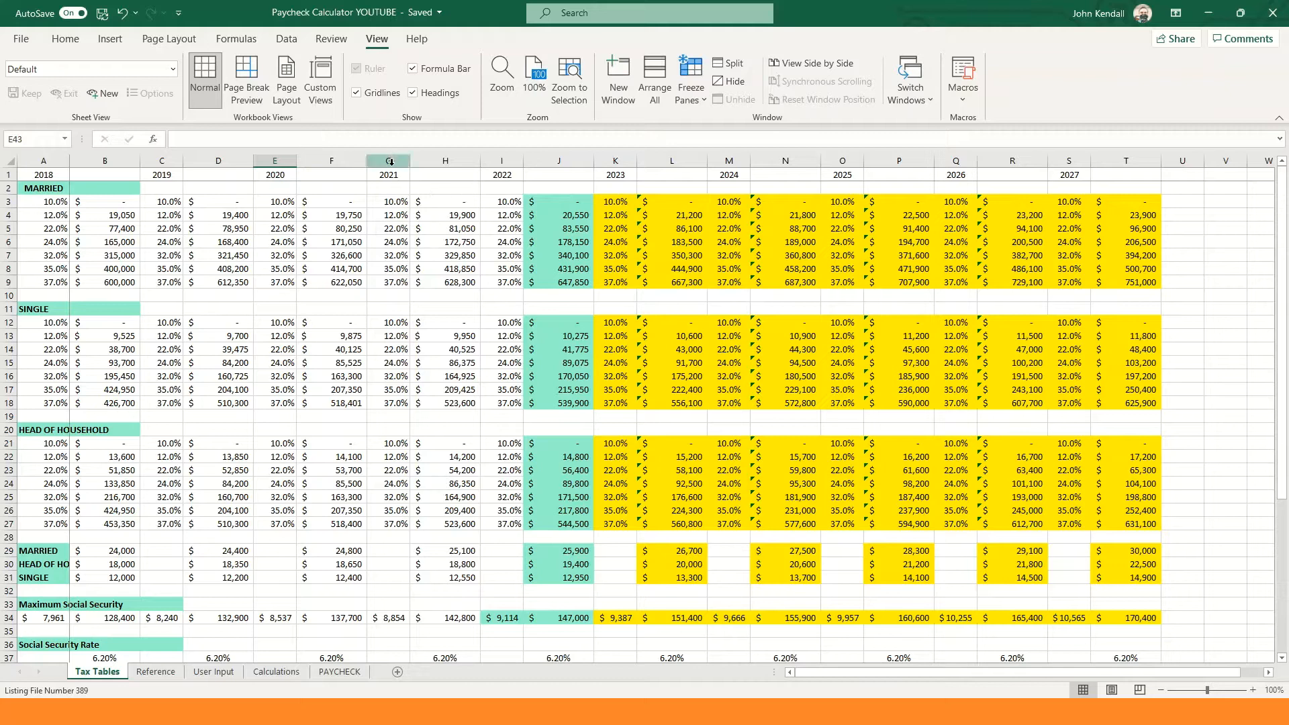
# Examine the 2022 married tax brackets and the standard deductions by filing status for all years on the Tax Tables sheet.
pyautogui.moveTo(389, 174); pyautogui.dragTo(549, 177)
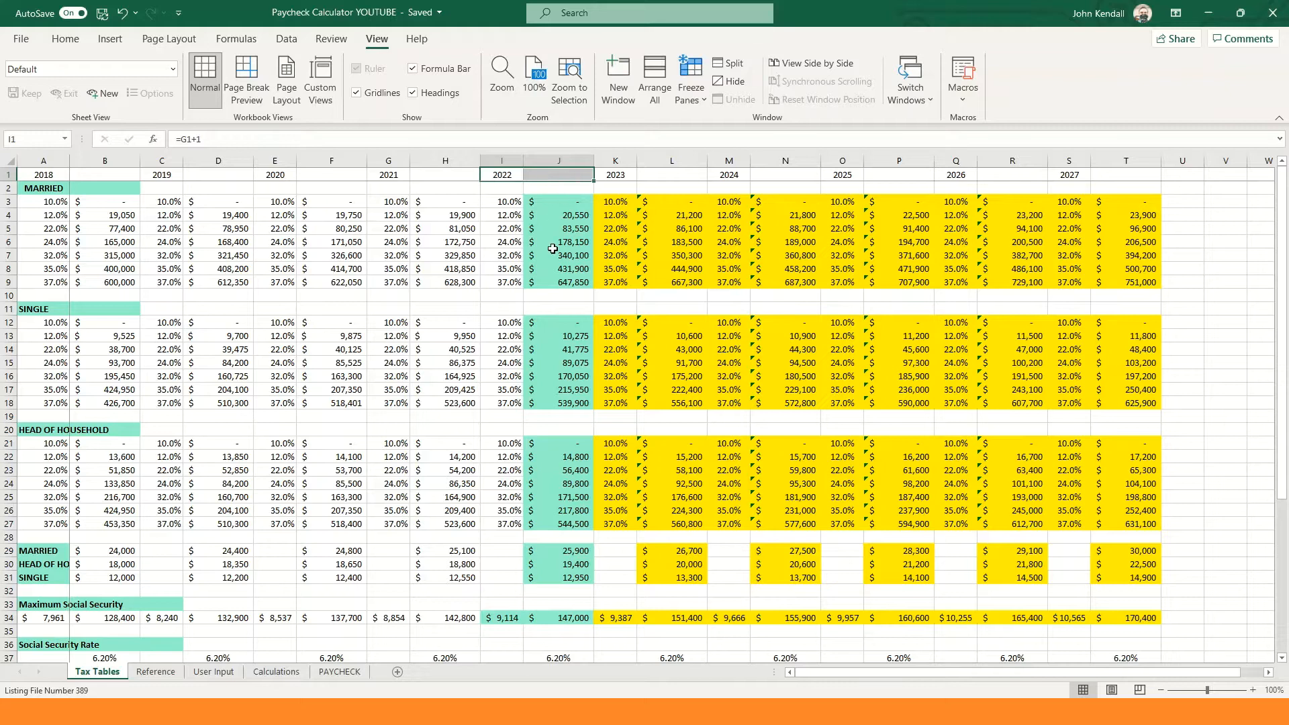
pyautogui.moveTo(558, 206); pyautogui.dragTo(557, 241)
pyautogui.click(559, 202)
pyautogui.click(563, 220)
pyautogui.click(562, 259)
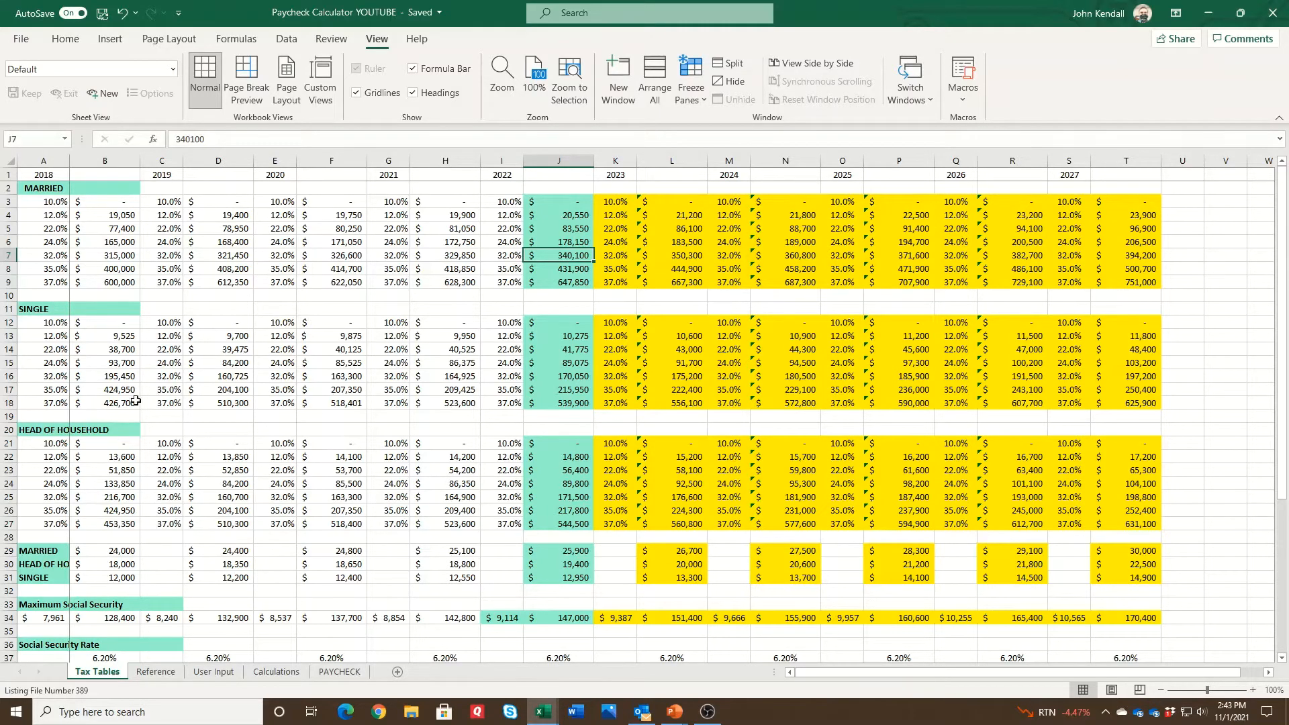
pyautogui.scroll(-4, 116, 399)
pyautogui.moveTo(43, 389); pyautogui.dragTo(40, 417)
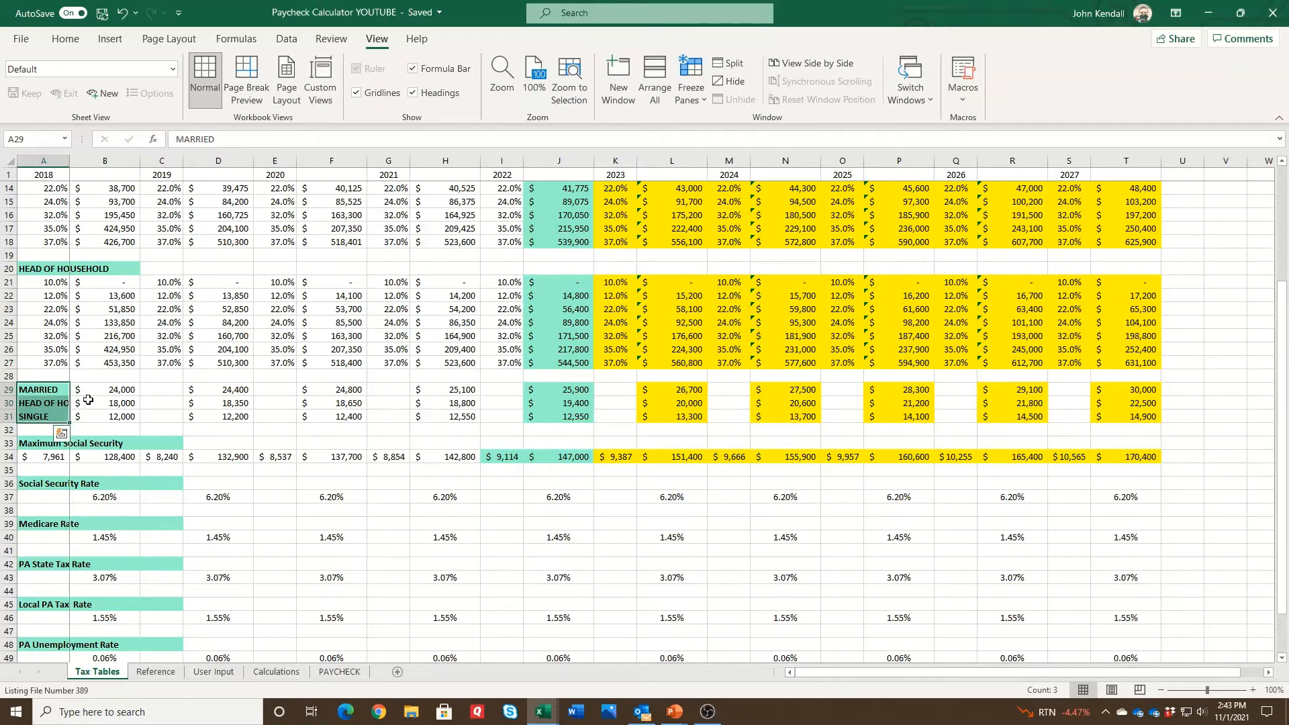
pyautogui.moveTo(102, 389); pyautogui.dragTo(465, 415)
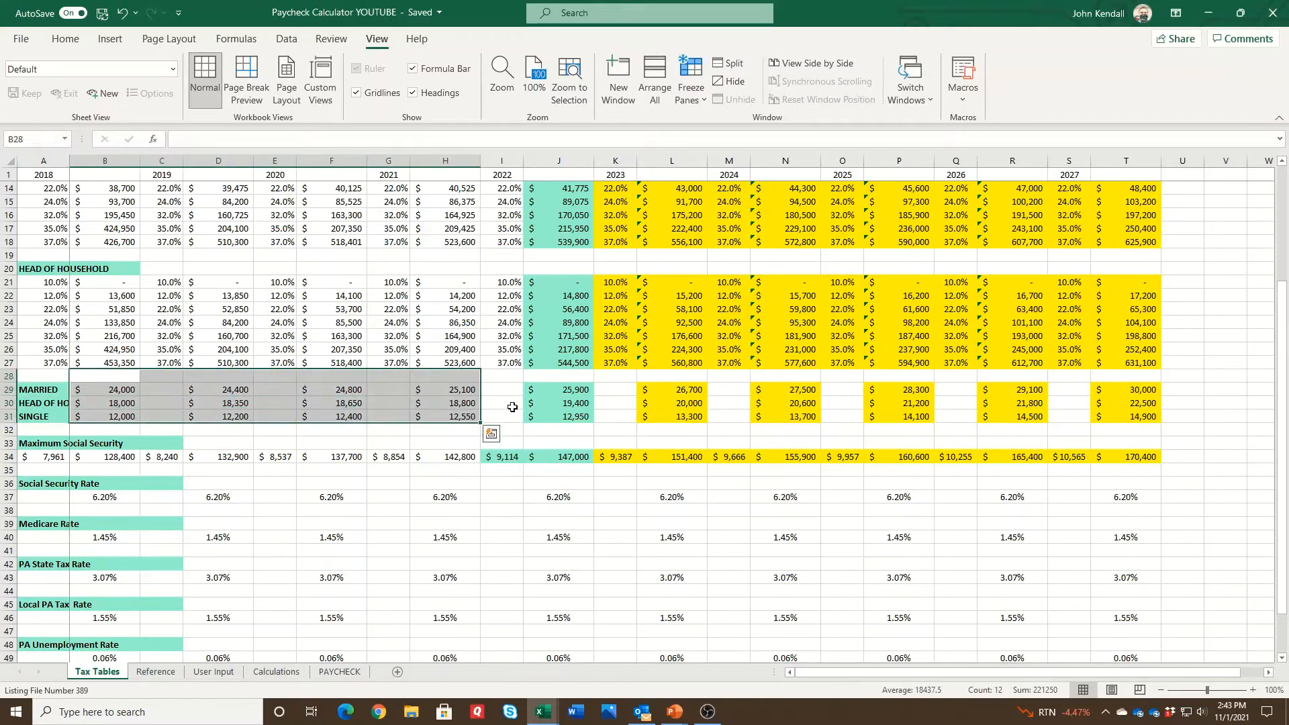
pyautogui.moveTo(550, 391); pyautogui.dragTo(553, 417)
pyautogui.hotkey('ctrl', 'v')
pyautogui.moveTo(673, 391); pyautogui.dragTo(1128, 416)
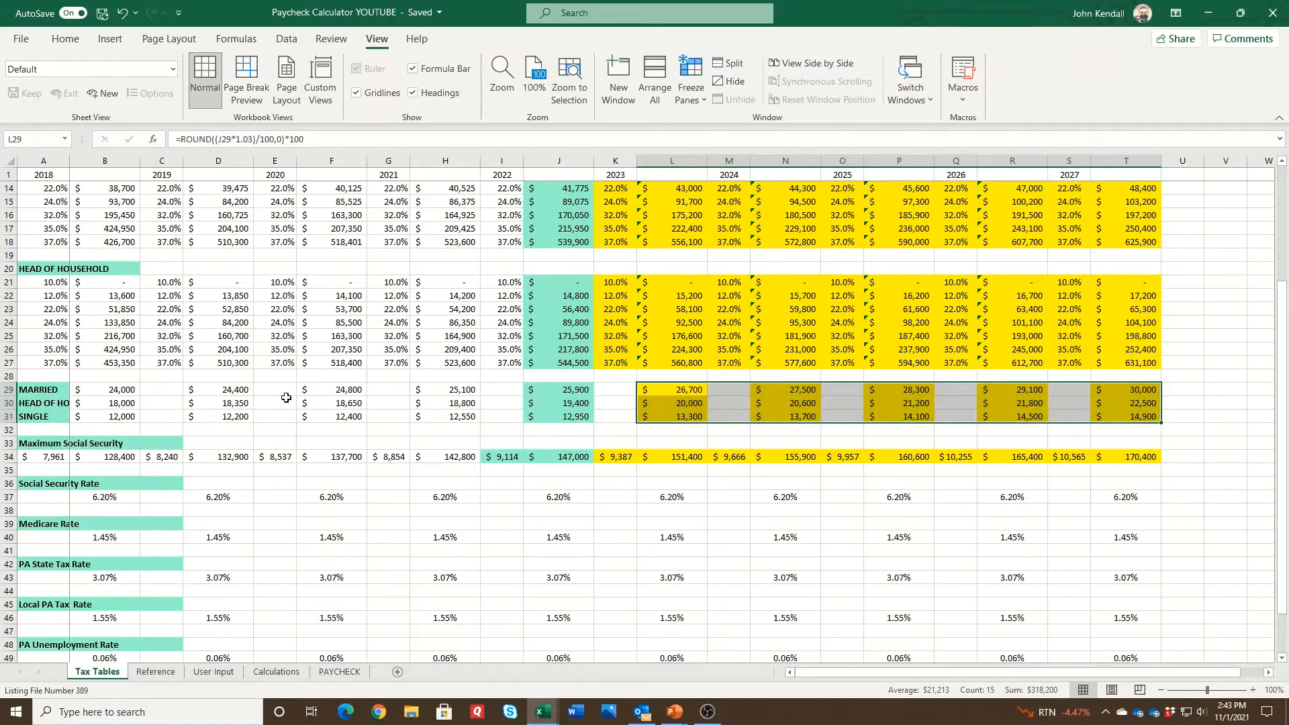
# Examine the maximum Social Security amounts and the Social Security, Medicare and PA state tax rates across 2018 to 2027.
pyautogui.scroll(-2, 286, 398)
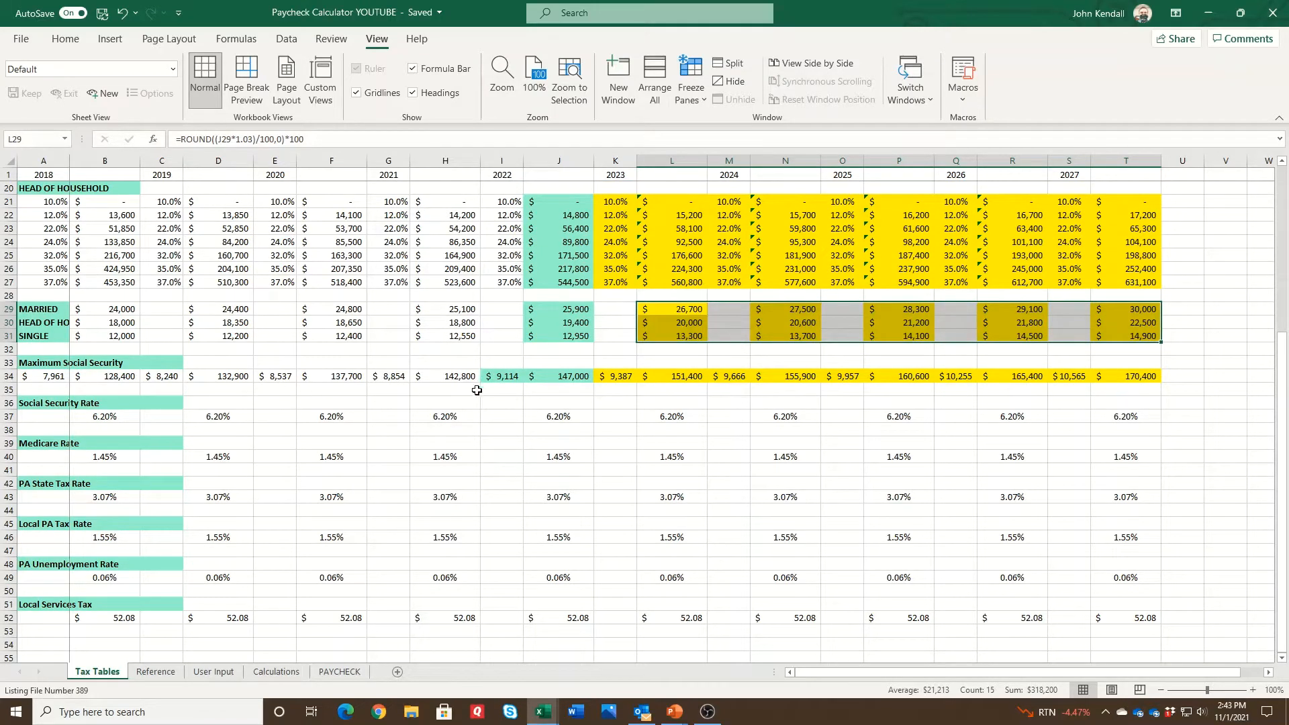
pyautogui.click(455, 370)
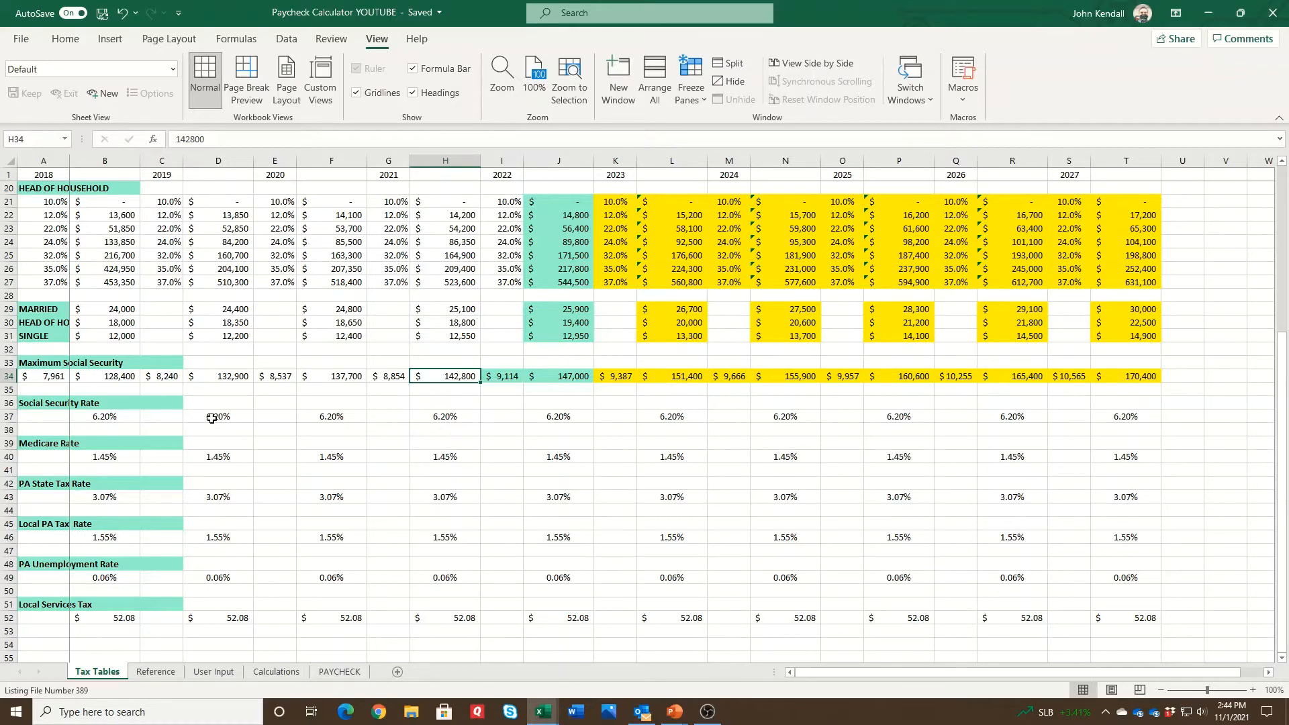
pyautogui.moveTo(137, 418); pyautogui.dragTo(1073, 425)
pyautogui.moveTo(102, 461); pyautogui.dragTo(1160, 455)
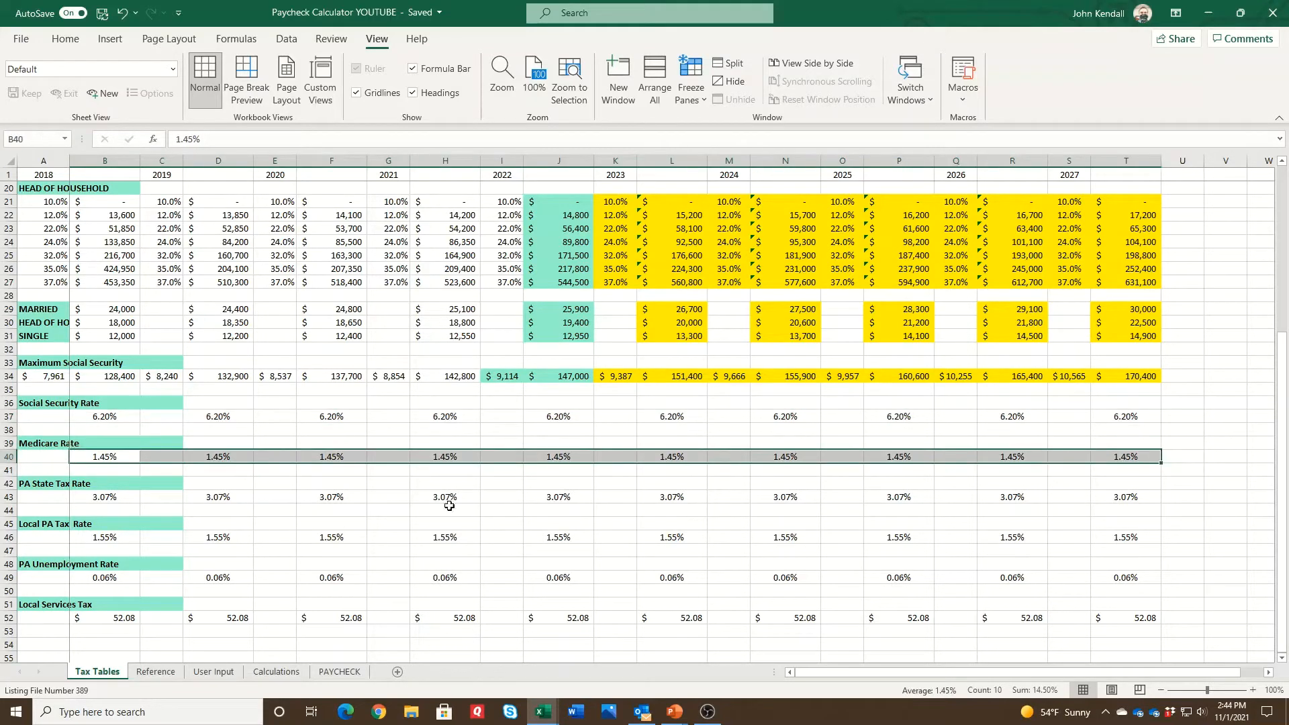
pyautogui.moveTo(108, 498); pyautogui.dragTo(1116, 498)
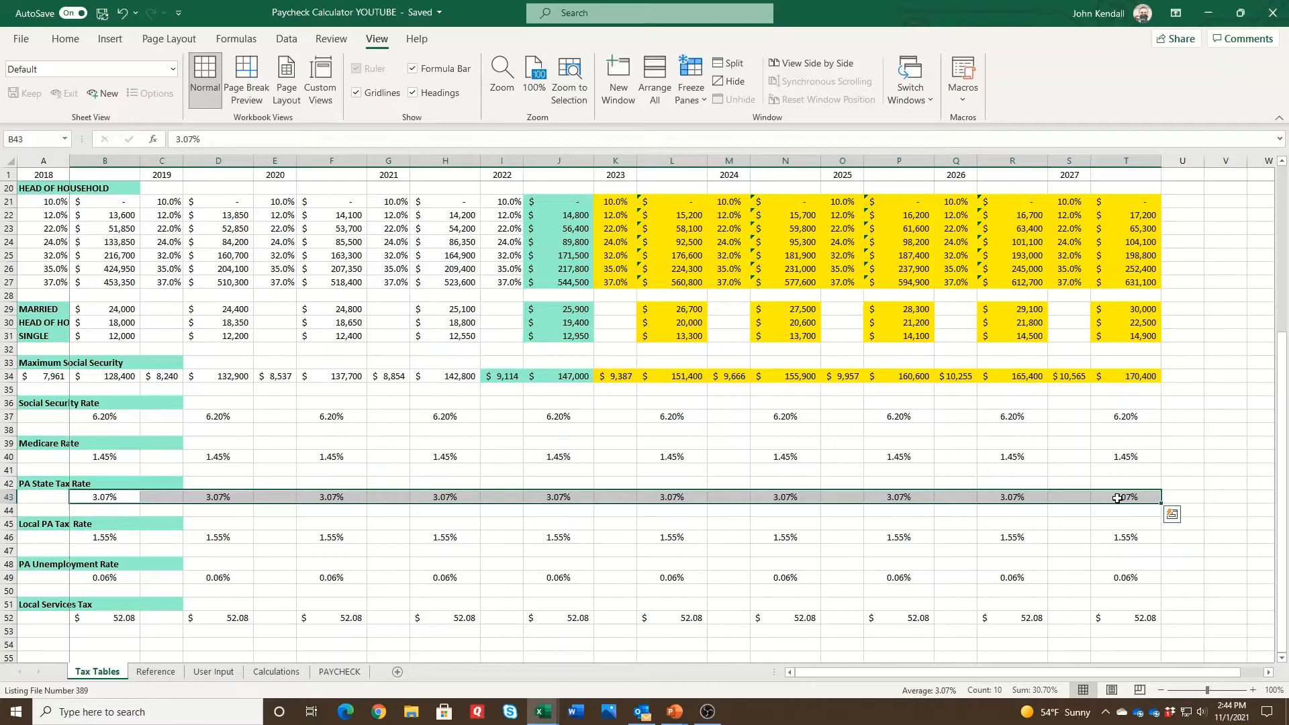
# Look over the whole Tax Tables sheet, from the federal brackets down to the local services tax.
pyautogui.scroll(6, 1116, 498)
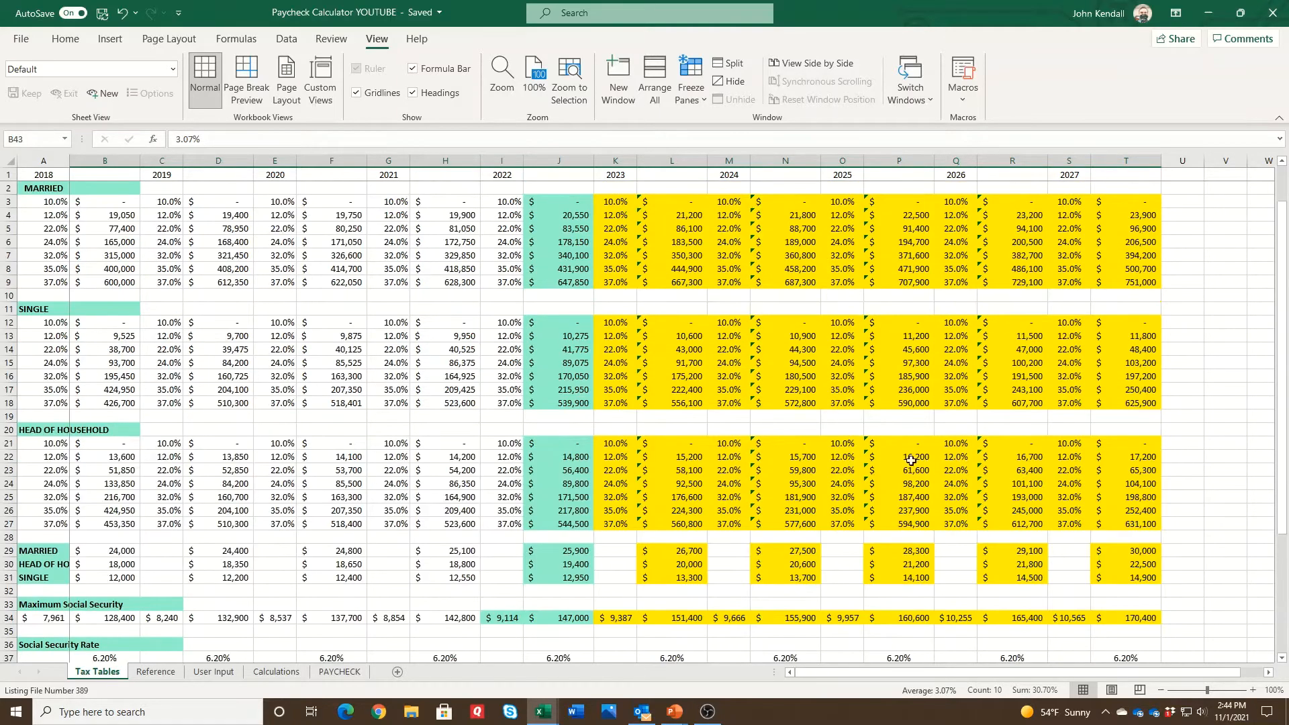
pyautogui.scroll(-8, 880, 454)
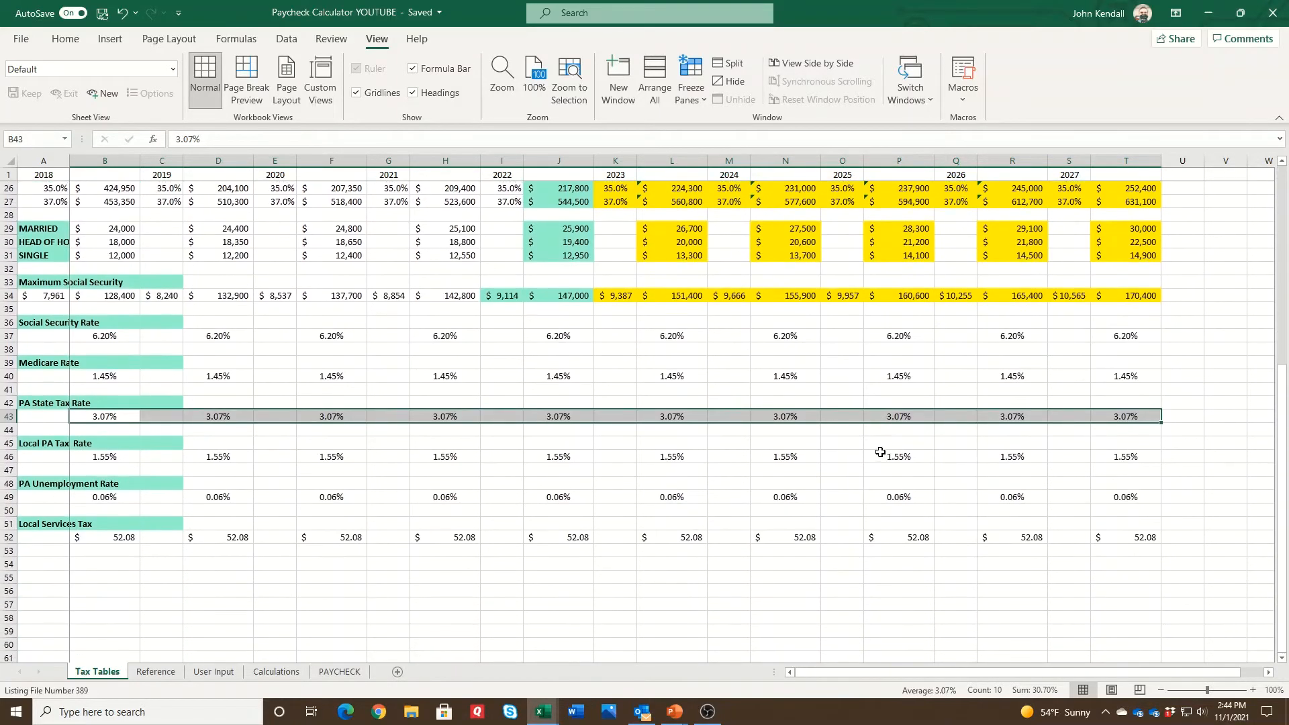
pyautogui.scroll(8, 881, 454)
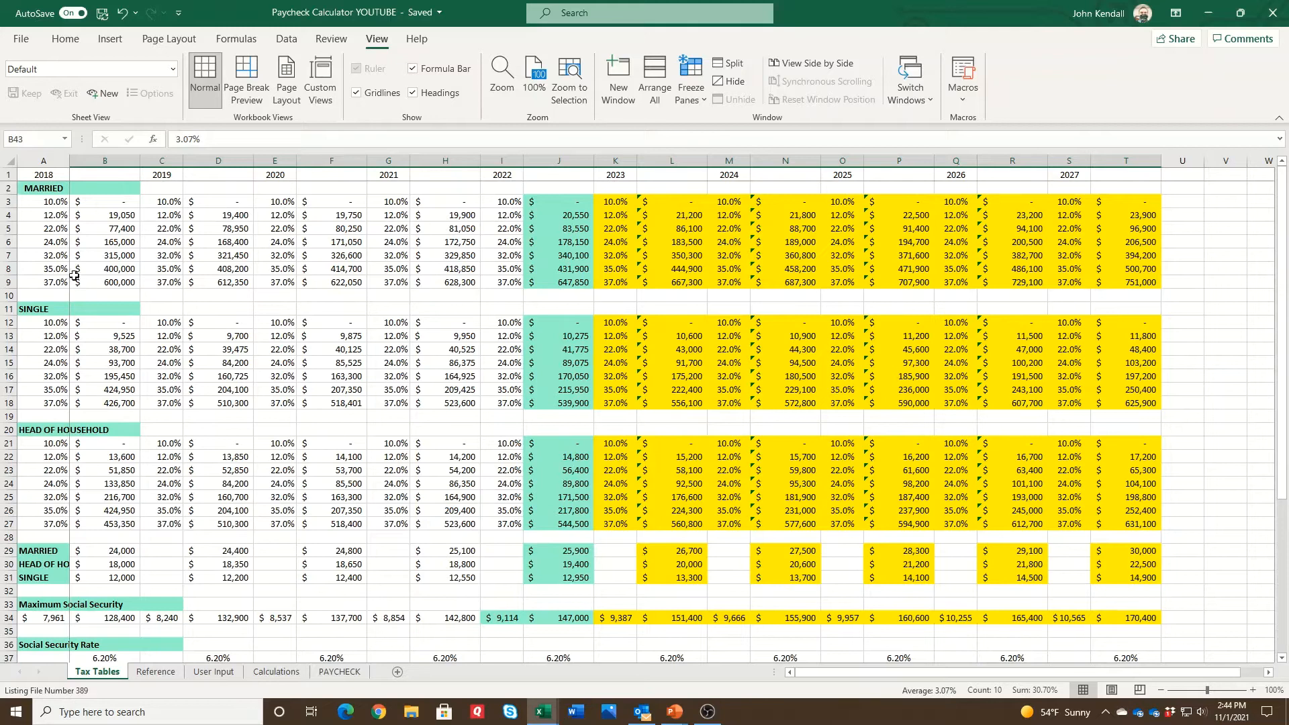
pyautogui.scroll(-4, 470, 396)
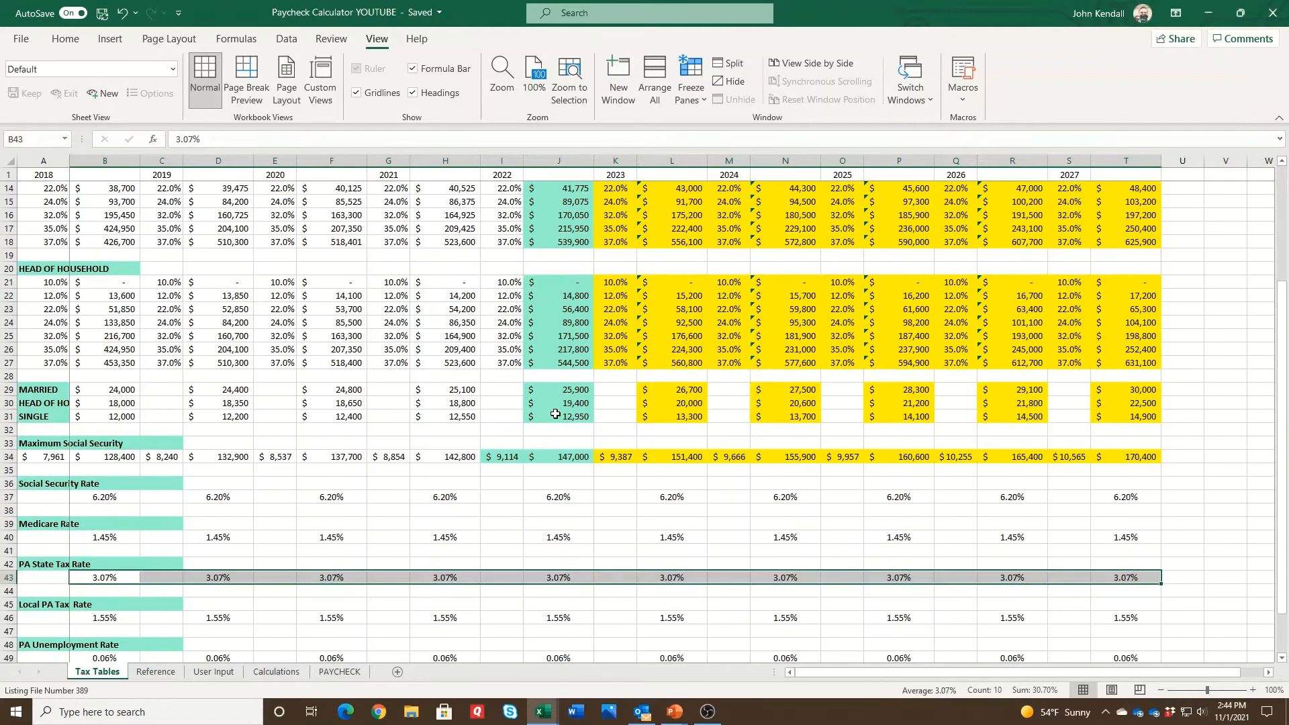
pyautogui.scroll(-6, 555, 414)
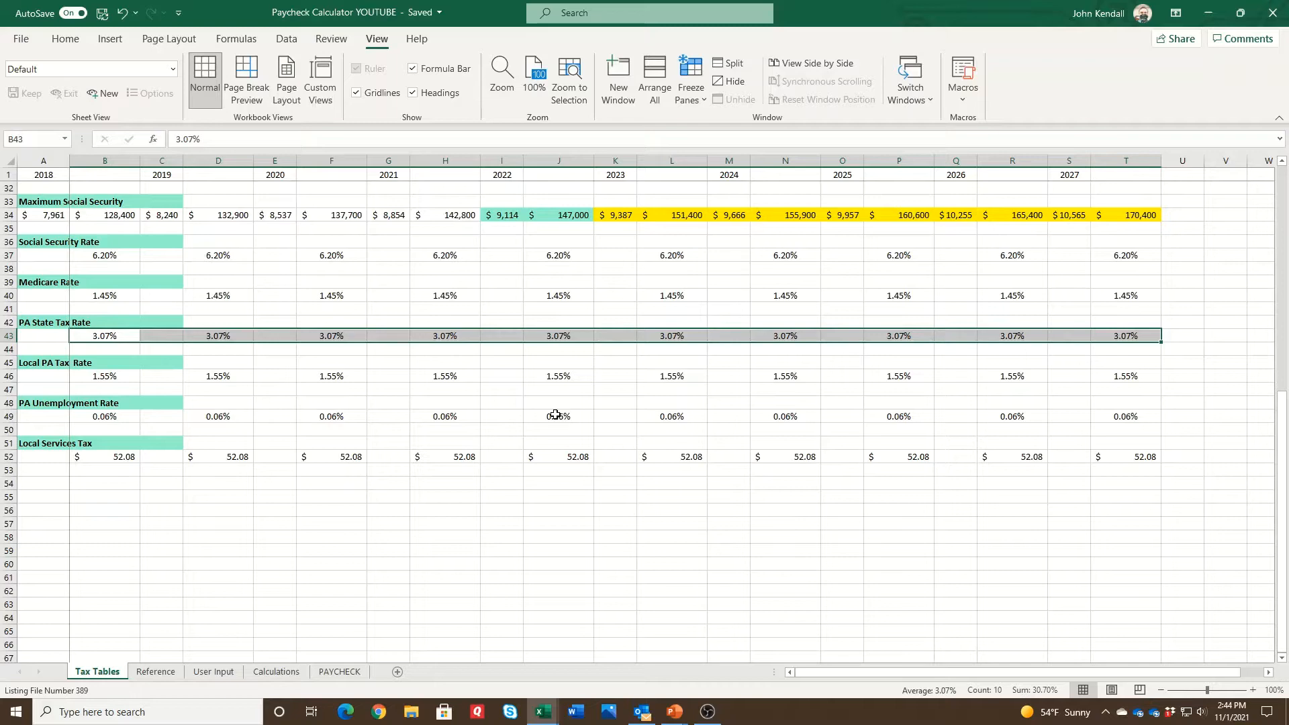
pyautogui.scroll(10, 513, 421)
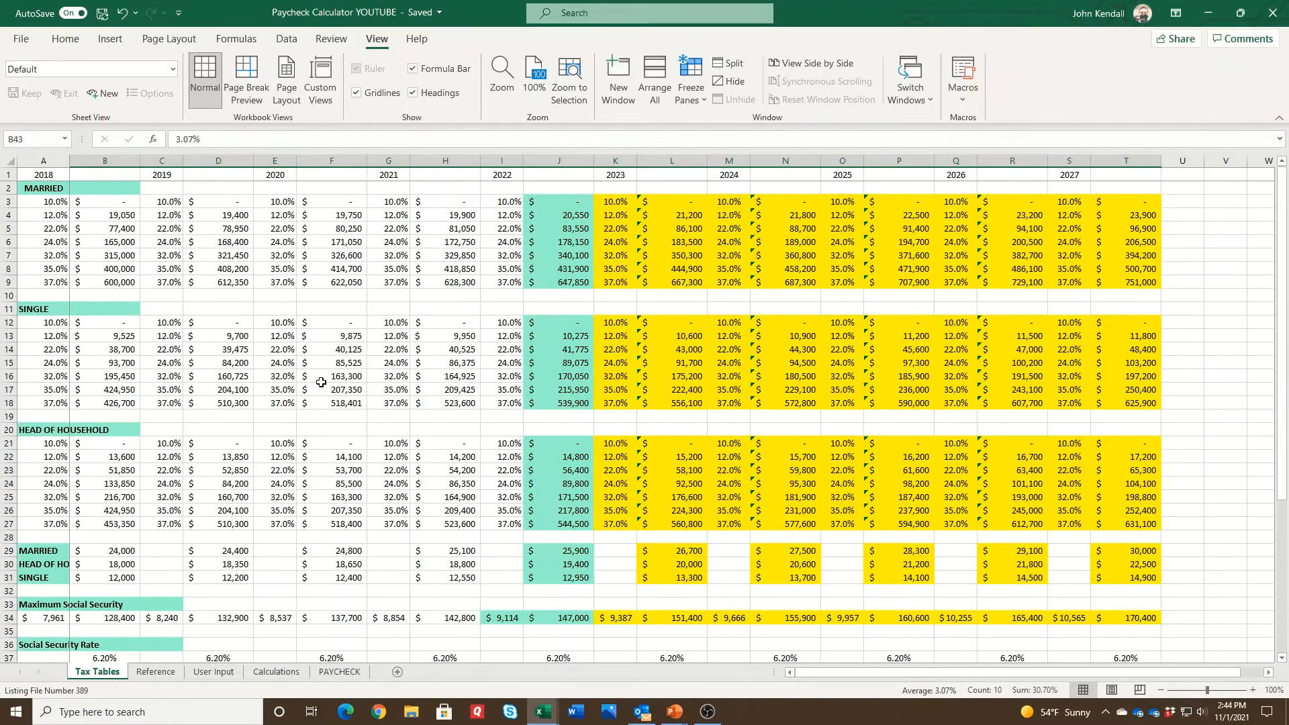
pyautogui.scroll(-8, 464, 377)
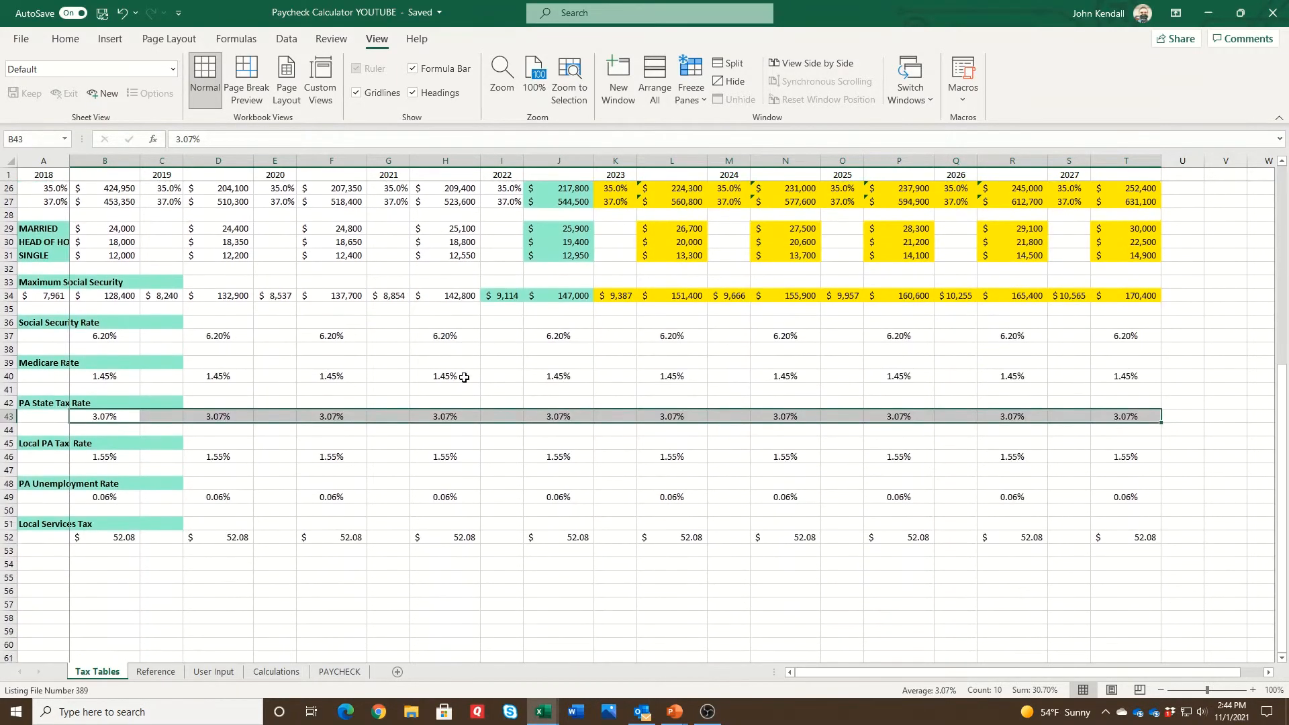
pyautogui.scroll(-2, 464, 377)
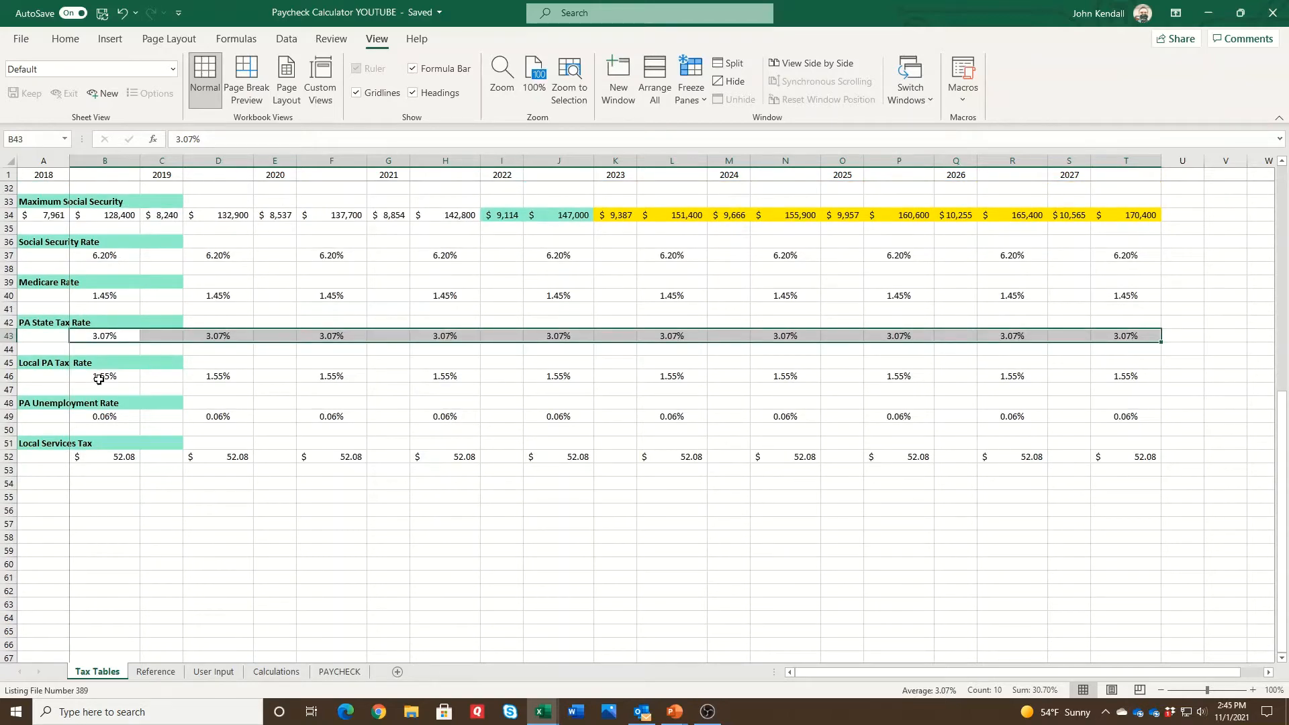
# Examine the local PA tax, PA unemployment and local services tax rows, and compare them with the PA state tax rate.
pyautogui.moveTo(101, 376); pyautogui.dragTo(1128, 373)
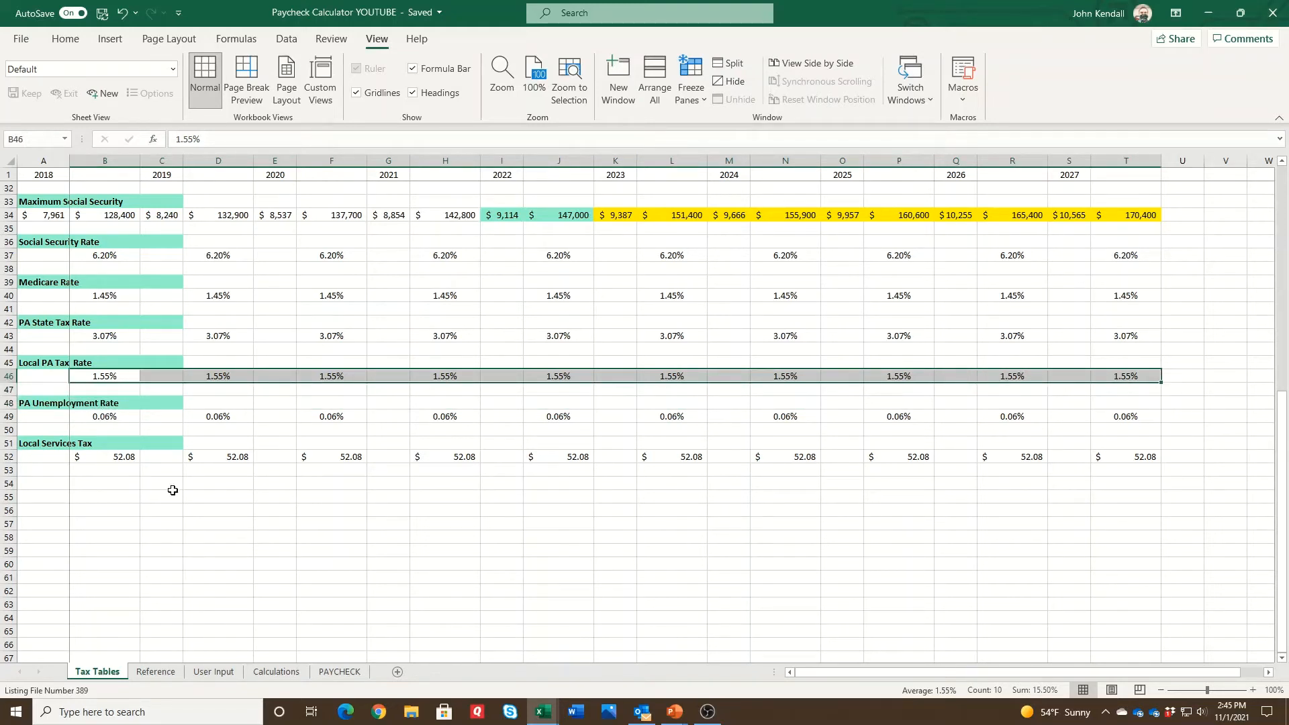
pyautogui.click(135, 415)
pyautogui.moveTo(136, 415); pyautogui.dragTo(1121, 412)
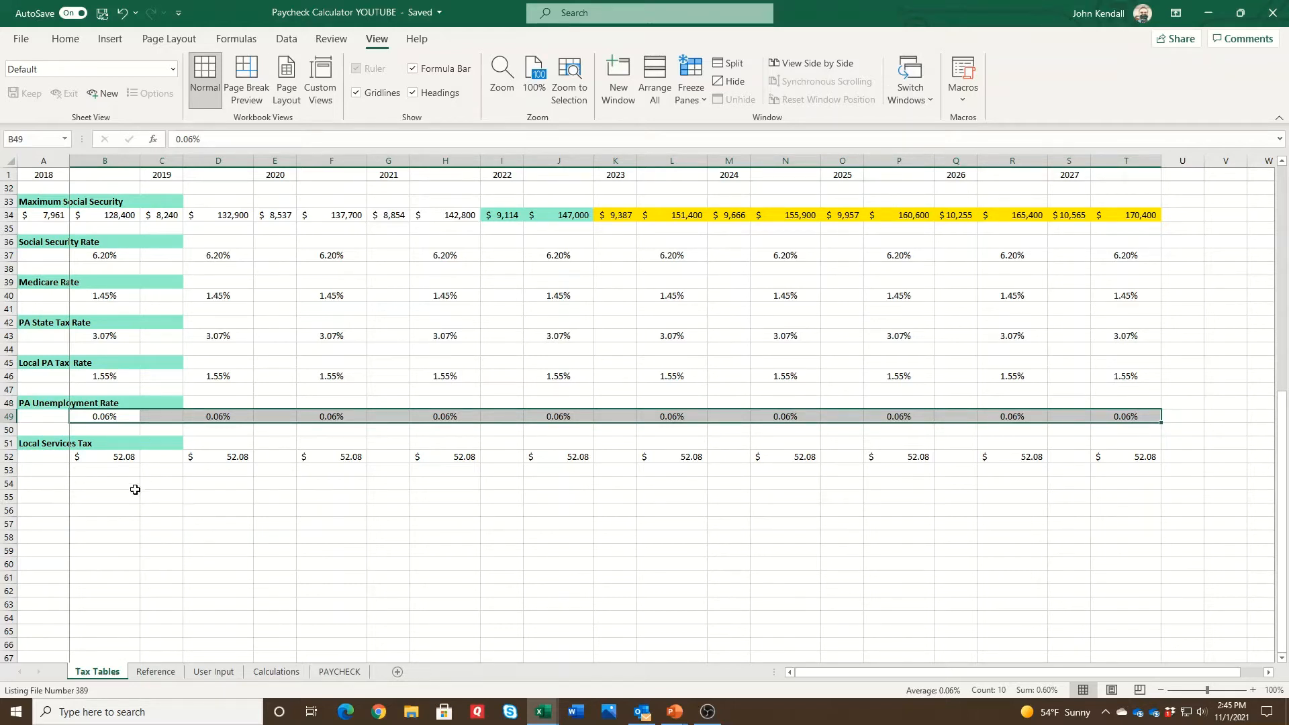
pyautogui.moveTo(119, 457); pyautogui.dragTo(1126, 459)
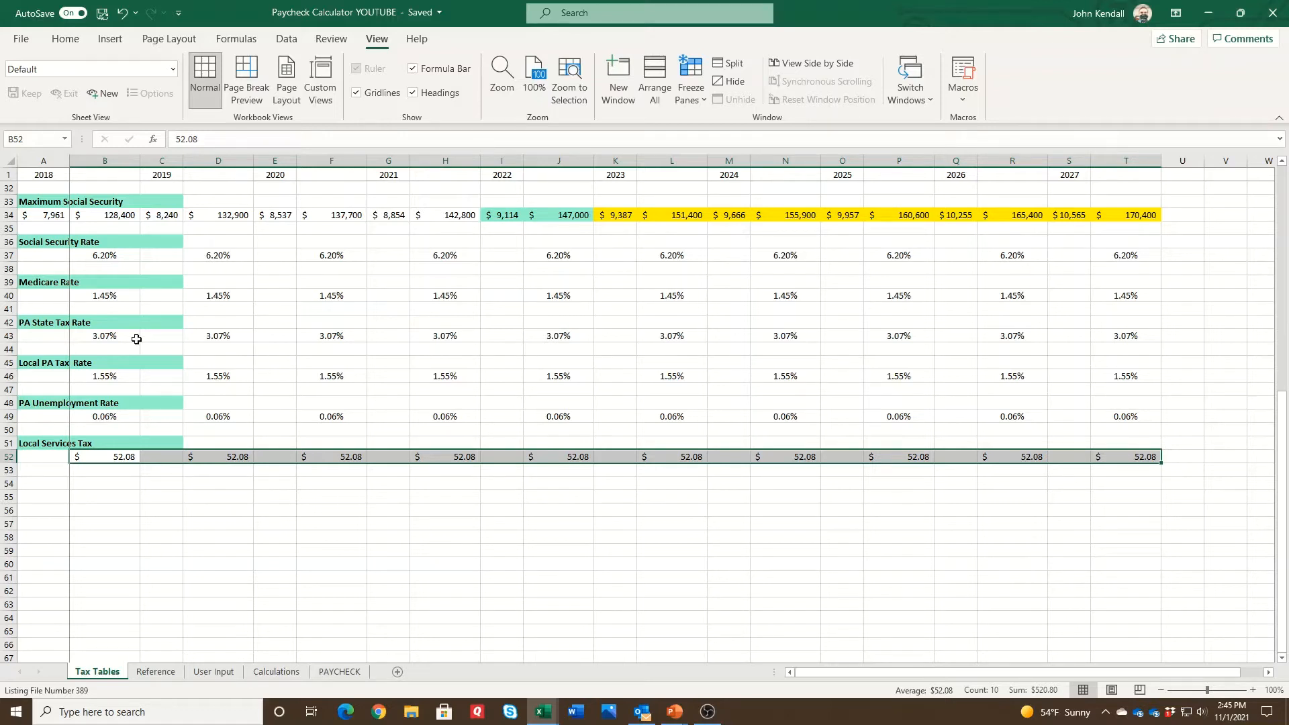
pyautogui.moveTo(110, 343); pyautogui.dragTo(1115, 336)
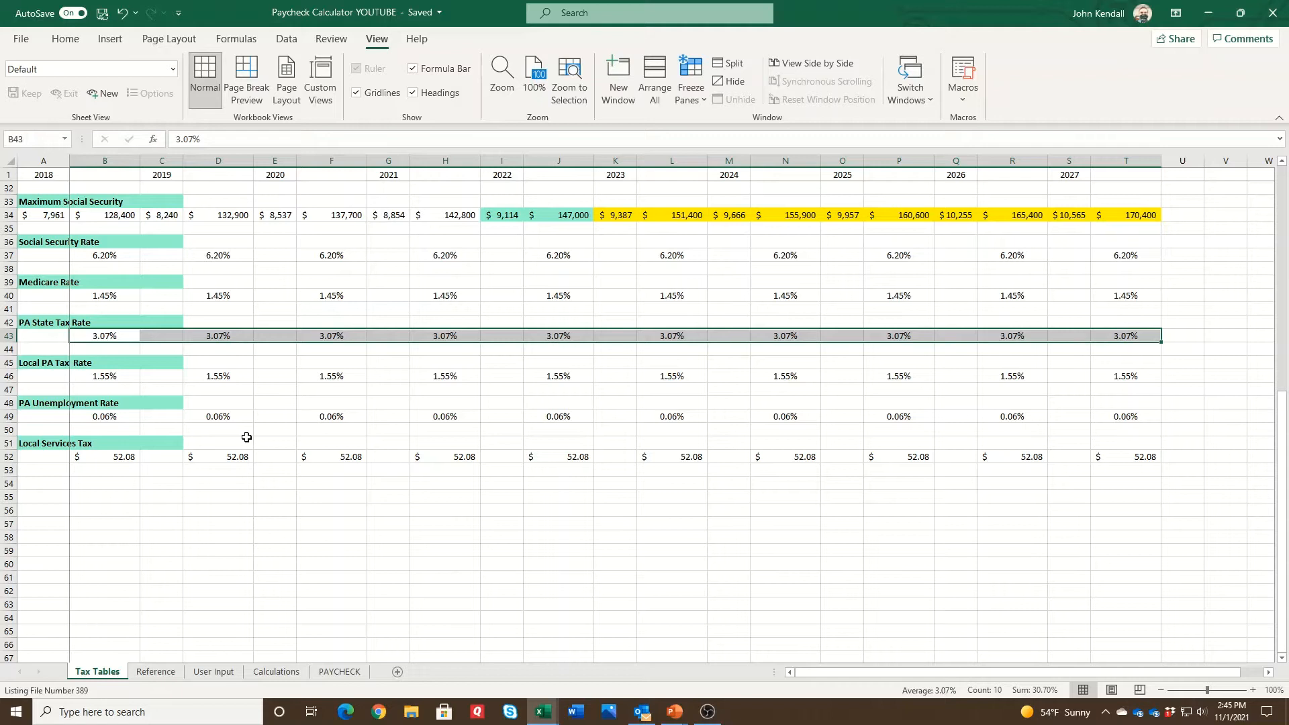
pyautogui.click(121, 373)
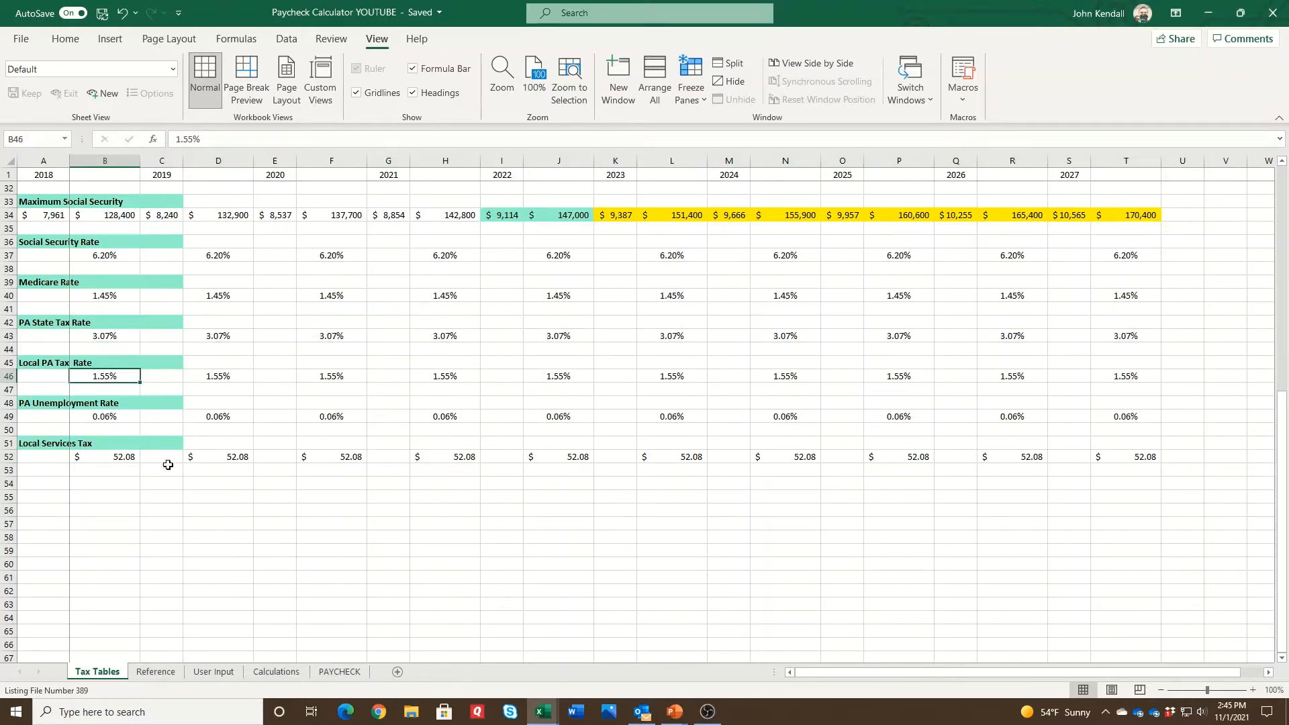
pyautogui.moveTo(123, 380); pyautogui.dragTo(121, 416)
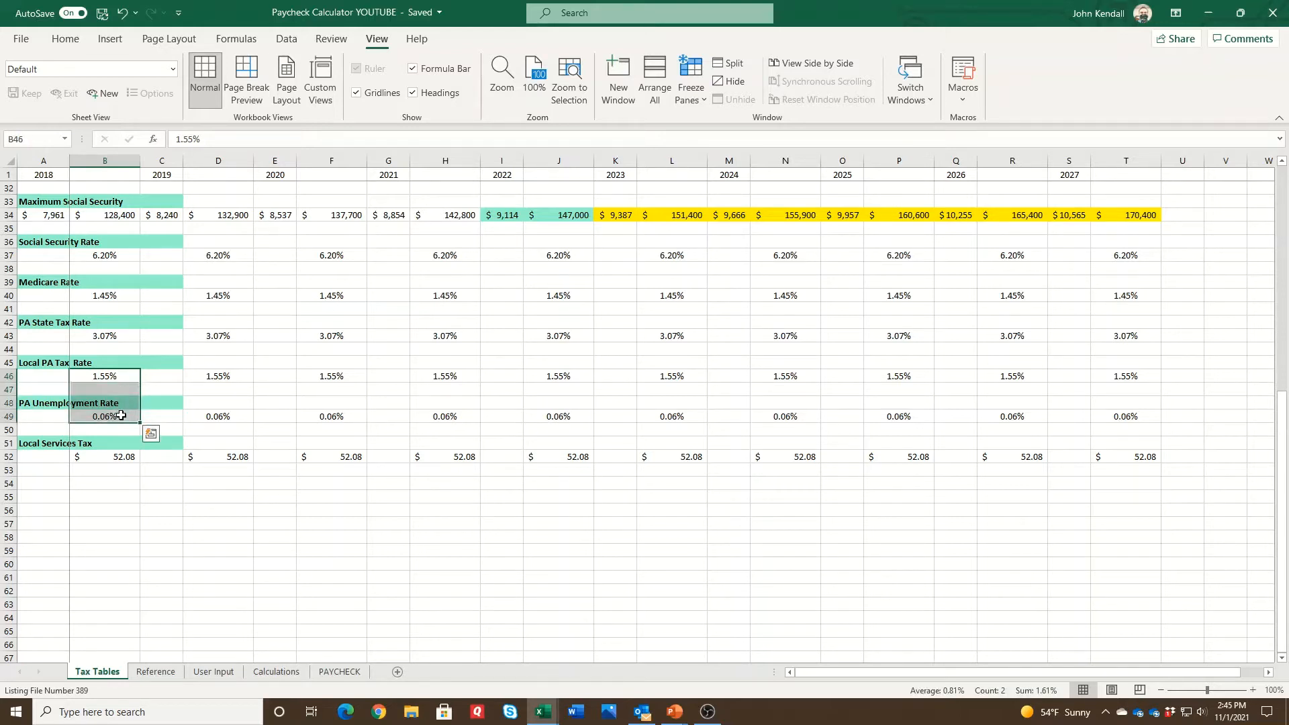
pyautogui.click(109, 336)
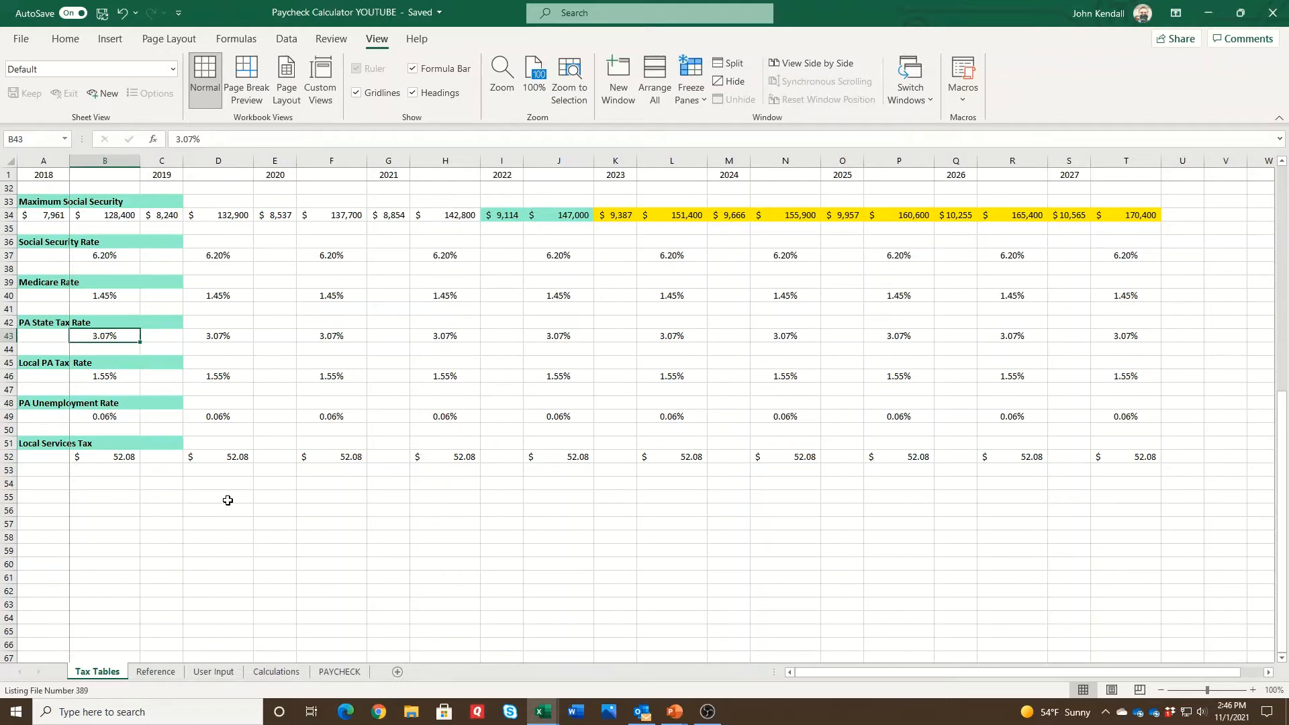
pyautogui.click(132, 459)
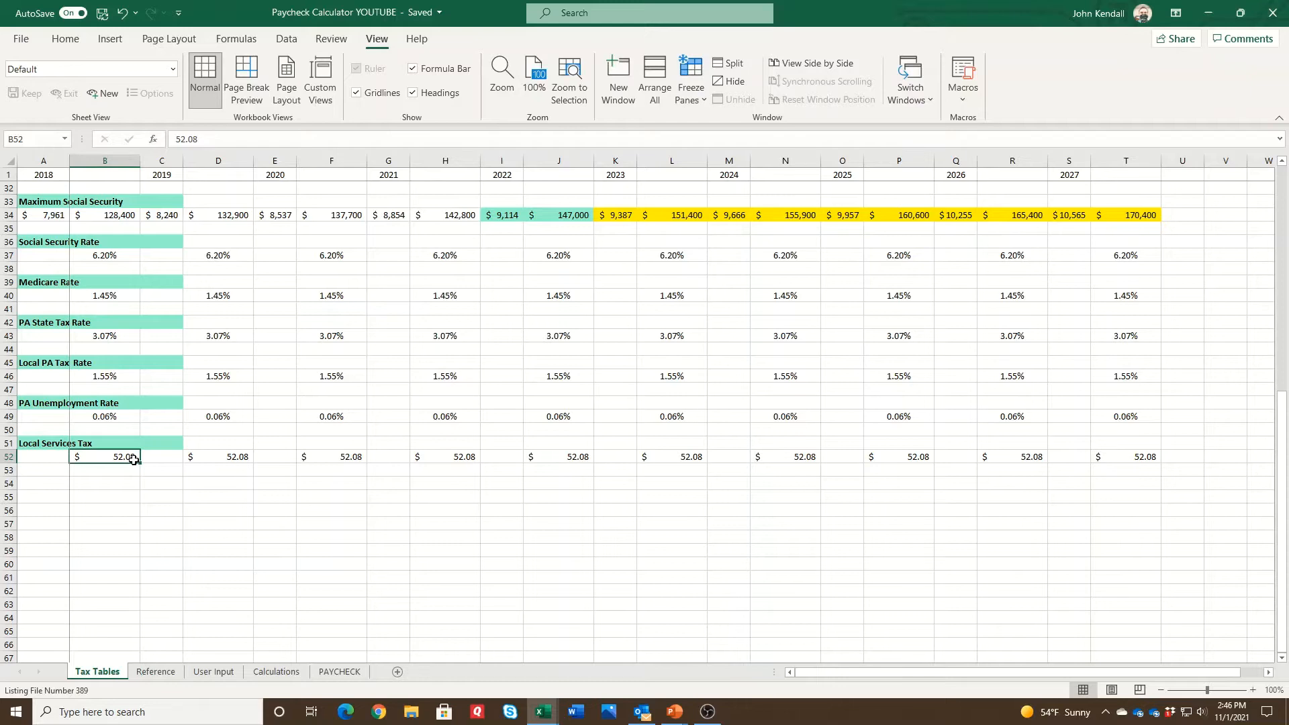
pyautogui.scroll(10, 356, 463)
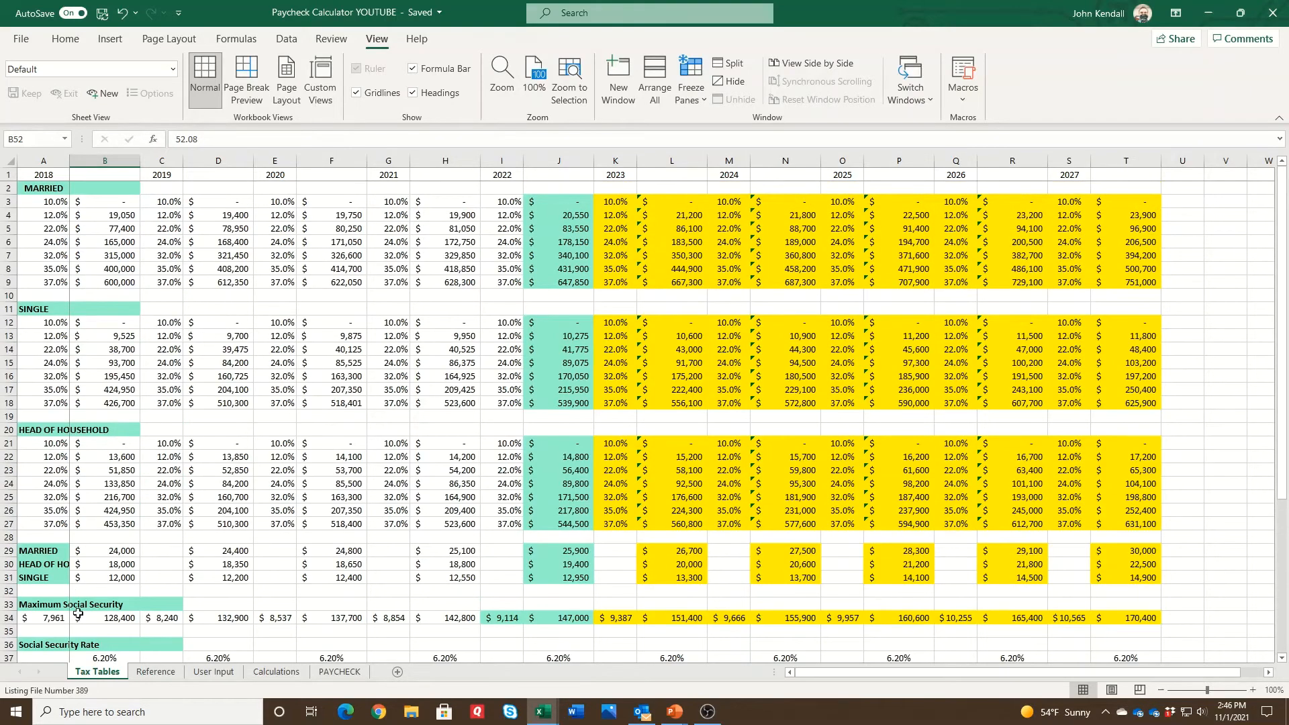
# On the Reference sheet, name the filing status range A1:A3 FilingStatusList.
pyautogui.click(151, 673)
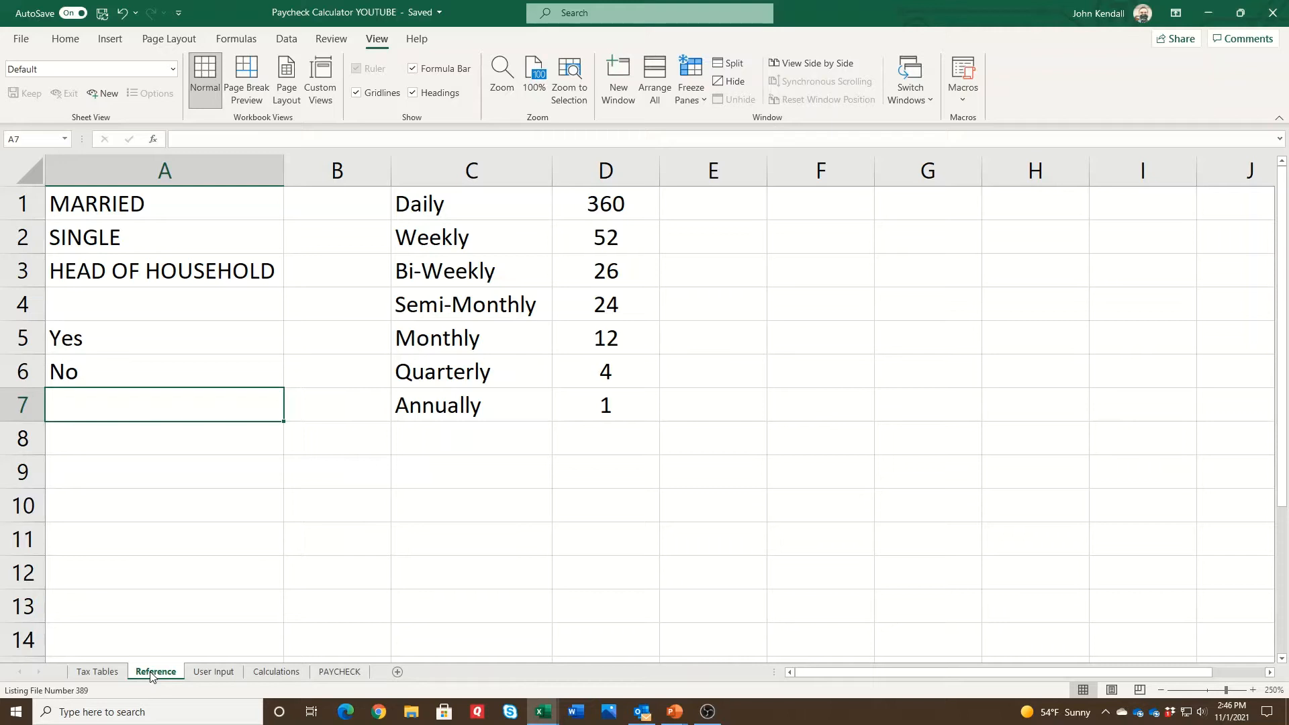
pyautogui.click(169, 203)
pyautogui.moveTo(168, 202); pyautogui.dragTo(168, 270)
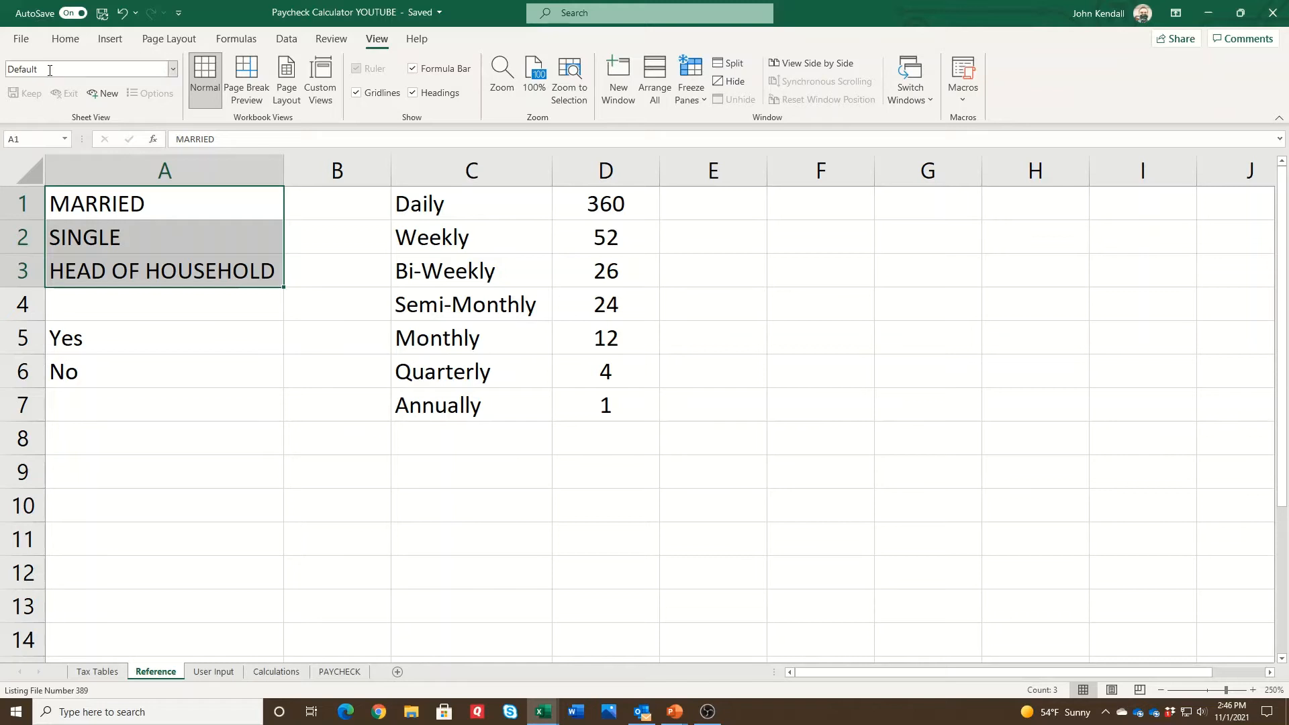
pyautogui.click(32, 139)
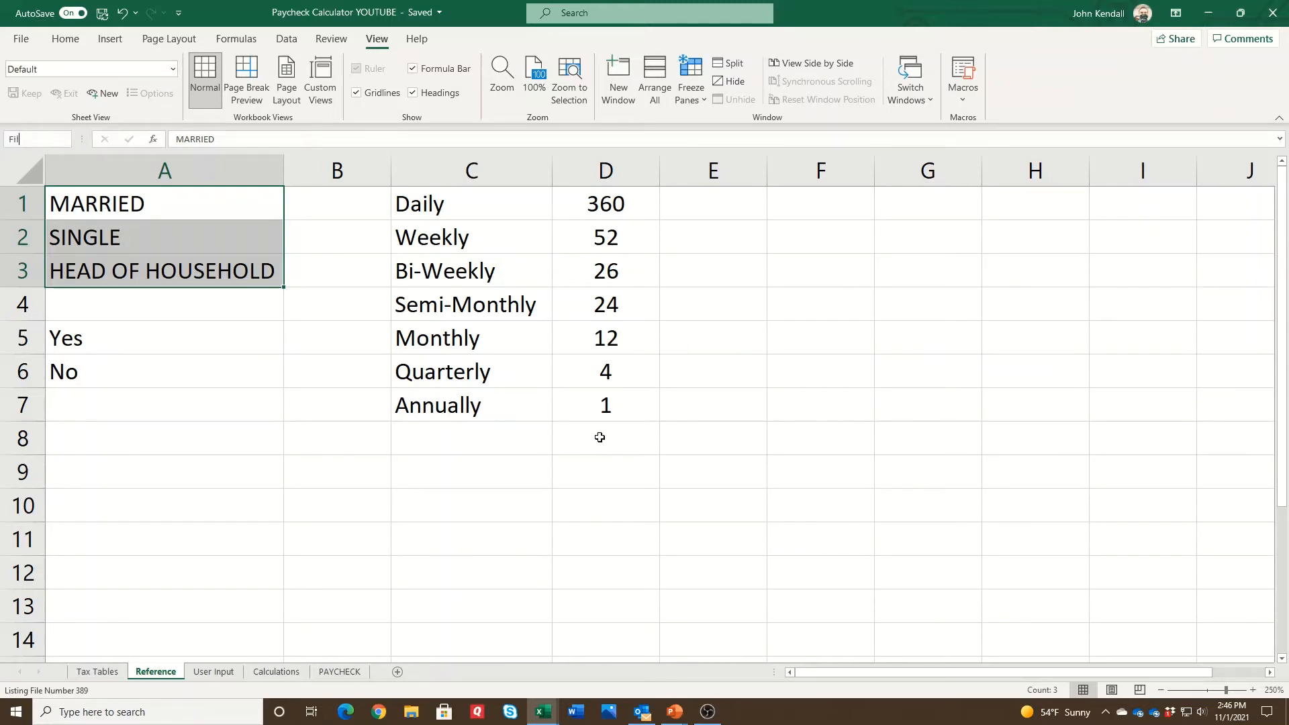
pyautogui.write('FilingStatus')
pyautogui.write('List')
pyautogui.press('Return')
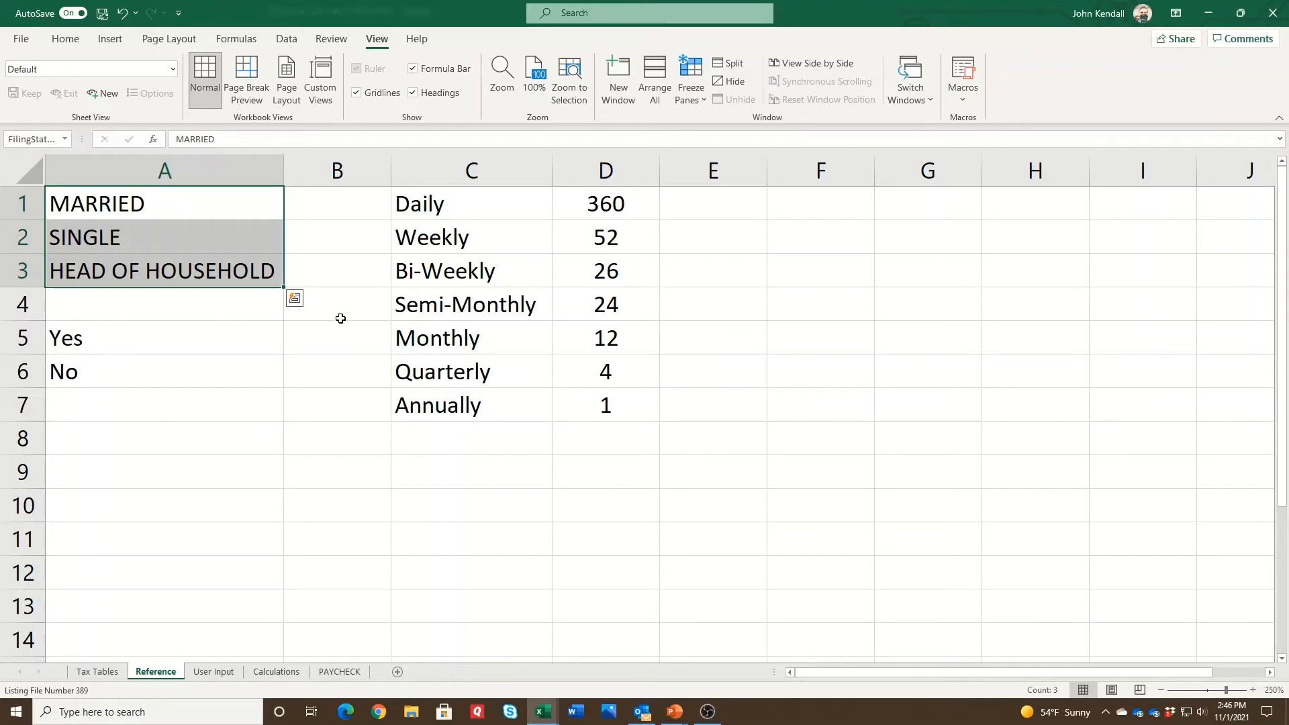
# Name the pay period labels in C1:C7, Daily through Annually, PaycheckFrequencyList.
pyautogui.moveTo(431, 209); pyautogui.dragTo(437, 407)
pyautogui.click(27, 140)
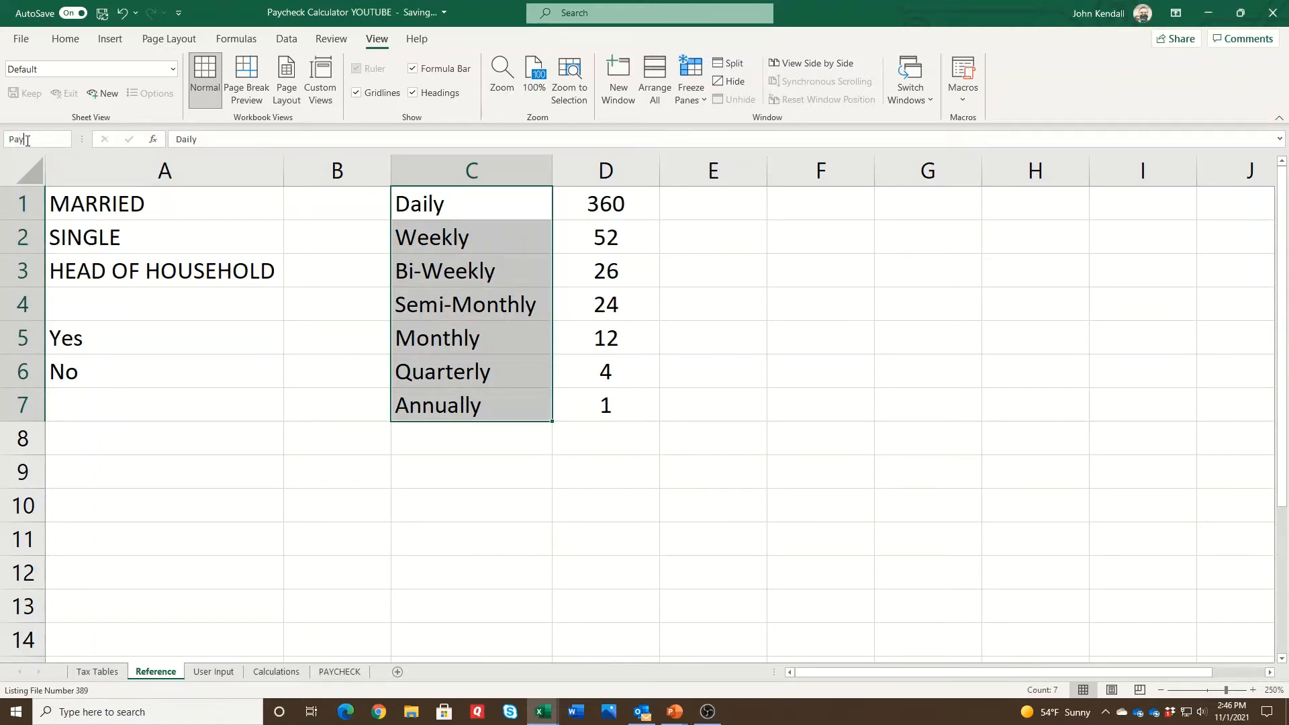
pyautogui.write('PaycheckFrequencyL')
pyautogui.write('ist')
pyautogui.press('Return')
# Name the two-column range C1:D7, holding the pay periods and their yearly counts, PaycheckFrequency.
pyautogui.moveTo(521, 206); pyautogui.dragTo(584, 403)
pyautogui.click(36, 140)
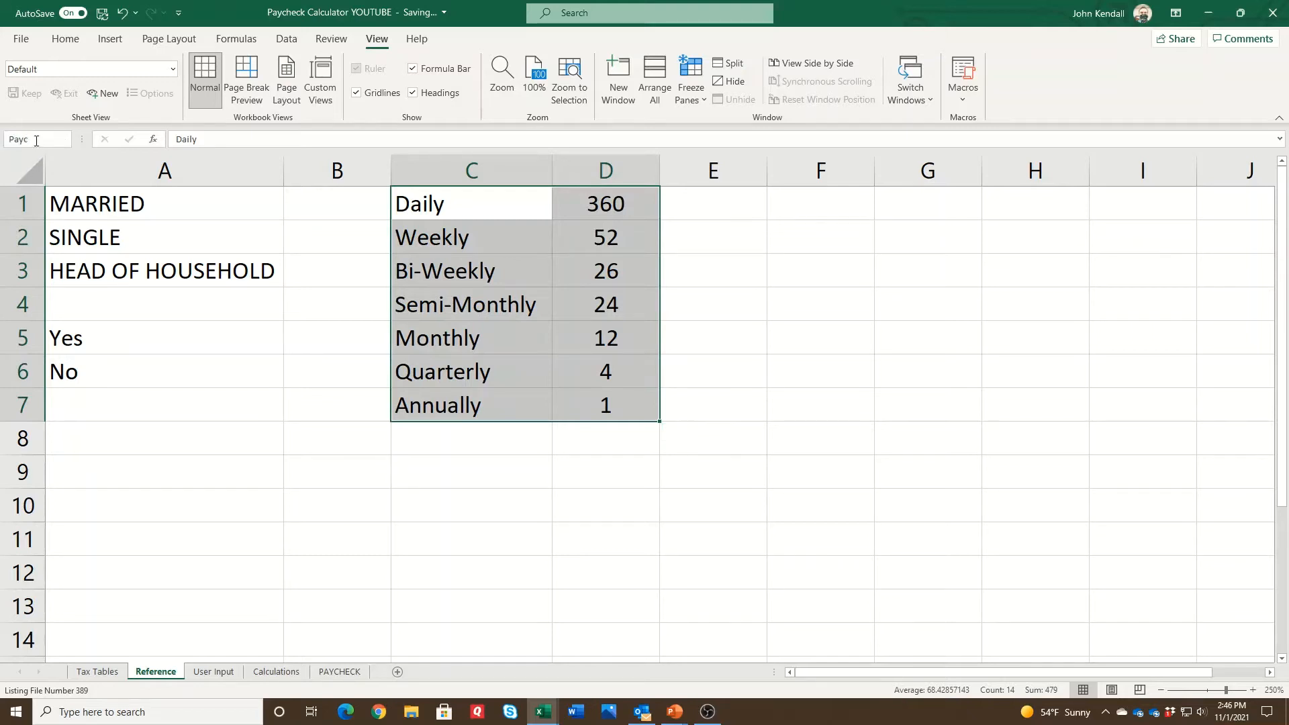
pyautogui.write('PaycheckFrequency')
# Name the Yes and No cells A5:A6 YesNo, and show the list of the workbook's defined names.
pyautogui.moveTo(181, 342); pyautogui.dragTo(182, 365)
pyautogui.click(40, 141)
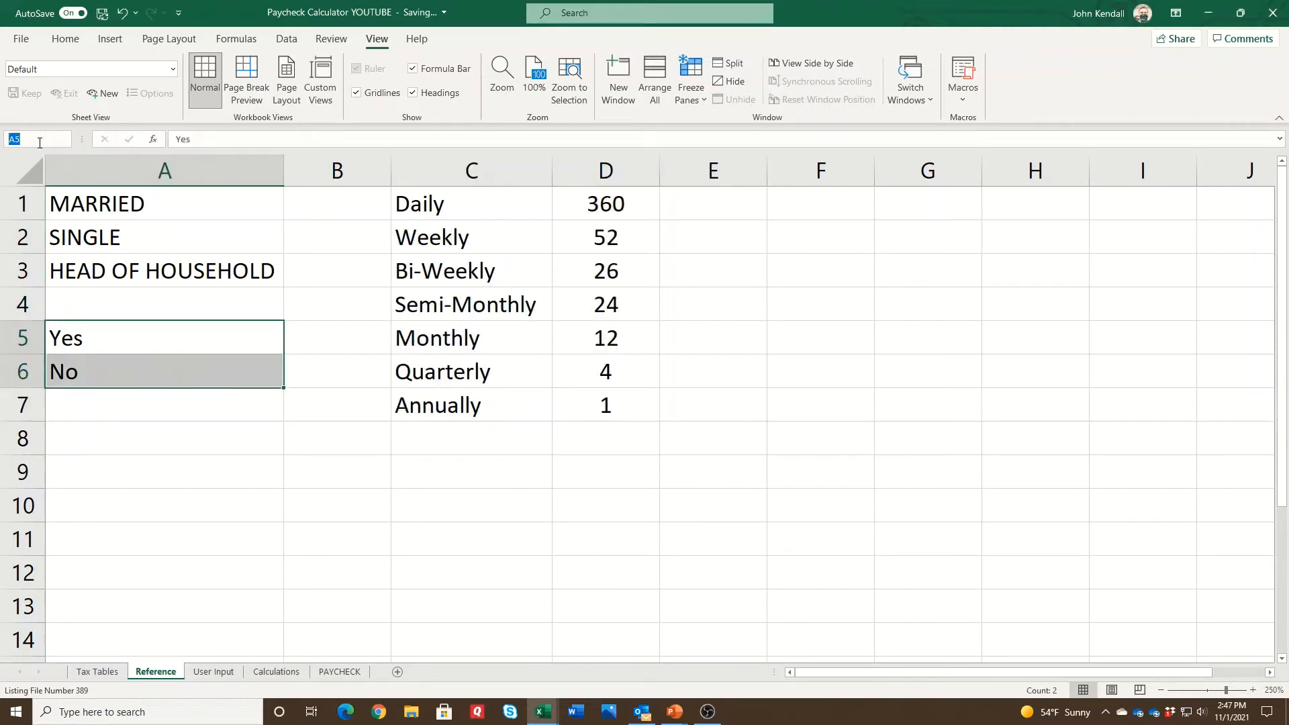
pyautogui.write('YesNo')
pyautogui.press('Return')
pyautogui.click(650, 381)
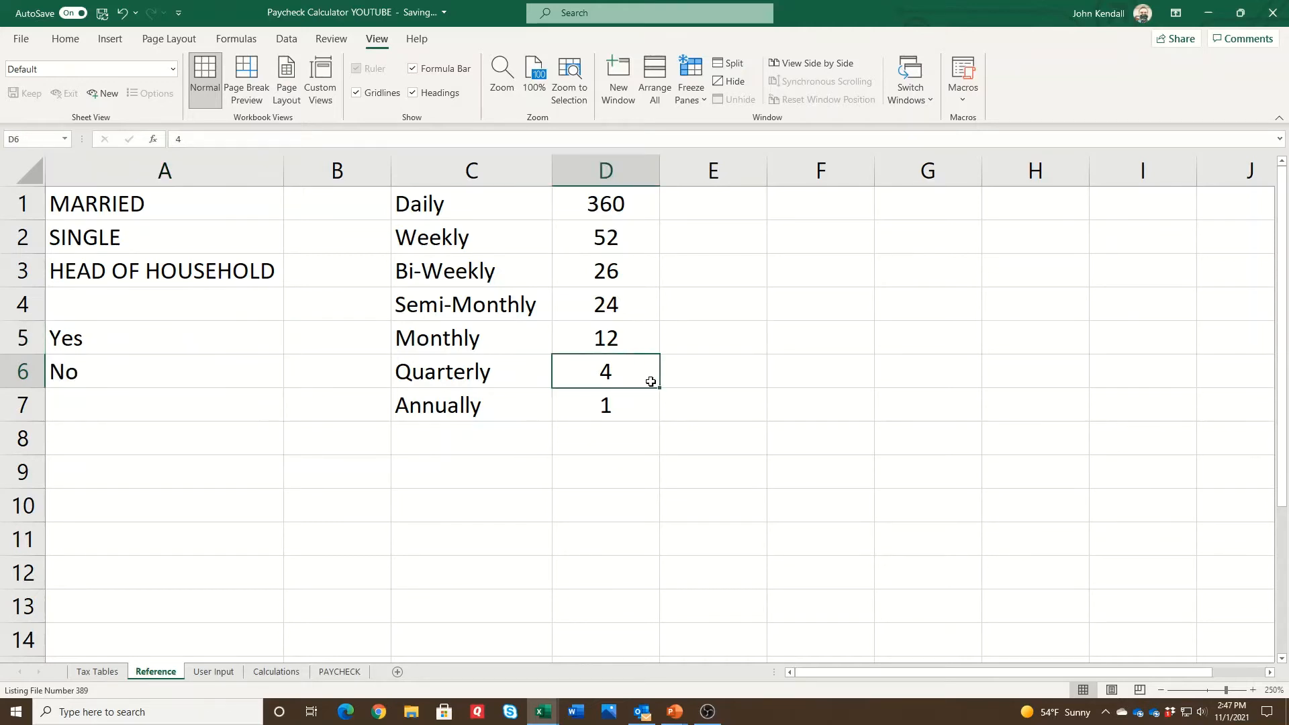
pyautogui.click(65, 139)
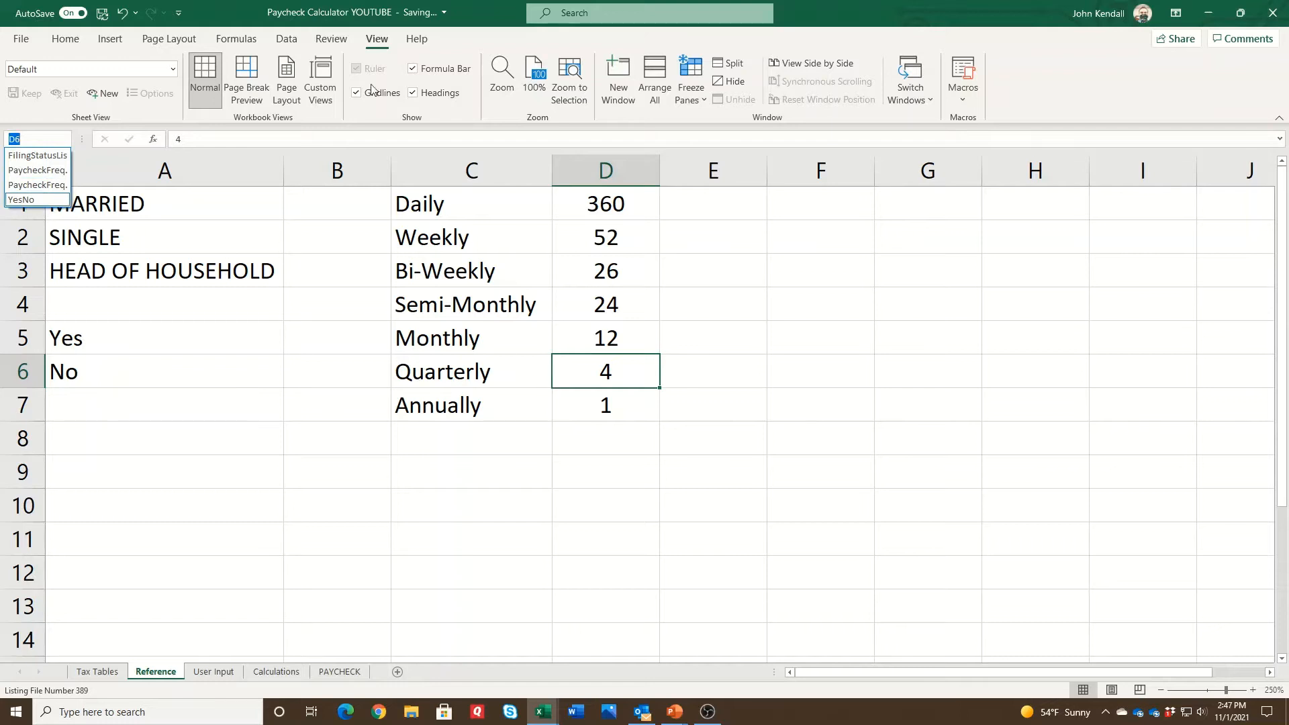
# Open the Name Manager, widen its Name column to show full names, and check the range that PaycheckFrequencyTable refers to.
pyautogui.click(245, 42)
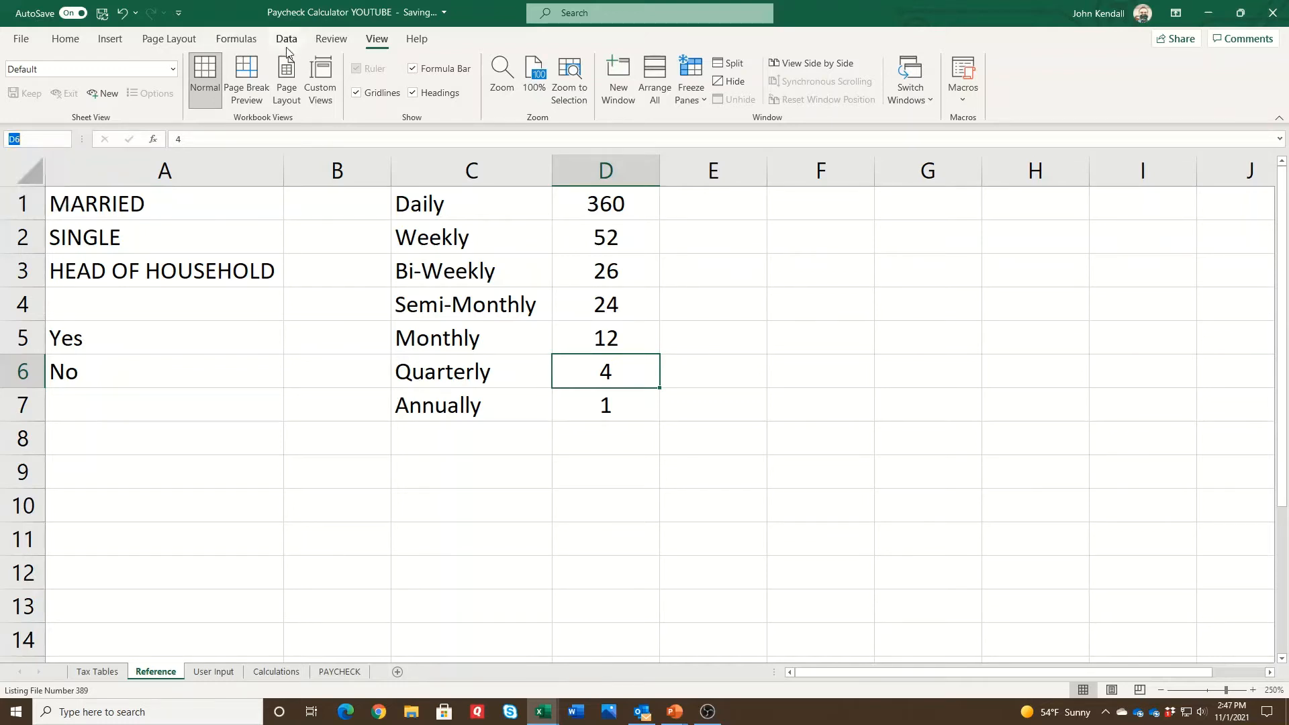
pyautogui.click(238, 39)
pyautogui.click(443, 84)
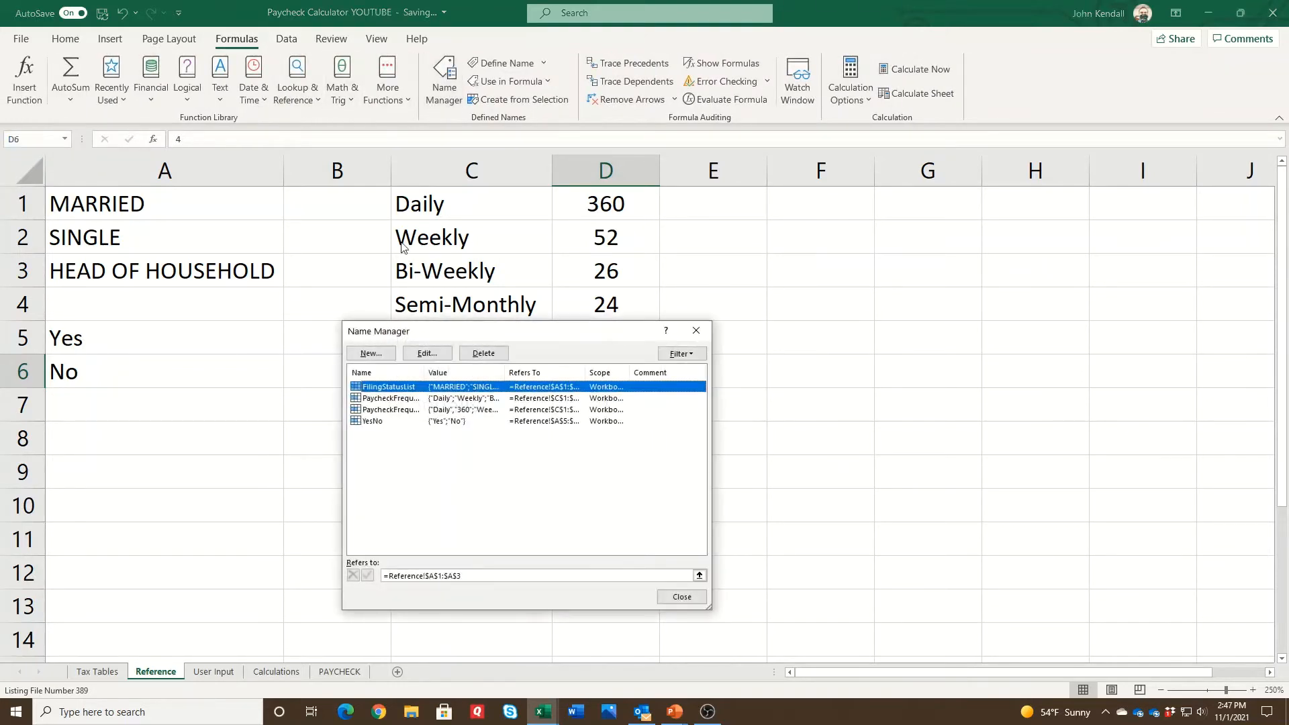
pyautogui.doubleClick(424, 373)
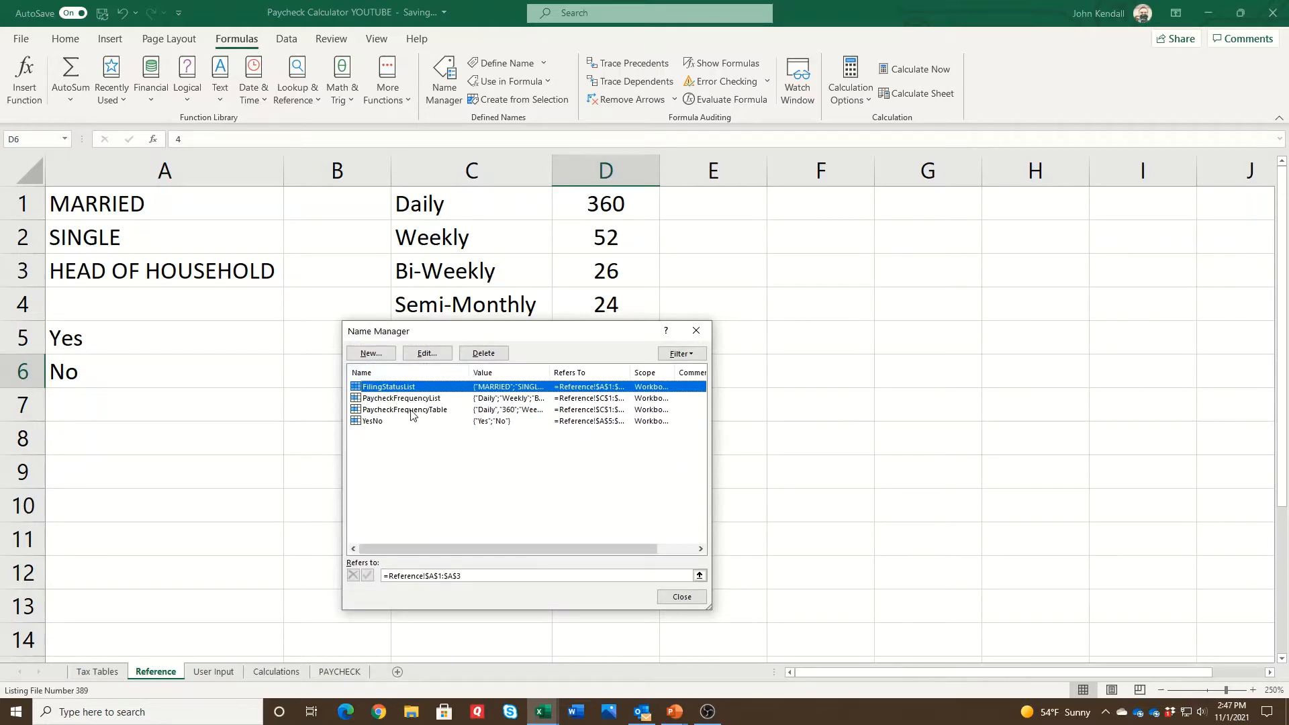
pyautogui.click(411, 411)
pyautogui.click(698, 575)
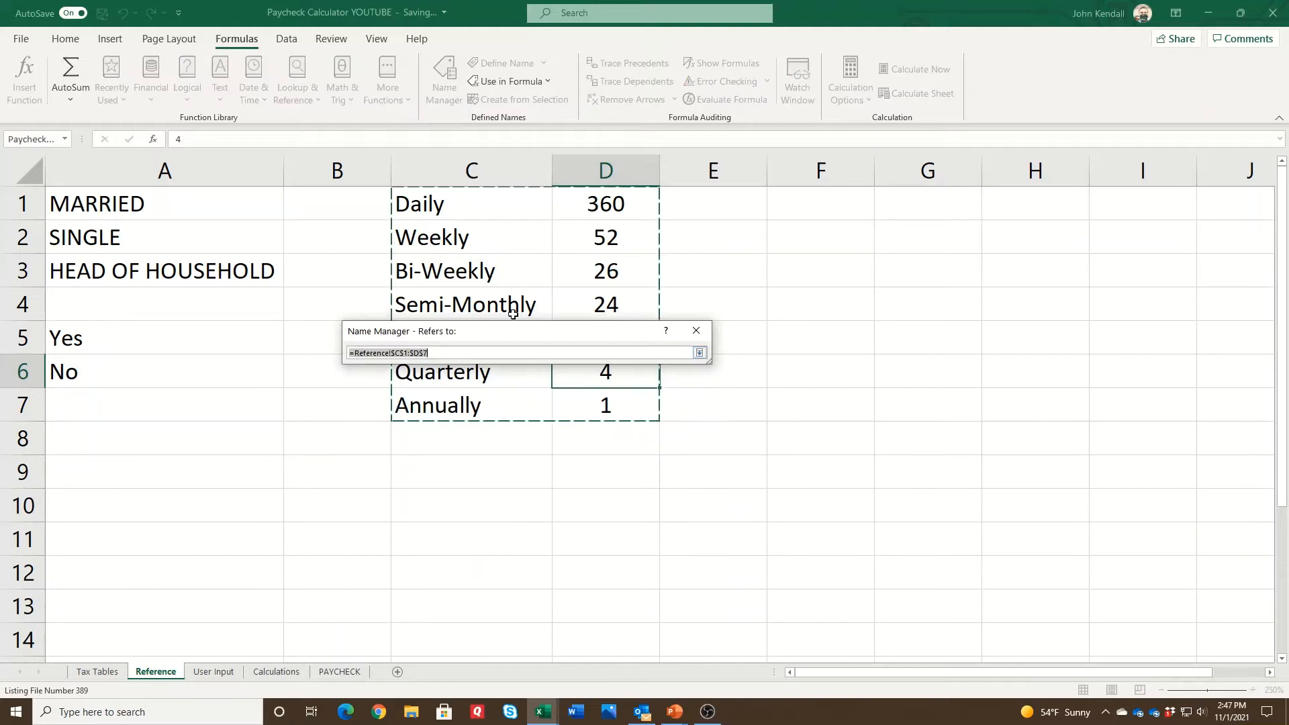
pyautogui.click(699, 352)
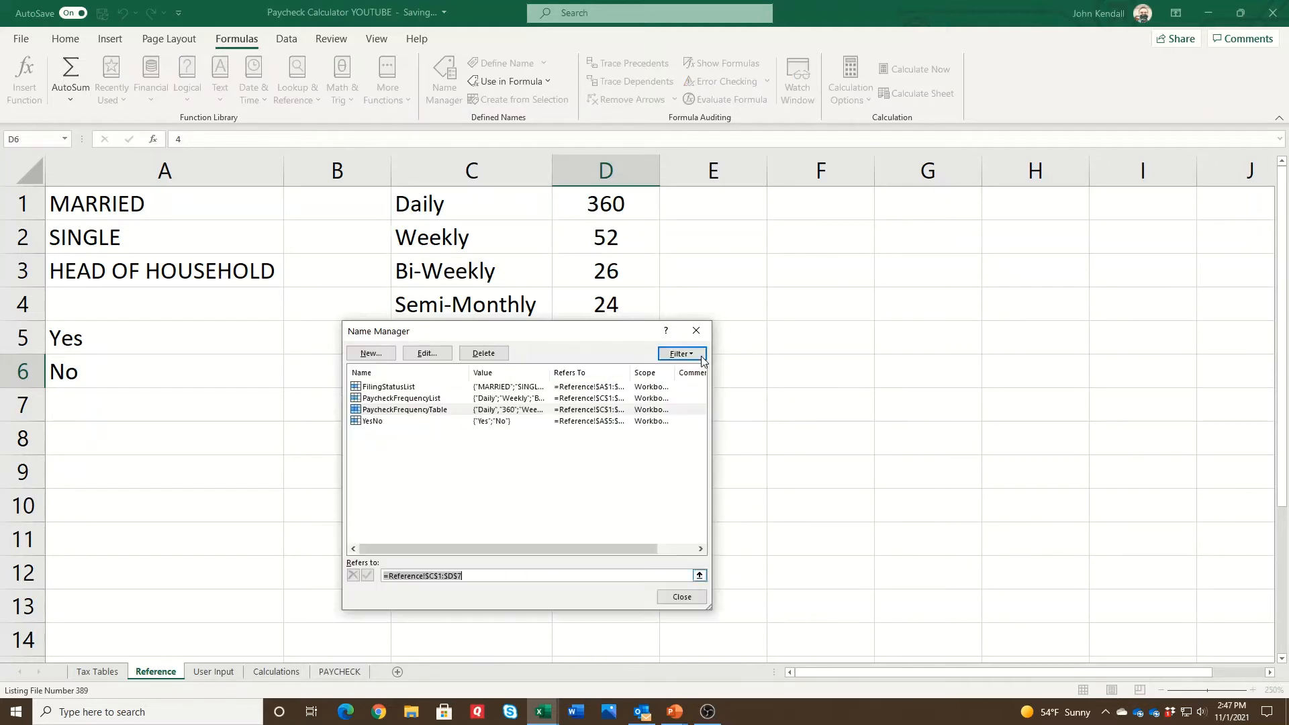
# Try redirecting the FilingStatusList name to cell C9 of the Reference sheet in the Name Manager.
pyautogui.click(403, 388)
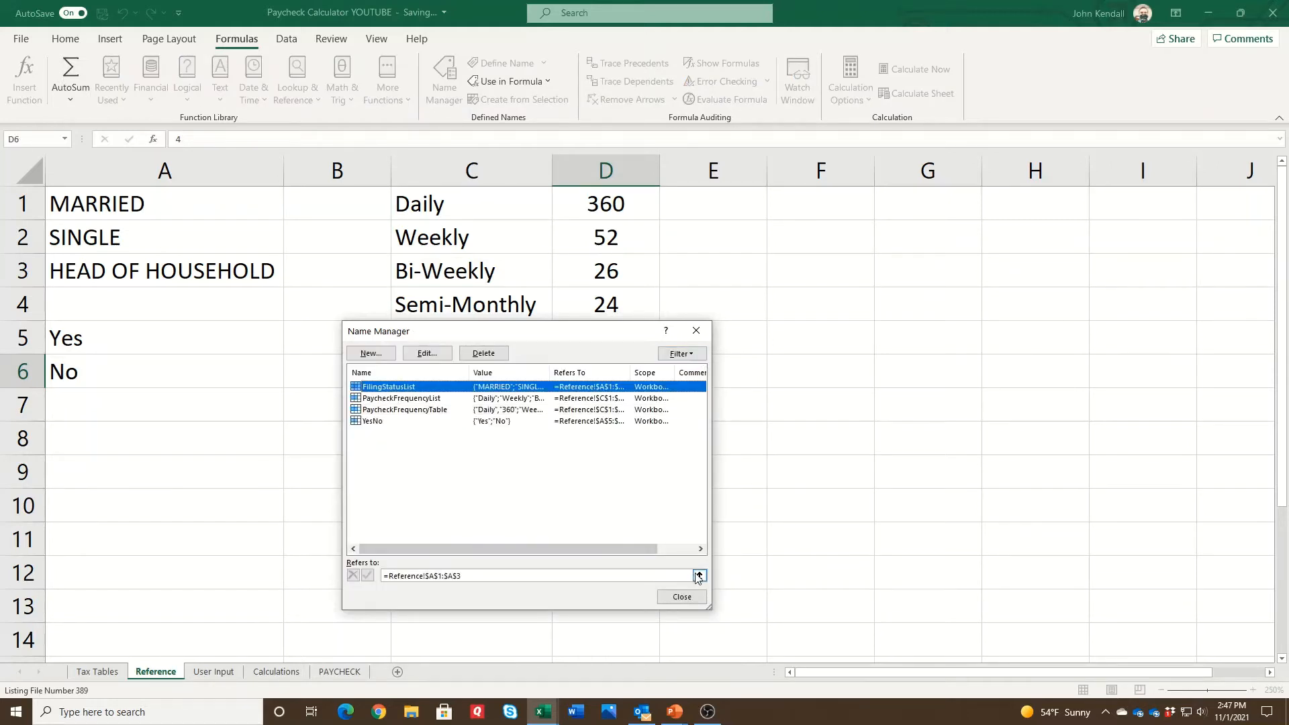
pyautogui.click(699, 575)
pyautogui.click(505, 486)
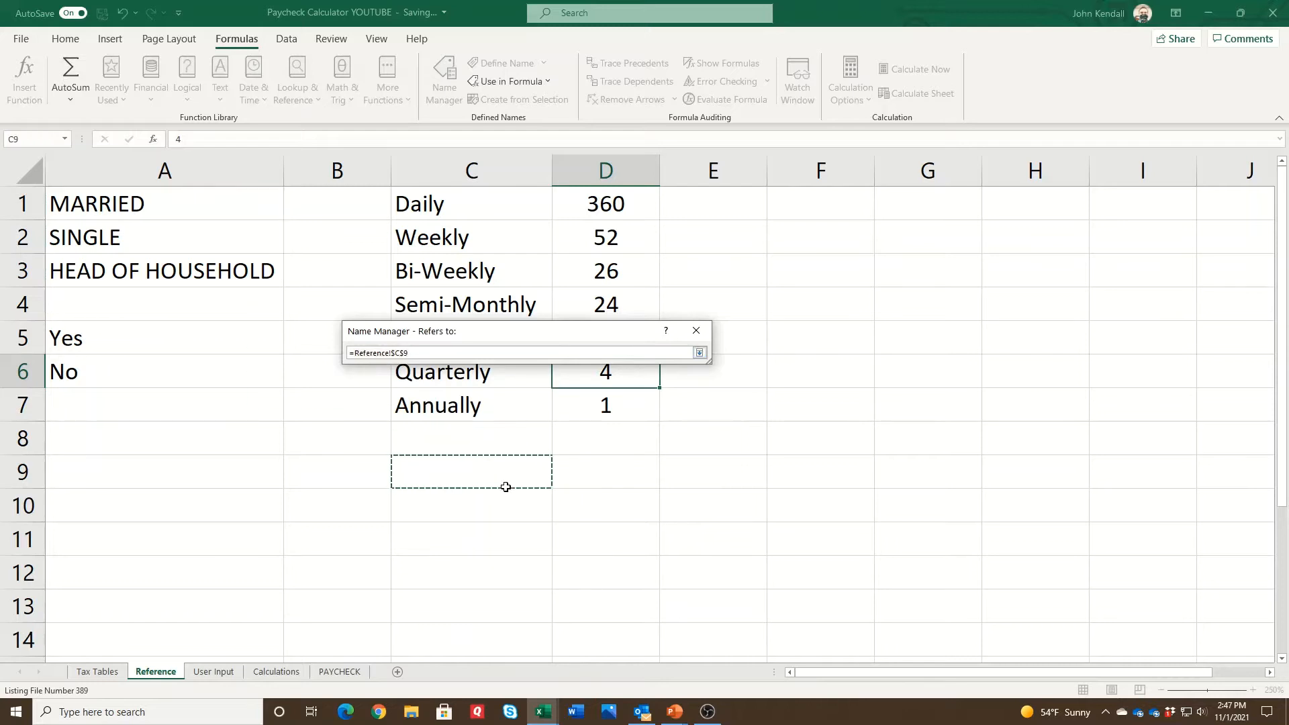
pyautogui.press('Return')
pyautogui.press('Escape')
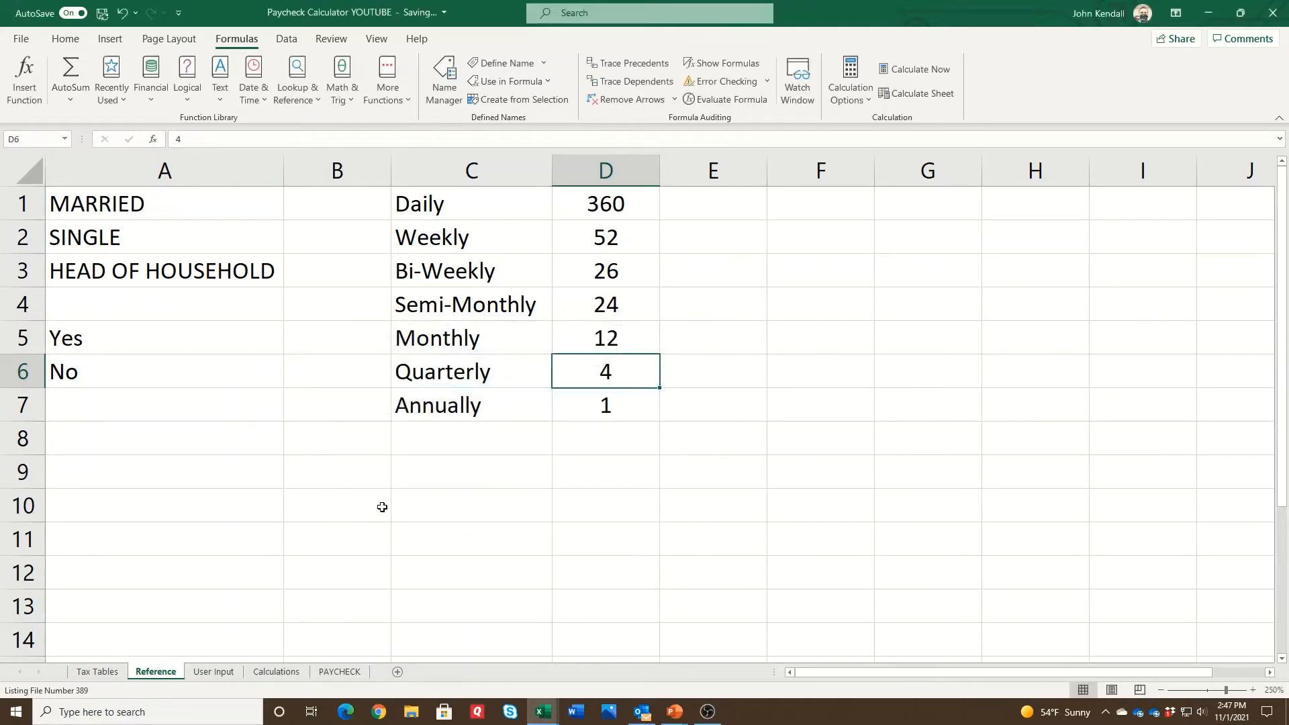
# On the User Input sheet, enter 2021 as the Year in B1.
pyautogui.click(206, 675)
pyautogui.click(322, 197)
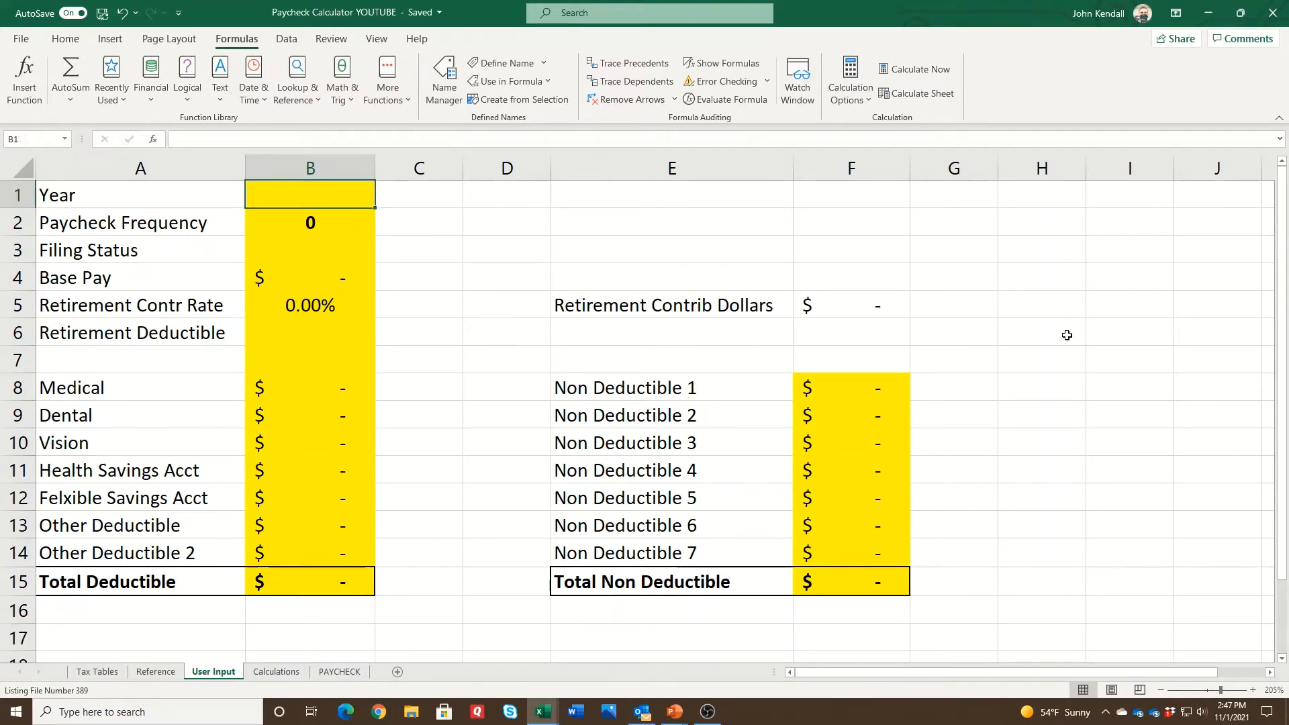
pyautogui.write('2021')
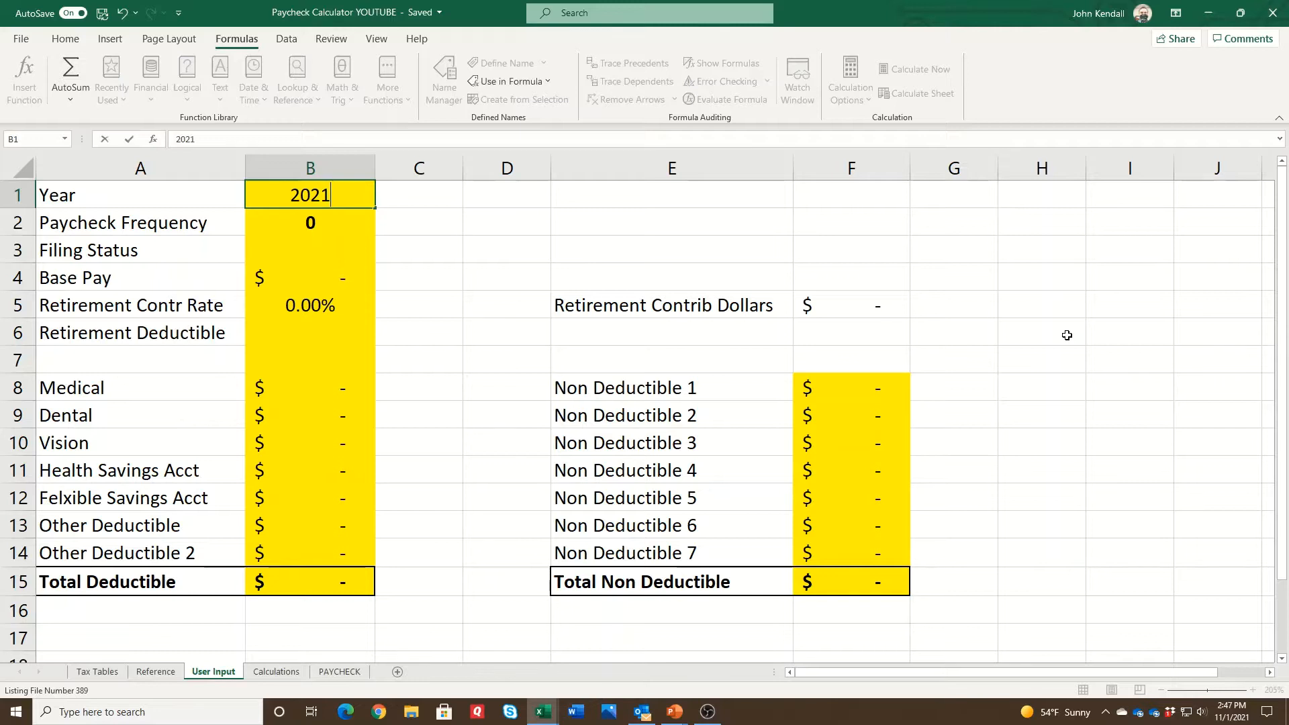
pyautogui.press('Return')
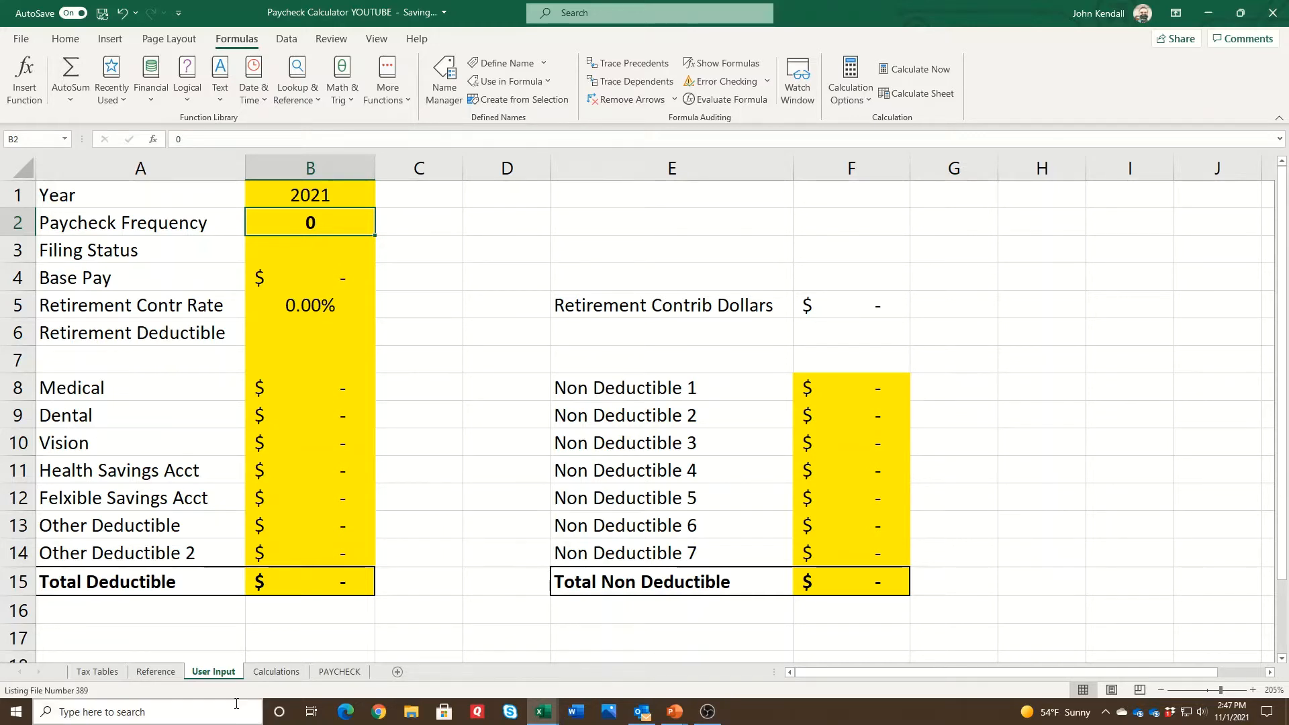
# Add list data validation with the source =paycheckfrequencylist to the Paycheck Frequency cell B2 on User Input, and choose Weekly from its list.
pyautogui.click(173, 672)
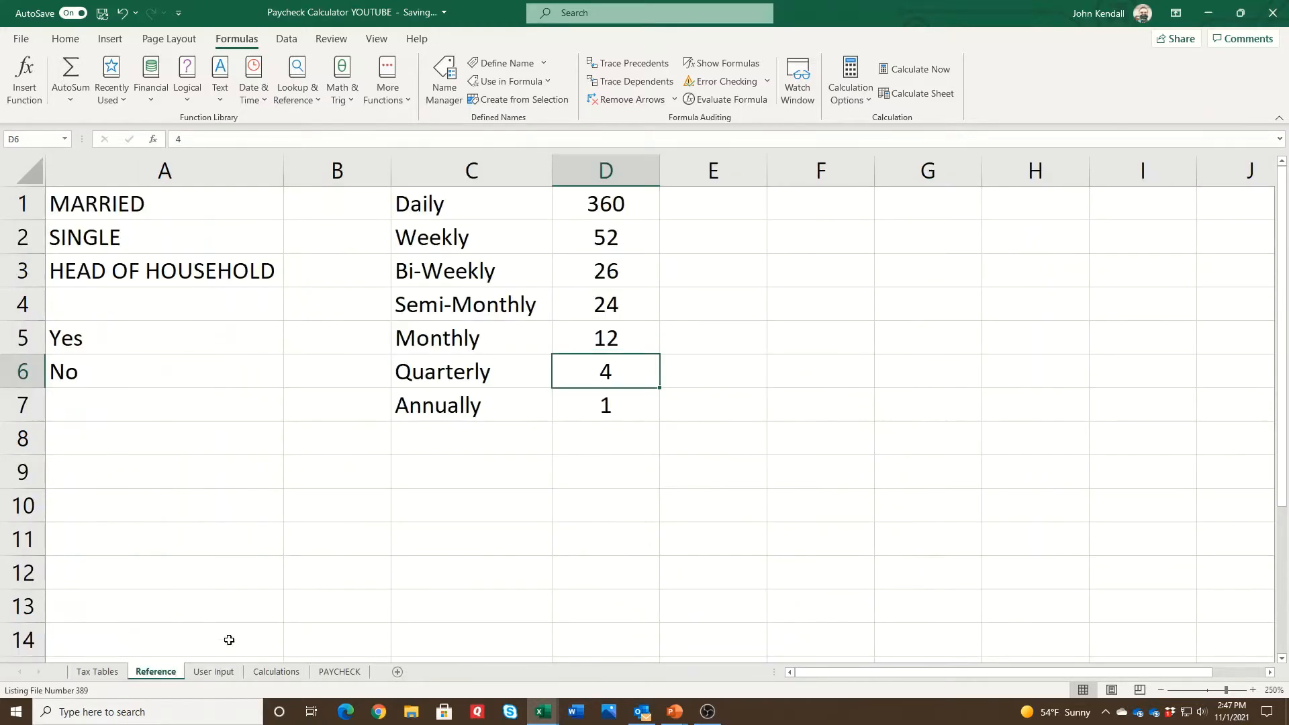
pyautogui.click(229, 673)
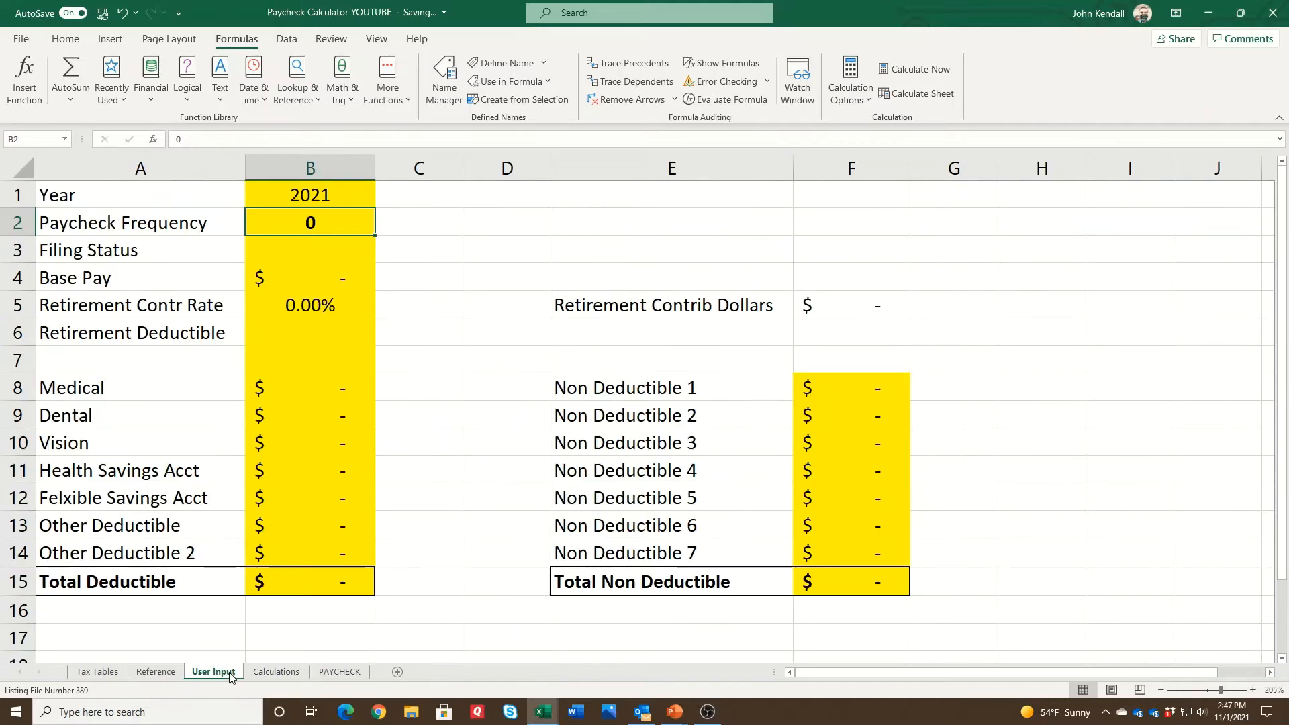
pyautogui.click(156, 672)
pyautogui.moveTo(474, 207); pyautogui.dragTo(479, 394)
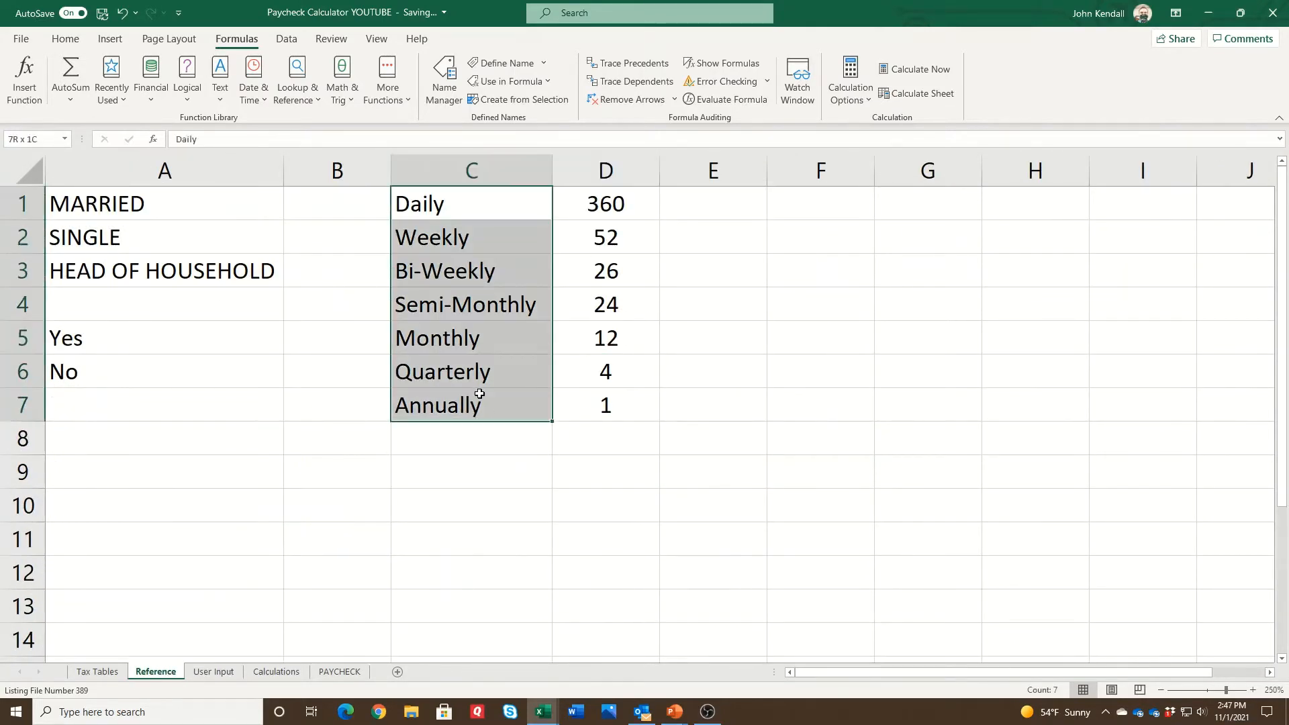
pyautogui.click(213, 672)
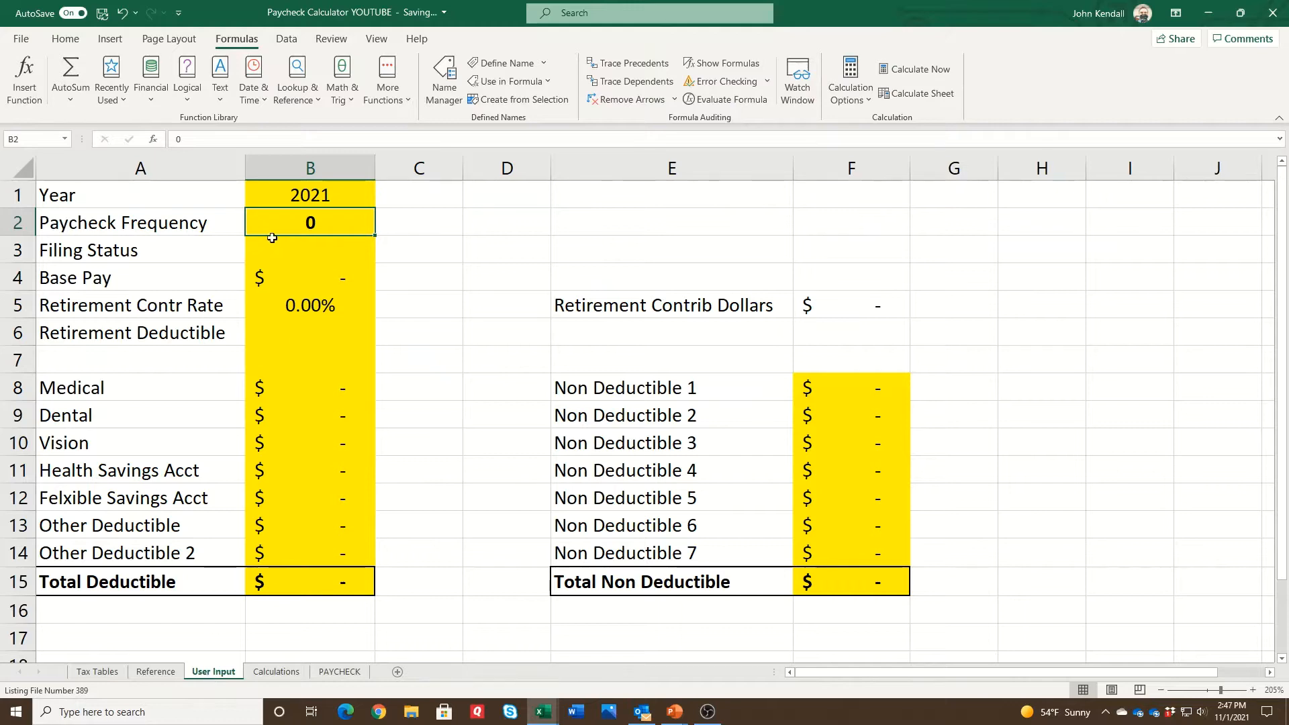
pyautogui.click(287, 39)
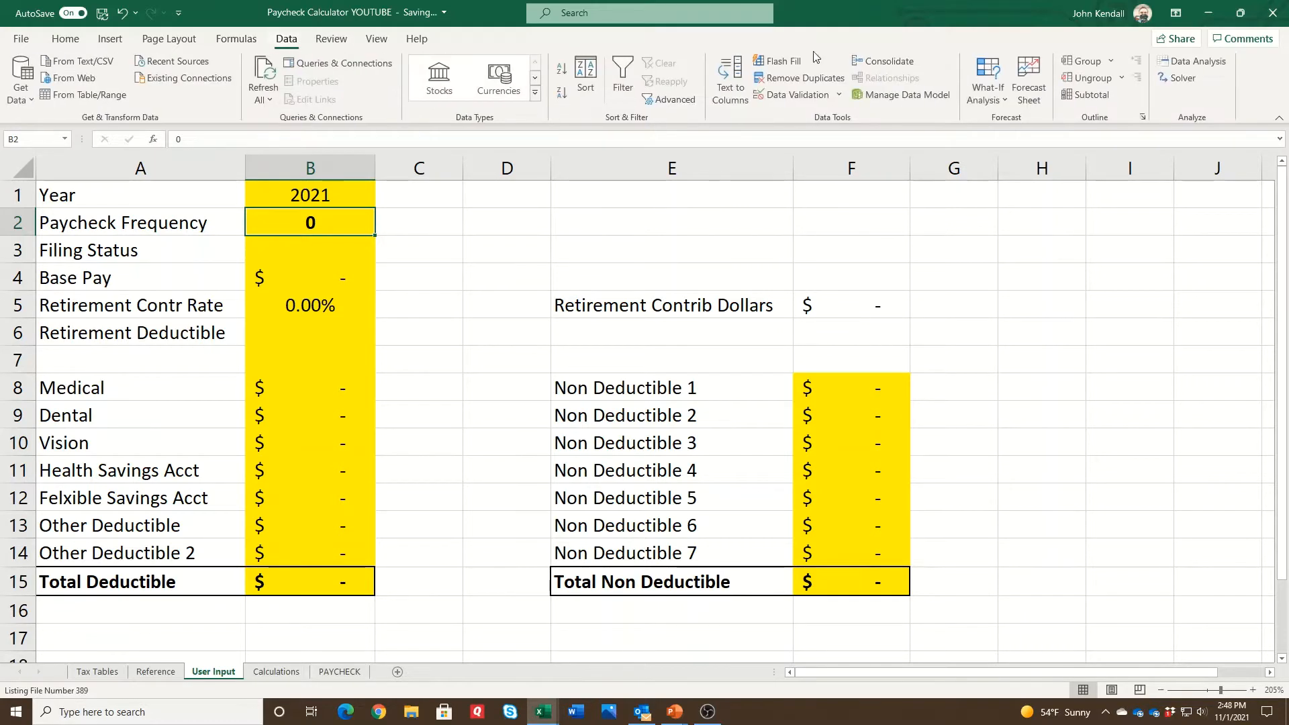
pyautogui.click(804, 100)
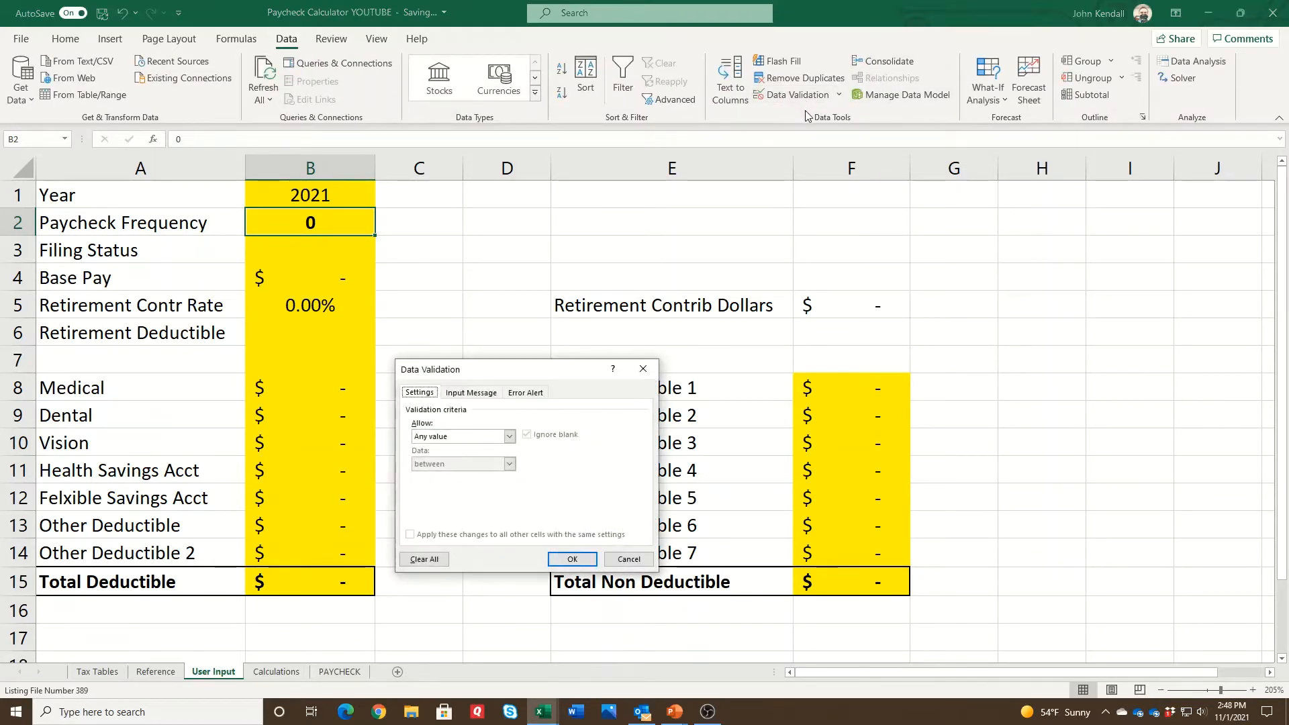
pyautogui.click(480, 439)
pyautogui.click(459, 474)
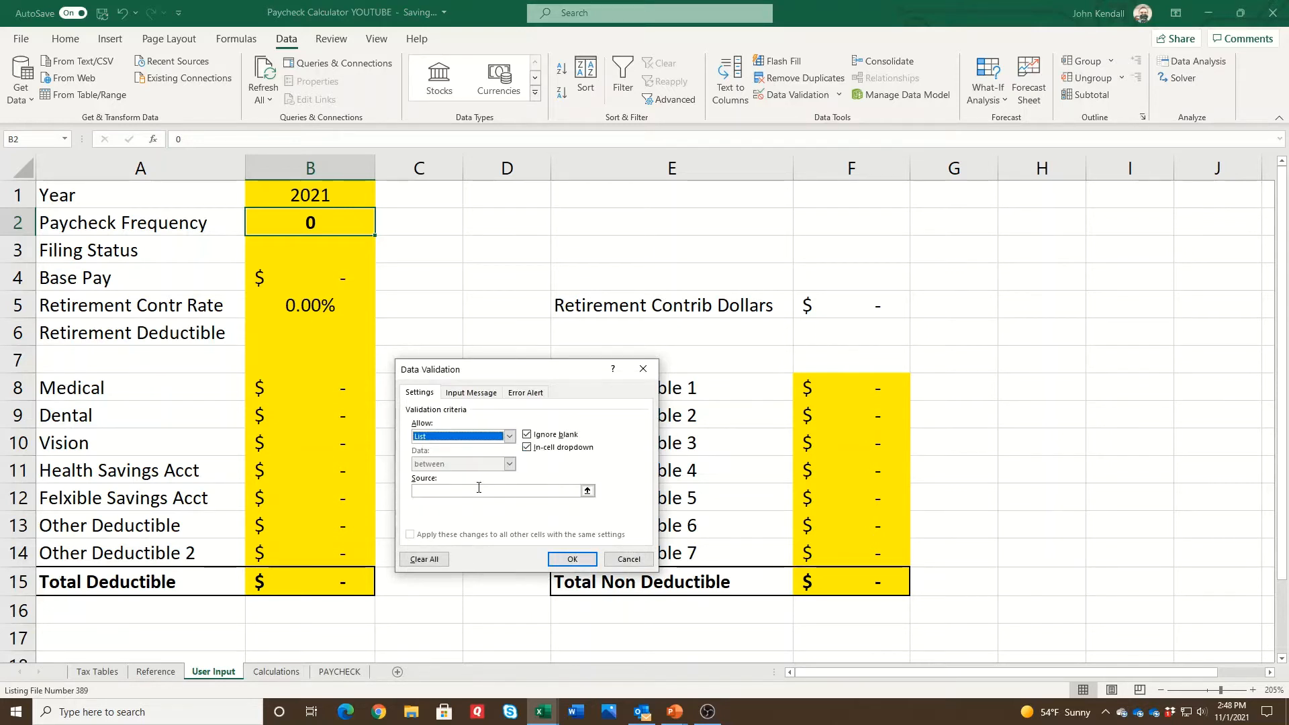
pyautogui.click(481, 490)
pyautogui.write('=paycheckfrequencylist')
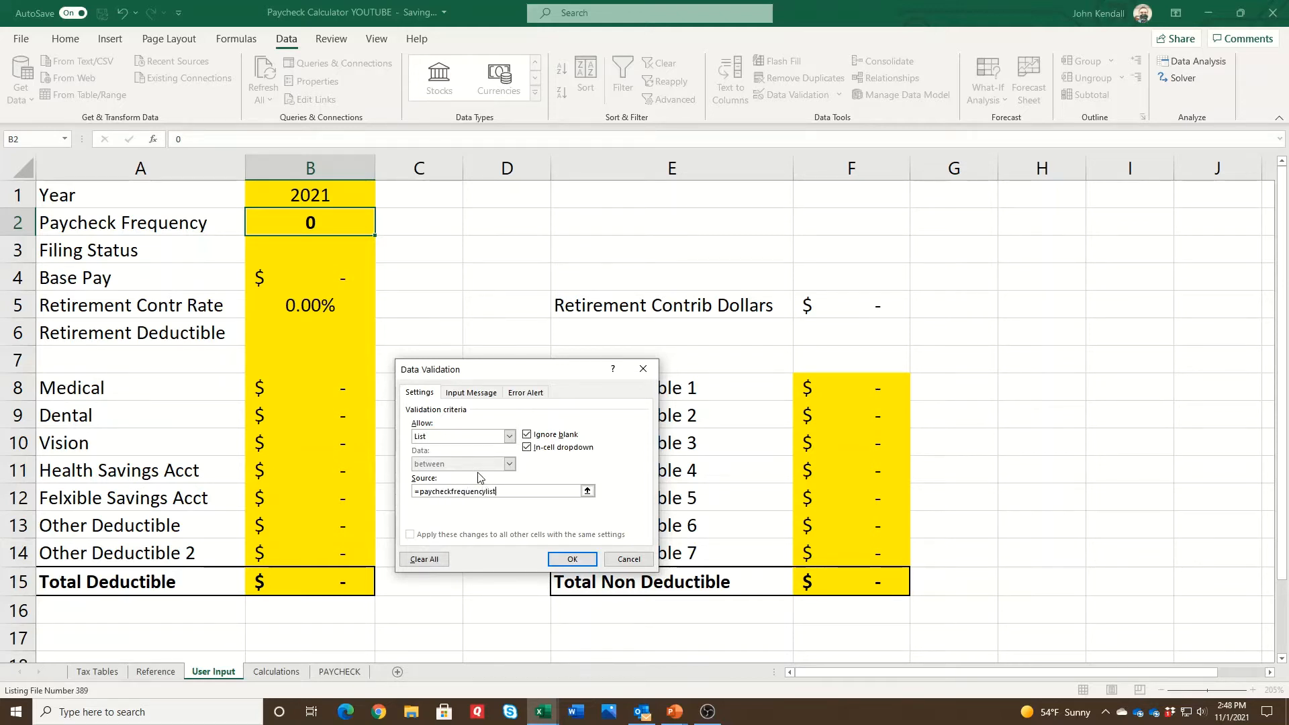
pyautogui.click(572, 560)
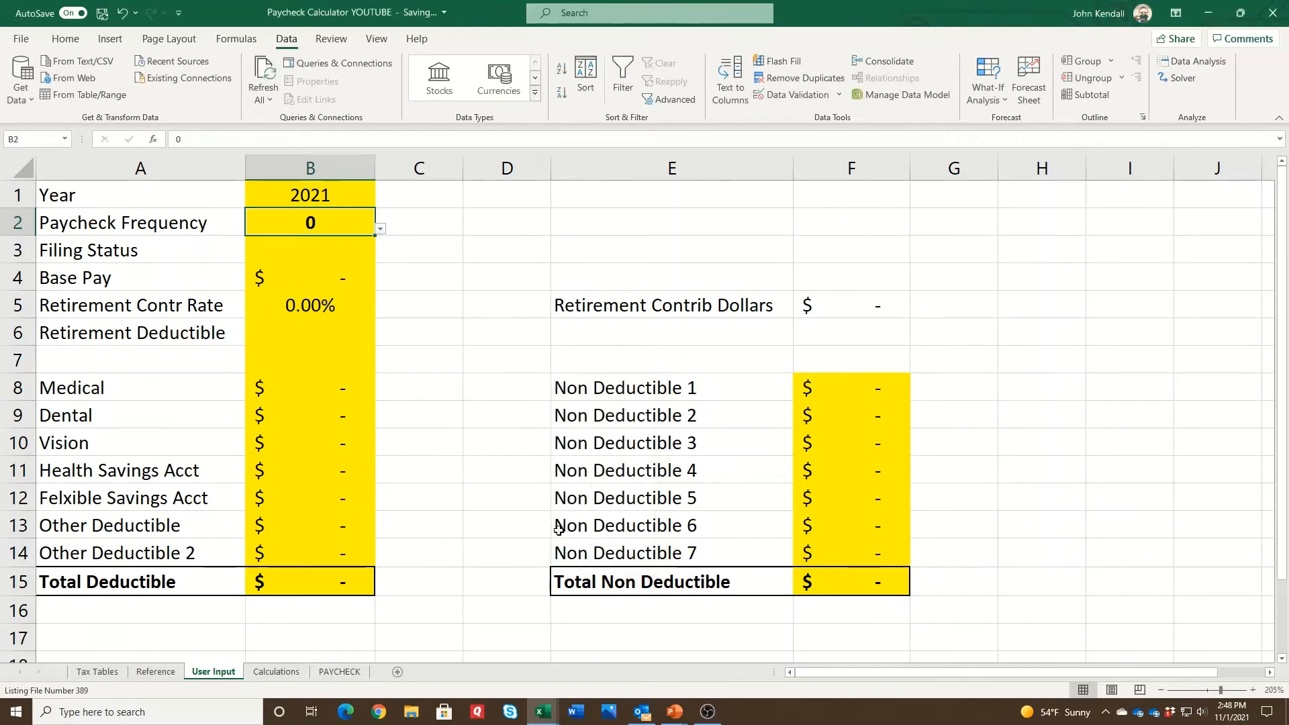
pyautogui.click(380, 229)
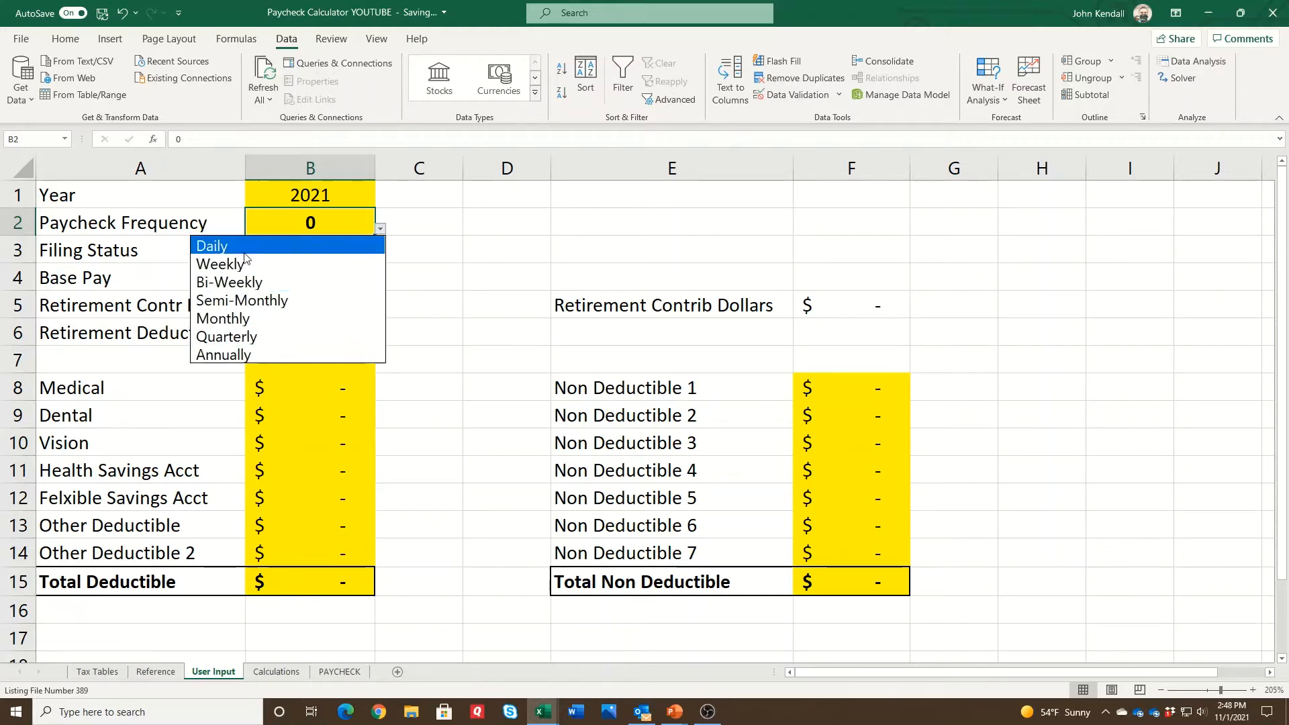
pyautogui.click(247, 265)
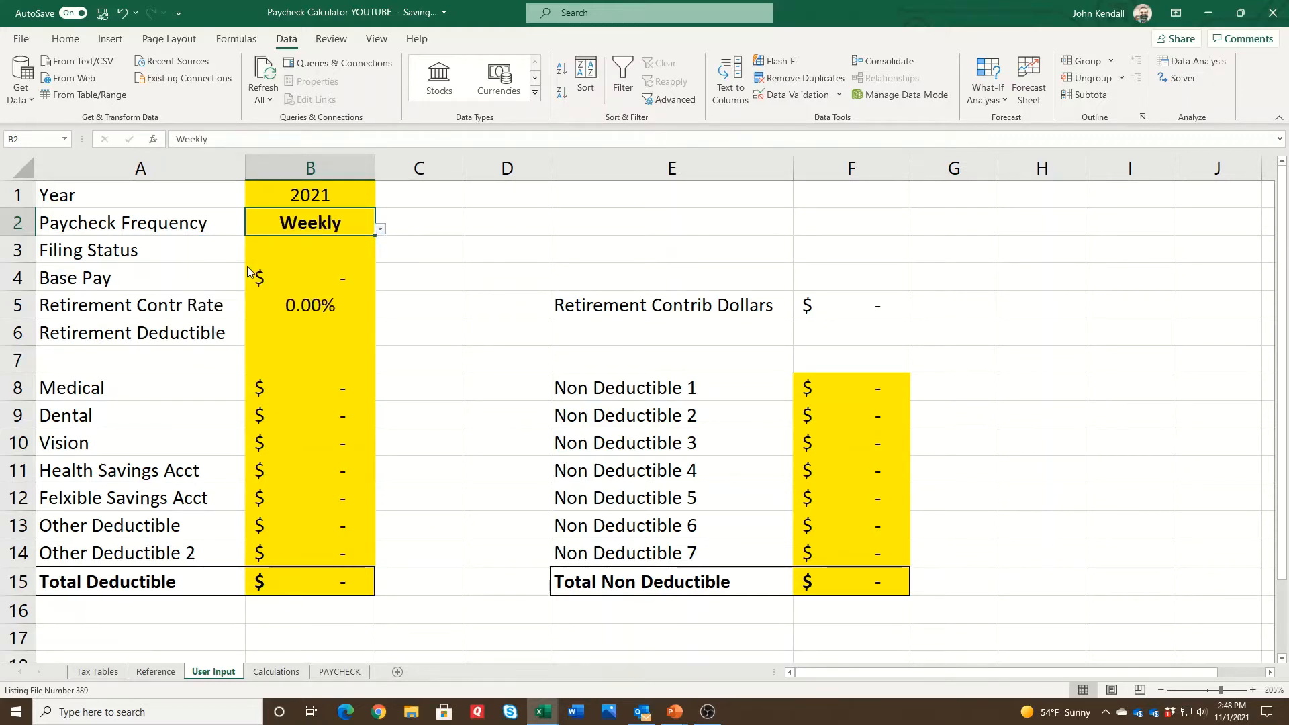
# Add list data validation with the source =filingstatuslist to the Filing Status cell B3, and choose MARRIED from its list.
pyautogui.click(287, 243)
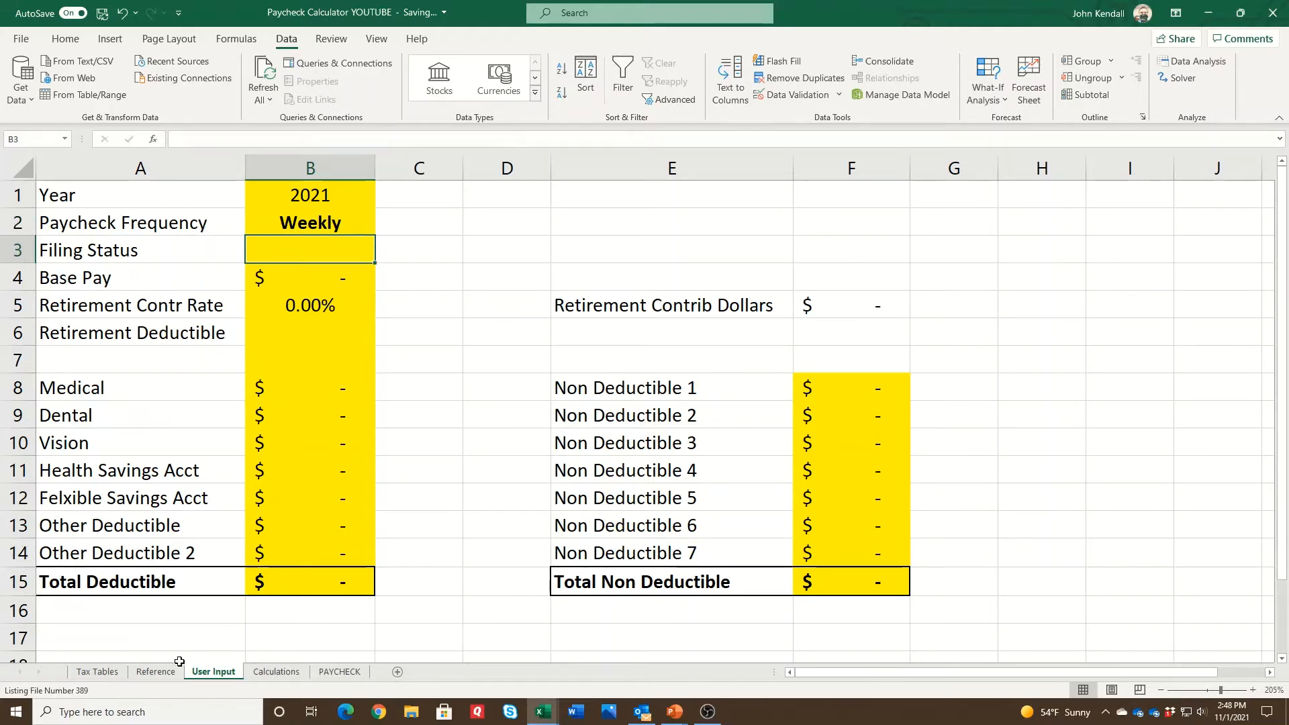
pyautogui.click(155, 672)
pyautogui.moveTo(109, 208); pyautogui.dragTo(134, 270)
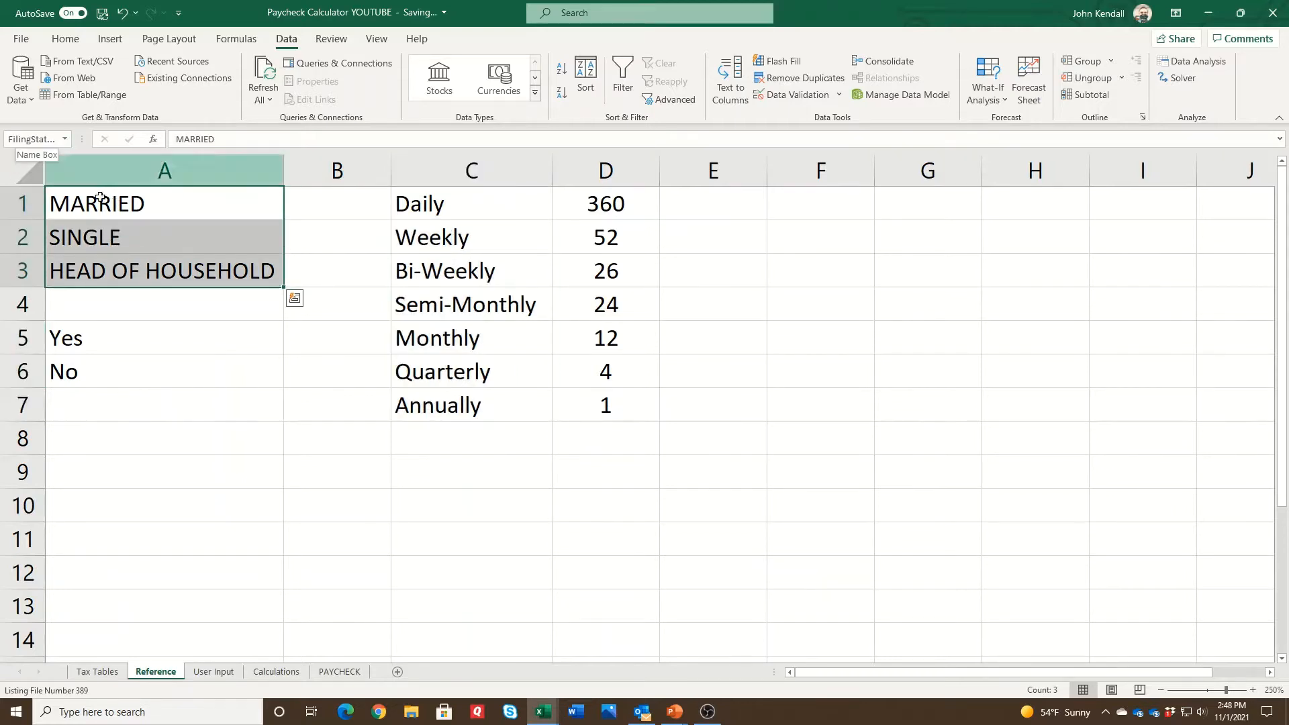
pyautogui.click(214, 671)
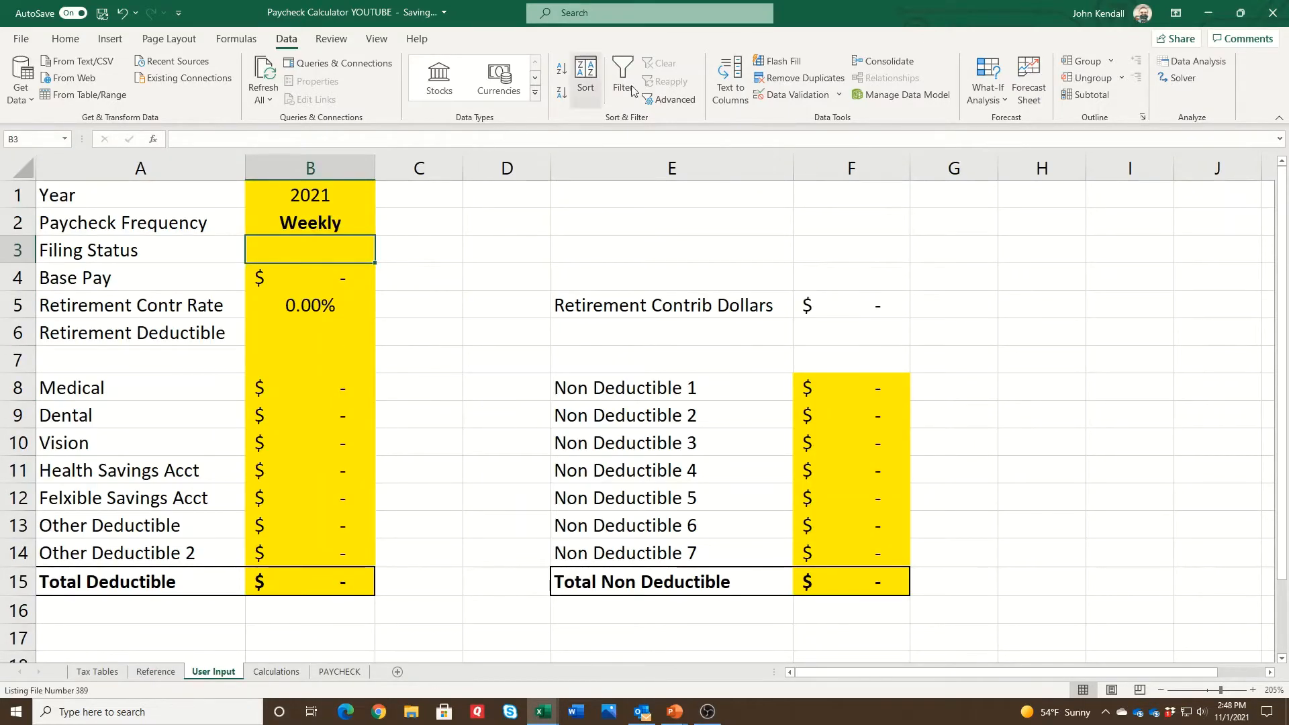
pyautogui.click(794, 96)
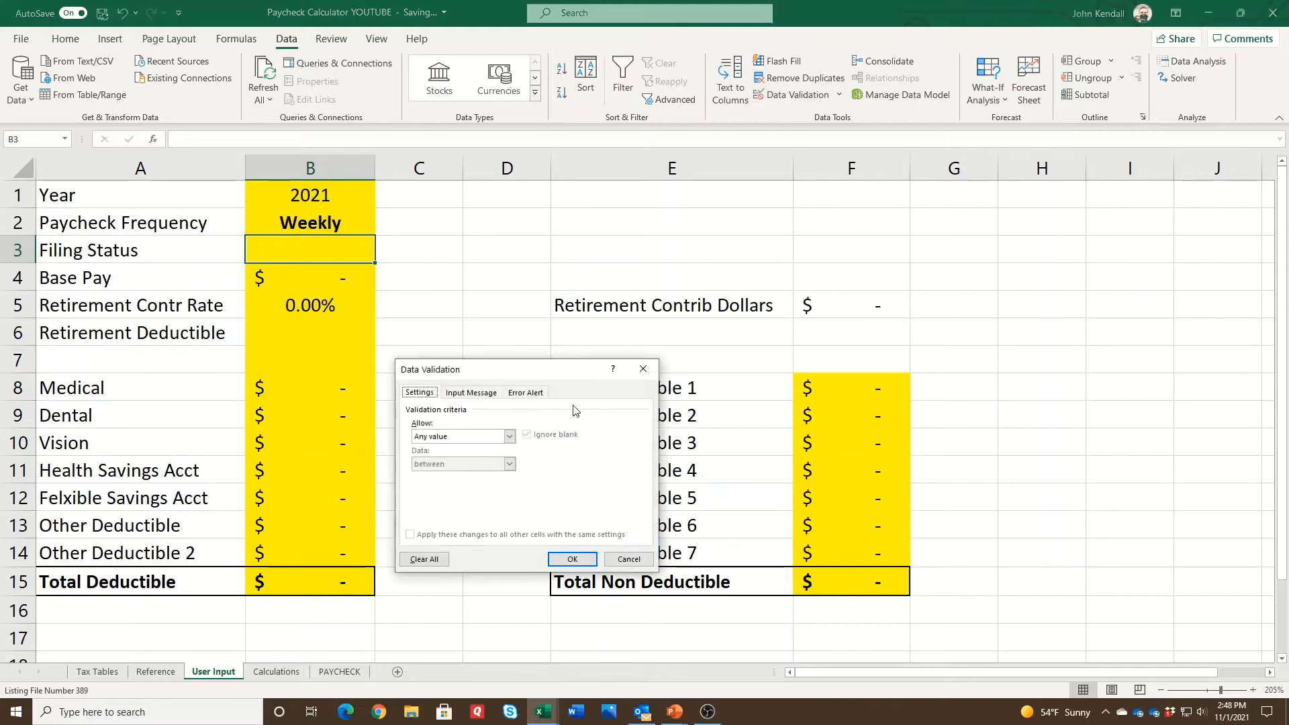
pyautogui.click(509, 436)
pyautogui.click(453, 475)
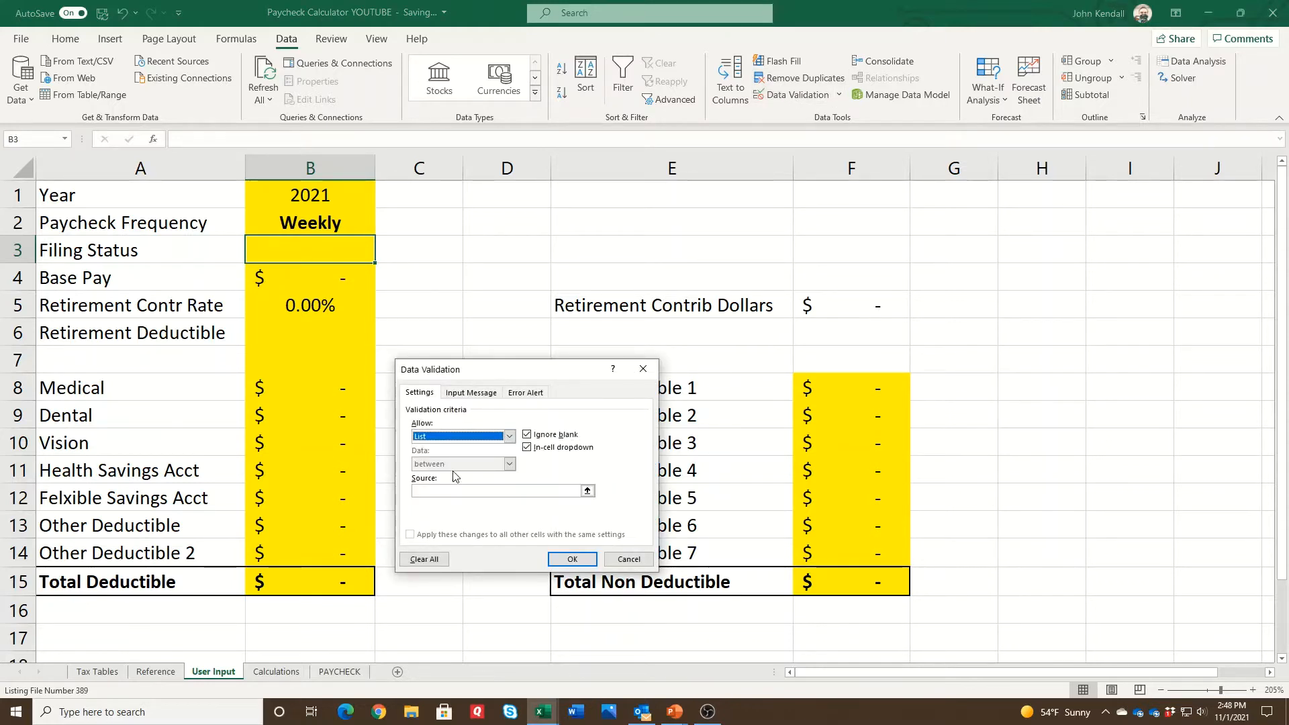
pyautogui.click(460, 491)
pyautogui.write('=filingstatuslist')
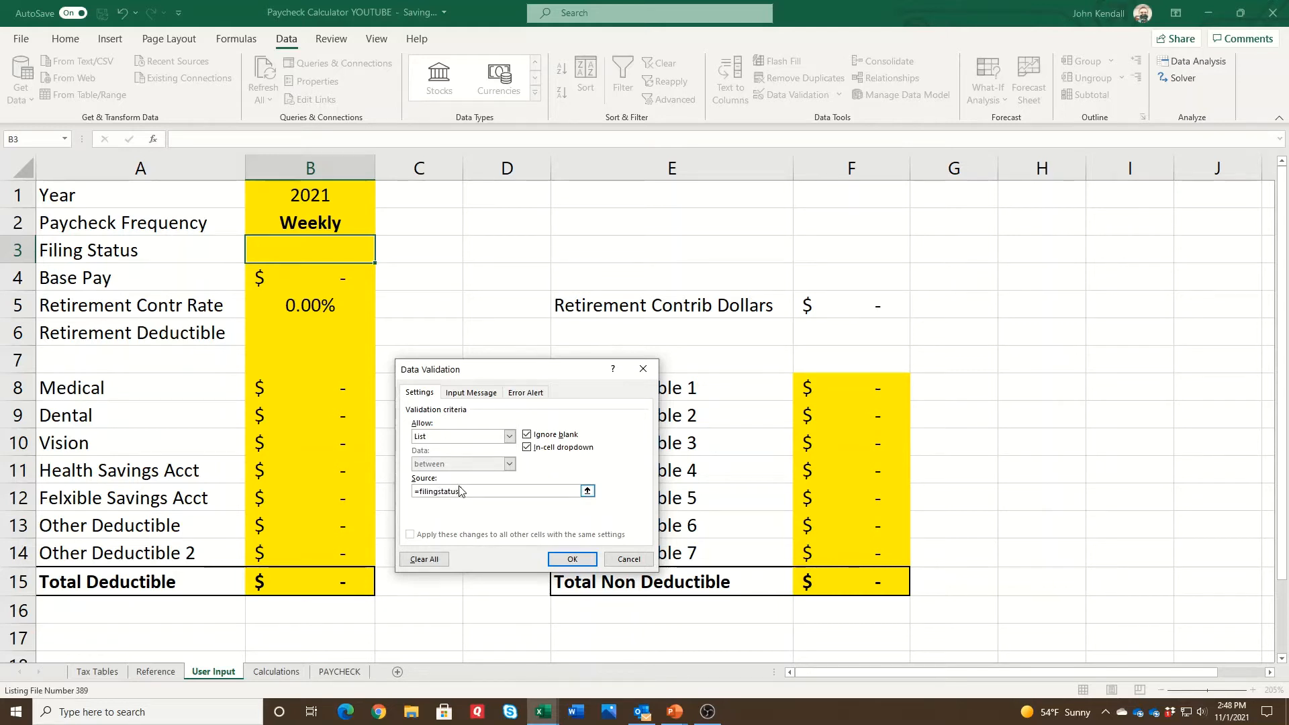
pyautogui.click(571, 558)
pyautogui.click(379, 258)
pyautogui.click(250, 274)
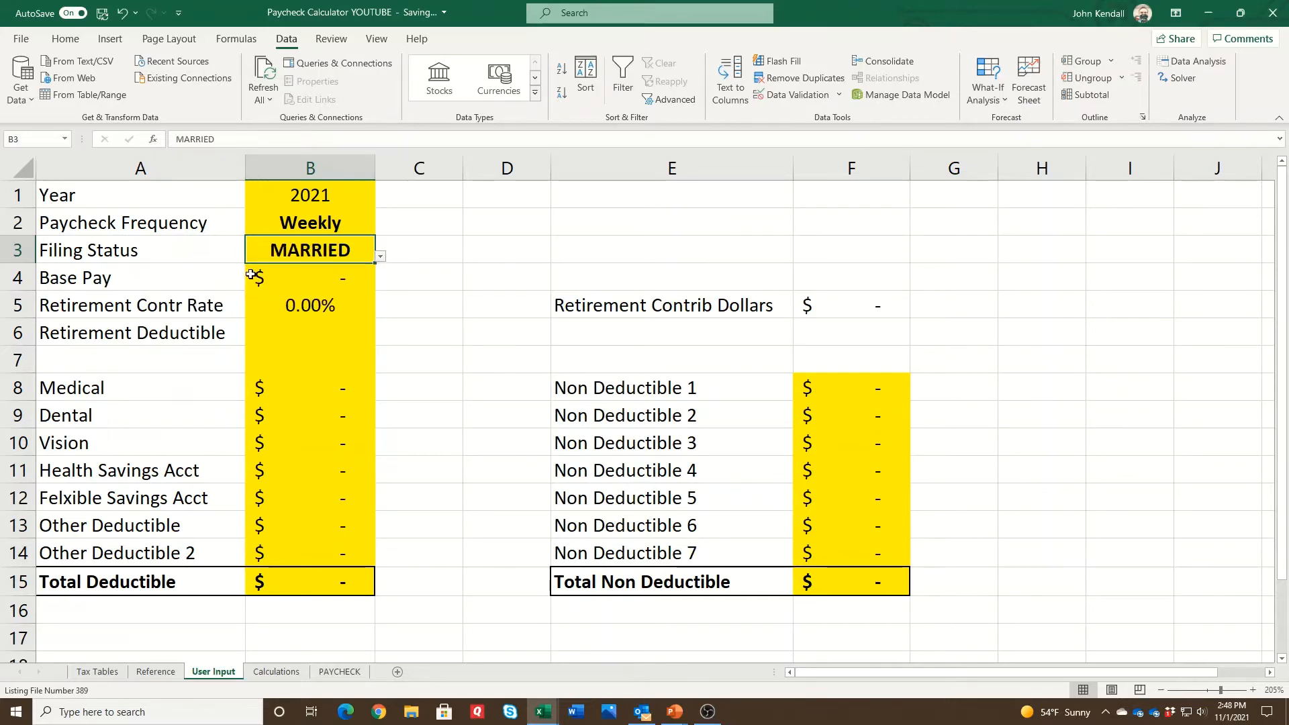
# Enter a Base Pay of 1,000 in B4 and a Retirement Contr Rate of 6% in B5.
pyautogui.click(251, 275)
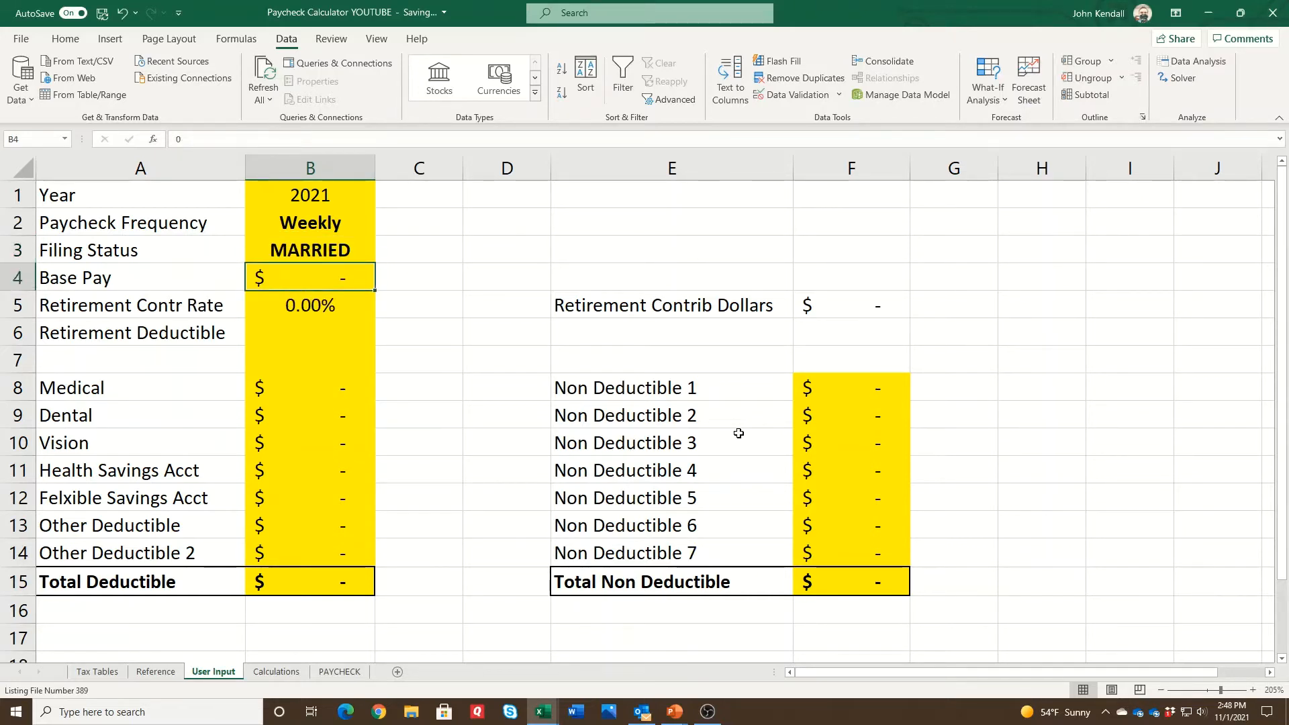
pyautogui.write('1')
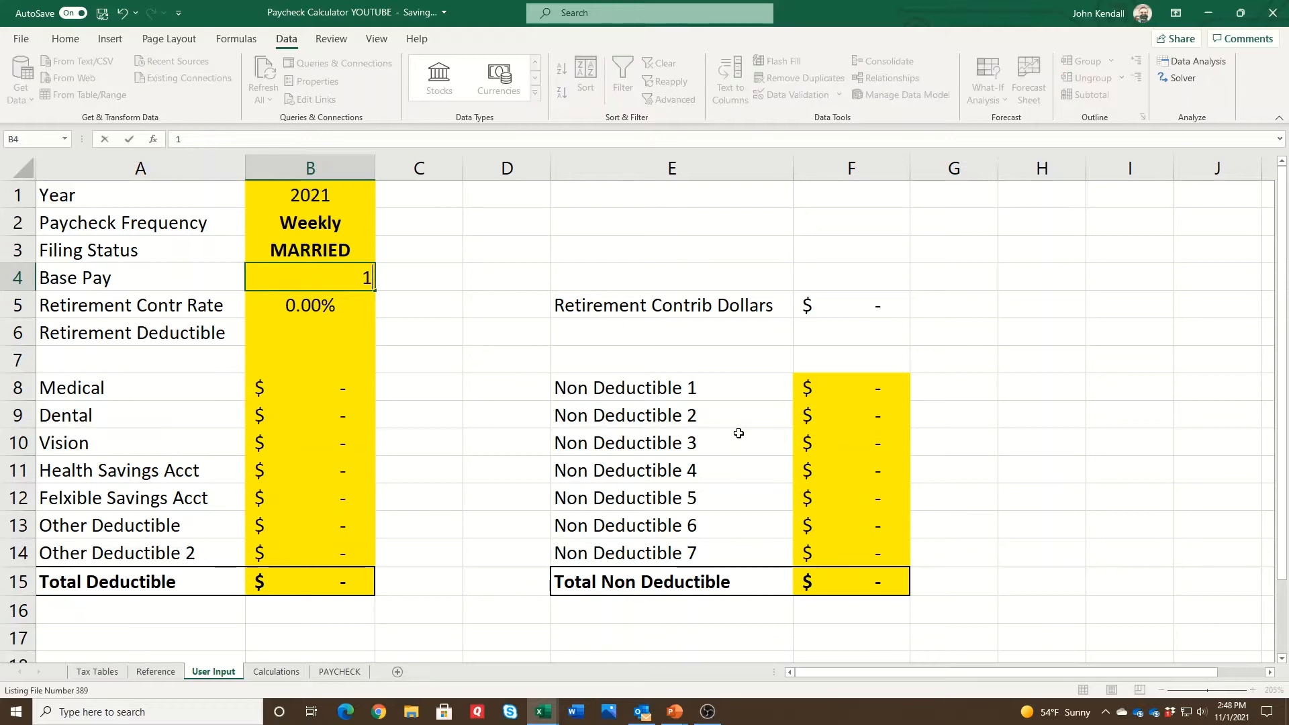
pyautogui.write(',0000')
pyautogui.press('Return')
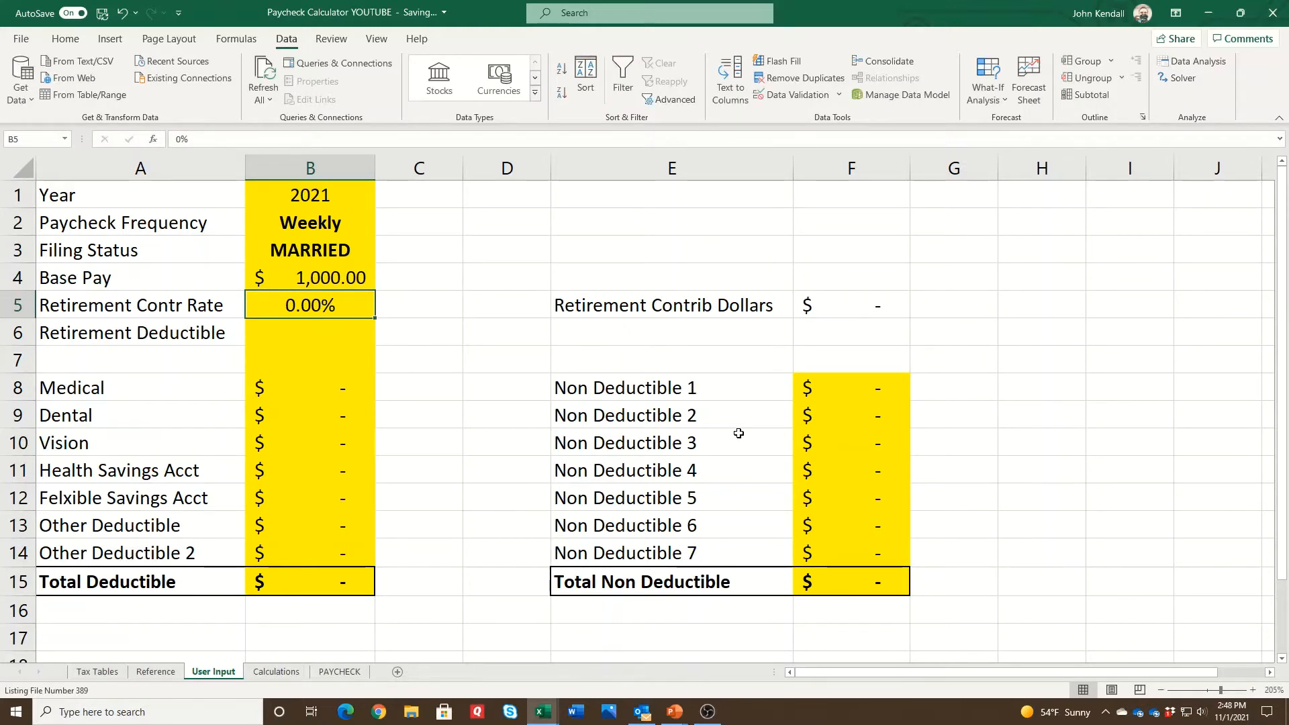
pyautogui.write('6')
pyautogui.press('Return')
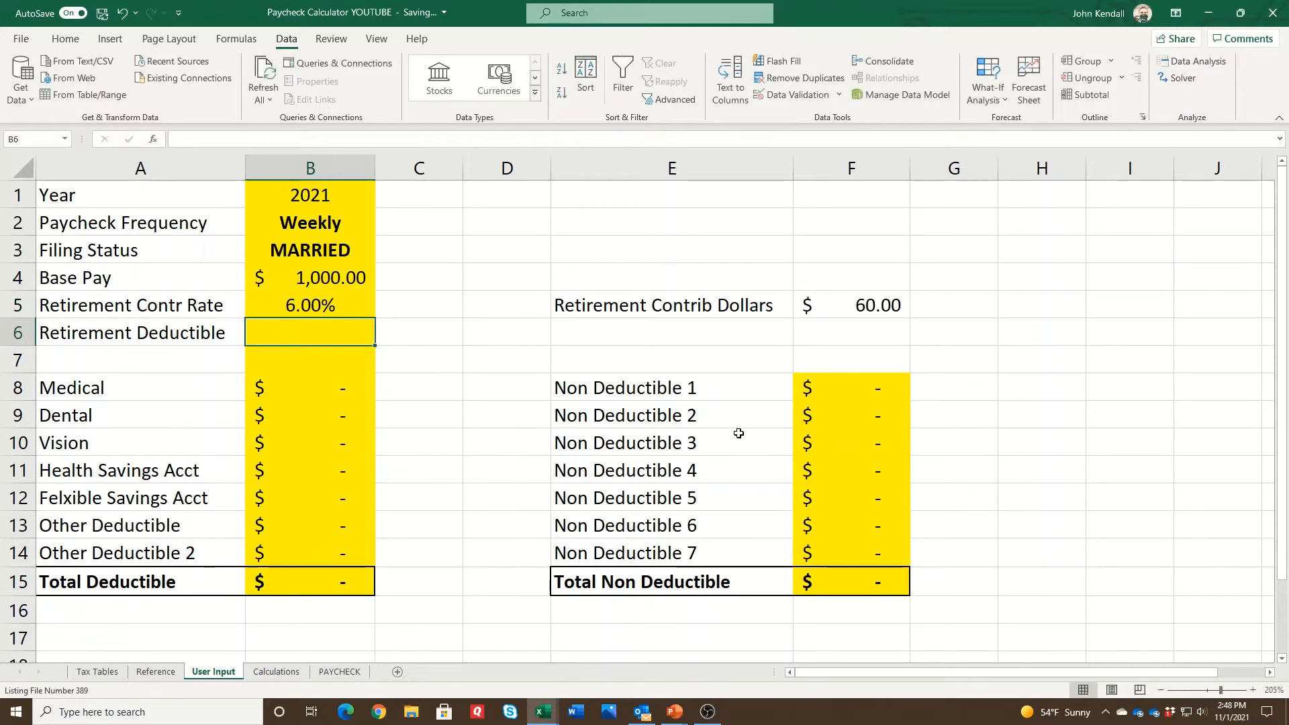
# Replace the formula in the Retirement Contrib Dollars cell F5 with 0.
pyautogui.press('Up')
pyautogui.press('Right')
pyautogui.press('Right')
pyautogui.press('Right')
pyautogui.press('Right')
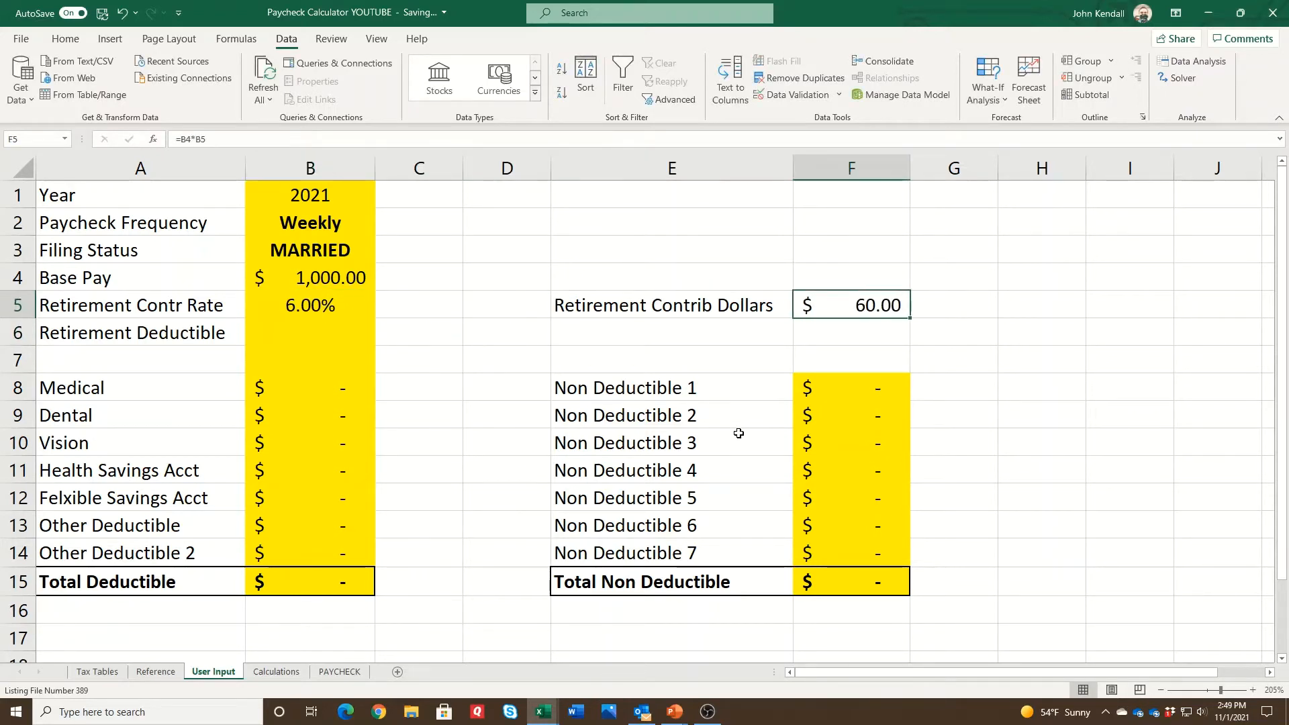
pyautogui.press('BackSpace')
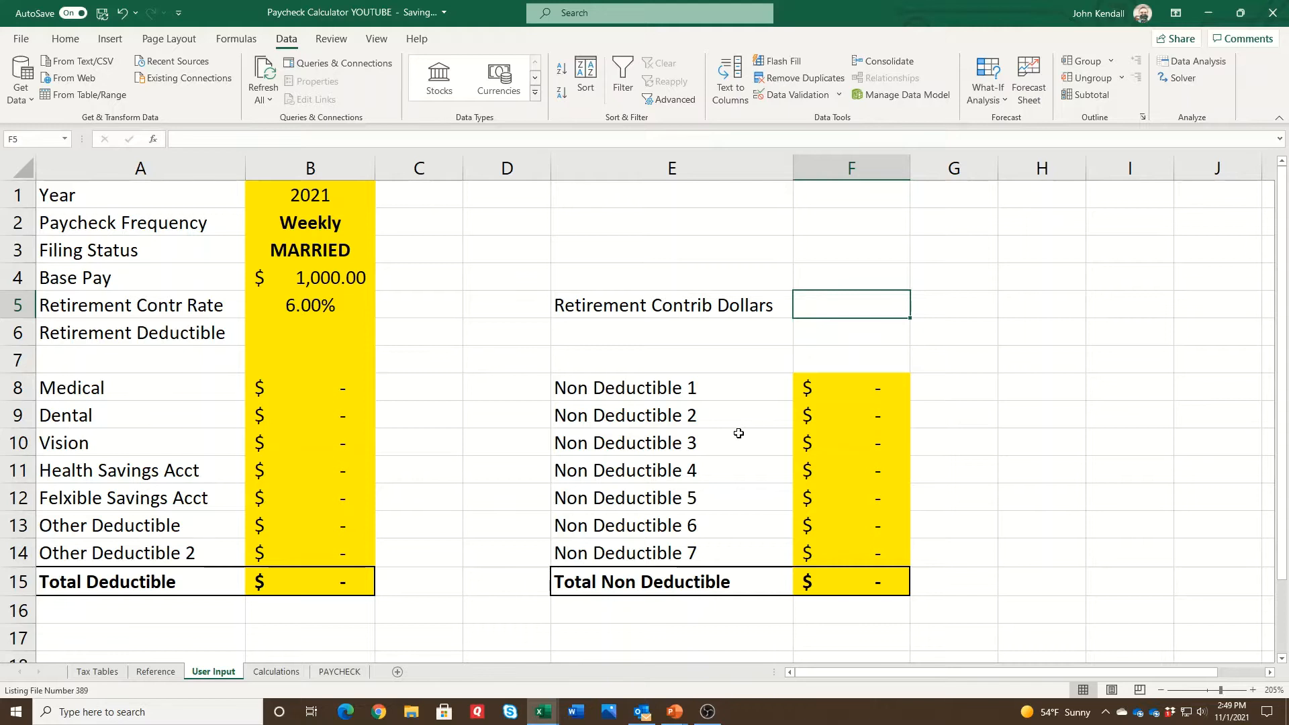
pyautogui.press('Return')
# Add list data validation sourced from the named Yes/No list to the Retirement Deductible cell B6.
pyautogui.press('Left')
pyautogui.press('Up')
pyautogui.press('Left')
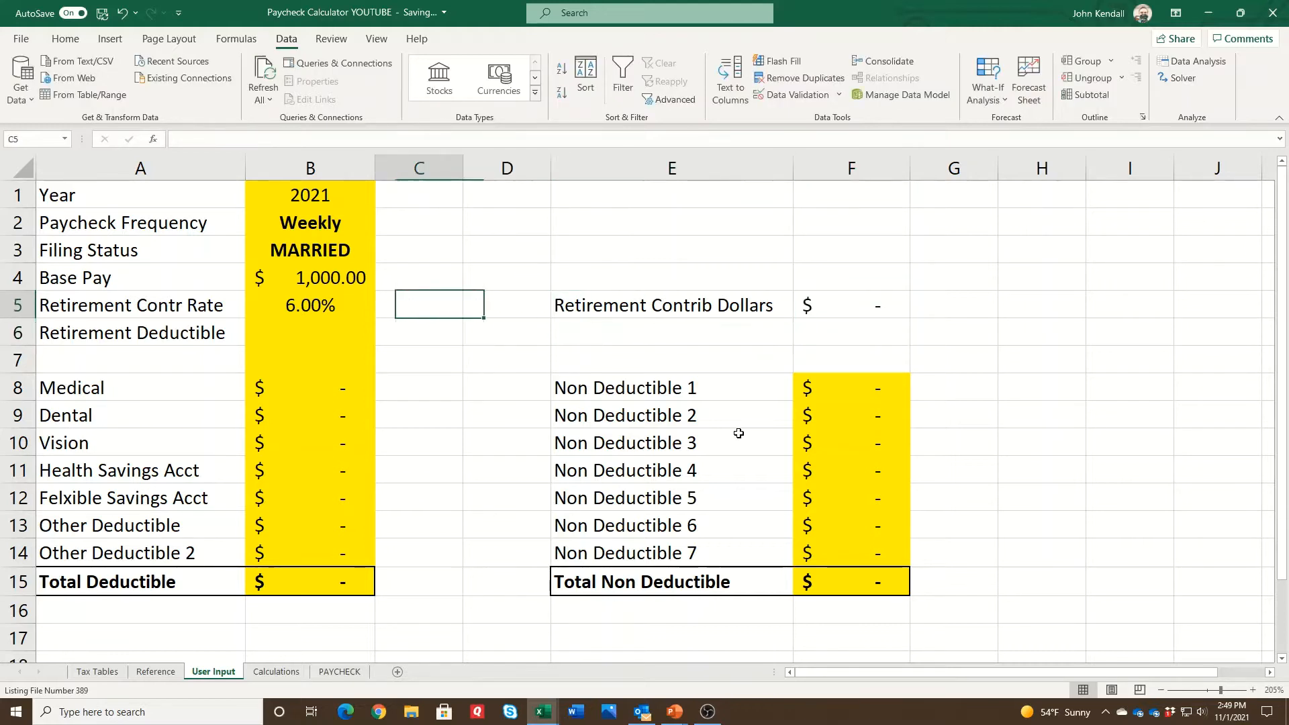
pyautogui.press('Left')
pyautogui.press('Down')
pyautogui.press('Left')
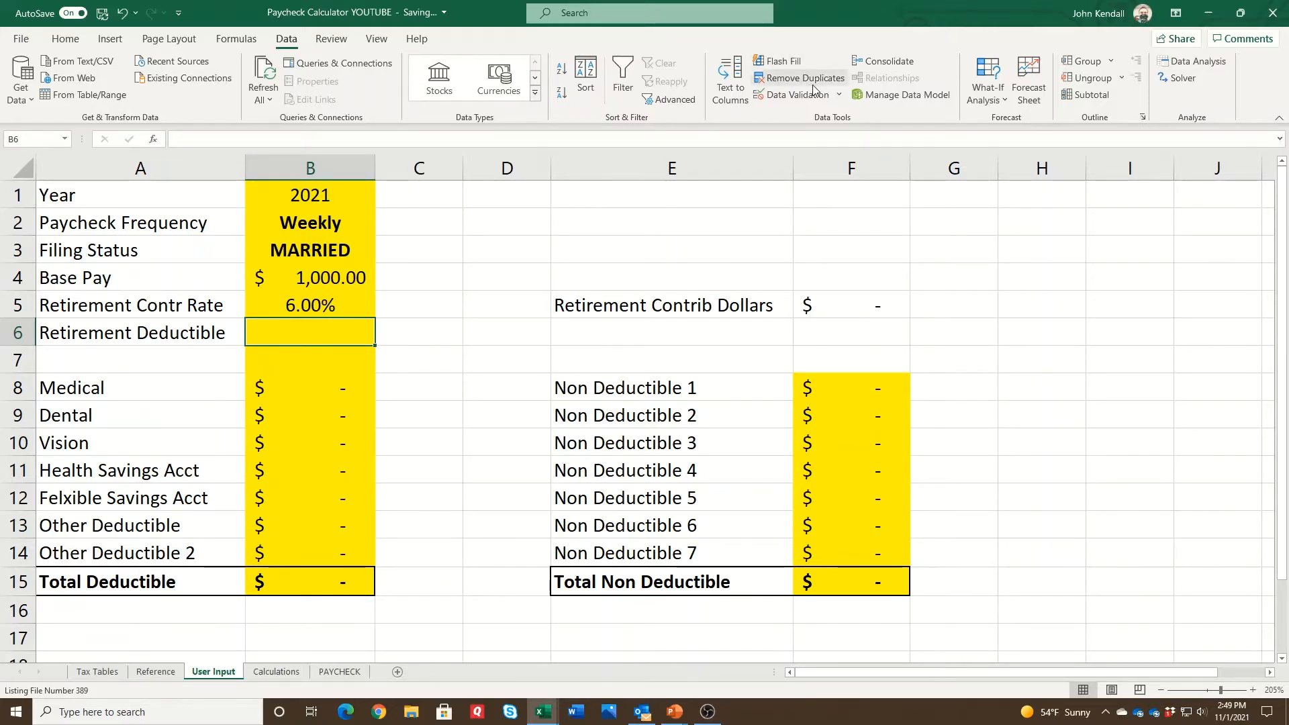
pyautogui.click(839, 95)
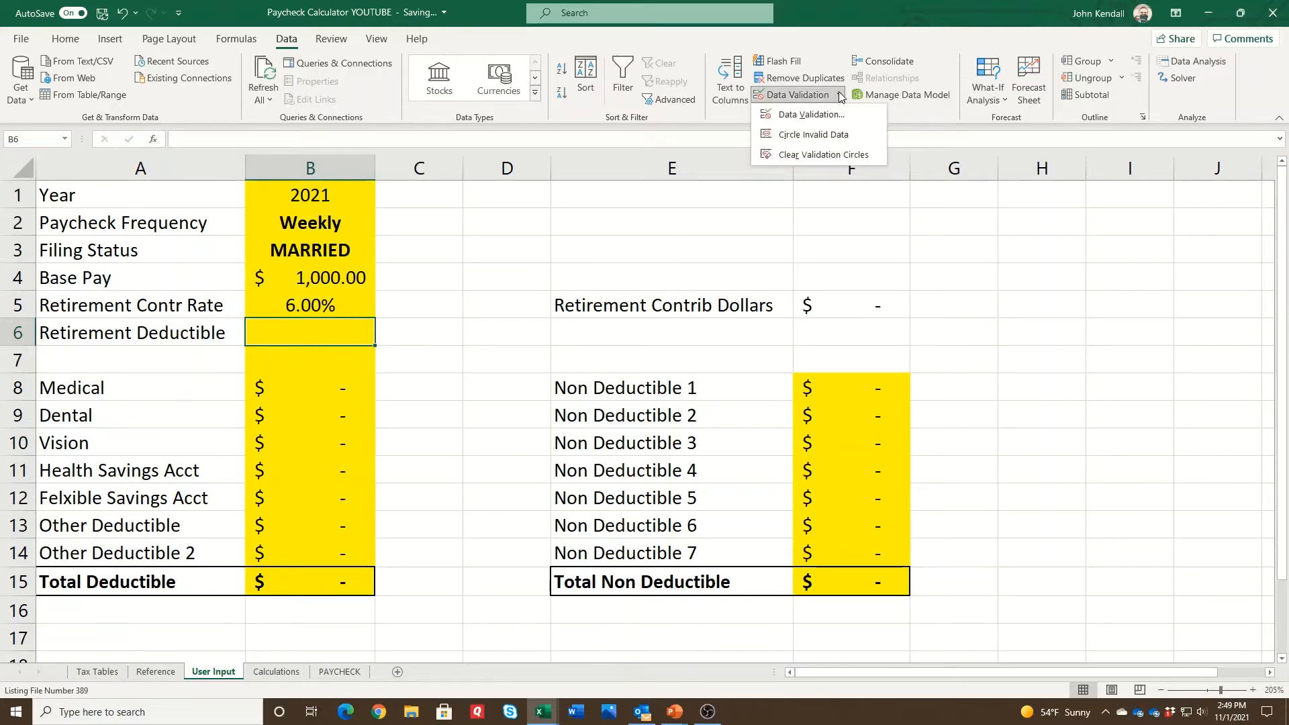
pyautogui.click(808, 115)
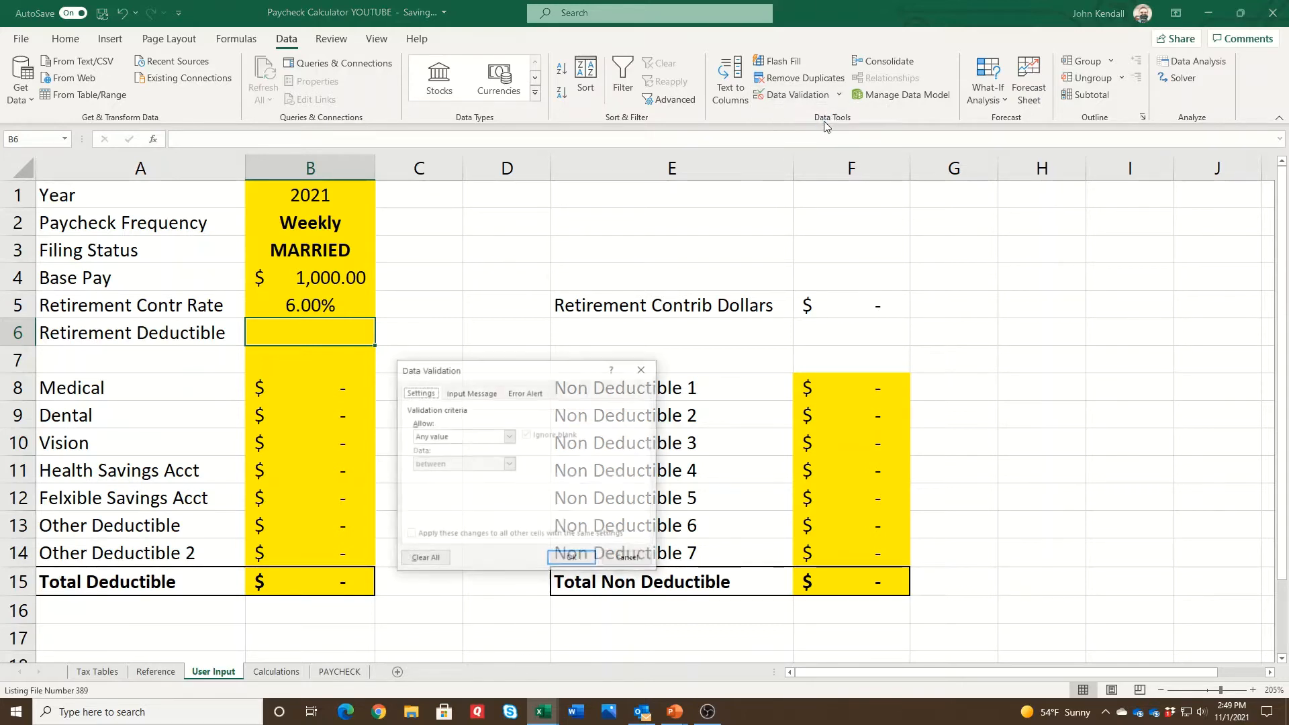
pyautogui.click(510, 436)
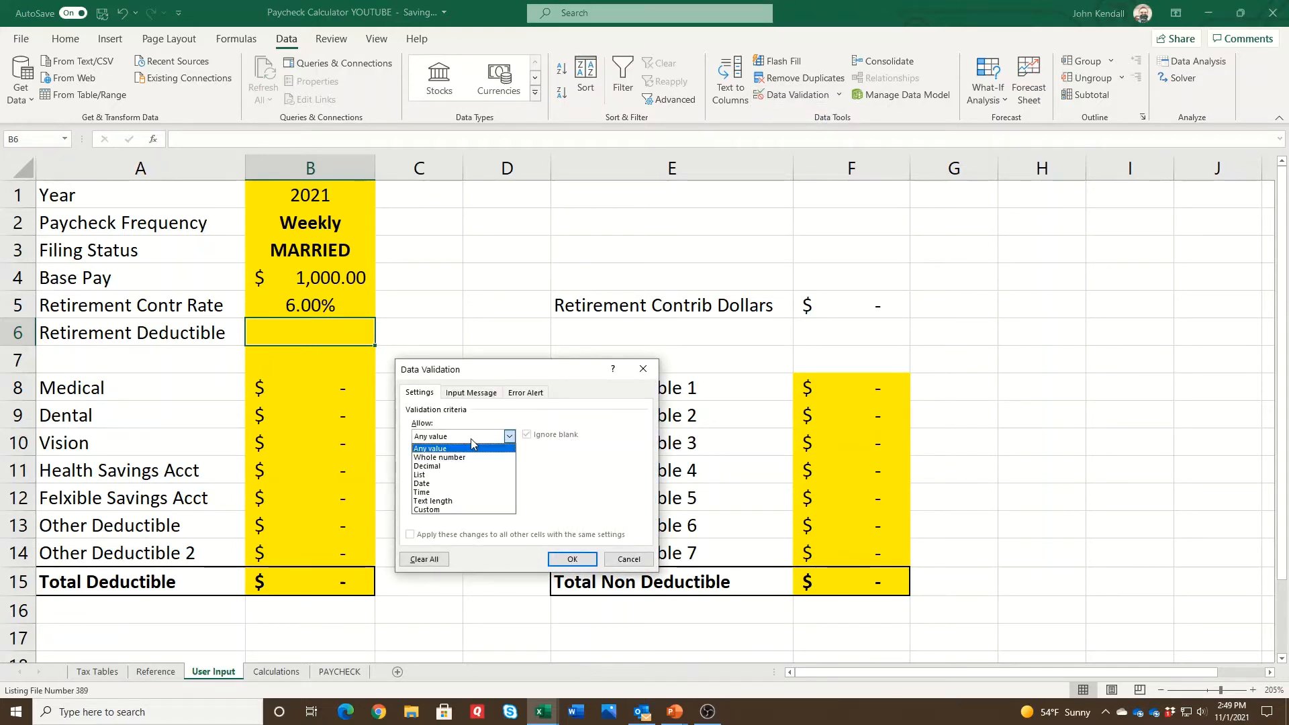
pyautogui.click(467, 475)
pyautogui.click(474, 489)
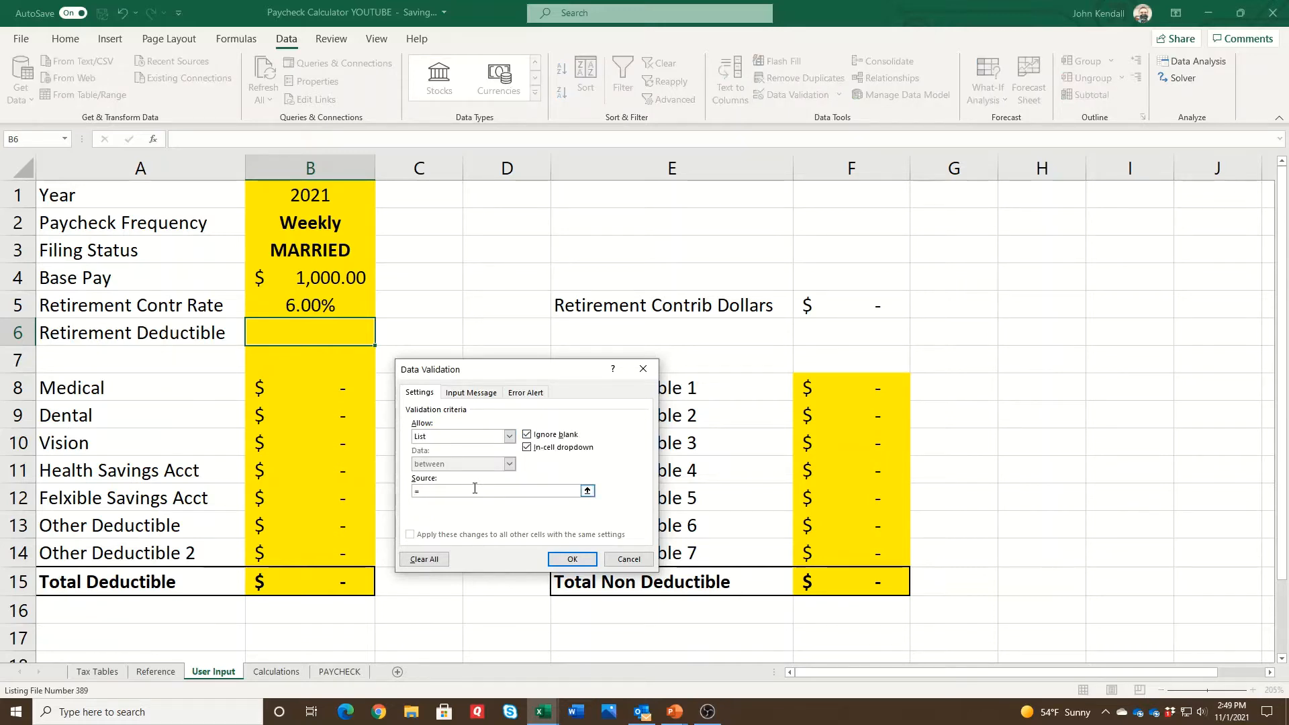
pyautogui.click(572, 559)
# Choose Yes from the Retirement Deductible list in B6, and check which options the list offers.
pyautogui.click(381, 343)
pyautogui.click(302, 357)
pyautogui.click(407, 364)
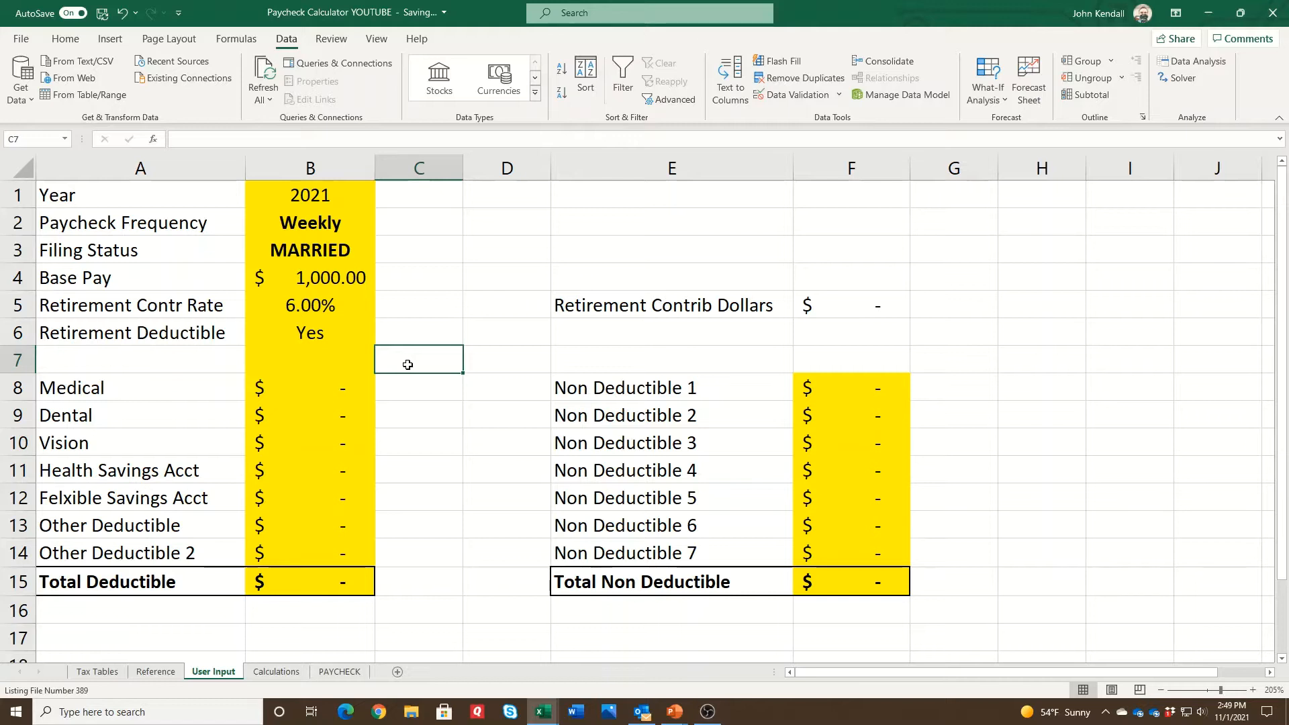
pyautogui.click(354, 331)
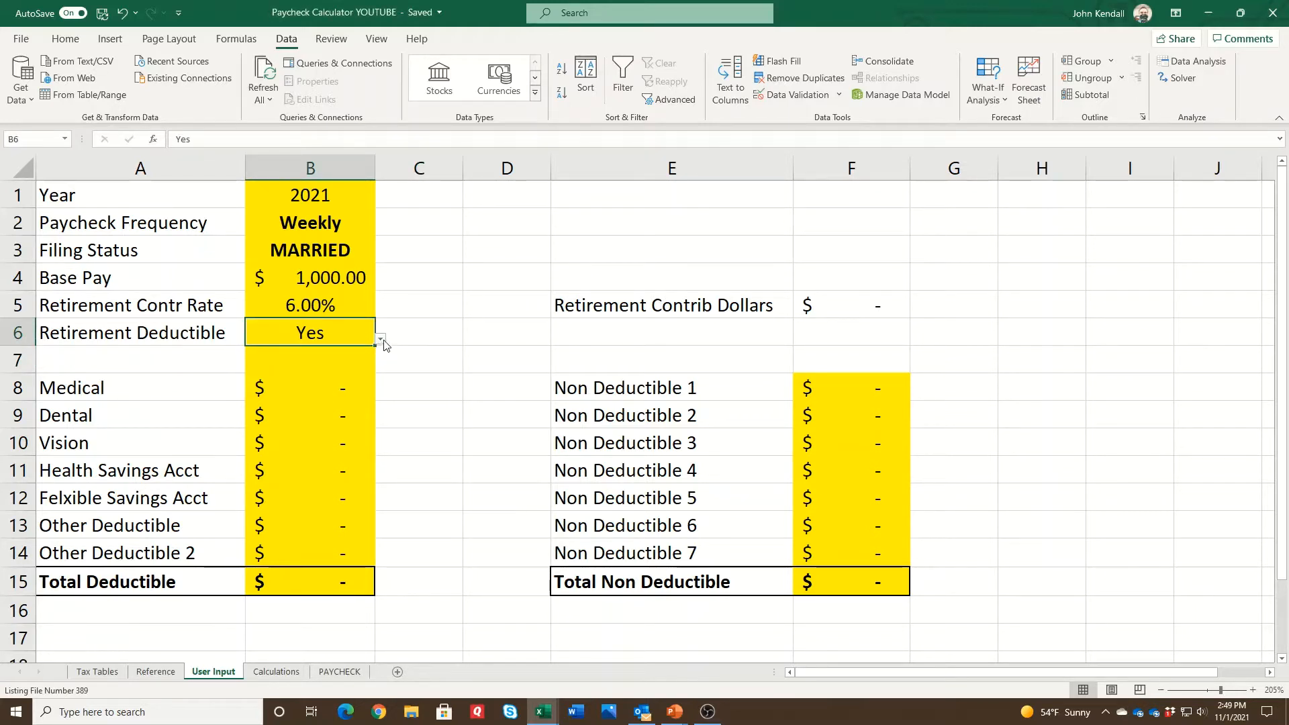
pyautogui.click(380, 340)
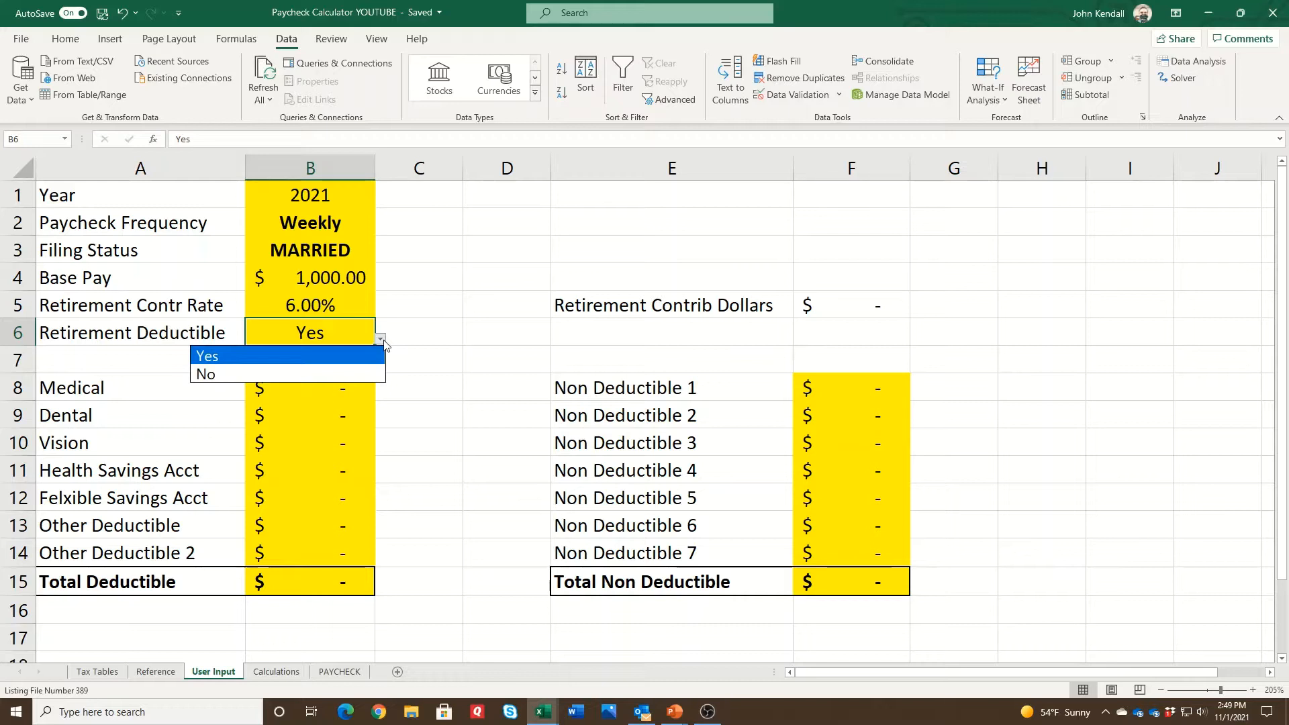
pyautogui.click(448, 364)
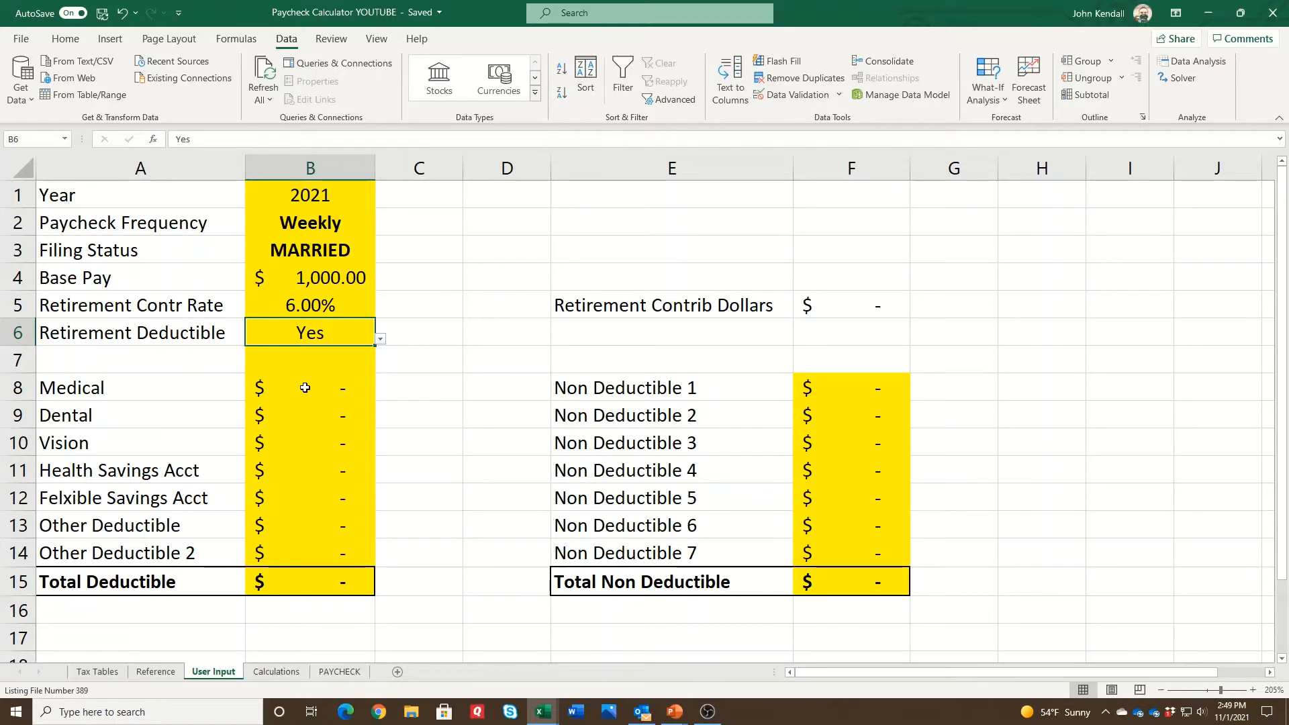
# Switch to the Paycheck Calculator presentation in PowerPoint and read the user inputs listed on slides 13 and 14.
pyautogui.click(675, 711)
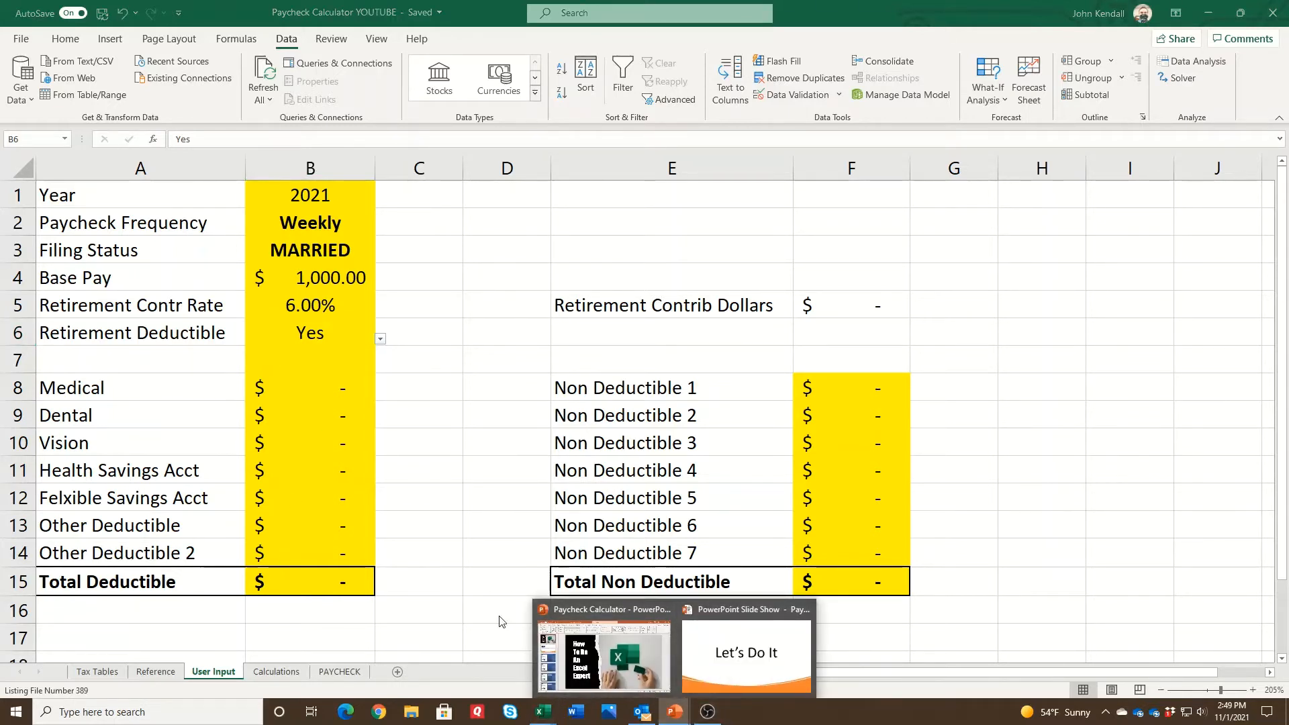
pyautogui.click(609, 657)
pyautogui.scroll(-5, 105, 504)
pyautogui.click(119, 455)
pyautogui.scroll(-3, 119, 452)
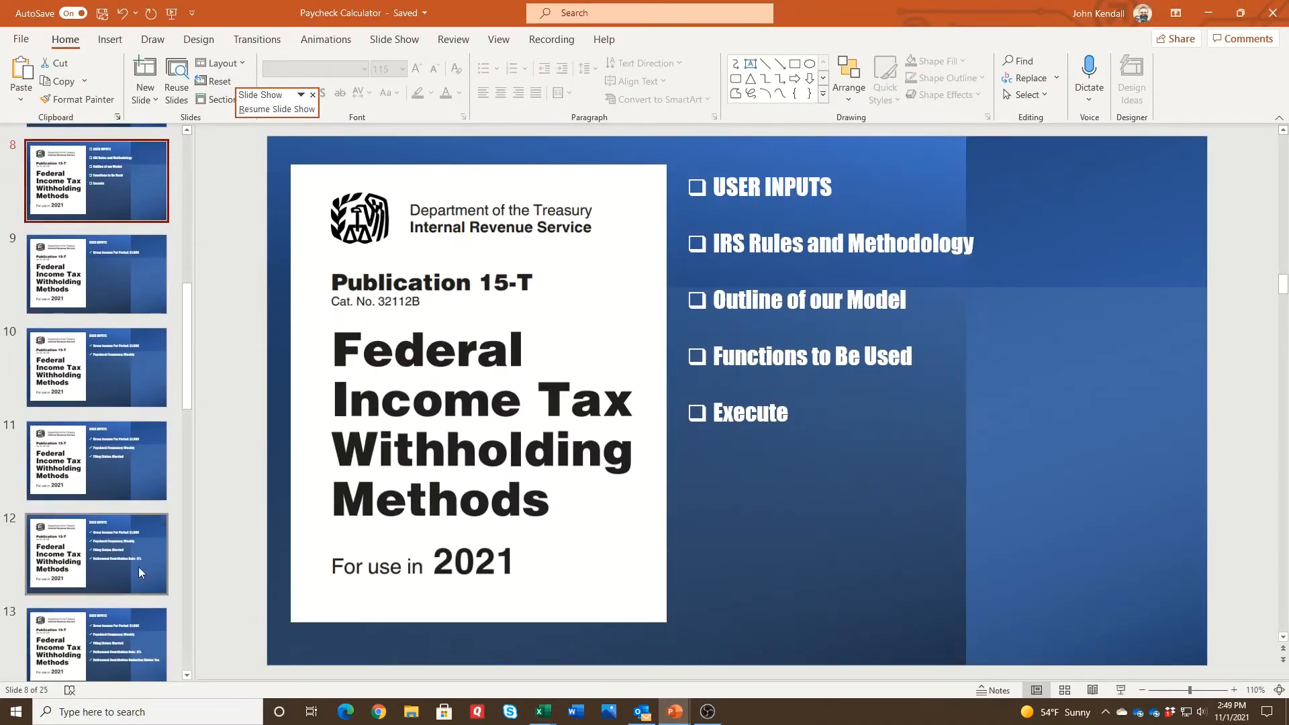
pyautogui.click(117, 643)
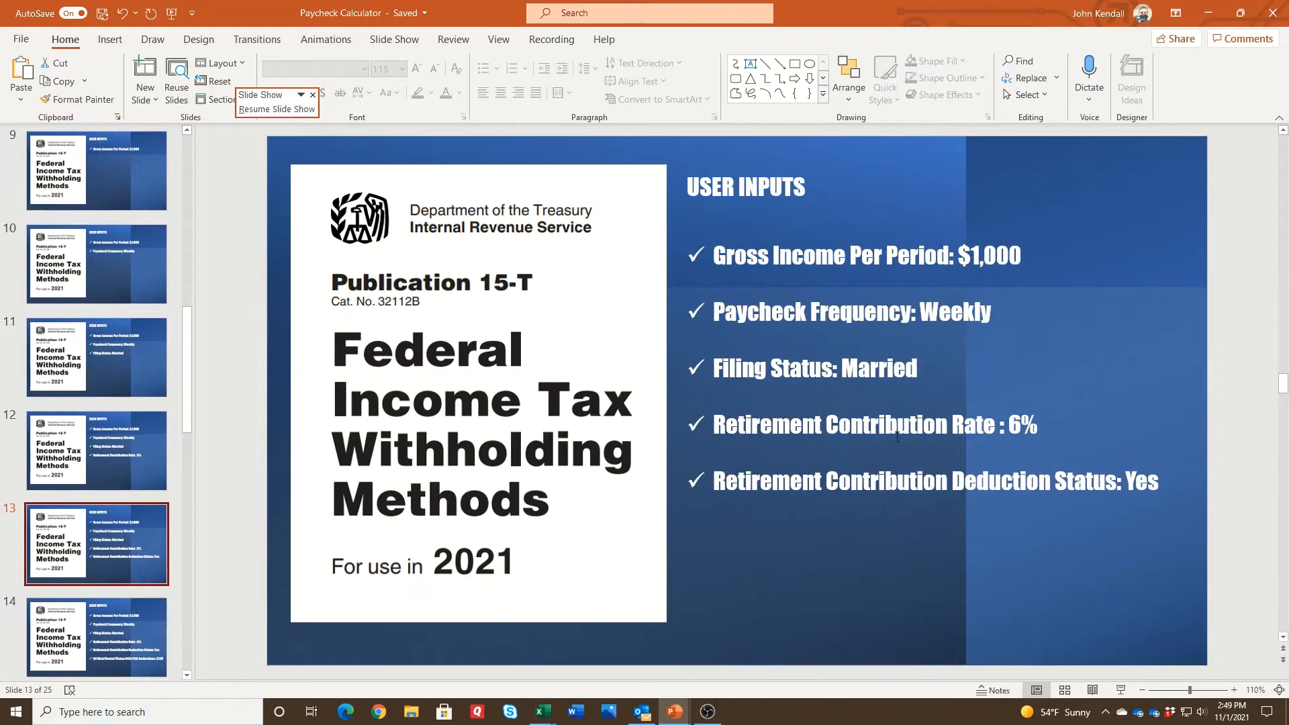
pyautogui.click(110, 633)
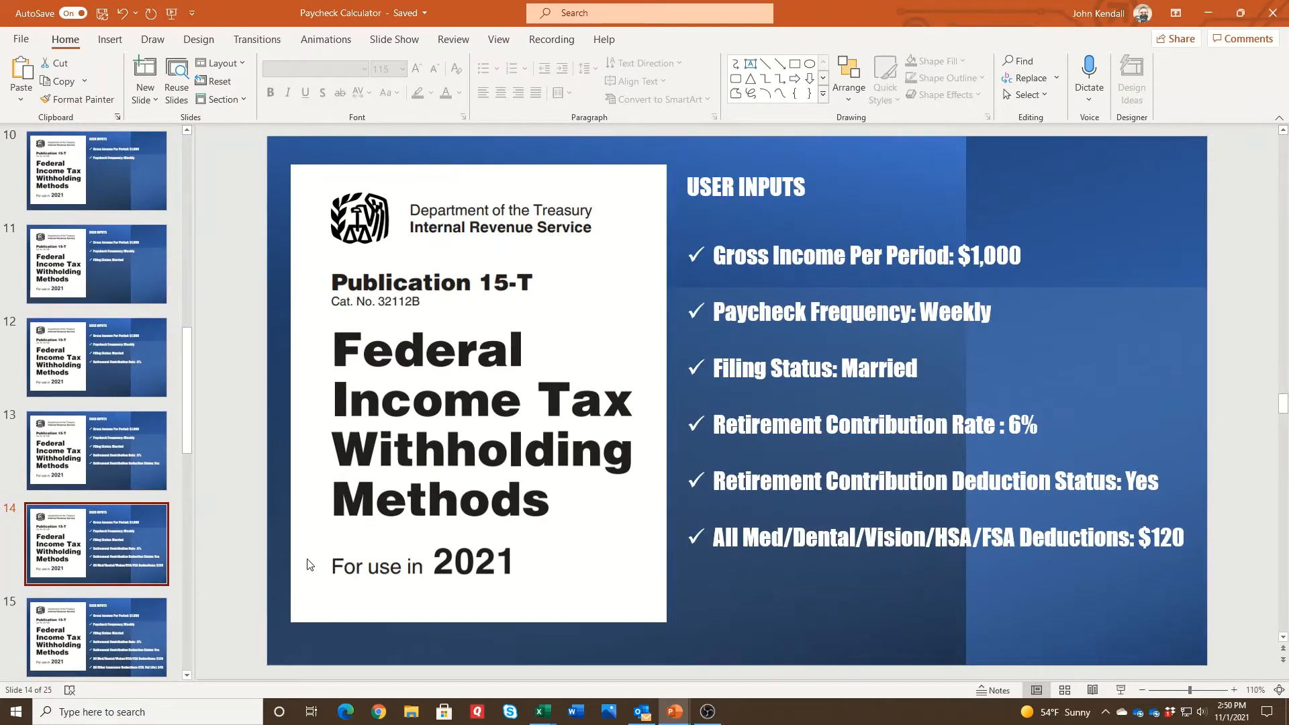
# Return to the Excel workbook and enter deductions of 80 for Medical, 10 for Dental, 10 for Vision and 20 for Health Savings Acct in B8:B11.
pyautogui.hotkey('alt', 'Tab')
pyautogui.click(317, 370)
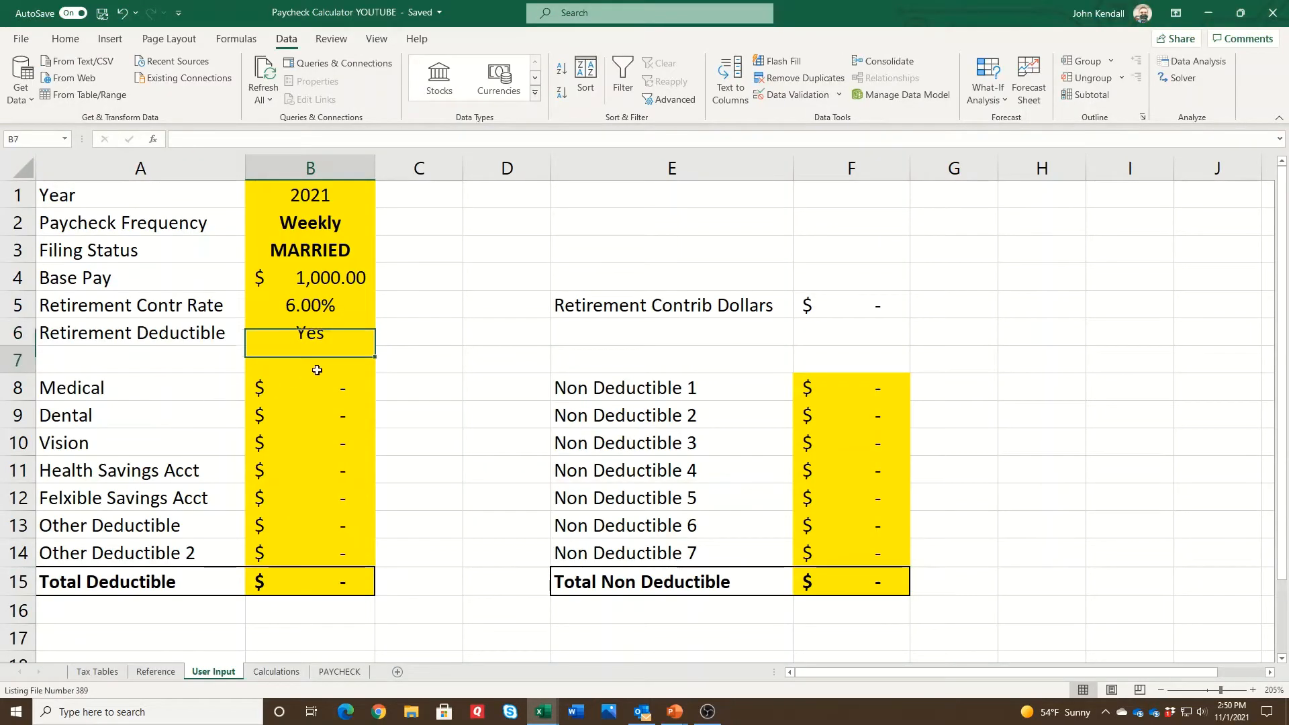
pyautogui.click(318, 396)
pyautogui.write('80')
pyautogui.press('Return')
pyautogui.write('10')
pyautogui.press('Return')
pyautogui.write('10')
pyautogui.press('Return')
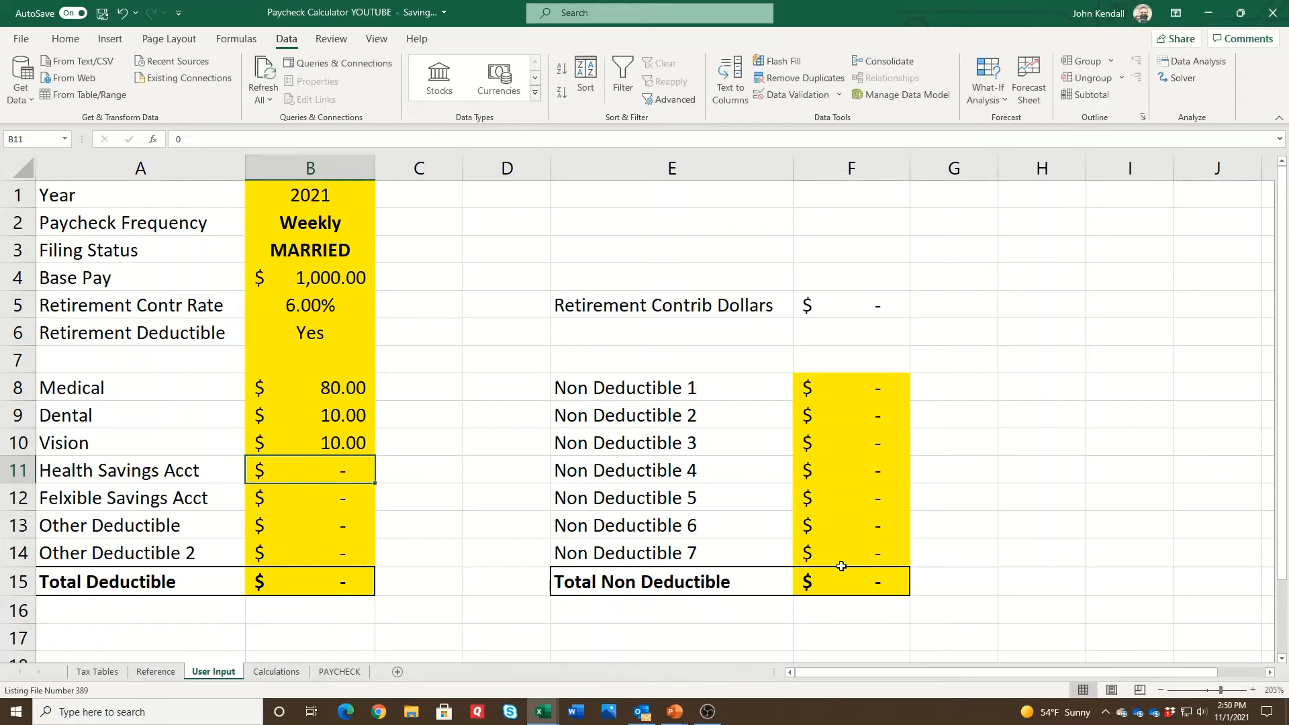
pyautogui.write('20')
pyautogui.press('Return')
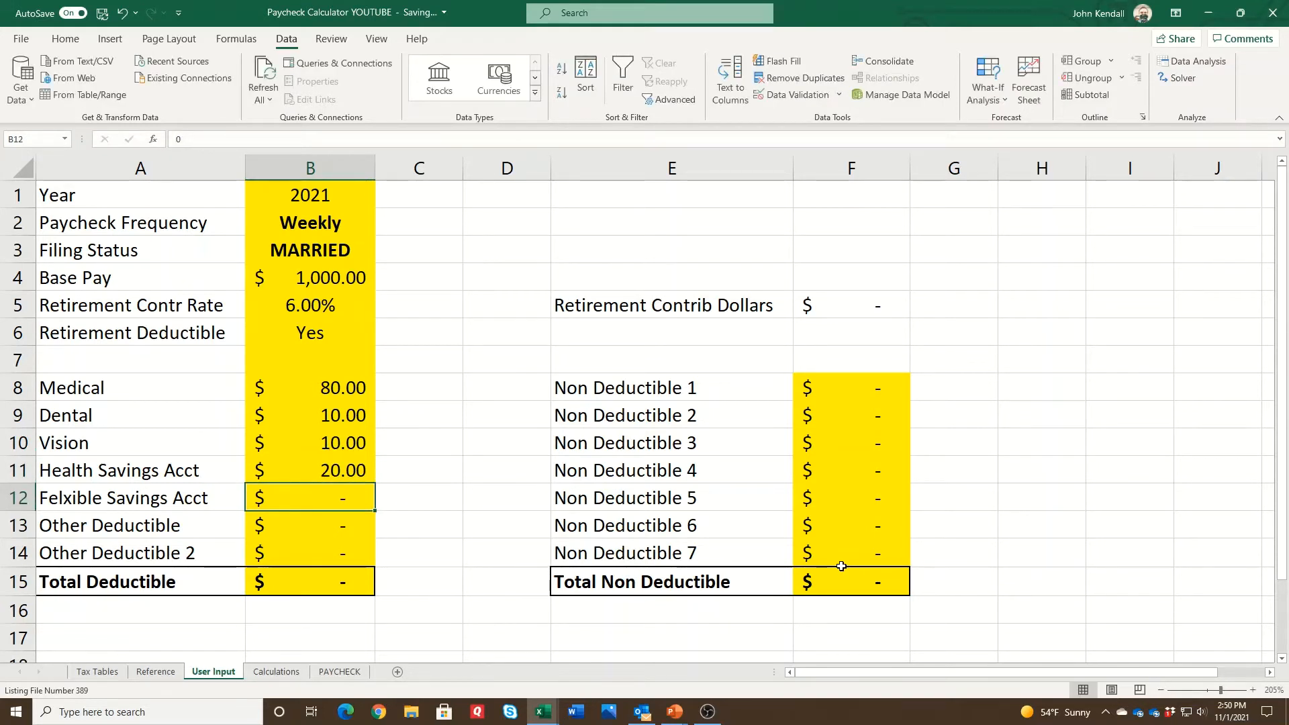
# Total the deductible amounts in B15 with a SUM formula over B8:B14.
pyautogui.click(288, 577)
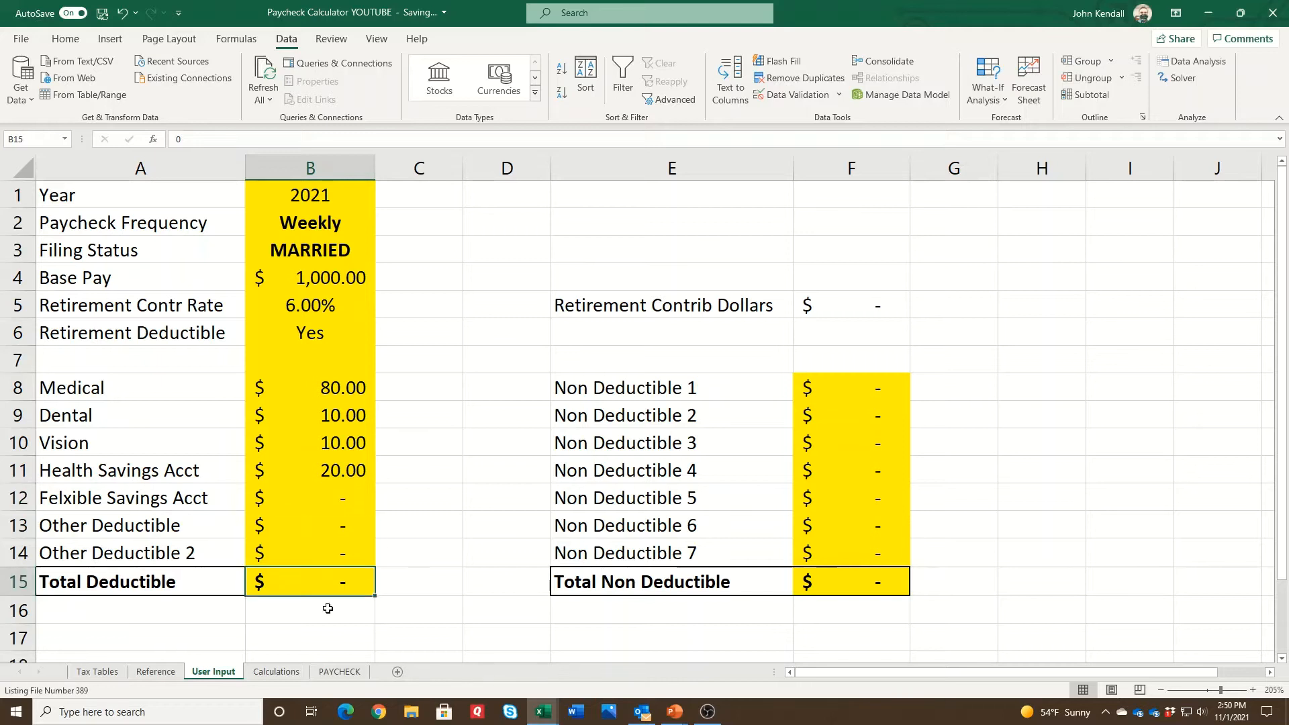
pyautogui.write('=sum')
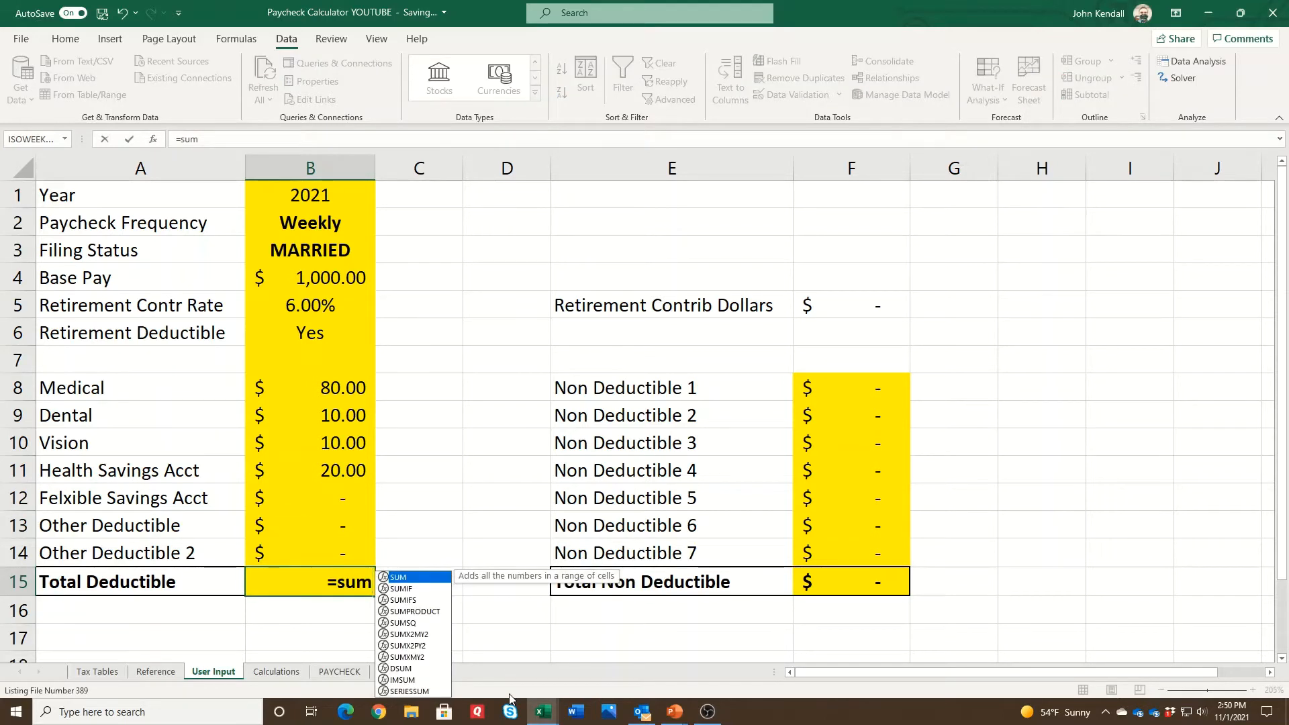
pyautogui.write('(')
pyautogui.press('Up')
pyautogui.hotkey('shift', 'Up')
pyautogui.hotkey('shift', 'Up')
pyautogui.hotkey('shift', 'Up')
pyautogui.hotkey('shift', 'Up')
pyautogui.hotkey('shift', 'Up')
pyautogui.hotkey('shift', 'Up')
pyautogui.press('Return')
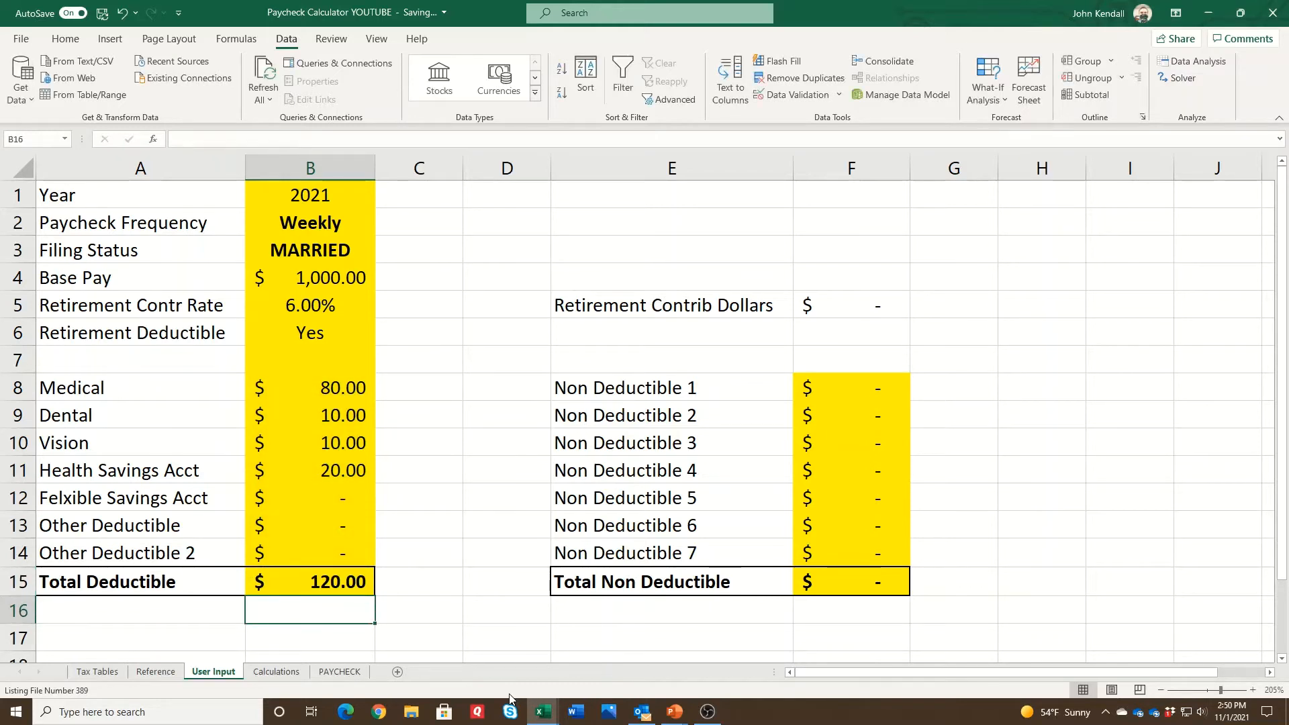
pyautogui.click(876, 302)
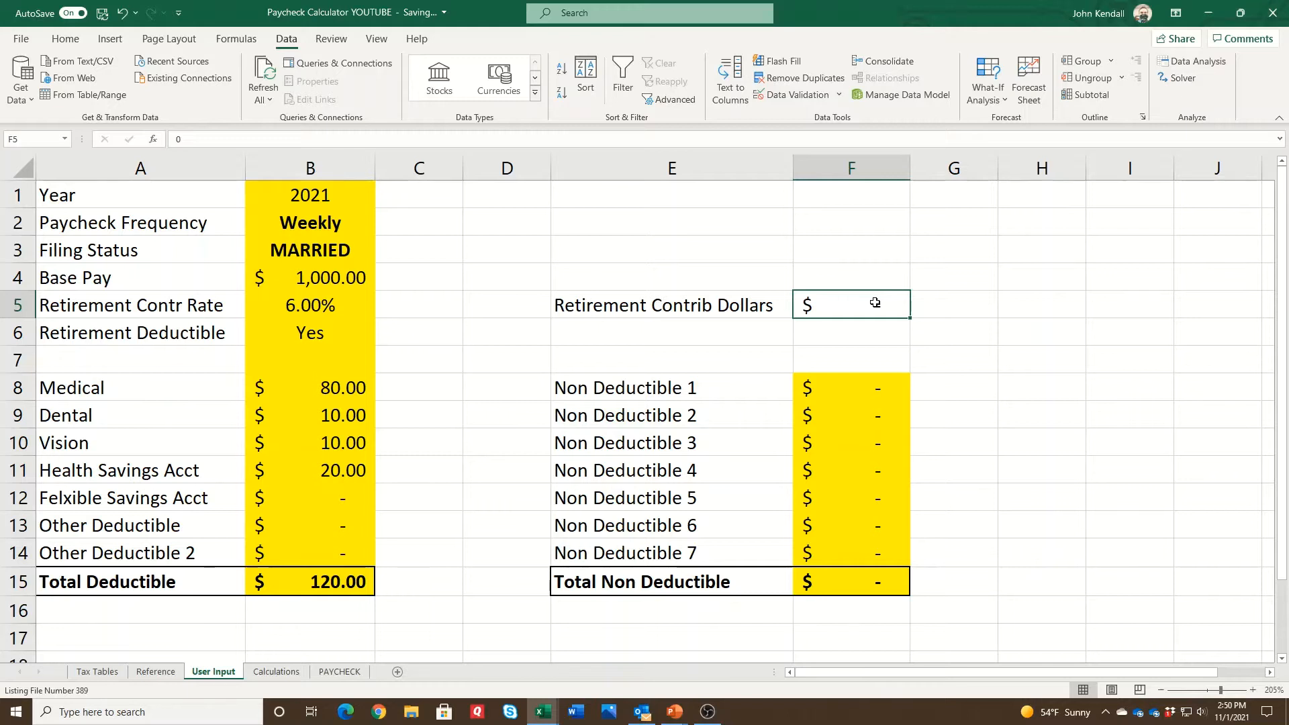
pyautogui.press('Left')
pyautogui.press('Left')
pyautogui.press('Left')
pyautogui.press('Left')
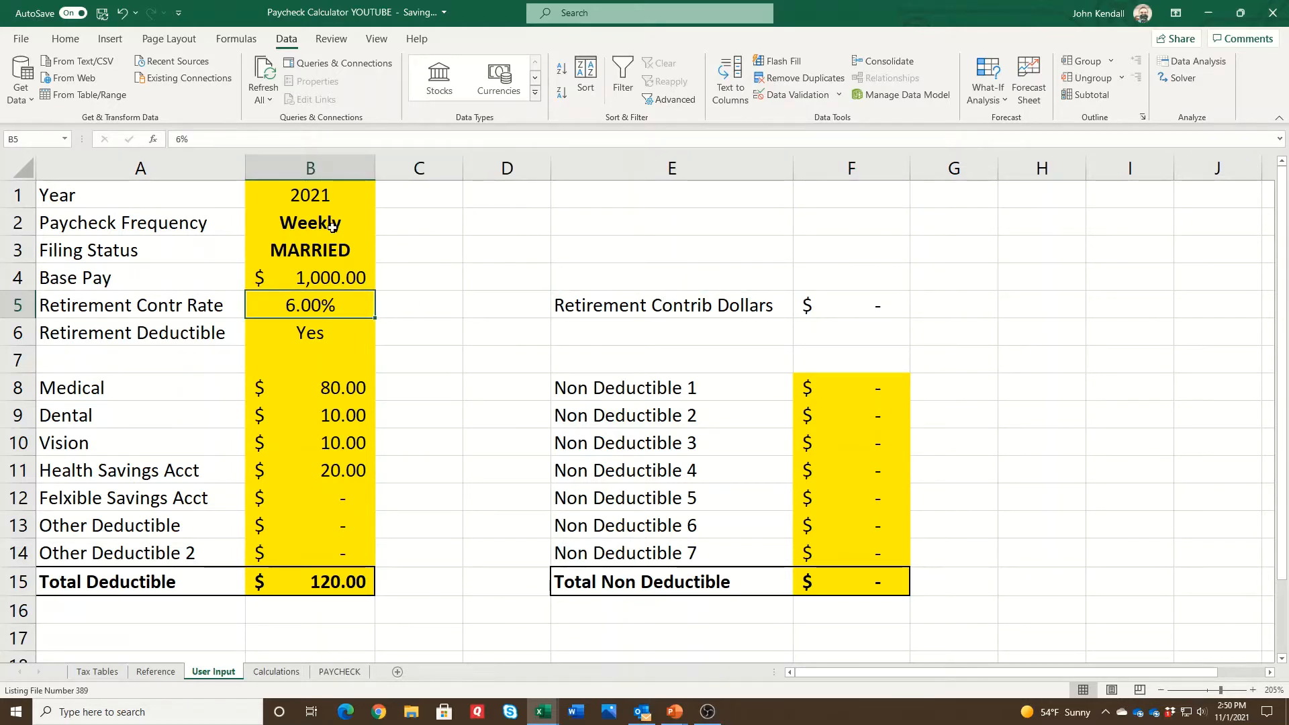
# Assign the defined name TaxYear to the Year cell B1.
pyautogui.click(329, 190)
pyautogui.click(40, 142)
pyautogui.write('TaxYear')
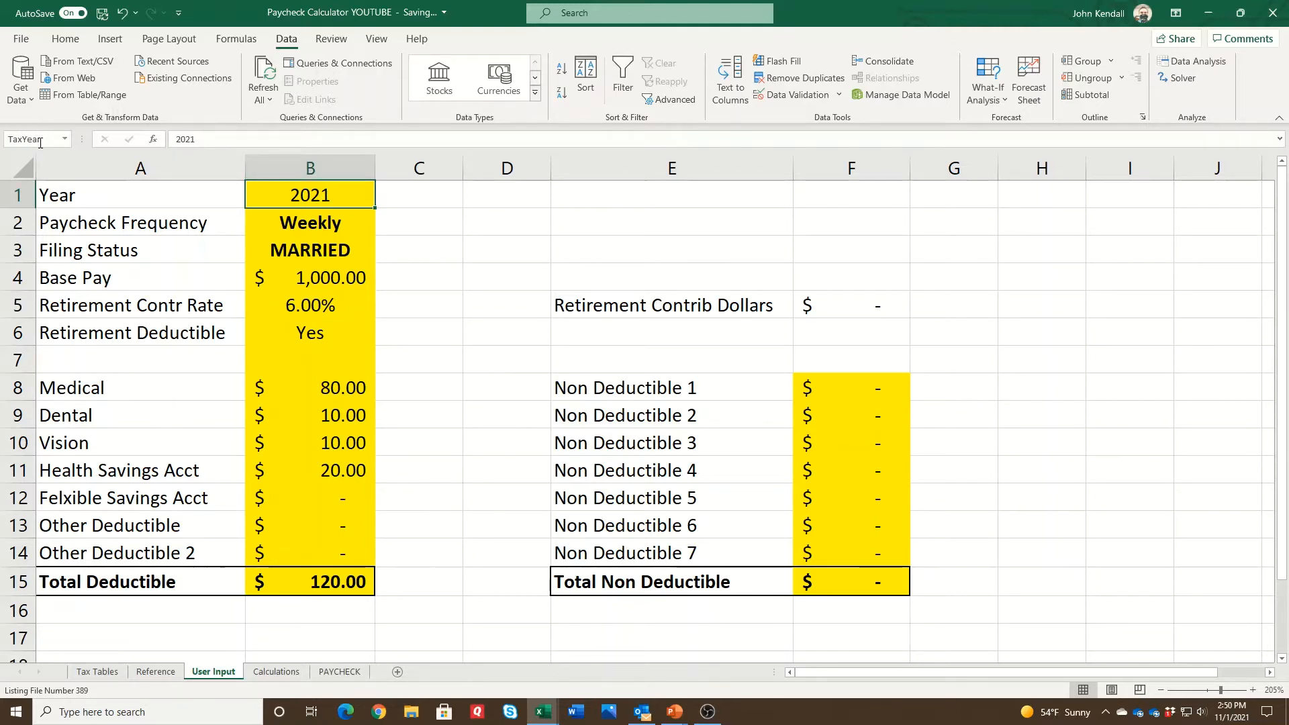
pyautogui.click(312, 227)
pyautogui.click(324, 201)
# Assign the defined name PaycheckFrequency to the Paycheck Frequency cell B2.
pyautogui.click(328, 222)
pyautogui.click(34, 139)
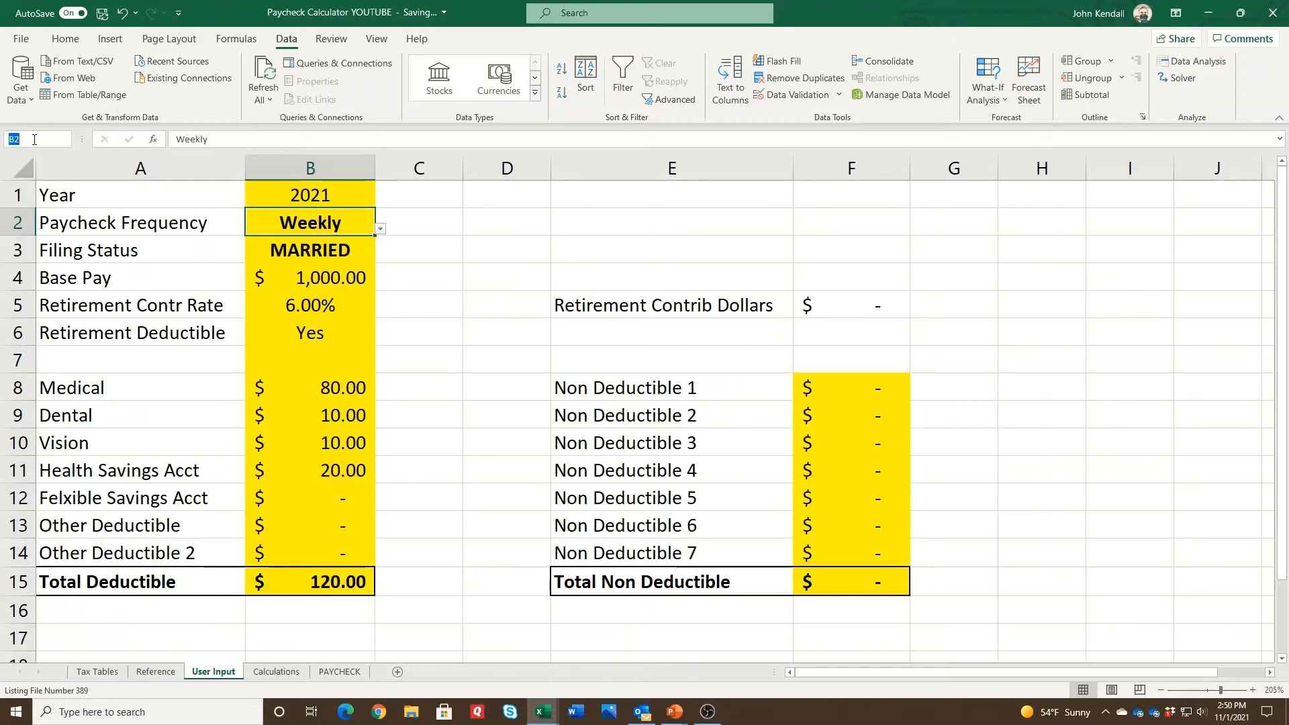
pyautogui.write('Pay')
pyautogui.write('ch')
pyautogui.write('eckFrequency')
pyautogui.press('Return')
# Name the Filing Status cell B3 FilingStatus and the Base Pay cell B4 GrossPay.
pyautogui.click(322, 248)
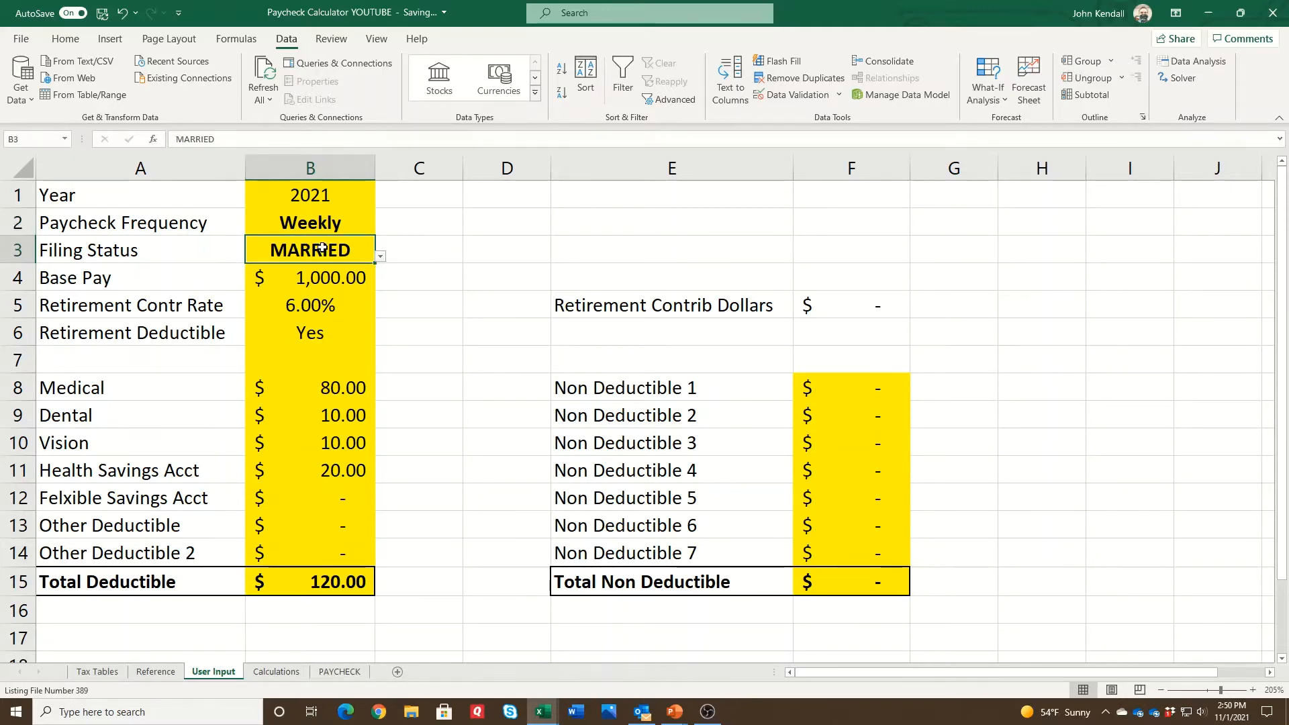
pyautogui.click(27, 141)
pyautogui.write('FilingStatus')
pyautogui.press('Return')
pyautogui.click(300, 283)
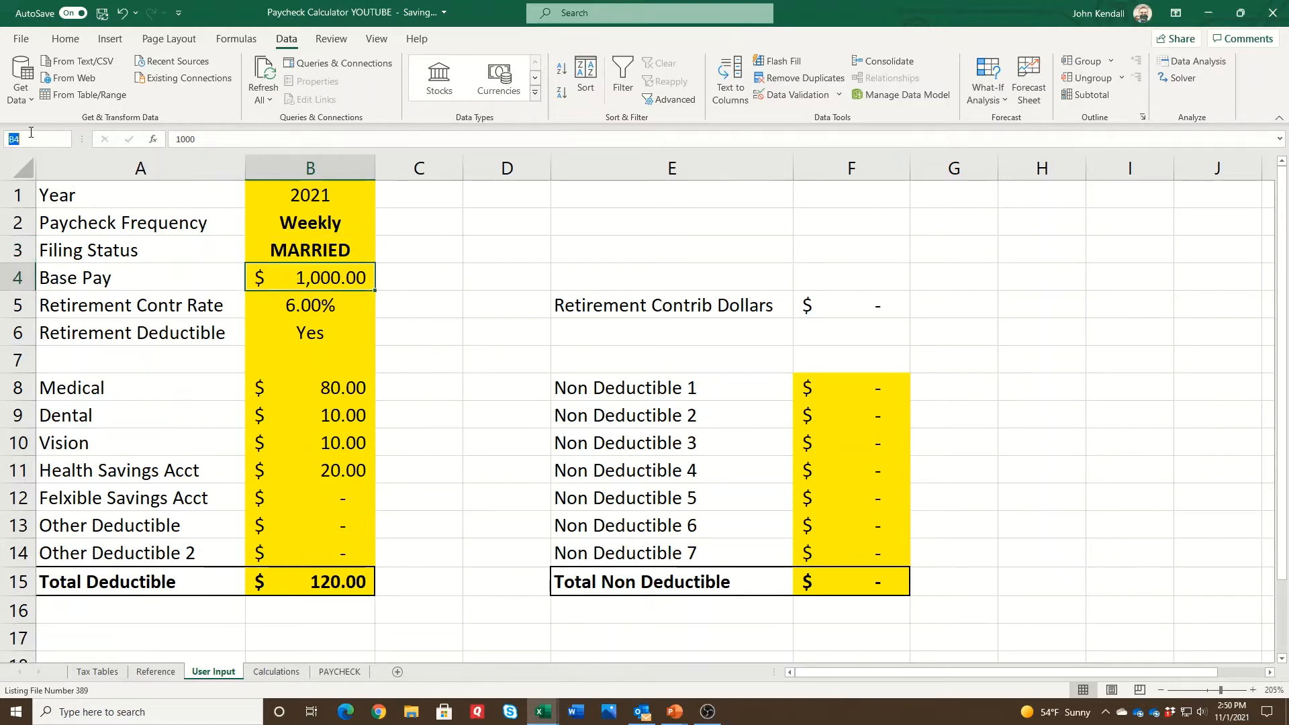
pyautogui.write('GrossPay')
pyautogui.press('Return')
# Name the Retirement Contr Rate cell B5 RetirementContributionRate, and give the Retirement Deductible cell B6 a name beginning with RetirementDeductionSt.
pyautogui.click(322, 308)
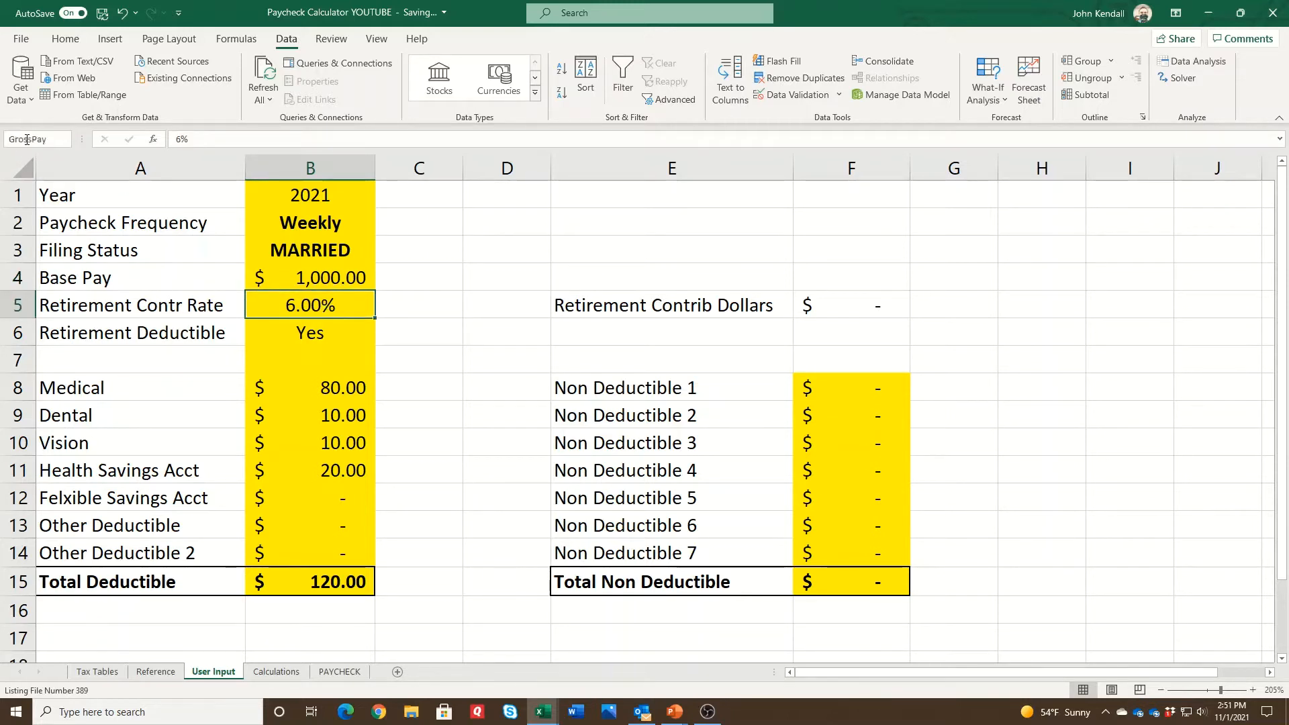
pyautogui.write('Retirement')
pyautogui.write('ContributionRate')
pyautogui.click(288, 329)
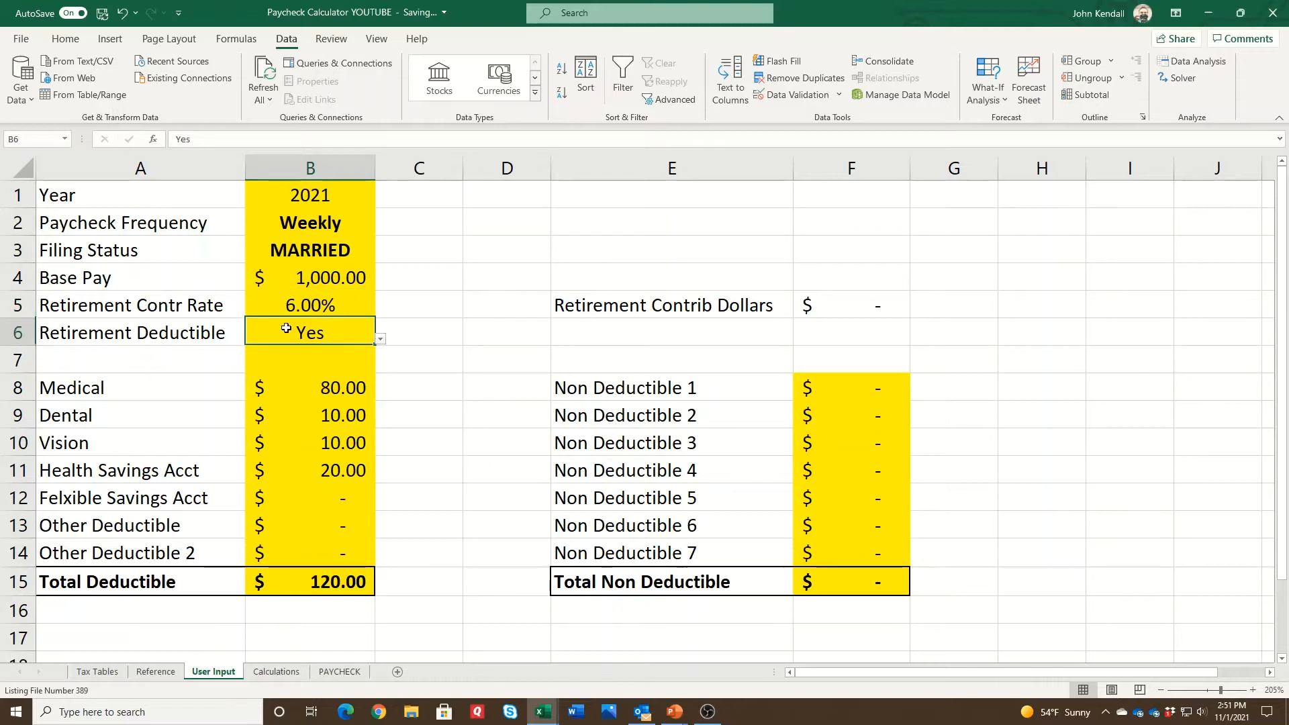
pyautogui.click(38, 142)
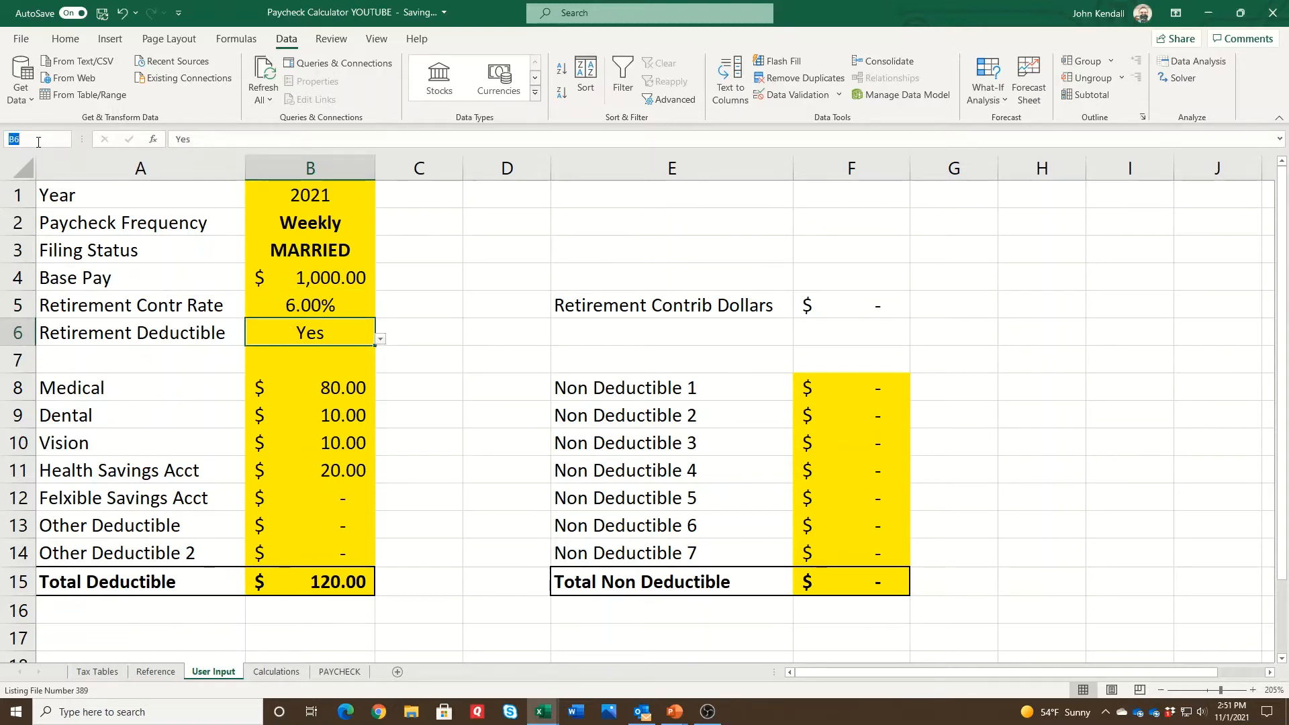
pyautogui.write('RetirementD')
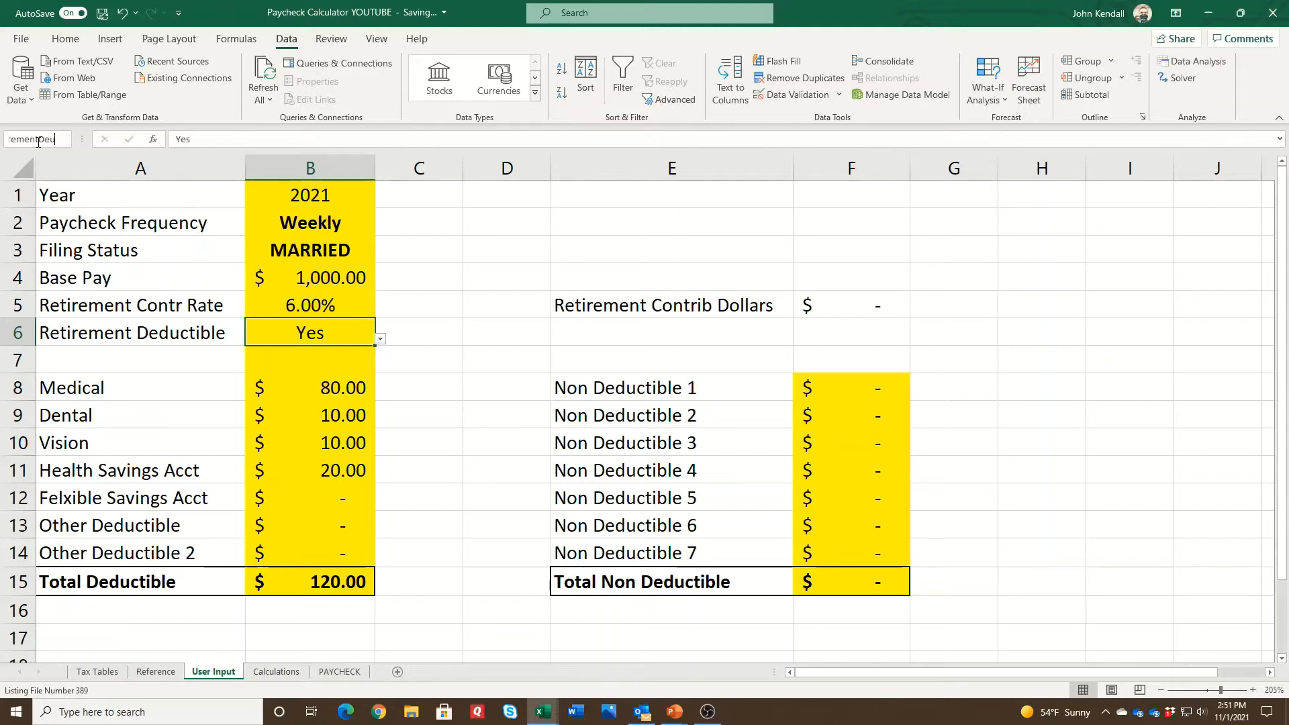
pyautogui.write('eductionSt')
# Give the Total Deductible cell B15 a defined name beginning with TotalDeductibleIns.
pyautogui.click(306, 589)
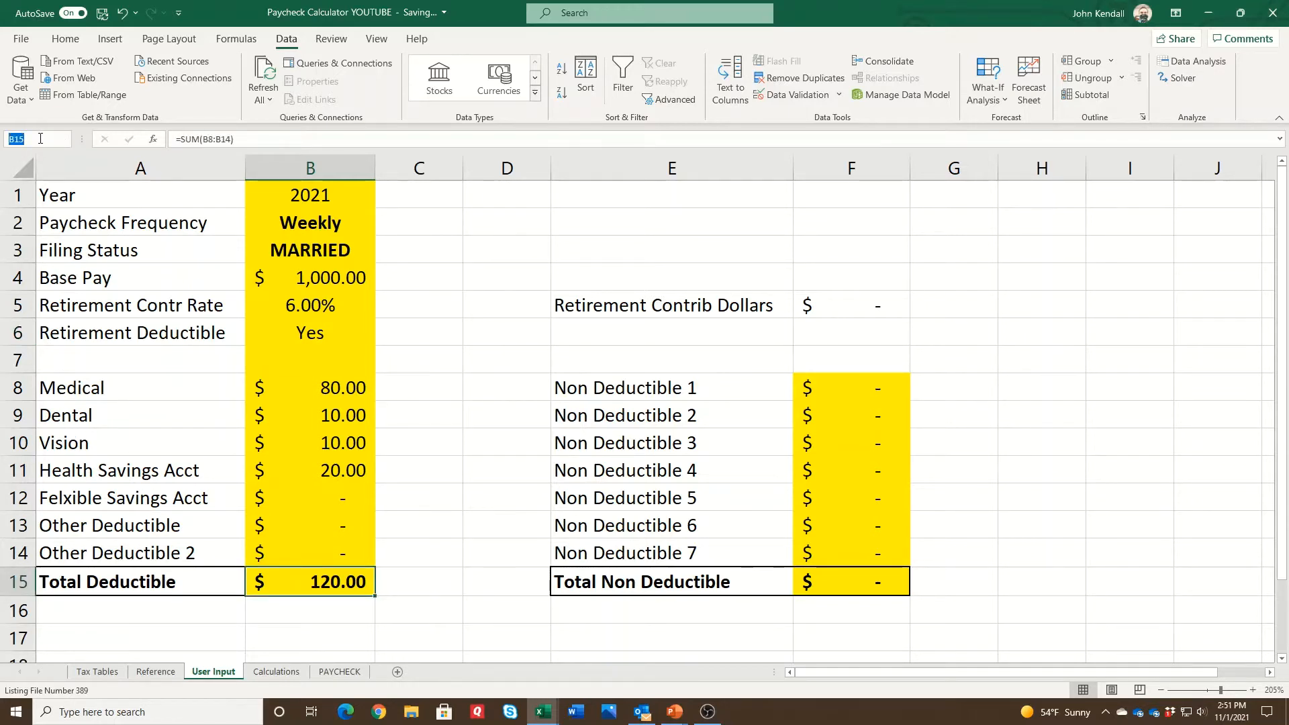
pyautogui.write('TotalD')
pyautogui.write('eductible')
pyautogui.write('Ins')
# Assign the defined name TotalNonDeductibleInsurance to the Total Non Deductible cell F15.
pyautogui.click(831, 578)
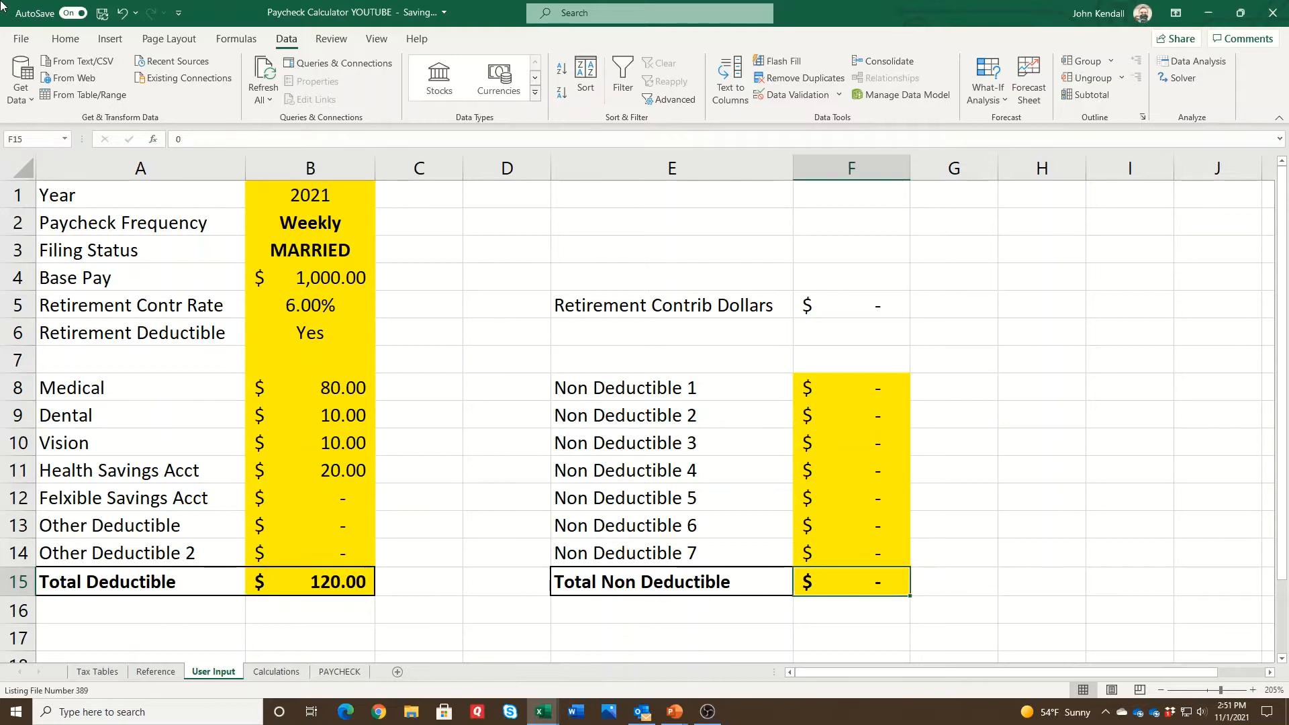
pyautogui.click(36, 139)
pyautogui.write('Tota')
pyautogui.write('lNonDeduc')
pyautogui.write('tibleInsuran')
pyautogui.write('ce')
pyautogui.press('Return')
pyautogui.click(839, 302)
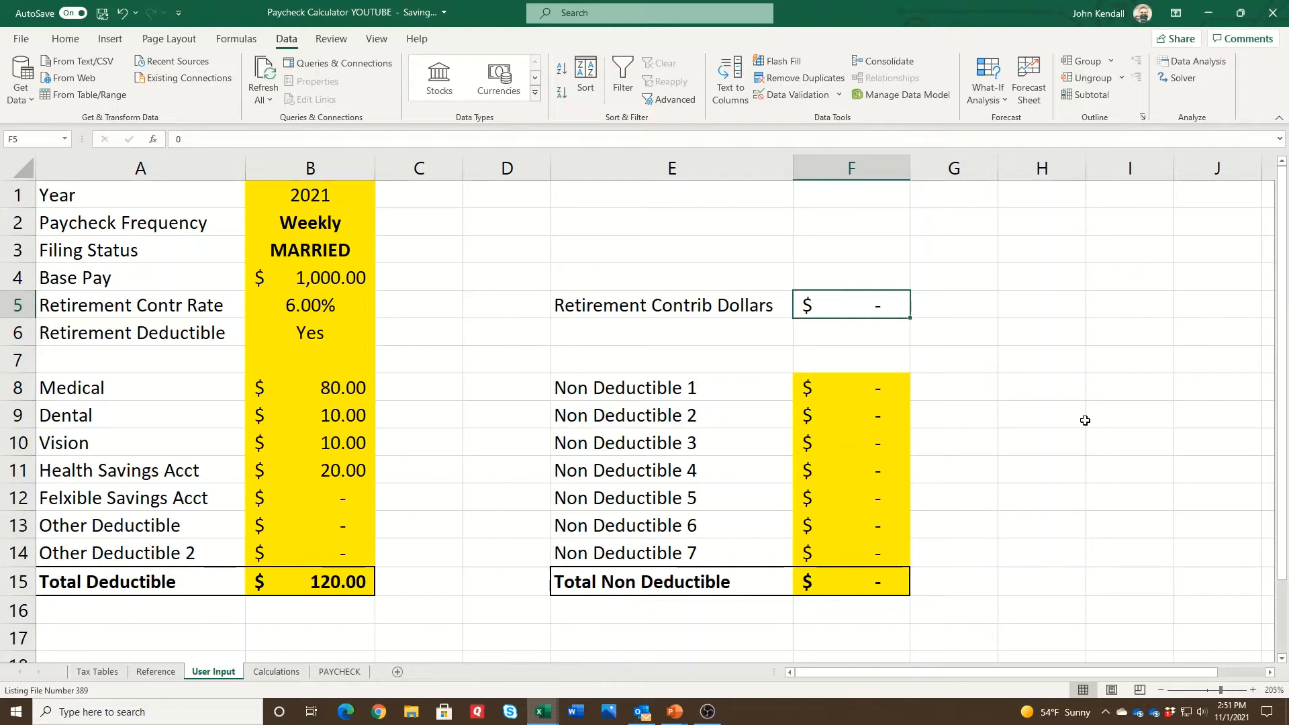
# Calculate Retirement Contrib Dollars in F5 with the formula =GrossPay*RetirmentContributionRate.
pyautogui.write('=')
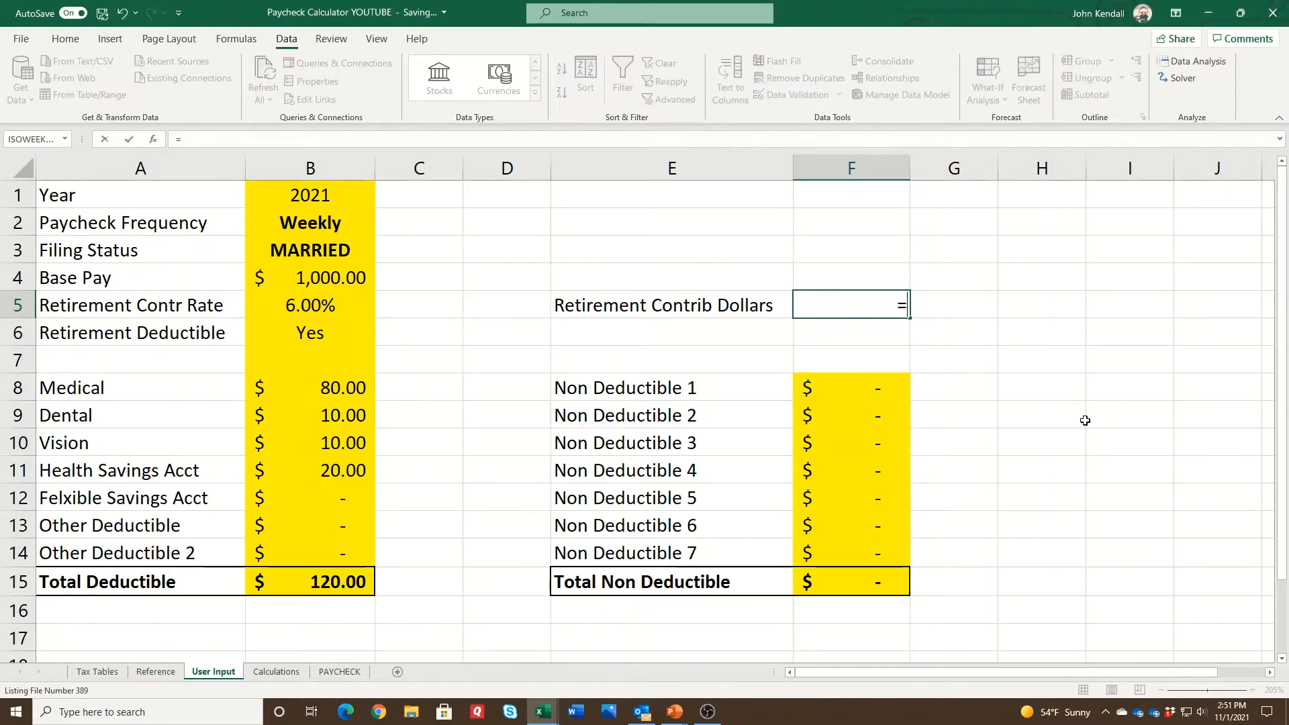
pyautogui.write('gross')
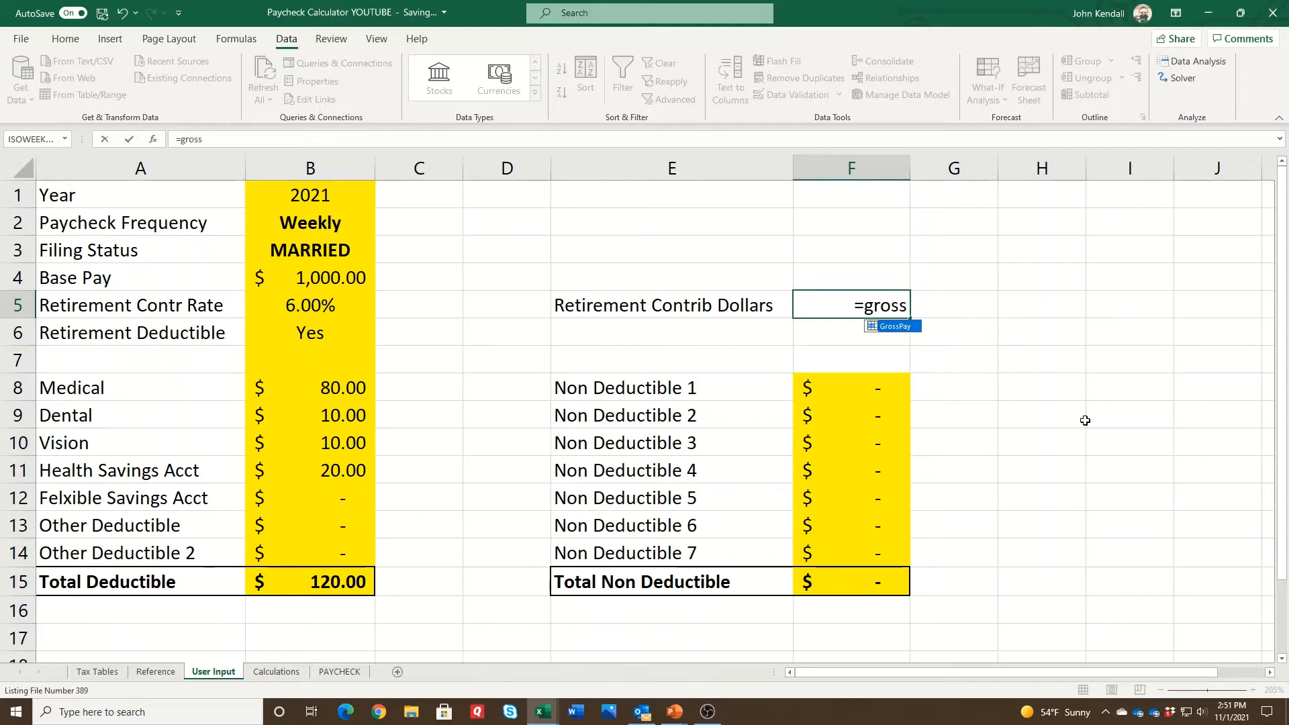
pyautogui.press('Tab')
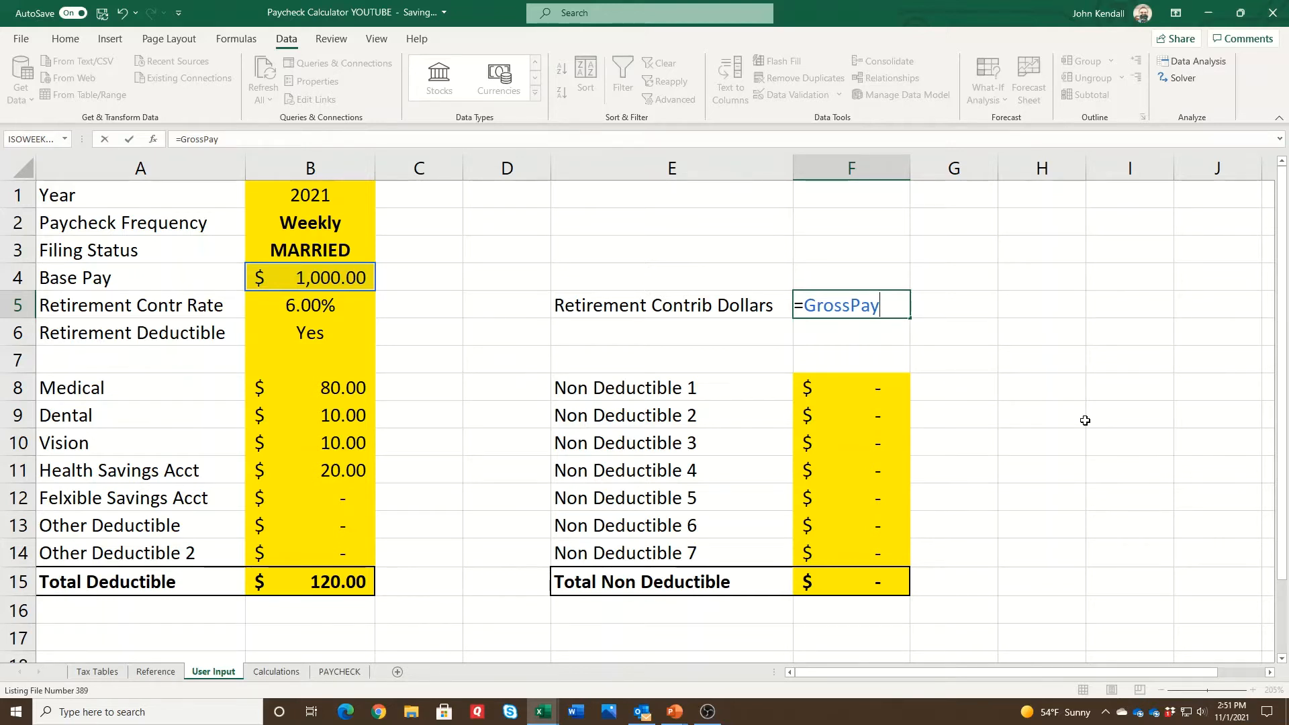
pyautogui.write('*retire')
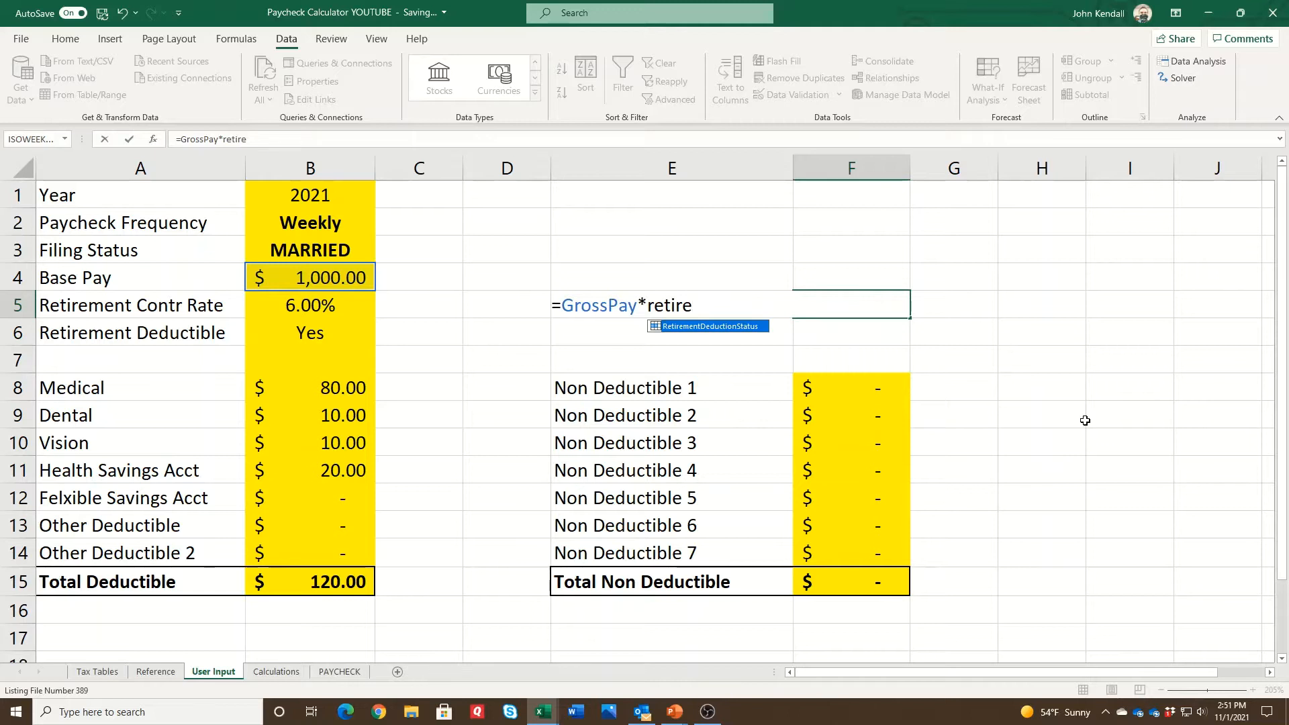
pyautogui.press('BackSpace')
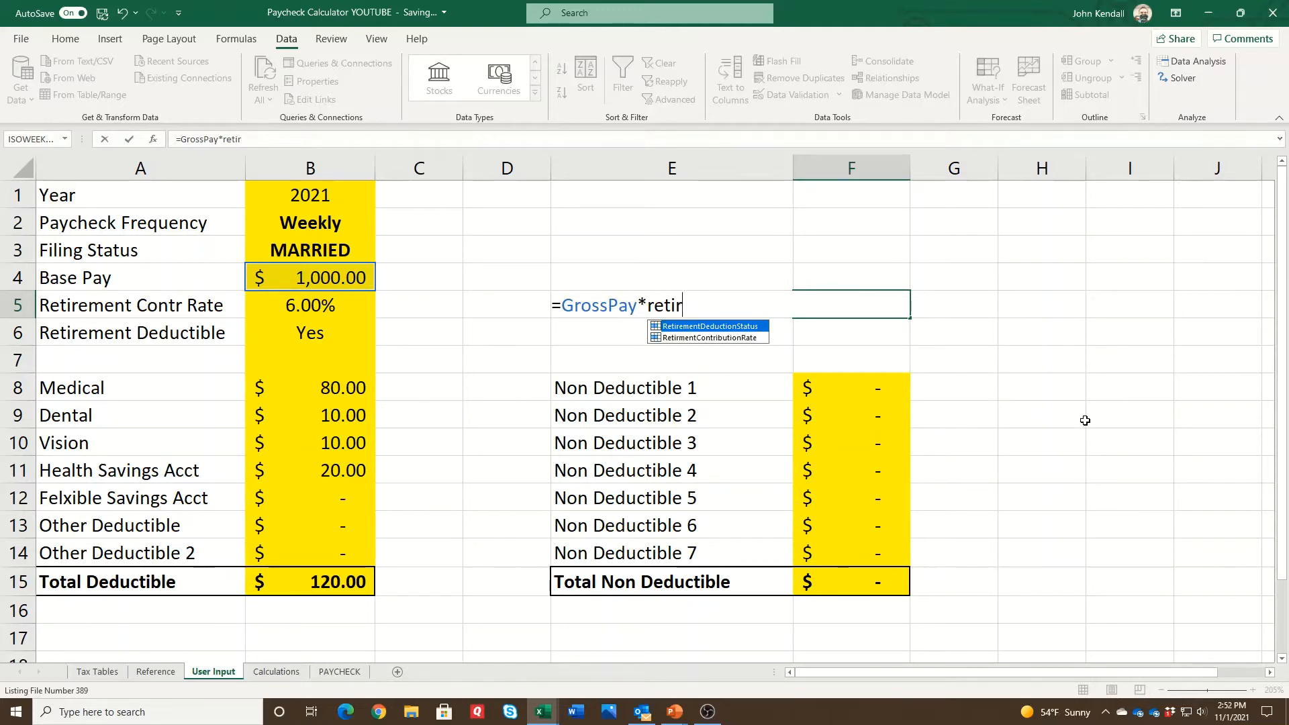
pyautogui.click(711, 338)
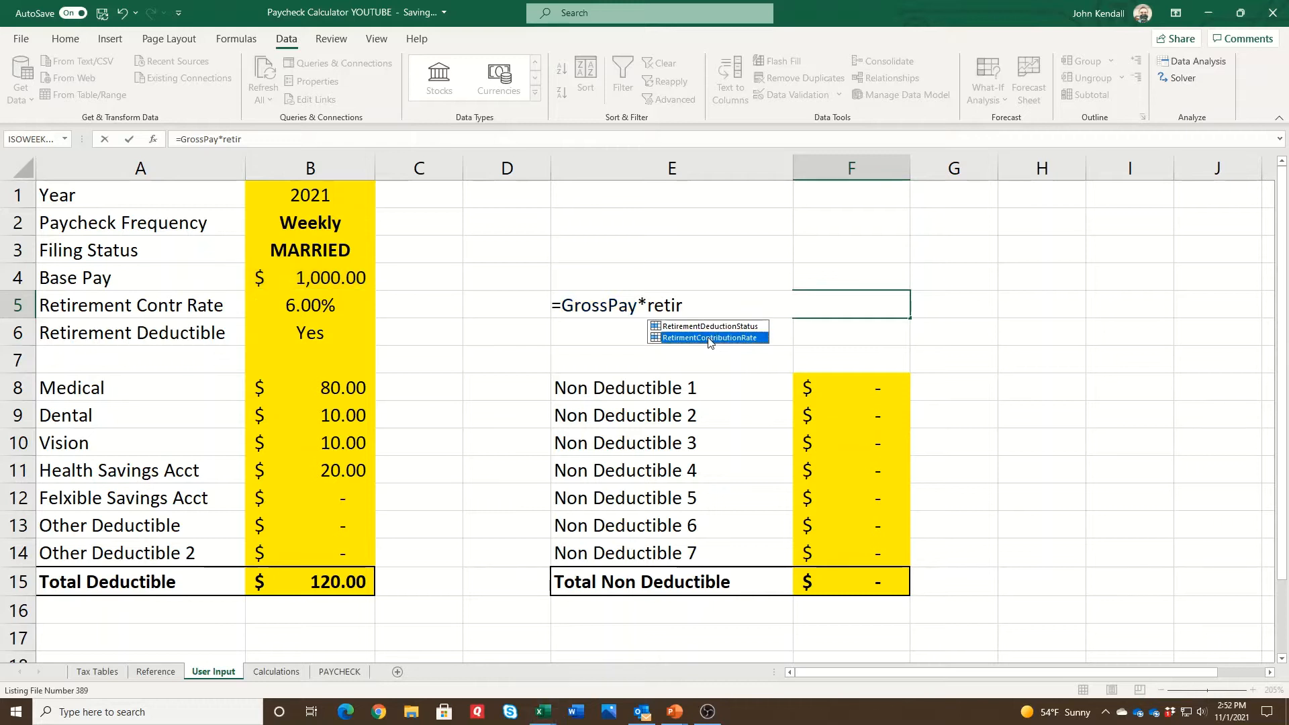
pyautogui.doubleClick(710, 337)
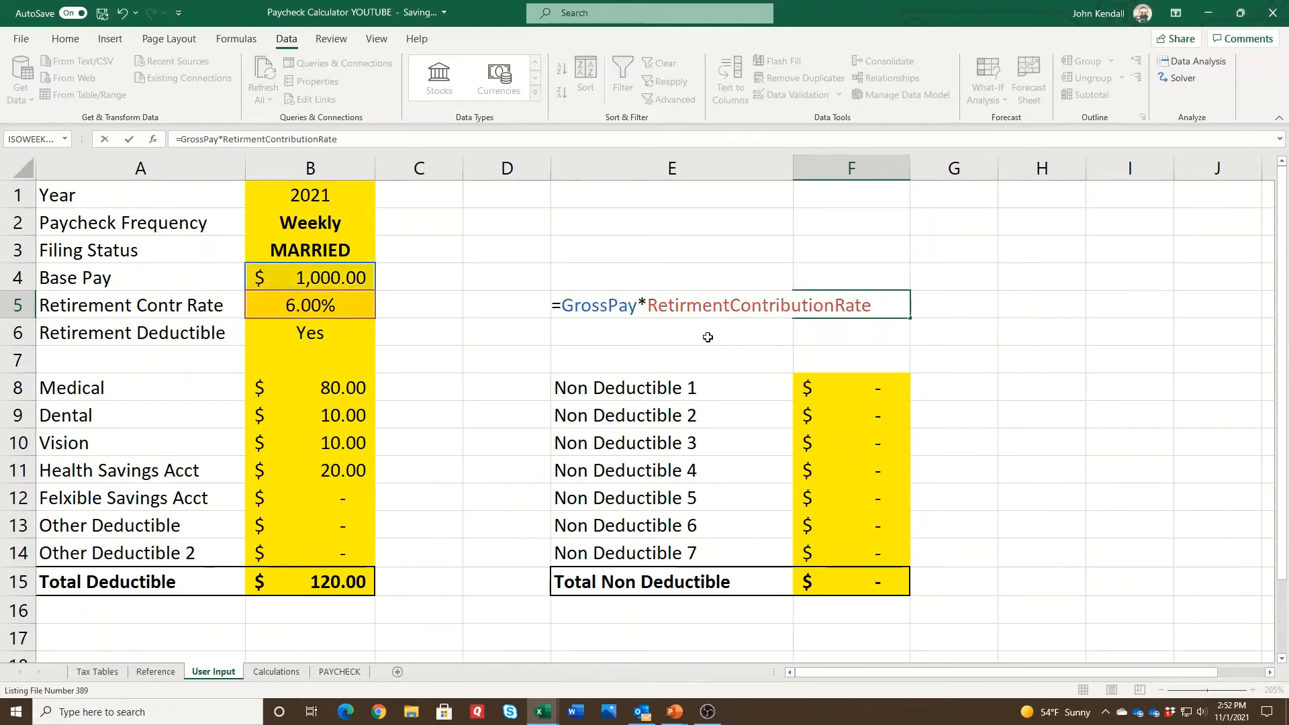
pyautogui.press('Return')
pyautogui.press('Up')
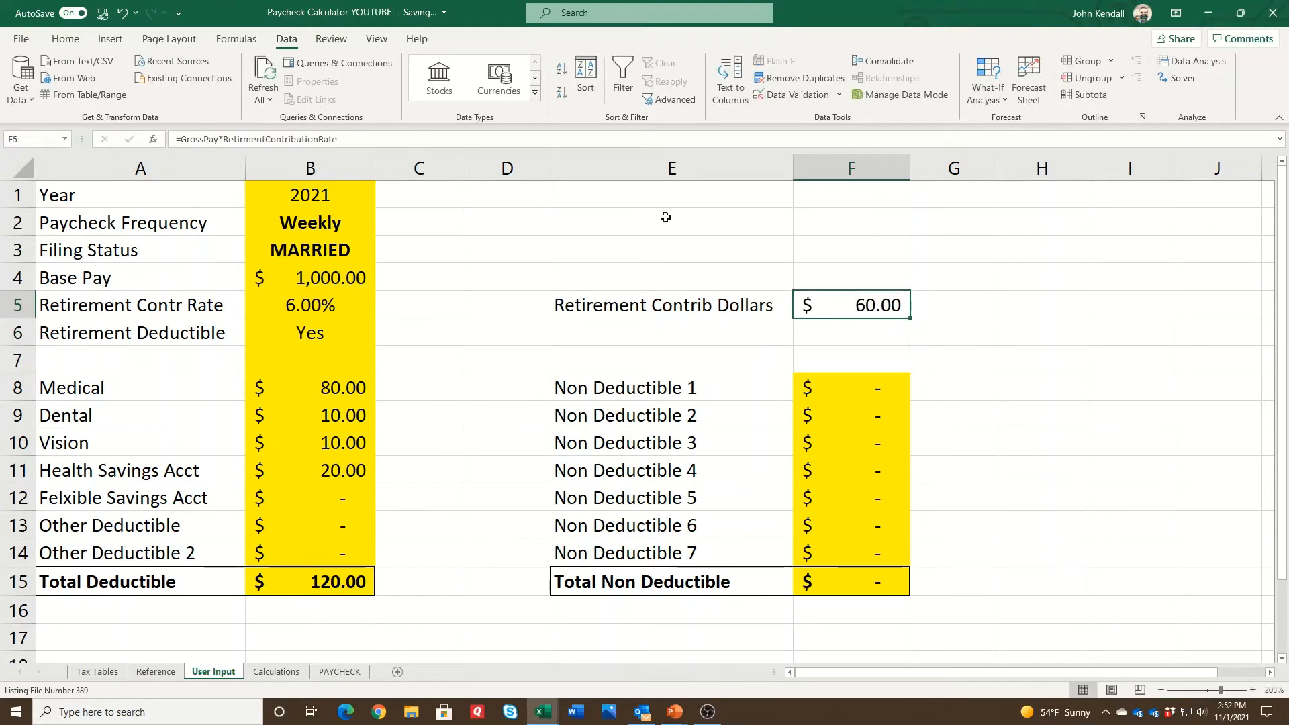
# Correct the spelling of the defined name for the retirement rate cell B5 to RetirementContributionRate.
pyautogui.click(250, 40)
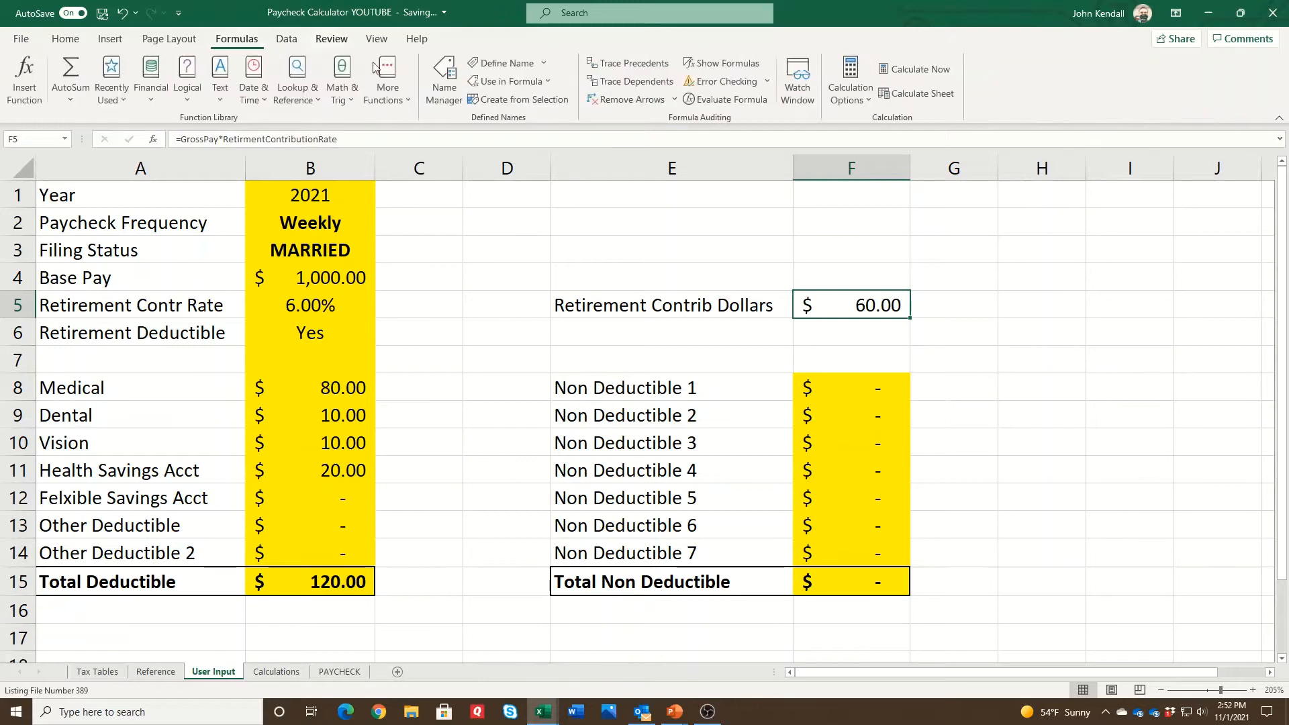
pyautogui.click(441, 79)
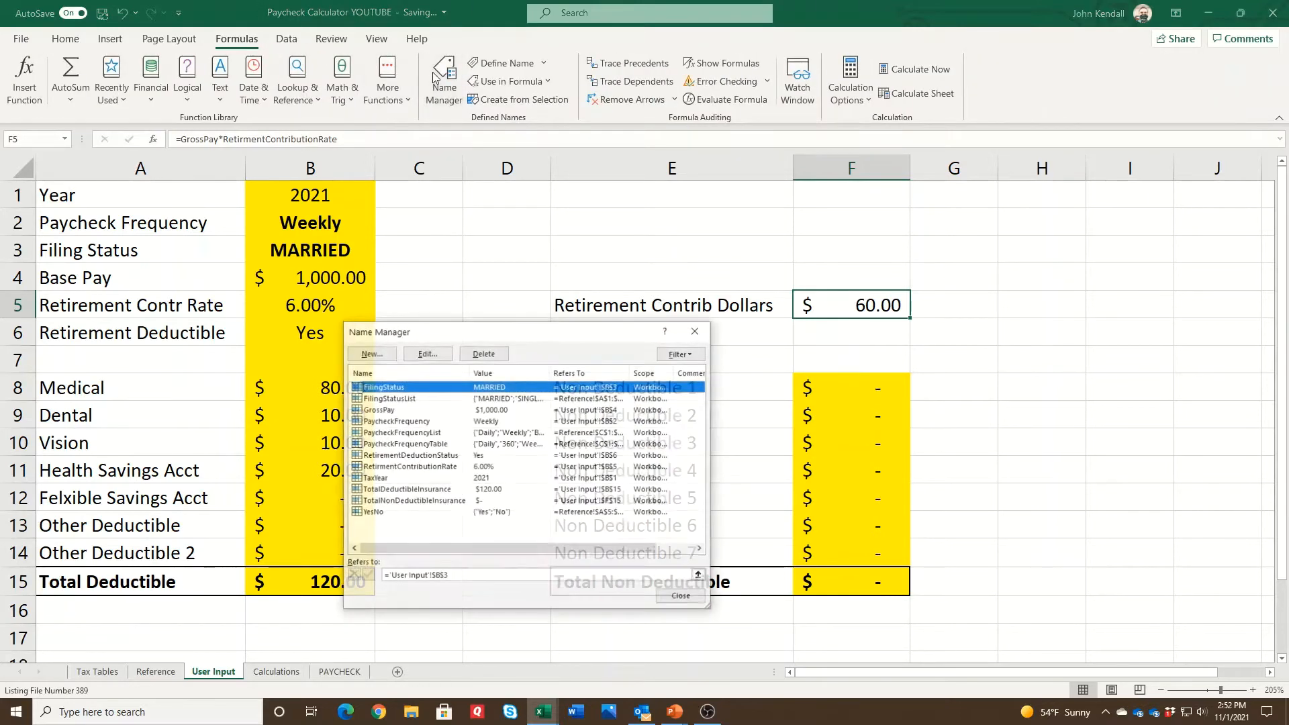
pyautogui.click(445, 467)
pyautogui.click(428, 353)
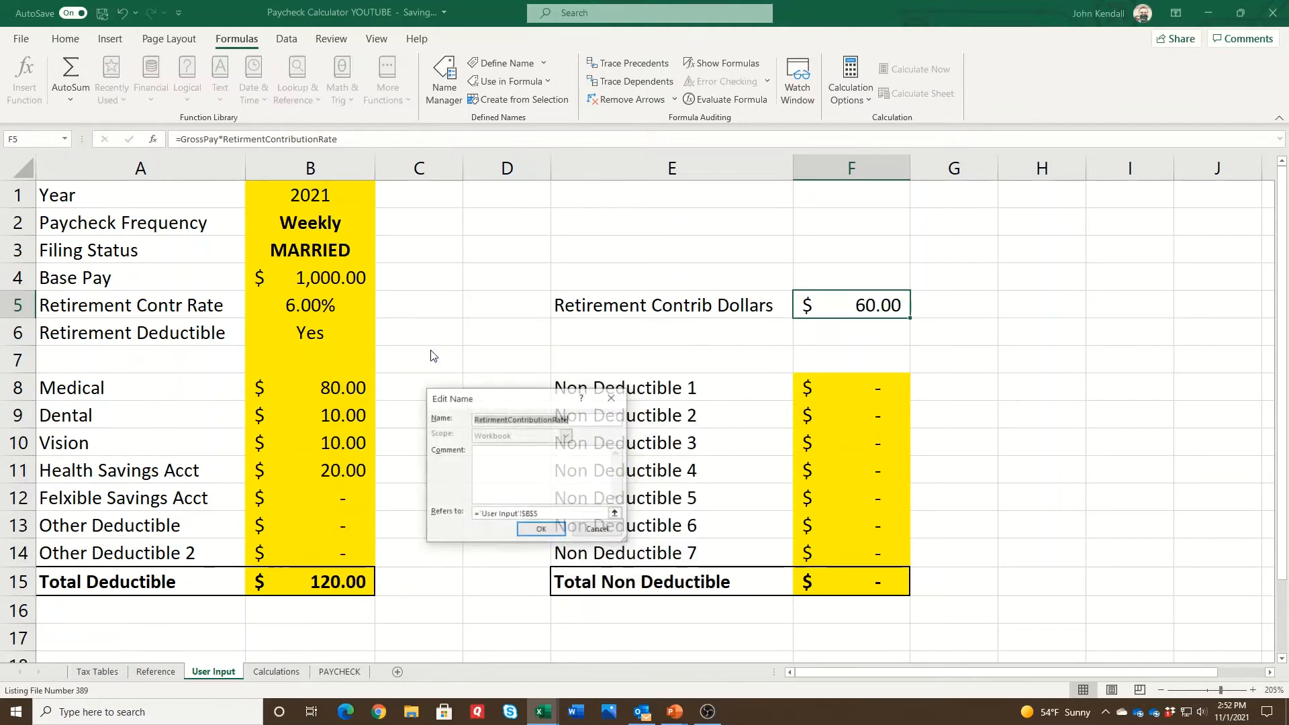
pyautogui.click(489, 422)
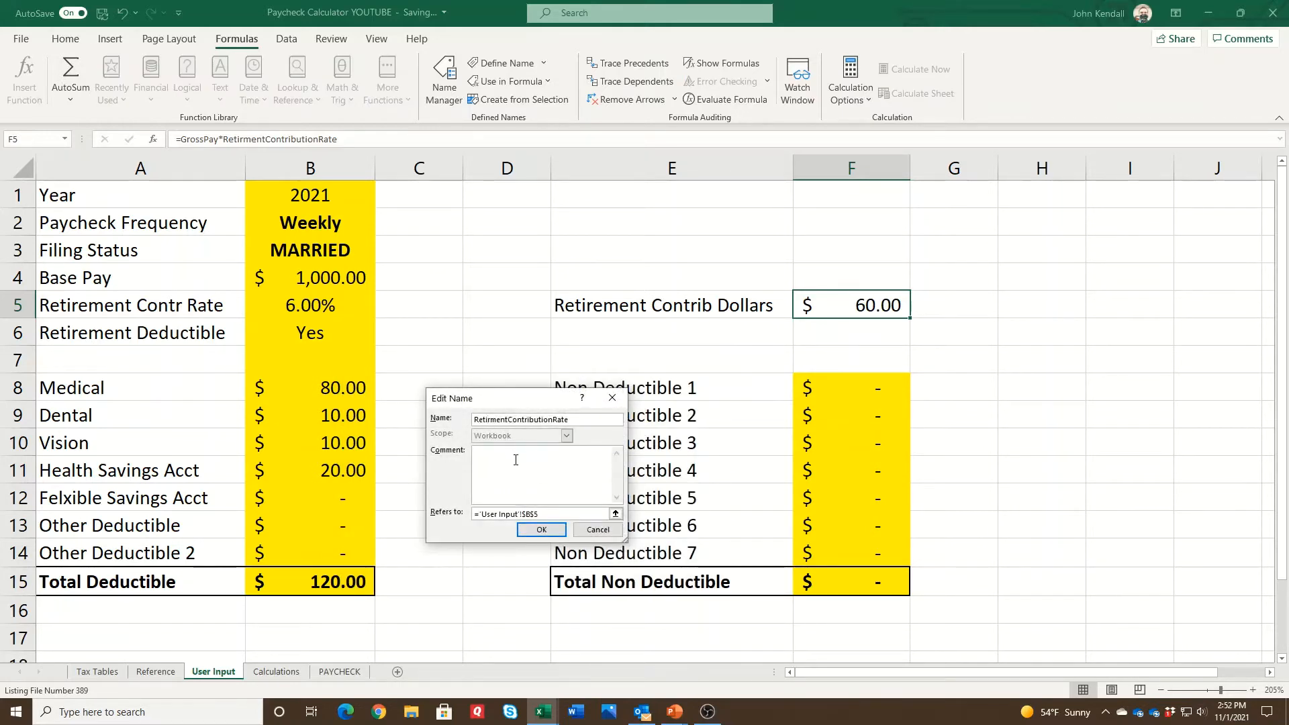
pyautogui.write('e')
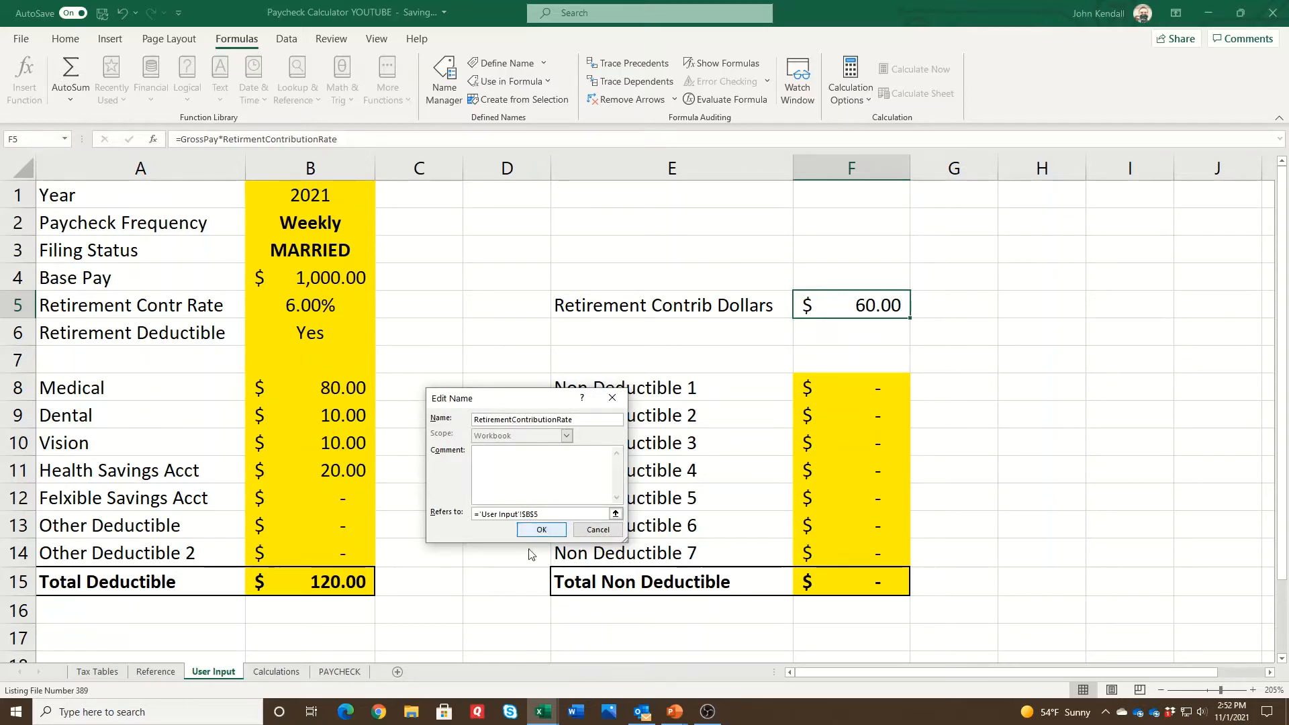
pyautogui.click(541, 529)
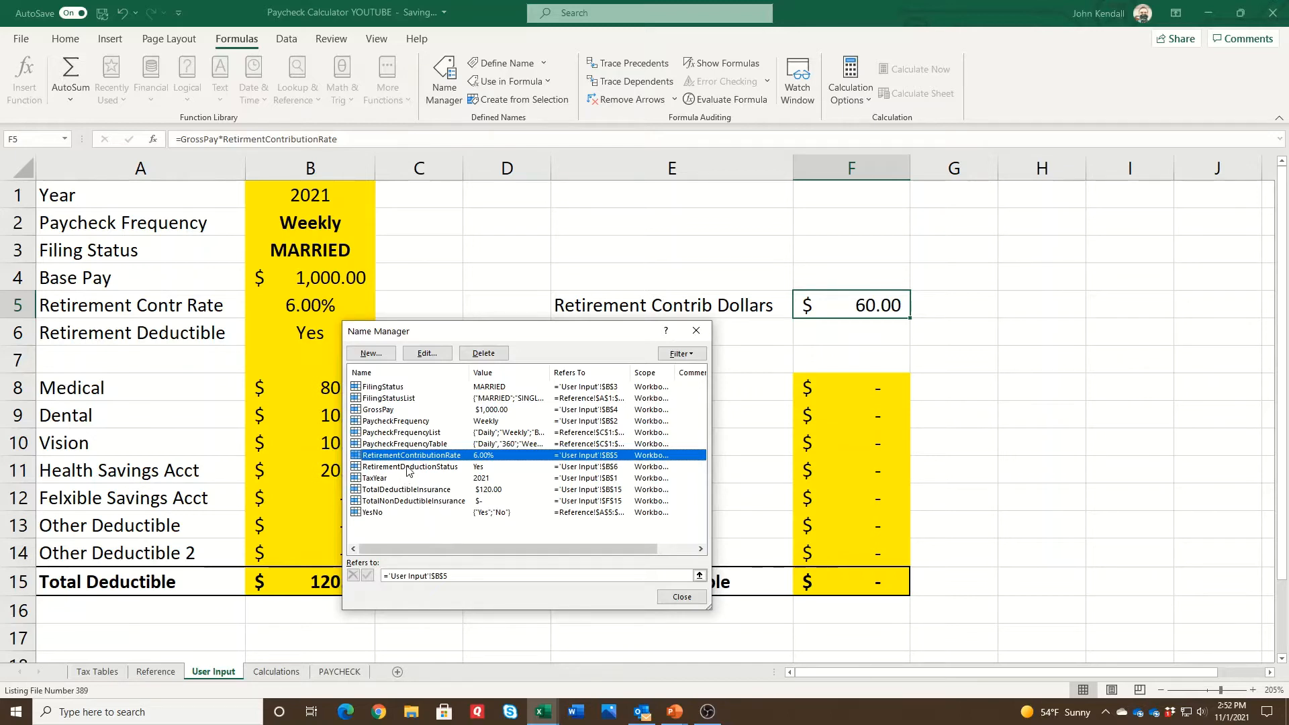
pyautogui.click(684, 597)
# Check the USER INPUTS slides in PowerPoint and, back in Excel, enter 15 for each of Non Deductible 1, 2 and 3.
pyautogui.click(835, 354)
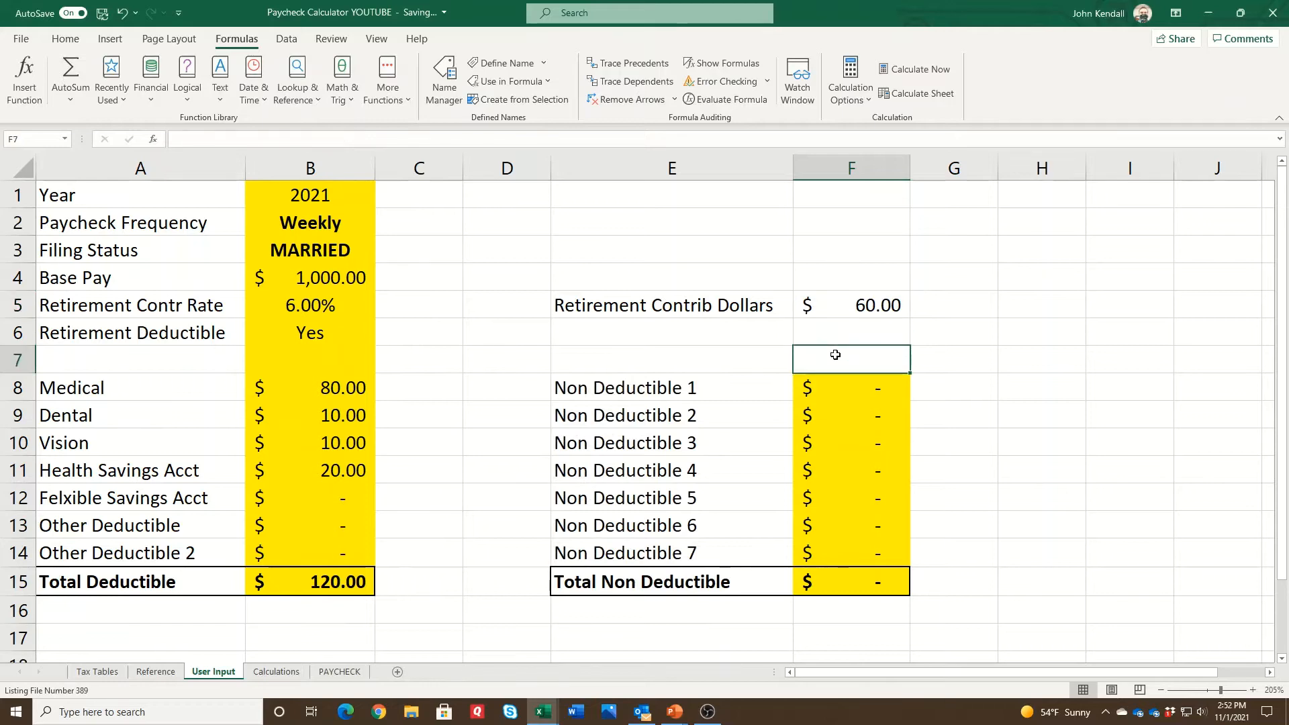
pyautogui.hotkey('alt', 'Tab')
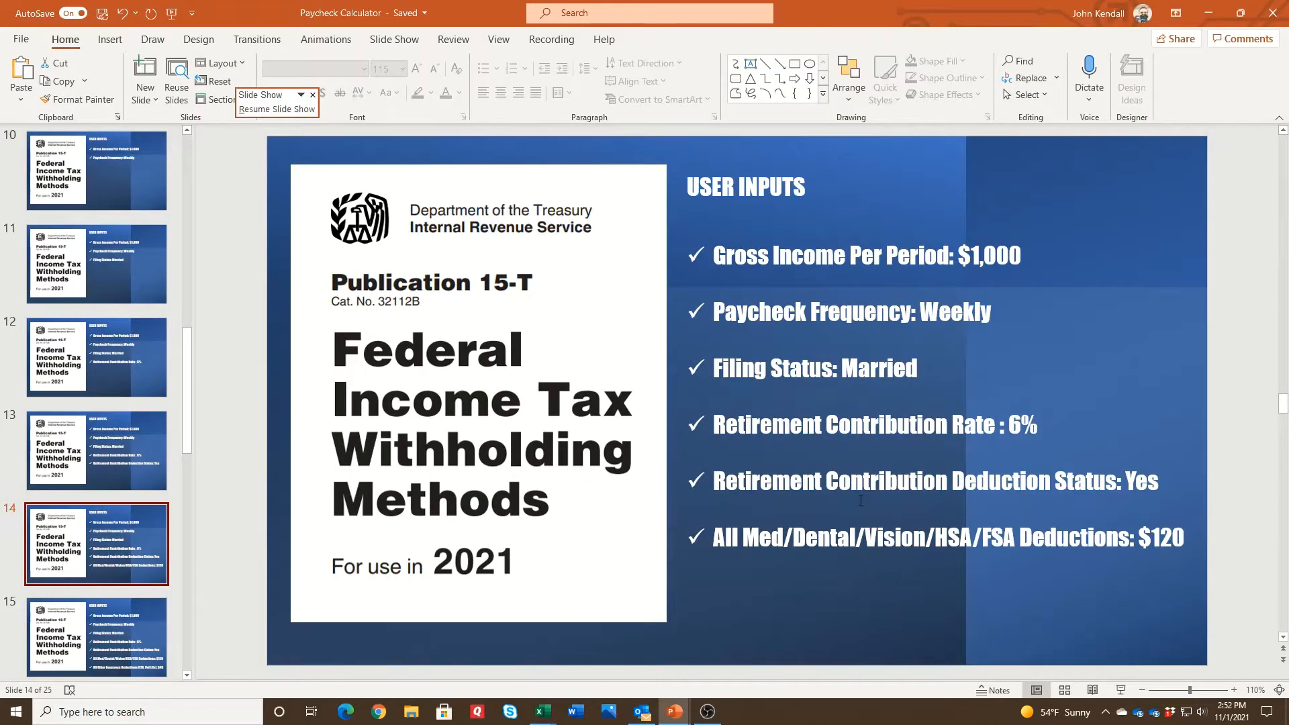
pyautogui.scroll(-3, 861, 500)
pyautogui.hotkey('alt', 'Tab')
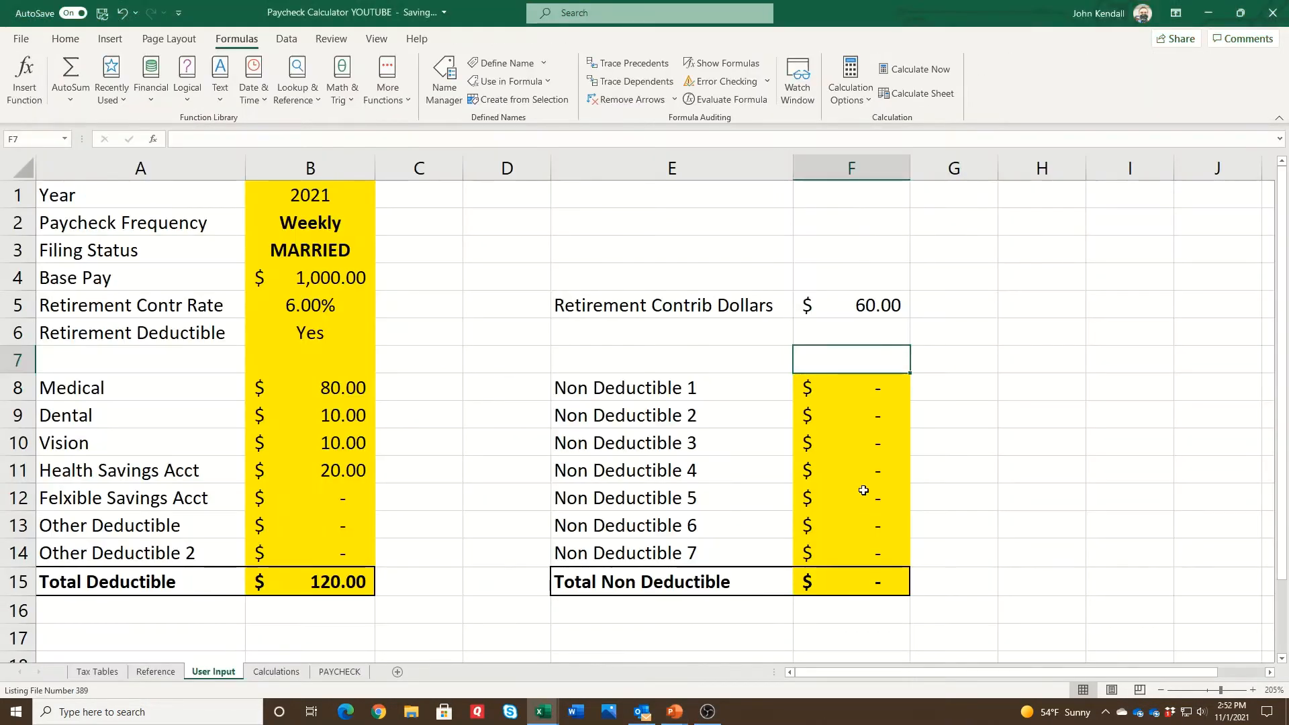
pyautogui.click(843, 386)
pyautogui.write('15')
pyautogui.press('Return')
pyautogui.write('15')
pyautogui.press('Return')
pyautogui.write('15')
pyautogui.press('Return')
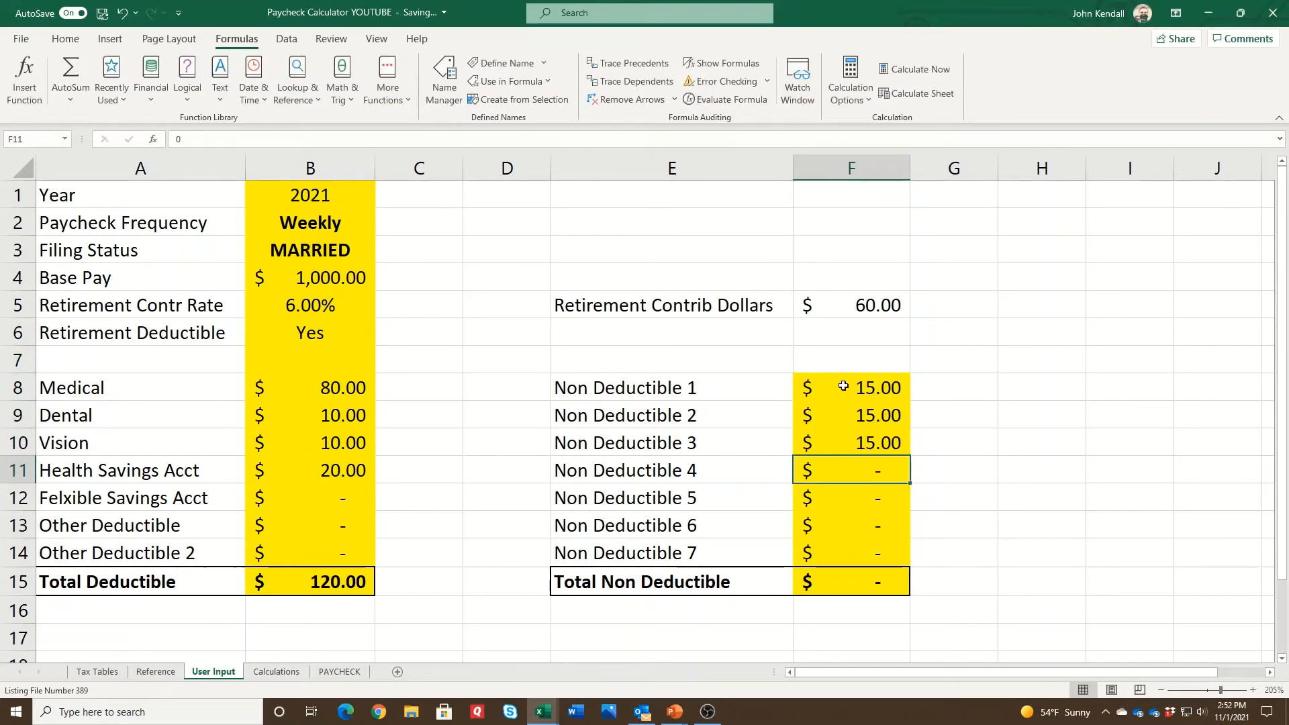
# Total the non-deductible amounts F8:F14 with a SUM formula in the Total Non Deductible cell F15.
pyautogui.click(862, 591)
pyautogui.write('=sum(')
pyautogui.press('Up')
pyautogui.hotkey('ctrl', 'shift', 'Up')
pyautogui.press('Return')
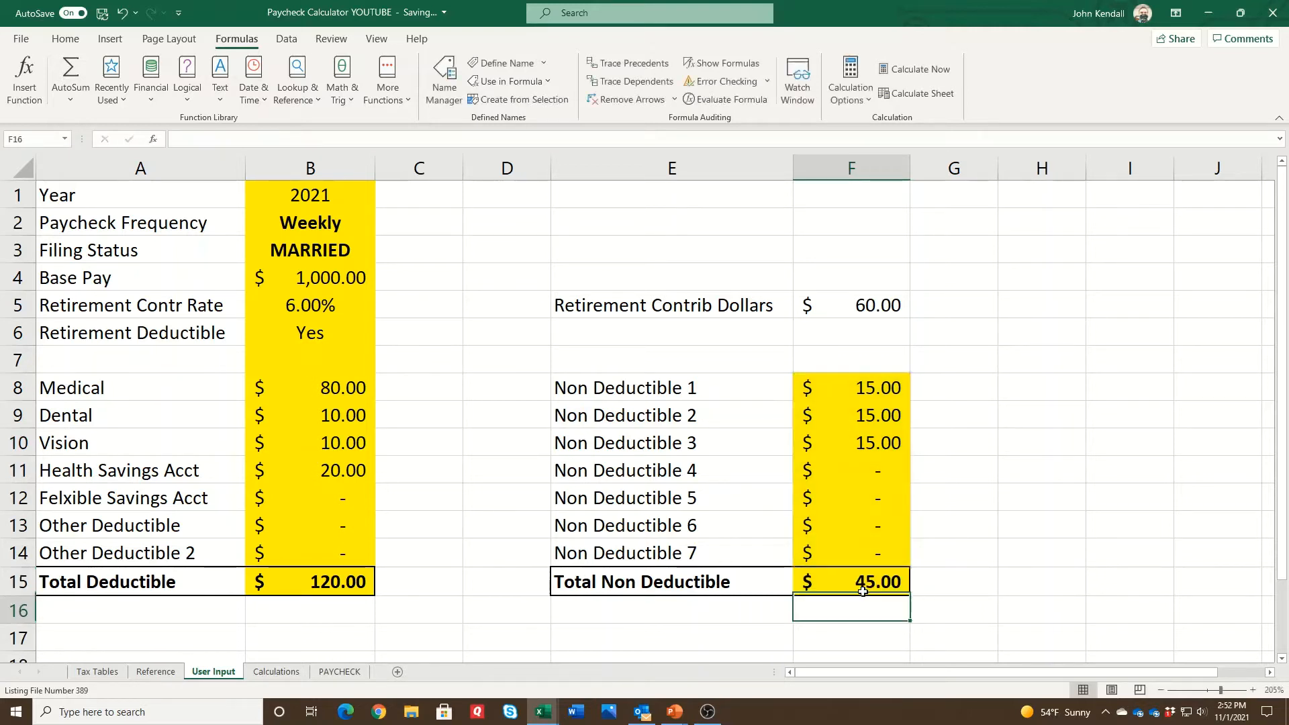
# Remove the yellow fill from the Total Deductible cell B15 and the Total Non Deductible cell F15.
pyautogui.click(863, 591)
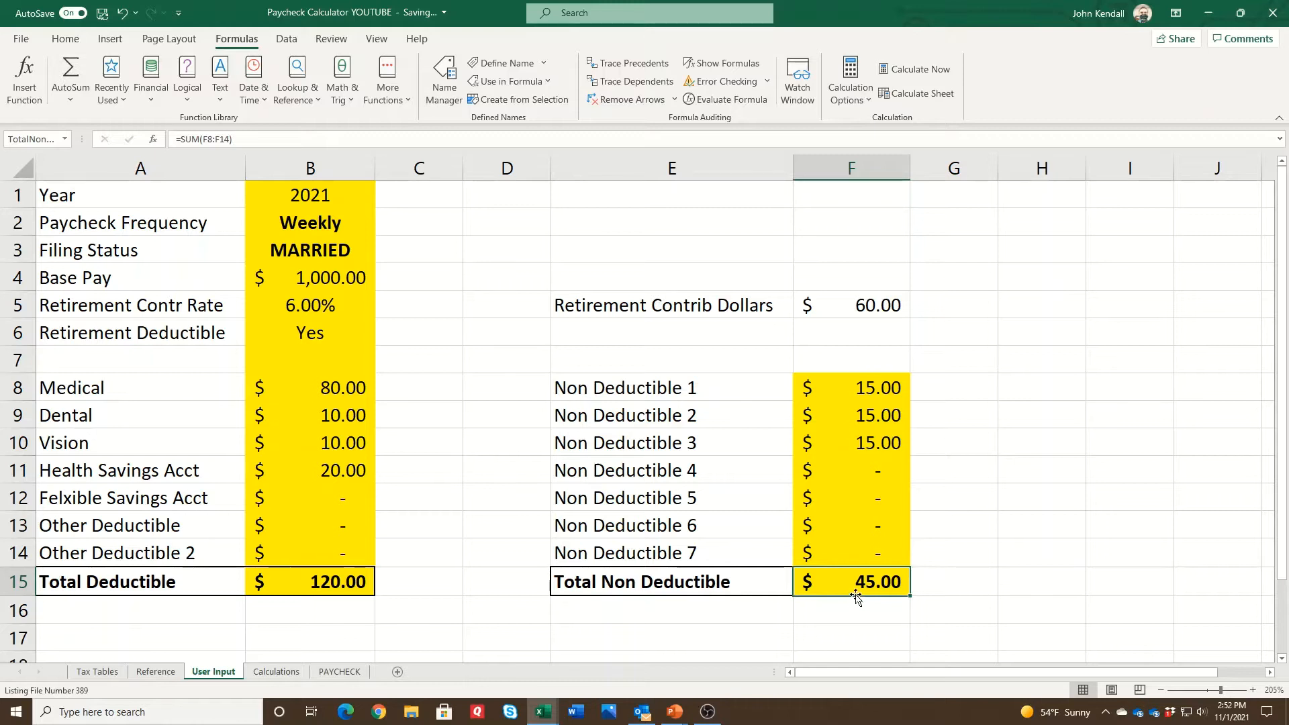
pyautogui.keyDown('ctrl'); pyautogui.click(342, 583); pyautogui.keyUp('ctrl')
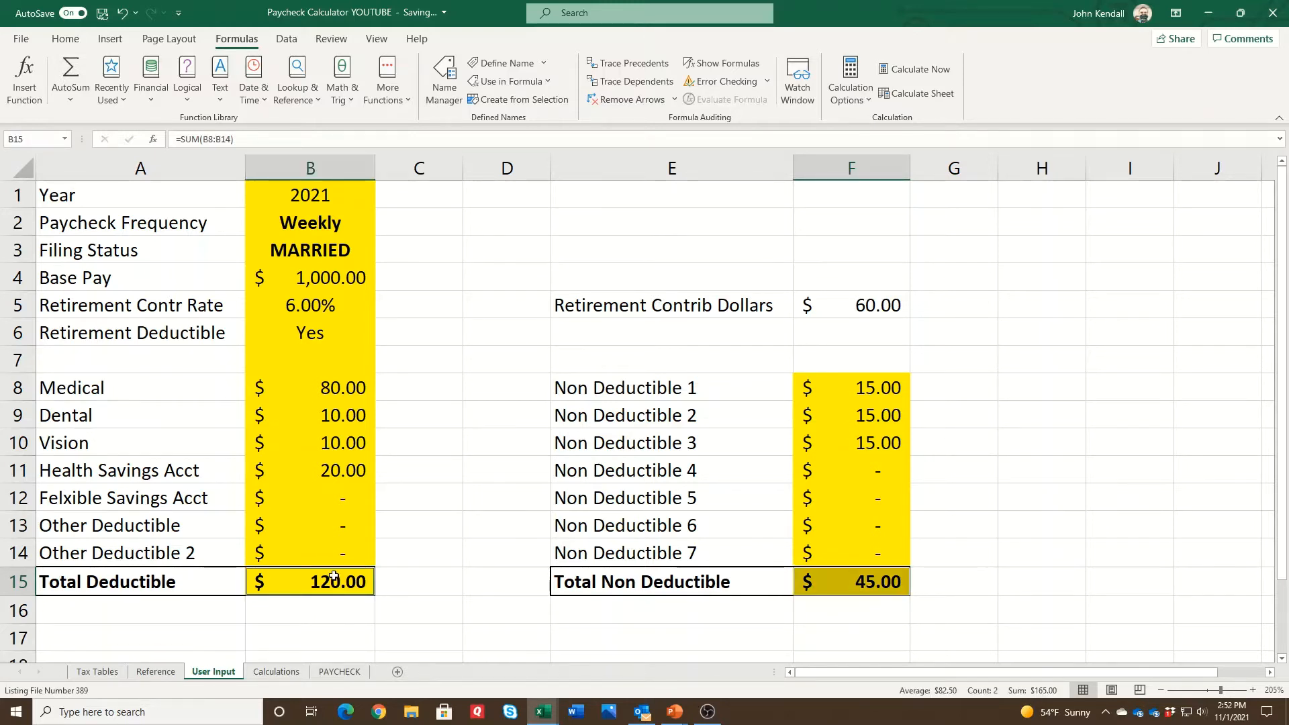
pyautogui.rightClick(339, 582)
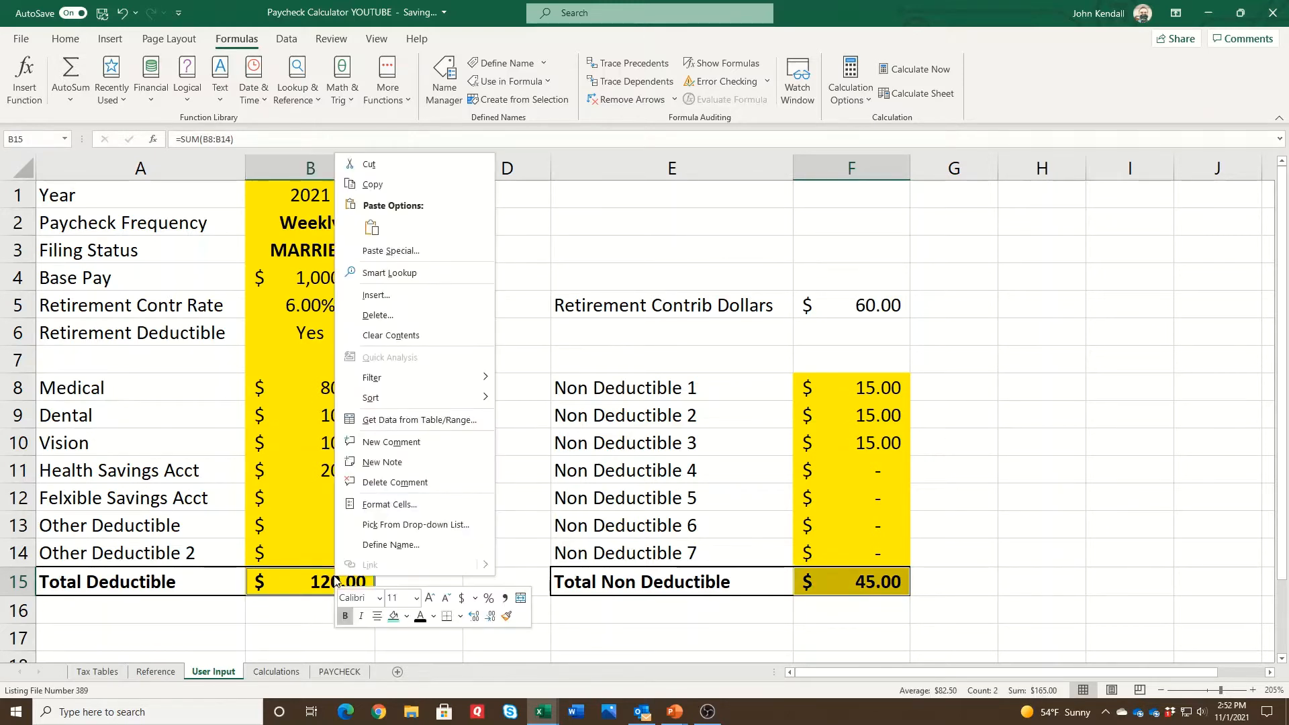
pyautogui.click(406, 616)
pyautogui.click(399, 575)
pyautogui.click(408, 491)
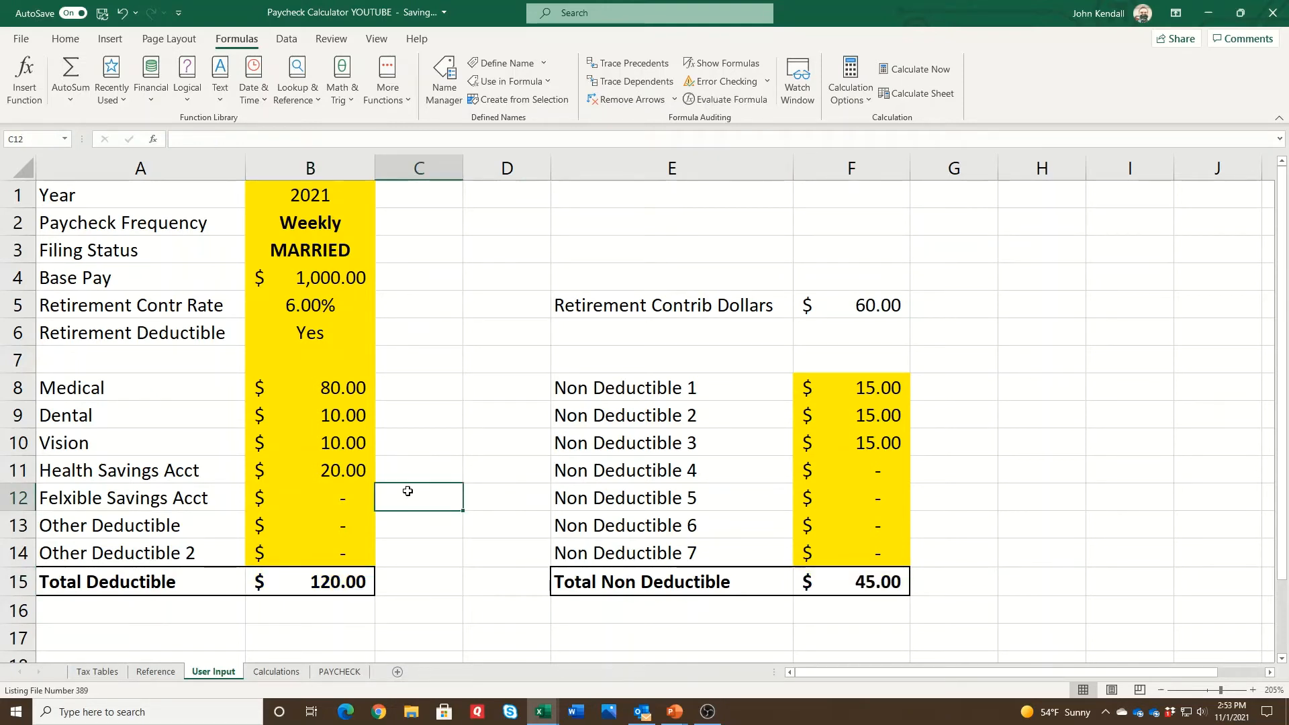
# Clear the yellow fill from the blank cell B7 by filling the unformatted cell C7 across it.
pyautogui.click(426, 359)
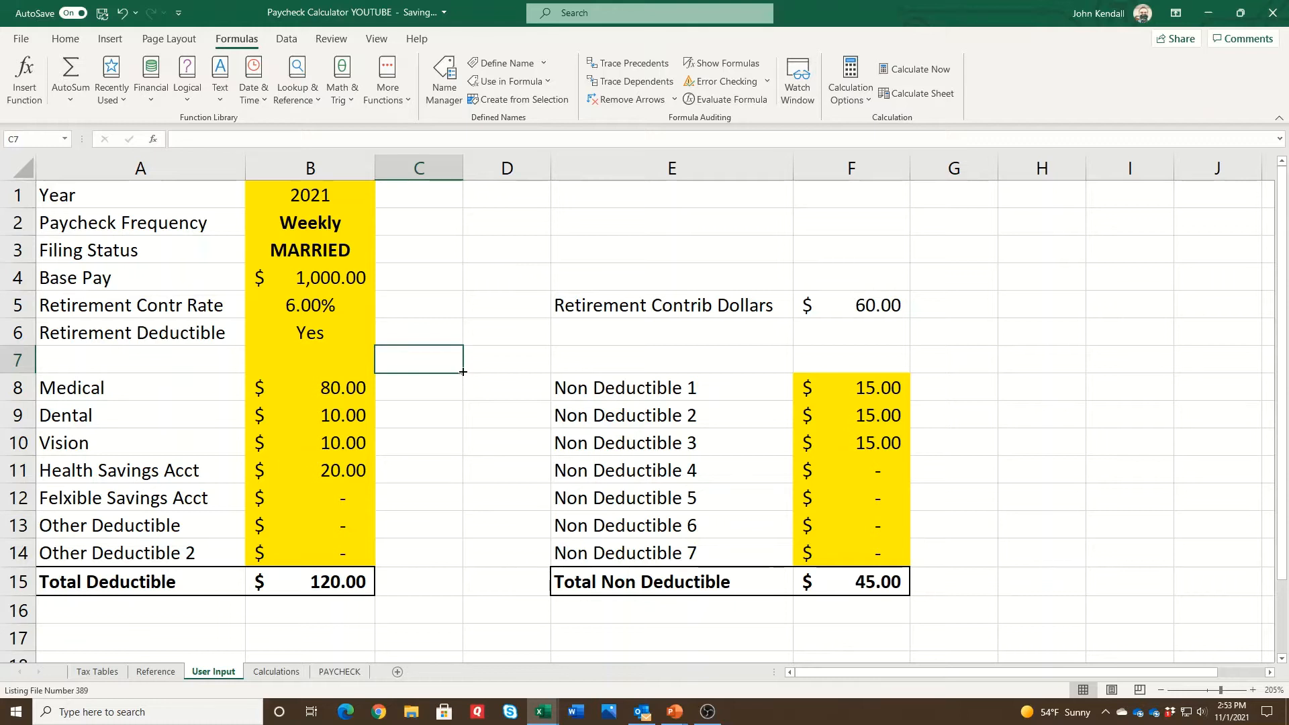
pyautogui.moveTo(444, 365); pyautogui.dragTo(349, 366)
pyautogui.click(463, 477)
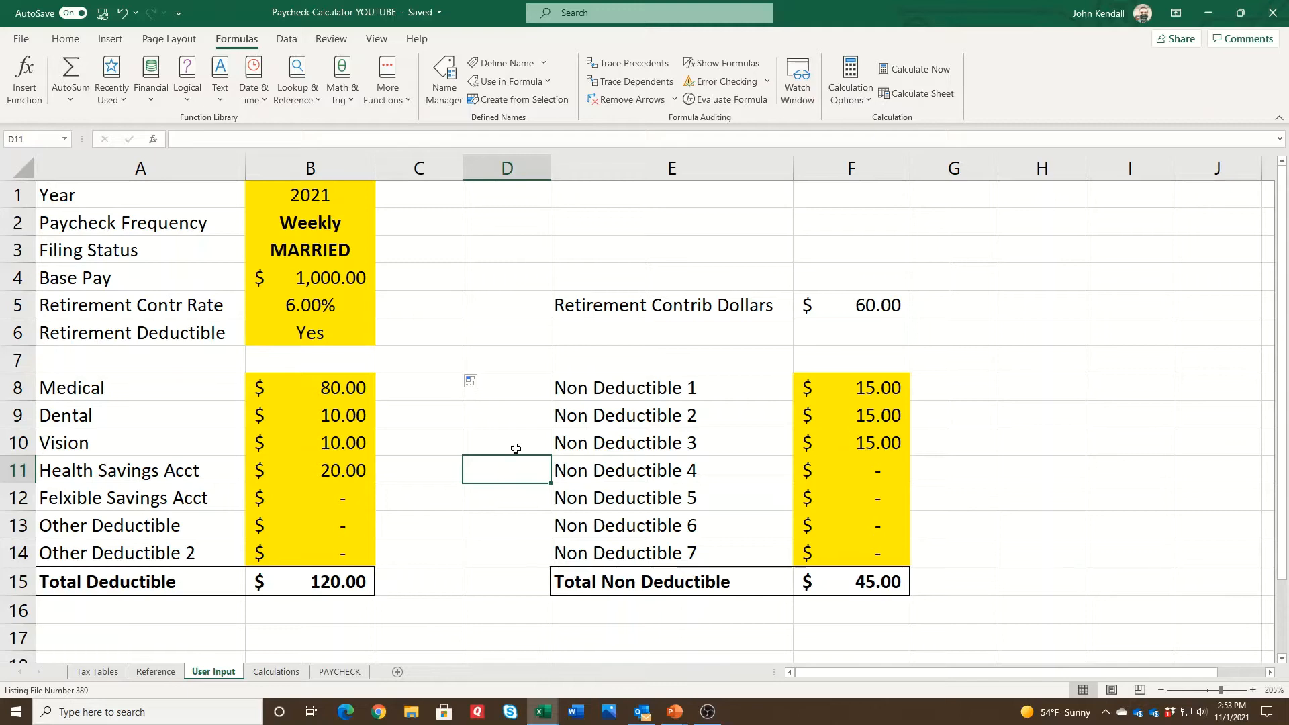
# On the Calculations sheet, set Gross Income in B1 to the formula =GrossPay.
pyautogui.click(284, 672)
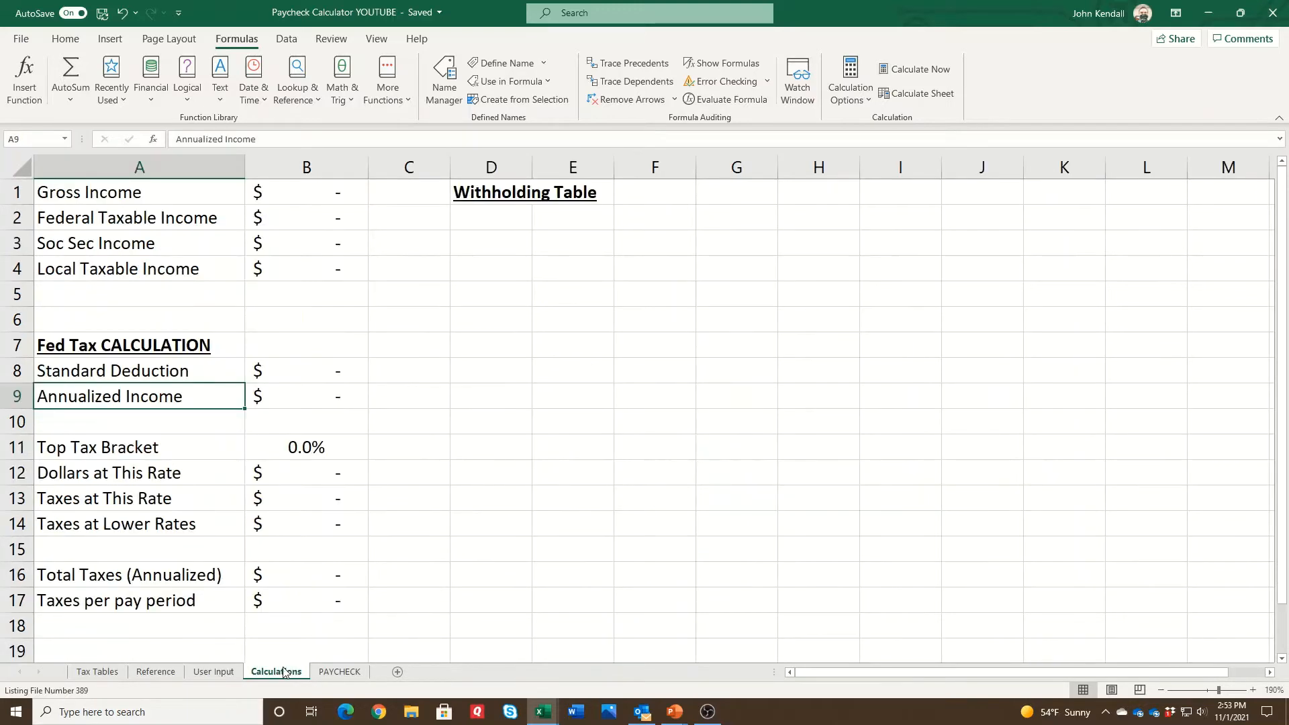
pyautogui.click(297, 192)
pyautogui.write('=gro')
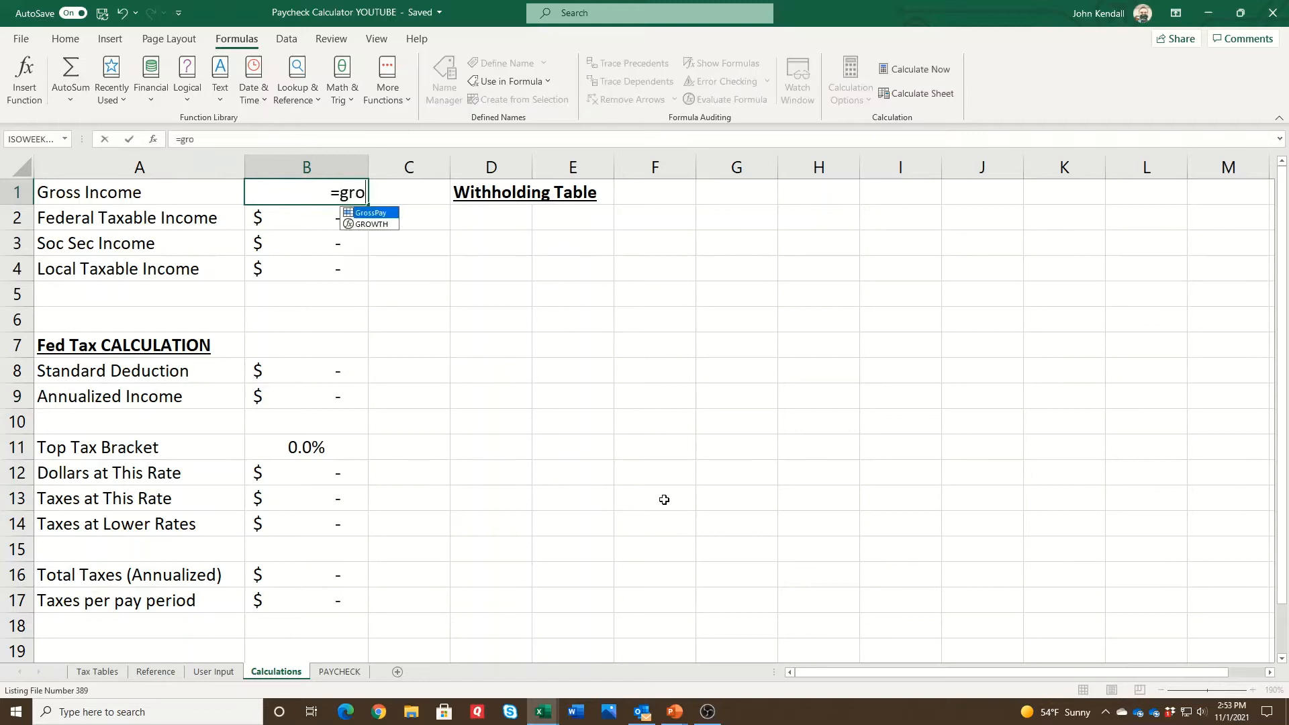
pyautogui.write('sspay')
pyautogui.press('Return')
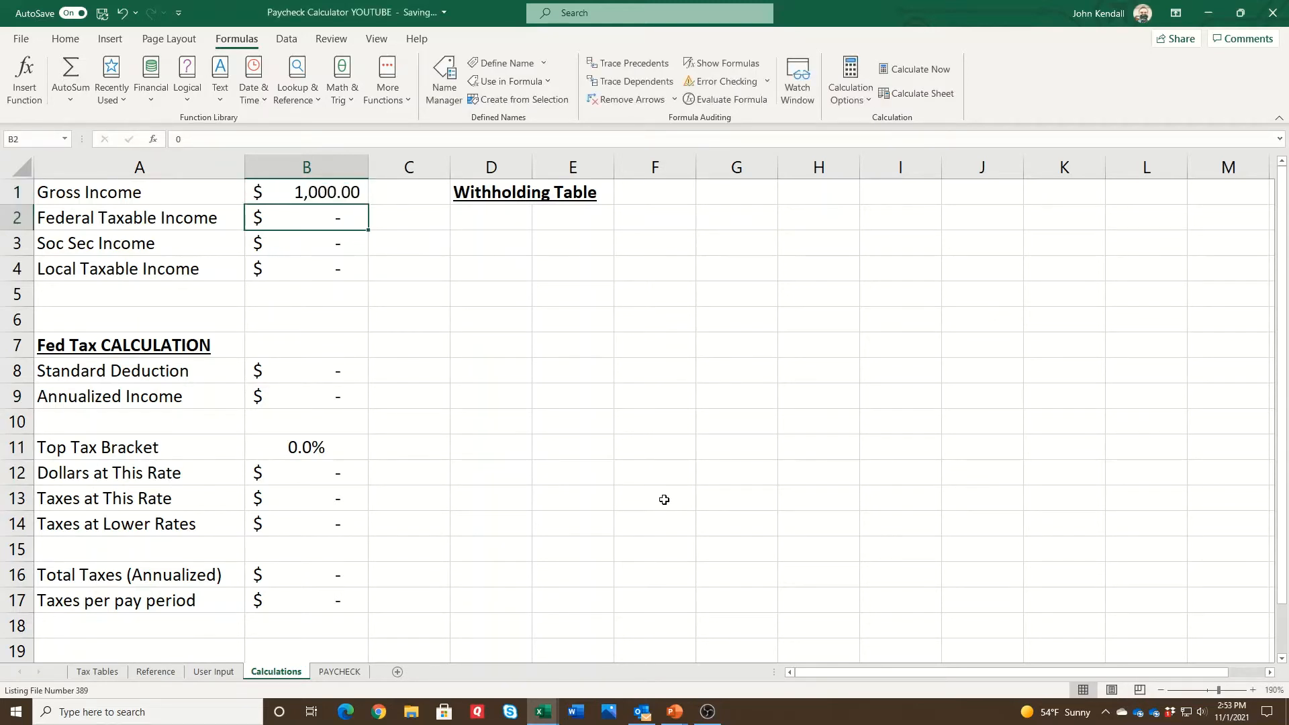
pyautogui.write('=')
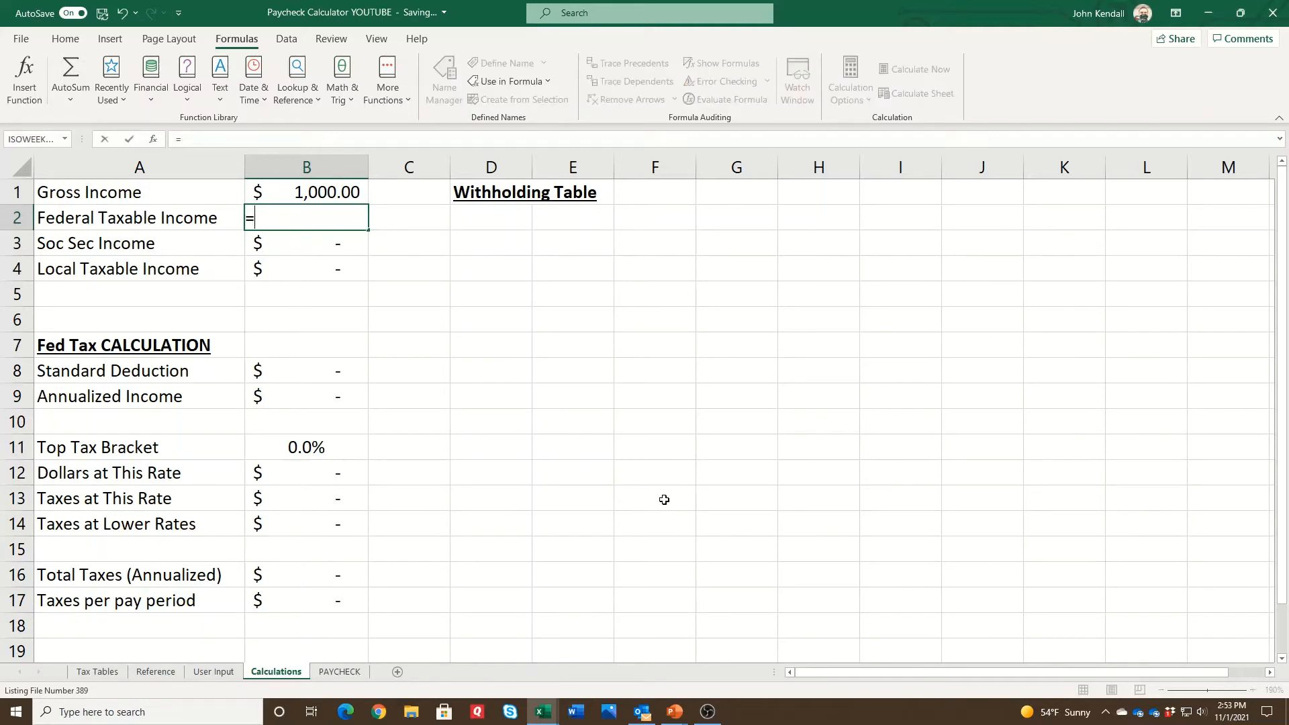
pyautogui.write('grosspay')
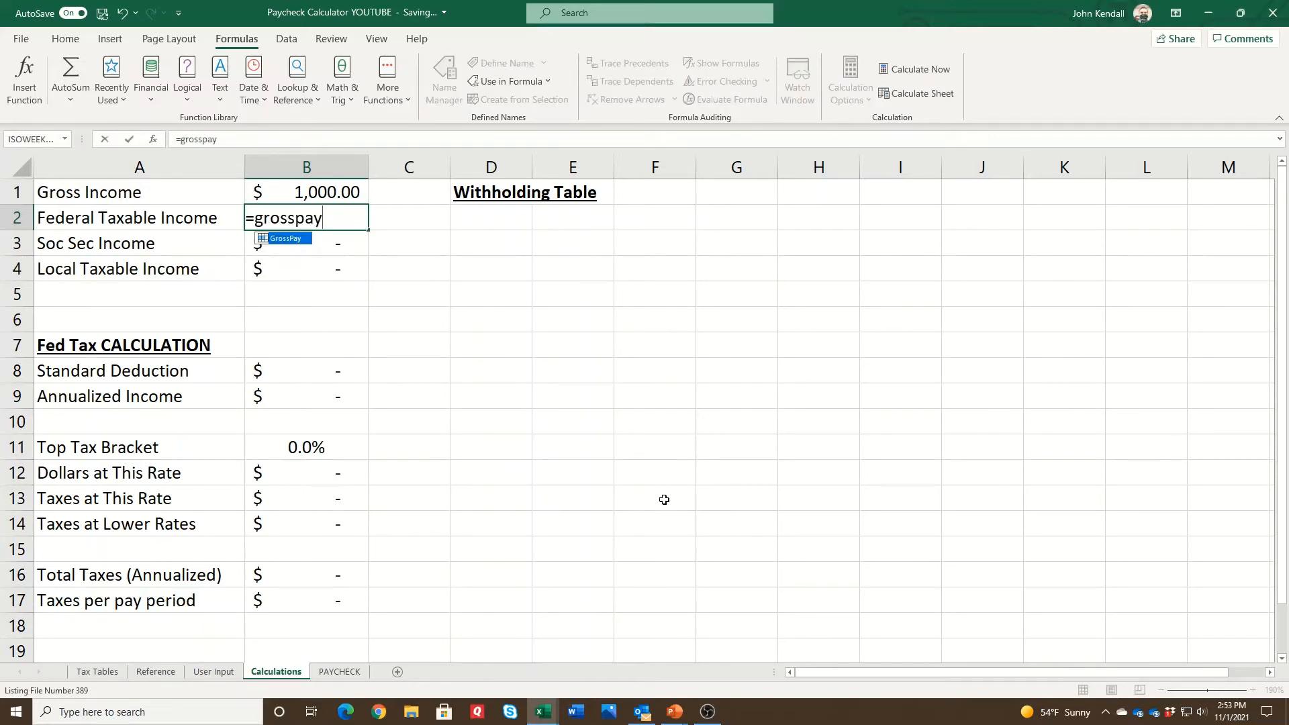
pyautogui.write('-')
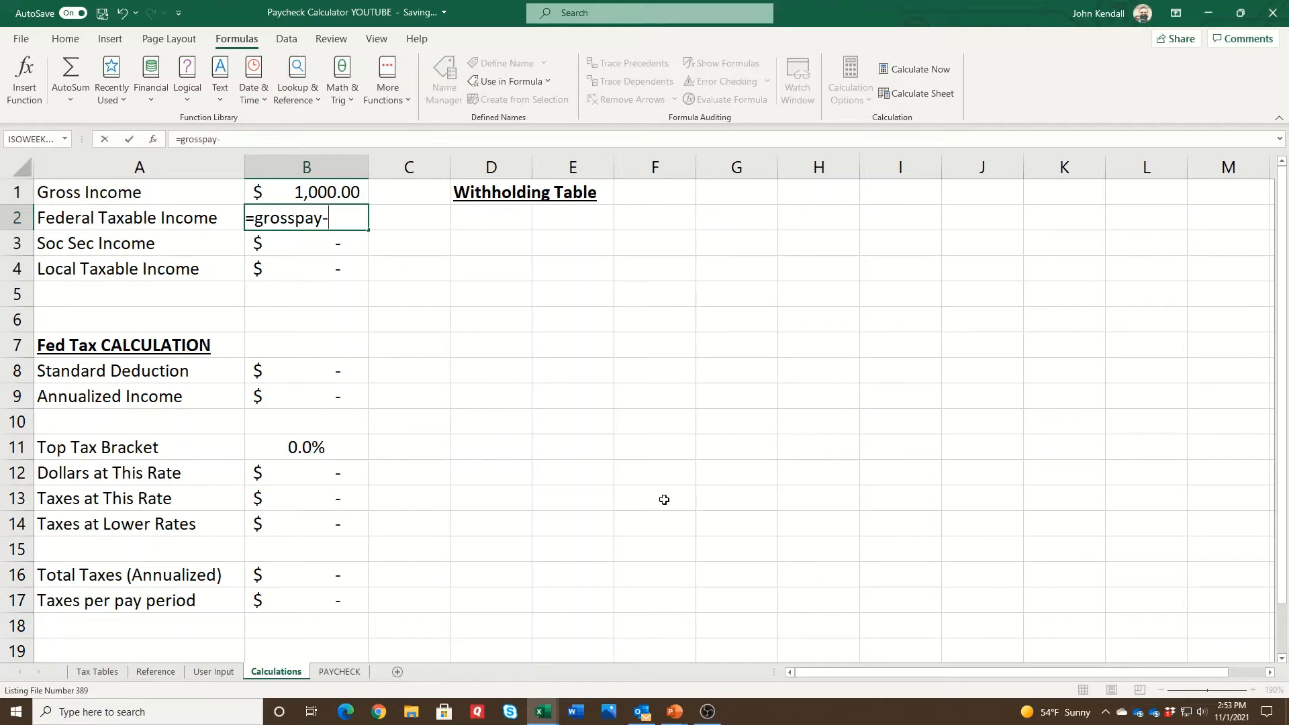
pyautogui.write('re')
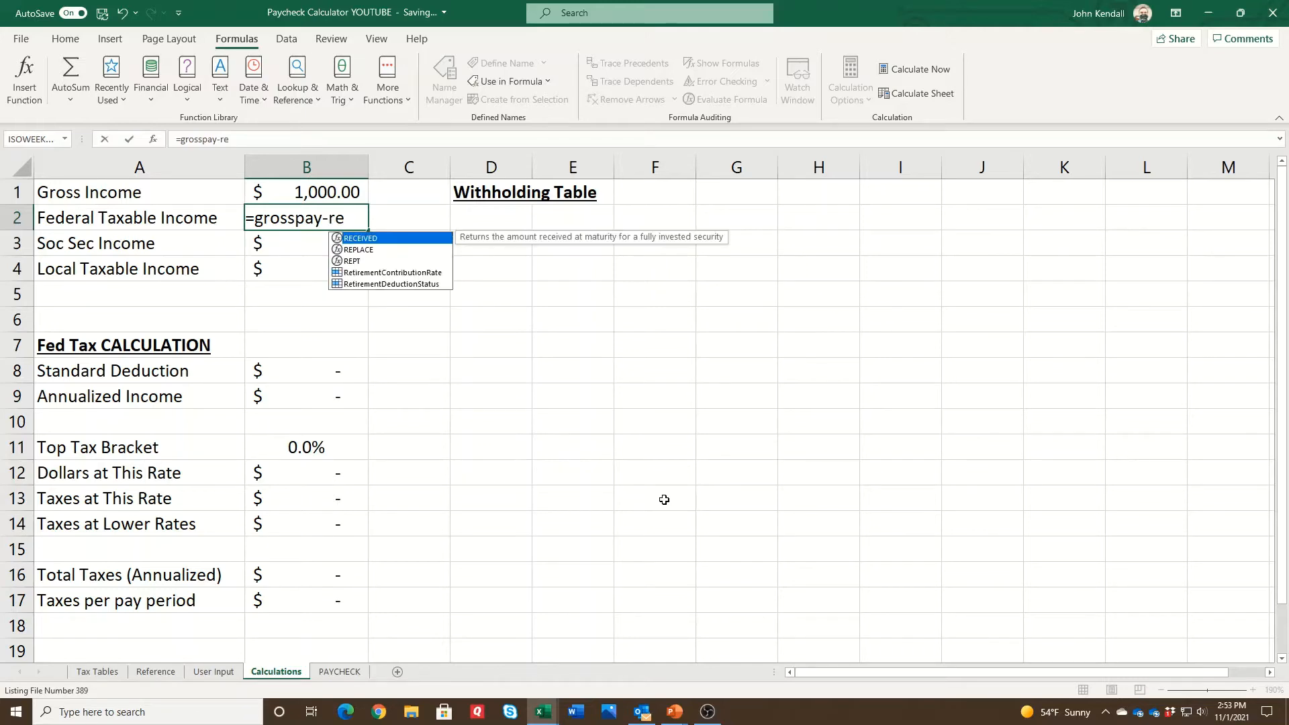
pyautogui.press('Escape')
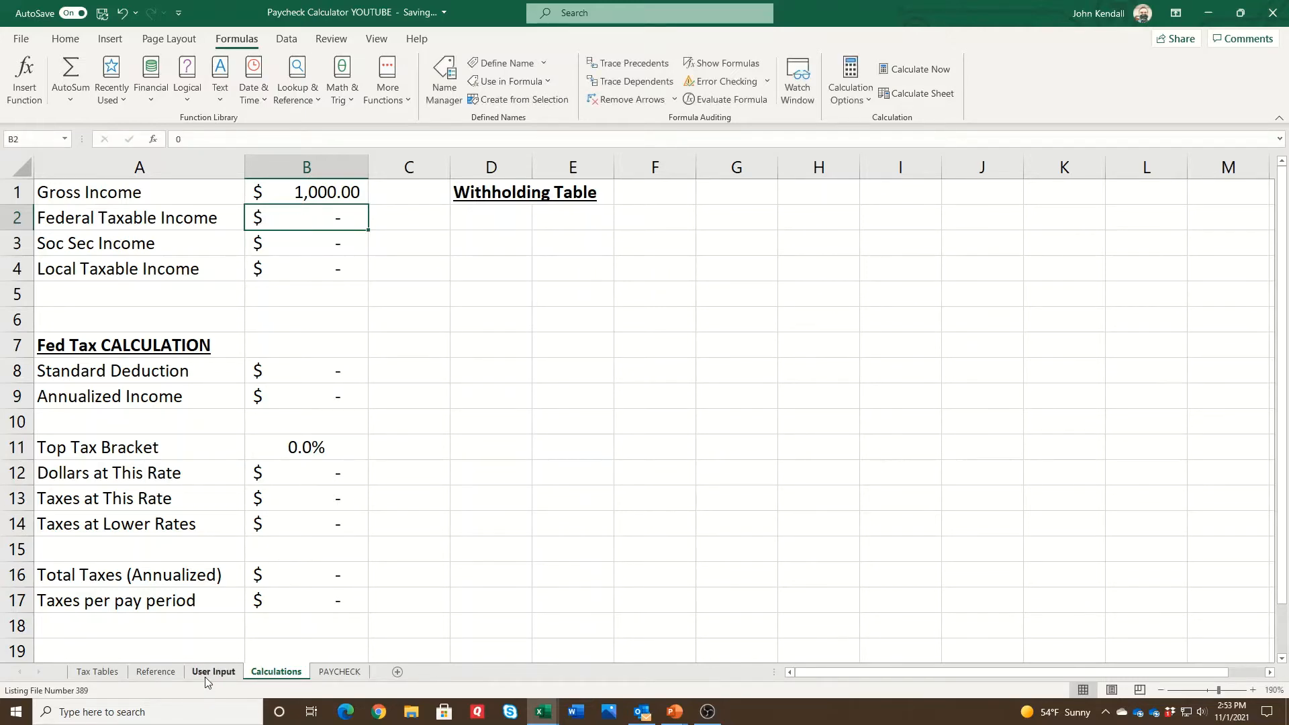
# Name the Retirement Contrib Dollars cell F5 on the User Input sheet RetirementDollars.
pyautogui.click(214, 671)
pyautogui.click(842, 295)
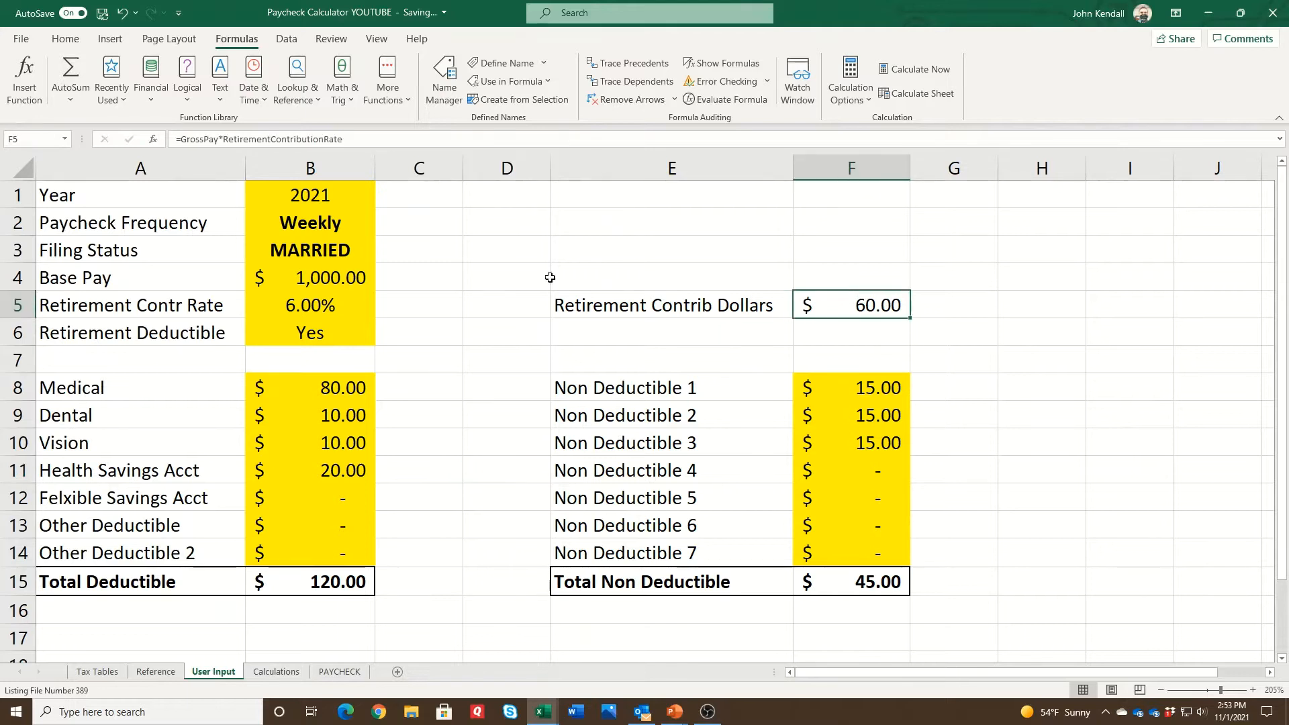
pyautogui.click(42, 139)
pyautogui.write('Retirem')
pyautogui.write('entDollars')
pyautogui.press('Return')
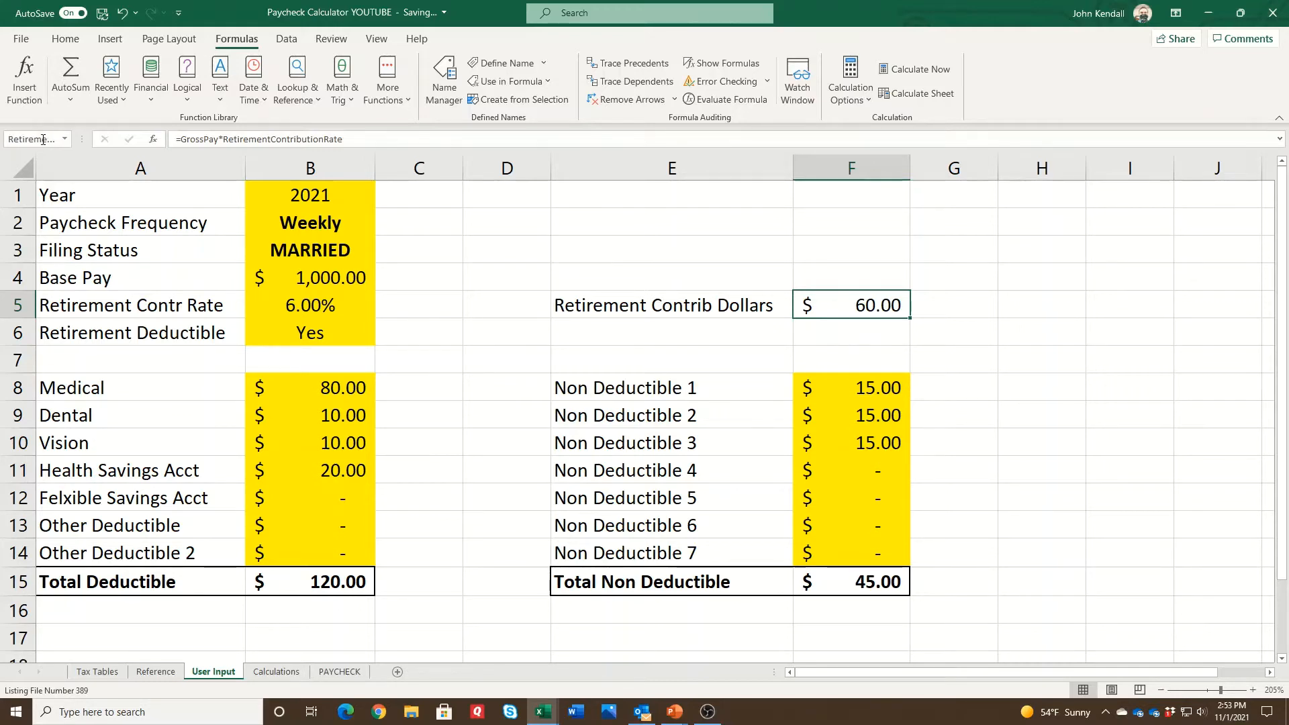
# On the Calculations sheet, set Federal Taxable Income in B2 to =GrossPay-RetirementDollars-TotalDeductibleInsurance.
pyautogui.click(294, 672)
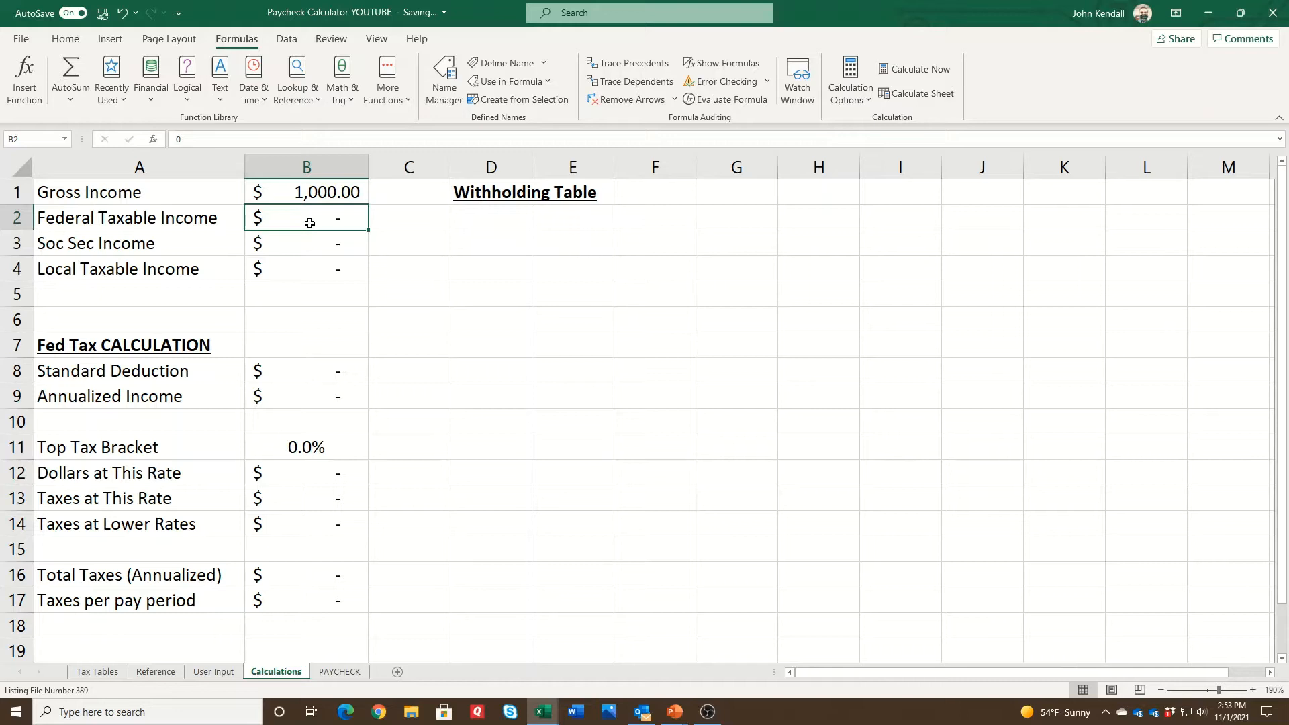
pyautogui.write('=grosspay-retirementdollars')
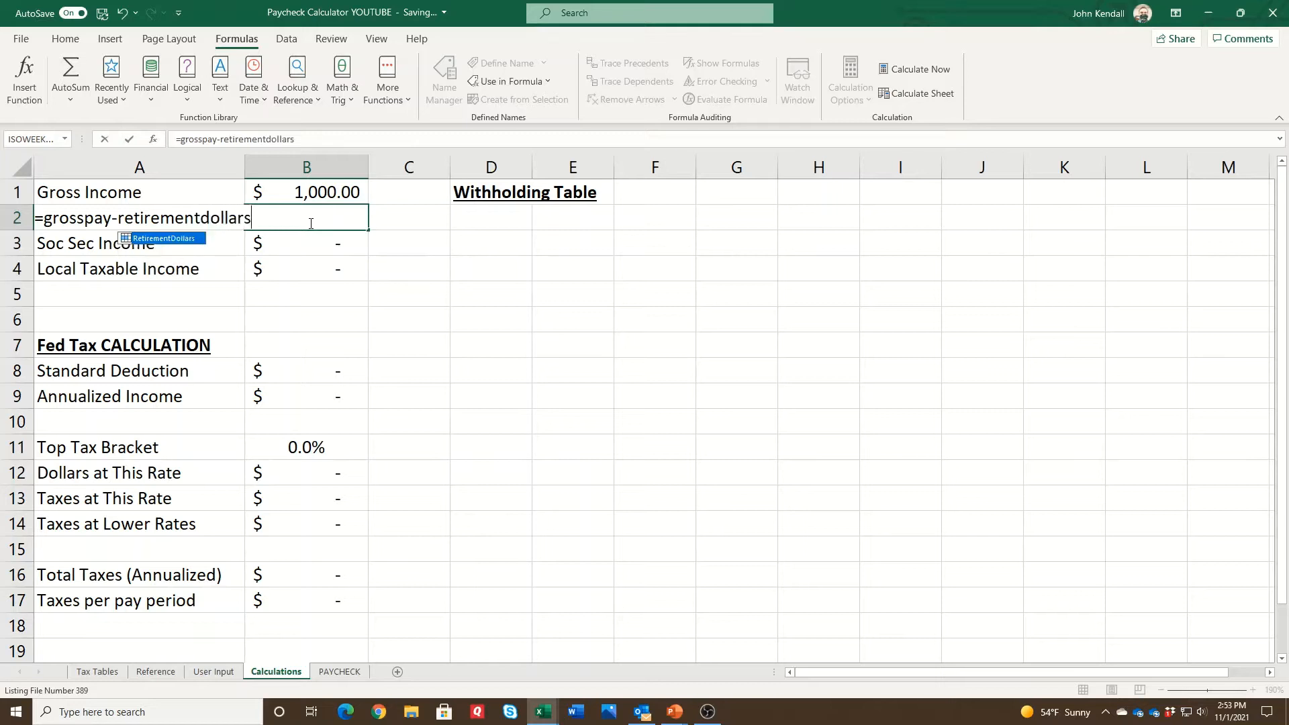
pyautogui.write('-')
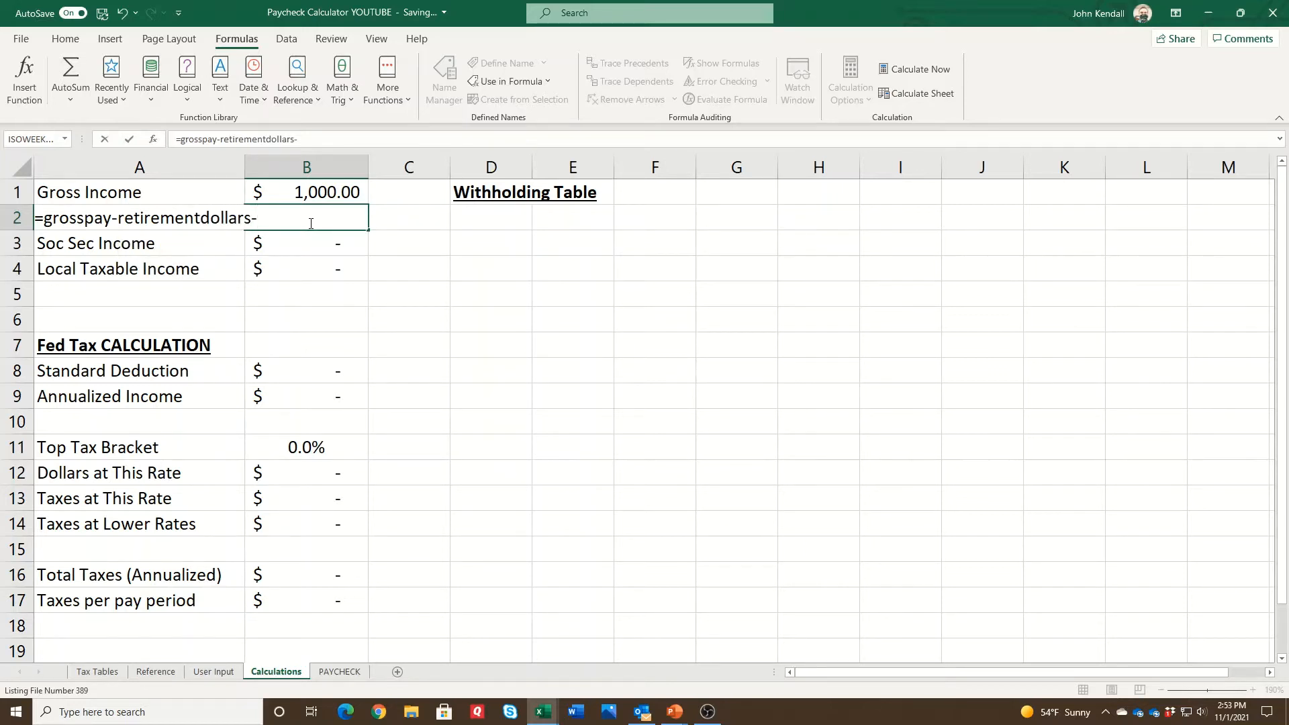
pyautogui.write('ded')
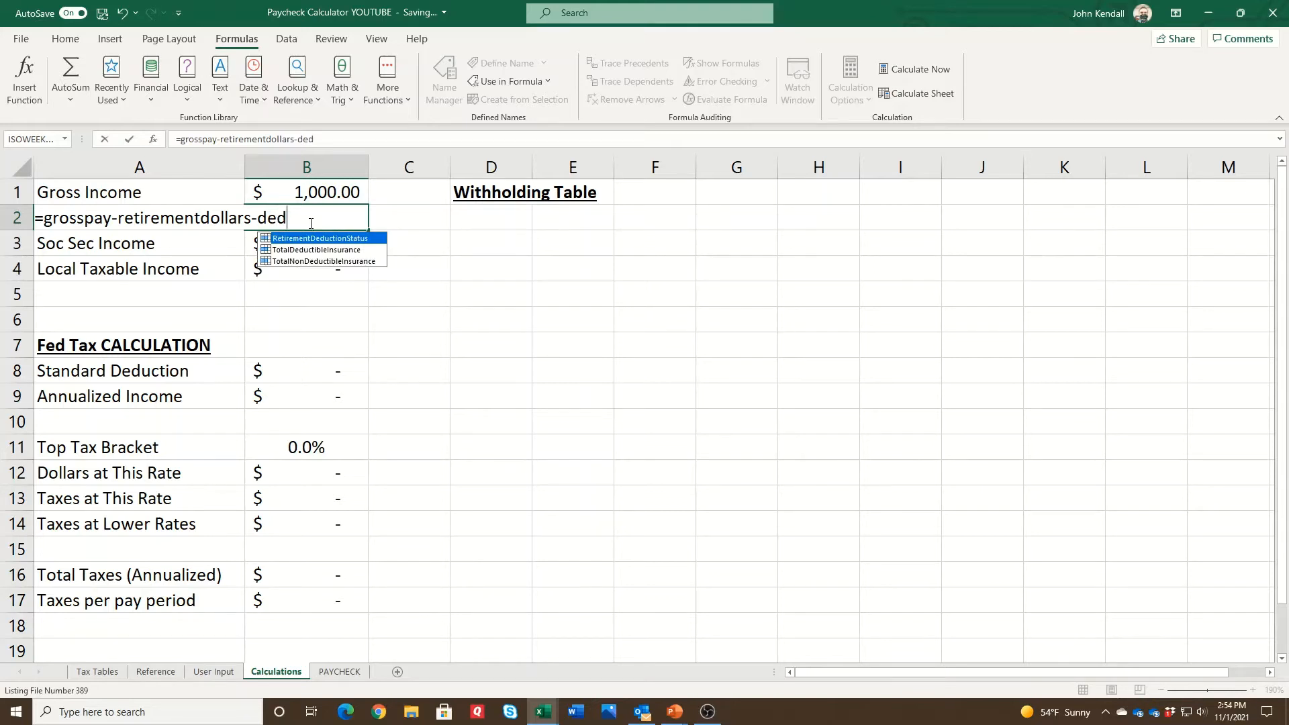
pyautogui.click(355, 250)
pyautogui.doubleClick(355, 251)
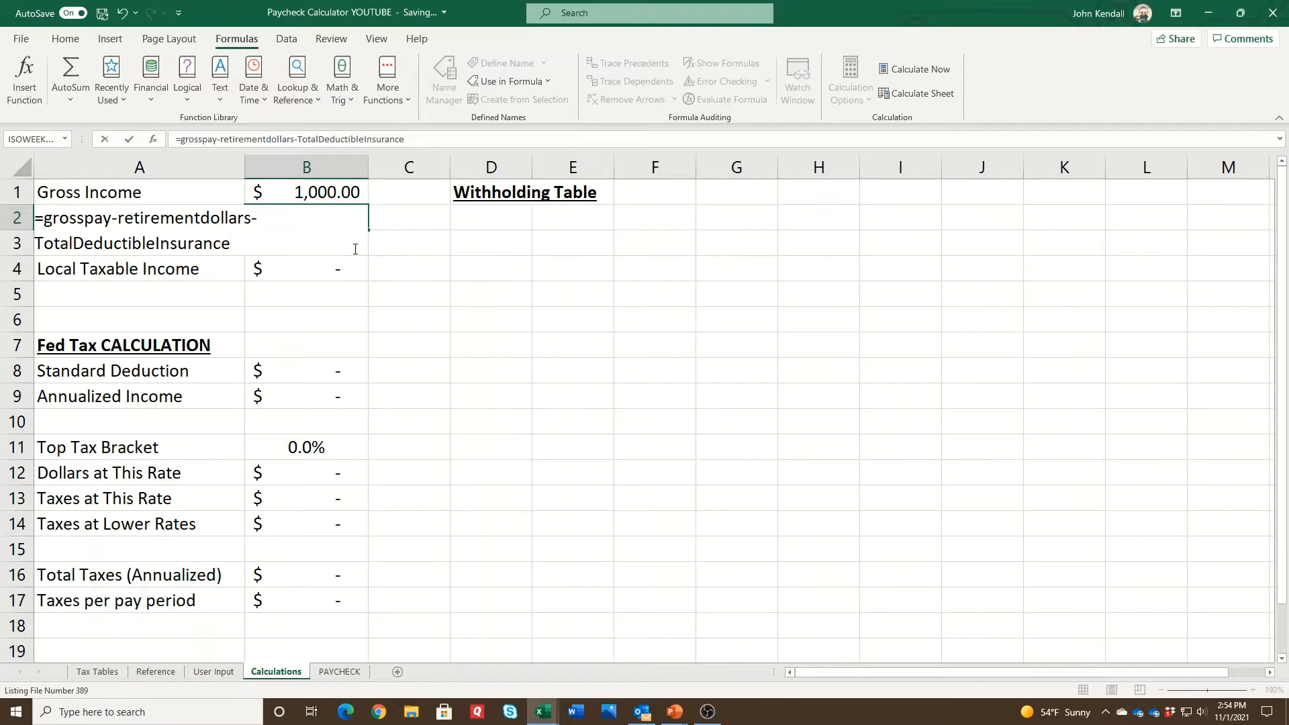
pyautogui.press('Return')
pyautogui.click(347, 214)
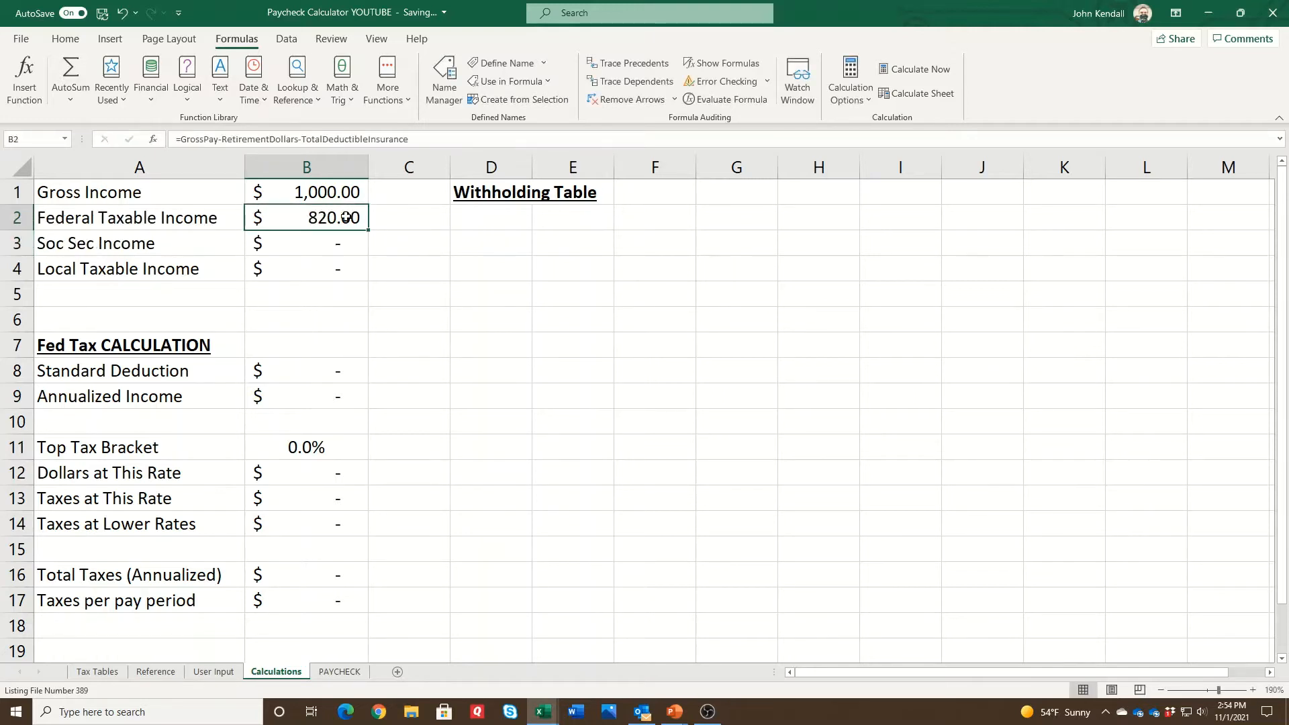
# Name the Federal Taxable Income cell B2 FedTaxableIncome.
pyautogui.click(337, 235)
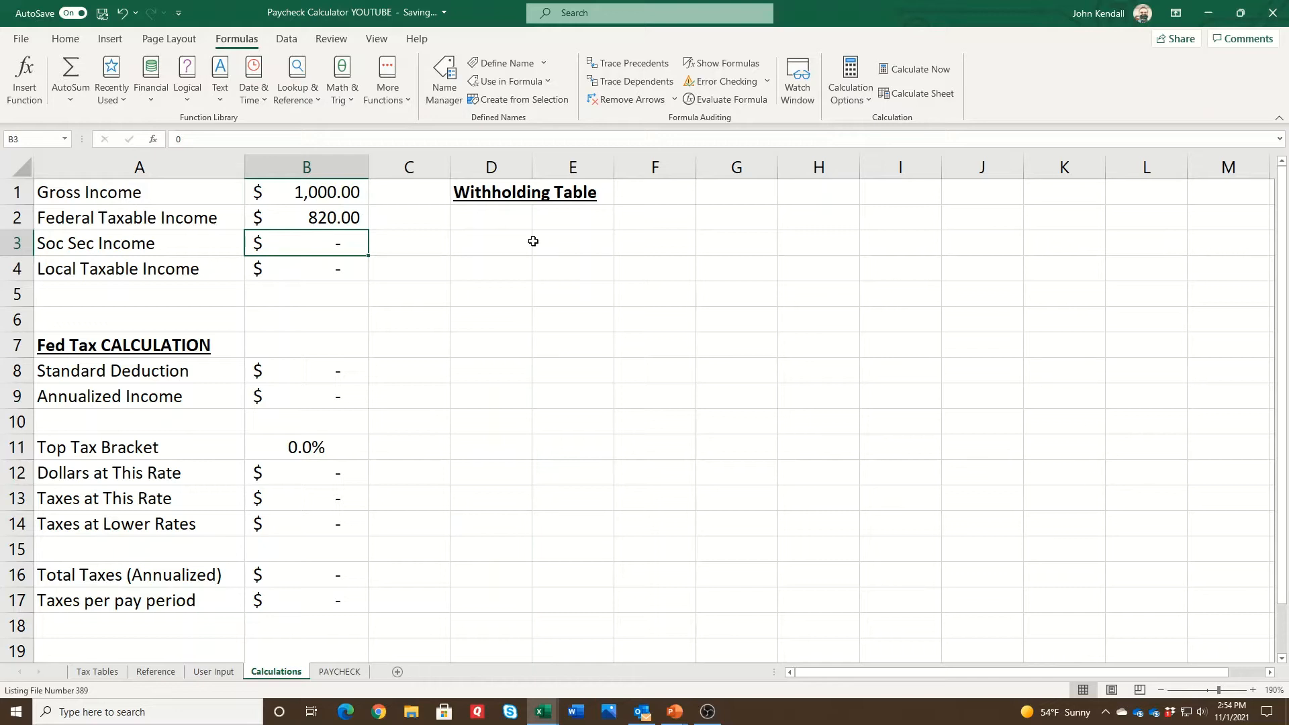
pyautogui.click(349, 223)
pyautogui.click(22, 136)
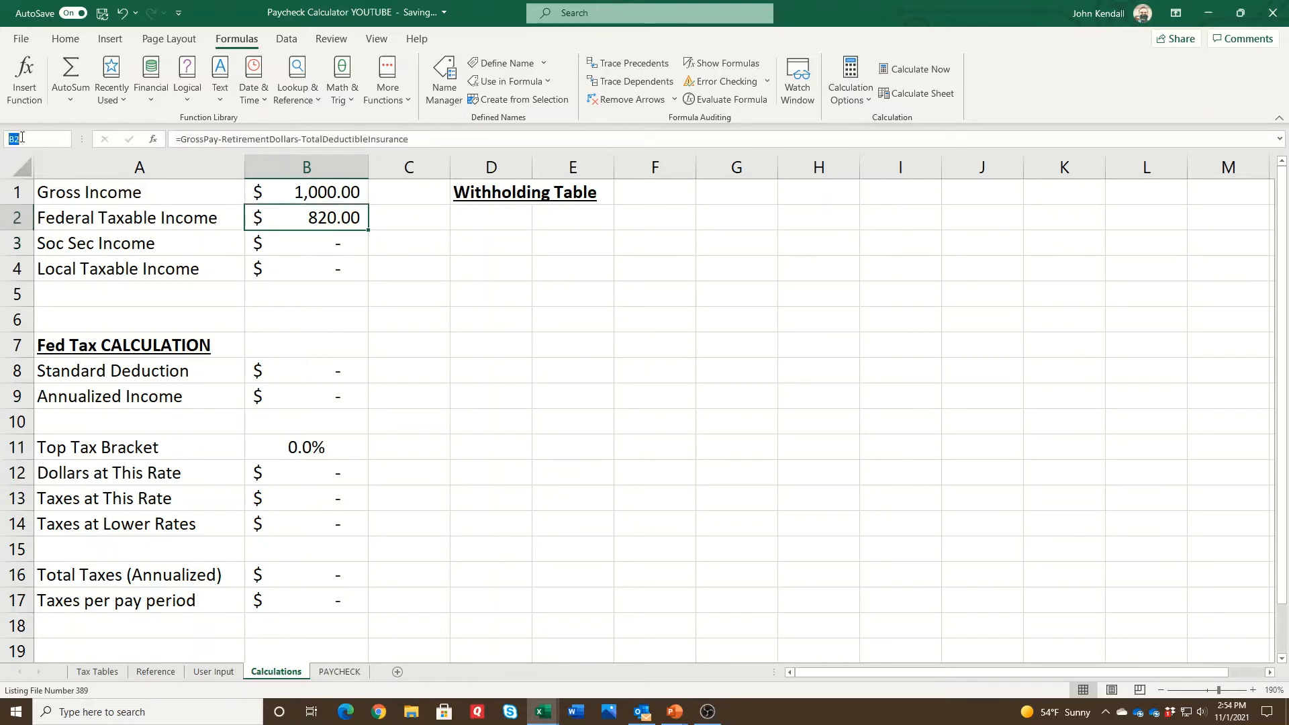
pyautogui.write('FedT')
pyautogui.write('axableIncome')
pyautogui.press('Return')
# Set Soc Sec Income in B3 to the formula =FedTaxableIncome+RetirementDollars.
pyautogui.press('Return')
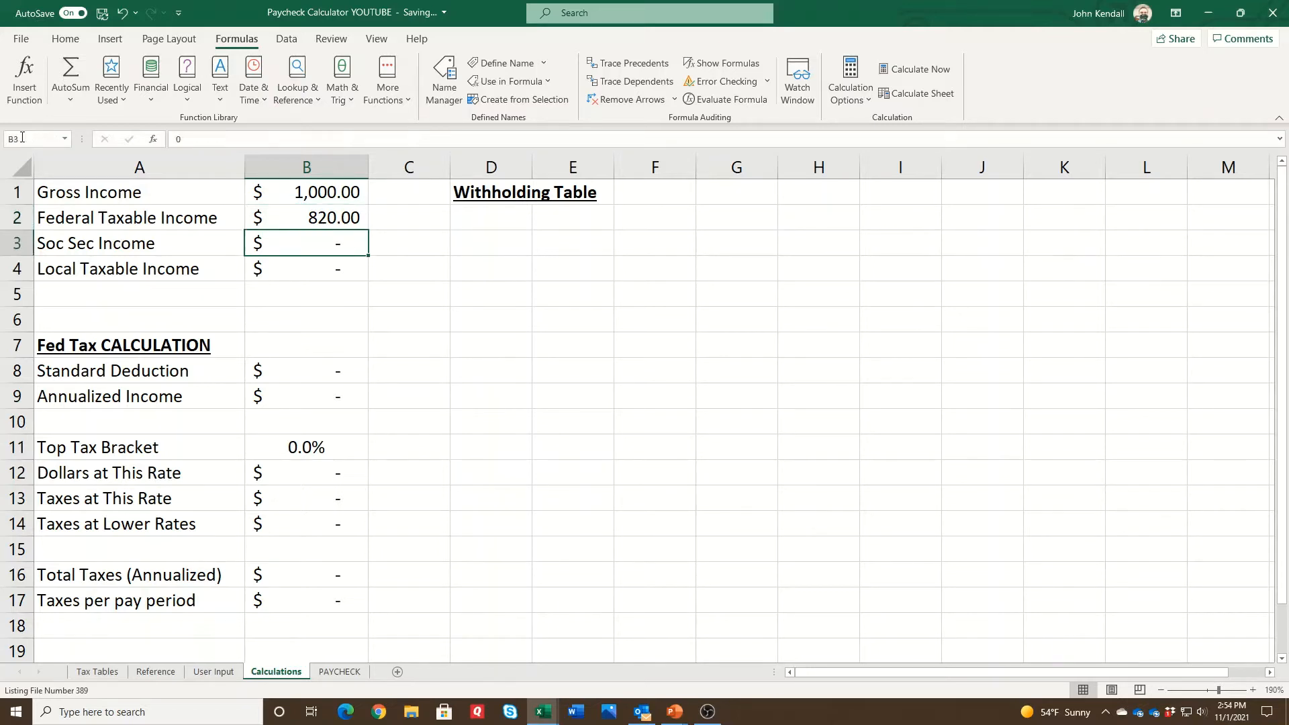
pyautogui.write('=fed')
pyautogui.press('Tab')
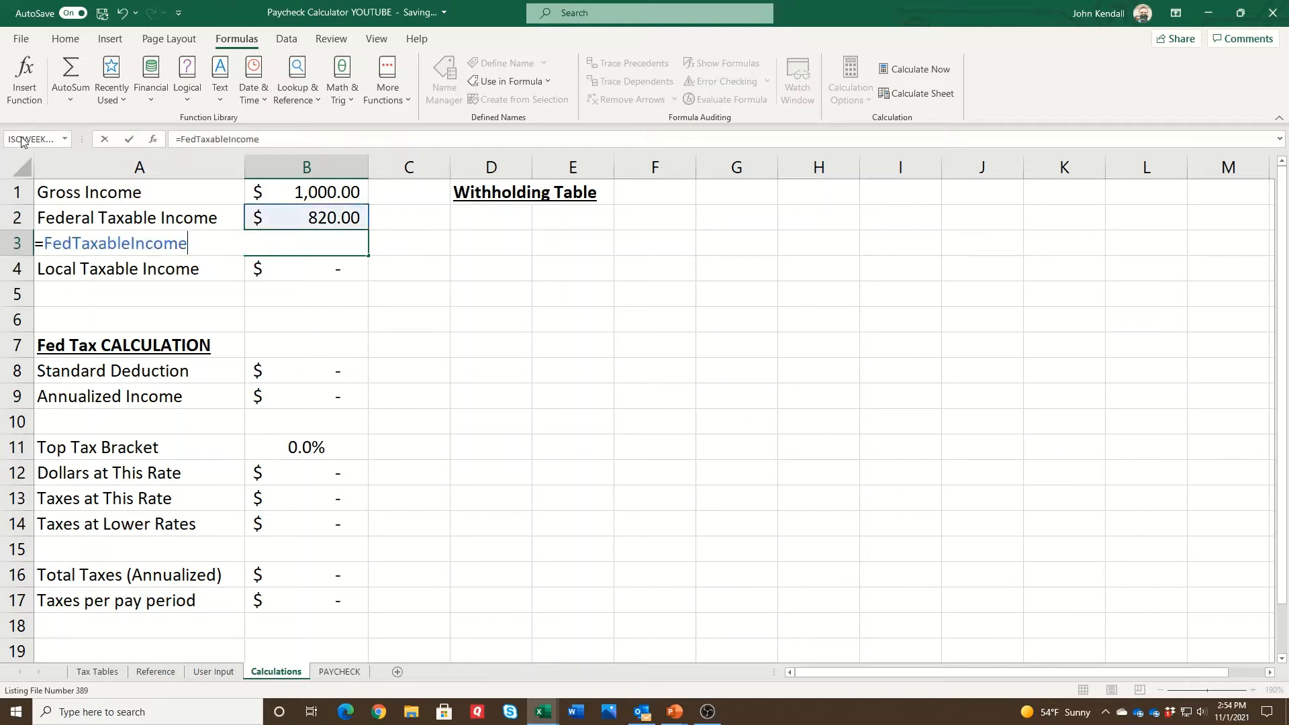
pyautogui.write('+retirement')
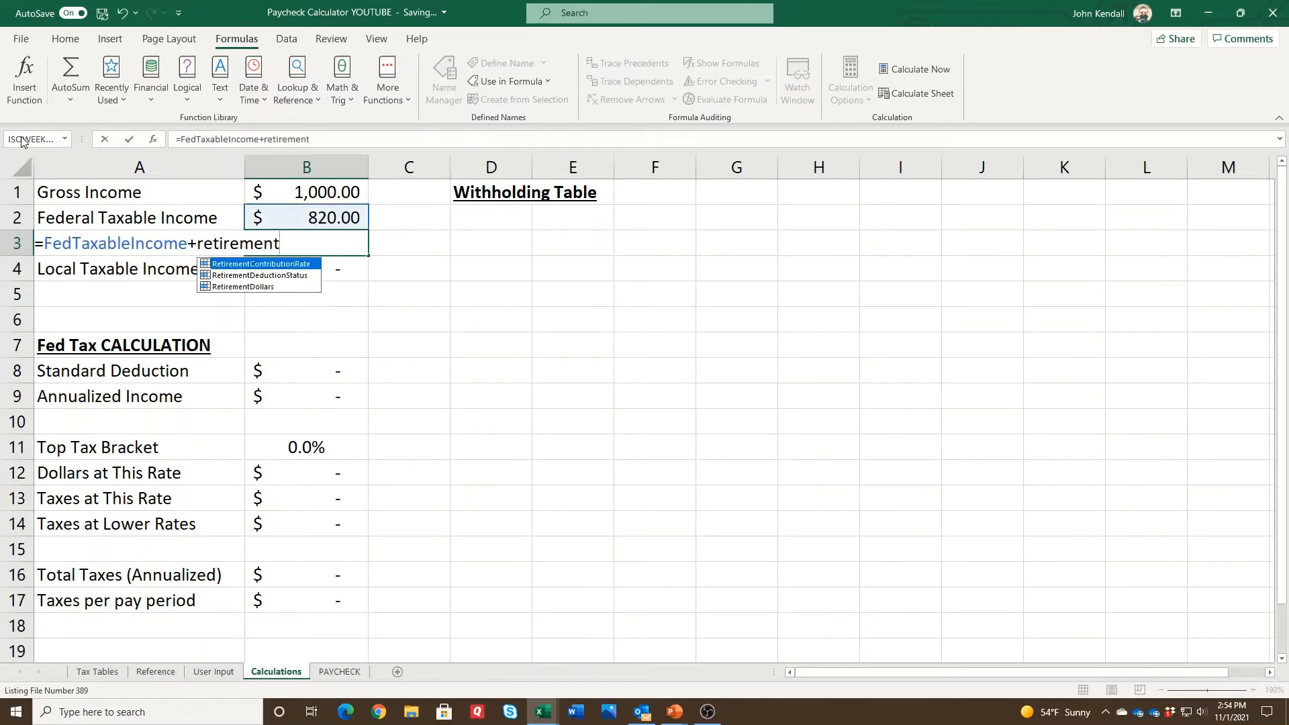
pyautogui.press('Down')
pyautogui.press('Down')
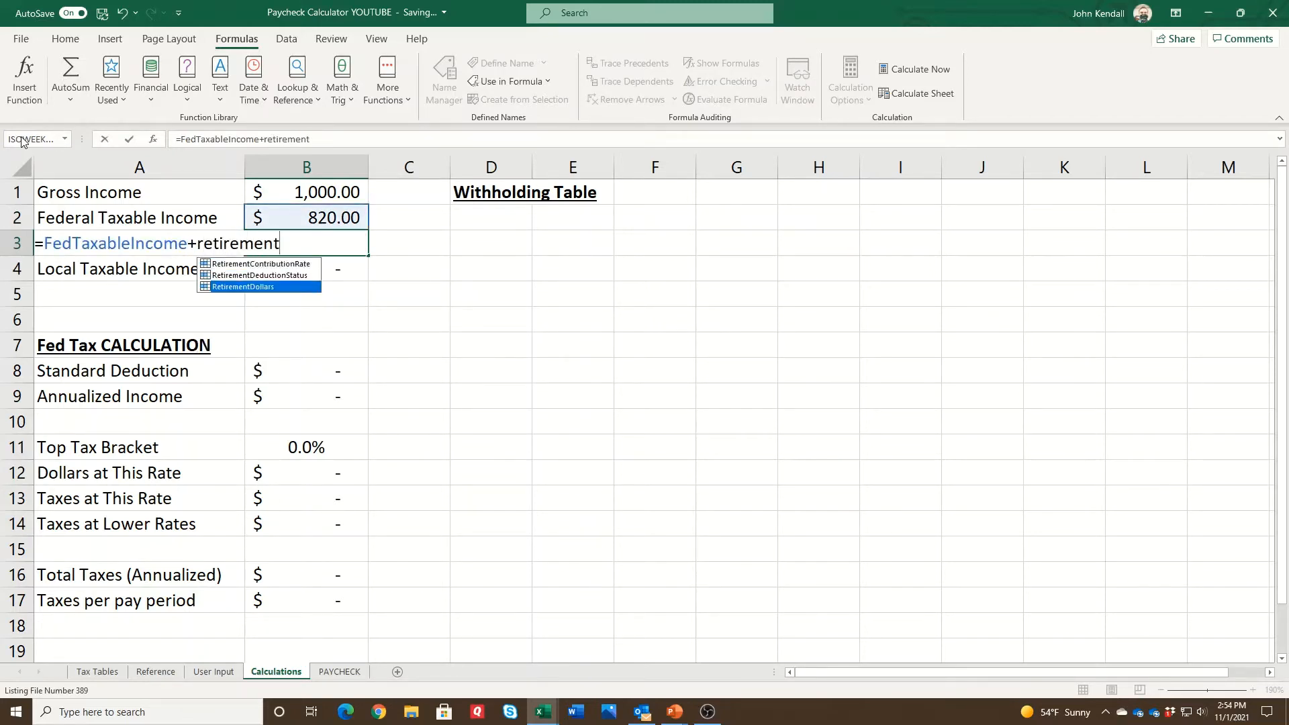
pyautogui.press('Tab')
pyautogui.press('Return')
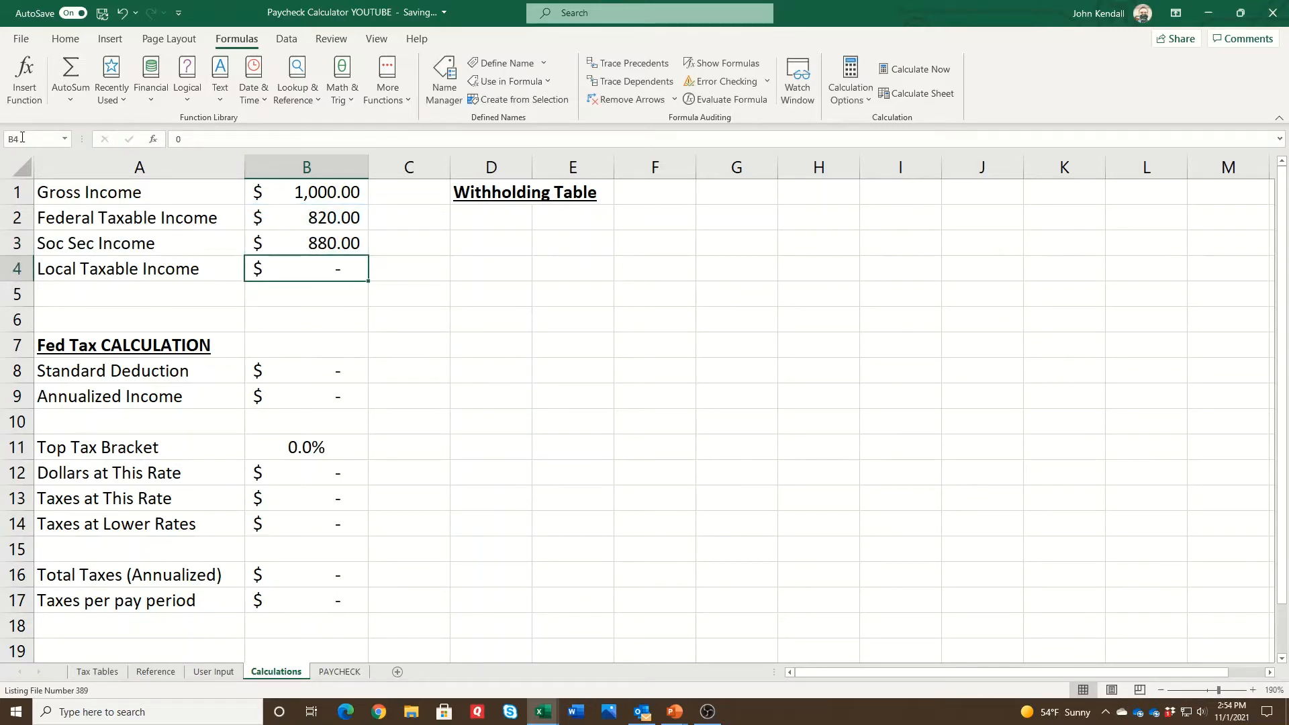
# Set Local Taxable Income in B4 to the formula =GrossPay.
pyautogui.write('Gross')
pyautogui.press('BackSpace')
pyautogui.press('BackSpace')
pyautogui.press('BackSpace')
pyautogui.press('BackSpace')
pyautogui.press('BackSpace')
pyautogui.write('=Gross')
pyautogui.press('Return')
pyautogui.press('Up')
pyautogui.press('F2')
pyautogui.press('BackSpace')
pyautogui.press('BackSpace')
pyautogui.press('BackSpace')
pyautogui.press('BackSpace')
pyautogui.write('ross')
pyautogui.press('Tab')
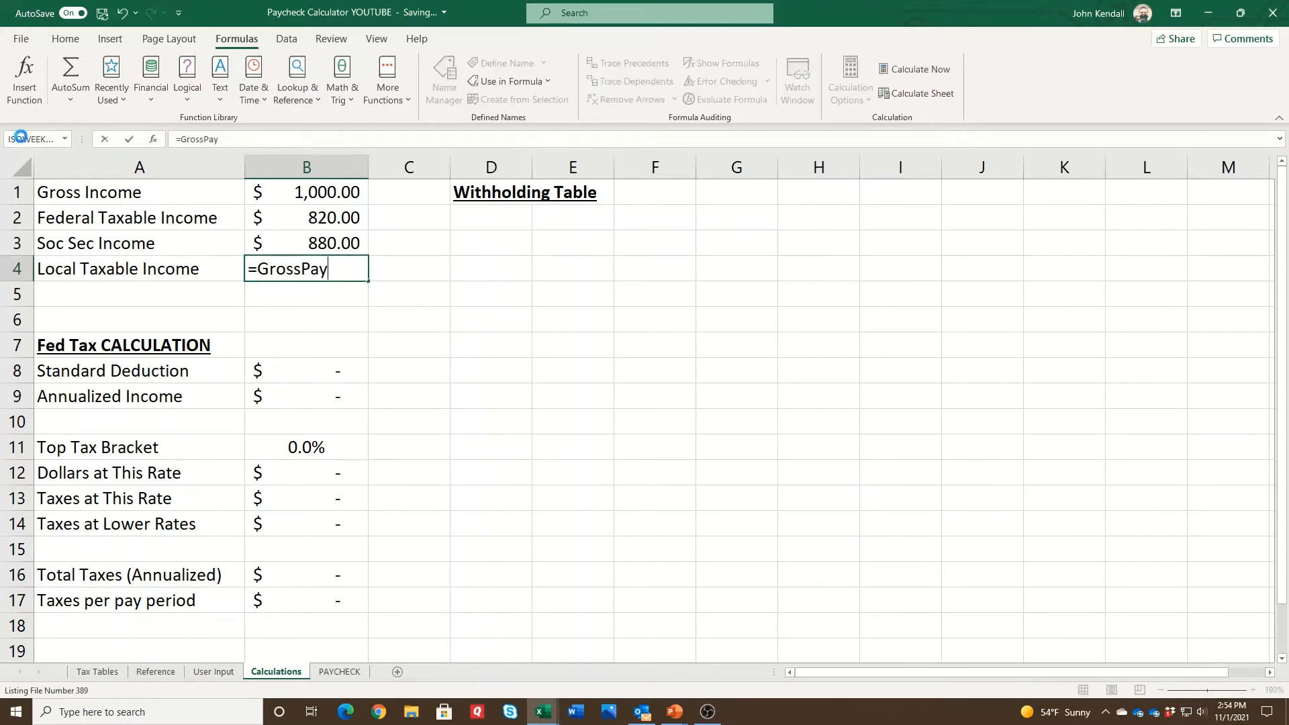
pyautogui.press('Return')
# Name the Local Taxable Income cell B4 LocalTaxableIncome.
pyautogui.press('Up')
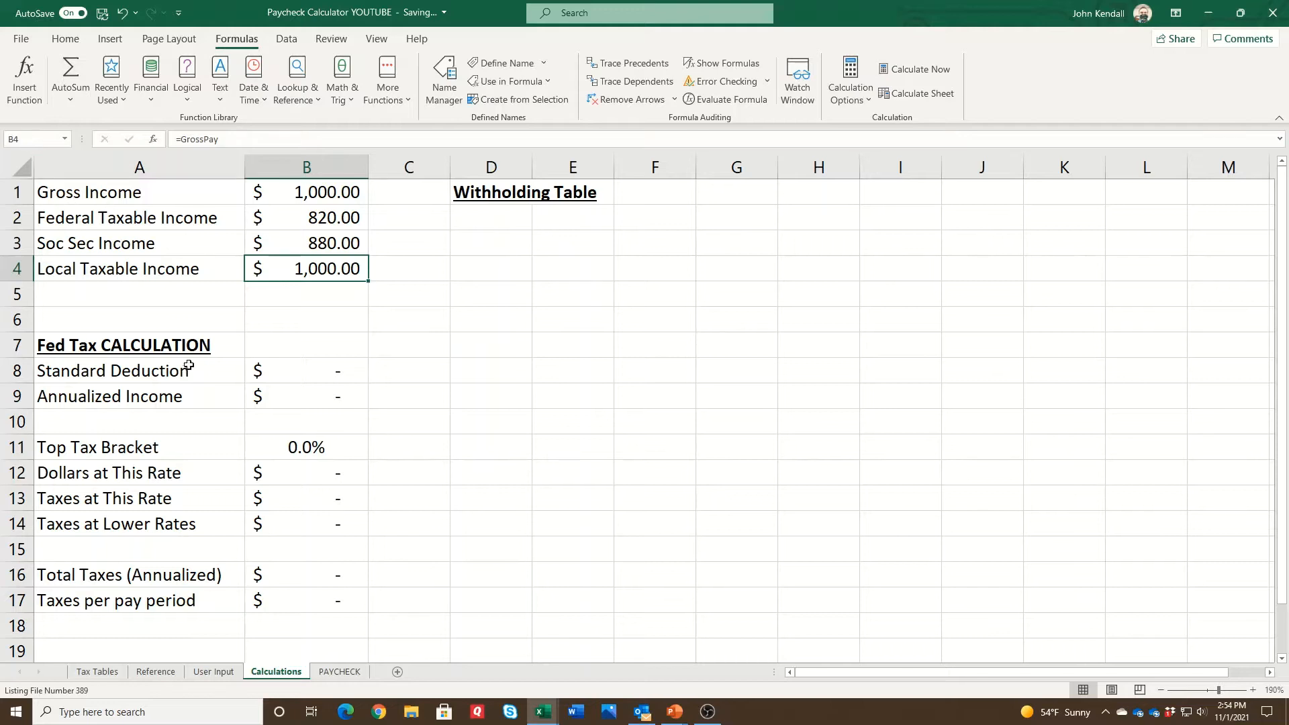
pyautogui.click(39, 143)
pyautogui.write('LocalTaxableIncome')
pyautogui.press('Return')
pyautogui.press('Up')
pyautogui.press('Up')
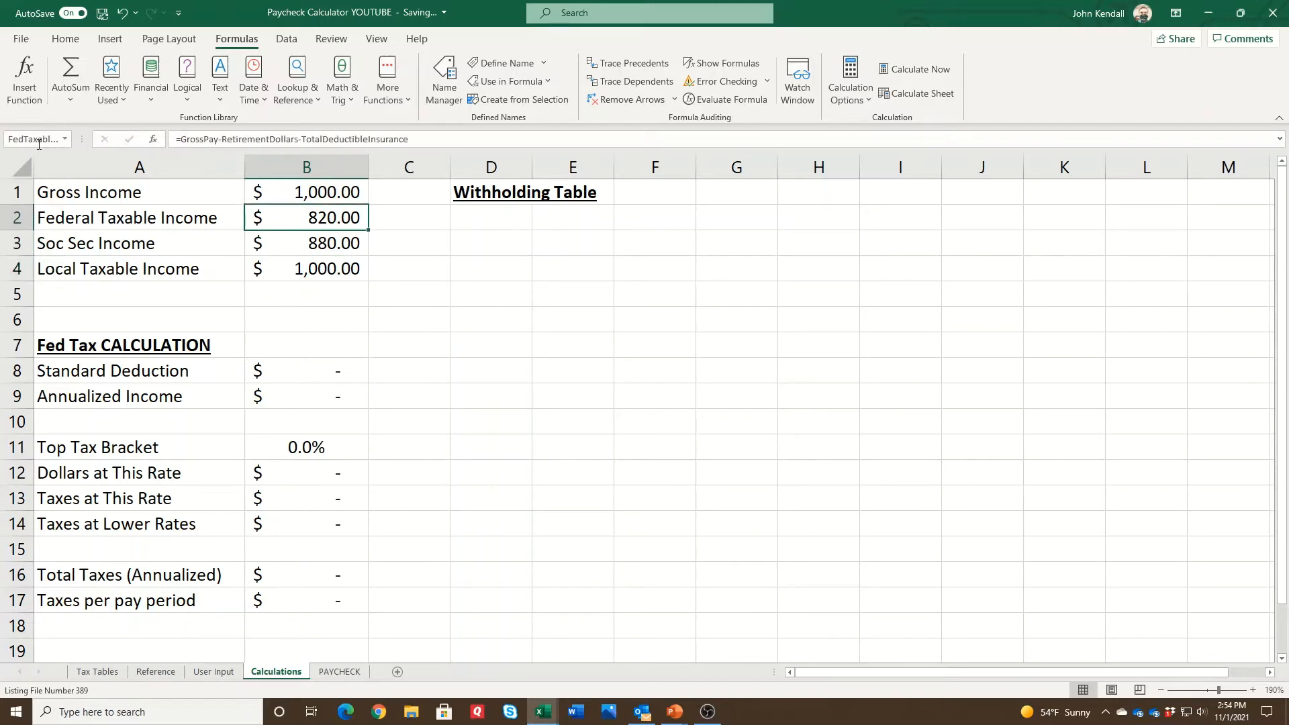
# Name the Soc Sec Income cell B3 SocSecTaxableIncome.
pyautogui.click(336, 249)
pyautogui.click(27, 139)
pyautogui.write('SocSecIn')
pyautogui.press('BackSpace')
pyautogui.press('BackSpace')
pyautogui.write('TaxableIncome')
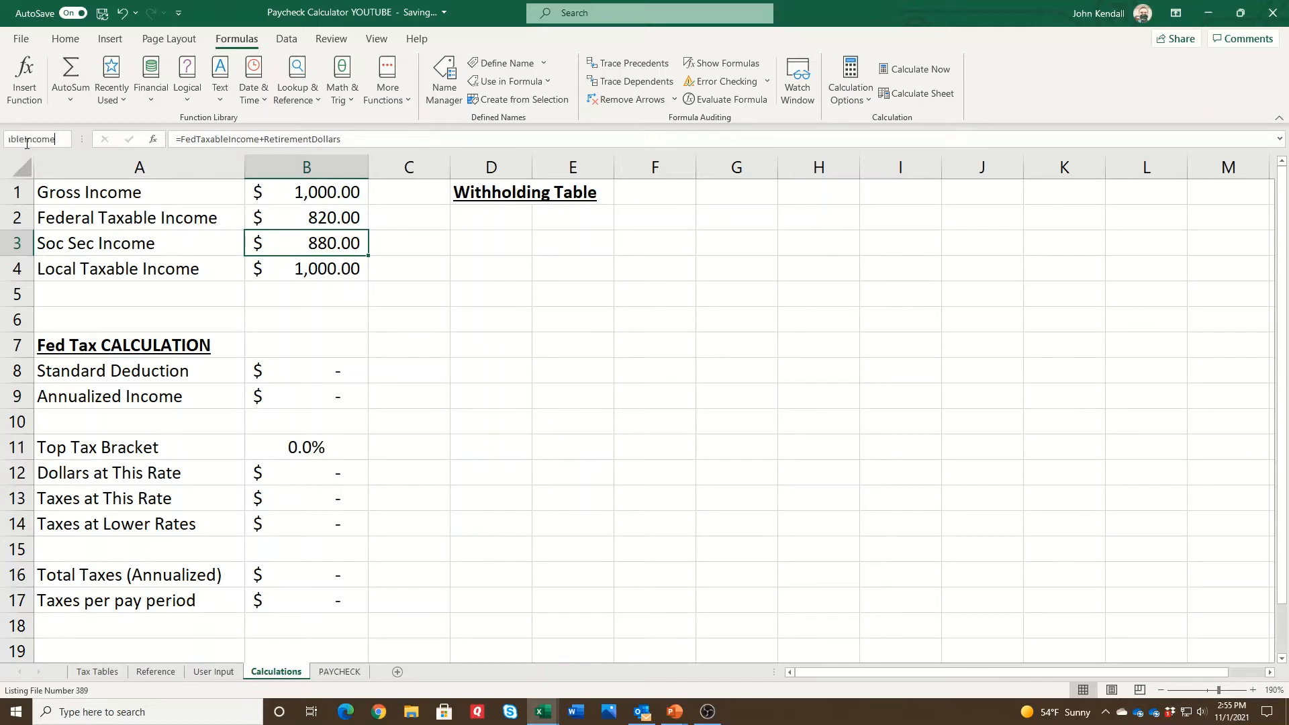
pyautogui.press('Return')
pyautogui.click(284, 215)
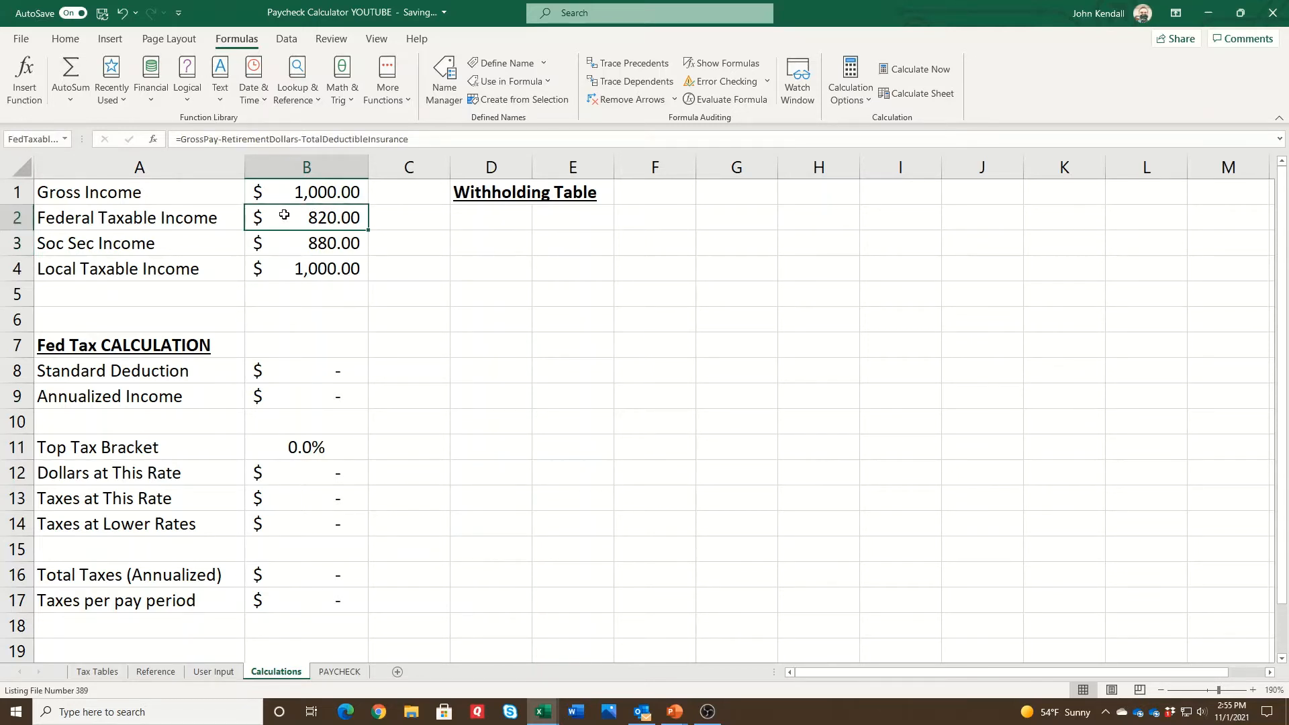
# Examine the standard deductions by filing status on the Tax Tables sheet and the 2021 married amount's position relative to A28.
pyautogui.click(313, 388)
pyautogui.click(328, 367)
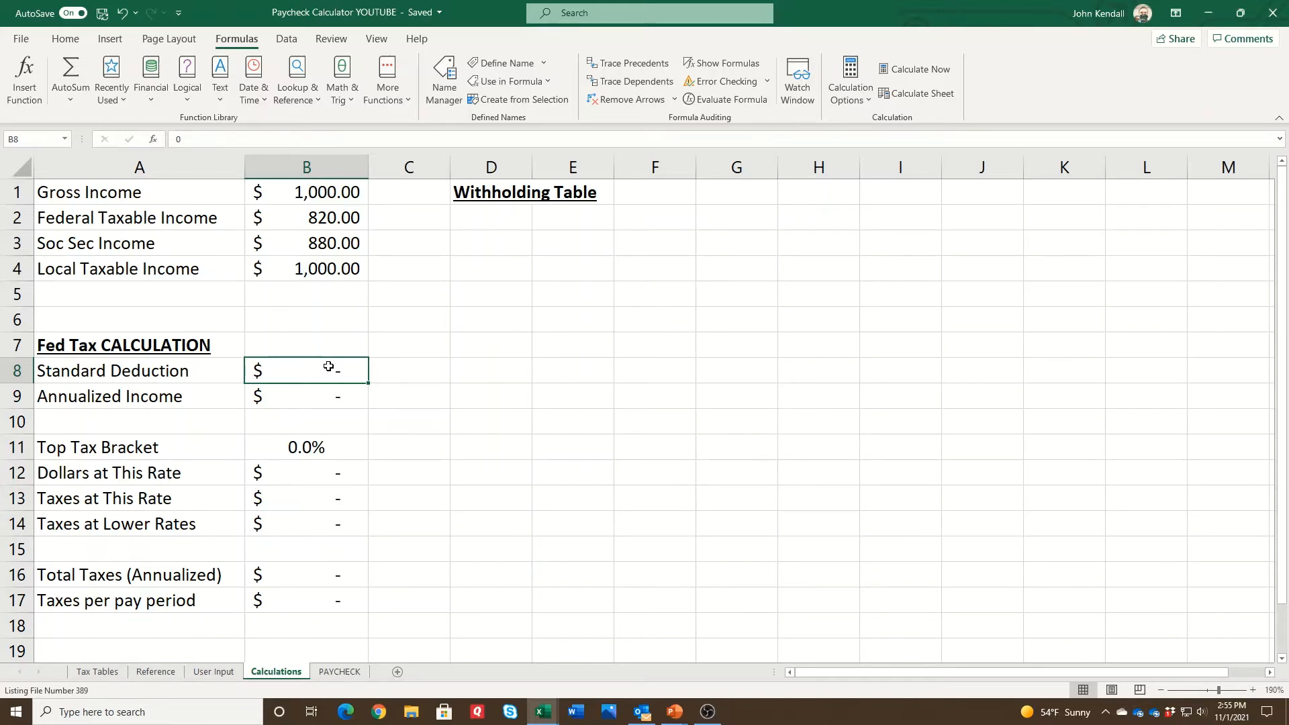
pyautogui.click(90, 673)
pyautogui.scroll(-2, 65, 512)
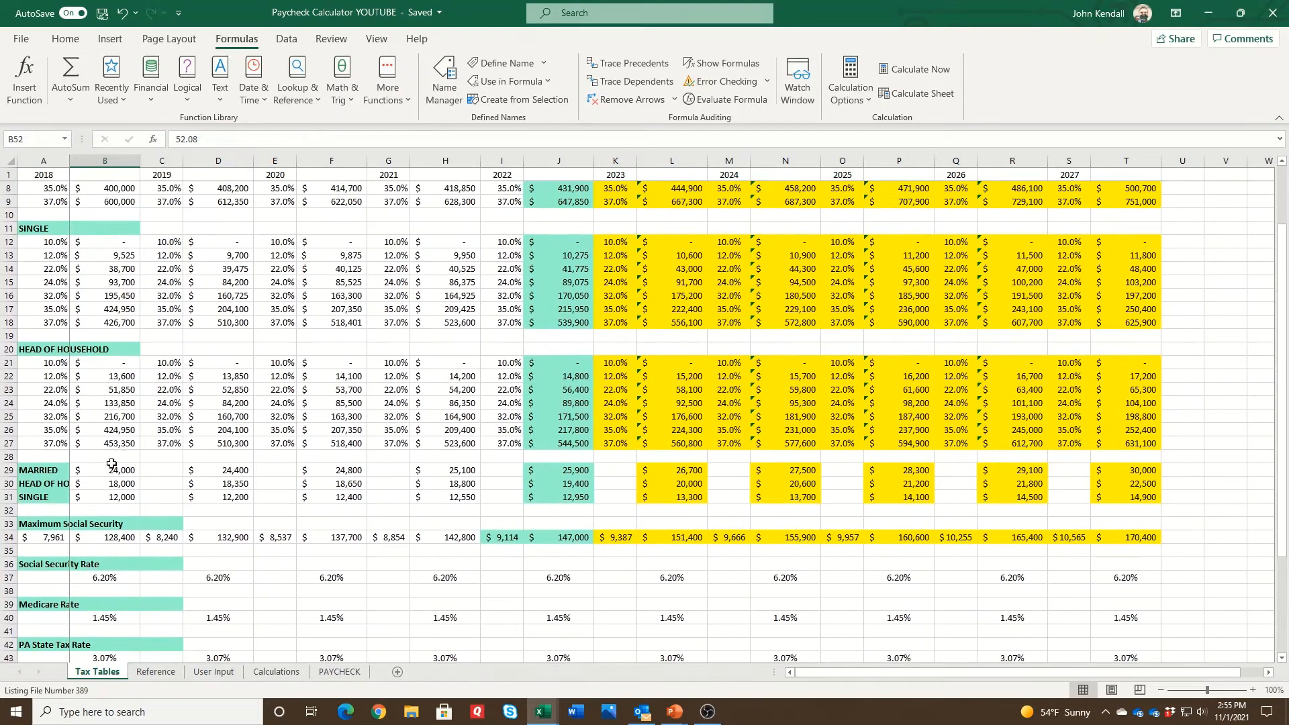
pyautogui.moveTo(8, 470); pyautogui.dragTo(8, 499)
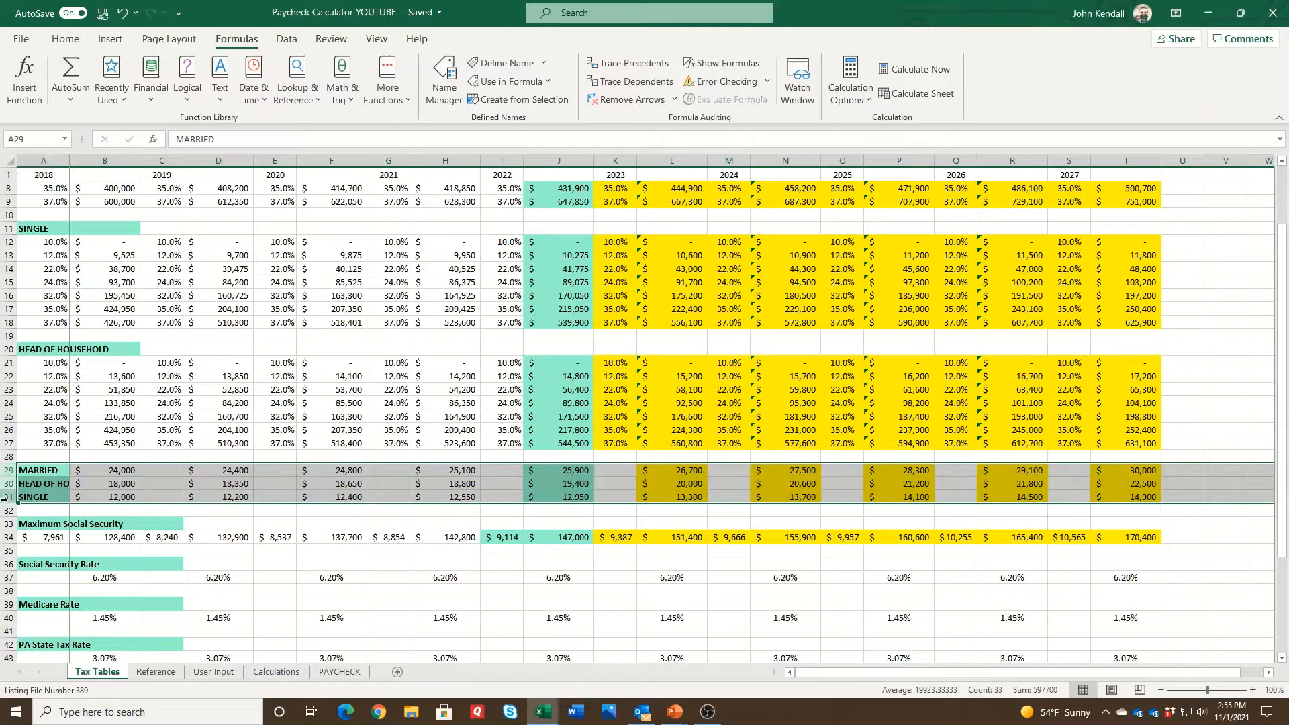
pyautogui.click(46, 471)
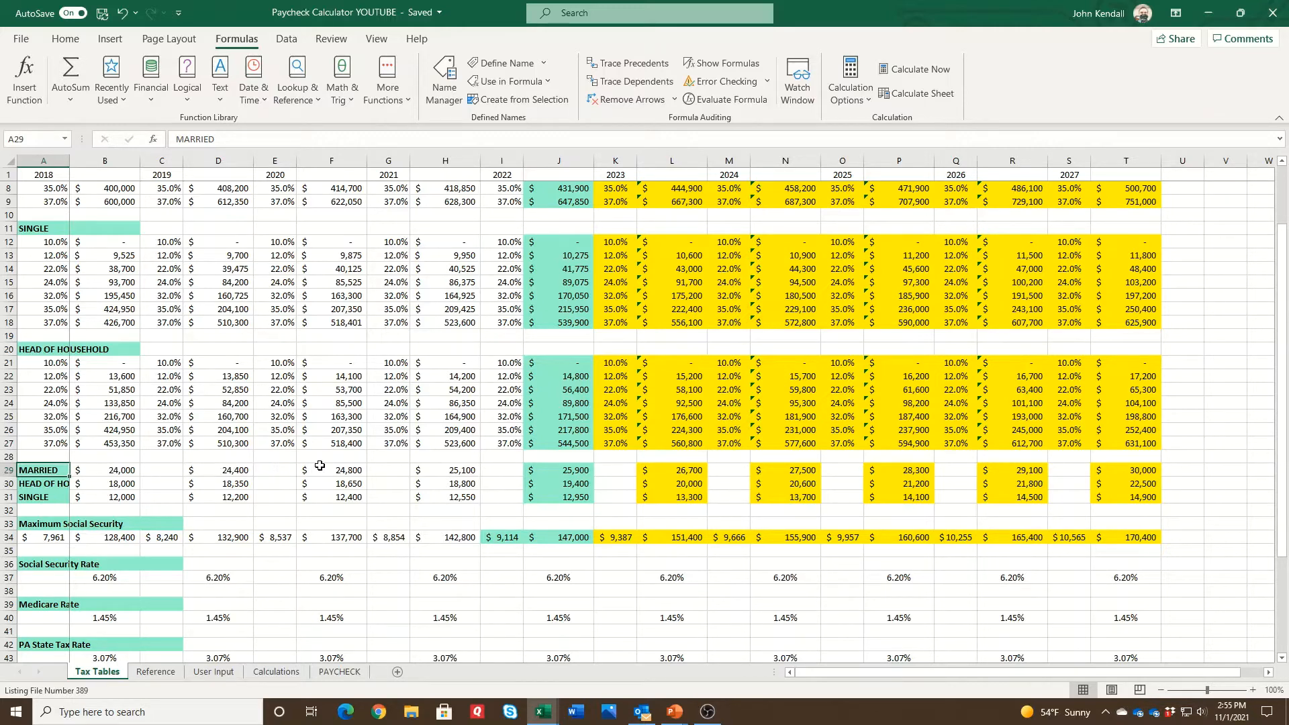
pyautogui.click(450, 469)
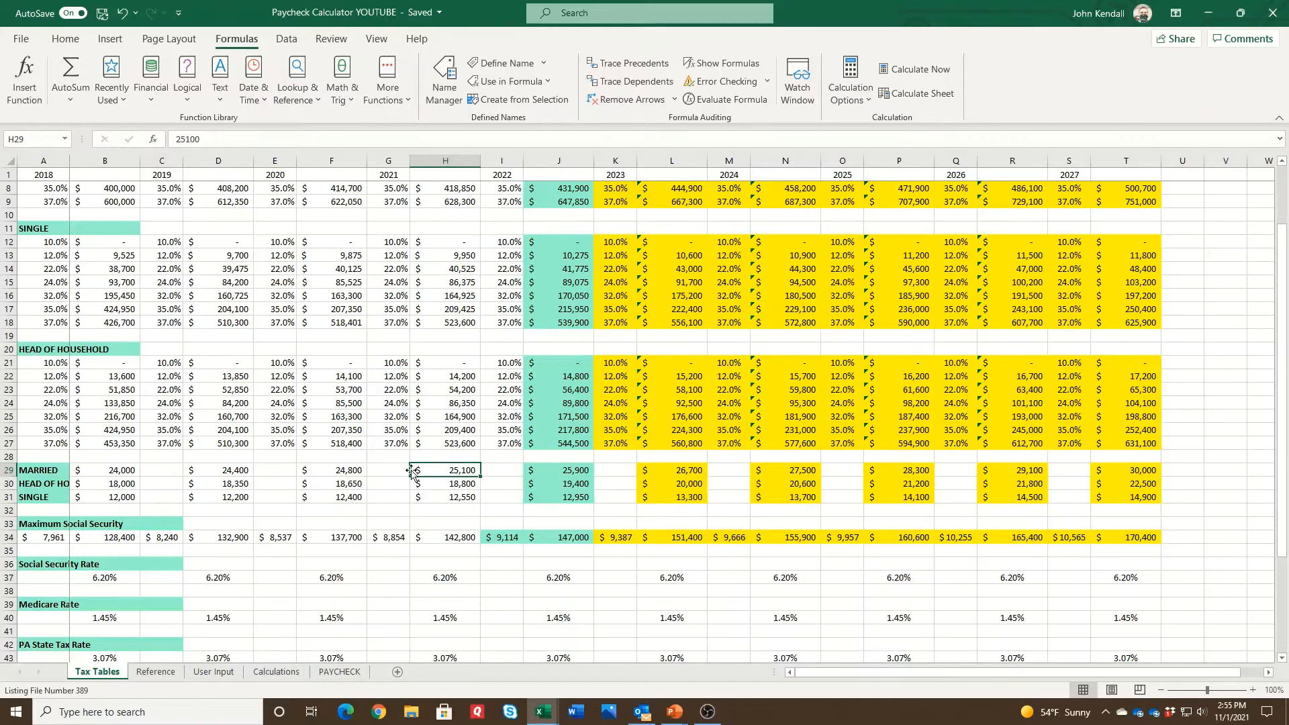
pyautogui.click(32, 452)
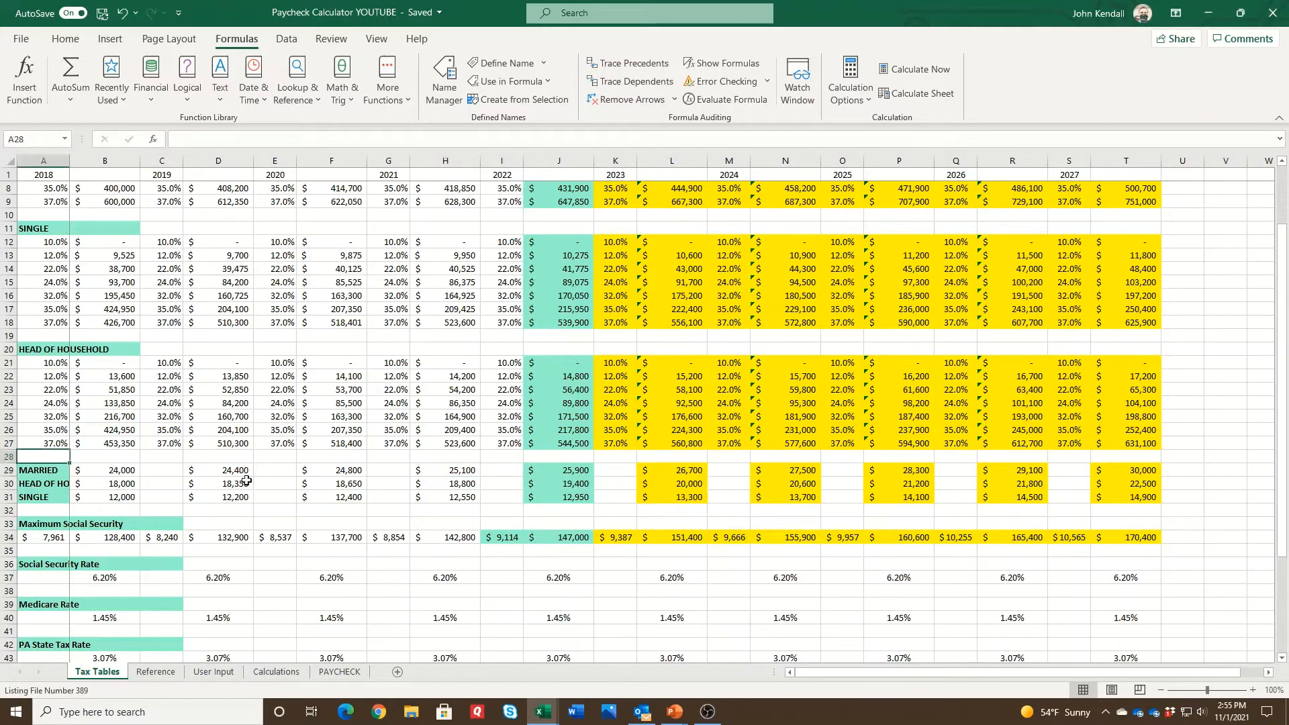
pyautogui.click(461, 454)
pyautogui.click(460, 473)
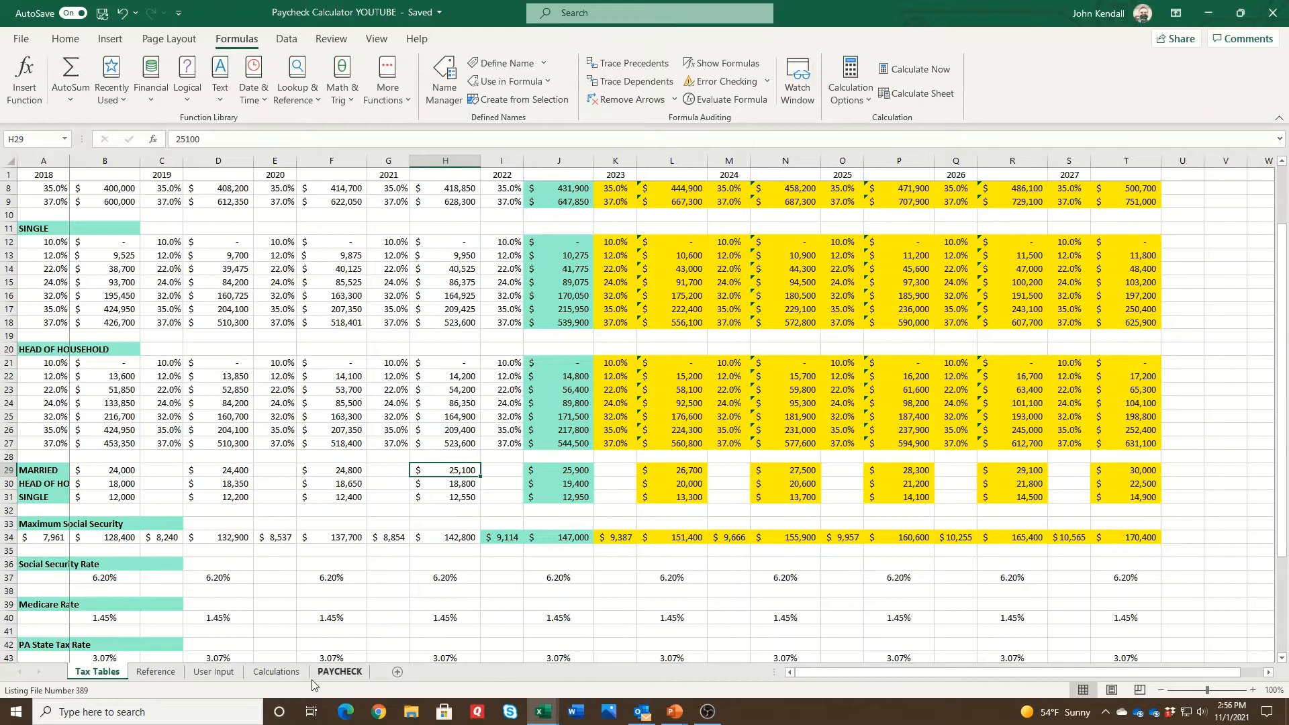
# Start an OFFSET formula for Standard Deduction in Calculations B8, with the absolute reference 'Tax Tables'!$A$28.
pyautogui.click(277, 671)
pyautogui.write('=')
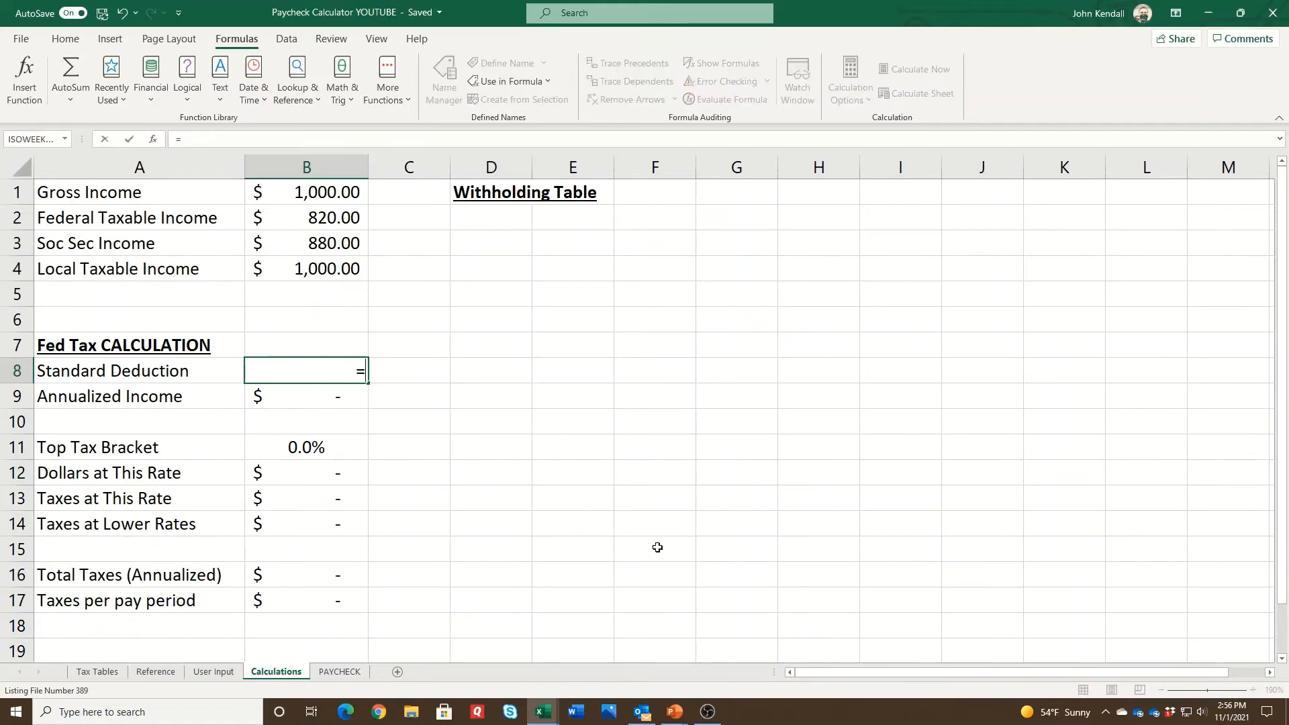
pyautogui.write('offset()')
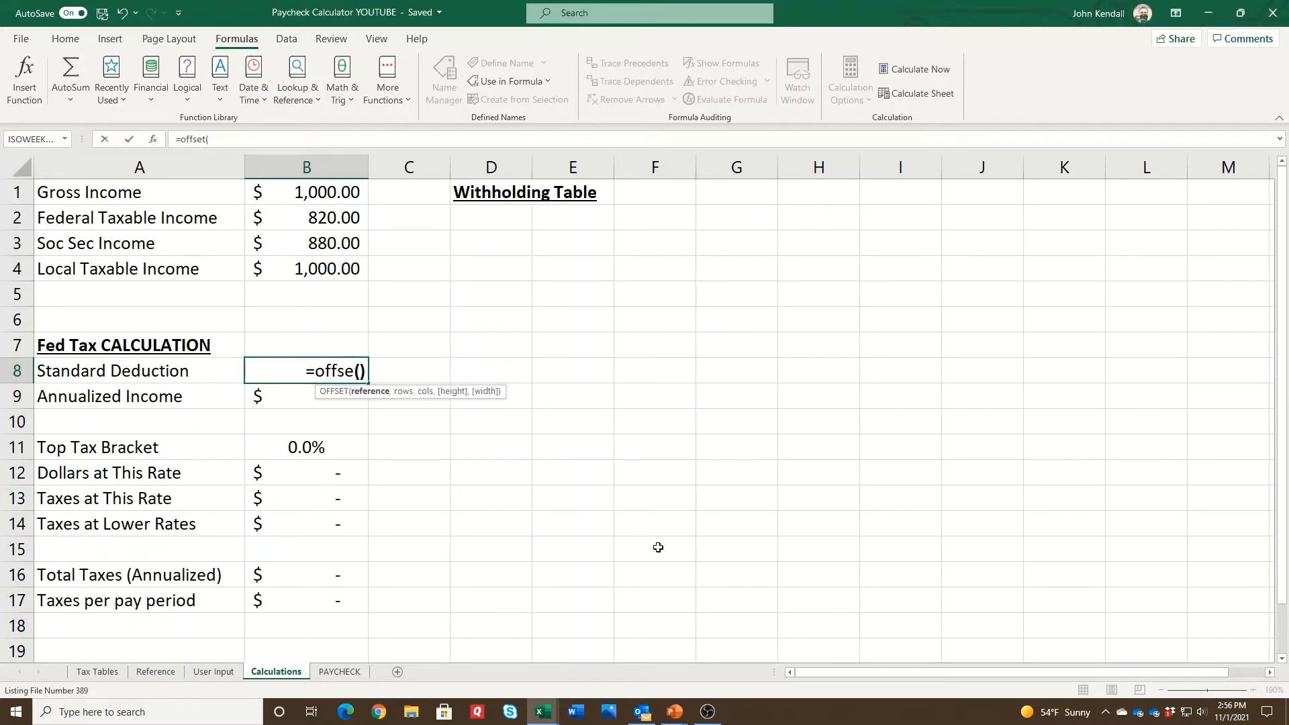
pyautogui.click(153, 140)
pyautogui.moveTo(365, 366); pyautogui.dragTo(626, 341)
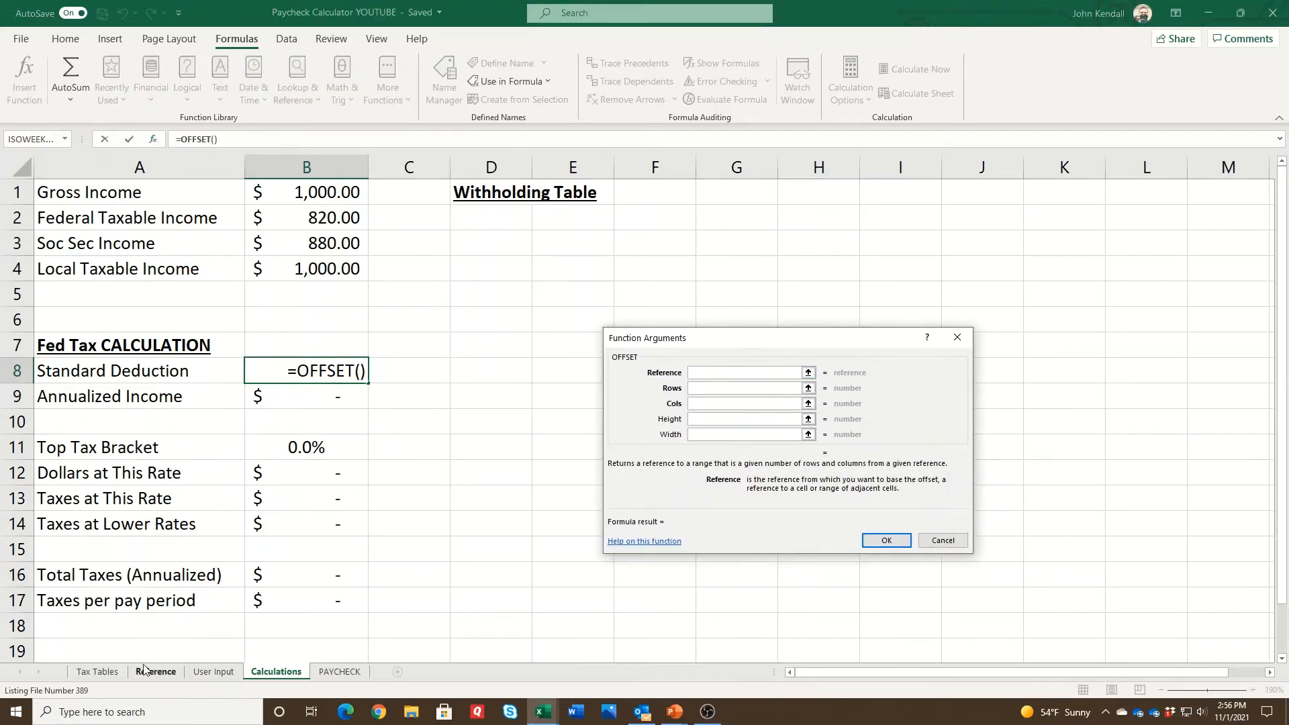
pyautogui.click(110, 673)
pyautogui.click(45, 456)
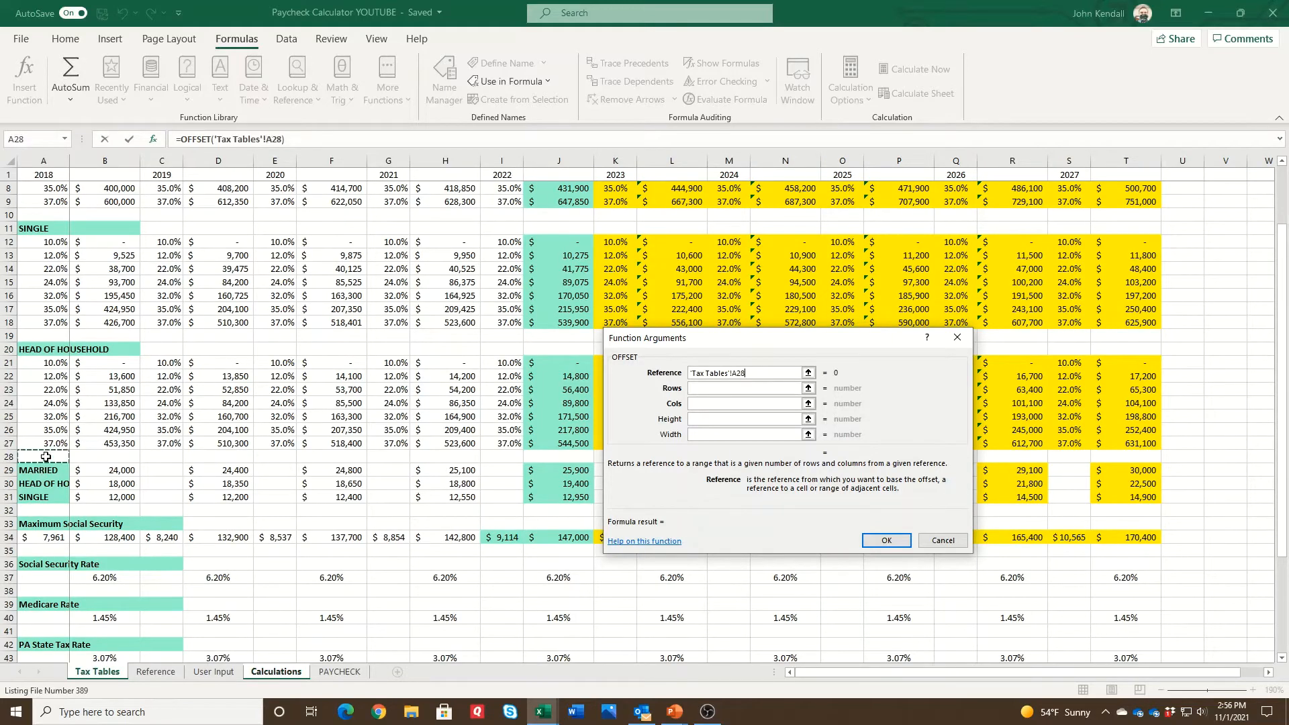
pyautogui.press('F4')
# Complete the OFFSET formula in B8 with rows 1, columns 7, height 1 and width 1.
pyautogui.click(752, 387)
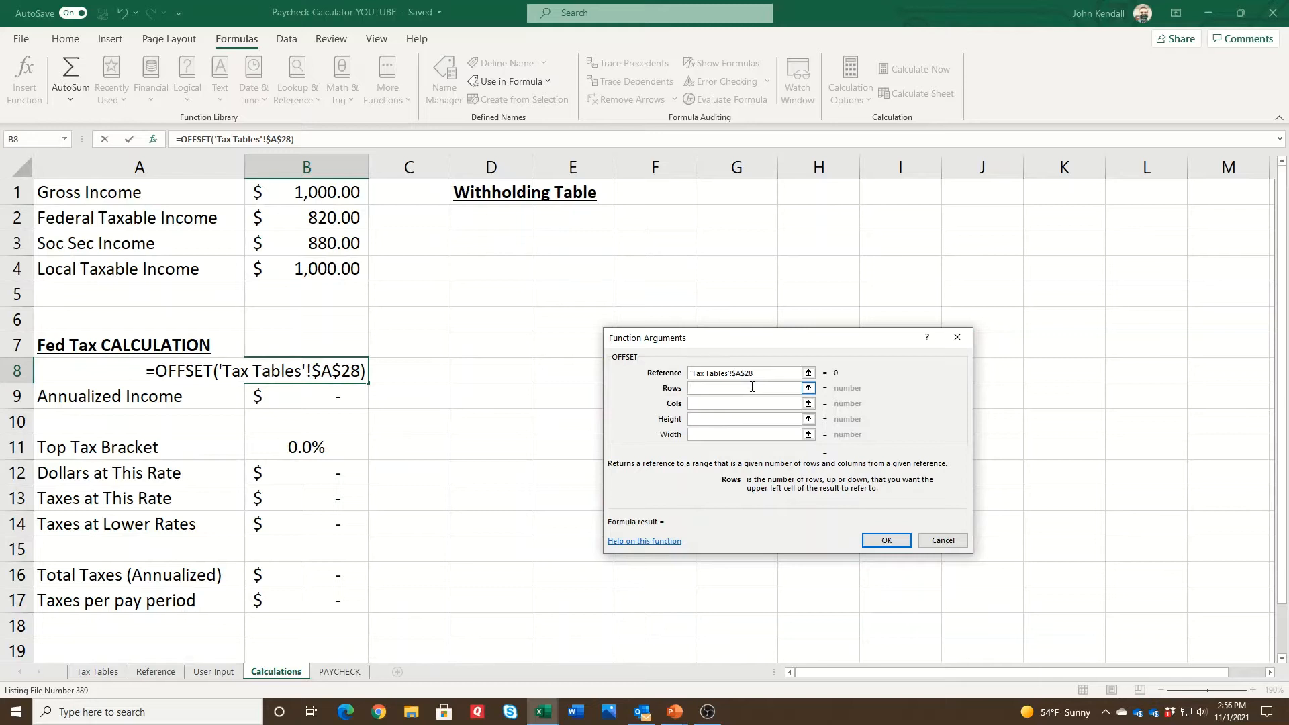
pyautogui.write('1')
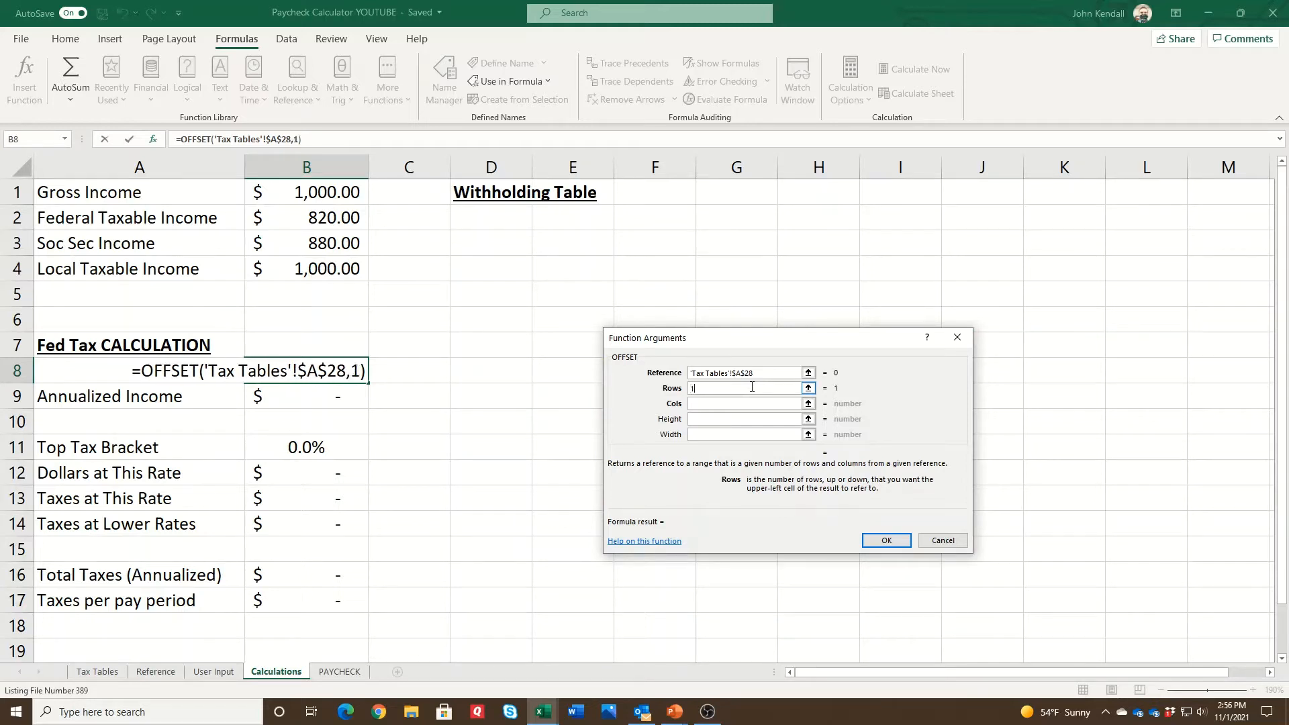
pyautogui.press('Tab')
pyautogui.write('7')
pyautogui.press('Tab')
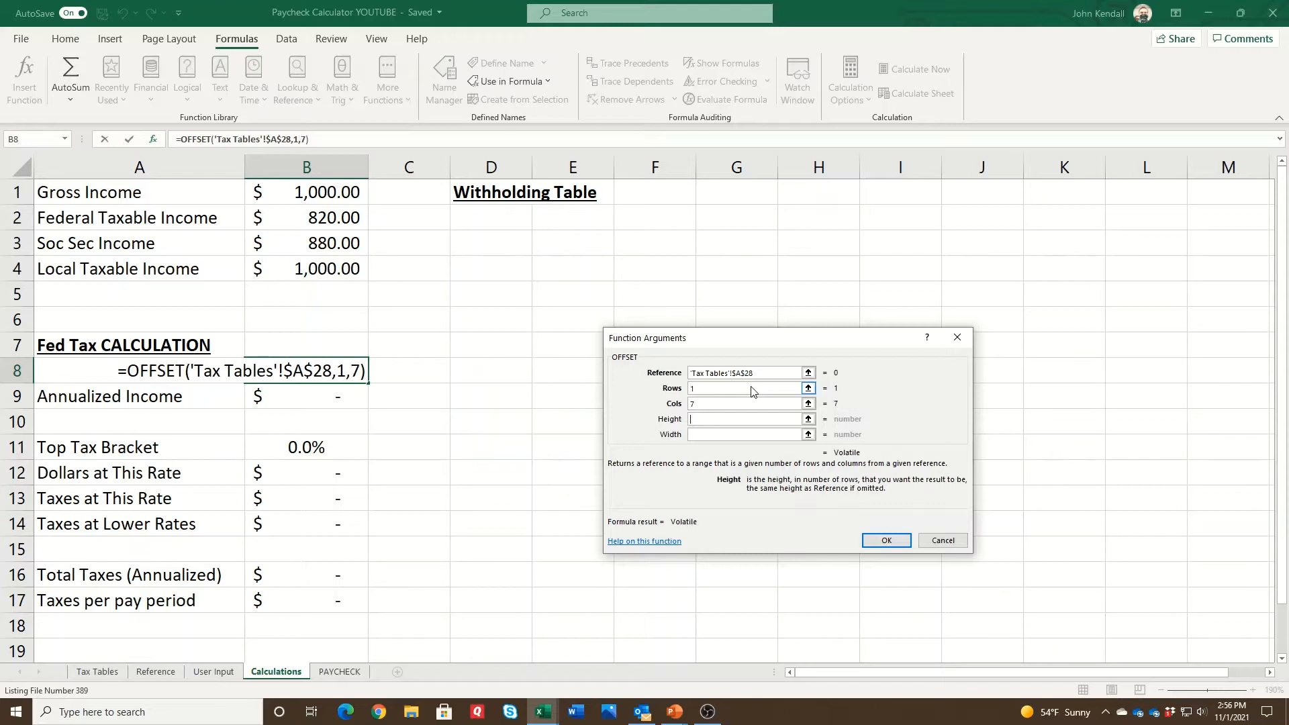
pyautogui.write('1')
pyautogui.press('Tab')
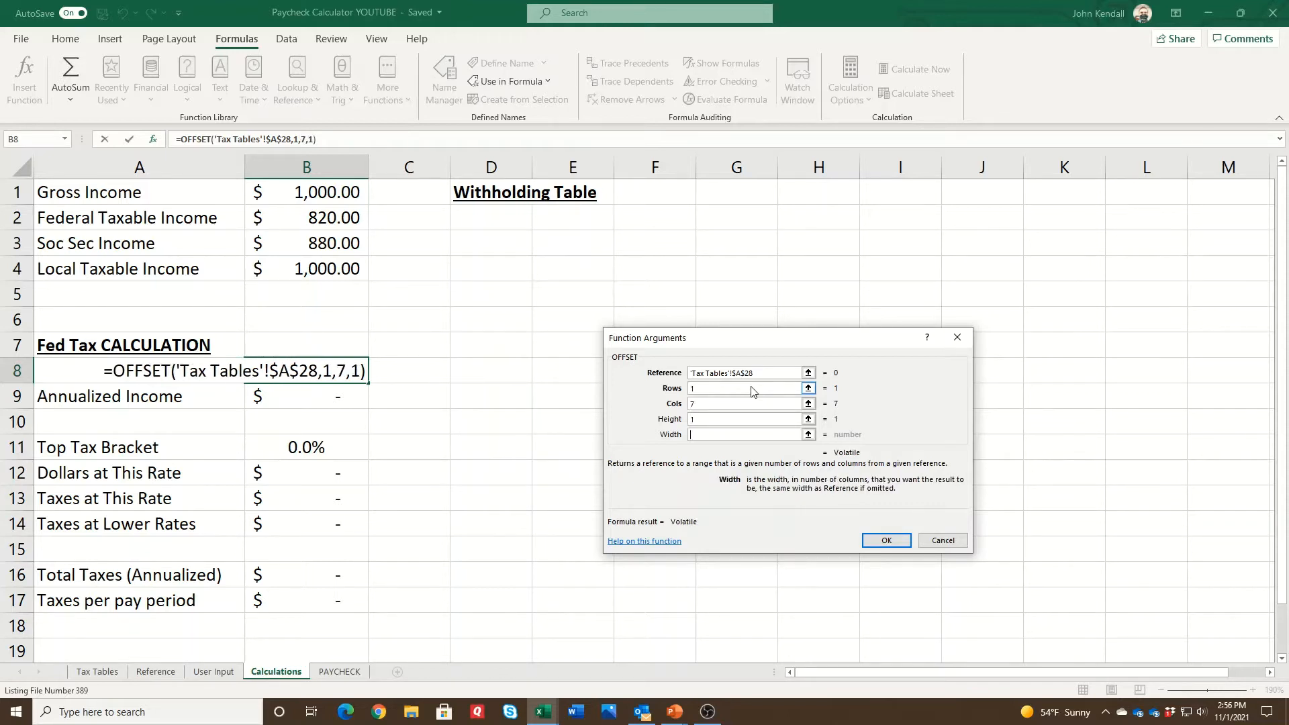
pyautogui.write('1')
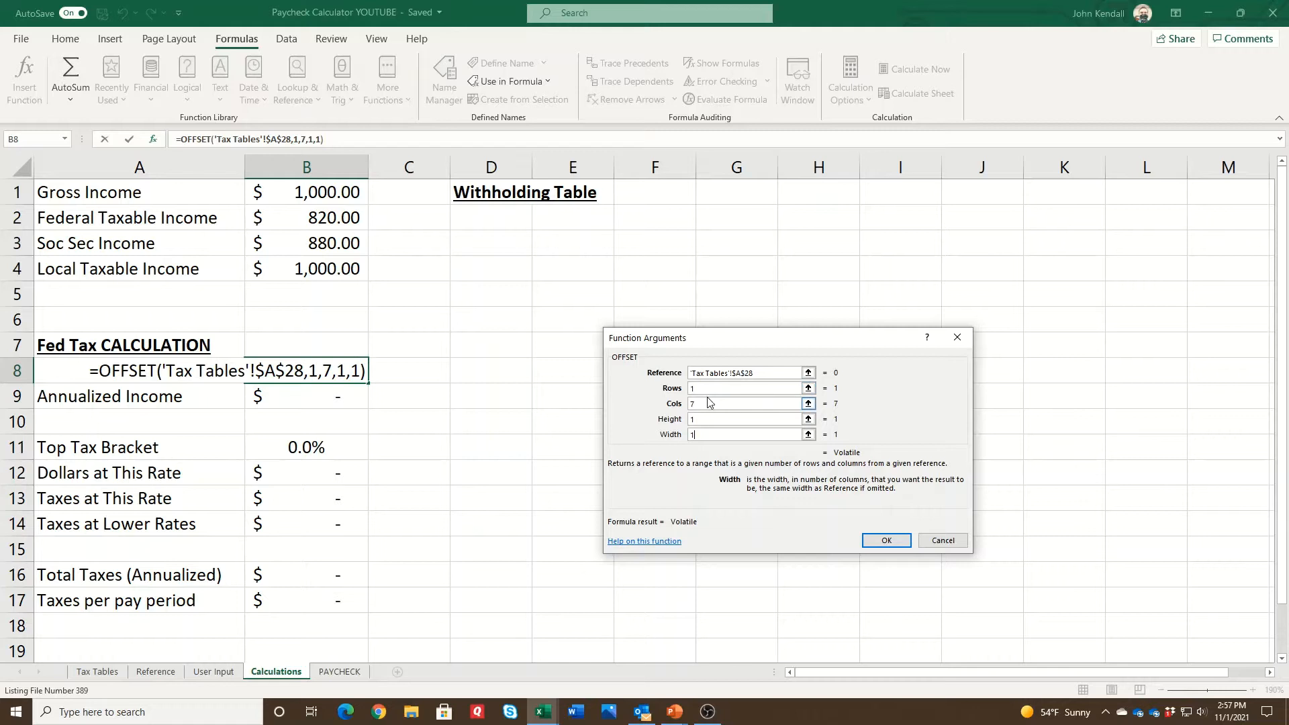
pyautogui.click(886, 541)
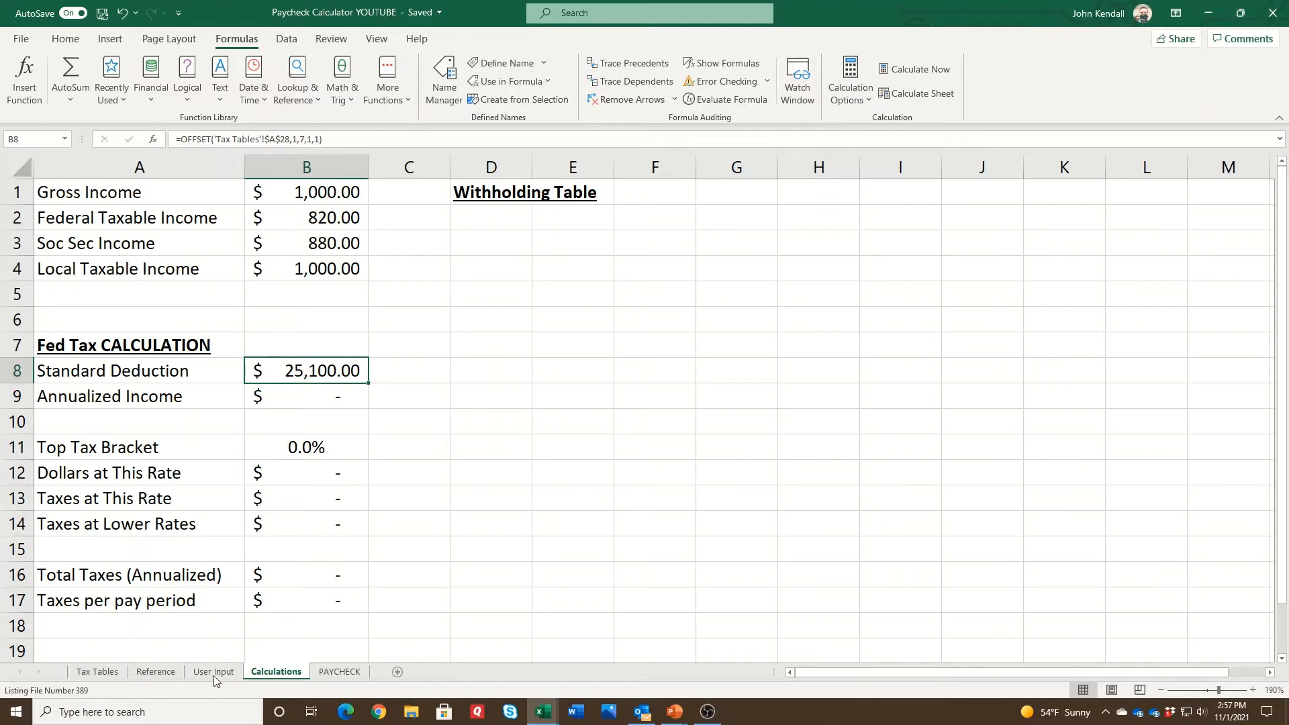
# Enter =FilingStatus in helper cell D8 on the Calculations sheet.
pyautogui.click(488, 371)
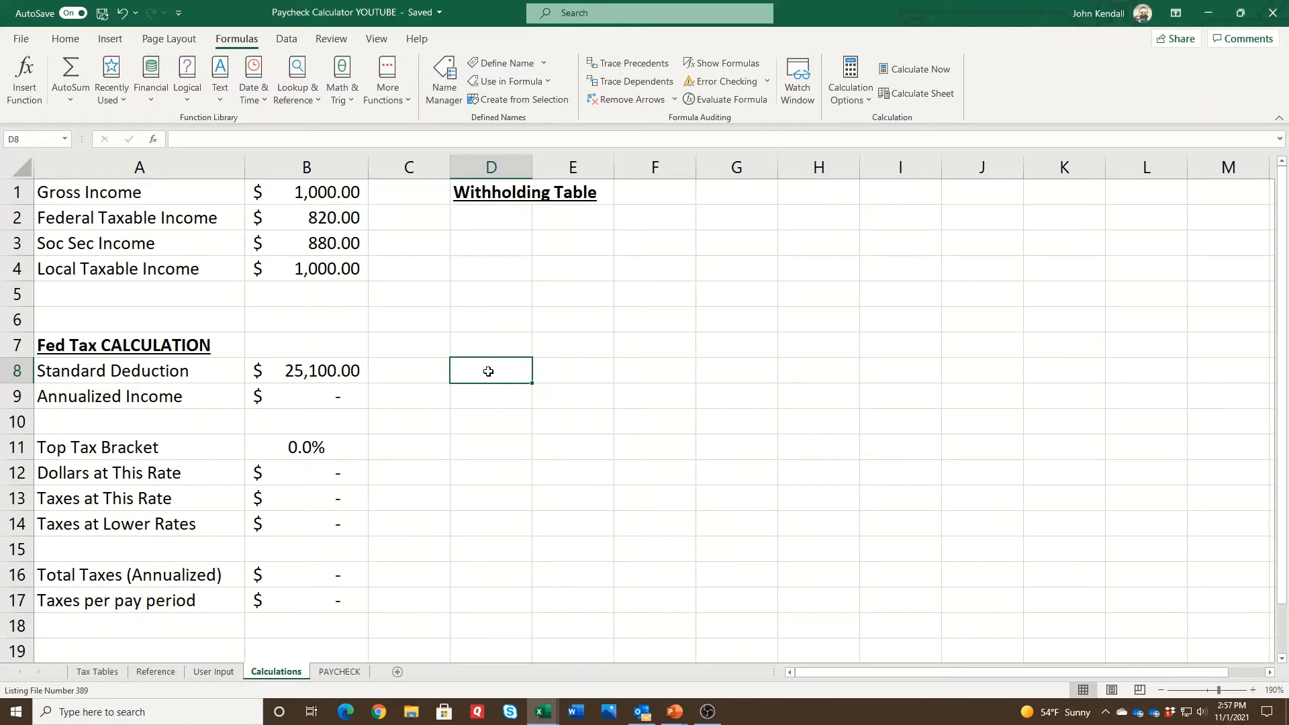
pyautogui.write('=d')
pyautogui.press('BackSpace')
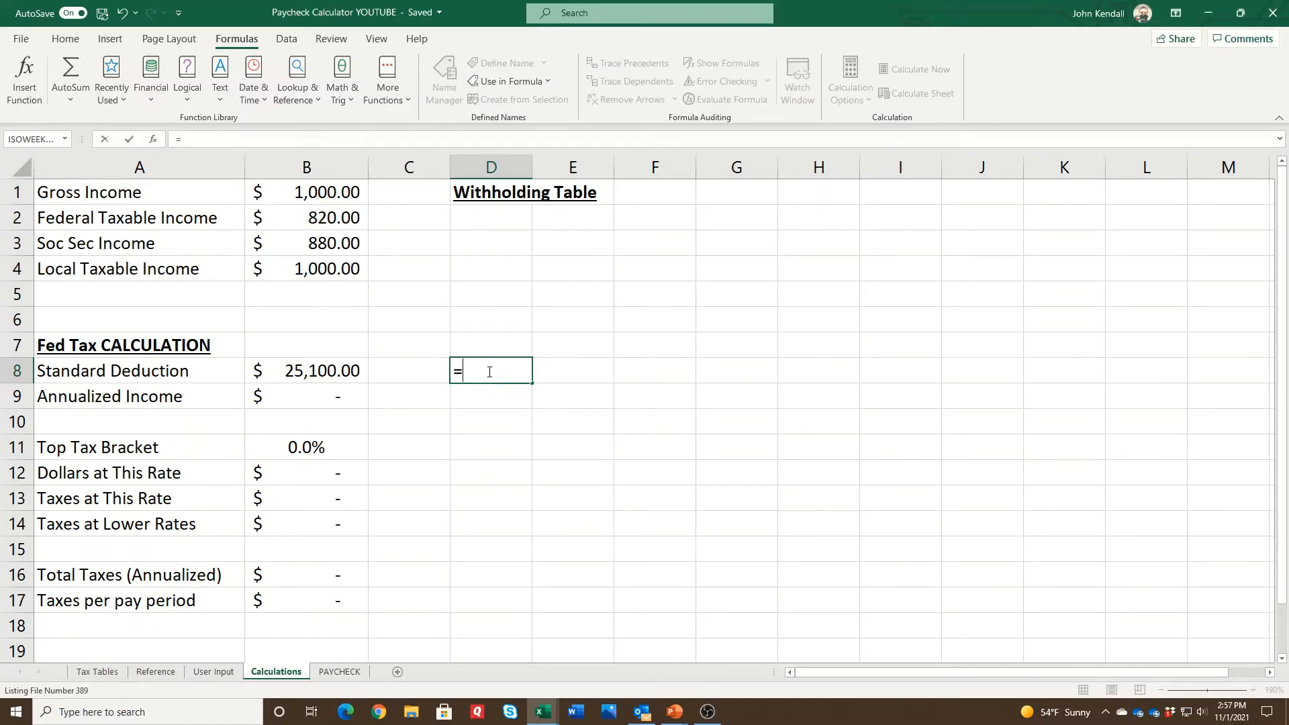
pyautogui.write('fil')
pyautogui.press('Tab')
pyautogui.hotkey('ctrl', 'Return')
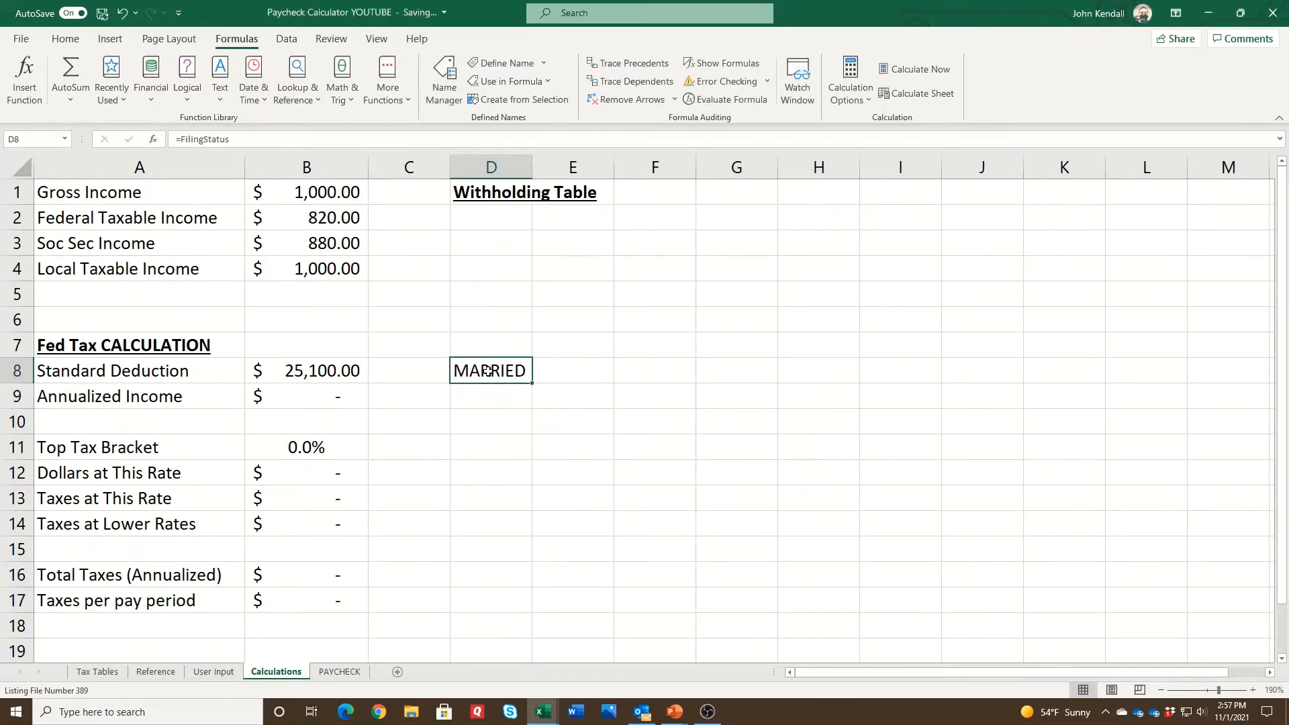
# Try an INDEX formula in E8 using the filing status labels 'Tax Tables'!A29:A31 and the filingstatus name.
pyautogui.click(581, 373)
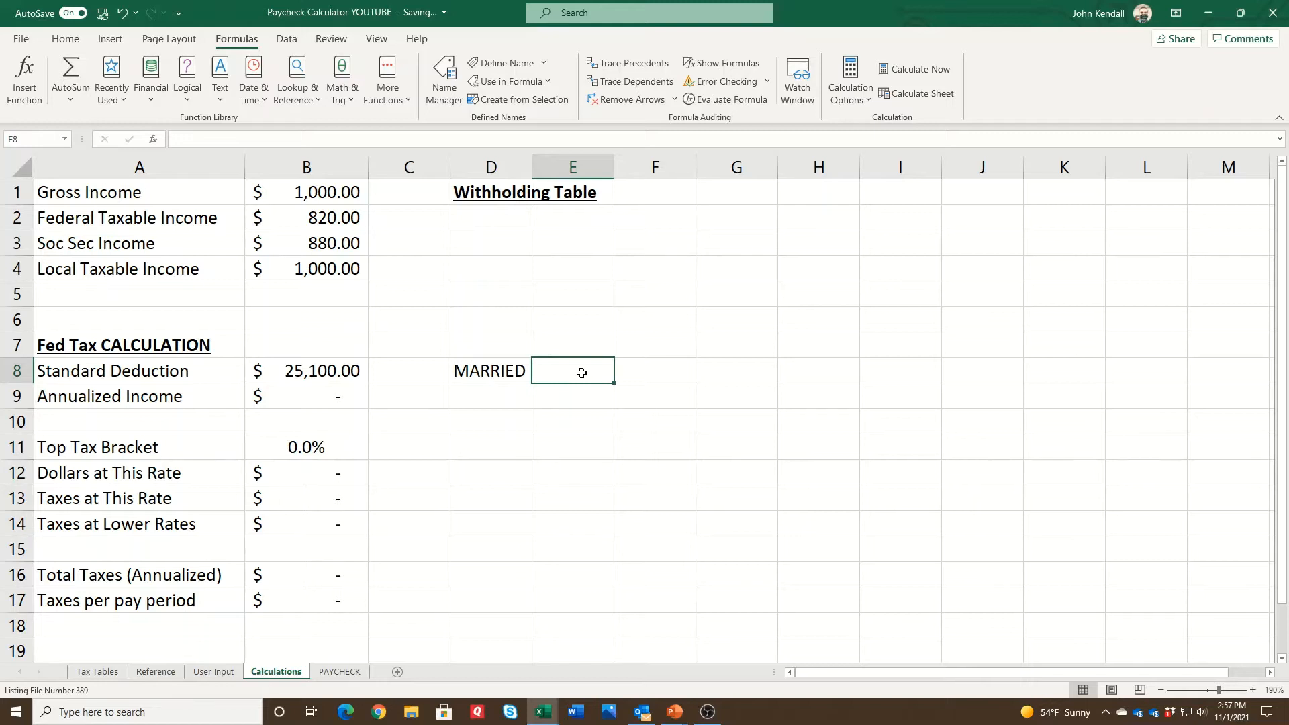
pyautogui.write('=index(')
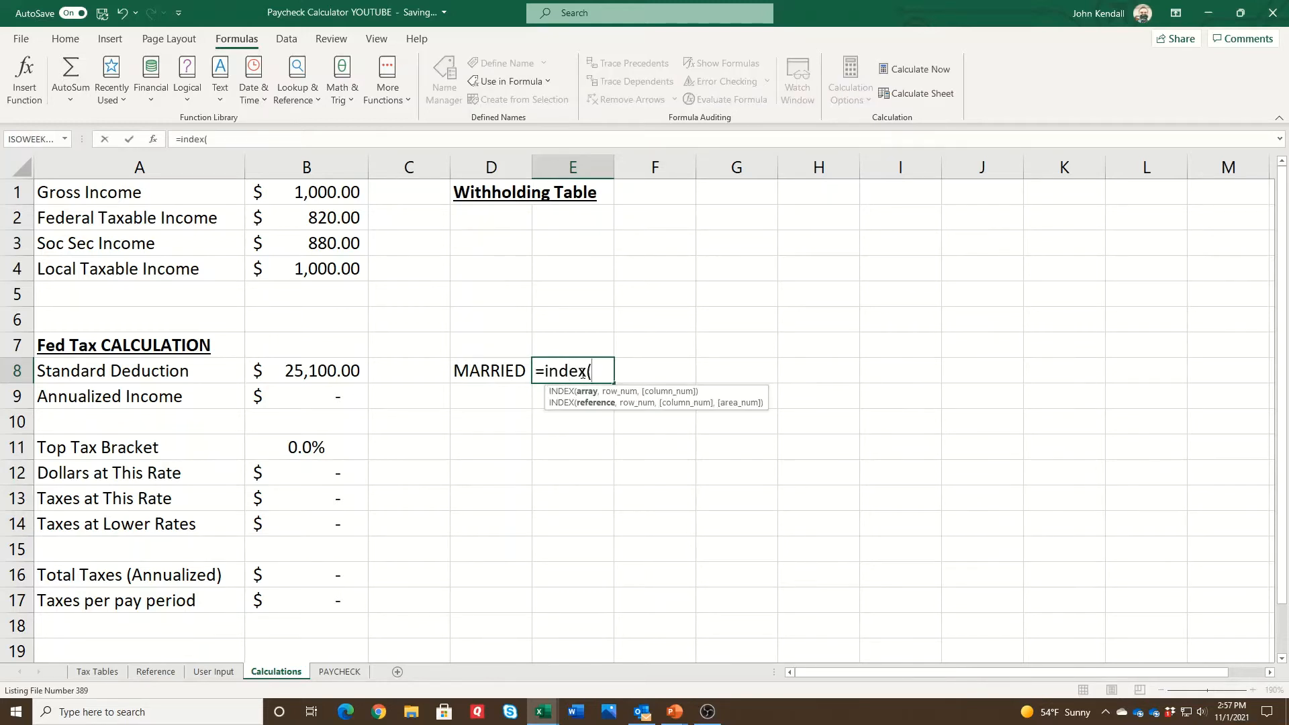
pyautogui.click(97, 672)
pyautogui.moveTo(51, 472); pyautogui.dragTo(49, 496)
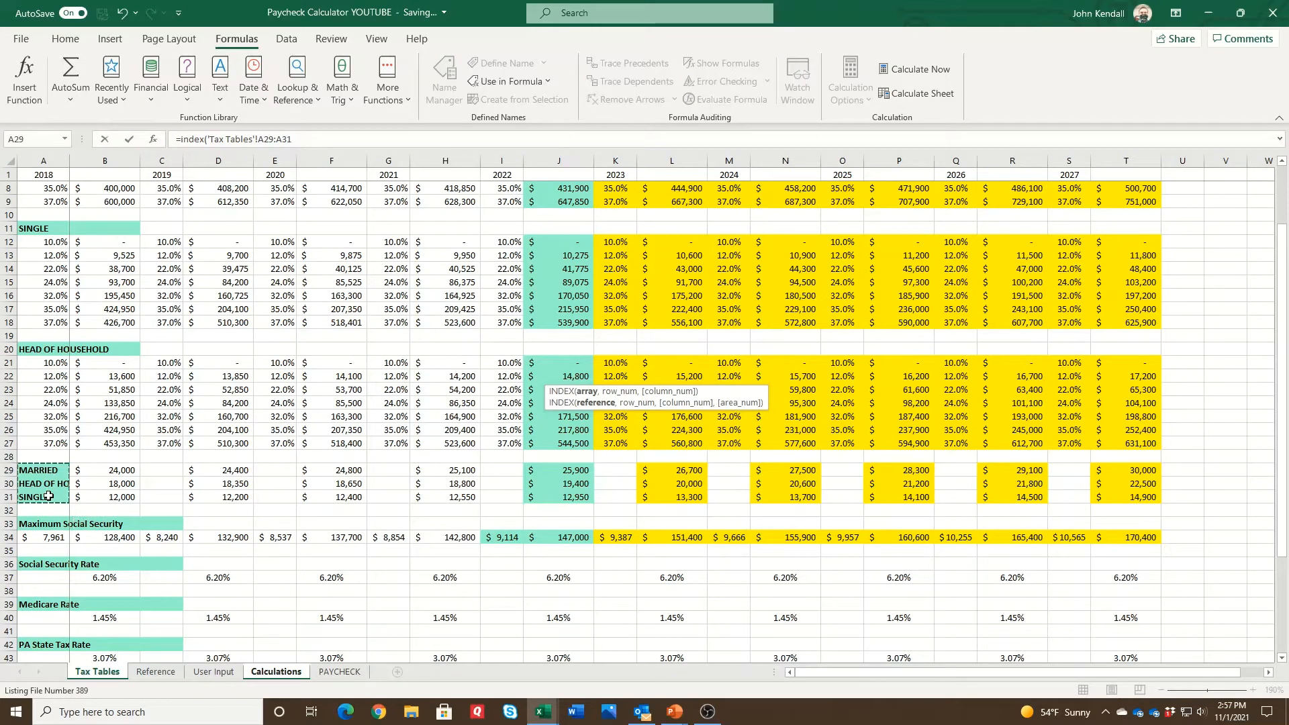
pyautogui.write(',filingstatus)')
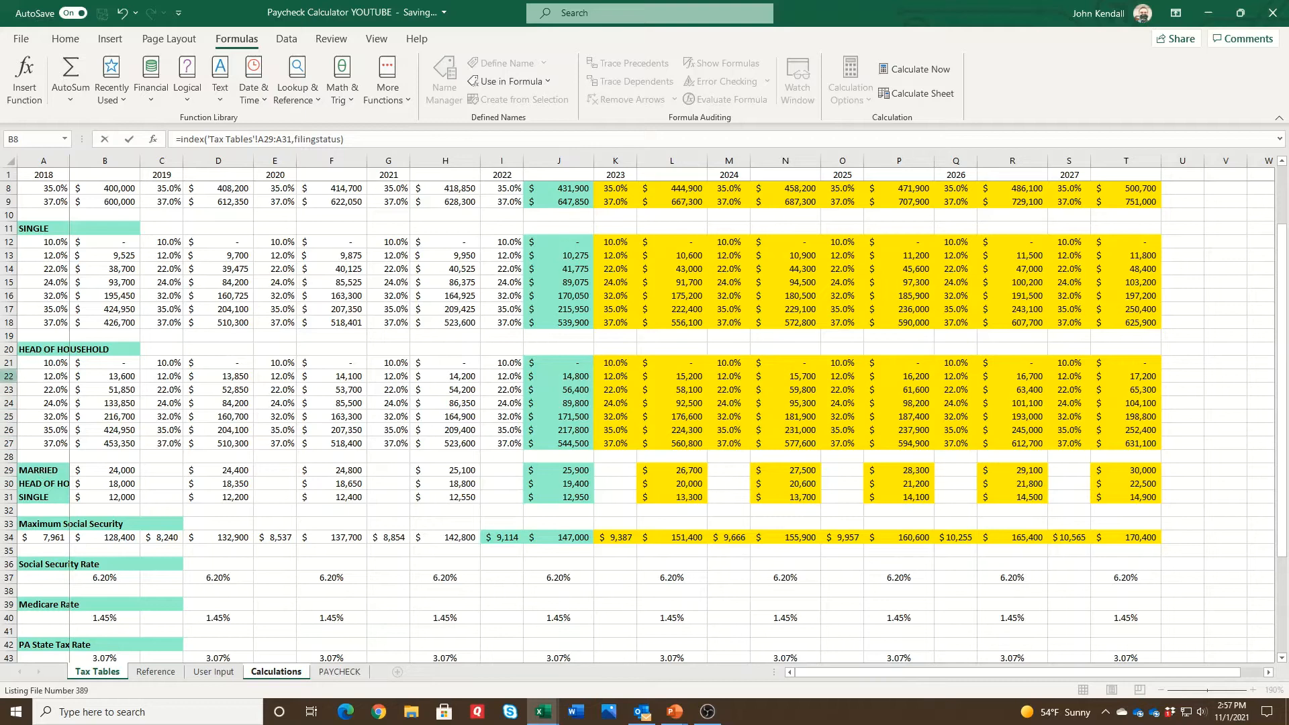
# Rewrite the E8 formula as =MATCH(FilingStatus,'Tax Tables'!$A$29:$A$31,0).
pyautogui.doubleClick(194, 138)
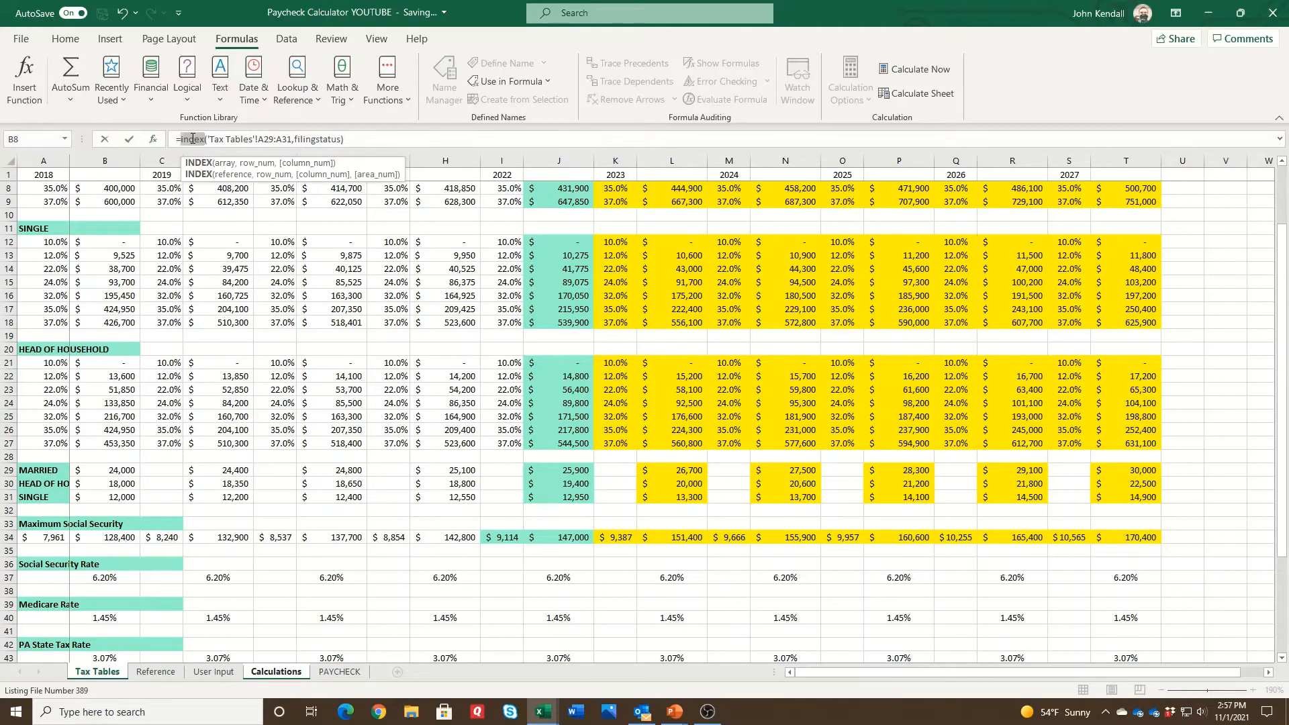
pyautogui.write('match')
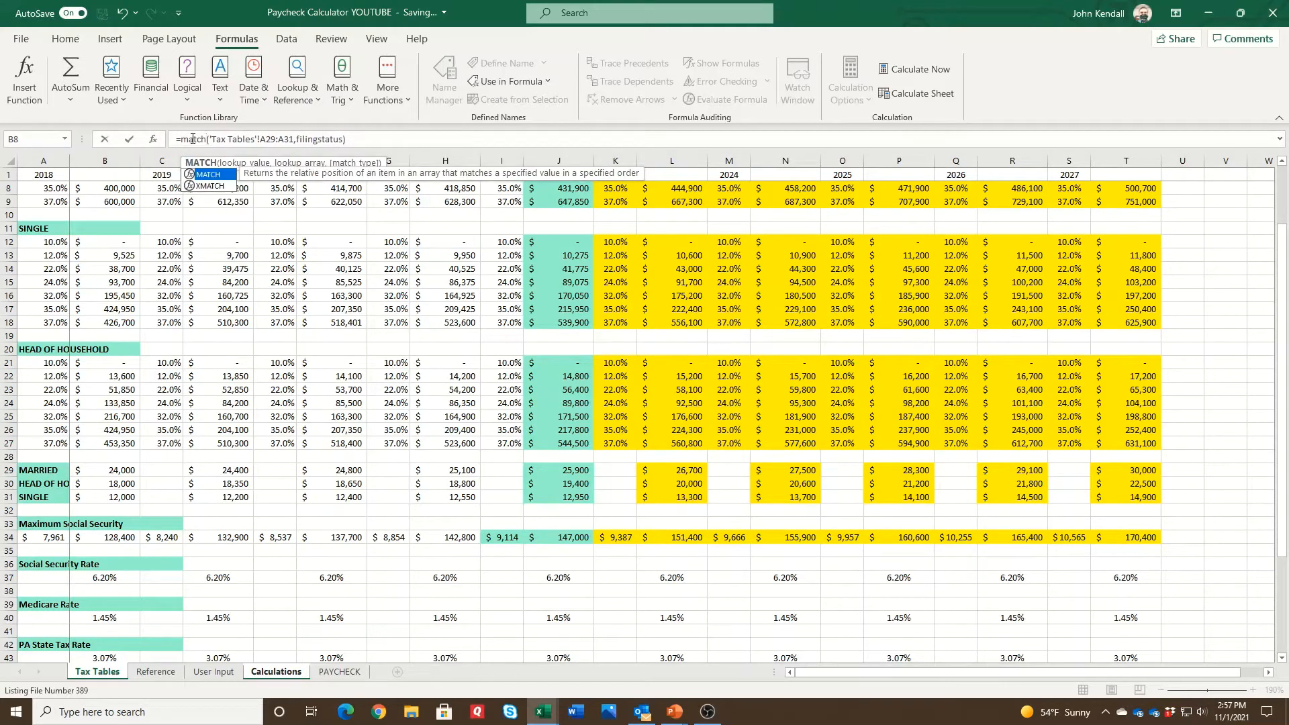
pyautogui.moveTo(210, 139); pyautogui.dragTo(482, 127)
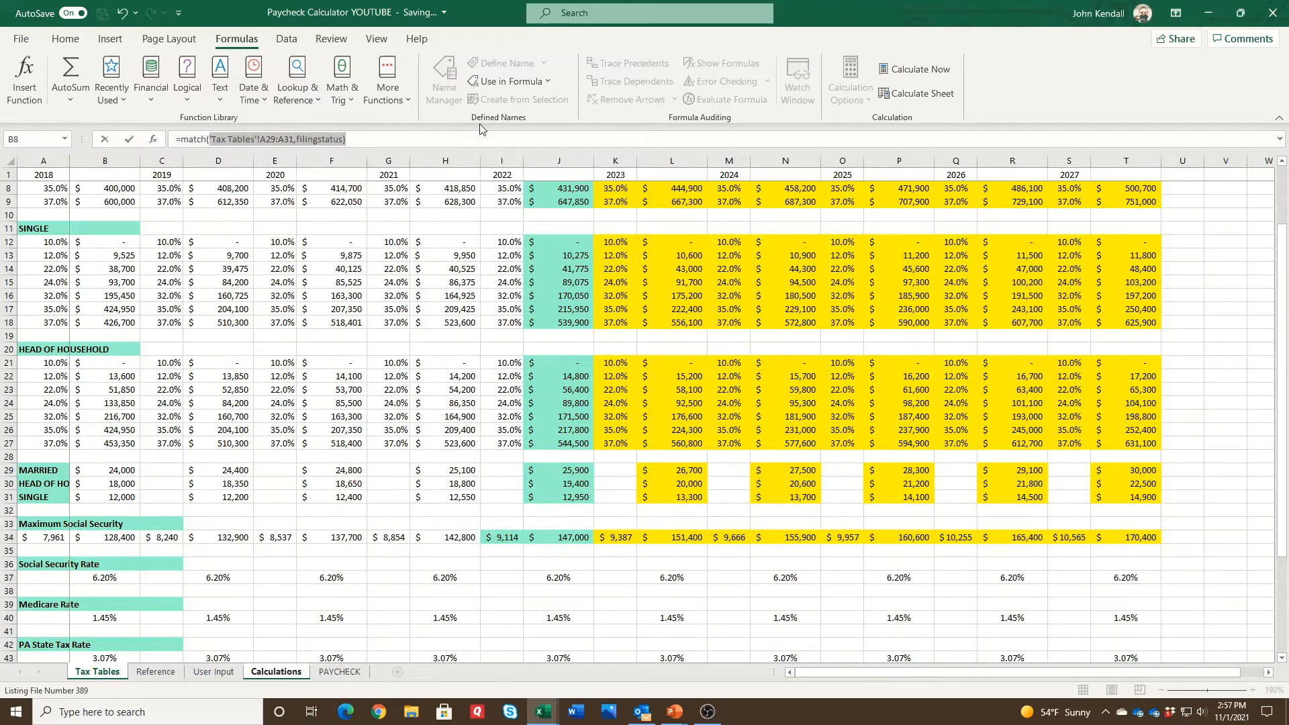
pyautogui.write('filingstatus,')
pyautogui.moveTo(30, 470); pyautogui.dragTo(43, 500)
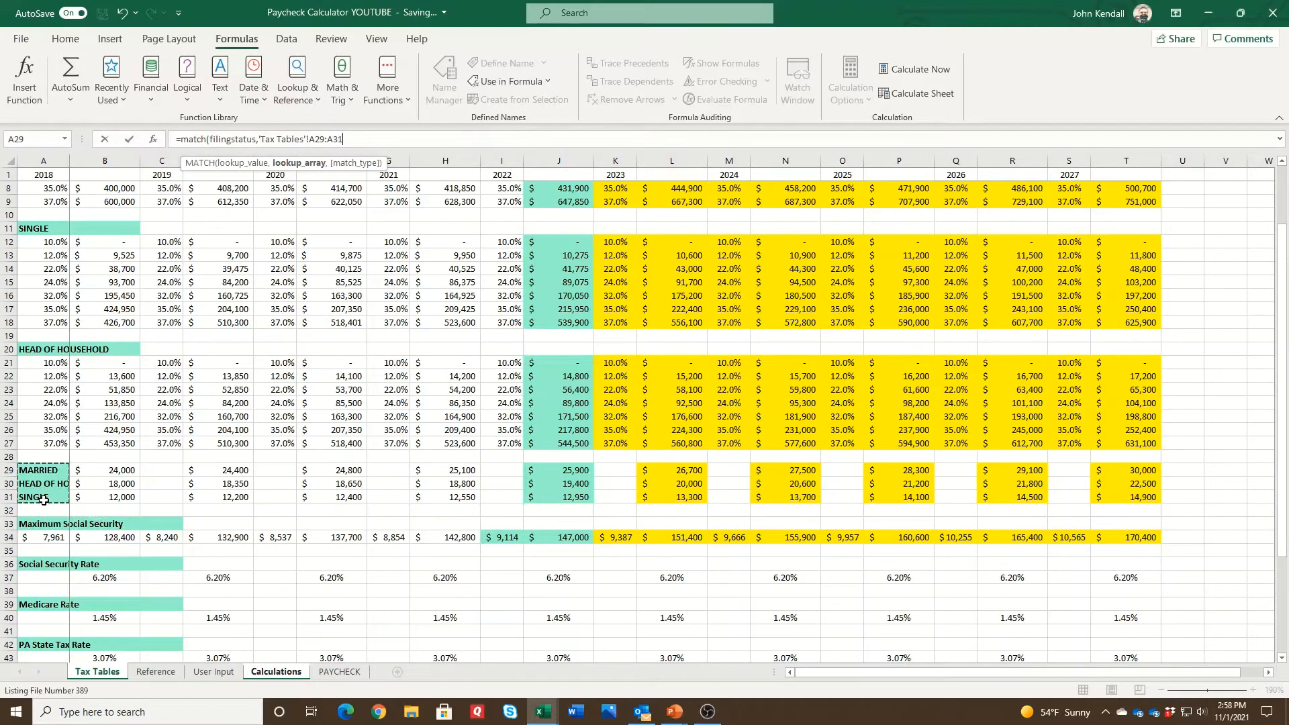
pyautogui.press('F4')
pyautogui.write(')')
pyautogui.press('BackSpace')
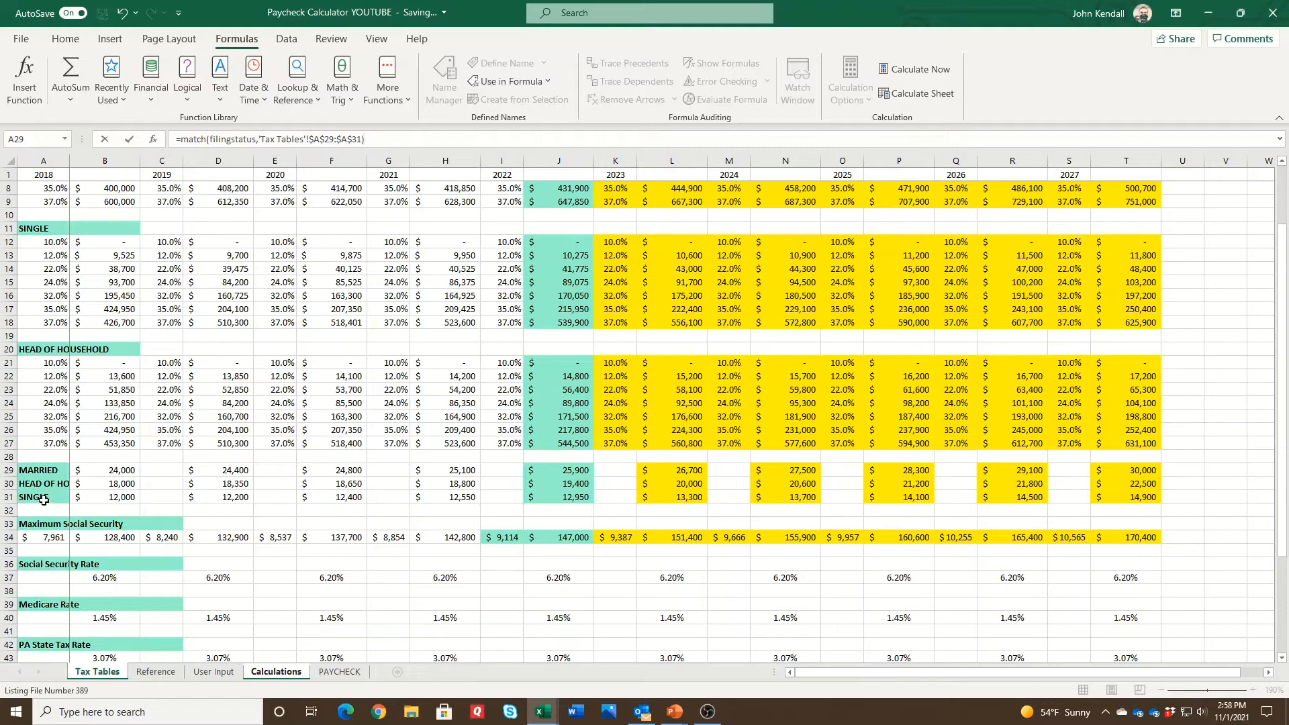
pyautogui.write(',0)')
pyautogui.press('Return')
# Copy the MATCH expression from E8 and use it in place of the rows argument 1 in the B8 OFFSET formula.
pyautogui.click(555, 371)
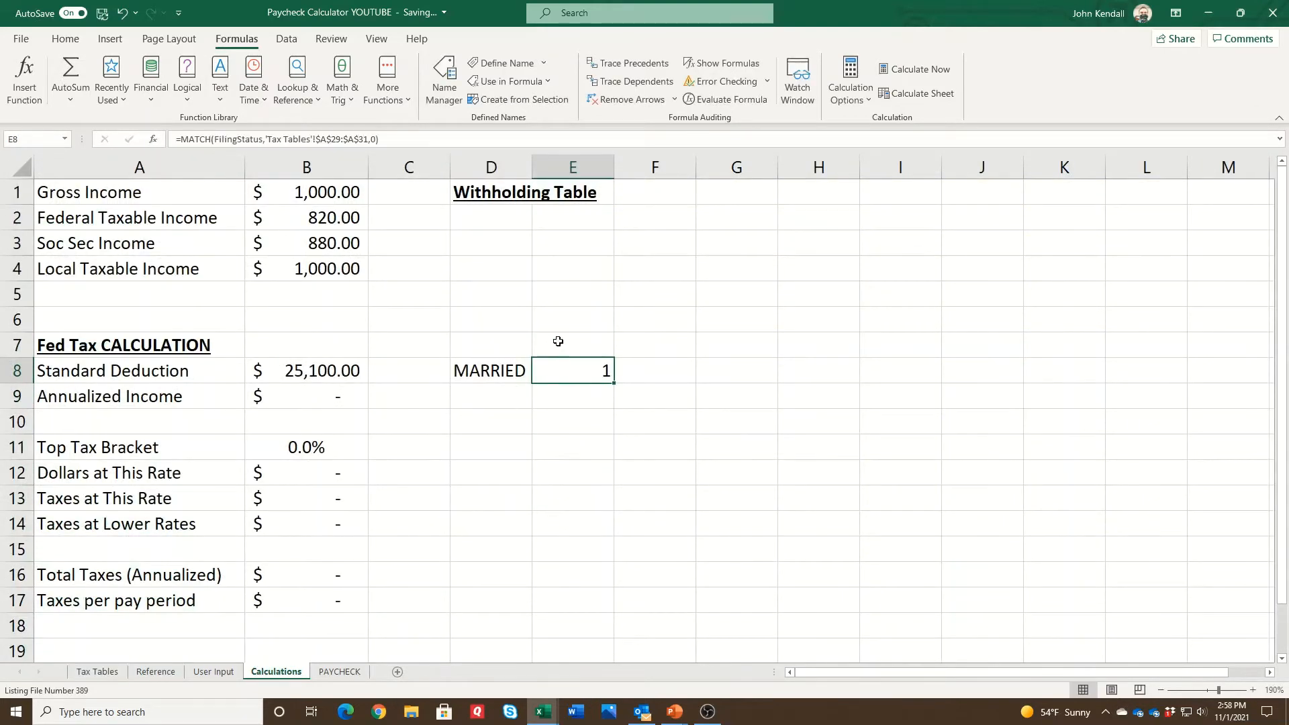
pyautogui.moveTo(181, 139); pyautogui.dragTo(405, 137)
pyautogui.hotkey('ctrl', 'c')
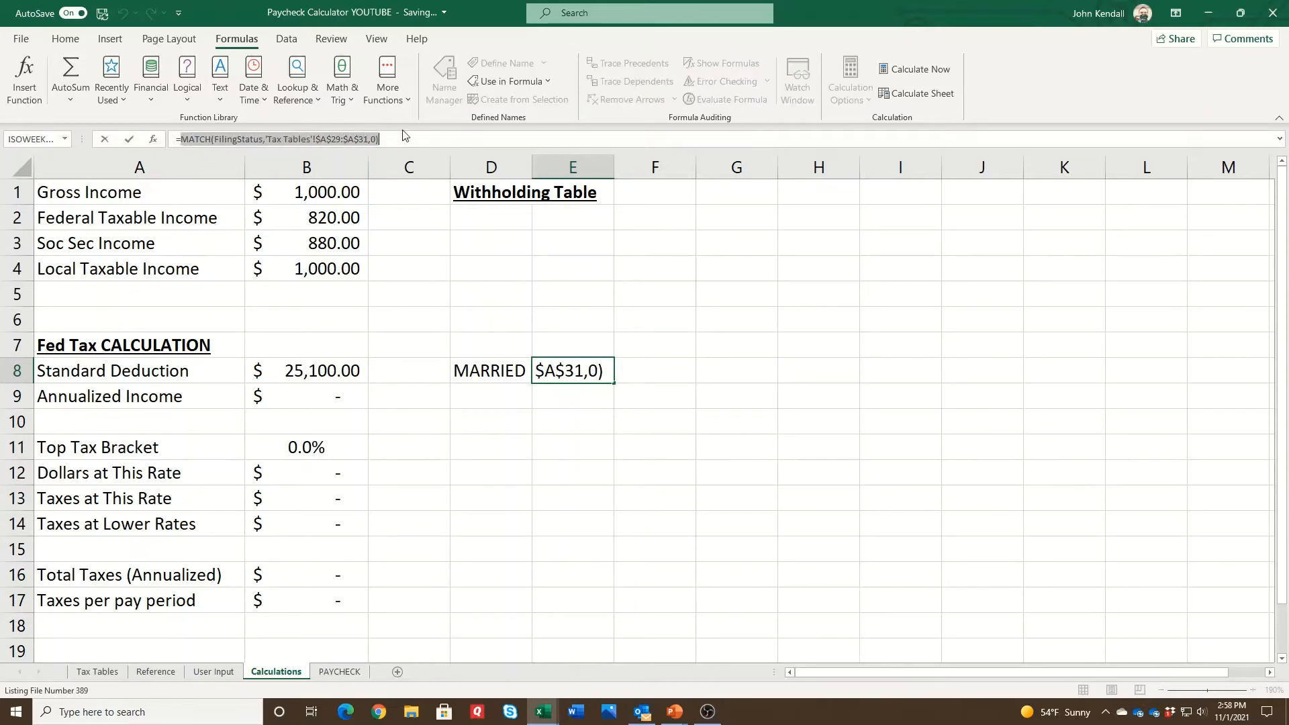
pyautogui.press('Escape')
pyautogui.click(331, 371)
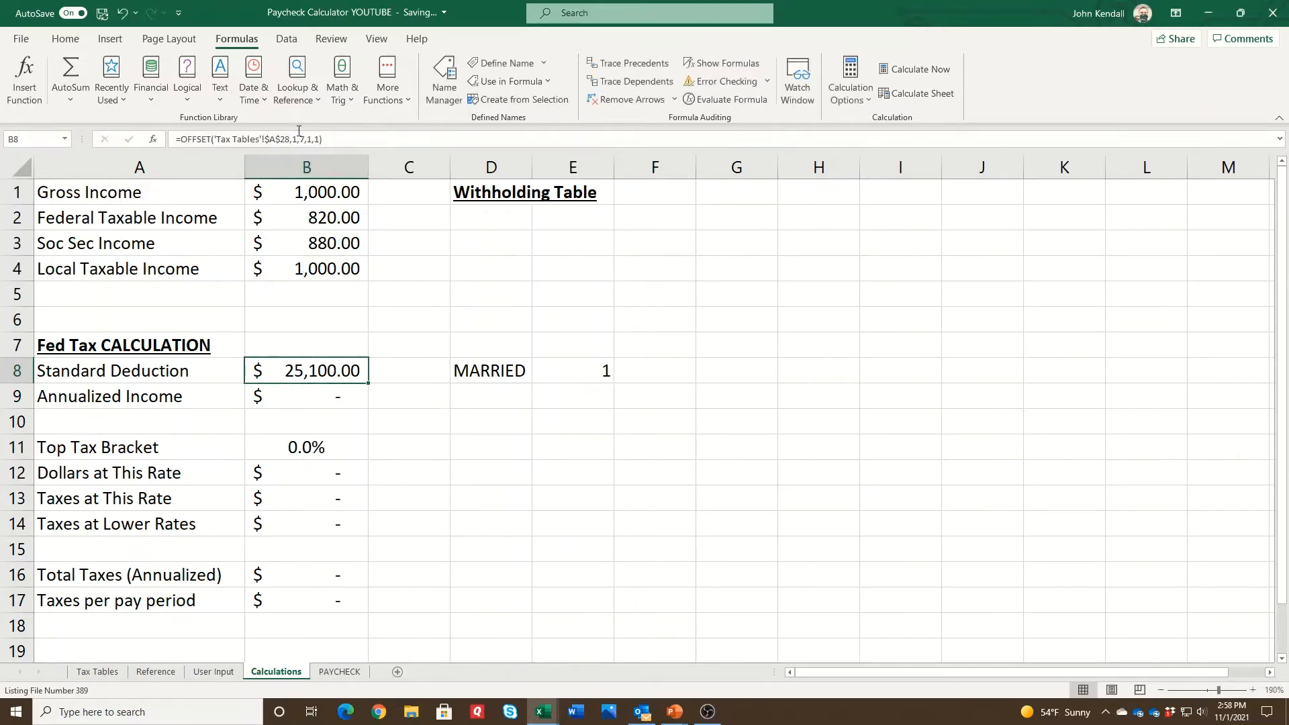
pyautogui.click(294, 140)
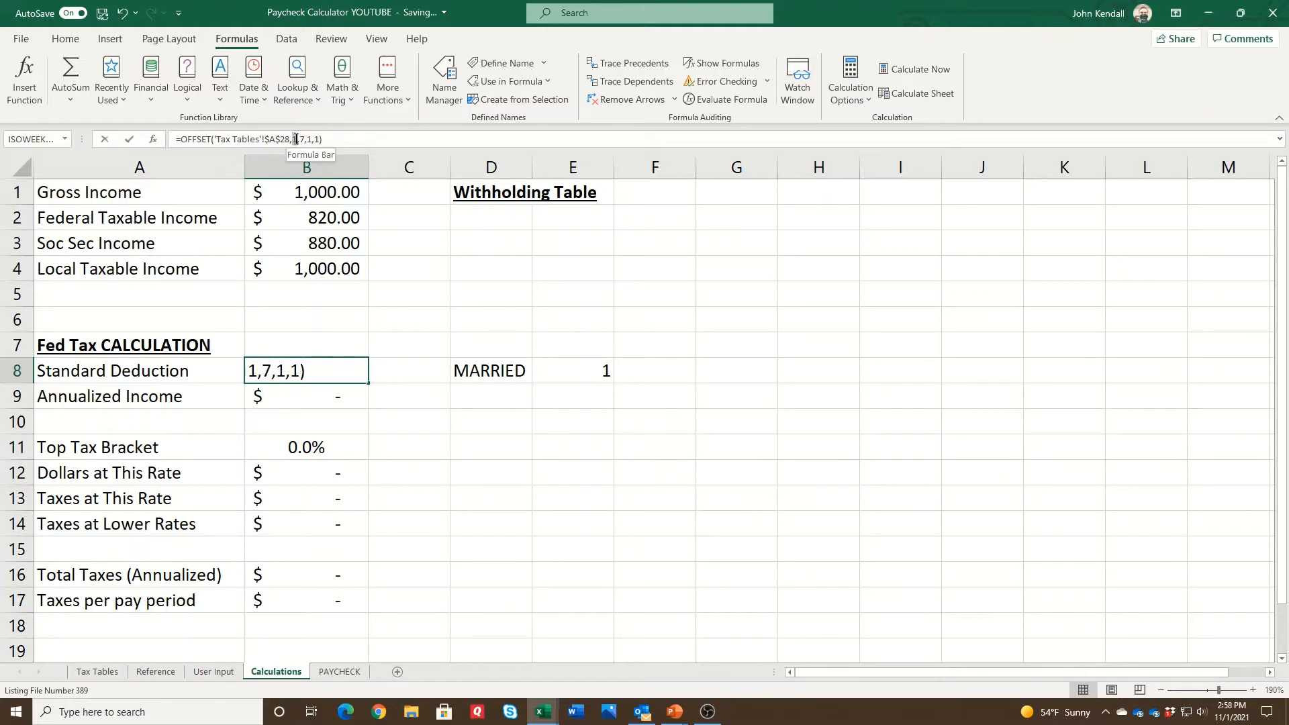
pyautogui.doubleClick(295, 139)
pyautogui.hotkey('ctrl', 'v')
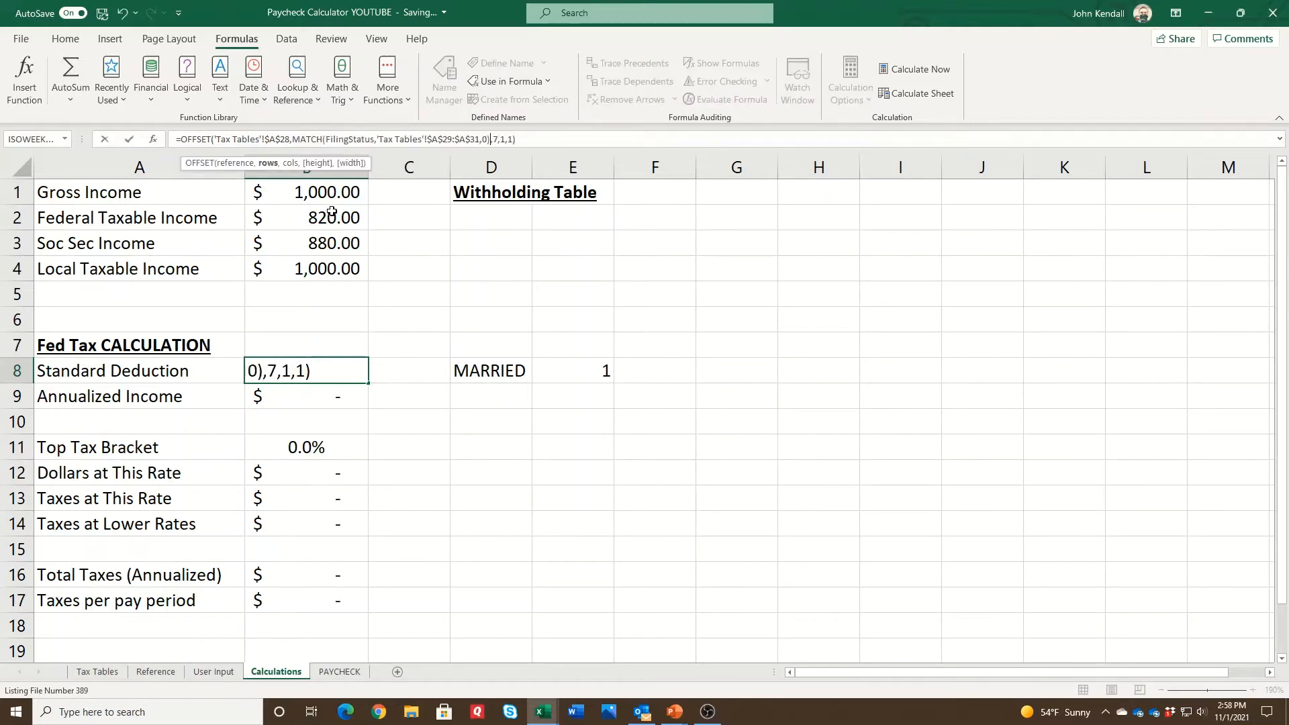
pyautogui.press('Return')
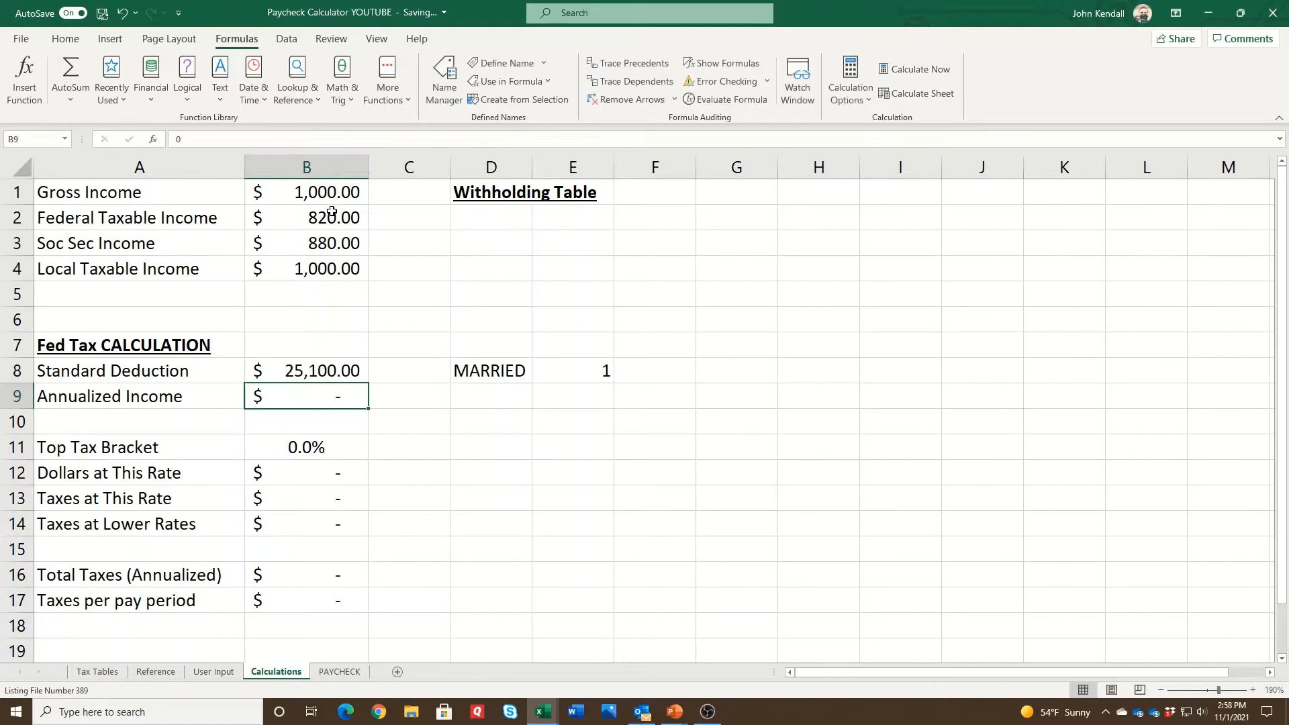
# Clear the helper formulas in D8 and E8, review the Standard Deduction formula in B8, and return to D8.
pyautogui.press('Up')
pyautogui.press('Right')
pyautogui.press('Right')
pyautogui.press('Right')
pyautogui.press('Delete')
pyautogui.press('Left')
pyautogui.press('Left')
pyautogui.press('Left')
pyautogui.press('Left')
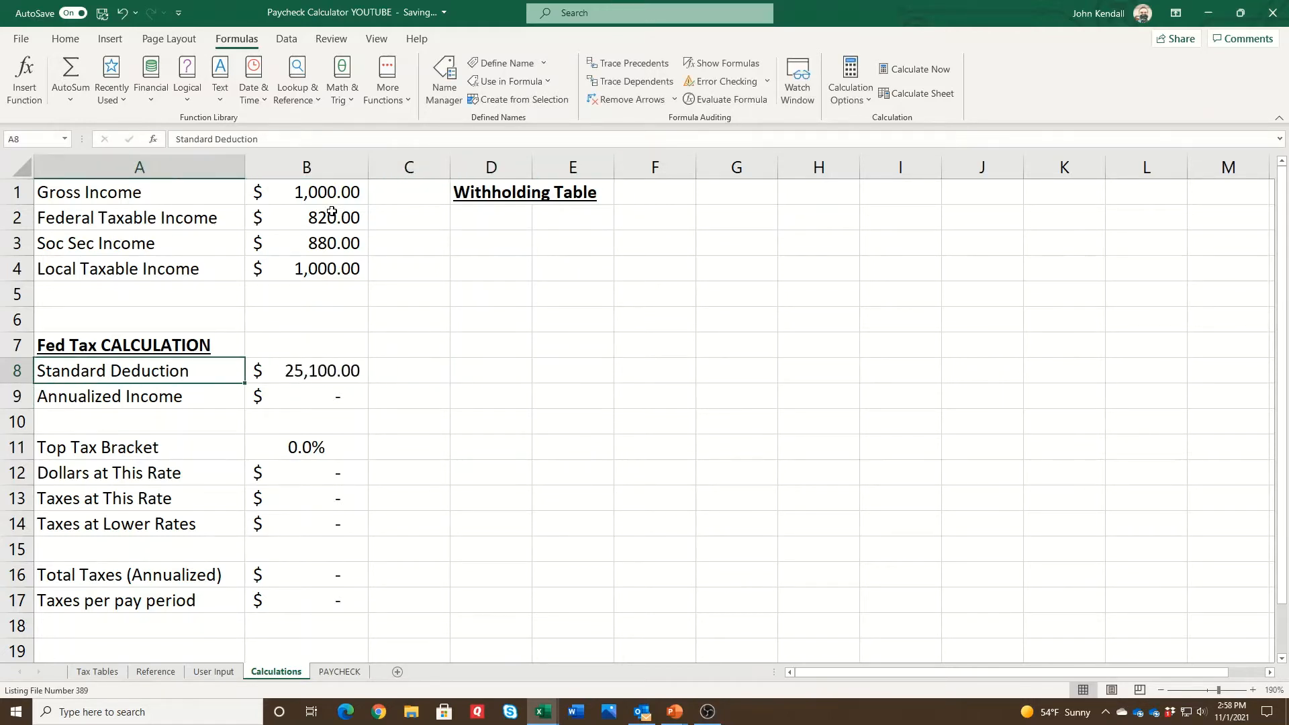
pyautogui.press('Right')
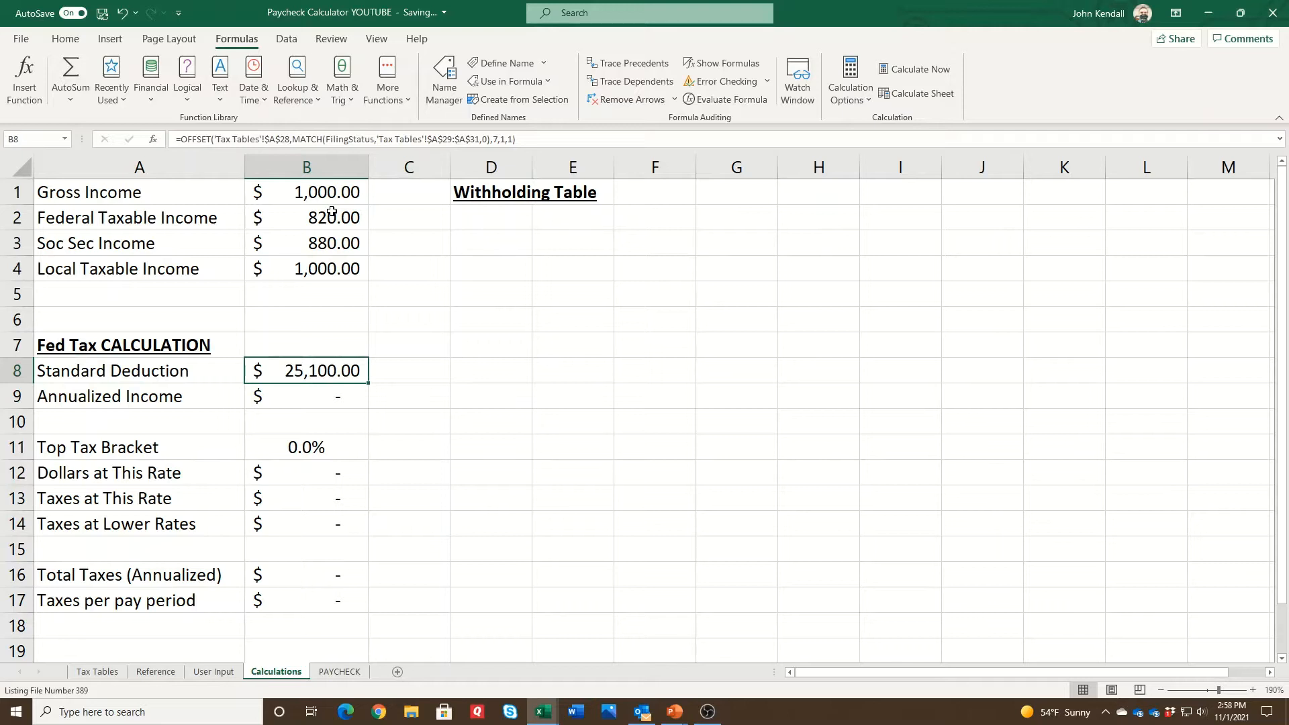
pyautogui.press('Right')
pyautogui.press('Right')
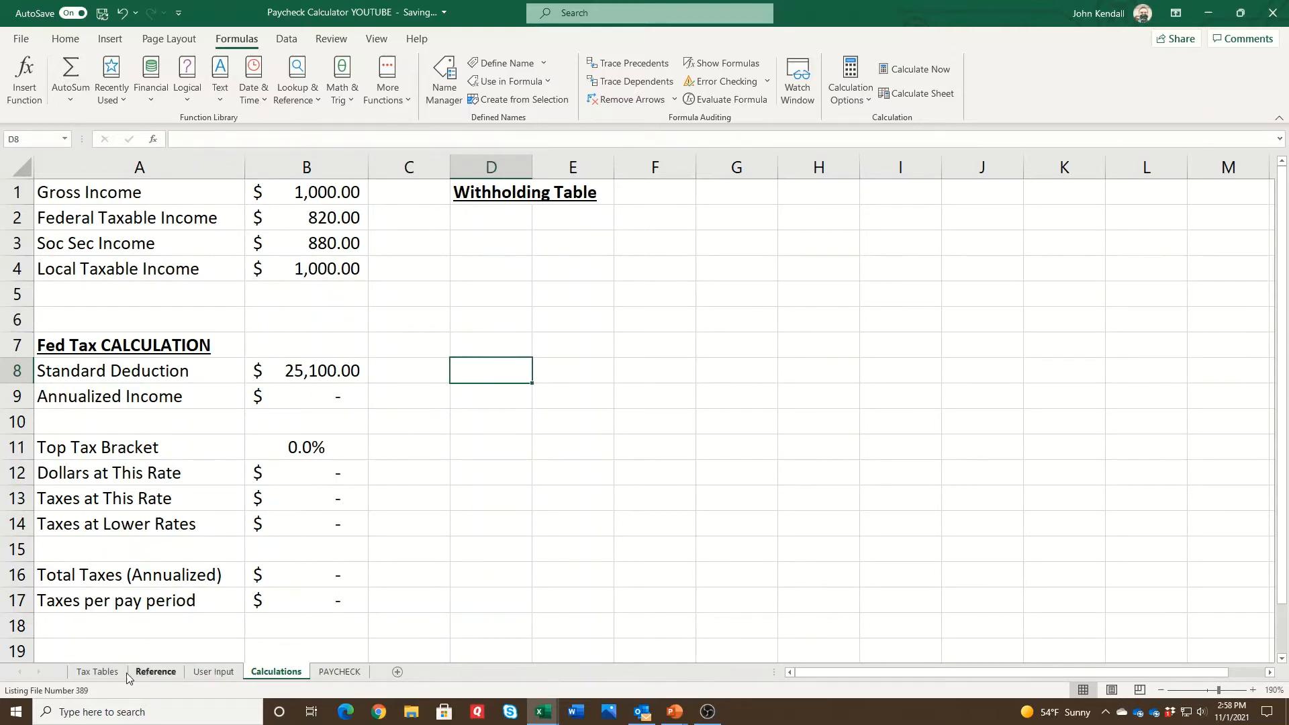
# Check the year headings in row 1 of Tax Tables and enter =TaxYear in Calculations D8.
pyautogui.click(98, 671)
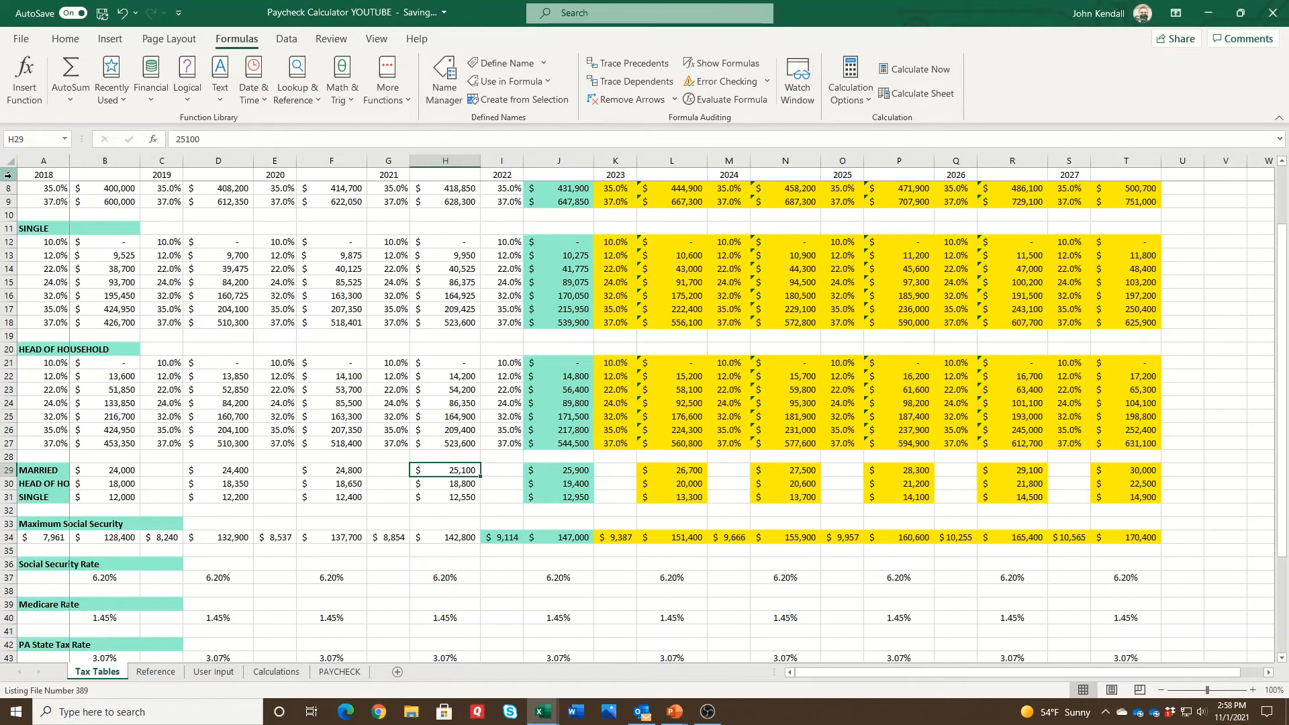
pyautogui.moveTo(18, 175); pyautogui.dragTo(1119, 175)
pyautogui.click(386, 176)
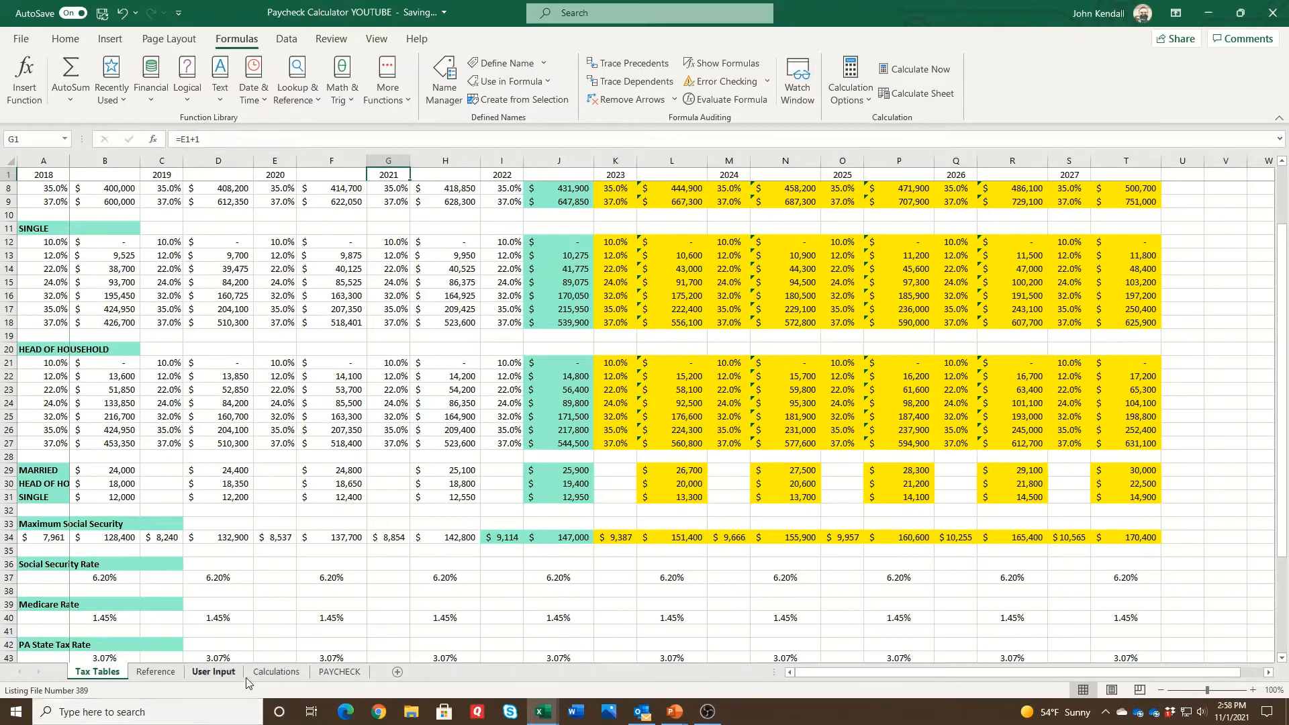
pyautogui.click(276, 671)
pyautogui.write('=')
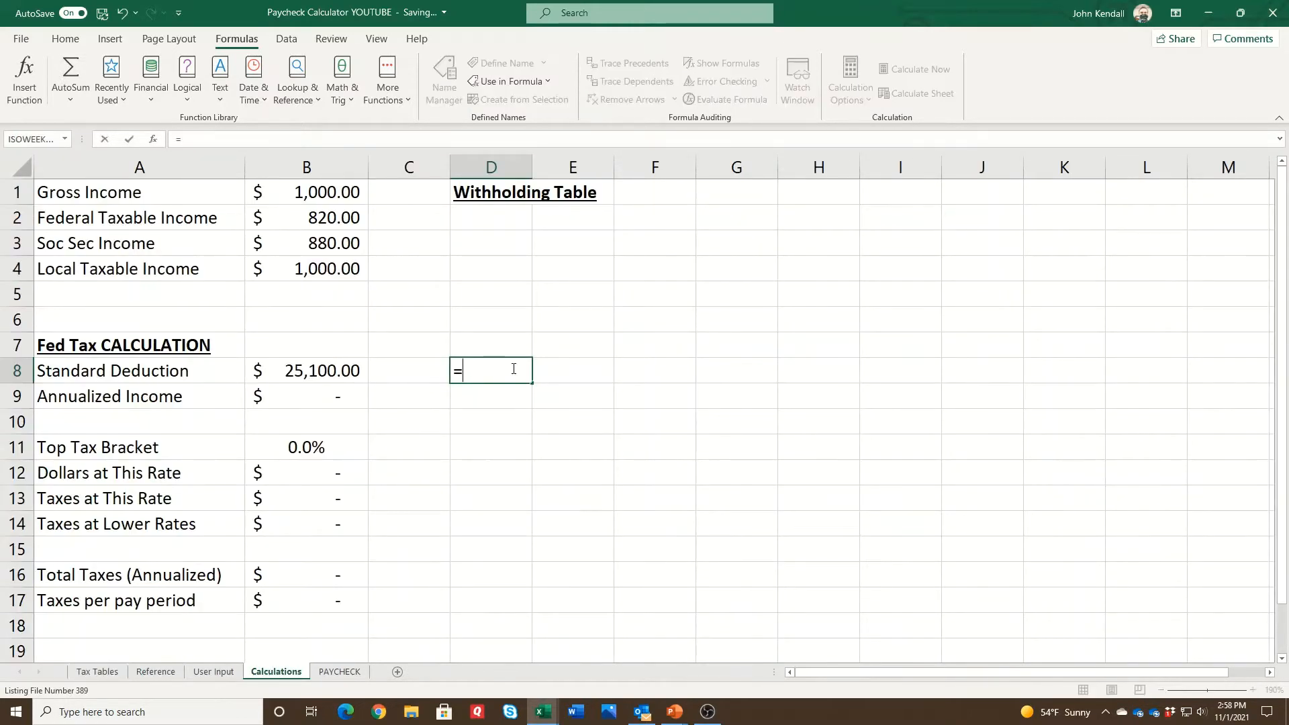
pyautogui.write('taxyear')
pyautogui.press('Return')
# Try MATCH('Tax Tables'!$1:$1,TaxYear,0) in E8 with Excel's suggested correction, and delete the formula.
pyautogui.press('Up')
pyautogui.press('Right')
pyautogui.write('=')
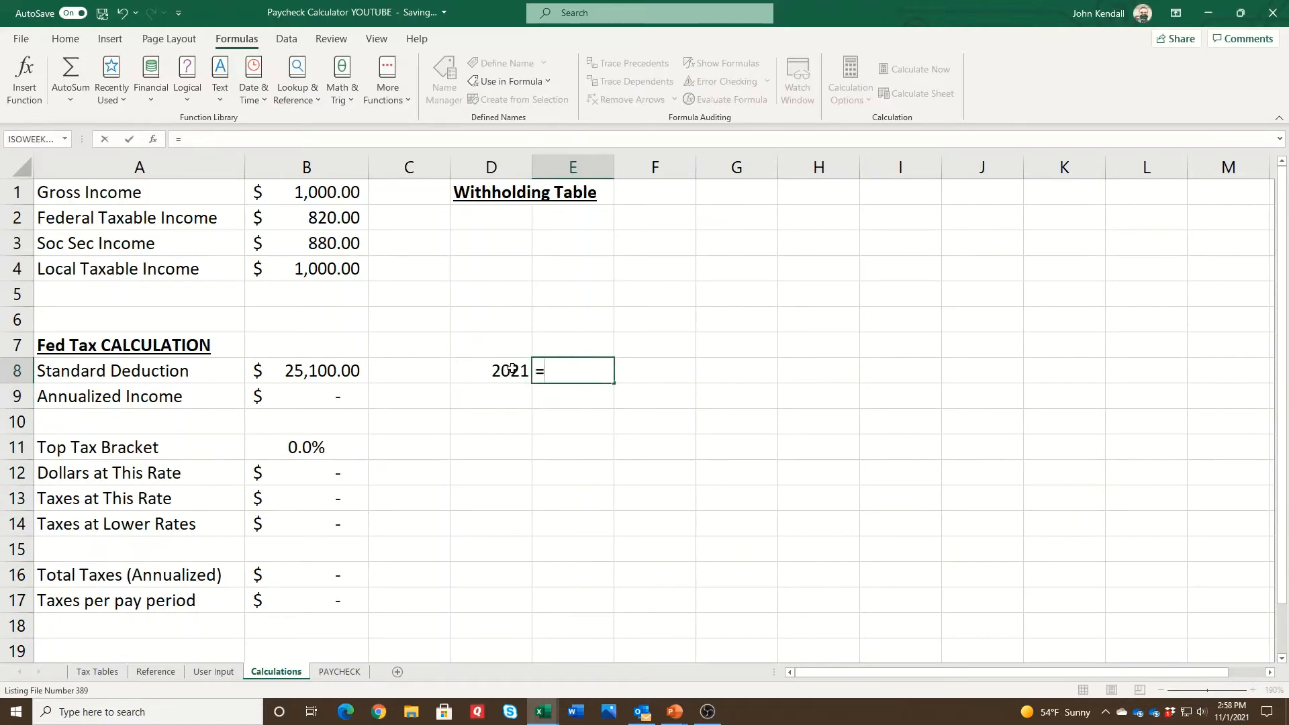
pyautogui.write('match(')
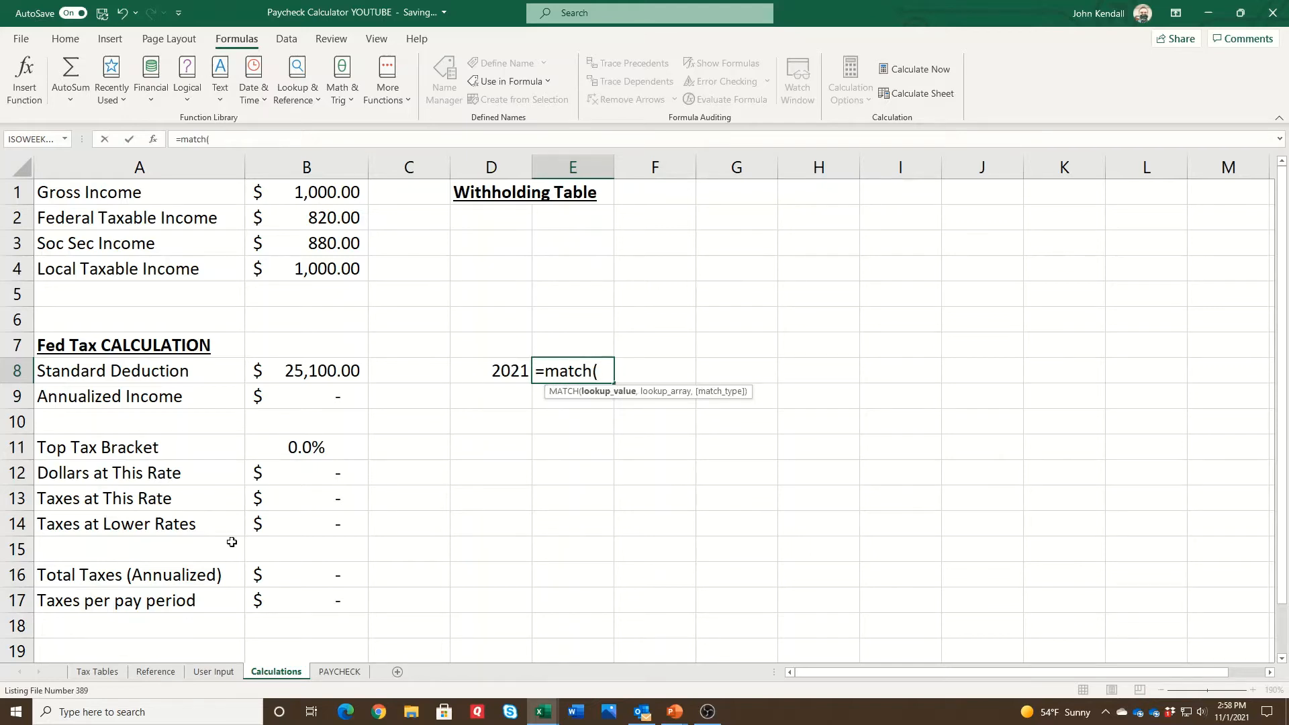
pyautogui.click(112, 672)
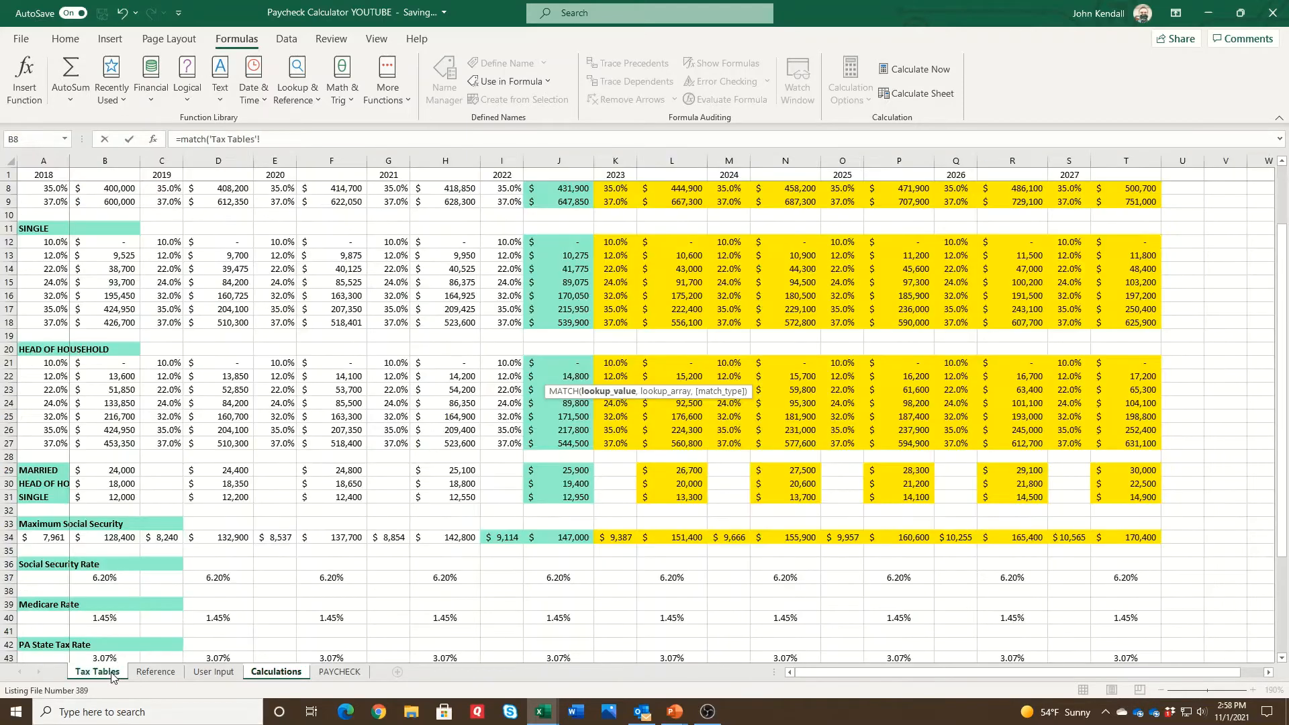
pyautogui.scroll(2, 28, 200)
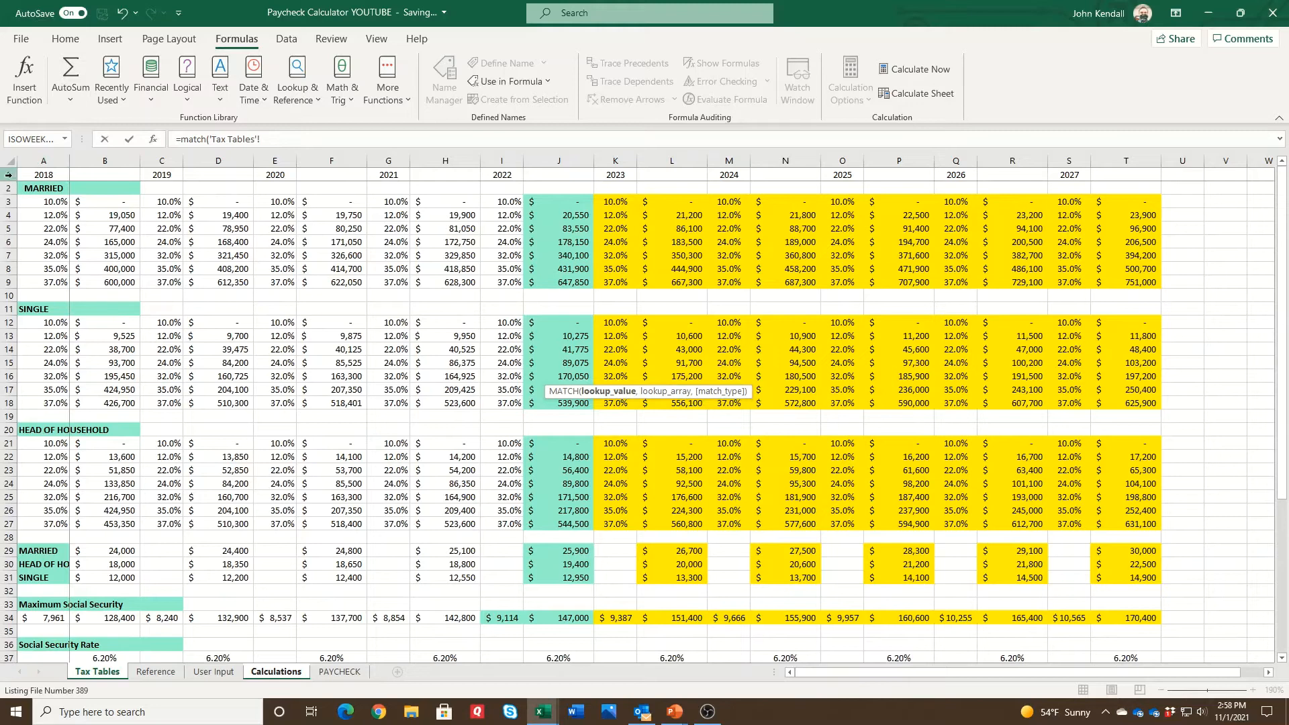
pyautogui.click(4, 174)
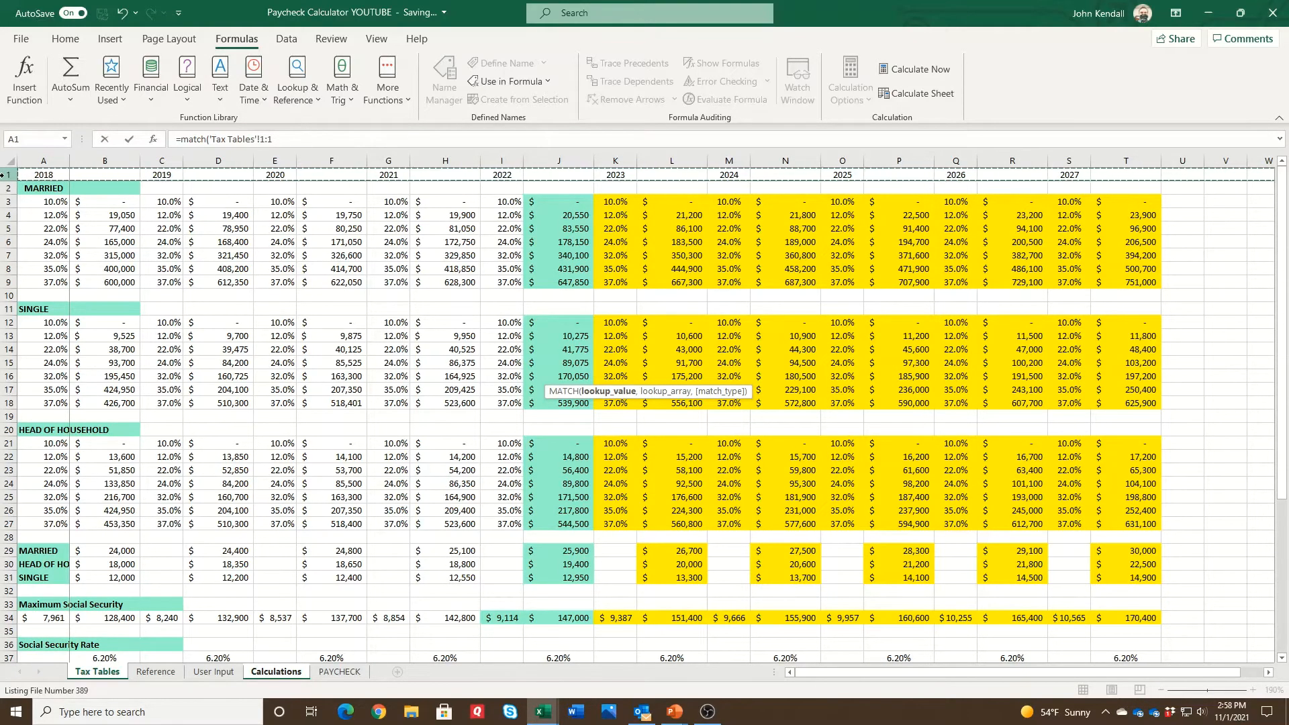
pyautogui.press('F4')
pyautogui.write(',taxyear,0)')
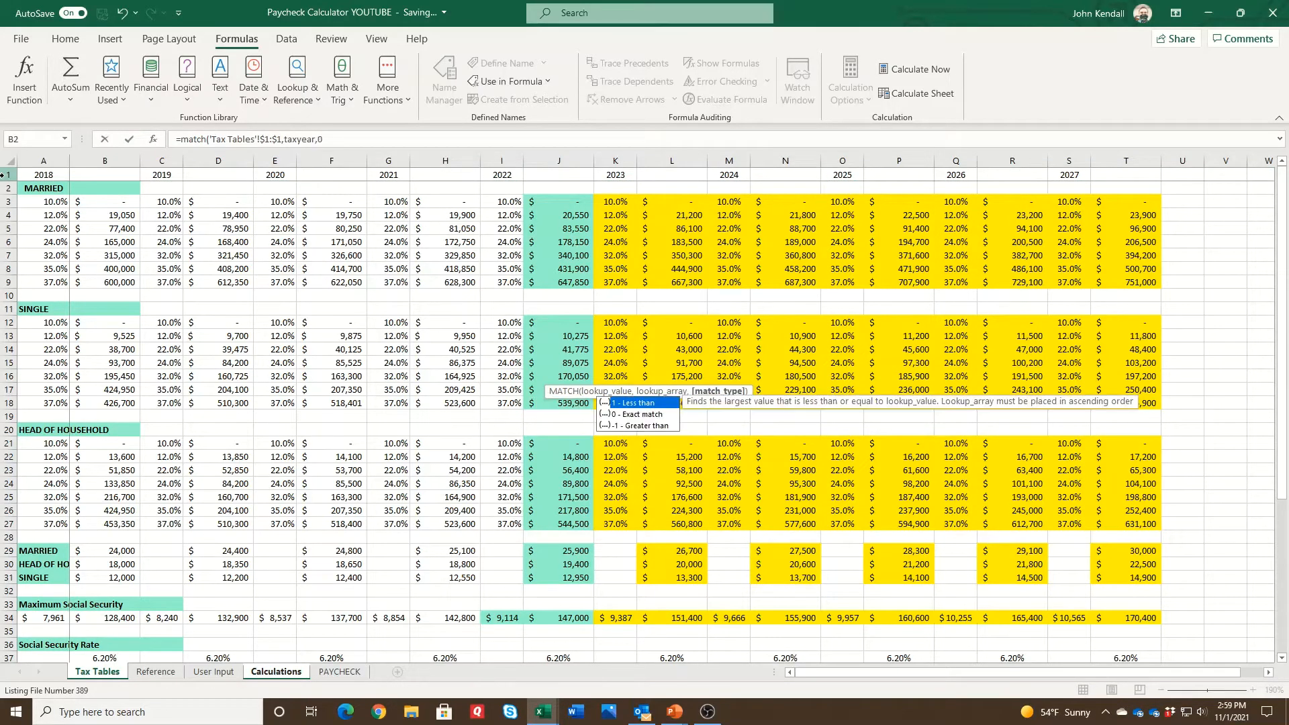
pyautogui.press('Return')
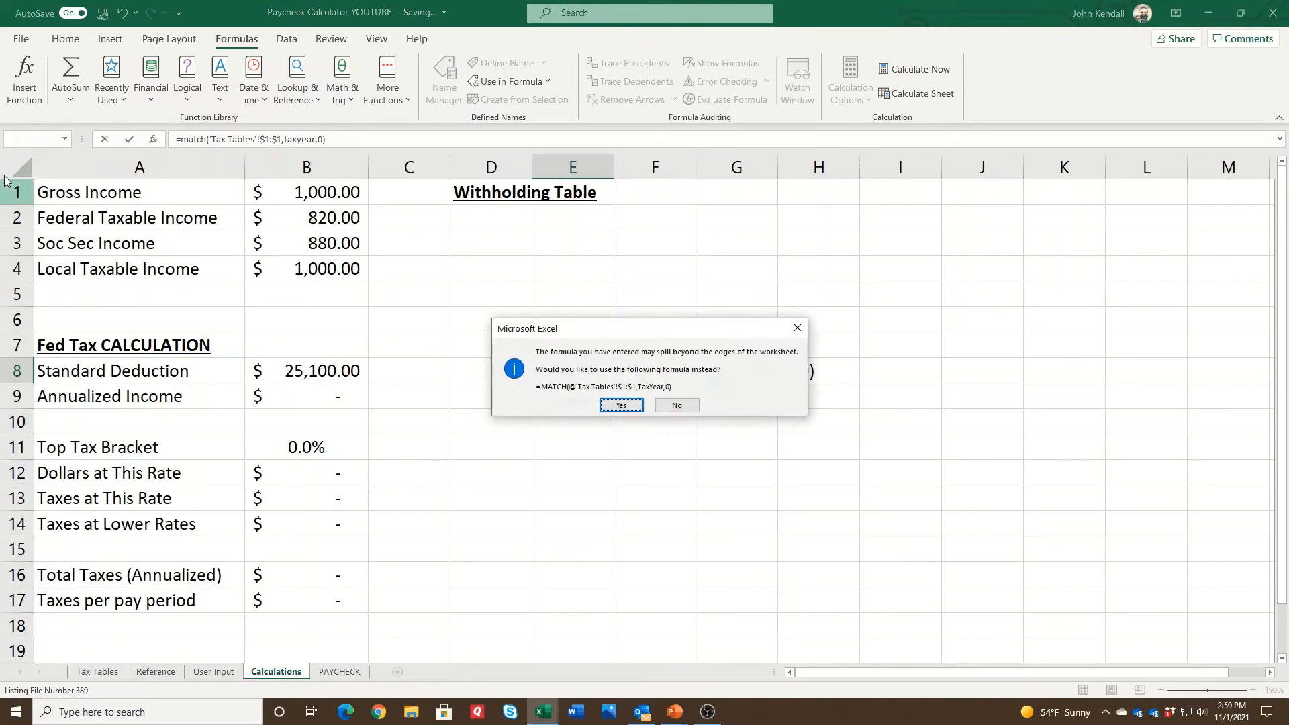
pyautogui.click(621, 406)
pyautogui.click(584, 377)
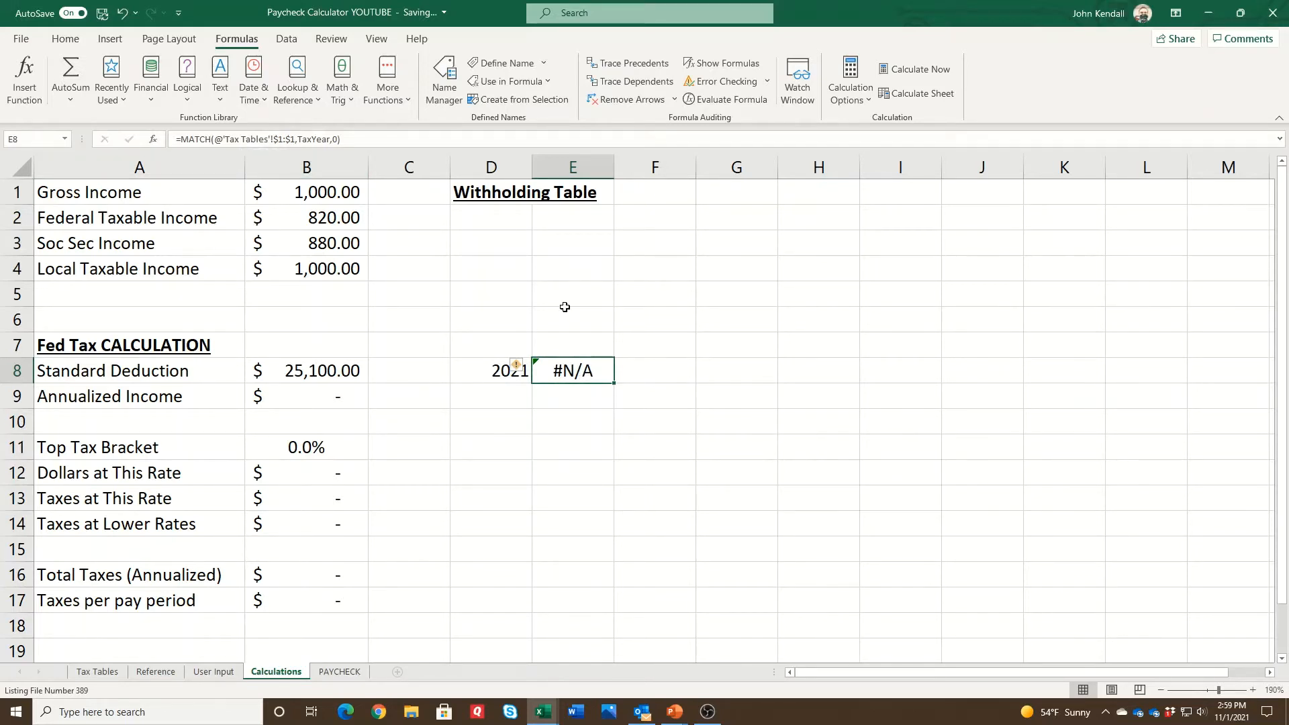
pyautogui.press('Delete')
# Build =MATCH(TaxYear,'Tax Tables'!$1:$1,0) in Calculations E8 using the function arguments dialog.
pyautogui.write('=')
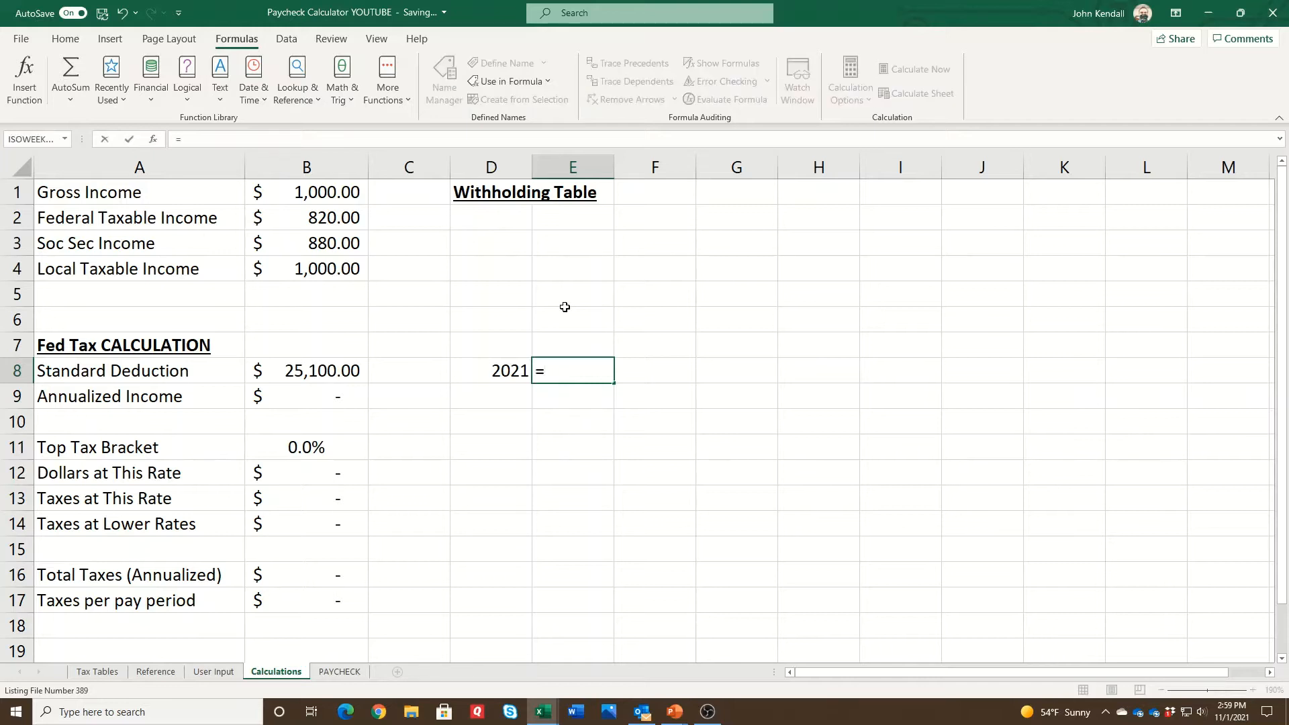
pyautogui.write('match(')
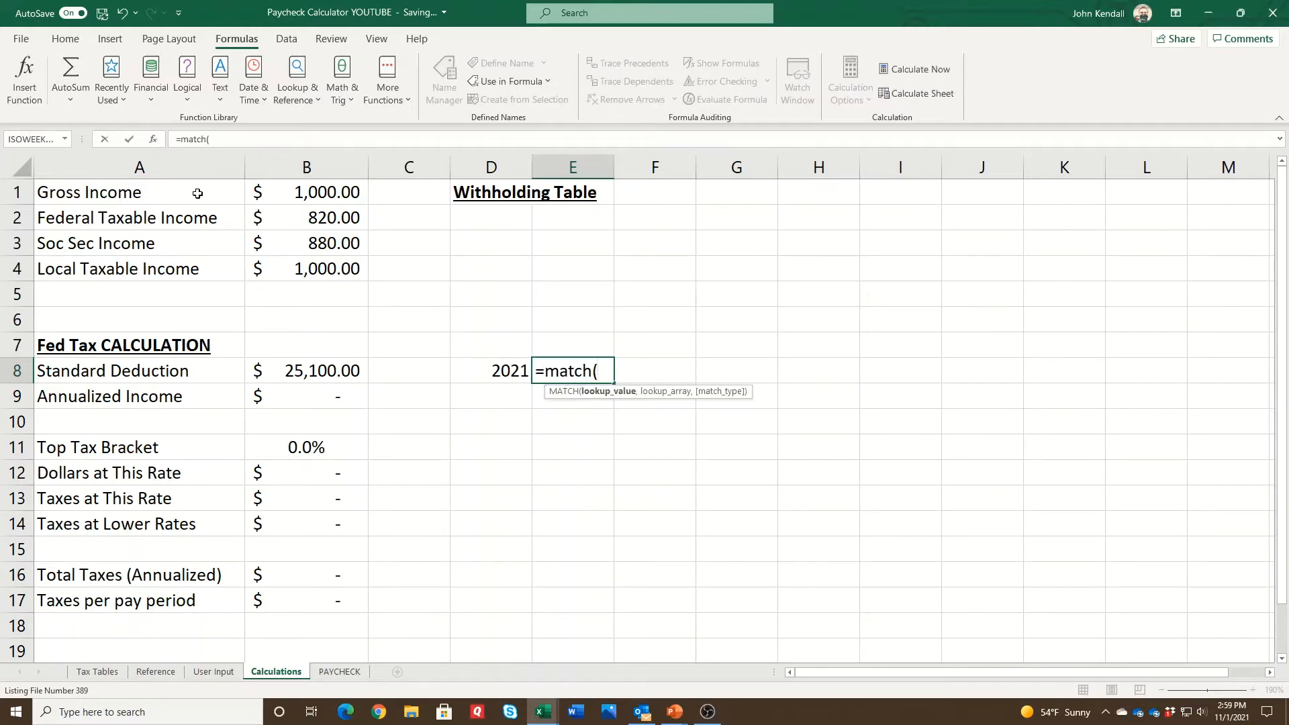
pyautogui.click(153, 139)
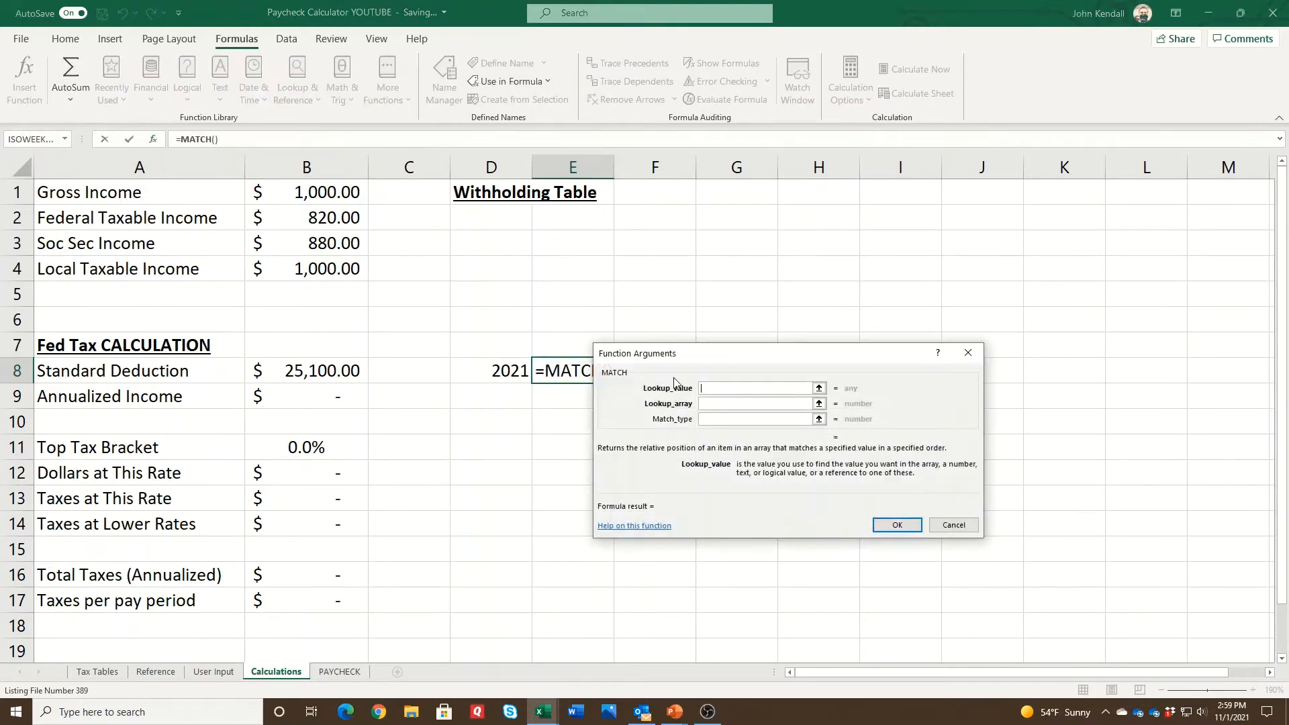
pyautogui.write('taxyear')
pyautogui.press('Tab')
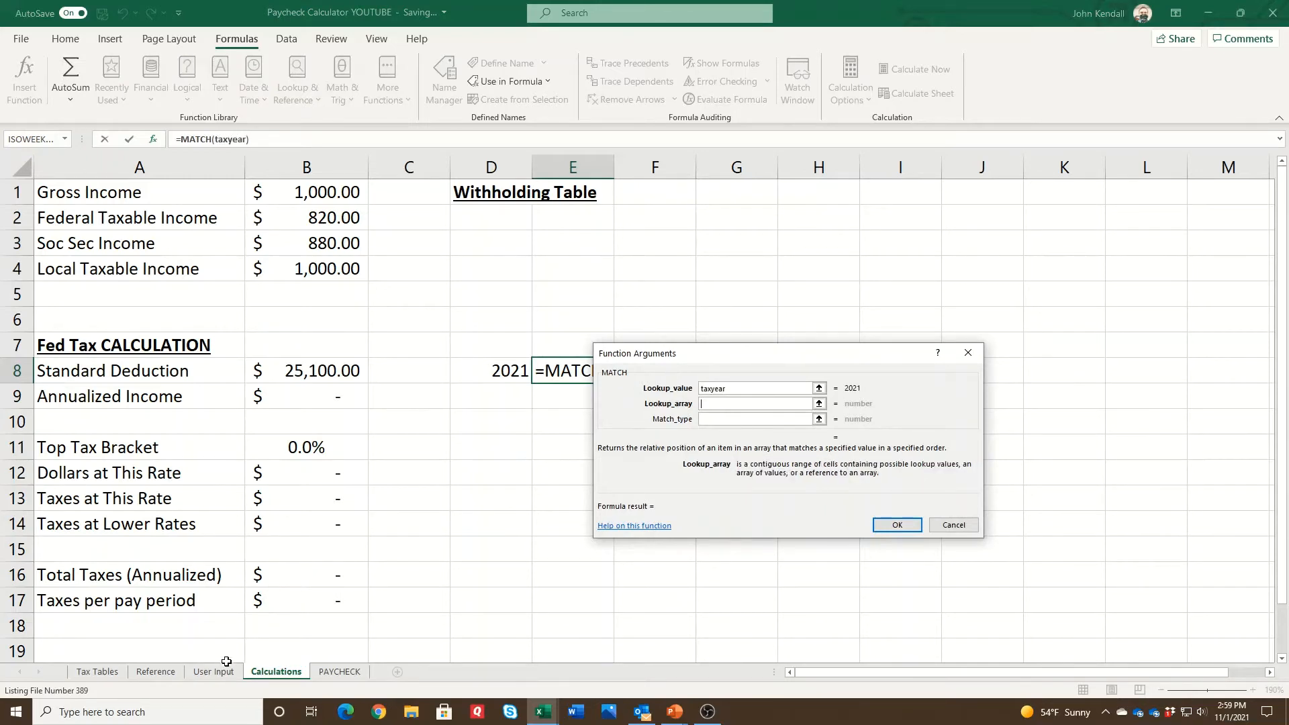
pyautogui.click(97, 671)
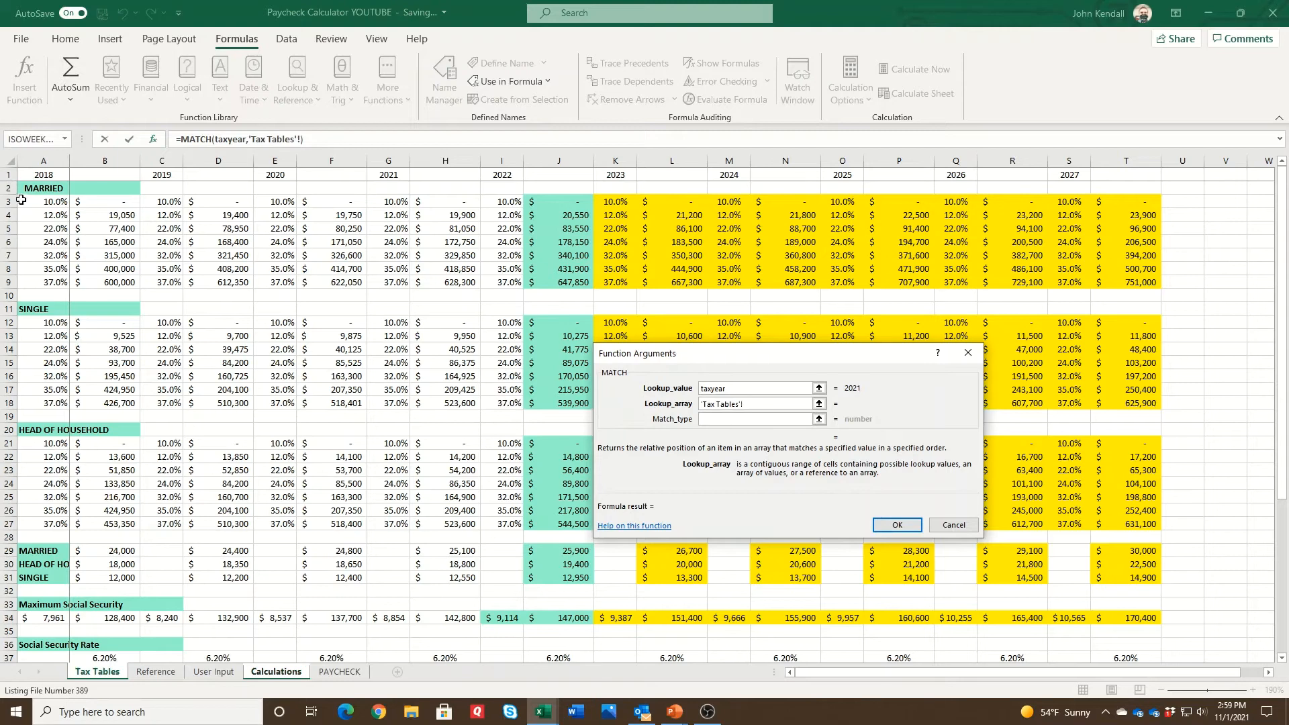
pyautogui.click(5, 174)
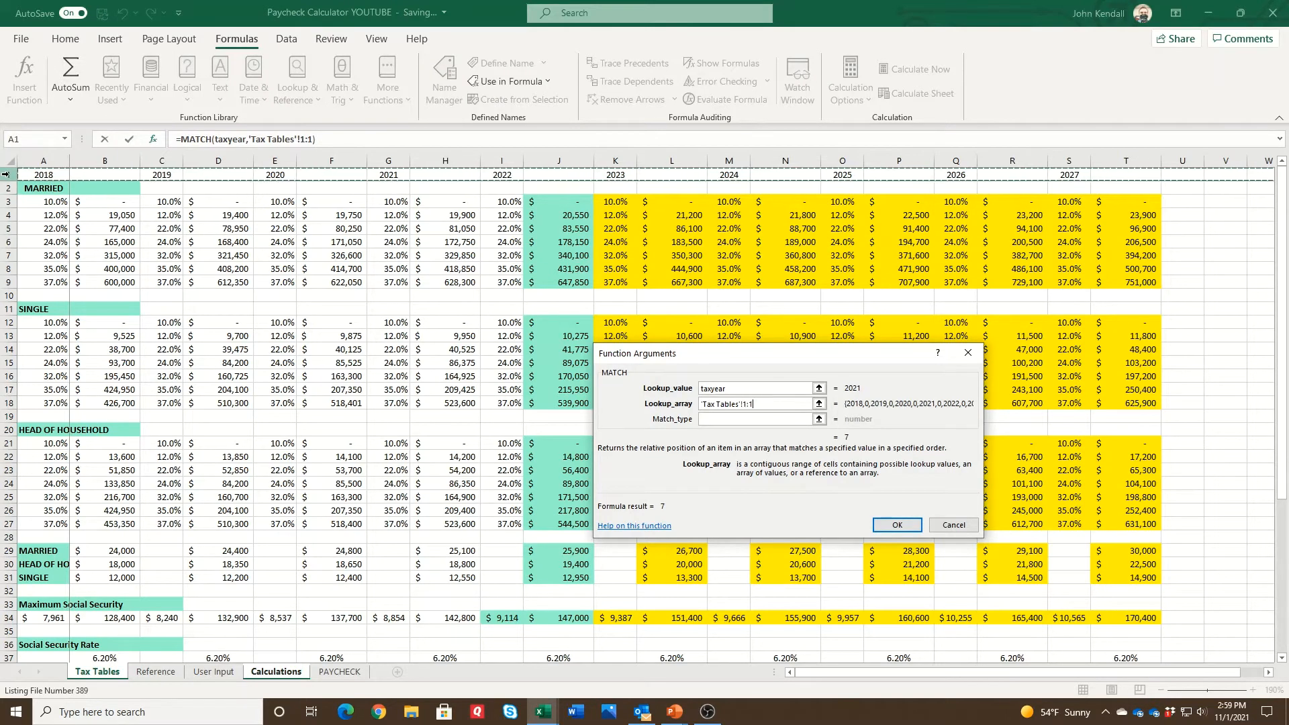
pyautogui.press('Tab')
pyautogui.write('0')
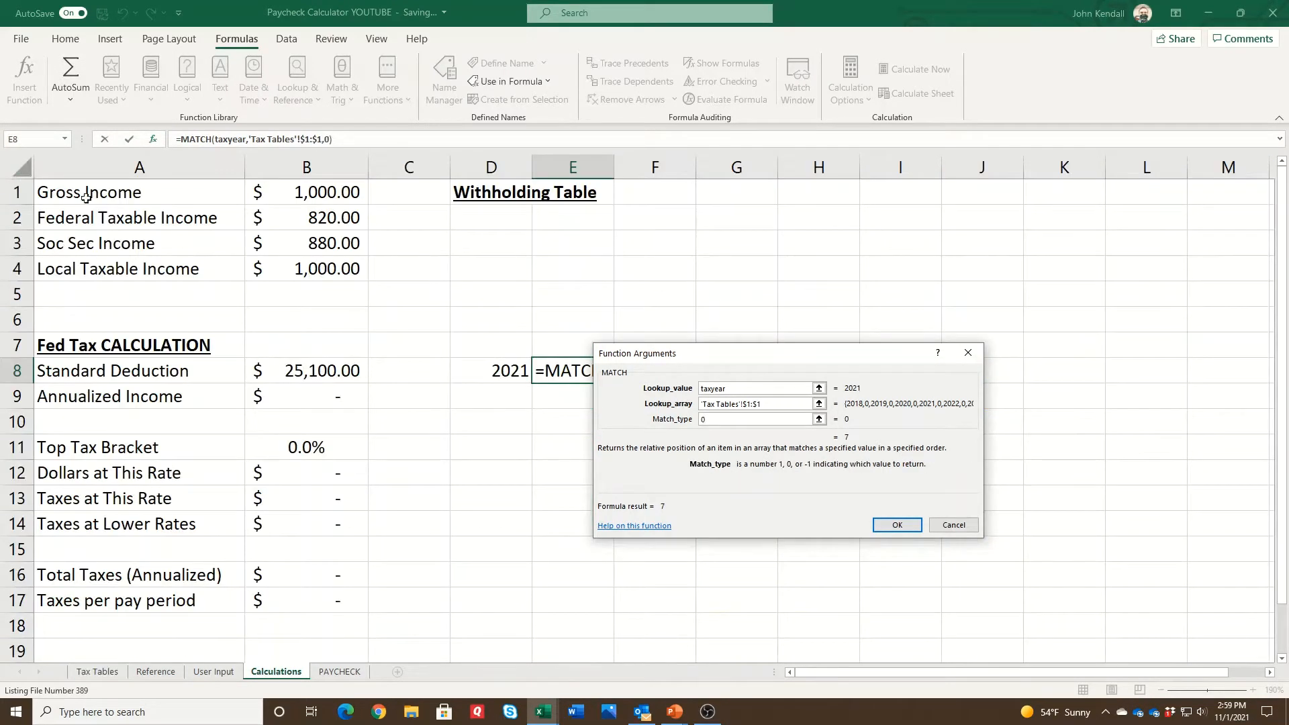
pyautogui.click(897, 525)
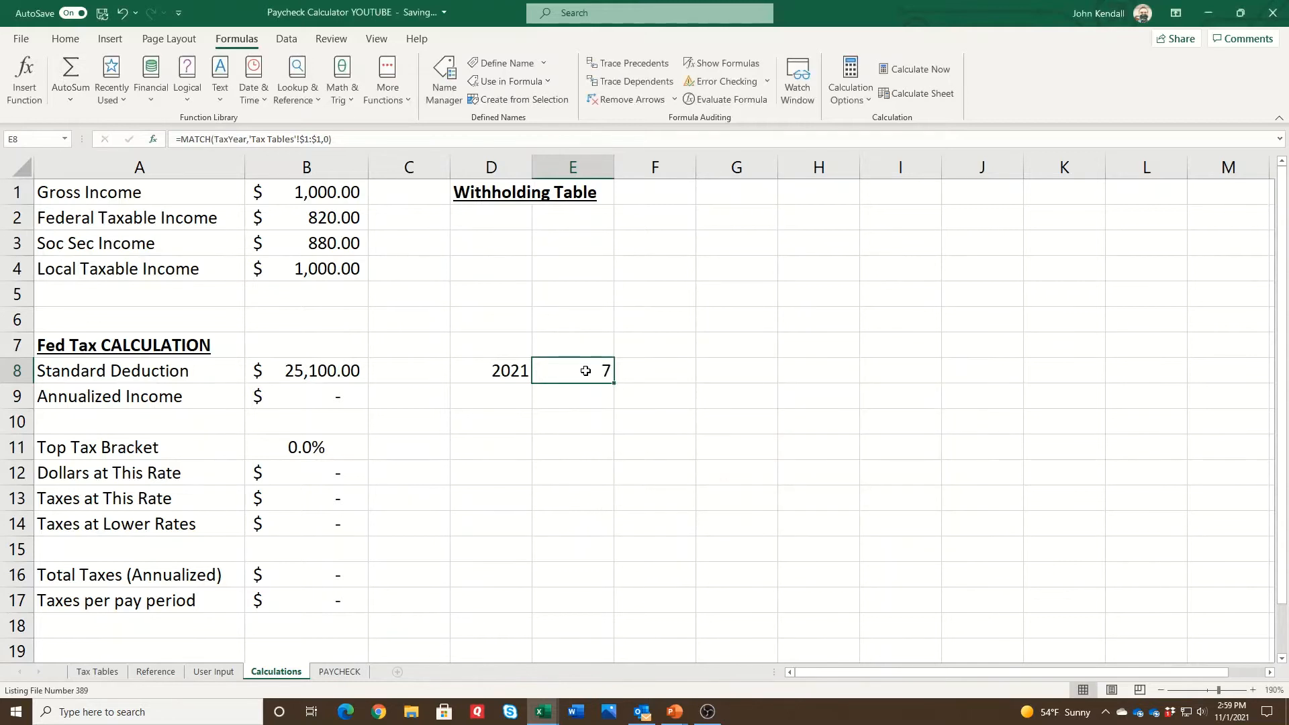
# Copy the MATCH expression from E8 and use it in place of the columns argument 7 in the B8 OFFSET formula.
pyautogui.moveTo(185, 141); pyautogui.dragTo(355, 140)
pyautogui.hotkey('ctrl', 'c')
pyautogui.press('Escape')
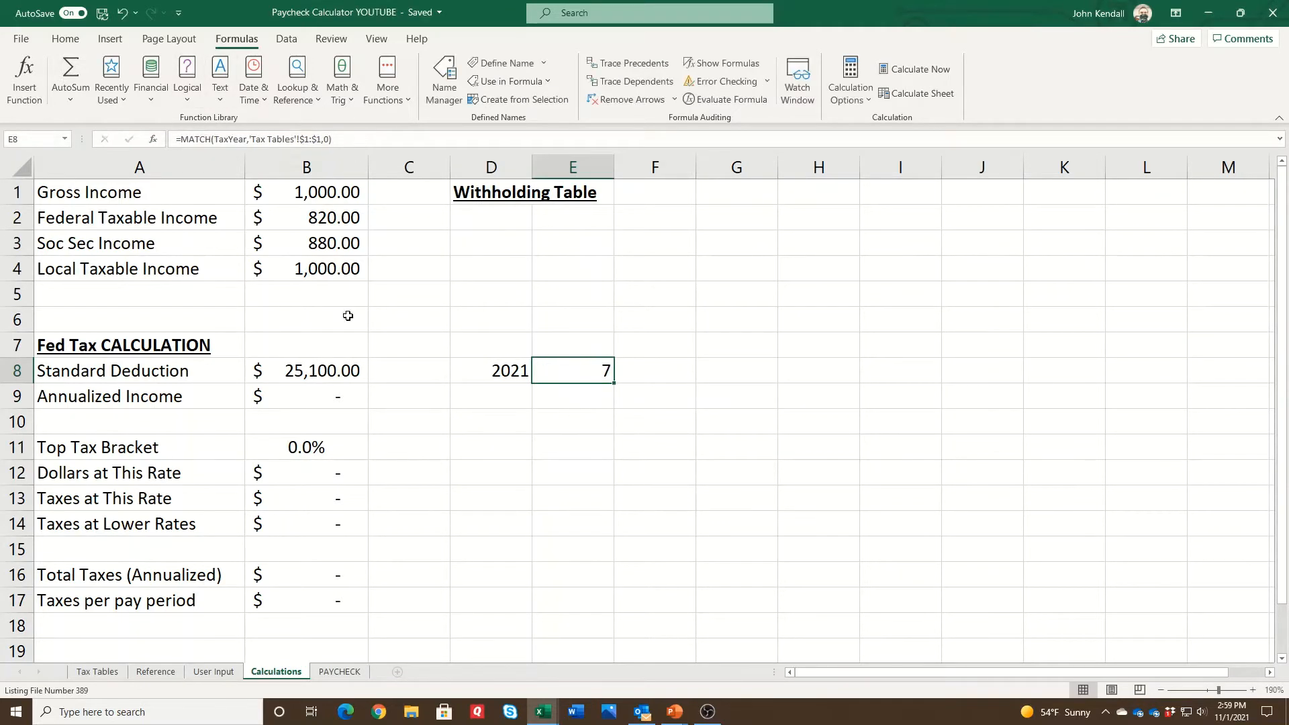
pyautogui.click(325, 369)
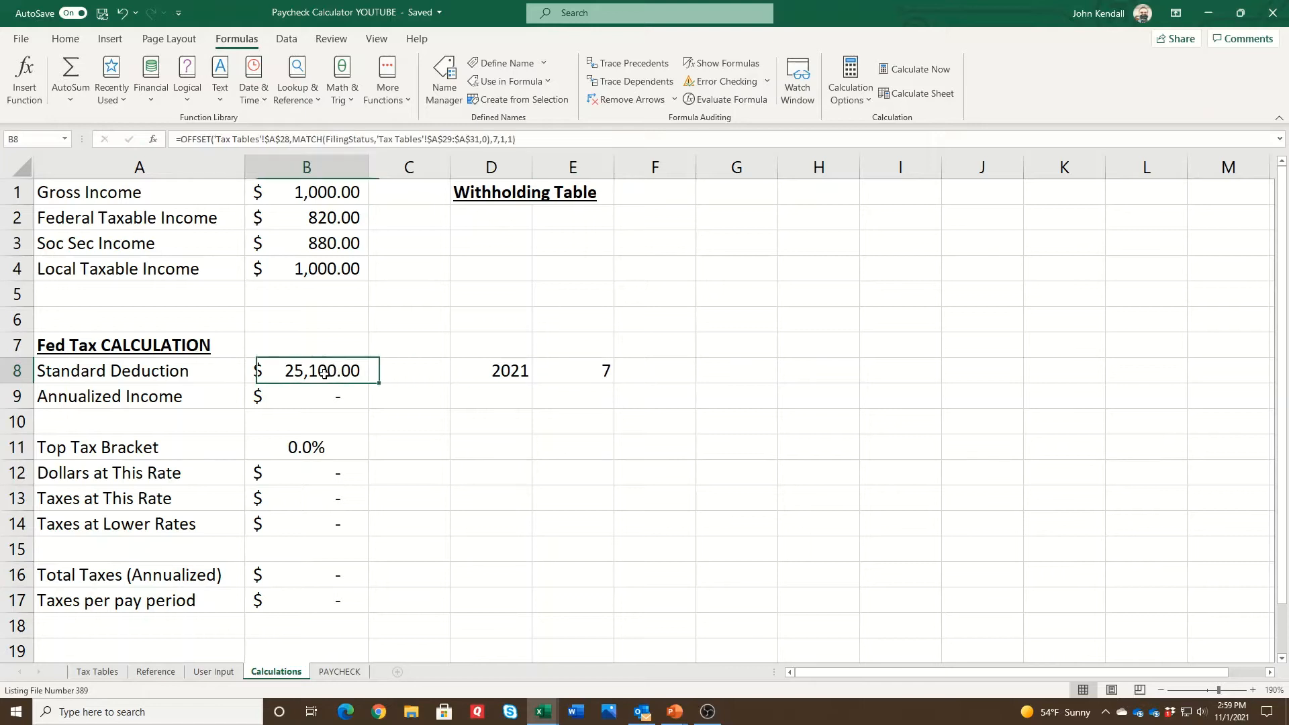
pyautogui.click(495, 138)
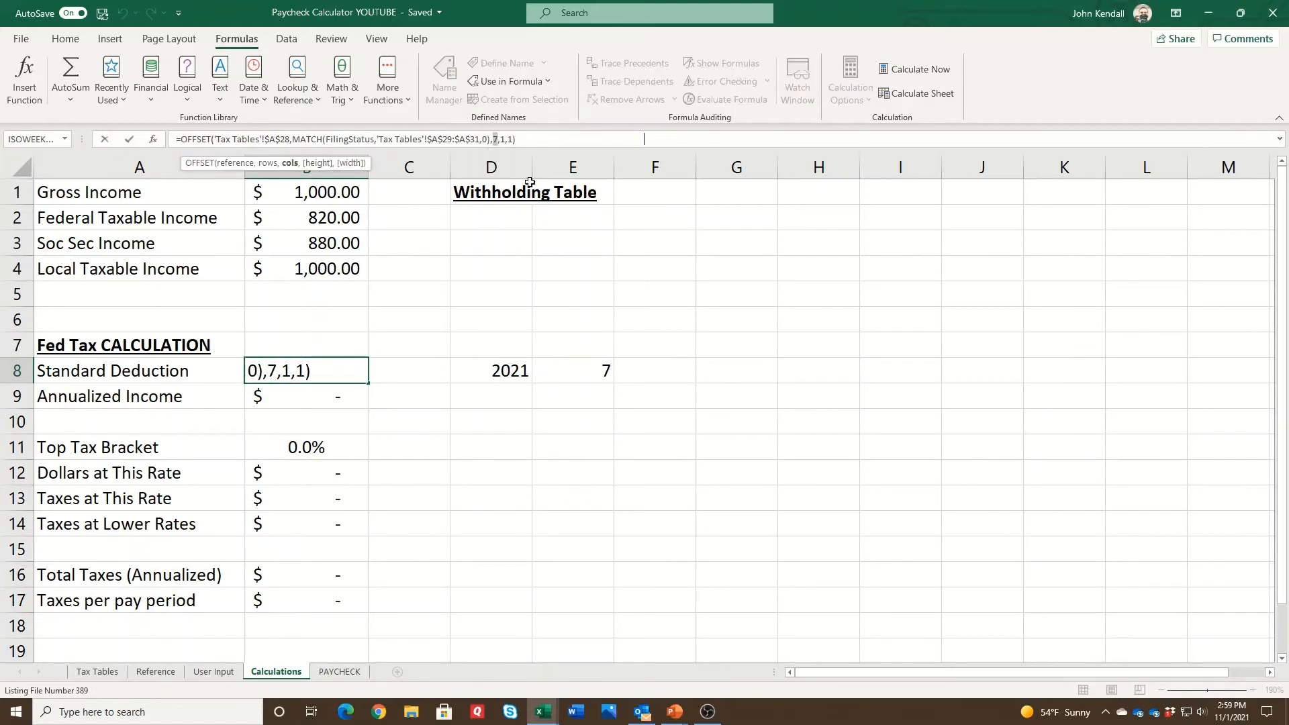
pyautogui.hotkey('ctrl', 'v')
pyautogui.press('Return')
# Clear the helper formulas in D8 and E8 and review the Standard Deduction formula in B8.
pyautogui.press('Up')
pyautogui.press('Right')
pyautogui.press('Right')
pyautogui.press('Delete')
pyautogui.press('Right')
pyautogui.press('Delete')
pyautogui.press('Left')
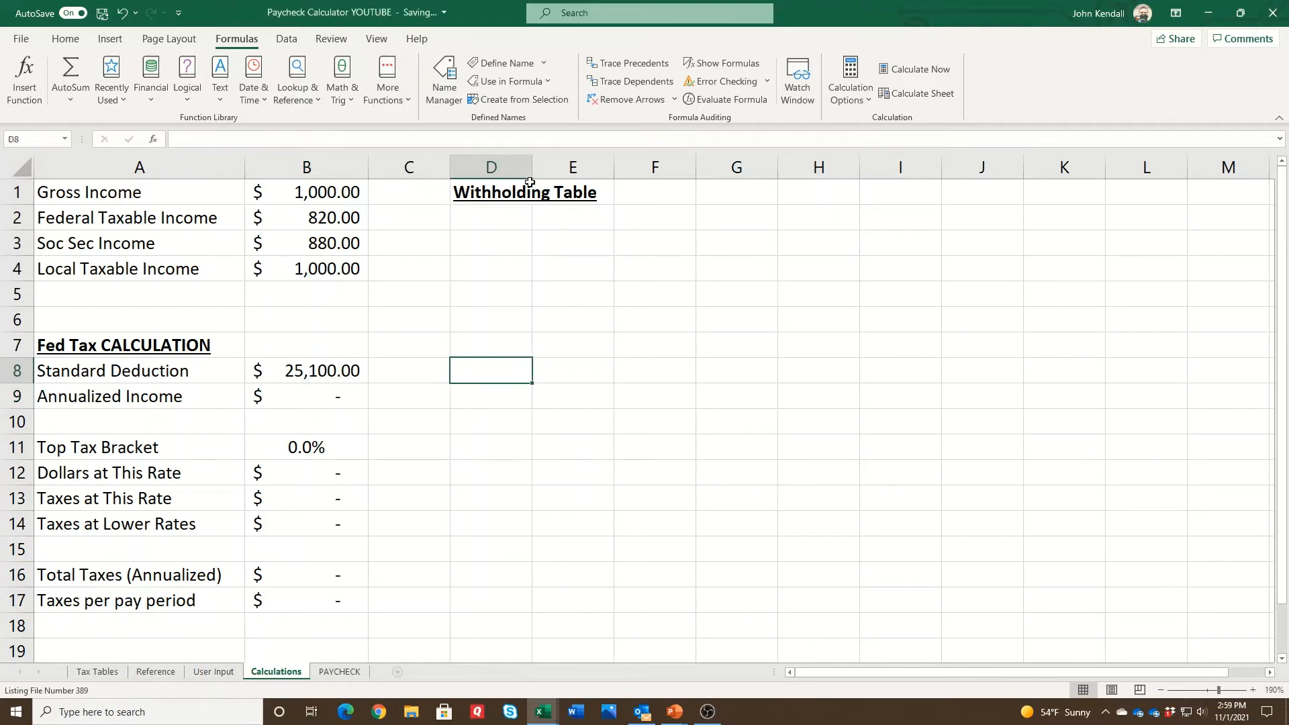
pyautogui.press('Left')
pyautogui.press('Left')
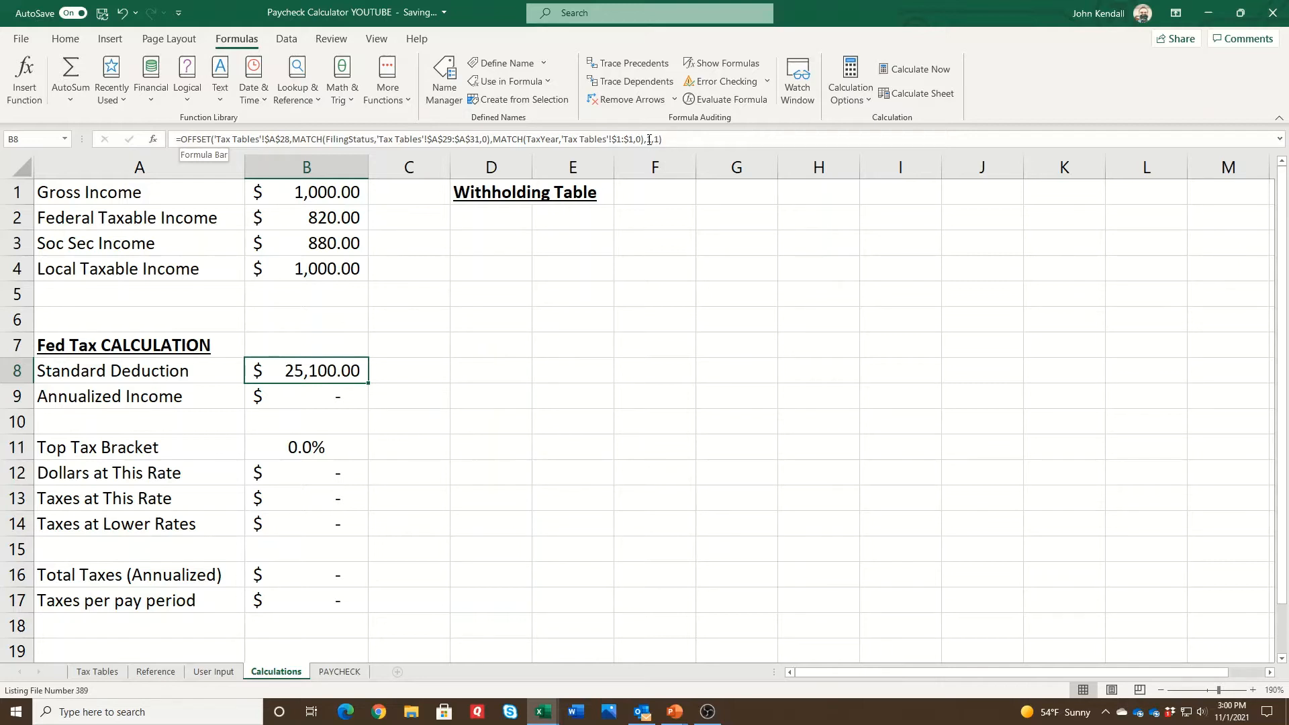
pyautogui.press('Down')
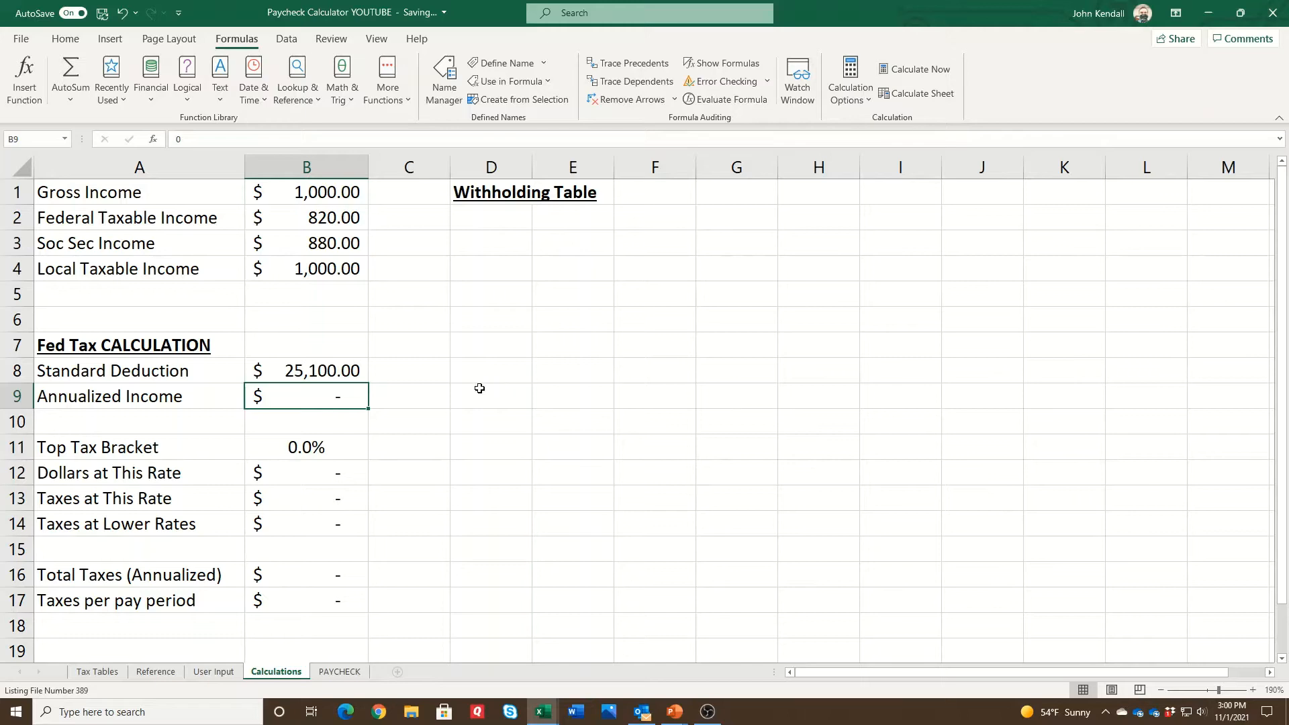
# Set the User Input year to 2018 and compare the Standard Deduction with the married amount in Tax Tables.
pyautogui.click(205, 675)
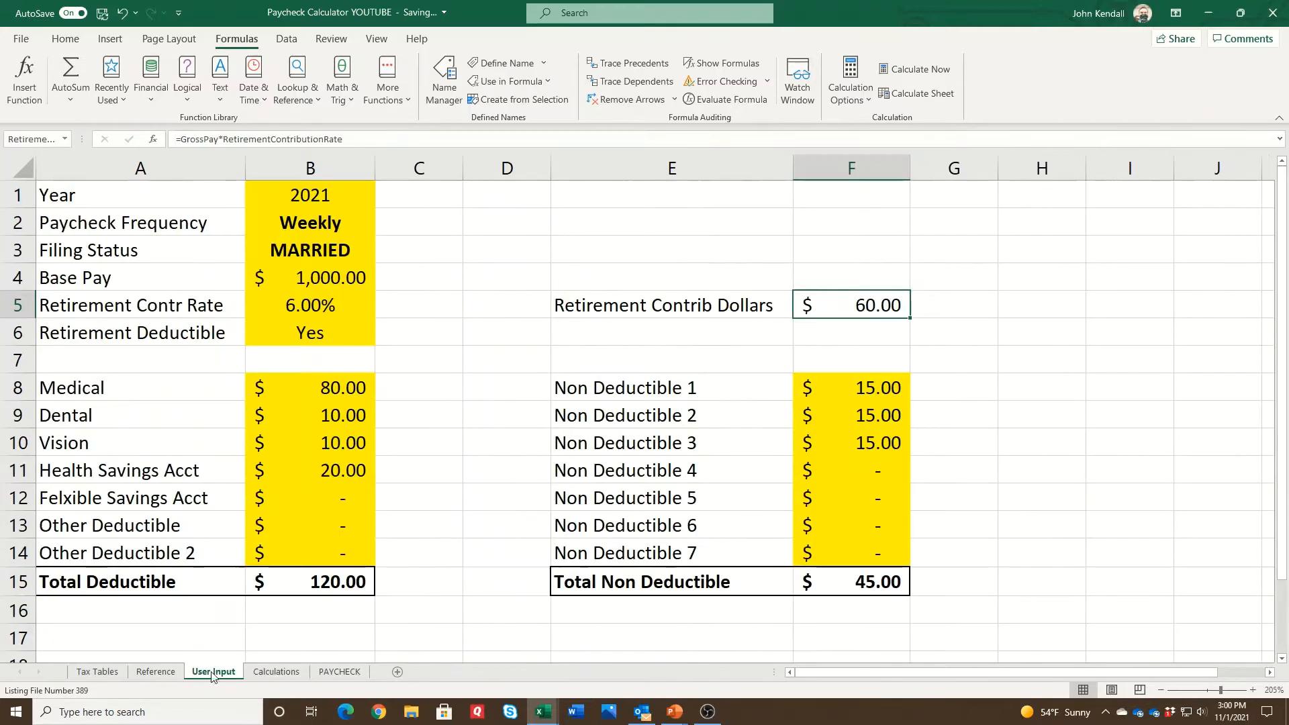
pyautogui.click(301, 189)
pyautogui.write('2018')
pyautogui.press('Return')
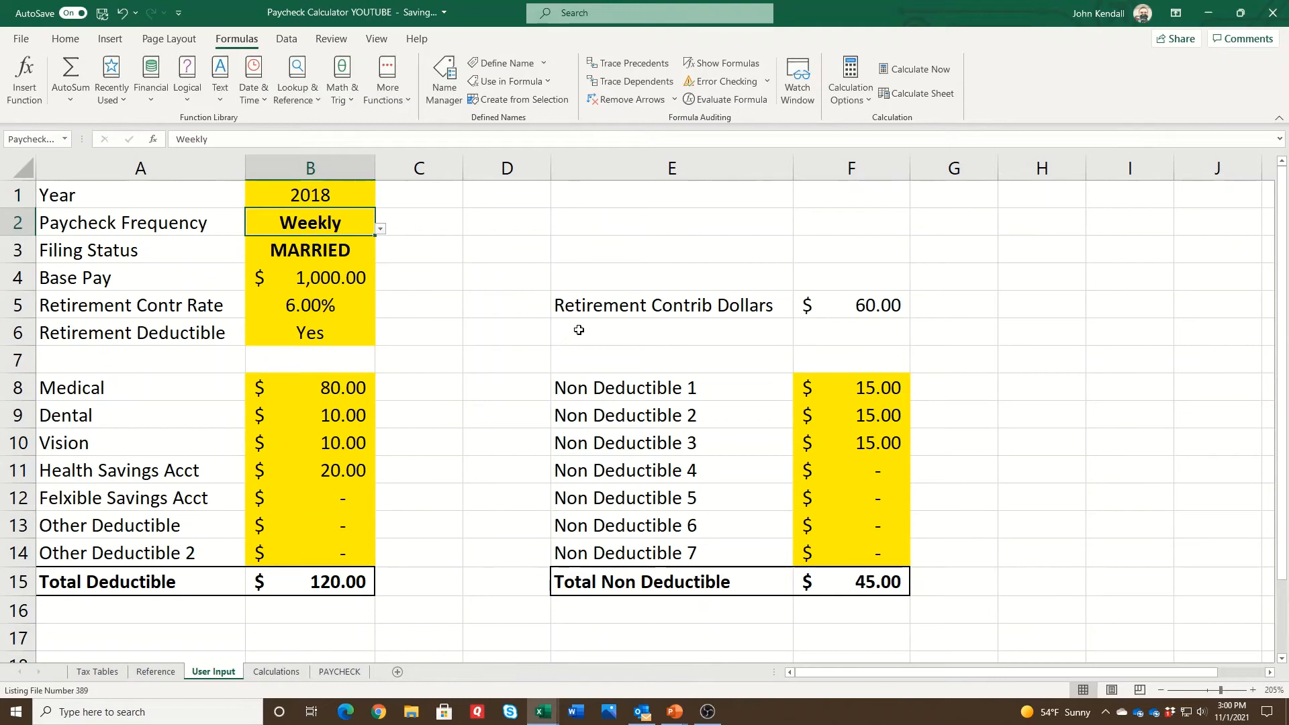
pyautogui.click(276, 671)
pyautogui.click(310, 373)
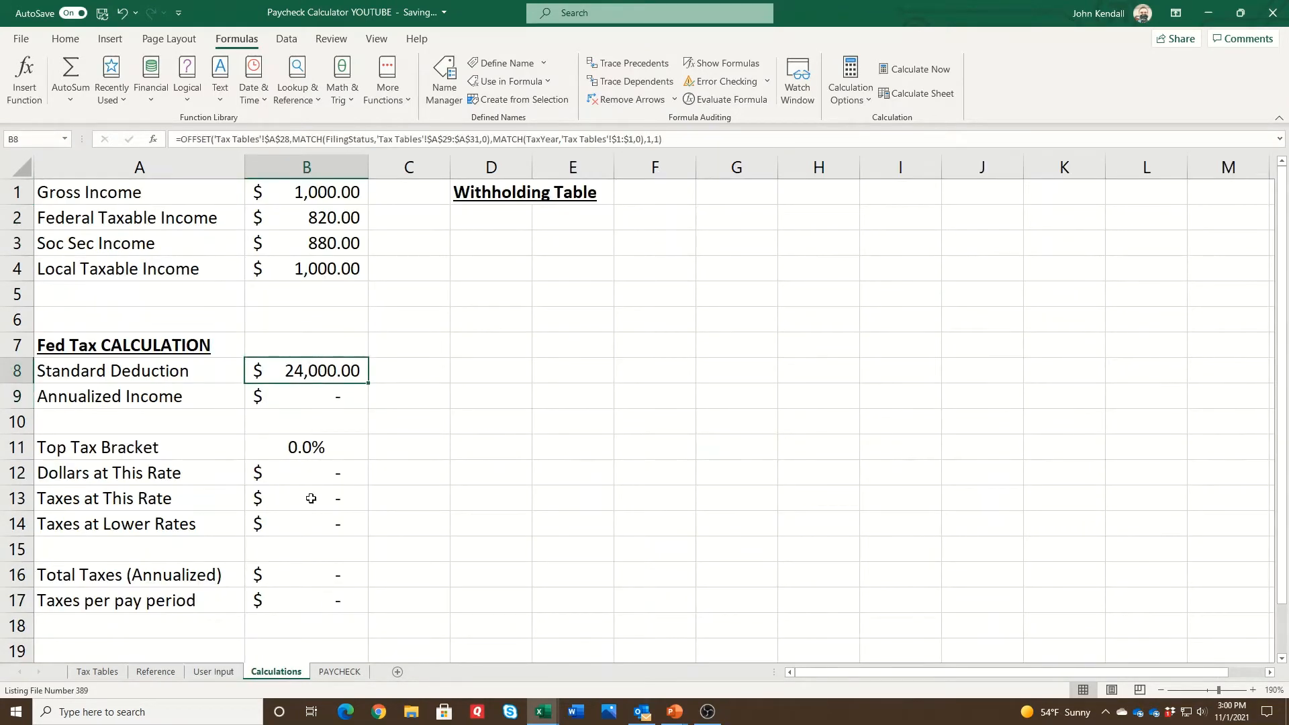
pyautogui.click(97, 672)
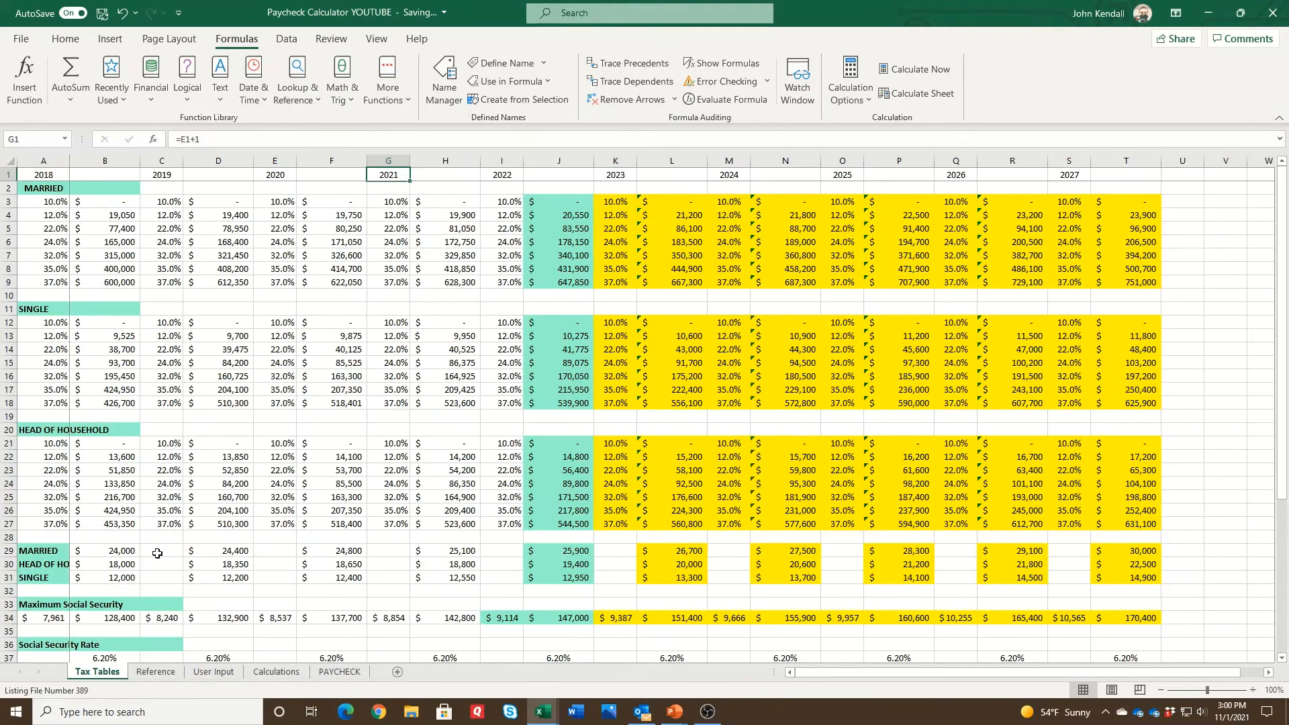
pyautogui.scroll(-4, 155, 520)
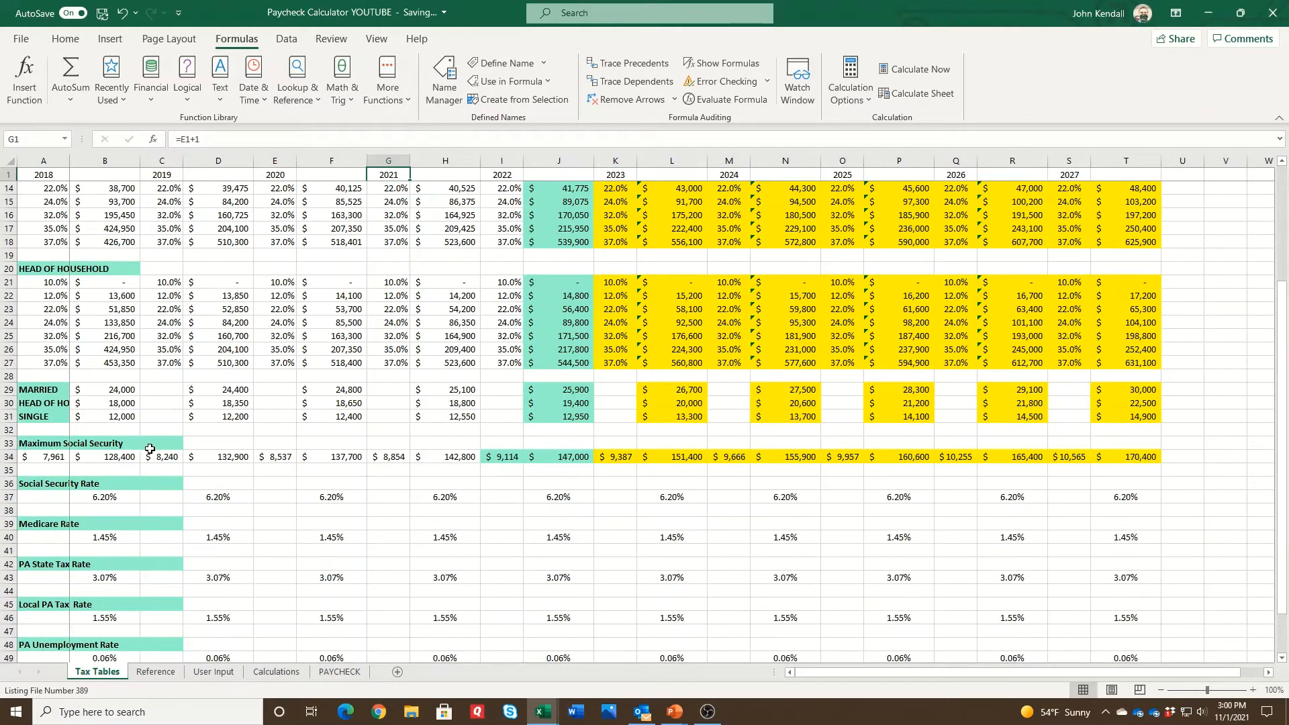
pyautogui.click(117, 392)
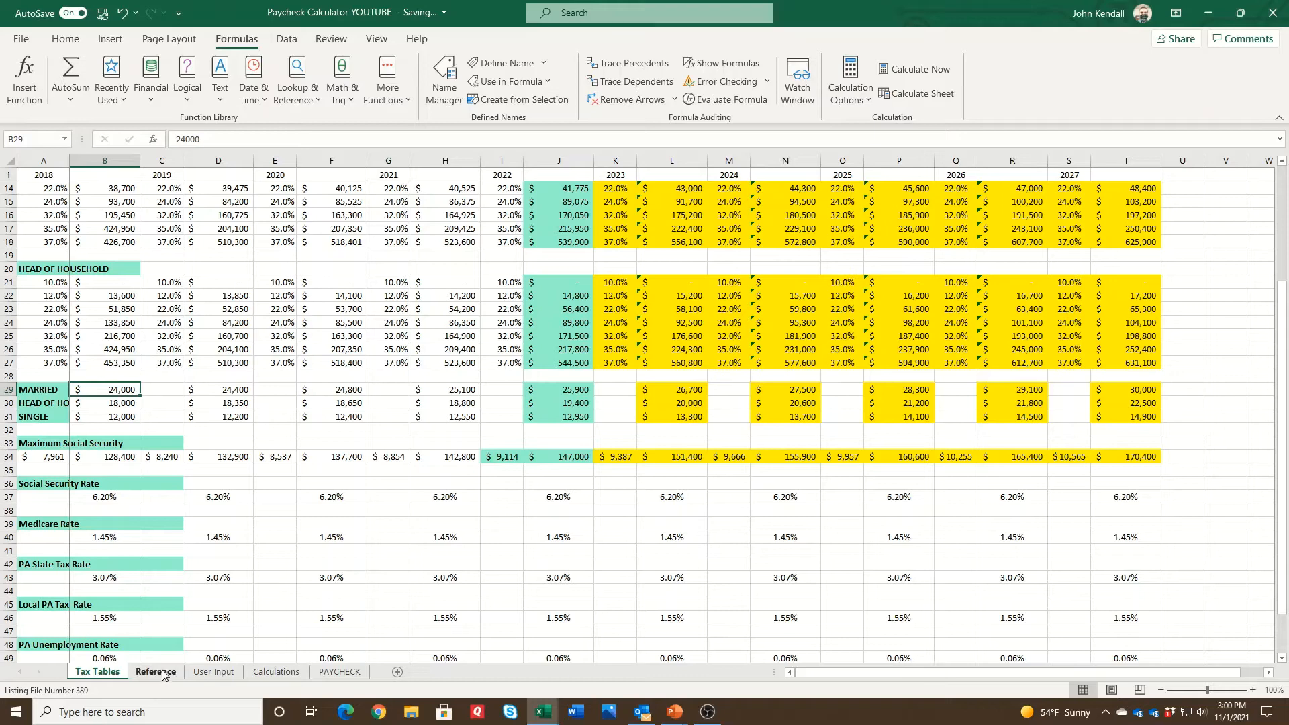
# Set the User Input filing status to SINGLE and check the Standard Deduction on Calculations.
pyautogui.click(214, 671)
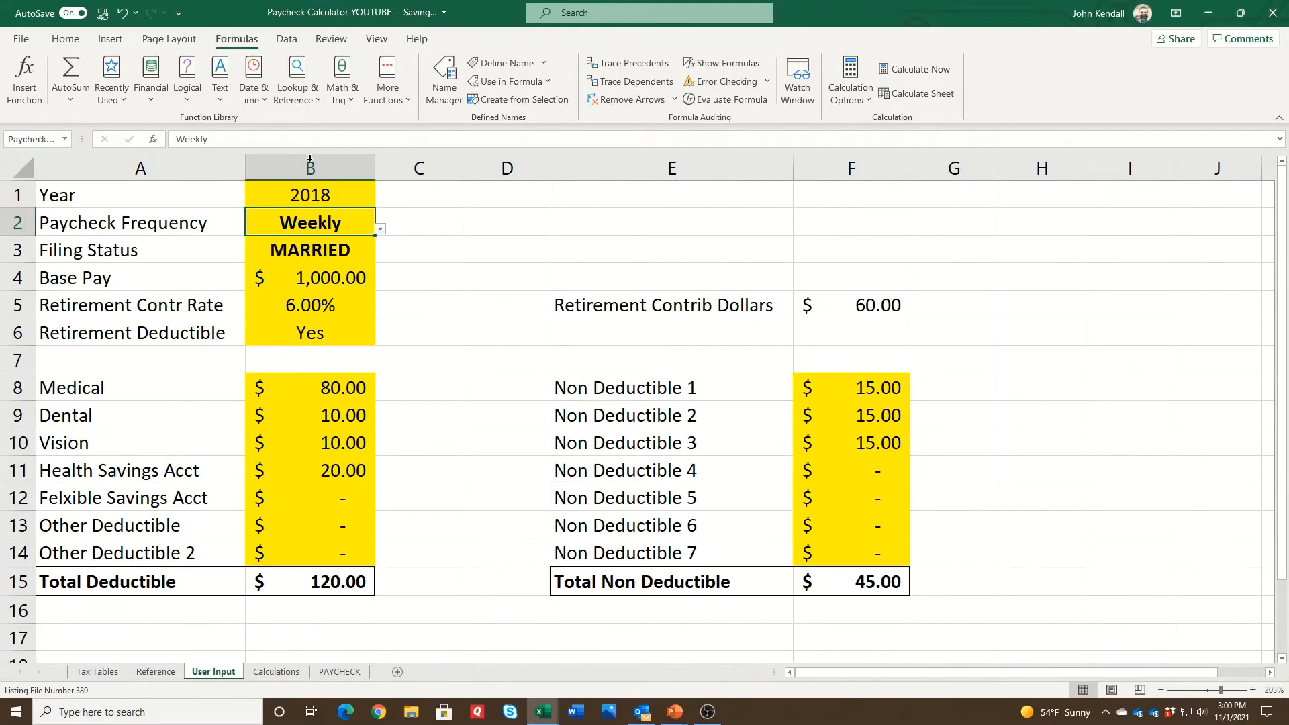
pyautogui.click(369, 251)
pyautogui.click(377, 256)
pyautogui.click(372, 253)
pyautogui.click(380, 256)
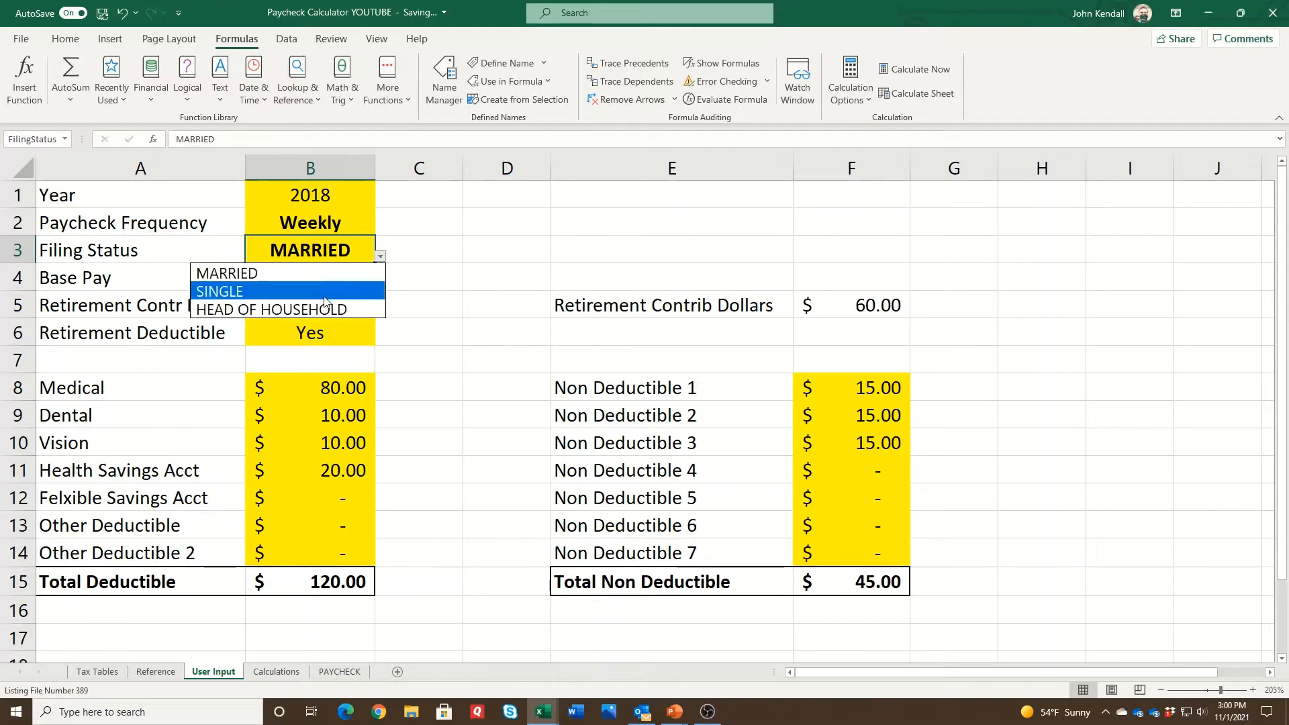
pyautogui.click(215, 291)
pyautogui.click(275, 672)
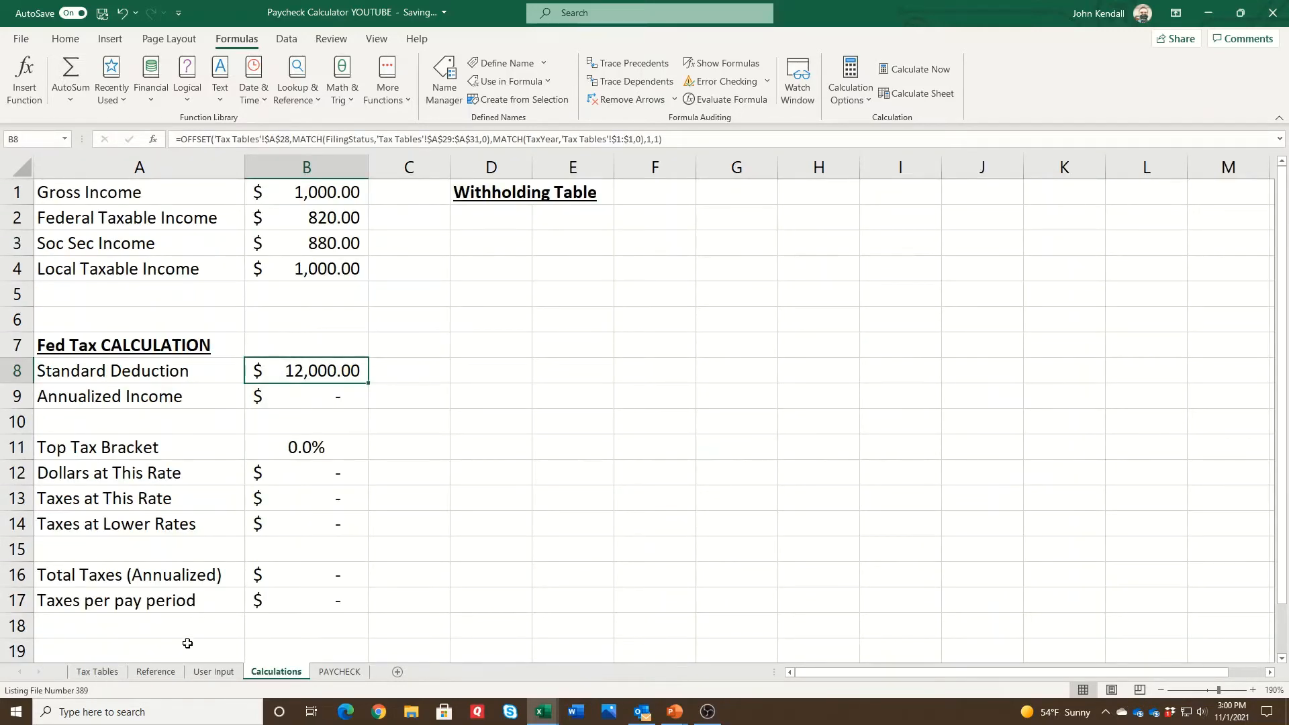
# Set the User Input year to 2019 and compare the Standard Deduction with the 2019 single amount in Tax Tables.
pyautogui.click(213, 672)
pyautogui.click(354, 198)
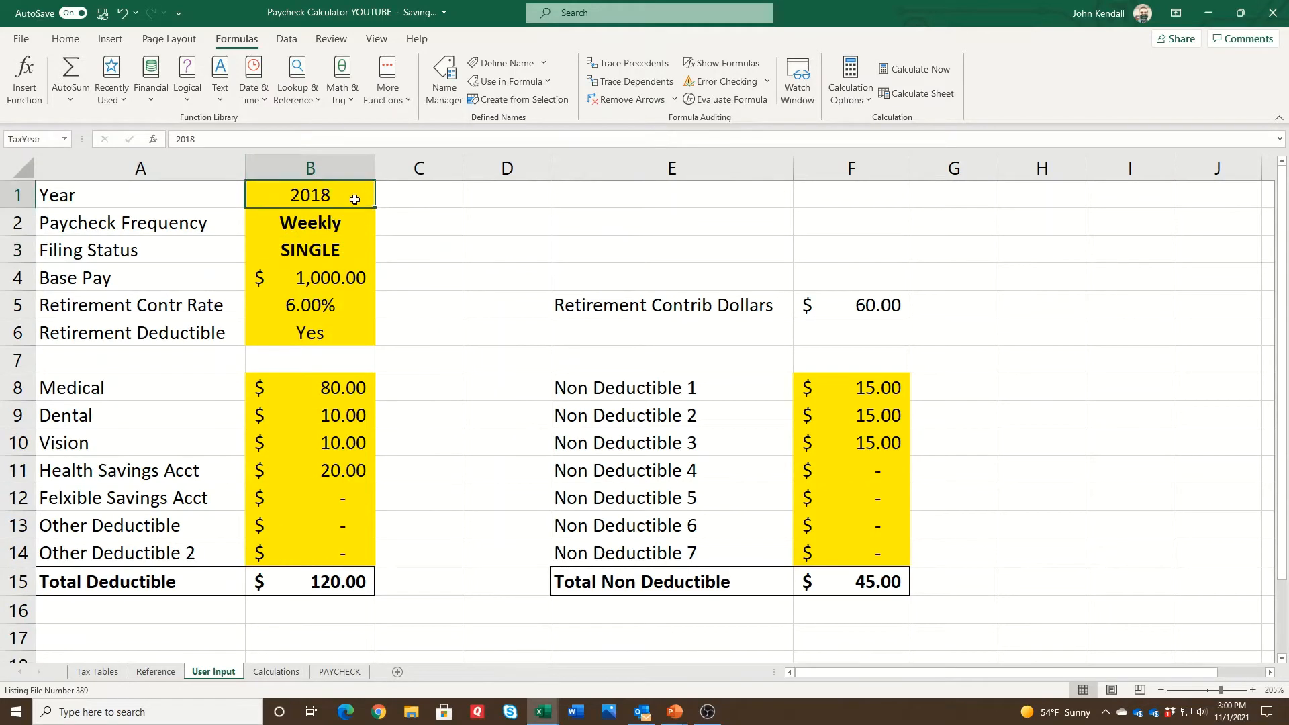
pyautogui.write('2019')
pyautogui.press('Return')
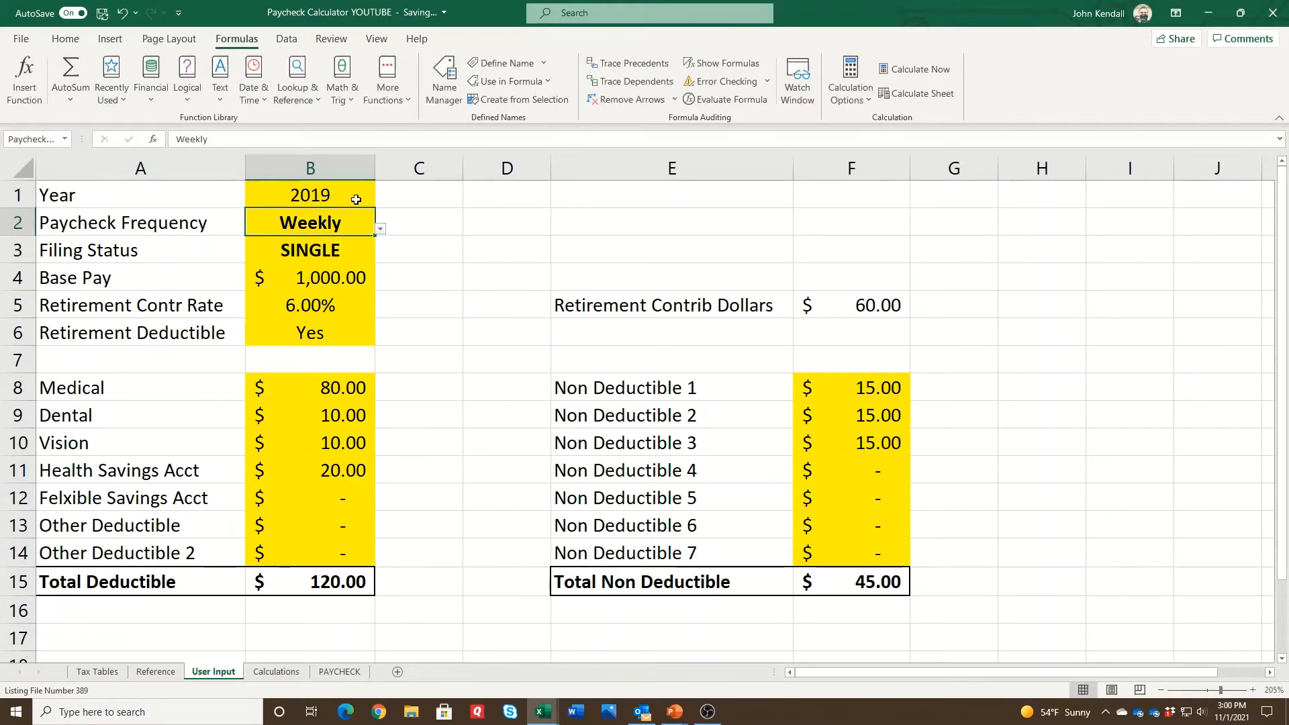
pyautogui.click(283, 671)
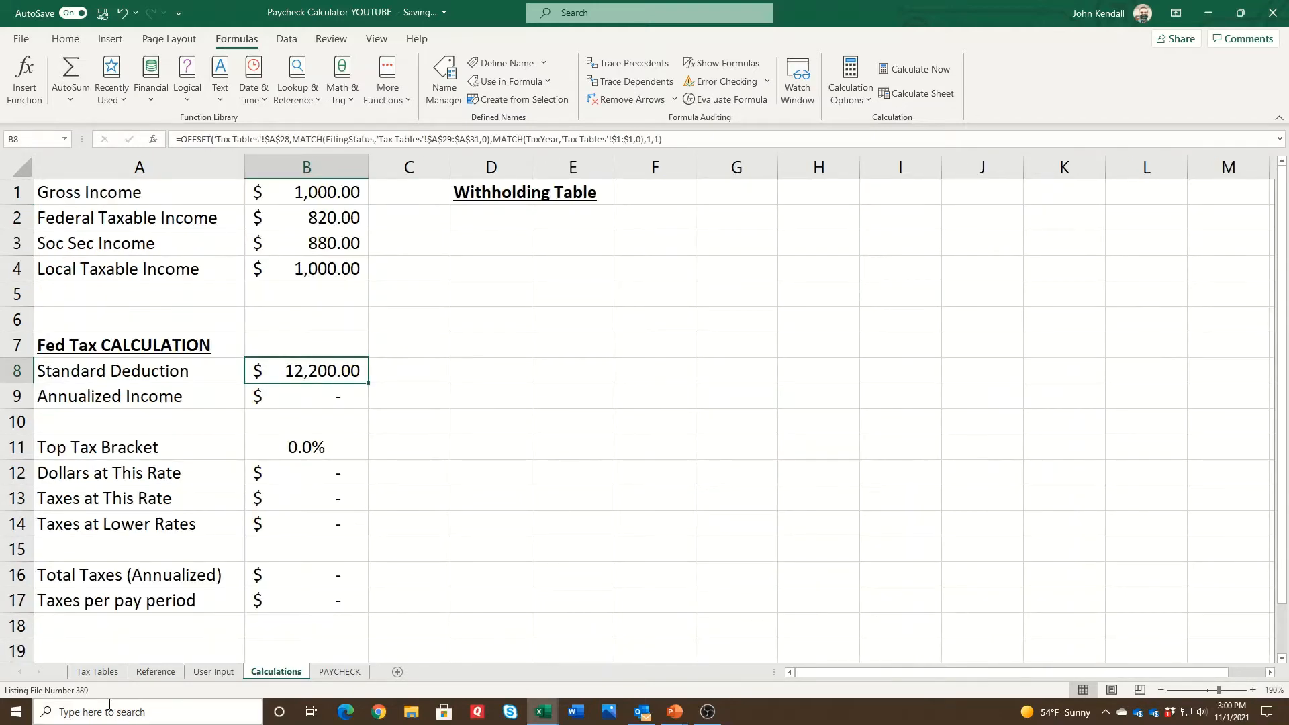
pyautogui.click(95, 673)
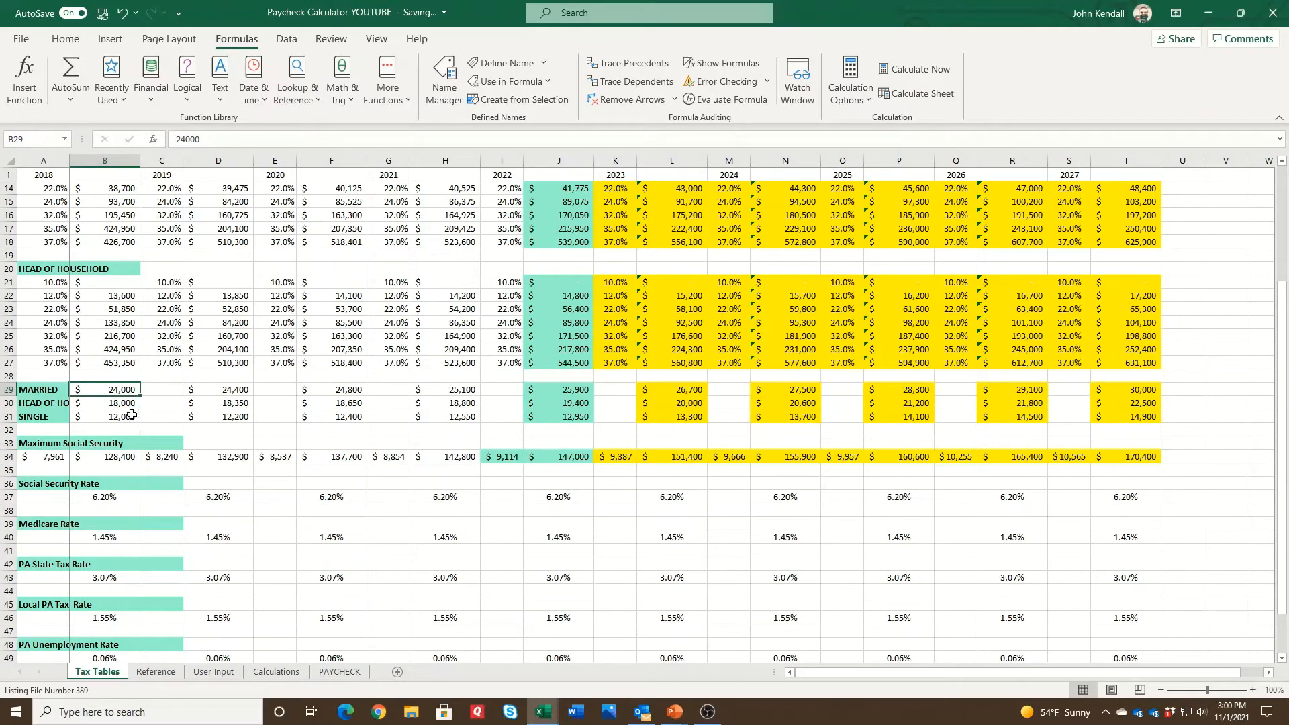
pyautogui.moveTo(231, 417); pyautogui.dragTo(165, 174)
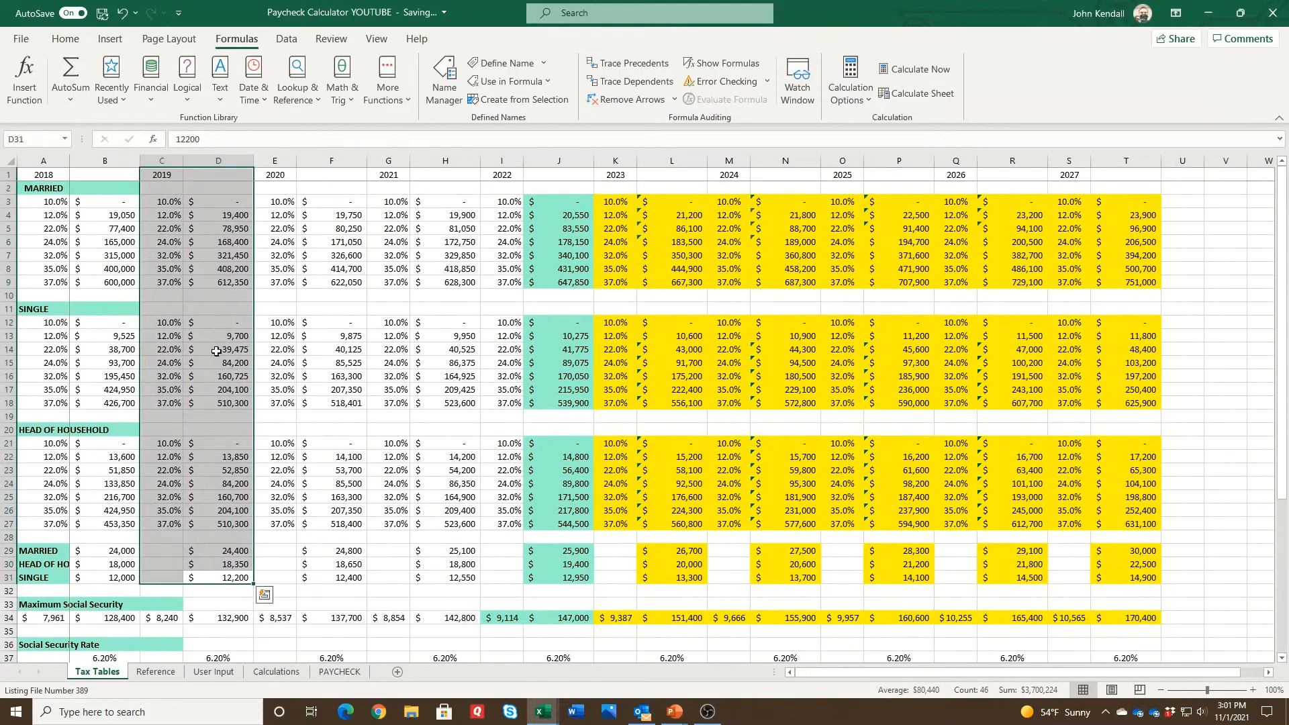
pyautogui.scroll(-4, 226, 374)
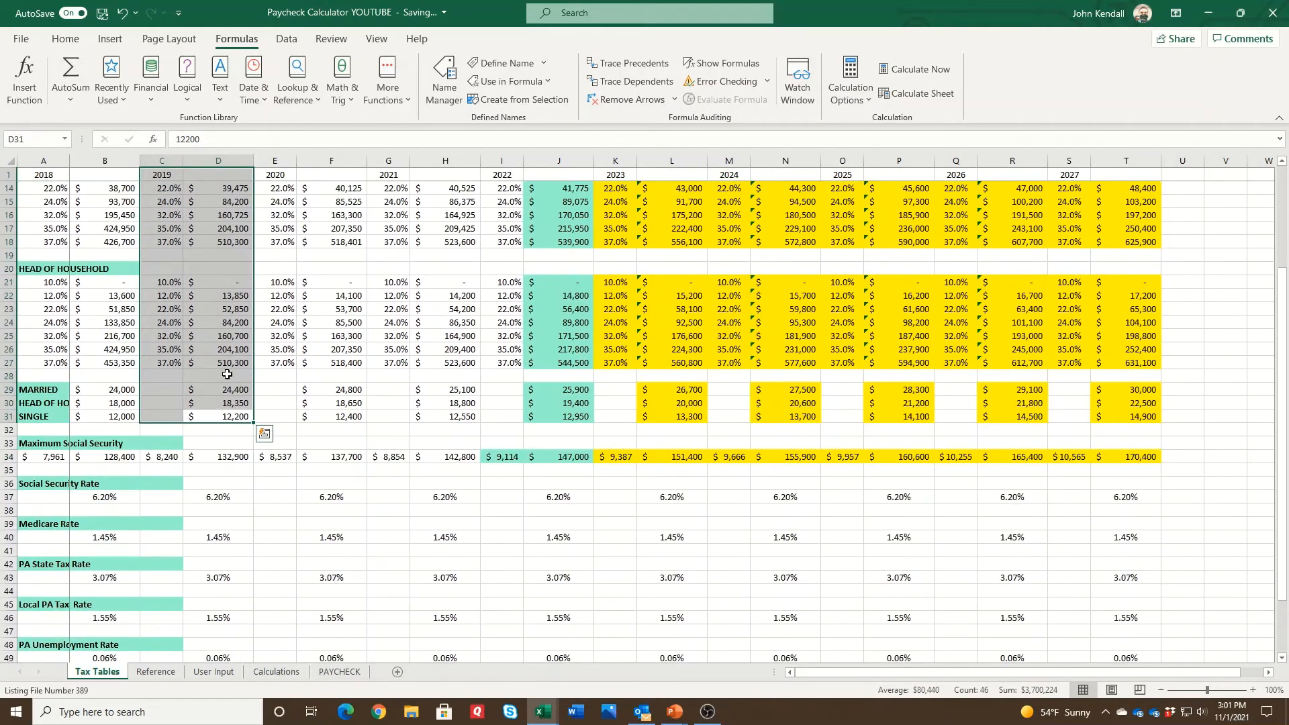
# Set the User Input year to 2021 and filing status to Married, check the Standard Deduction, and select Annualized Income B9 on Calculations.
pyautogui.click(213, 672)
pyautogui.click(308, 198)
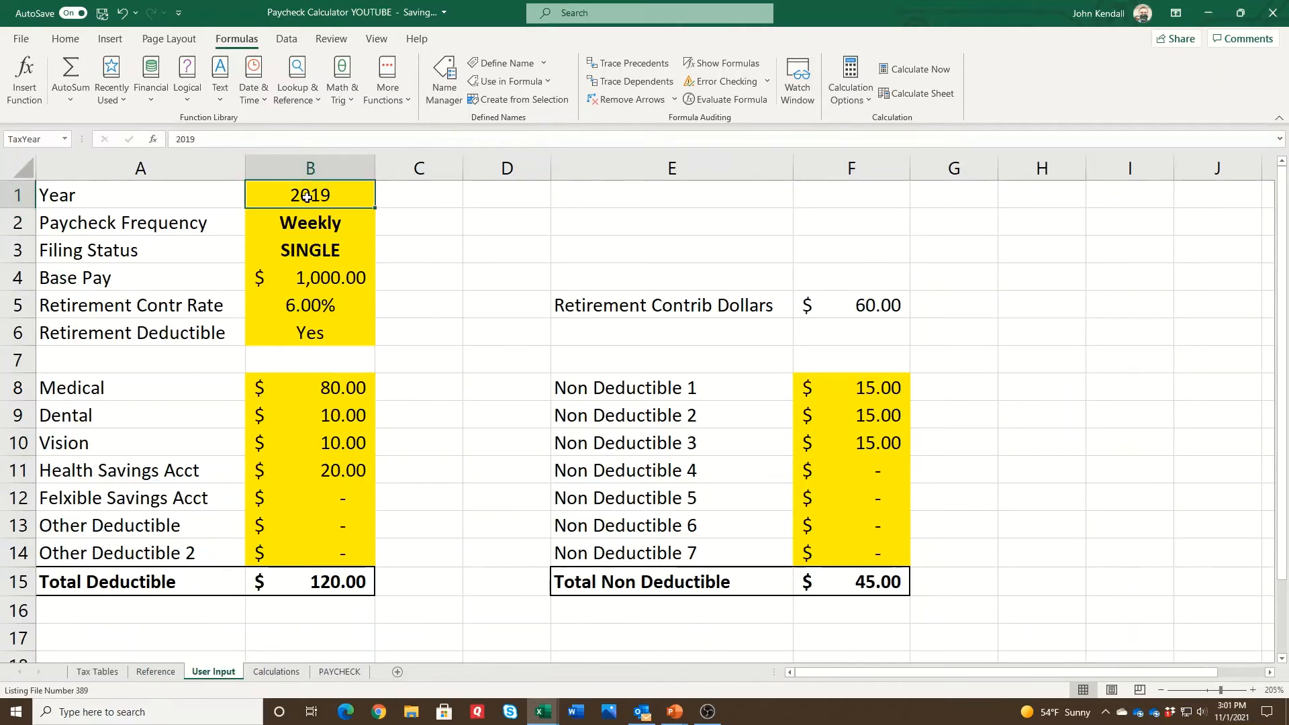
pyautogui.write('2021')
pyautogui.press('Return')
pyautogui.press('Return')
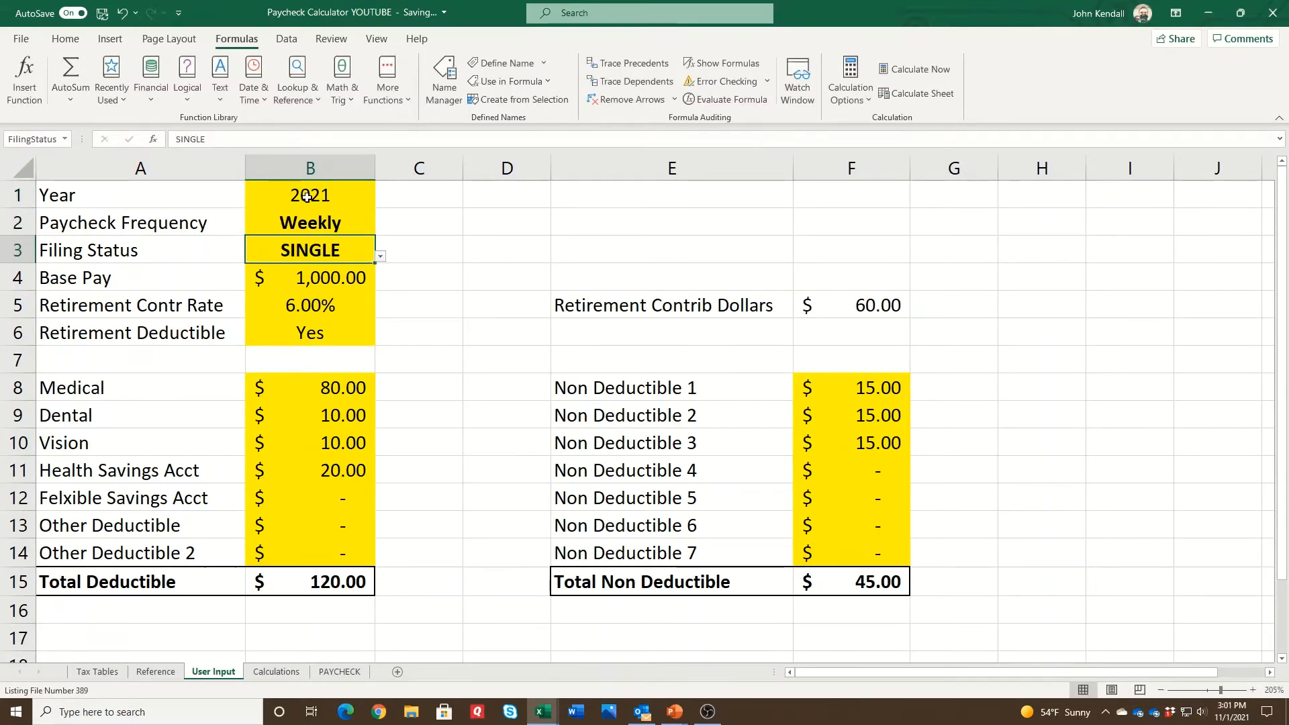
pyautogui.write('Married')
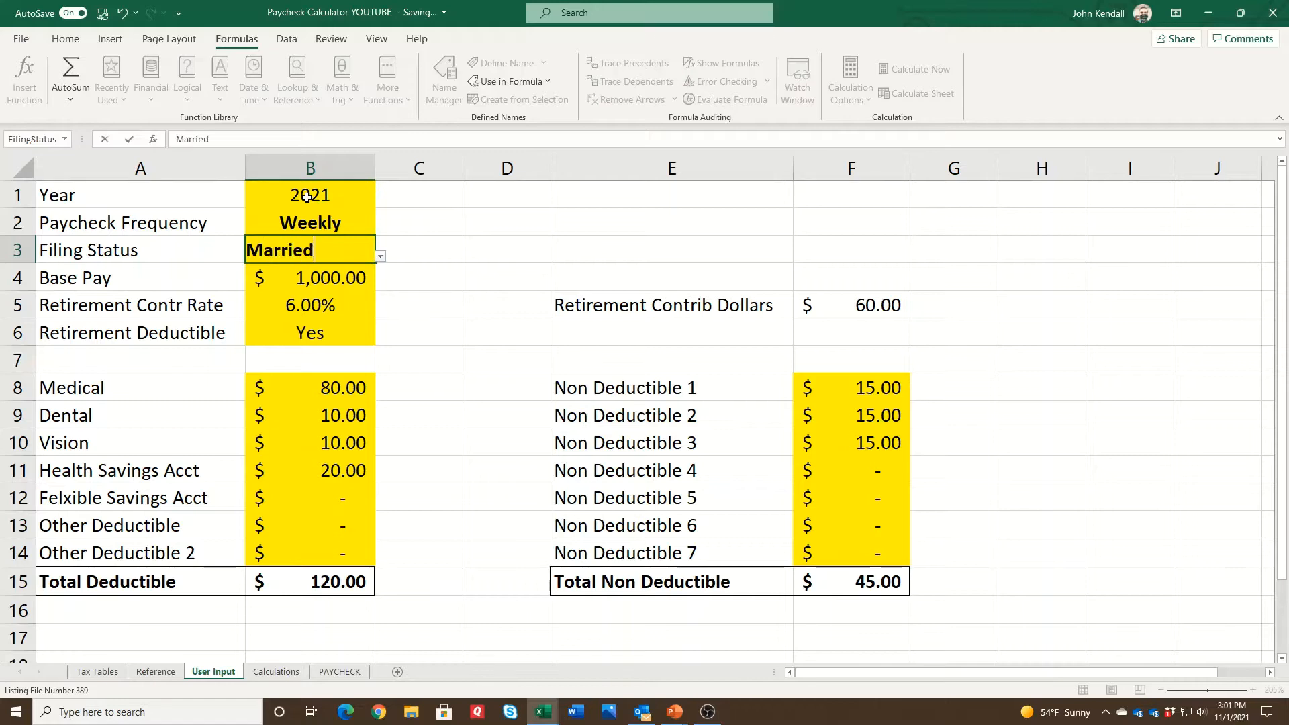
pyautogui.press('Tab')
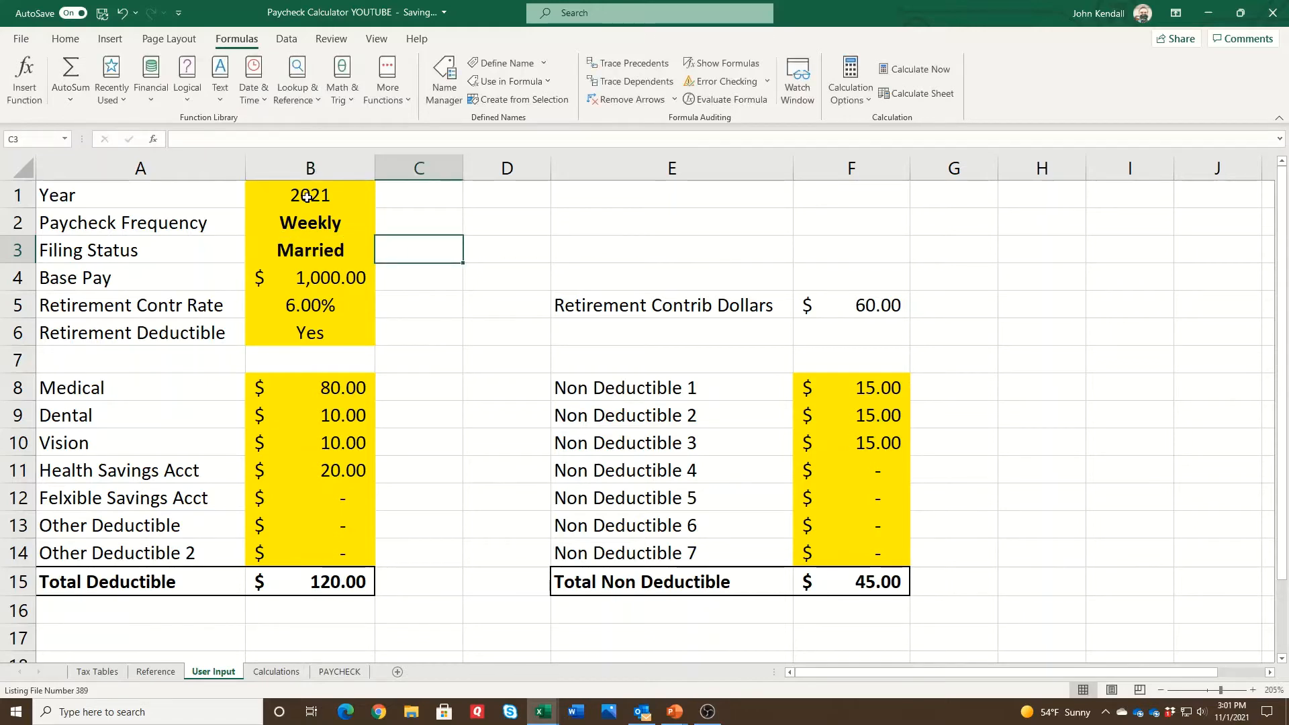
pyautogui.click(275, 671)
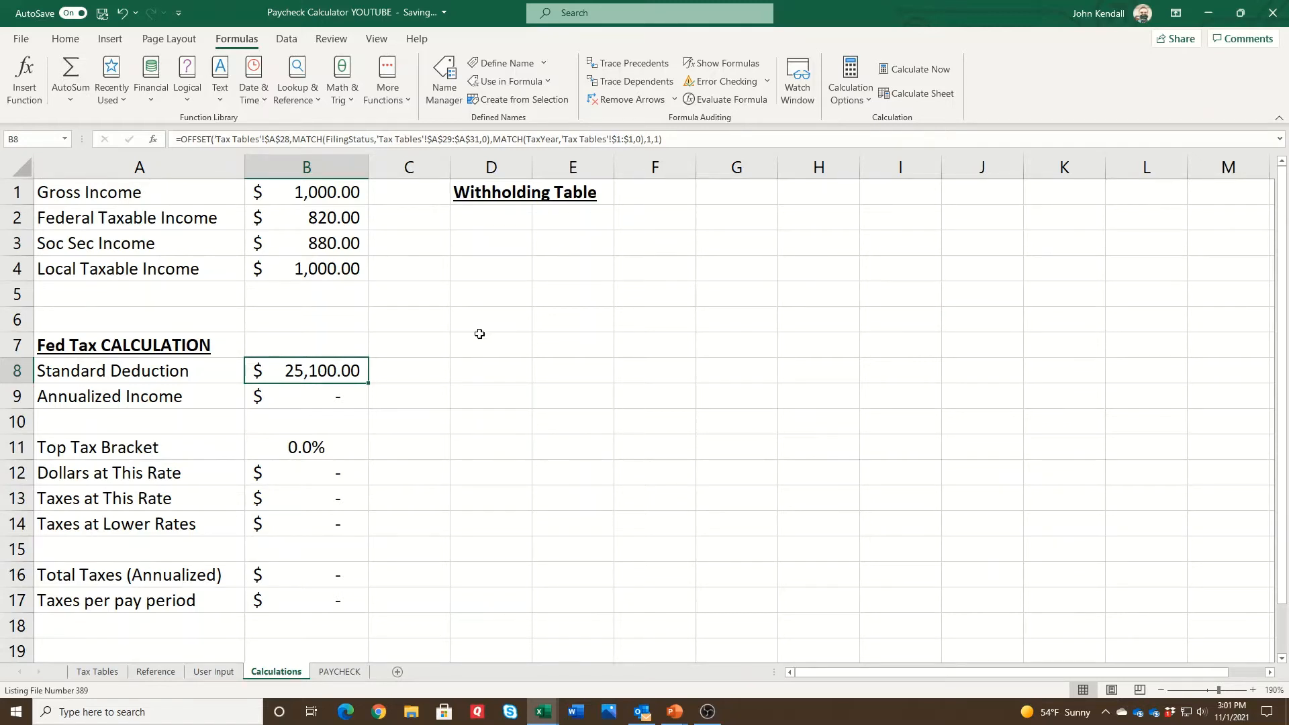
pyautogui.click(327, 404)
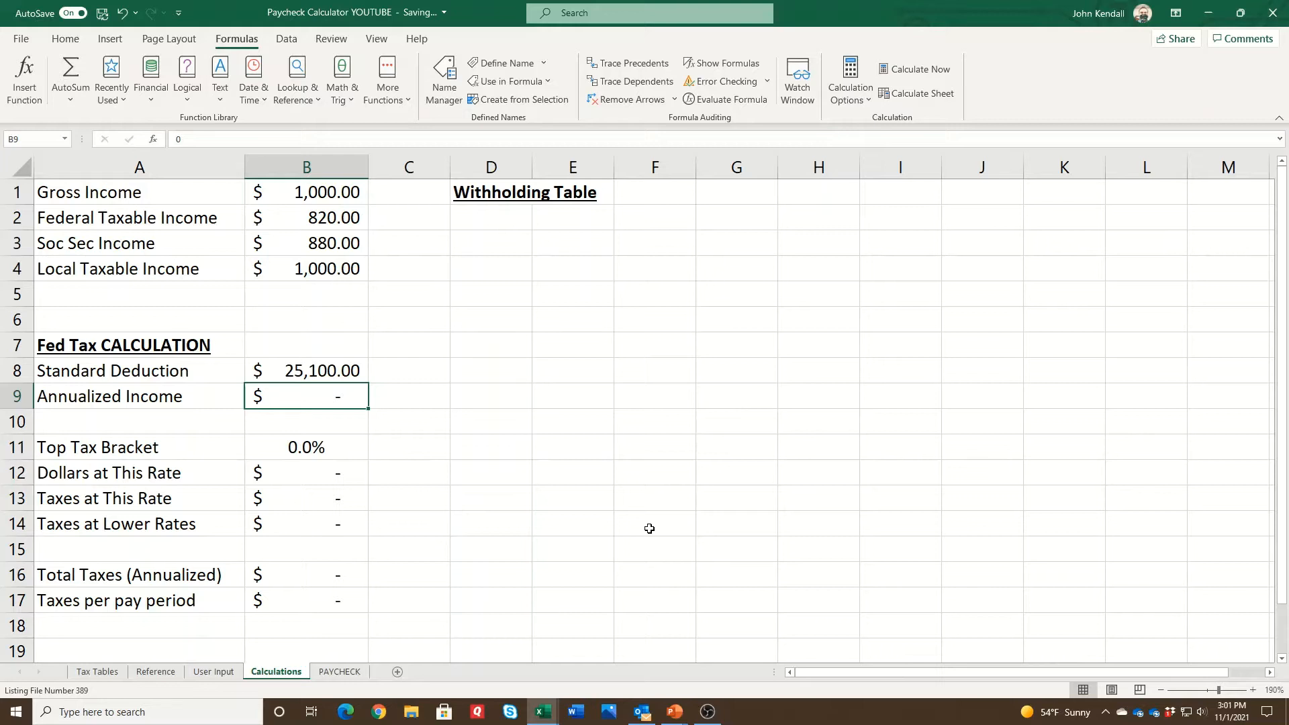
pyautogui.write('=')
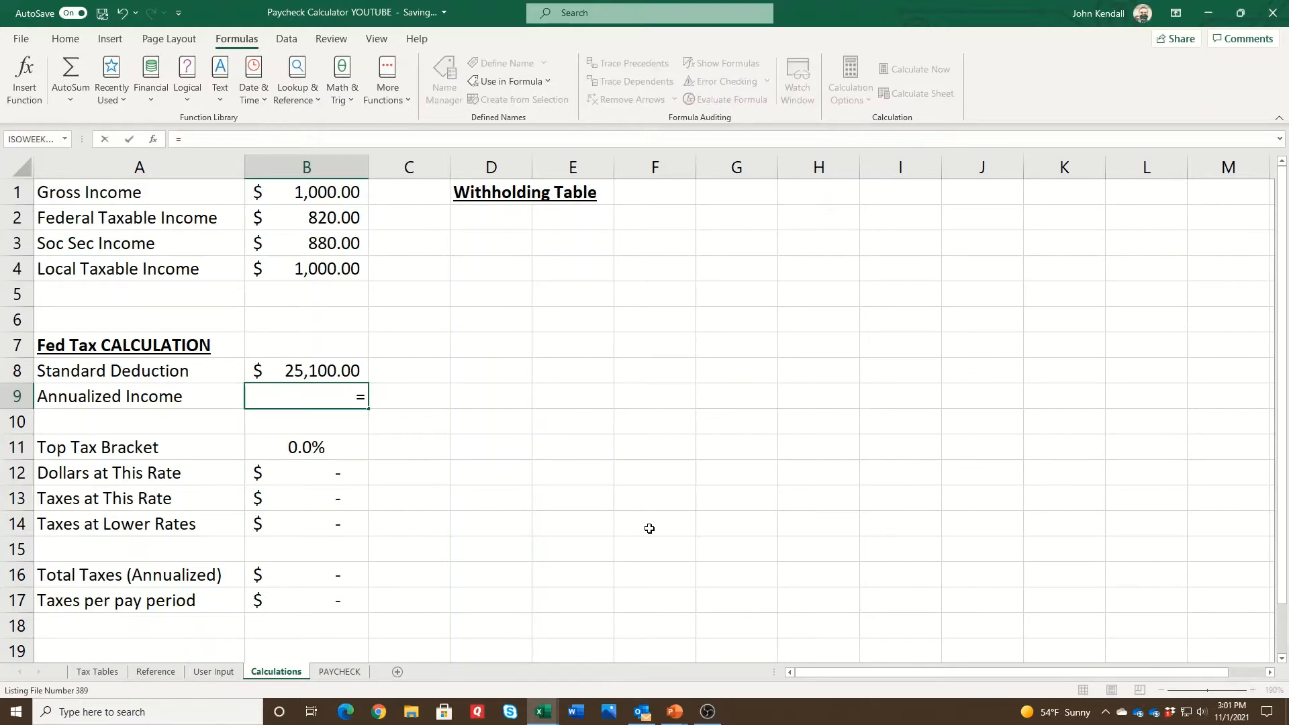
pyautogui.write('fed')
pyautogui.press('Tab')
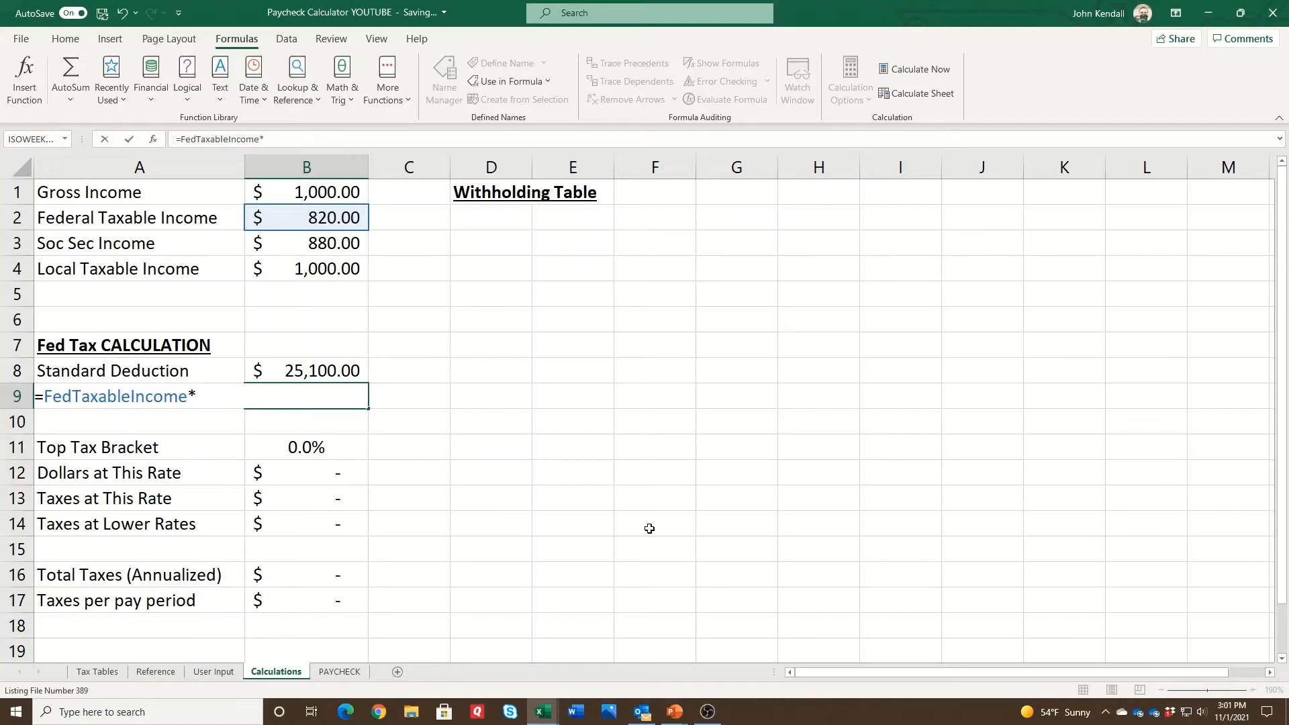
pyautogui.press('Escape')
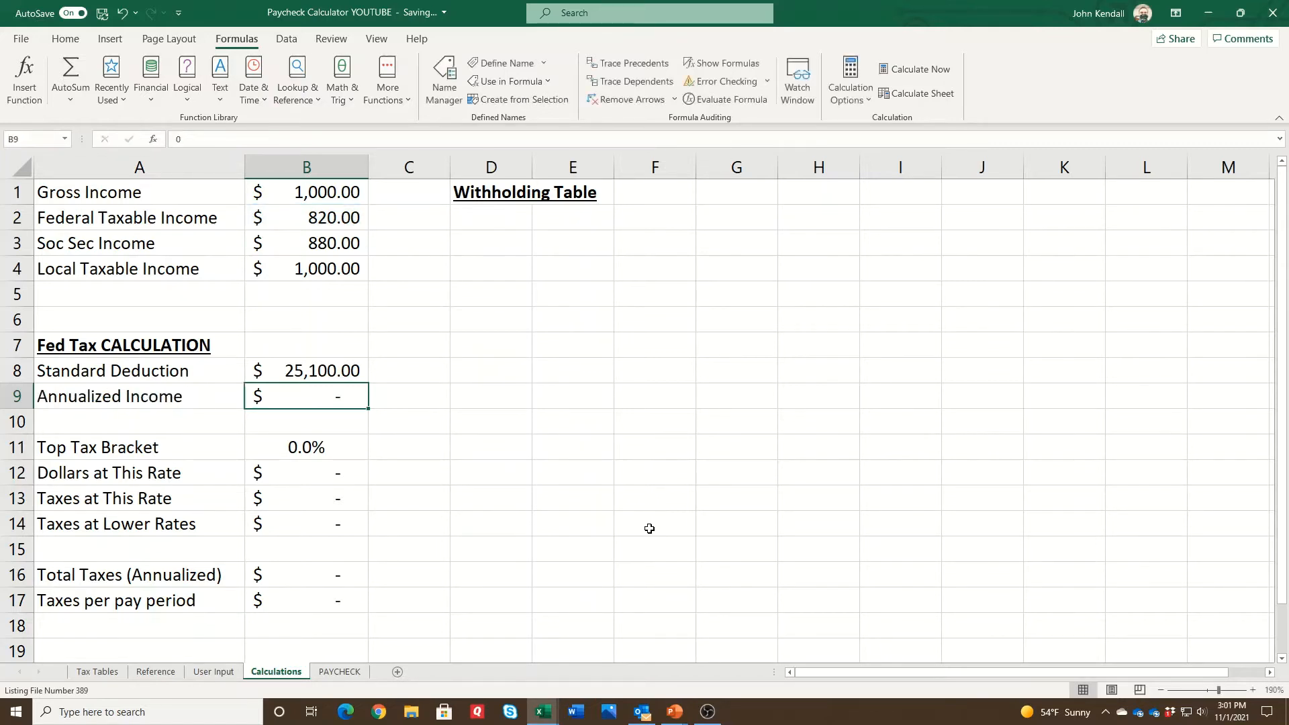
# Delete the defined name PaycheckFrequency that refers to cell B2 on the User Input sheet.
pyautogui.click(159, 673)
pyautogui.click(213, 672)
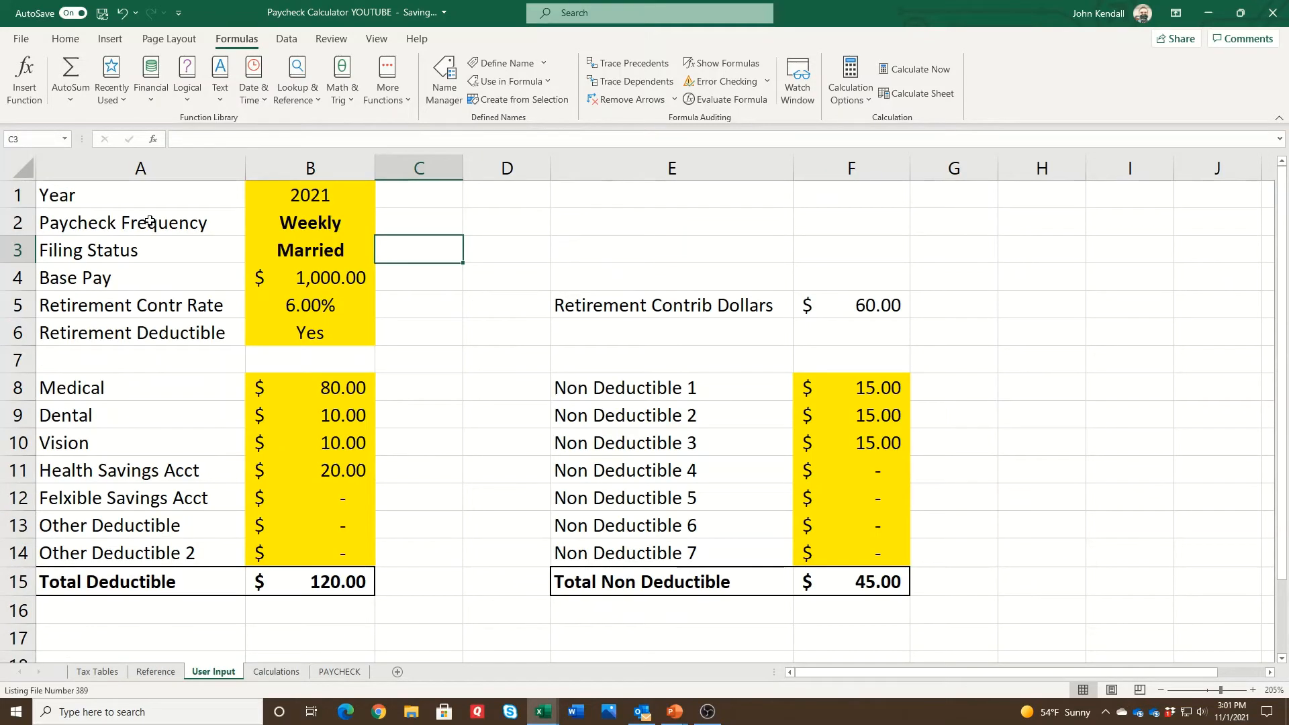
pyautogui.click(288, 210)
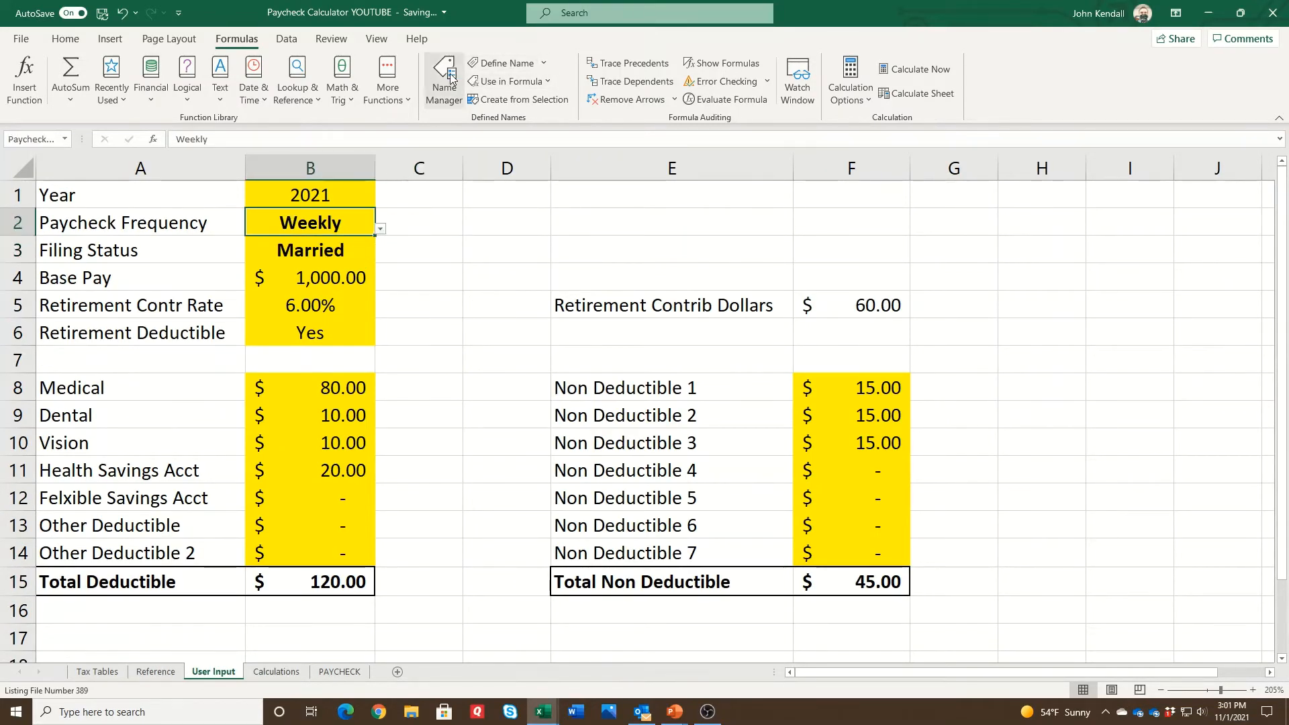
pyautogui.click(446, 80)
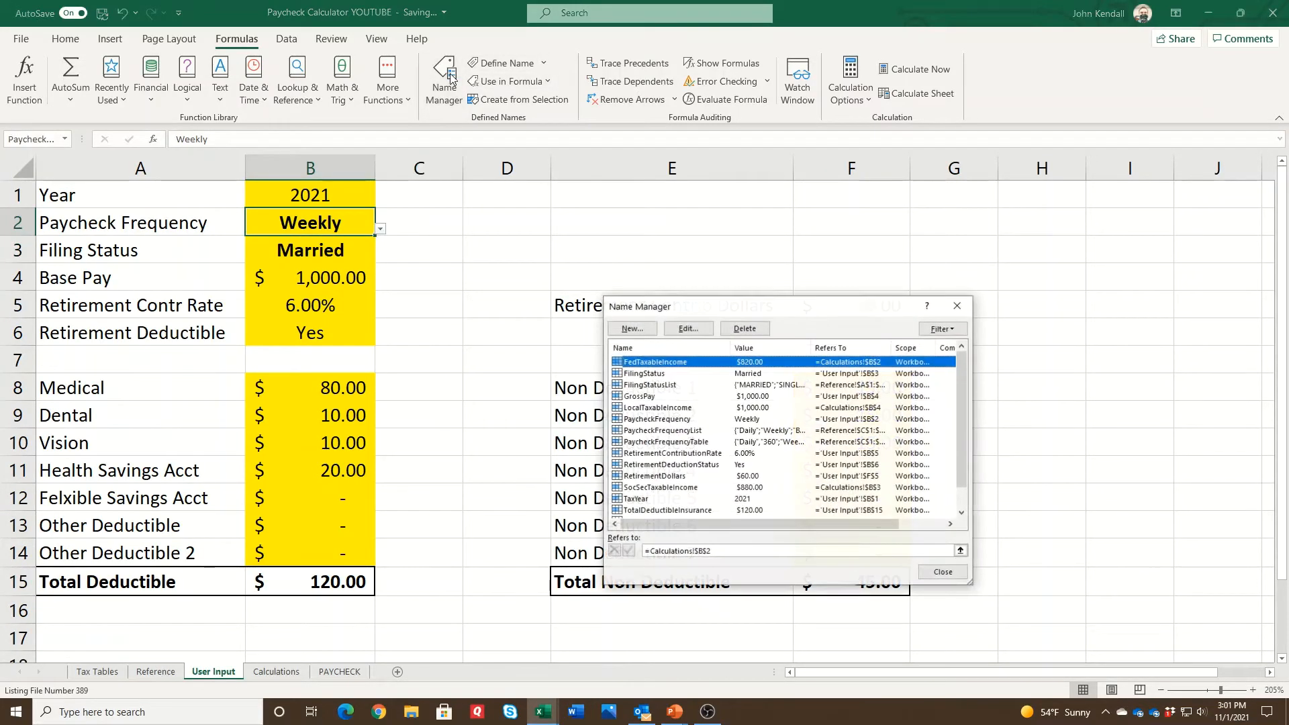
pyautogui.click(673, 420)
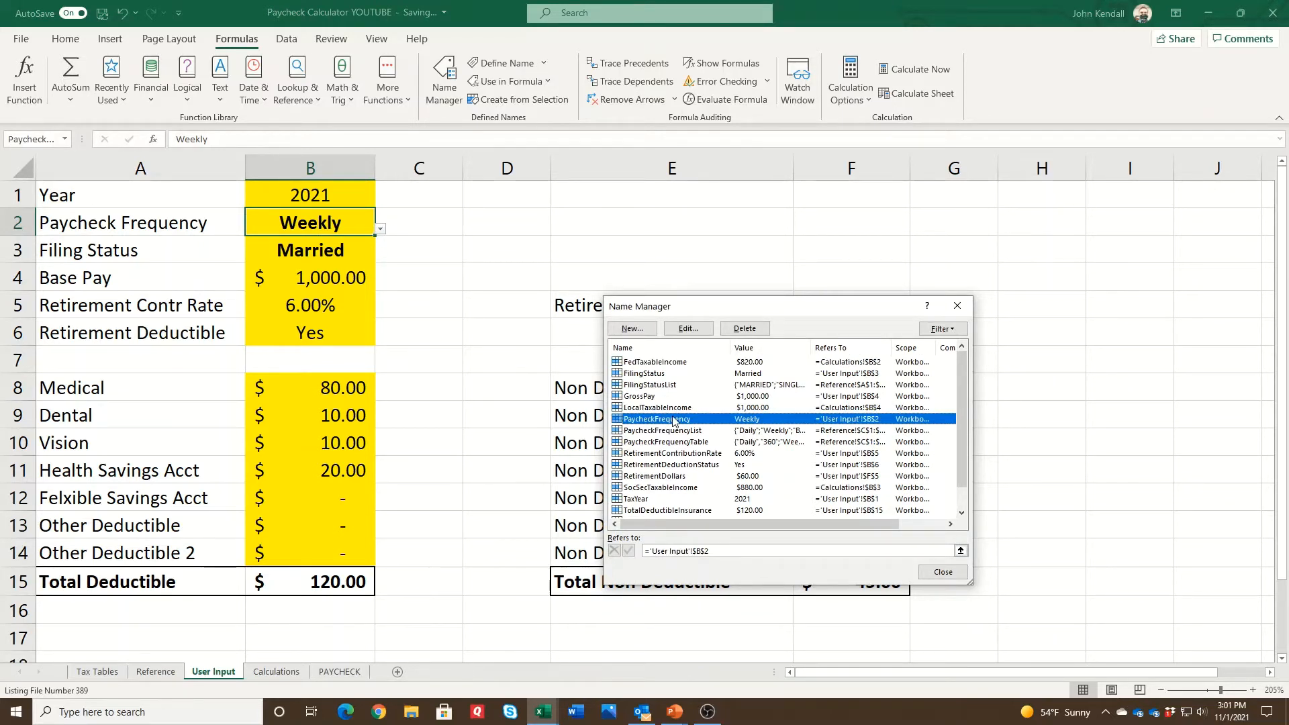
pyautogui.click(743, 330)
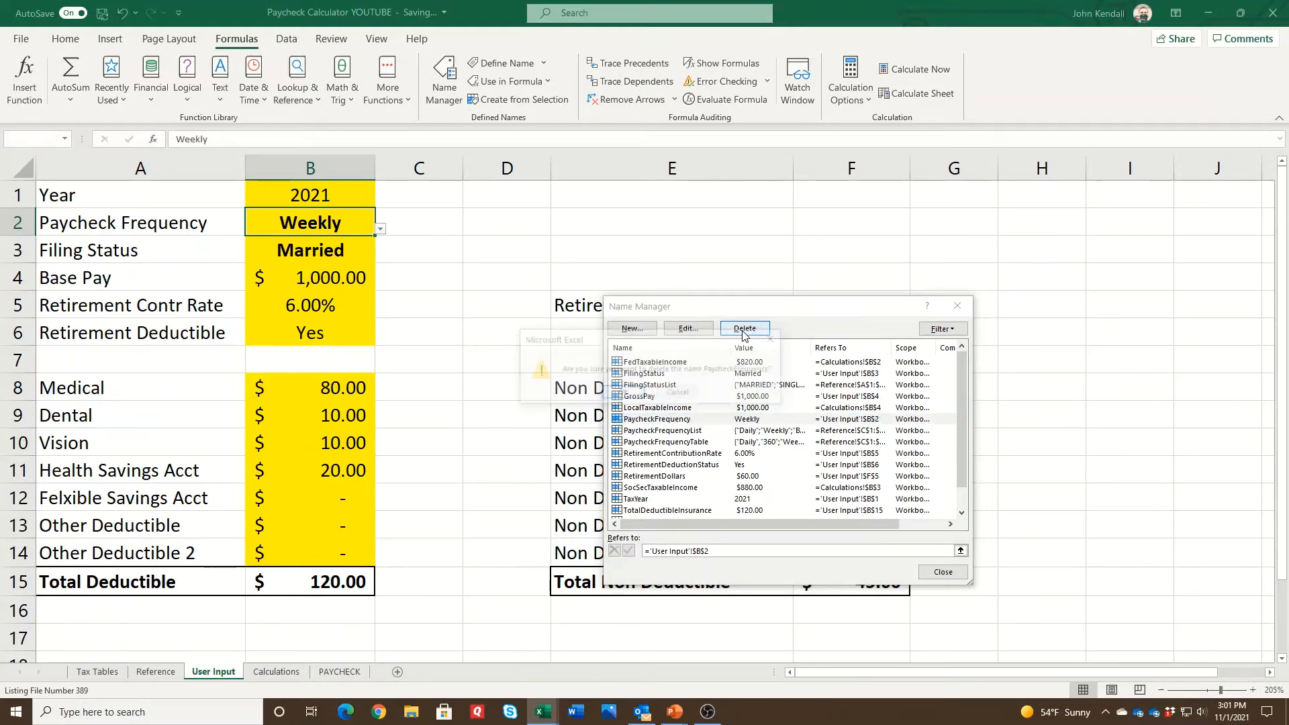
pyautogui.click(622, 394)
pyautogui.click(946, 574)
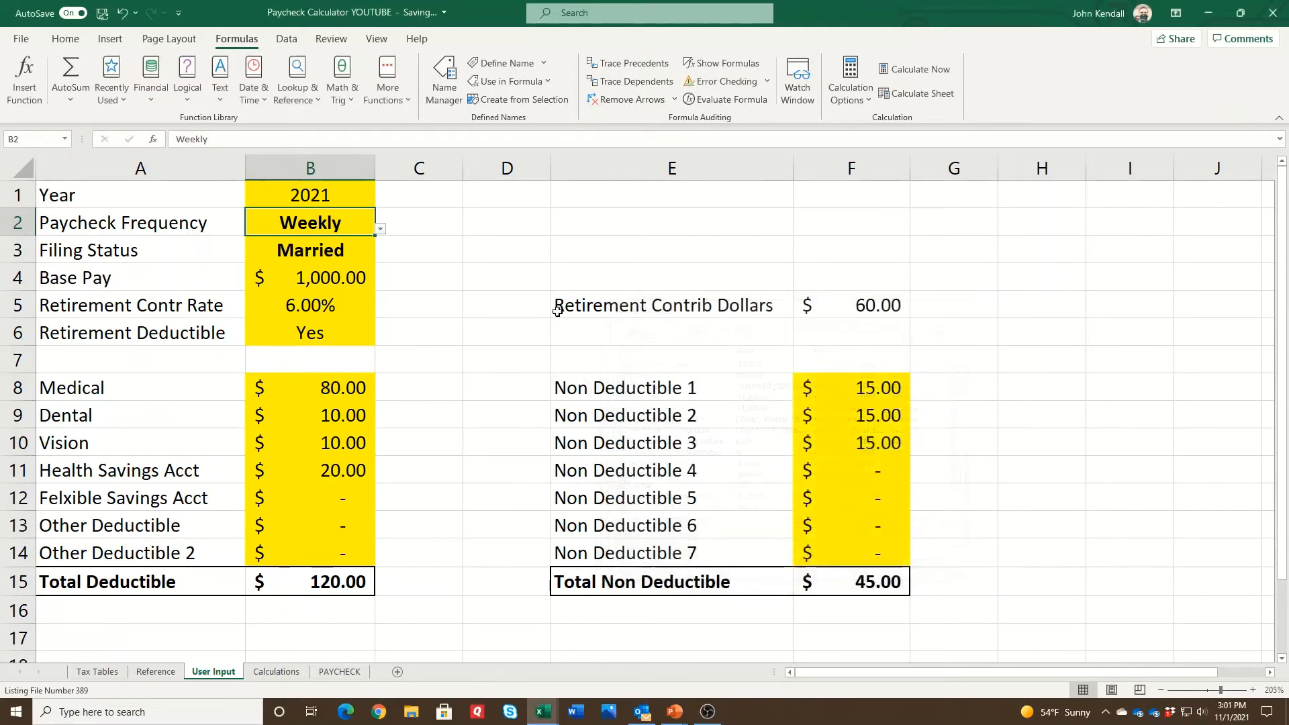
pyautogui.click(414, 227)
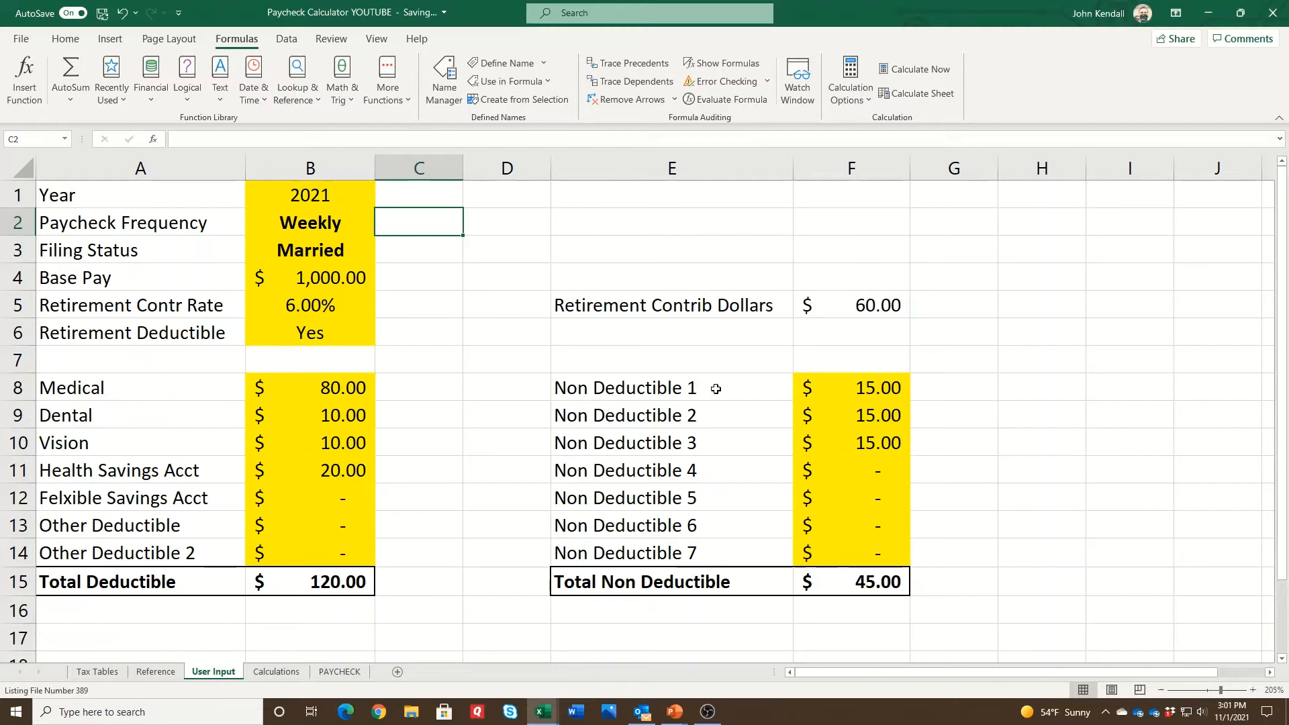
pyautogui.write('=')
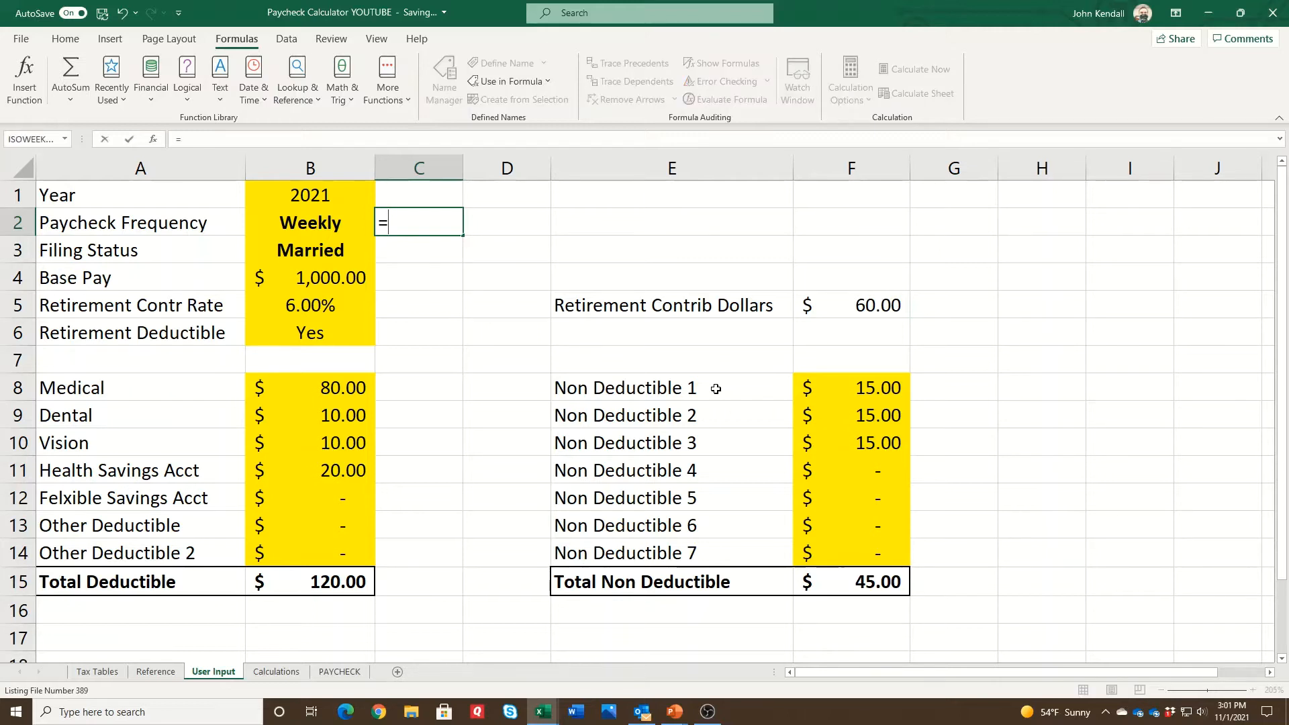
pyautogui.press('Escape')
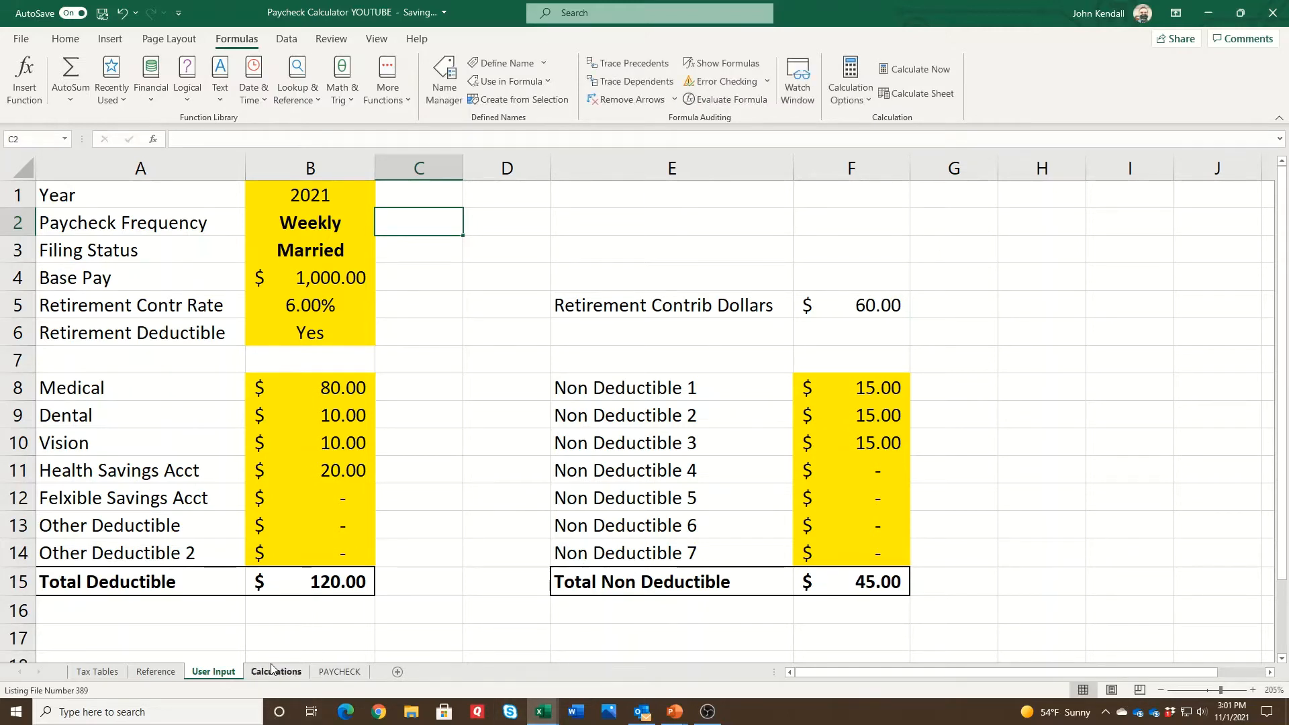
# Review the pay frequency table in Reference C1:D7 against the Paycheck Frequency choice on User Input, and return to Calculations.
pyautogui.click(365, 231)
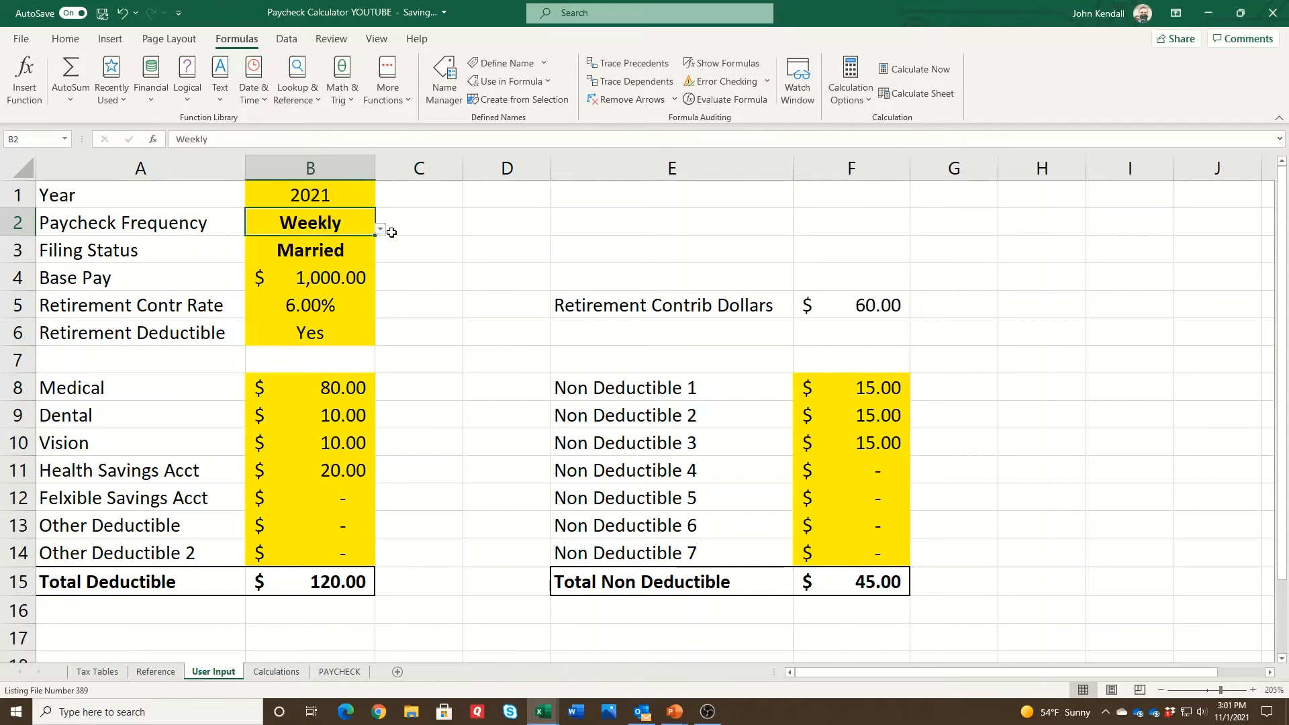
pyautogui.click(155, 671)
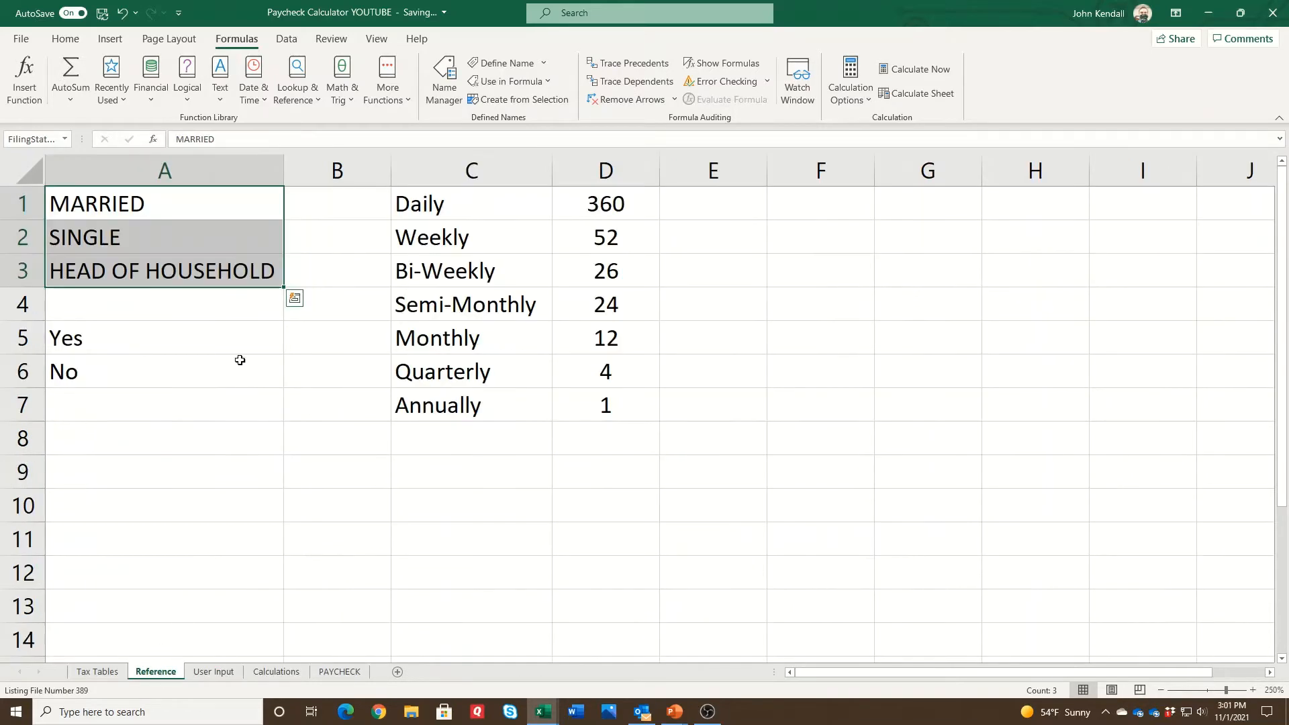
pyautogui.click(579, 241)
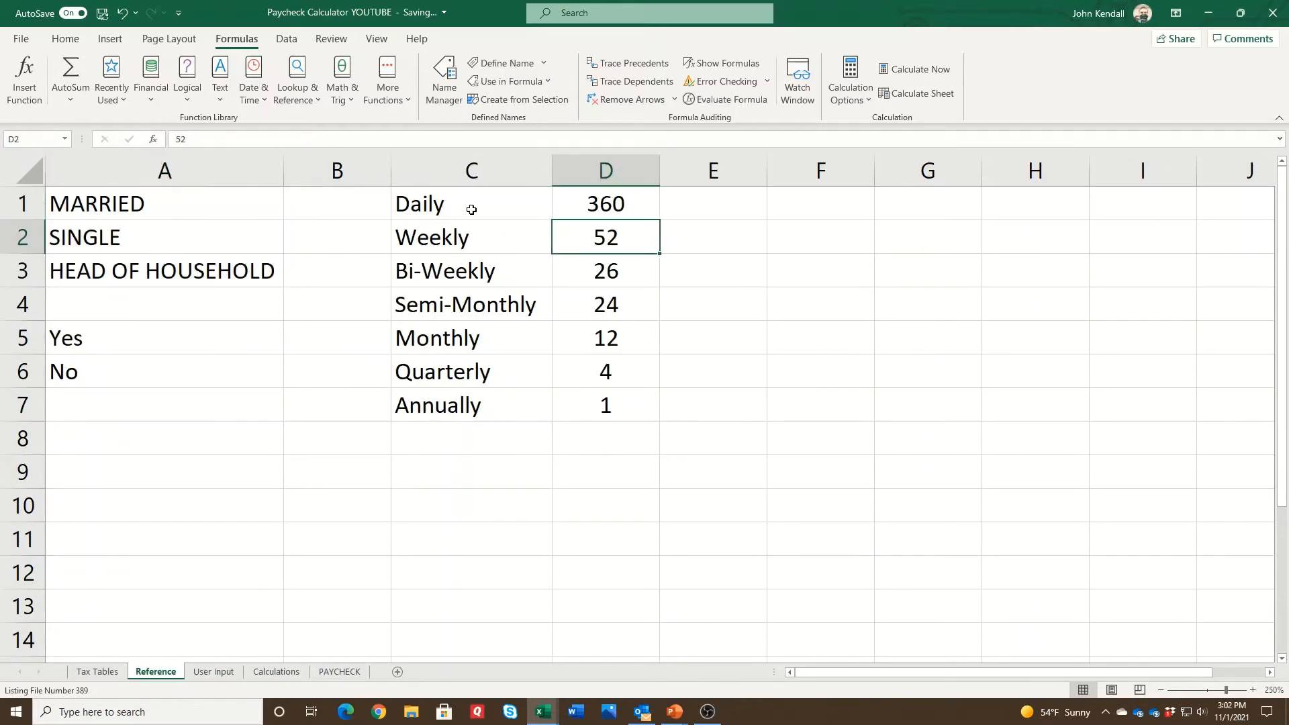
pyautogui.moveTo(471, 209); pyautogui.dragTo(571, 436)
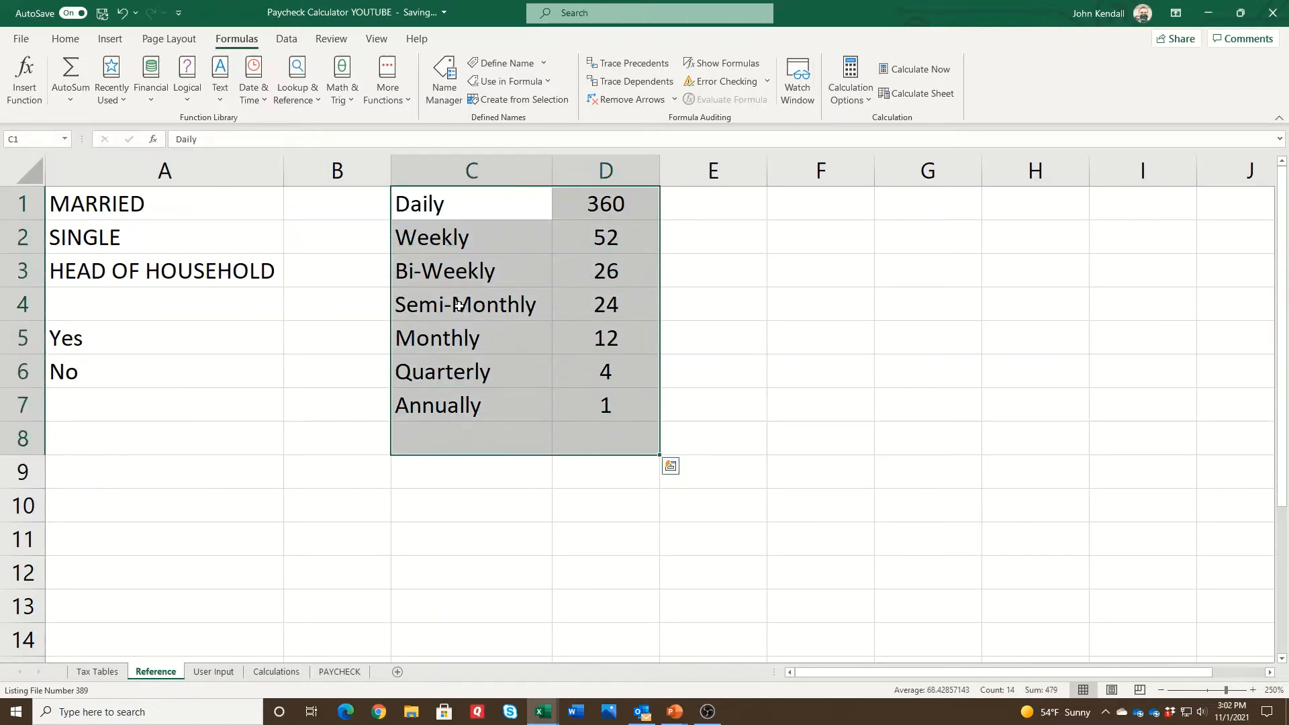
pyautogui.moveTo(477, 213); pyautogui.dragTo(594, 408)
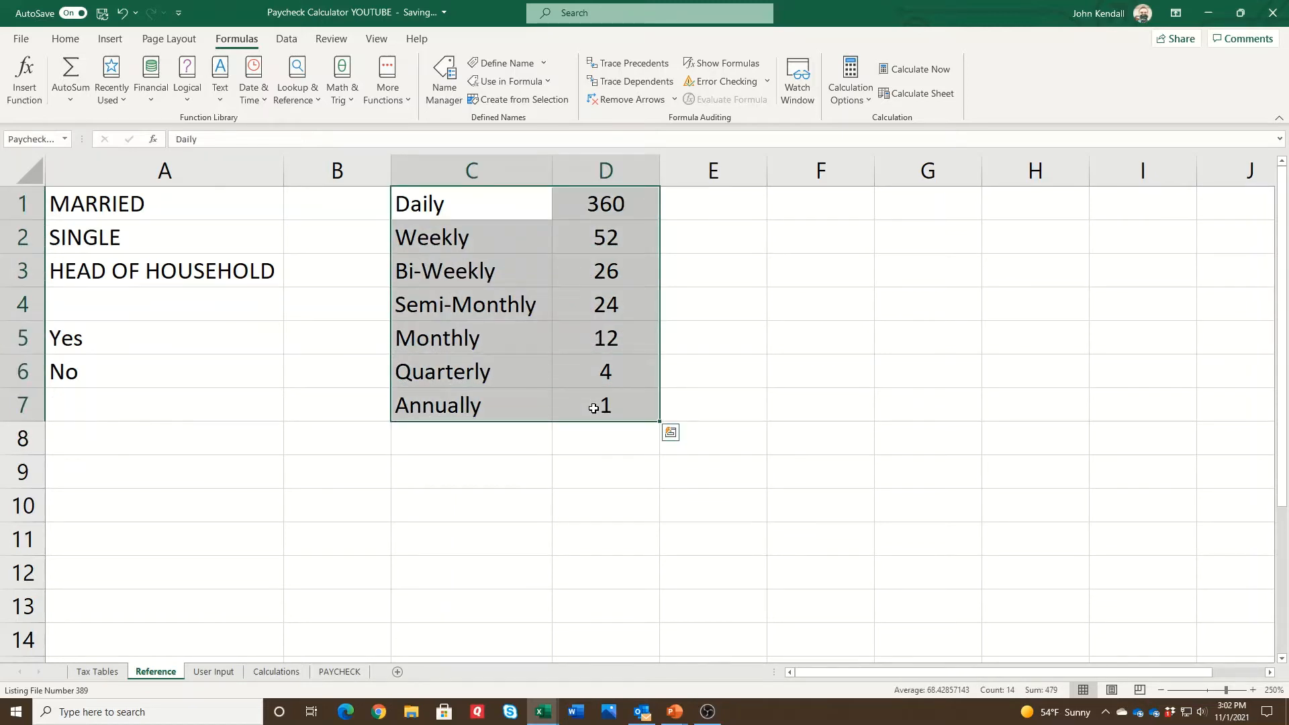
pyautogui.click(280, 671)
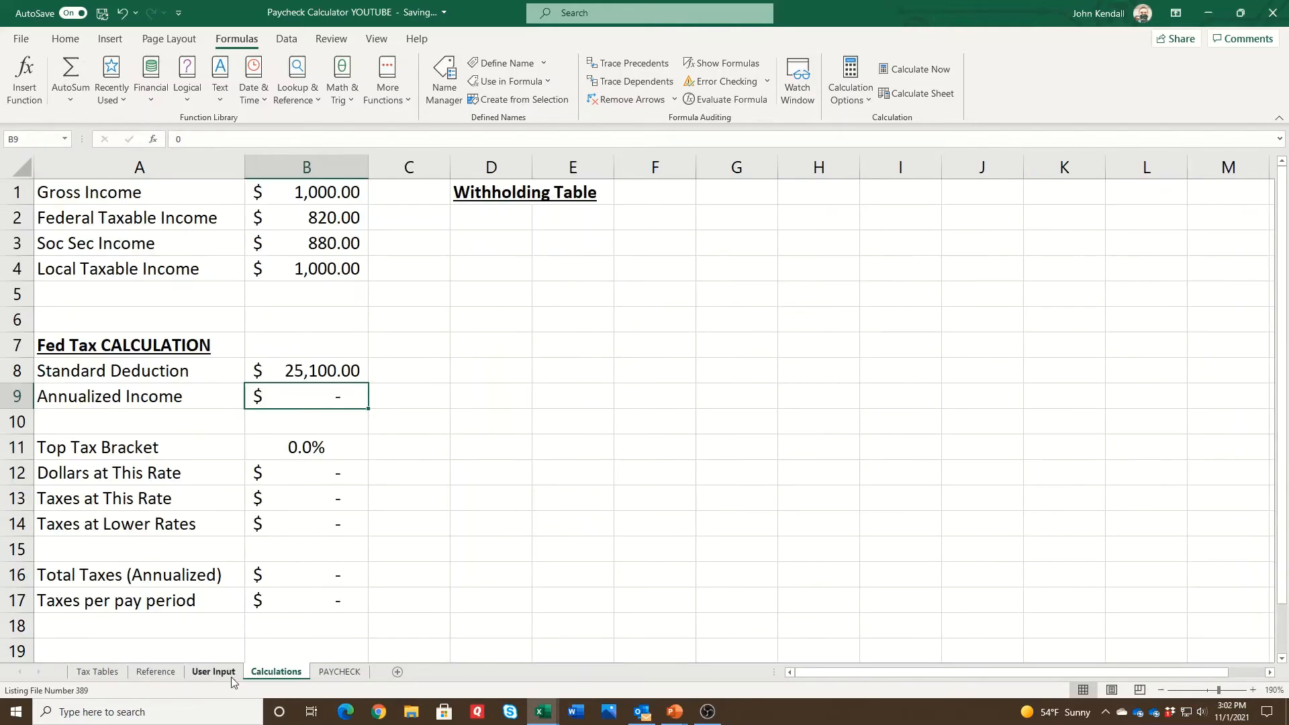
# Enter =VLOOKUP($B$2,PaycheckFrequencyTable,2,FALSE) in User Input C2 to return the number of pay periods per year.
pyautogui.click(214, 671)
pyautogui.click(423, 227)
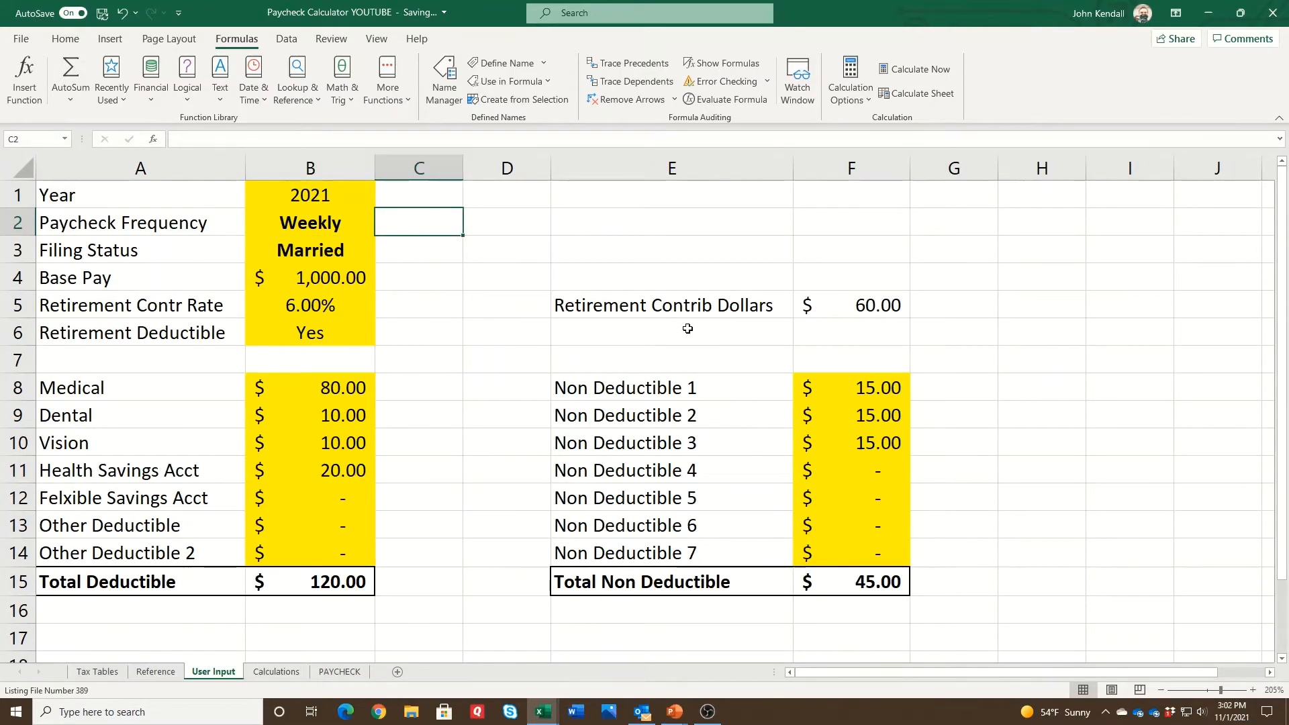
pyautogui.write('=')
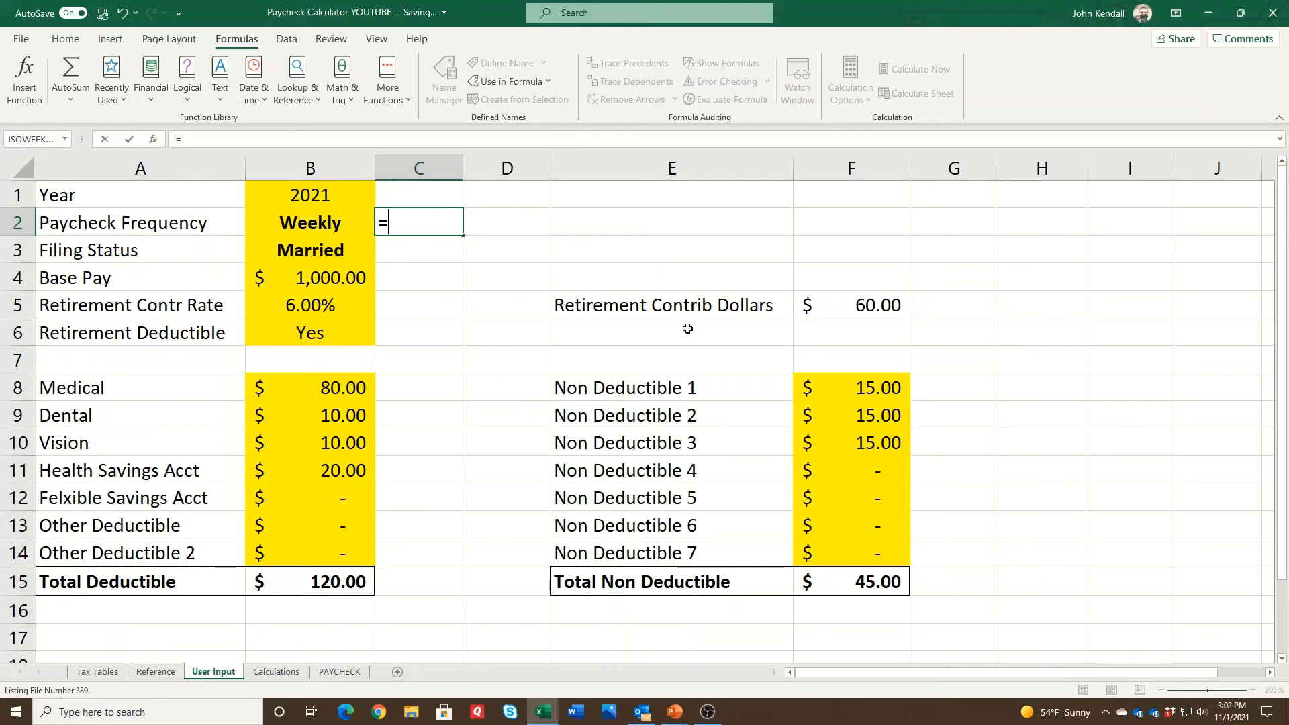
pyautogui.write('v')
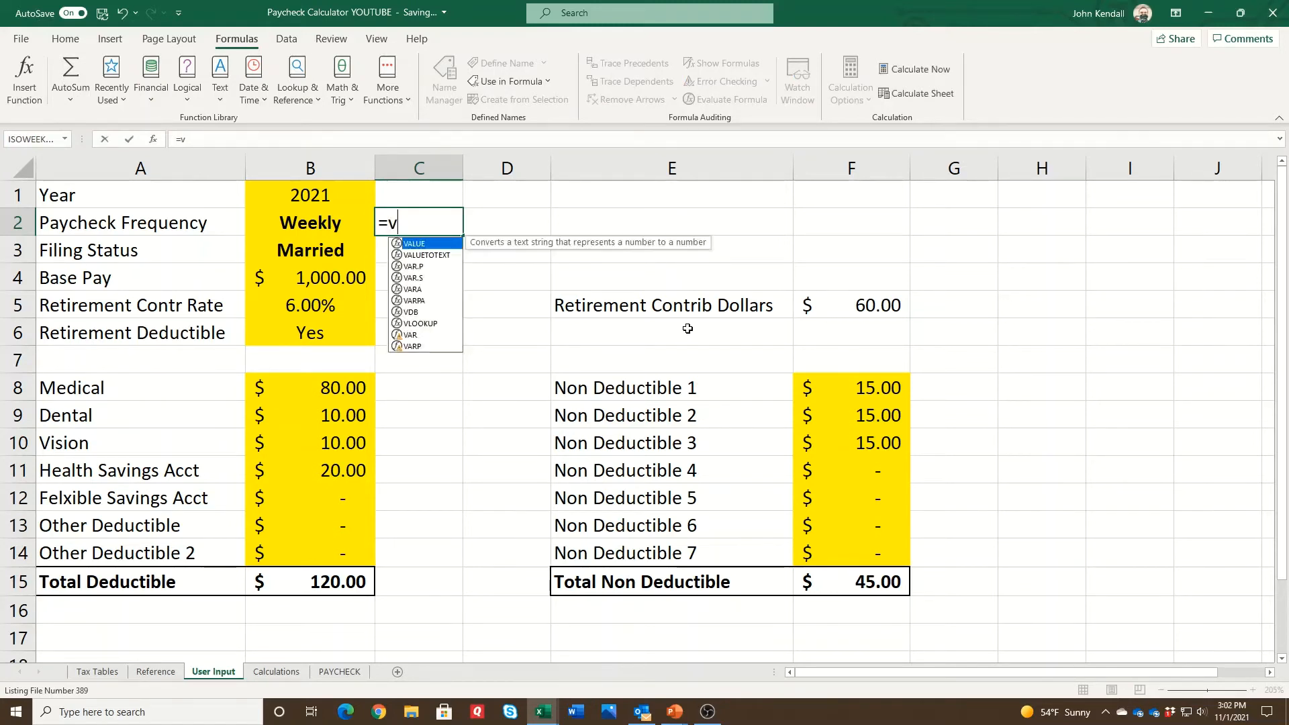
pyautogui.write('lookup')
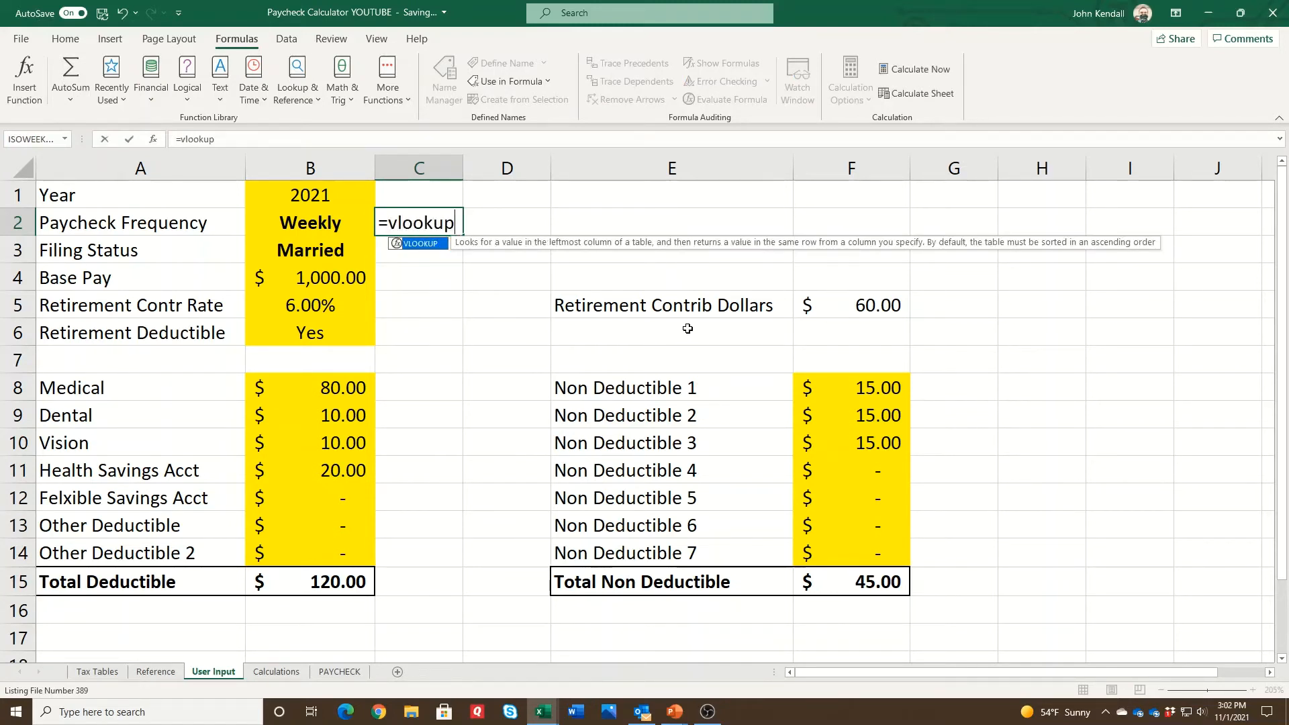
pyautogui.write('(')
pyautogui.press('Left')
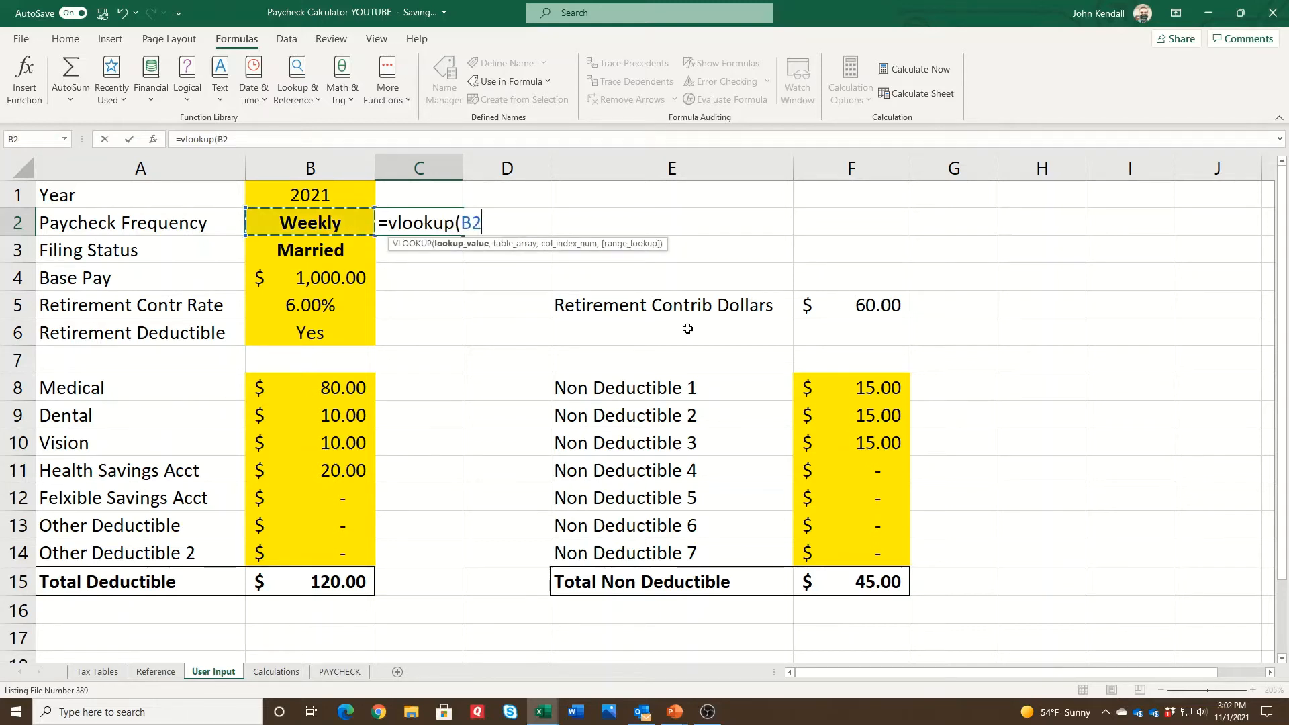
pyautogui.press('F4')
pyautogui.write(',')
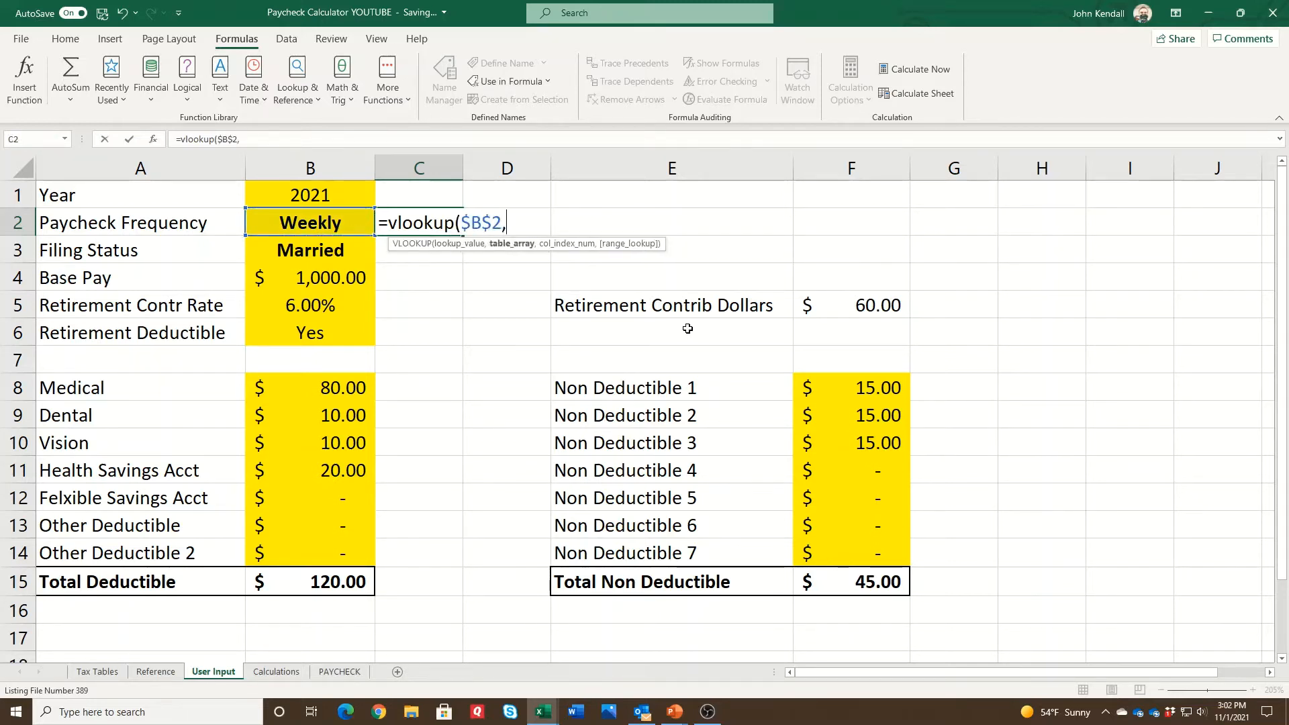
pyautogui.write('paych')
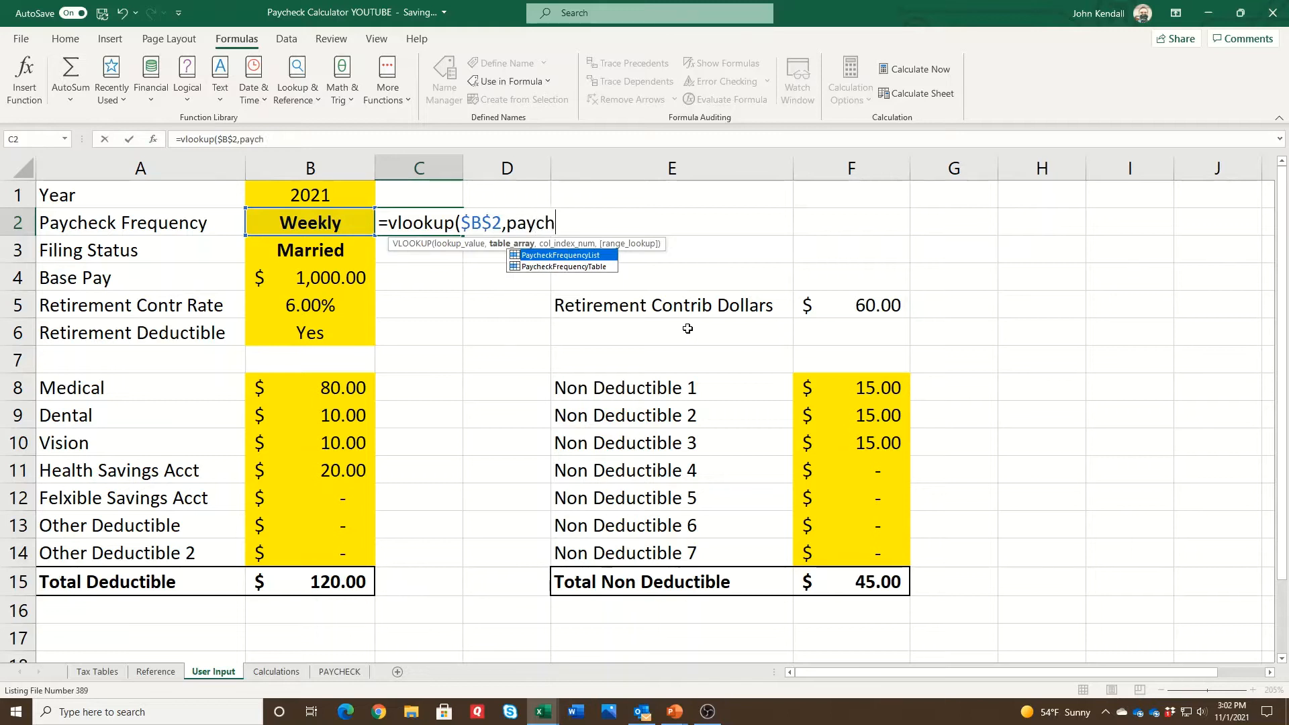
pyautogui.write('eckfrequenc')
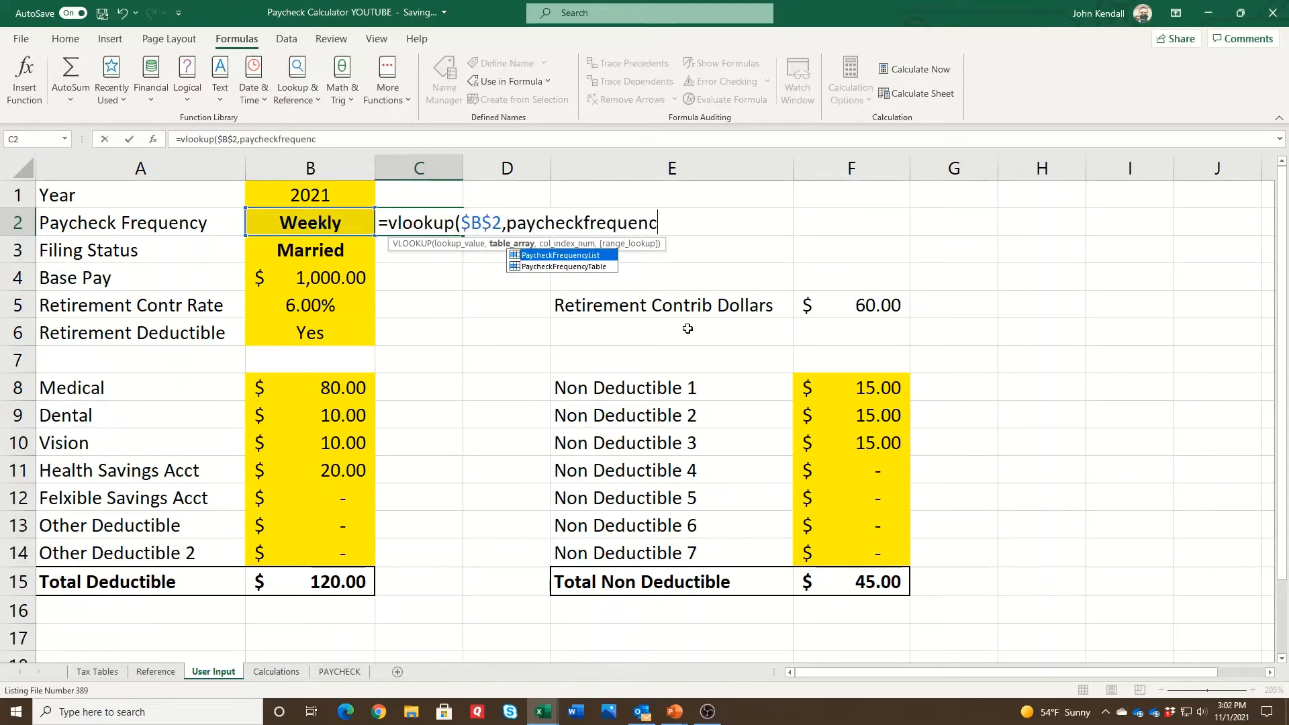
pyautogui.write('ytab')
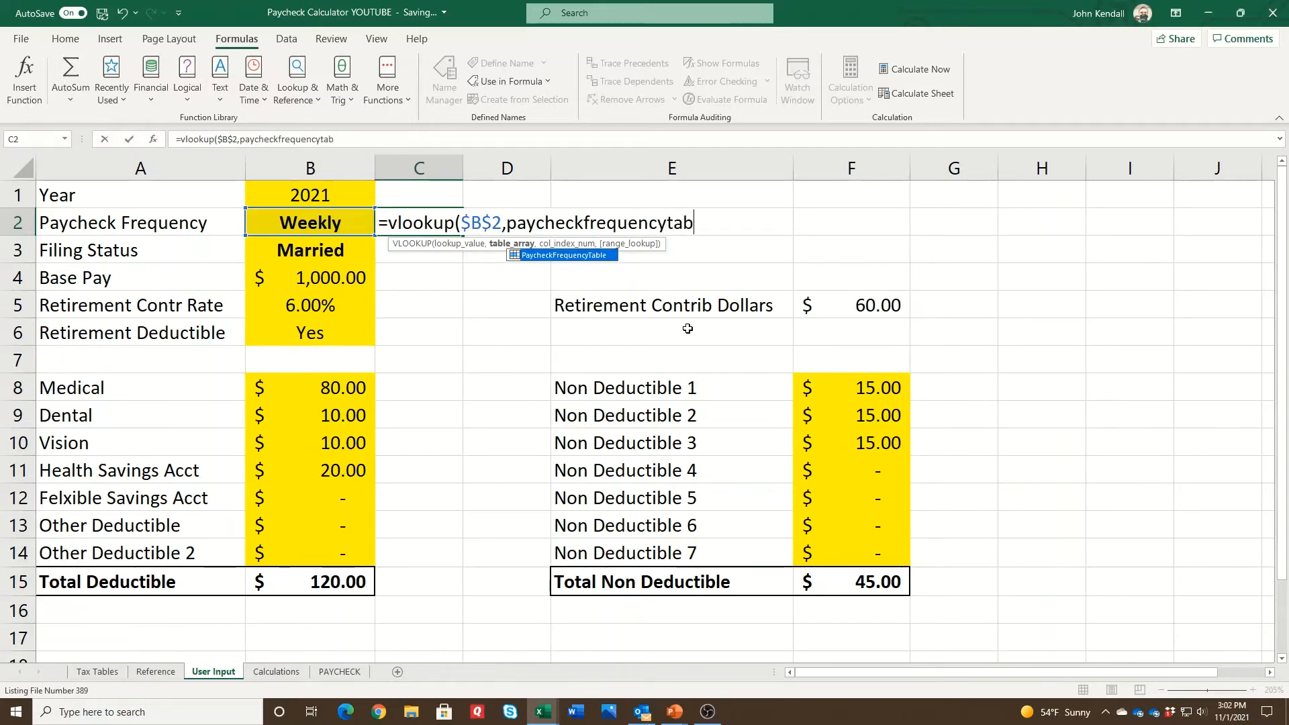
pyautogui.press('Tab')
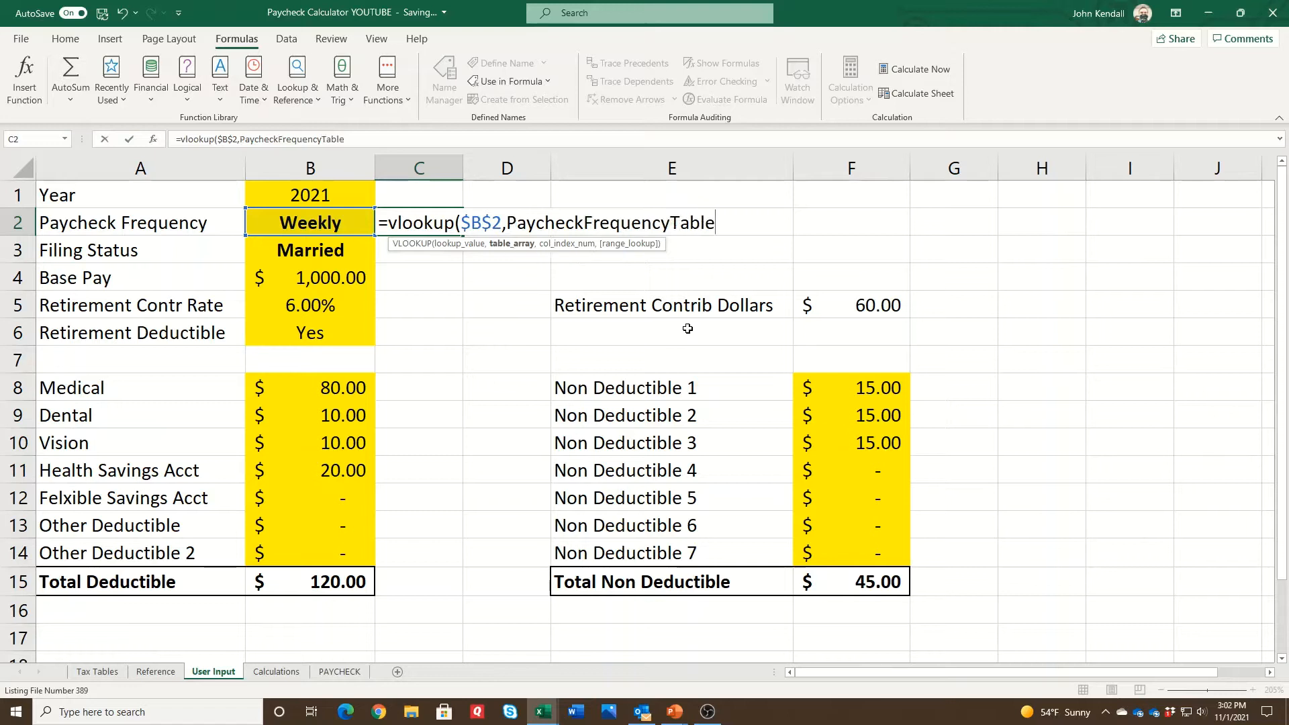
pyautogui.write(',2')
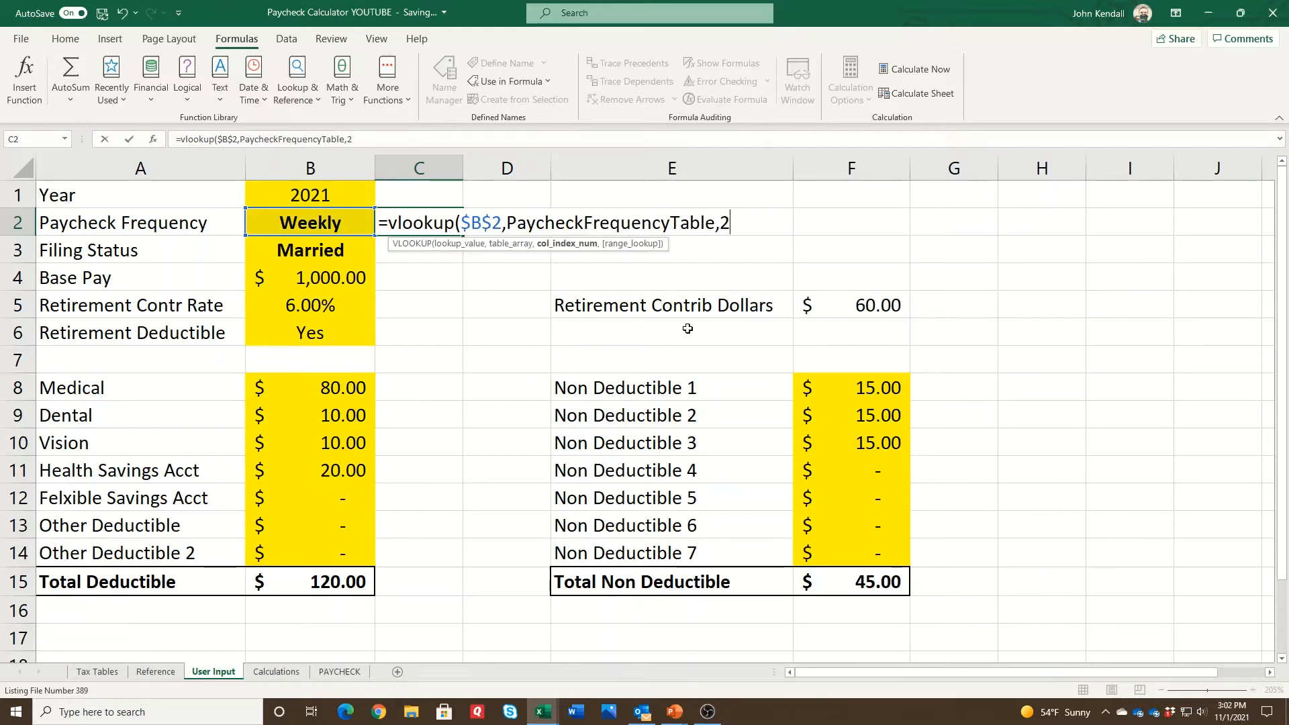
pyautogui.write(',false)')
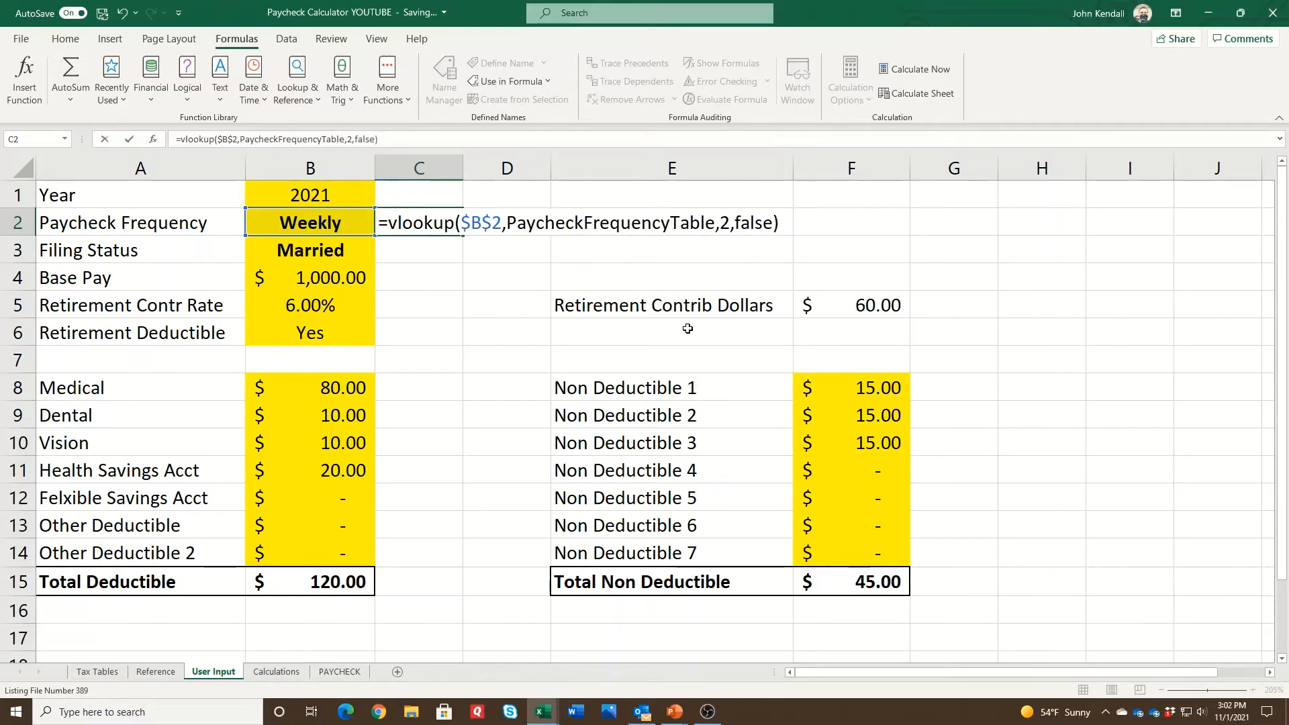
pyautogui.press('Return')
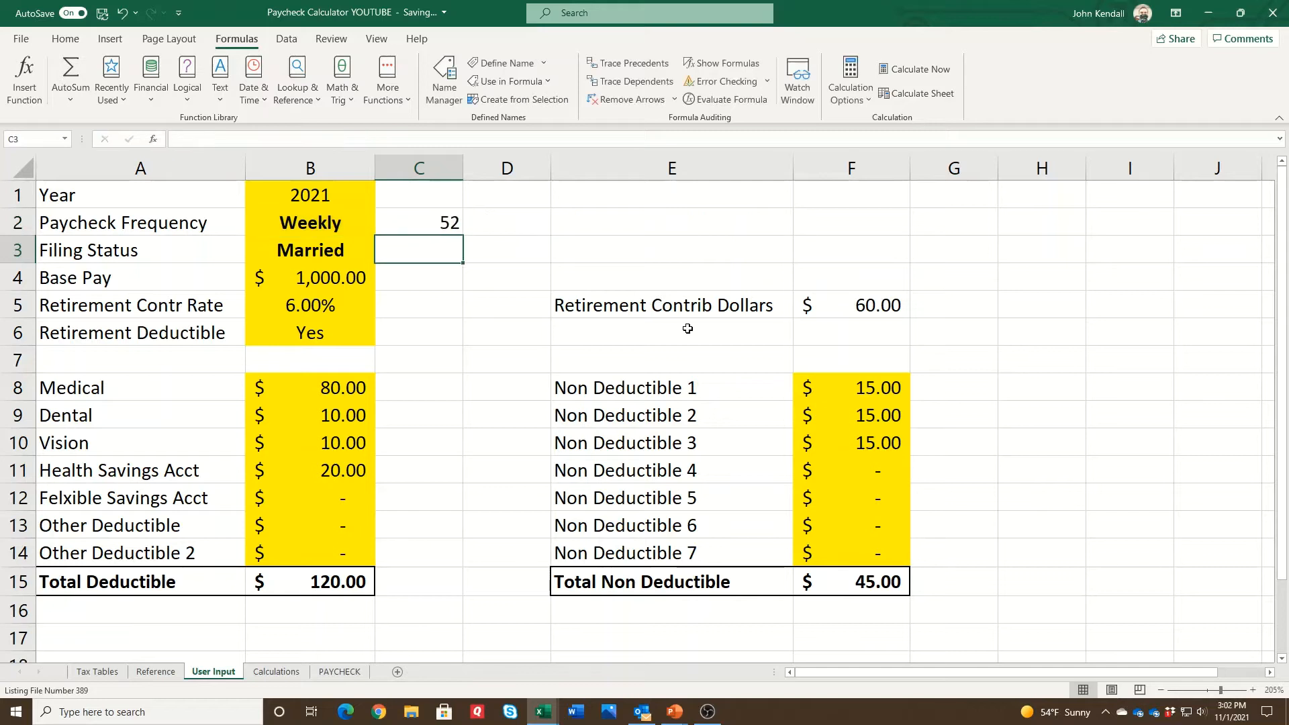
# Copy the text of the VLOOKUP formula in C2 without its equals sign, leaving the cell's formula in place.
pyautogui.click(399, 226)
pyautogui.moveTo(388, 139); pyautogui.dragTo(183, 139)
pyautogui.rightClick(184, 139)
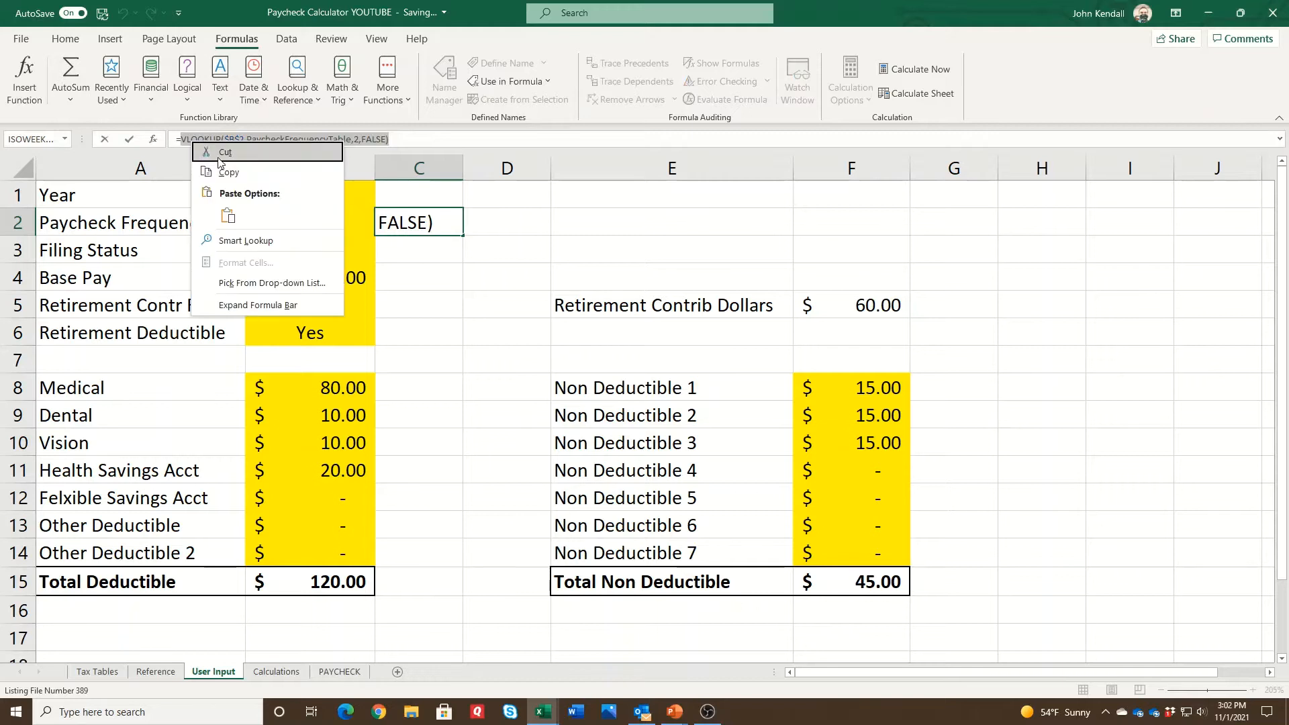
pyautogui.click(232, 171)
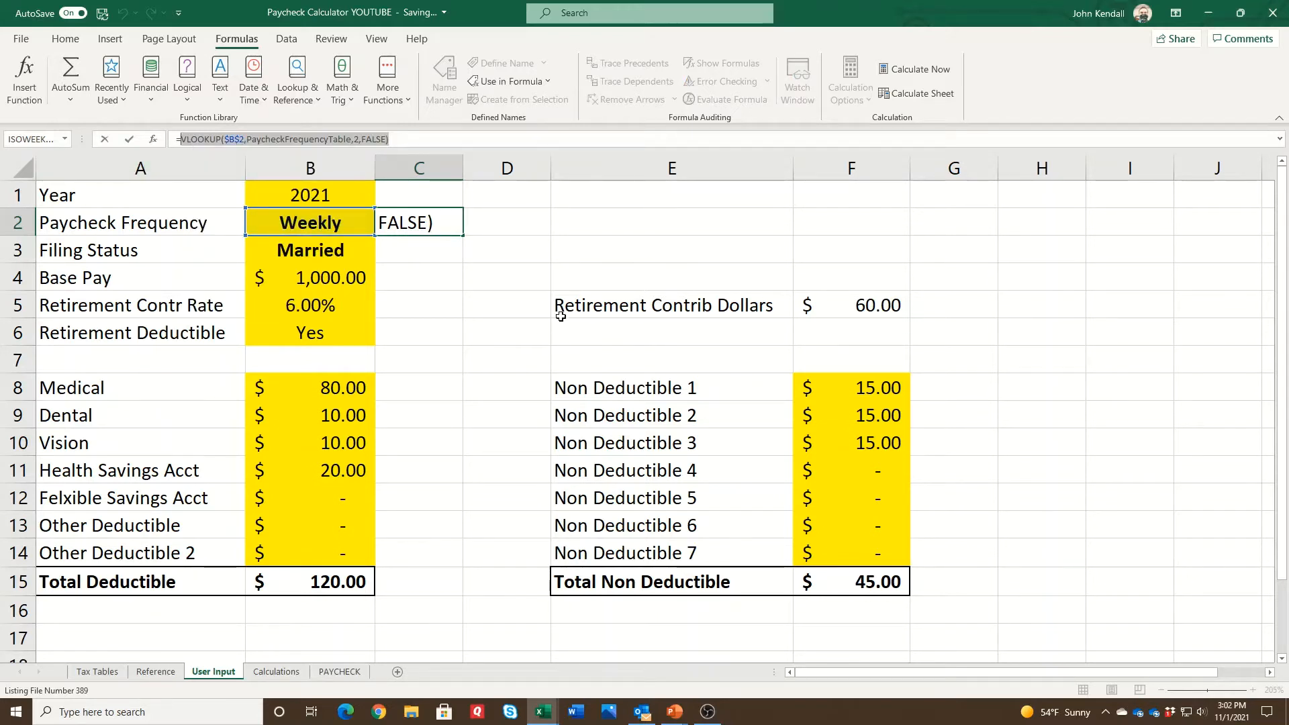
pyautogui.press('Return')
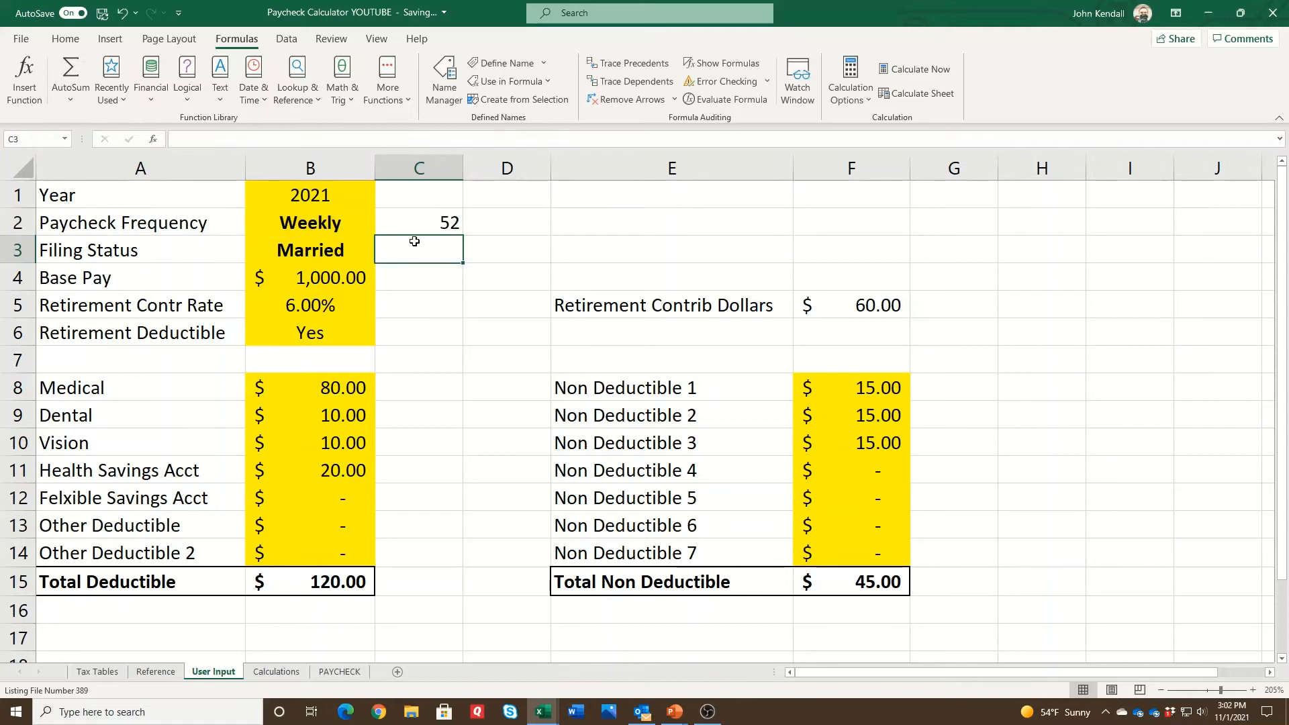
# Copy the full text of the VLOOKUP formula in User Input C2, including its equals sign, leaving the cell's formula in place.
pyautogui.click(427, 225)
pyautogui.click(29, 139)
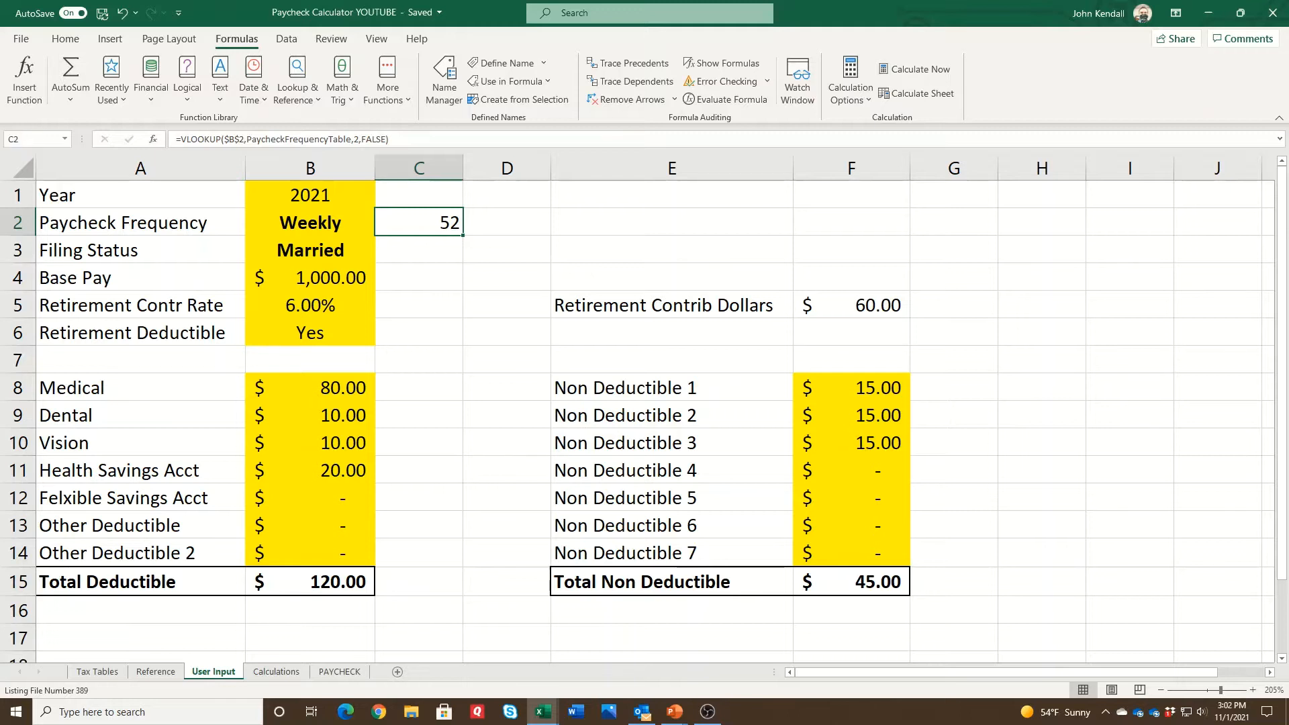
pyautogui.click(477, 267)
pyautogui.click(424, 229)
pyautogui.moveTo(390, 139); pyautogui.dragTo(169, 140)
pyautogui.rightClick(187, 139)
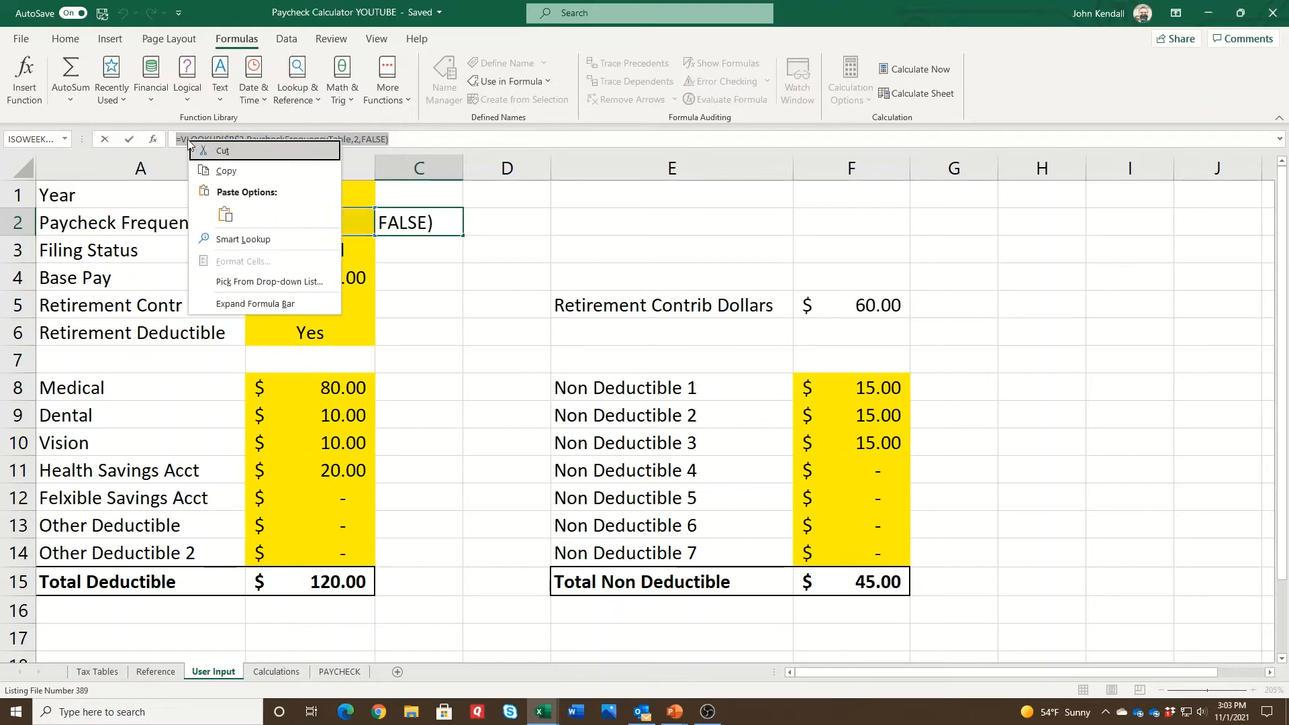
pyautogui.click(230, 169)
pyautogui.write('=')
pyautogui.click(492, 262)
pyautogui.press('Escape')
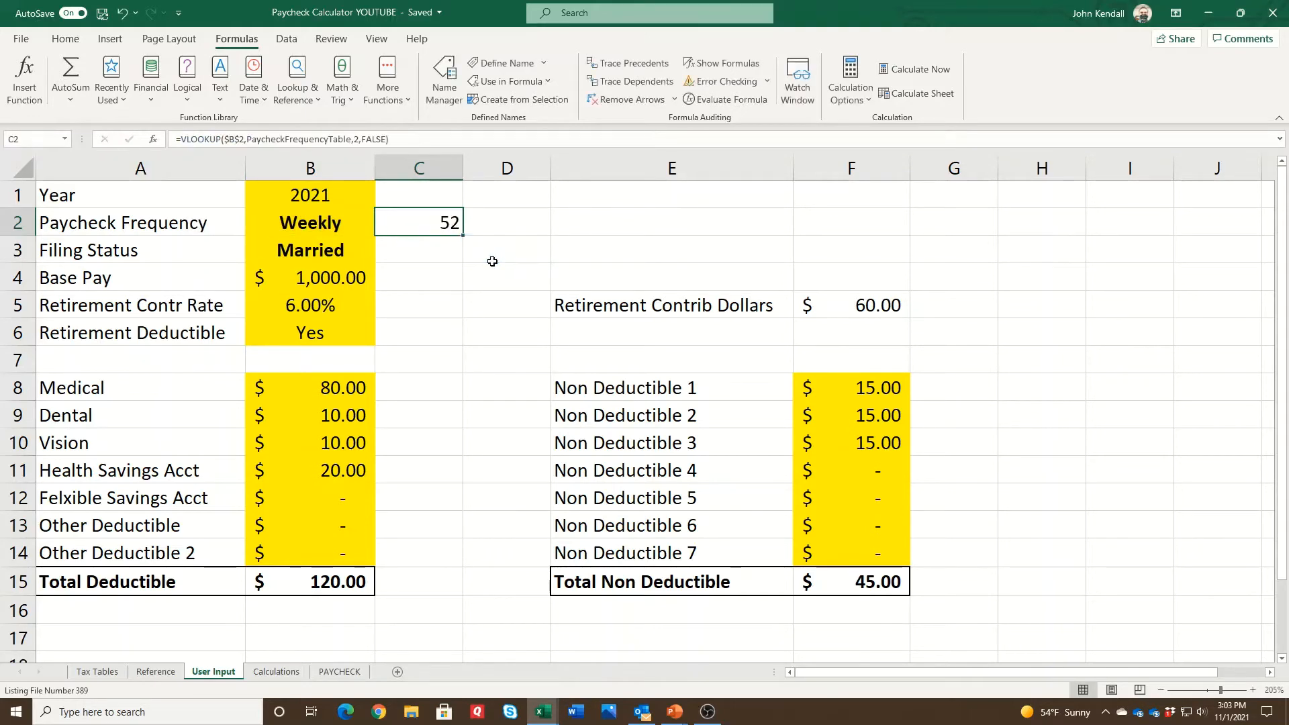
# Start a new workbook-scope defined name called PaycheckFrequency.
pyautogui.click(445, 77)
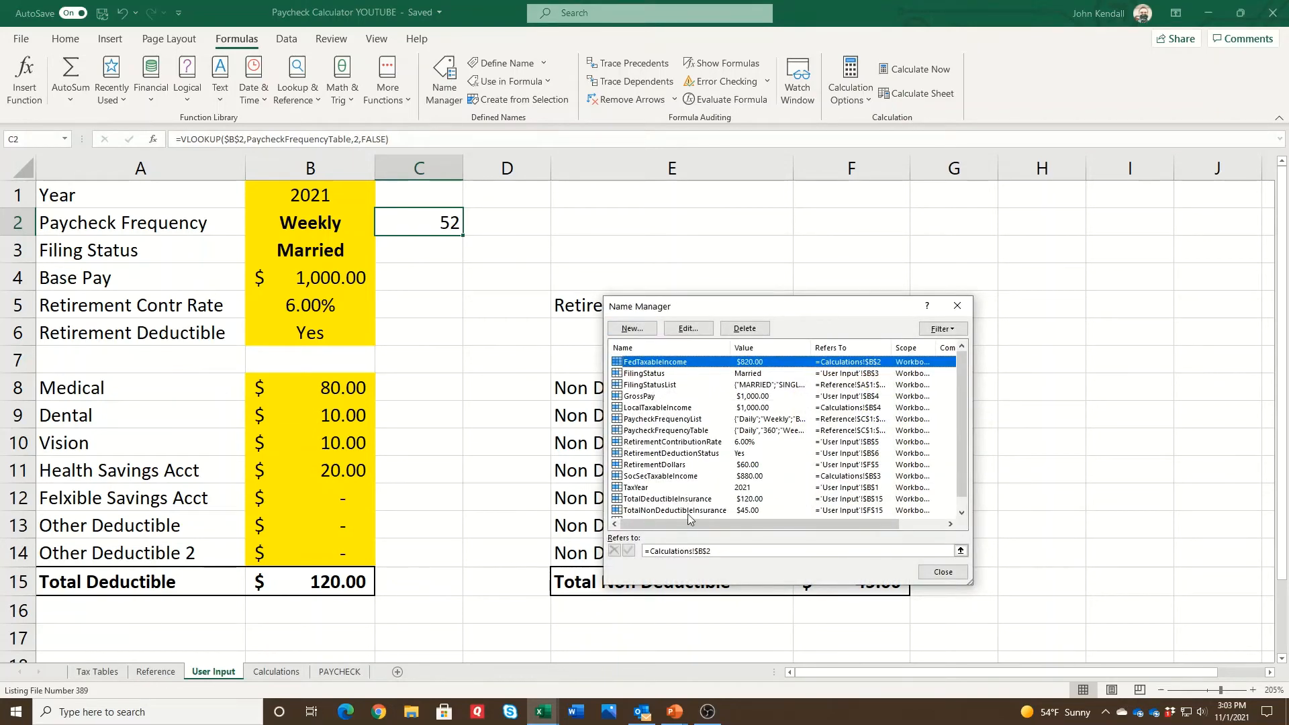
pyautogui.click(632, 328)
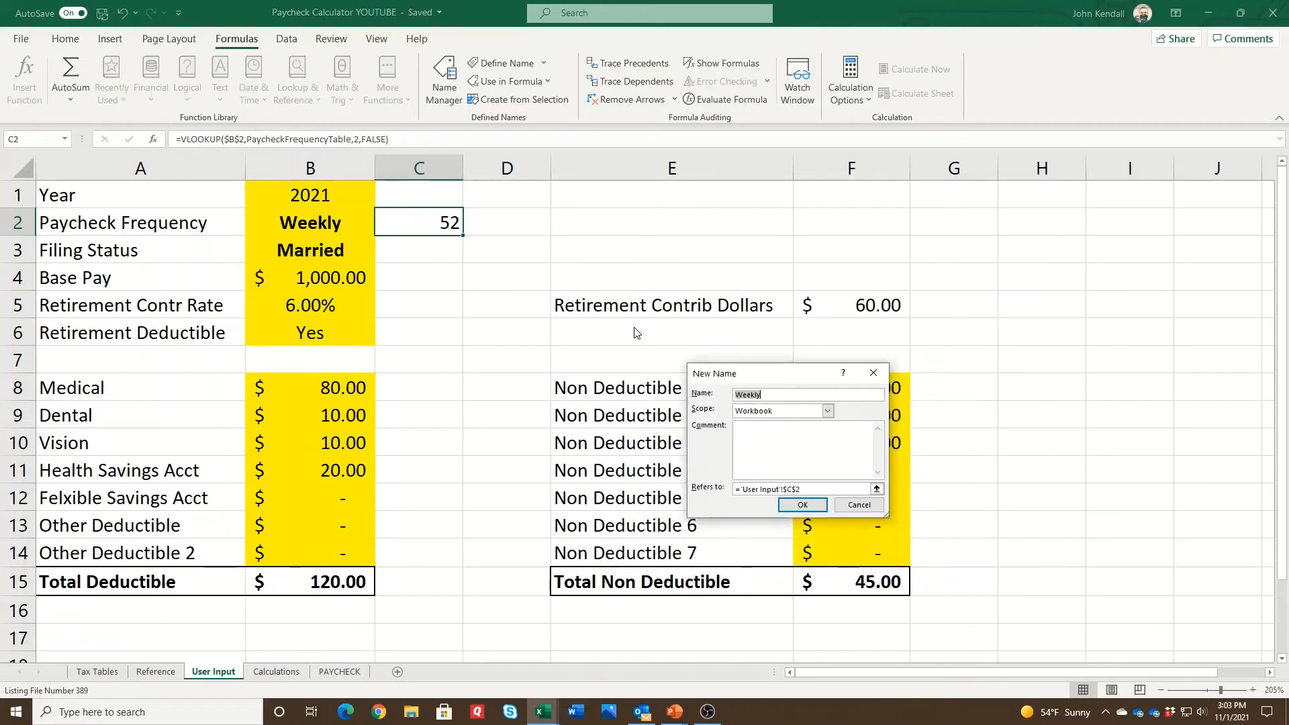
pyautogui.write('PaycheckFrequency')
pyautogui.press('Tab')
pyautogui.press('Tab')
pyautogui.press('Tab')
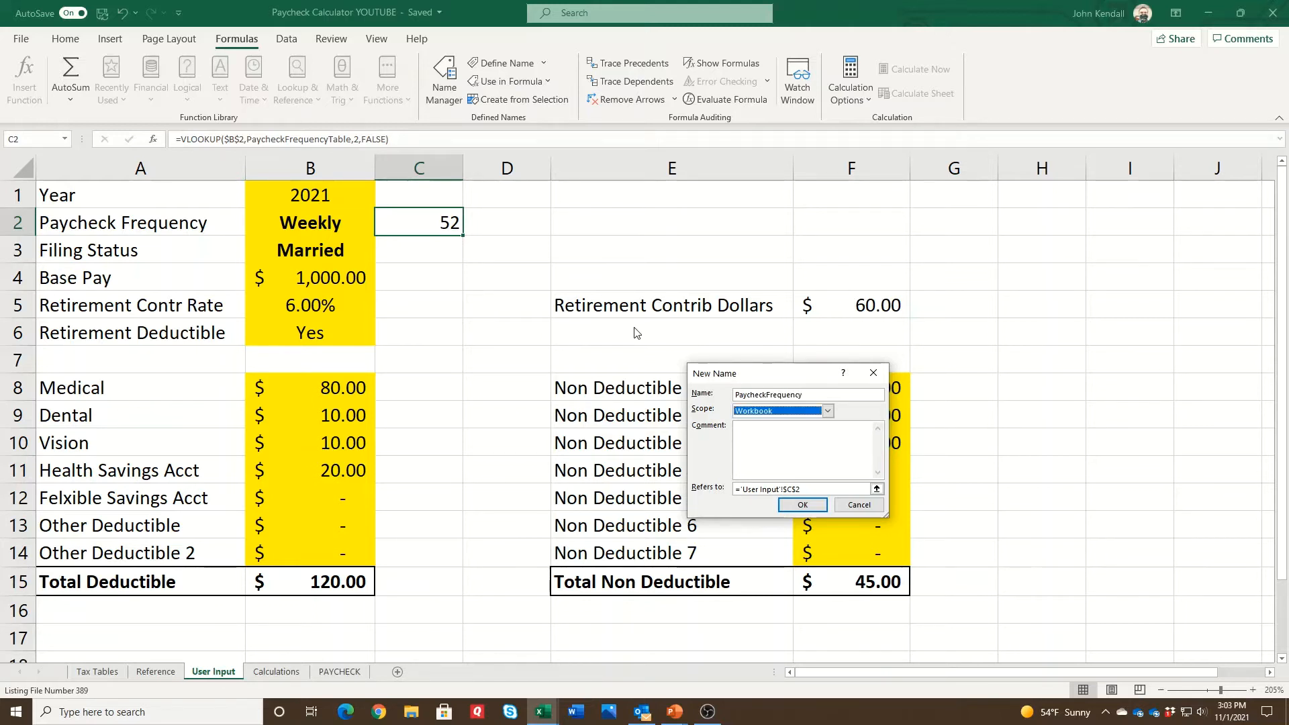
# Make the new name refer to the copied formula =VLOOKUP($B$2,PaycheckFrequencyTable,2,FALSE), with a single equals sign, and save it.
pyautogui.press('BackSpace')
pyautogui.hotkey('ctrl', 'v')
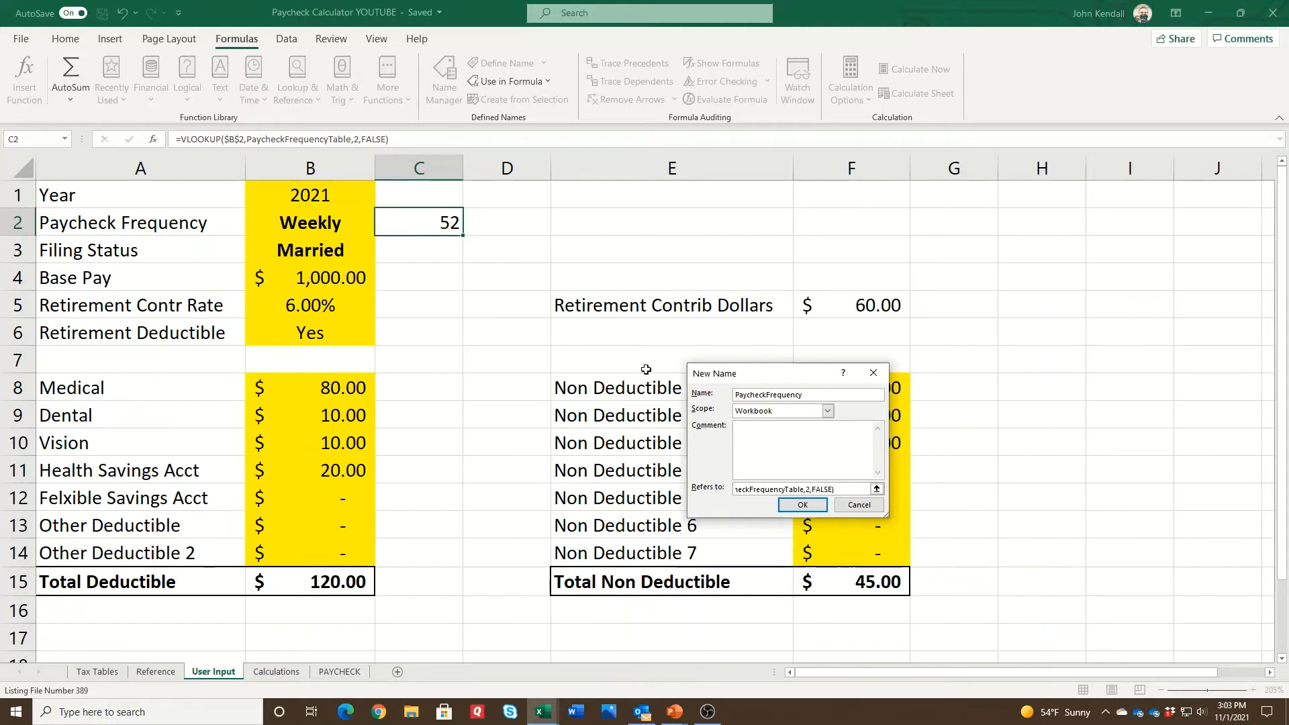
pyautogui.moveTo(850, 490); pyautogui.dragTo(780, 492)
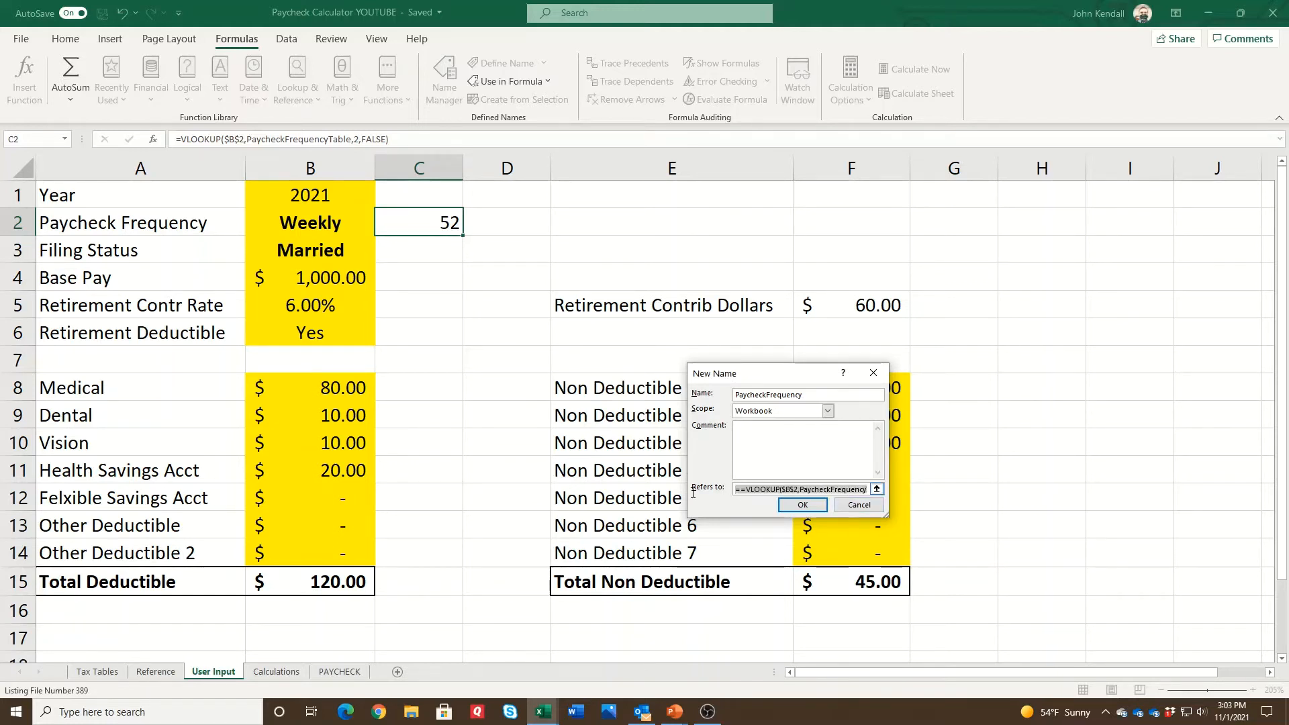
pyautogui.click(783, 493)
pyautogui.click(754, 494)
pyautogui.press('BackSpace')
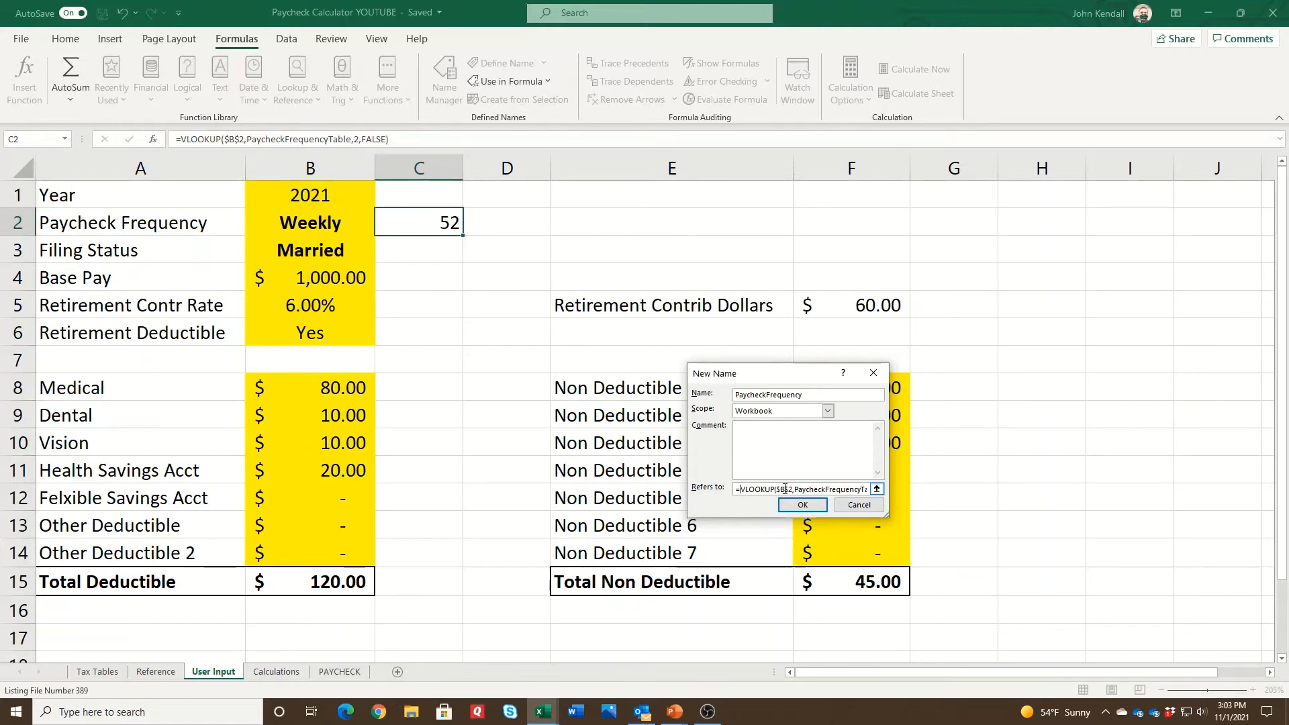
pyautogui.click(783, 491)
pyautogui.press('Return')
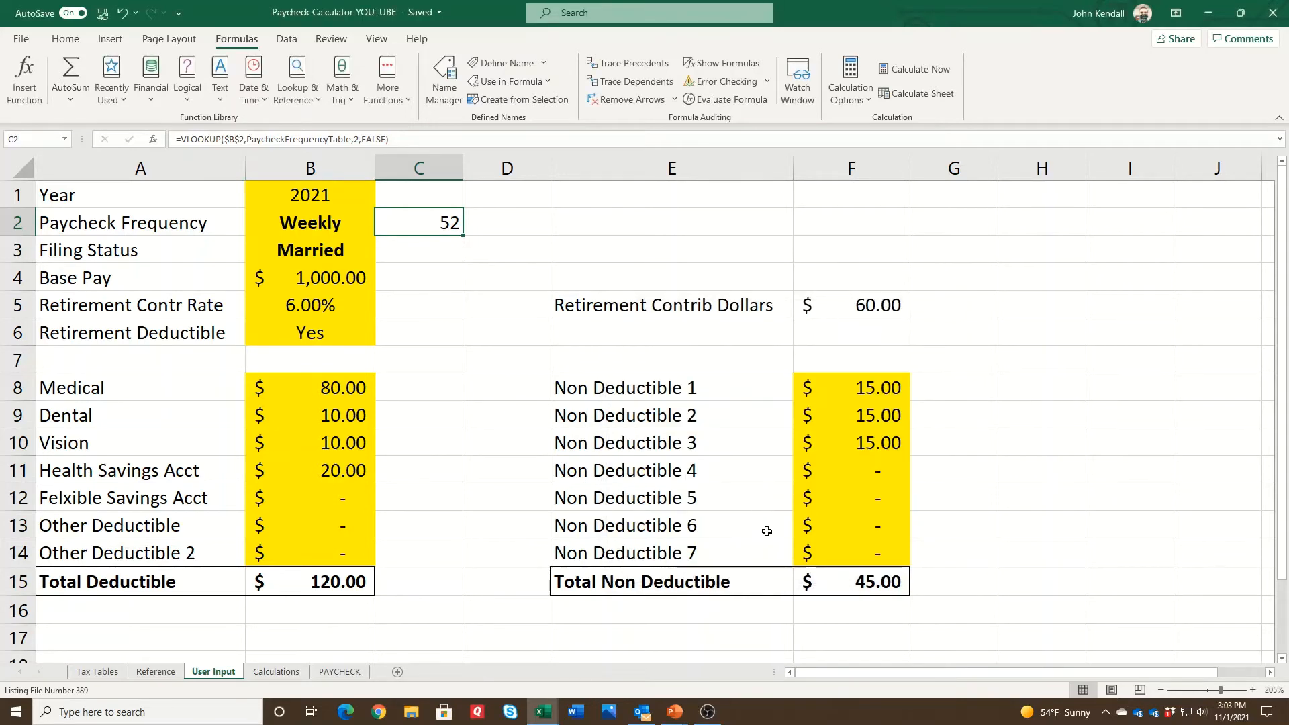
# Copy the pay-period formula cell User Input C2 into cell D2 of the Calculations sheet, under Withholding Table.
pyautogui.rightClick(415, 218)
pyautogui.click(461, 255)
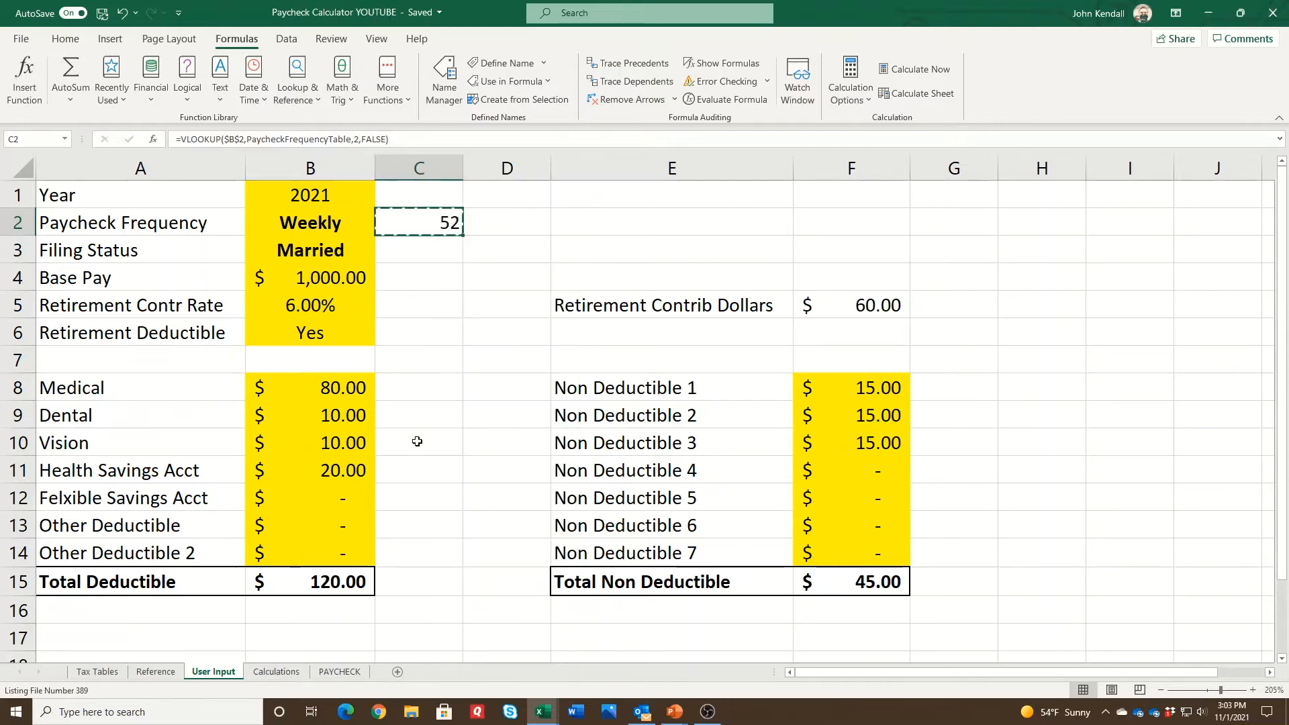
pyautogui.click(287, 659)
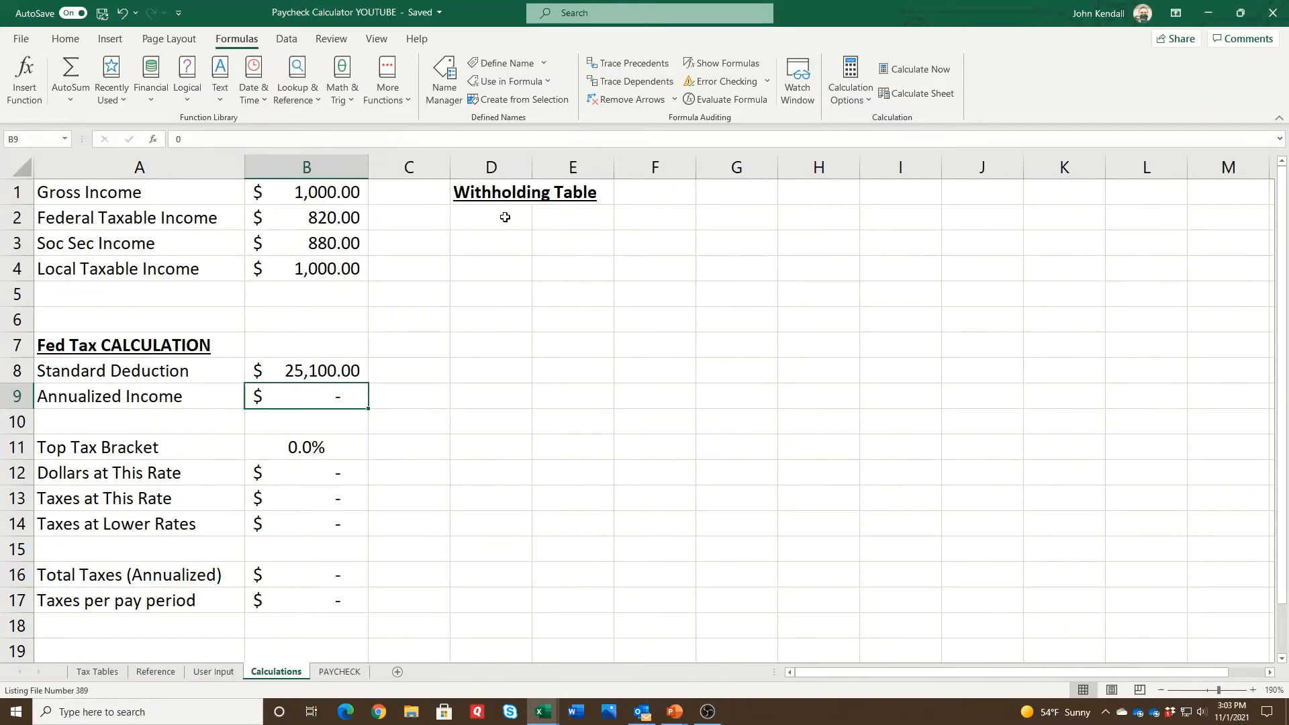
pyautogui.rightClick(506, 216)
pyautogui.click(542, 293)
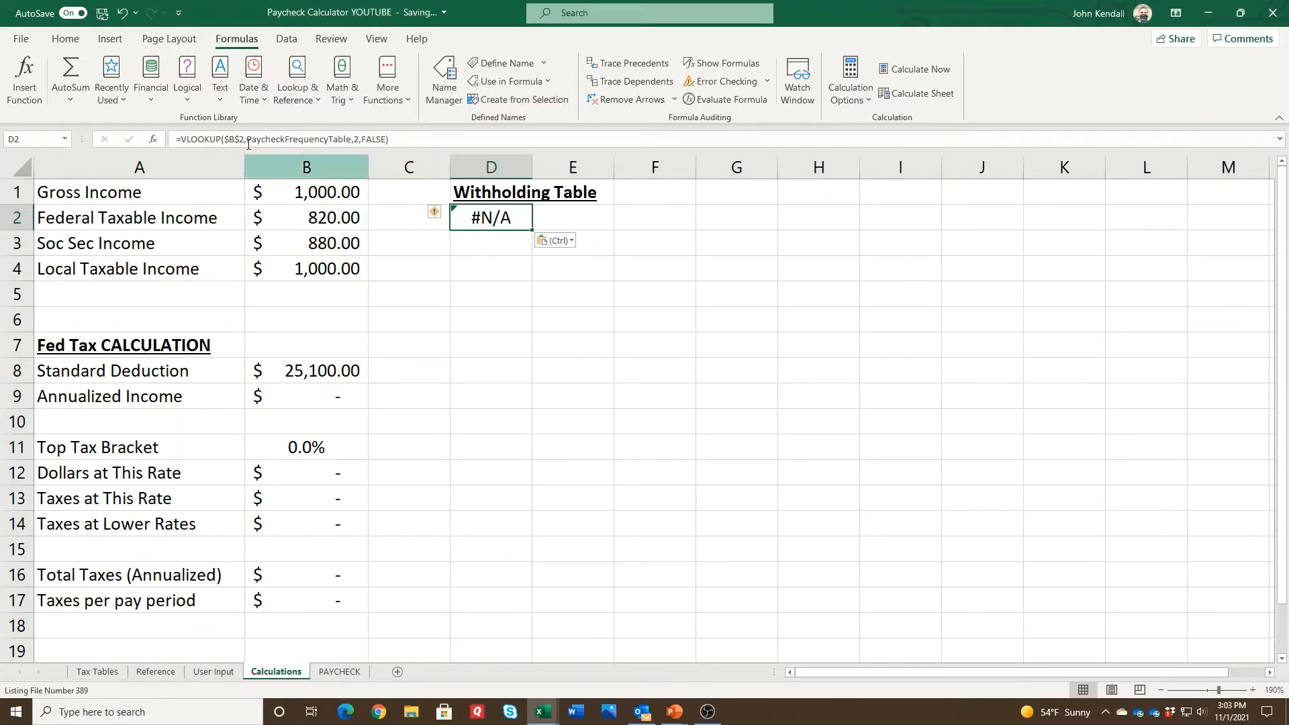
# Replace the lookup value in the Calculations D2 VLOOKUP with the absolute reference 'User Input'!$B$2.
pyautogui.click(153, 139)
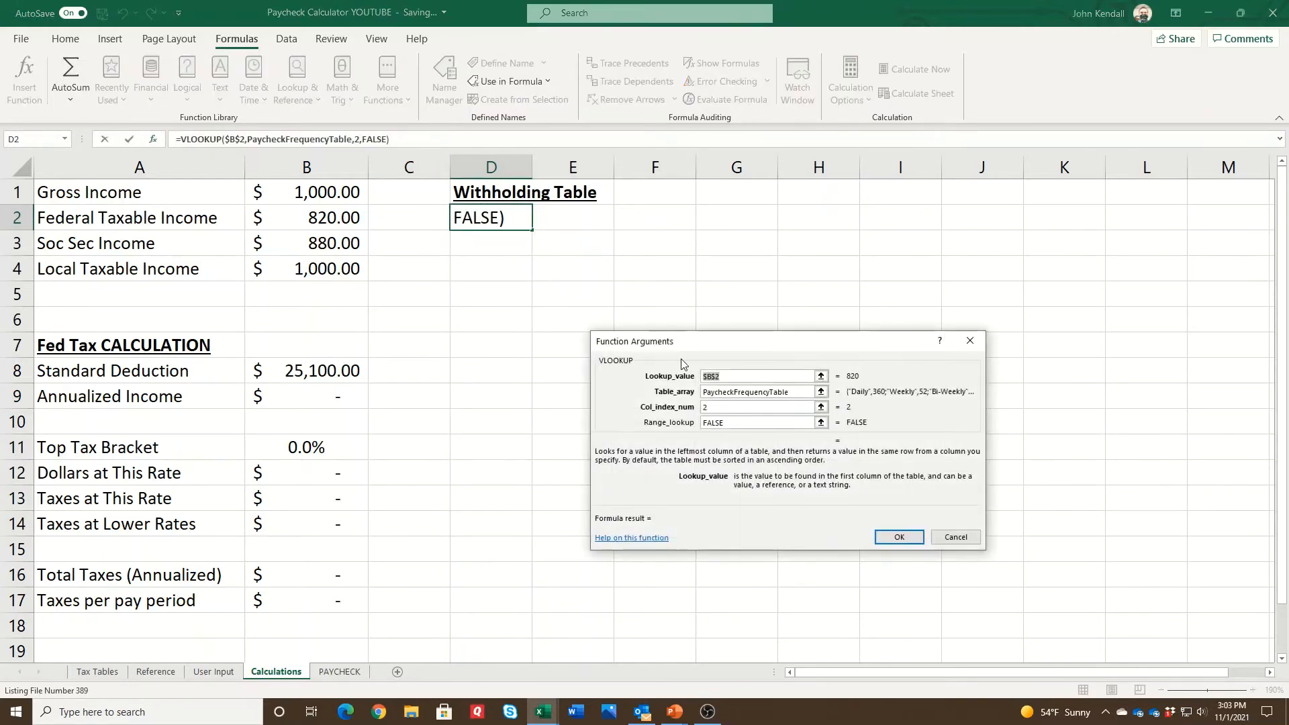
pyautogui.press('Delete')
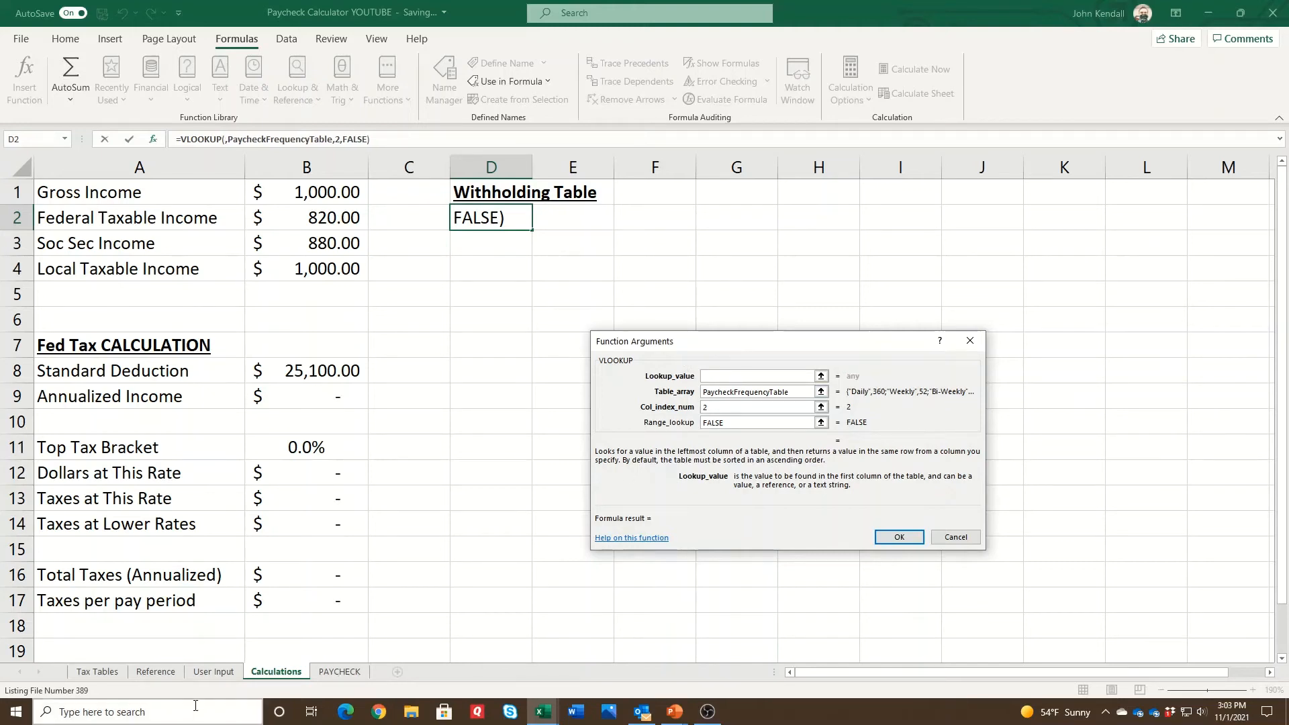
pyautogui.click(213, 672)
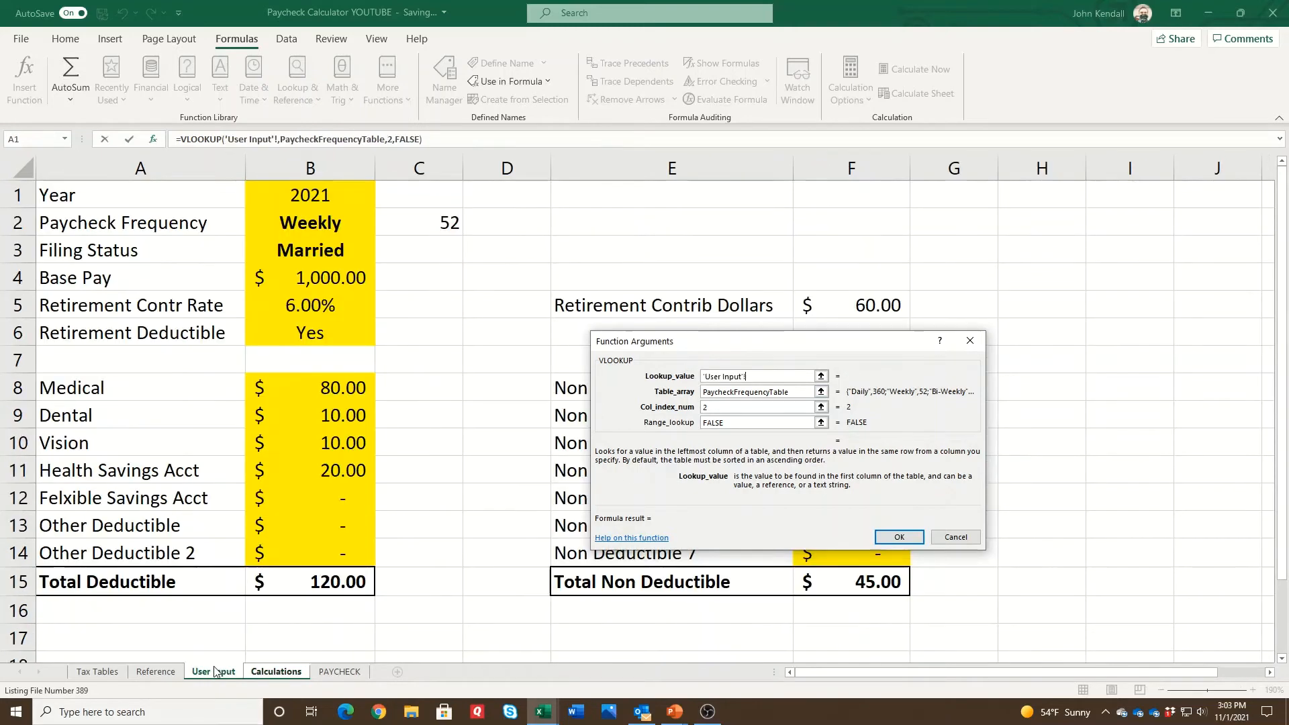
pyautogui.click(322, 227)
pyautogui.press('Return')
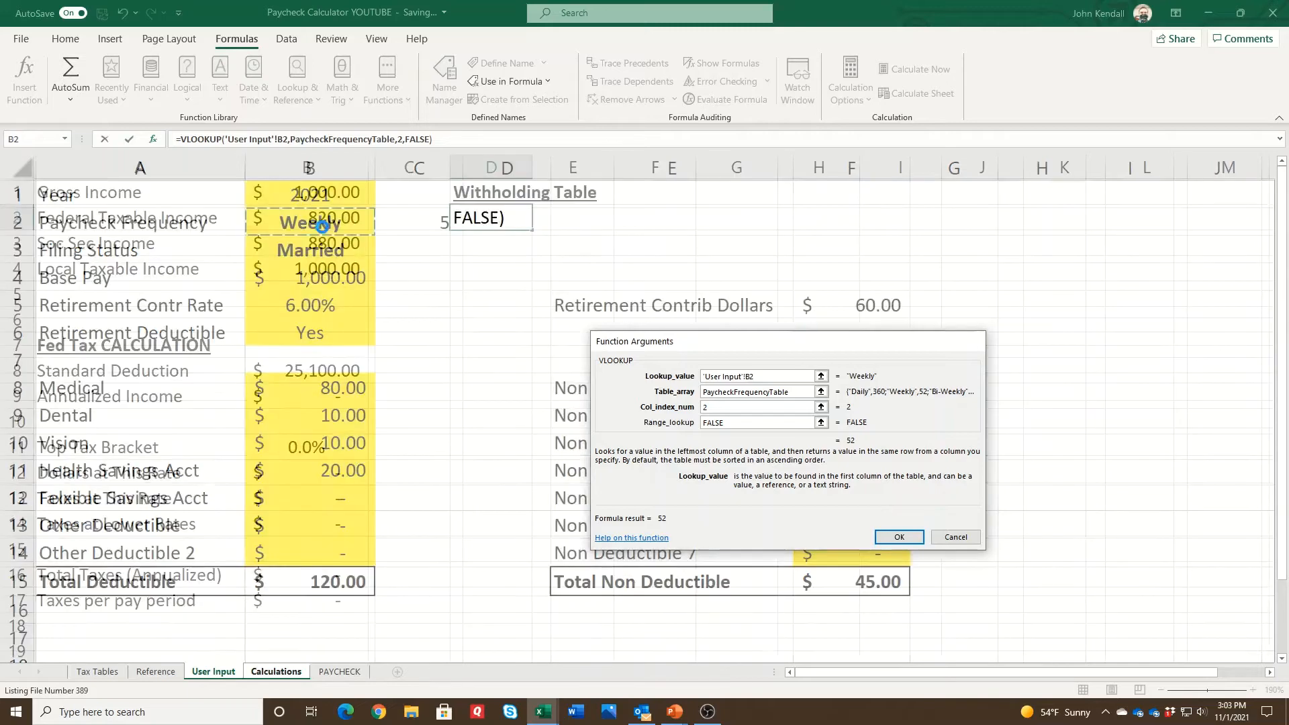
pyautogui.click(280, 141)
pyautogui.press('F4')
pyautogui.press('Return')
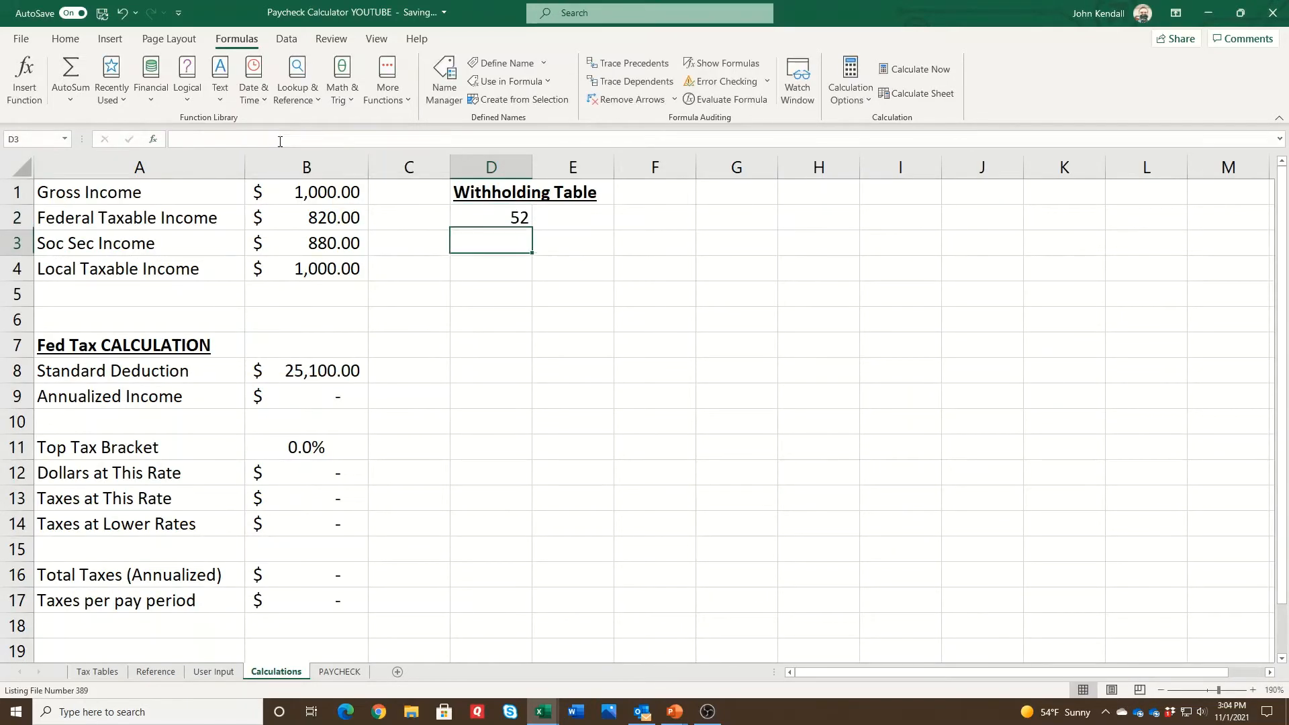
pyautogui.click(474, 213)
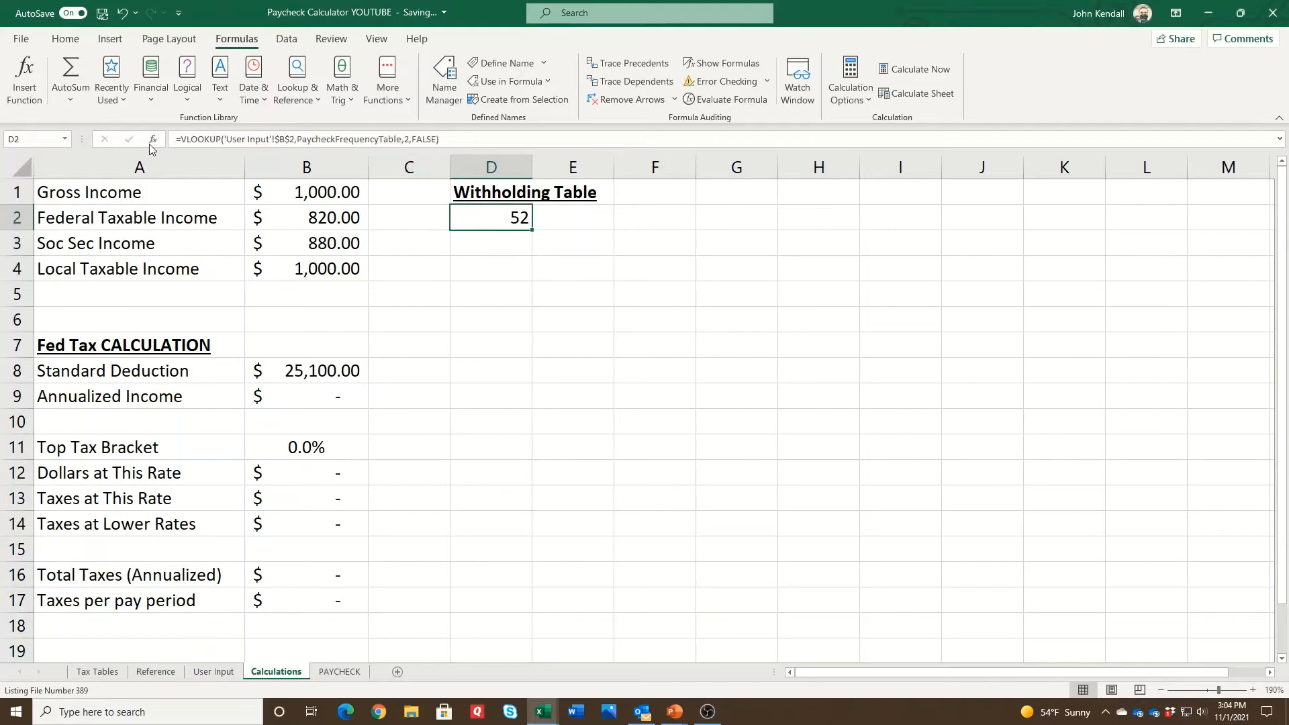
# Copy the VLOOKUP formula text out of cell D2 and leave the cell unchanged.
pyautogui.moveTo(184, 139); pyautogui.dragTo(443, 139)
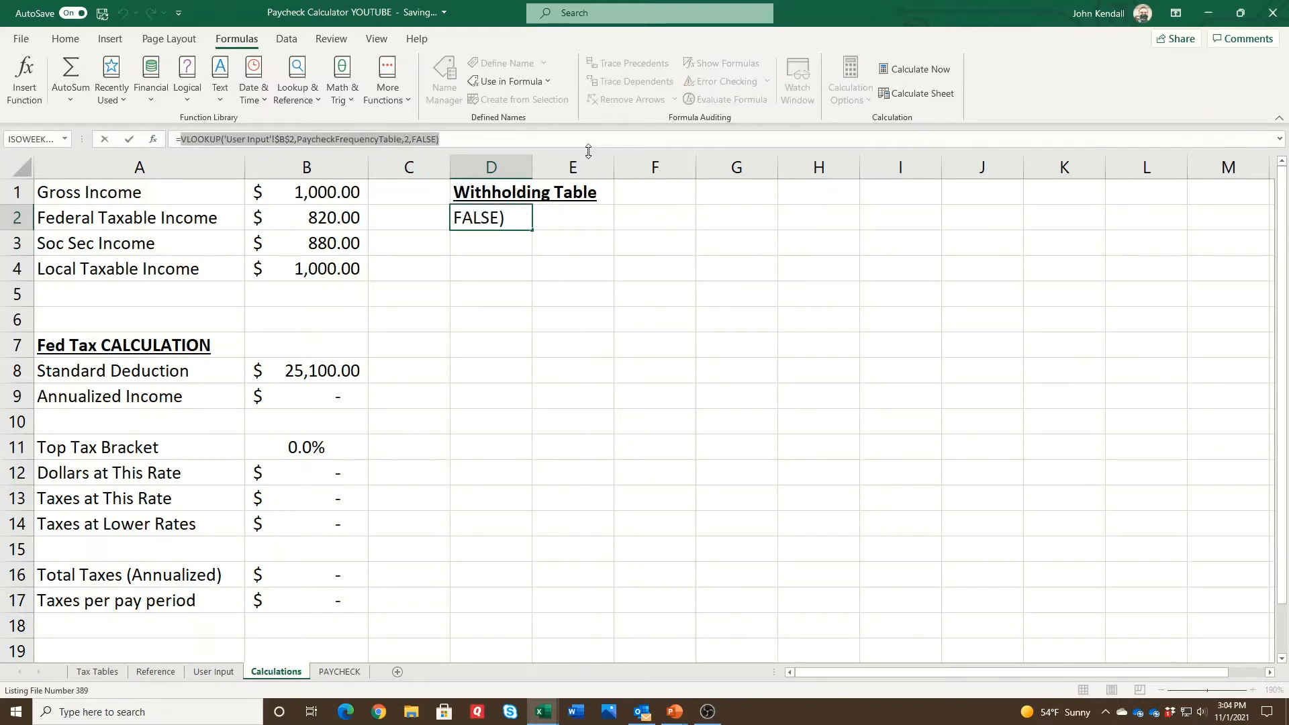
pyautogui.press('Escape')
pyautogui.click(572, 370)
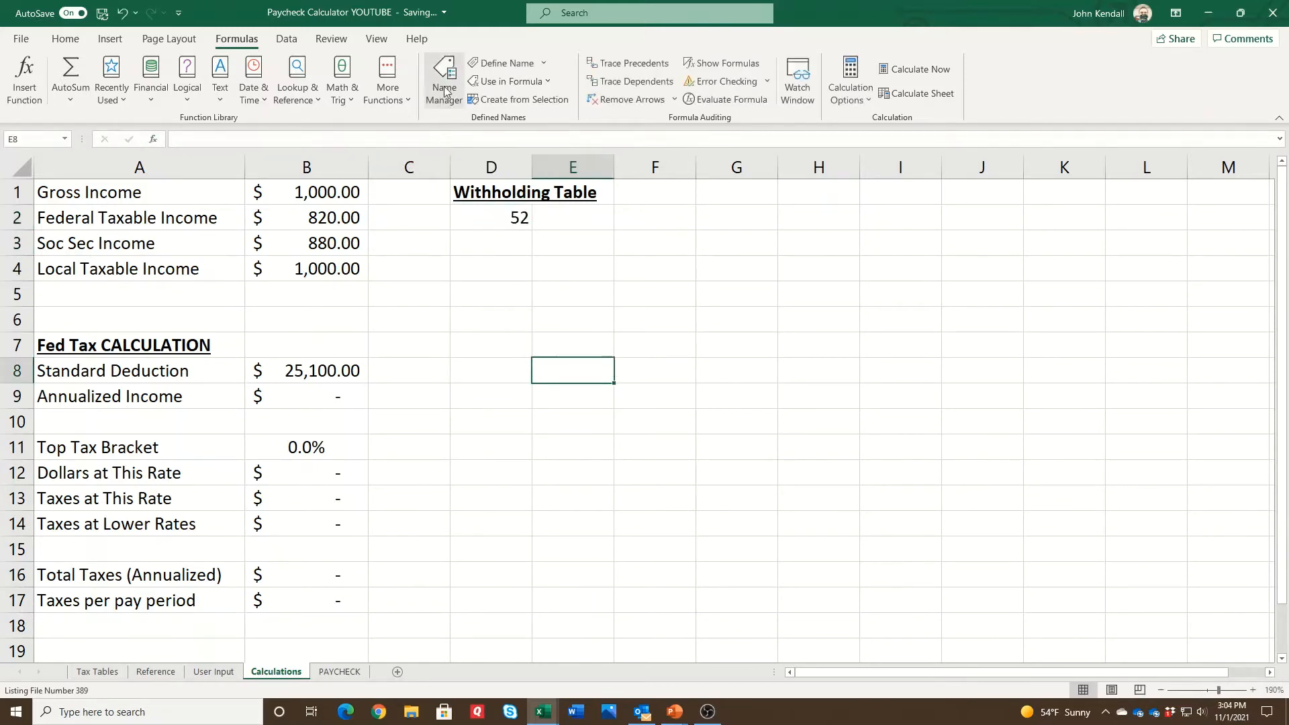
# Define the workbook name PaycheckFrequency as =VLOOKUP('User Input'!$B$2,PaycheckFrequencyTable,2,FALSE), and clear the original formula from cell D2.
pyautogui.click(443, 79)
pyautogui.click(633, 328)
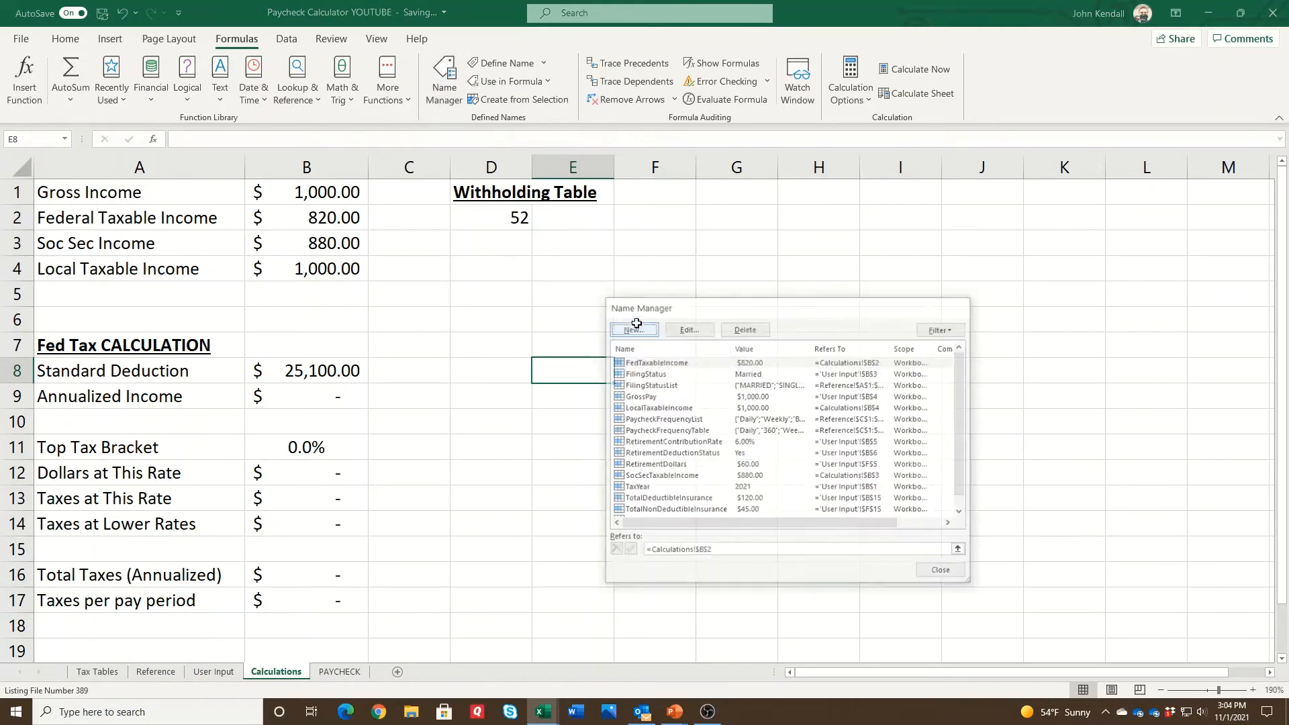
pyautogui.write('PaycheckFrequency')
pyautogui.press('Tab')
pyautogui.press('Tab')
pyautogui.press('Tab')
pyautogui.press('Delete')
pyautogui.hotkey('ctrl', 'v')
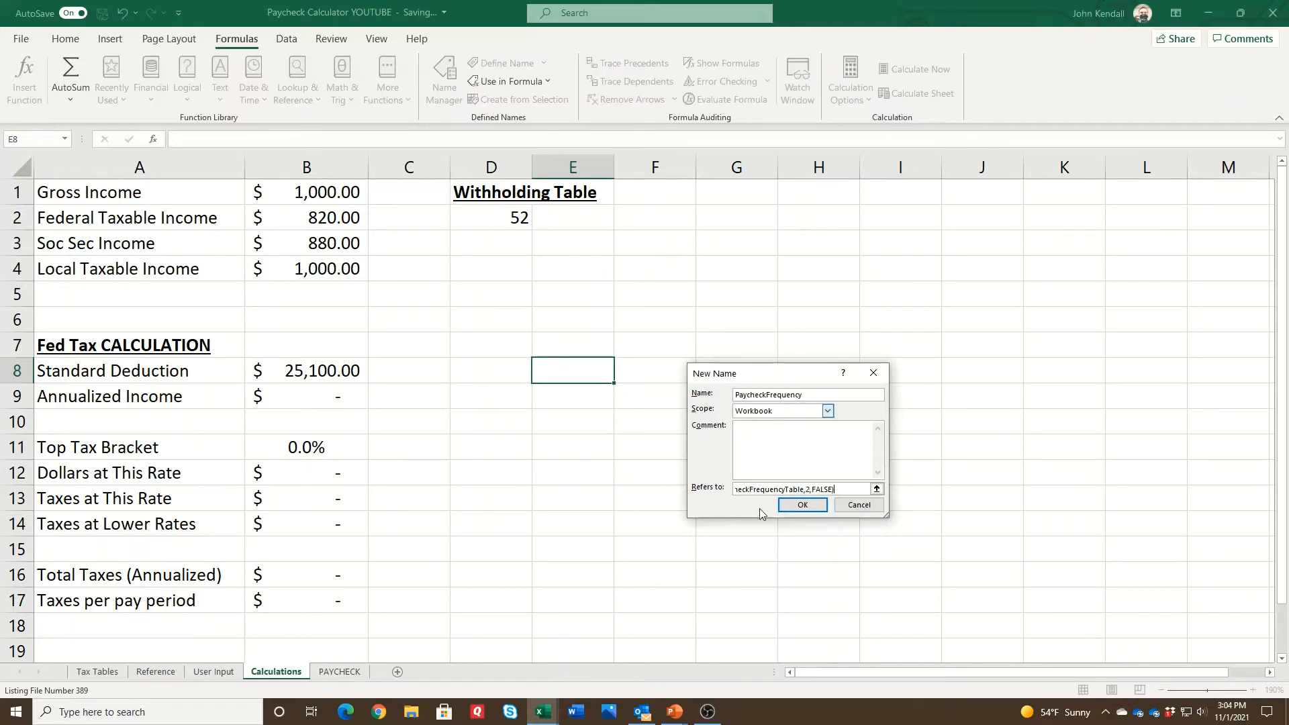
pyautogui.click(809, 507)
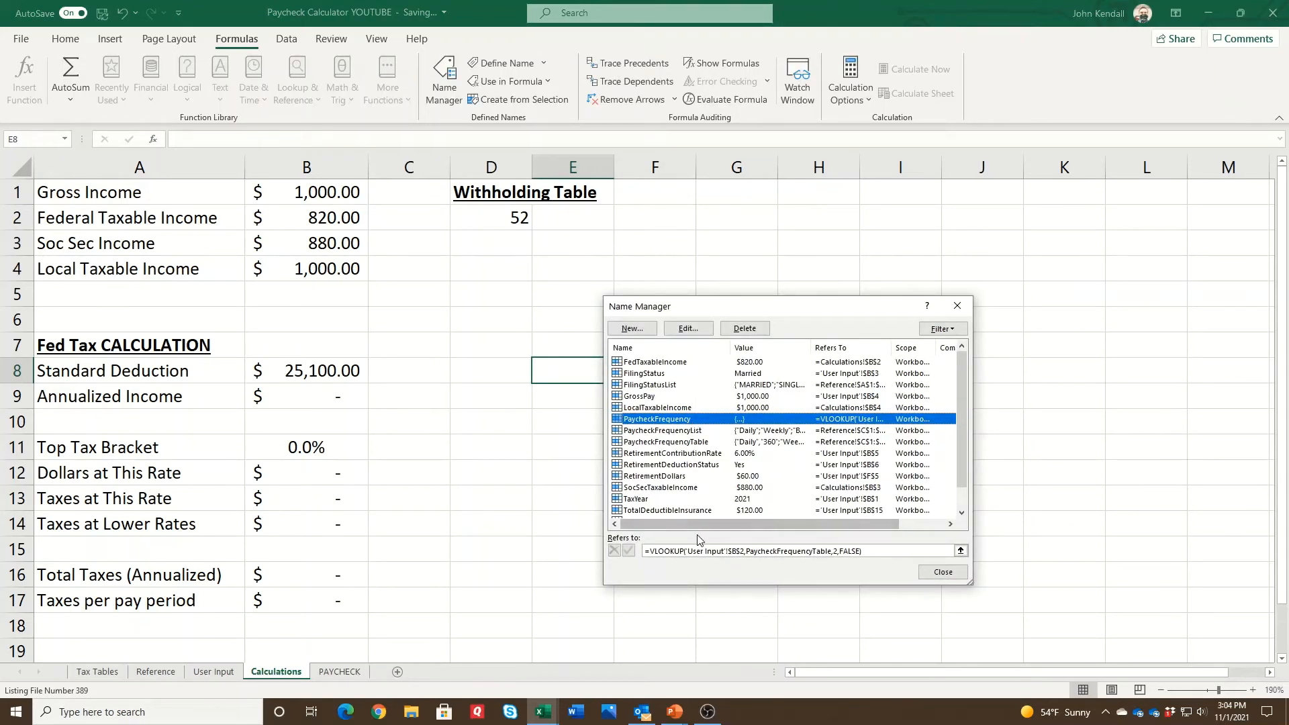
pyautogui.click(942, 572)
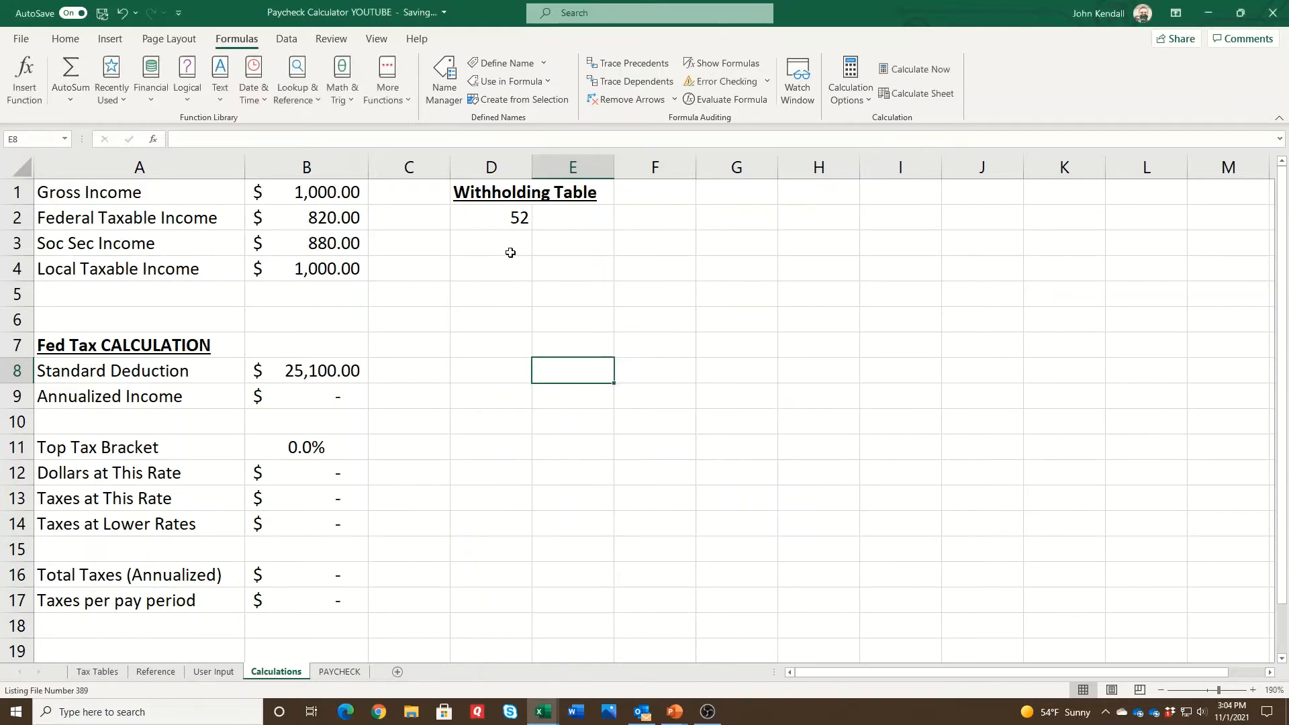
pyautogui.click(507, 219)
pyautogui.press('Delete')
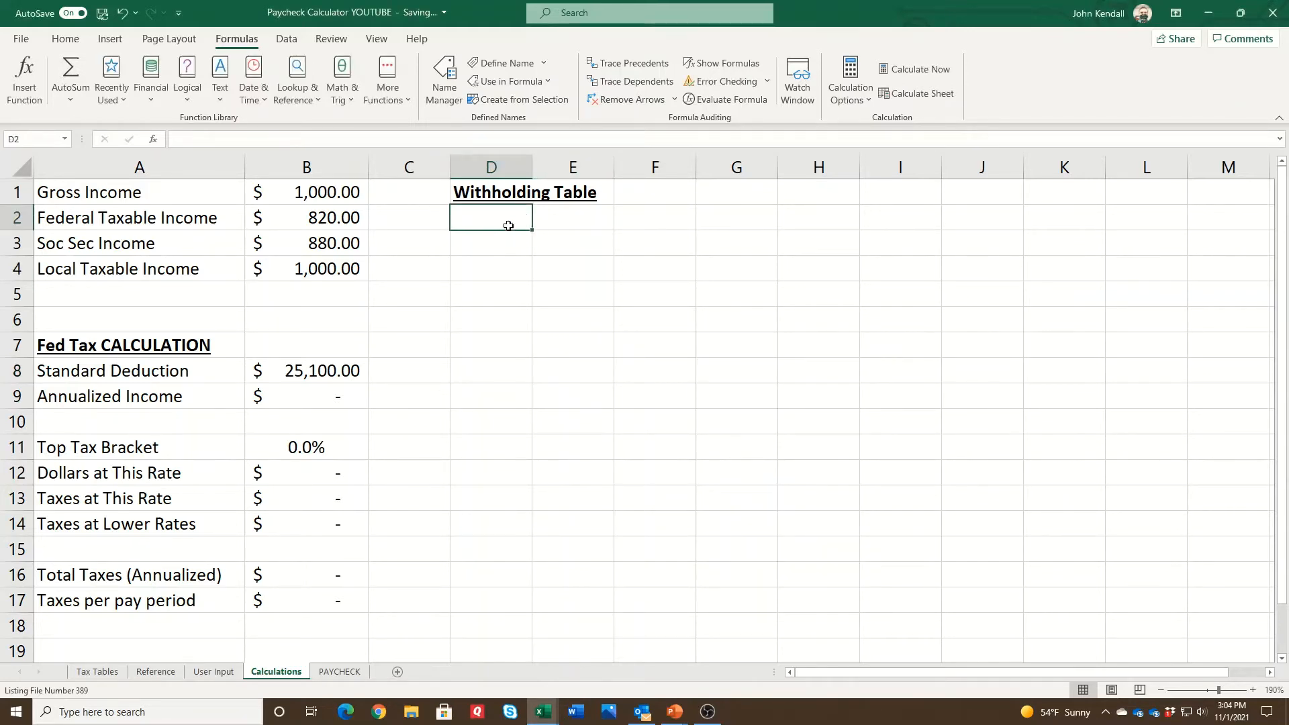
# Enter =GrossPay*PaycheckFrequency-B8 as the Annualized Income formula in cell B9.
pyautogui.click(306, 394)
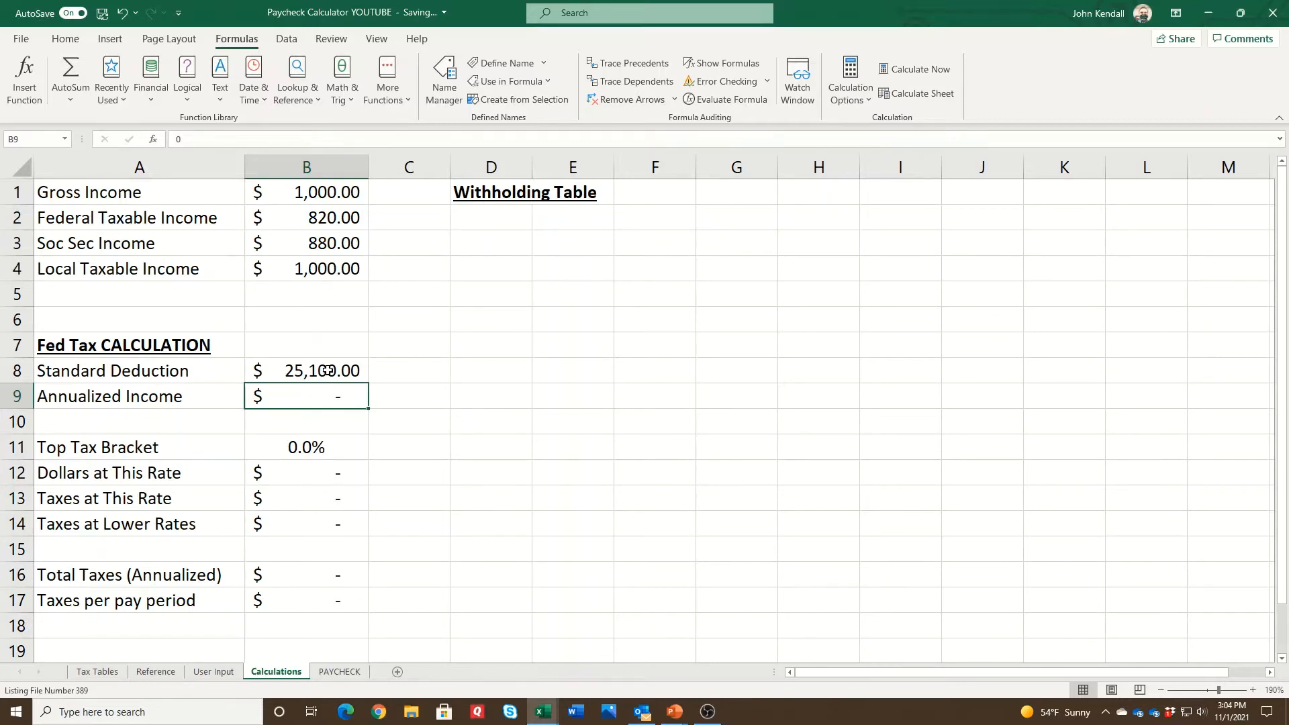
pyautogui.write('=gross')
pyautogui.press('Tab')
pyautogui.write('*pay')
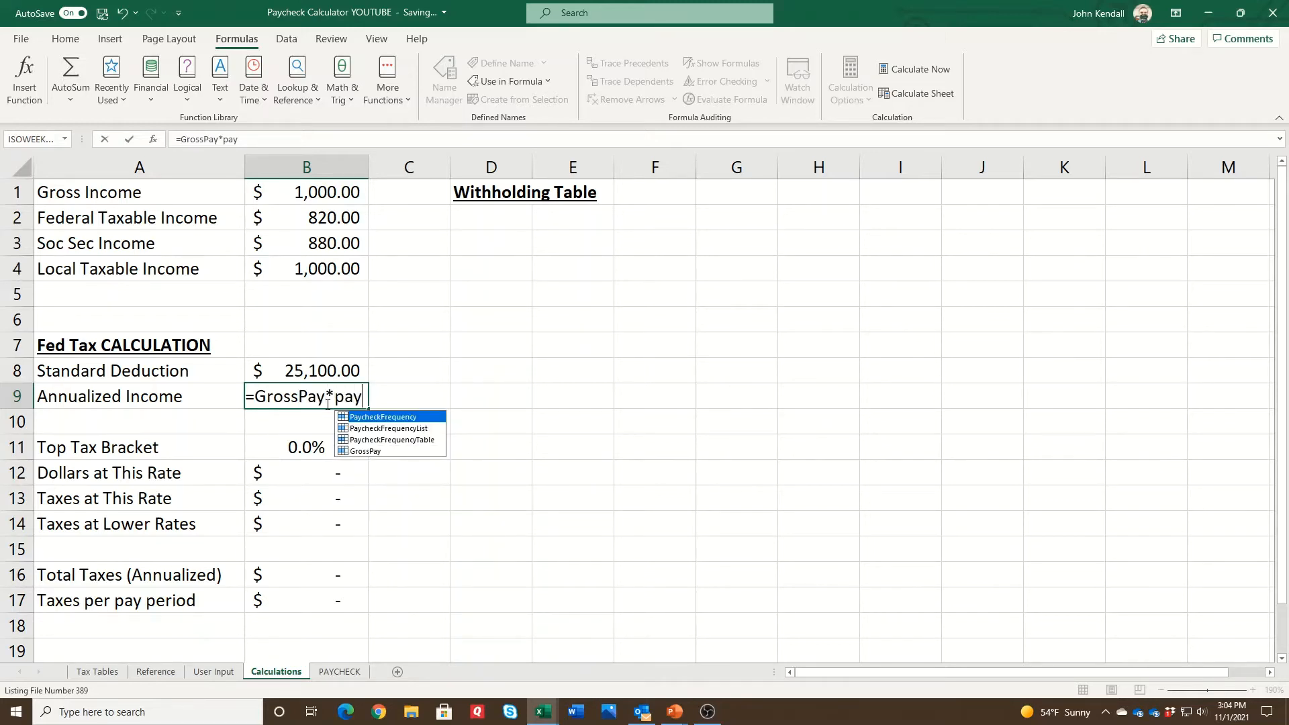
pyautogui.press('Tab')
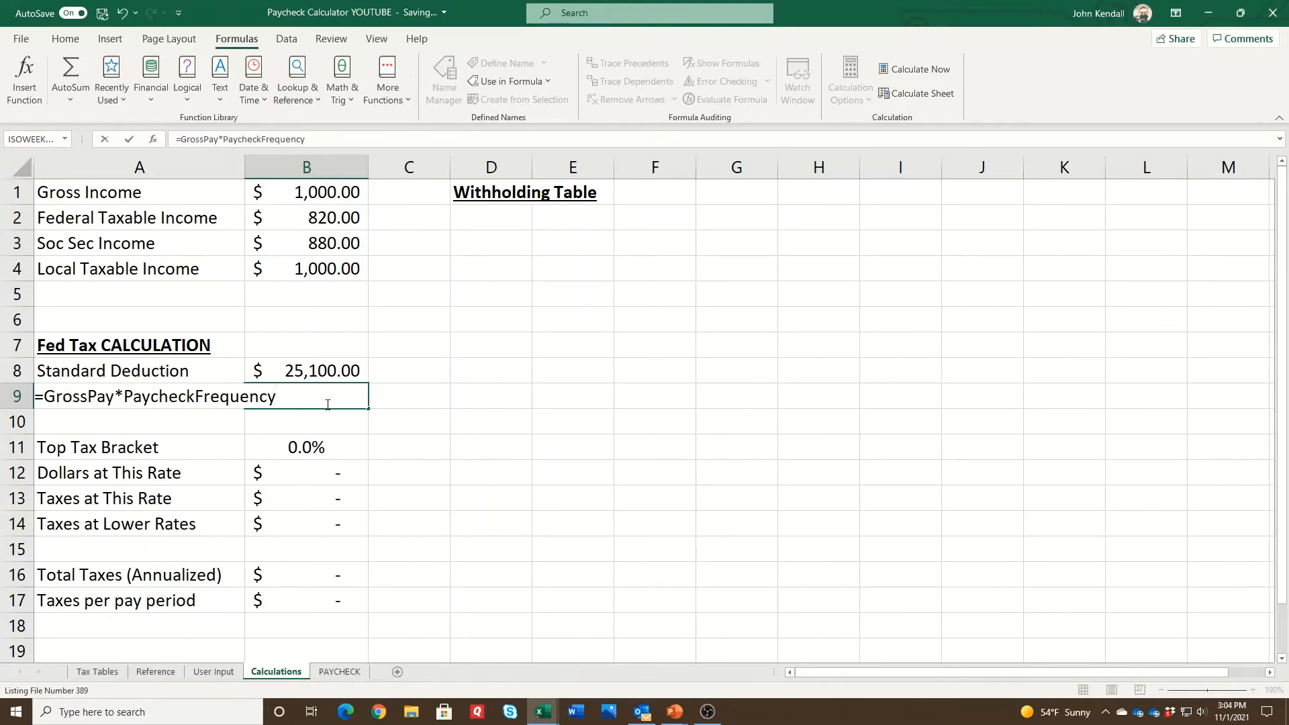
pyautogui.write('-Standa')
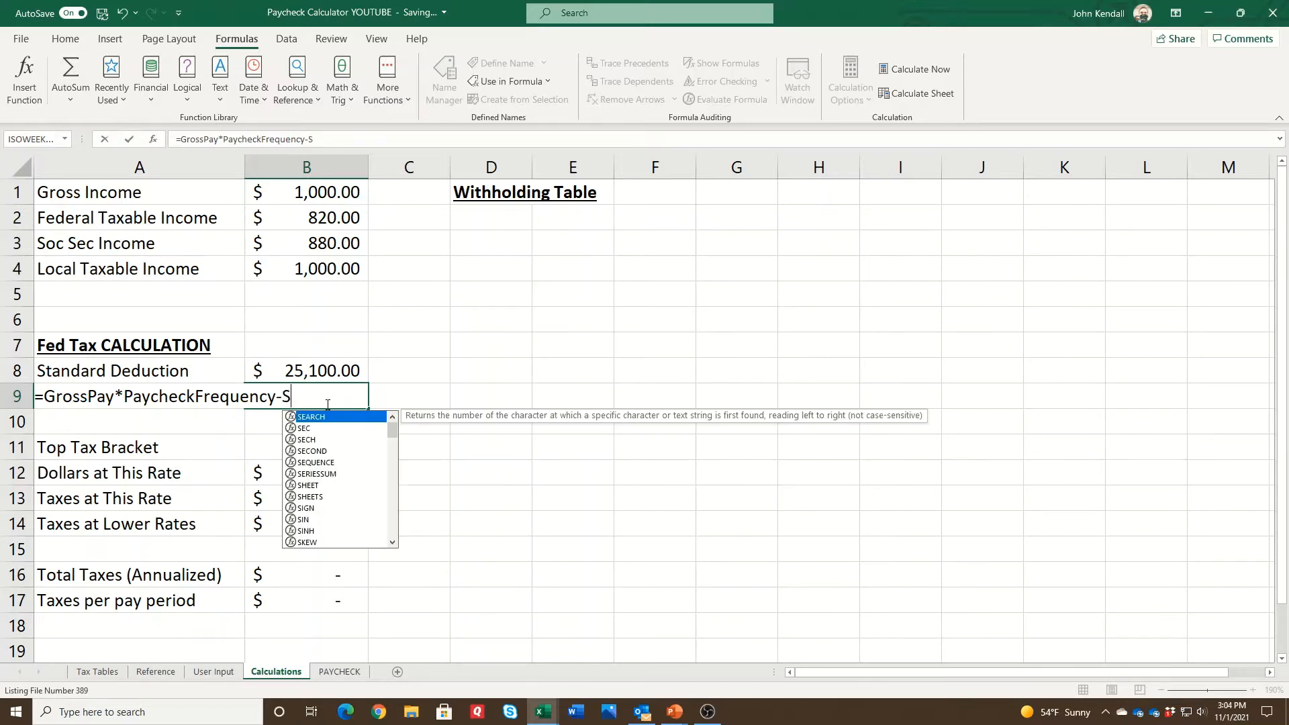
pyautogui.press('BackSpace')
pyautogui.press('BackSpace')
pyautogui.press('BackSpace')
pyautogui.press('BackSpace')
pyautogui.press('BackSpace')
pyautogui.press('BackSpace')
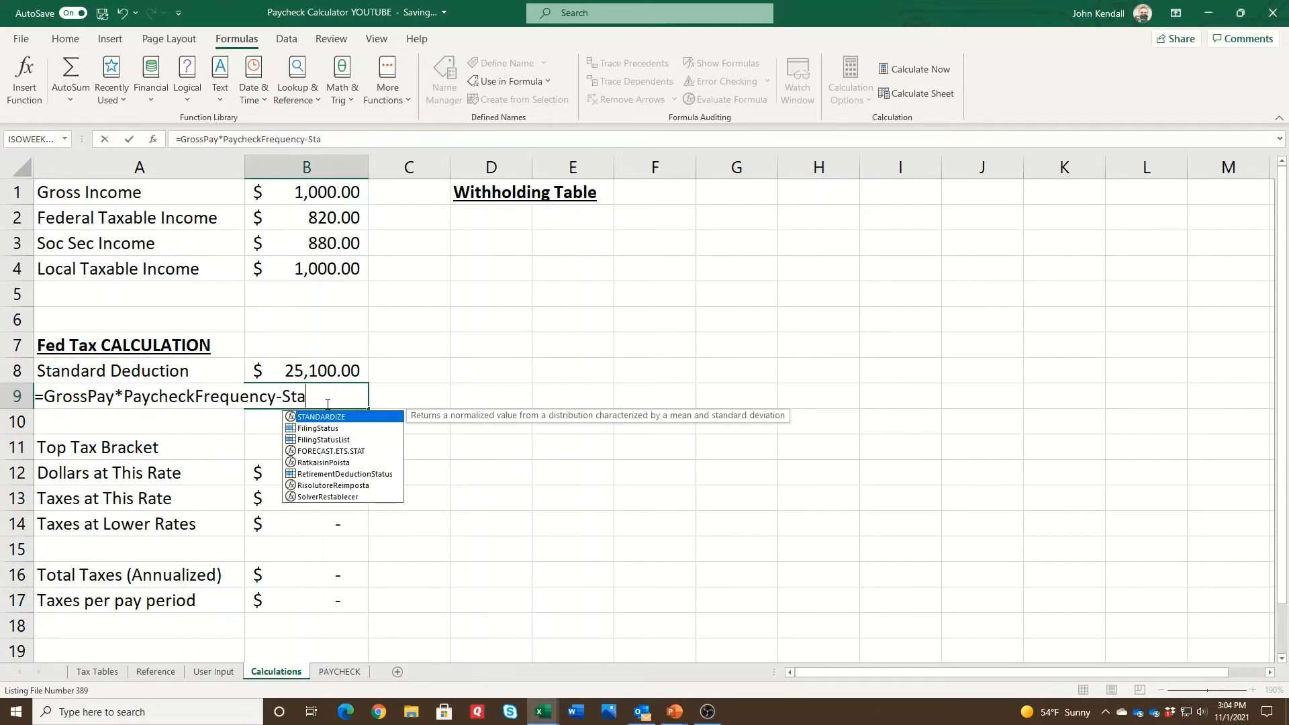
pyautogui.click(328, 374)
pyautogui.press('Return')
# Name the Standard Deduction amount in cell B8 StandardDeduction.
pyautogui.press('Up')
pyautogui.press('Up')
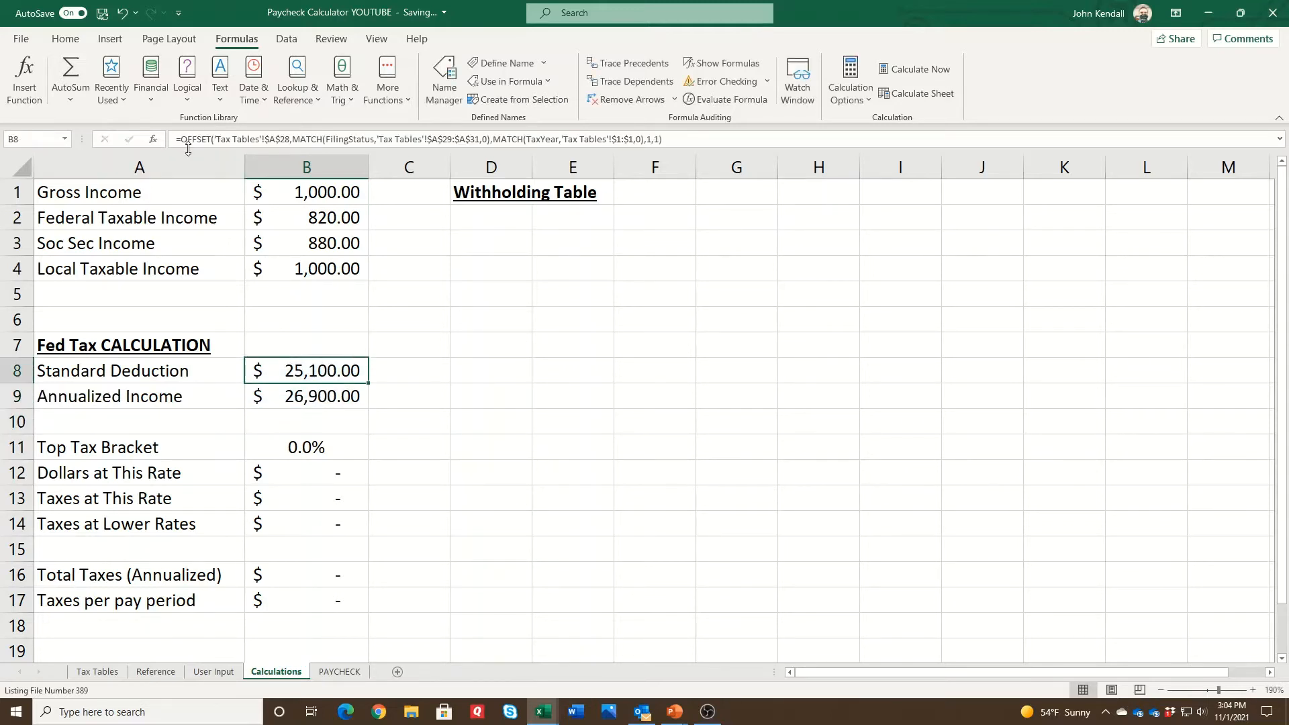
pyautogui.click(43, 140)
pyautogui.write('StandardDeduction')
pyautogui.press('Return')
# Replace the B8 reference in the Annualized Income formula with the name StandardDeduction.
pyautogui.press('Down')
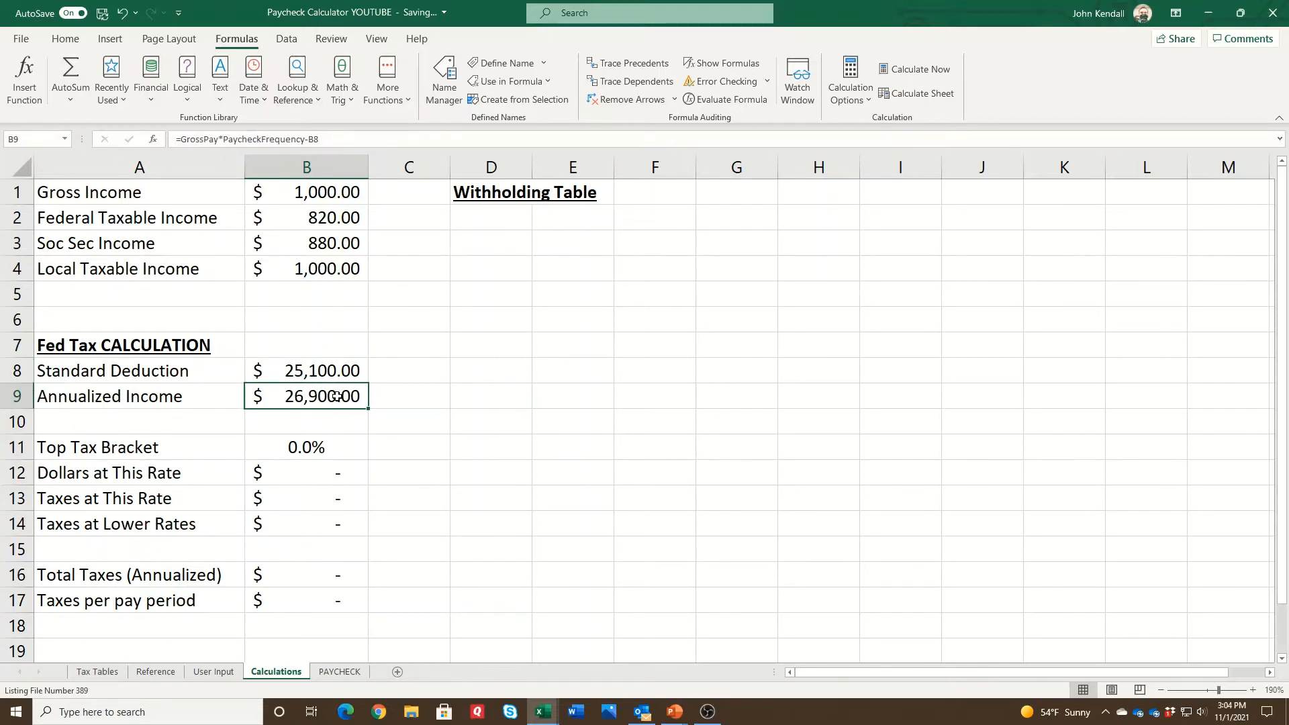
pyautogui.click(320, 140)
pyautogui.press('BackSpace')
pyautogui.press('BackSpace')
pyautogui.write('standarddeduction')
pyautogui.press('Return')
# Remove the StandardDeduction subtraction from the Annualized Income formula in B9.
pyautogui.press('Up')
pyautogui.press('Up')
pyautogui.press('Down')
pyautogui.moveTo(304, 141); pyautogui.dragTo(516, 145)
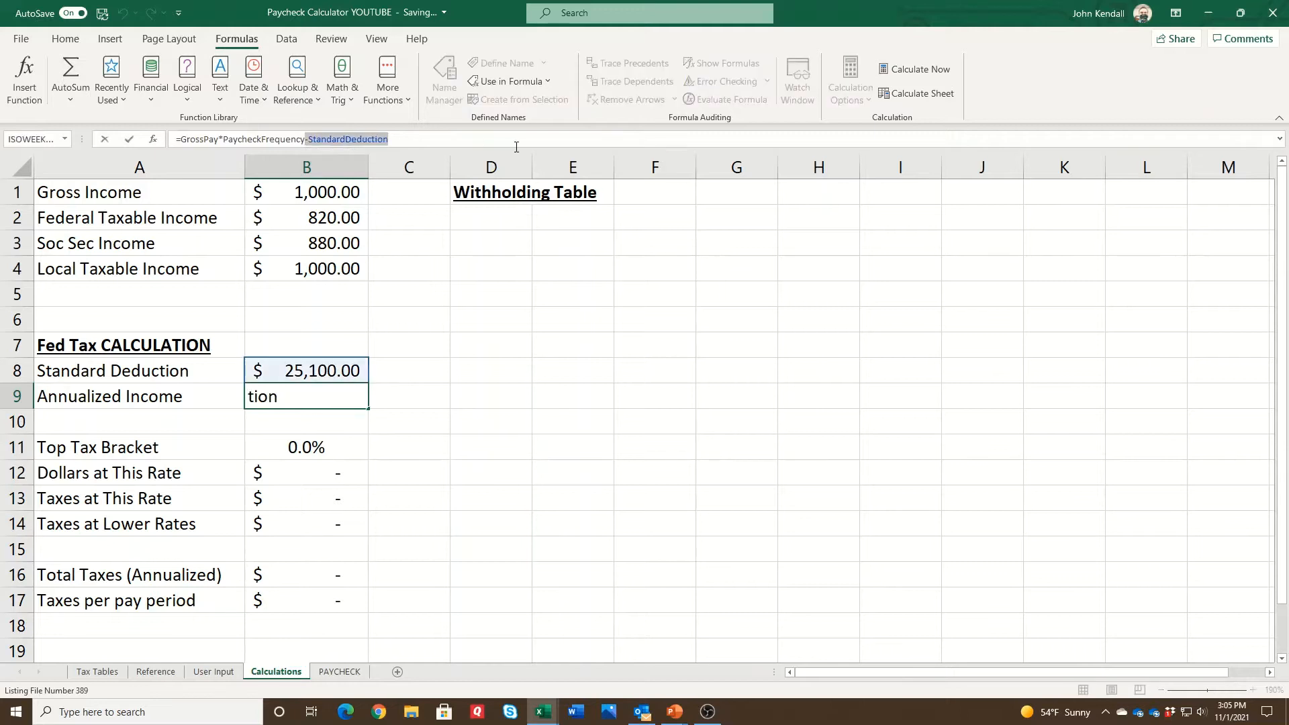
pyautogui.press('BackSpace')
pyautogui.press('Return')
# Try to replace GrossPay with federaltaxableincome in the Annualized Income formula.
pyautogui.press('Up')
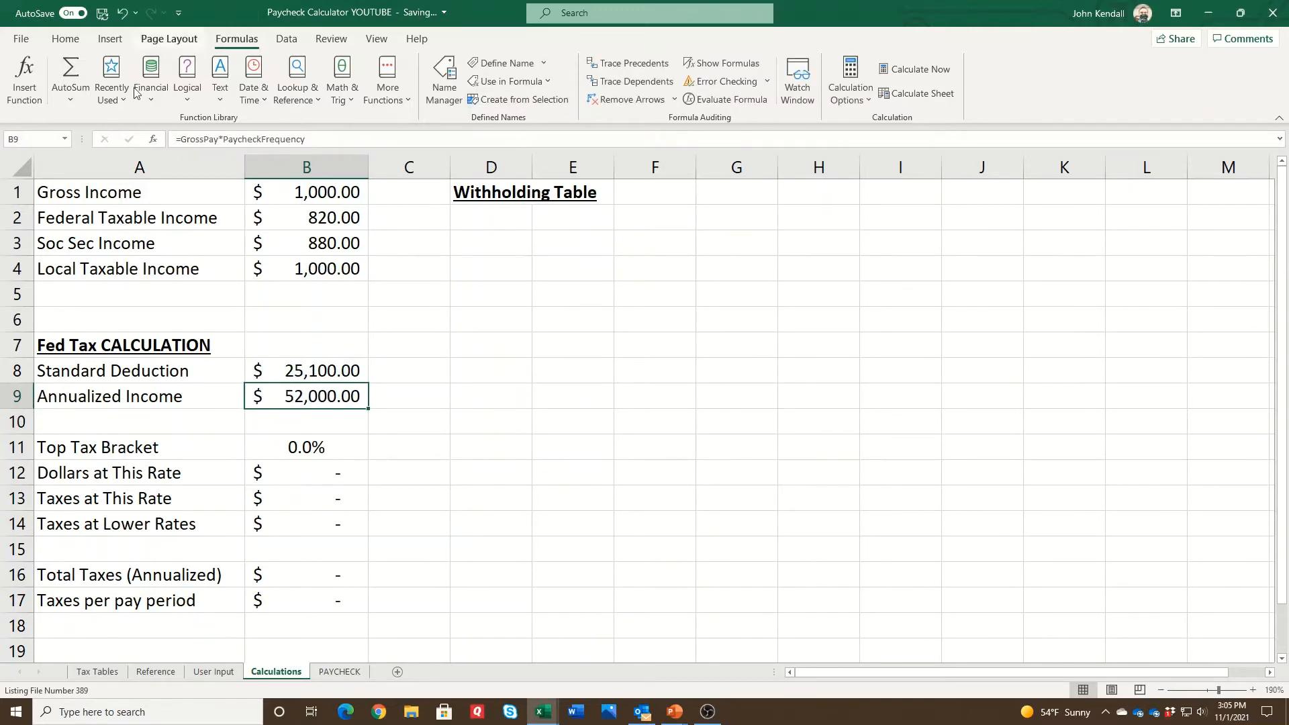
pyautogui.moveTo(182, 139); pyautogui.dragTo(214, 139)
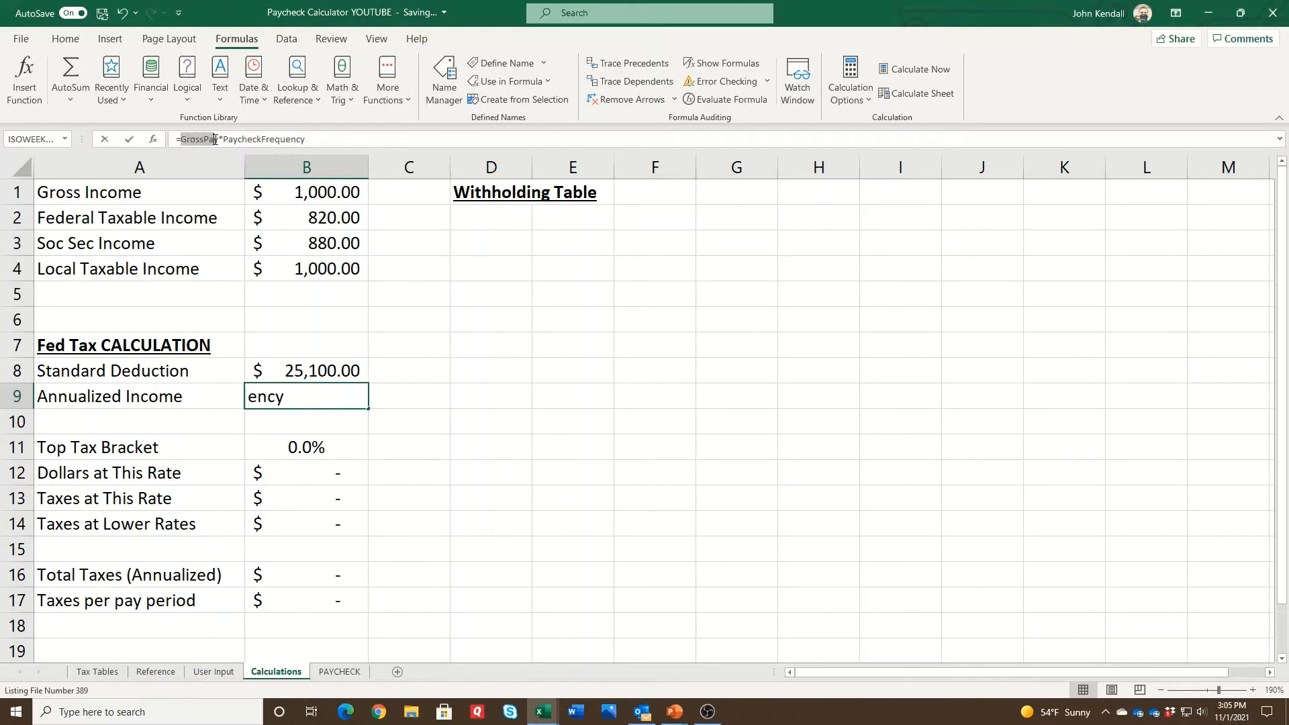
pyautogui.write('f3edera')
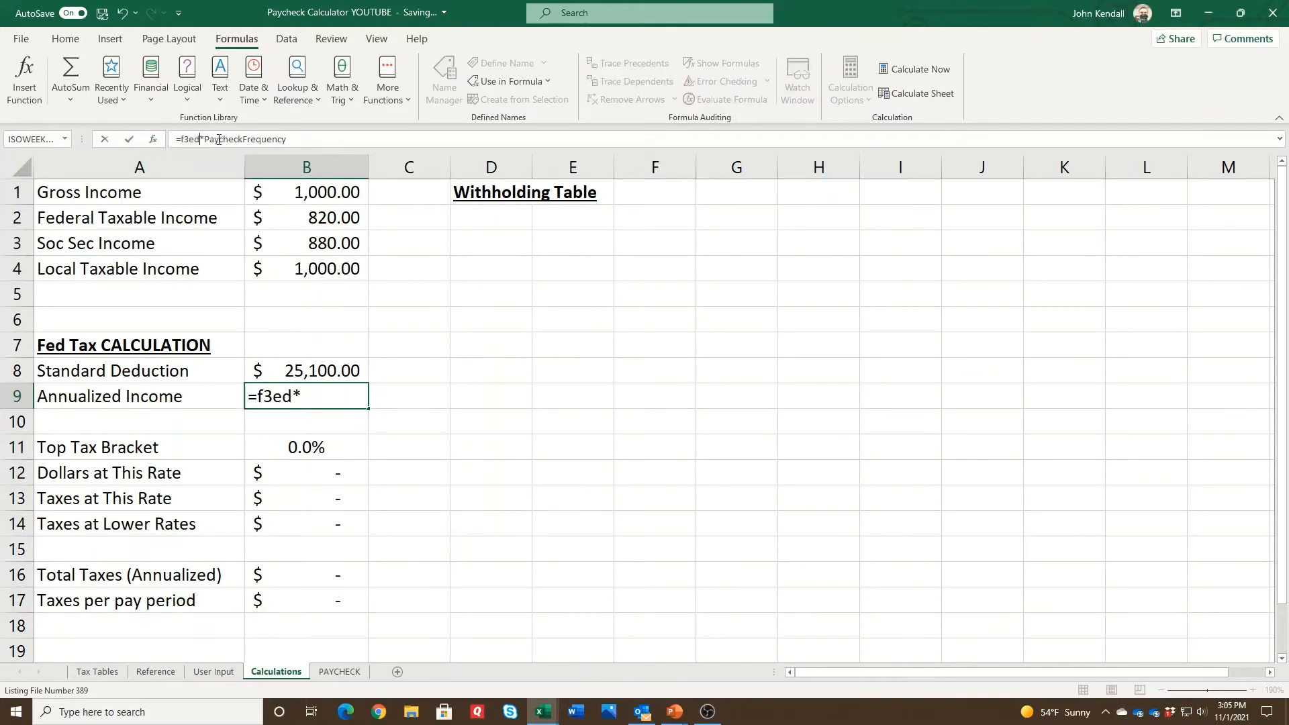
pyautogui.press('BackSpace')
pyautogui.press('BackSpace')
pyautogui.press('BackSpace')
pyautogui.press('BackSpace')
pyautogui.press('BackSpace')
pyautogui.press('BackSpace')
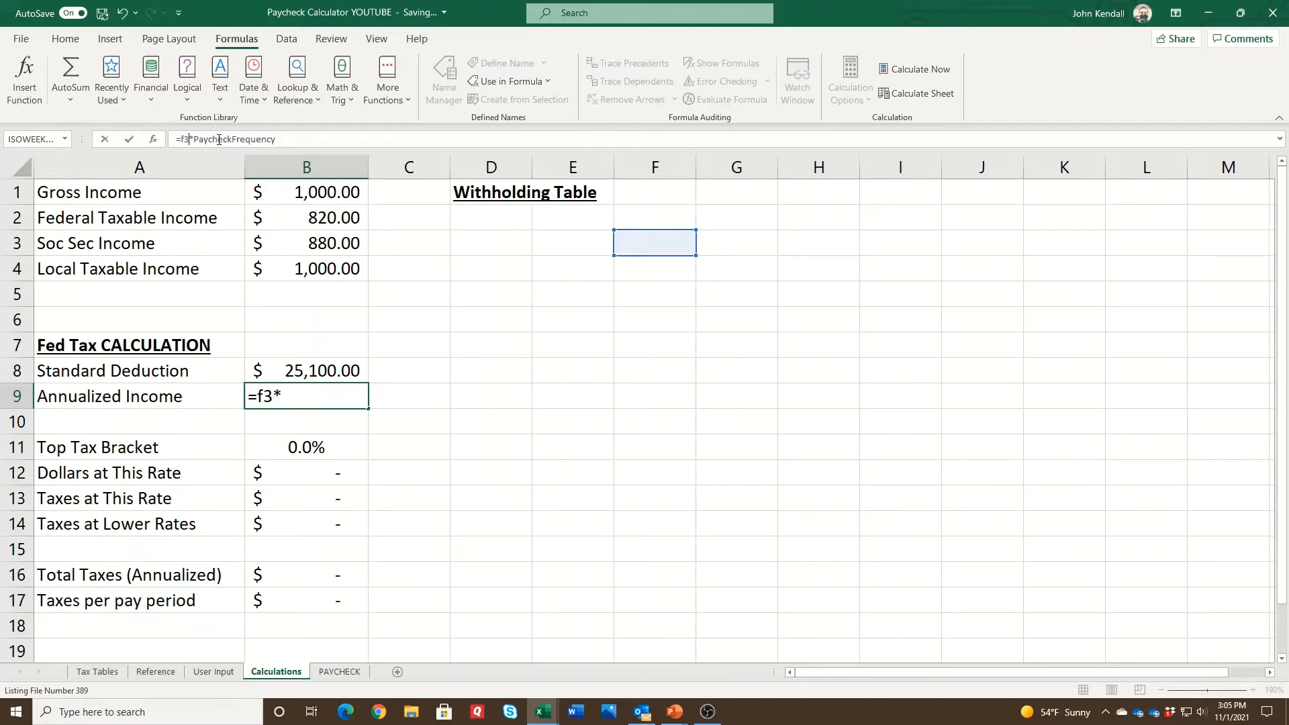
pyautogui.write('edera')
pyautogui.write('ltaxable')
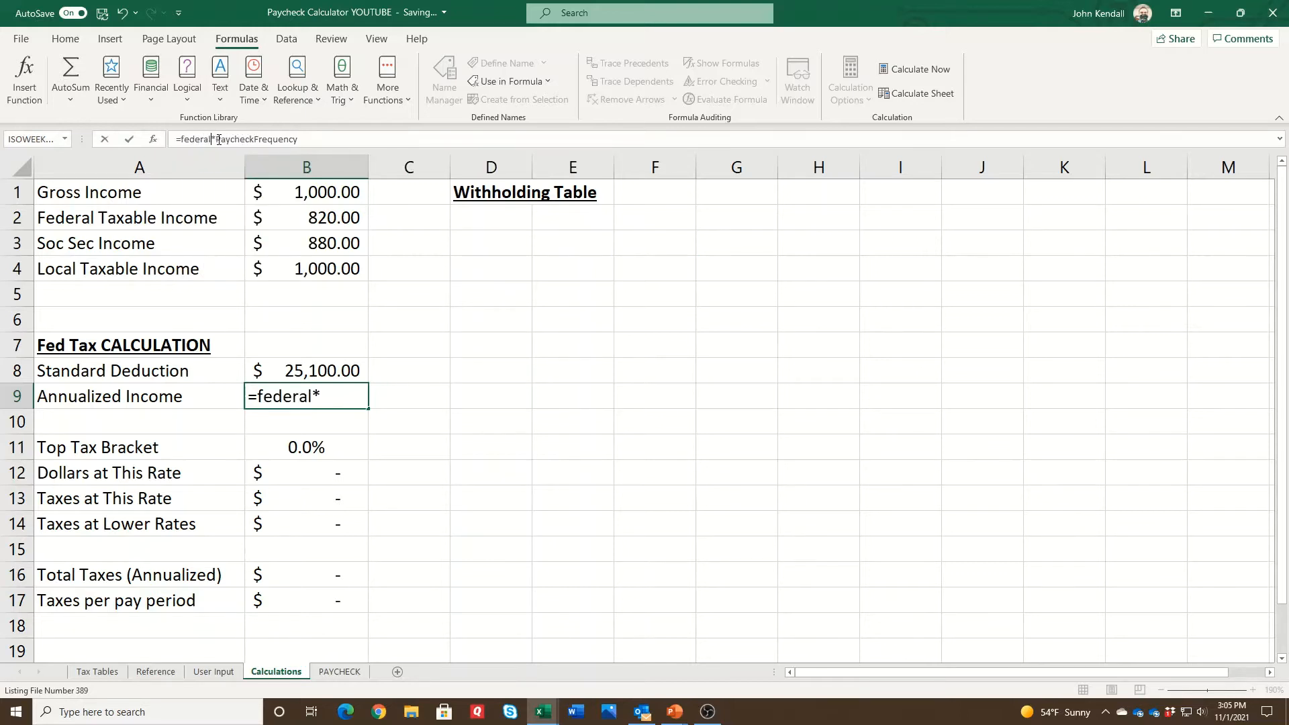
pyautogui.write('pa')
pyautogui.press('BackSpace')
pyautogui.press('BackSpace')
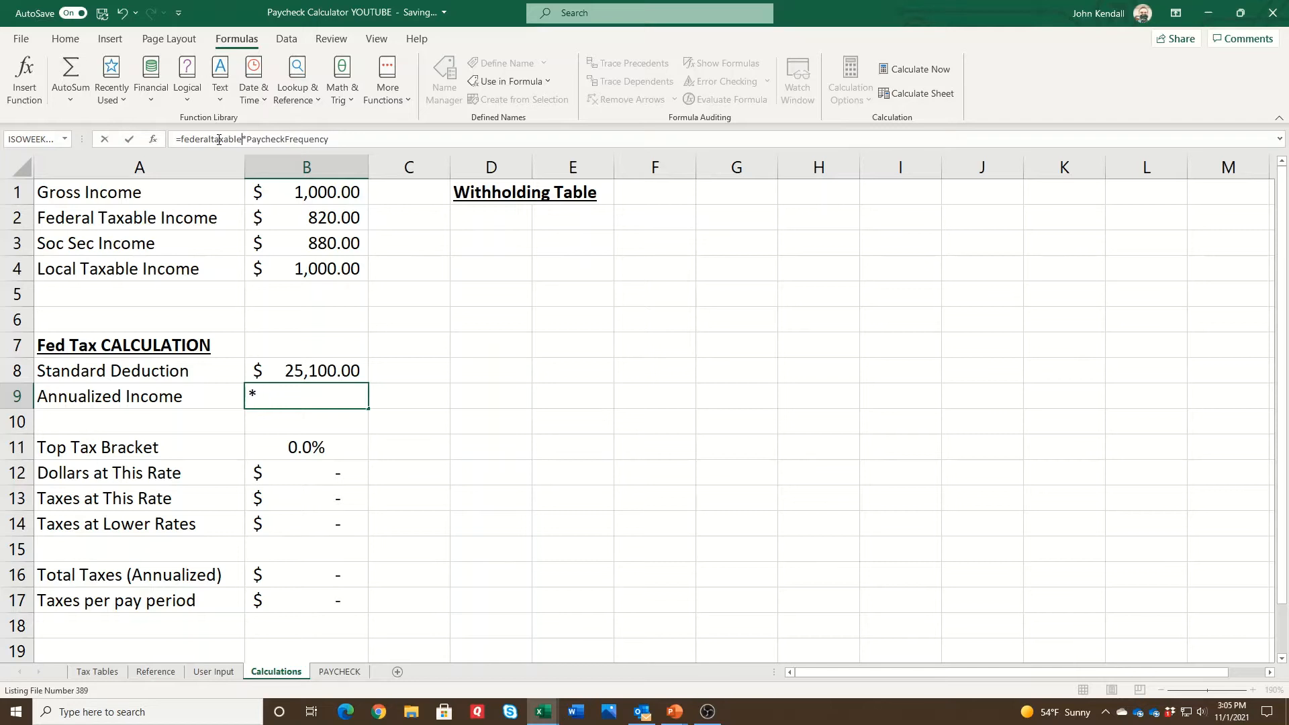
pyautogui.write('income')
pyautogui.press('Return')
# Enter =FedTaxableIncome*PaycheckFrequency-StandardDeduction as the Annualized Income formula in cell B9.
pyautogui.press('Up')
pyautogui.write('=federa')
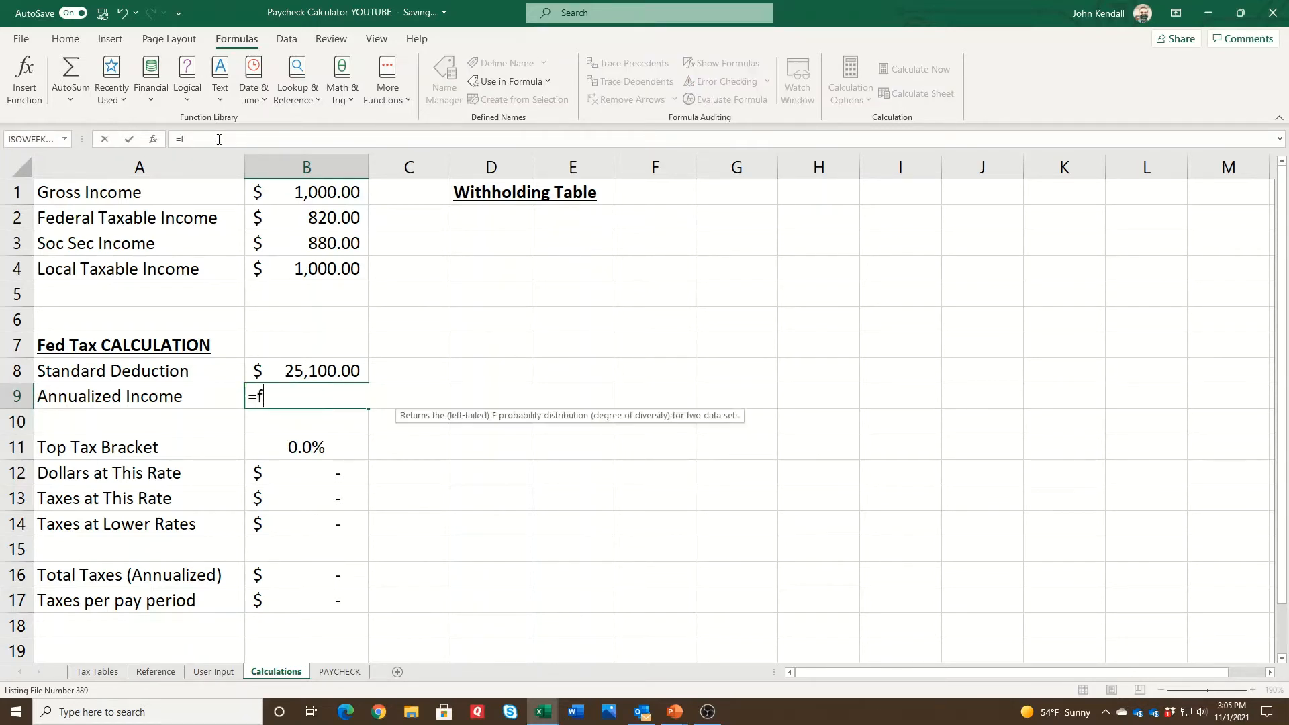
pyautogui.press('BackSpace')
pyautogui.press('BackSpace')
pyautogui.press('BackSpace')
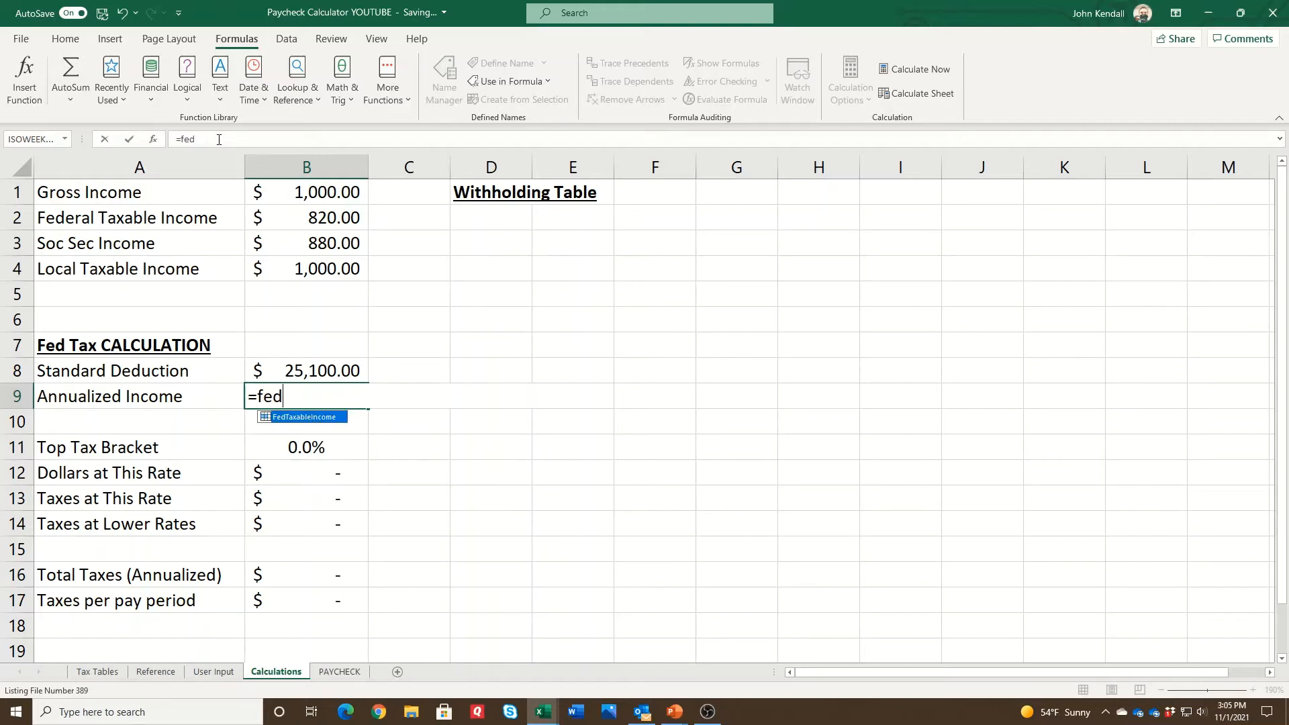
pyautogui.press('Tab')
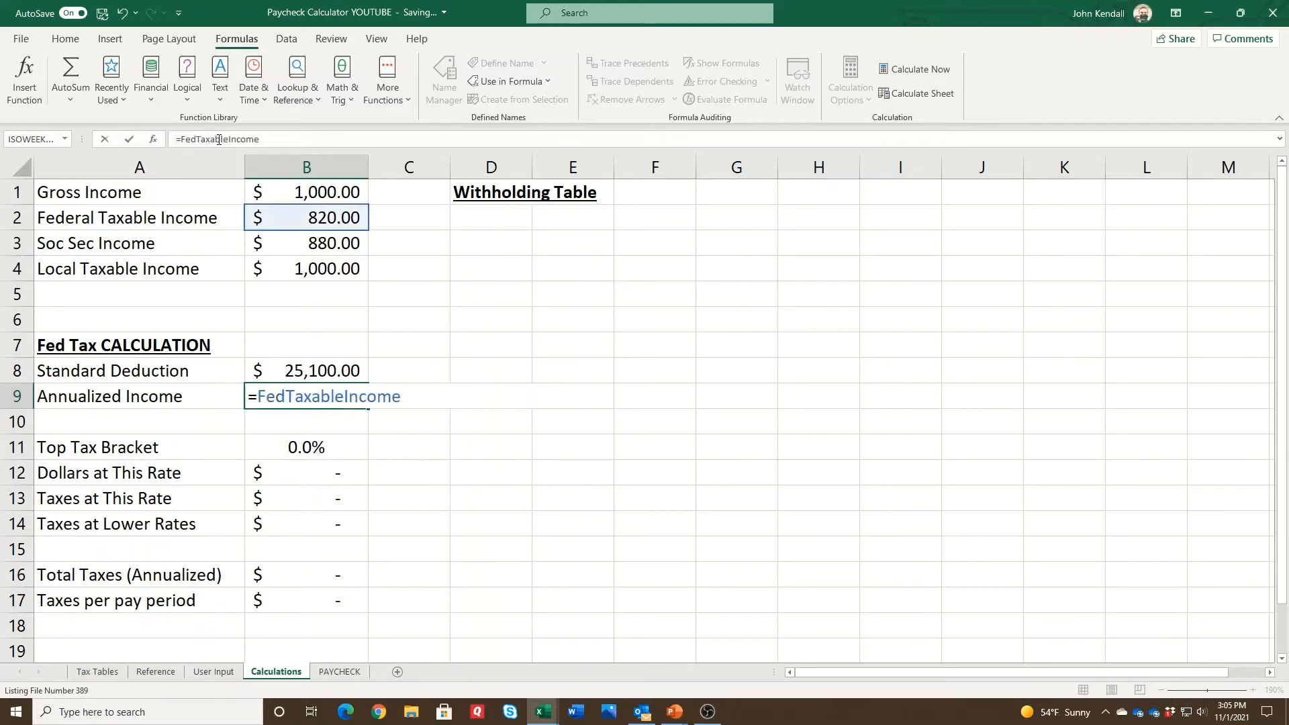
pyautogui.write('*pay')
pyautogui.press('Tab')
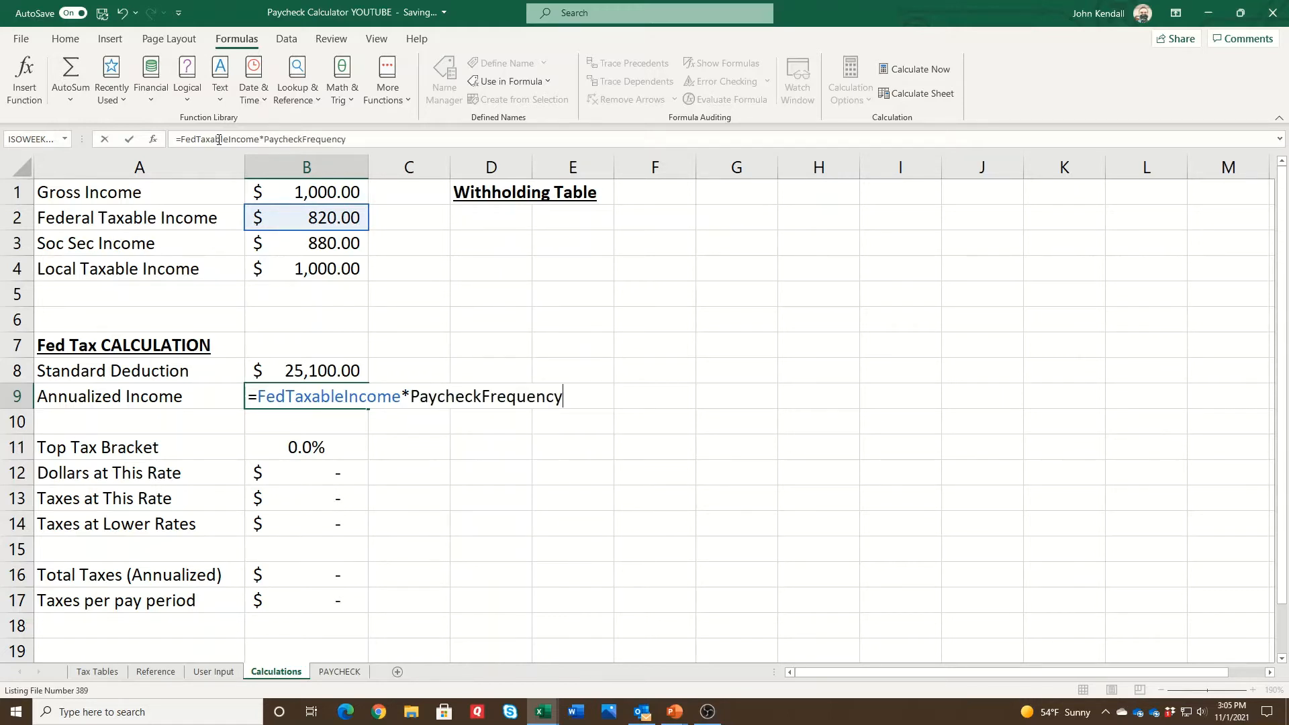
pyautogui.write('-stand')
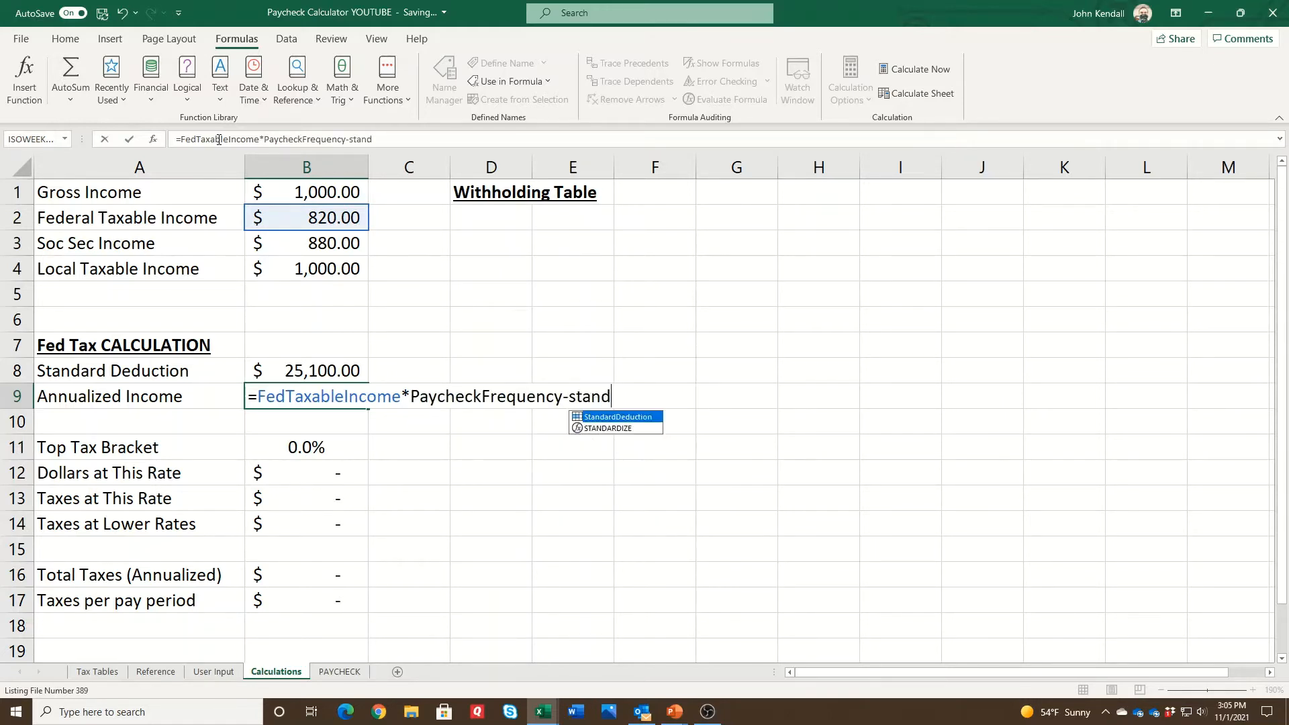
pyautogui.press('Tab')
pyautogui.press('Return')
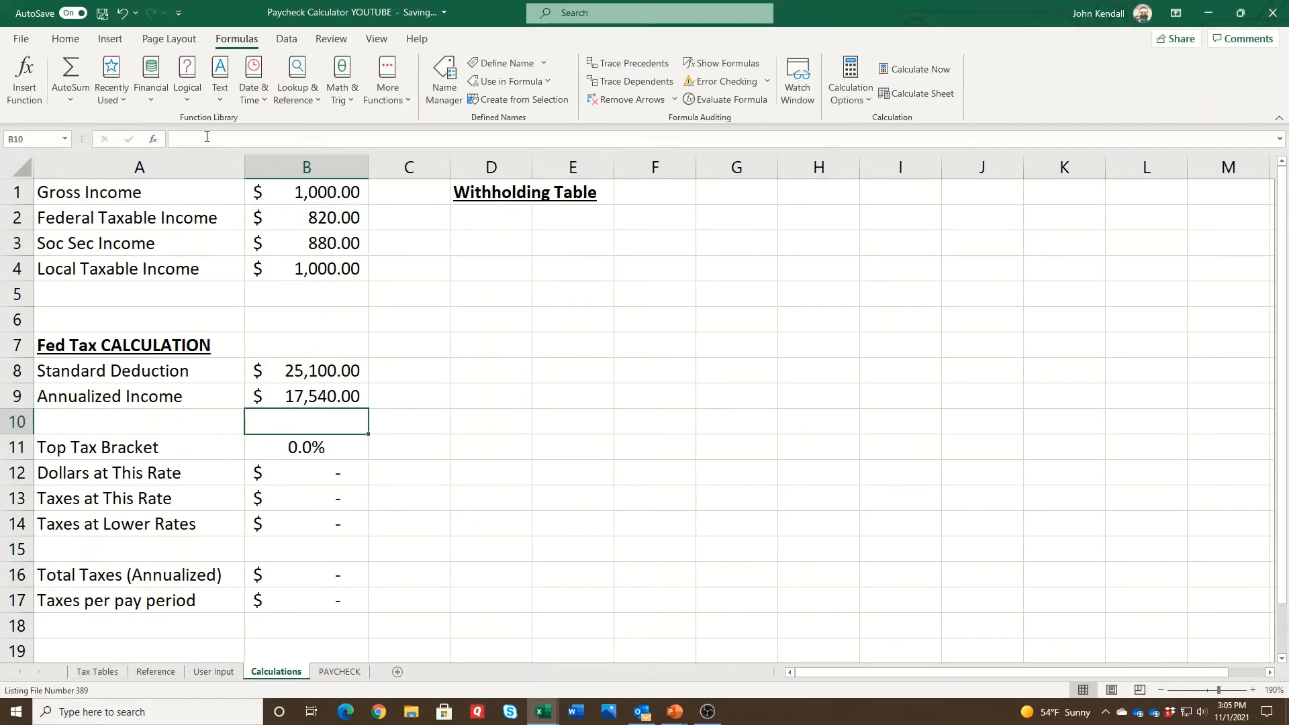
pyautogui.click(433, 400)
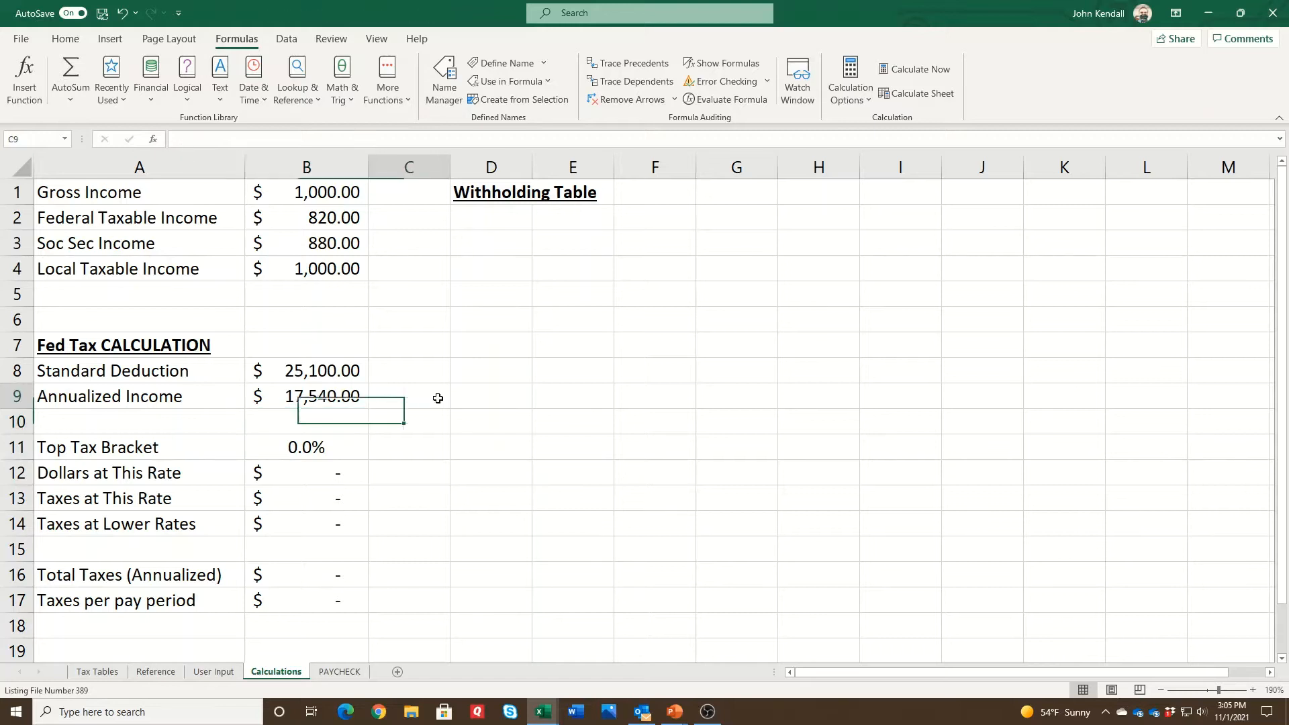
# Review the Annualized Income formula and the definition behind the name PaycheckFrequency.
pyautogui.click(331, 396)
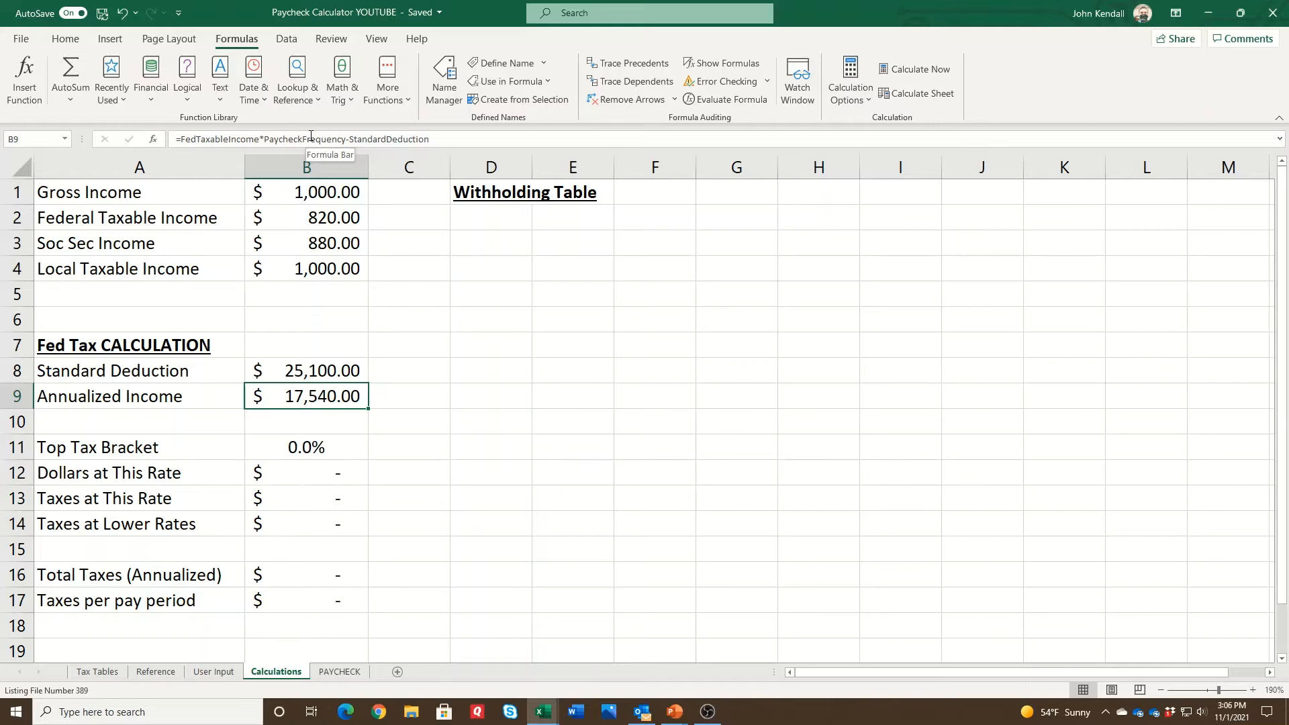
pyautogui.click(449, 77)
pyautogui.click(658, 420)
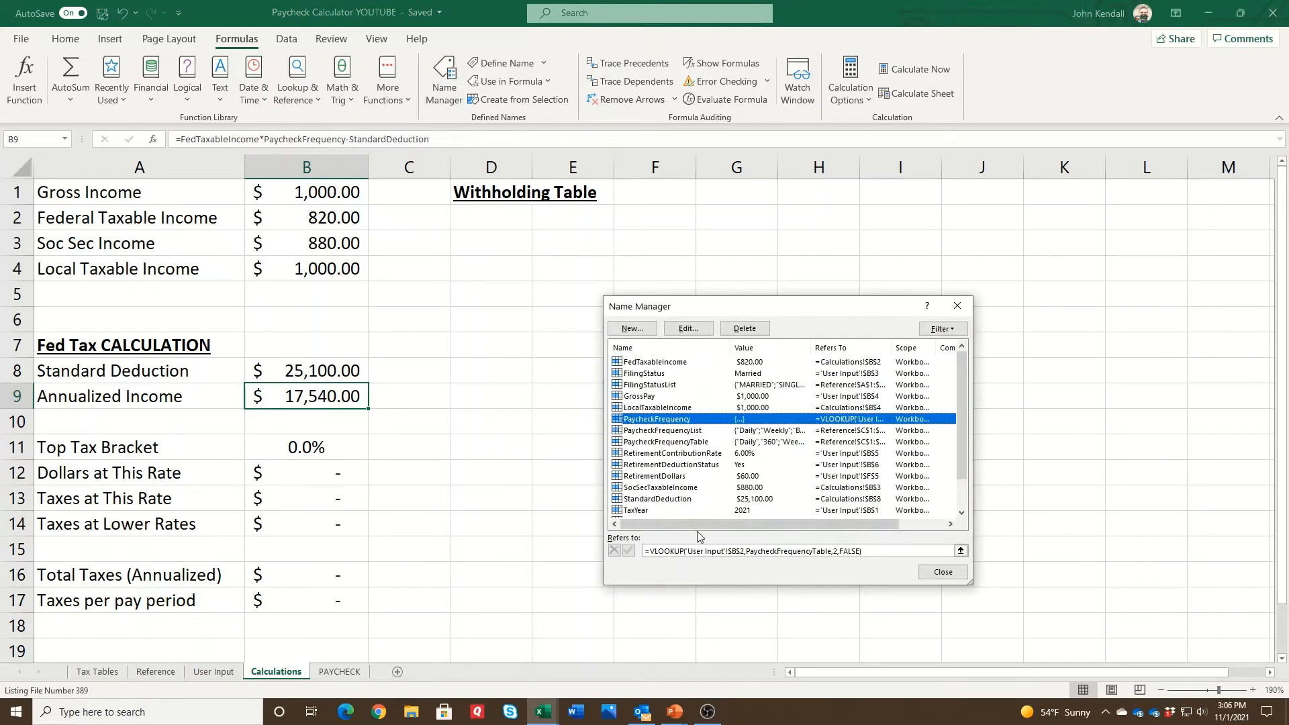
pyautogui.click(929, 575)
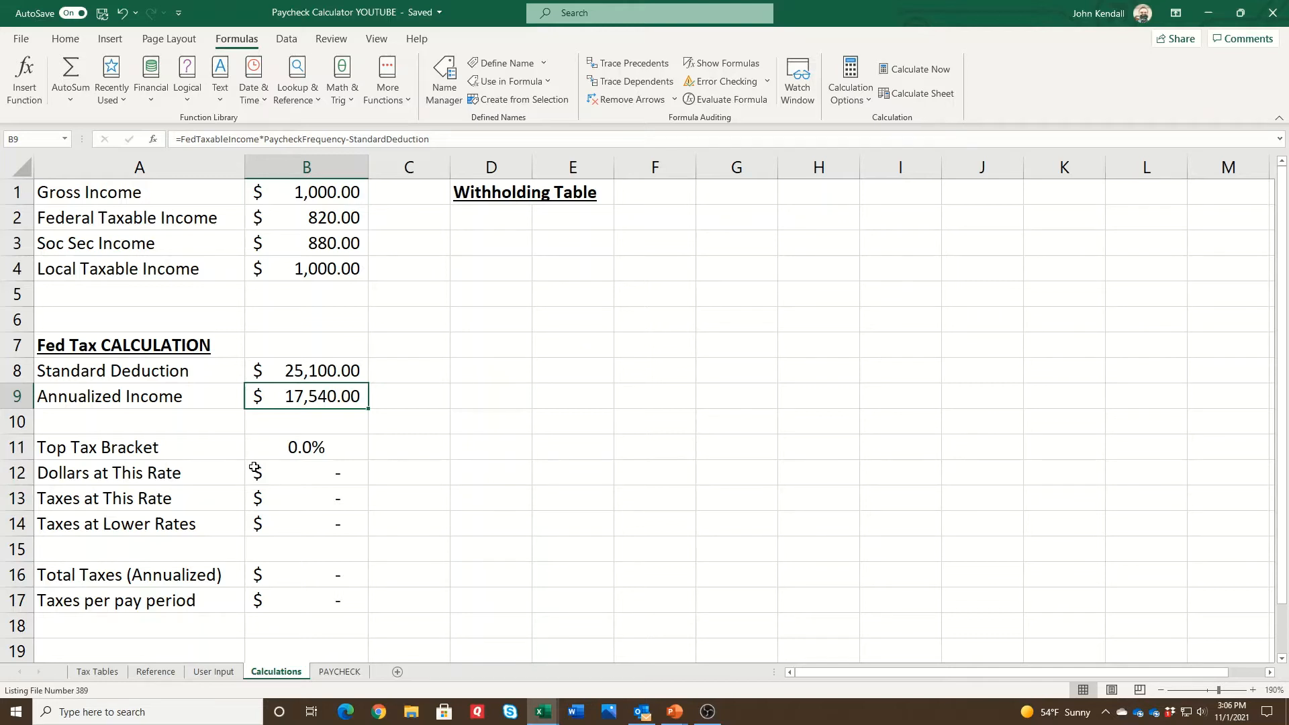
# Examine the 2021 married tax brackets in G3:H9 of the Tax Tables sheet as the source for the Top Tax Bracket.
pyautogui.click(282, 465)
pyautogui.click(289, 449)
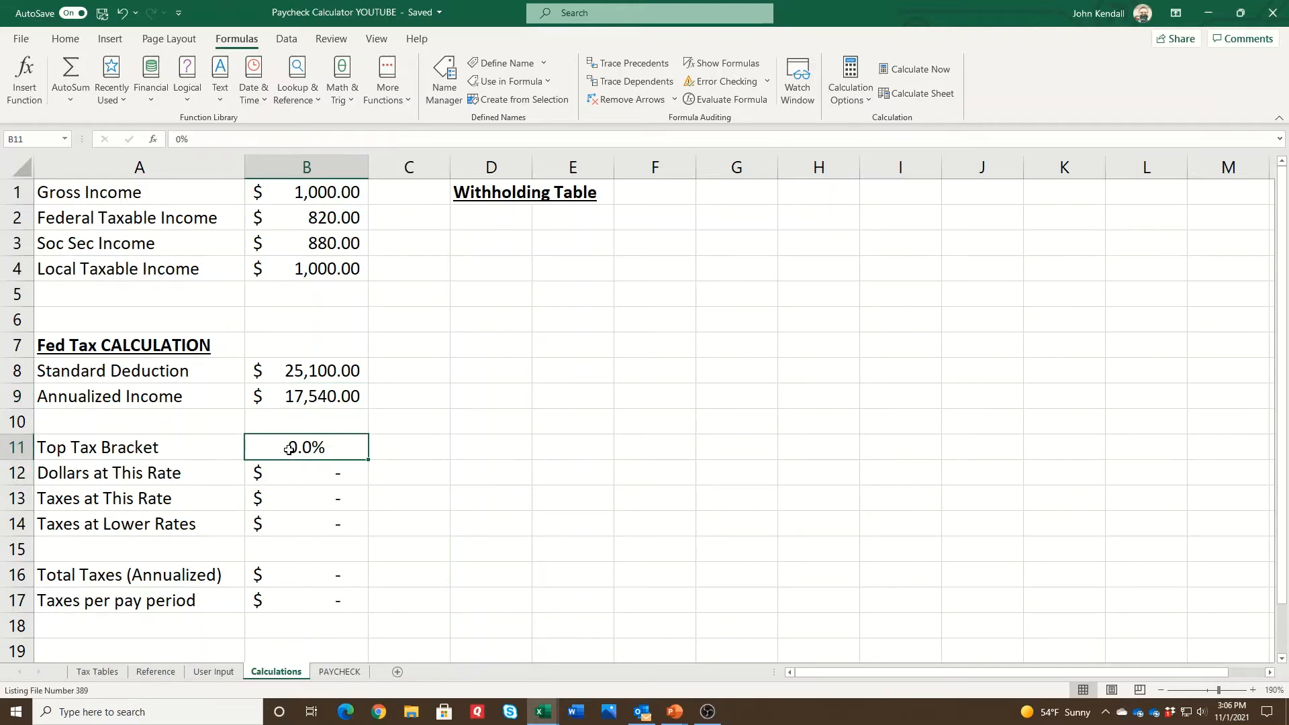
pyautogui.click(98, 672)
pyautogui.scroll(4, 387, 177)
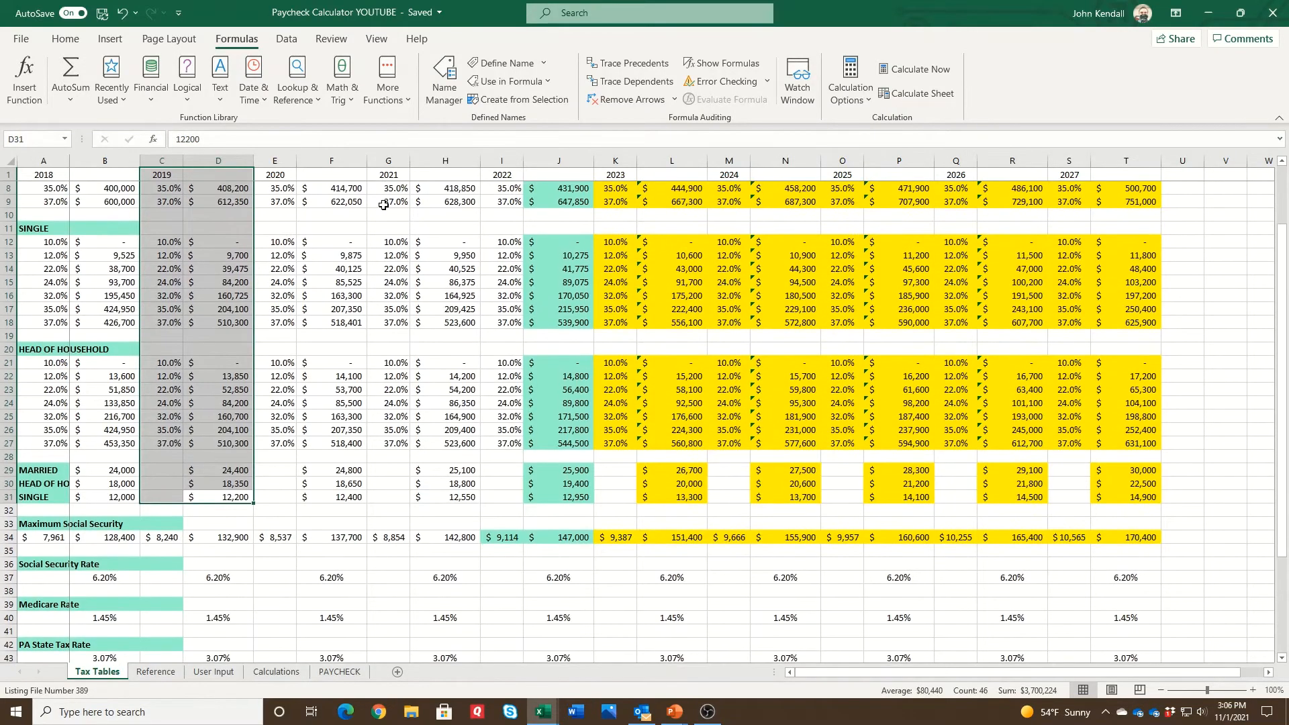
pyautogui.moveTo(387, 177); pyautogui.dragTo(440, 255)
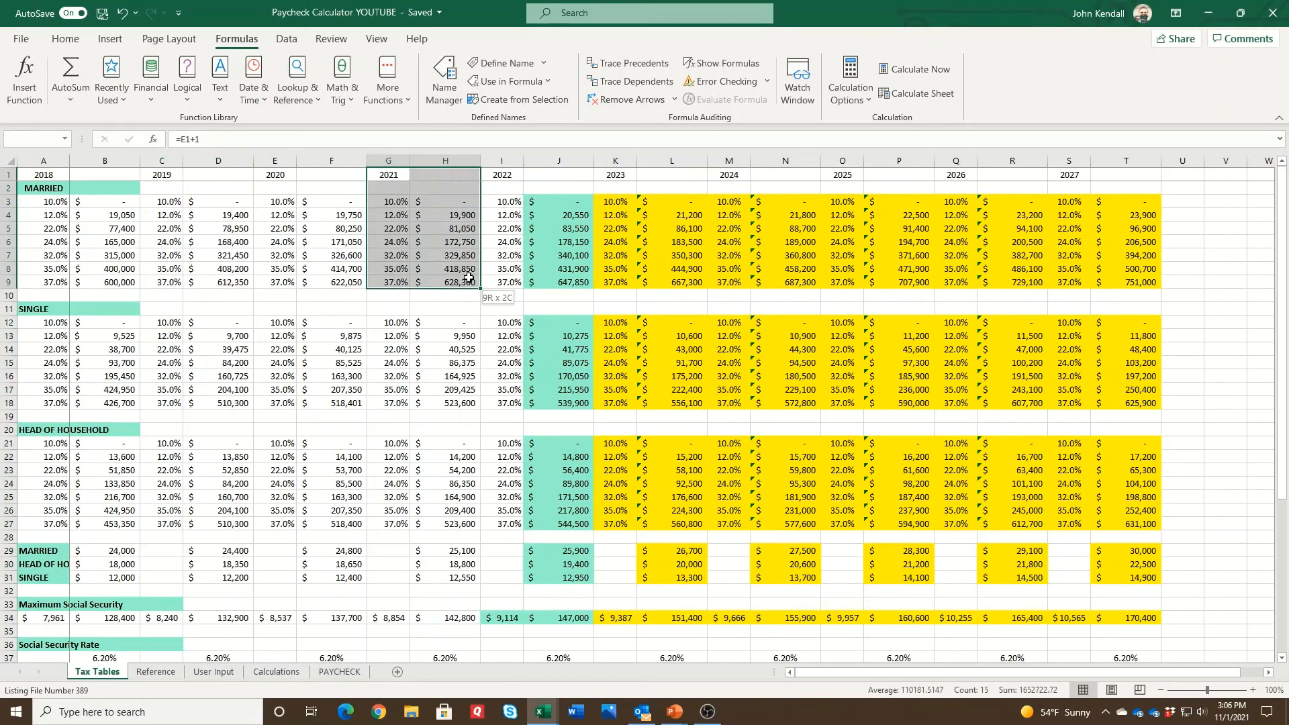
pyautogui.moveTo(389, 201); pyautogui.dragTo(458, 281)
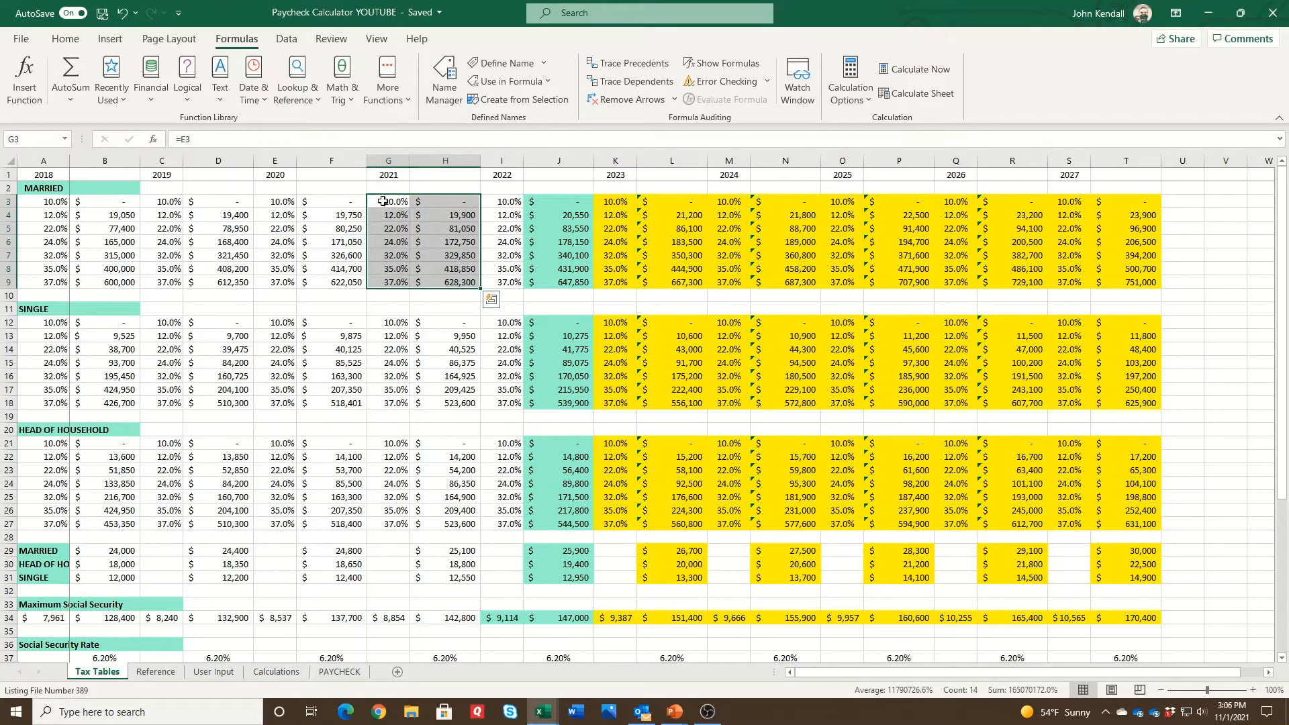
# Check the income thresholds in H3:H9 against the rates beside them in the 2021 married table.
pyautogui.moveTo(446, 199); pyautogui.dragTo(449, 282)
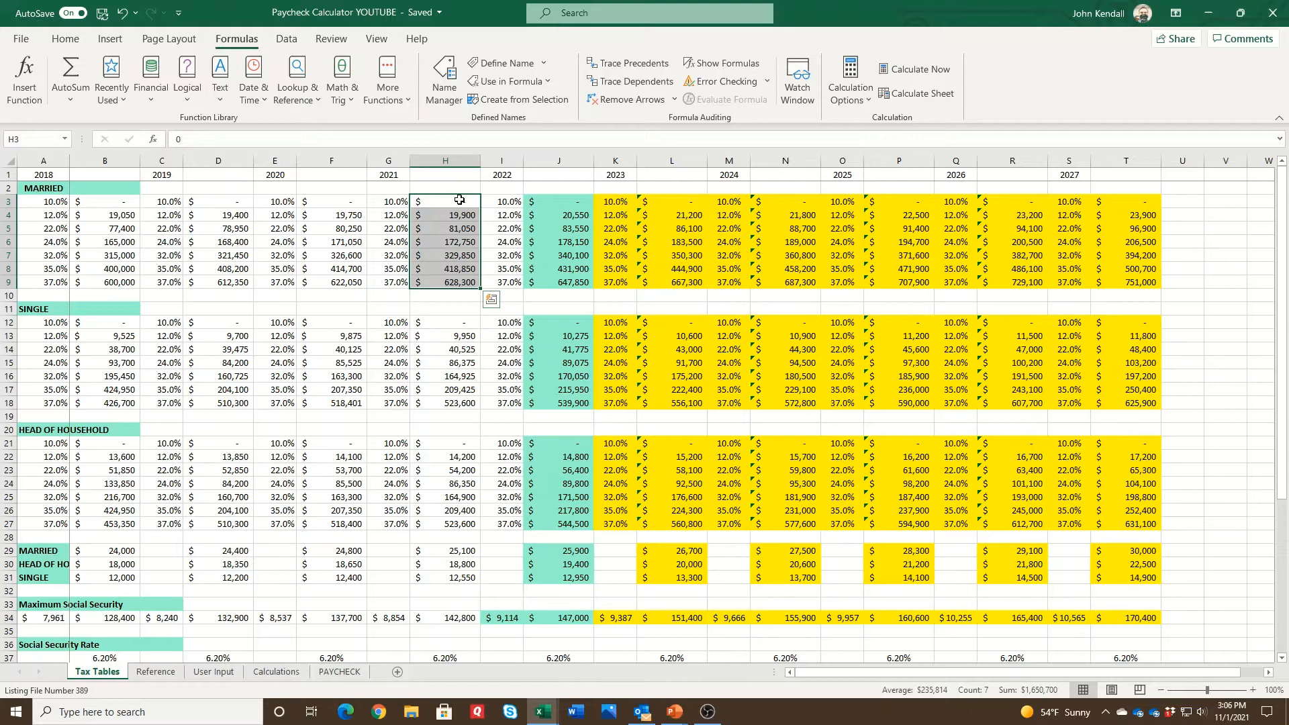
pyautogui.click(459, 199)
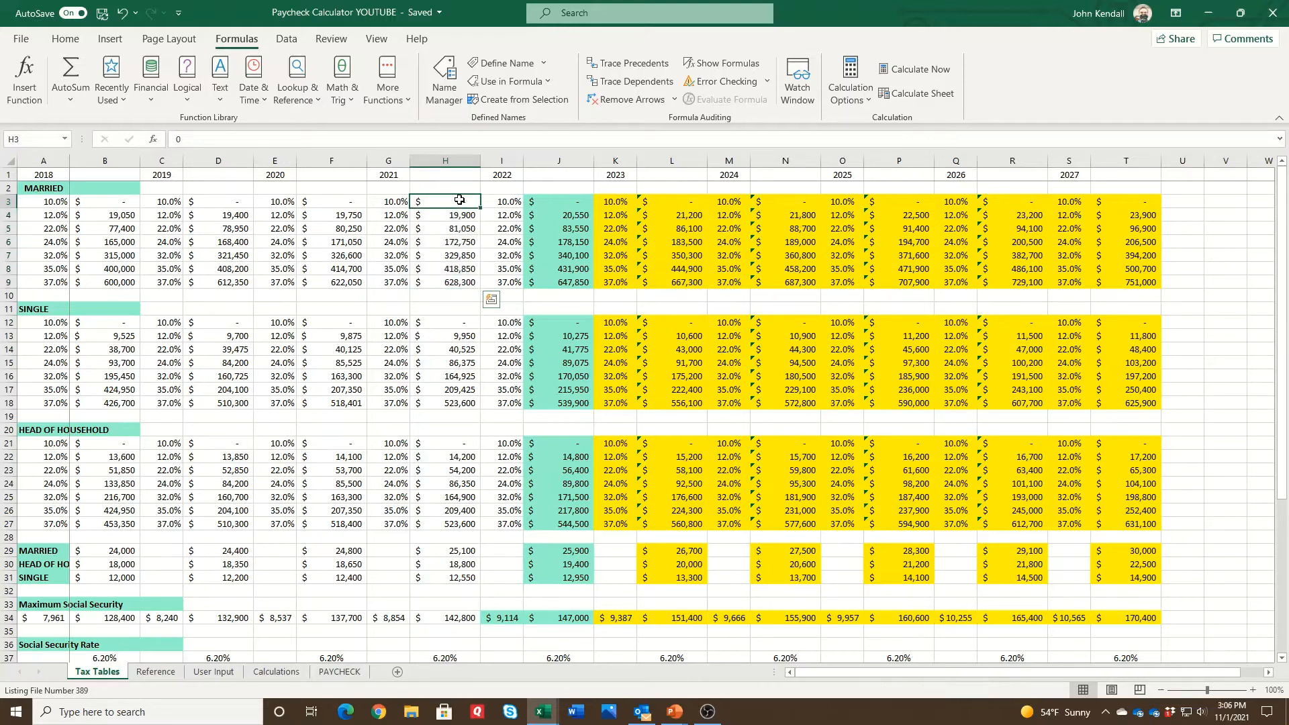
pyautogui.click(396, 203)
pyautogui.click(421, 228)
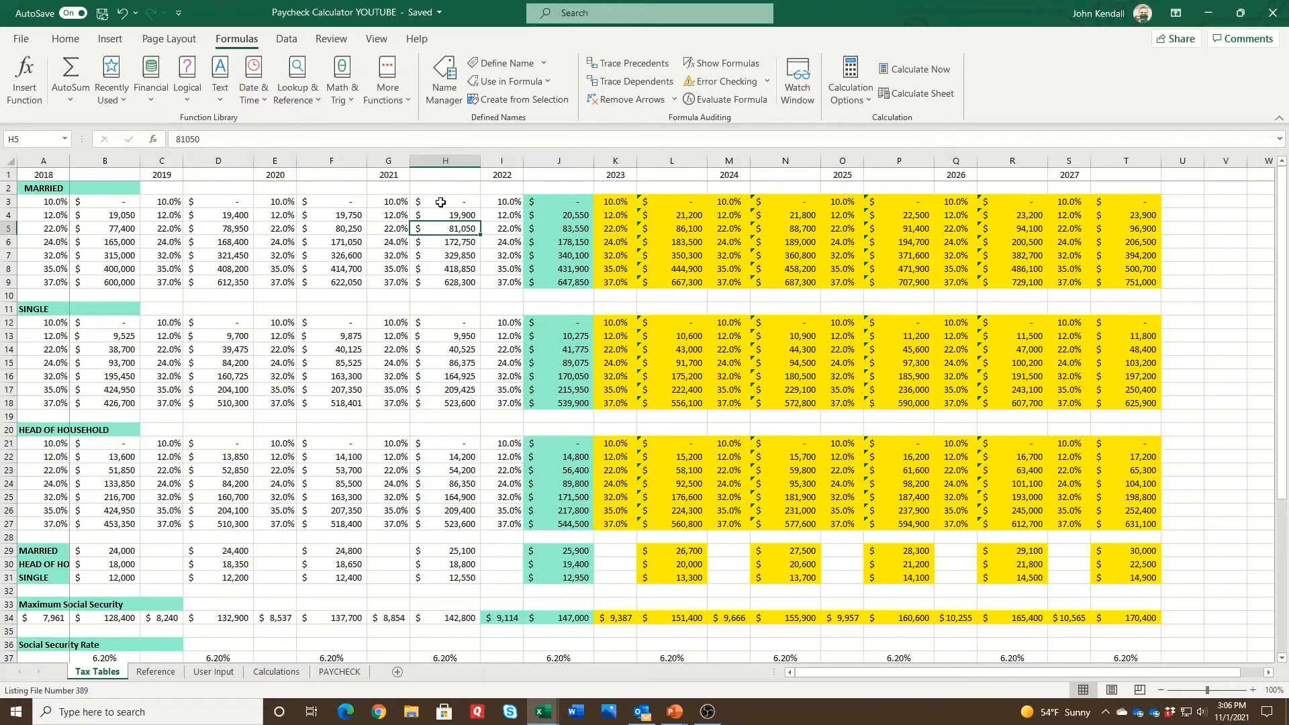
pyautogui.click(390, 204)
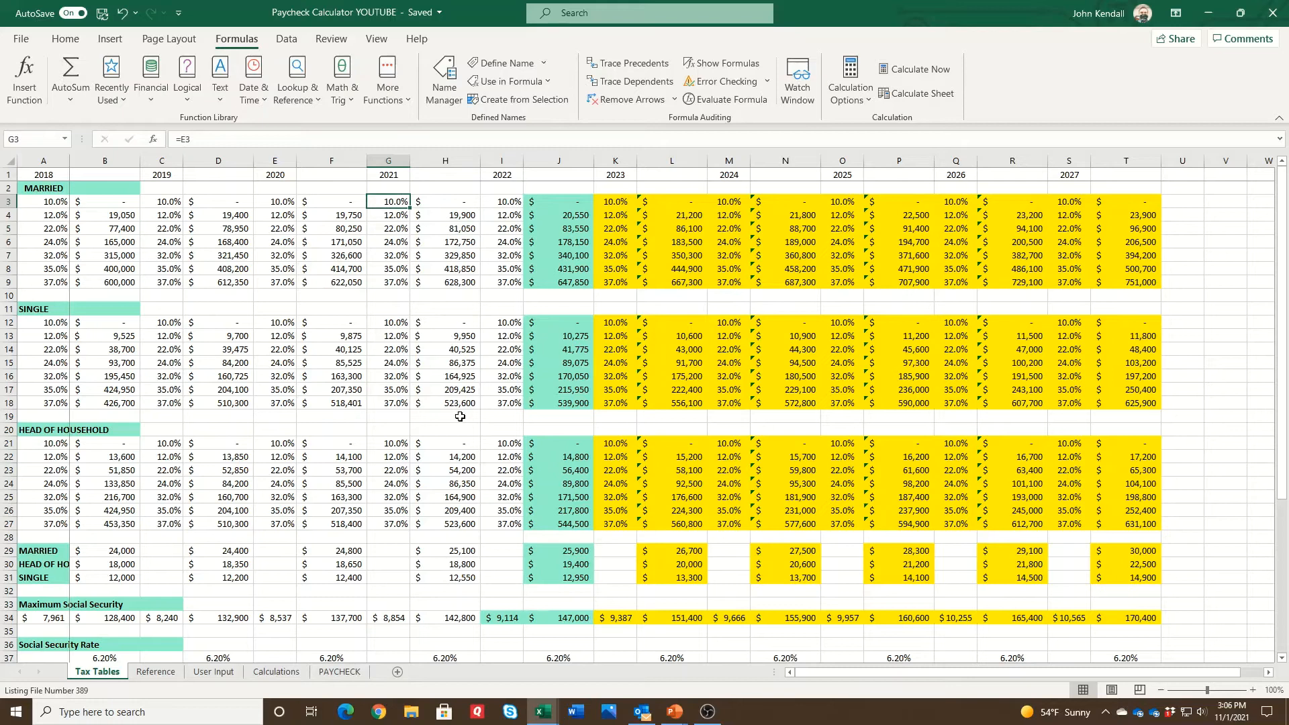
pyautogui.click(277, 673)
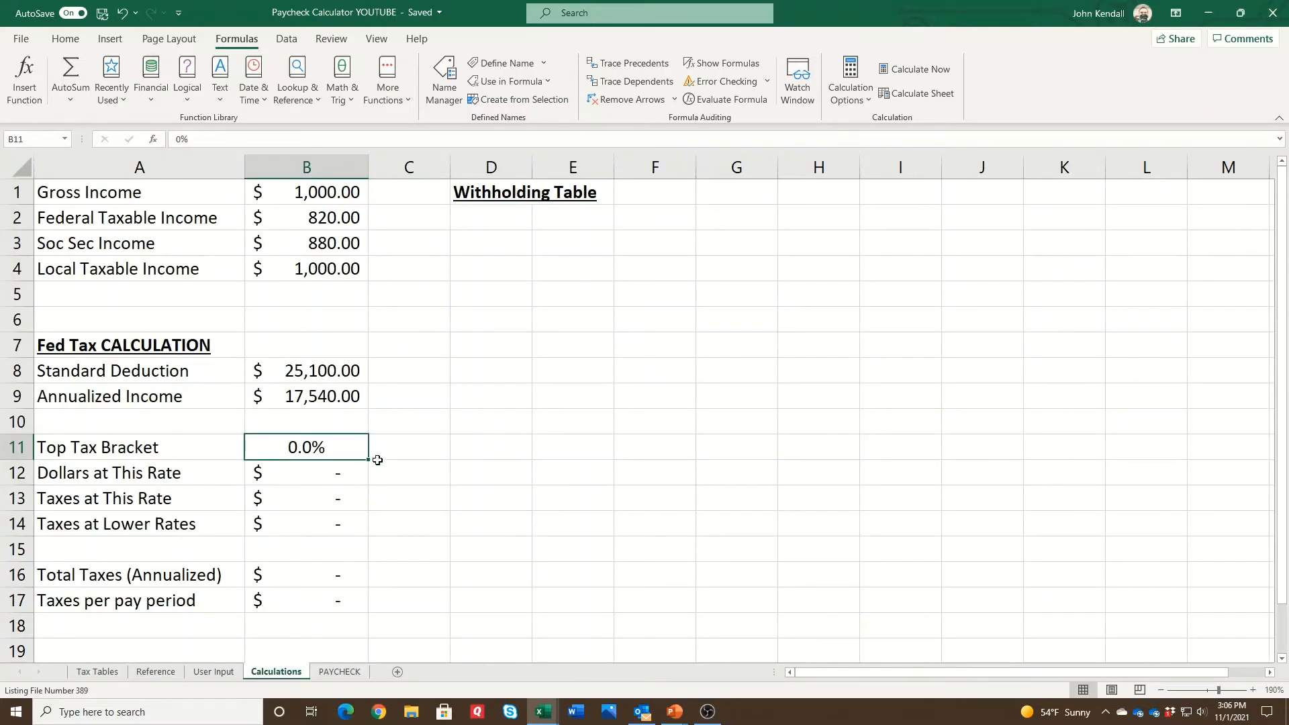
pyautogui.click(469, 448)
pyautogui.write('=')
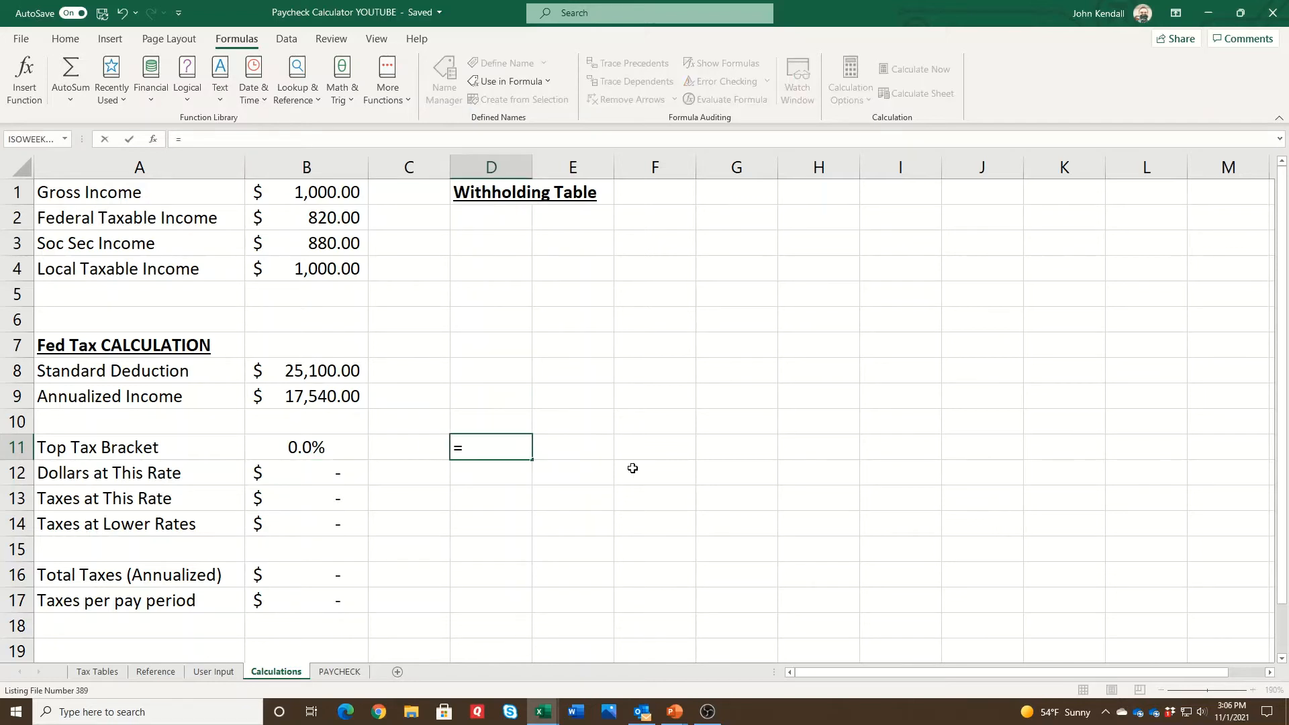
pyautogui.write('match(')
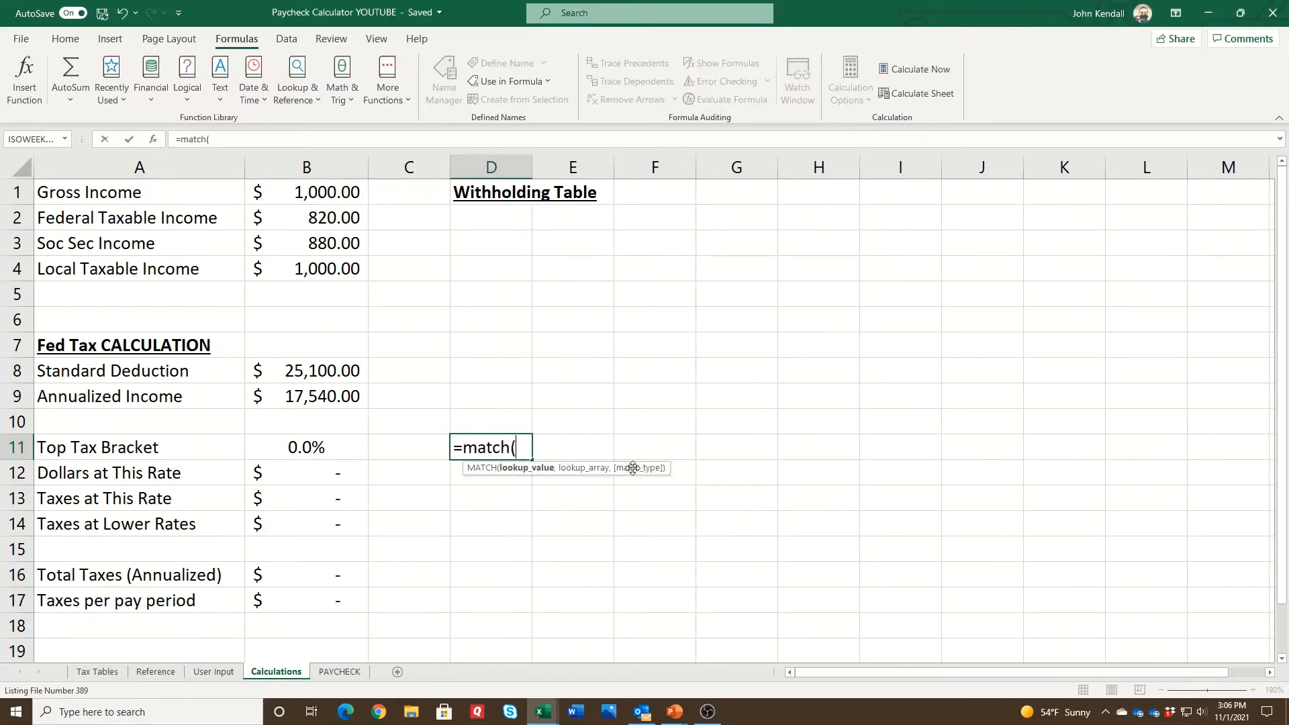
pyautogui.press('Escape')
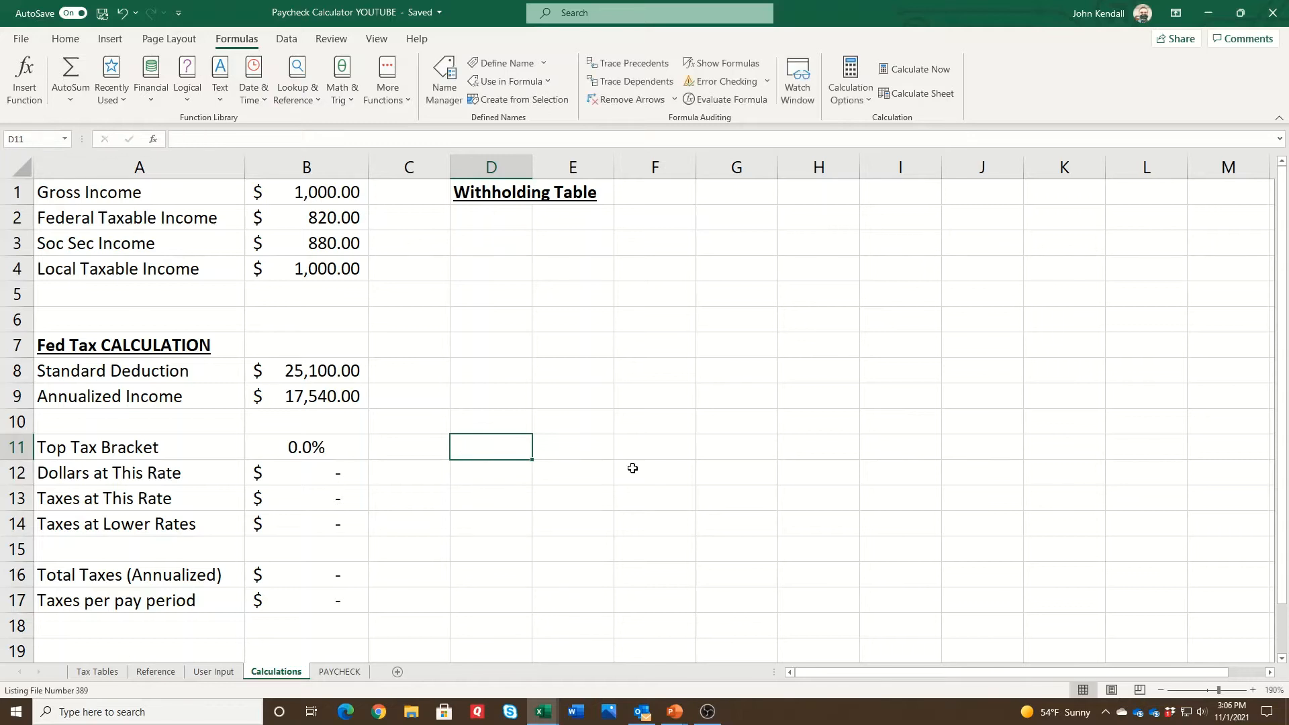
# Name the Annualized Income cell B9 on the Calculations sheet AnnualizedIncome.
pyautogui.click(320, 398)
pyautogui.click(33, 138)
pyautogui.write('Annua')
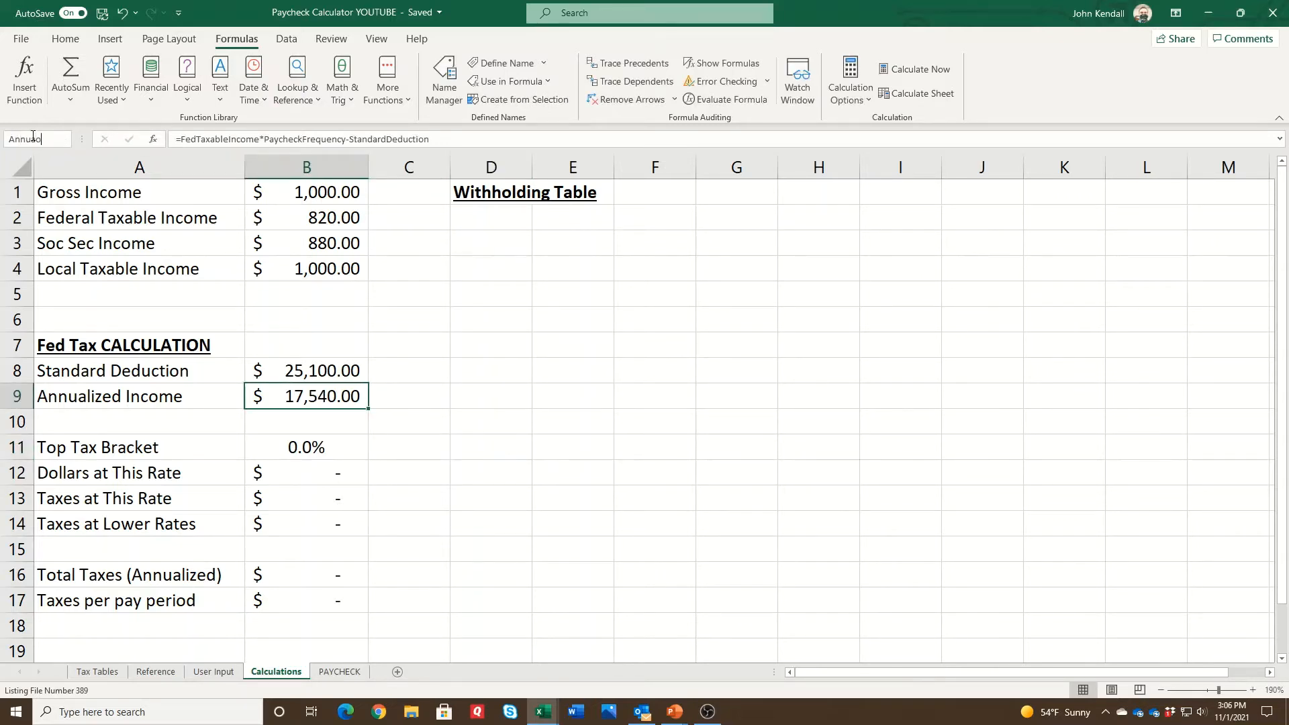
pyautogui.write('lizedIncome')
pyautogui.press('Return')
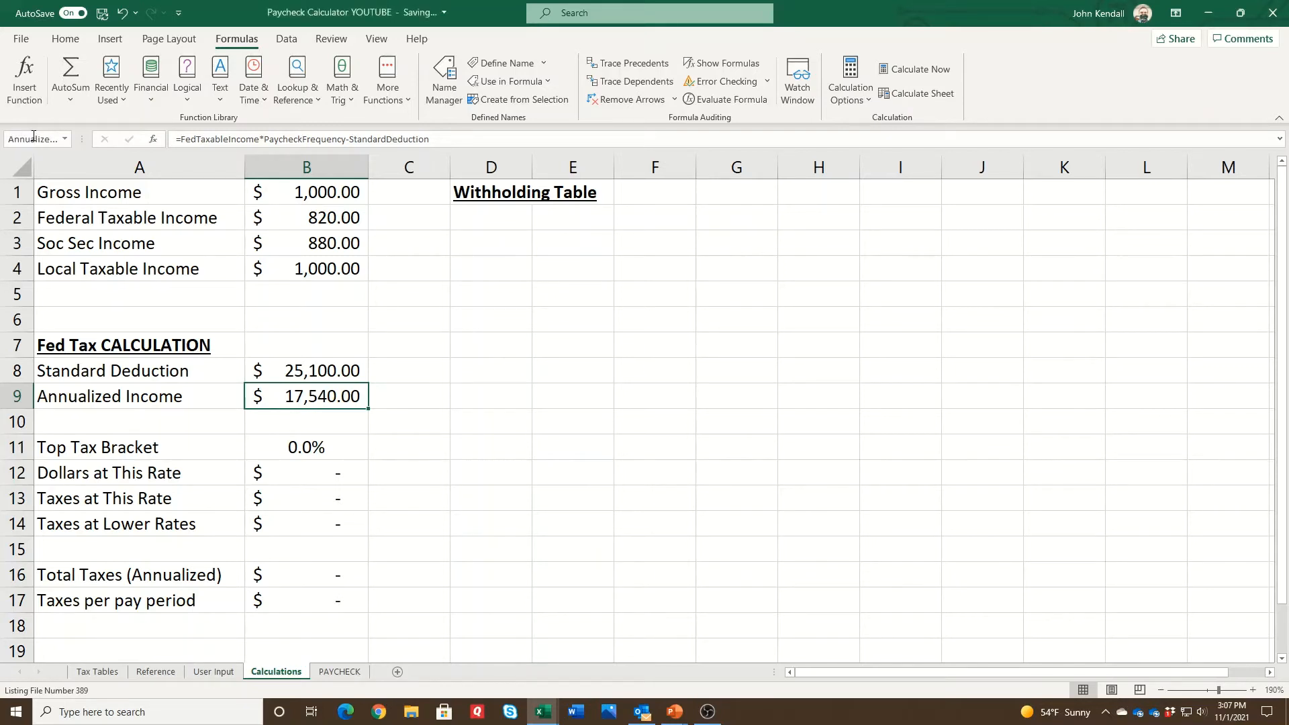
# Select D2 under the Withholding Table heading and review the 2021 married brackets in G3:H9 of Tax Tables as its source.
pyautogui.click(481, 445)
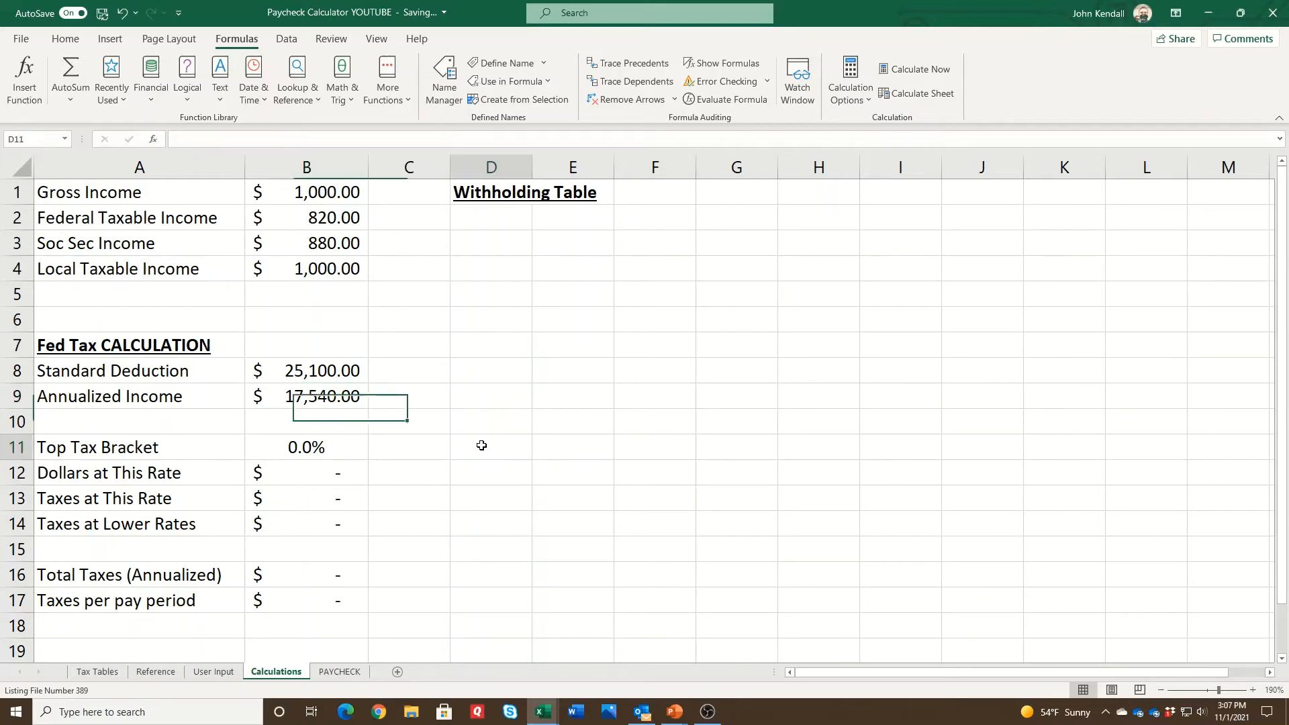
pyautogui.moveTo(480, 380); pyautogui.dragTo(485, 320)
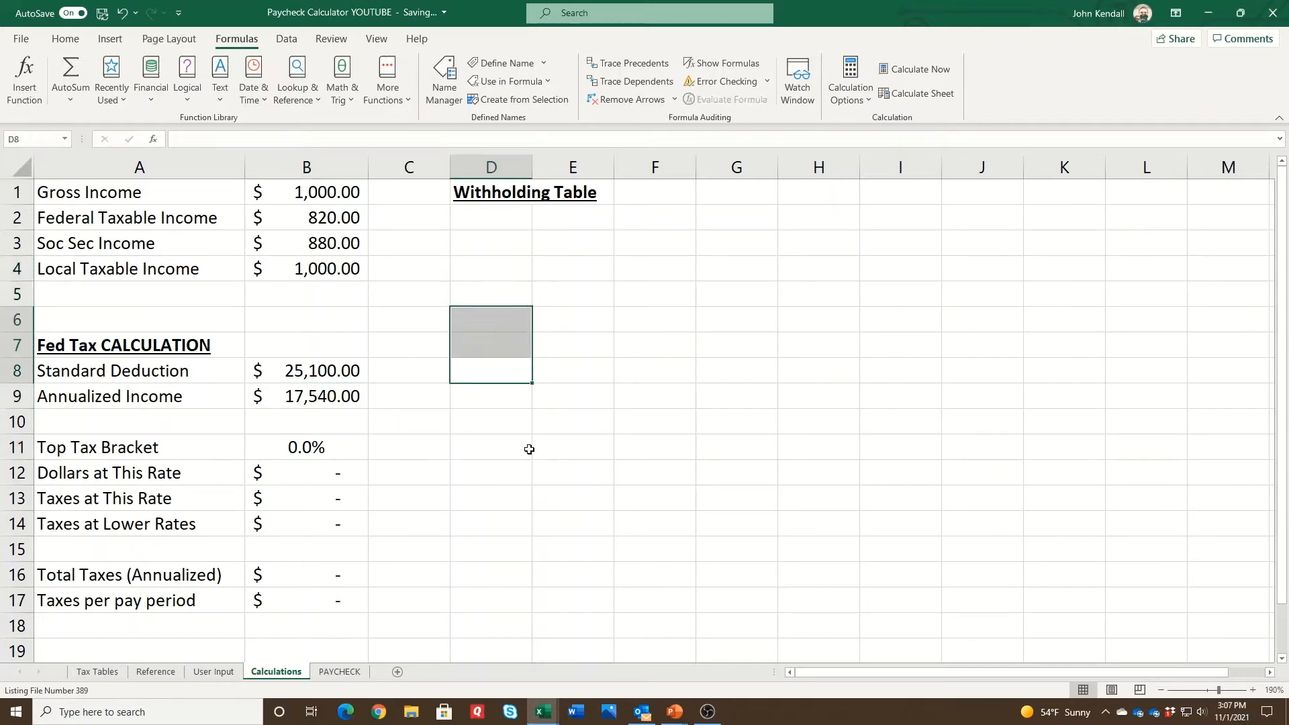
pyautogui.click(505, 240)
pyautogui.click(485, 210)
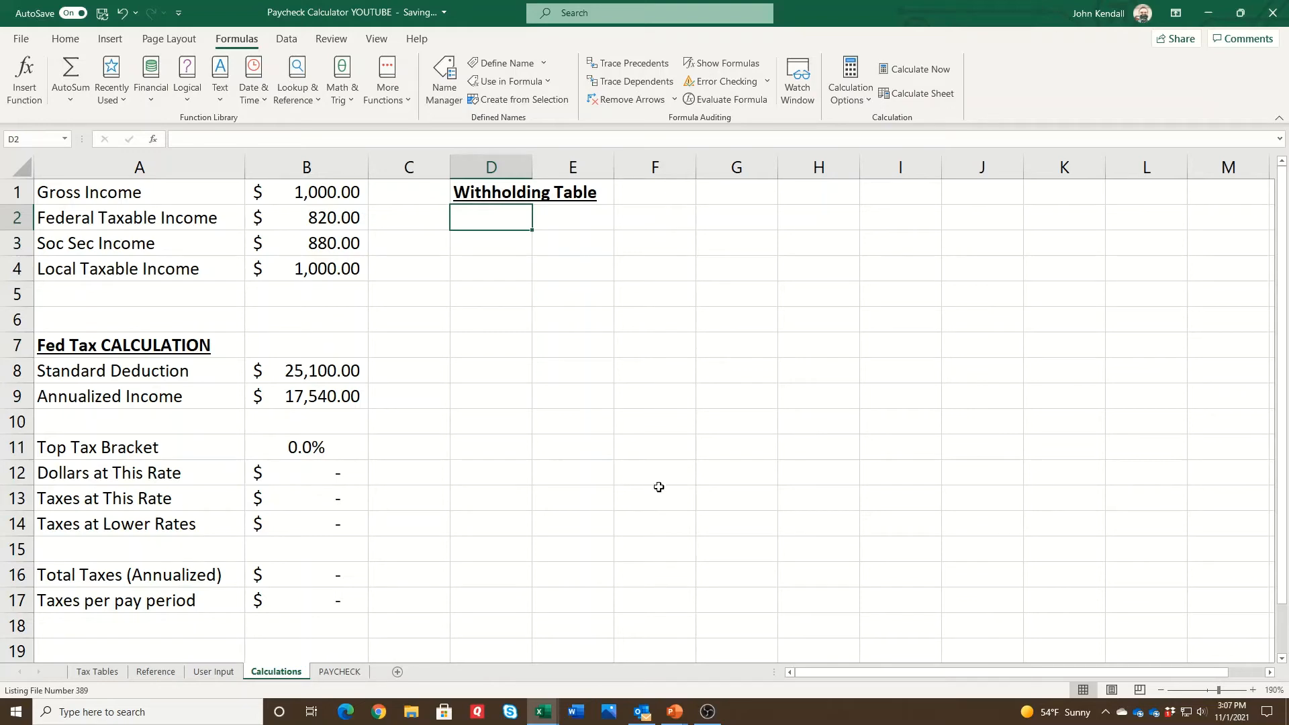
pyautogui.click(98, 672)
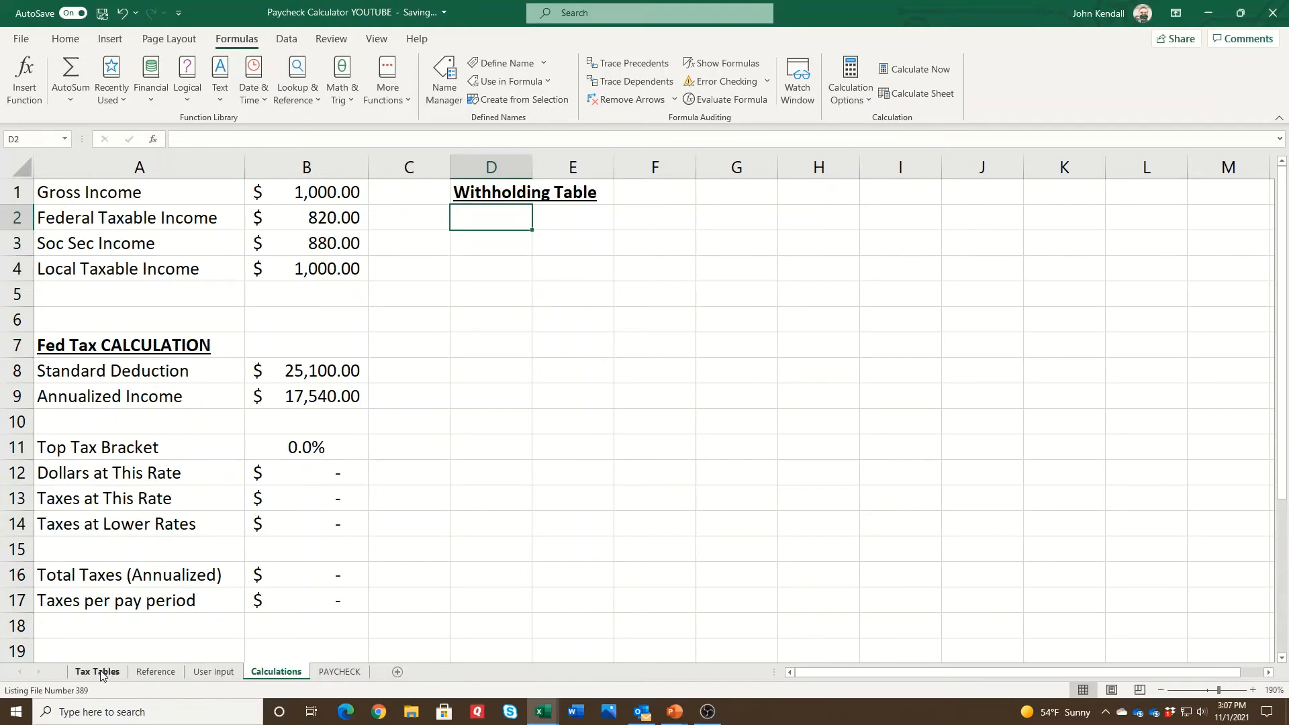
pyautogui.moveTo(392, 201); pyautogui.dragTo(442, 284)
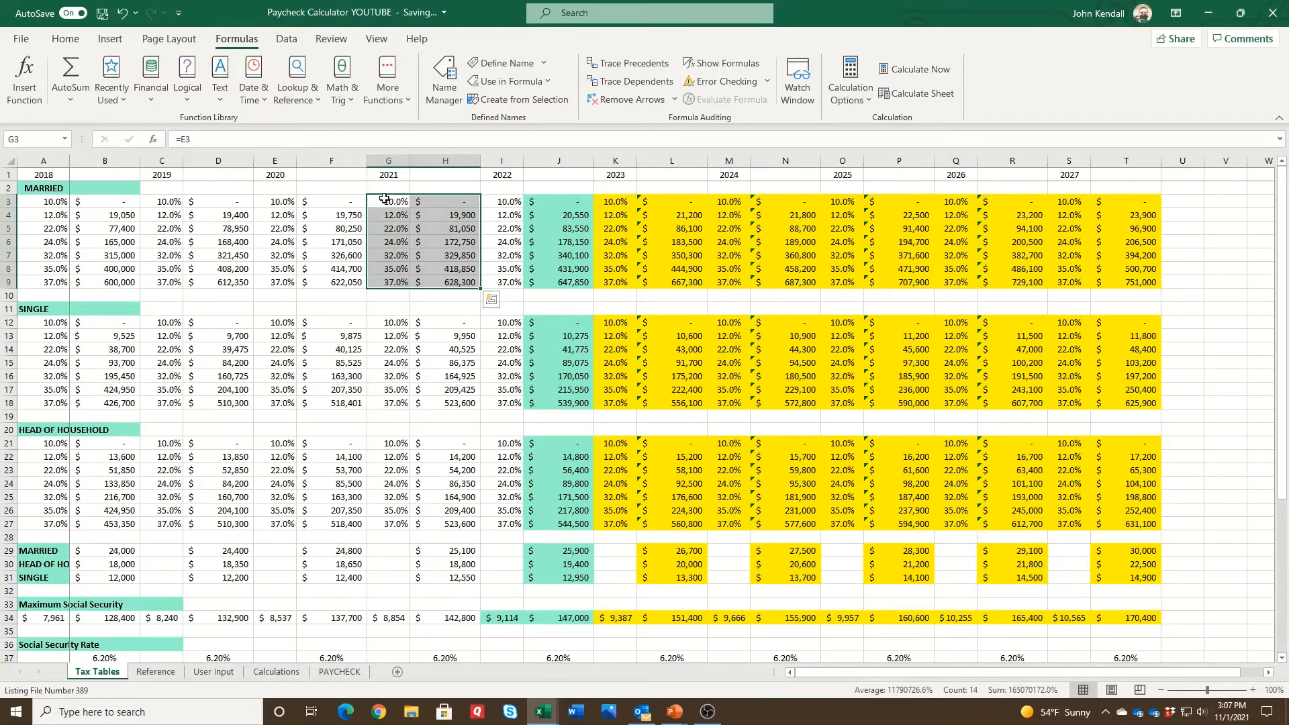
pyautogui.click(397, 202)
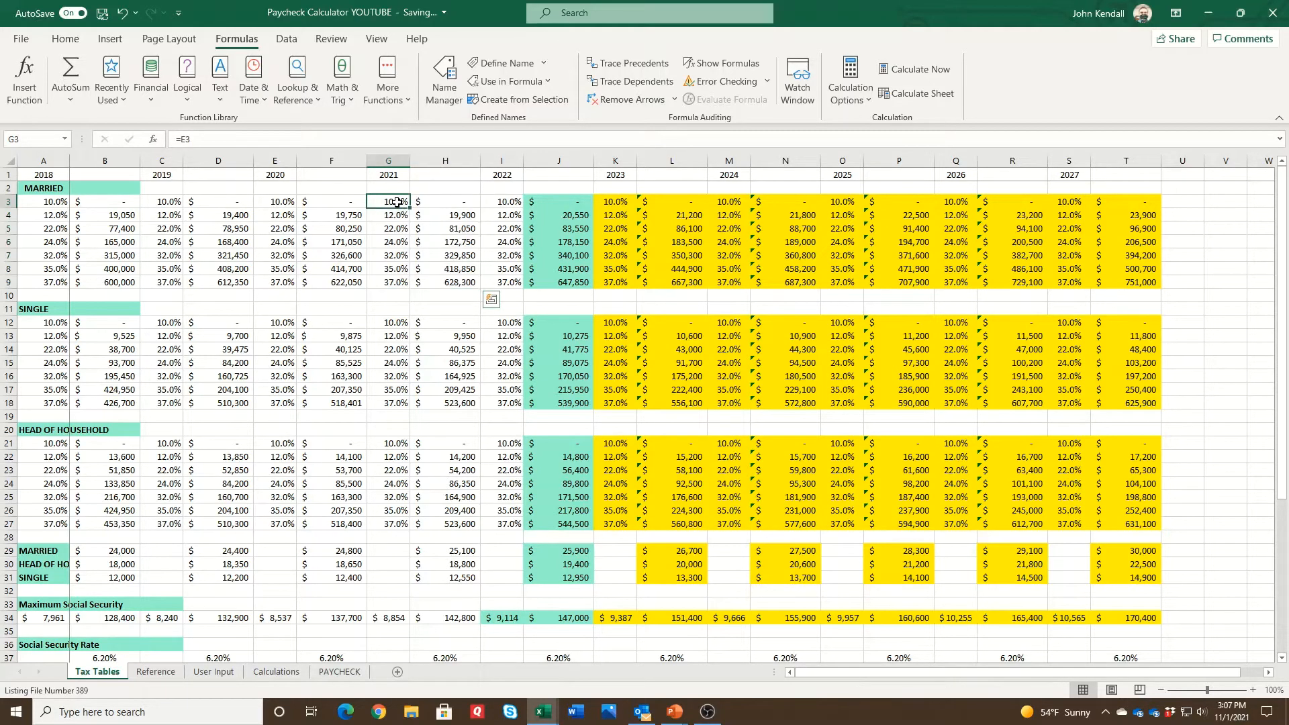
pyautogui.moveTo(397, 201); pyautogui.dragTo(445, 275)
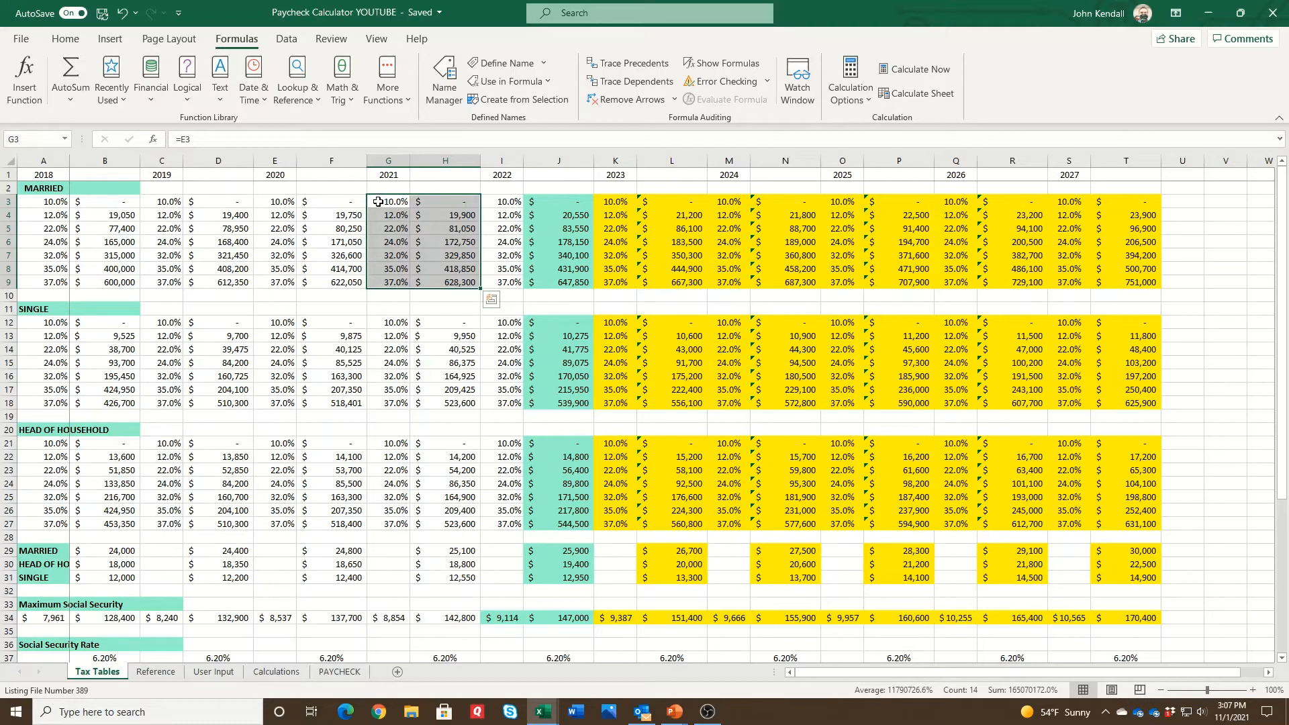
pyautogui.click(275, 671)
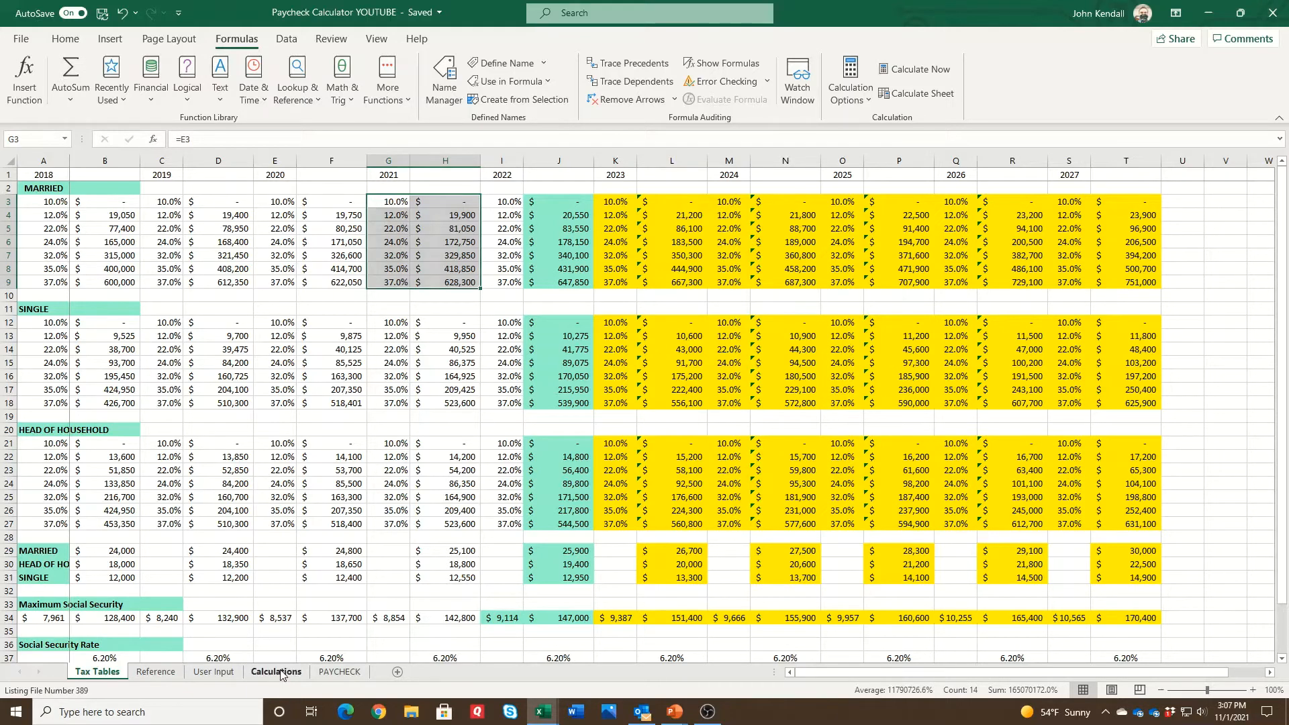
# Fill the Withholding Table by entering =OFFSET('Tax Tables'!$A$1,2,6,7,2) in cell D2.
pyautogui.write('=')
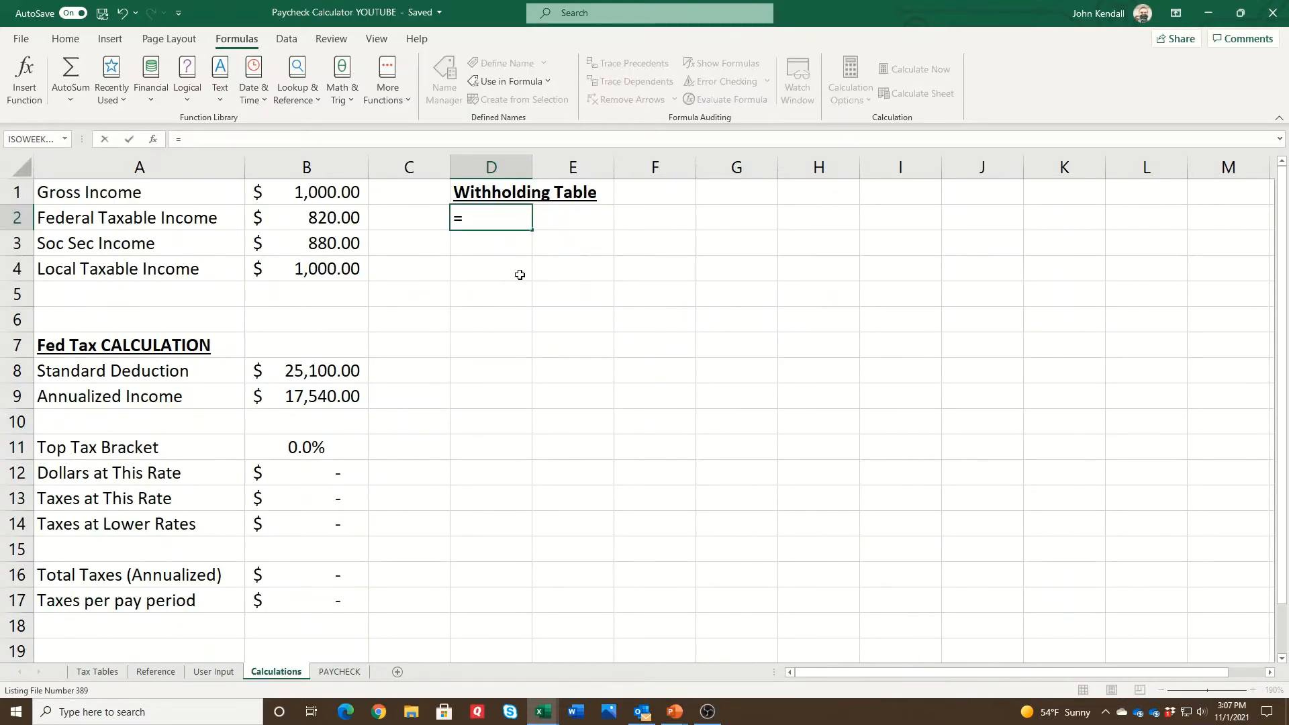
pyautogui.write('offset(')
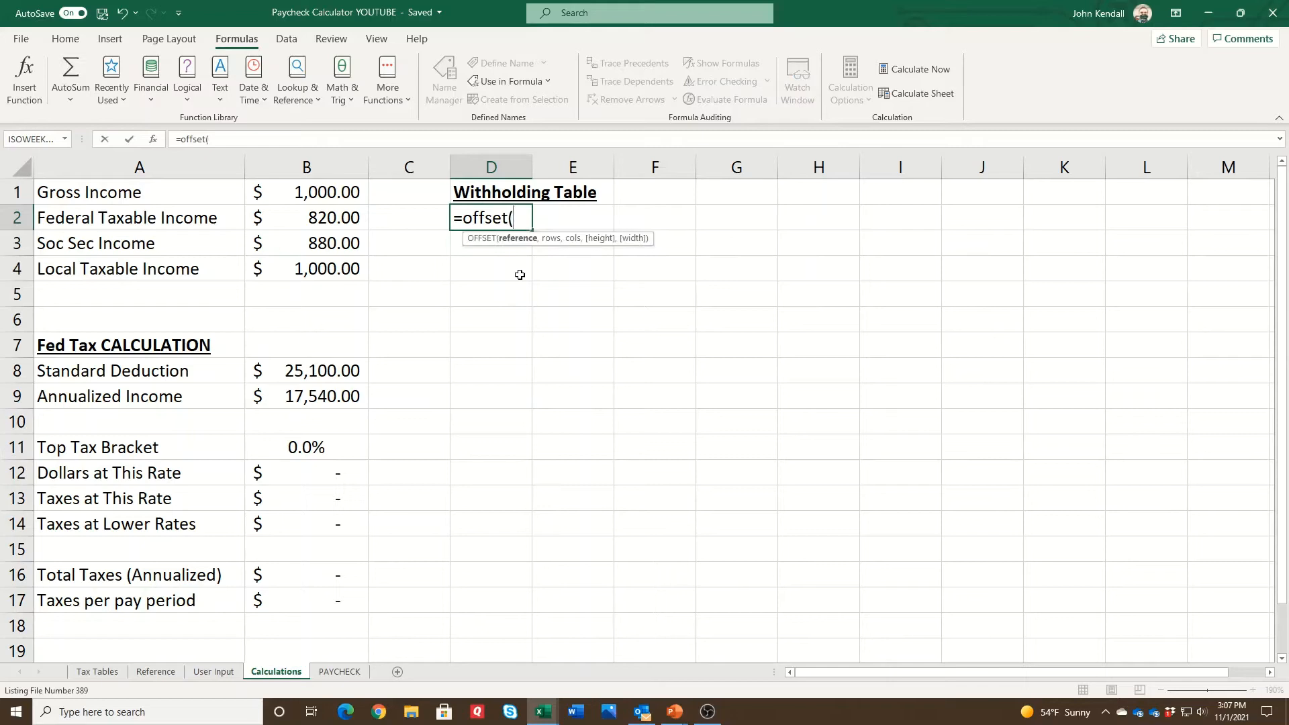
pyautogui.click(97, 671)
pyautogui.click(41, 189)
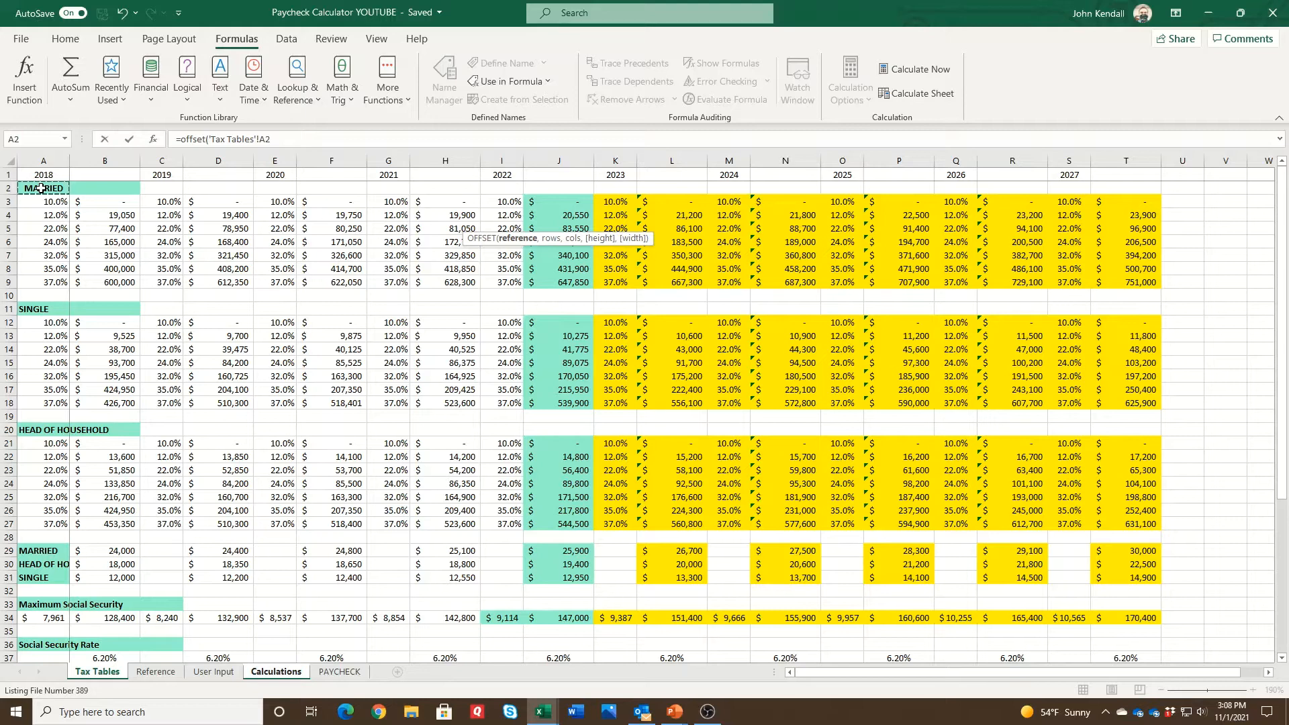
pyautogui.click(42, 174)
pyautogui.press('F4')
pyautogui.write(',')
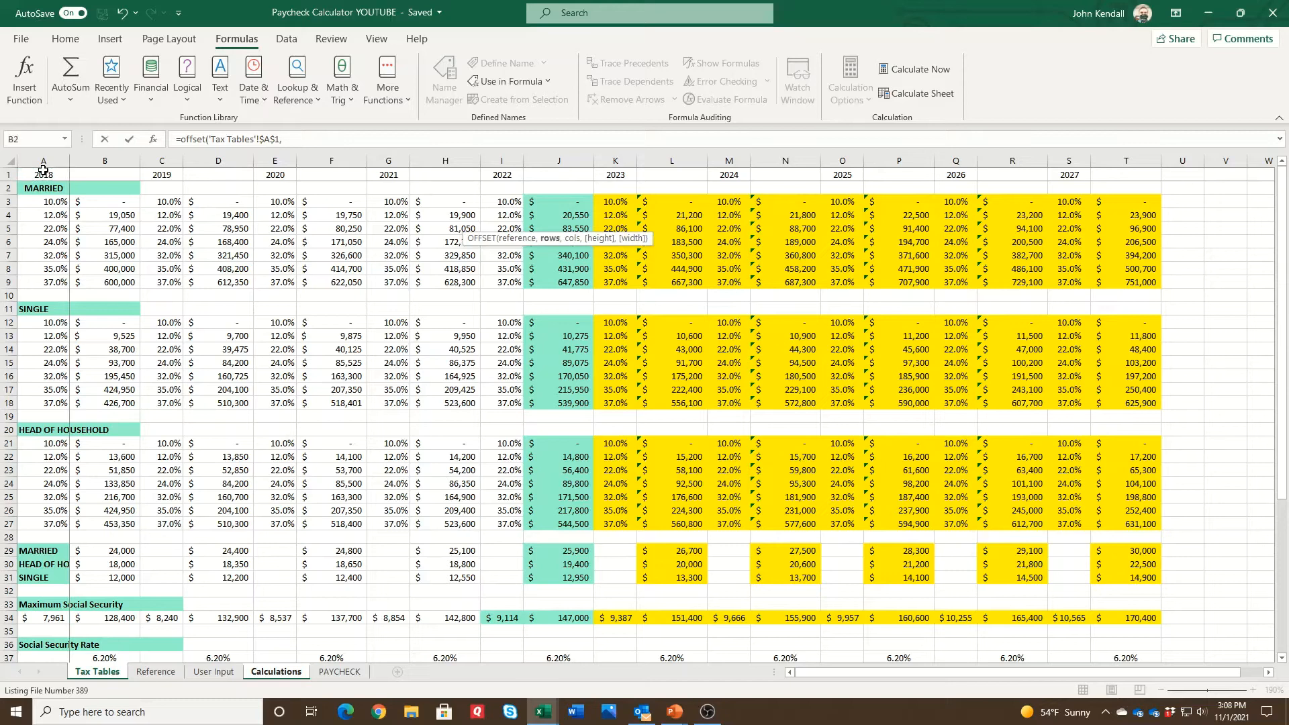
pyautogui.write('2,6,7,2)')
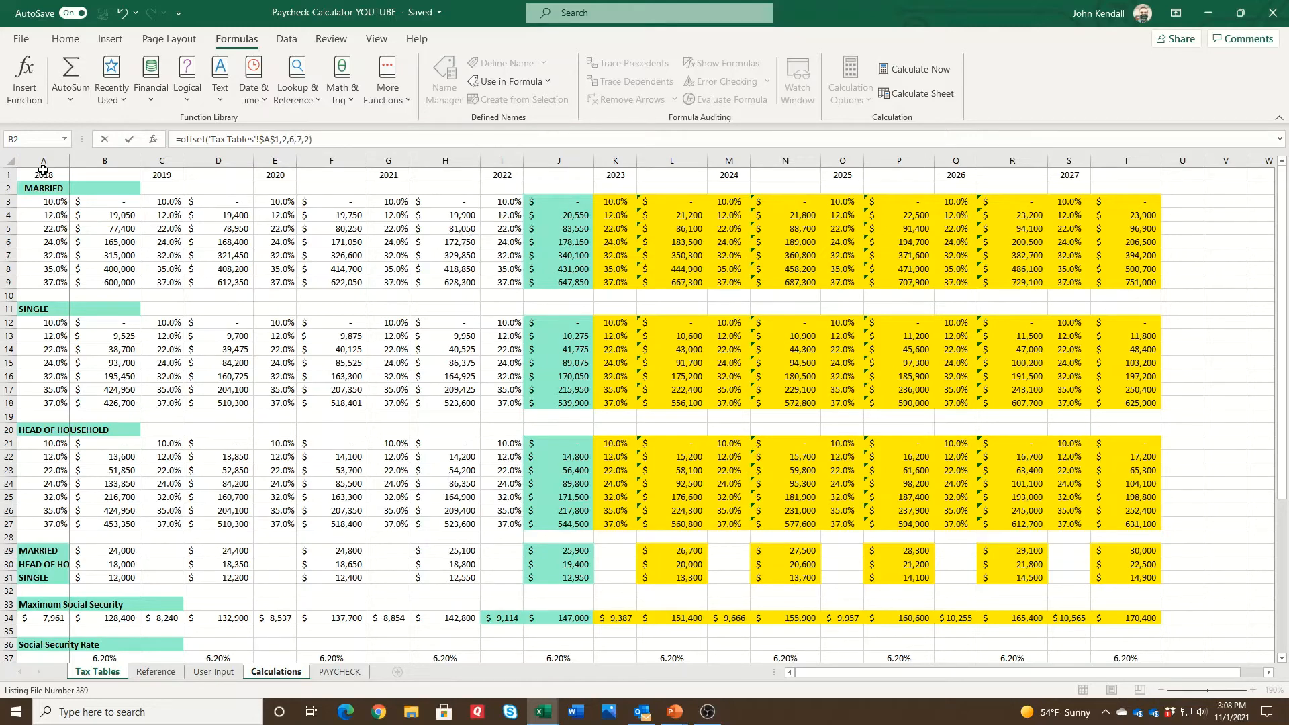
pyautogui.press('Return')
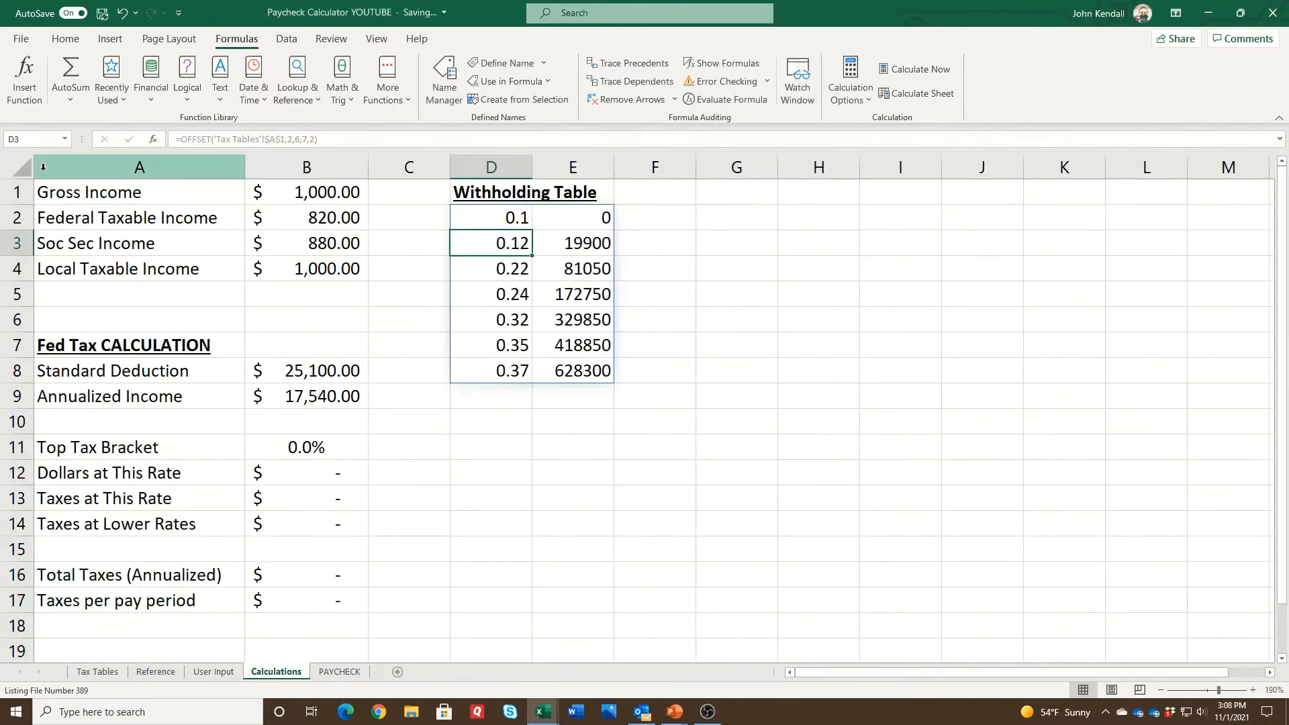
# Format the Withholding Table rates in D2:D8 as percentages with one decimal place.
pyautogui.moveTo(506, 228); pyautogui.dragTo(497, 370)
pyautogui.rightClick(495, 295)
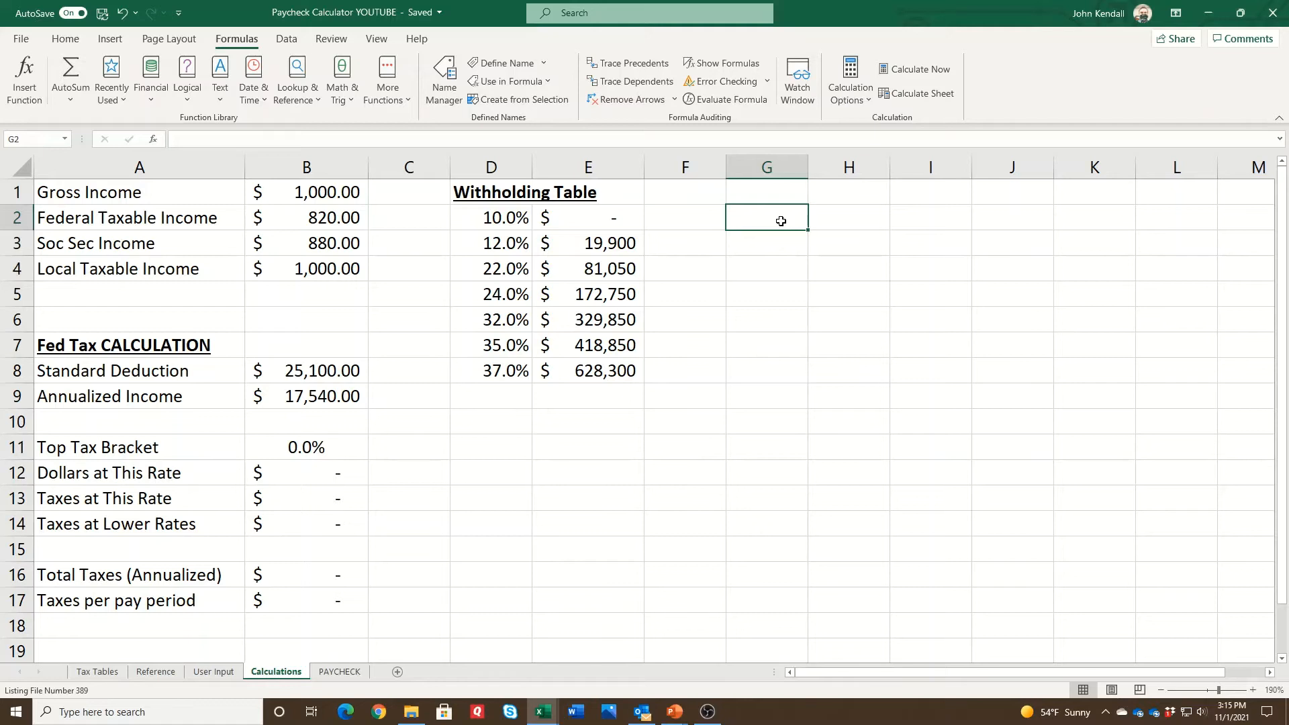
pyautogui.click(481, 218)
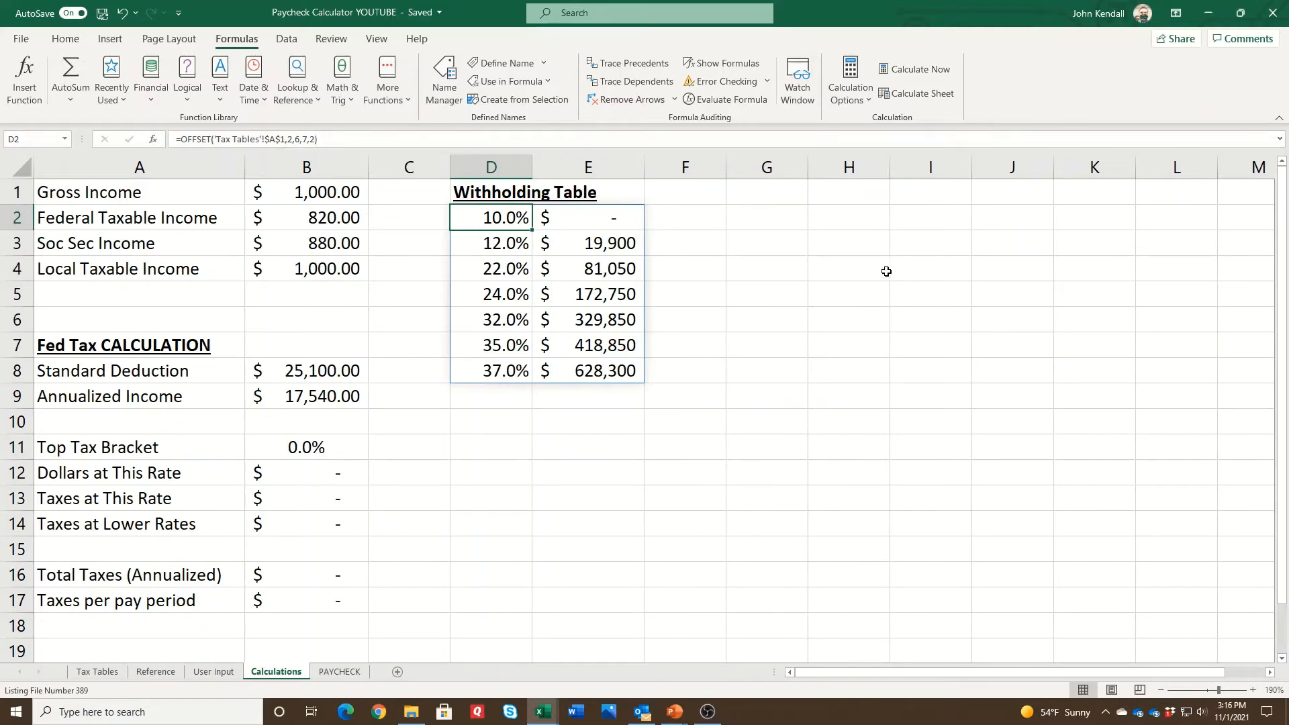
# Enter =MATCH(FilingStatus,'Tax Tables'!$A:$A,0) in cell G2 to find the filing status row with an exact match.
pyautogui.click(782, 219)
pyautogui.write('=')
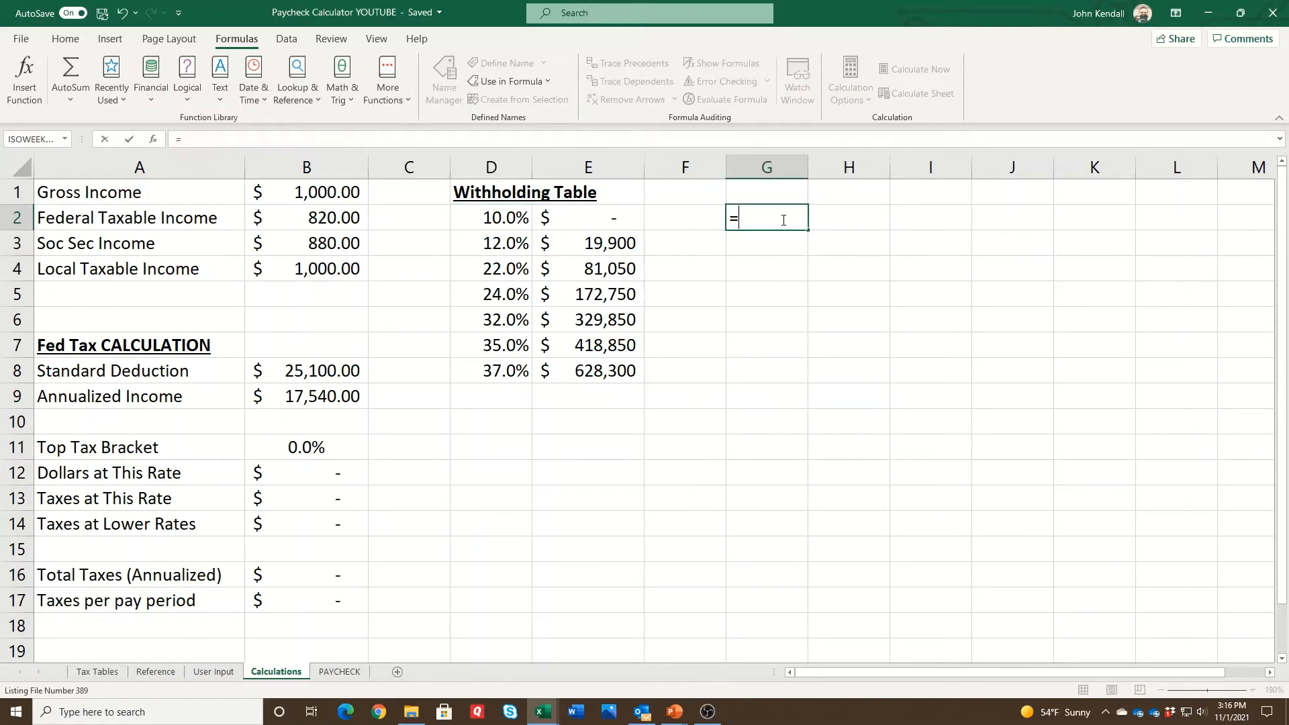
pyautogui.write('match')
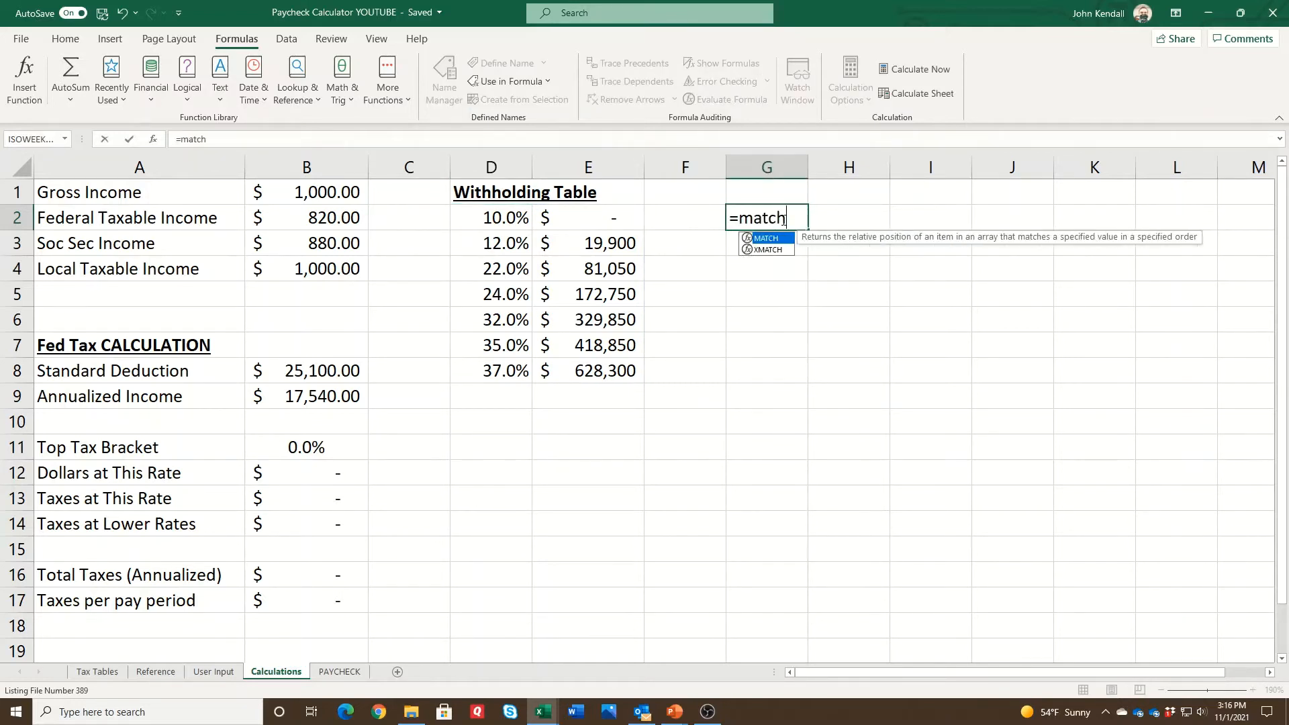
pyautogui.write('(filingstatus,')
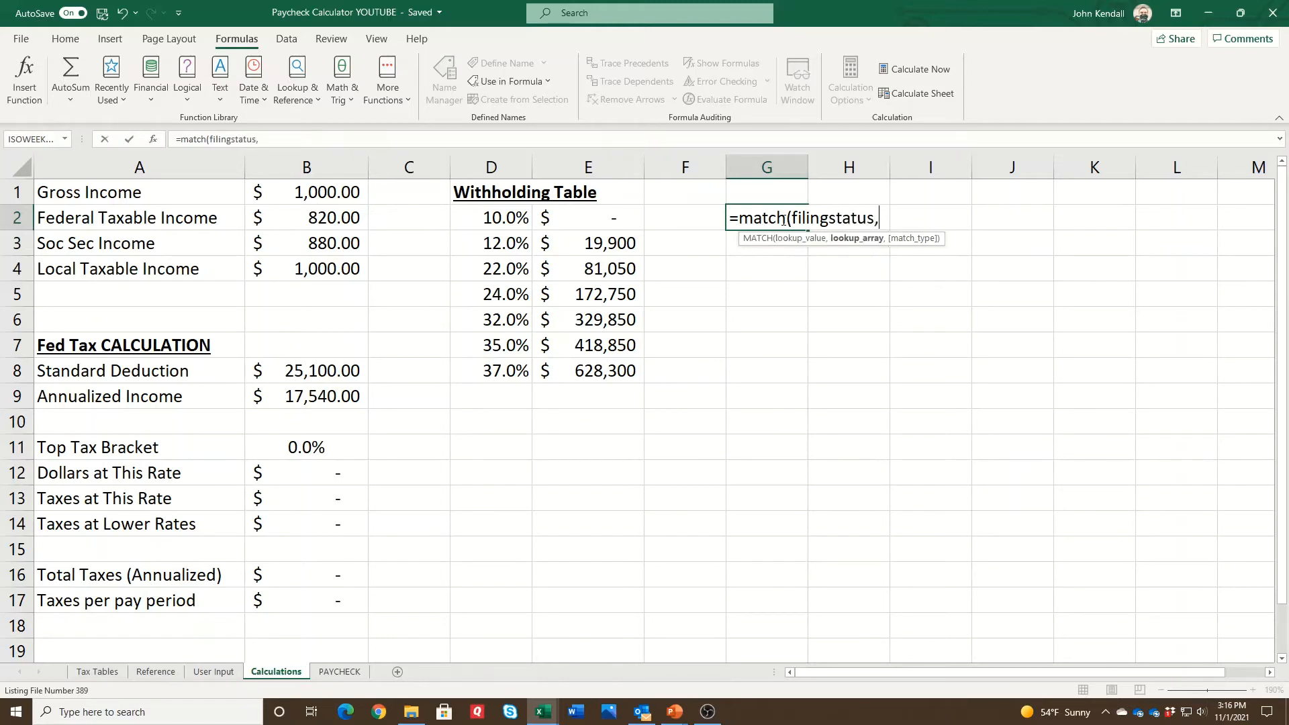
pyautogui.click(98, 671)
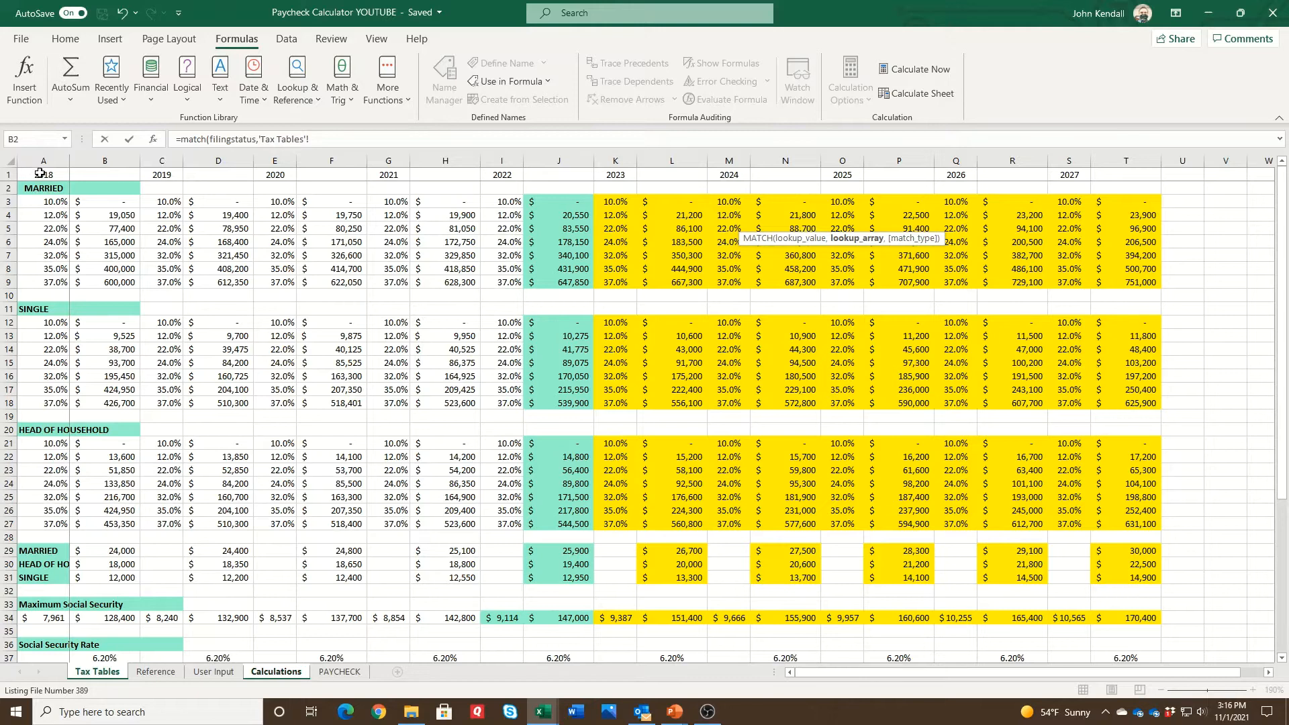
pyautogui.click(51, 161)
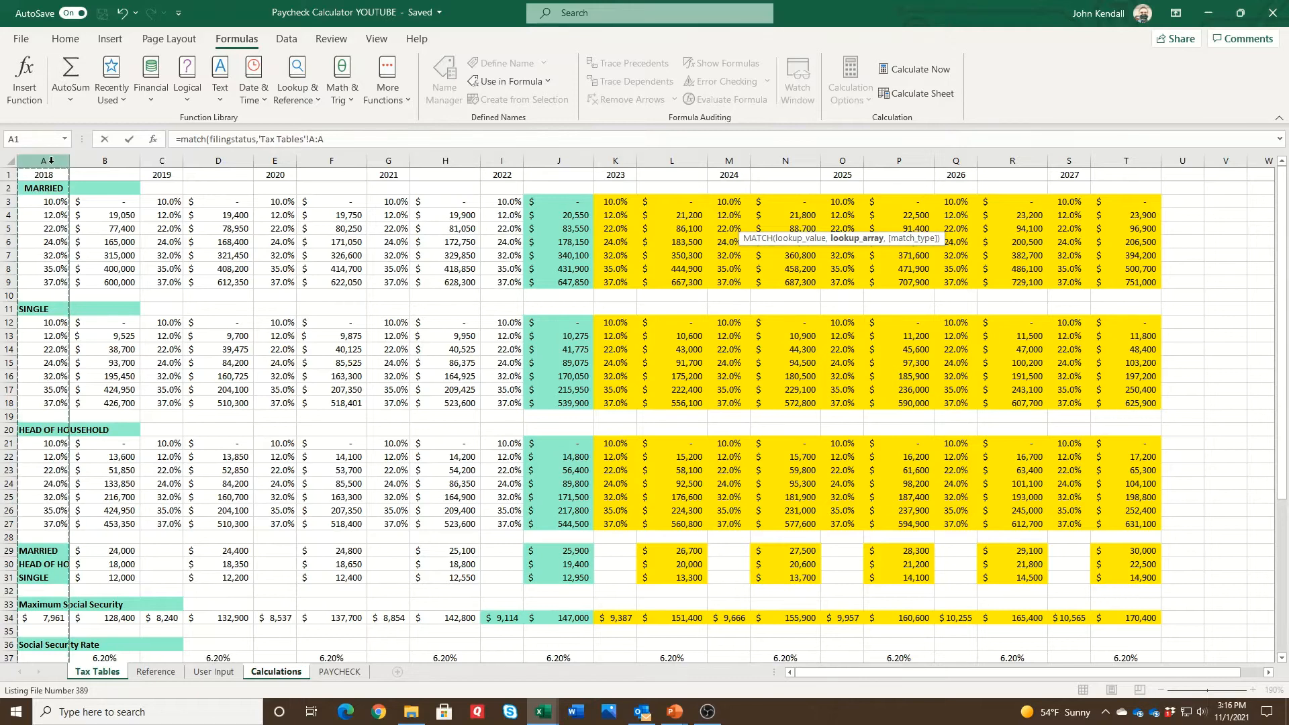
pyautogui.press('F4')
pyautogui.write(',0')
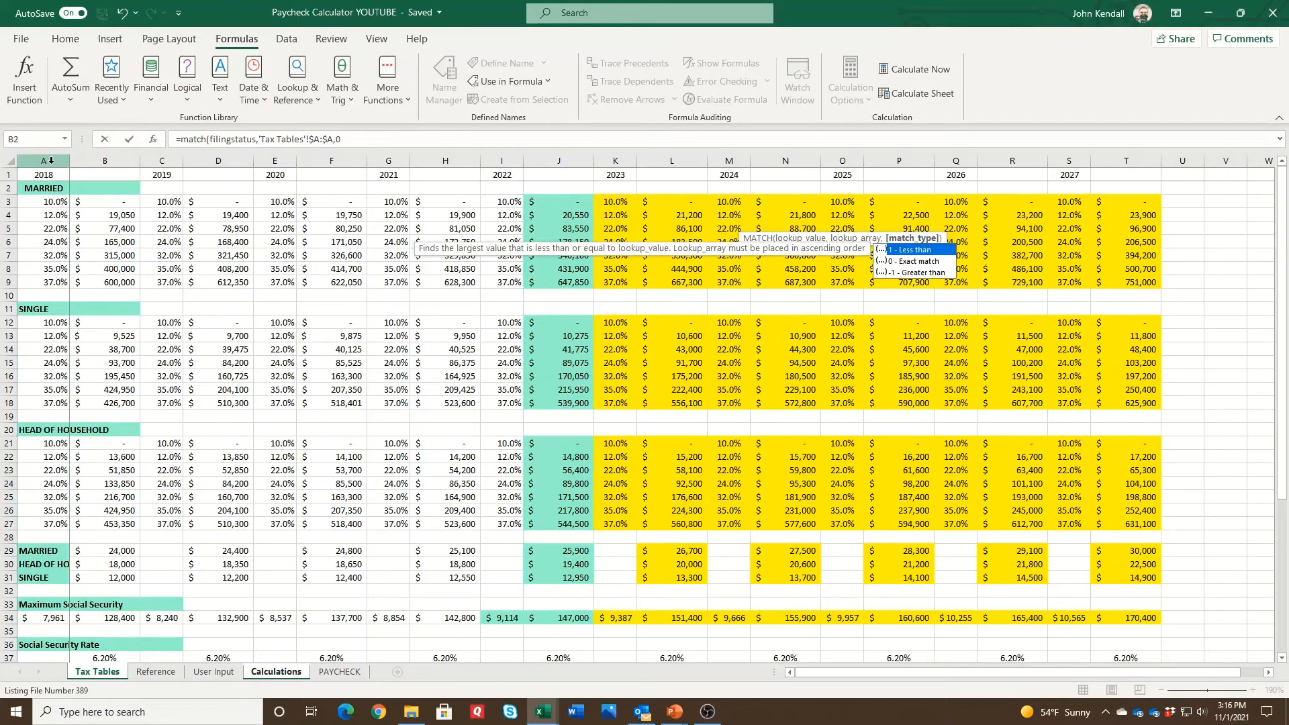
pyautogui.press('Return')
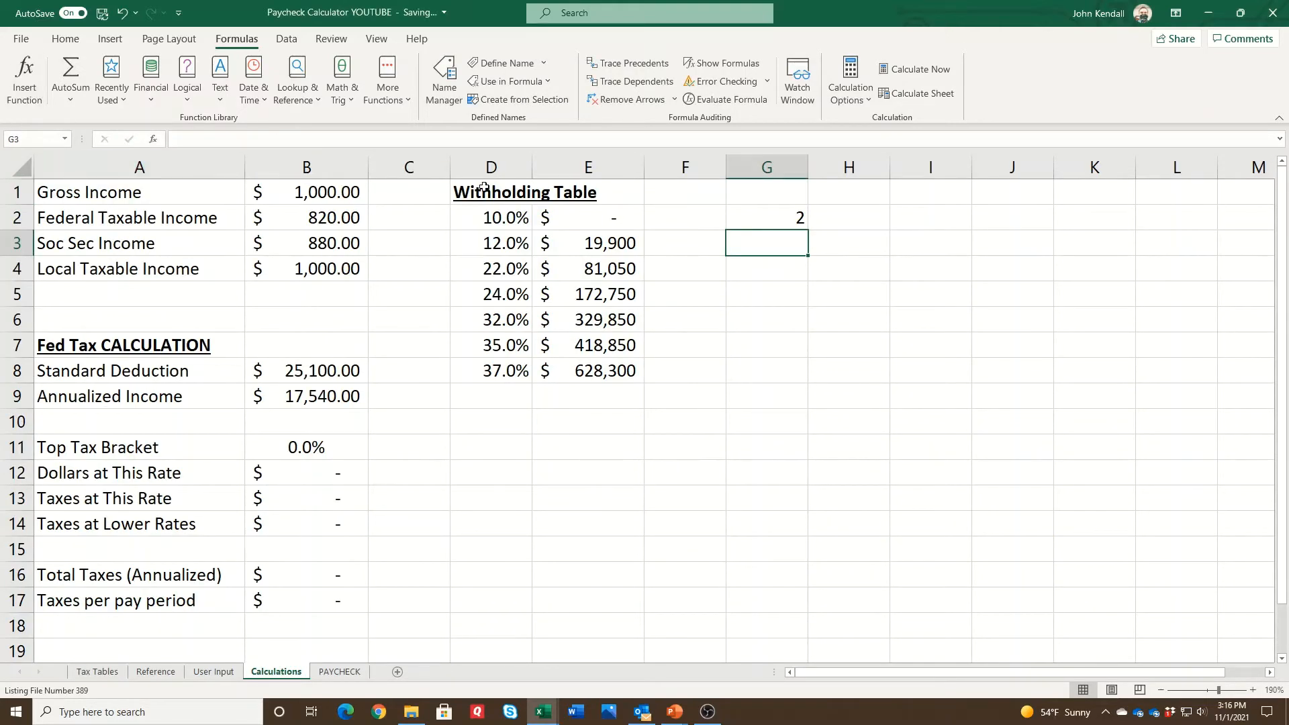
# Enter =MATCH(TaxYear,'Tax Tables'!$1:$1,0) in cell G3 to find the tax year's column with an exact match.
pyautogui.click(500, 216)
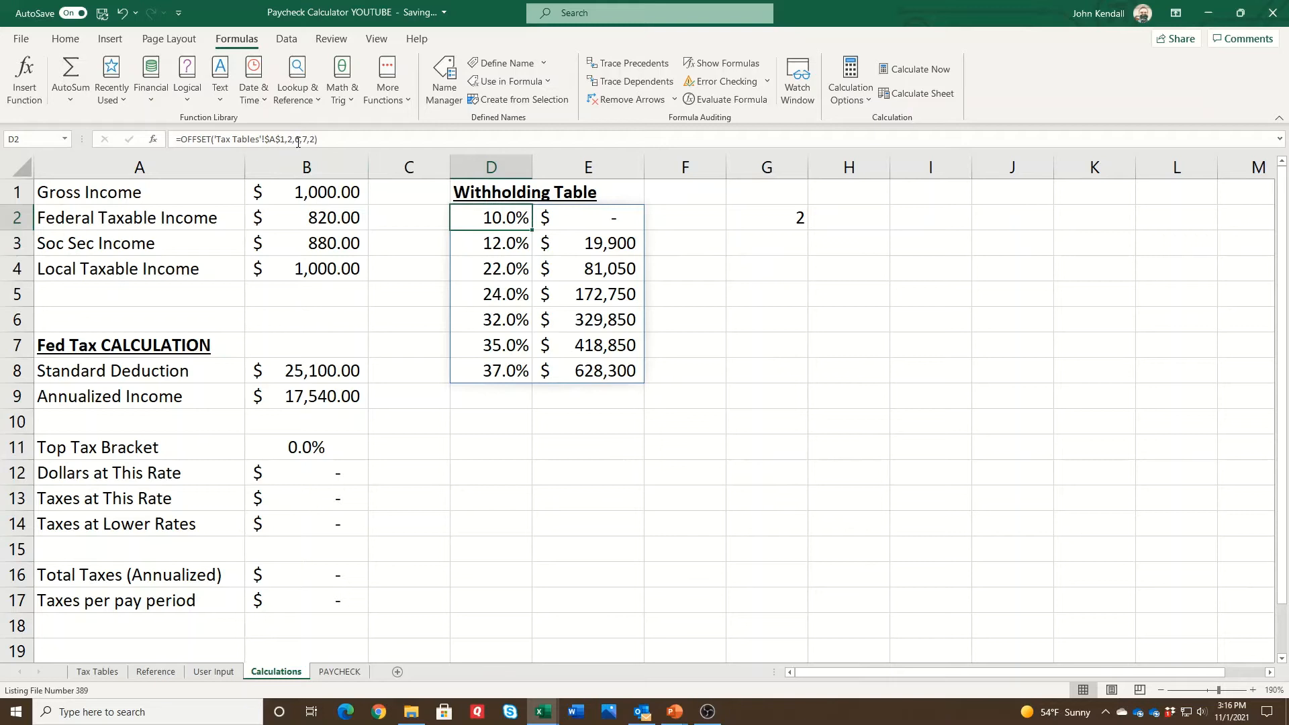
pyautogui.click(794, 245)
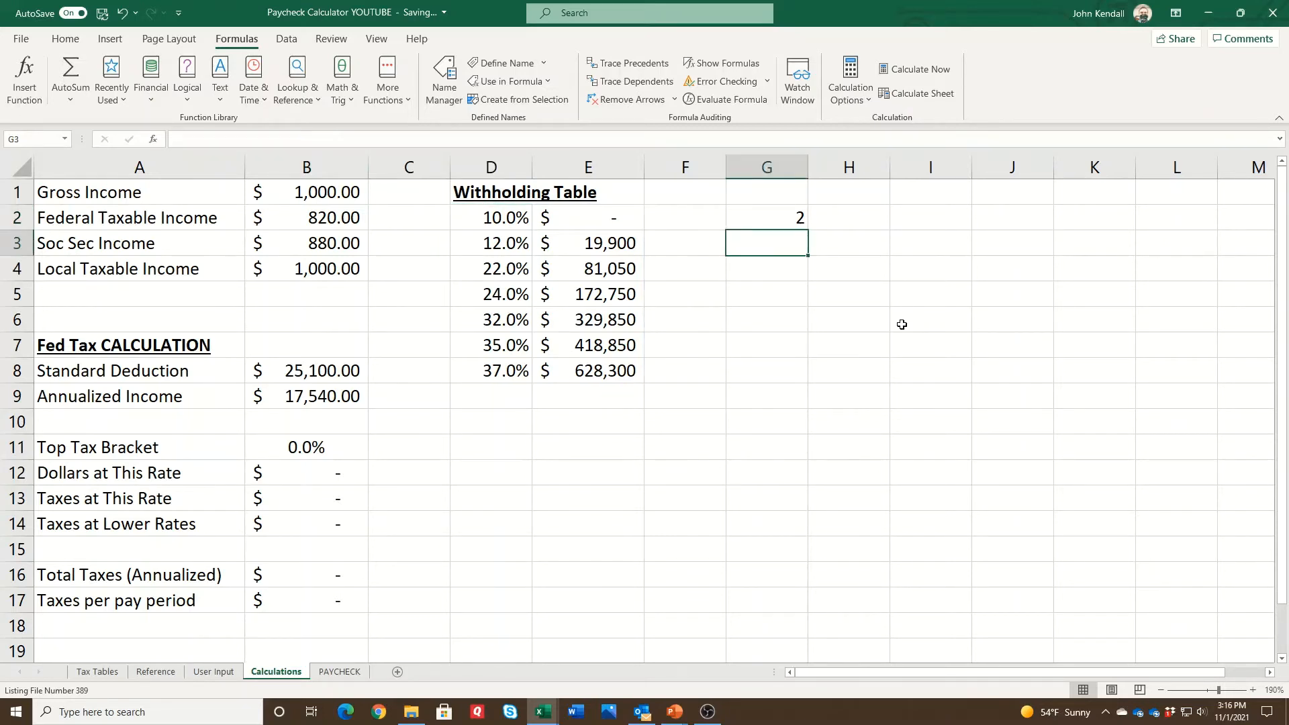
pyautogui.write('=mat')
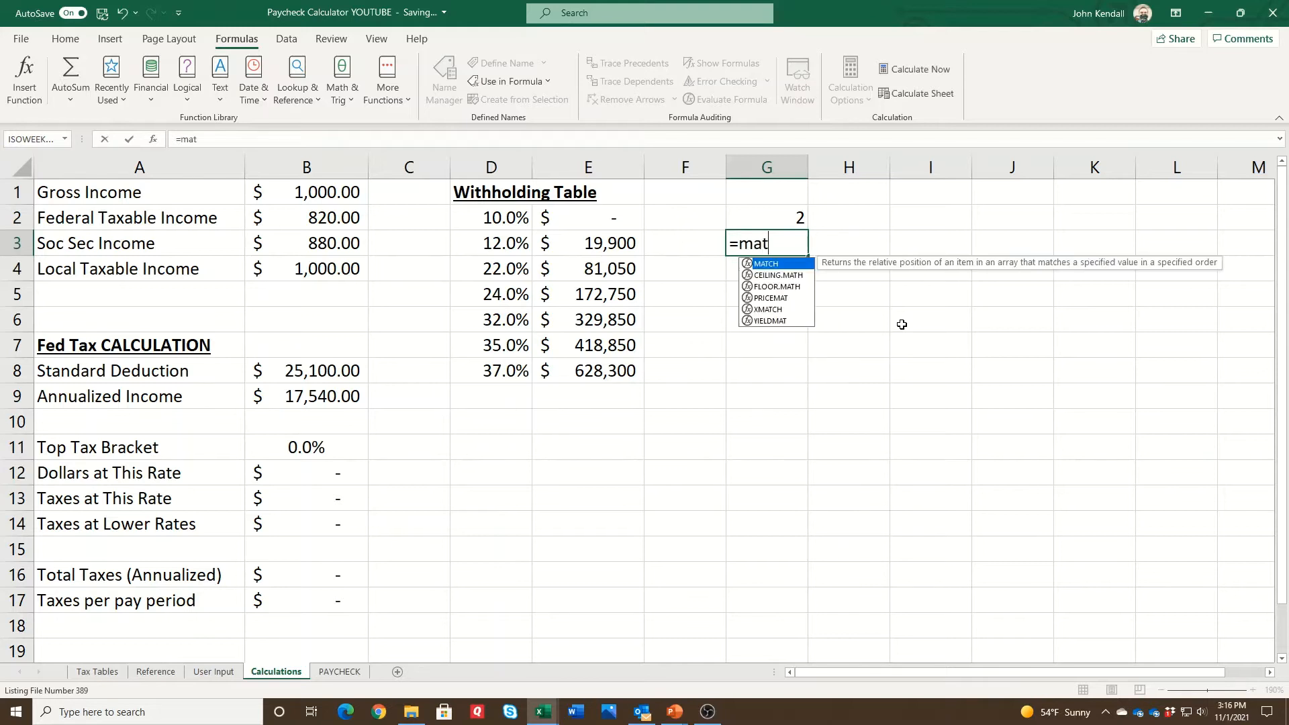
pyautogui.write('ch(taxyear,')
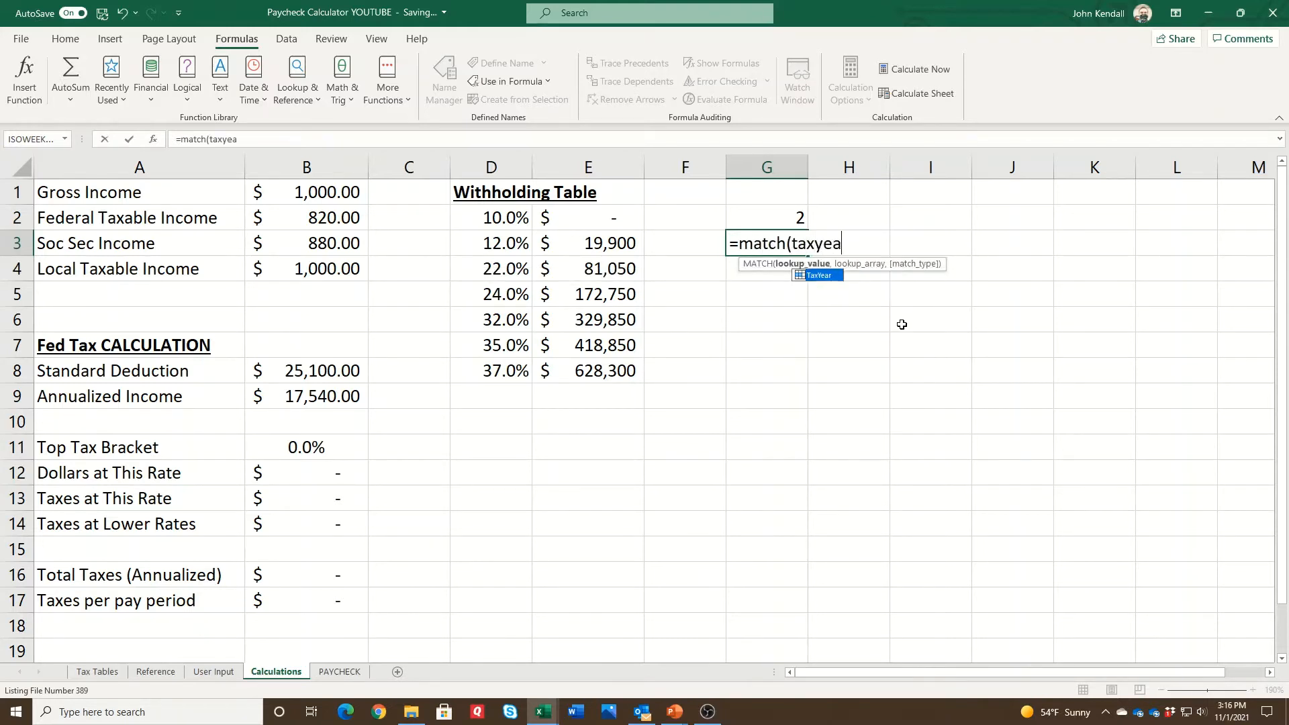
pyautogui.click(107, 672)
pyautogui.click(5, 173)
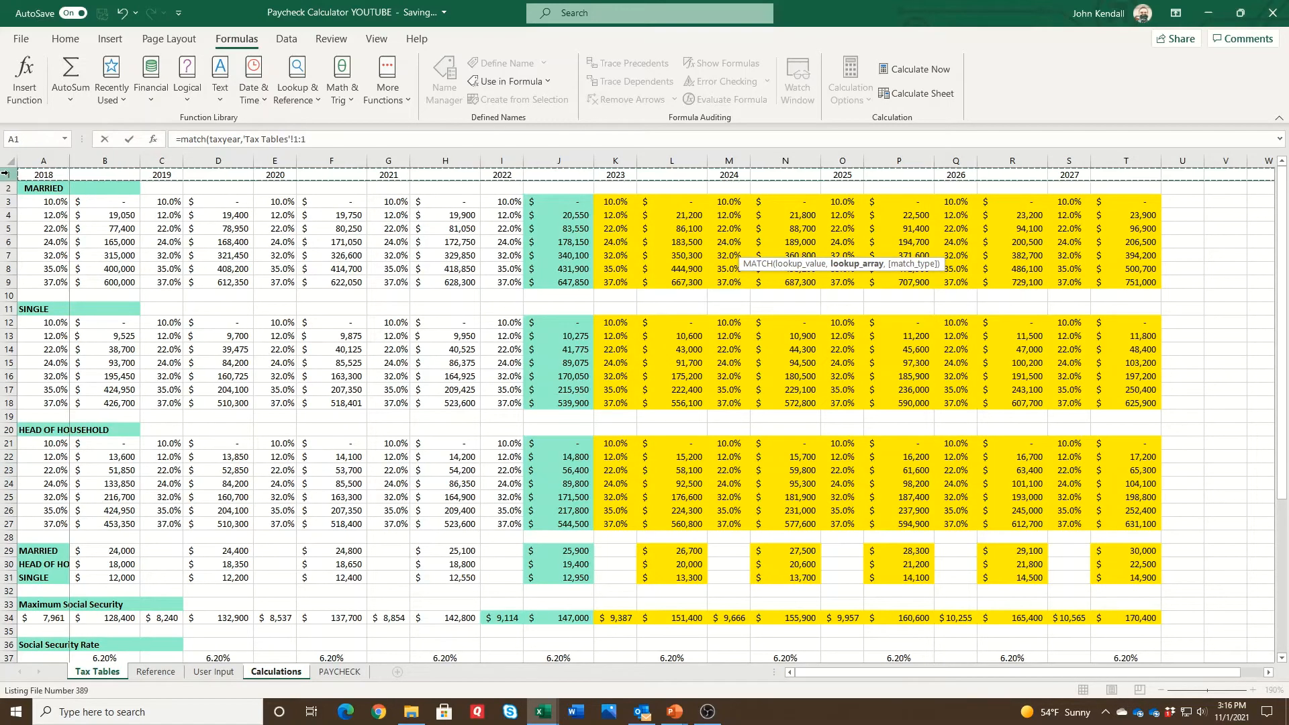
pyautogui.write(',')
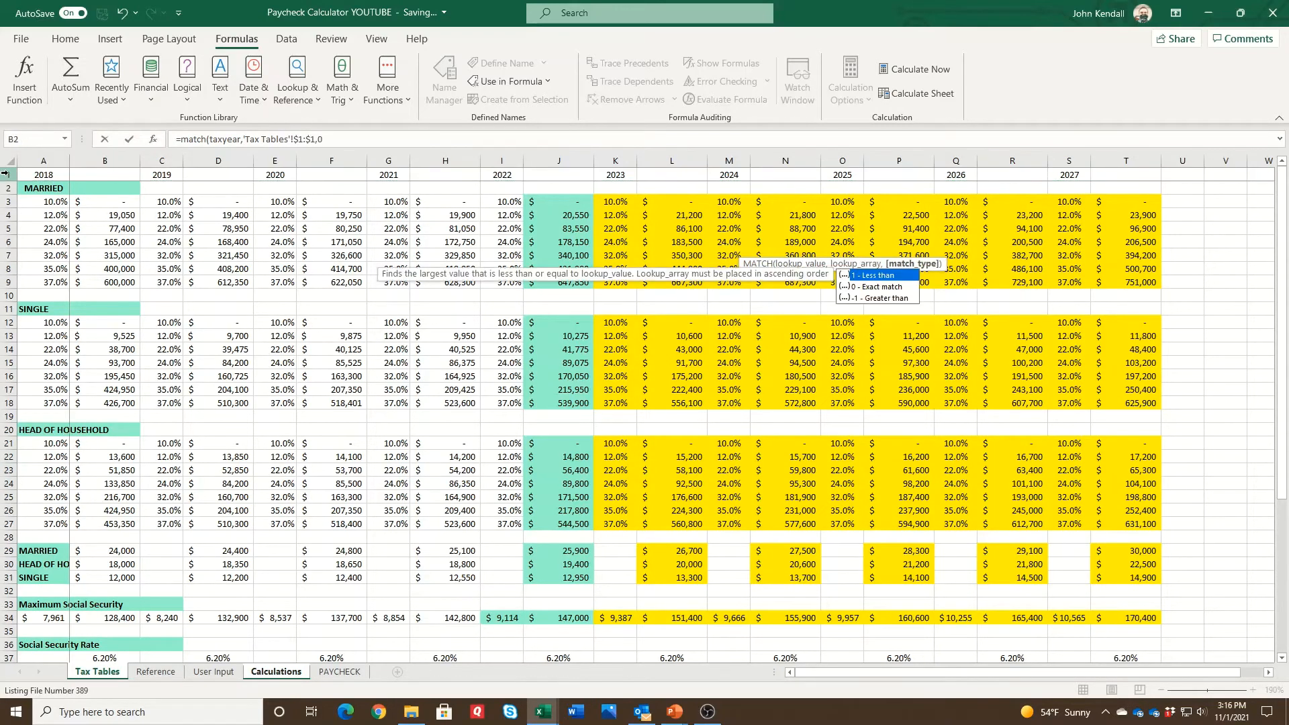
pyautogui.write('0')
pyautogui.press('Return')
pyautogui.press('Up')
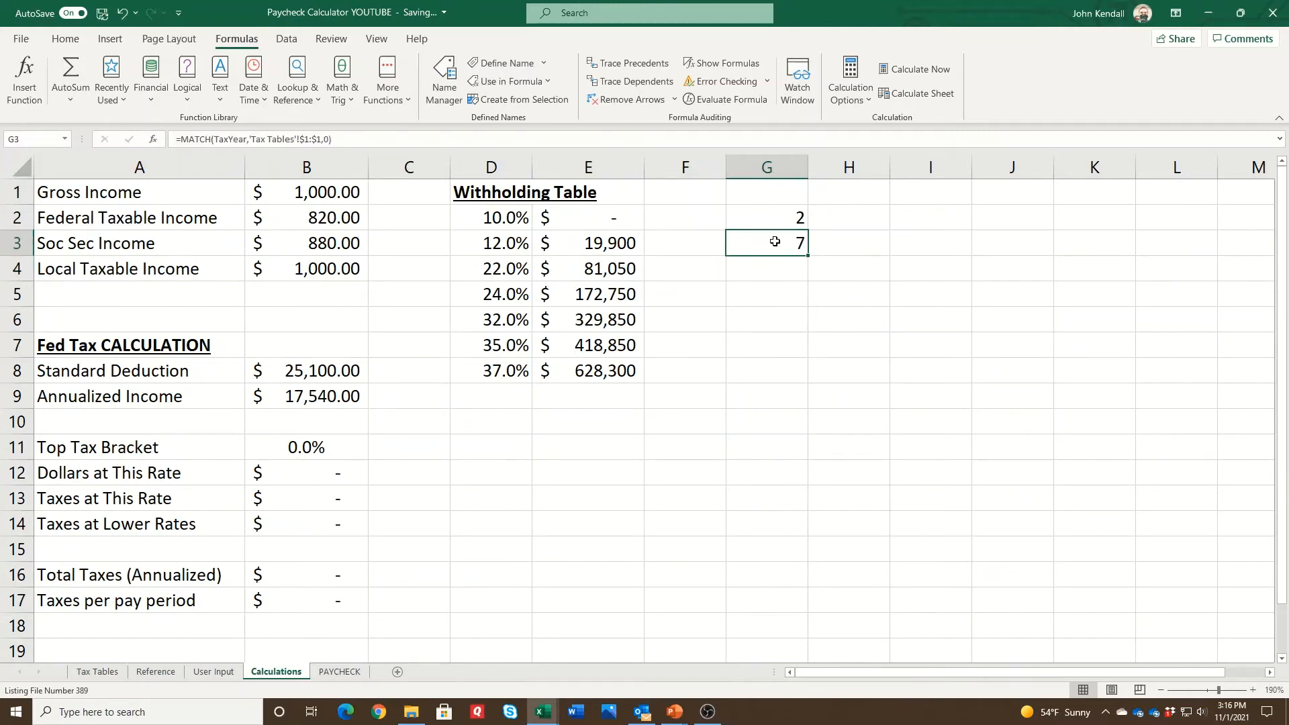
# Subtract 1 from the MATCH result in the G3 formula so it gives the column offset.
pyautogui.click(378, 139)
pyautogui.write('-')
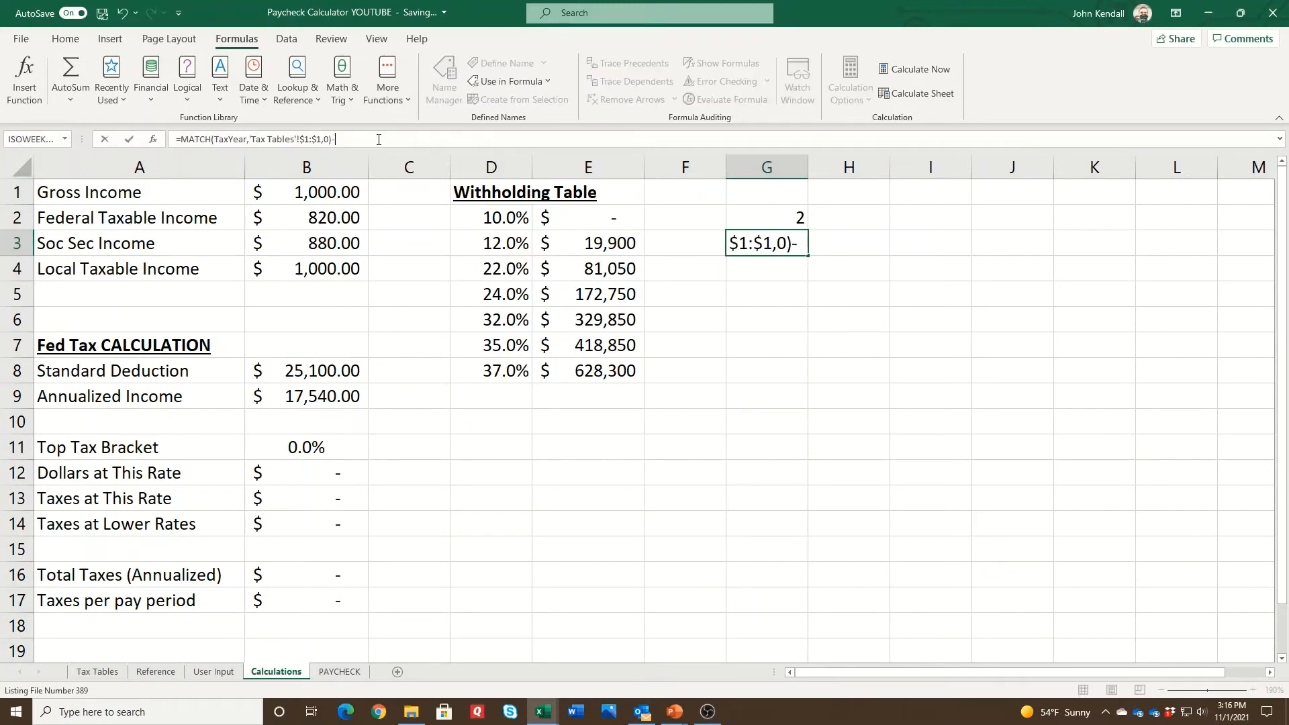
pyautogui.write('1')
pyautogui.press('Return')
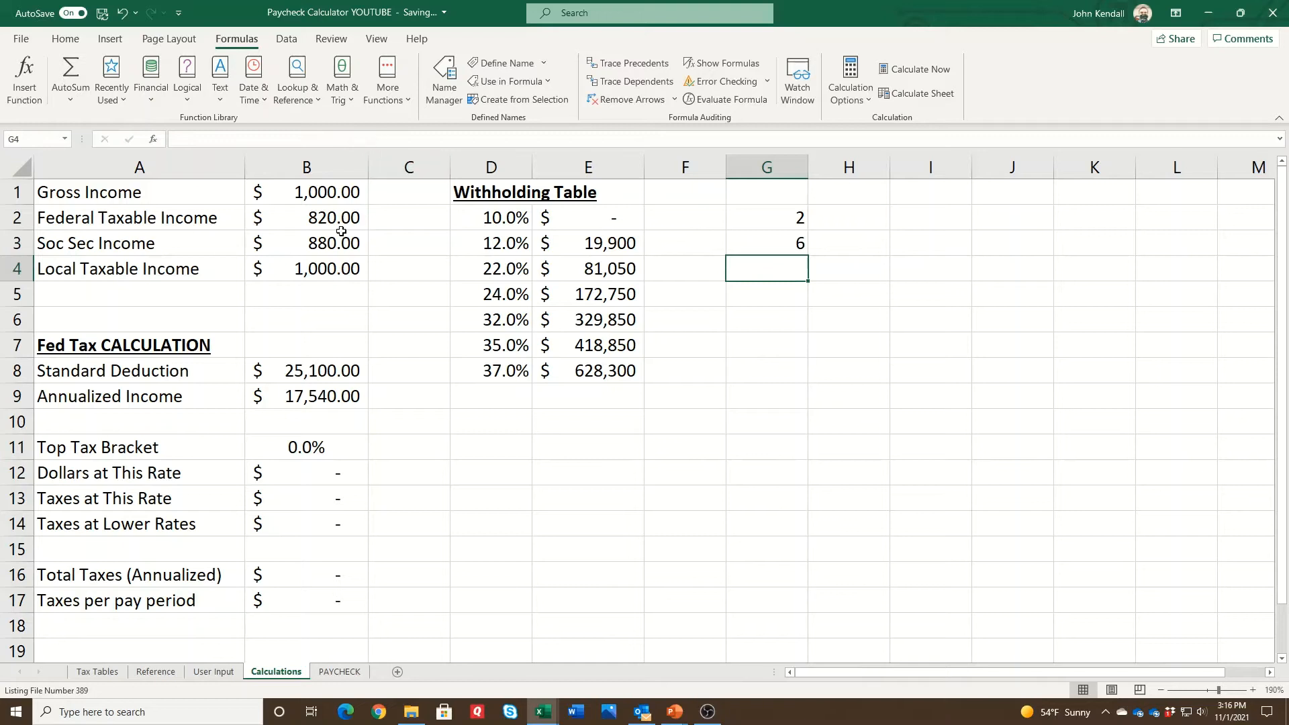
# Replace the fixed column offset in D2's OFFSET formula with MATCH(TaxYear,'Tax Tables'!$1:$1,0)-1 copied from G3.
pyautogui.click(477, 219)
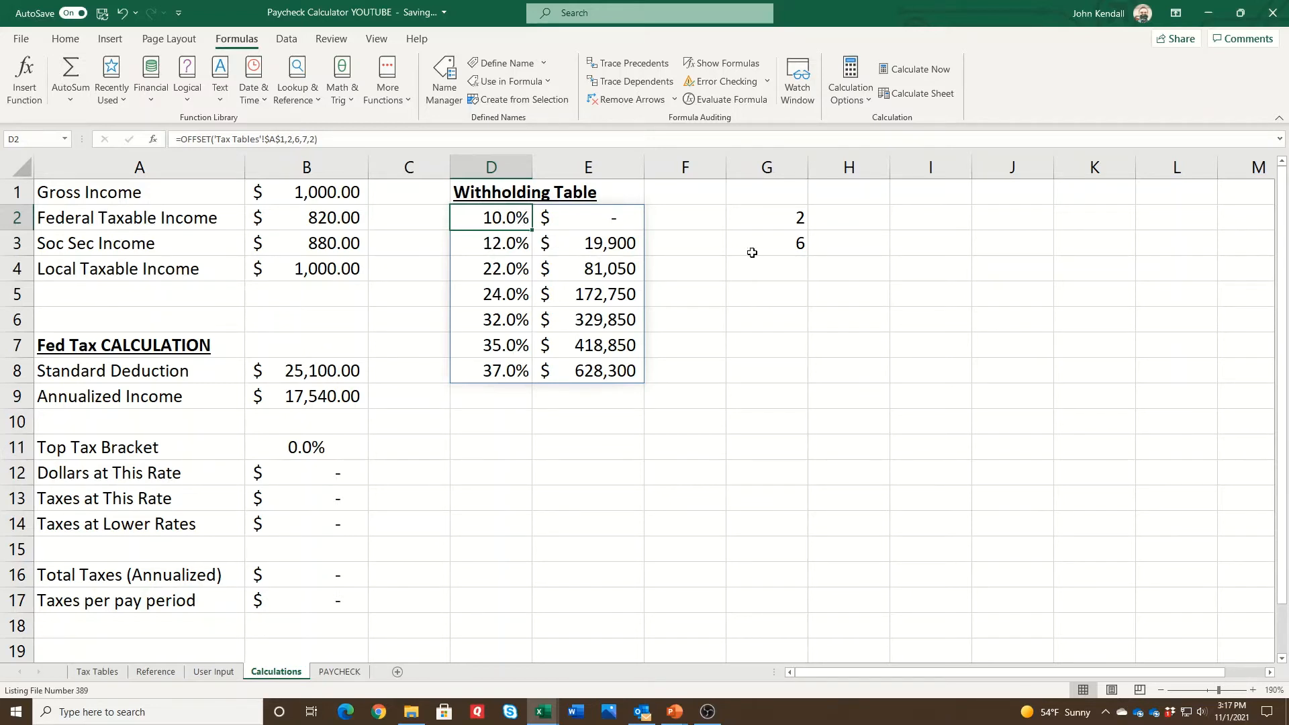
pyautogui.click(784, 242)
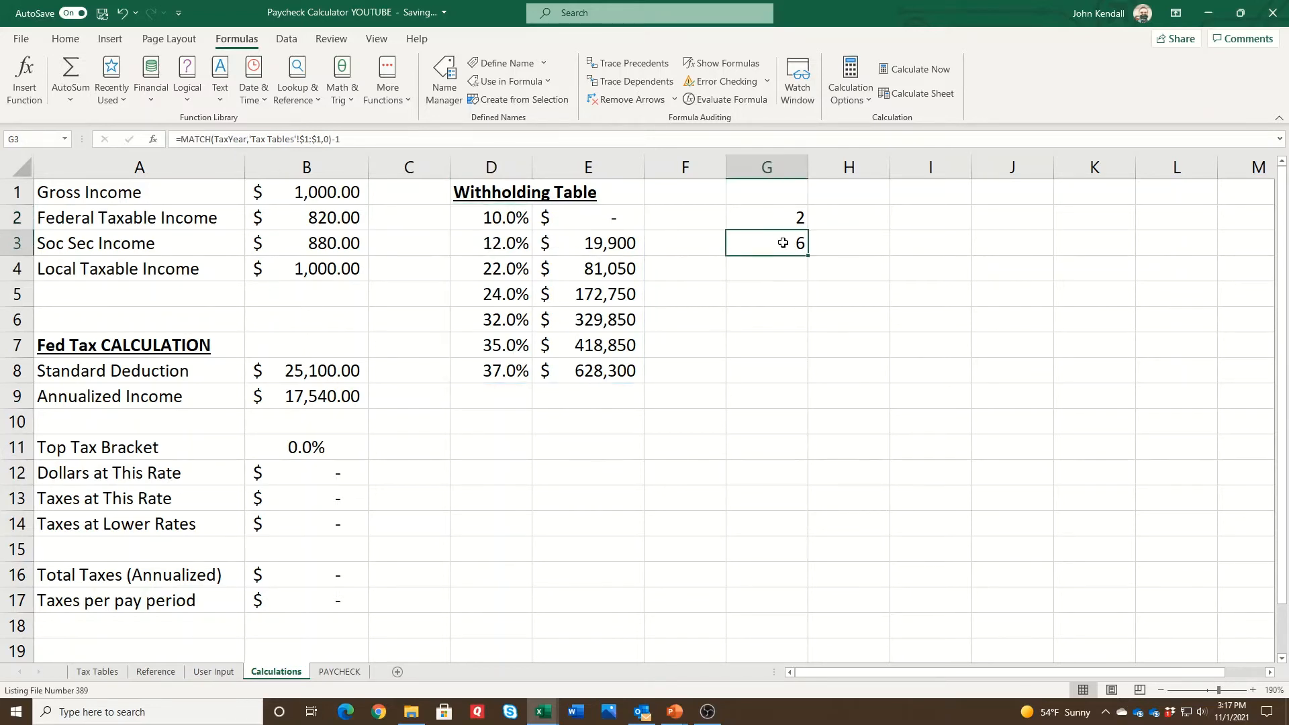
pyautogui.moveTo(184, 139); pyautogui.dragTo(432, 133)
pyautogui.hotkey('ctrl', 'c')
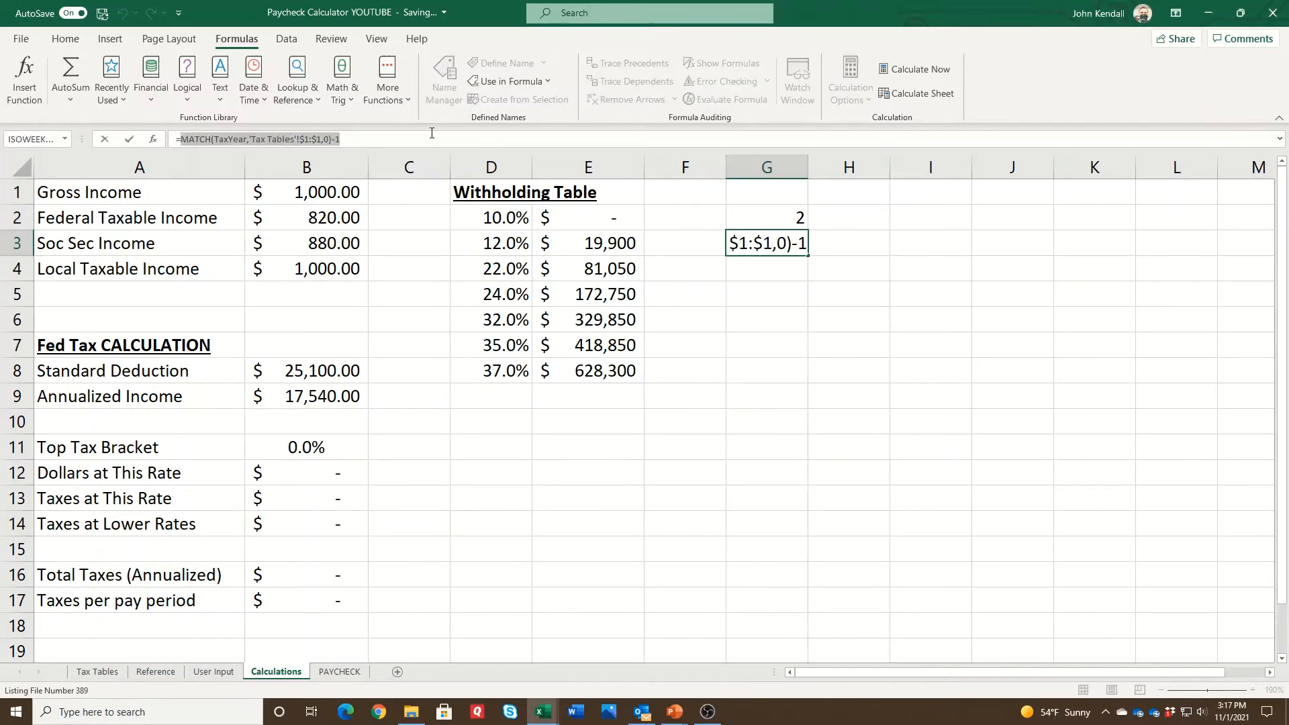
pyautogui.press('Escape')
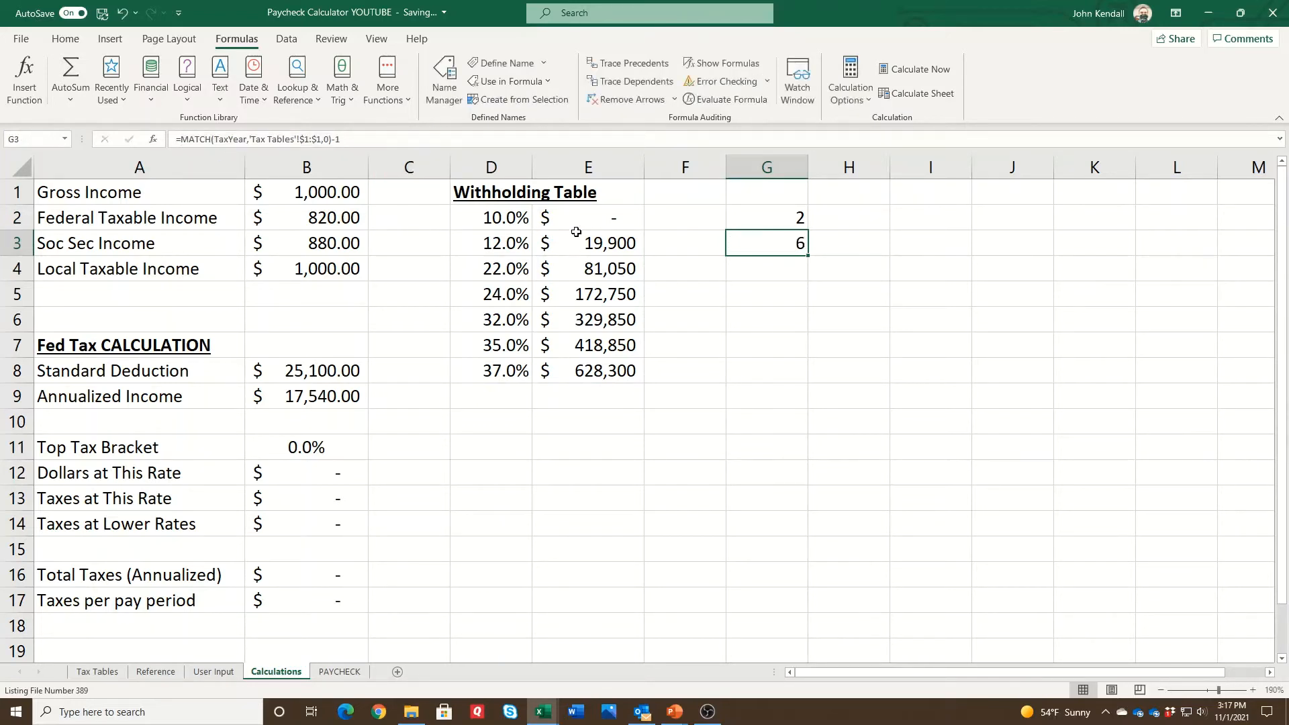
pyautogui.click(513, 217)
pyautogui.doubleClick(299, 139)
pyautogui.hotkey('ctrl', 'v')
pyautogui.press('Return')
# Replace the fixed row offset in D2's OFFSET formula with MATCH(FilingStatus,'Tax Tables'!$A:$A,0) copied from G2.
pyautogui.click(758, 218)
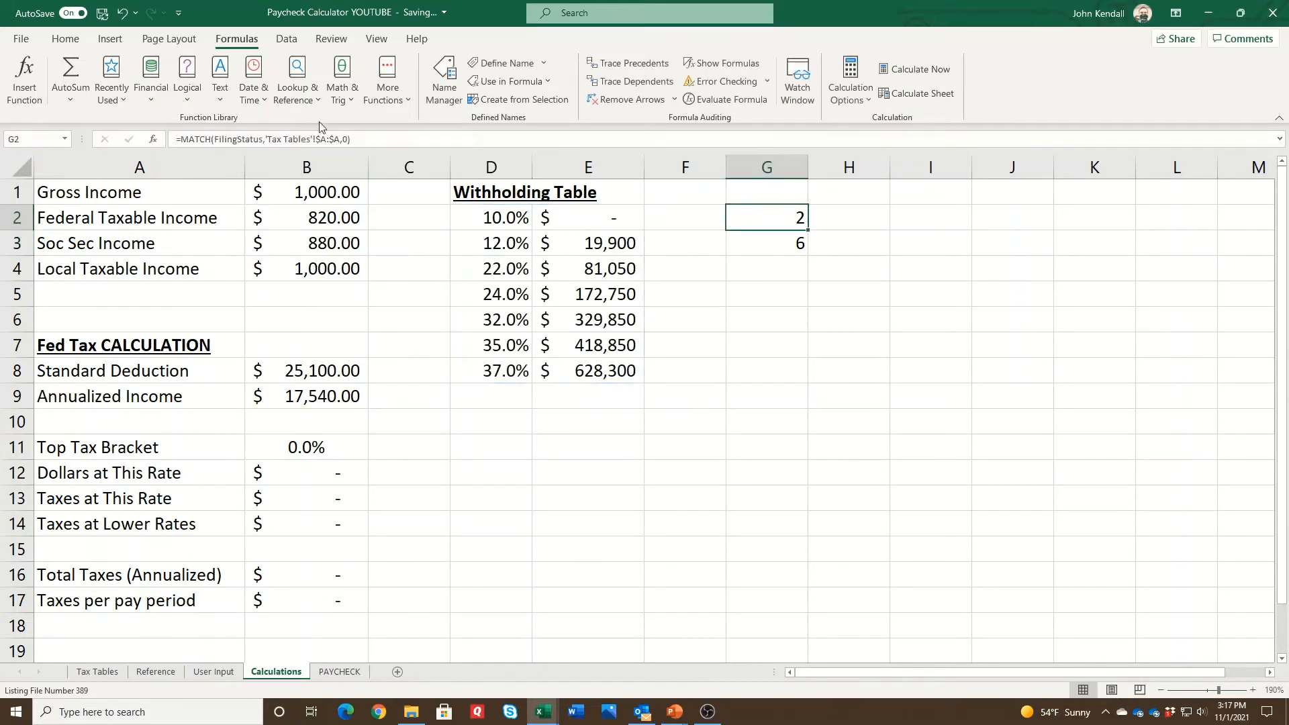
pyautogui.moveTo(188, 139); pyautogui.dragTo(413, 136)
pyautogui.hotkey('ctrl', 'c')
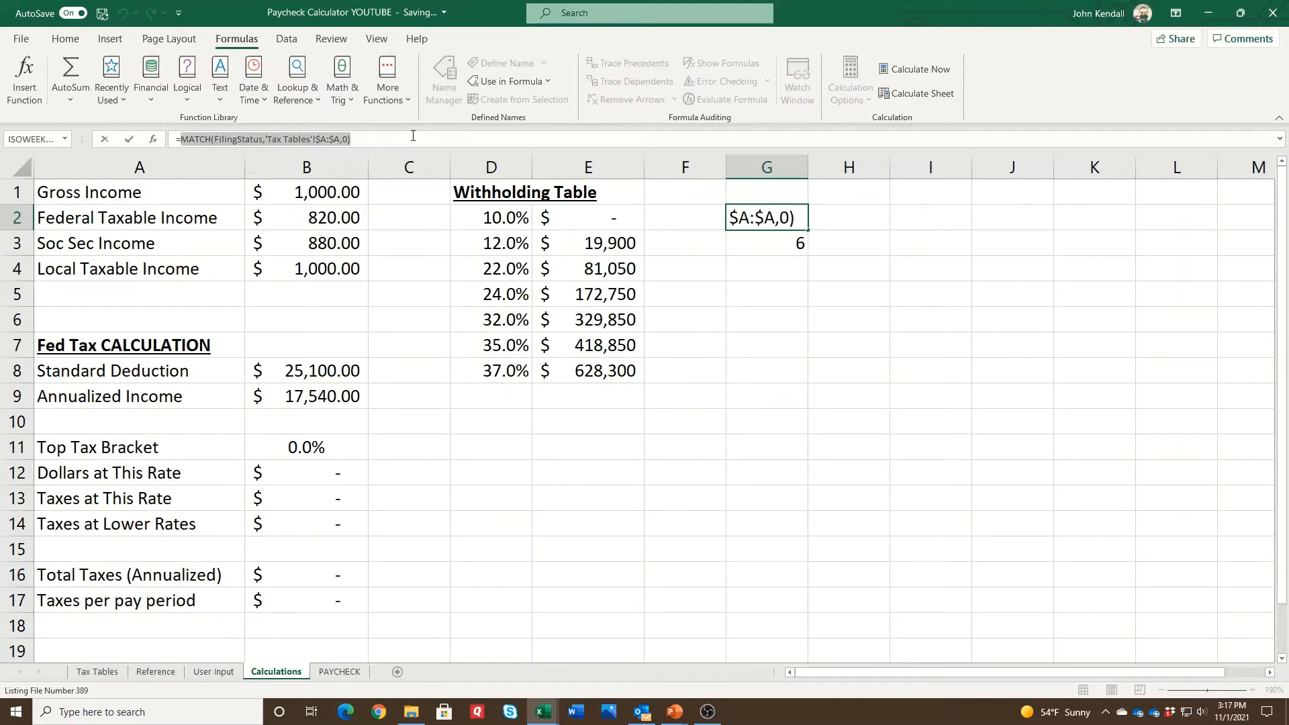
pyautogui.press('Escape')
pyautogui.click(480, 213)
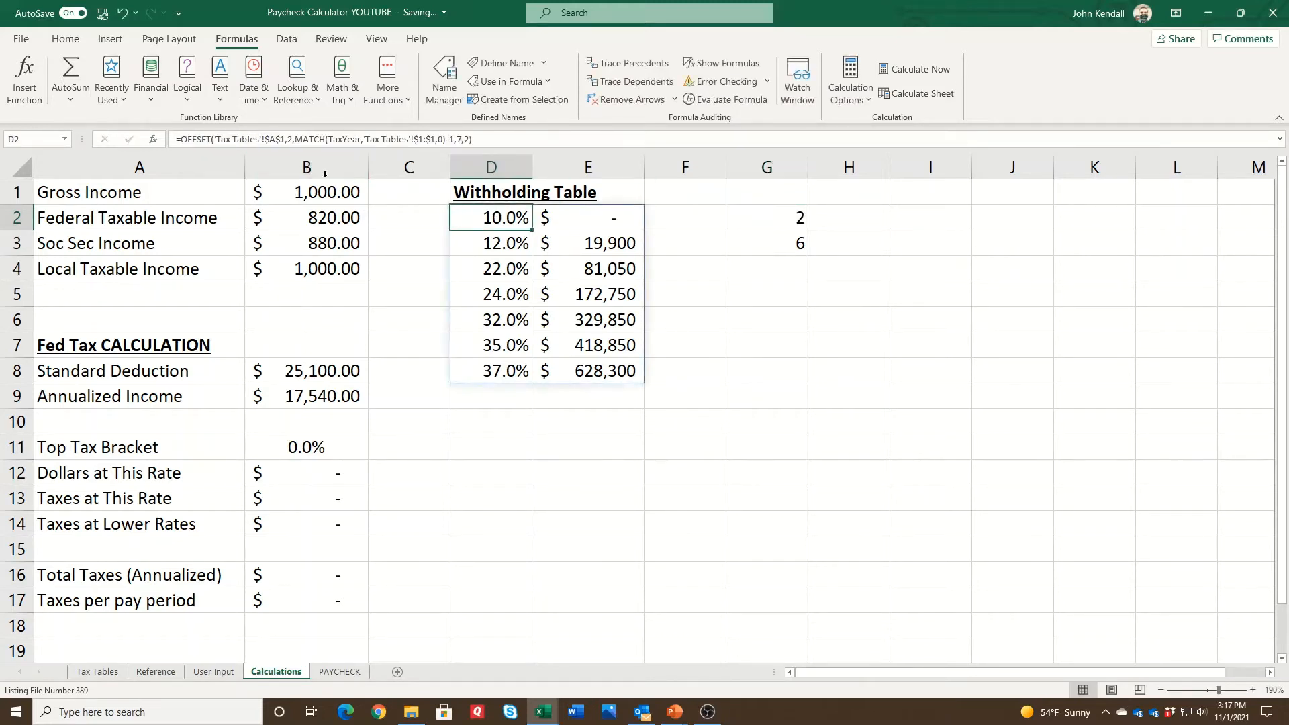
pyautogui.click(289, 138)
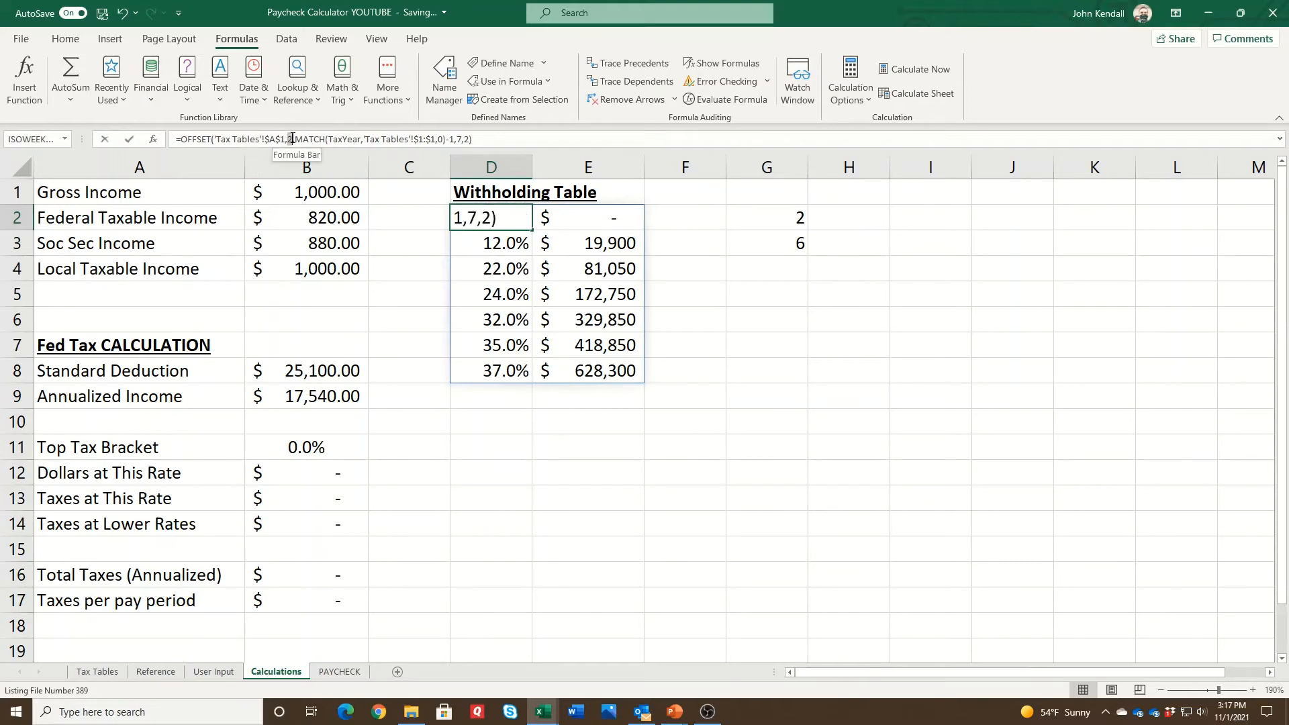
pyautogui.doubleClick(290, 138)
pyautogui.hotkey('ctrl', 'v')
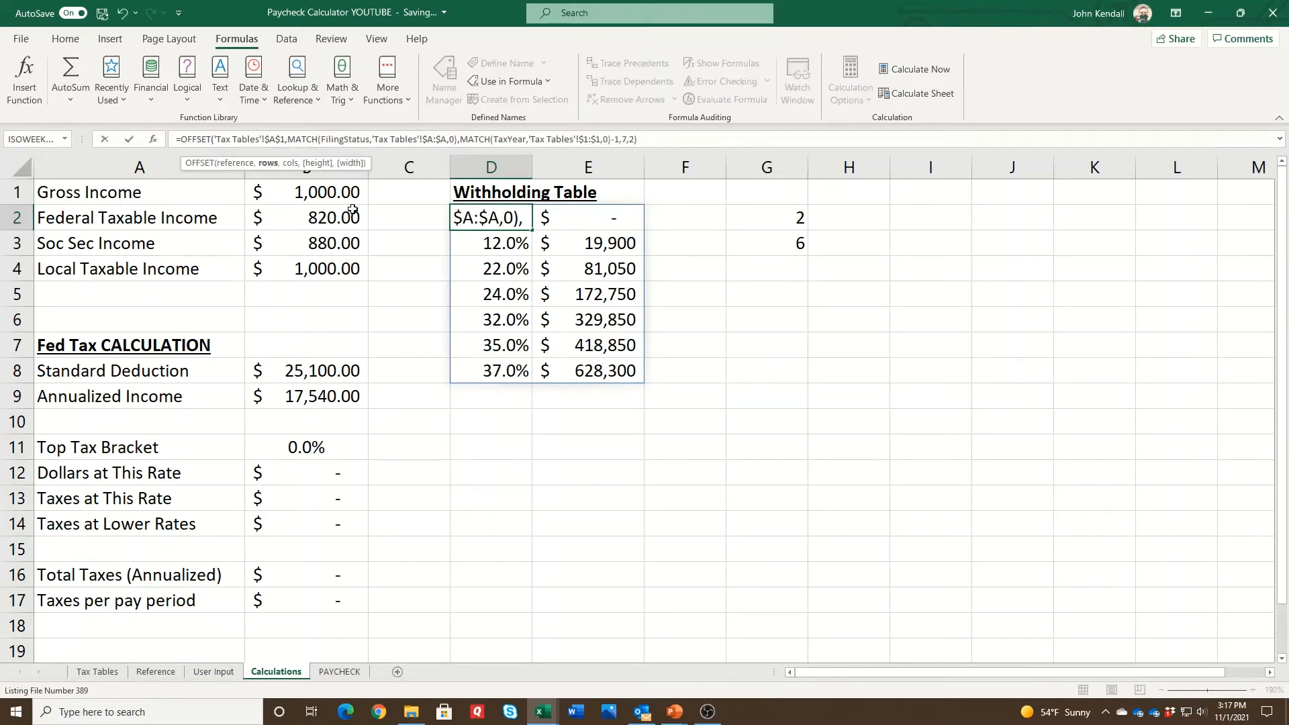
pyautogui.press('Return')
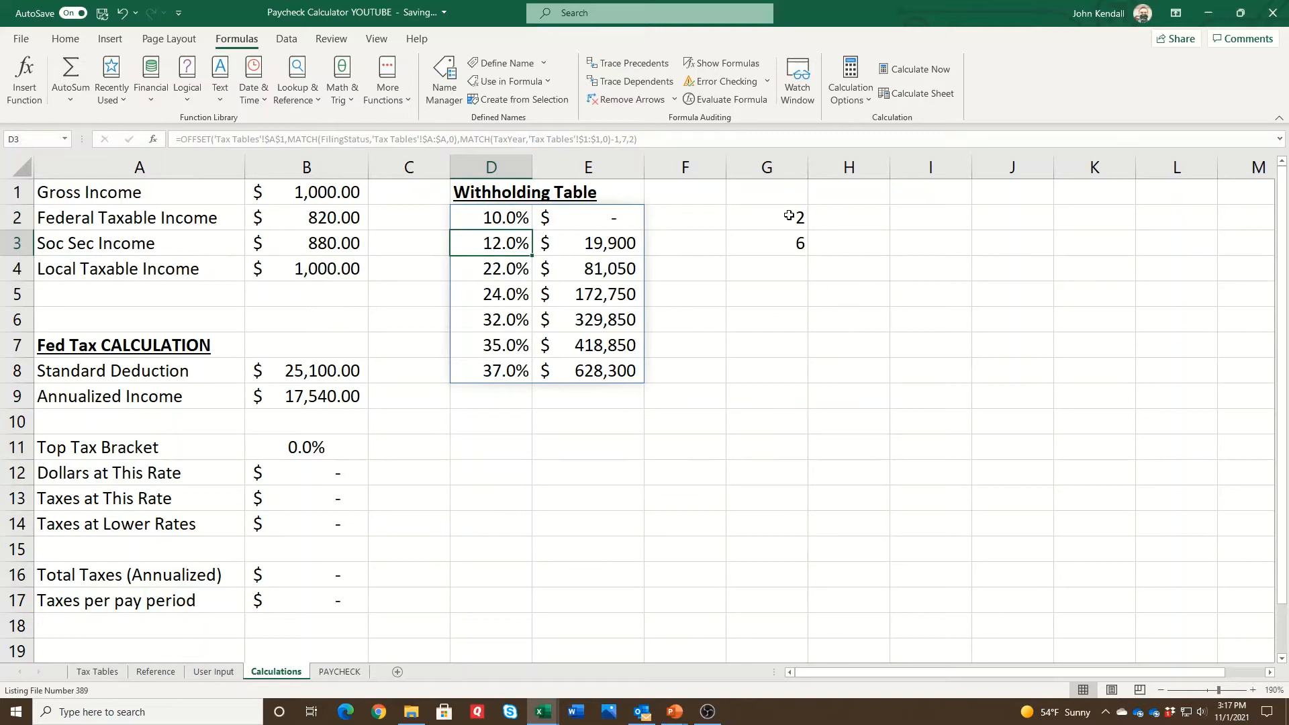
# Clear the helper cells G2:G4 and select D2 under the Withholding Table heading.
pyautogui.moveTo(789, 216); pyautogui.dragTo(788, 265)
pyautogui.press('Delete')
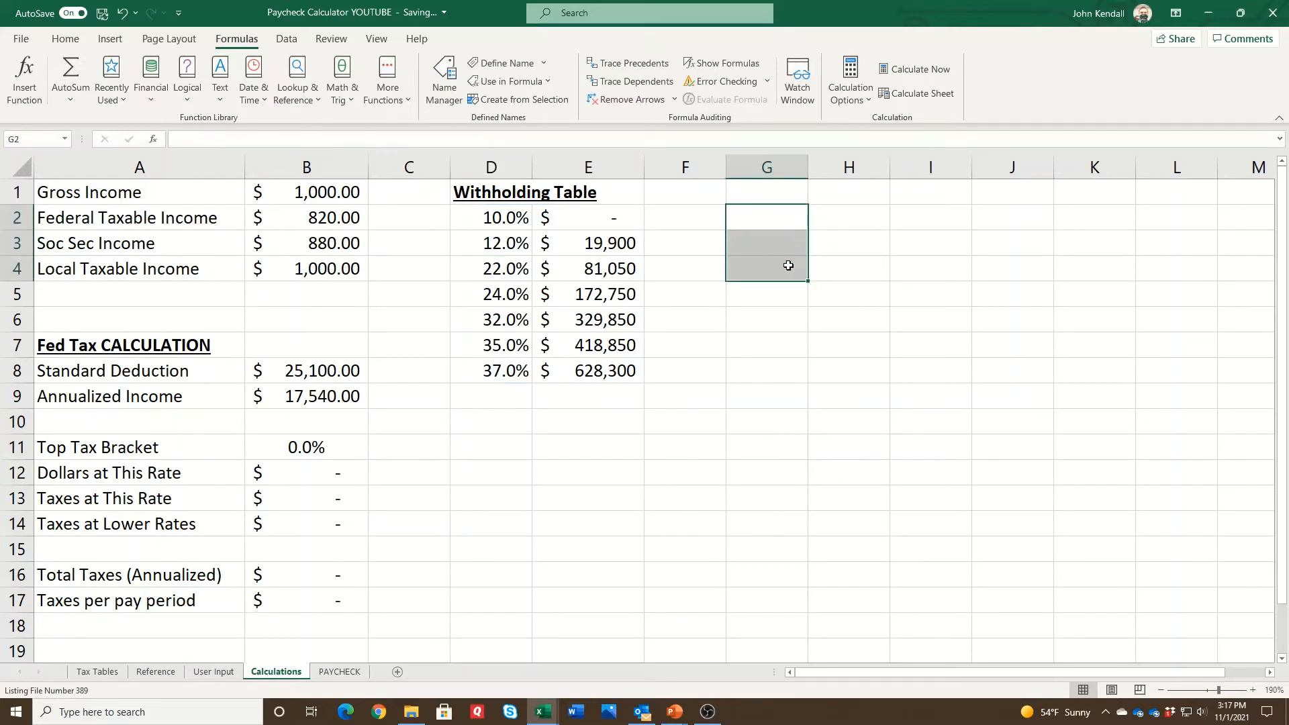
pyautogui.press('Up')
pyautogui.press('Down')
pyautogui.press('Left')
pyautogui.press('Left')
pyautogui.press('Left')
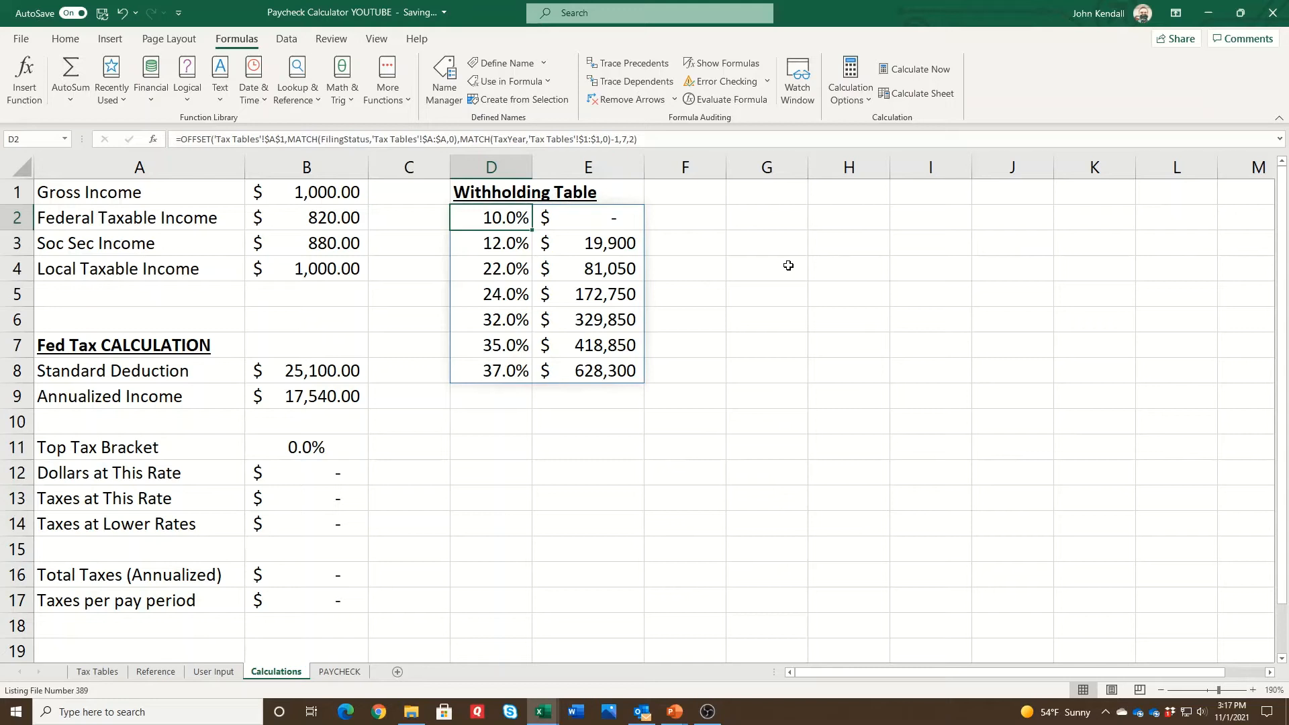
# Copy the full OFFSET formula text from D2 and start a new defined name called WithholdingTable.
pyautogui.moveTo(180, 139); pyautogui.dragTo(710, 162)
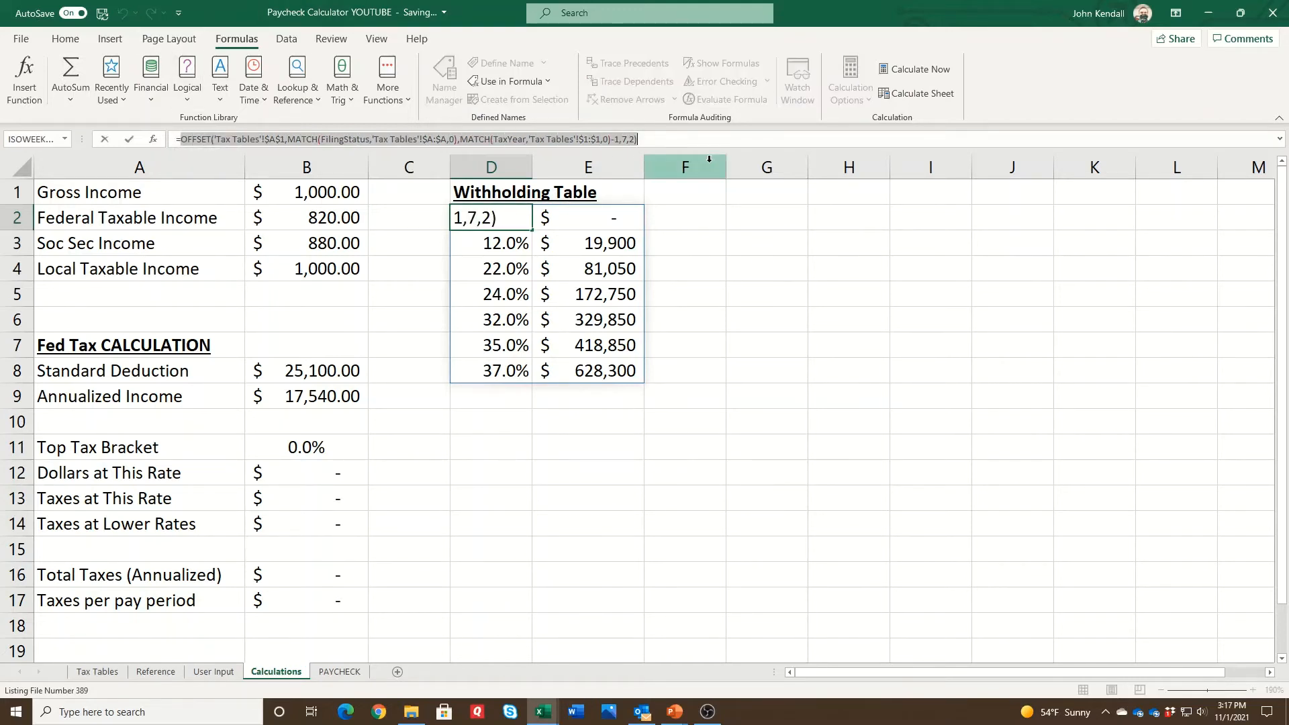
pyautogui.press('Escape')
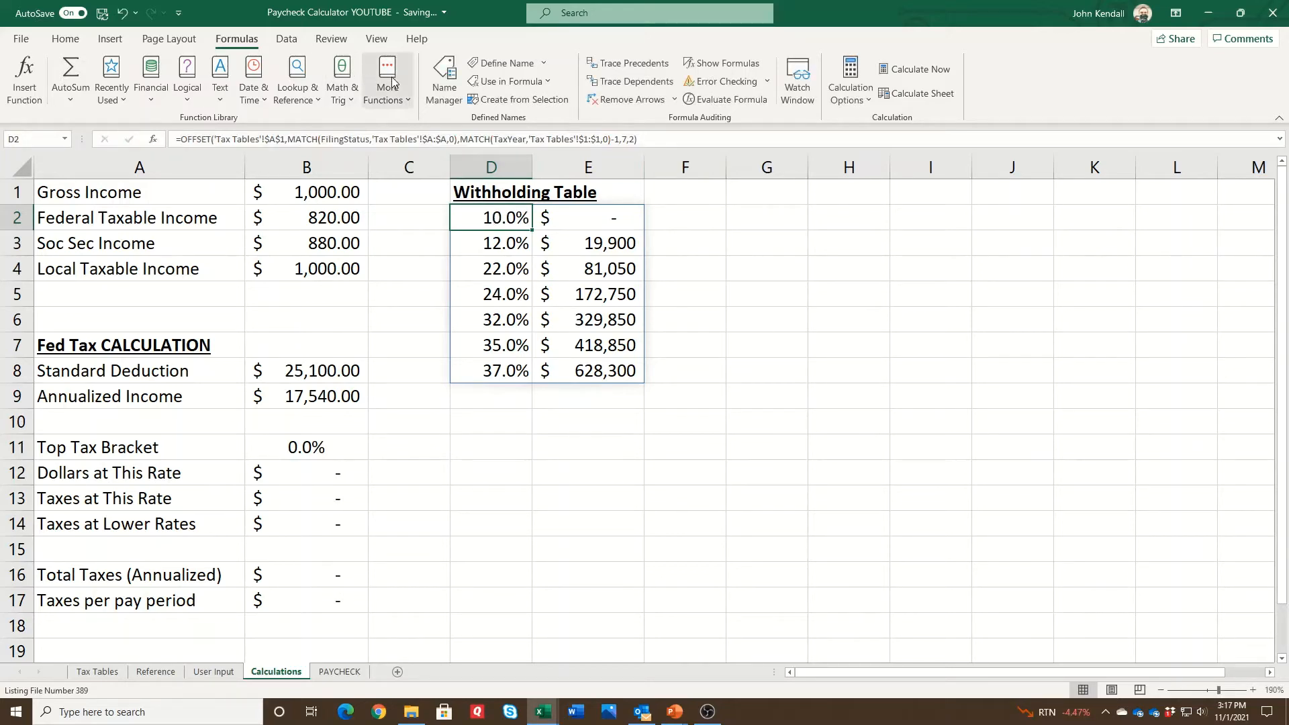
pyautogui.click(444, 79)
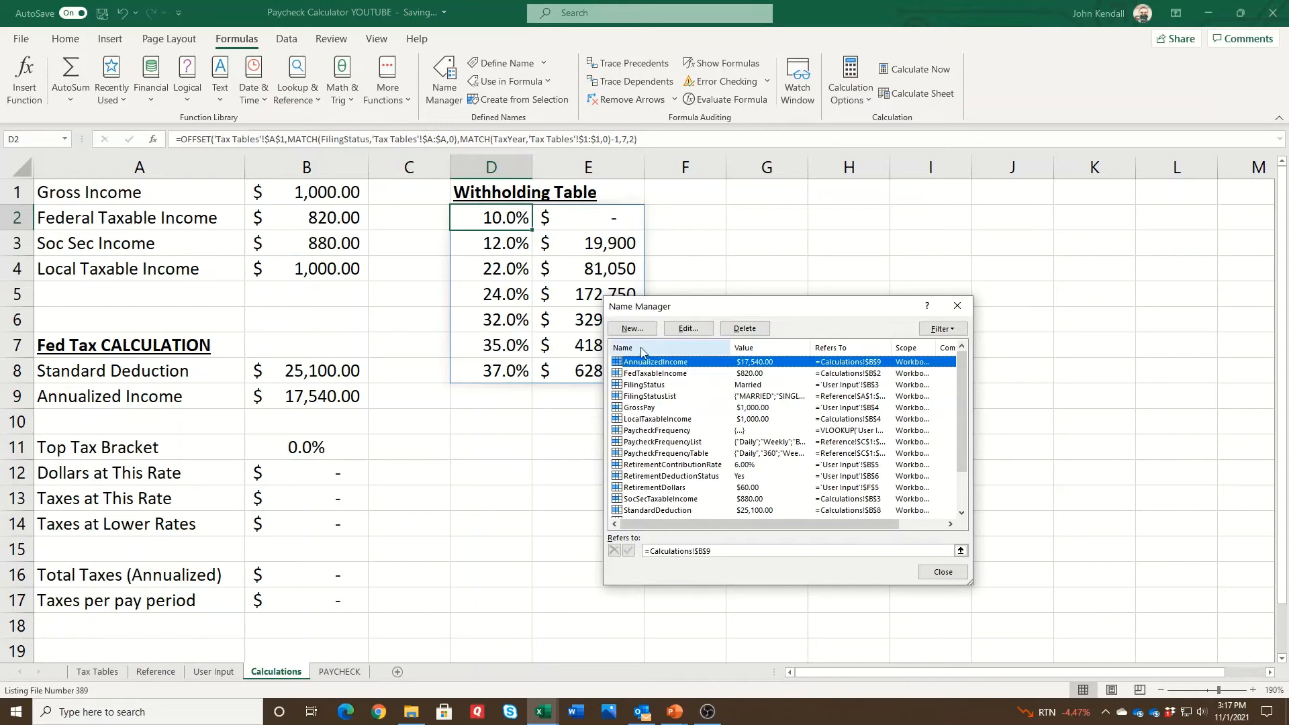
pyautogui.click(637, 329)
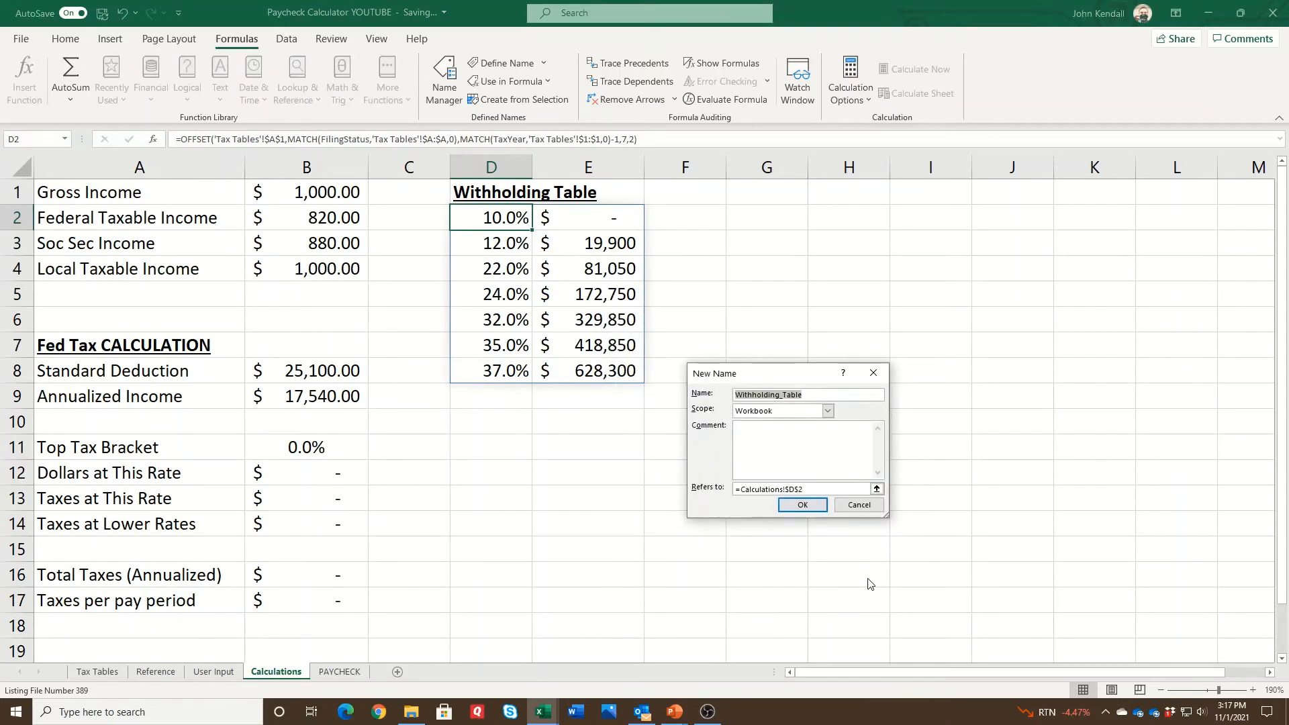
pyautogui.press('Home')
pyautogui.press('Tab')
pyautogui.press('Tab')
pyautogui.press('Tab')
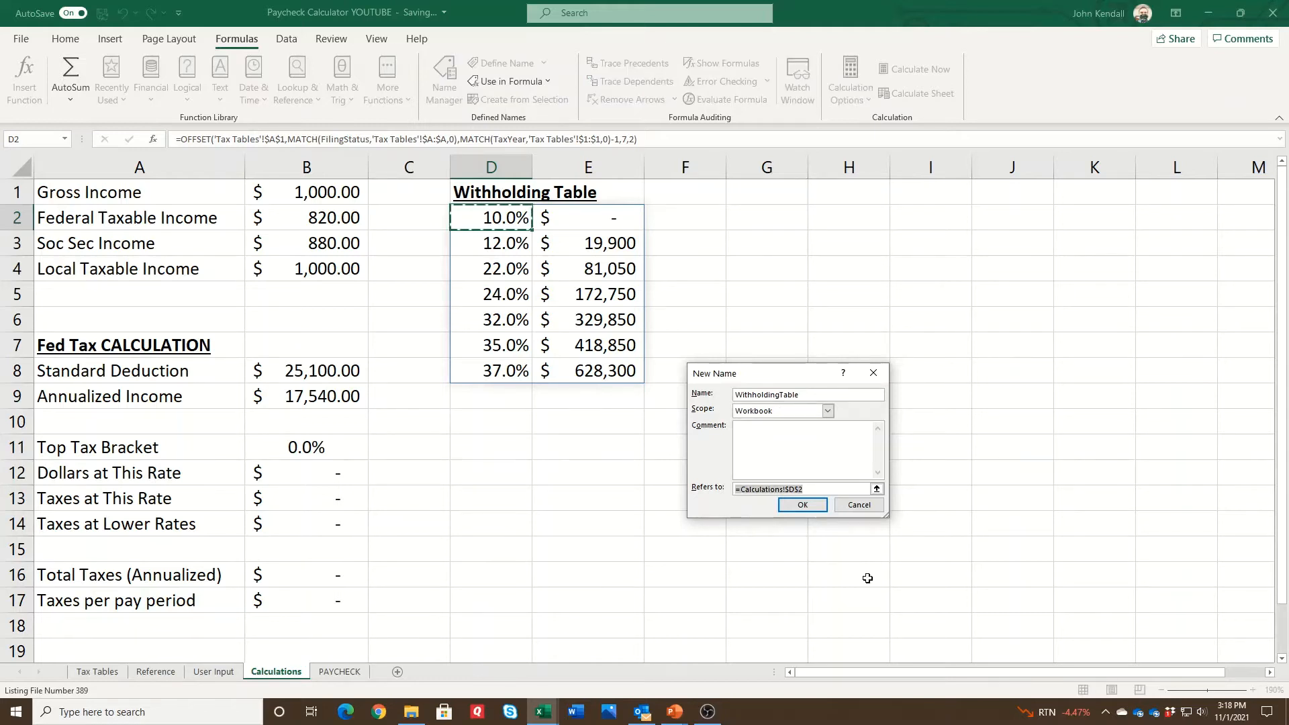
# Make WithholdingTable refer to =OFFSET('Tax Tables'!$A$1,MATCH(FilingStatus,'Tax Tables'!$A:$A,0),MATCH(TaxYear,'Tax Tables'!$1:$1,0)-1,7,2) and save the name.
pyautogui.write("=OFFSET('Tax Tables'!$A$1,MATCH(FilingStatus,'Tax Tables'!$A:$A,0),MATCH(TaxYear,'Tax Tables'!$1:$1,0)-1,7,2)")
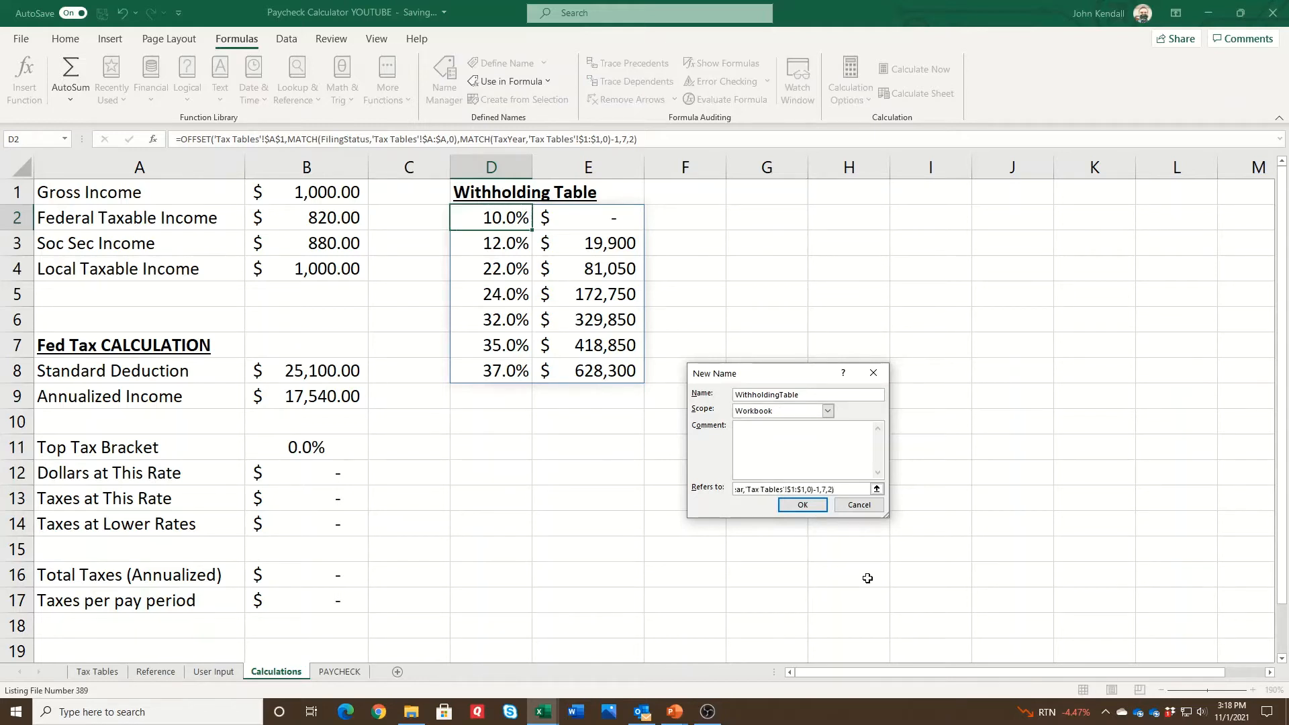
pyautogui.moveTo(846, 488); pyautogui.dragTo(736, 492)
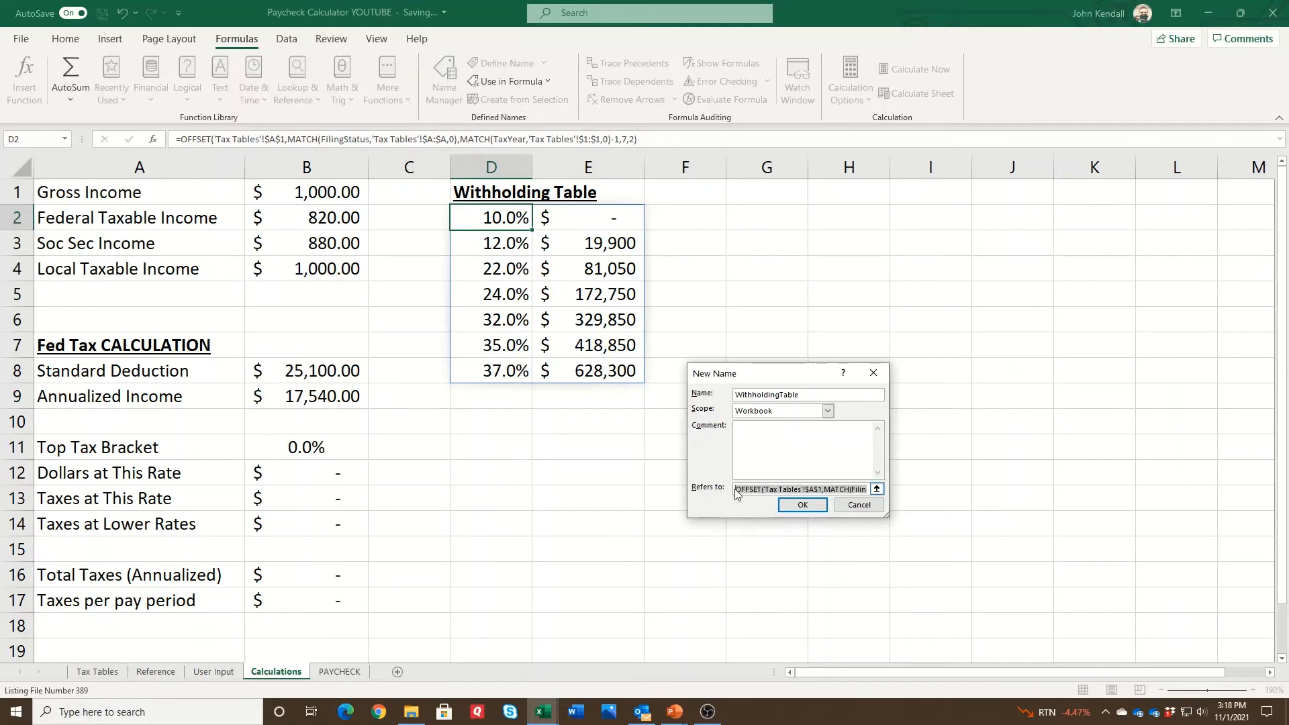
pyautogui.click(736, 491)
pyautogui.write('=')
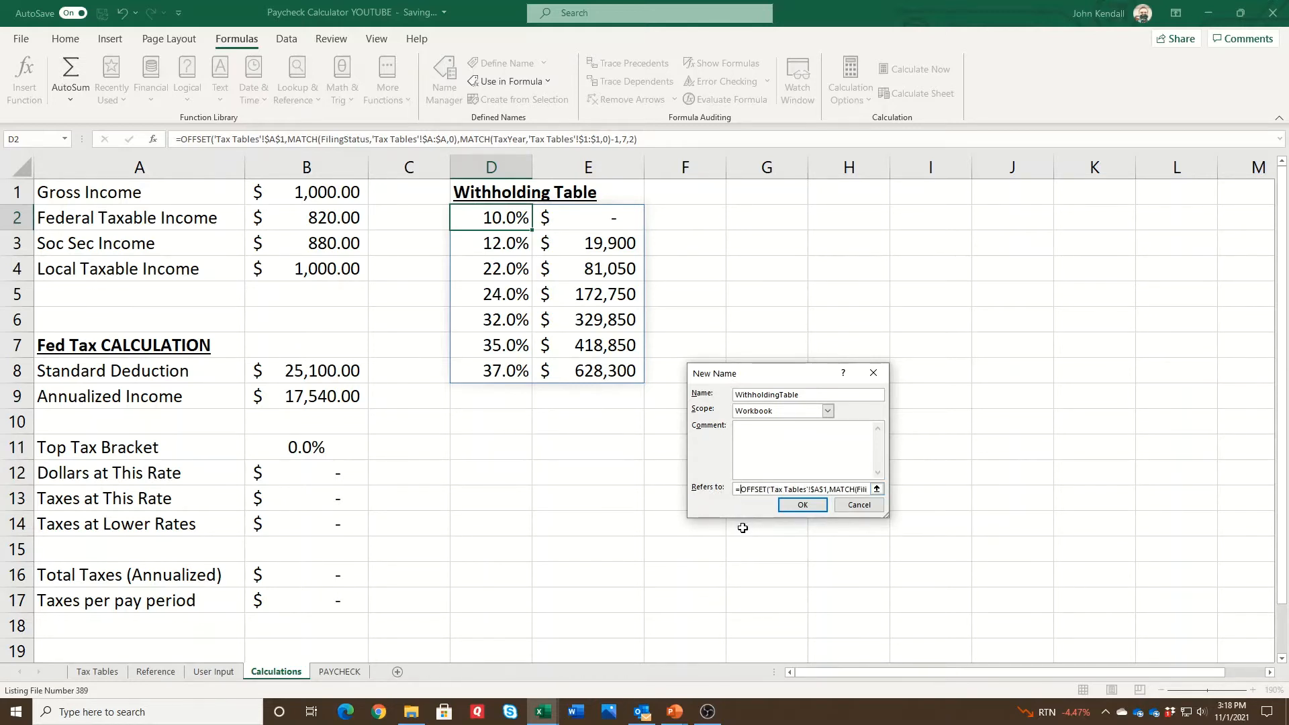
pyautogui.click(802, 505)
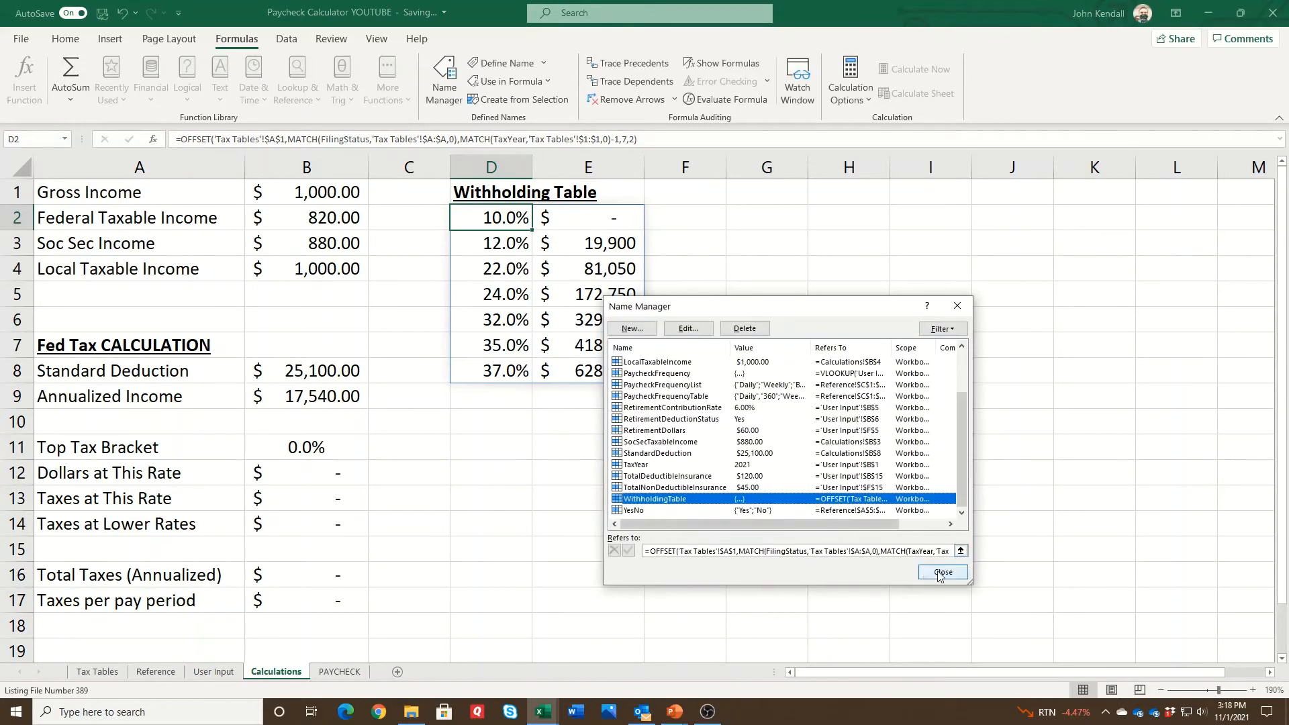
# Check which range on the Tax Tables sheet the WithholdingTable name refers to, and close the name list.
pyautogui.click(960, 551)
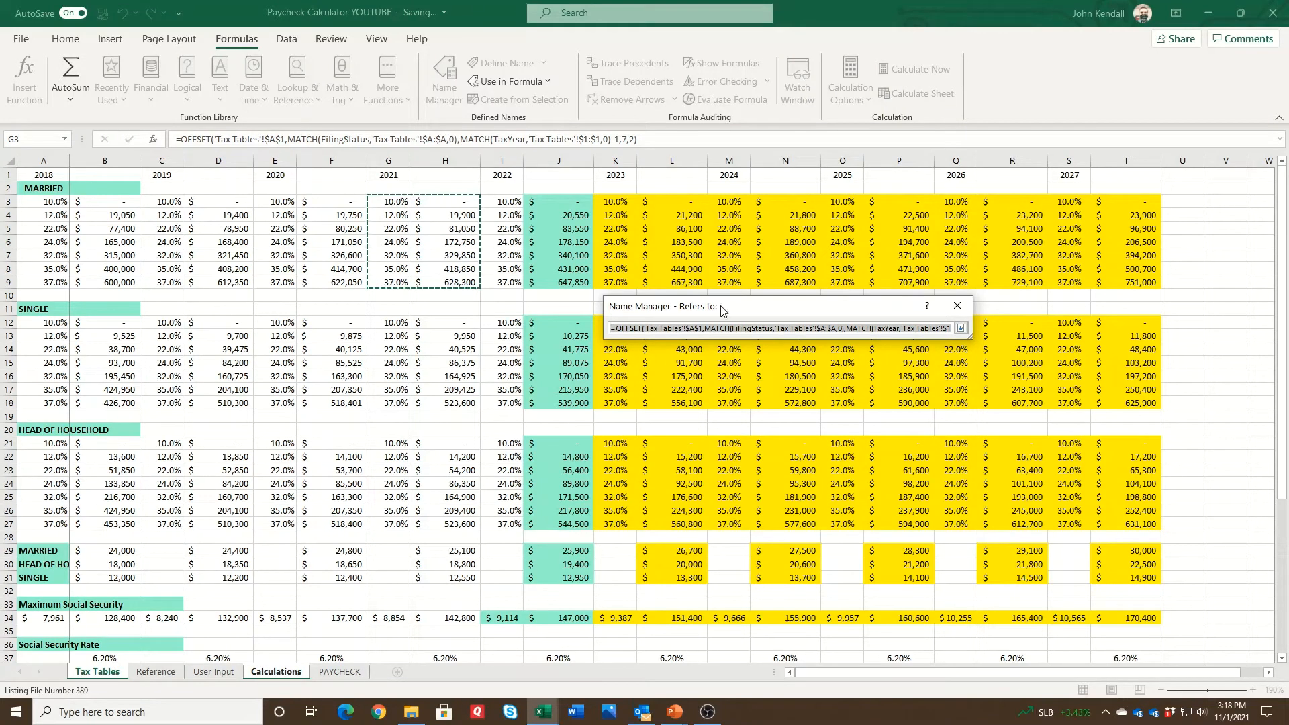
pyautogui.click(960, 329)
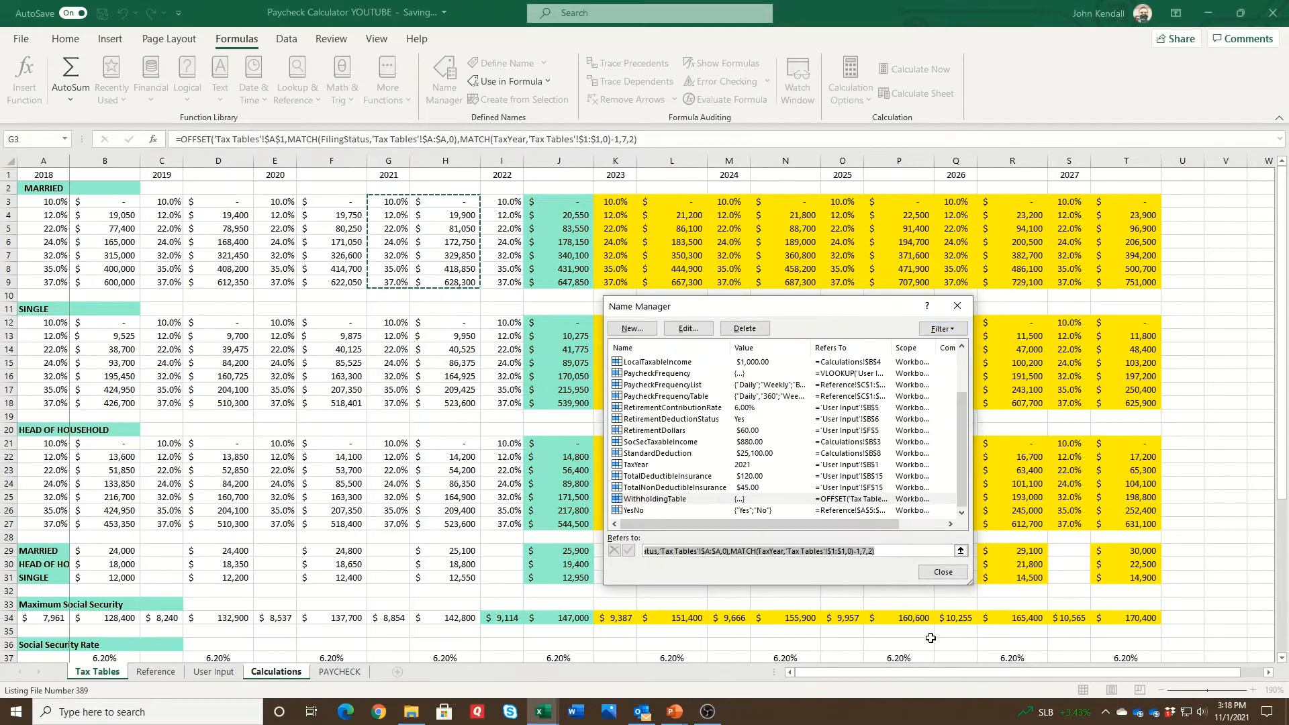
pyautogui.click(949, 572)
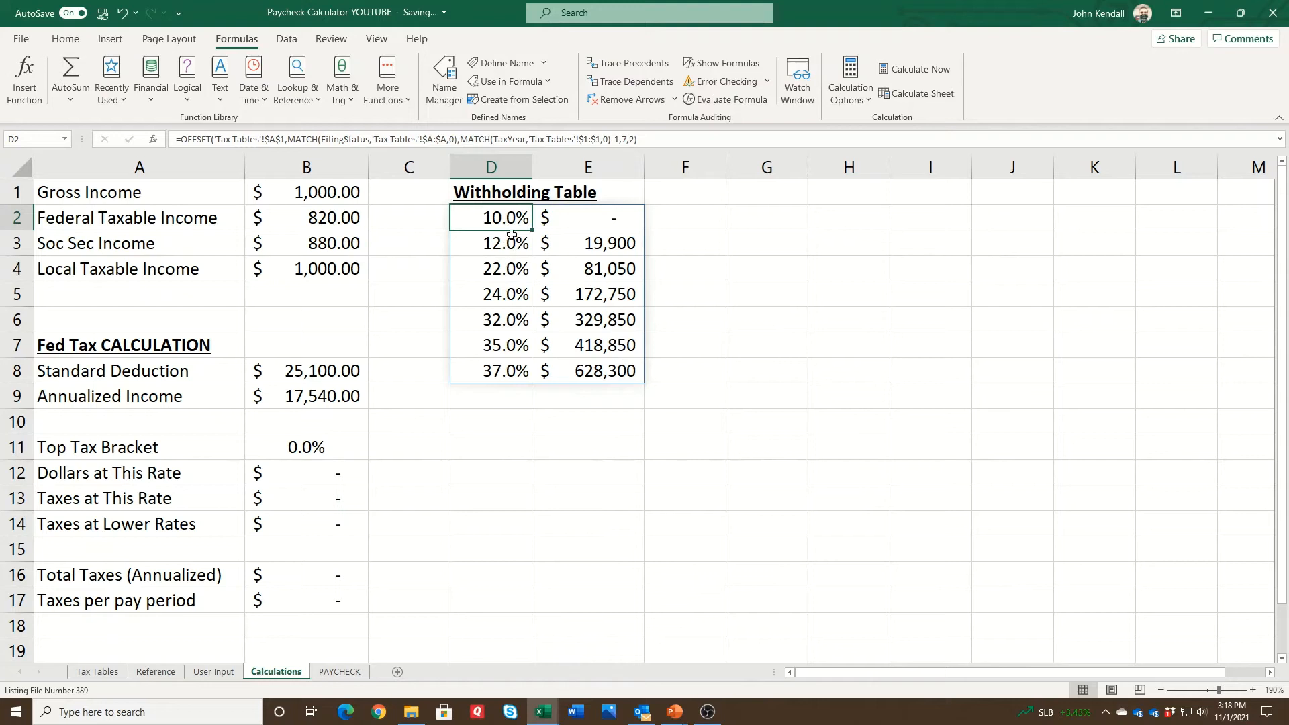
# Replace the OFFSET formula in D2 under Withholding Table with =WithholdingTable.
pyautogui.press('Delete')
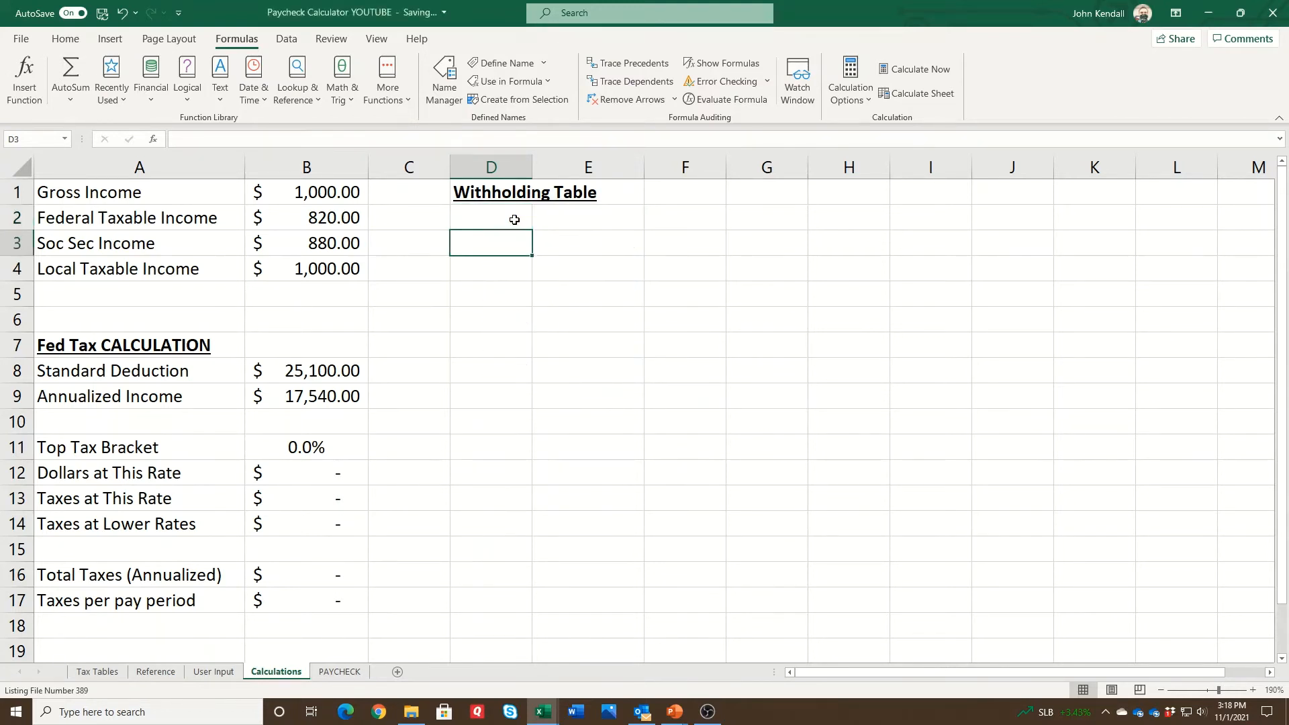
pyautogui.write('=with')
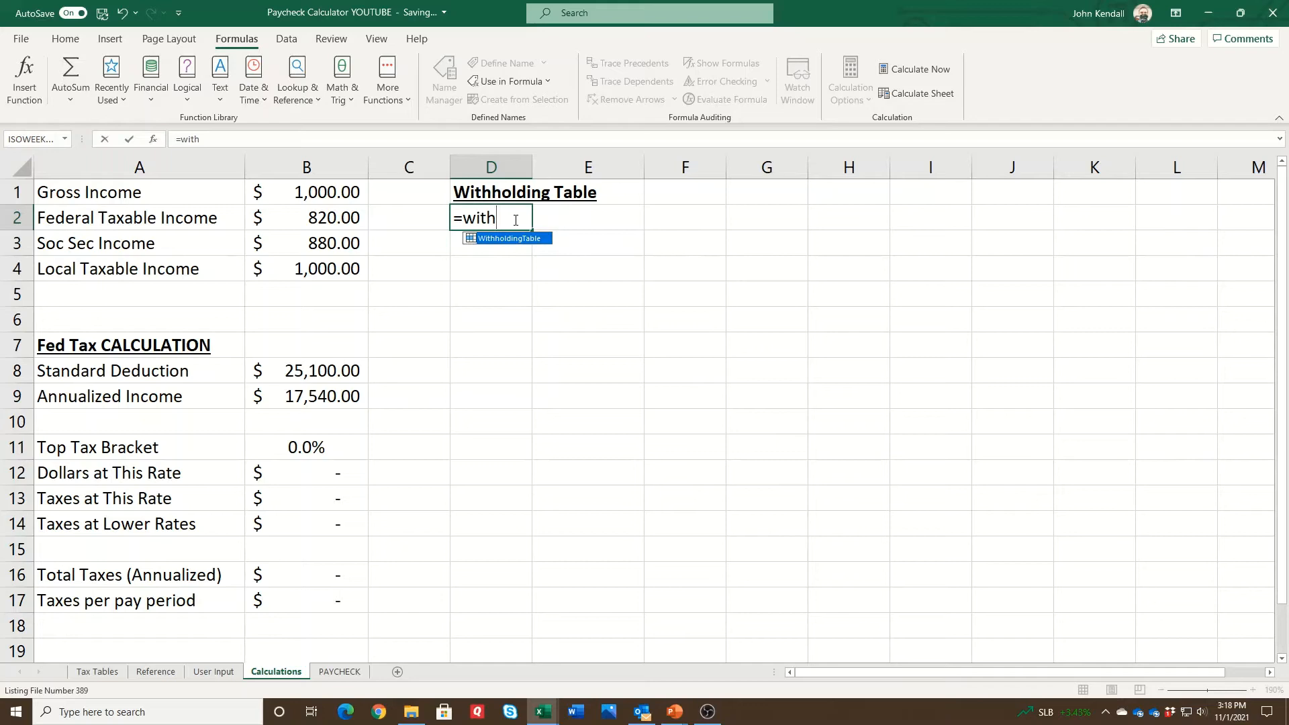
pyautogui.press('Tab')
pyautogui.press('Return')
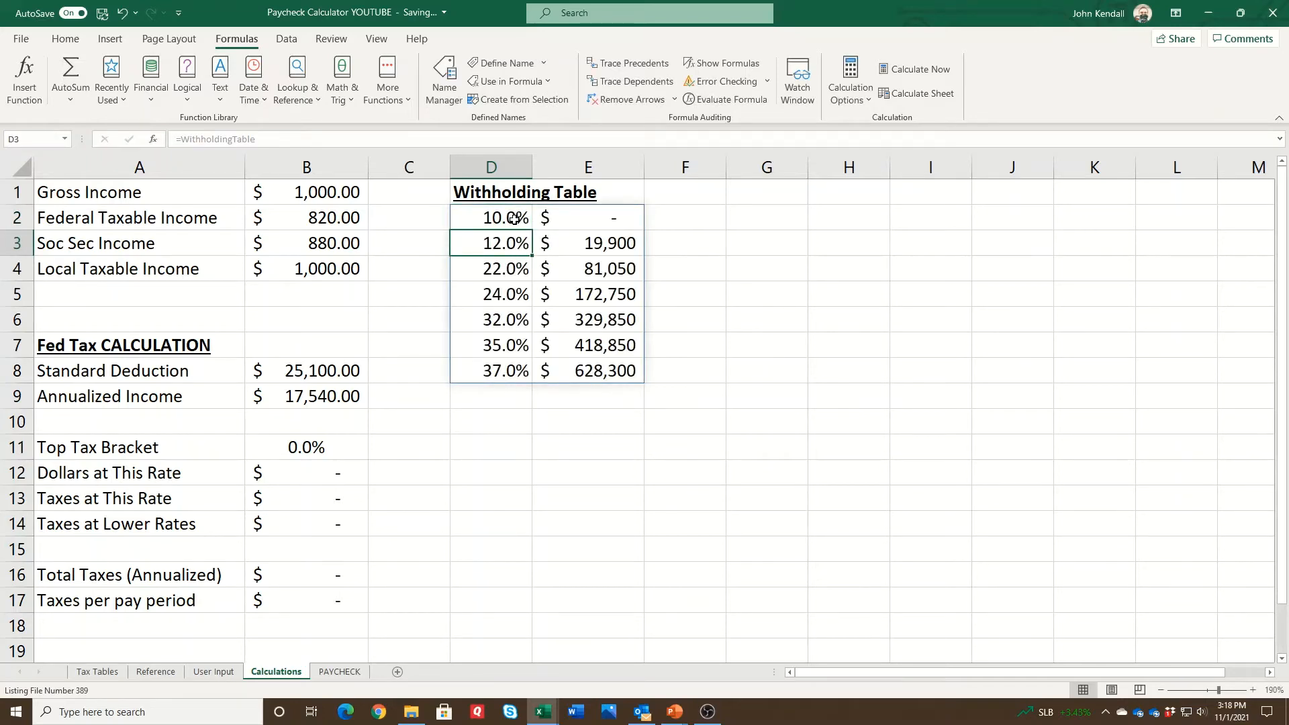
# Set the Year on the User Input sheet to 2022.
pyautogui.click(223, 673)
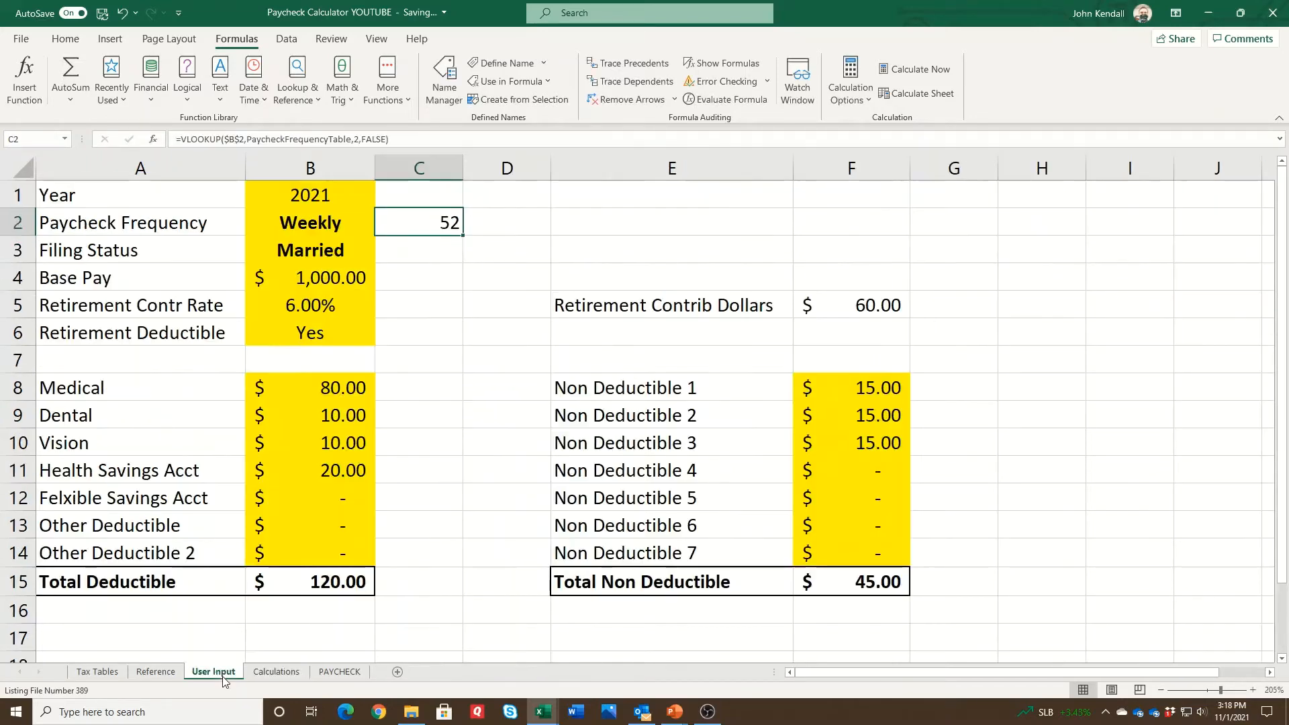
pyautogui.click(290, 195)
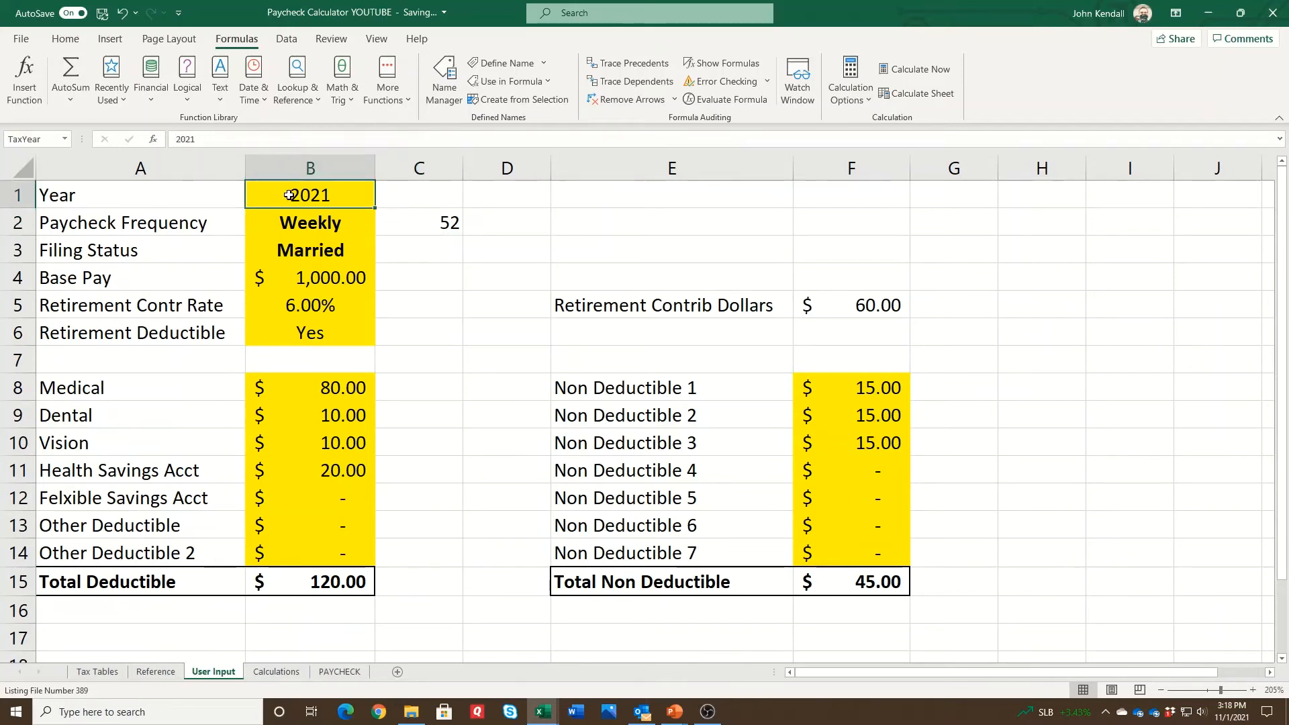
pyautogui.write('2022')
pyautogui.press('Tab')
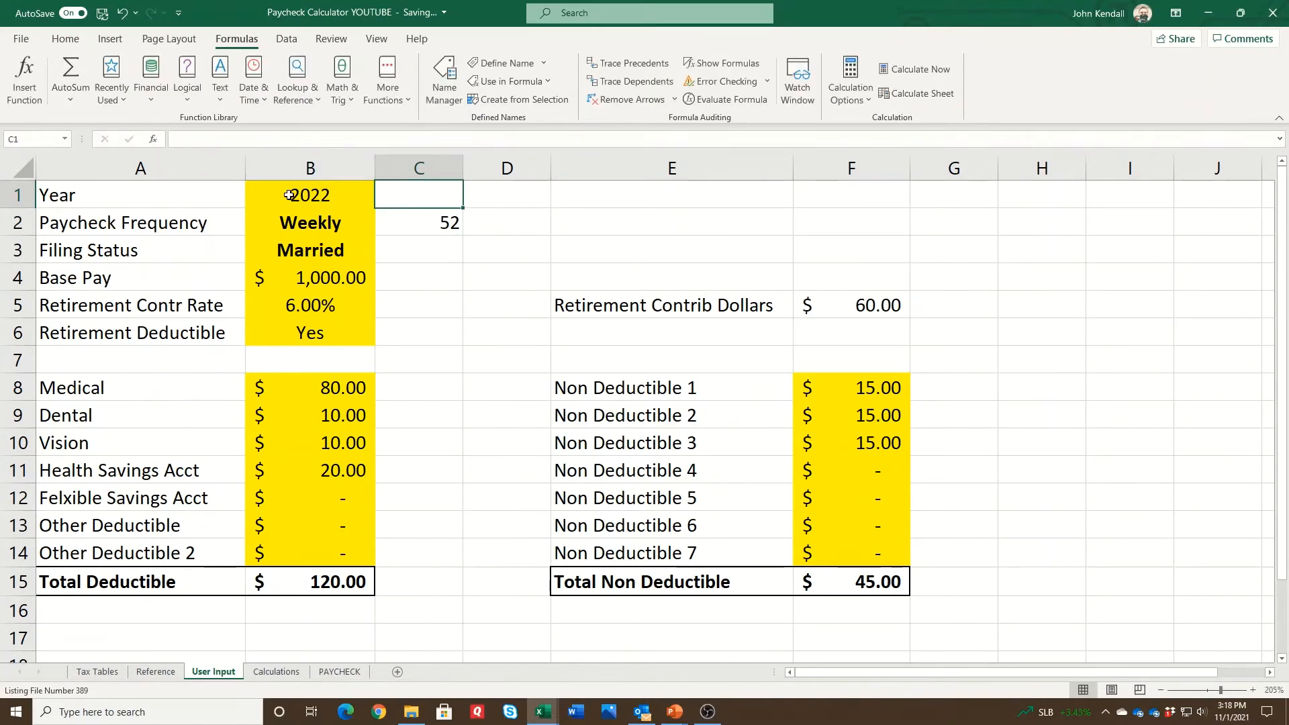
# Set the Filing Status to HEAD OF HOUSEHOLD and widen column B to fit the text.
pyautogui.press('Down')
pyautogui.press('Down')
pyautogui.press('Left')
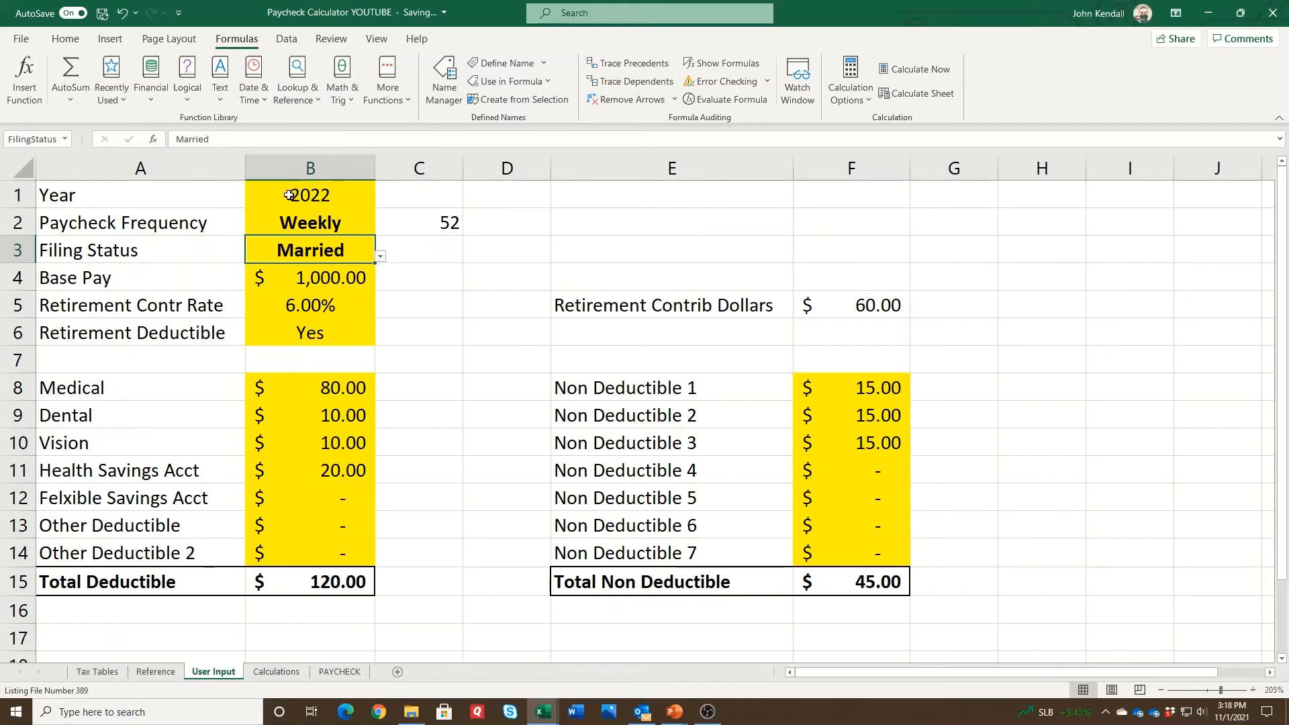
pyautogui.write('H')
pyautogui.press('BackSpace')
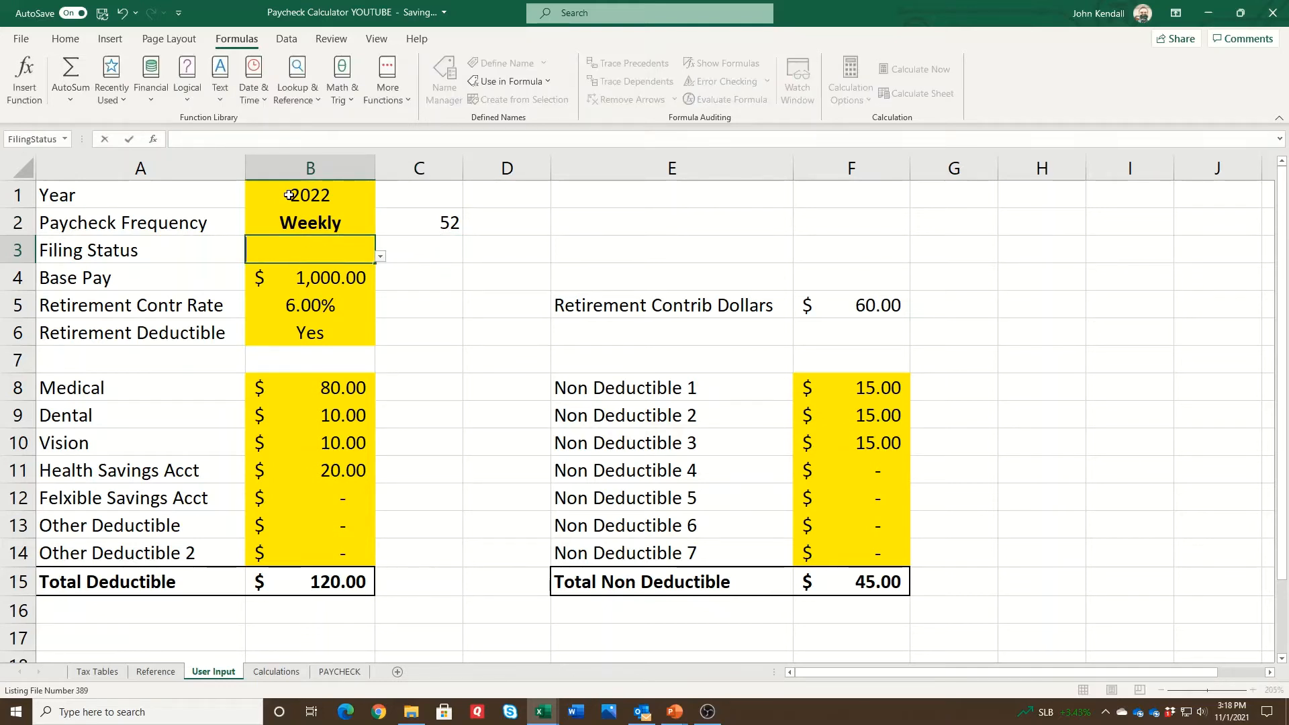
pyautogui.click(380, 256)
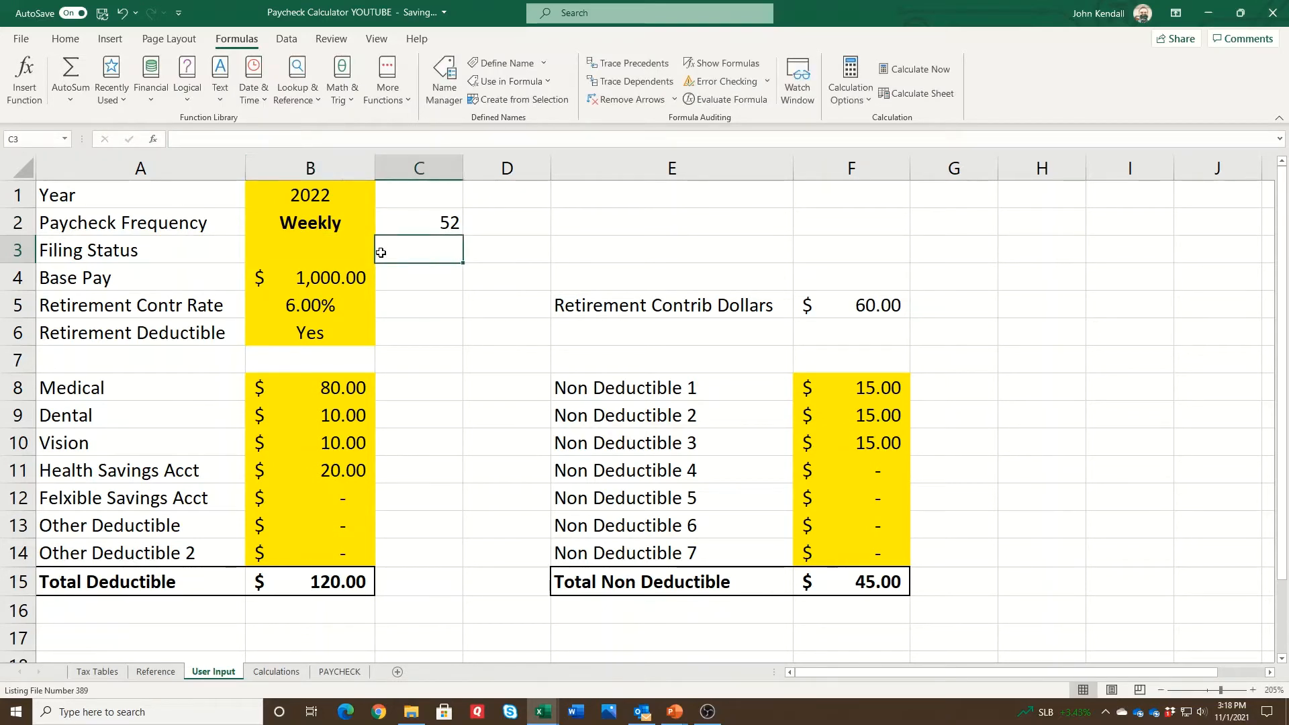
pyautogui.click(381, 257)
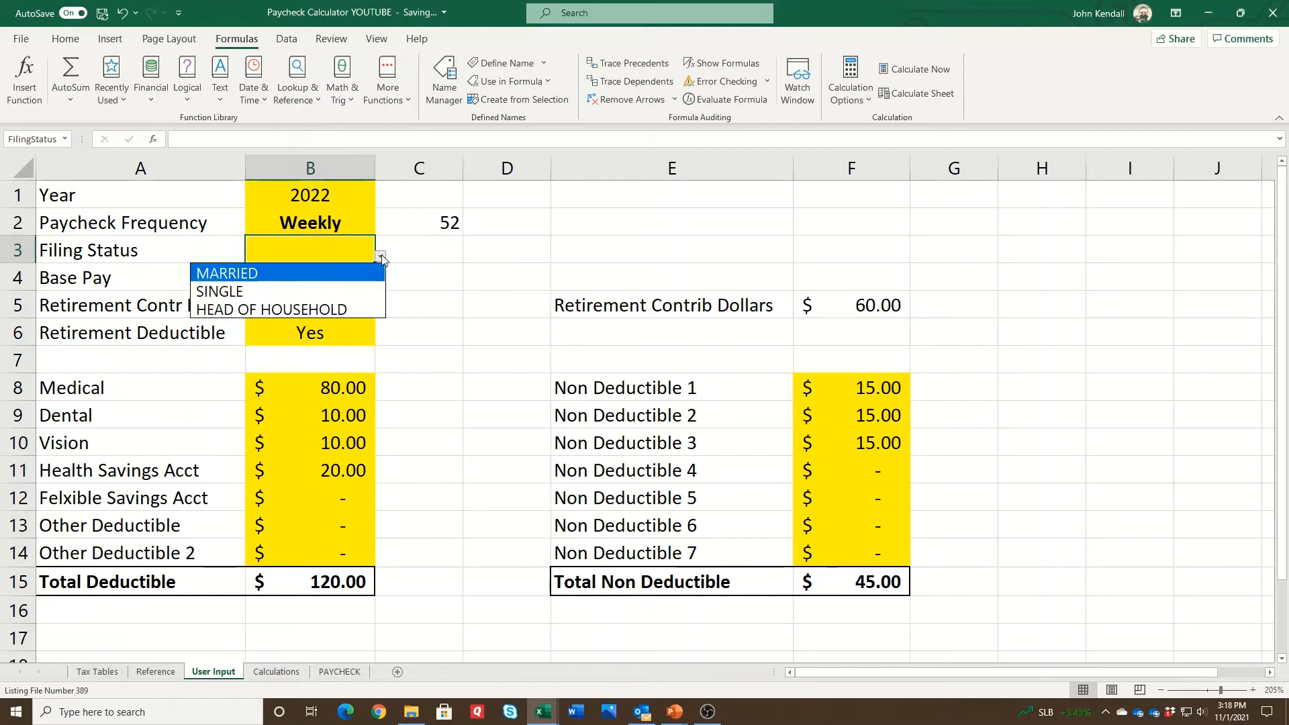
pyautogui.click(350, 307)
pyautogui.press('Right')
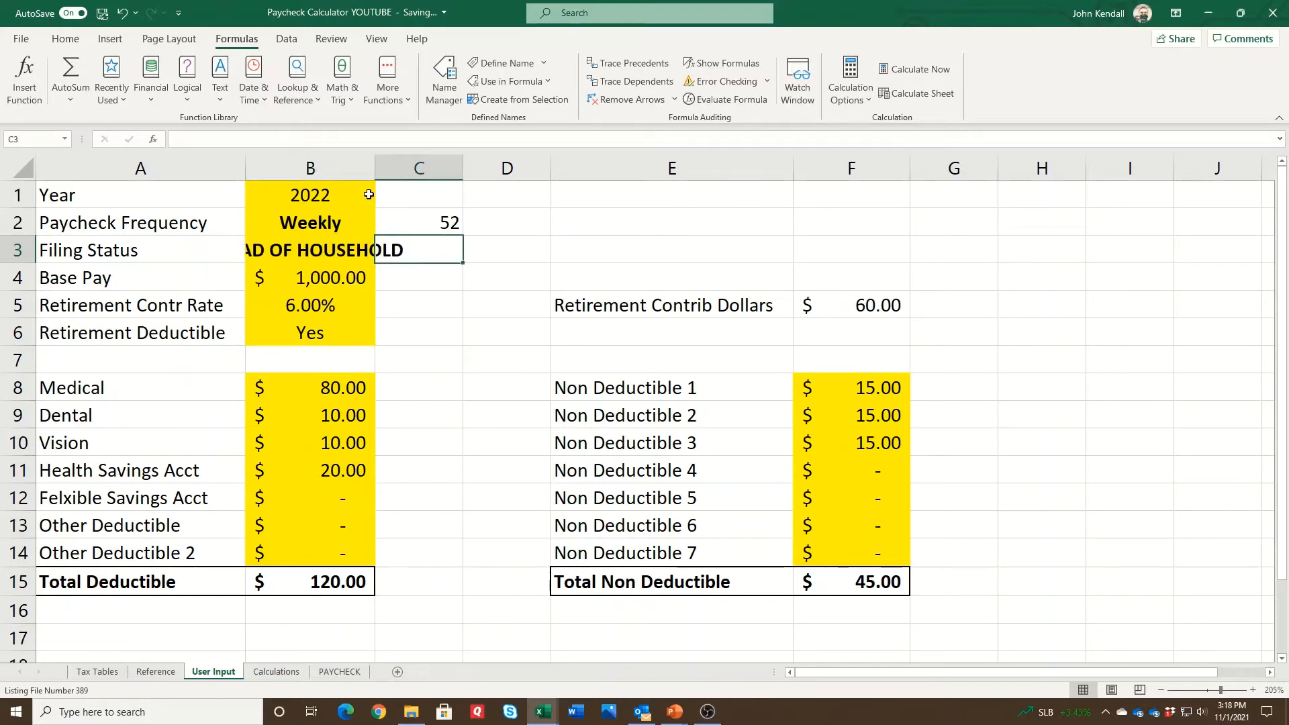
pyautogui.doubleClick(375, 159)
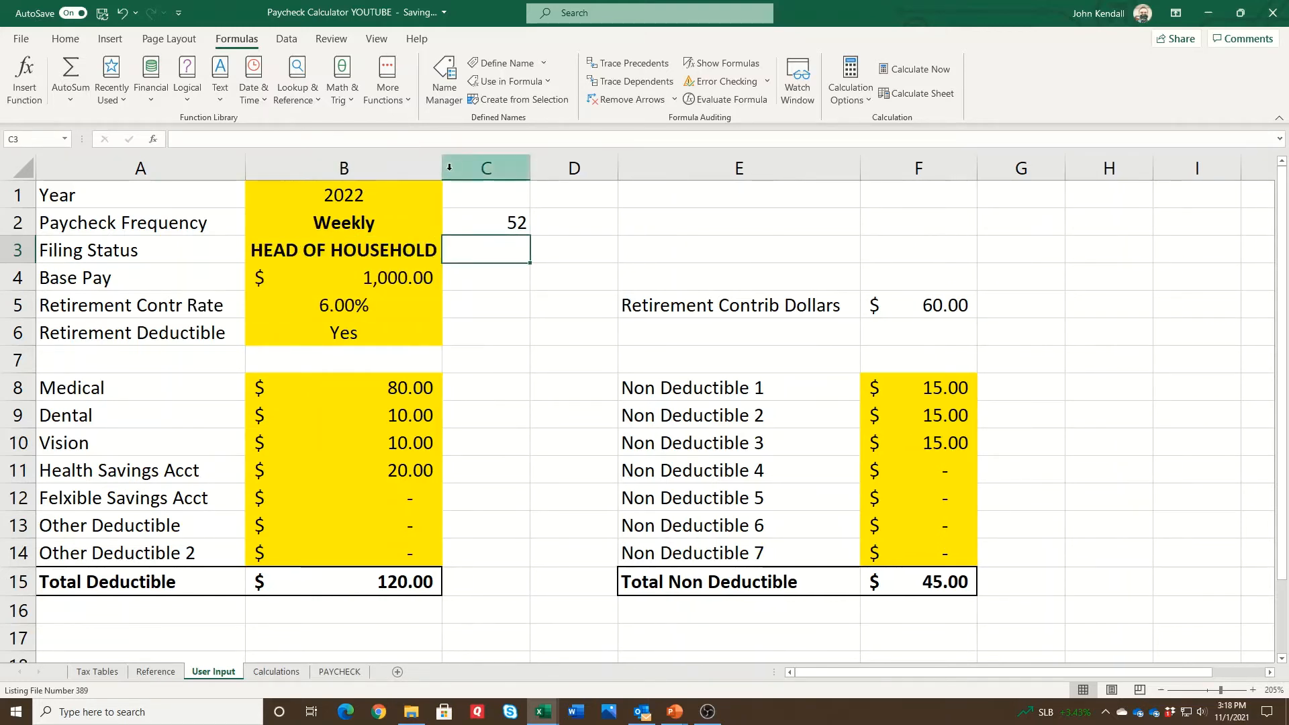
pyautogui.moveTo(443, 165); pyautogui.dragTo(451, 165)
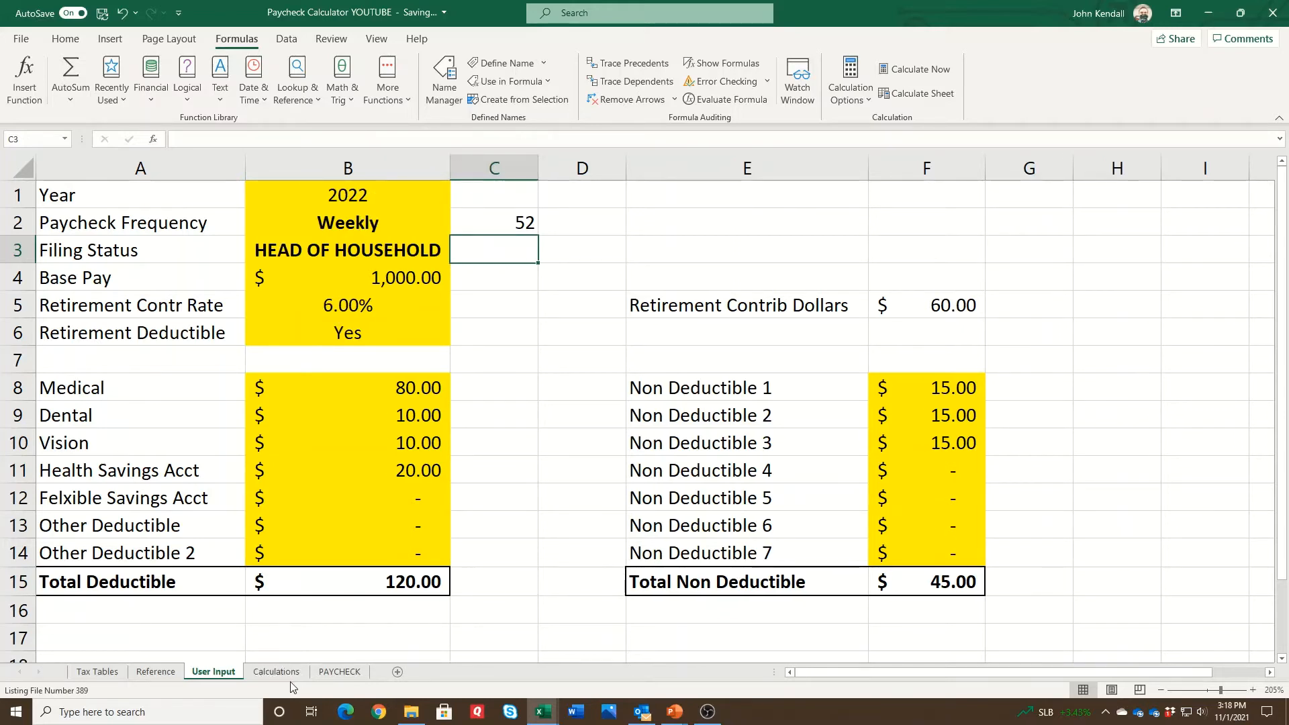
# Review the withholding table on the Calculations sheet and check which Tax Tables range WithholdingTable refers to for 2022 head of household.
pyautogui.click(276, 672)
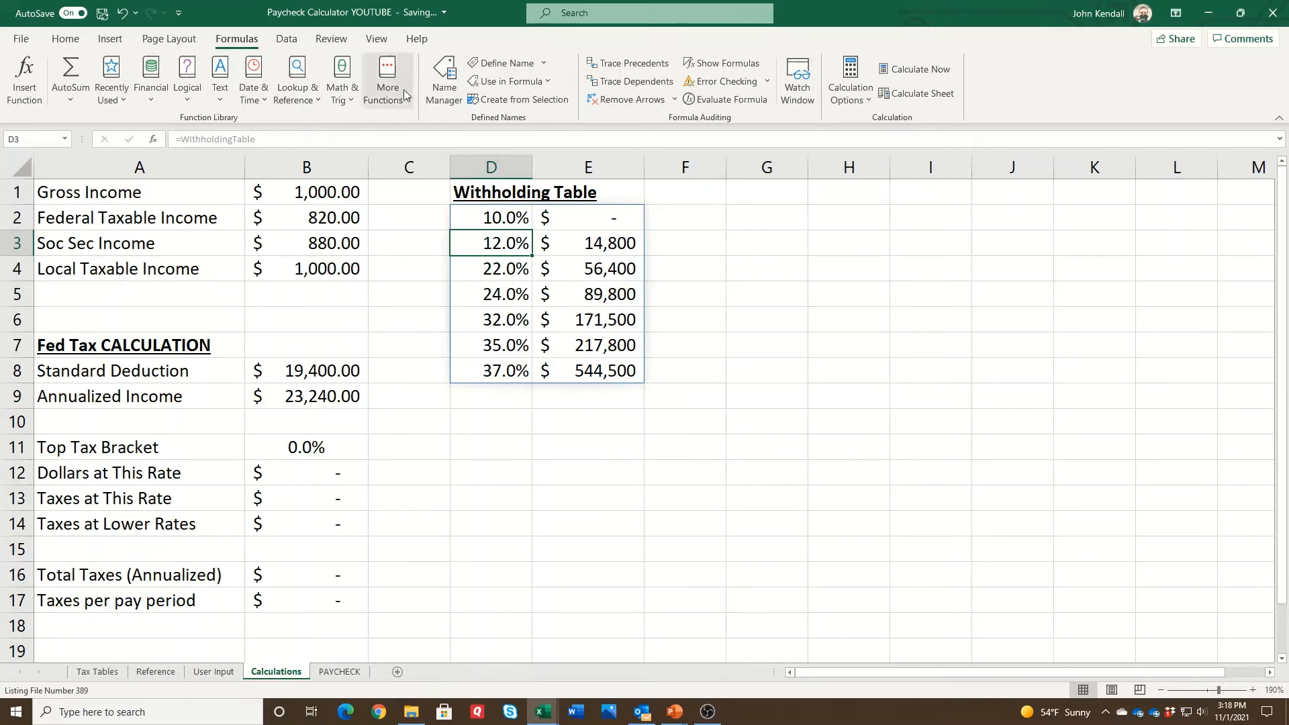
pyautogui.click(437, 79)
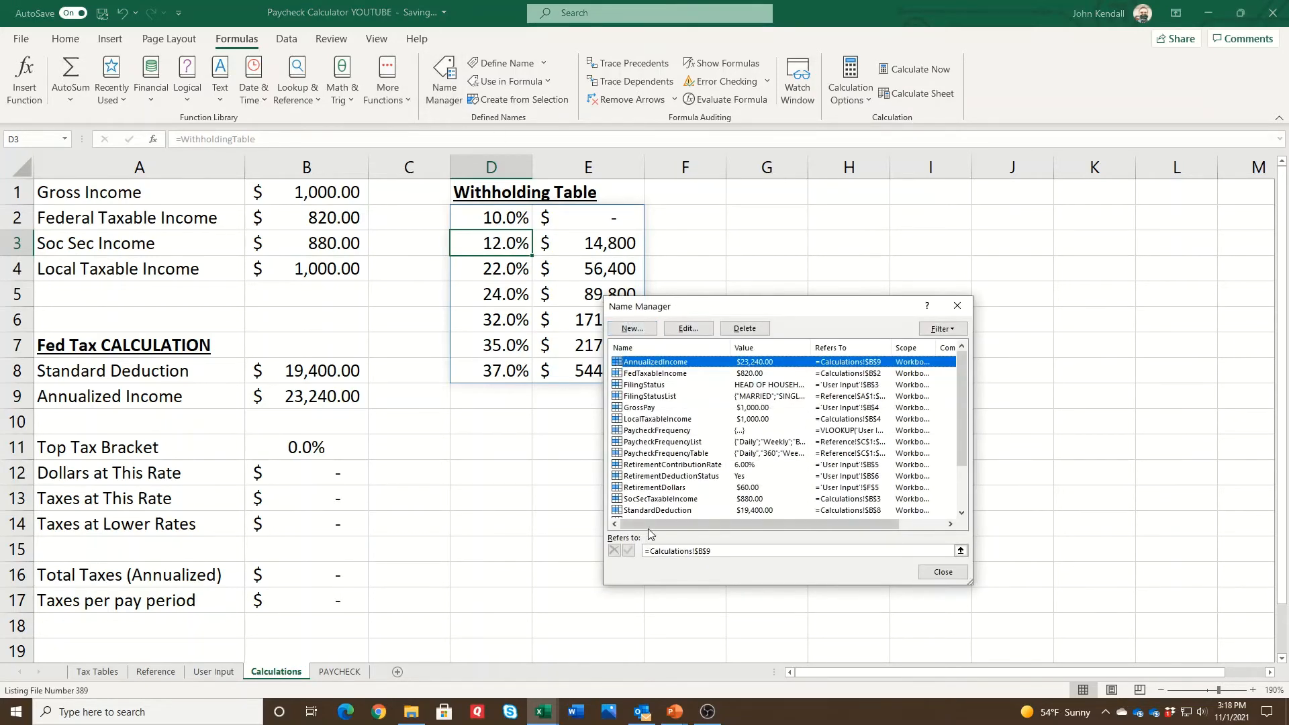
pyautogui.scroll(-2, 685, 454)
pyautogui.click(664, 499)
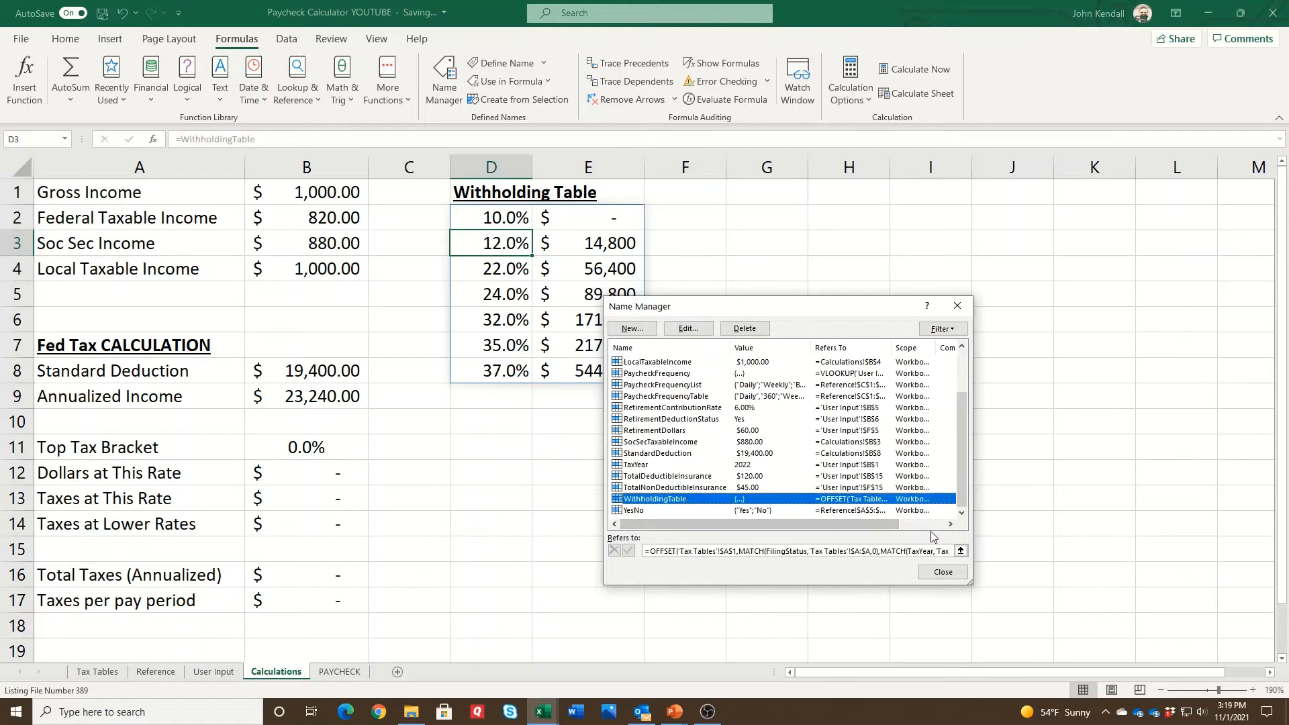
pyautogui.click(961, 551)
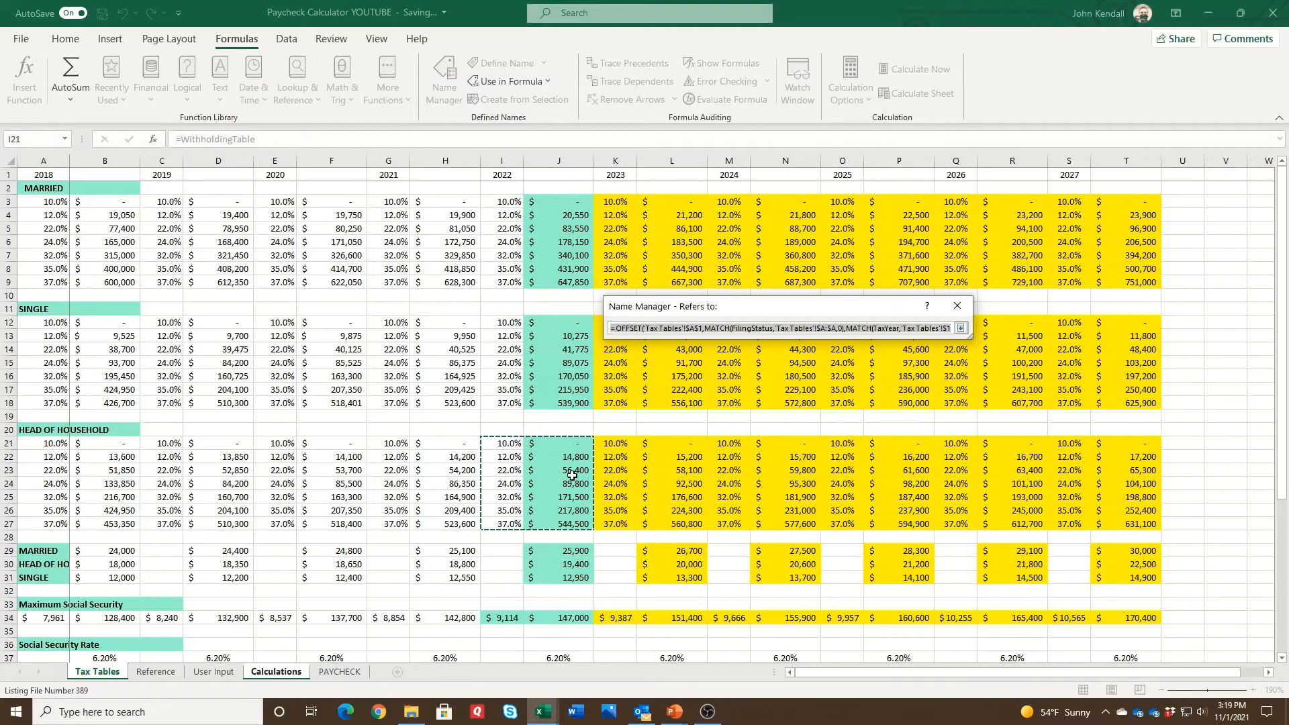
pyautogui.click(961, 327)
pyautogui.click(942, 573)
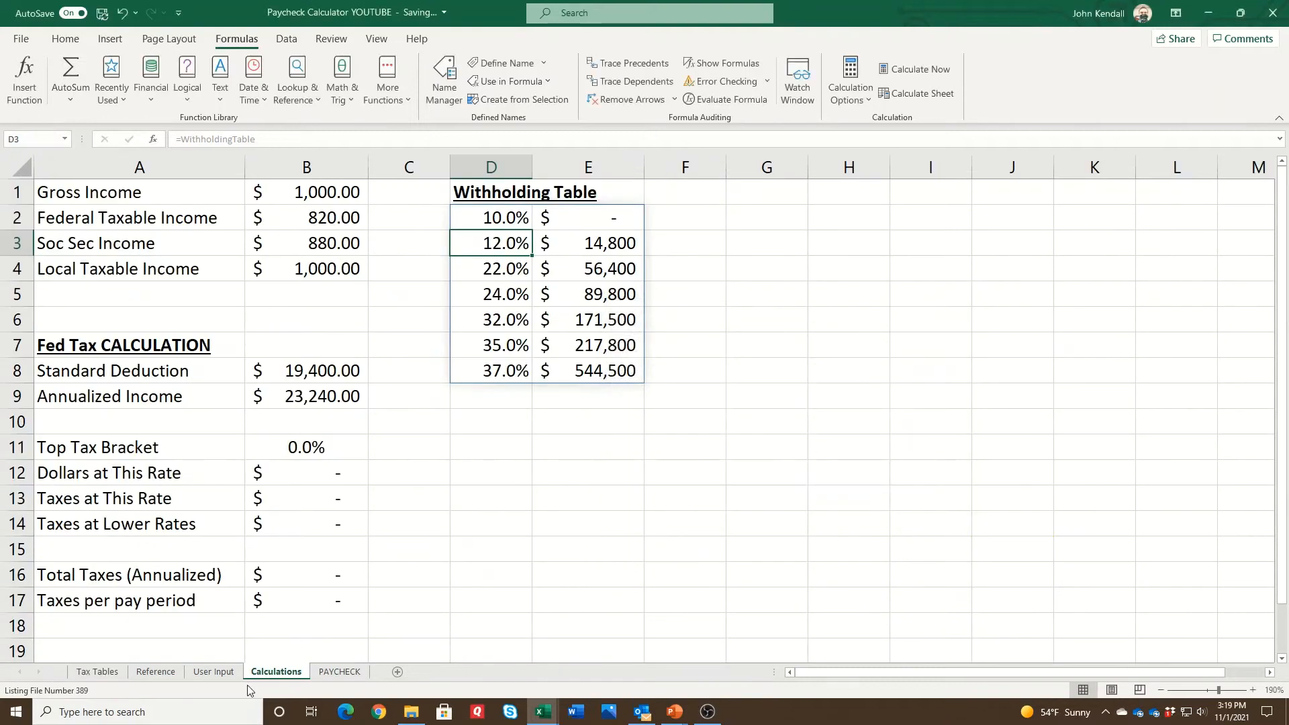
# Set the Year to 2026 and the Filing Status to SINGLE on the User Input sheet.
pyautogui.click(212, 672)
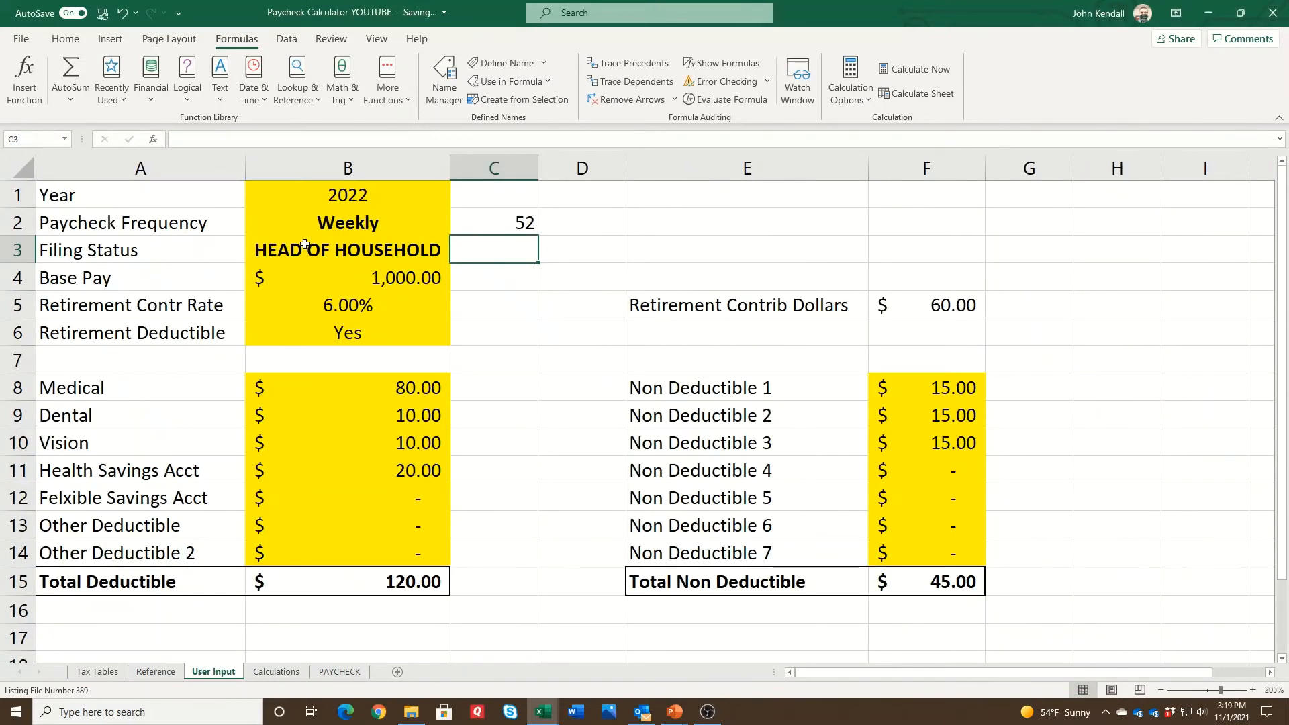
pyautogui.click(337, 197)
pyautogui.write('2026')
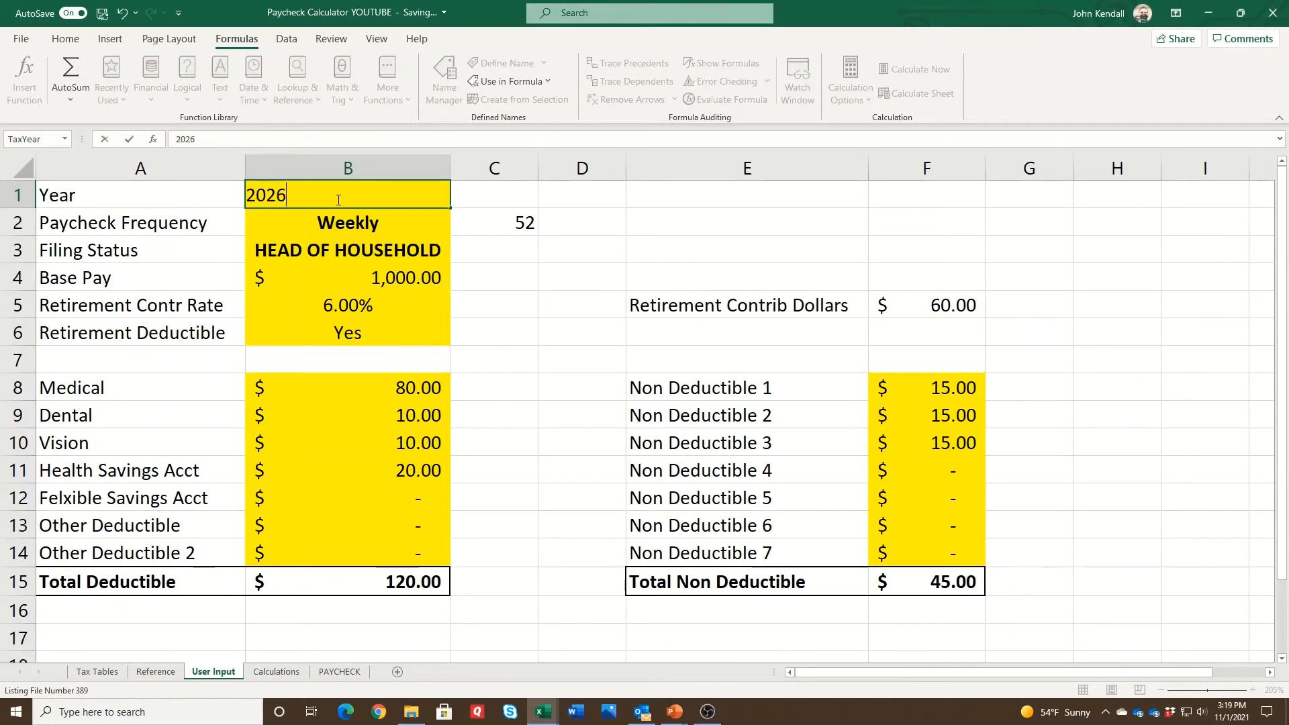
pyautogui.press('Tab')
pyautogui.press('Tab')
pyautogui.click(403, 249)
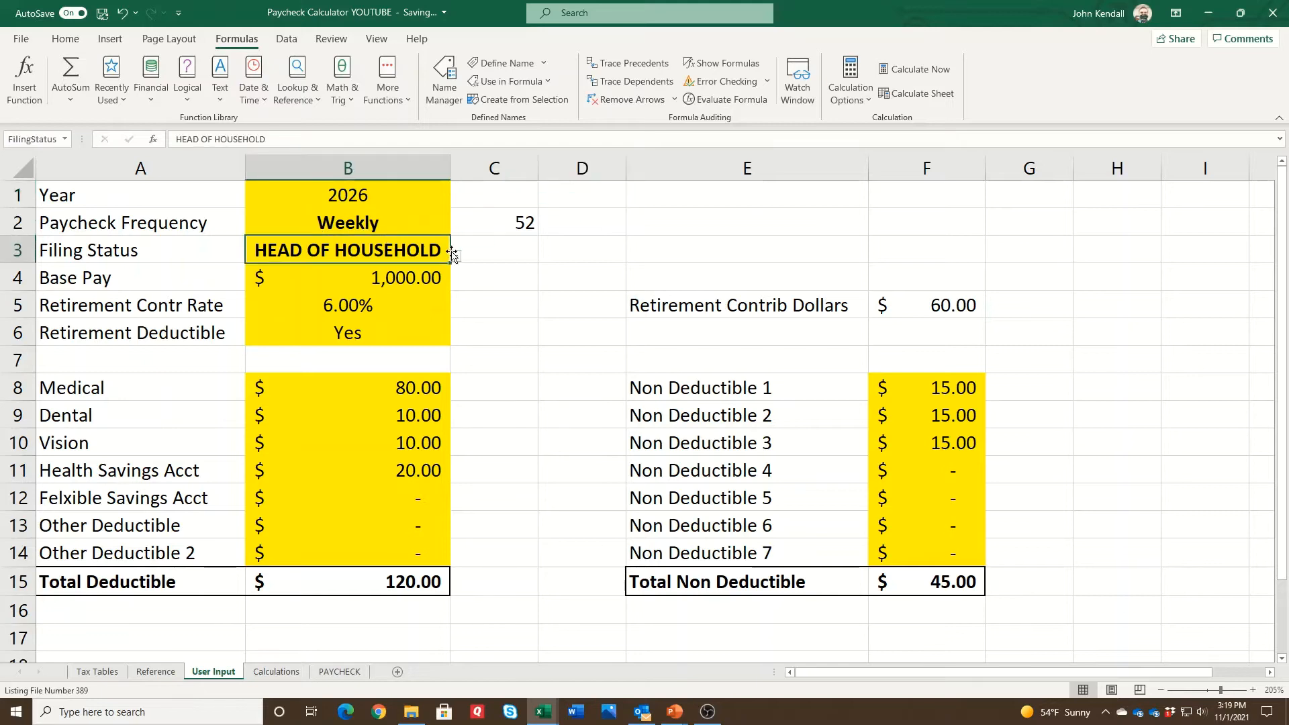
pyautogui.click(455, 256)
pyautogui.click(428, 286)
pyautogui.click(495, 302)
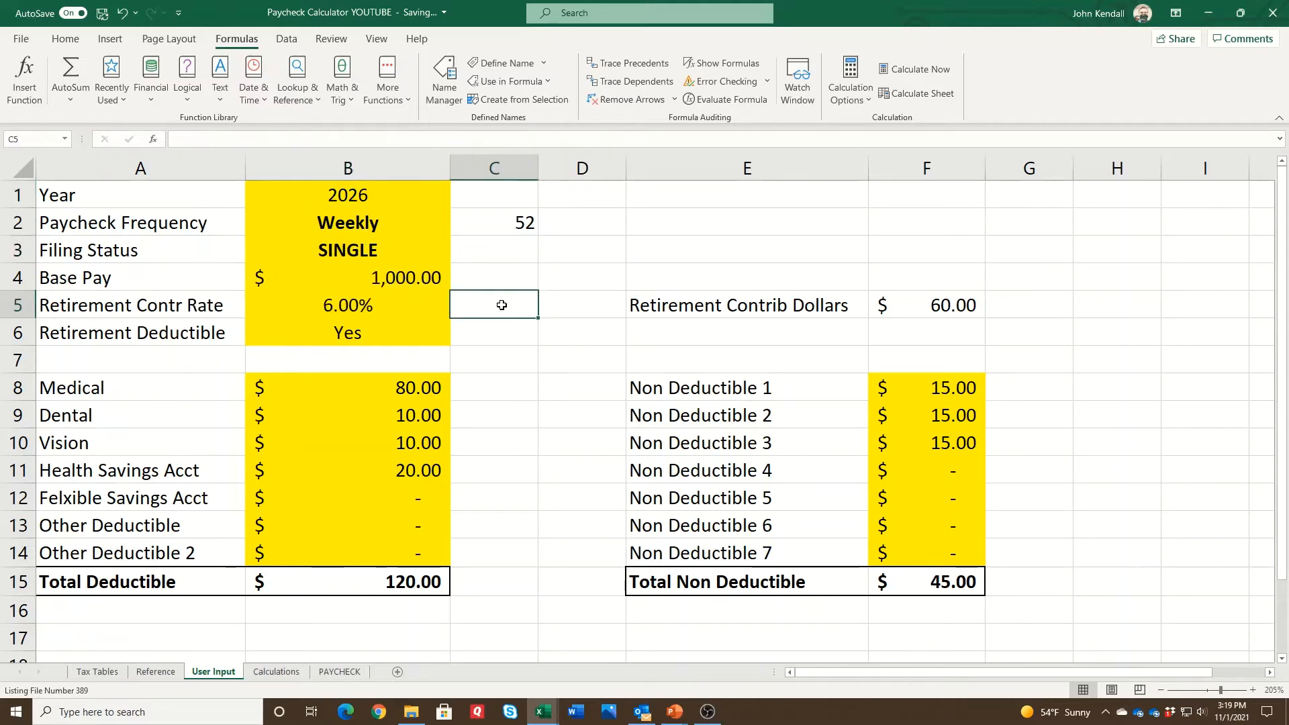
# Check which Tax Tables range WithholdingTable refers to for 2026 single filers, and review the resulting table on the Calculations sheet.
pyautogui.click(445, 77)
pyautogui.scroll(-5, 701, 453)
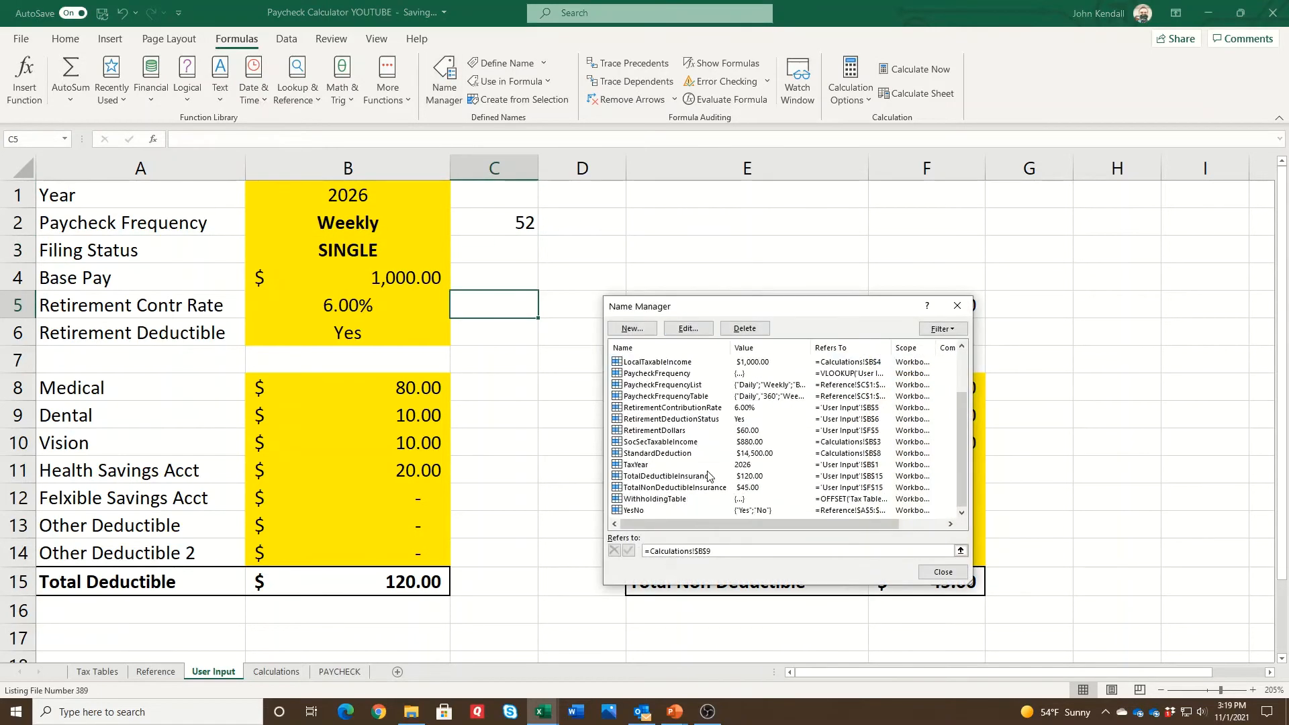
pyautogui.click(701, 500)
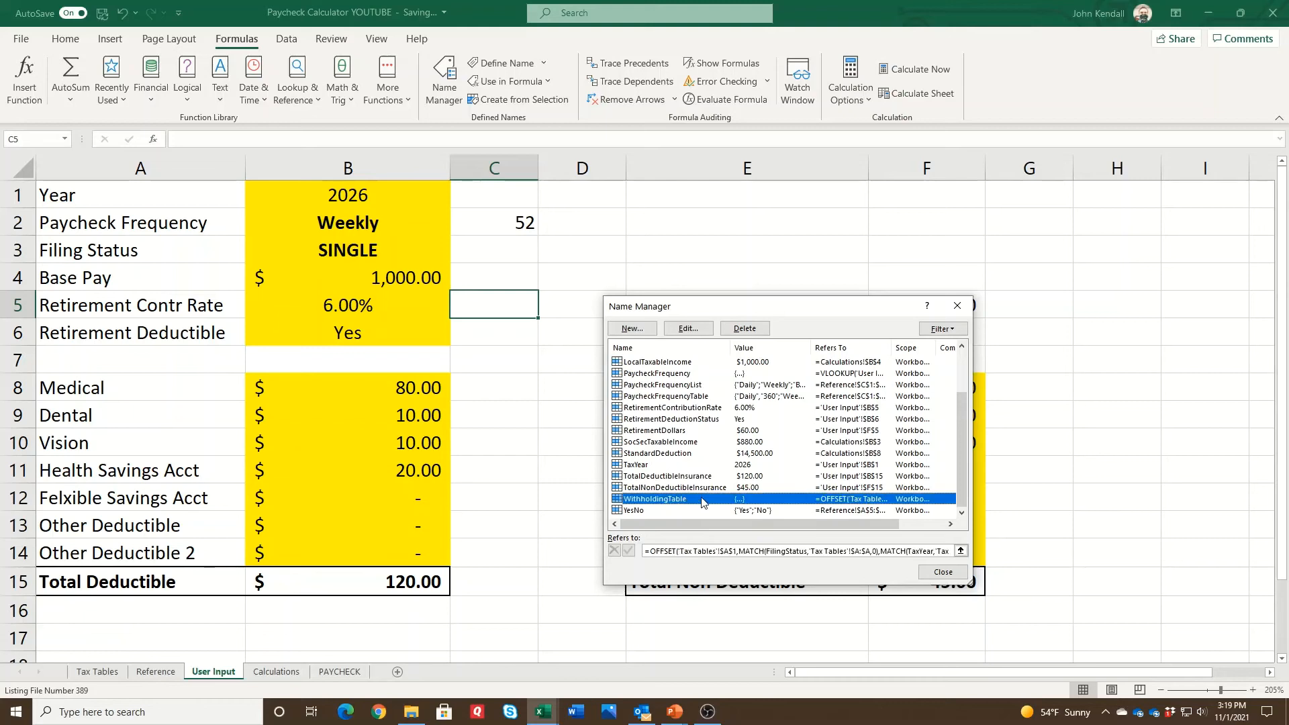
pyautogui.click(960, 551)
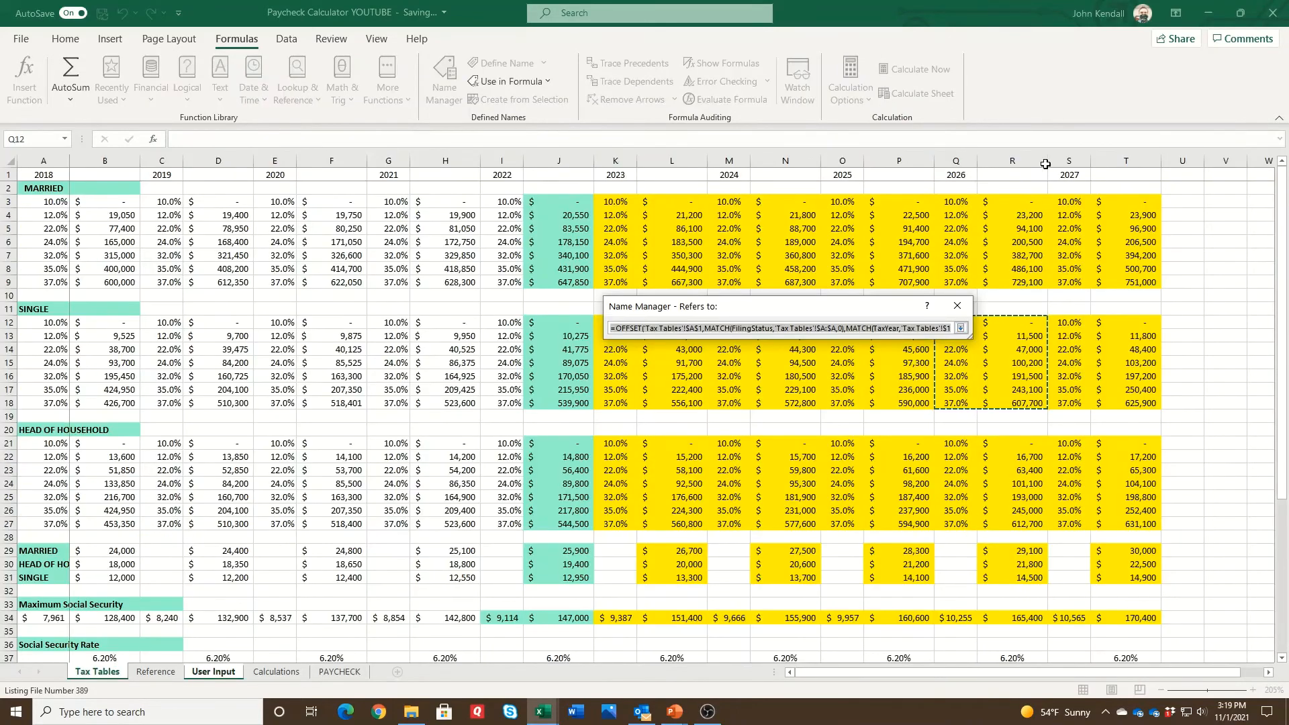
pyautogui.click(960, 327)
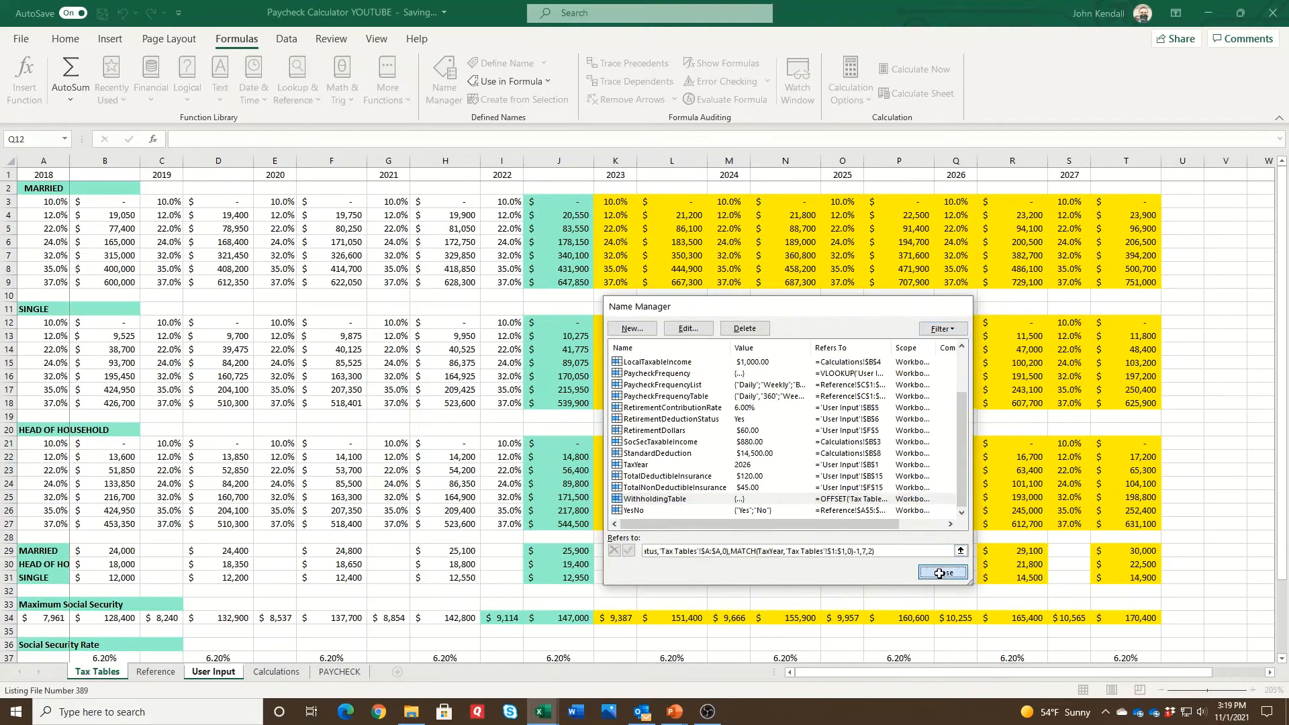
pyautogui.click(942, 572)
pyautogui.click(283, 673)
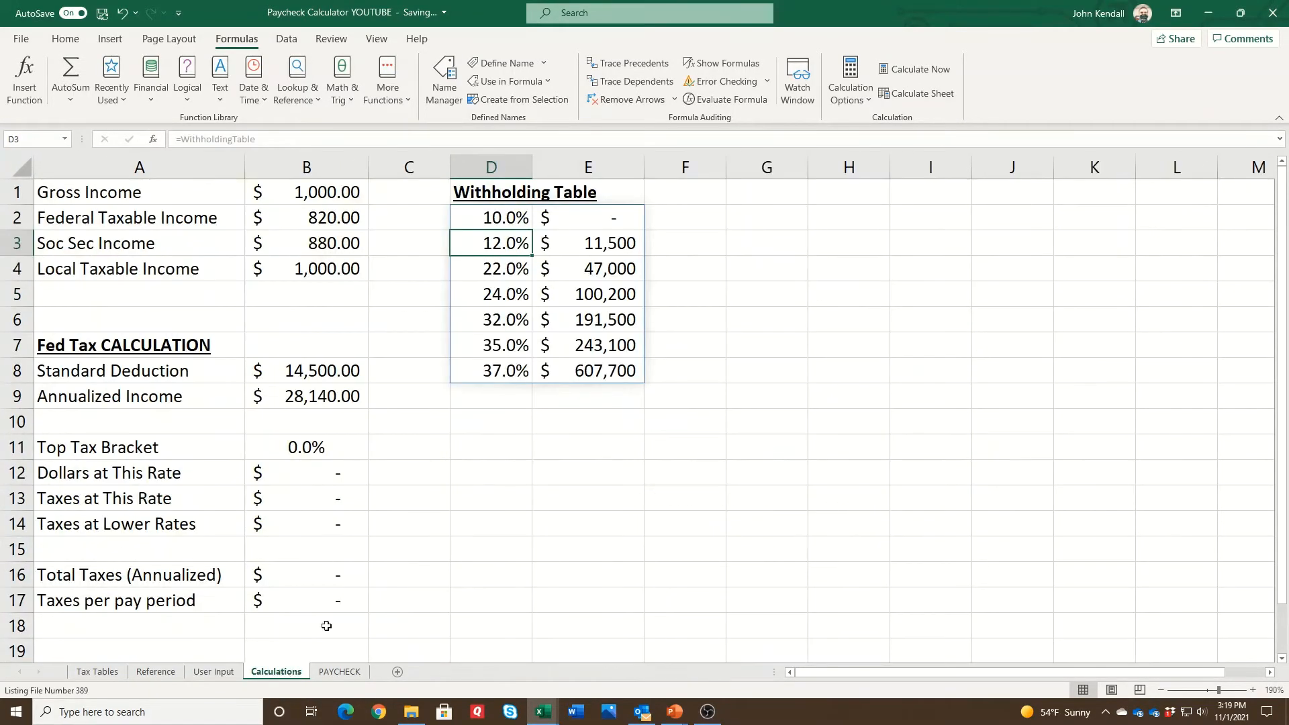
pyautogui.click(514, 222)
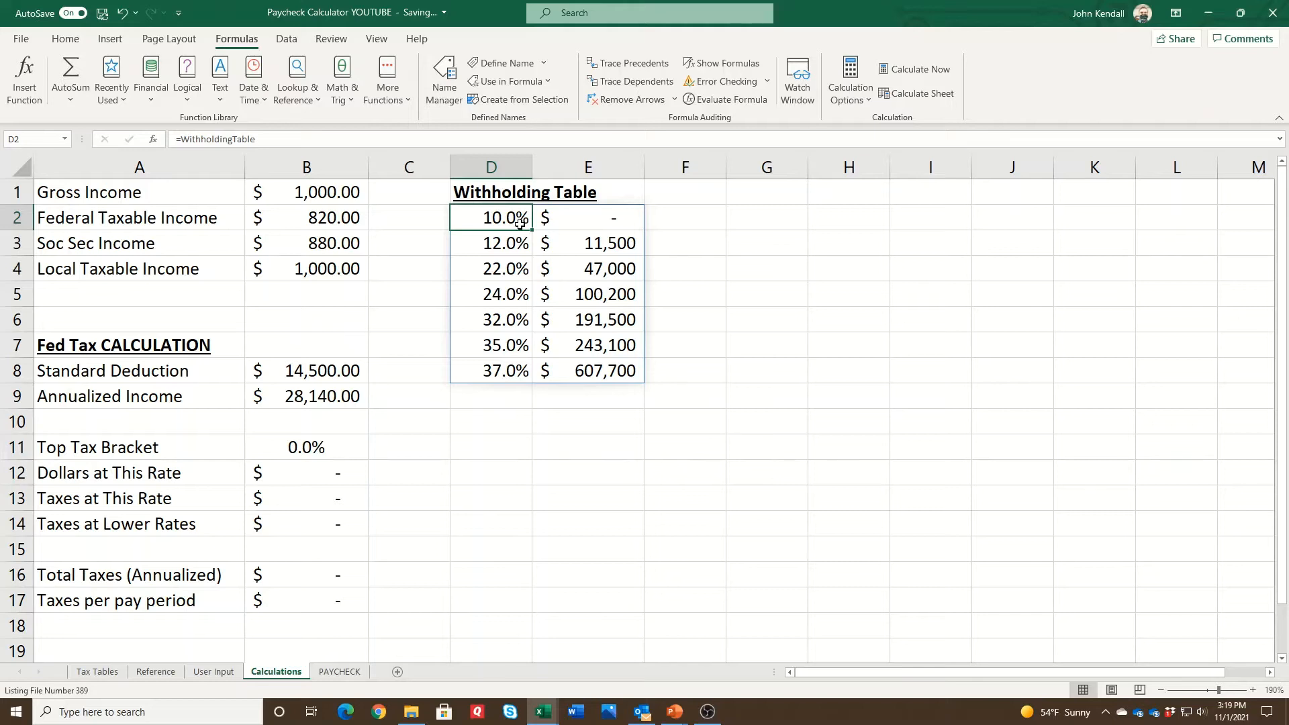
# Enter =INDEX($D$2:$D$8,1) in B11 as the Top Tax Bracket formula.
pyautogui.click(335, 448)
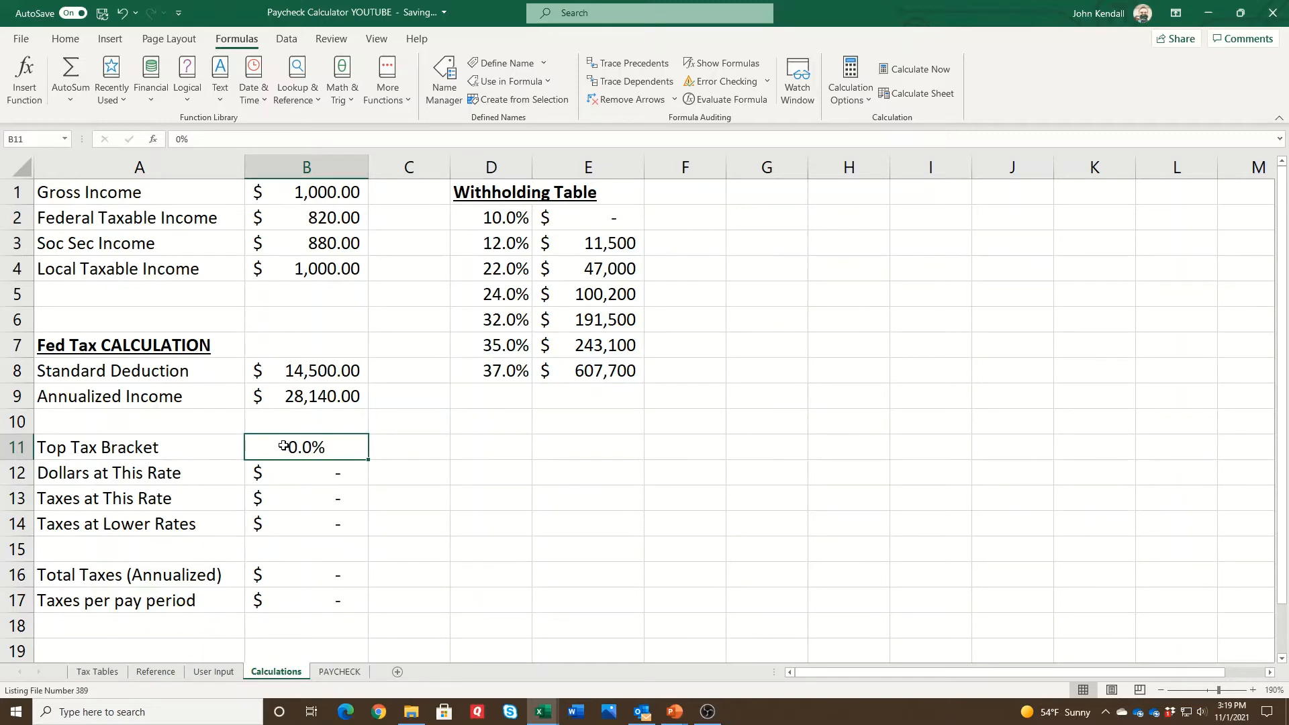
pyautogui.write('=')
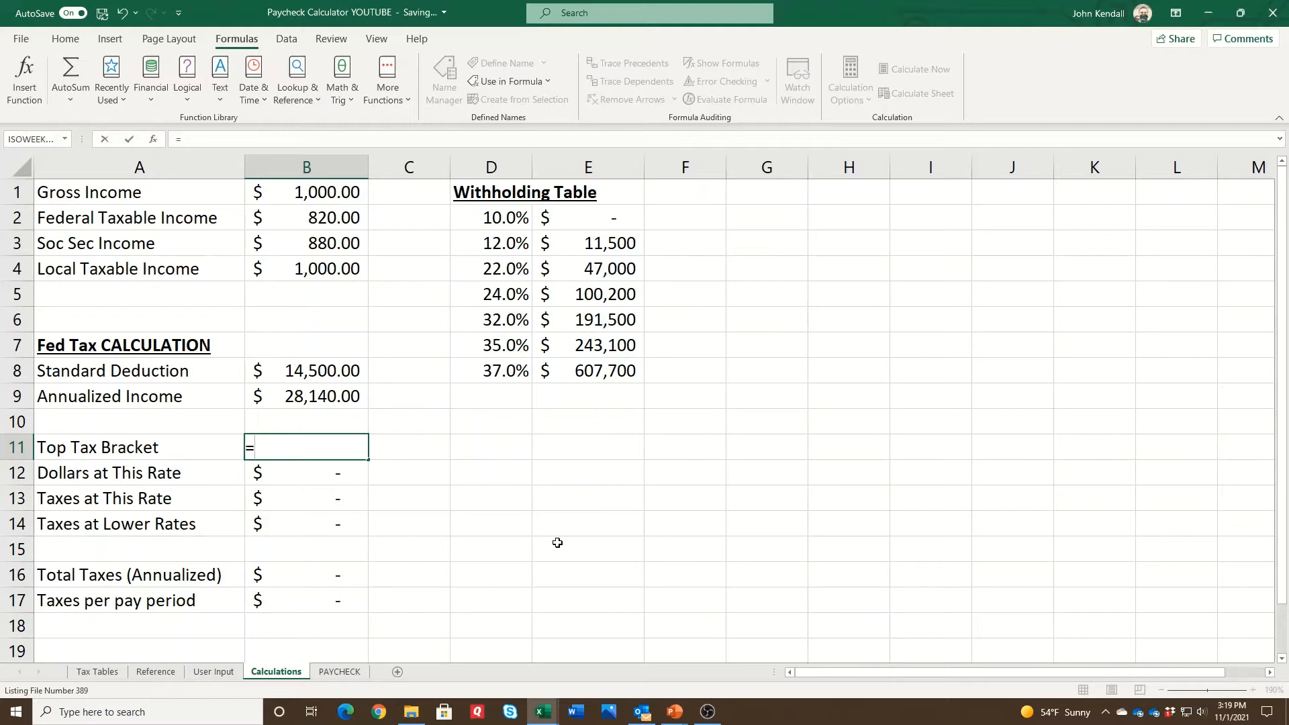
pyautogui.write('index(')
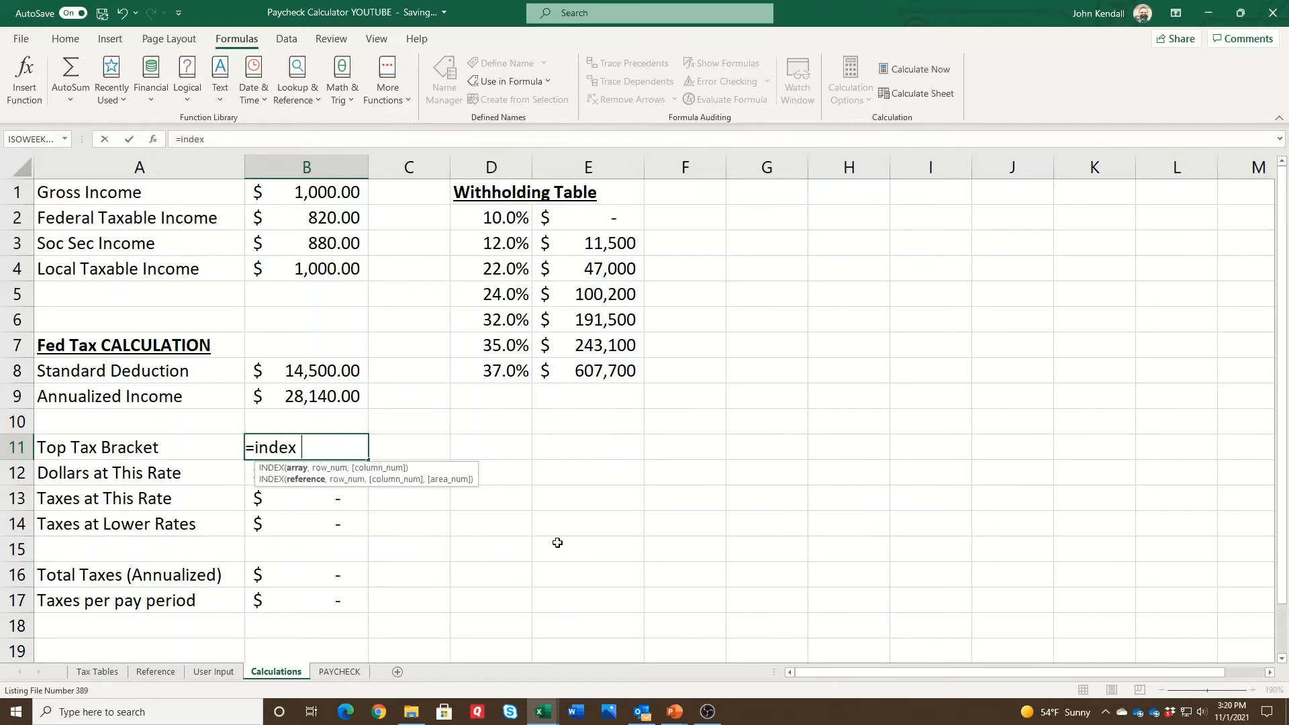
pyautogui.moveTo(514, 215); pyautogui.dragTo(516, 363)
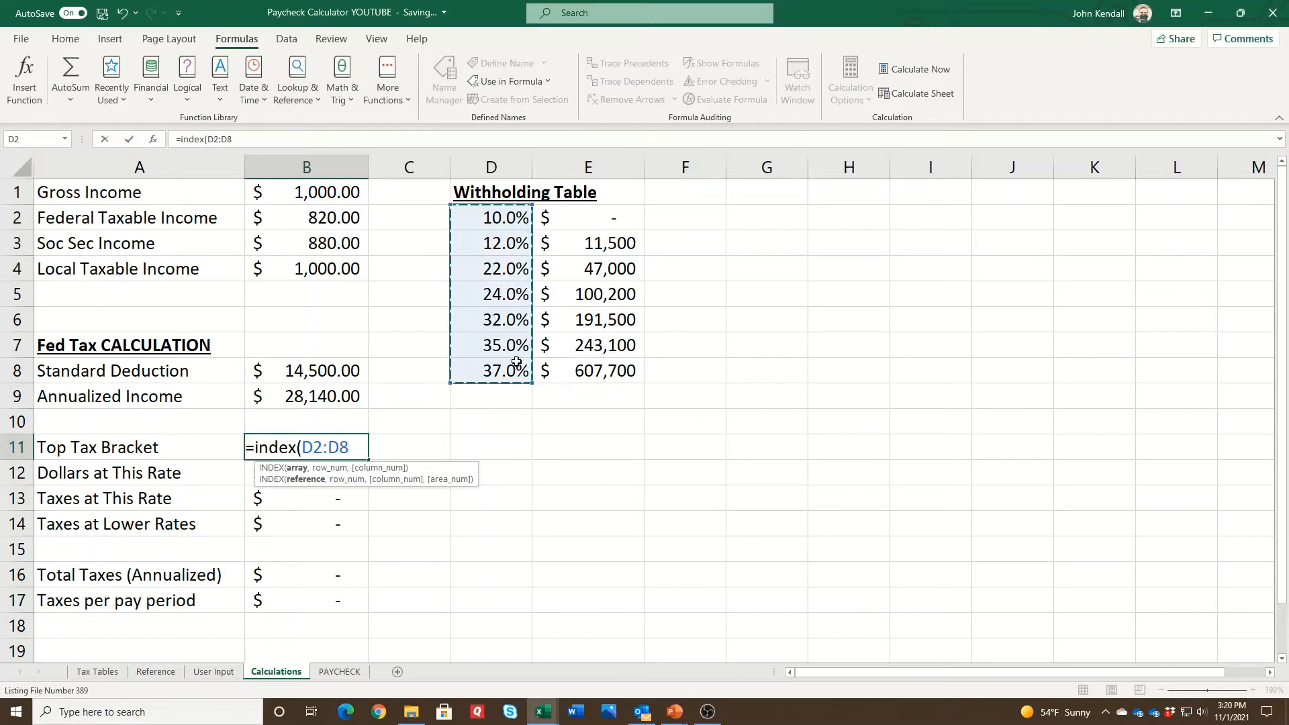
pyautogui.press('F4')
pyautogui.write(',')
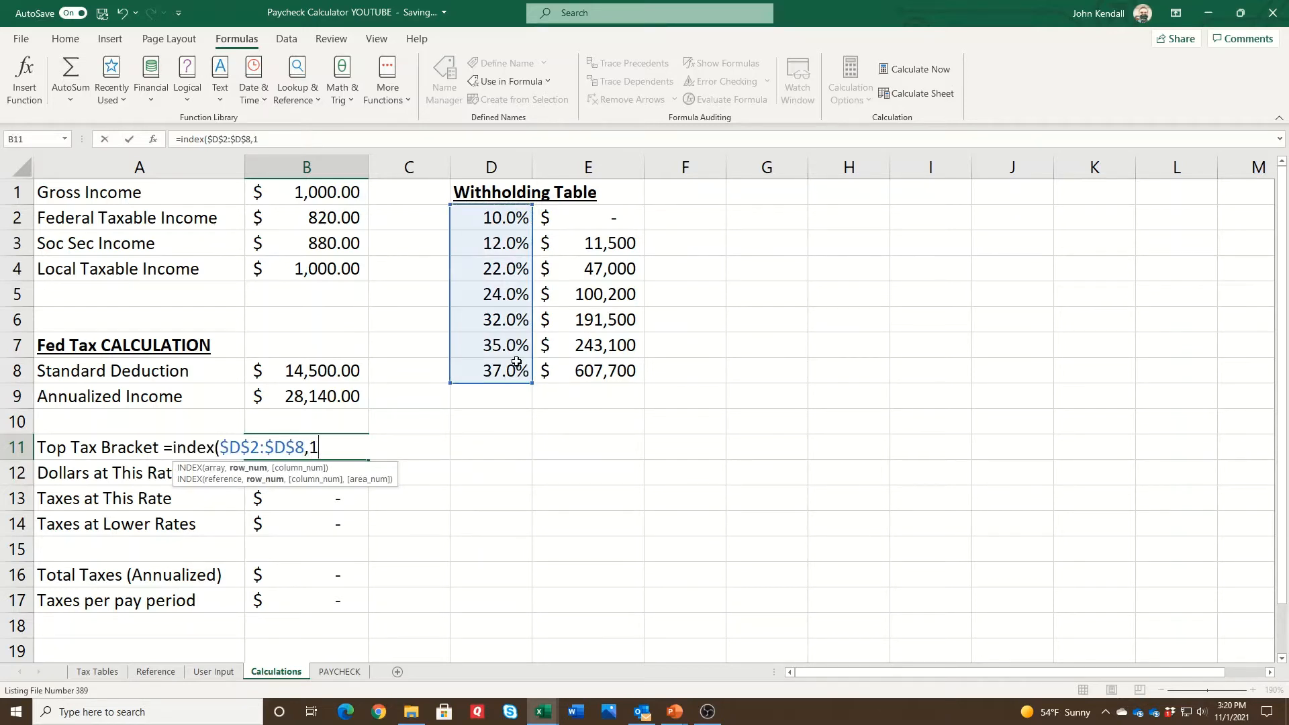
pyautogui.write('1')
pyautogui.press('Return')
pyautogui.press('Up')
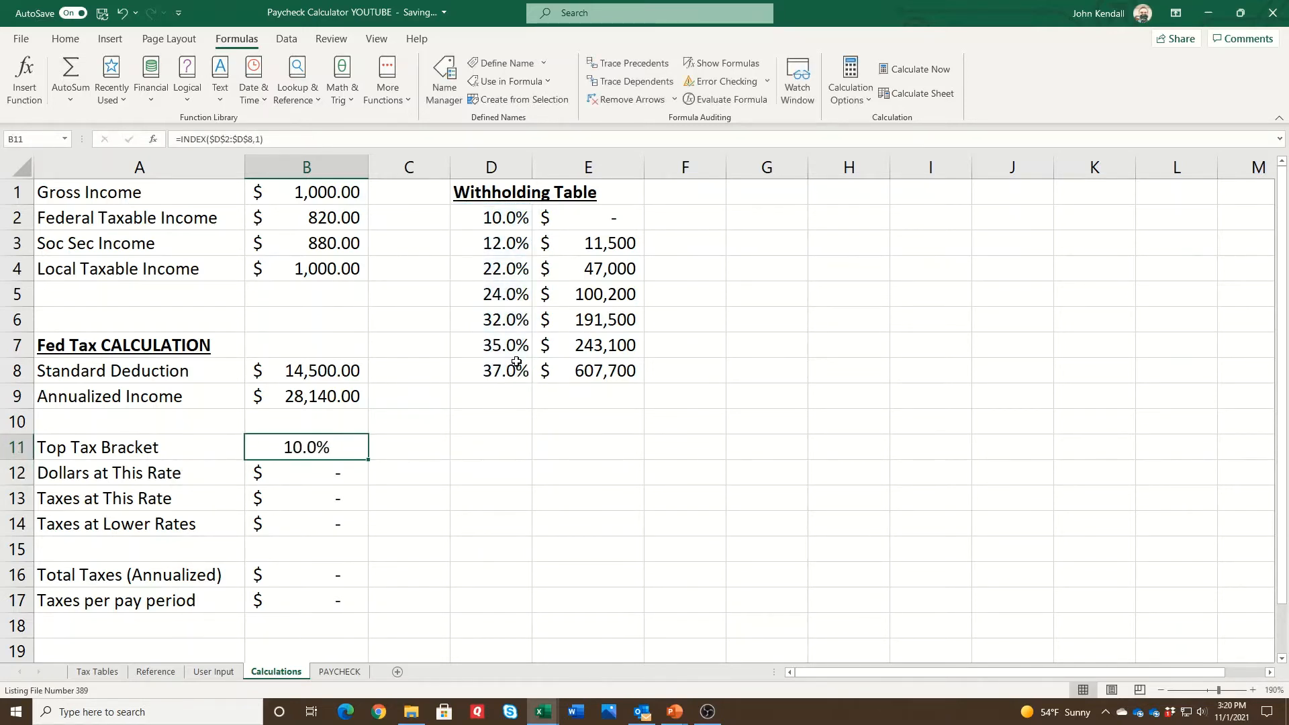
# Enter =MATCH(AnnualizedIncome,$E$2:$E$8,1) in D11 to find the bracket's position in the withholding table.
pyautogui.press('Right')
pyautogui.press('Right')
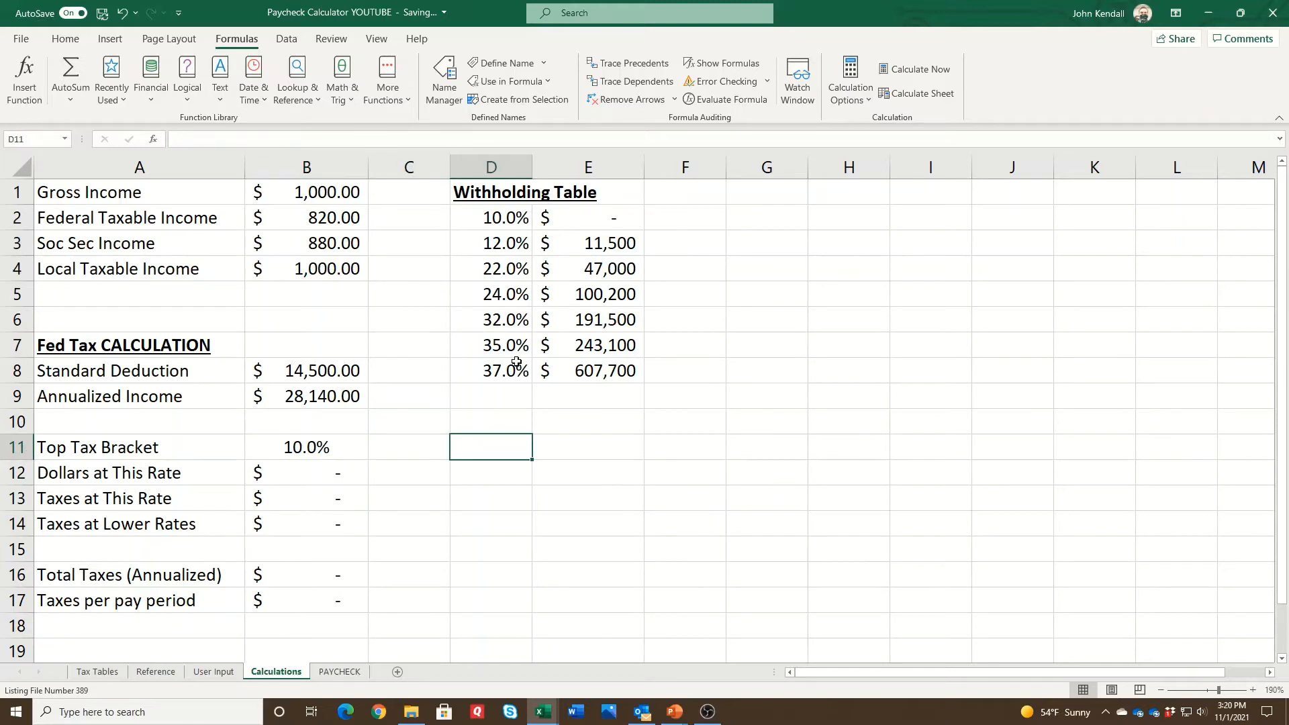
pyautogui.write('=match(')
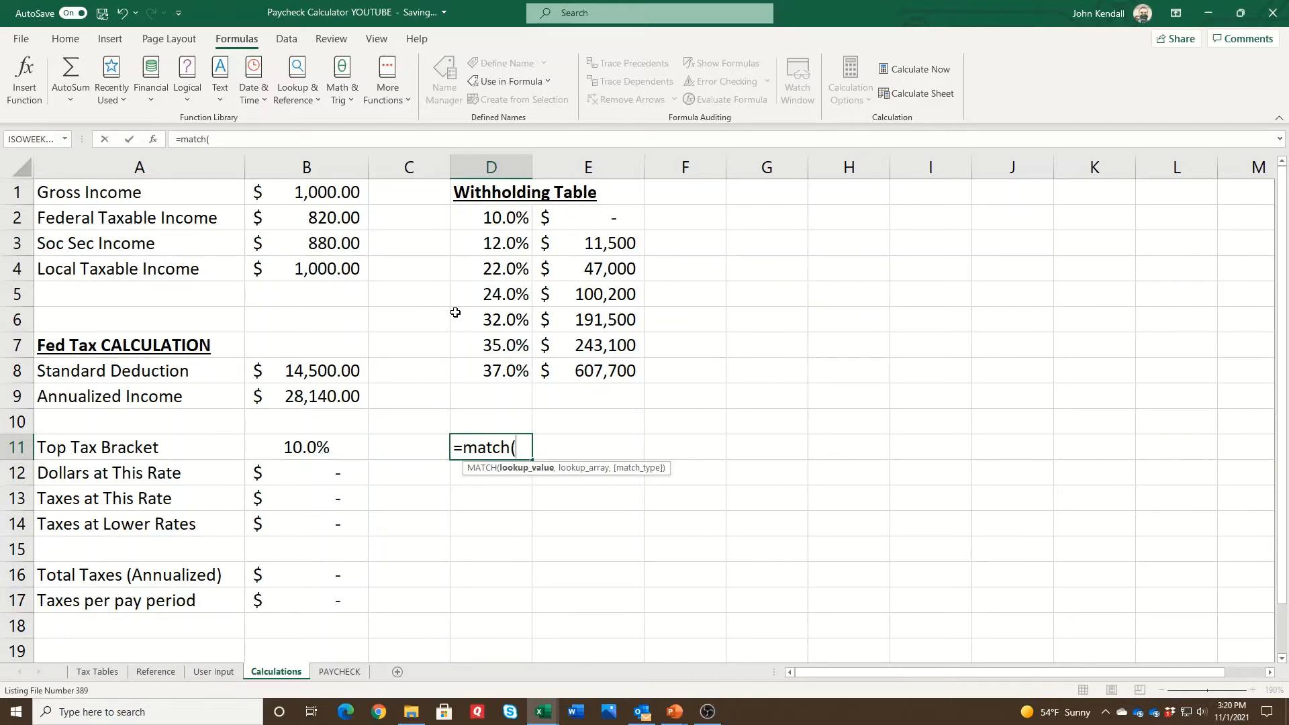
pyautogui.write('annualized')
pyautogui.press('Tab')
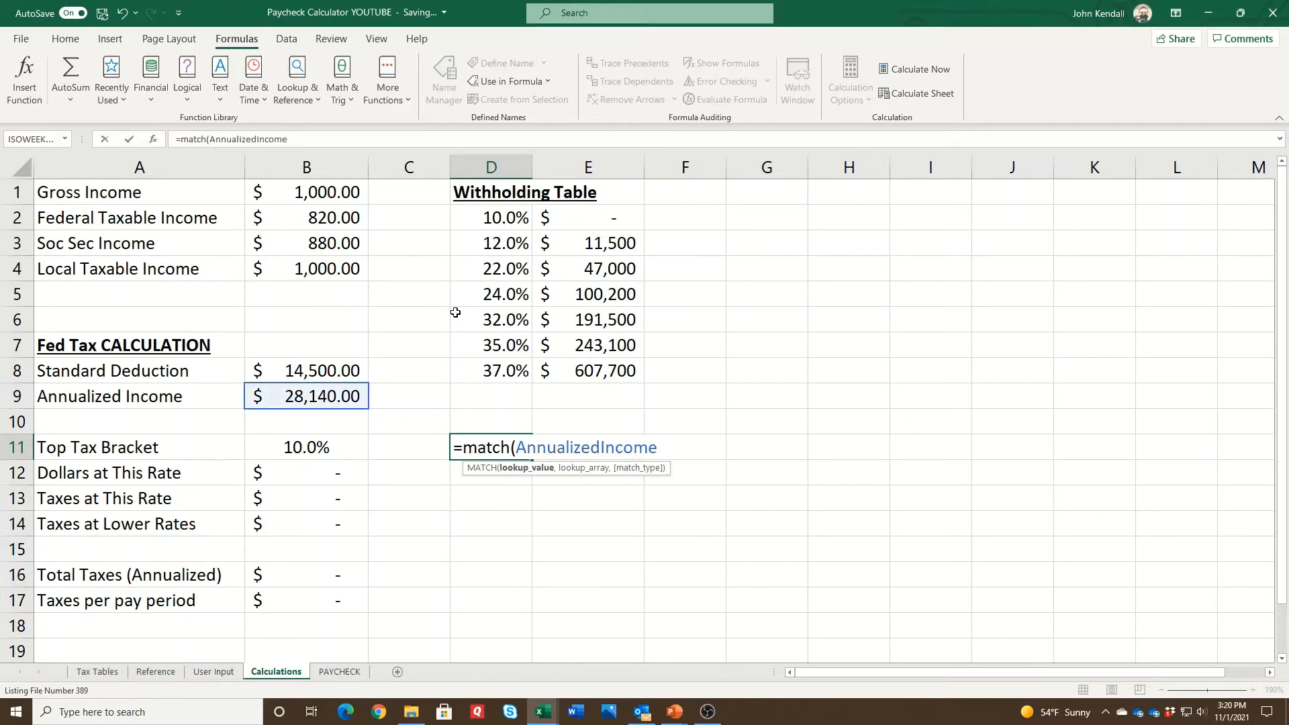
pyautogui.write(',')
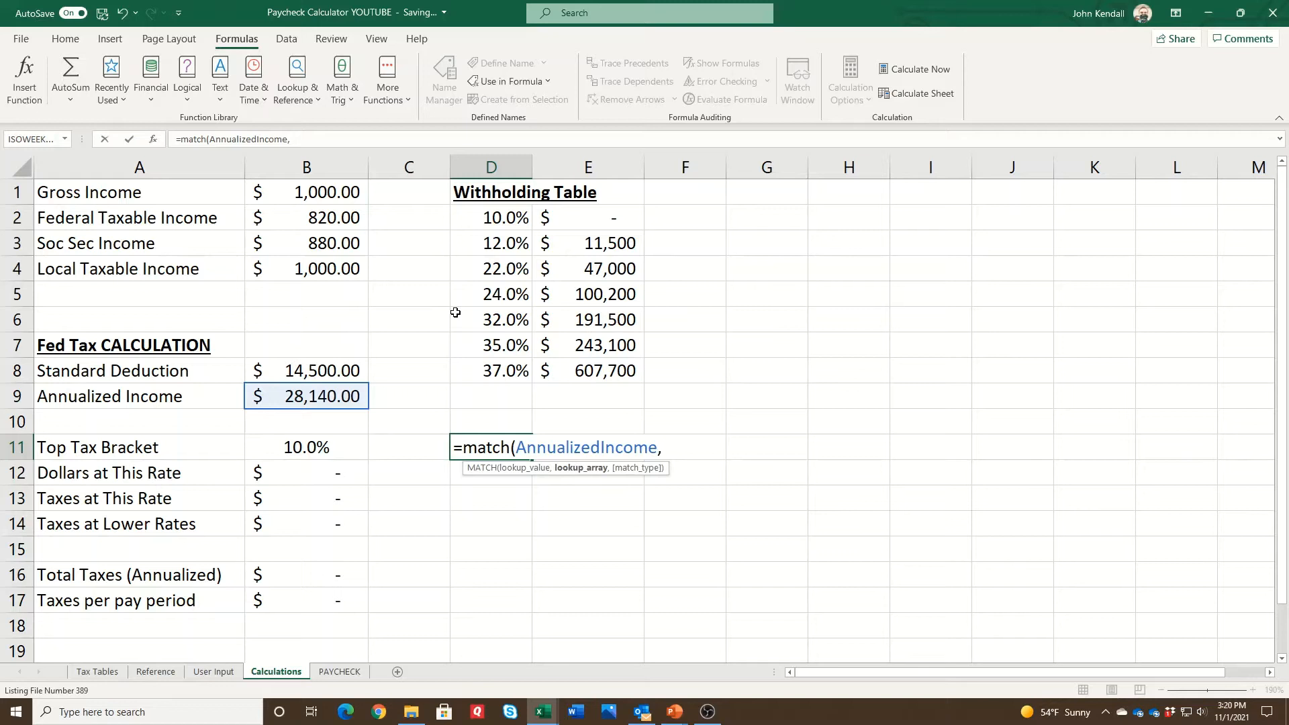
pyautogui.moveTo(590, 217); pyautogui.dragTo(597, 360)
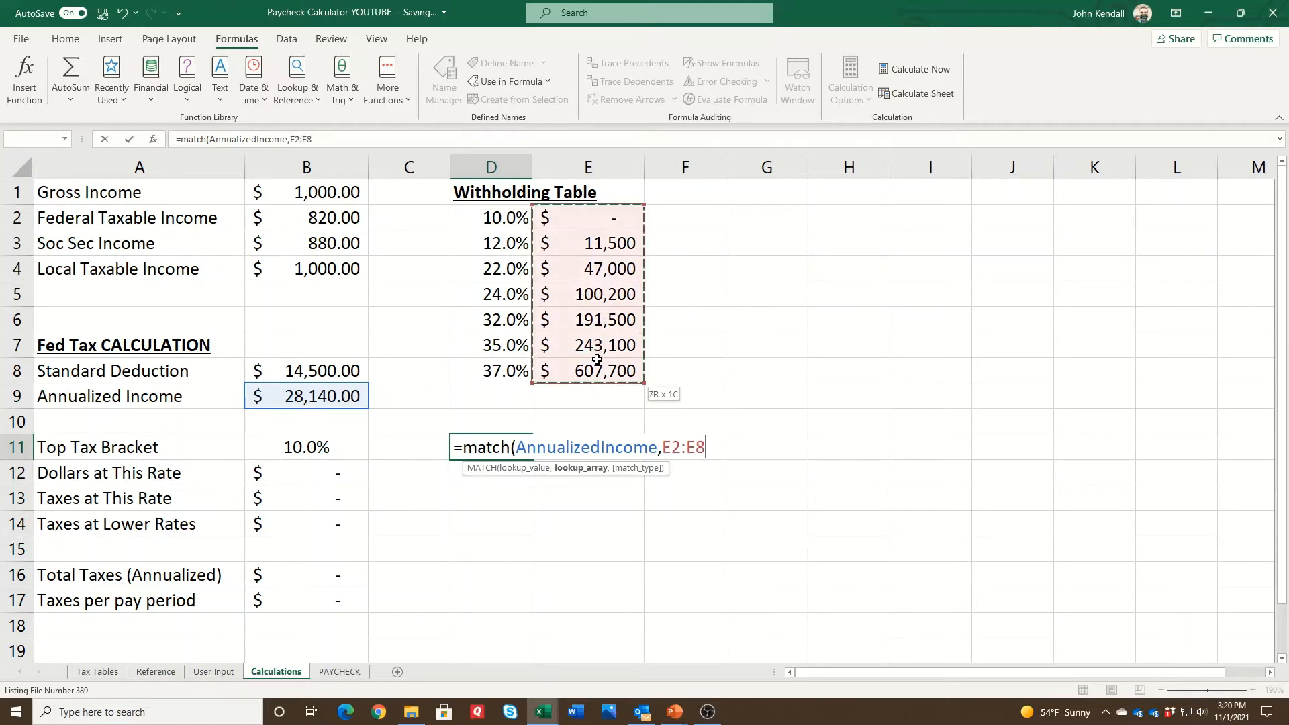
pyautogui.press('F4')
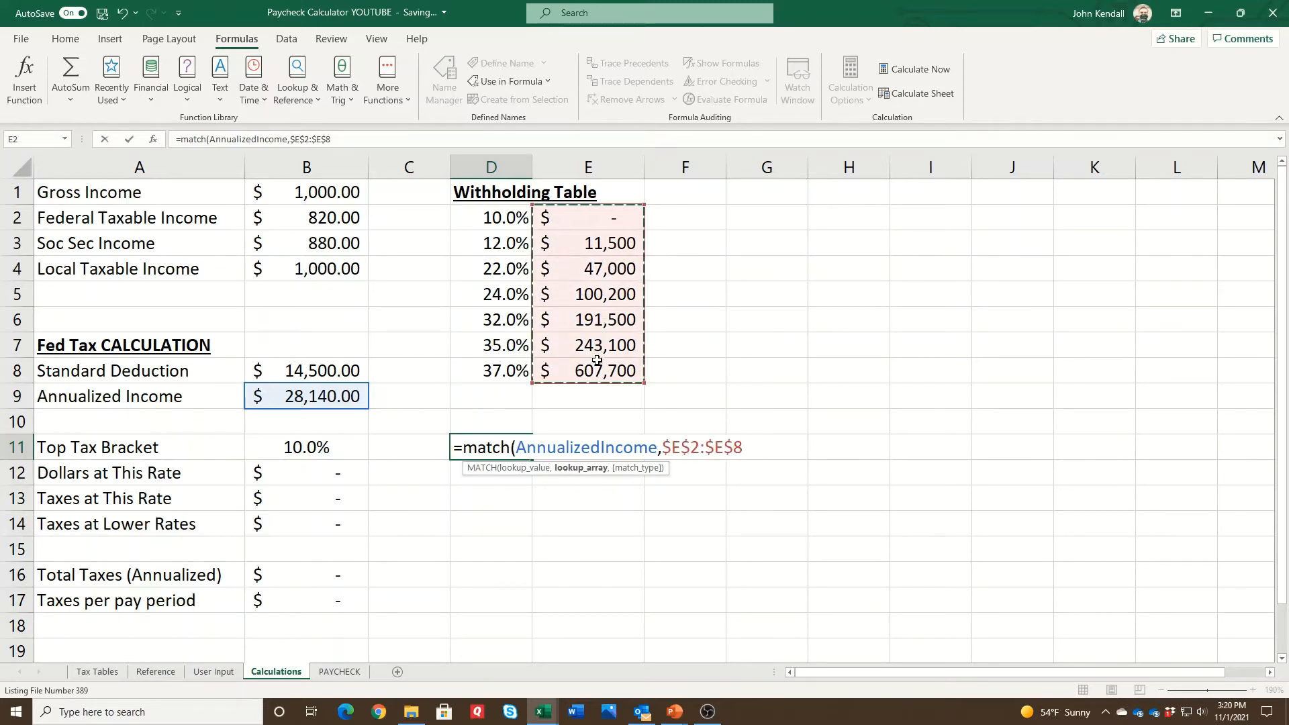
pyautogui.click(153, 139)
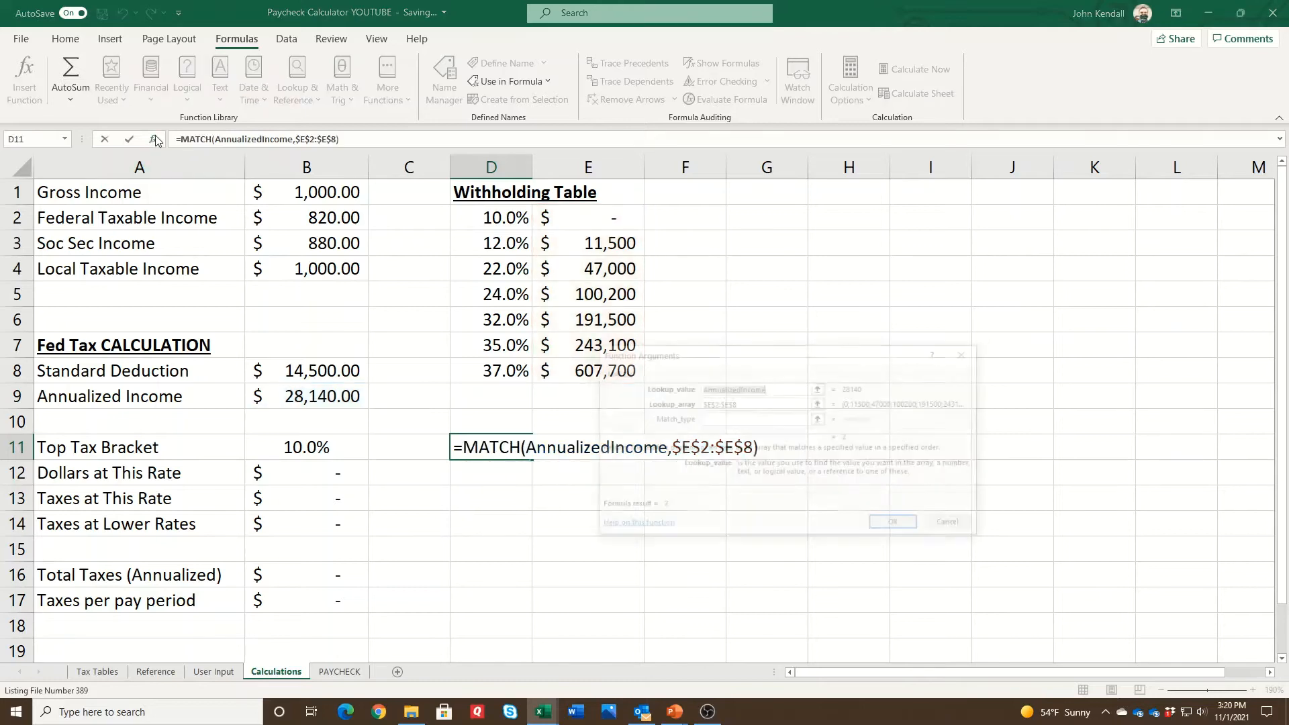
pyautogui.click(723, 420)
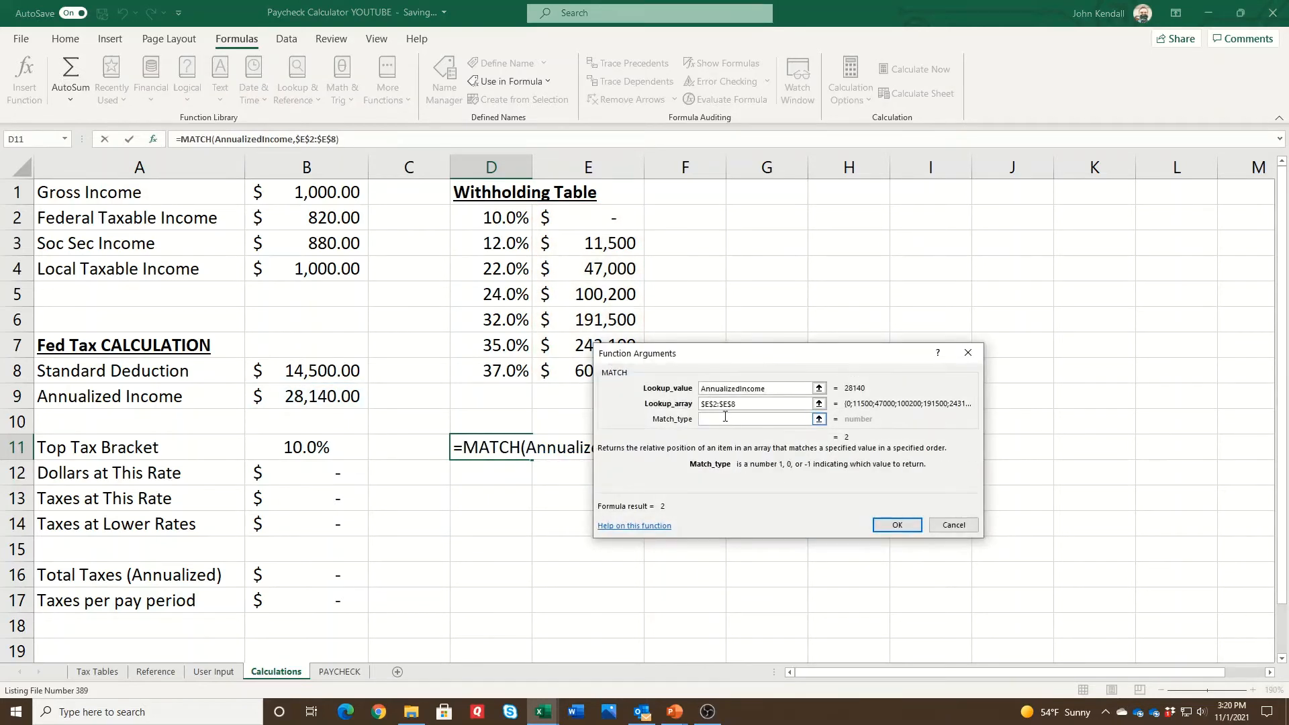
pyautogui.write('1')
pyautogui.click(900, 525)
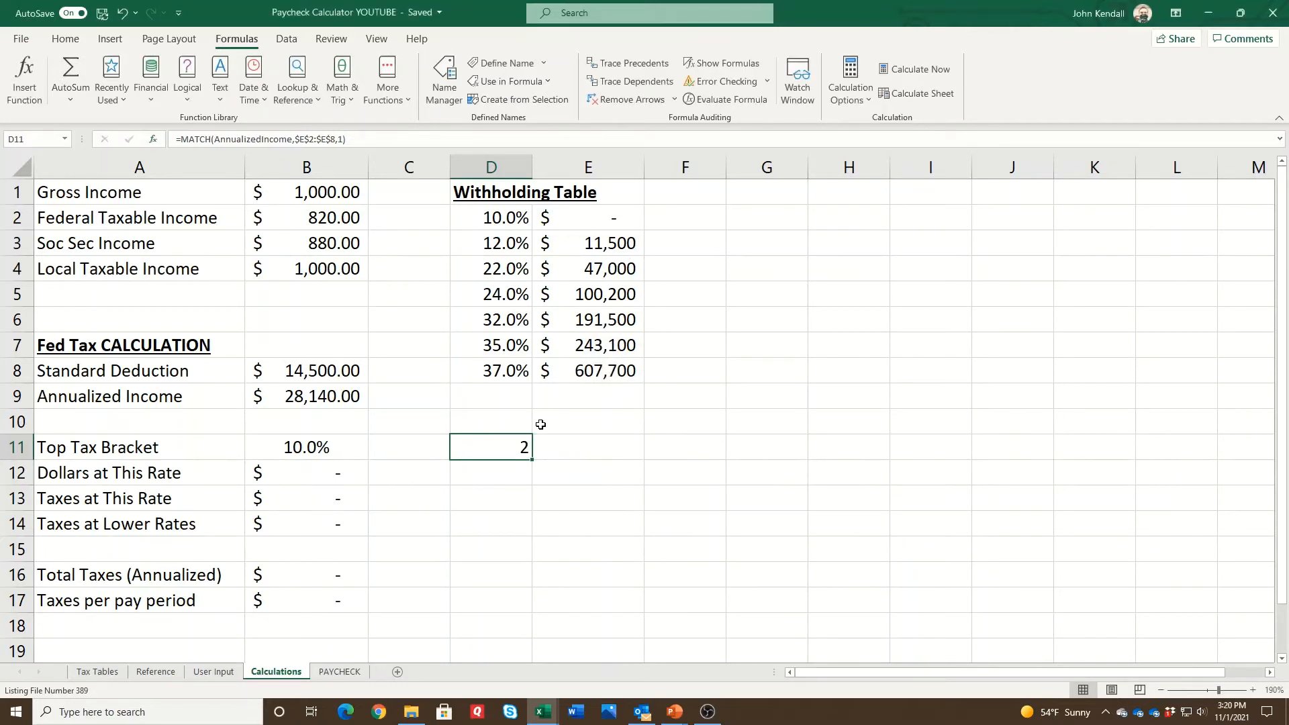
# Try a match type of -1 in D11's MATCH formula.
pyautogui.click(339, 139)
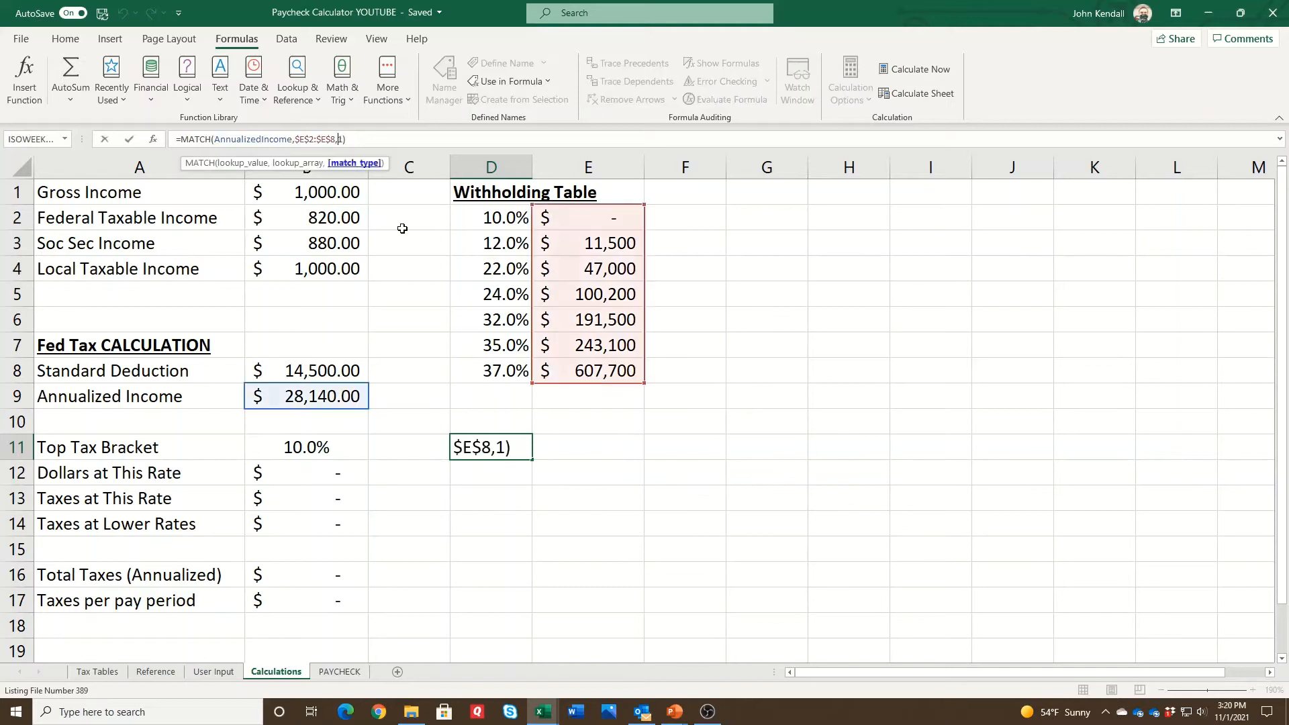
pyautogui.write('-')
pyautogui.press('Return')
pyautogui.press('Up')
# Remove the match type argument from D11's formula so it reads =MATCH(AnnualizedIncome,$E$2:$E$8).
pyautogui.doubleClick(341, 141)
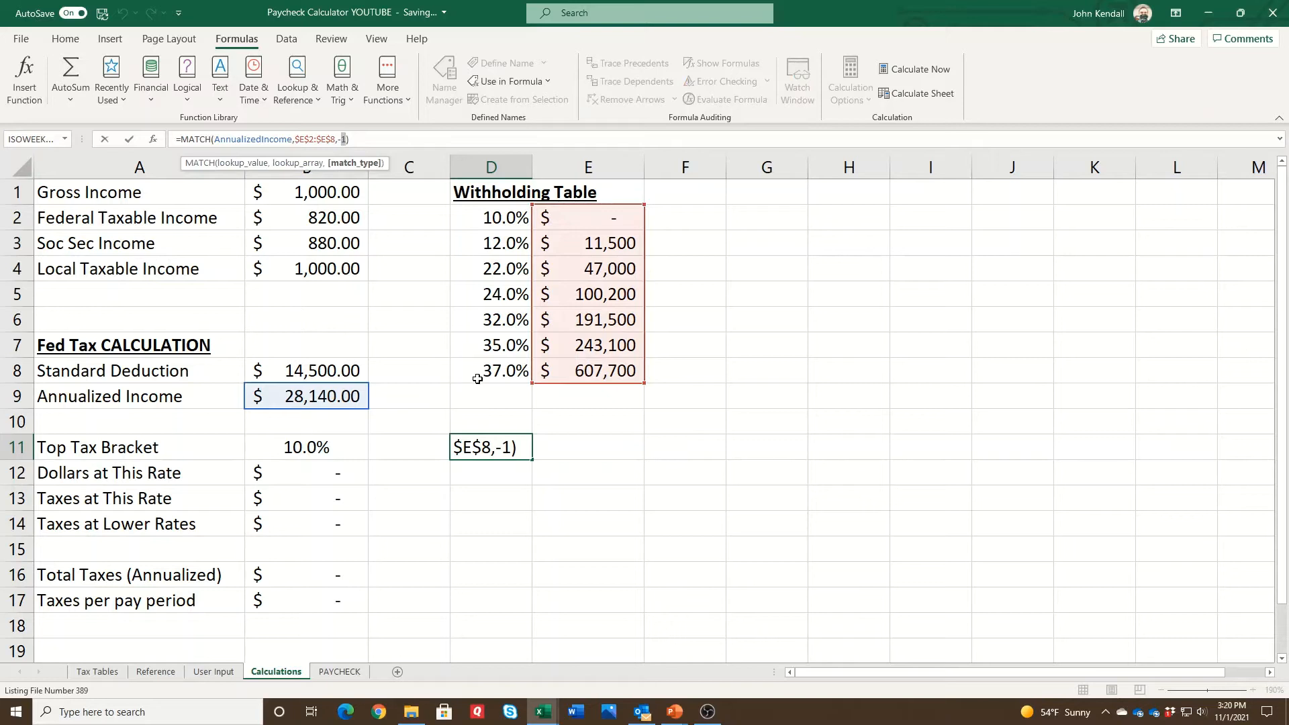
pyautogui.press('BackSpace')
pyautogui.press('BackSpace')
pyautogui.press('BackSpace')
pyautogui.press('Return')
pyautogui.press('Up')
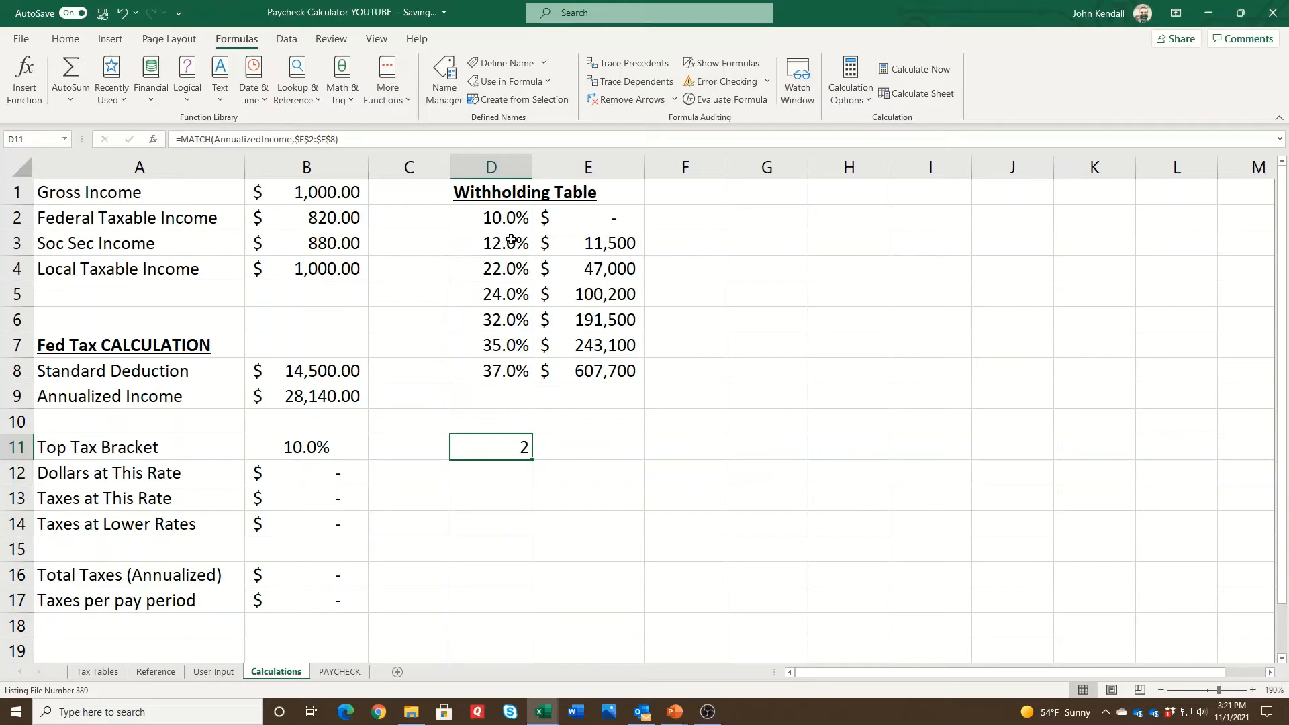
# Set the Year to 2021 and the Filing Status to MARRIED on the User Input sheet.
pyautogui.click(212, 672)
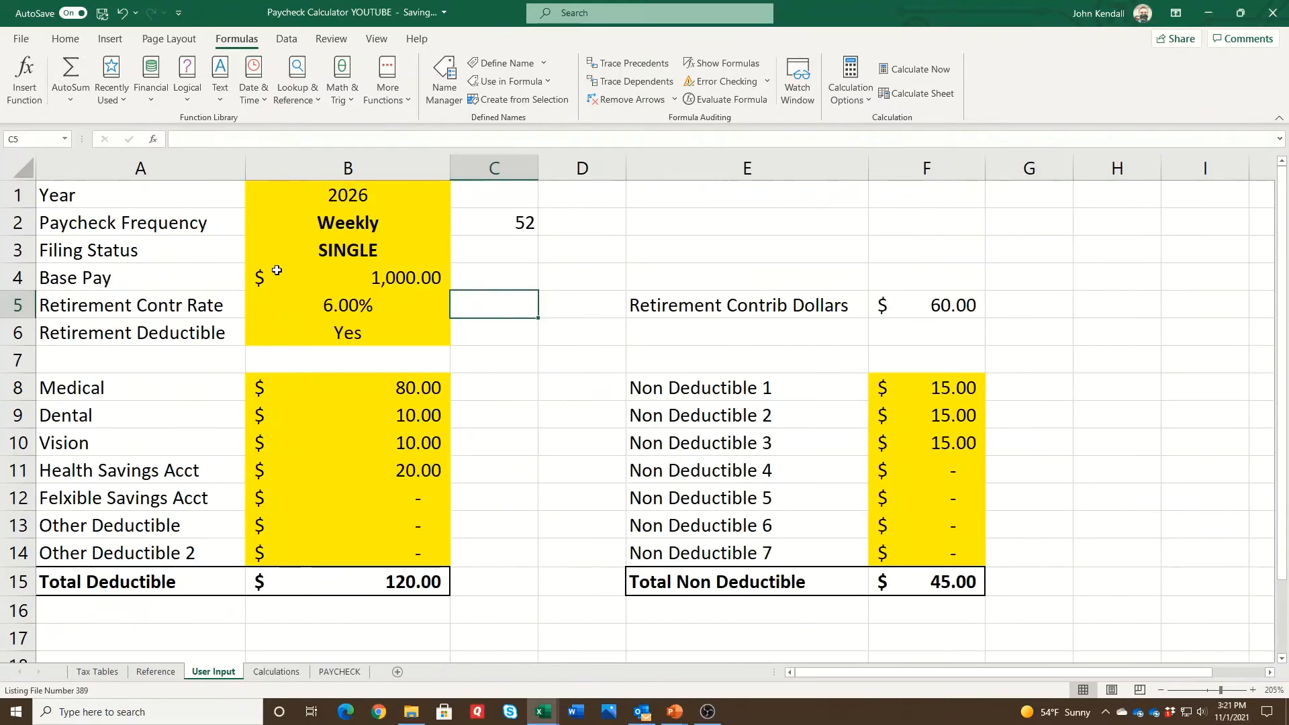
pyautogui.click(342, 191)
pyautogui.press('BackSpace')
pyautogui.write('2021')
pyautogui.press('Return')
pyautogui.press('Return')
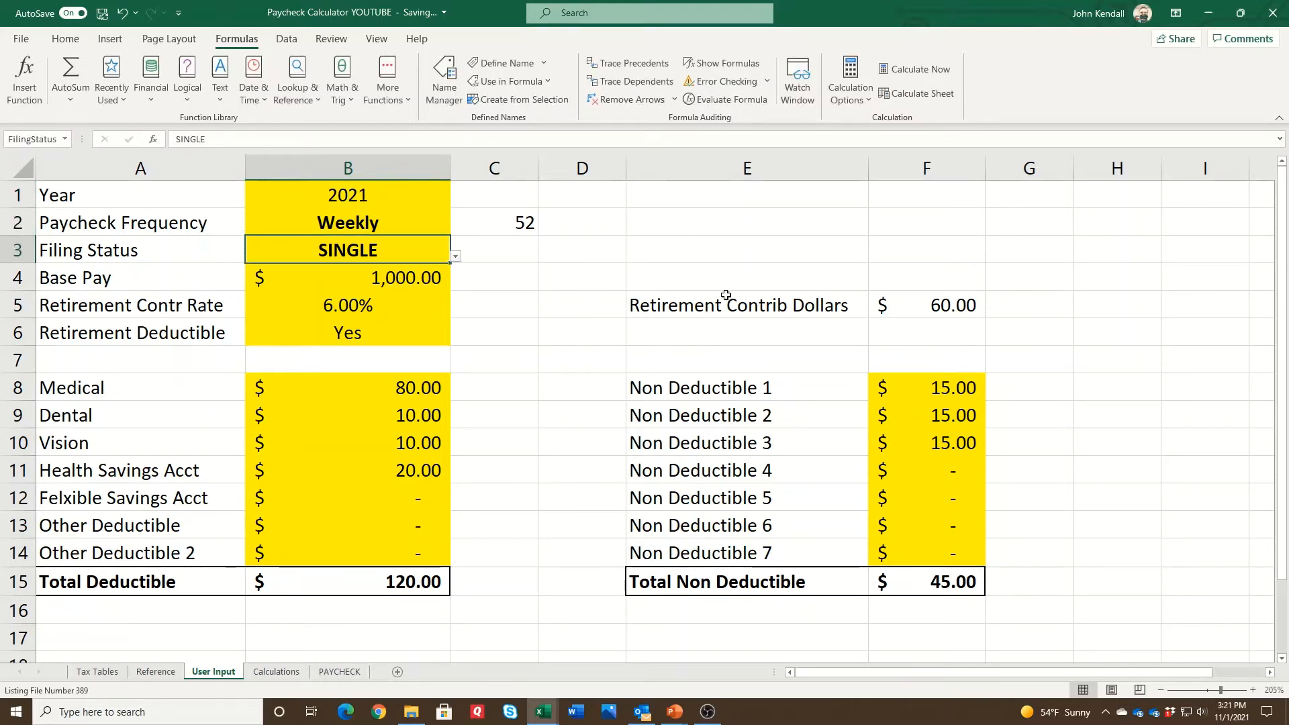
pyautogui.click(455, 257)
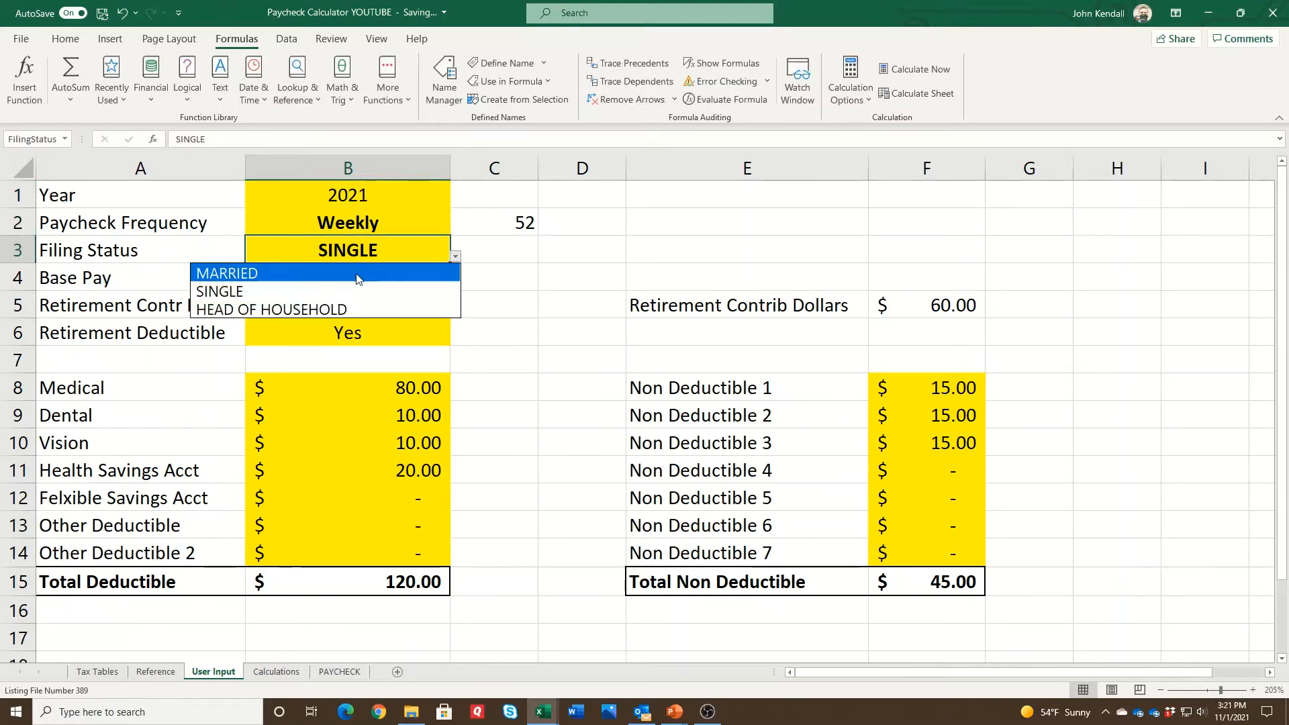
pyautogui.click(356, 273)
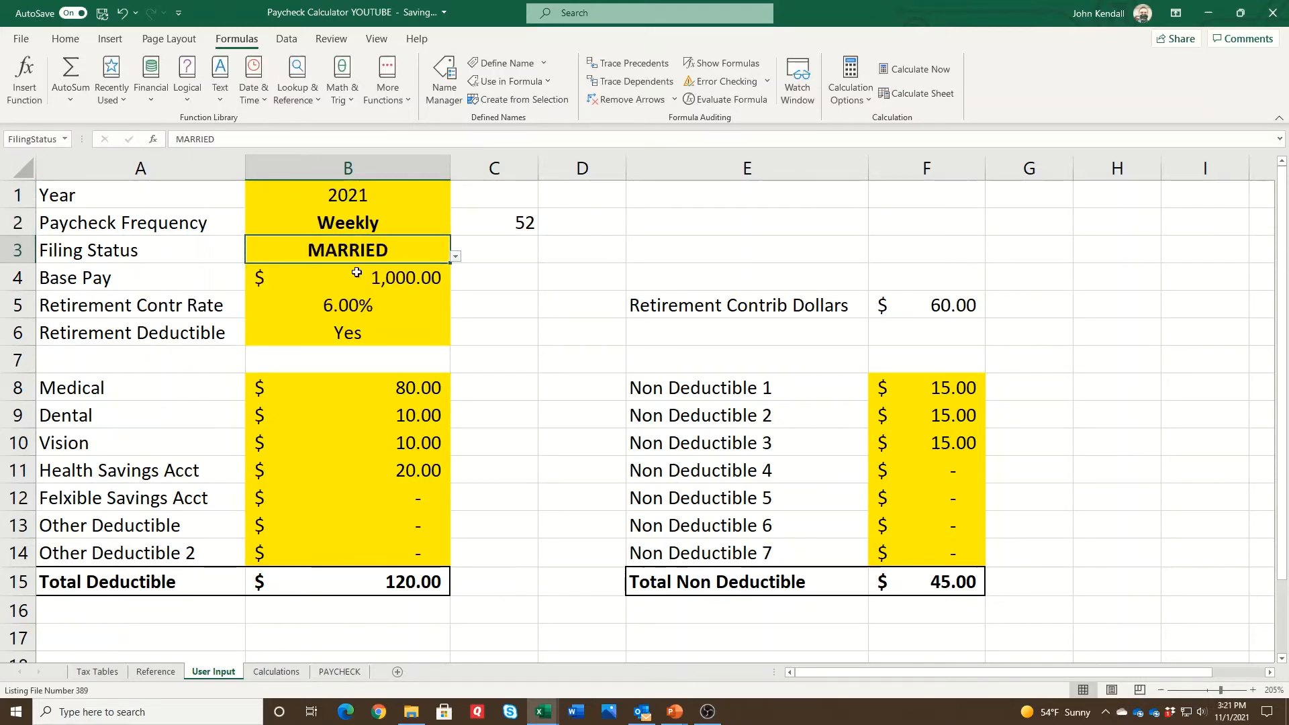
# Check D11's match result on the Calculations sheet against the withholding thresholds in E2:E8.
pyautogui.click(332, 673)
pyautogui.click(276, 672)
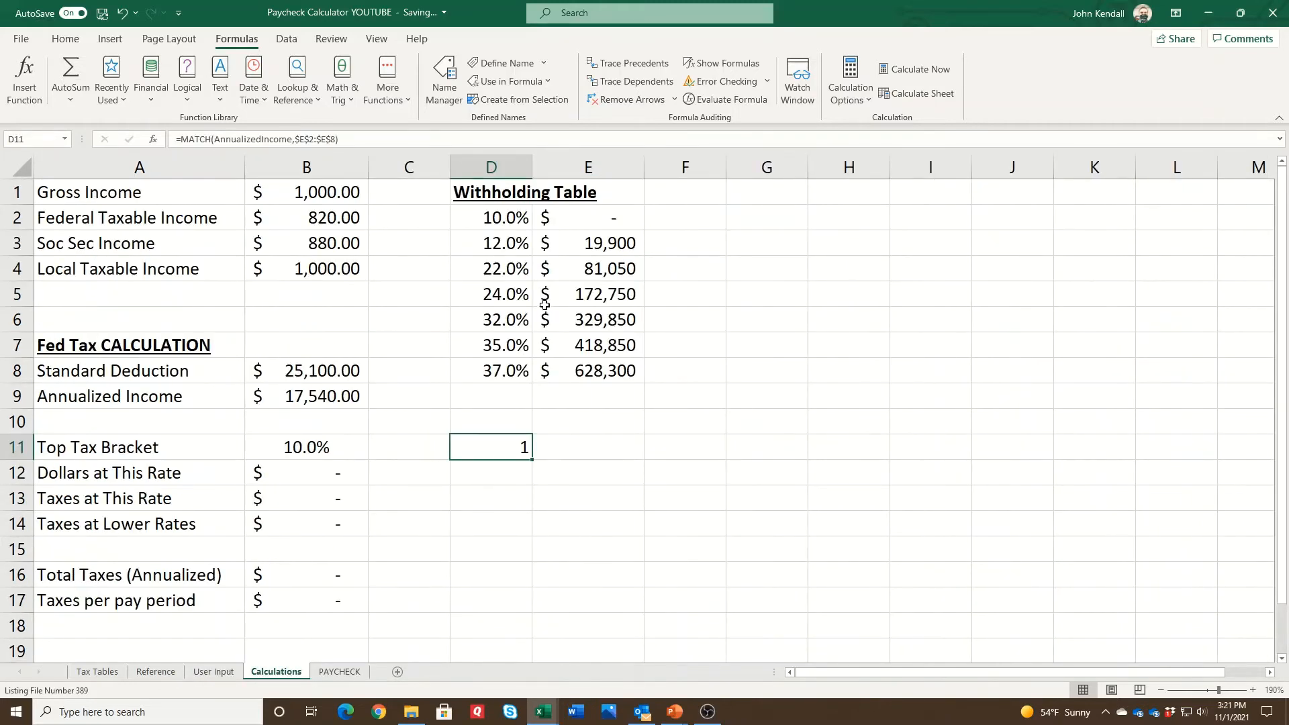
pyautogui.click(584, 219)
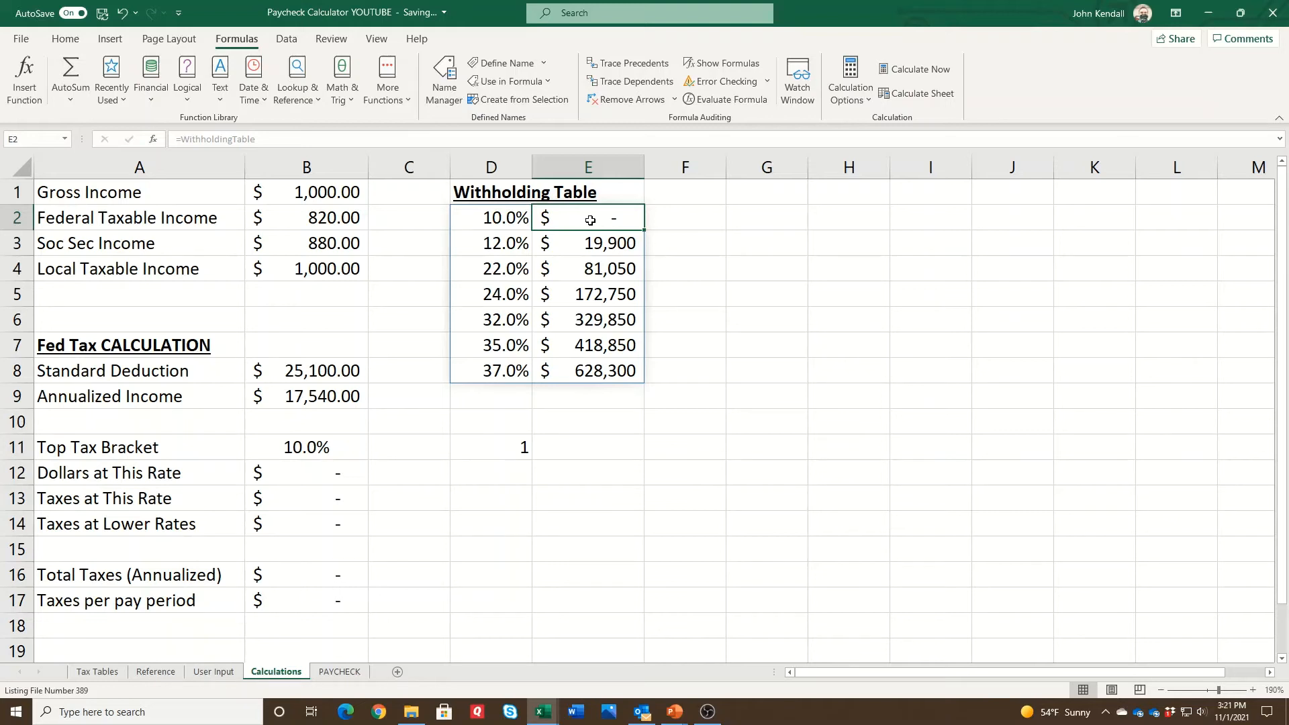
pyautogui.moveTo(591, 220); pyautogui.dragTo(599, 369)
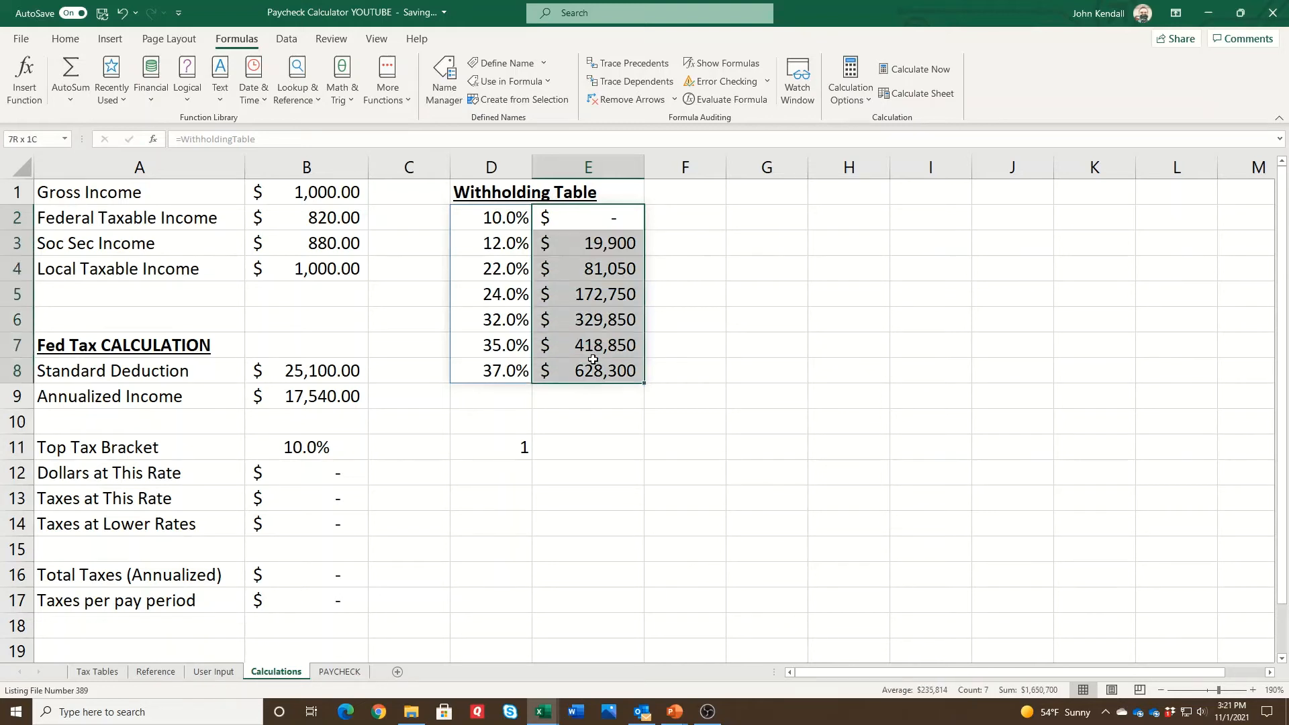
# Replace the fixed row number in B11's INDEX formula with a copy of D11's MATCH(AnnualizedIncome,$E$2:$E$8).
pyautogui.click(500, 444)
pyautogui.moveTo(179, 138); pyautogui.dragTo(364, 139)
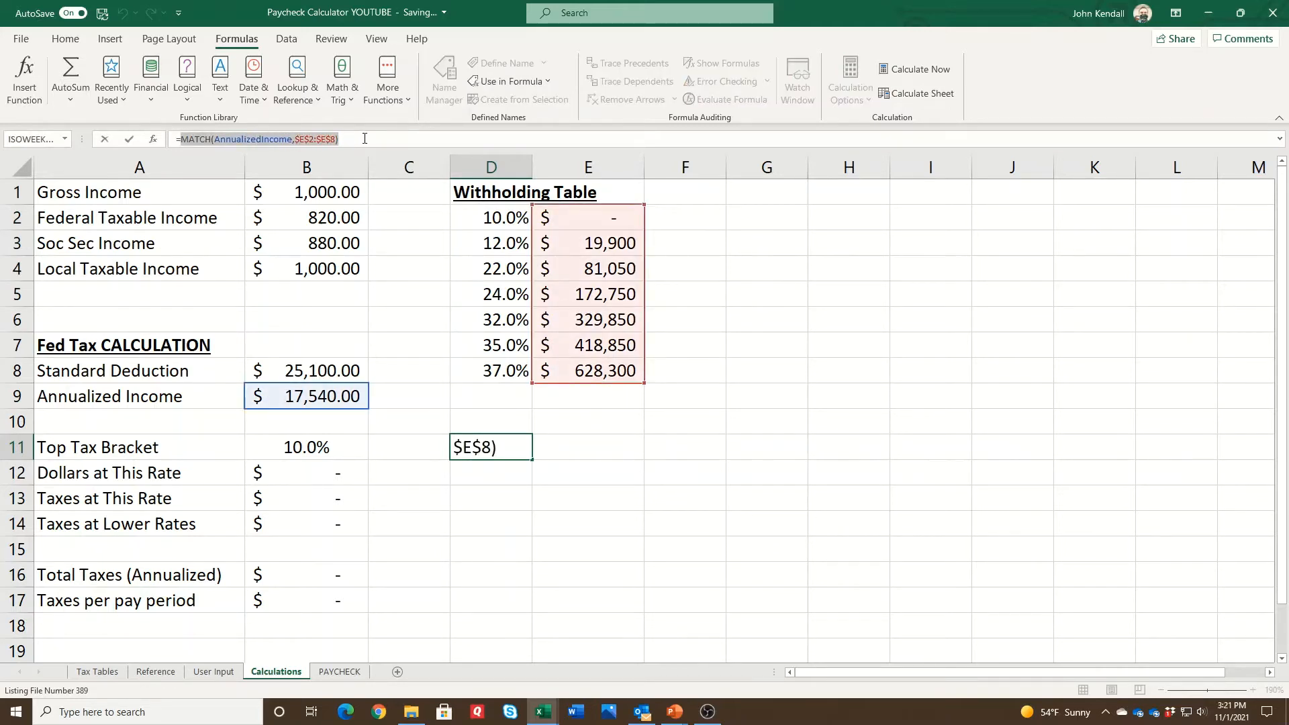
pyautogui.hotkey('ctrl', 'c')
pyautogui.press('Escape')
pyautogui.click(310, 445)
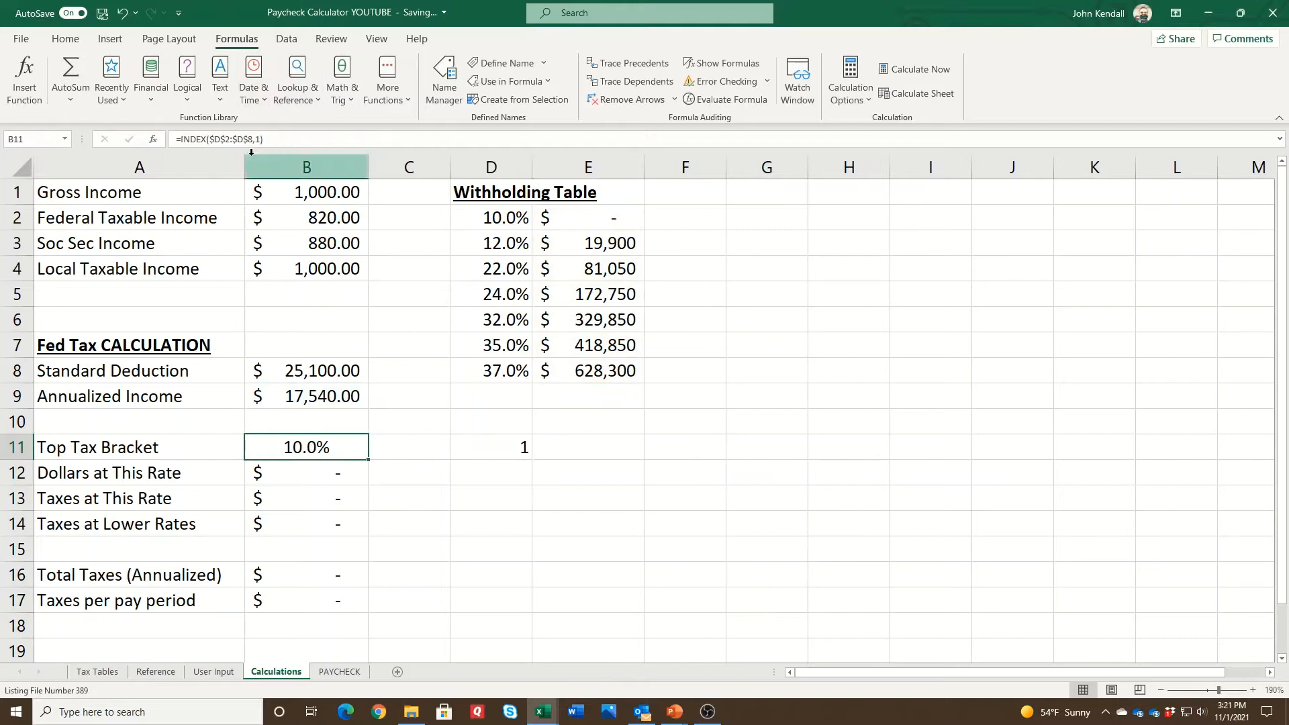
pyautogui.doubleClick(256, 140)
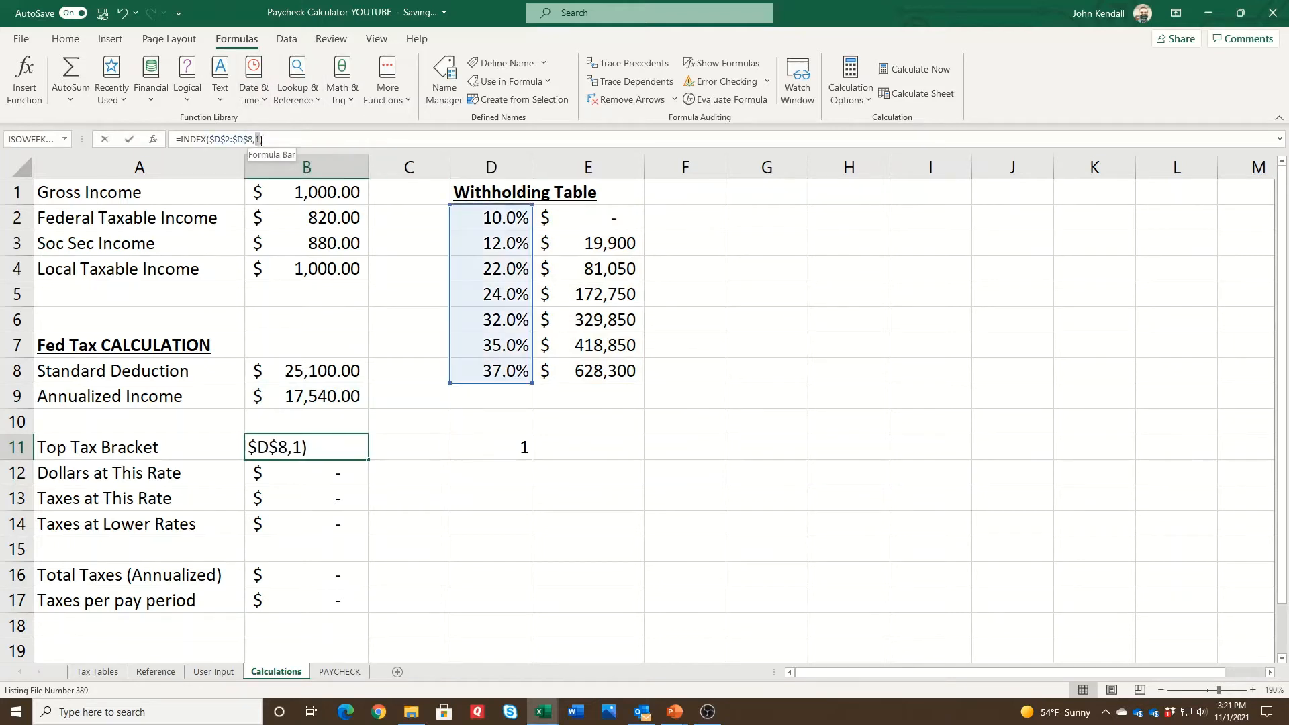
pyautogui.hotkey('ctrl', 'v')
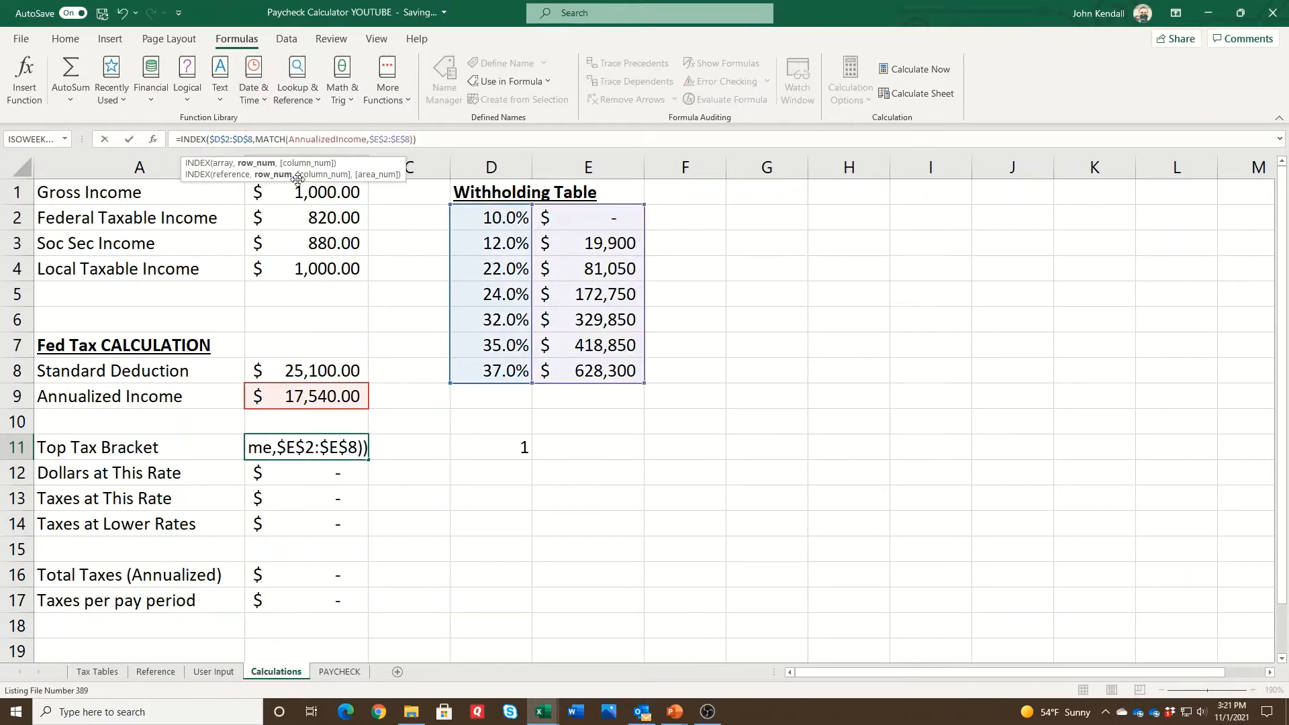
pyautogui.press('Return')
# Clear the helper MATCH formula from D11.
pyautogui.press('Up')
pyautogui.press('Right')
pyautogui.press('Right')
pyautogui.press('Delete')
pyautogui.press('Left')
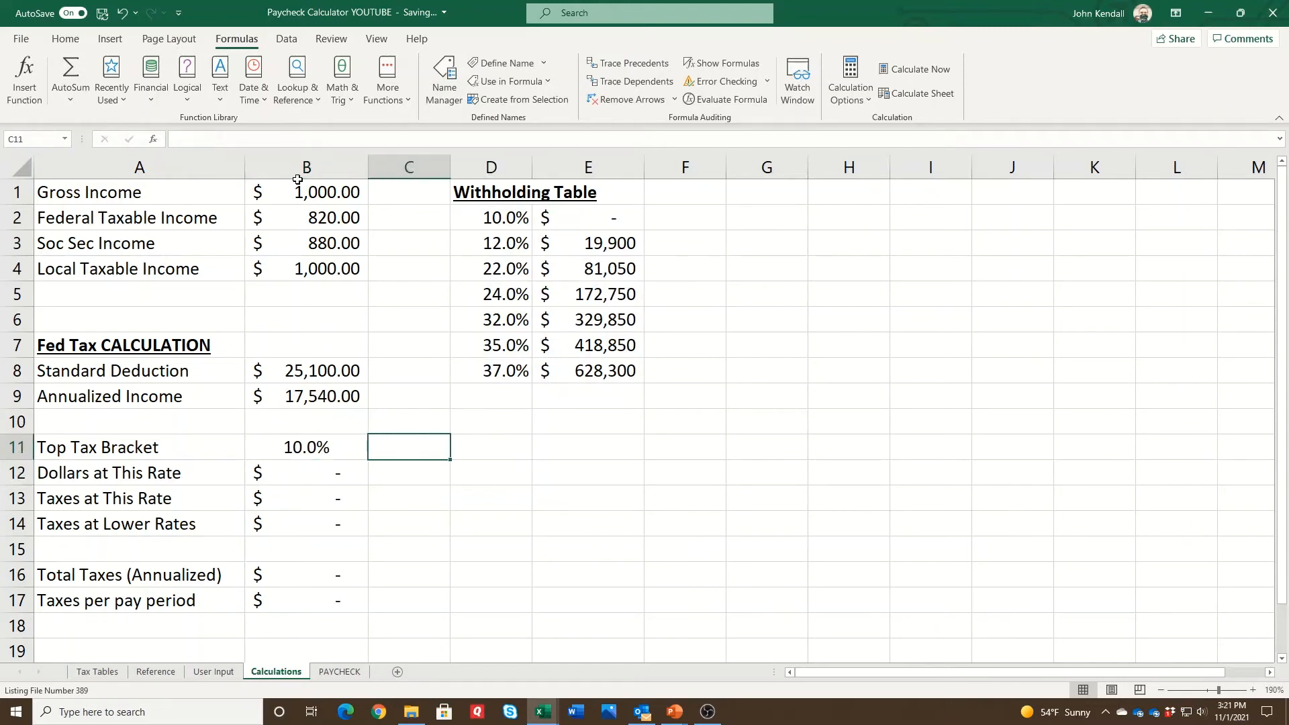
# Name cell B11 TopTaxBracket.
pyautogui.press('Left')
pyautogui.scroll(1, 17, 104)
pyautogui.click(35, 141)
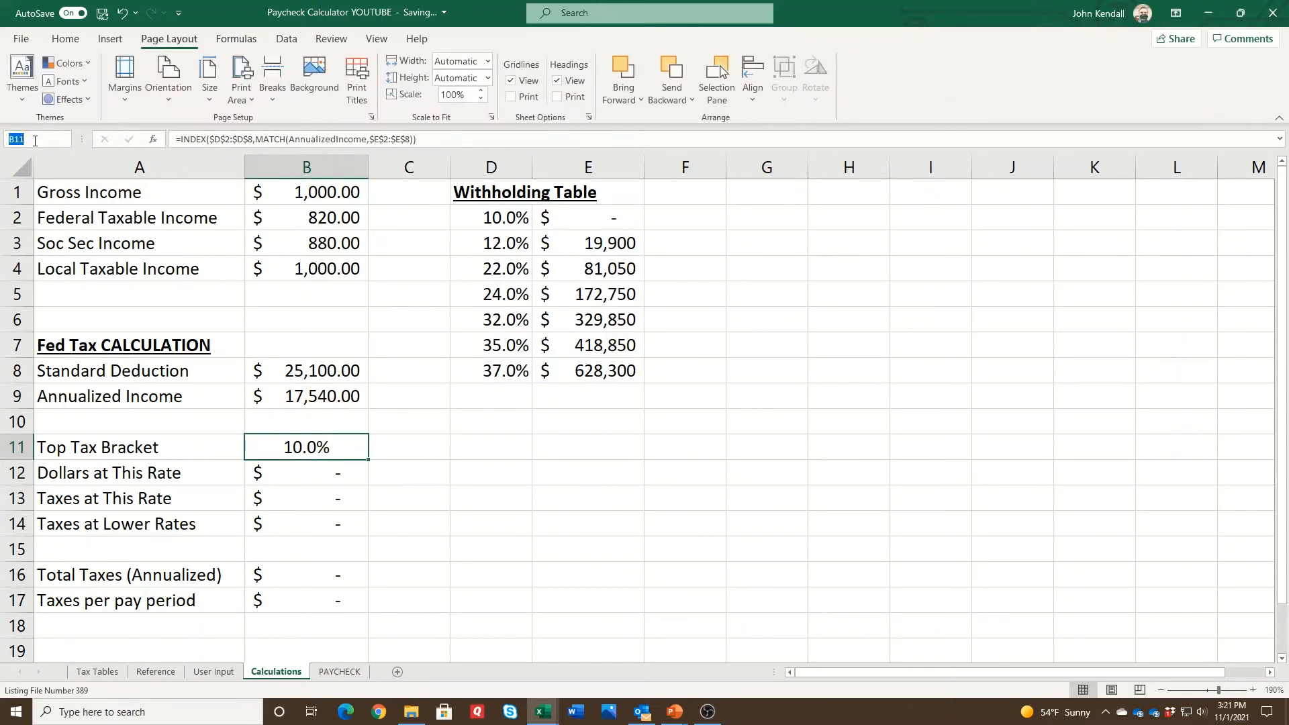
pyautogui.write('TopTaxBracket')
pyautogui.press('Return')
pyautogui.press('Down')
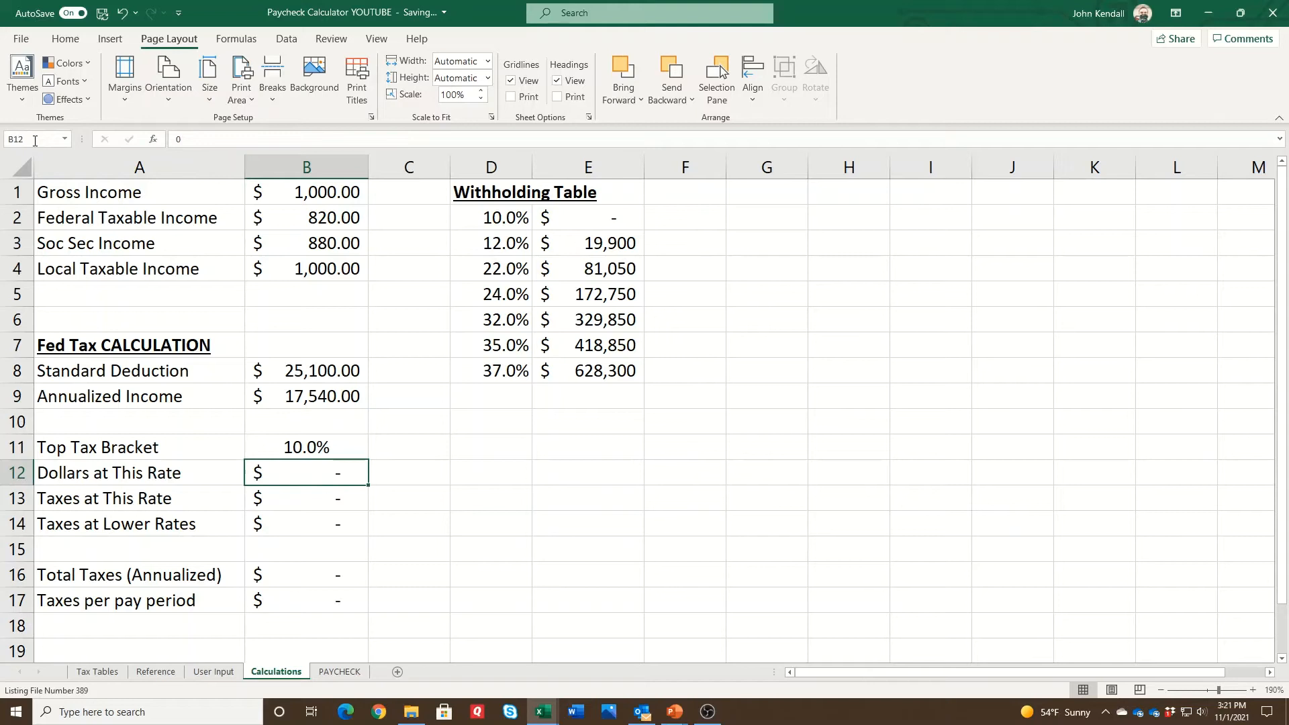
pyautogui.write('=ann')
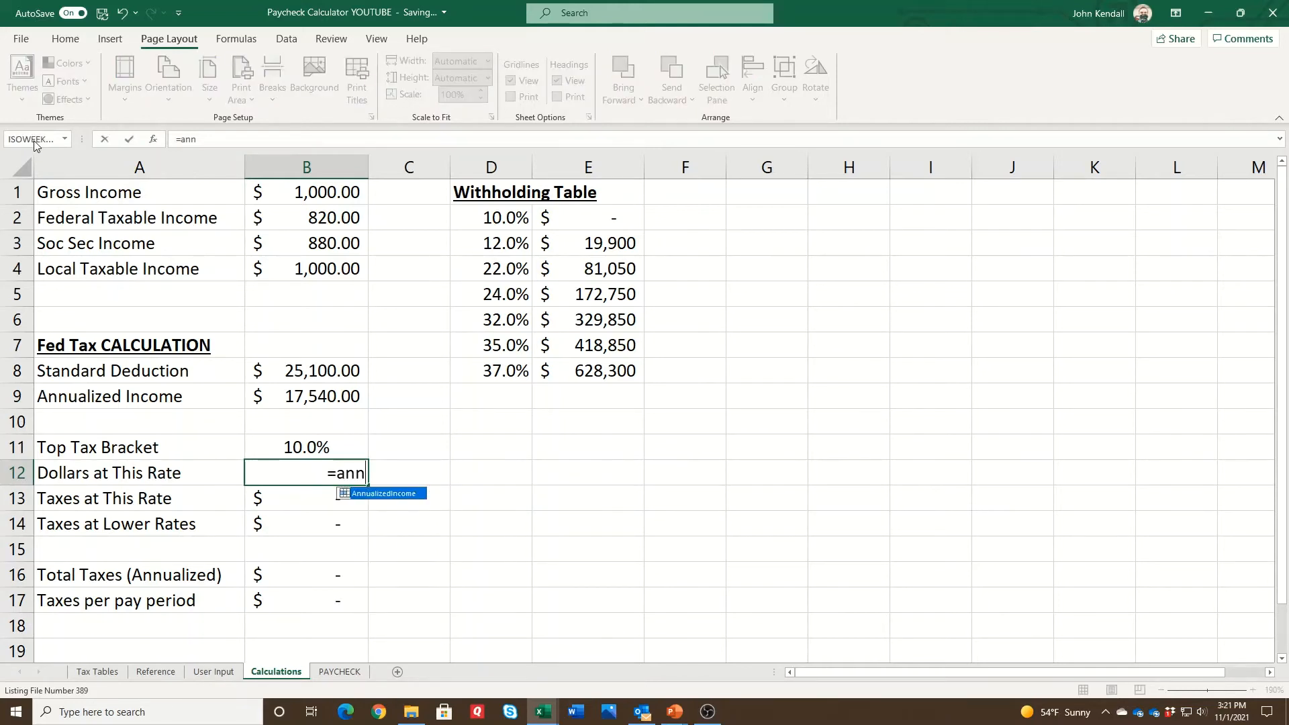
pyautogui.press('Tab')
pyautogui.write('*topt')
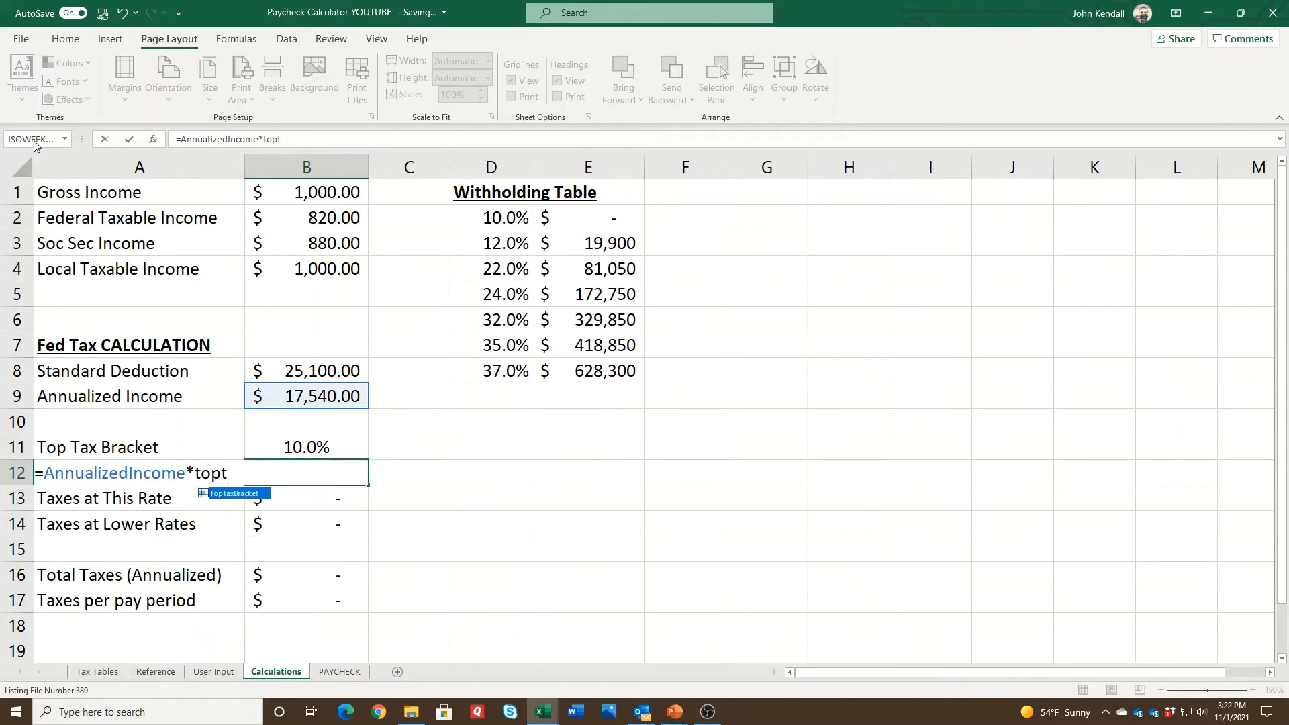
pyautogui.press('Escape')
pyautogui.press('Escape')
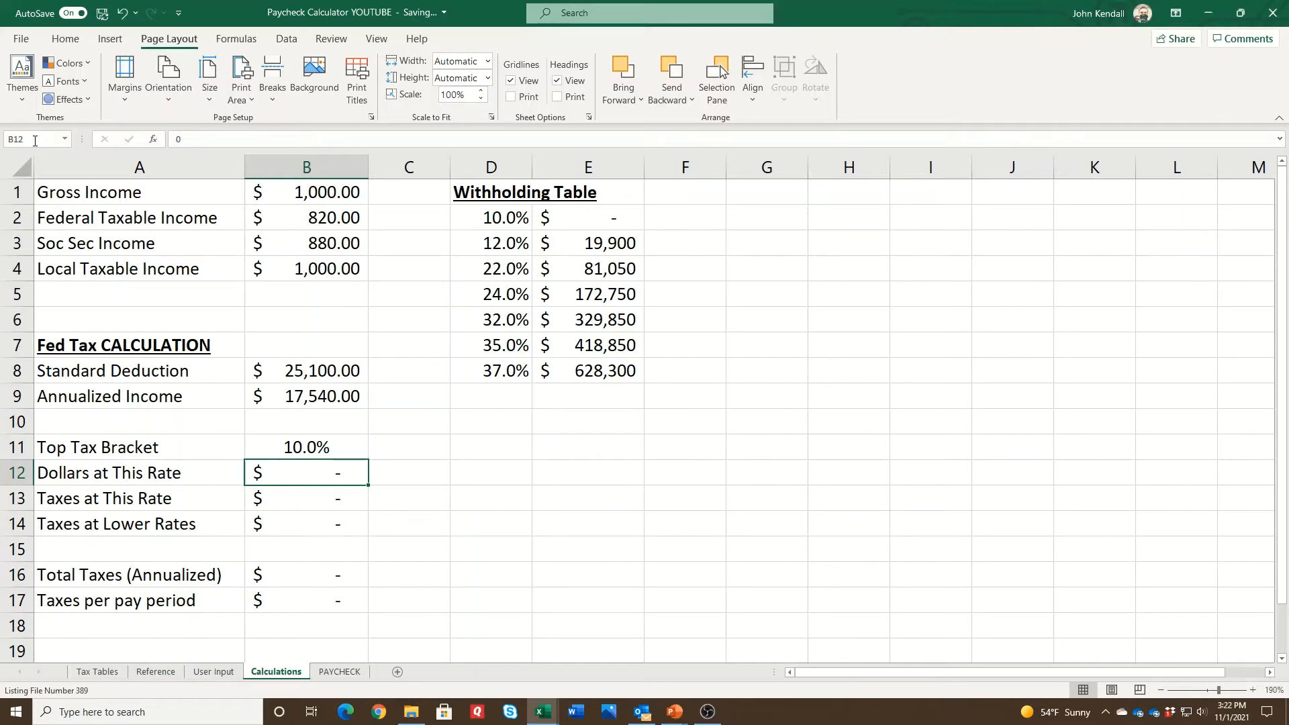
# Enter =E3 in F2 to bring the next bracket's threshold beside the 10.0% row of the withholding table.
pyautogui.press('Right')
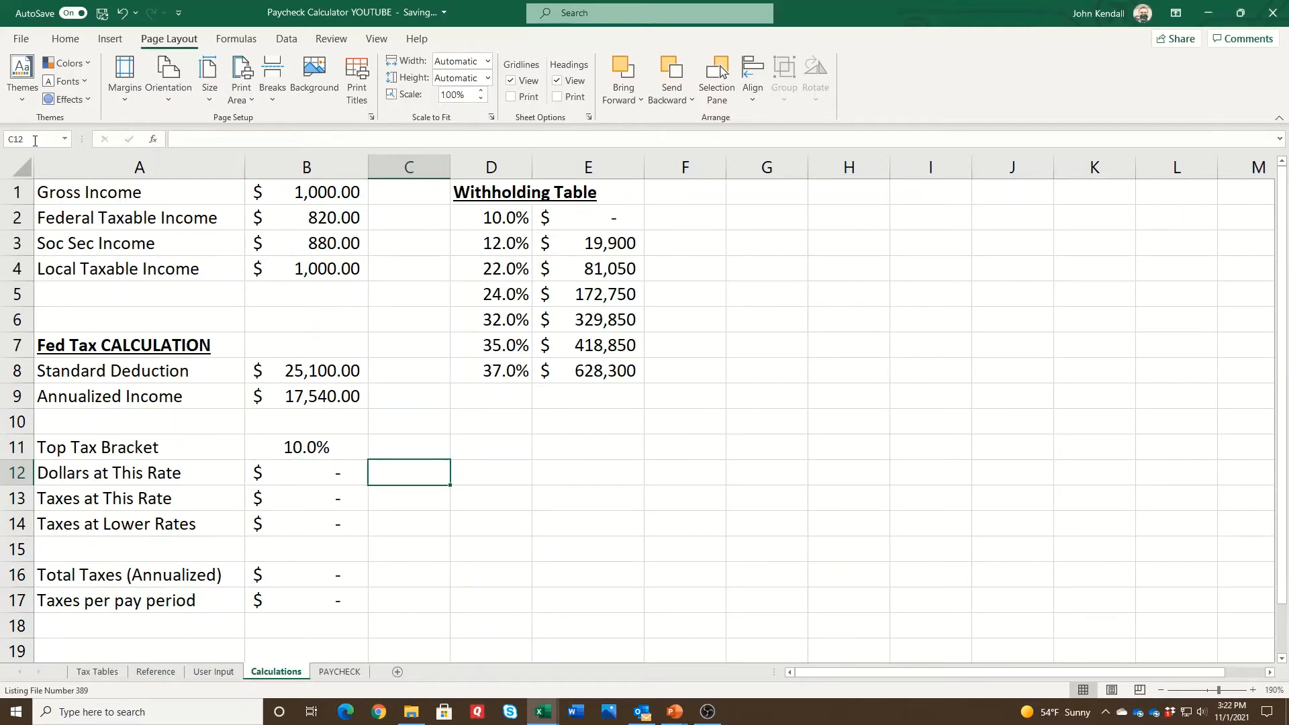
pyautogui.press('Right')
pyautogui.press('Up')
pyautogui.press('Up')
pyautogui.press('Up')
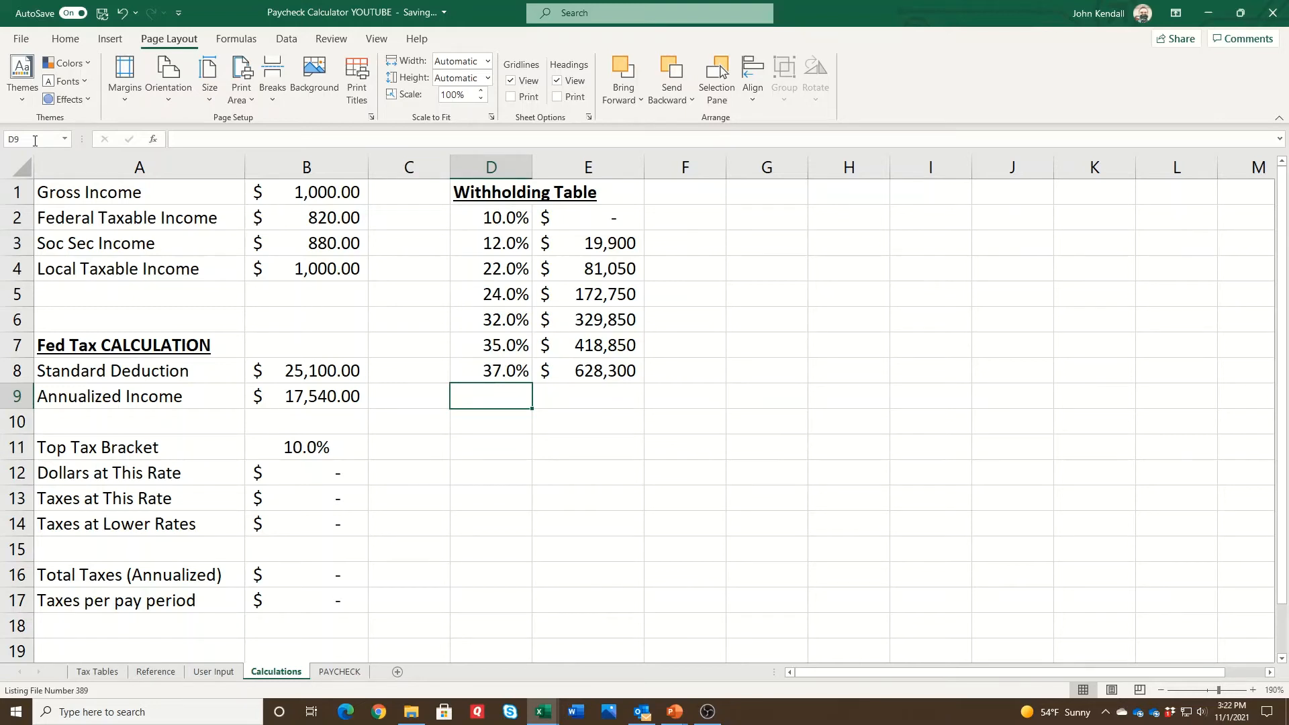
pyautogui.press('Right')
pyautogui.press('Right')
pyautogui.press('Right')
pyautogui.press('Up')
pyautogui.press('Up')
pyautogui.press('Up')
pyautogui.press('Up')
pyautogui.press('Up')
pyautogui.press('Up')
pyautogui.press('Up')
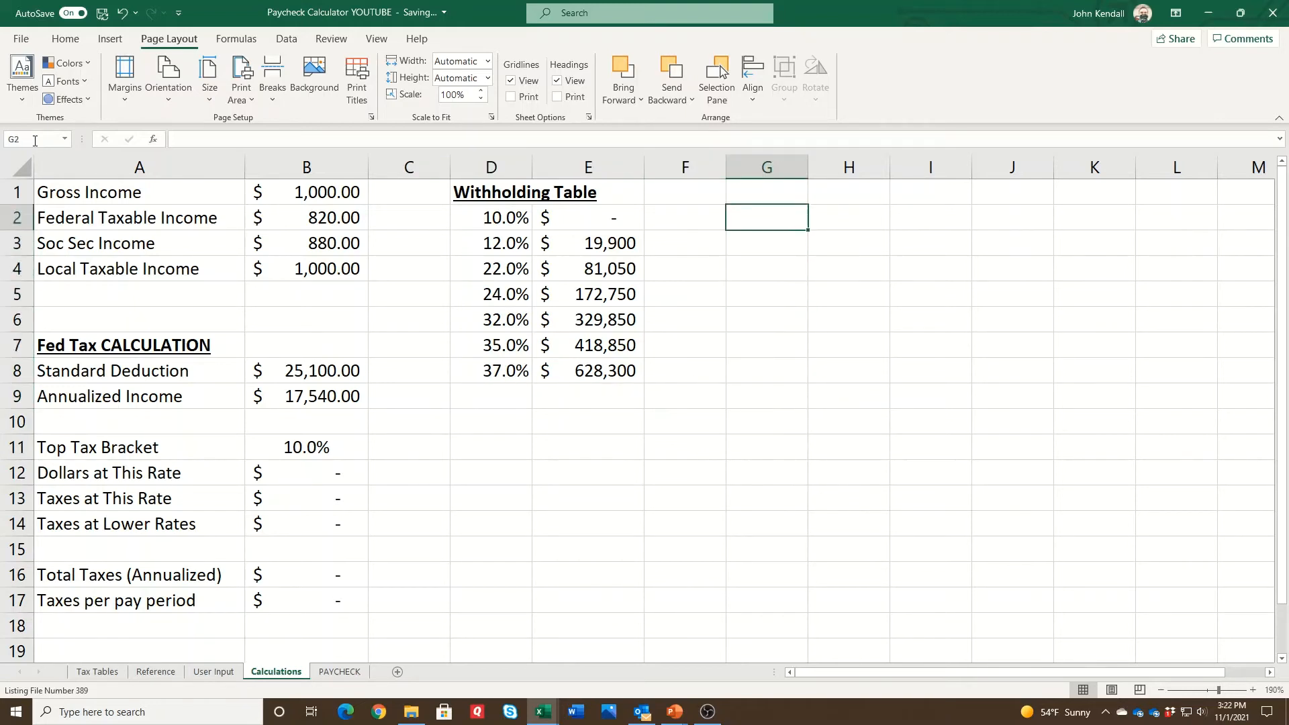
pyautogui.press('Left')
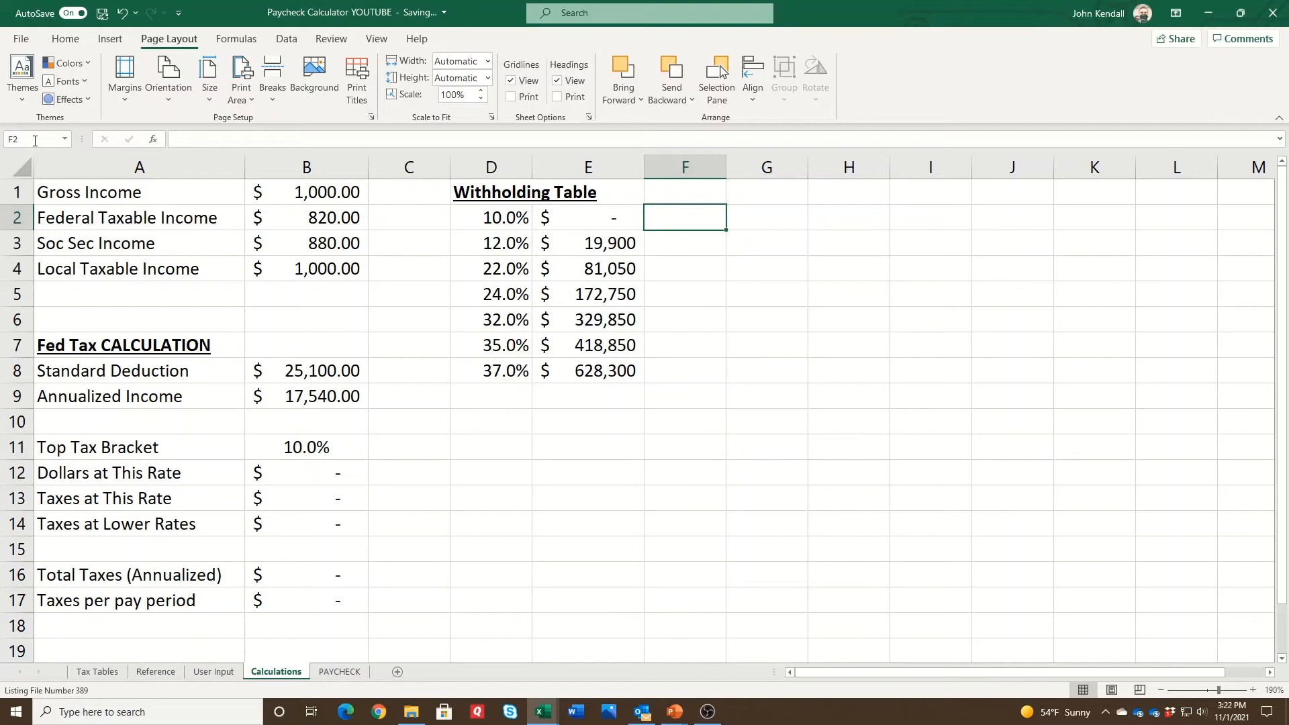
pyautogui.write('=')
pyautogui.press('Left')
pyautogui.press('Down')
pyautogui.press('Return')
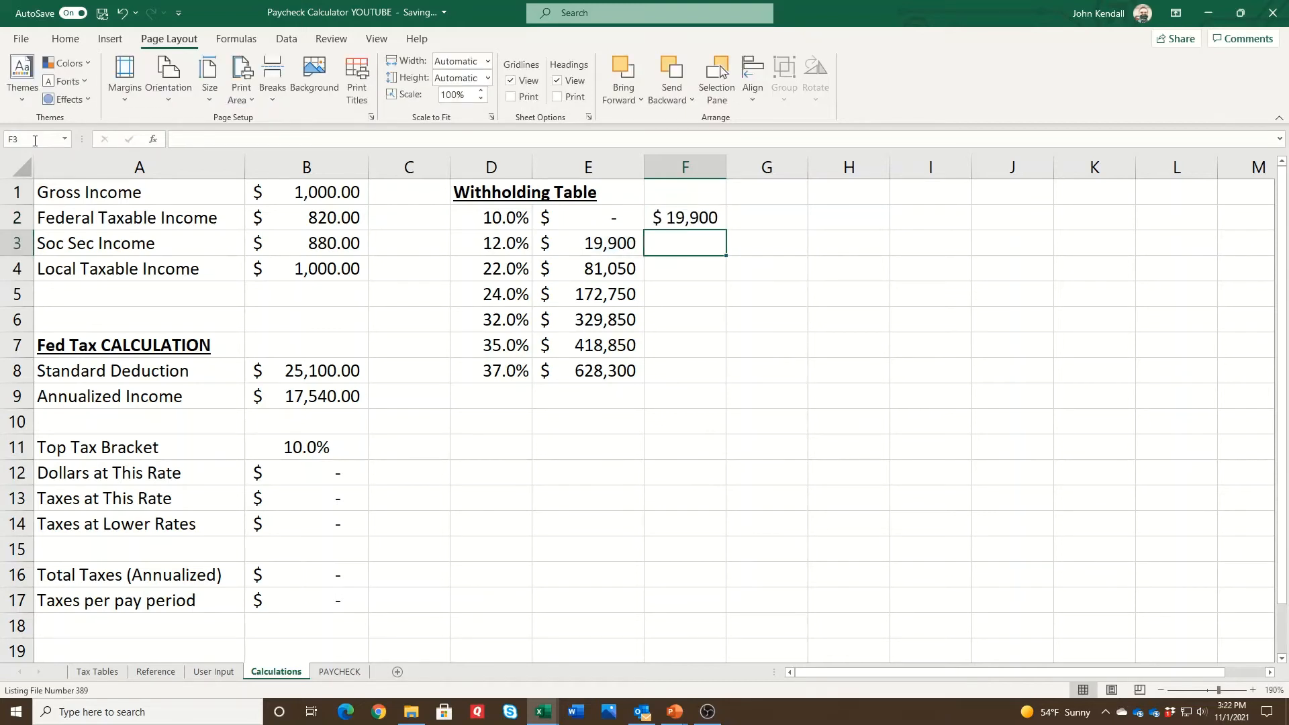
pyautogui.click(710, 219)
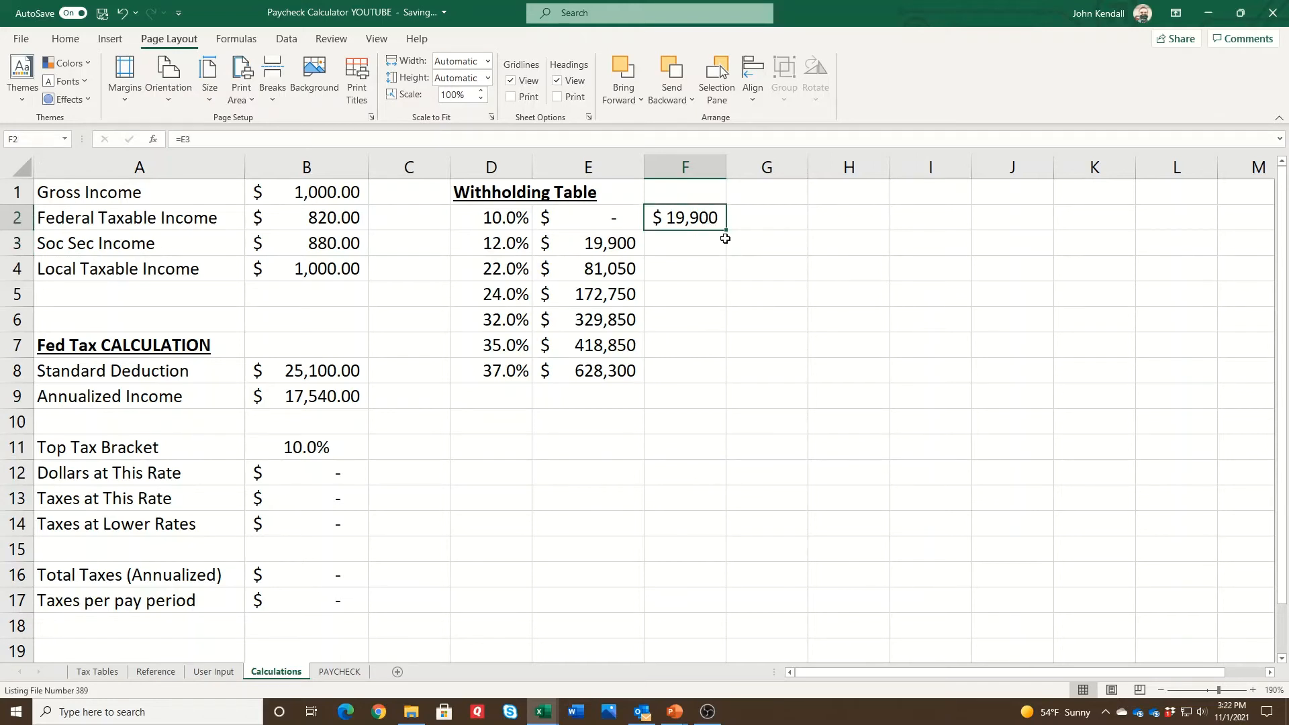
# Copy F2's formula down through F7 and fit column F's width to its amounts.
pyautogui.moveTo(725, 235); pyautogui.dragTo(726, 354)
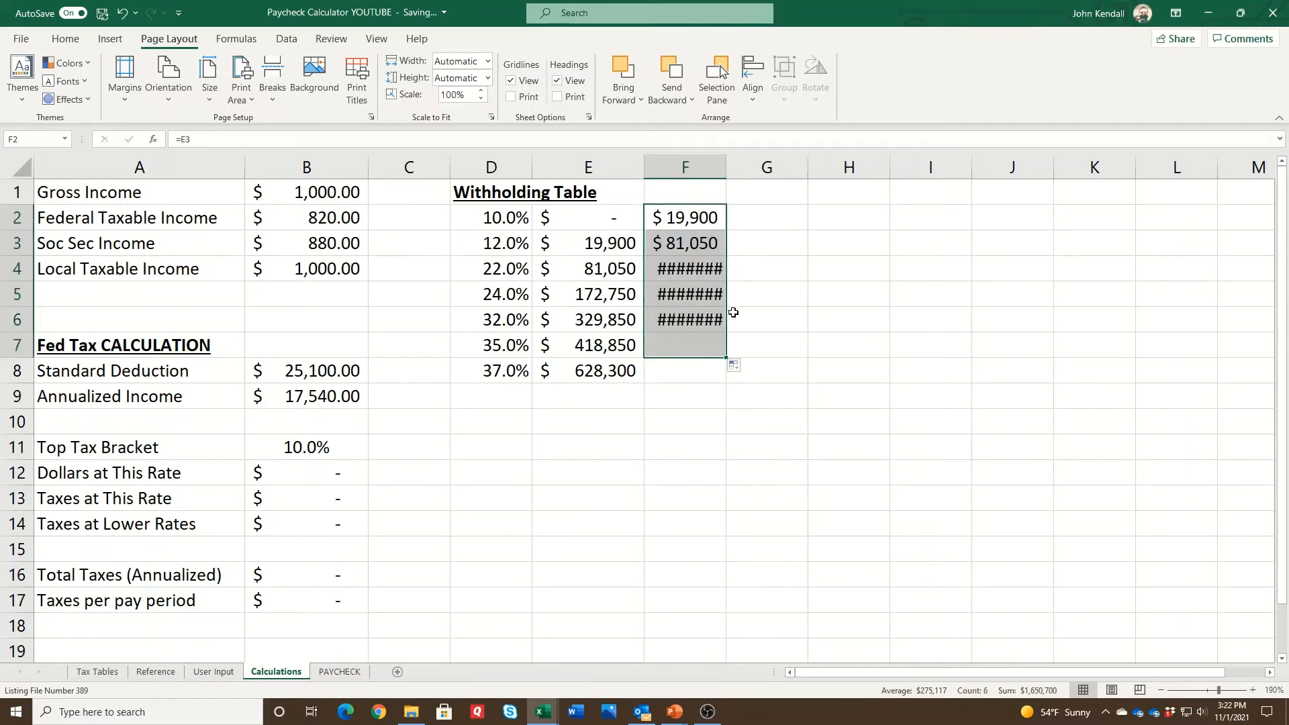
pyautogui.doubleClick(726, 166)
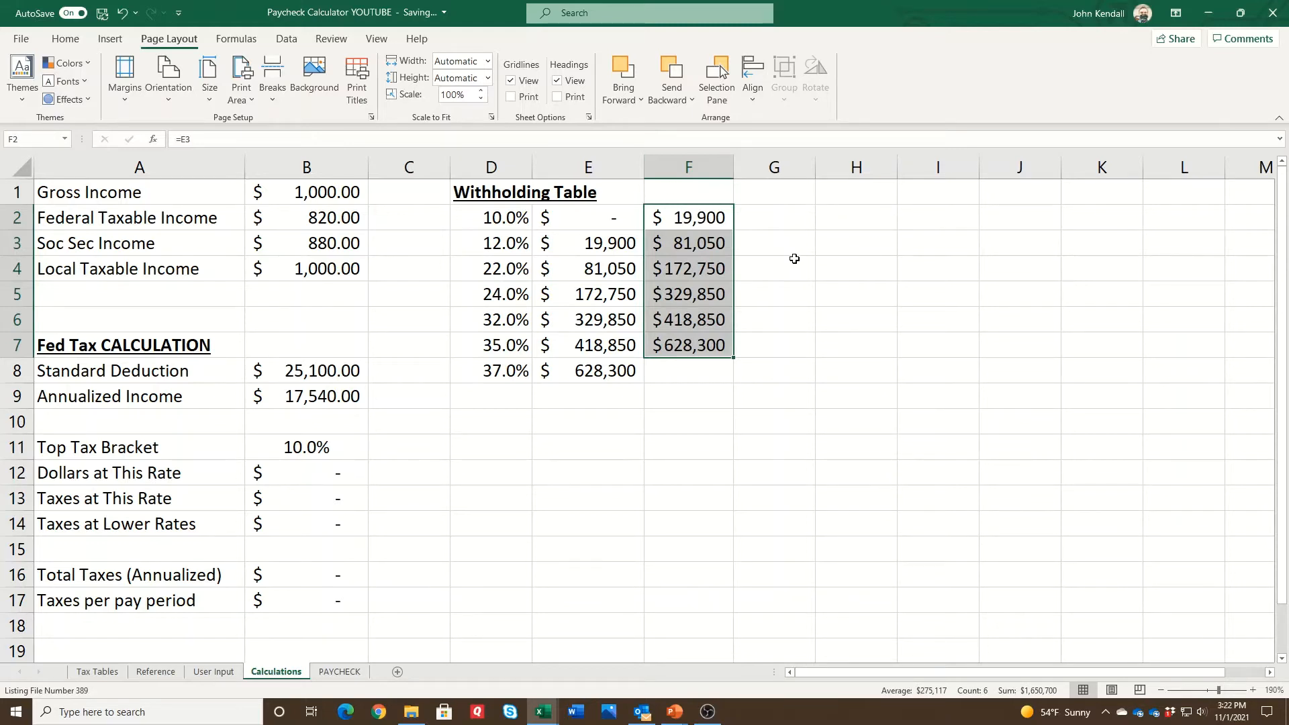
# Enter =F2*D2 in G3 to calculate the full tax of the 10.0% bracket beside the 12.0% row.
pyautogui.click(772, 186)
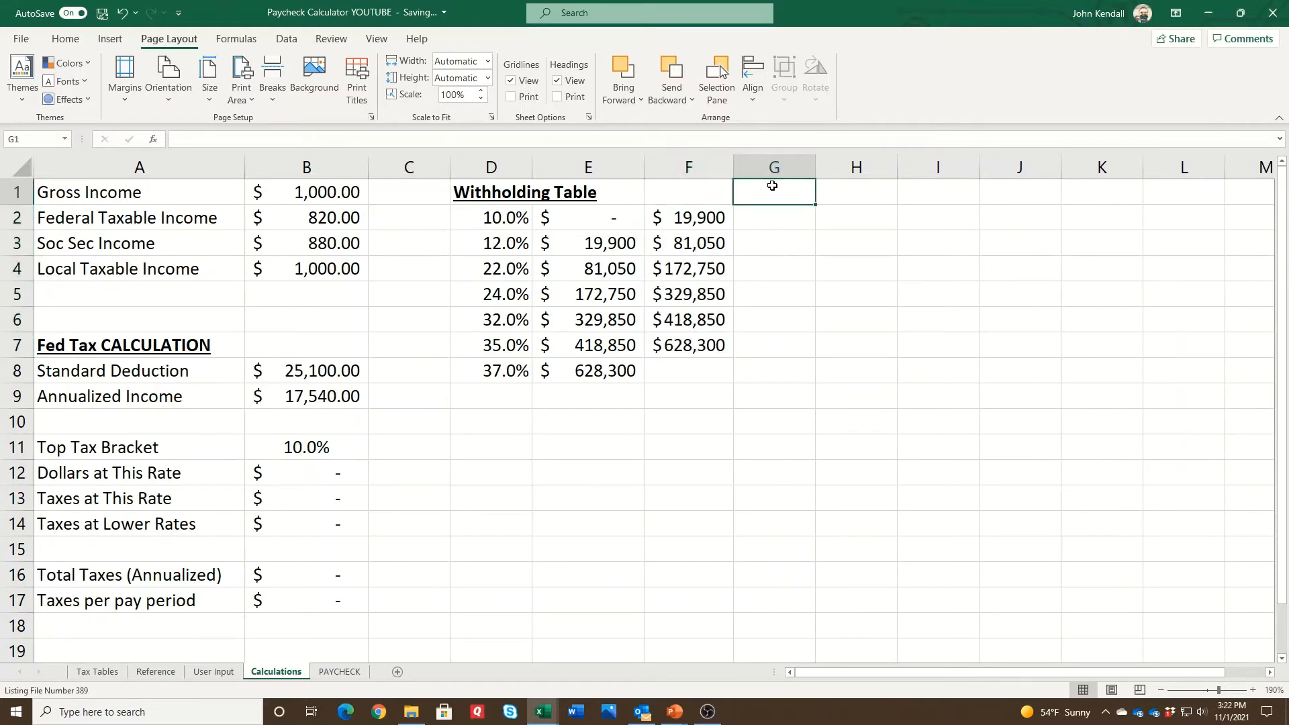
pyautogui.click(771, 219)
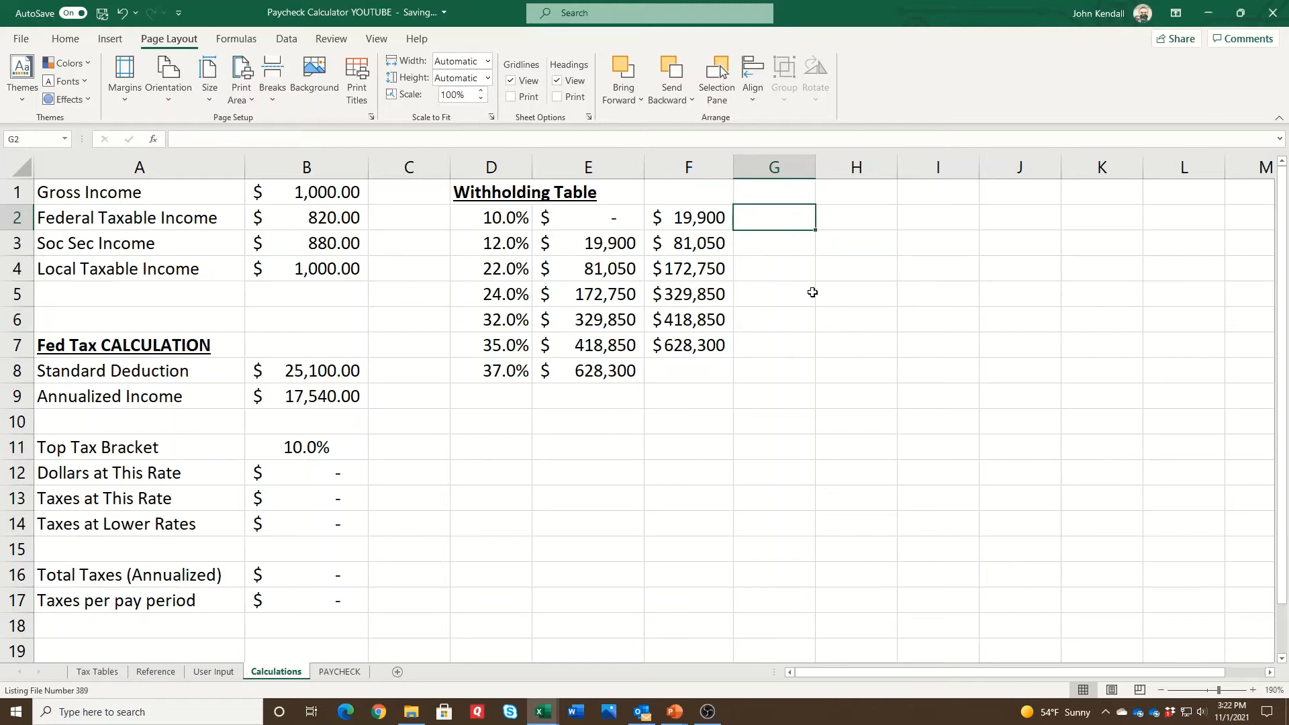
pyautogui.press('Down')
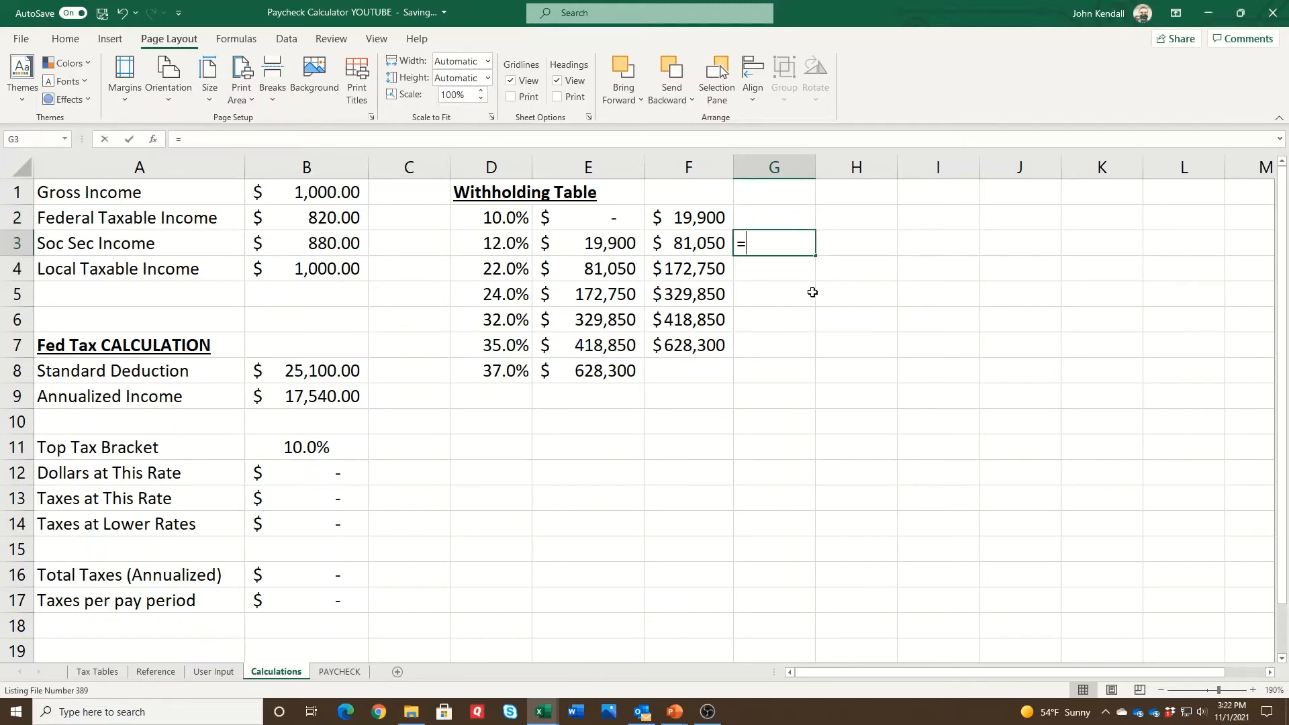
pyautogui.write('=')
pyautogui.press('Up')
pyautogui.press('Left')
pyautogui.write('*')
pyautogui.press('Left')
pyautogui.press('Left')
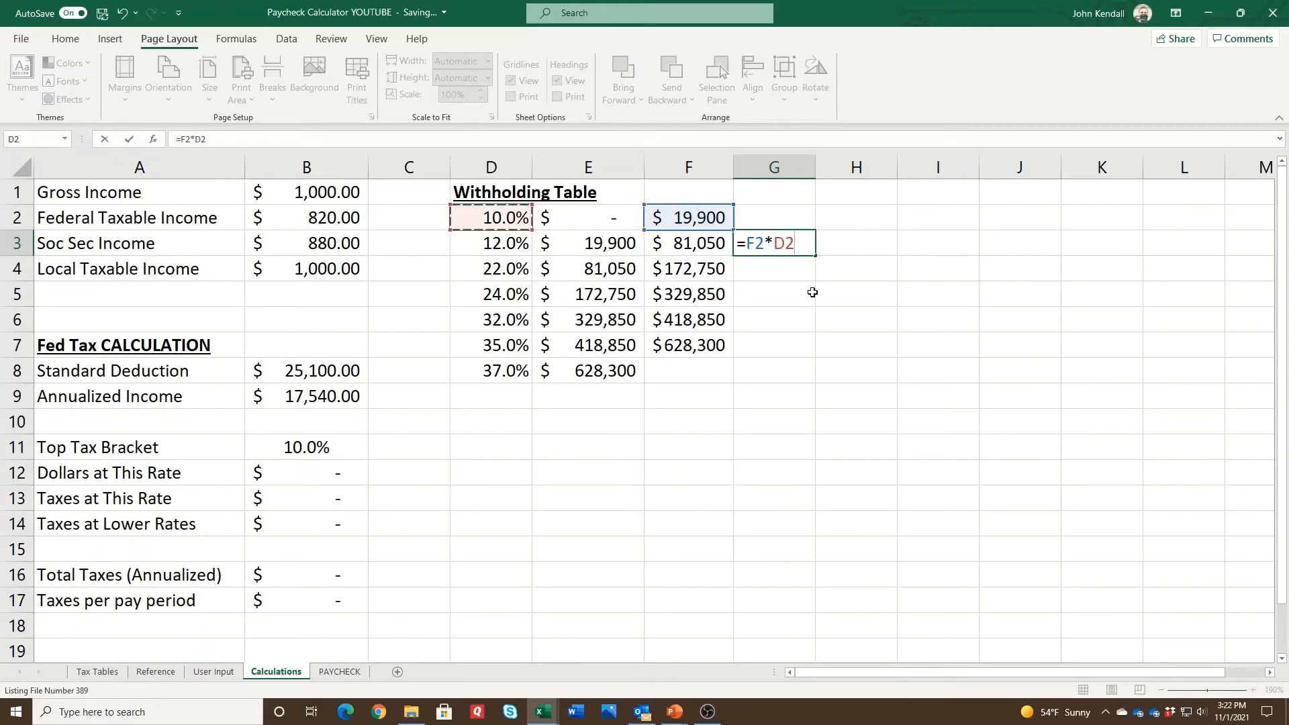
pyautogui.press('Return')
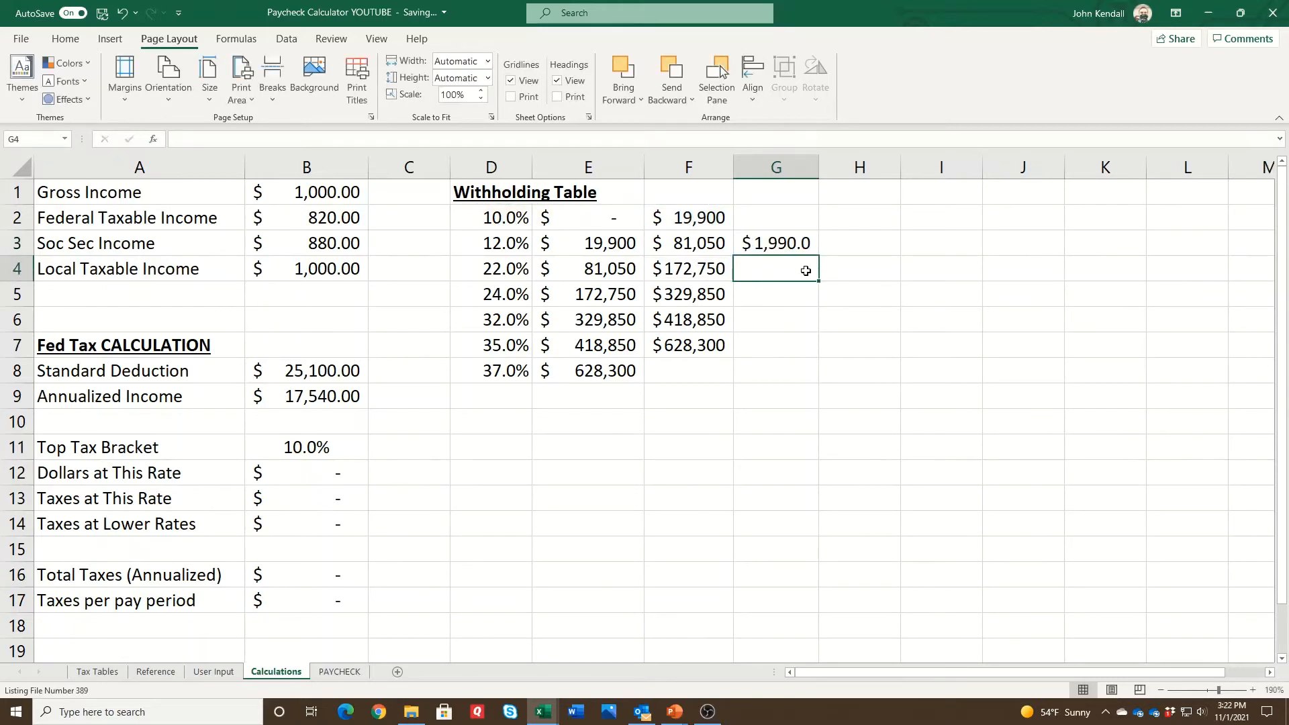
# Show the amount in G3 with two decimal places and check its formula.
pyautogui.rightClick(806, 246)
pyautogui.click(948, 227)
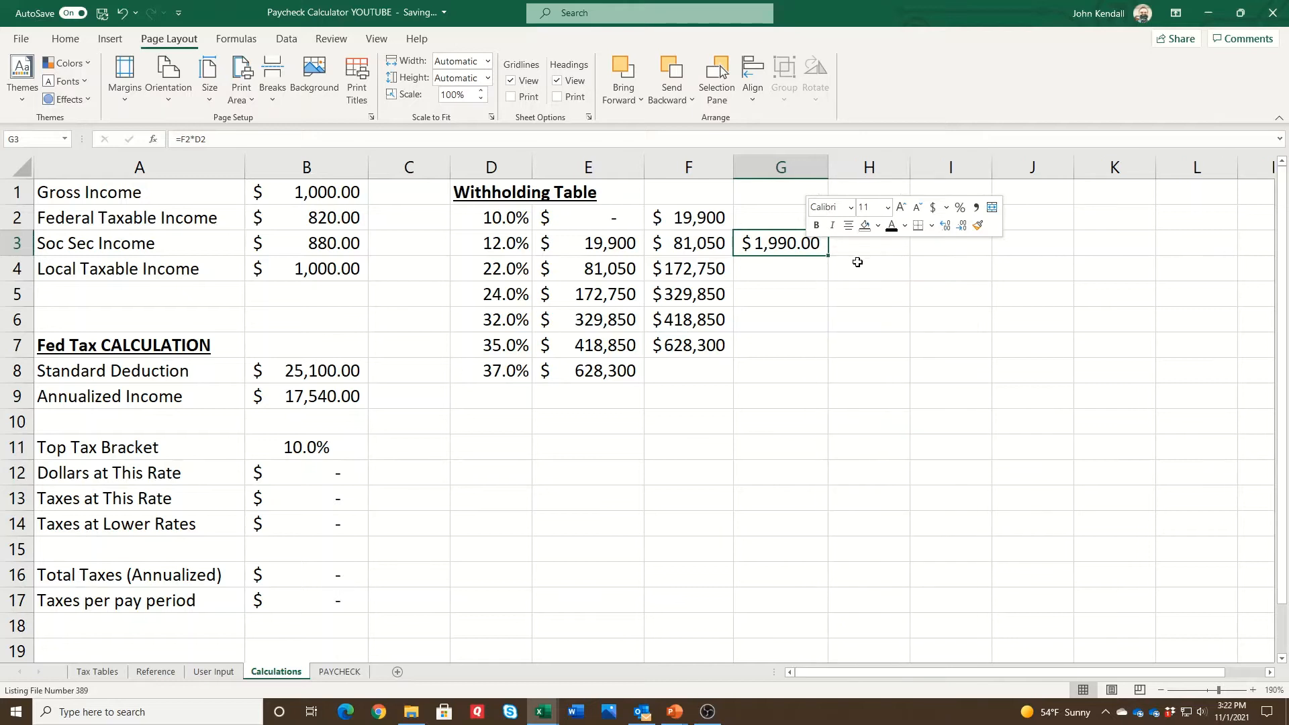
pyautogui.click(794, 263)
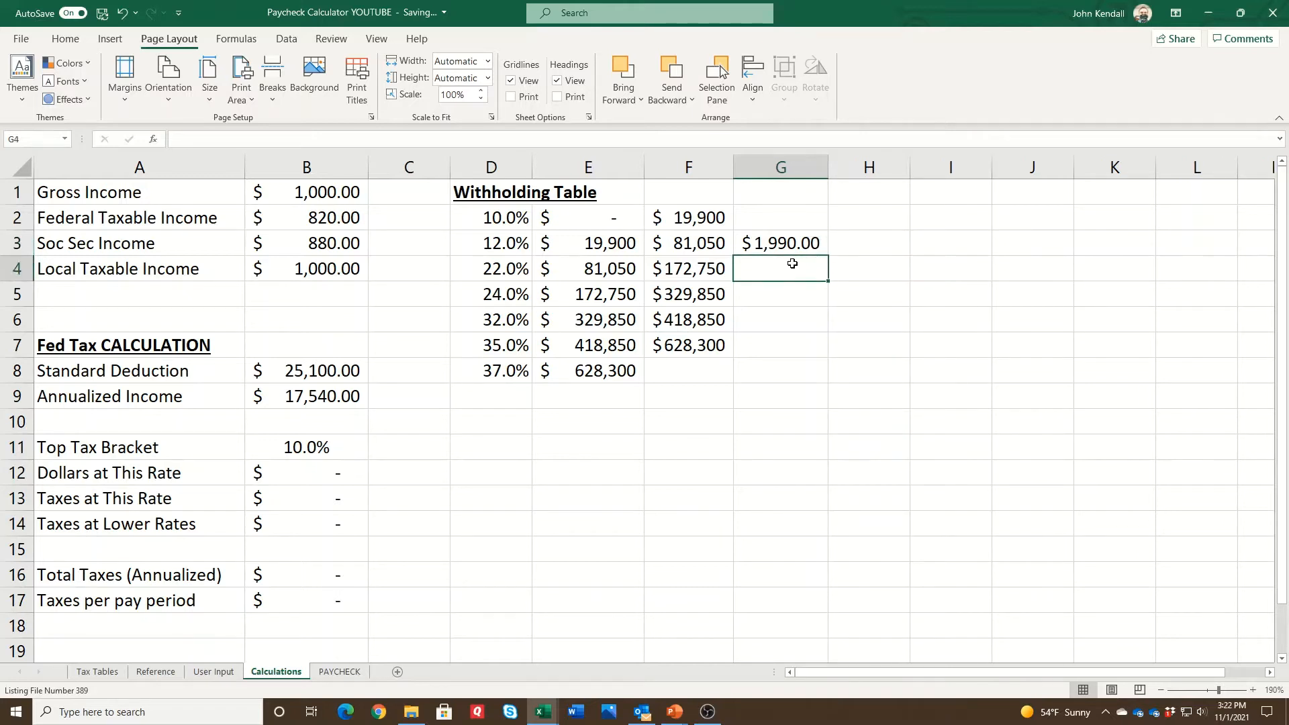
pyautogui.click(796, 212)
pyautogui.doubleClick(794, 250)
pyautogui.press('Escape')
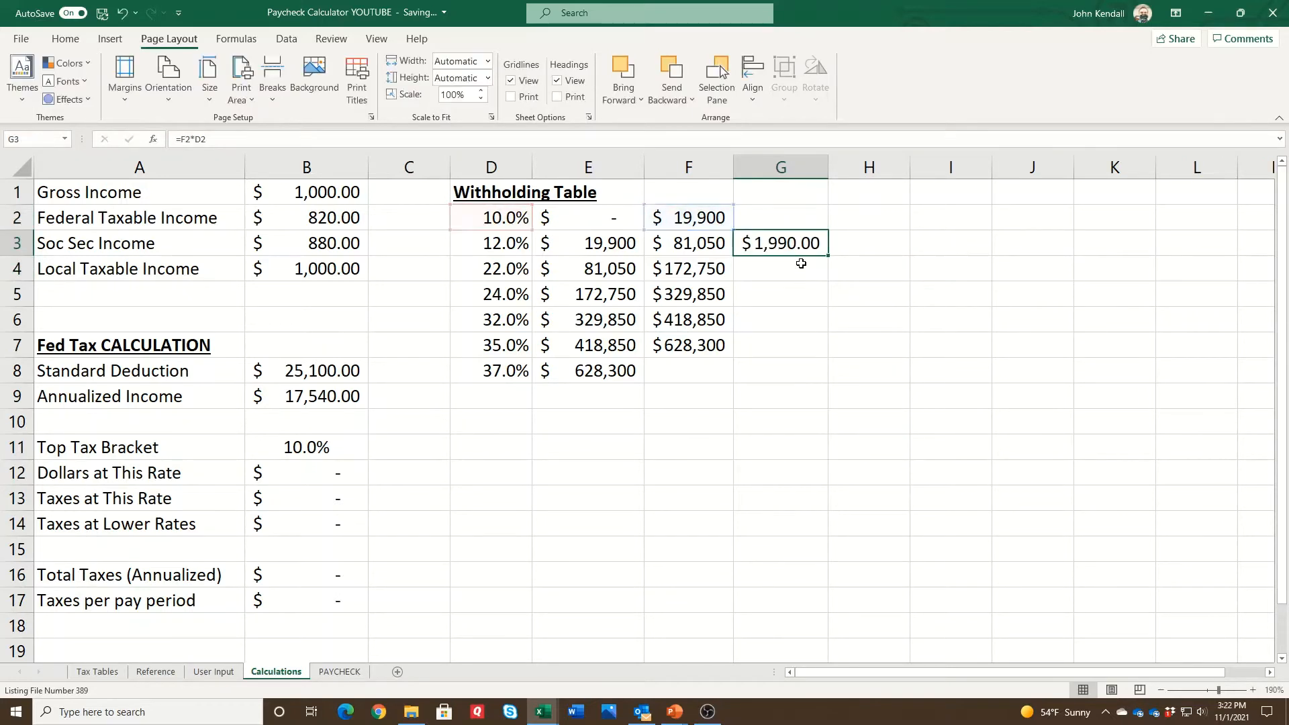
# Copy G3's formula into G4 and change it to =(F3-E3)*D3 so only the income within the 12.0% bracket is taxed.
pyautogui.moveTo(828, 256); pyautogui.dragTo(826, 281)
pyautogui.doubleClick(813, 271)
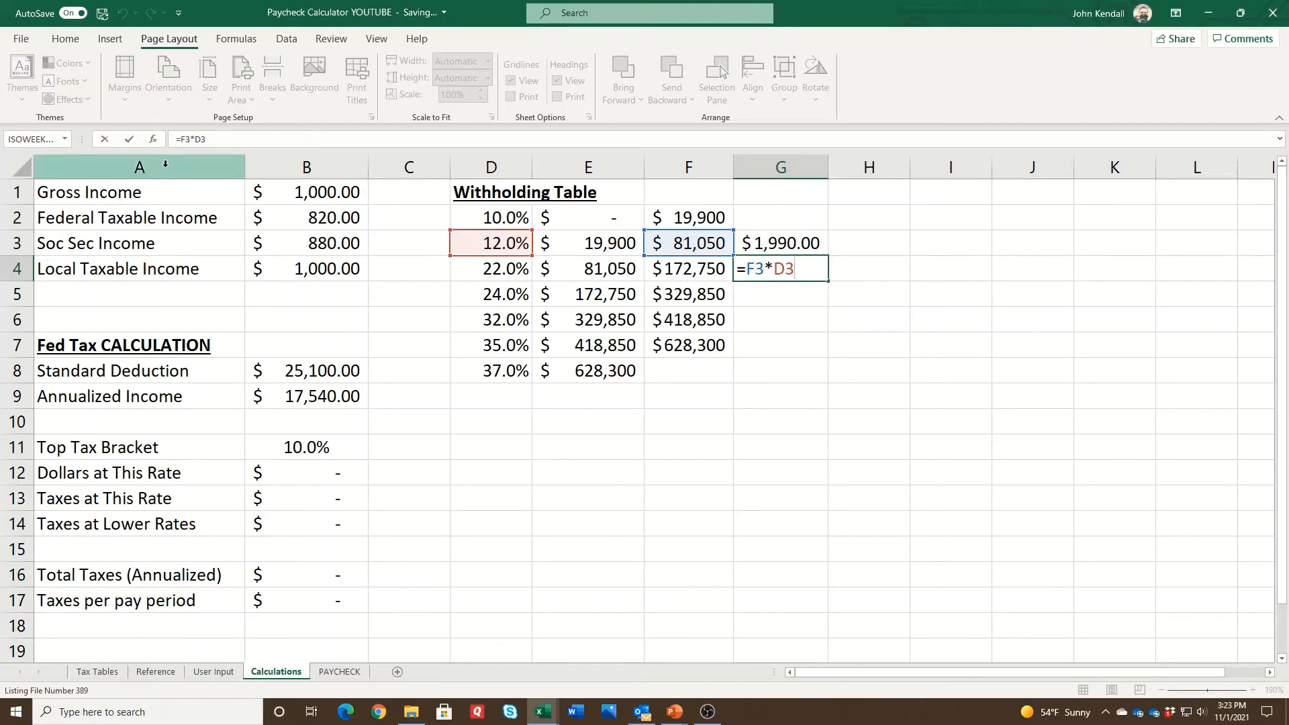
pyautogui.write('(F3')
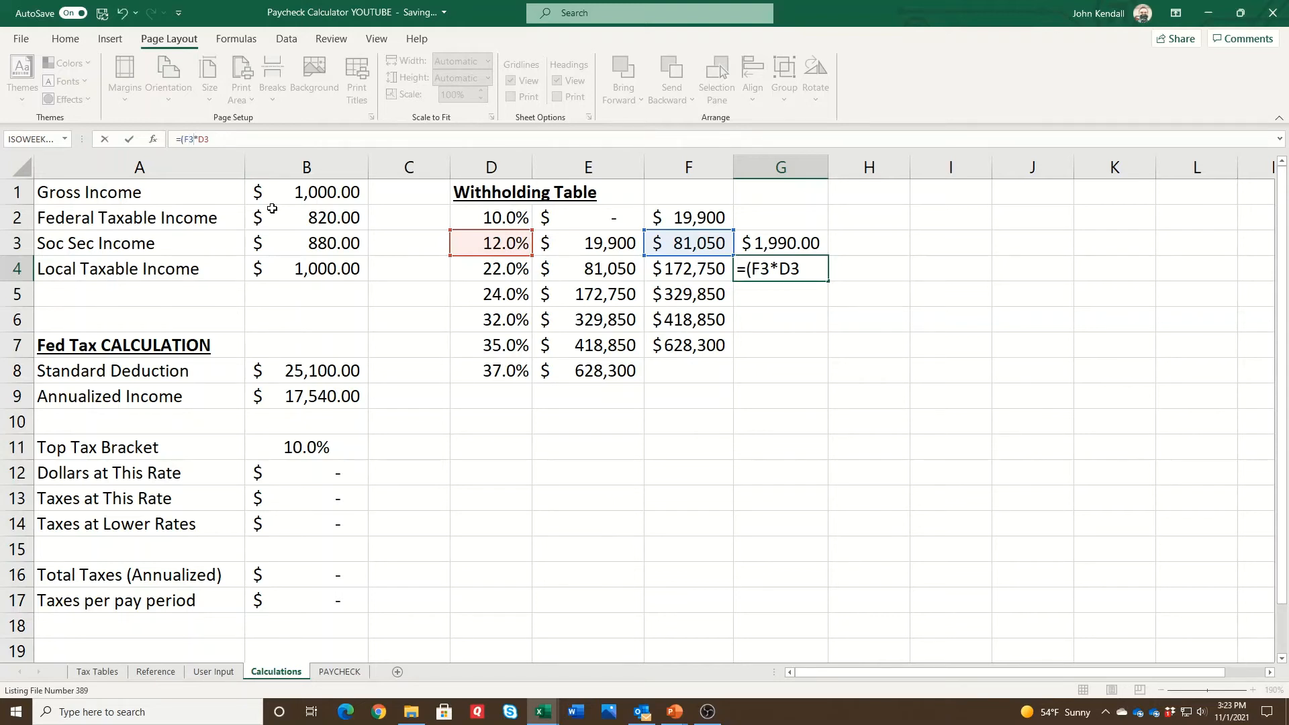
pyautogui.write('-')
pyautogui.click(613, 237)
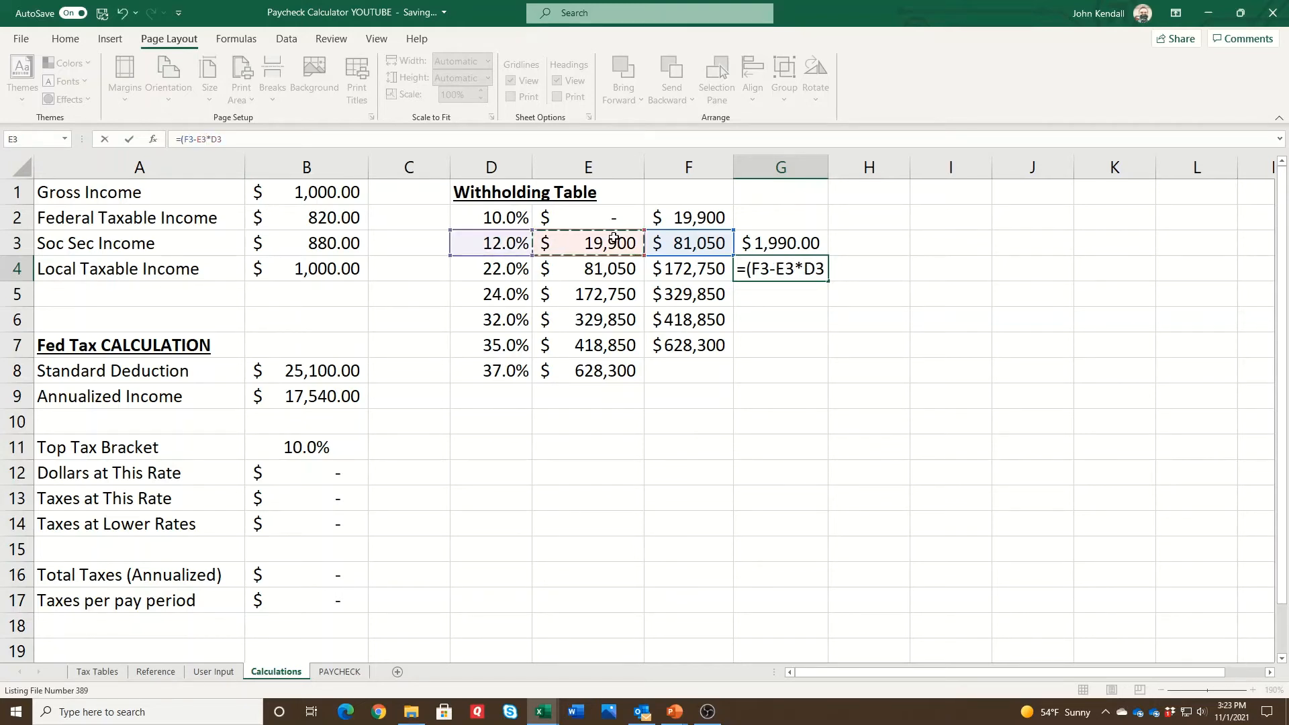
pyautogui.write(')')
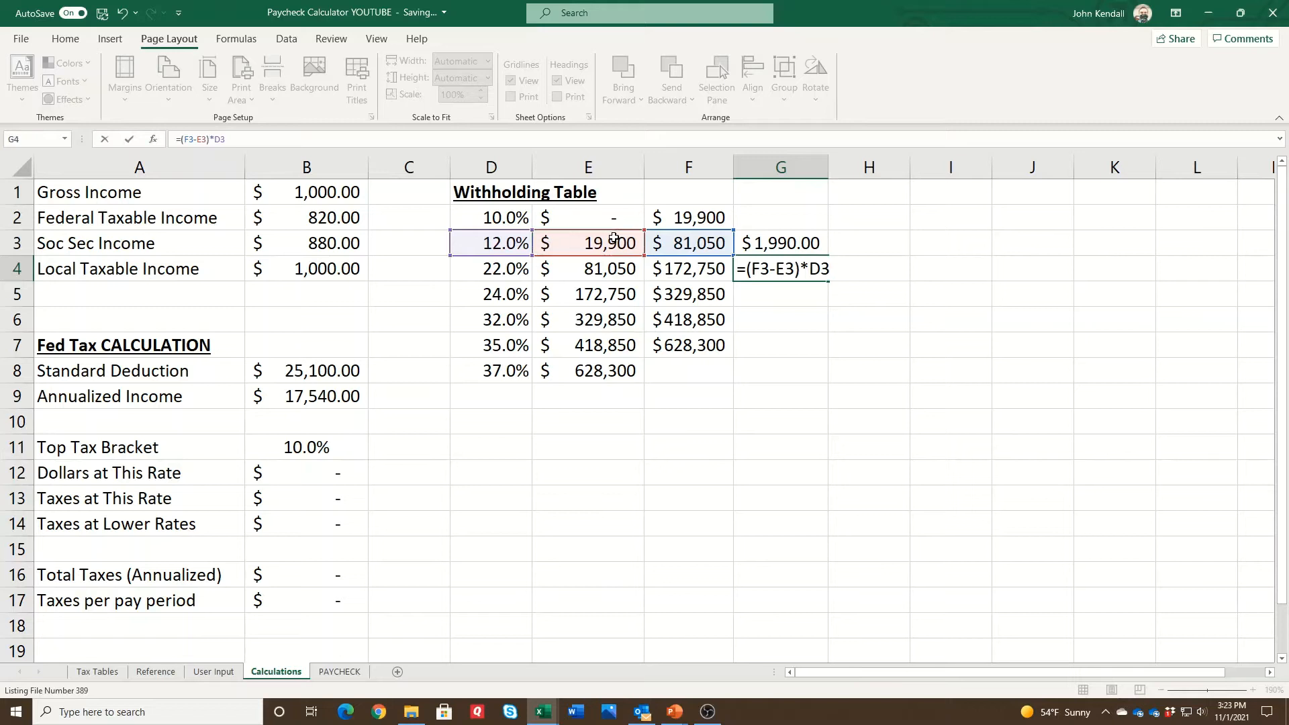
pyautogui.press('Return')
pyautogui.press('Up')
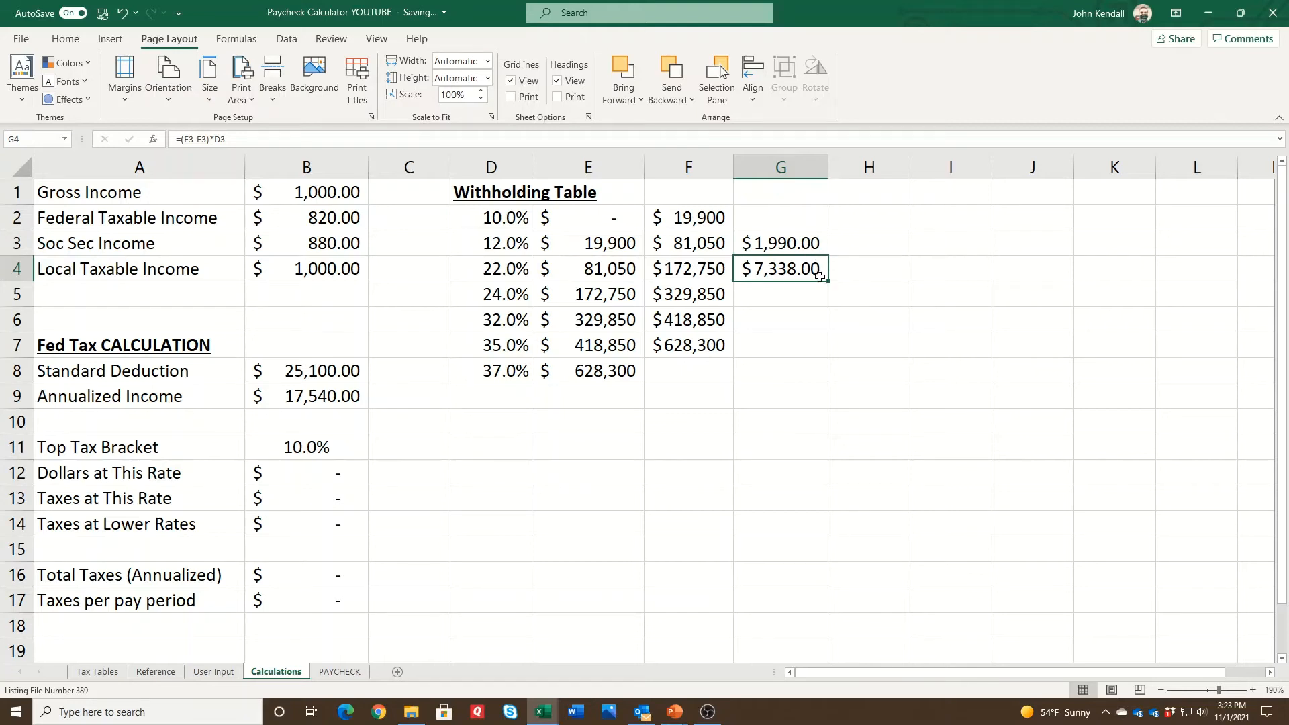
# Copy G4's formula down through G8 and fit column G's width to its amounts.
pyautogui.moveTo(830, 275); pyautogui.dragTo(830, 377)
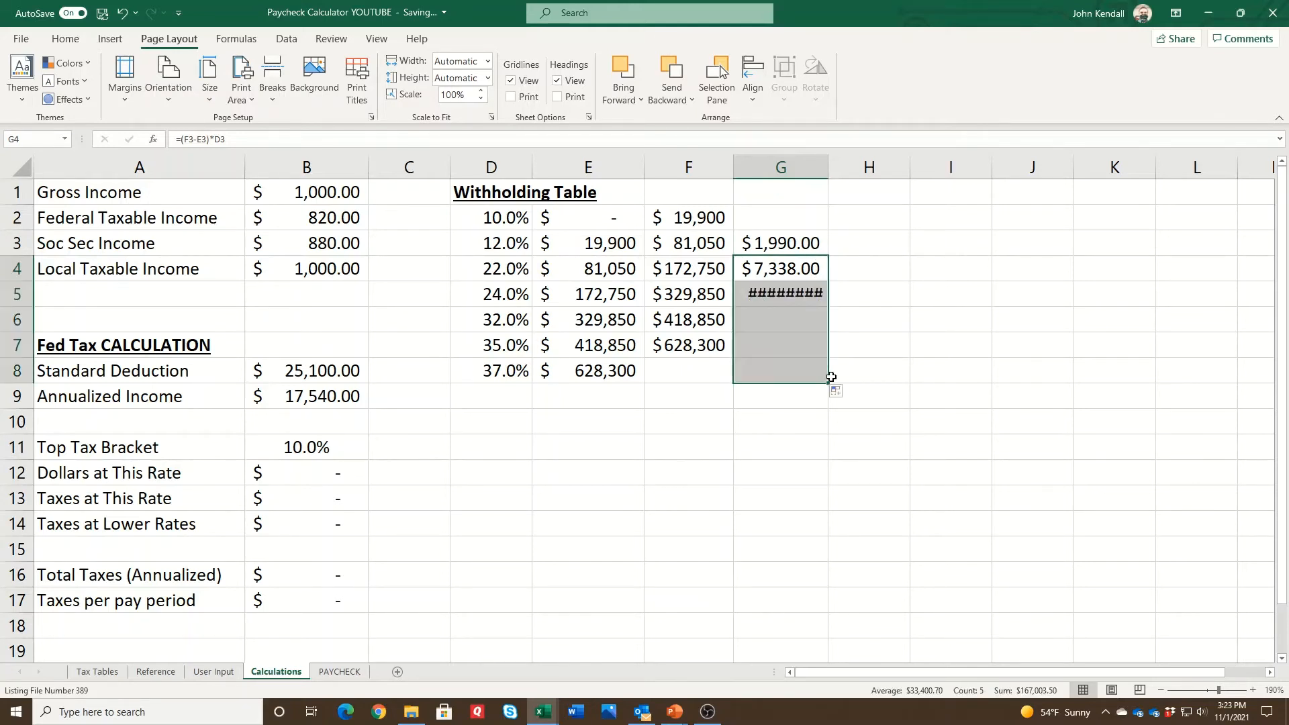
pyautogui.doubleClick(827, 167)
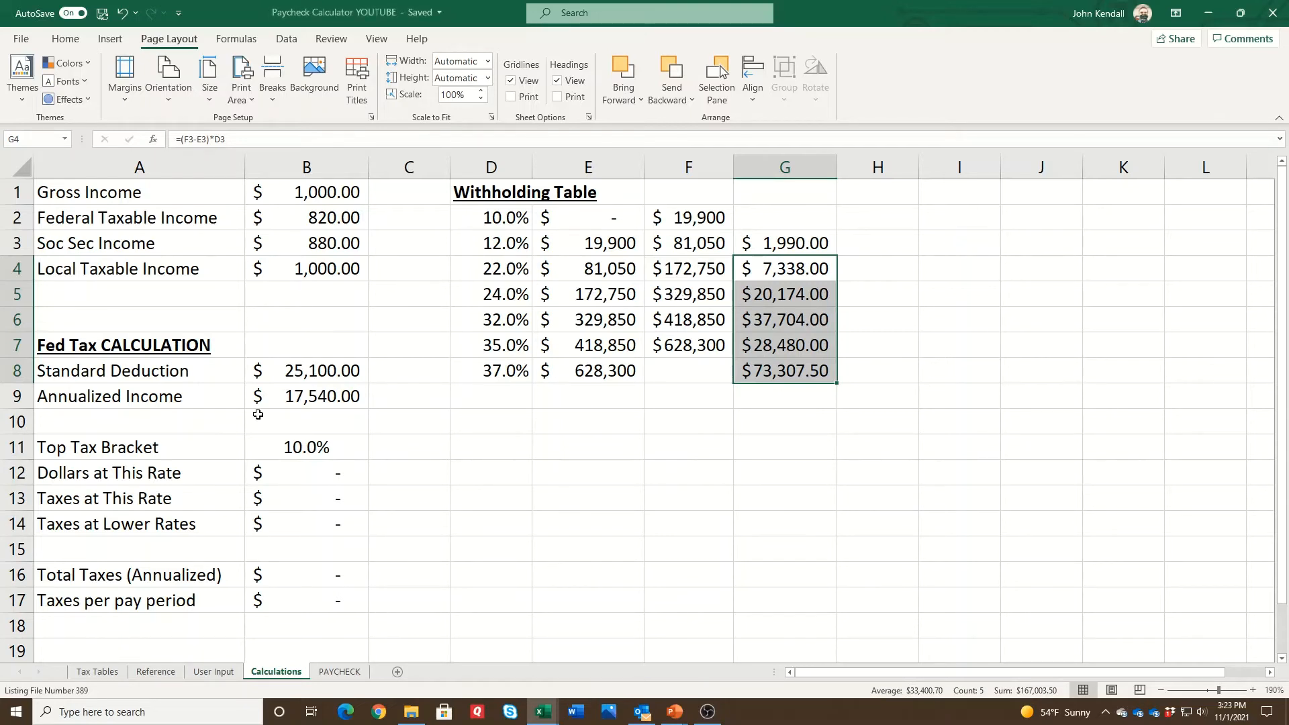
pyautogui.click(607, 296)
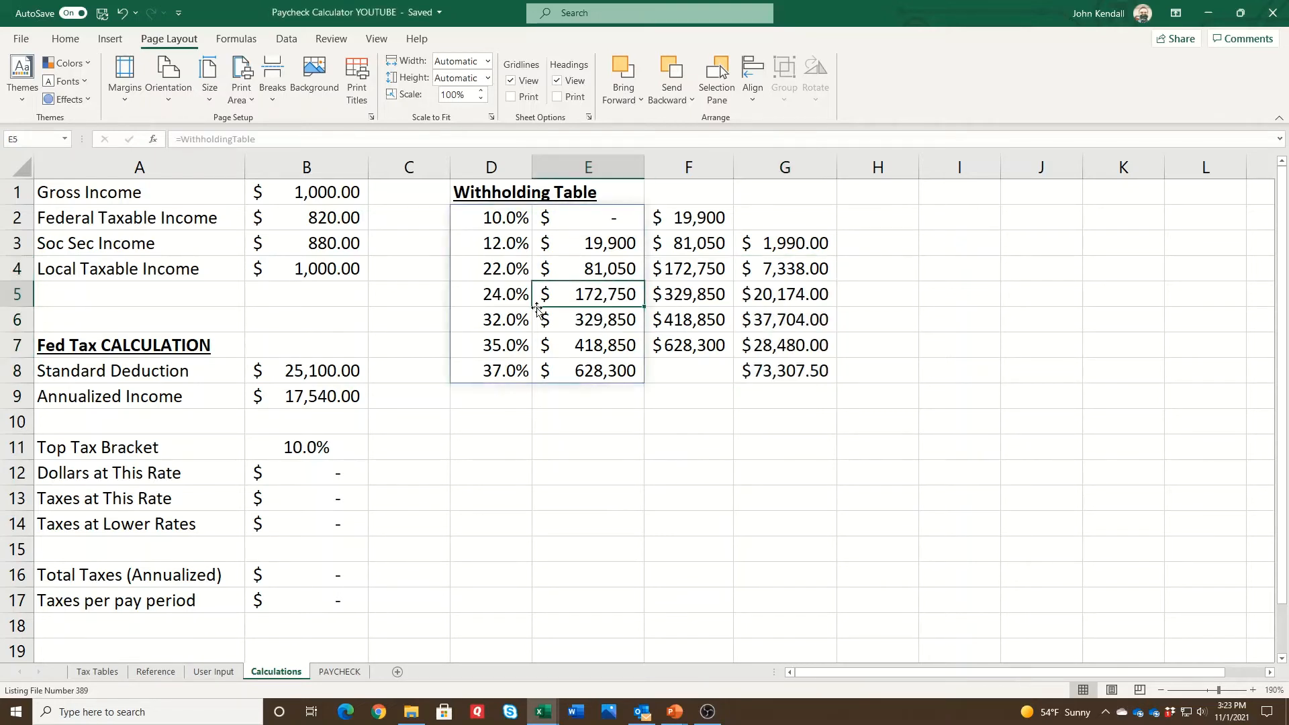
pyautogui.click(494, 298)
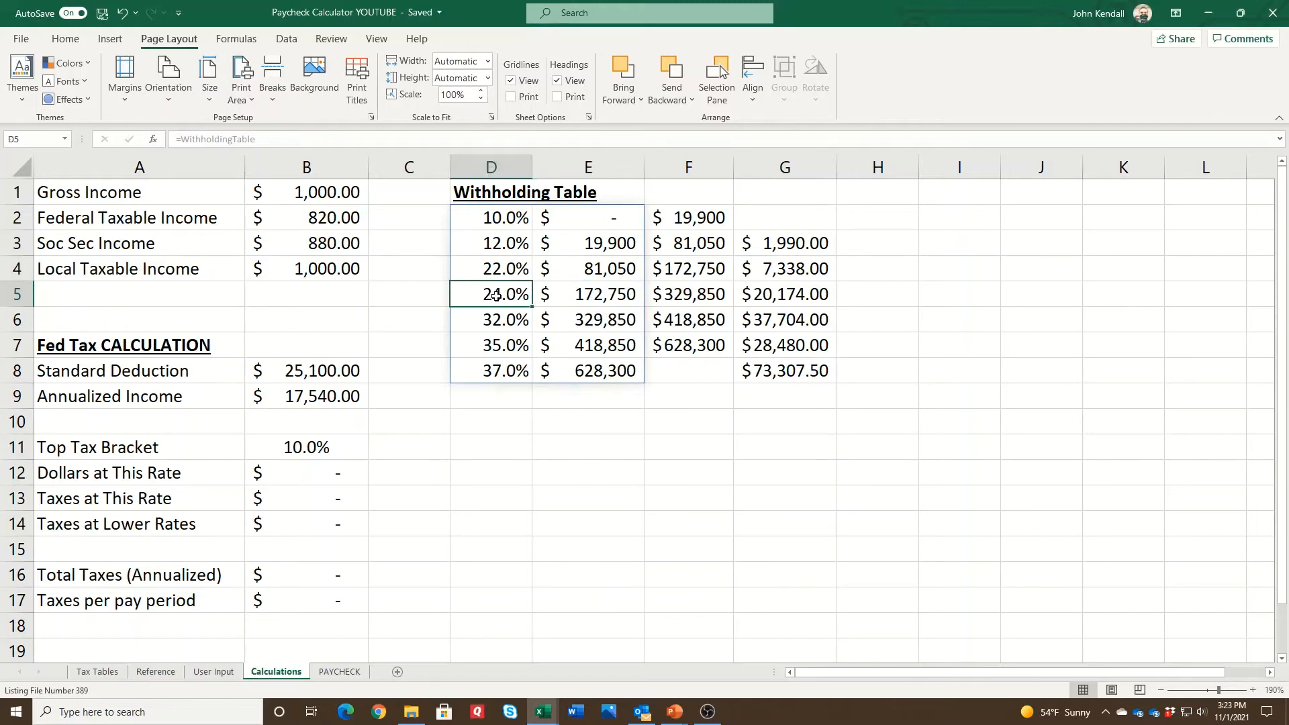
pyautogui.click(811, 290)
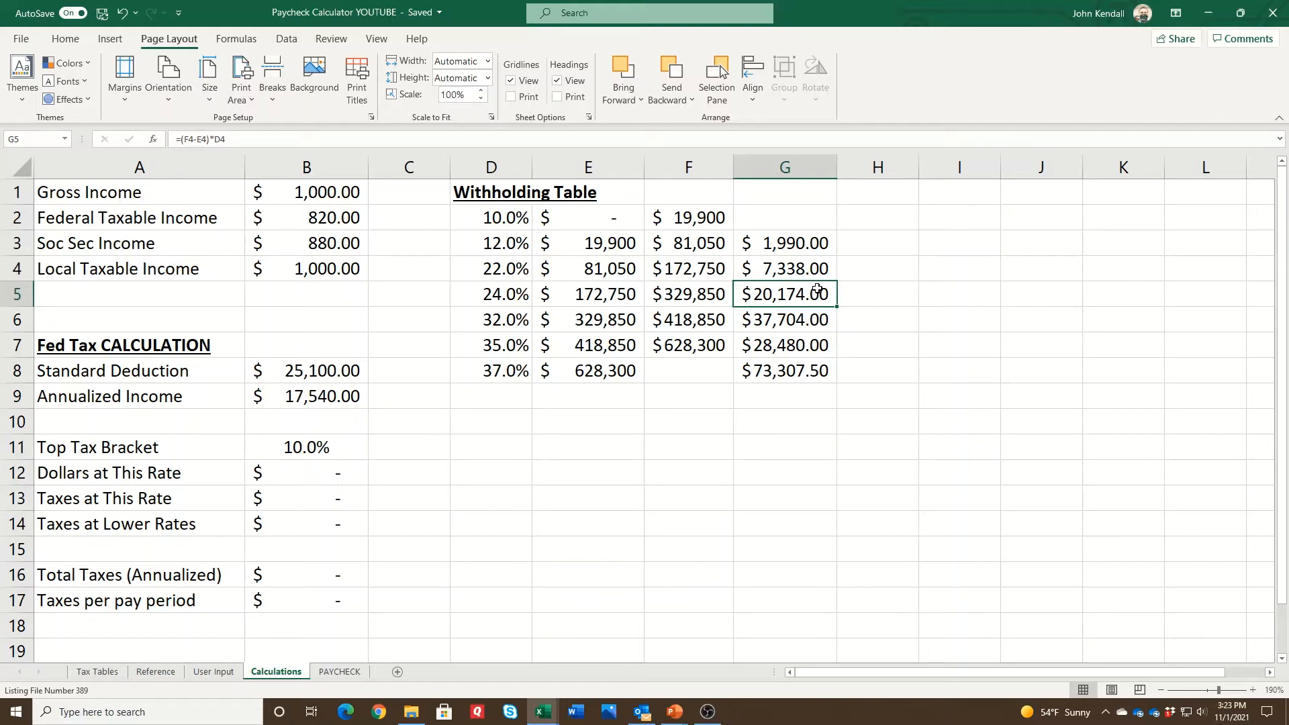
# Enter 0 in G2 for the 10.0% row and apply the dollar accounting format.
pyautogui.doubleClick(805, 221)
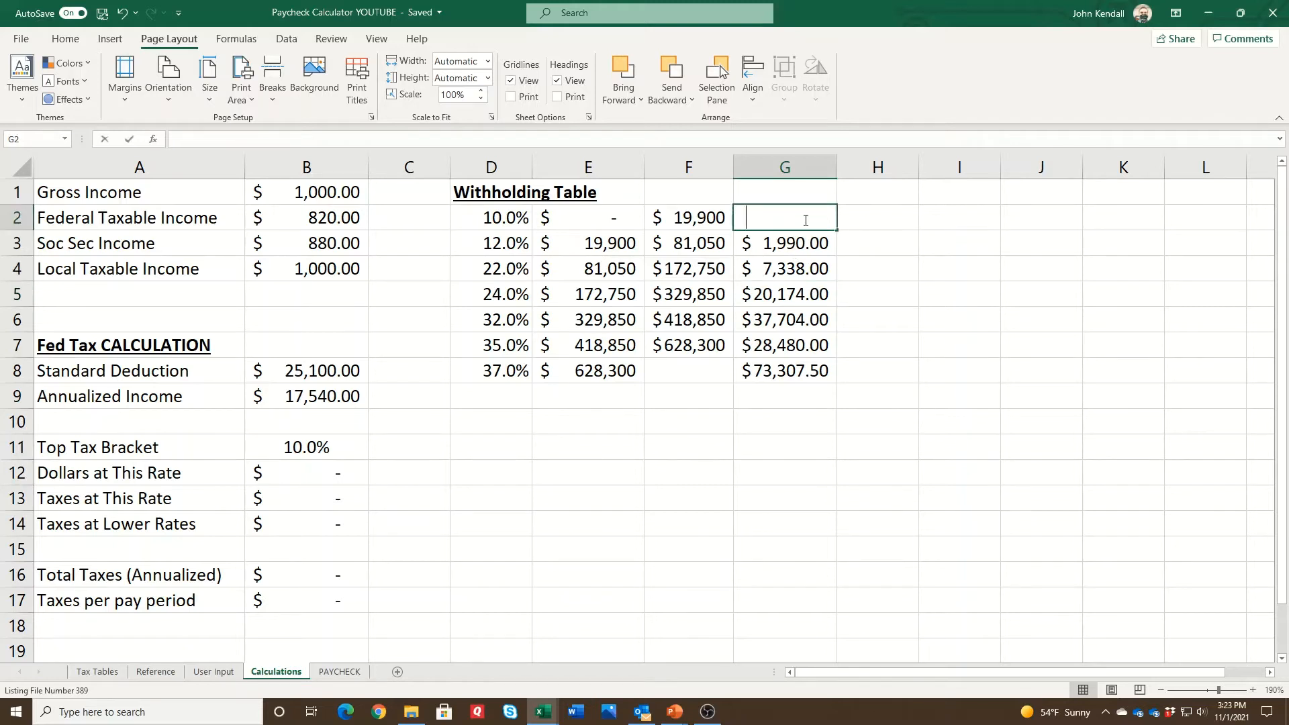
pyautogui.write('0')
pyautogui.press('Return')
pyautogui.rightClick(804, 220)
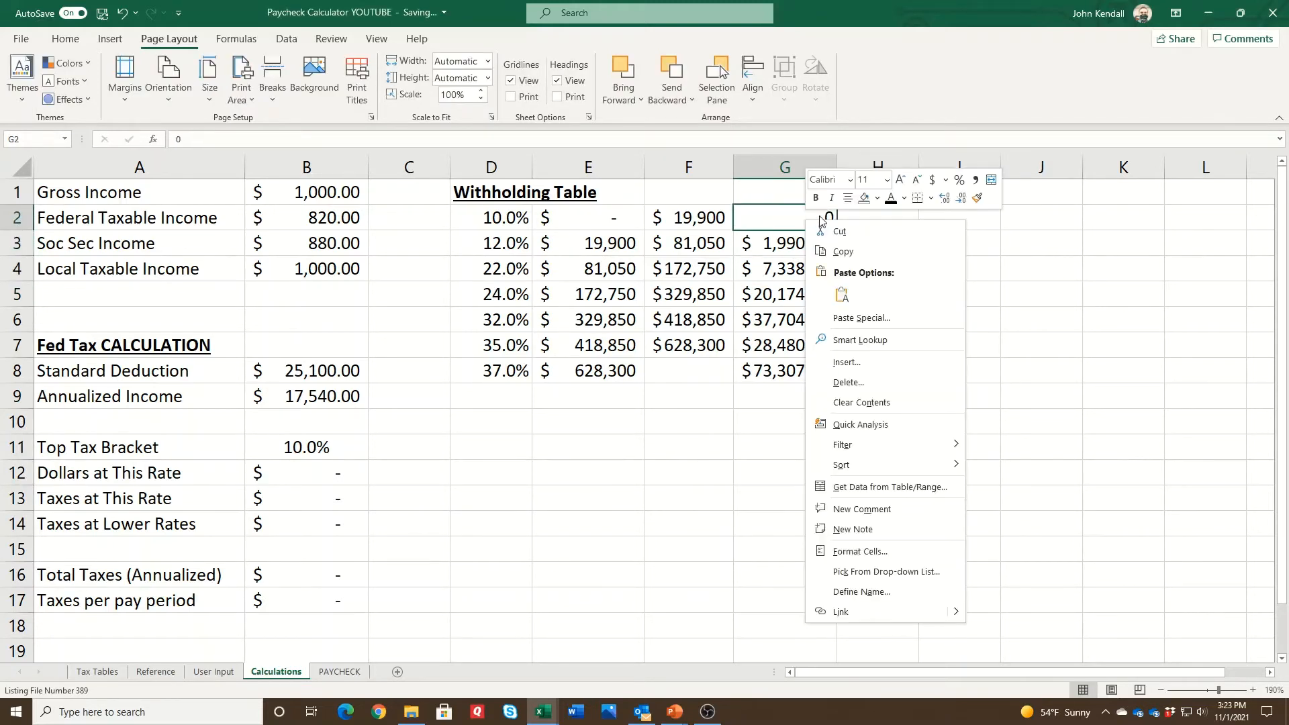
pyautogui.click(931, 179)
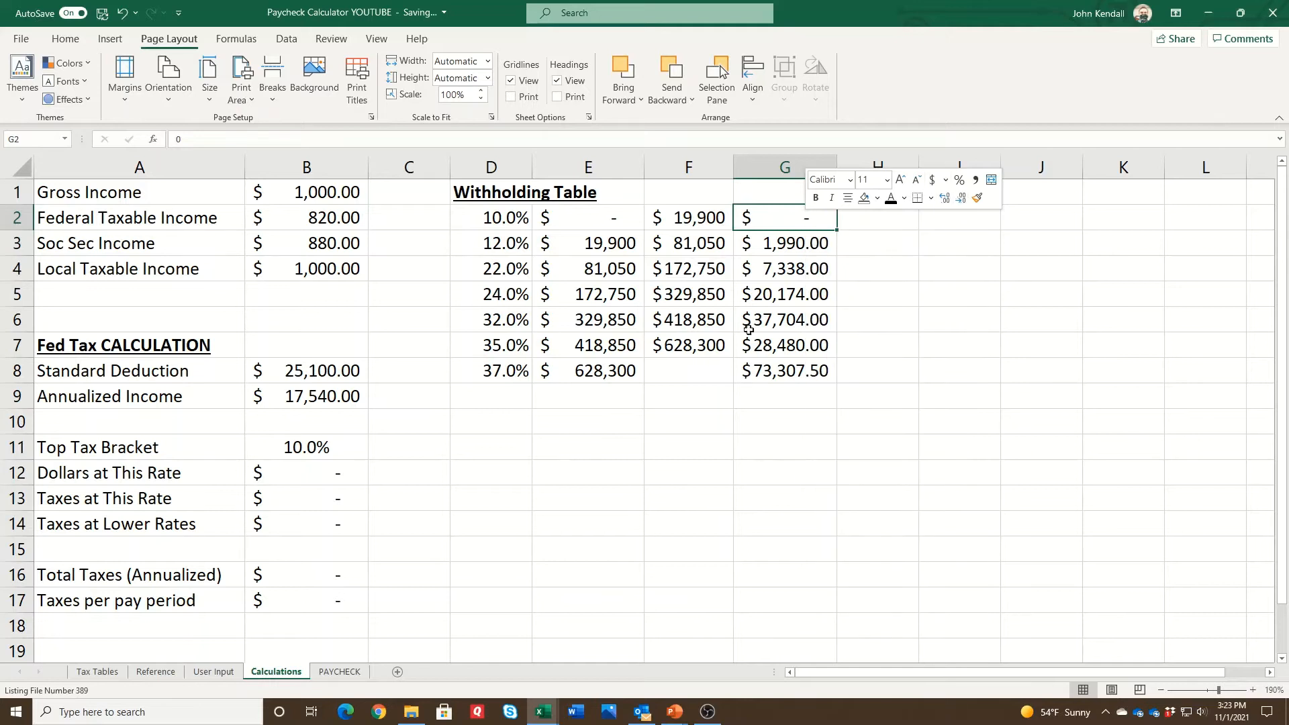
pyautogui.moveTo(683, 388); pyautogui.dragTo(679, 375)
pyautogui.click(307, 464)
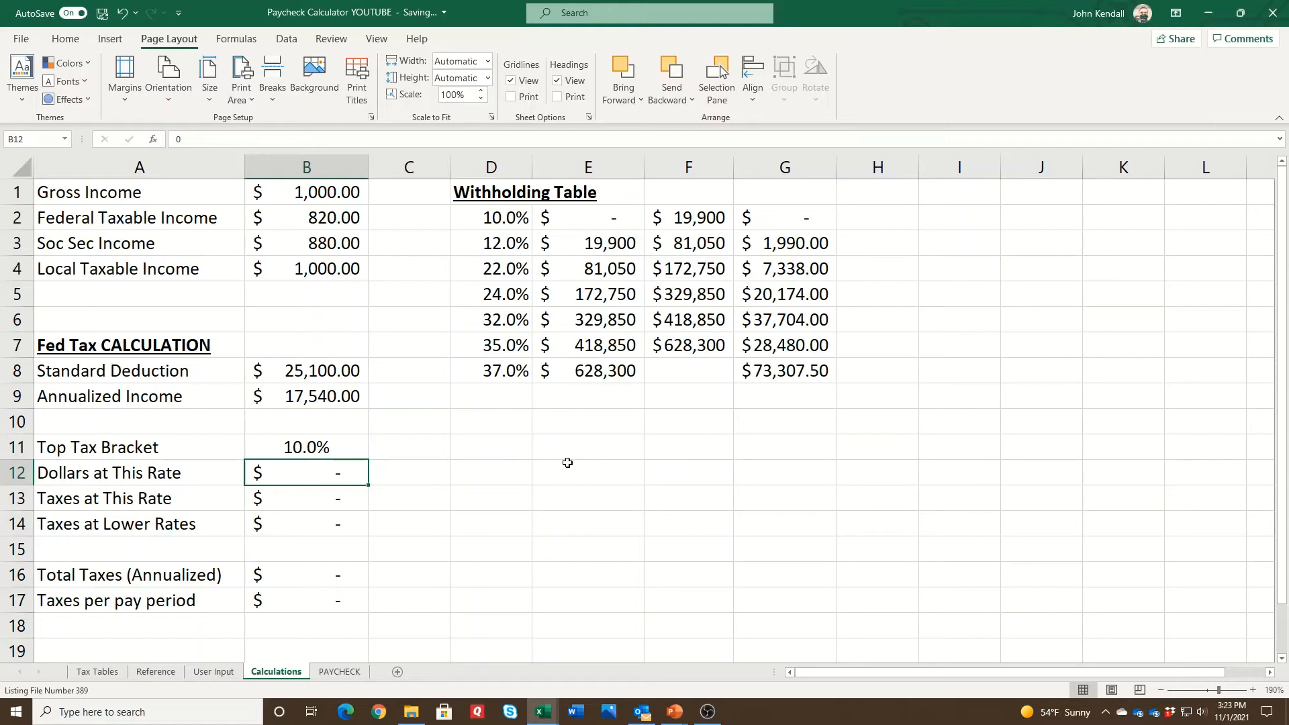
pyautogui.click(591, 215)
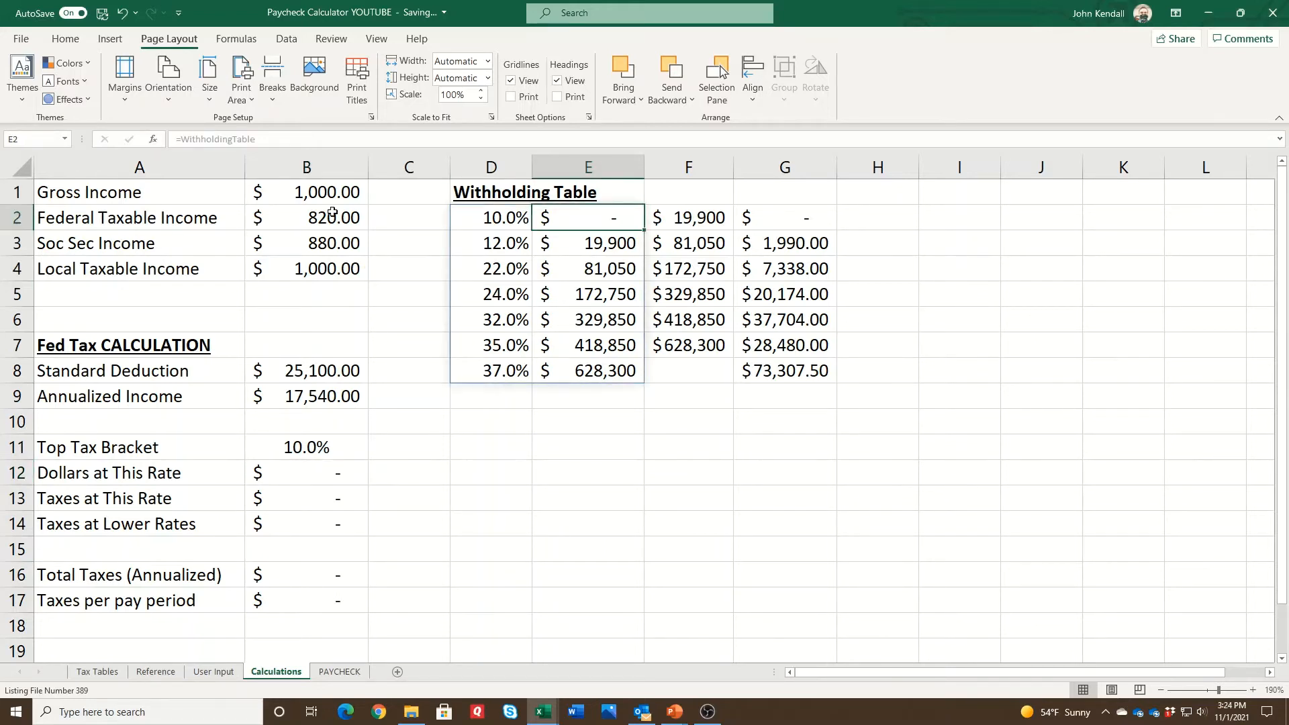
# Set Base Pay to 4000 on the User Input sheet and return to the Calculations sheet.
pyautogui.click(213, 672)
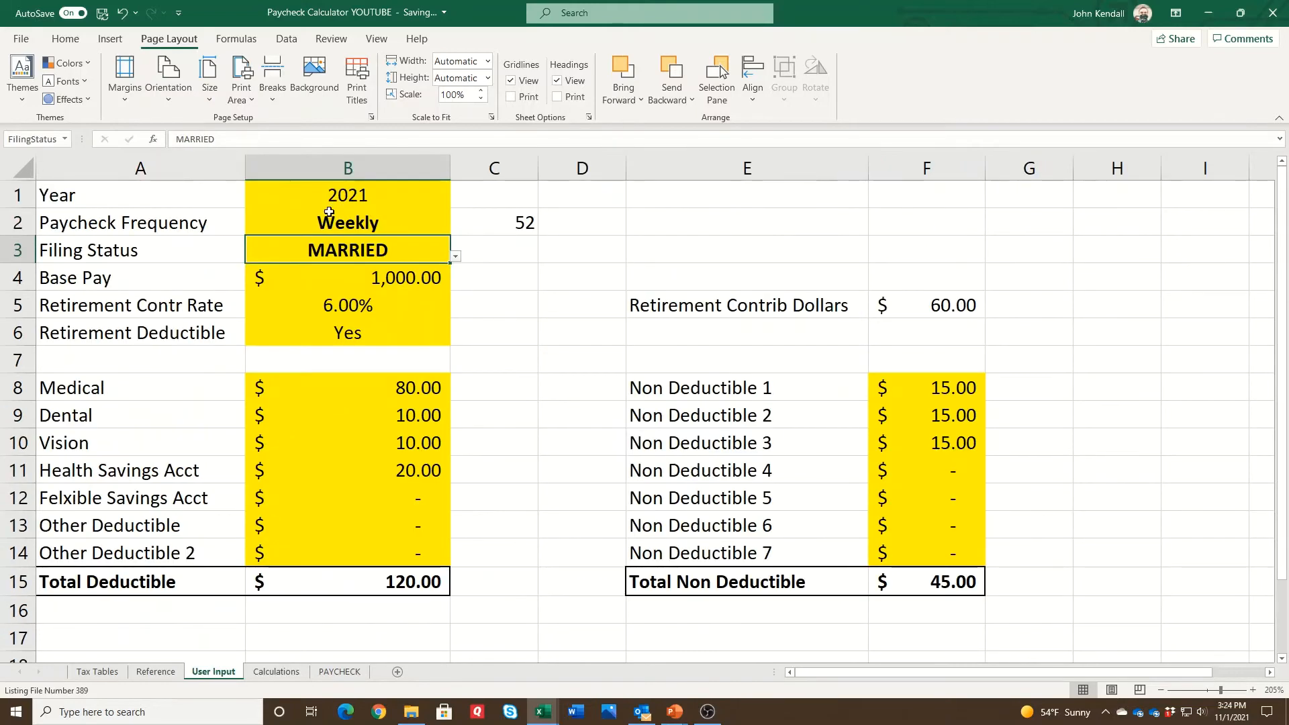
pyautogui.click(379, 280)
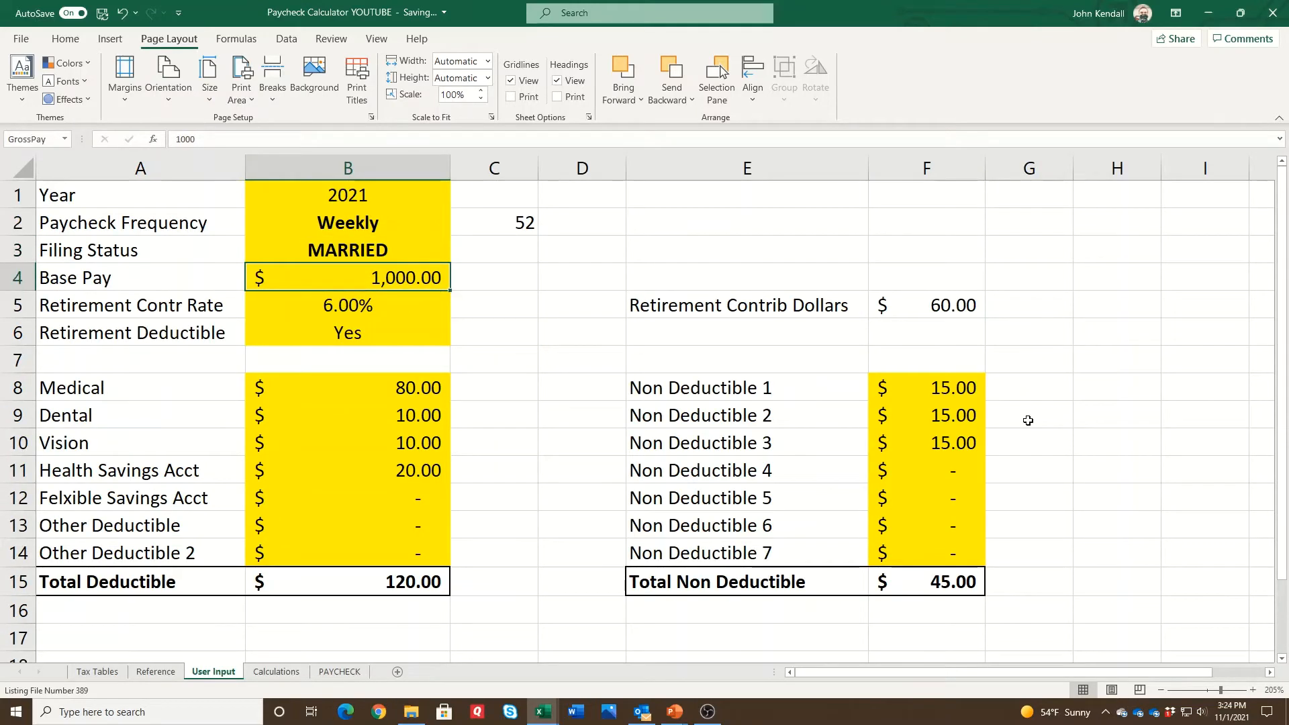
pyautogui.write('4000')
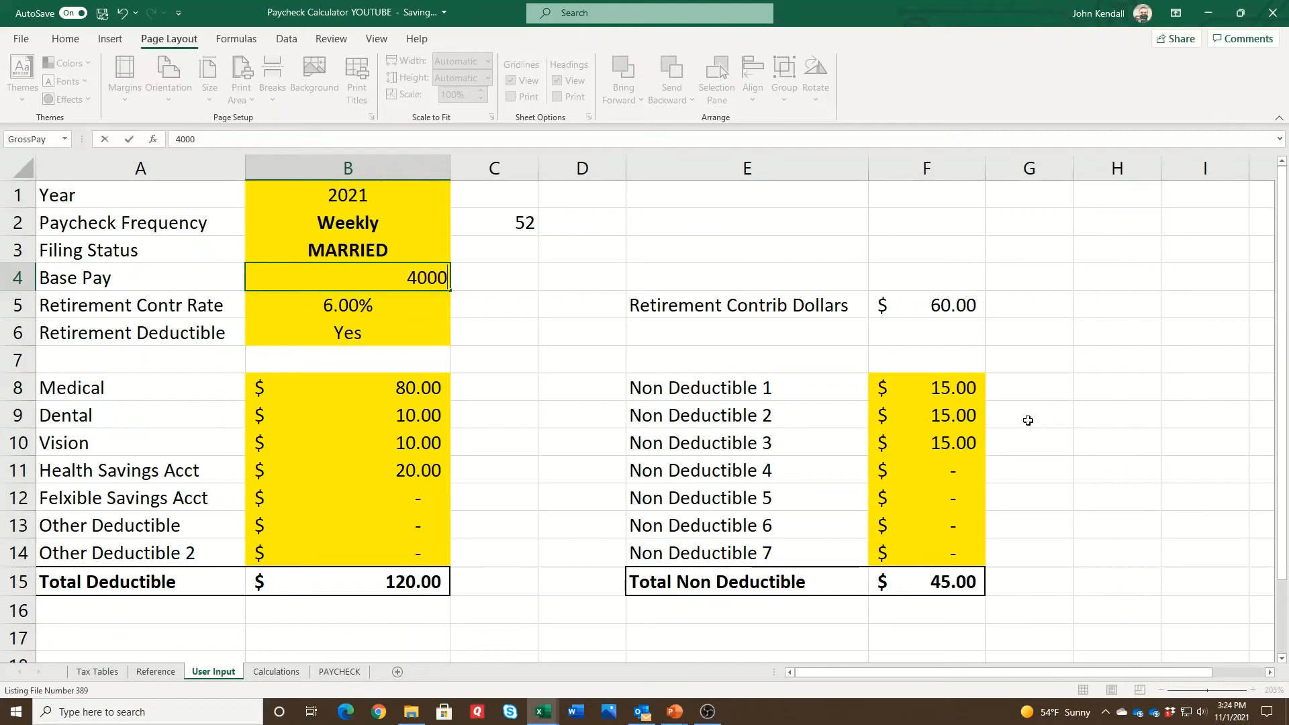
pyautogui.press('Return')
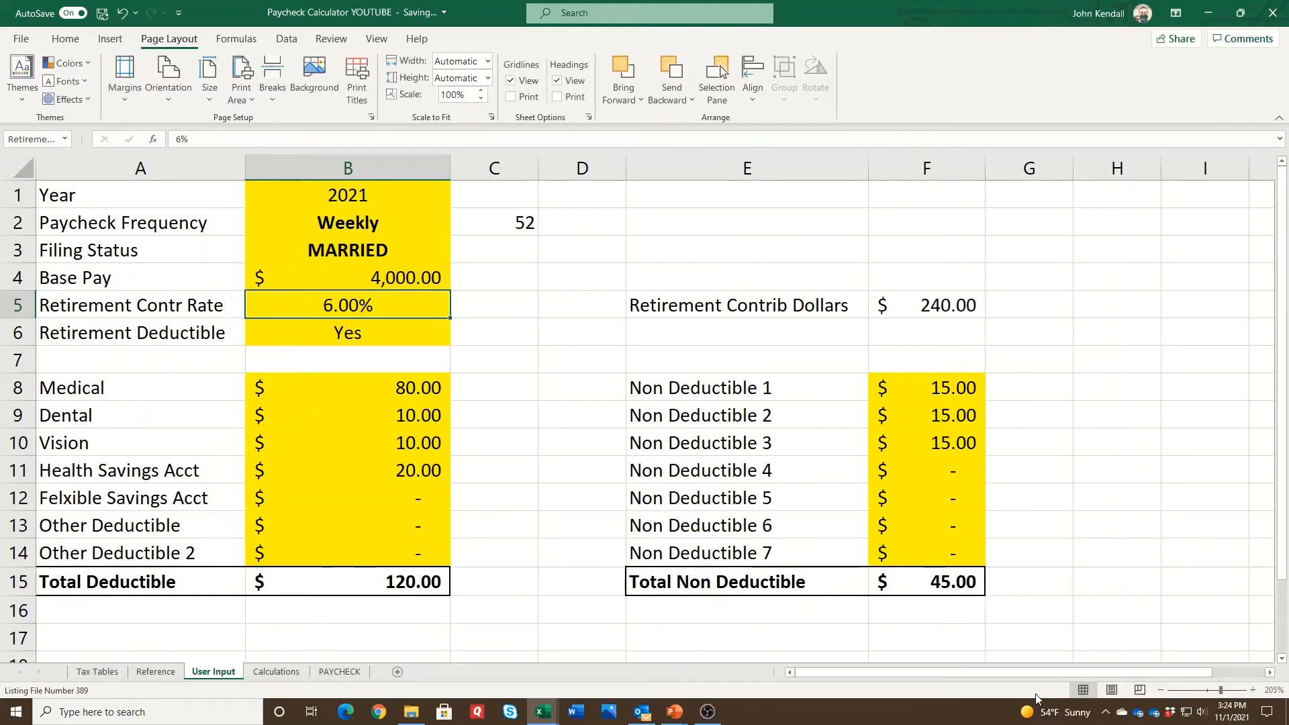
pyautogui.click(275, 671)
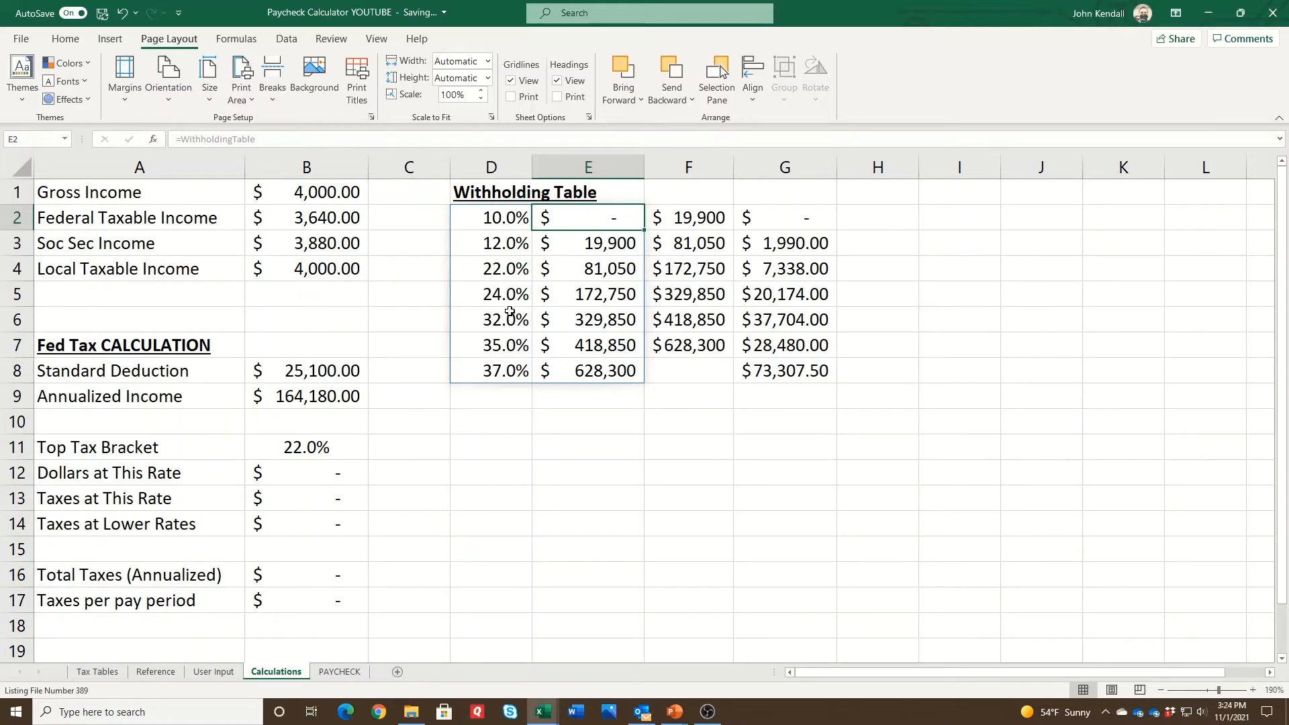
# Enter =AnnualizedIncome-E4 in E11 to work out the dollars taxed at the 22.0% bracket.
pyautogui.click(354, 396)
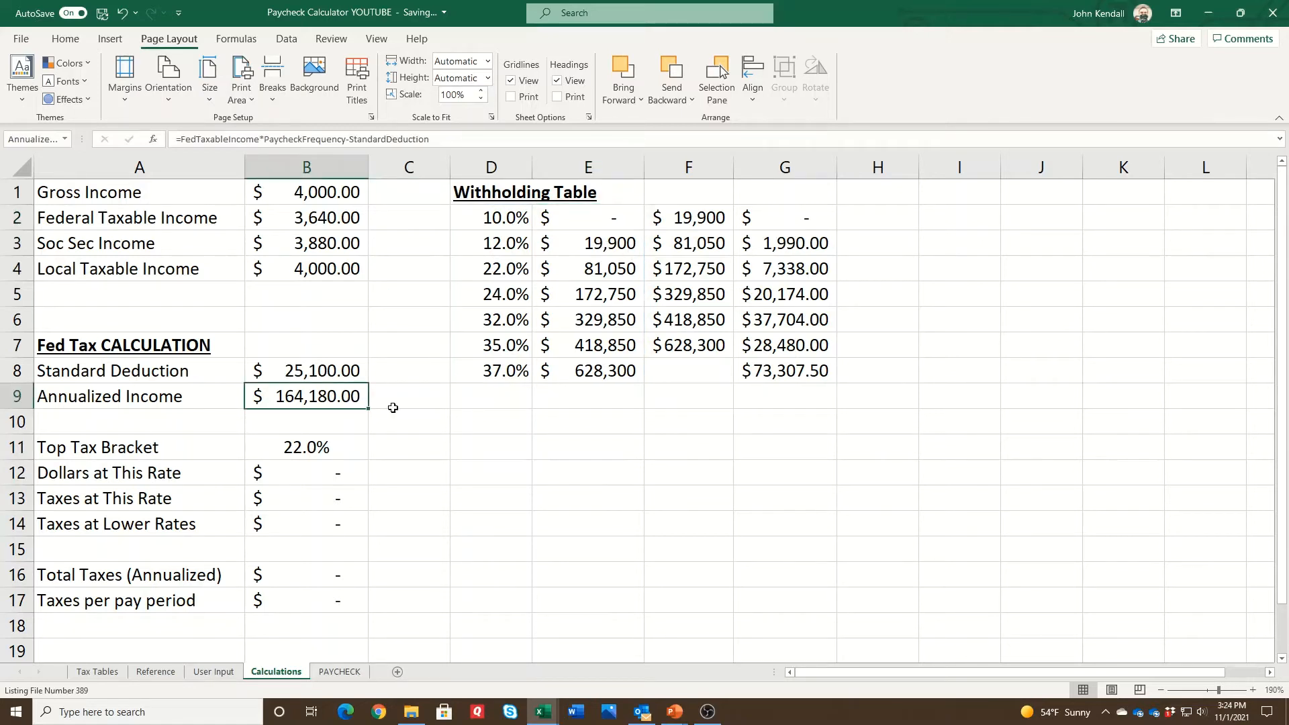
pyautogui.click(549, 445)
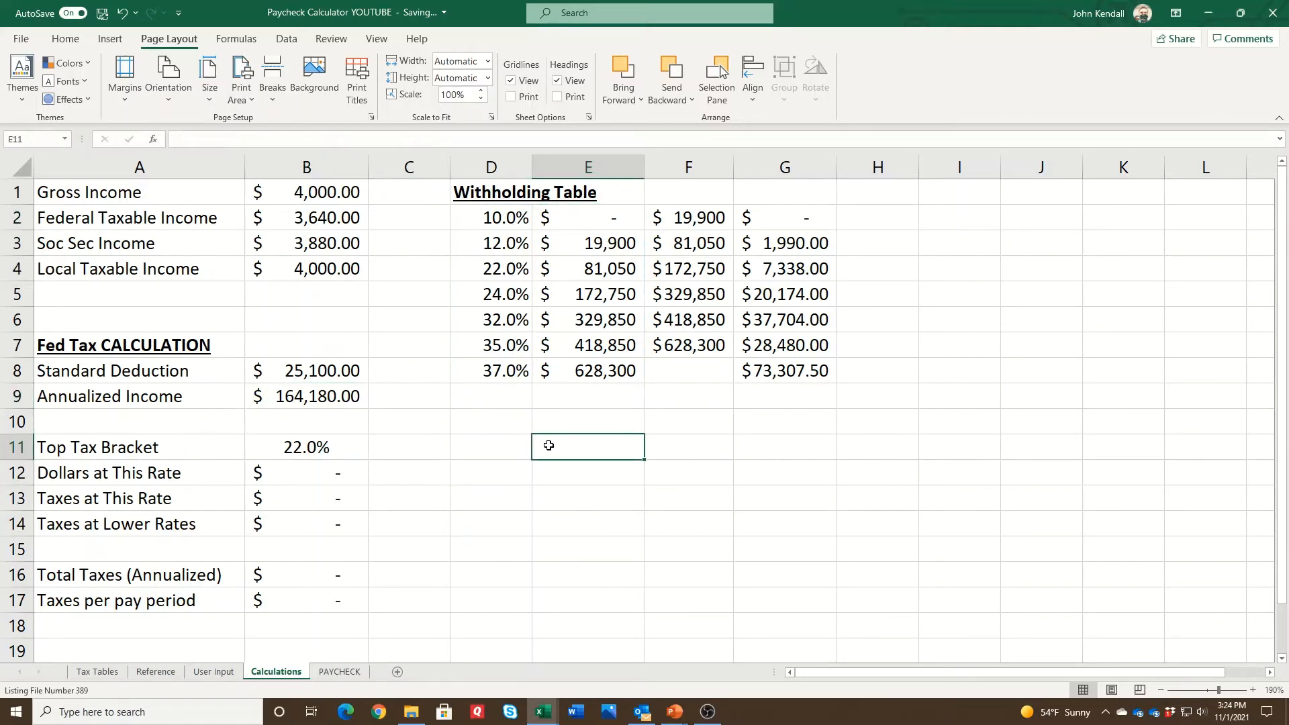
pyautogui.write('=')
pyautogui.click(342, 396)
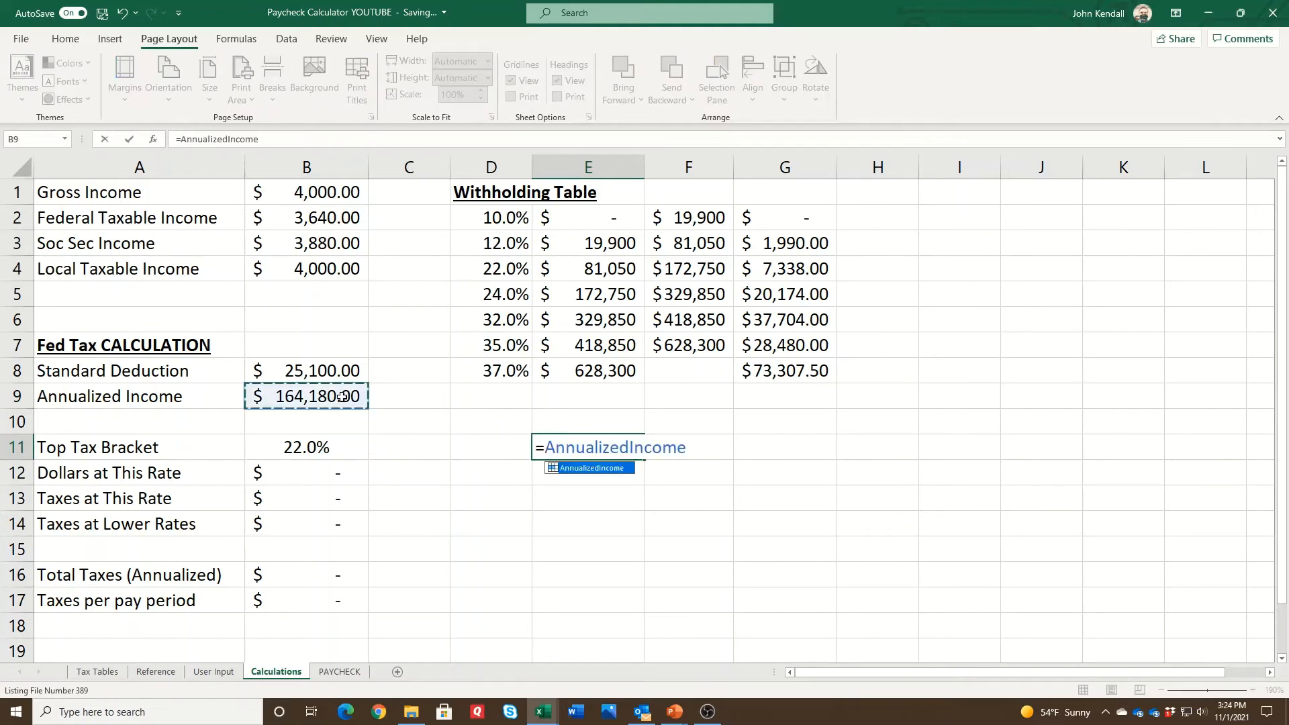
pyautogui.write('-')
pyautogui.click(574, 267)
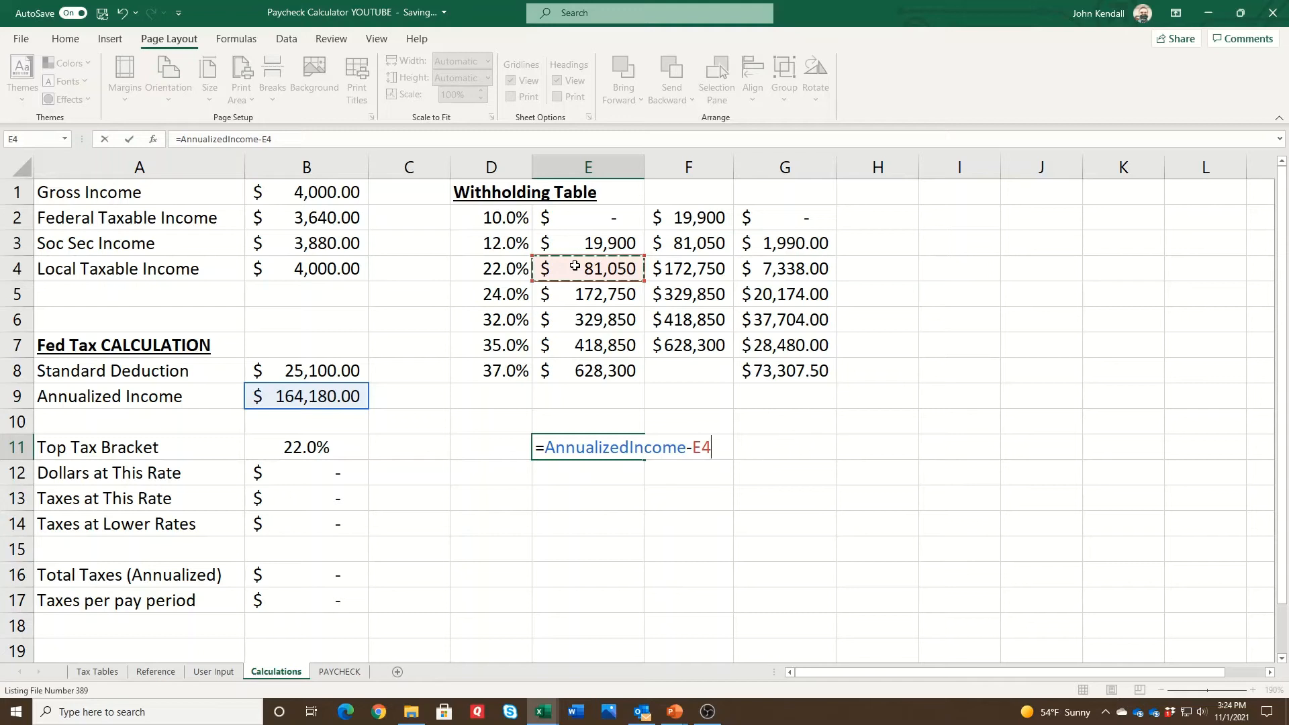
pyautogui.press('Return')
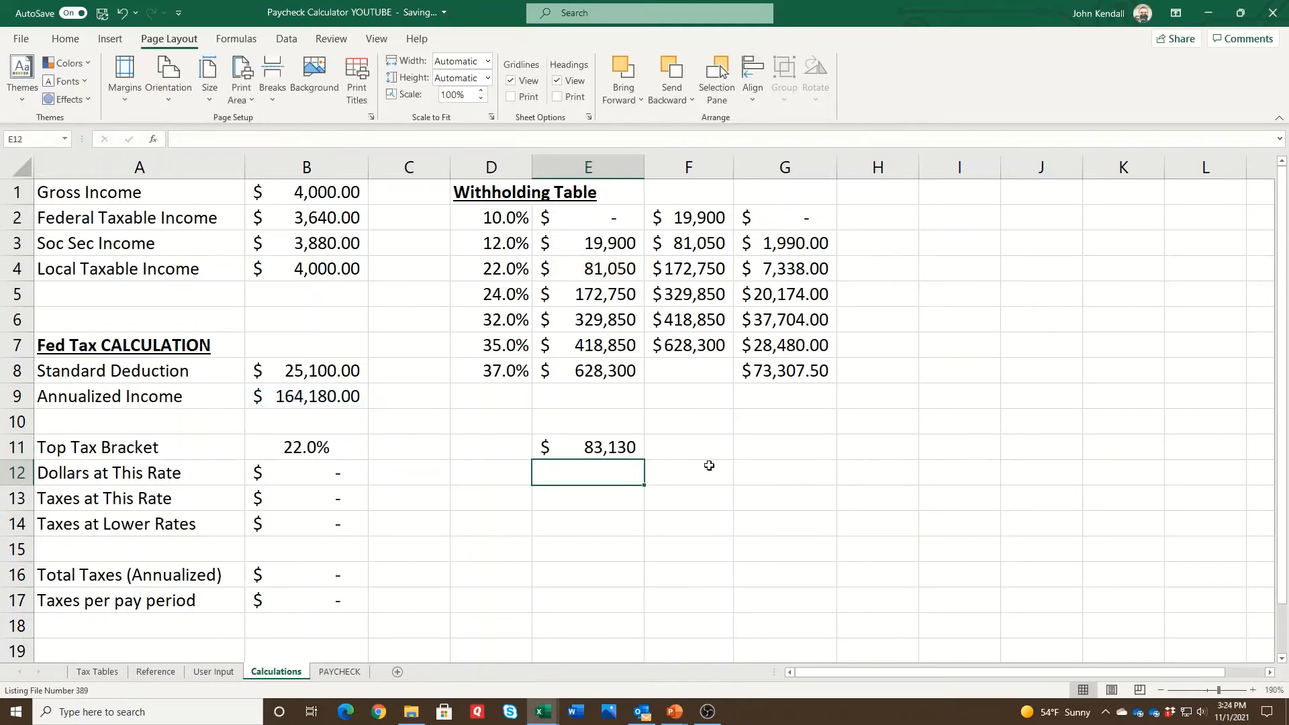
# Enter =E11*D4 in F11 to work out the tax on the dollars at the 22.0% bracket.
pyautogui.click(703, 446)
pyautogui.write('=')
pyautogui.press('Left')
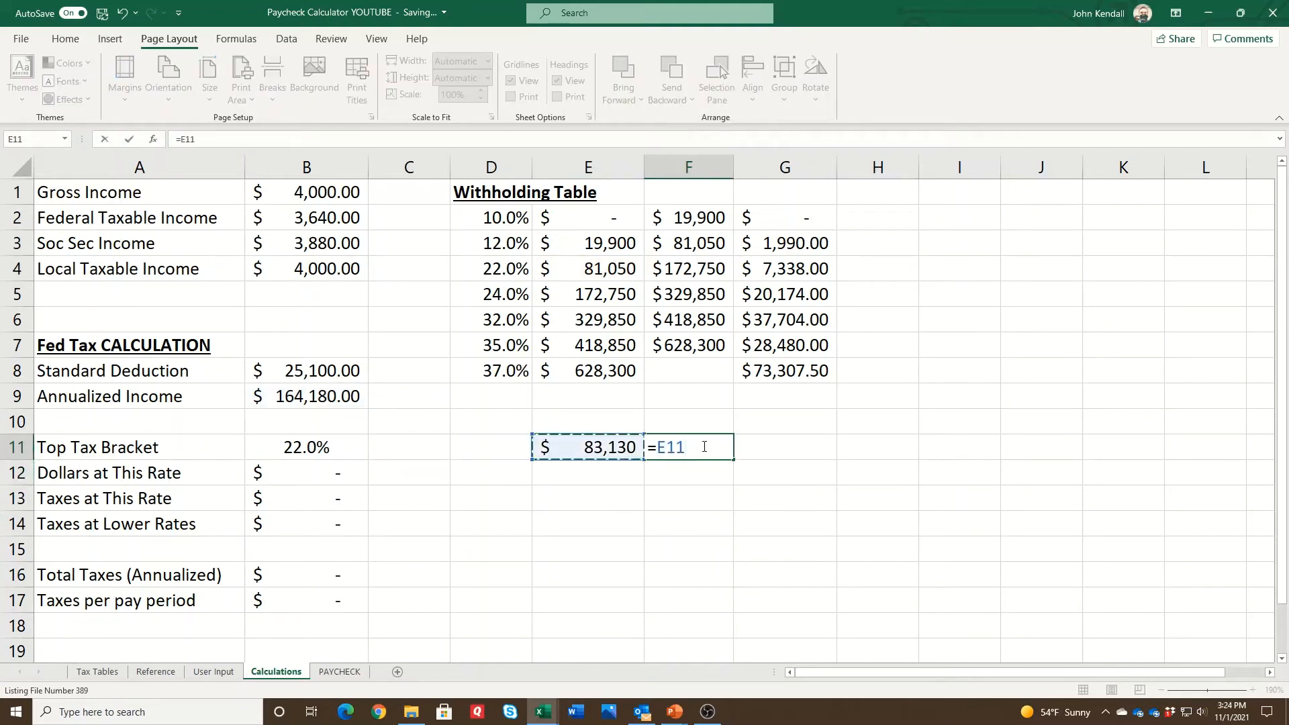
pyautogui.write('*')
pyautogui.click(504, 271)
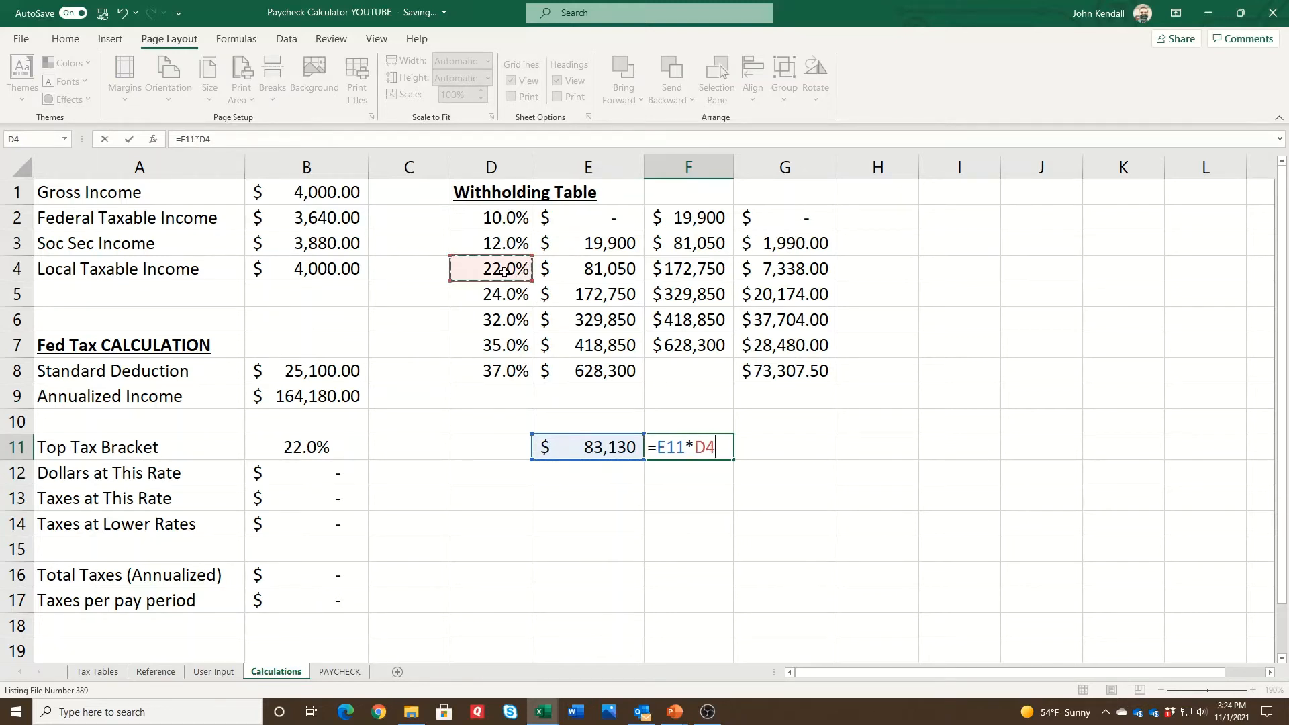
pyautogui.press('Return')
# Enter =F11+G4 in G11 to add the lower-bracket tax to the tax at the top rate.
pyautogui.press('Up')
pyautogui.press('Right')
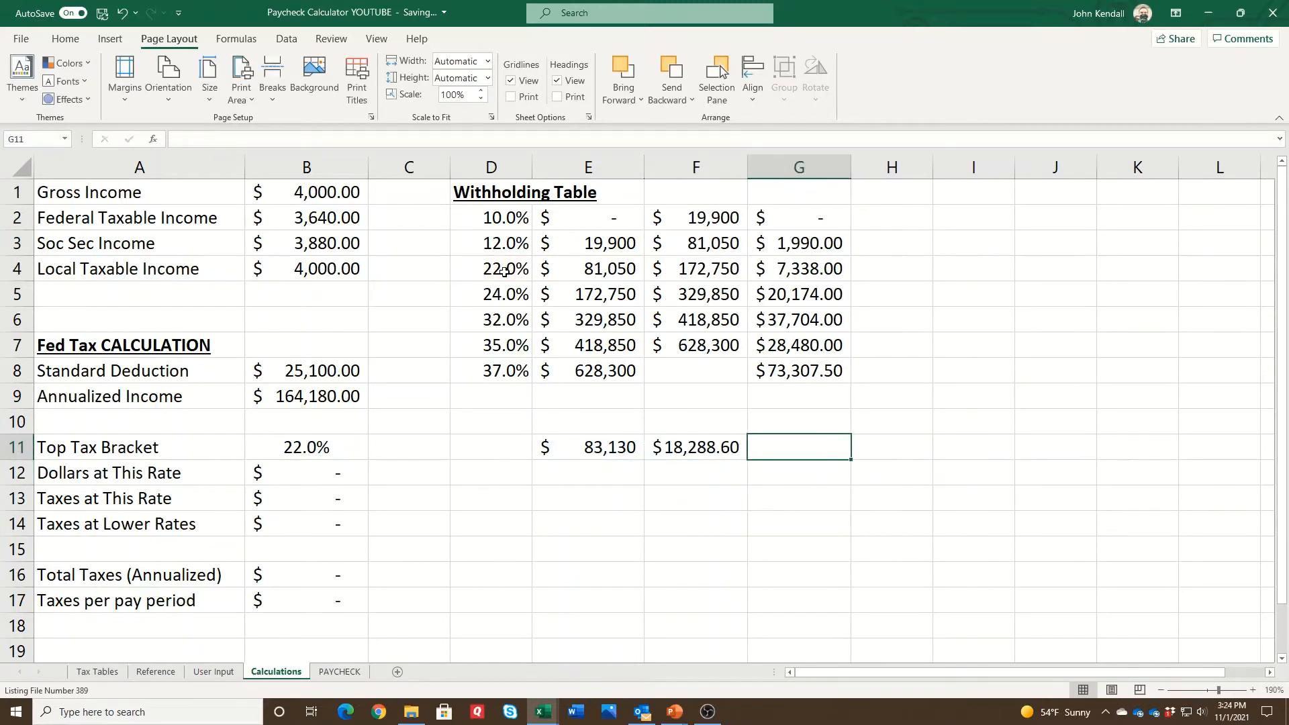
pyautogui.write('=')
pyautogui.press('Left')
pyautogui.write('+')
pyautogui.press('Up')
pyautogui.press('Up')
pyautogui.press('Up')
pyautogui.press('Up')
pyautogui.press('Up')
pyautogui.press('Up')
pyautogui.press('Up')
pyautogui.press('Return')
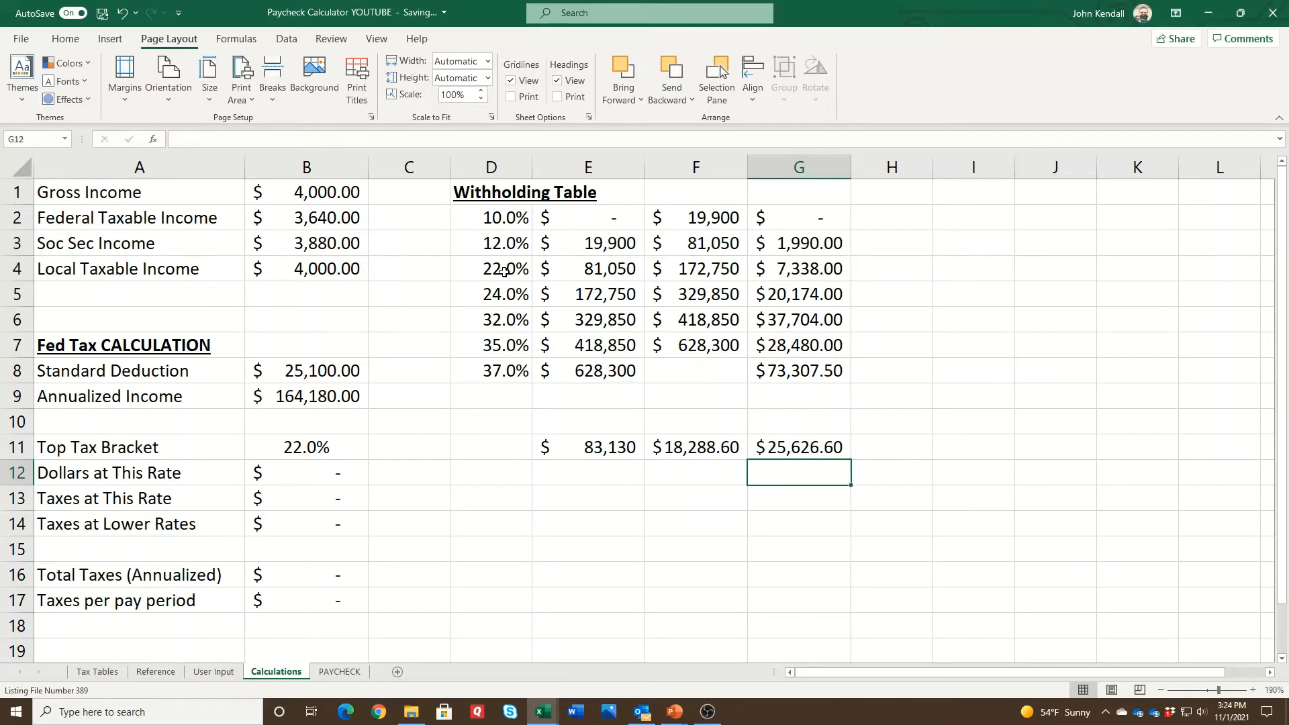
# Copy the formula text =F11+G4 from G11 into B12, beside Dollars at This Rate.
pyautogui.click(815, 451)
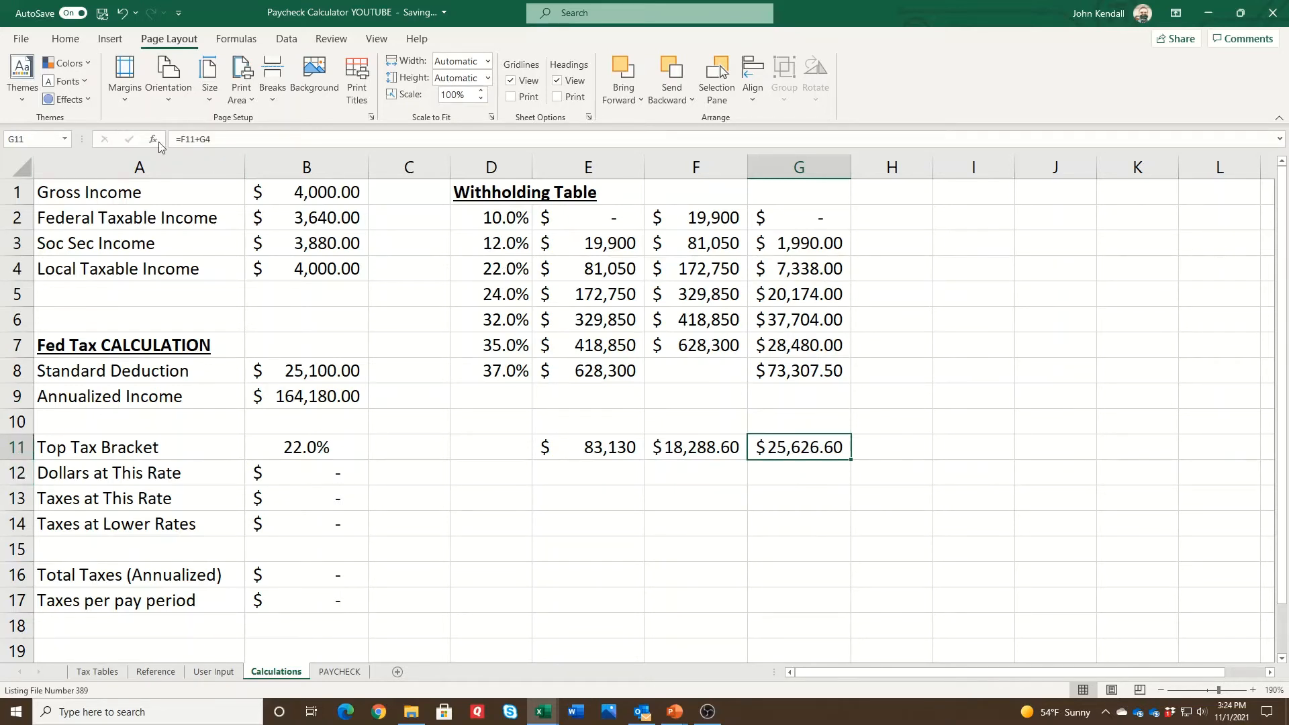
pyautogui.moveTo(222, 135); pyautogui.dragTo(179, 148)
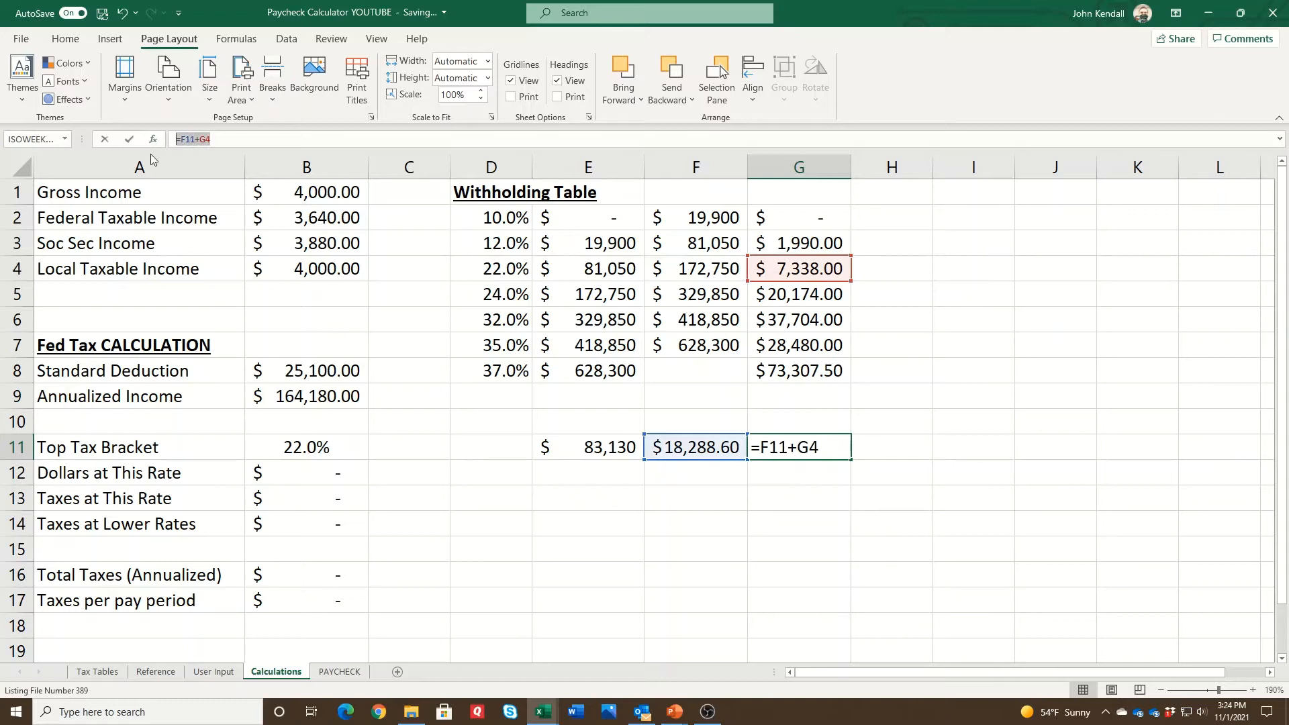
pyautogui.press('Escape')
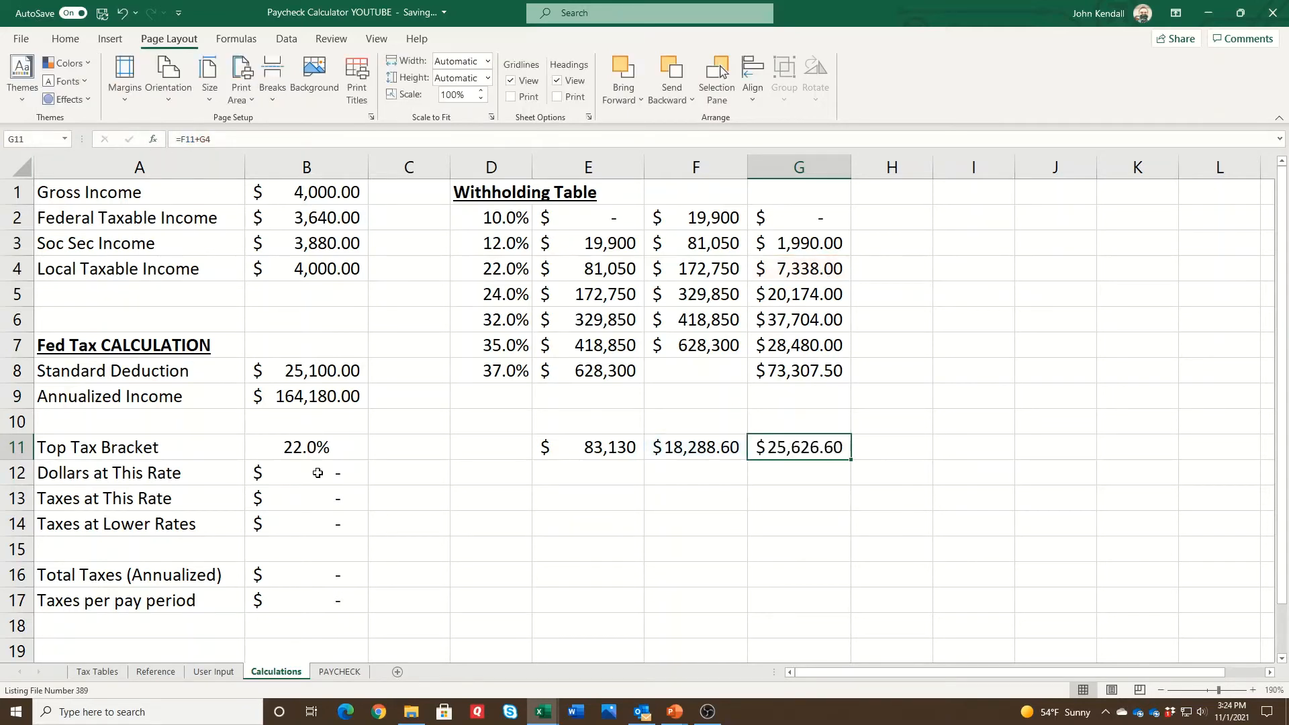
pyautogui.click(318, 472)
pyautogui.moveTo(232, 141); pyautogui.dragTo(130, 148)
pyautogui.write('=F11+G4')
pyautogui.press('Return')
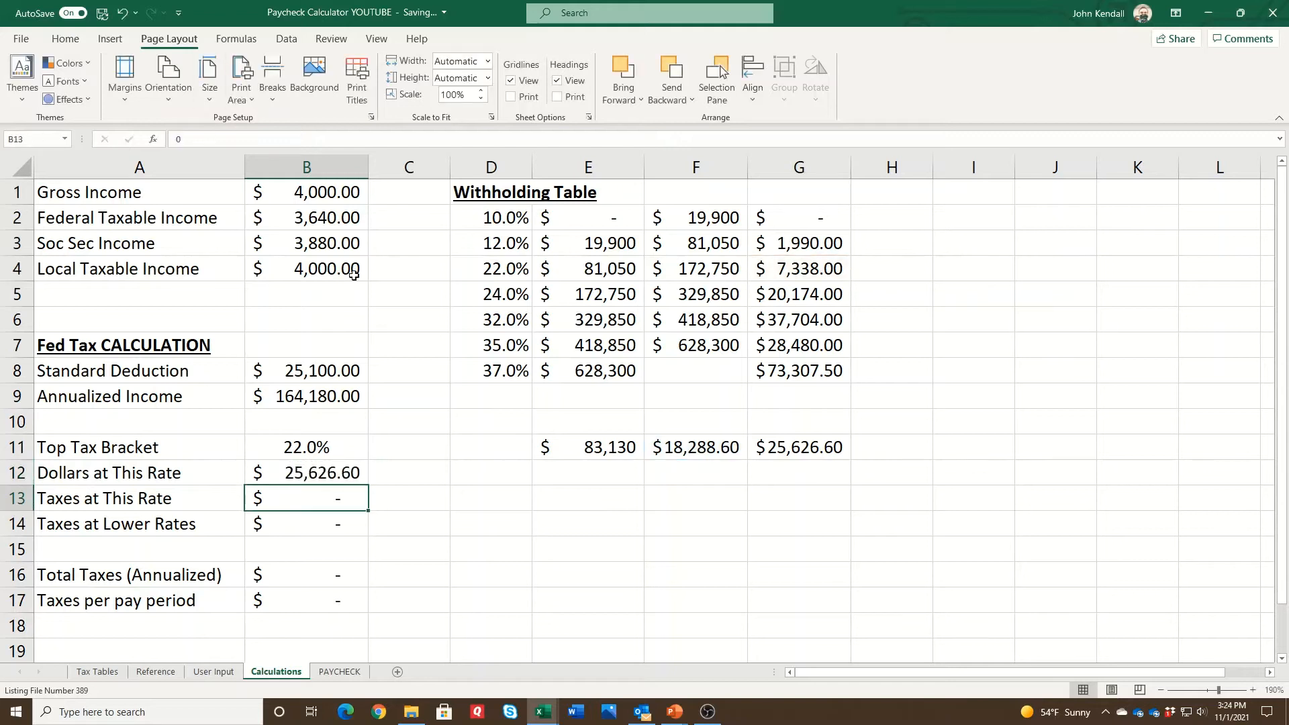
pyautogui.click(359, 474)
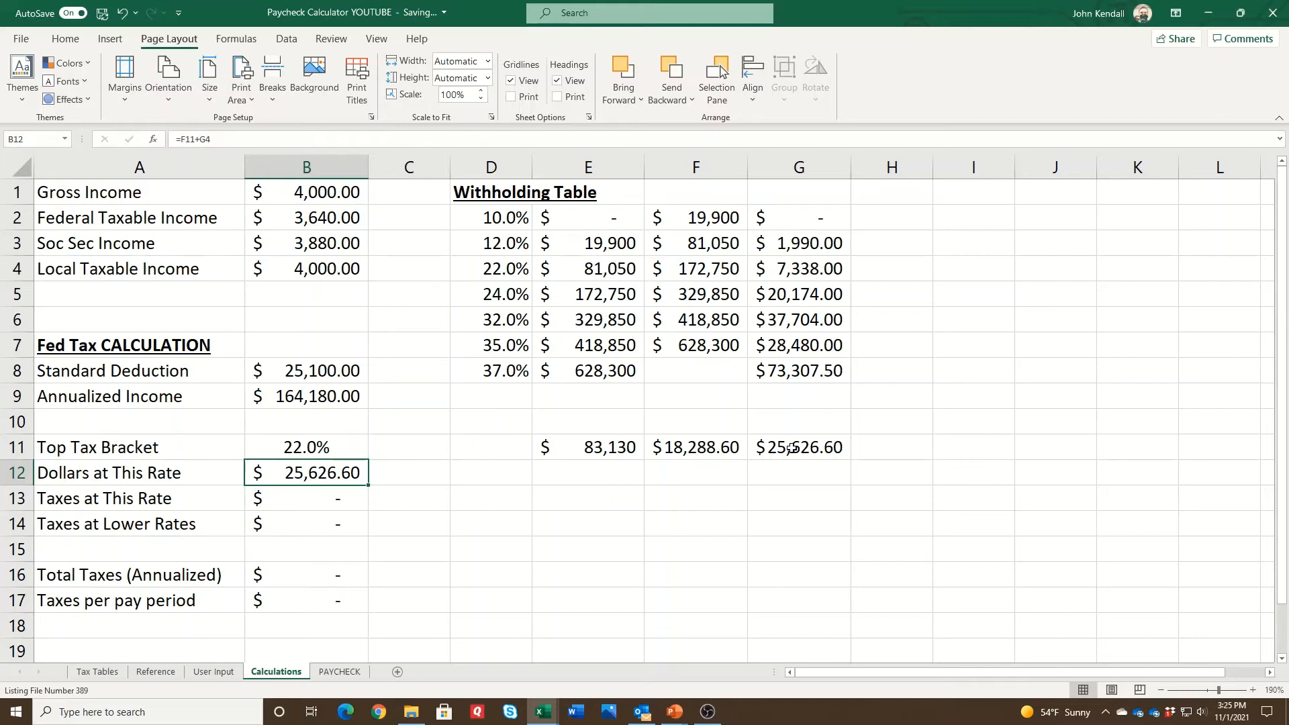
pyautogui.click(783, 268)
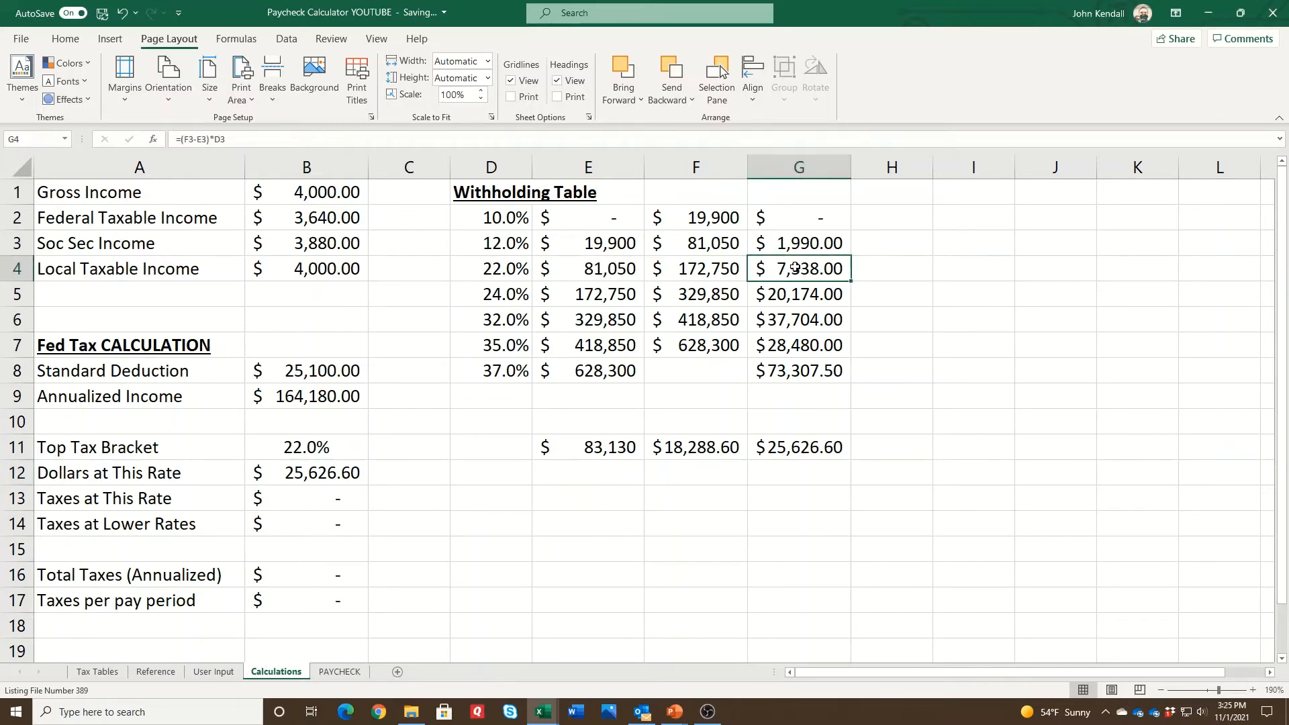
pyautogui.click(788, 448)
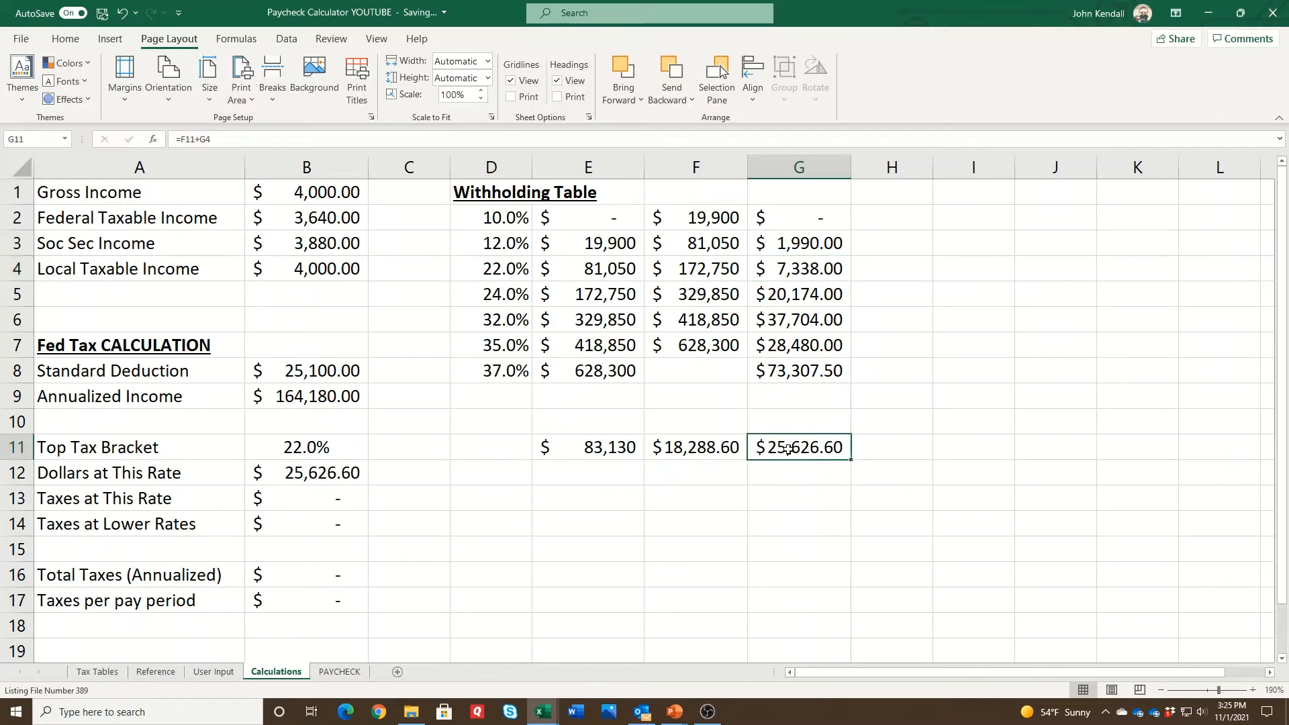
pyautogui.click(799, 271)
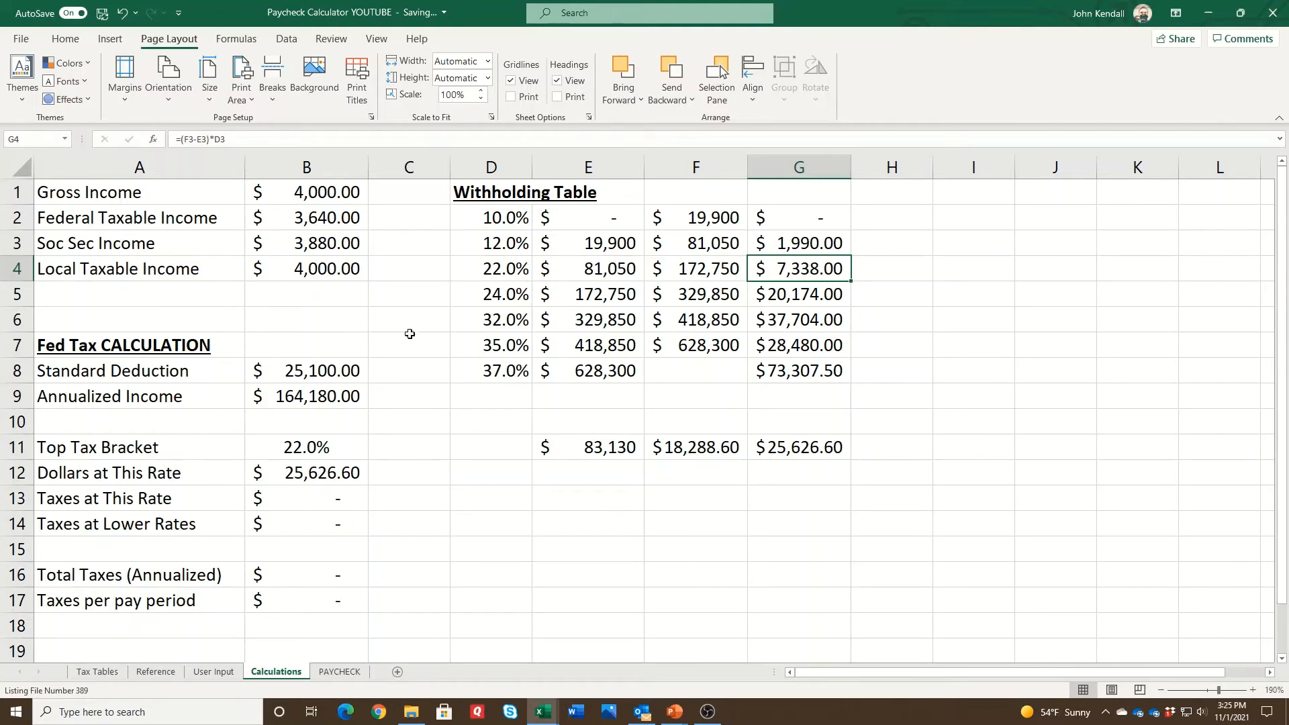
pyautogui.click(802, 465)
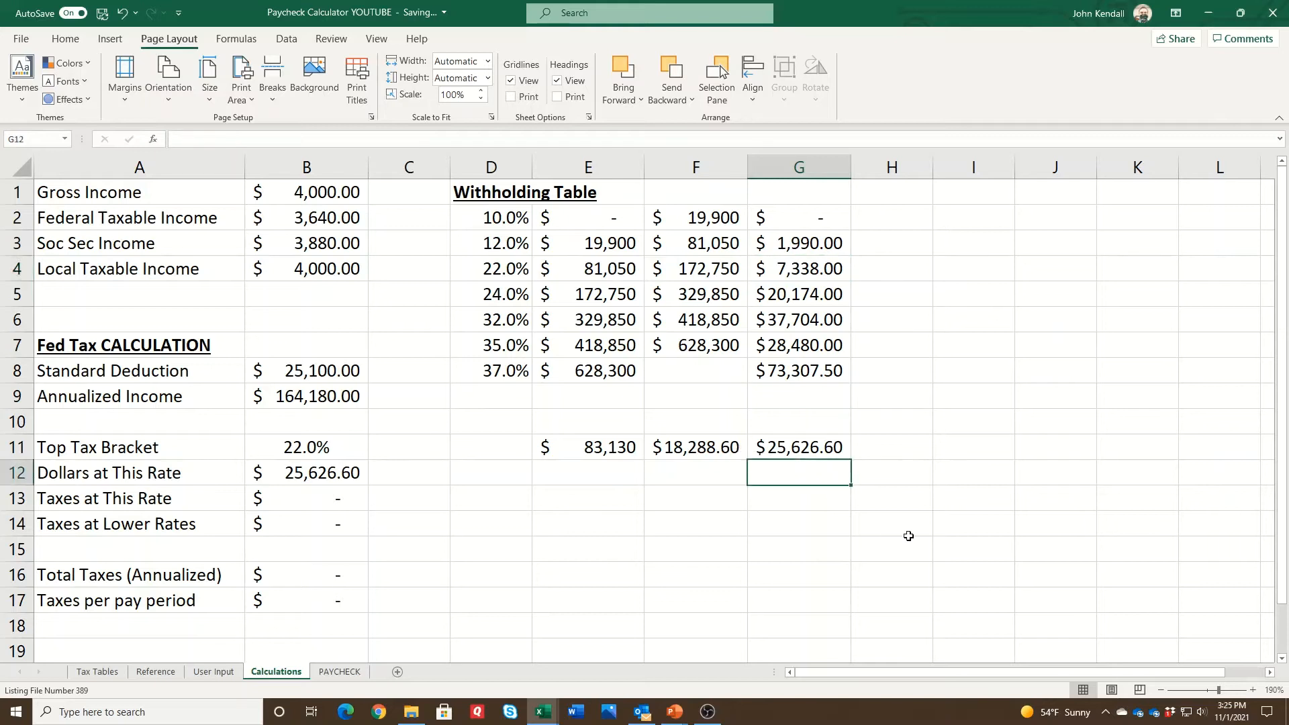
pyautogui.write('=')
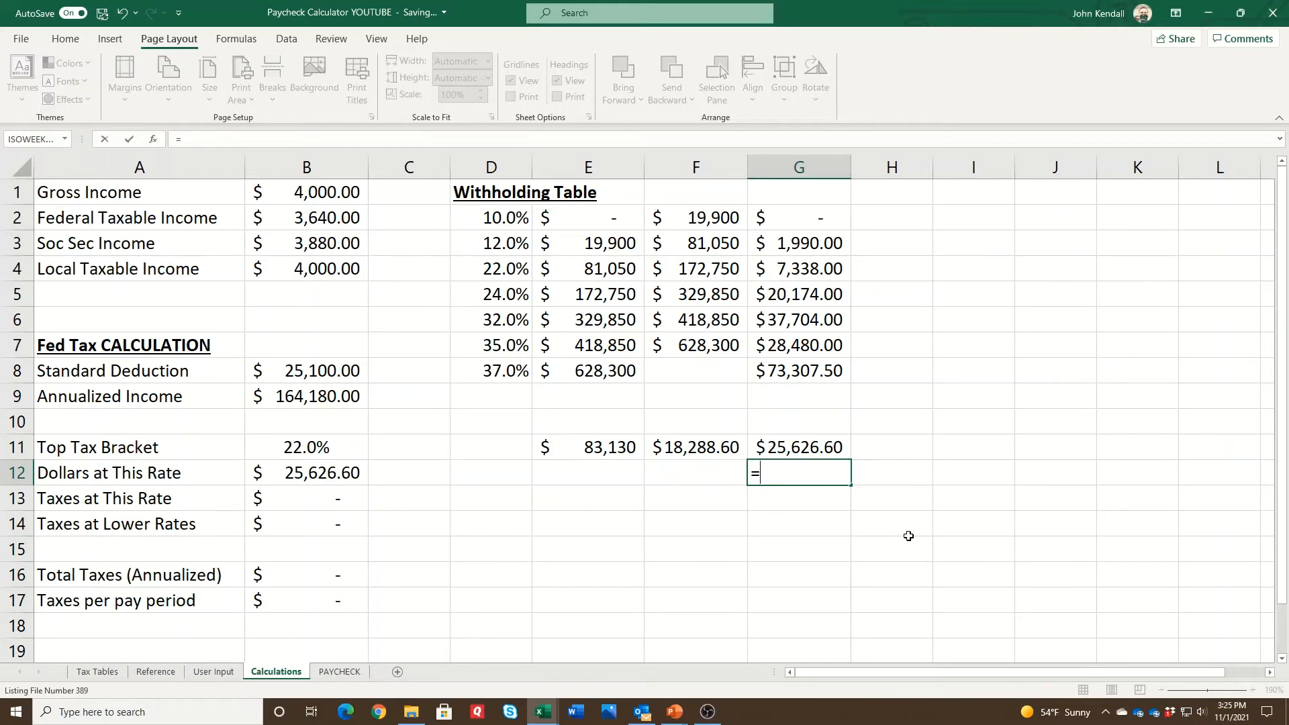
pyautogui.write('match(')
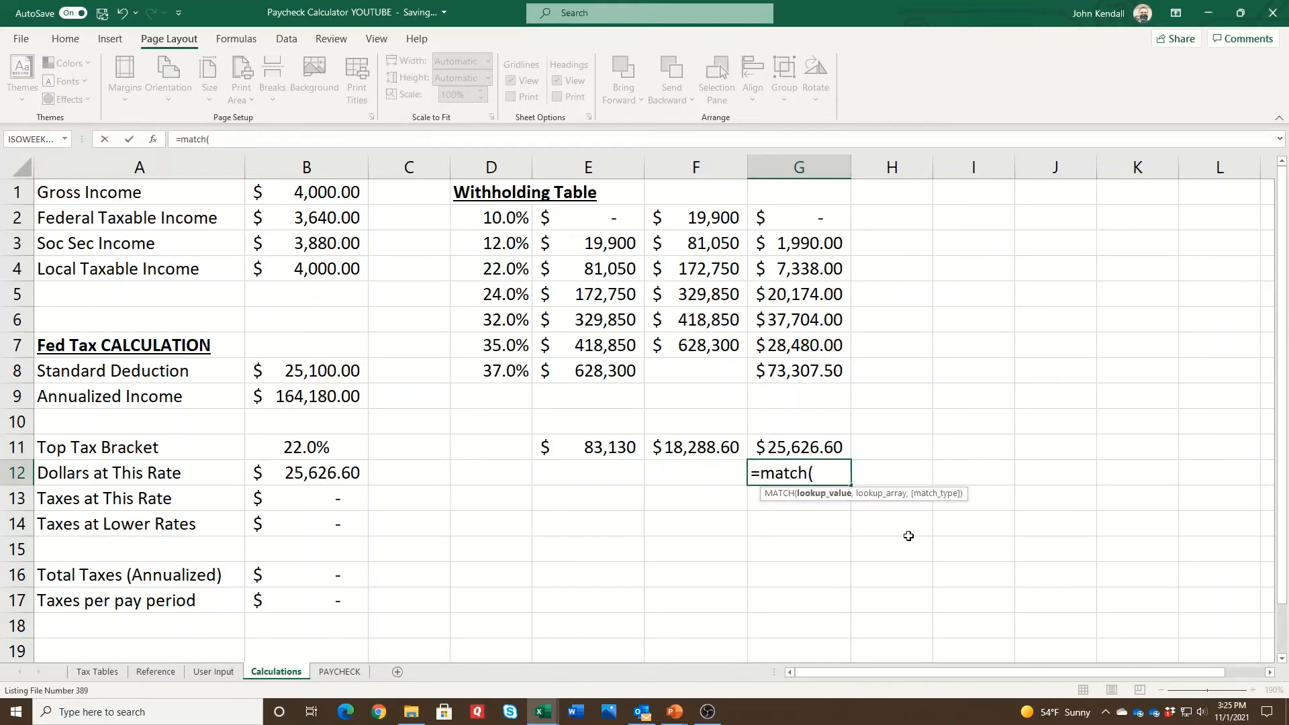
pyautogui.write('topt')
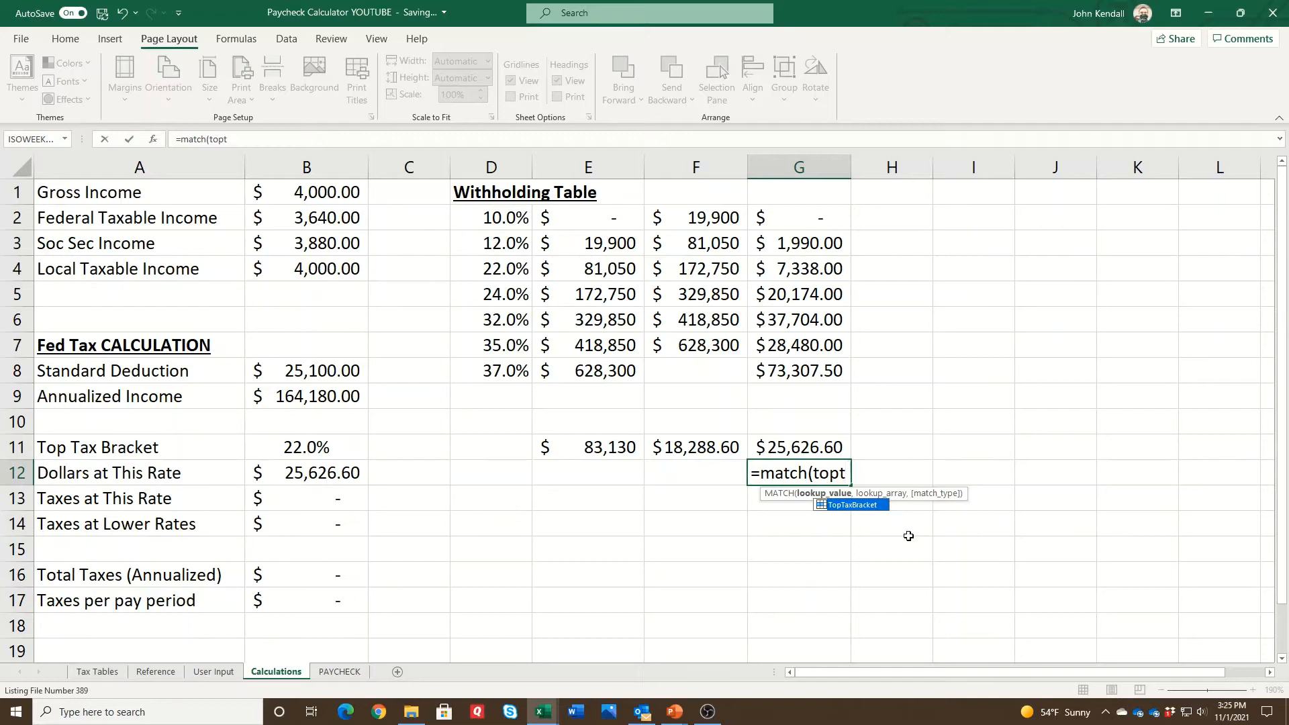
pyautogui.press('Tab')
pyautogui.write(',')
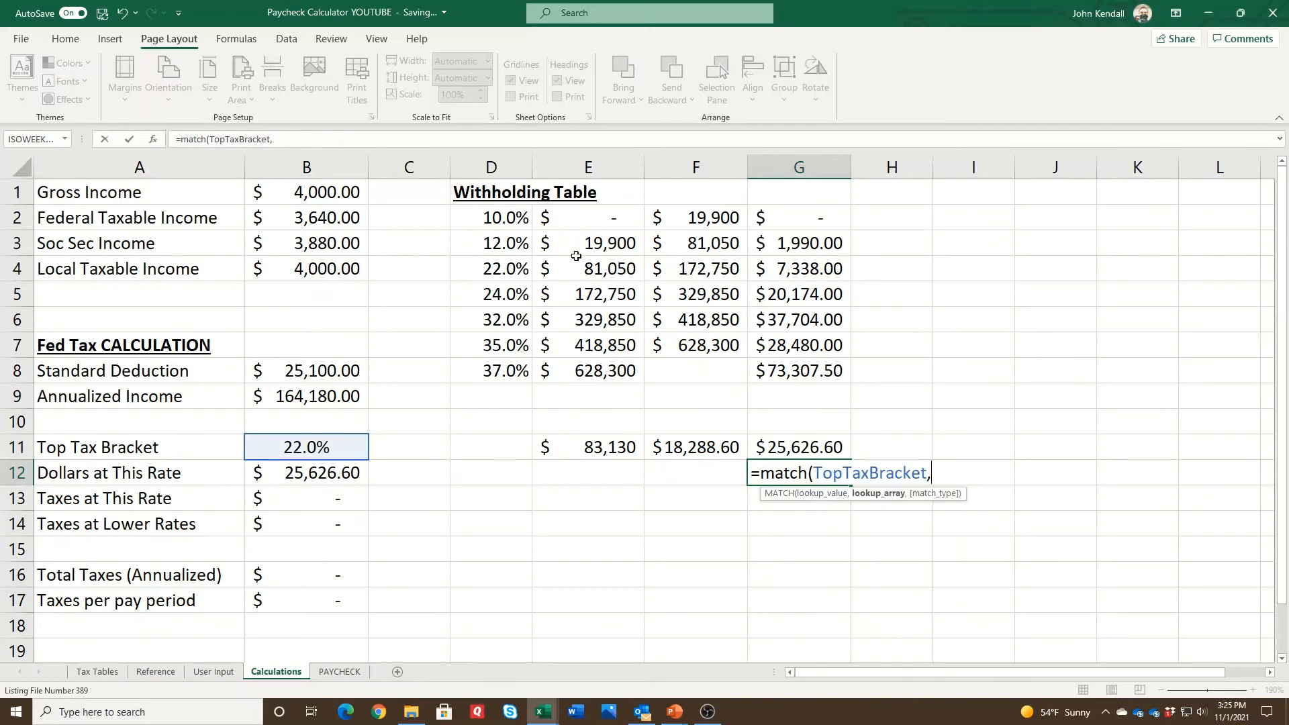
pyautogui.moveTo(502, 218); pyautogui.dragTo(498, 373)
pyautogui.press('Escape')
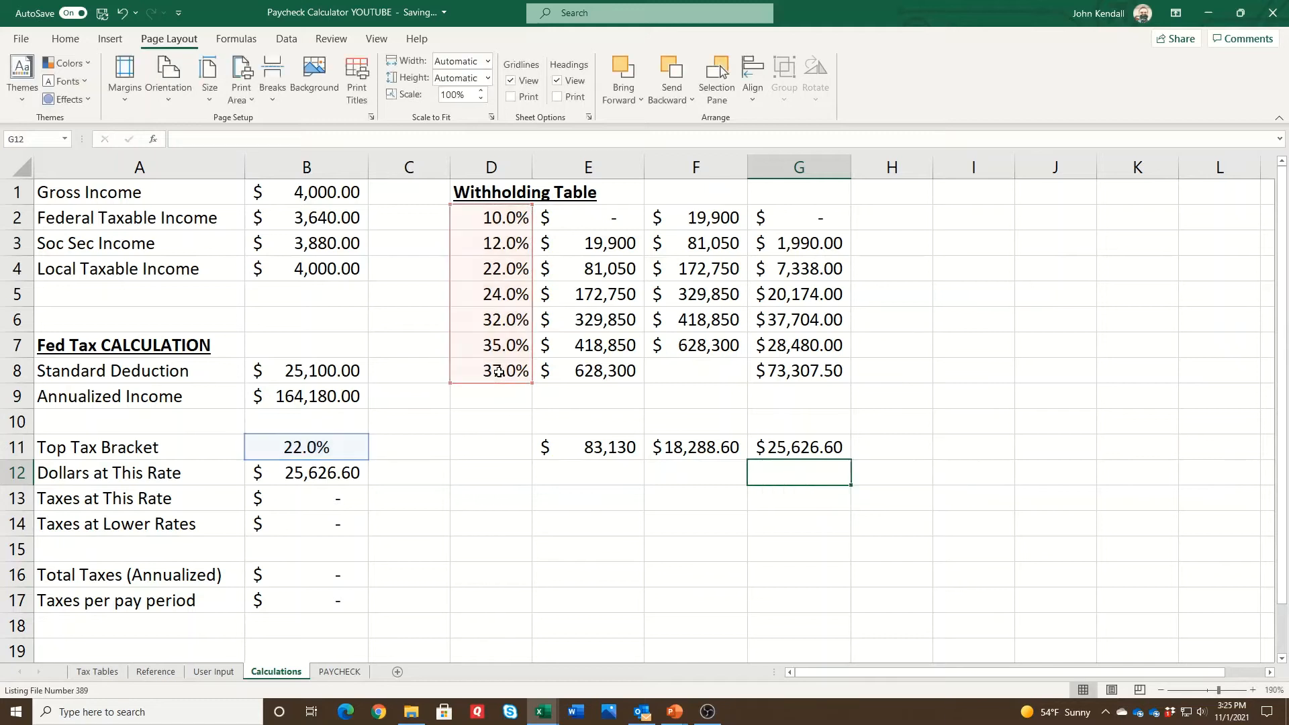
# Enter =VLOOKUP(TopTaxBracket,WithholdingTable,4,FALSE) in G12 to look up the tax amount for the top bracket.
pyautogui.write('=vl')
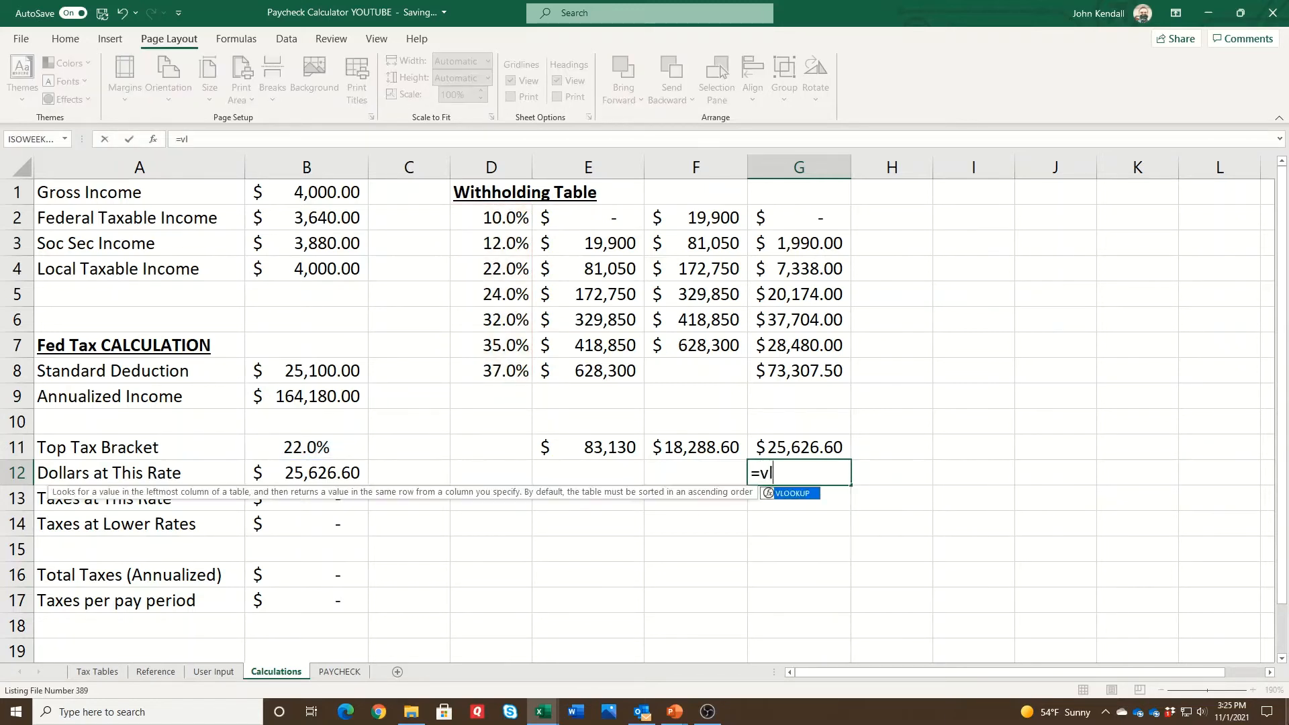
pyautogui.write('ookup(topta')
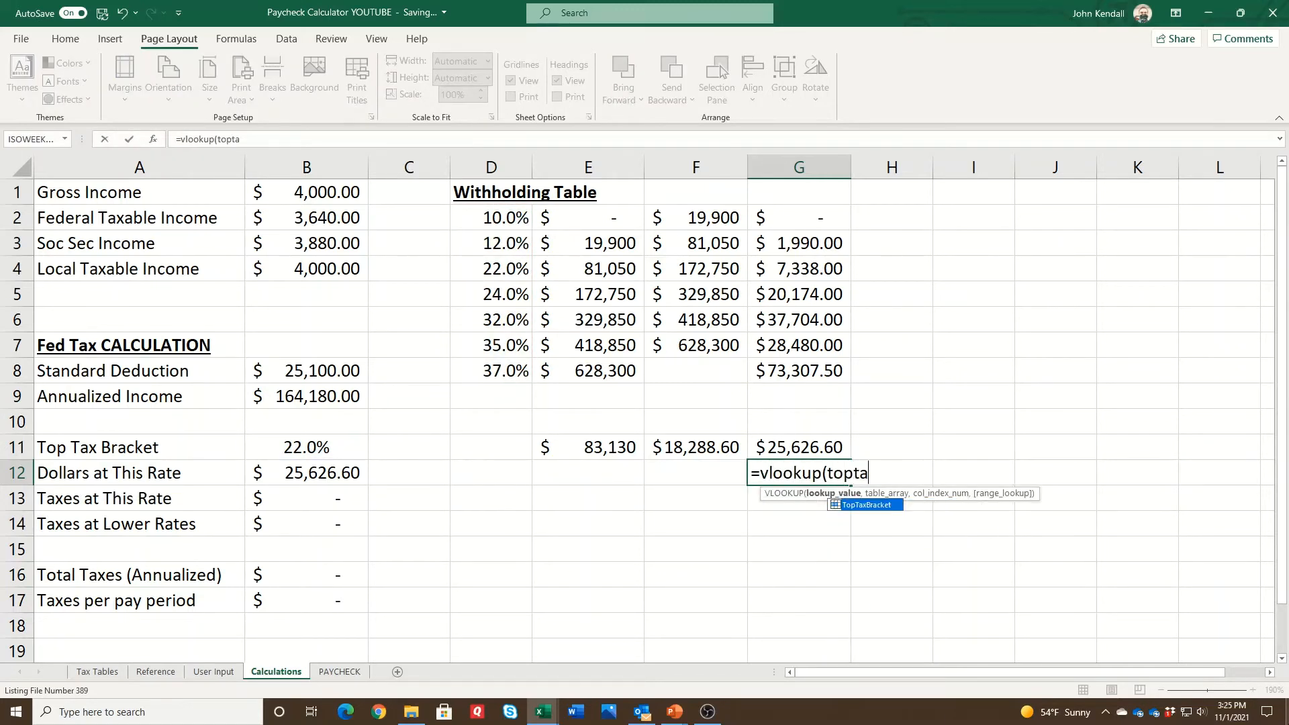
pyautogui.write('xbrack')
pyautogui.press('Tab')
pyautogui.write(',wi')
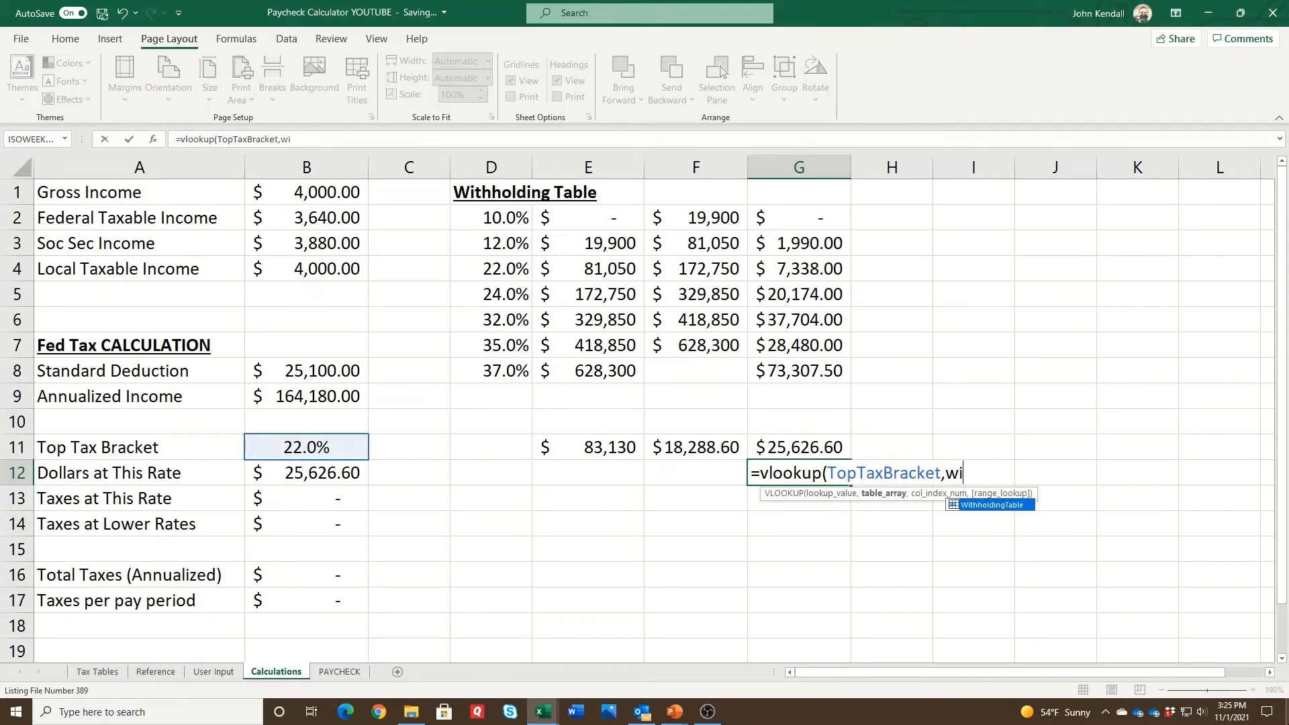
pyautogui.write('thholdingtable,')
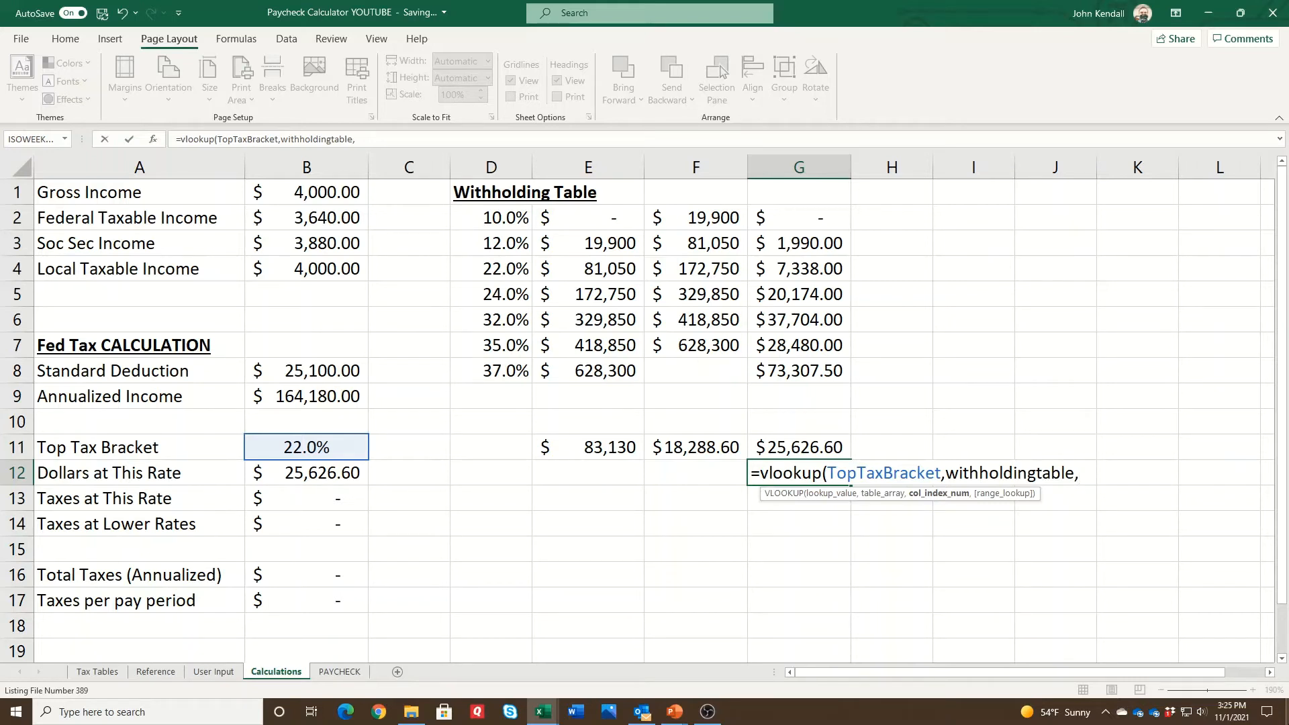
pyautogui.write('4,false)')
pyautogui.press('Return')
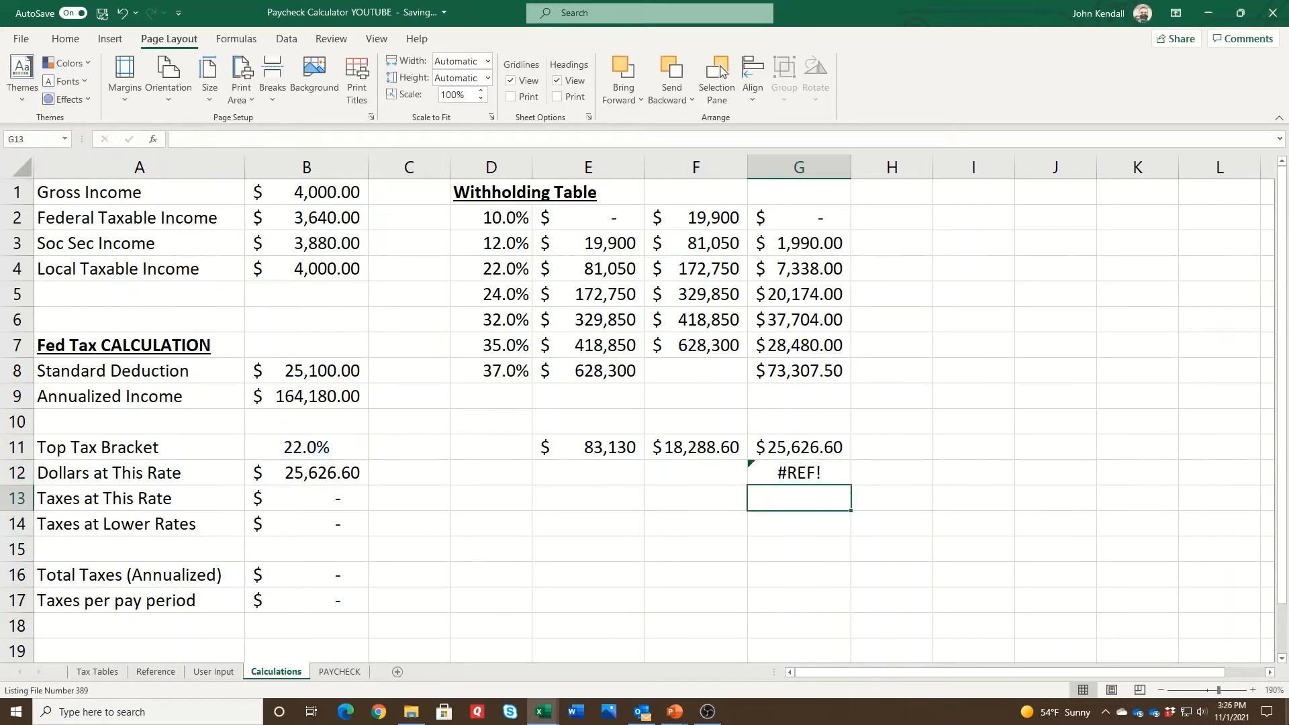
# Replace WithholdingTable in G12's VLOOKUP with the absolute range $D$2:$G$8.
pyautogui.doubleClick(815, 473)
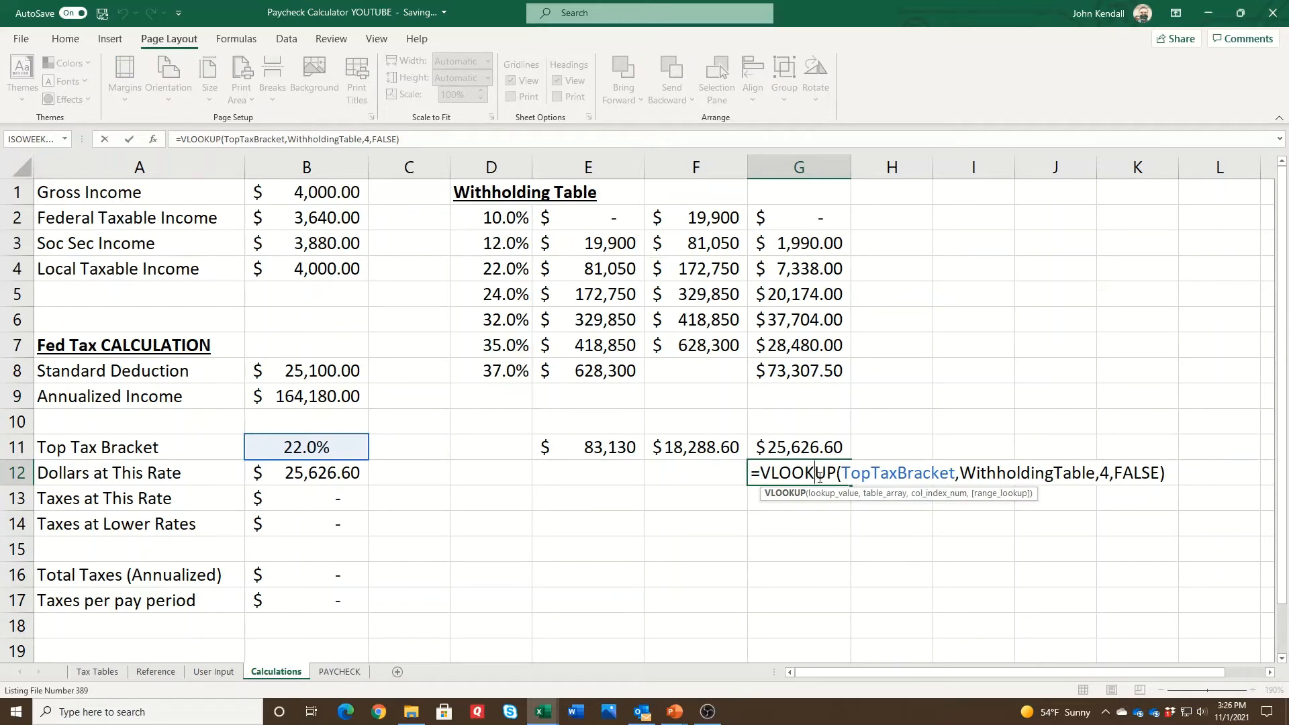
pyautogui.press('Escape')
pyautogui.moveTo(292, 138); pyautogui.dragTo(359, 142)
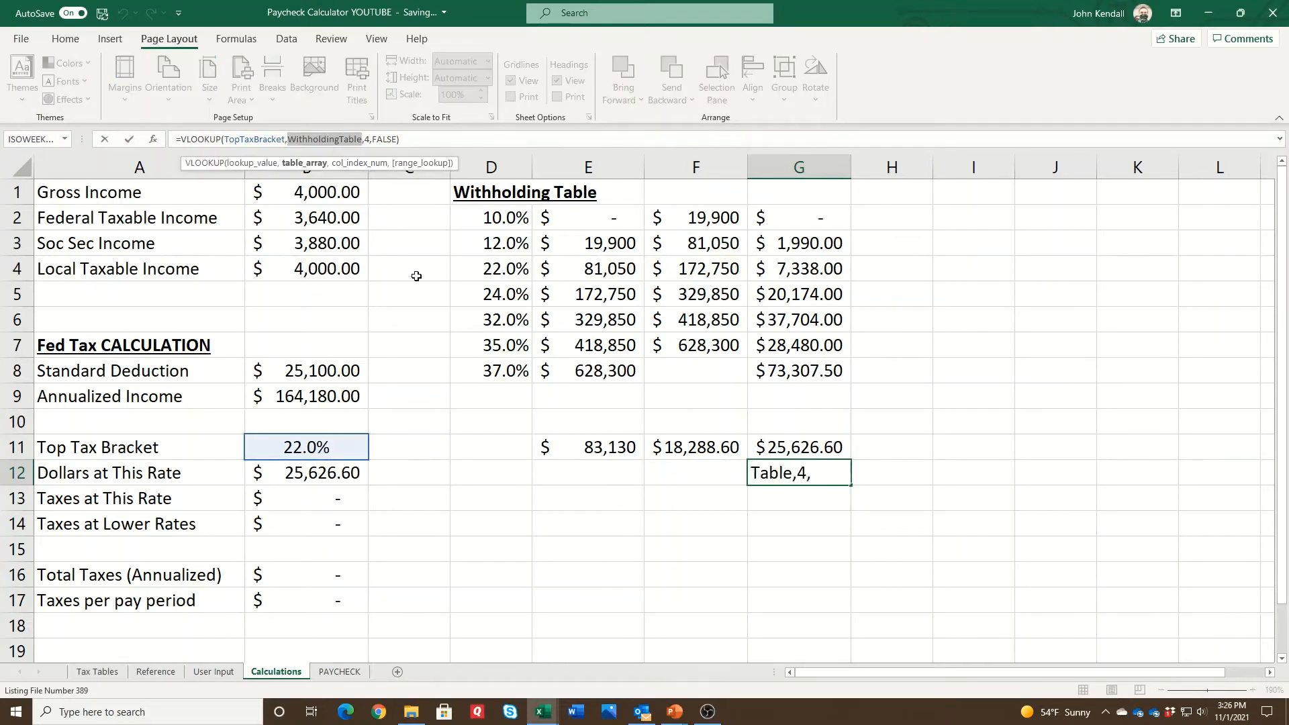
pyautogui.press('Delete')
pyautogui.moveTo(508, 218); pyautogui.dragTo(775, 376)
pyautogui.press('F4')
pyautogui.press('Return')
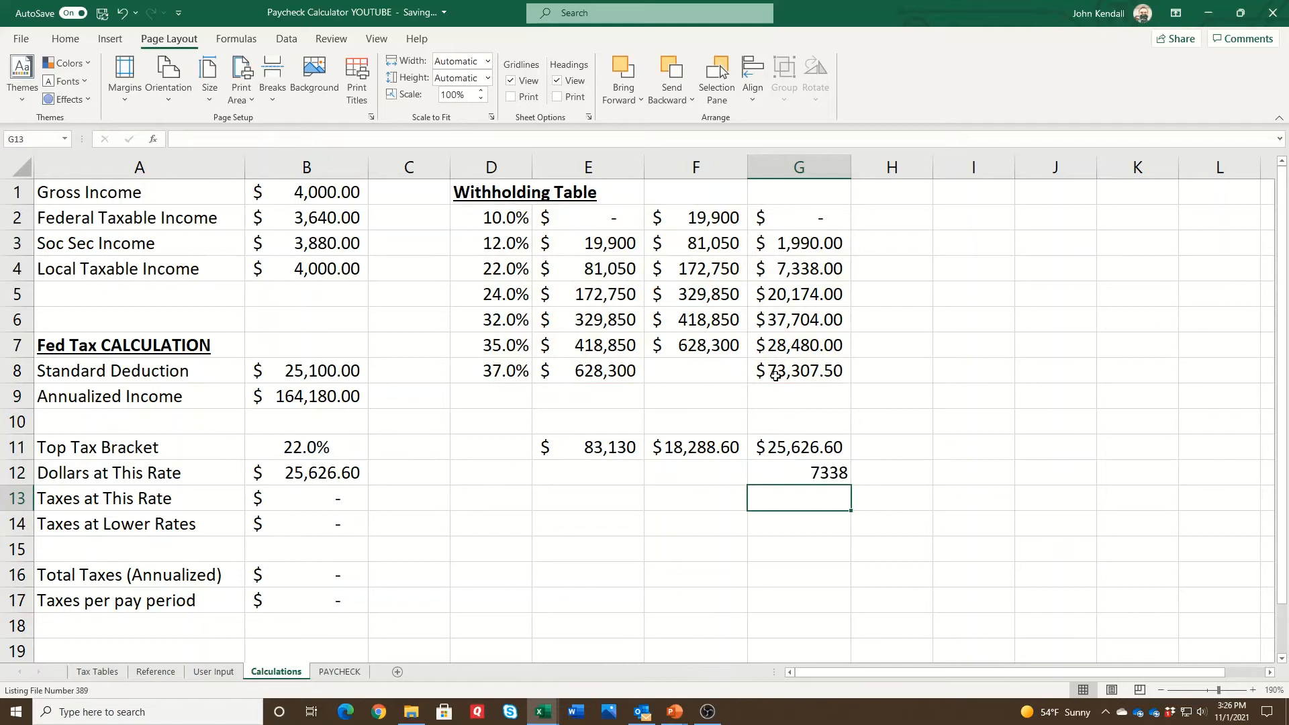
# Replace G4 in B12's formula with the VLOOKUP expression copied from G12, and clear G12.
pyautogui.press('Up')
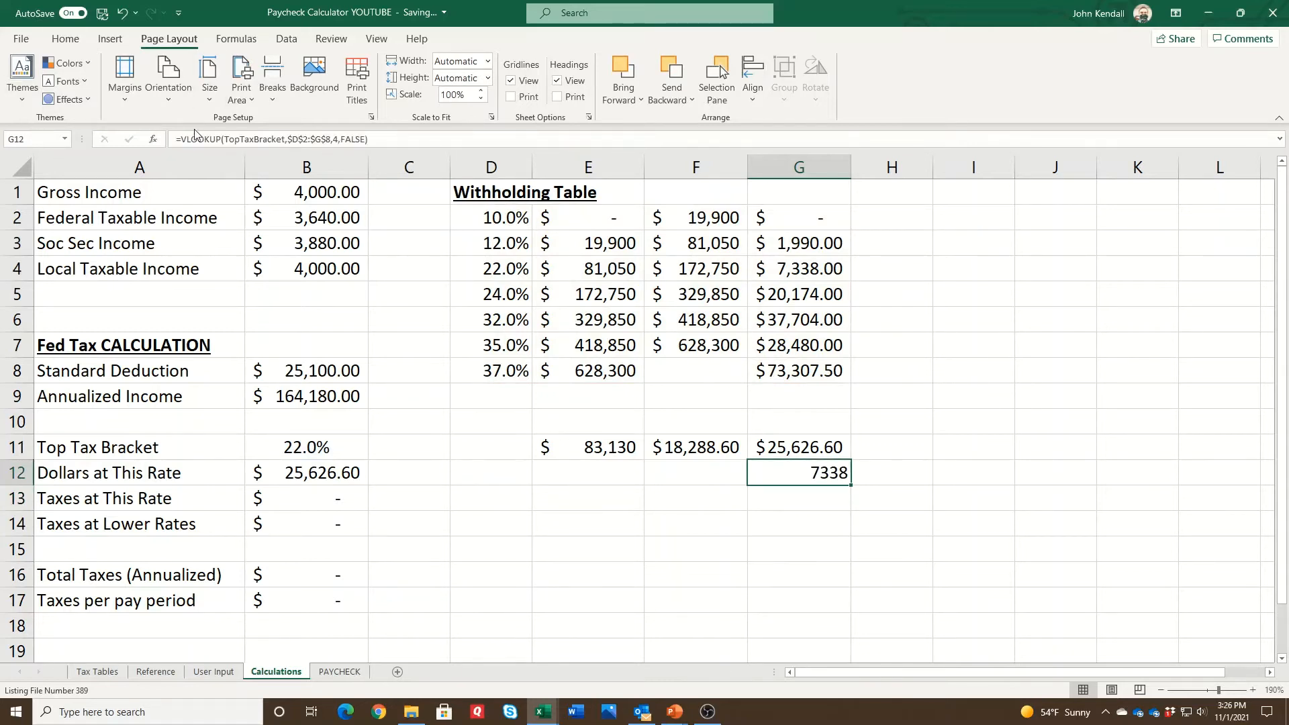
pyautogui.click(180, 140)
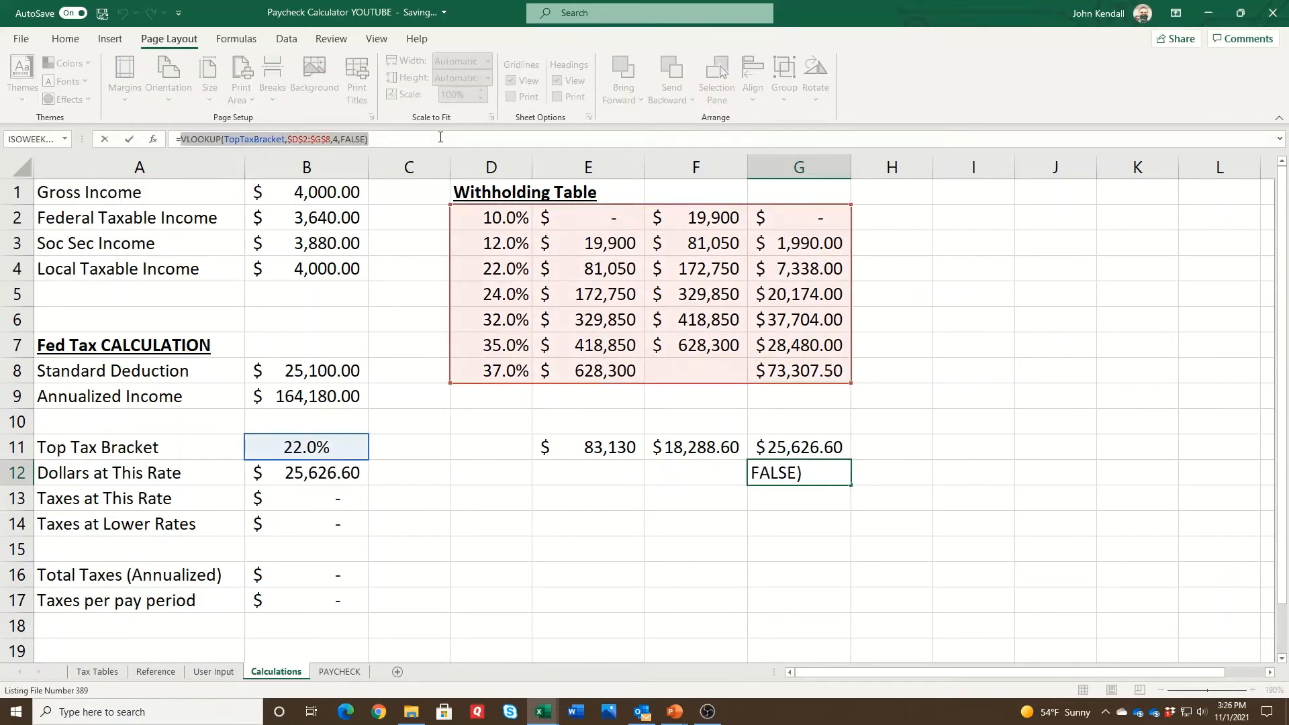
pyautogui.press('Escape')
pyautogui.click(349, 473)
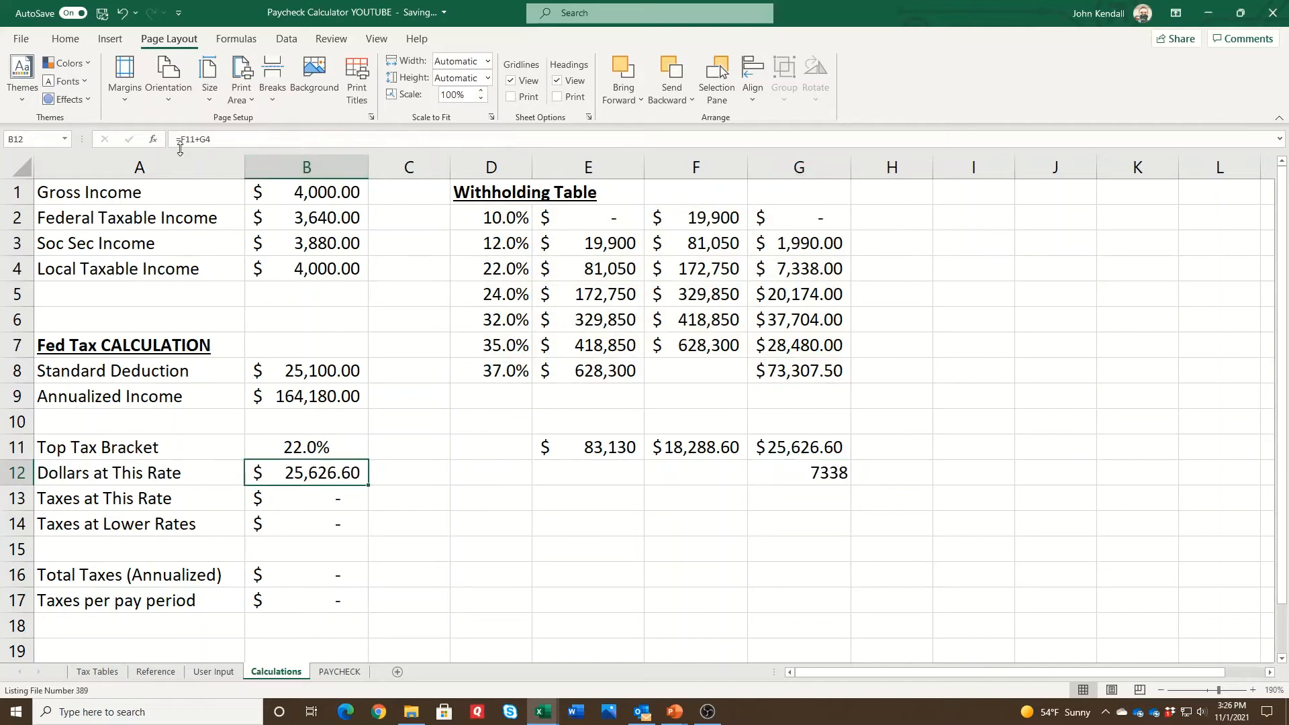
pyautogui.doubleClick(202, 141)
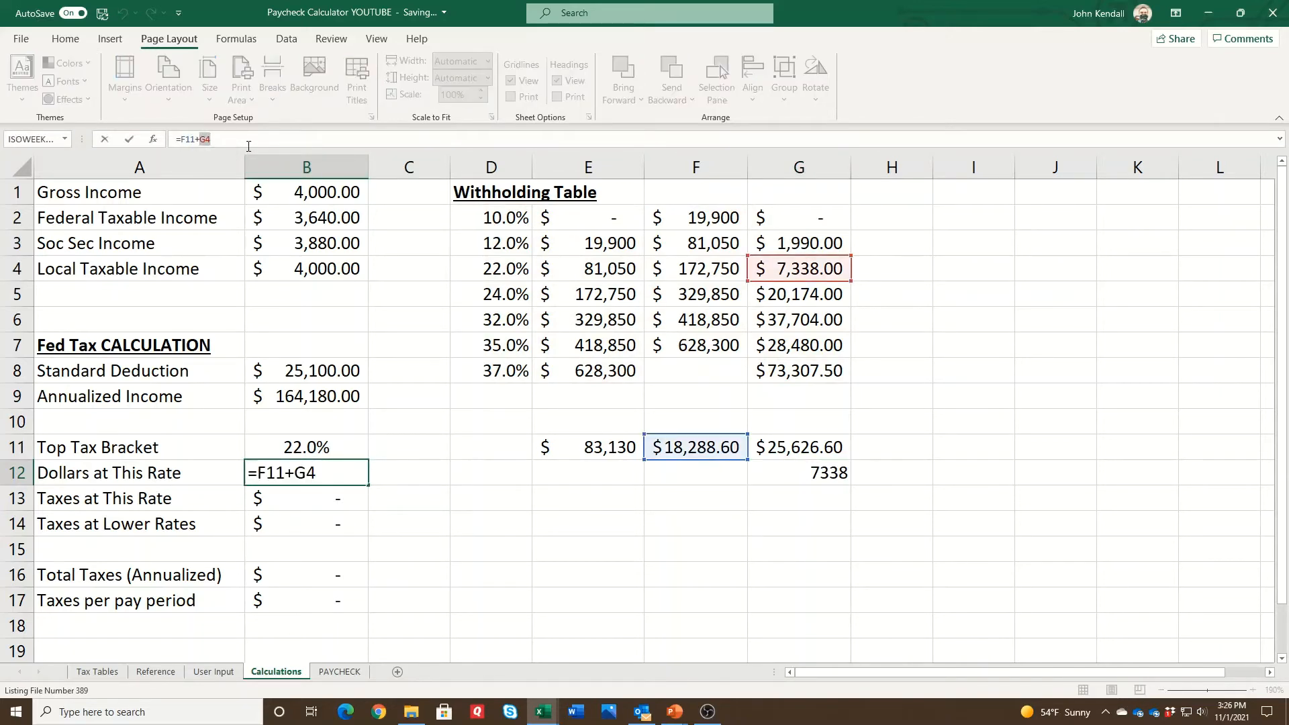
pyautogui.hotkey('ctrl', 'v')
pyautogui.press('Return')
pyautogui.press('Up')
pyautogui.click(829, 474)
pyautogui.press('Delete')
# Replace F11 in B12's formula with the expression E11*D4 copied from F11.
pyautogui.press('Up')
pyautogui.press('Left')
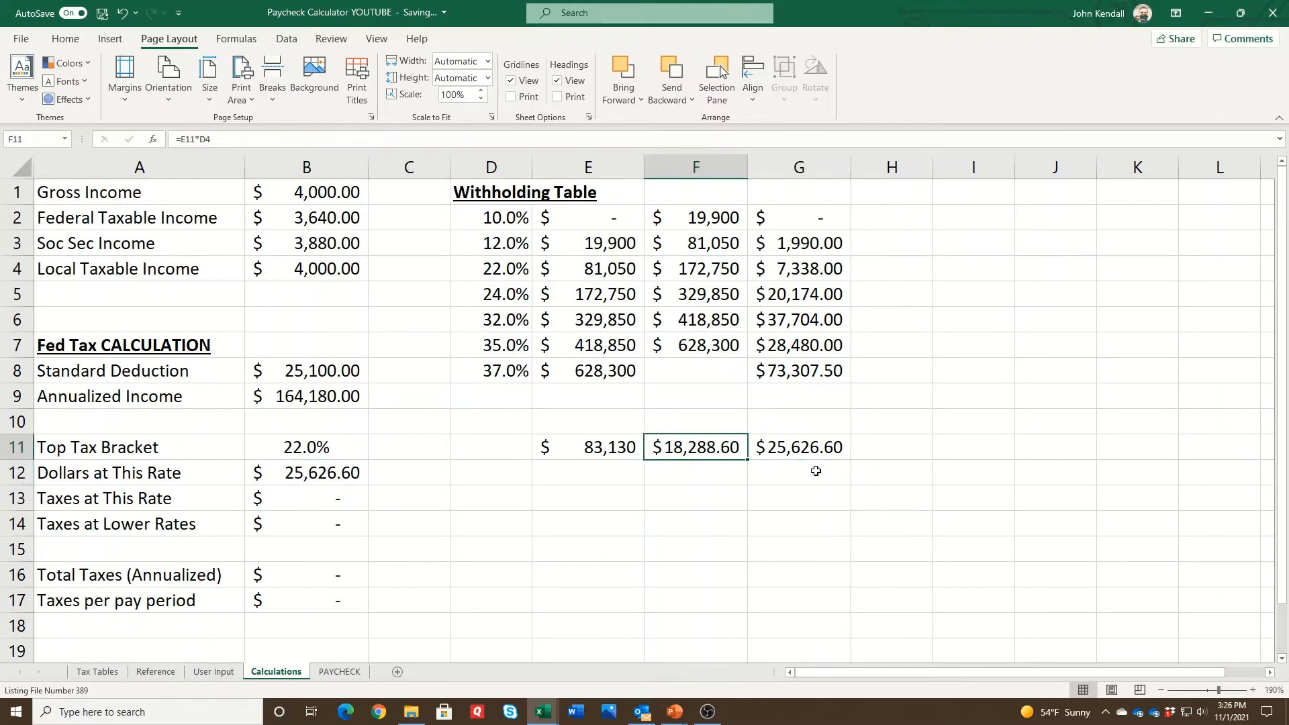
pyautogui.press('Right')
pyautogui.press('Left')
pyautogui.moveTo(182, 139); pyautogui.dragTo(210, 140)
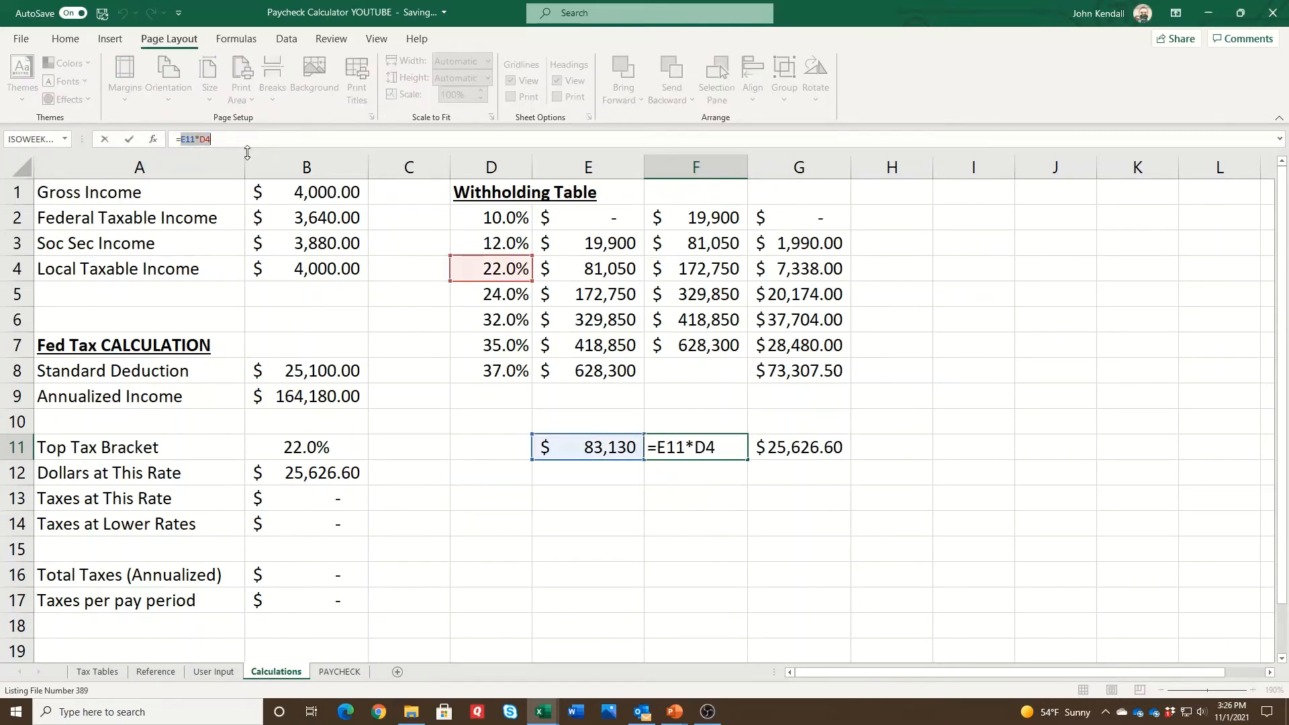
pyautogui.press('Escape')
pyautogui.click(332, 475)
pyautogui.moveTo(180, 139); pyautogui.dragTo(196, 139)
pyautogui.hotkey('ctrl', 'v')
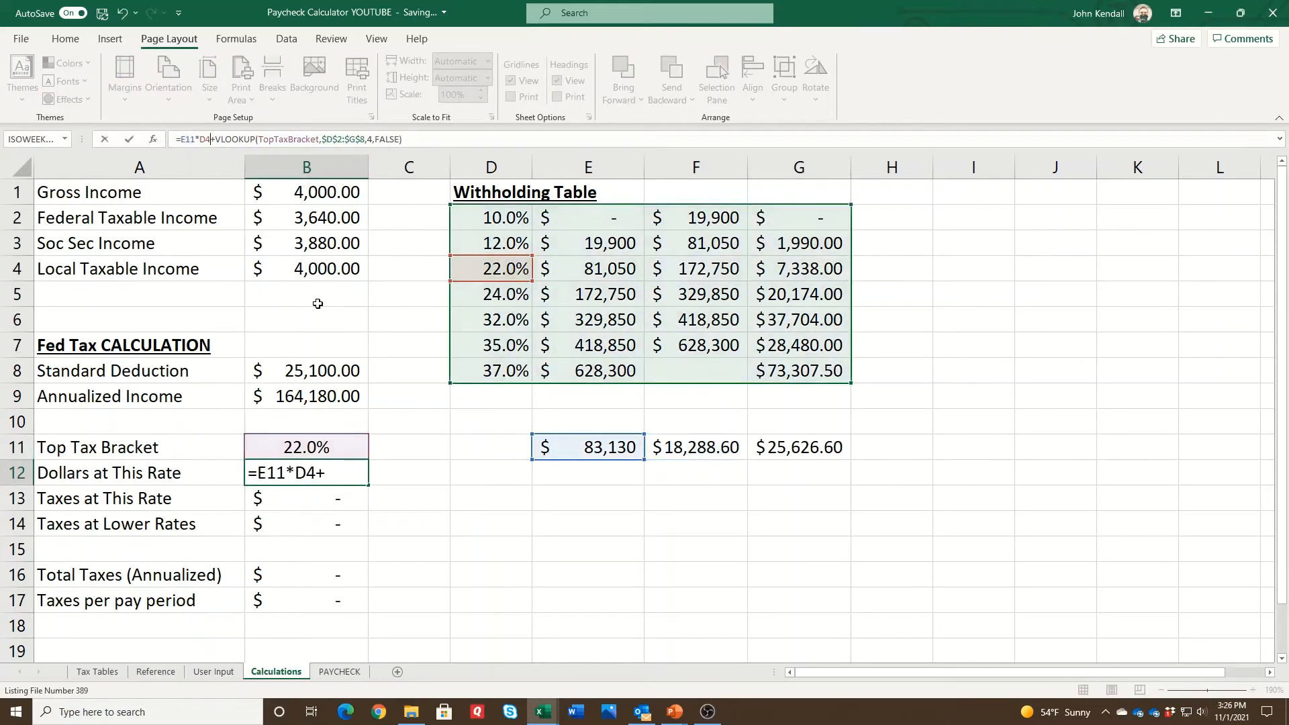
pyautogui.press('Return')
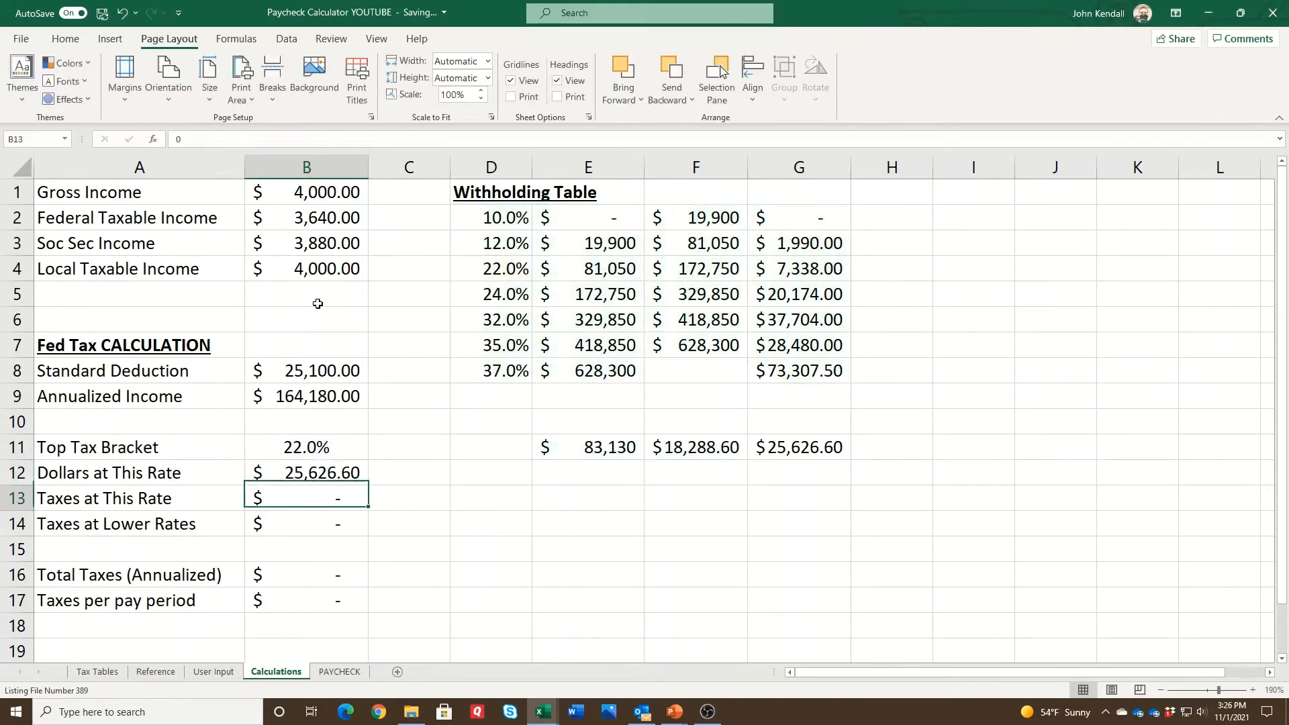
pyautogui.press('Up')
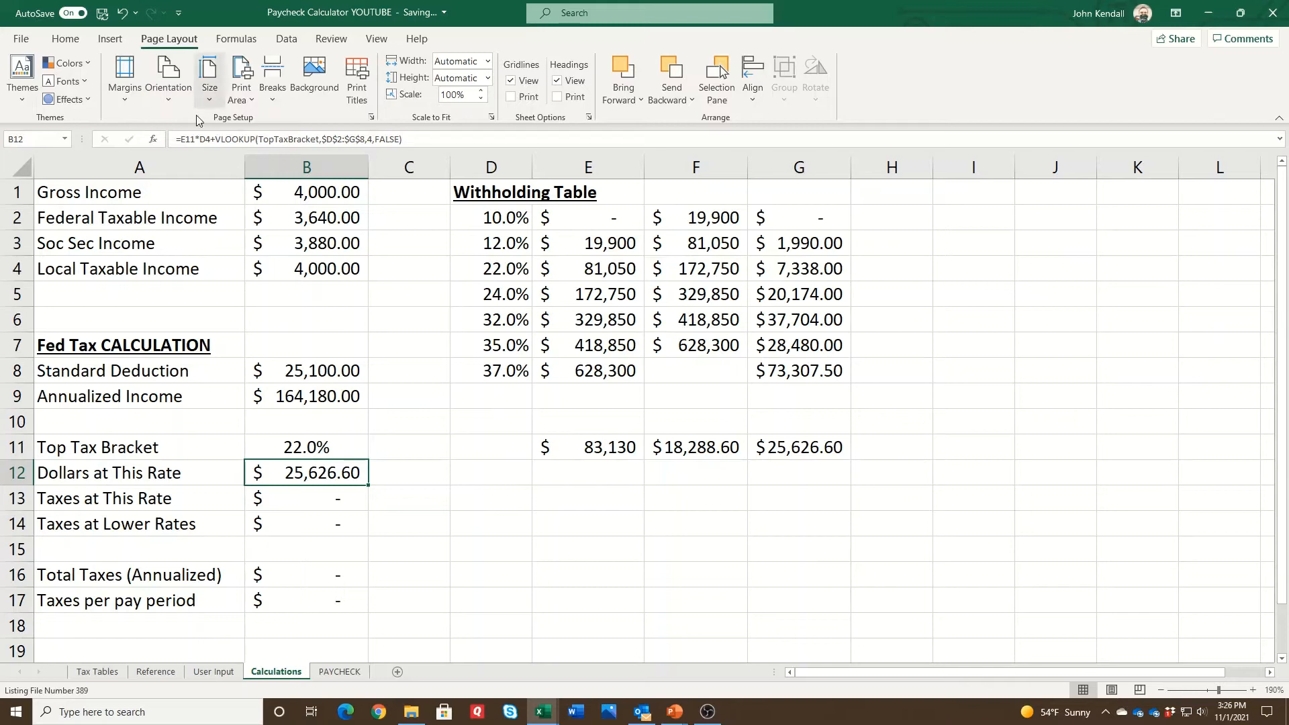
# Replace D4 in B12's formula with the named cell TopTaxBracket.
pyautogui.doubleClick(203, 138)
pyautogui.write('top')
pyautogui.press('Tab')
pyautogui.press('Return')
pyautogui.press('Up')
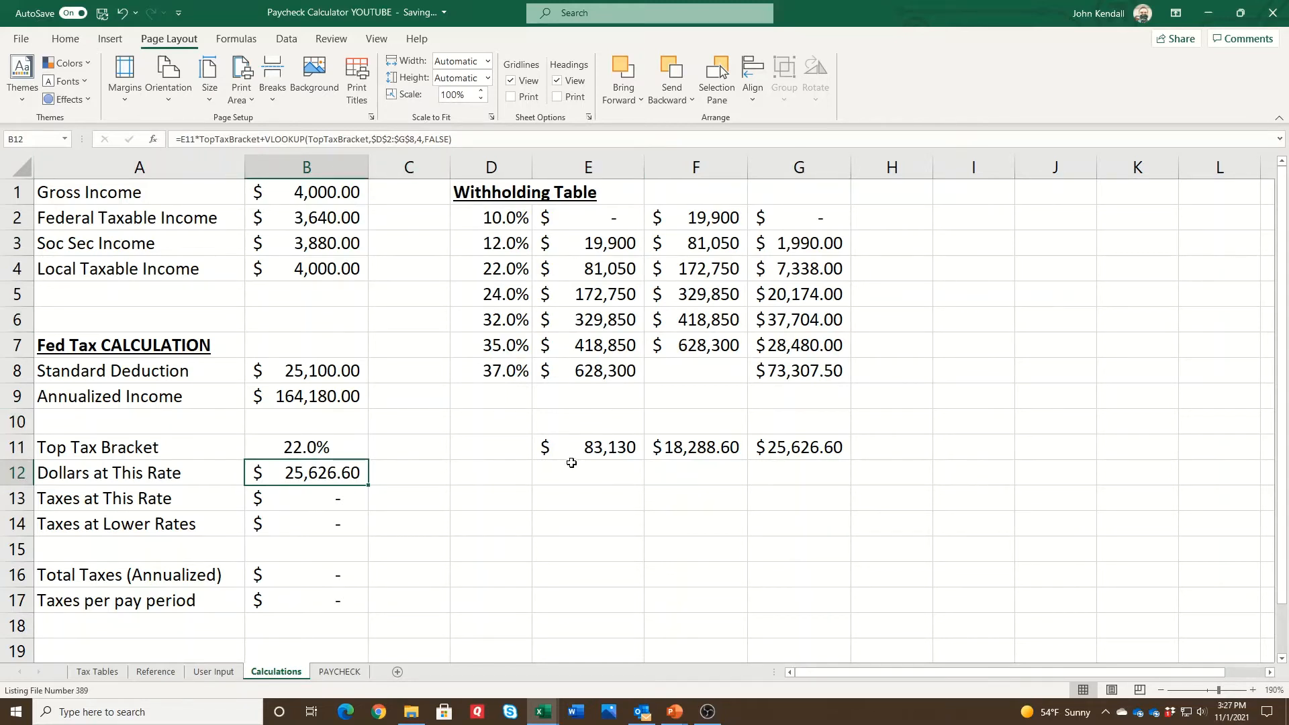
# Replace E11 in B12's formula with the expression AnnualizedIncome-E4 copied from E11, enclosed in parentheses.
pyautogui.click(585, 447)
pyautogui.moveTo(184, 137); pyautogui.dragTo(324, 145)
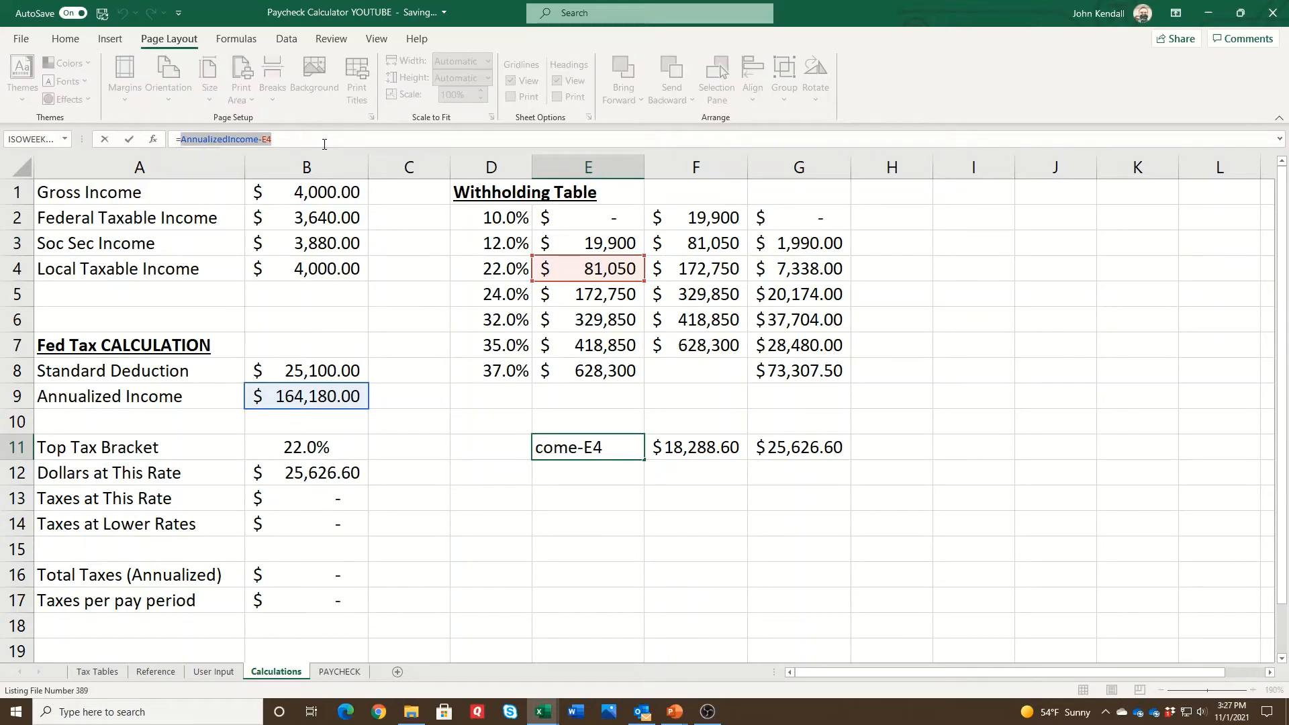
pyautogui.press('Escape')
pyautogui.click(306, 473)
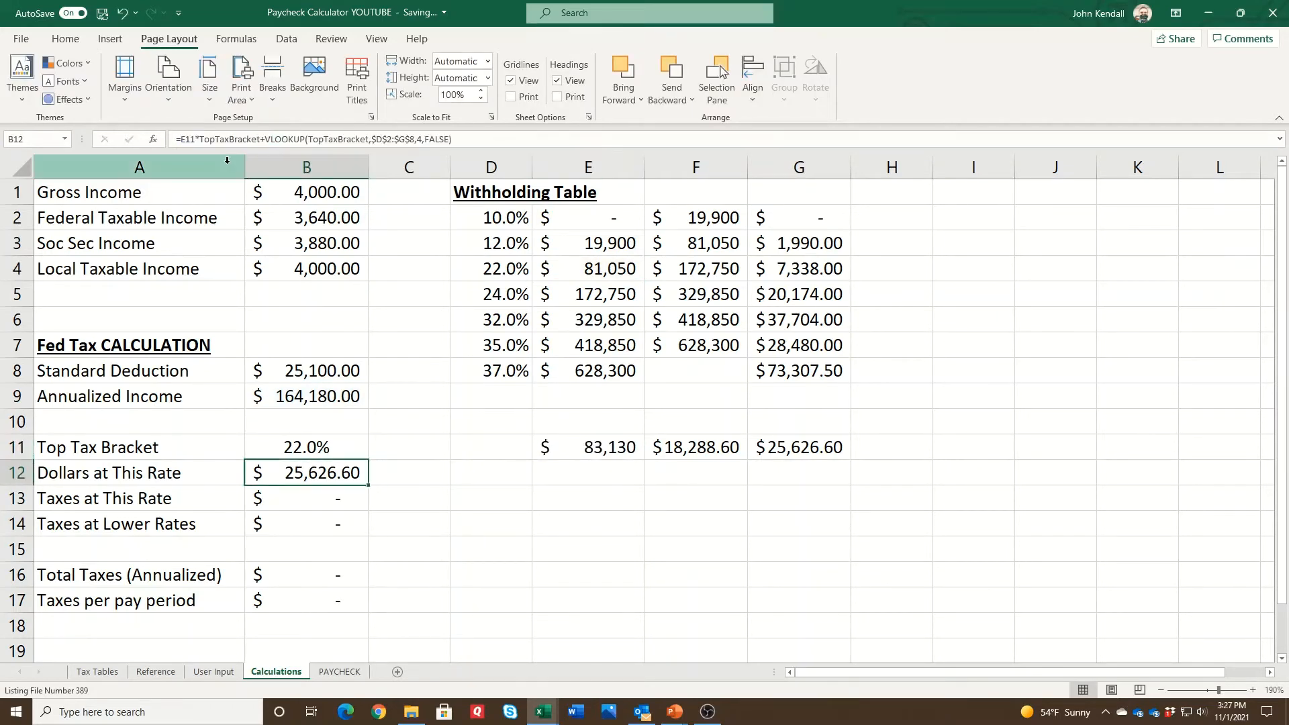
pyautogui.doubleClick(188, 139)
pyautogui.hotkey('ctrl', 'v')
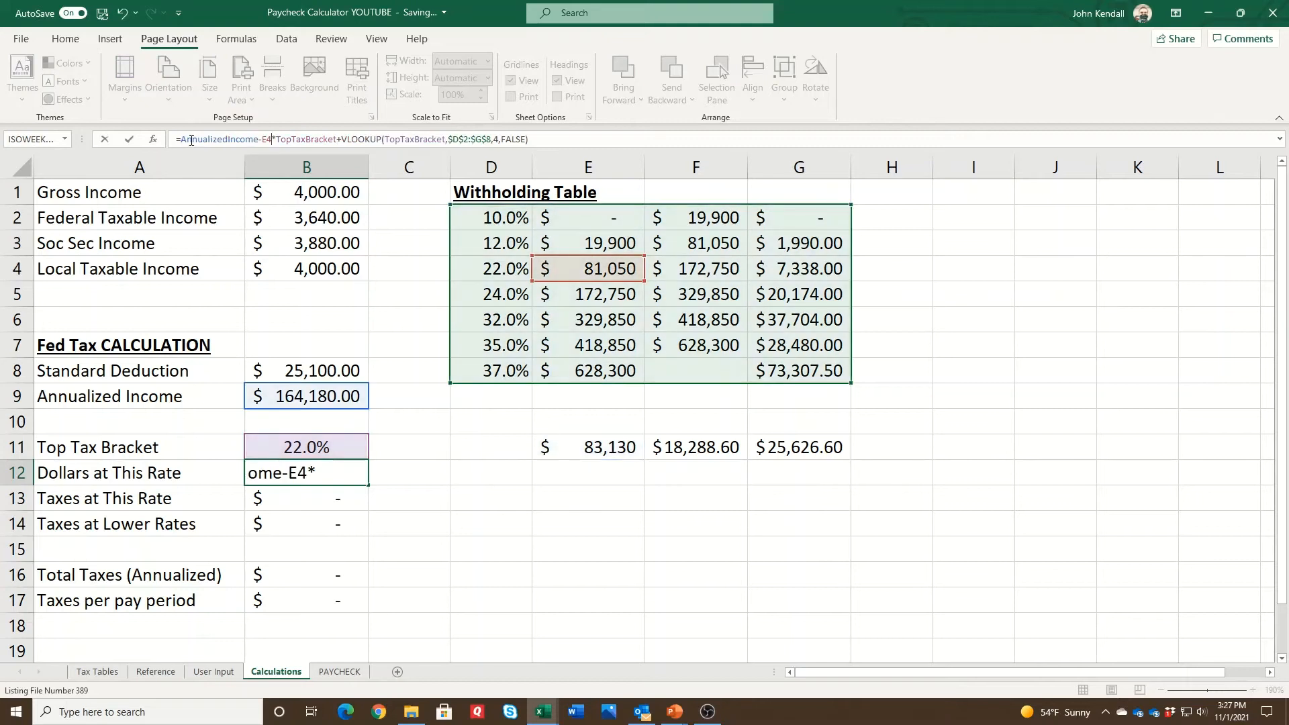
pyautogui.write(')')
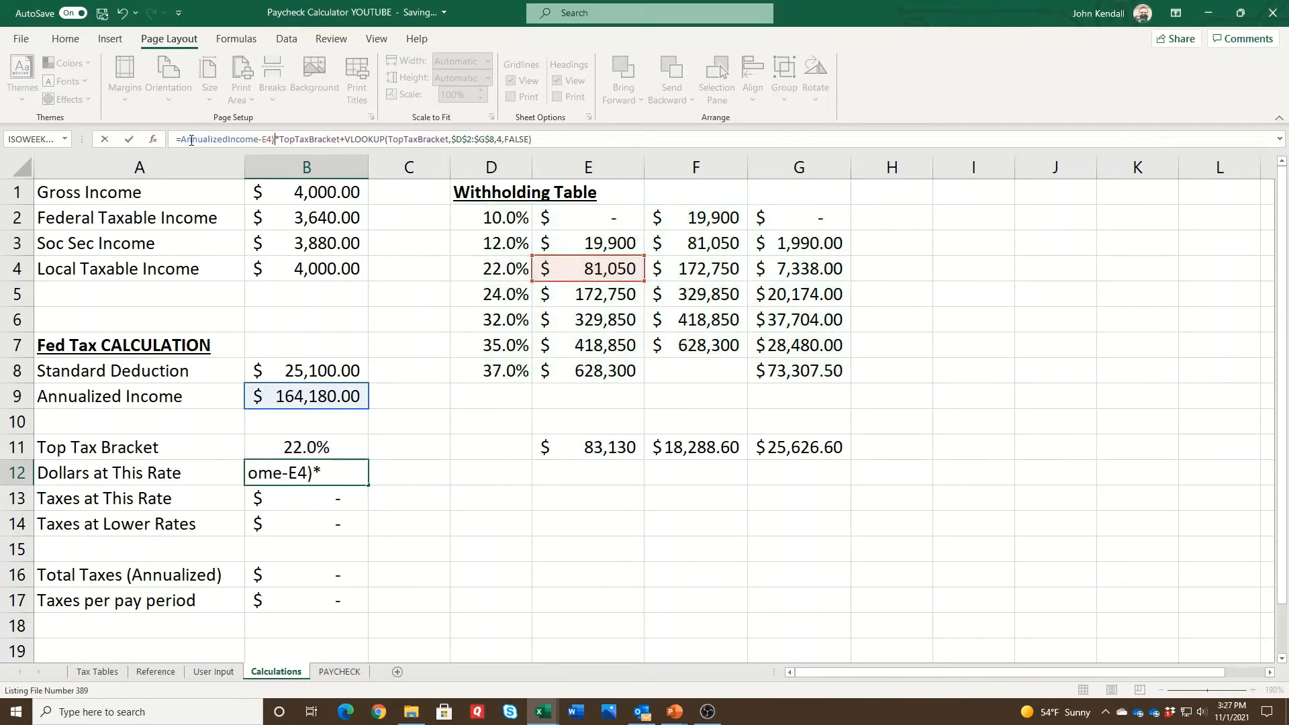
pyautogui.click(180, 139)
pyautogui.write('(')
pyautogui.press('Return')
pyautogui.press('Up')
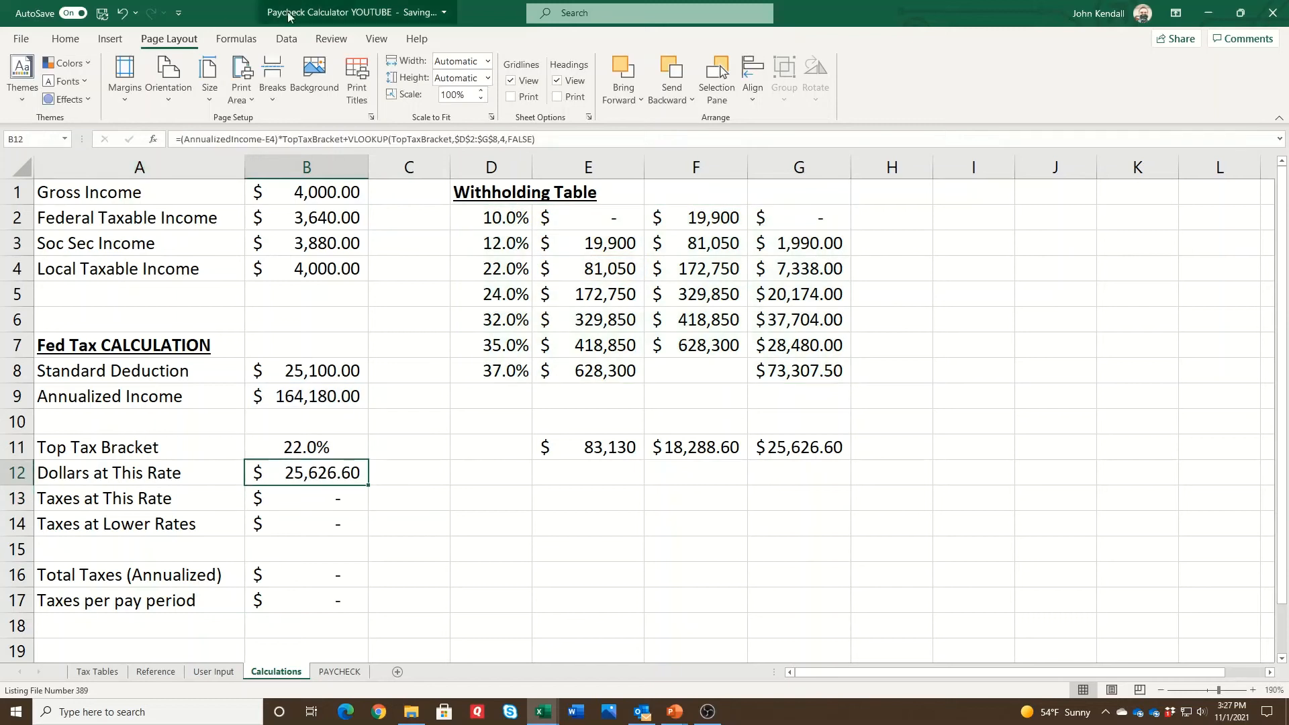
# Replace E4 in B12's formula with VLOOKUP(TopTaxBracket,$D$2:$G$8,2,FALSE), keeping the closing parenthesis around the subtraction.
pyautogui.click(279, 145)
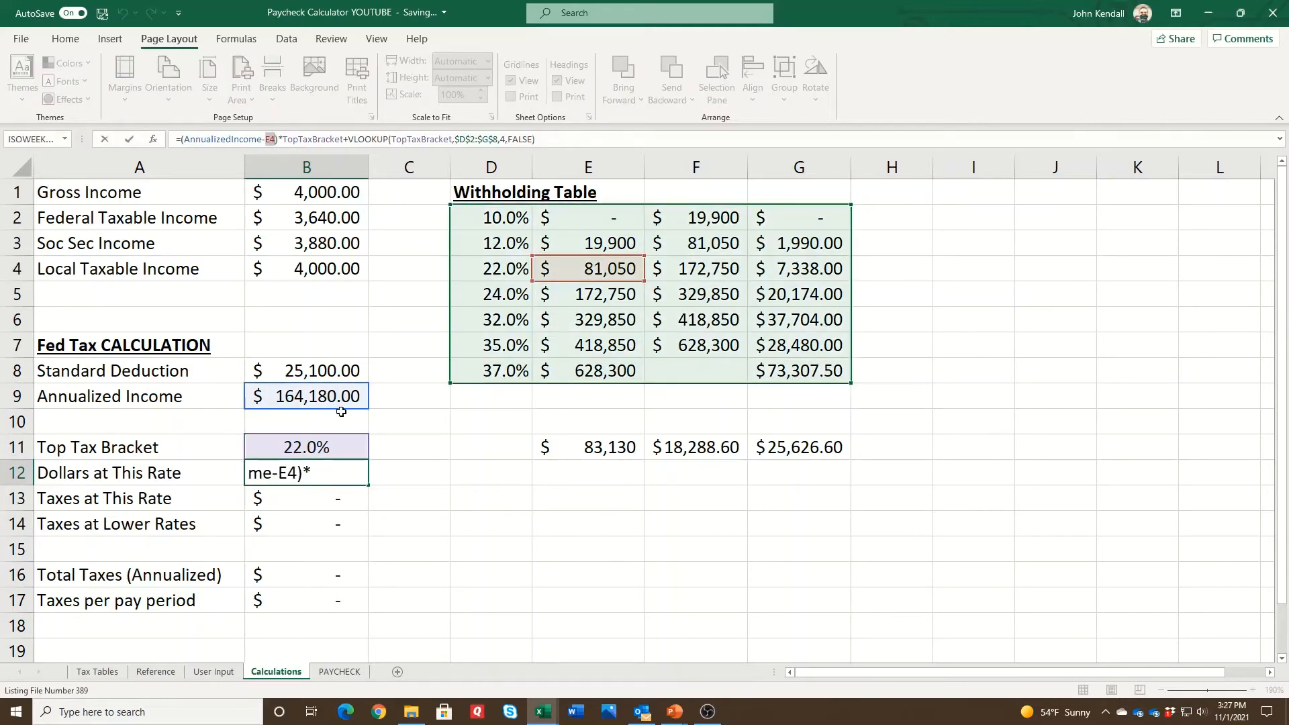
pyautogui.write('vlookup(t')
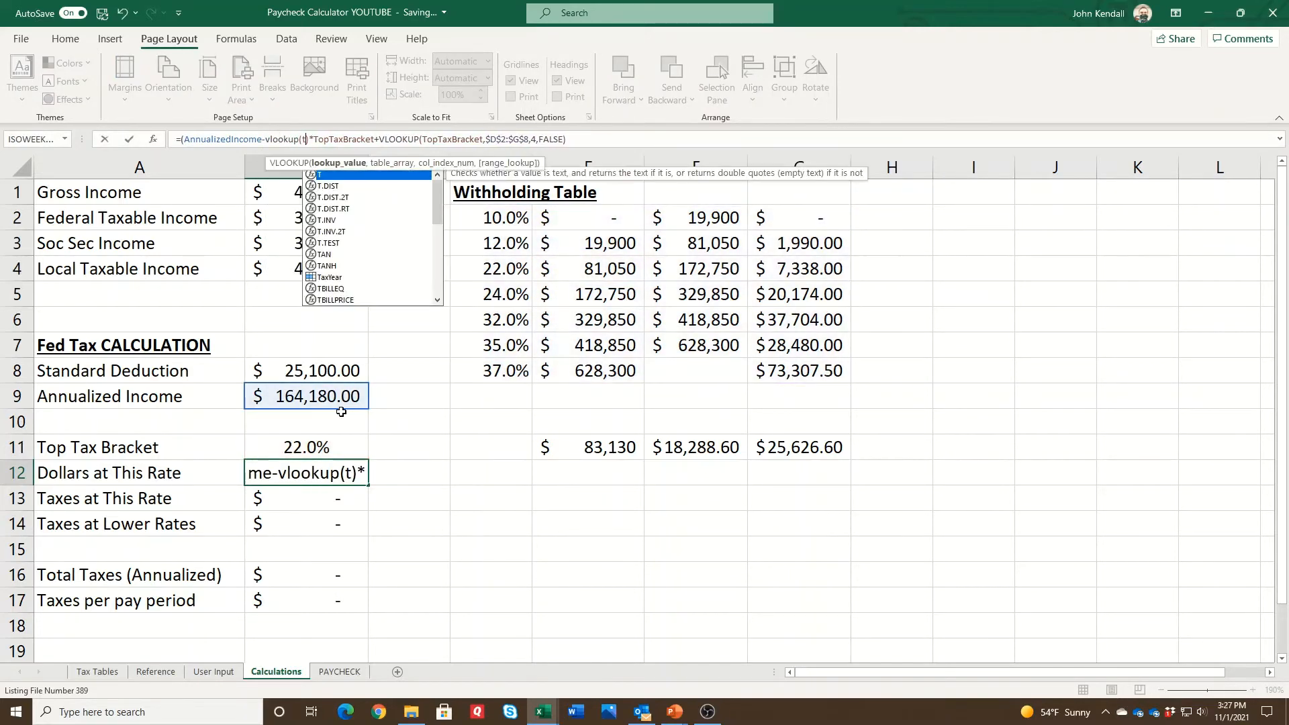
pyautogui.write('op')
pyautogui.press('Tab')
pyautogui.write(',')
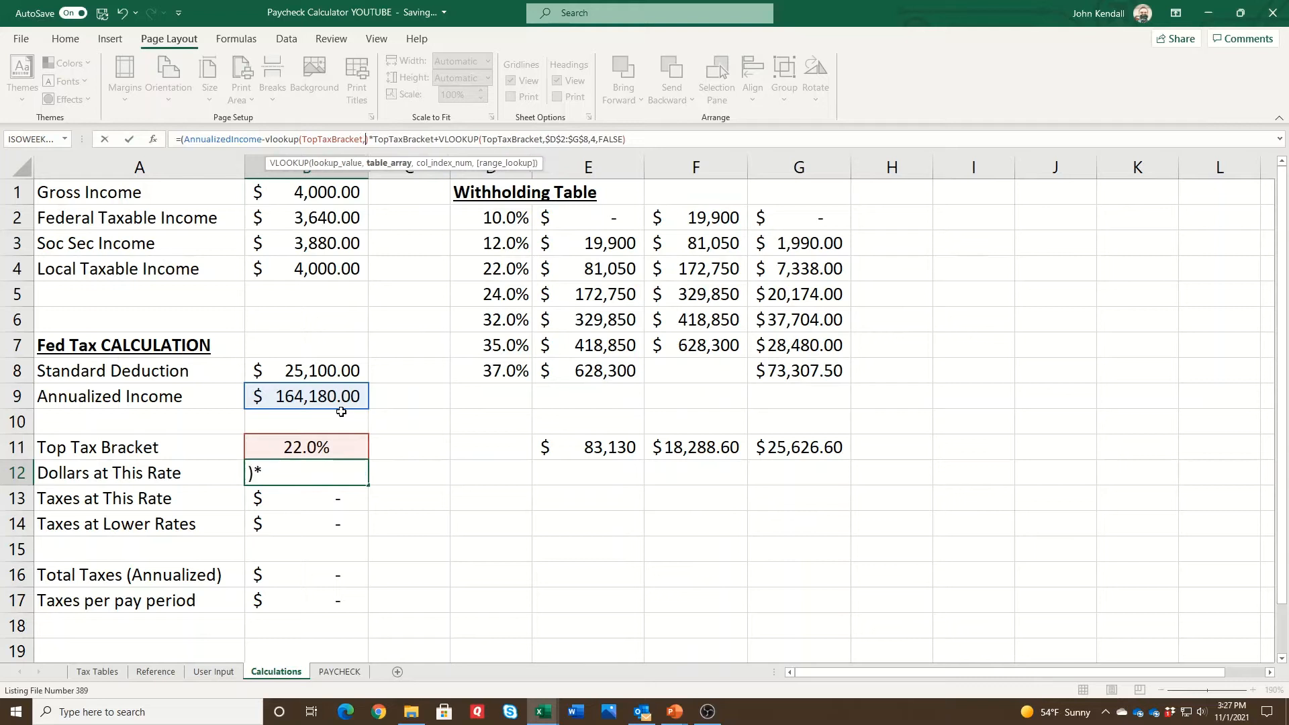
pyautogui.moveTo(511, 217); pyautogui.dragTo(770, 371)
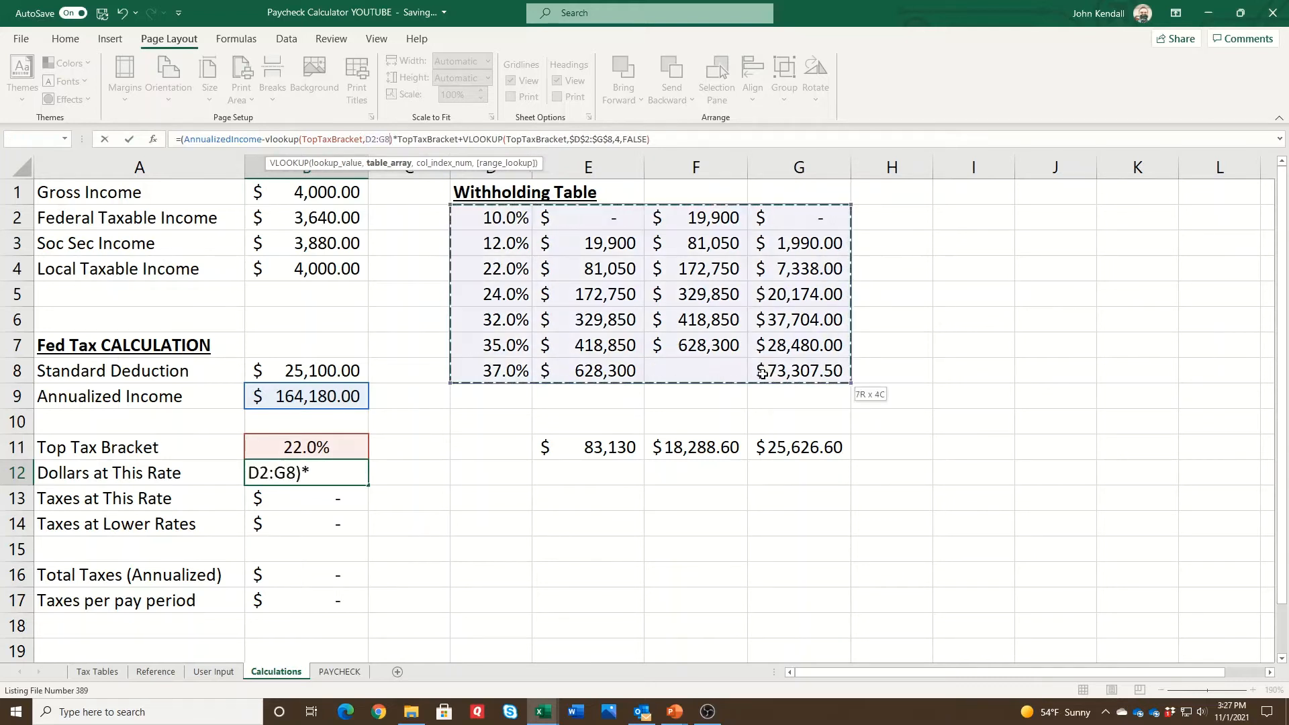
pyautogui.press('F4')
pyautogui.write(',2,false')
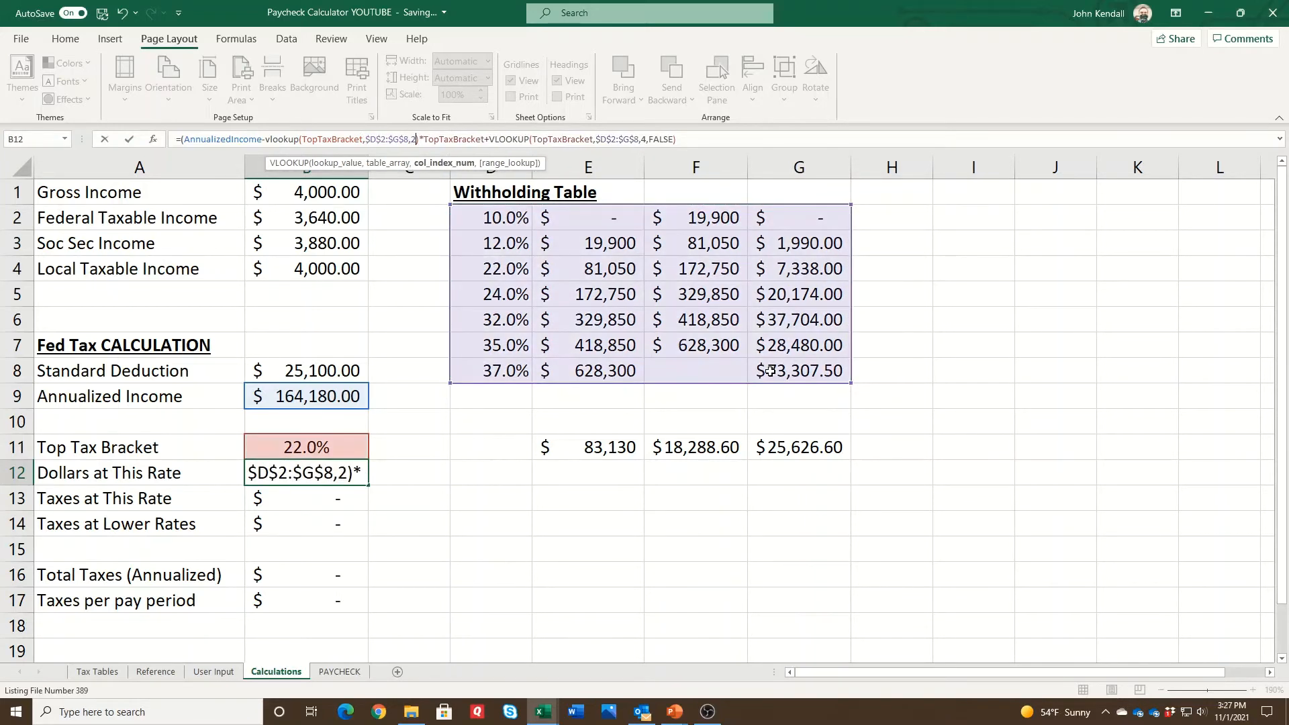
pyautogui.write(')')
pyautogui.press('Return')
pyautogui.press('Up')
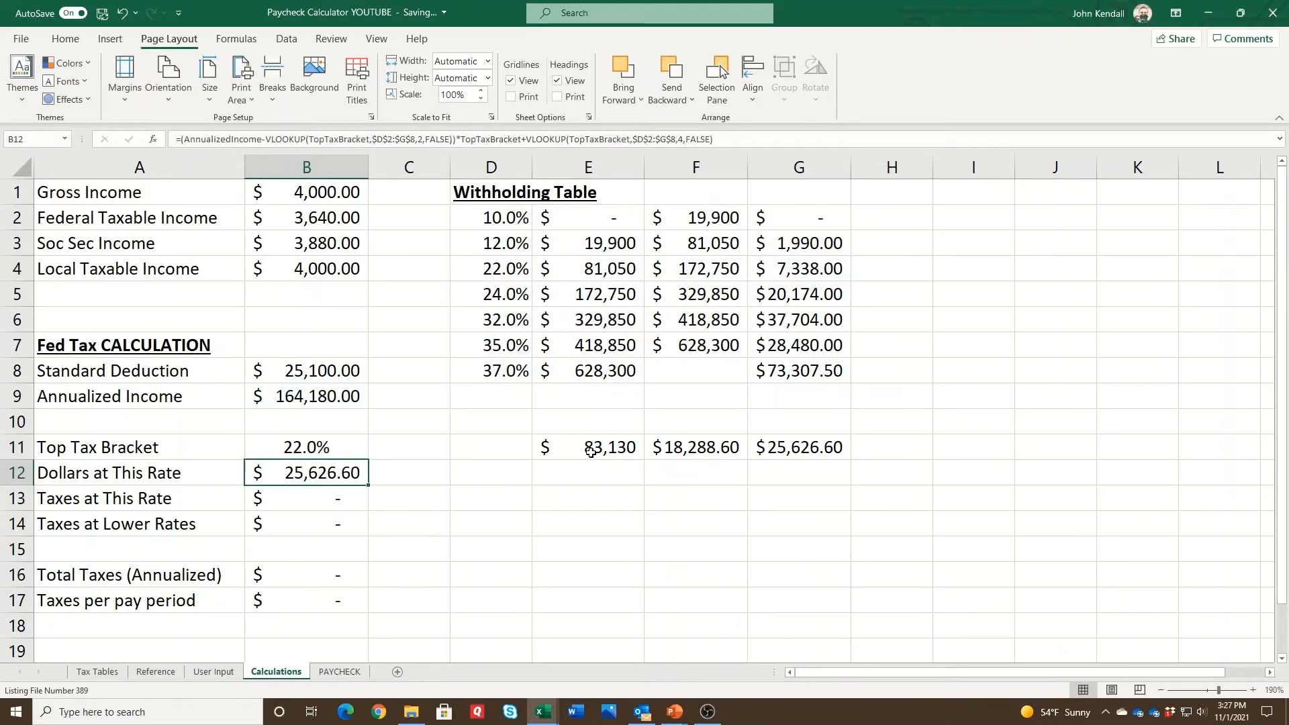
# Clear the helper calculations in E11:H11 and return to B12.
pyautogui.moveTo(594, 454); pyautogui.dragTo(868, 454)
pyautogui.press('Delete')
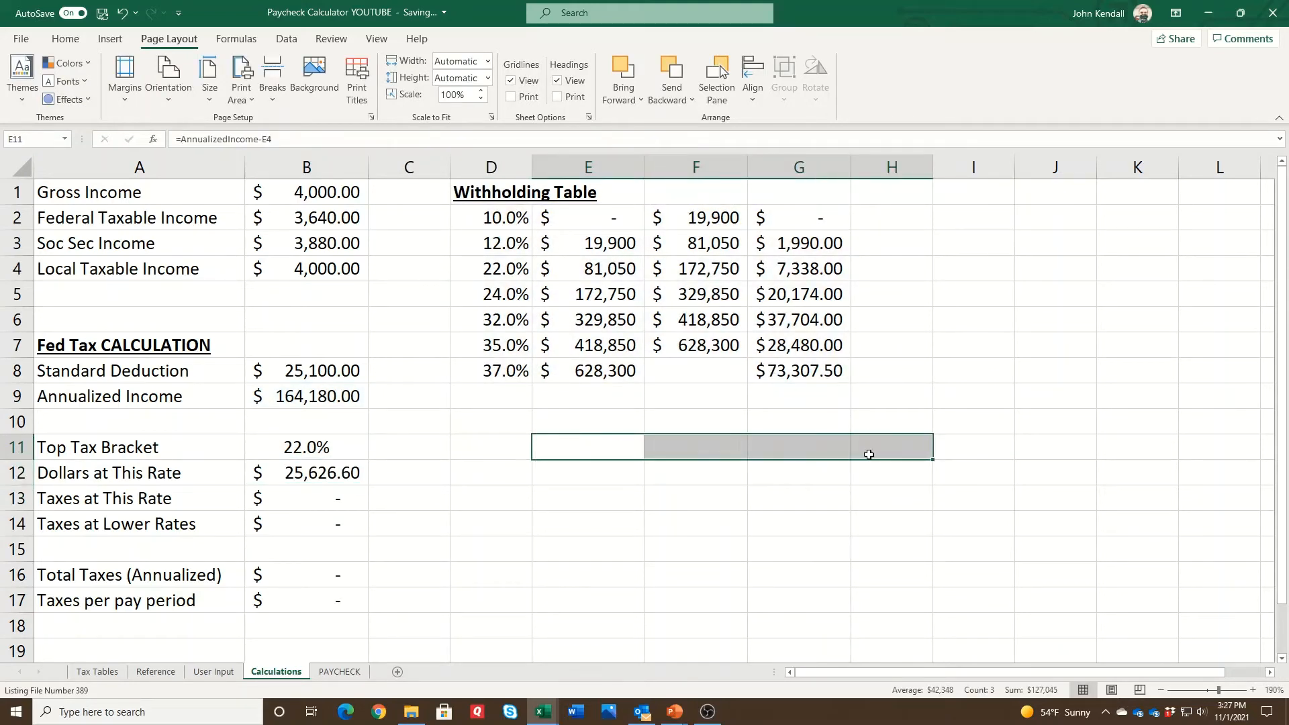
pyautogui.press('Down')
pyautogui.press('Left')
pyautogui.press('Left')
pyautogui.press('Left')
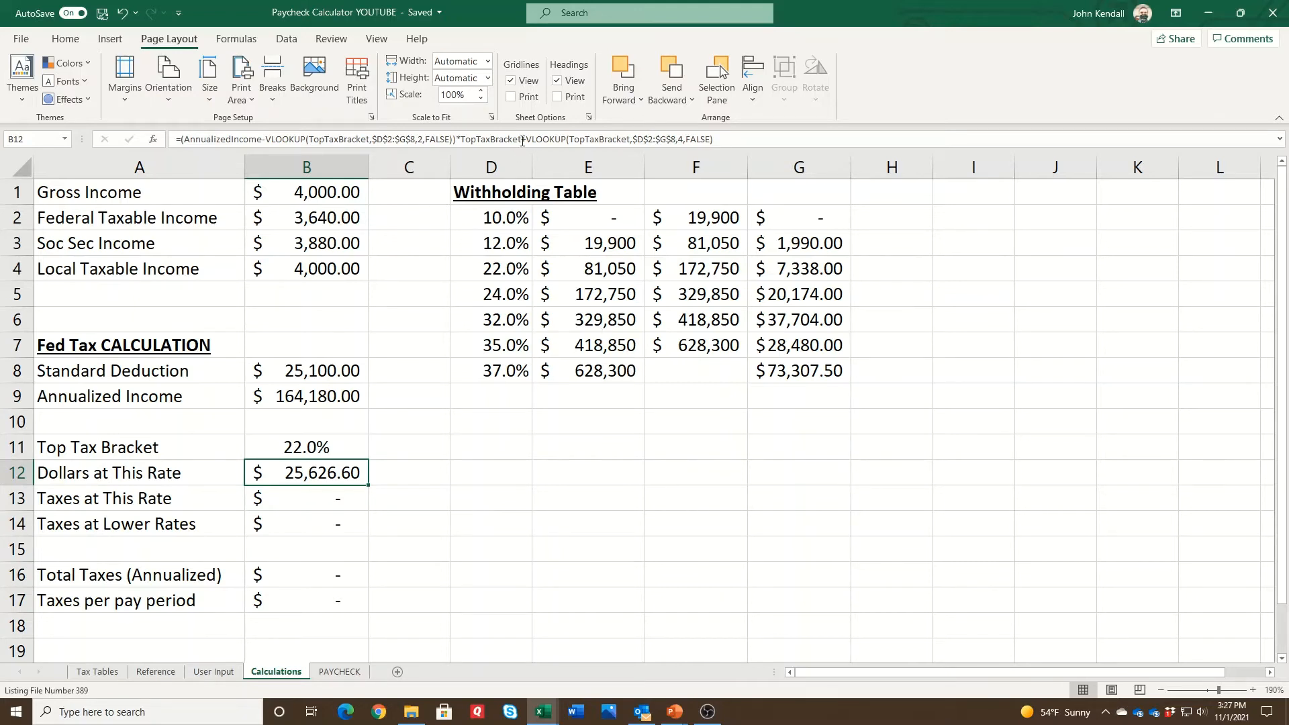
# Move the VLOOKUP(TopTaxBracket,$D$2:$G$8,4,FALSE) term out of B12's formula and enter it as B14's formula for Taxes at Lower Rates.
pyautogui.moveTo(527, 139); pyautogui.dragTo(714, 139)
pyautogui.hotkey('ctrl', 'c')
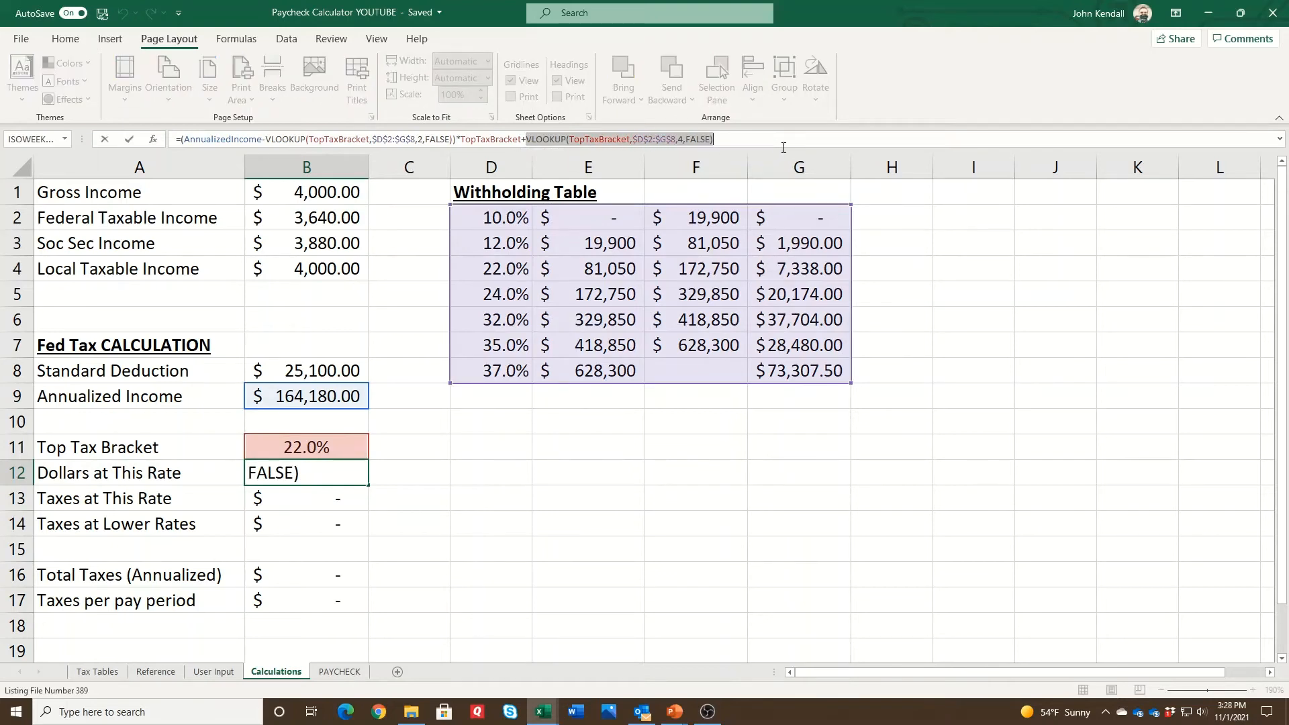
pyautogui.press('BackSpace')
pyautogui.press('BackSpace')
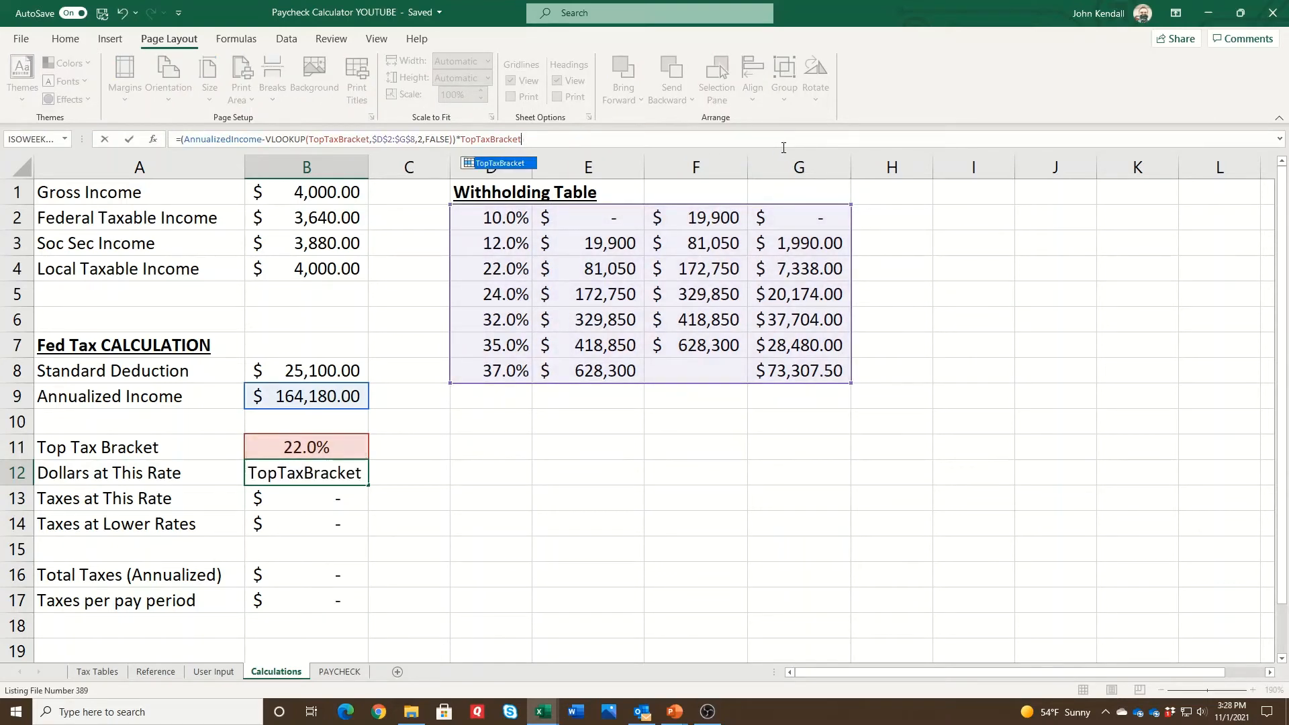
pyautogui.press('Return')
pyautogui.press('Return')
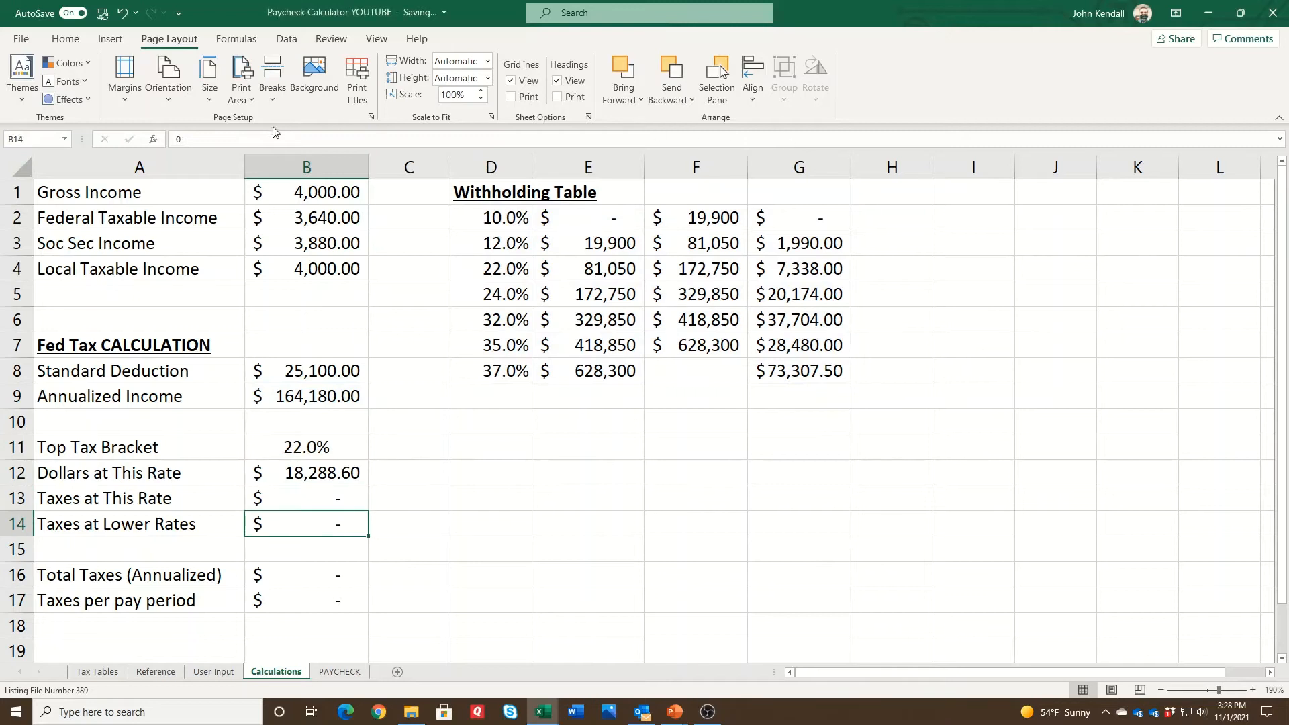
pyautogui.moveTo(182, 139); pyautogui.dragTo(75, 136)
pyautogui.write('=')
pyautogui.hotkey('ctrl', 'v')
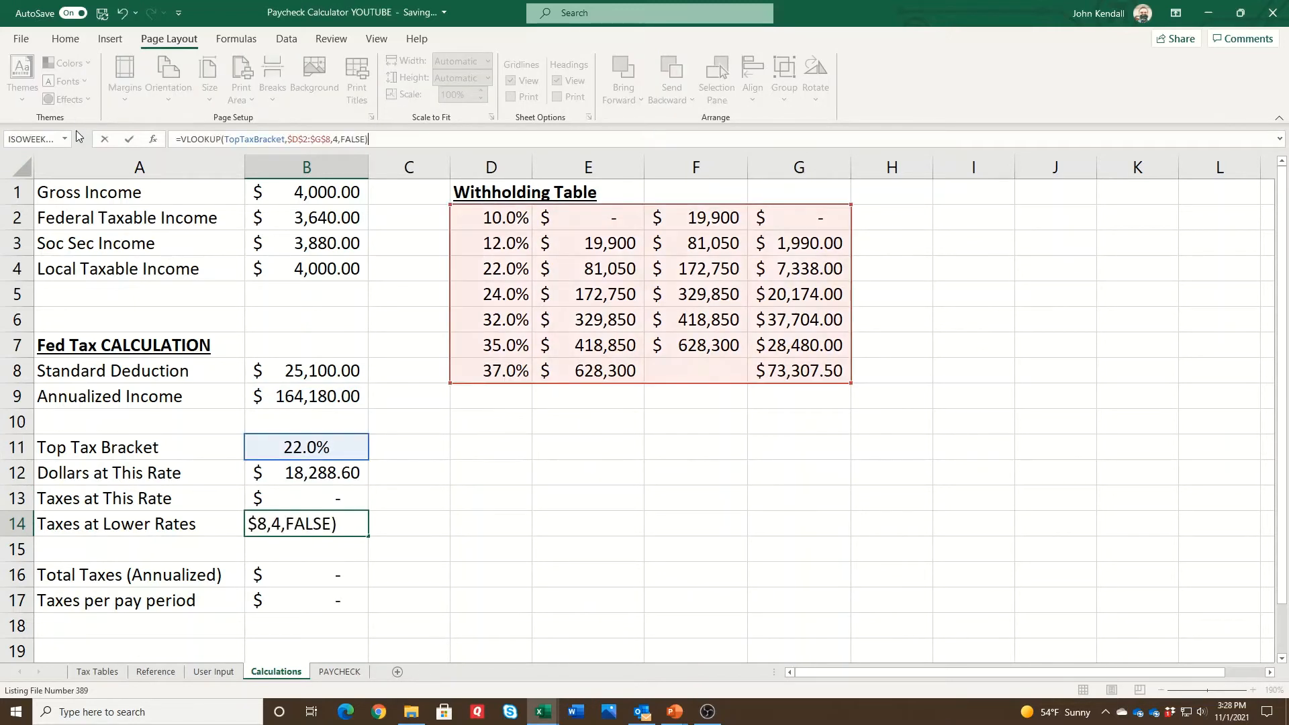
pyautogui.press('Return')
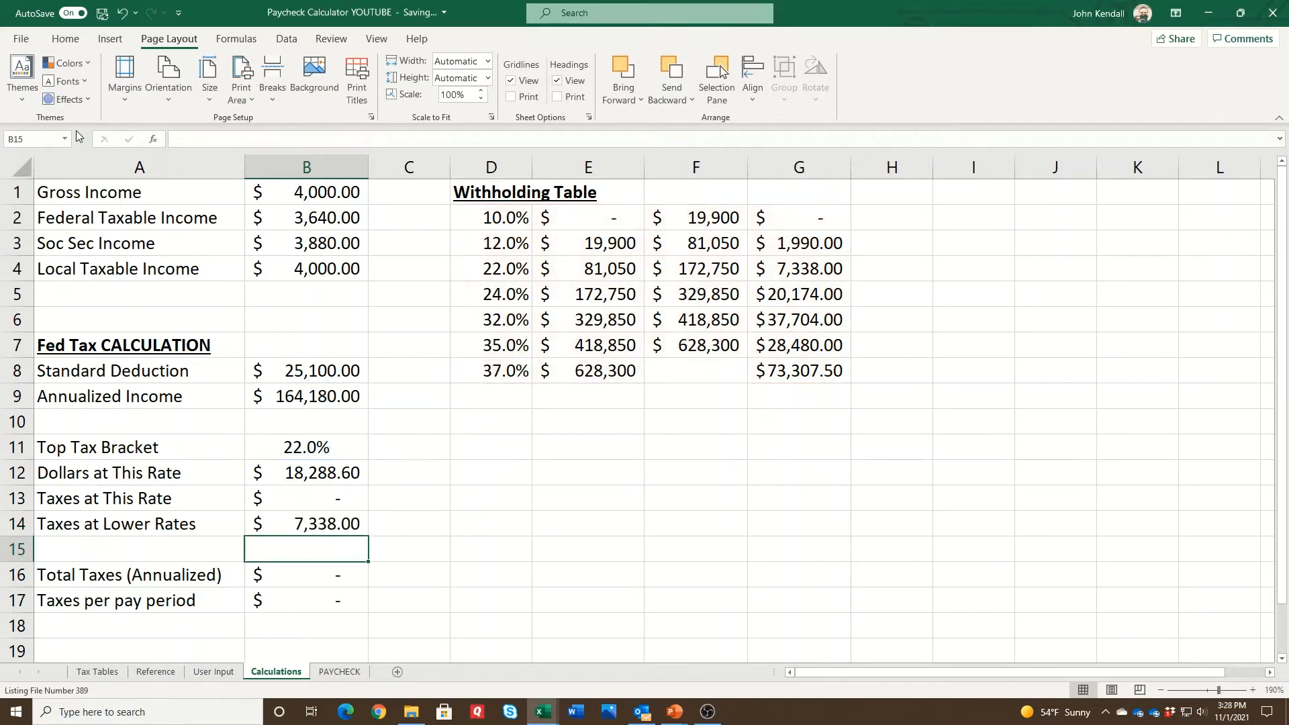
# Copy the full formula text of B12 into B13 for Taxes at This Rate.
pyautogui.press('Up')
pyautogui.press('Up')
pyautogui.press('Up')
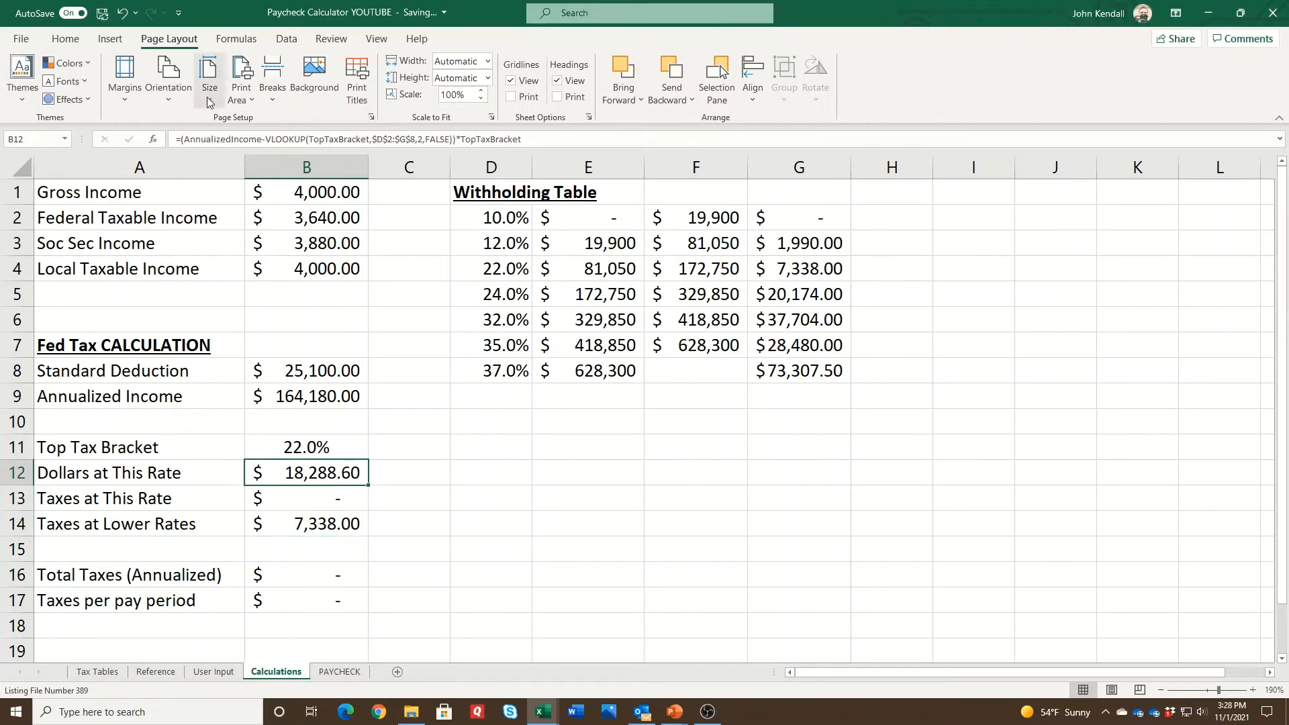
pyautogui.moveTo(178, 139); pyautogui.dragTo(522, 139)
pyautogui.hotkey('ctrl', 'c')
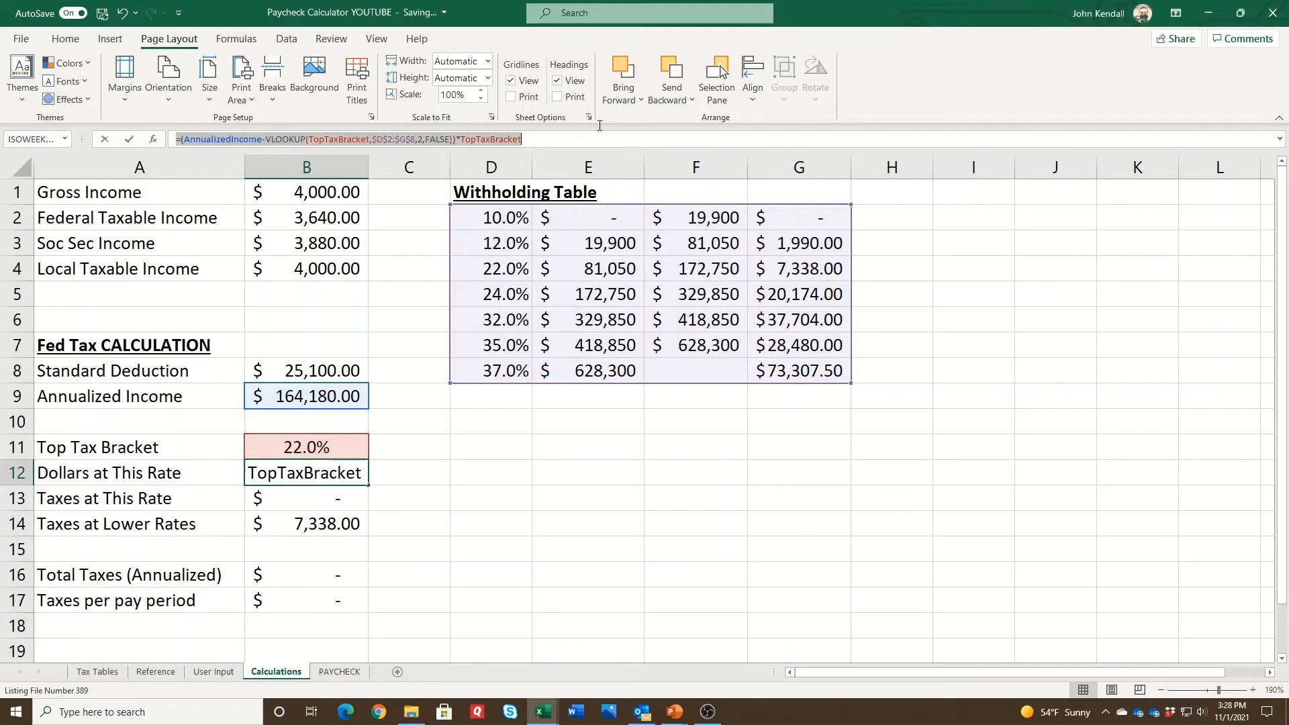
pyautogui.press('Escape')
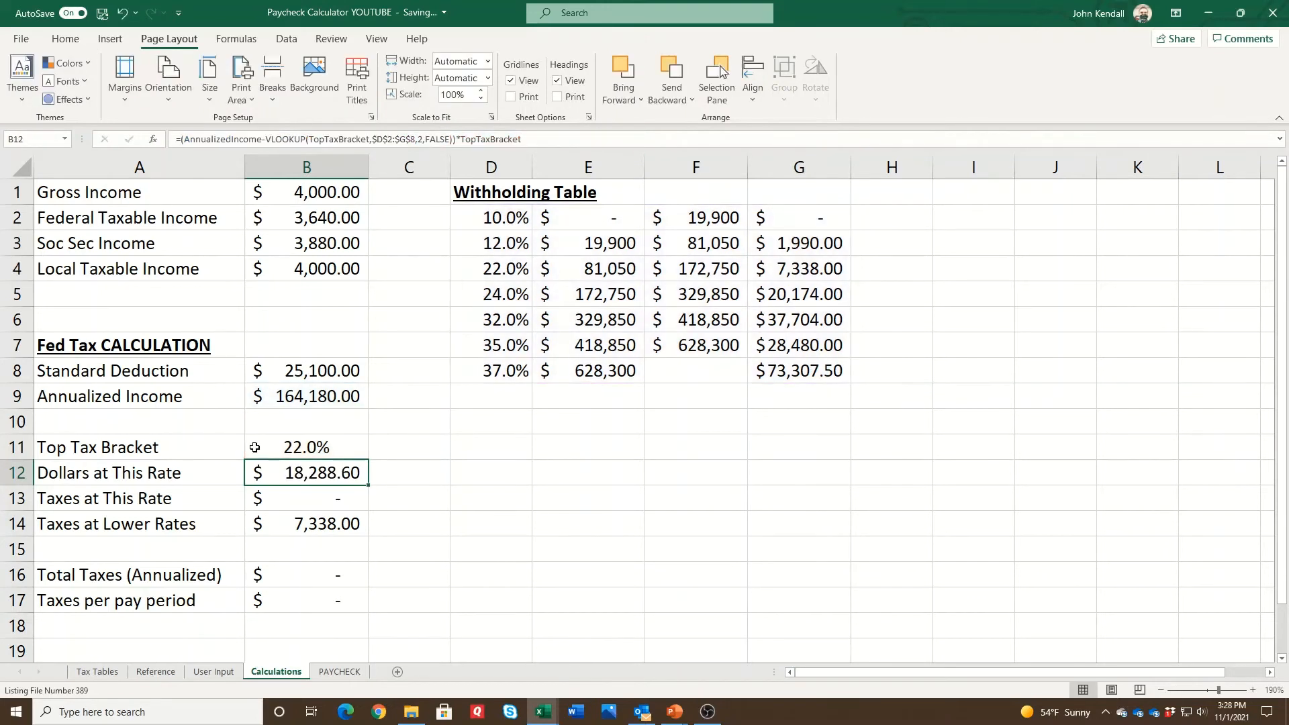
pyautogui.click(300, 500)
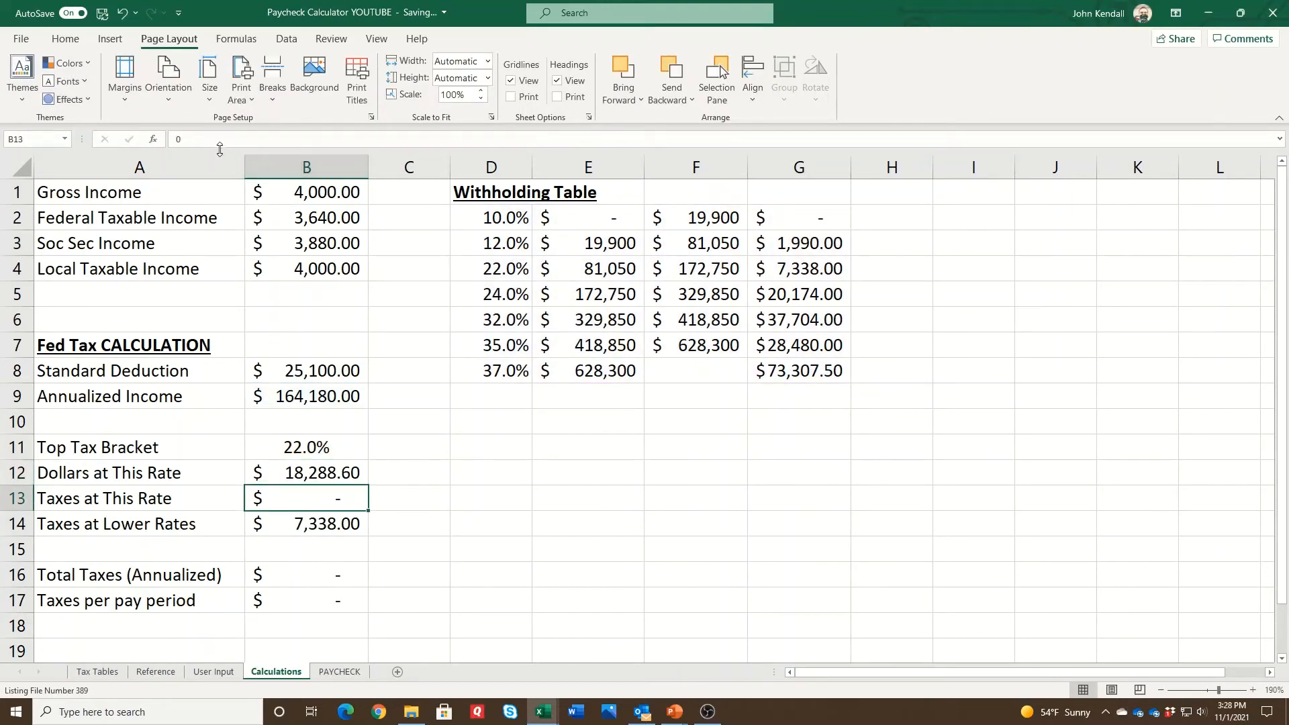
pyautogui.doubleClick(189, 136)
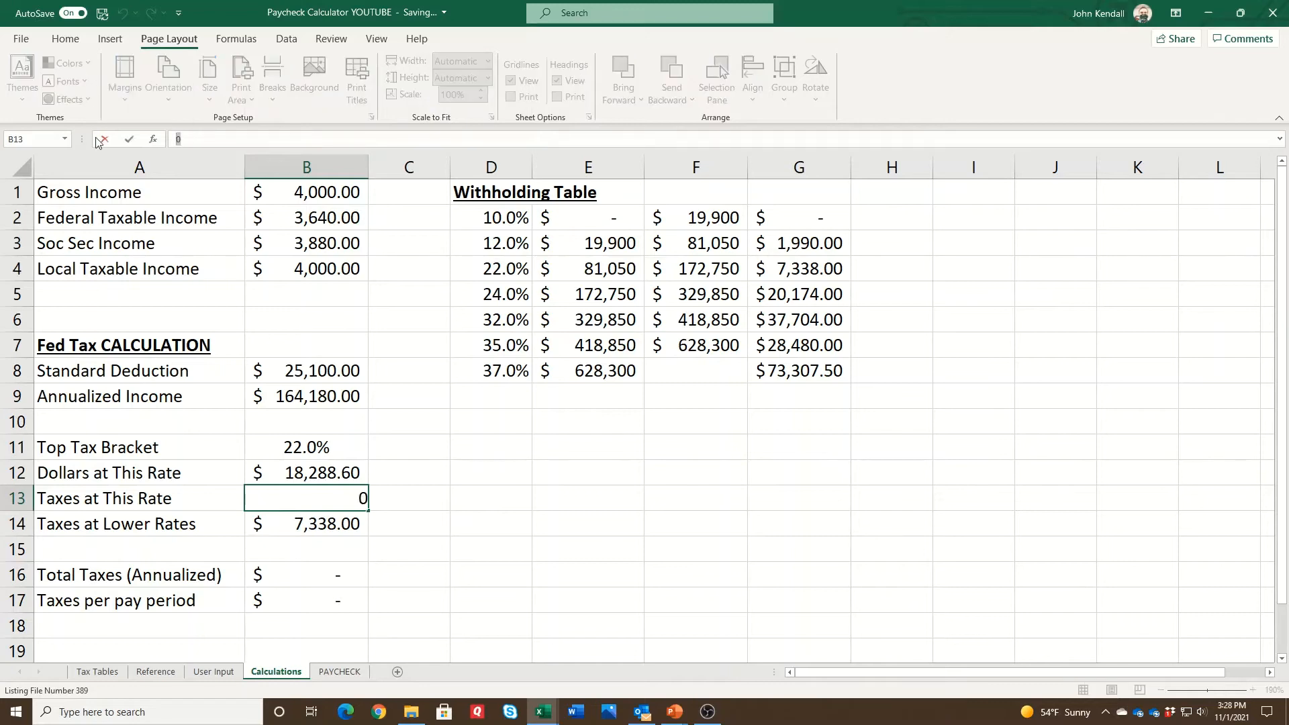
pyautogui.hotkey('ctrl', 'v')
pyautogui.press('Return')
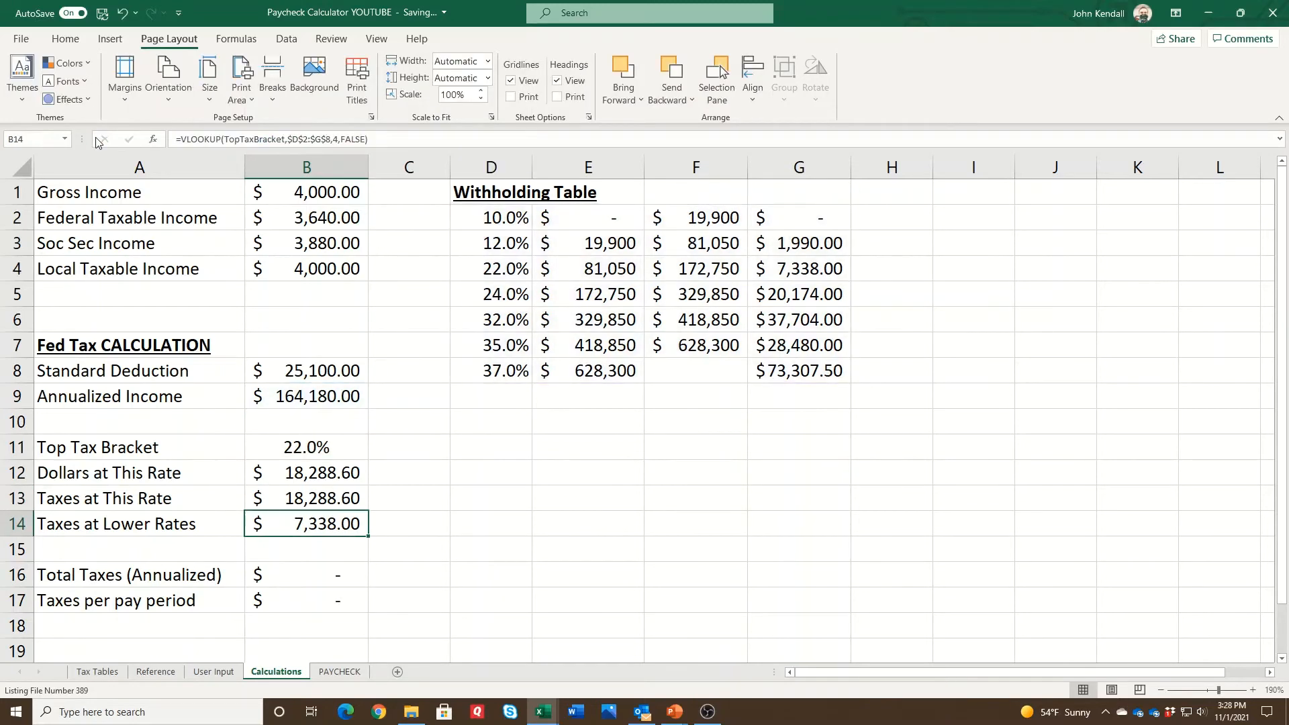
# Remove the multiplication by TopTaxBracket from B12's formula so it calculates only the dollars at this rate.
pyautogui.click(341, 476)
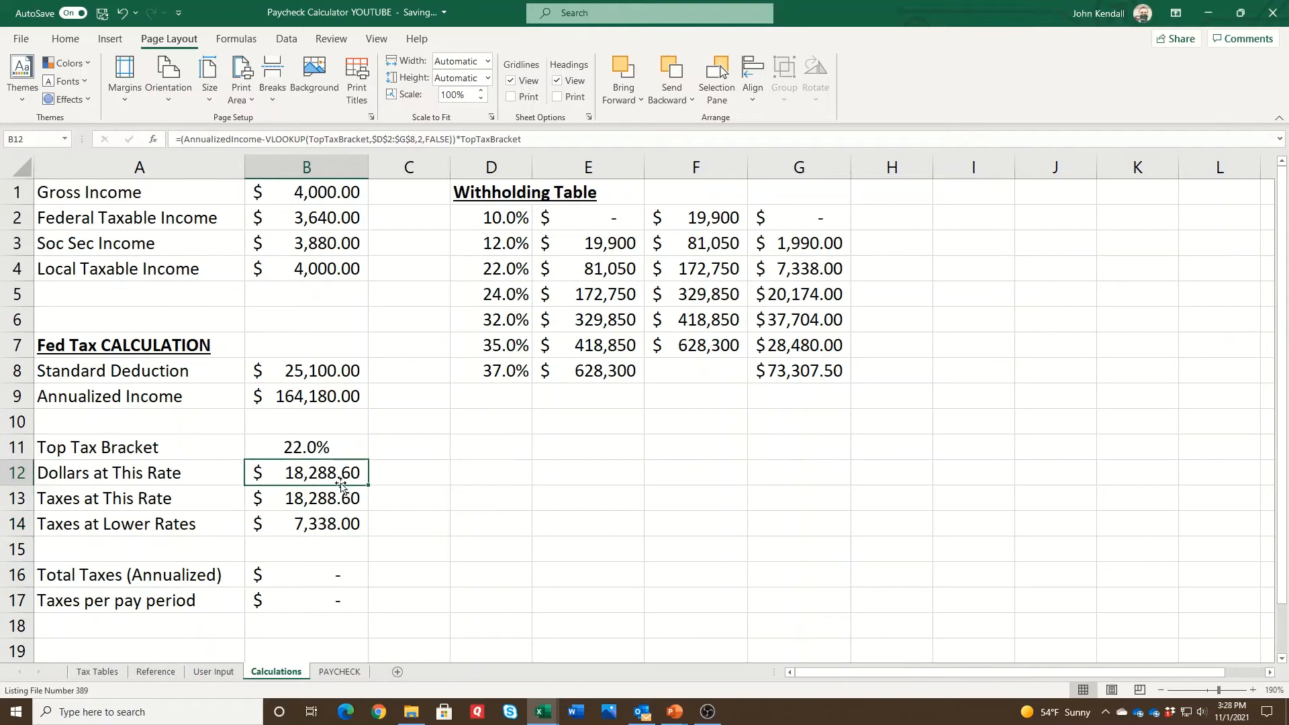
pyautogui.click(181, 139)
pyautogui.write('(')
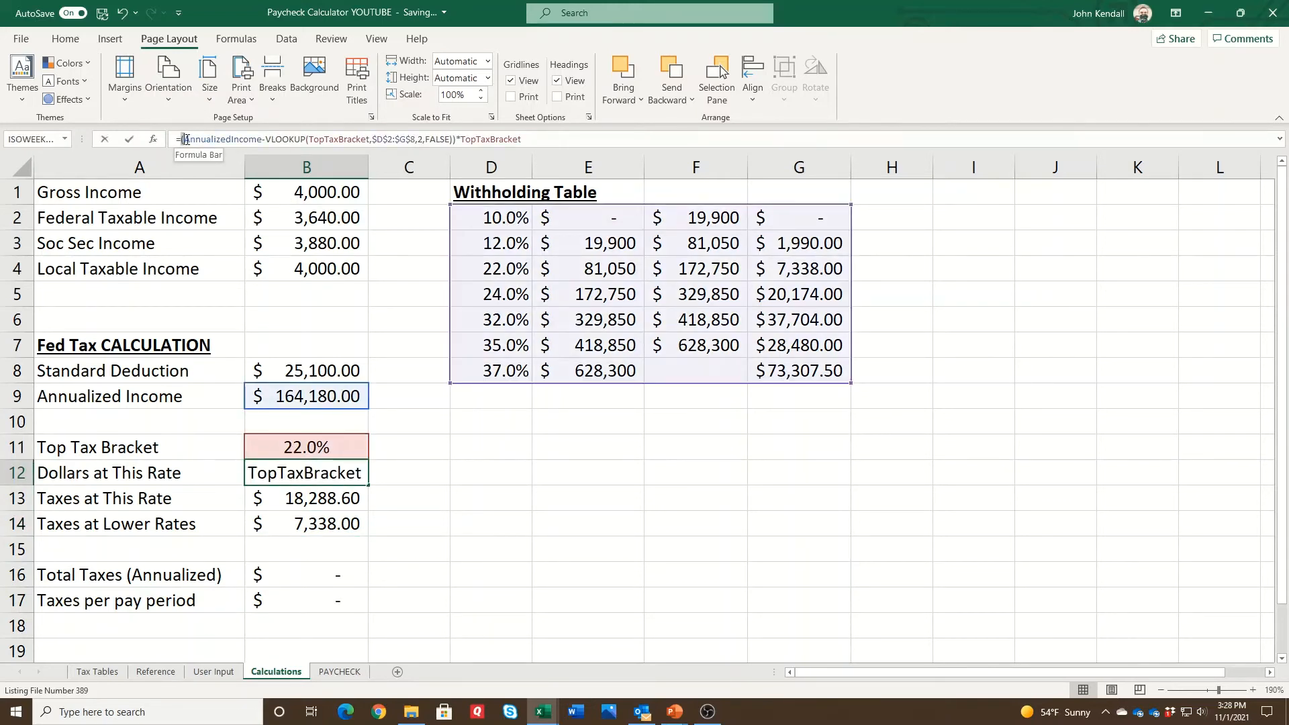
pyautogui.hotkey('ctrl', 'Return')
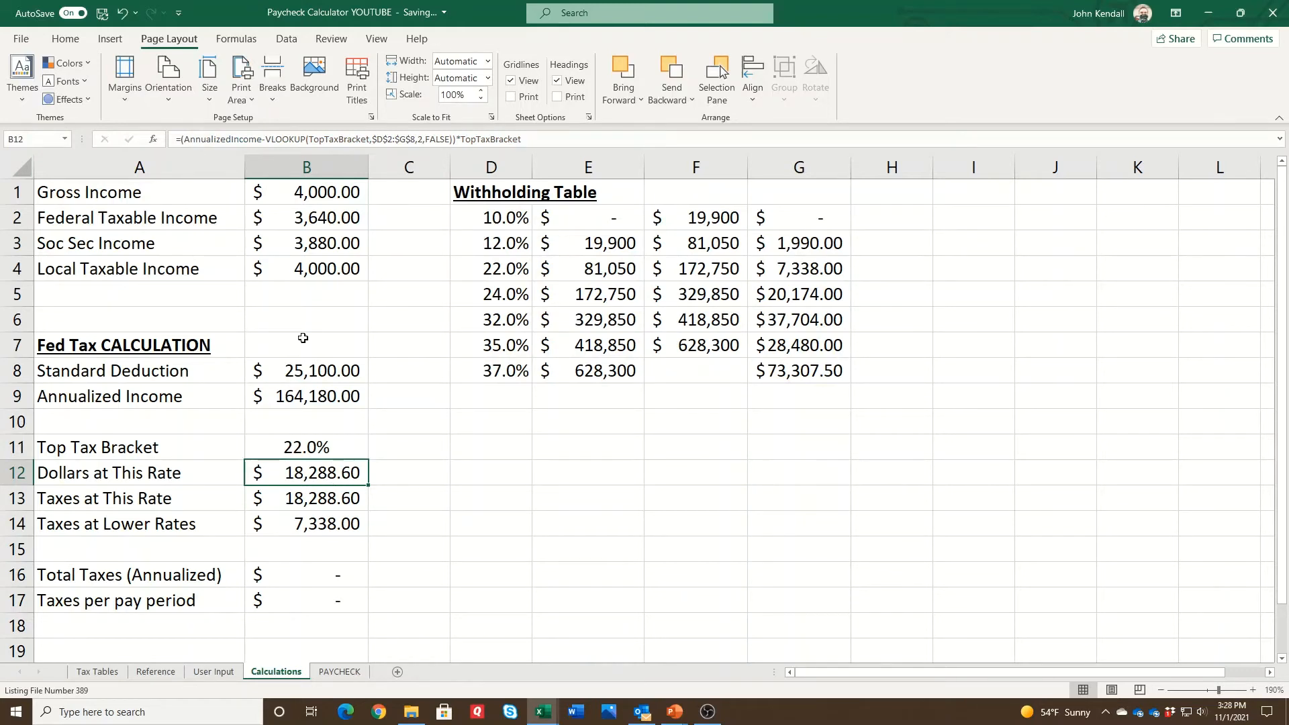
pyautogui.moveTo(456, 138); pyautogui.dragTo(626, 139)
pyautogui.press('Delete')
pyautogui.press('Return')
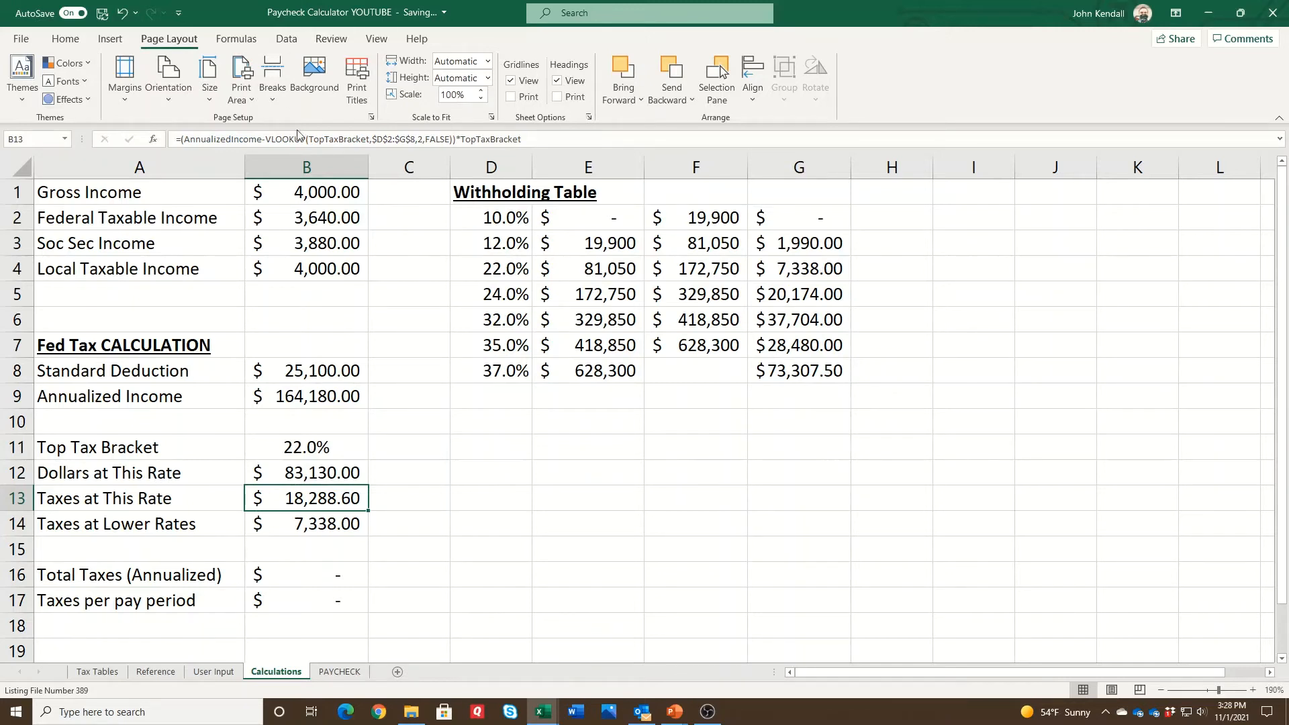
# Replace the parenthesized expression in B13 with a reference to B12, making the formula =B12*TopTaxBracket.
pyautogui.moveTo(184, 139); pyautogui.dragTo(456, 136)
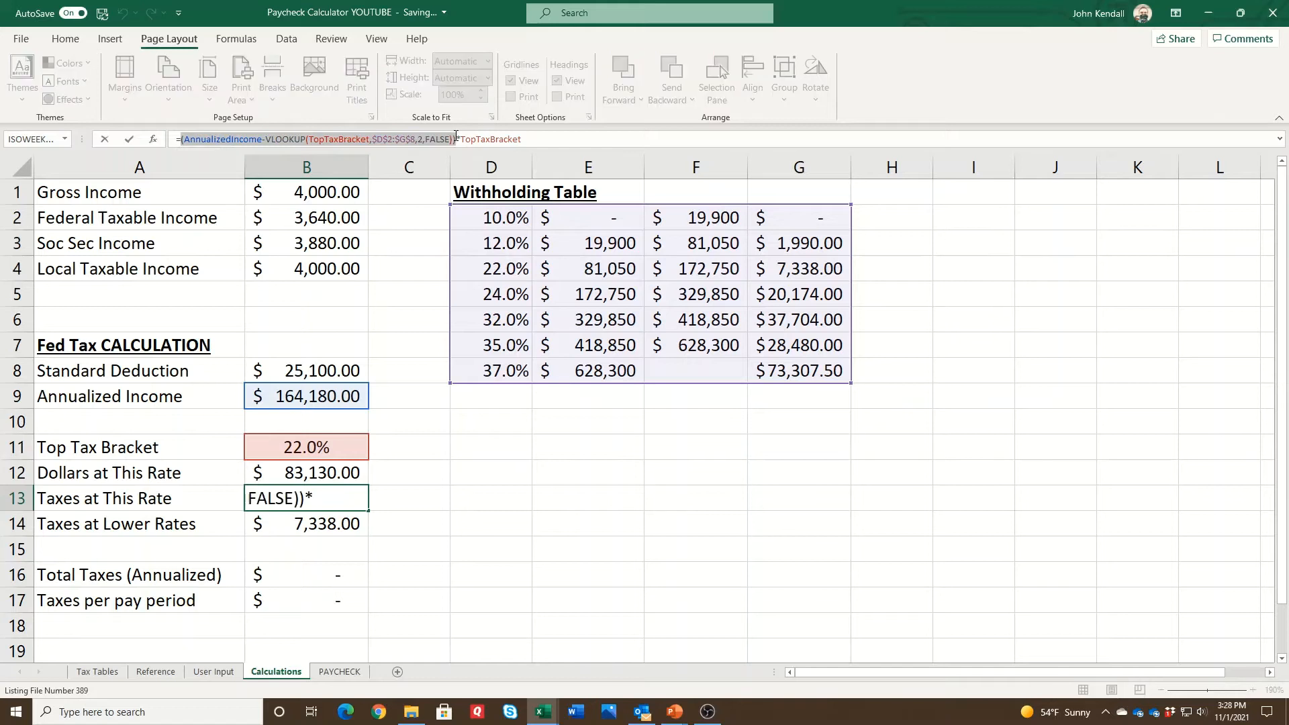
pyautogui.press('BackSpace')
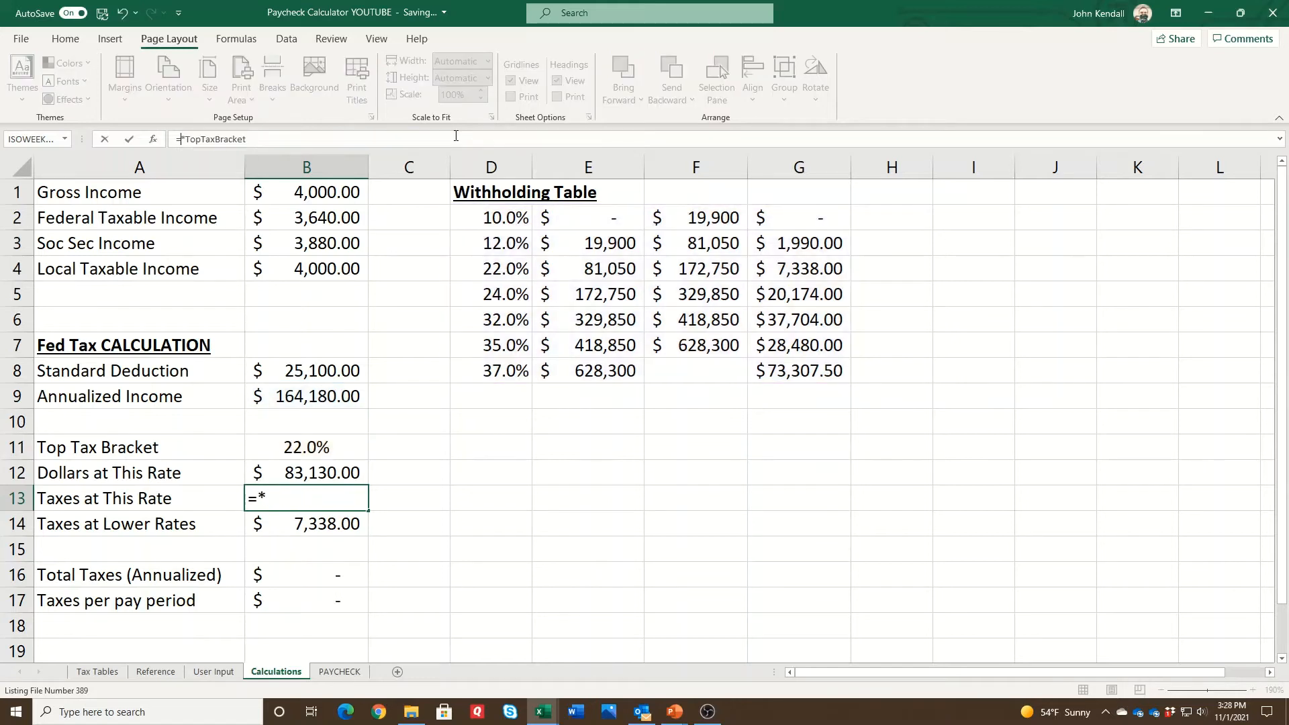
pyautogui.click(304, 472)
pyautogui.press('Return')
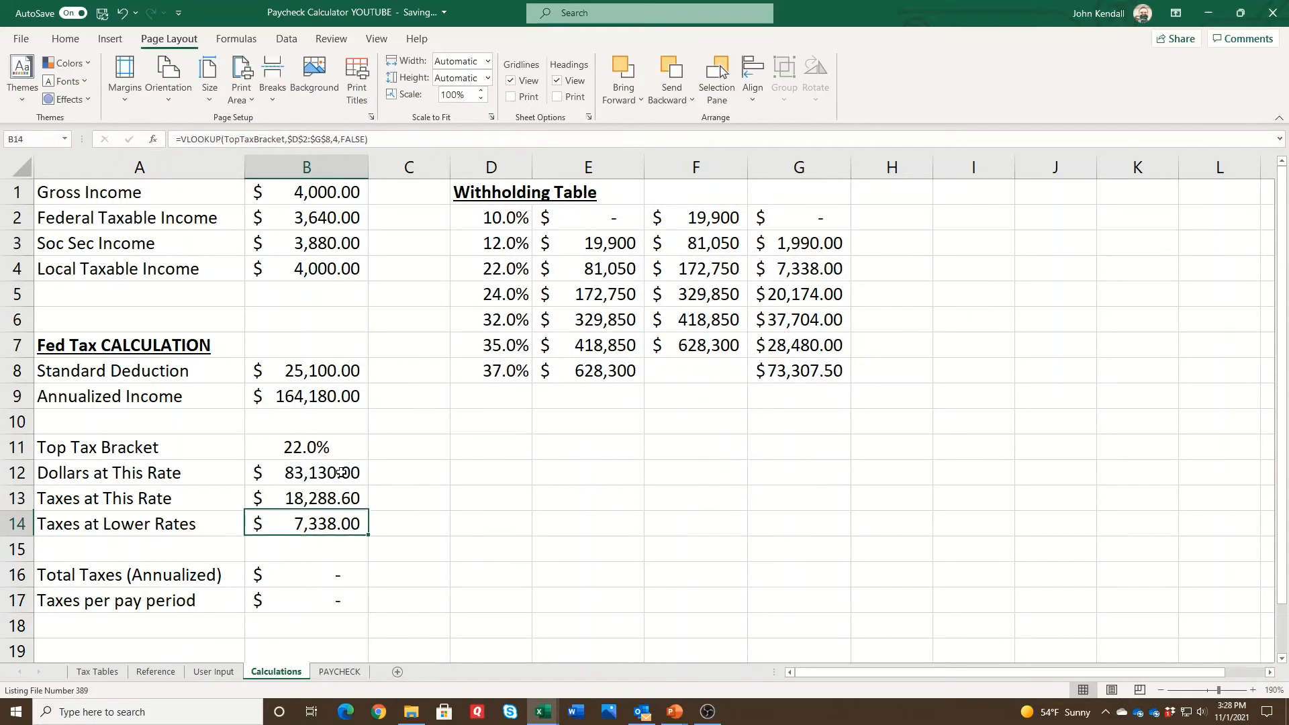
pyautogui.press('Up')
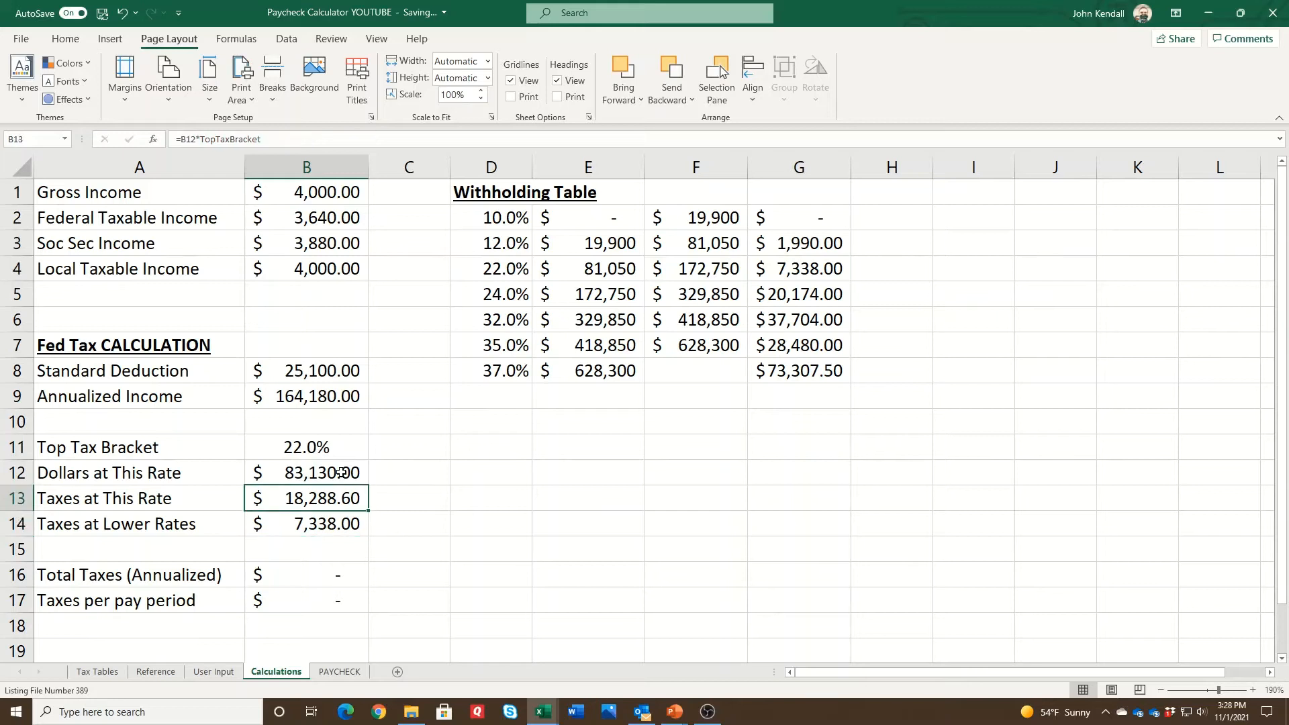
# Enter =B14+B13 in B16 to total the annualized taxes.
pyautogui.press('Down')
pyautogui.press('Down')
pyautogui.press('Down')
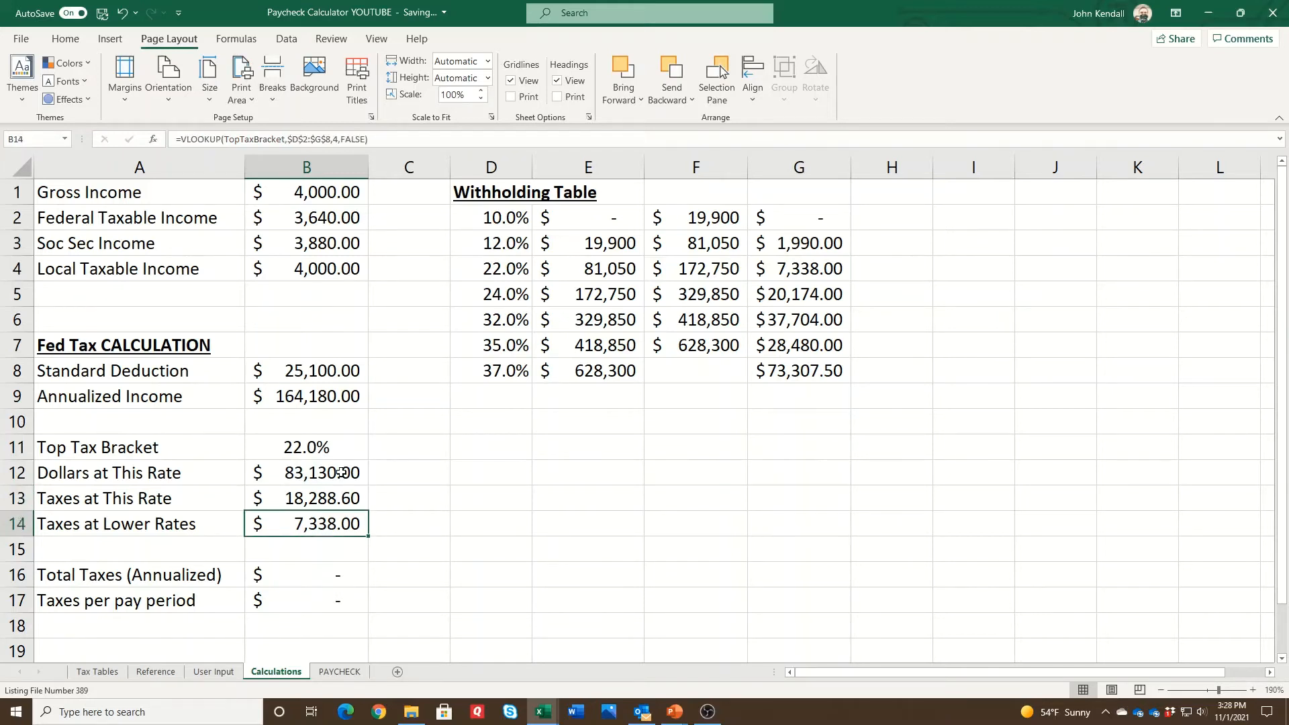
pyautogui.write('=')
pyautogui.press('Up')
pyautogui.press('Up')
pyautogui.write('+')
pyautogui.press('Up')
pyautogui.press('Up')
pyautogui.press('Up')
pyautogui.press('Return')
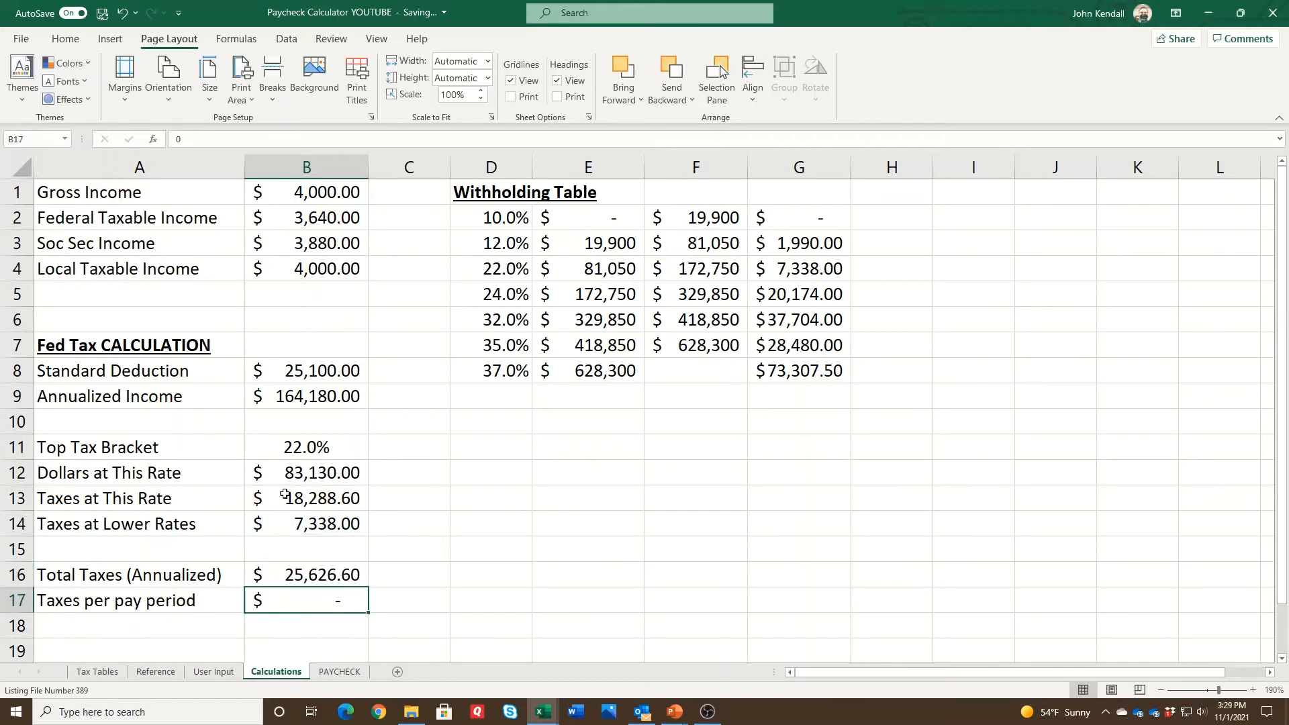
# Review the federal tax calculation cells from Top Tax Bracket through Total Taxes (Annualized) against the 22% row of the Withholding Table.
pyautogui.click(282, 452)
pyautogui.click(288, 473)
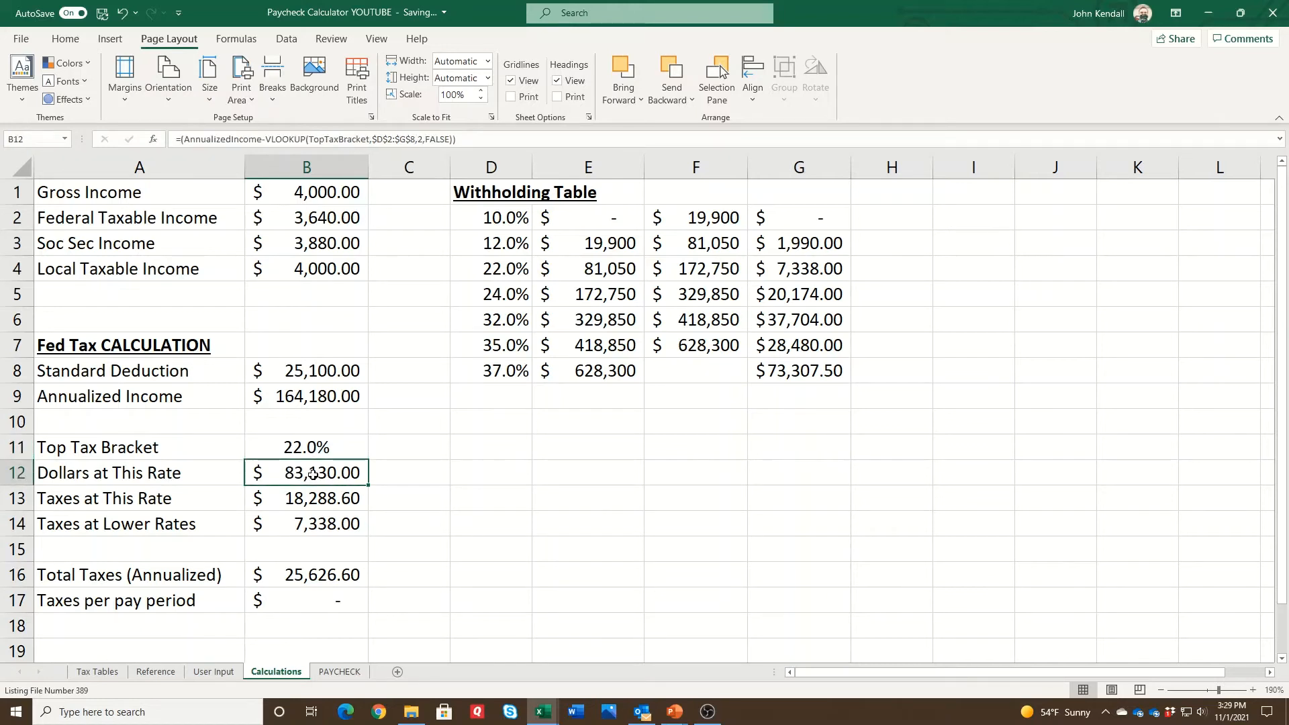
pyautogui.click(583, 268)
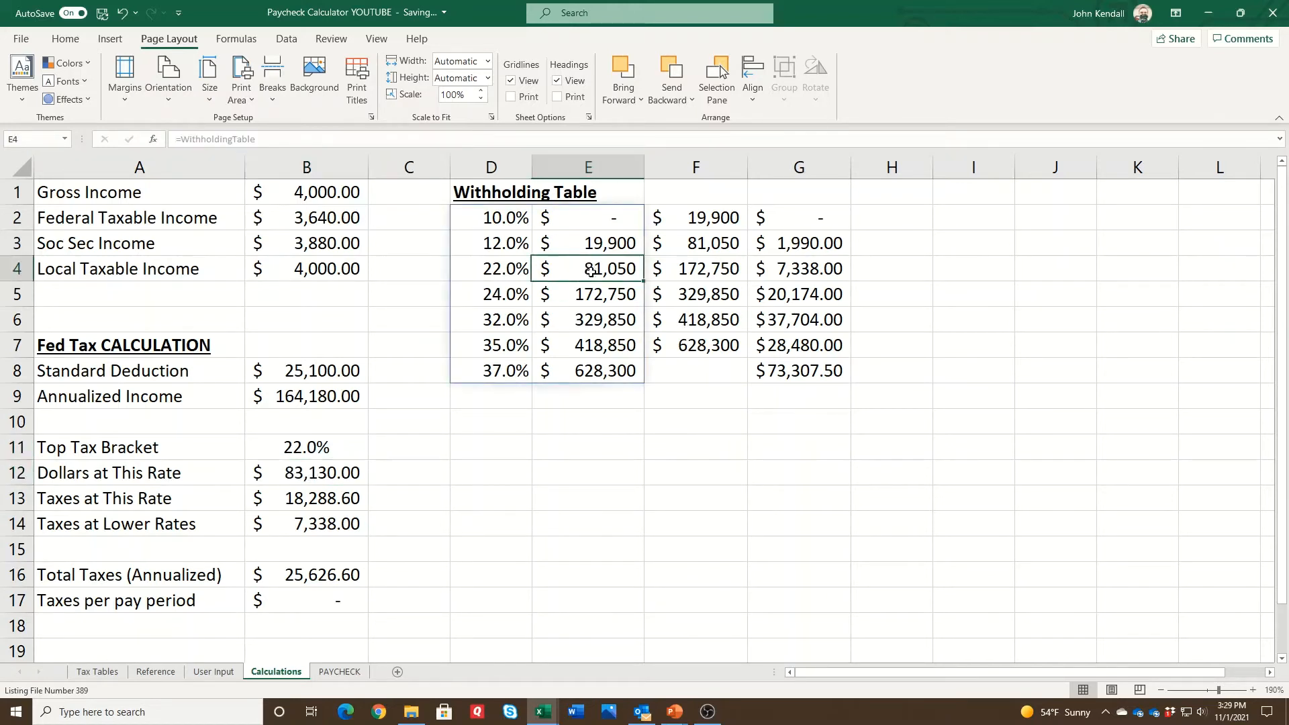
pyautogui.click(288, 478)
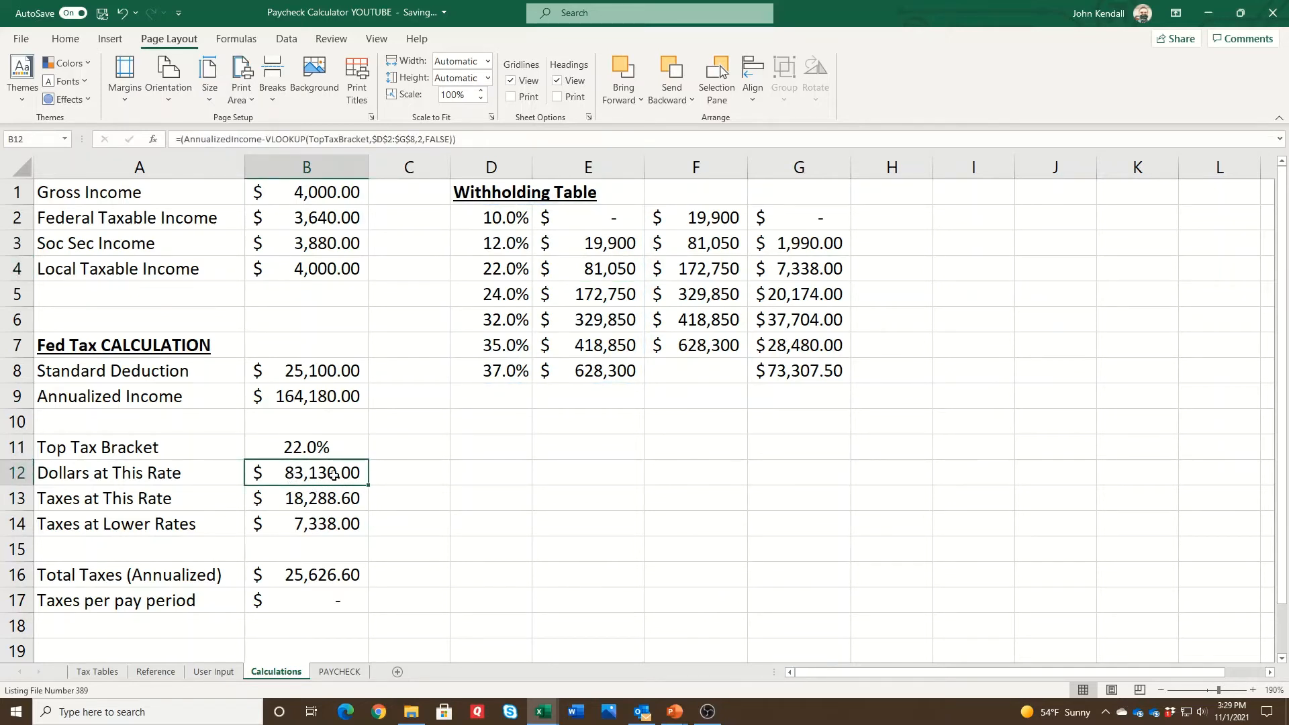
pyautogui.click(329, 492)
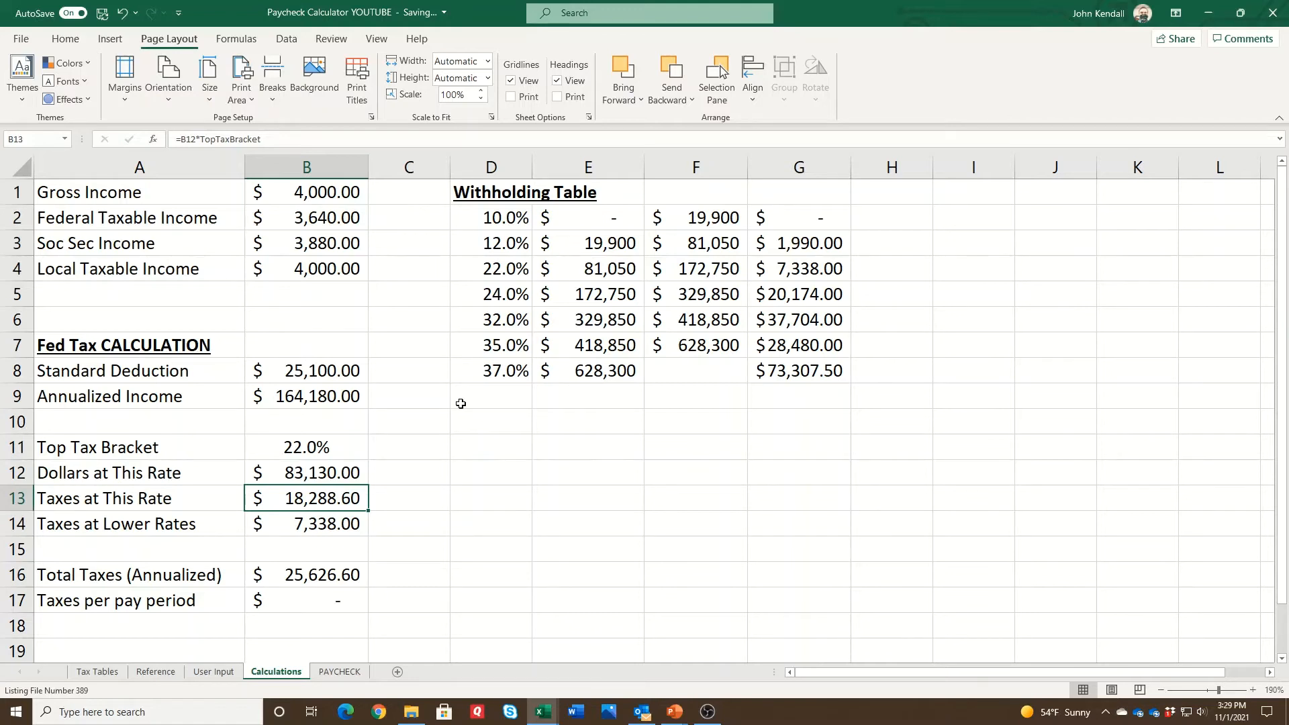
pyautogui.click(780, 266)
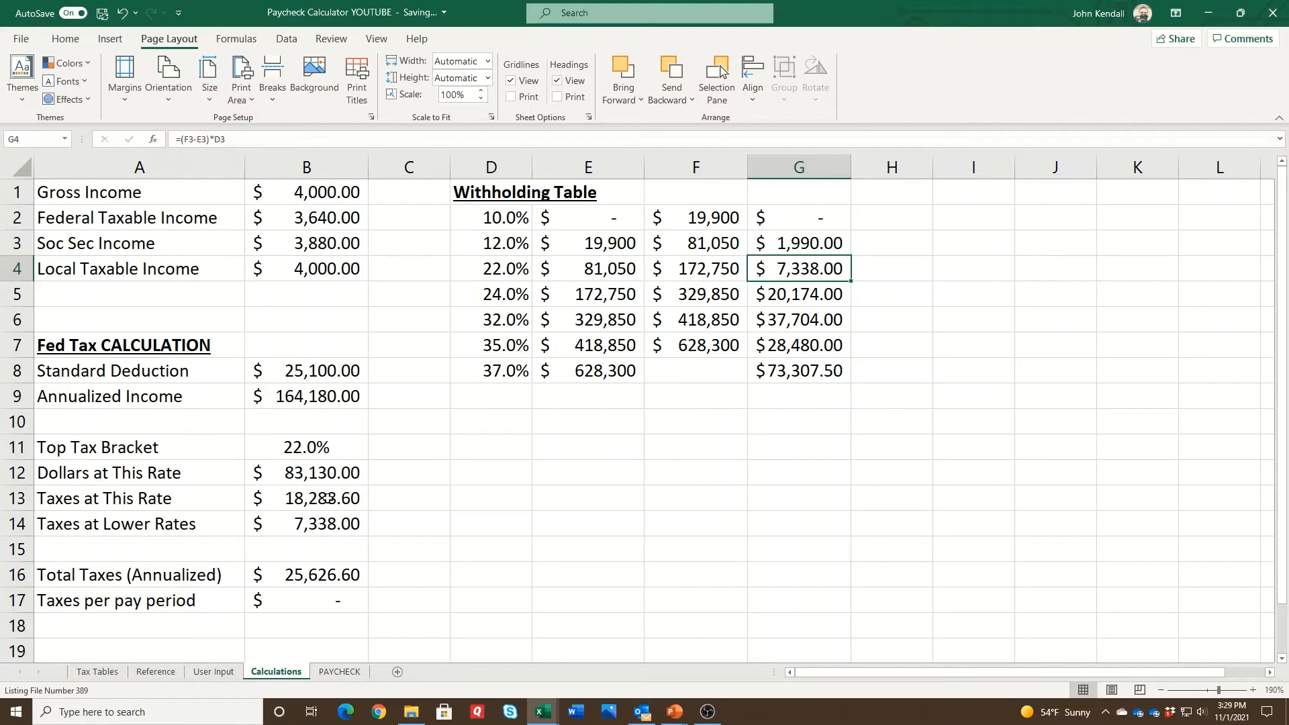
pyautogui.click(327, 579)
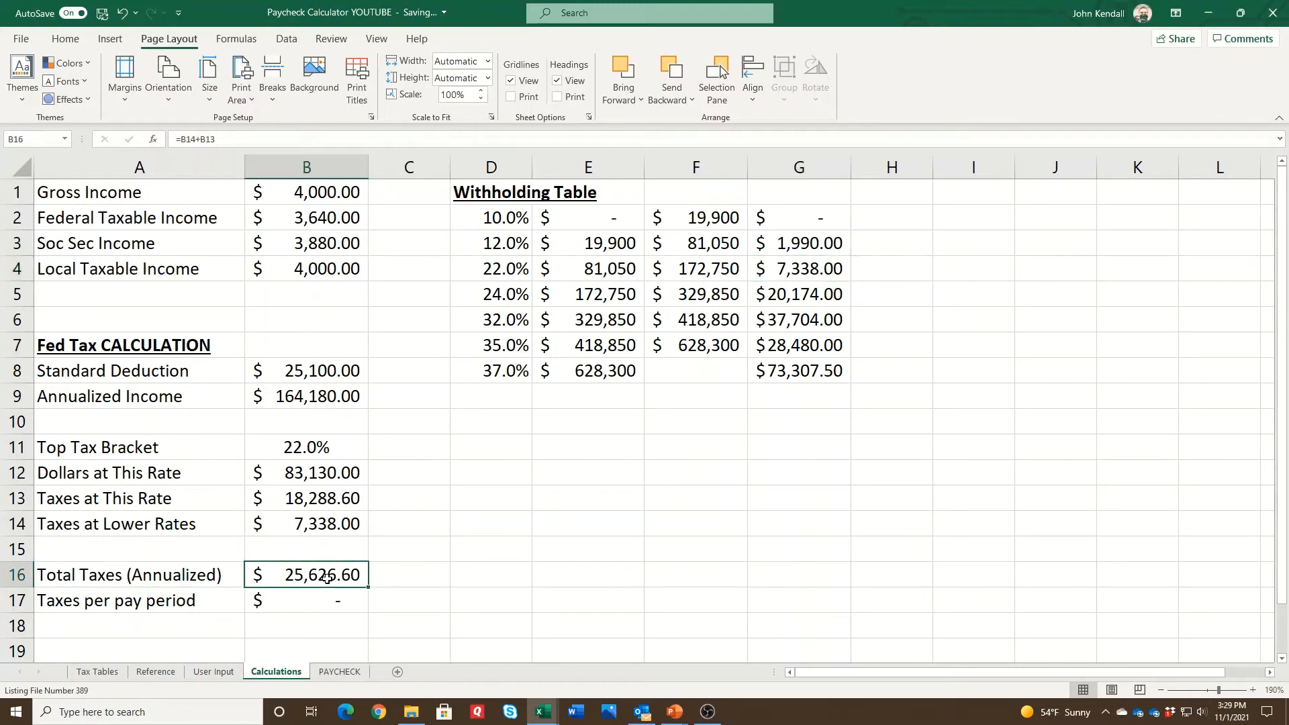
# Enter =B16/PaycheckFrequency in B17 to calculate the taxes per pay period.
pyautogui.click(339, 600)
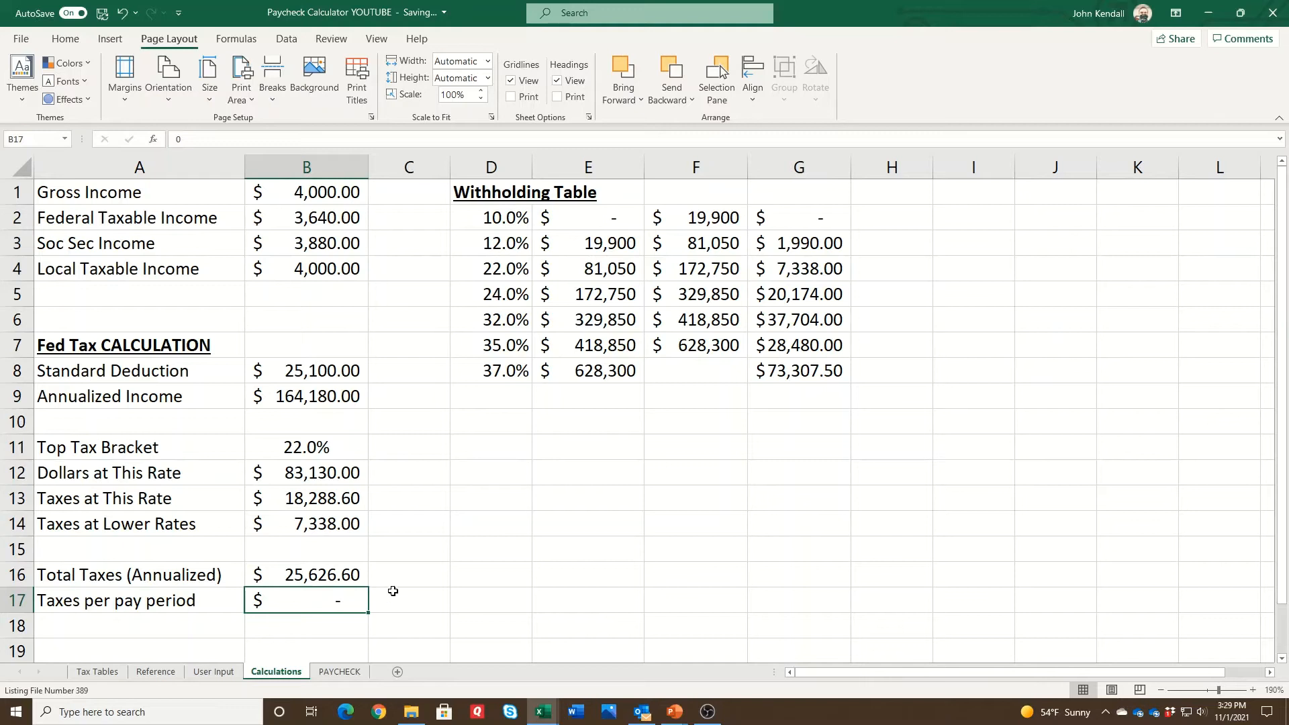
pyautogui.write('=')
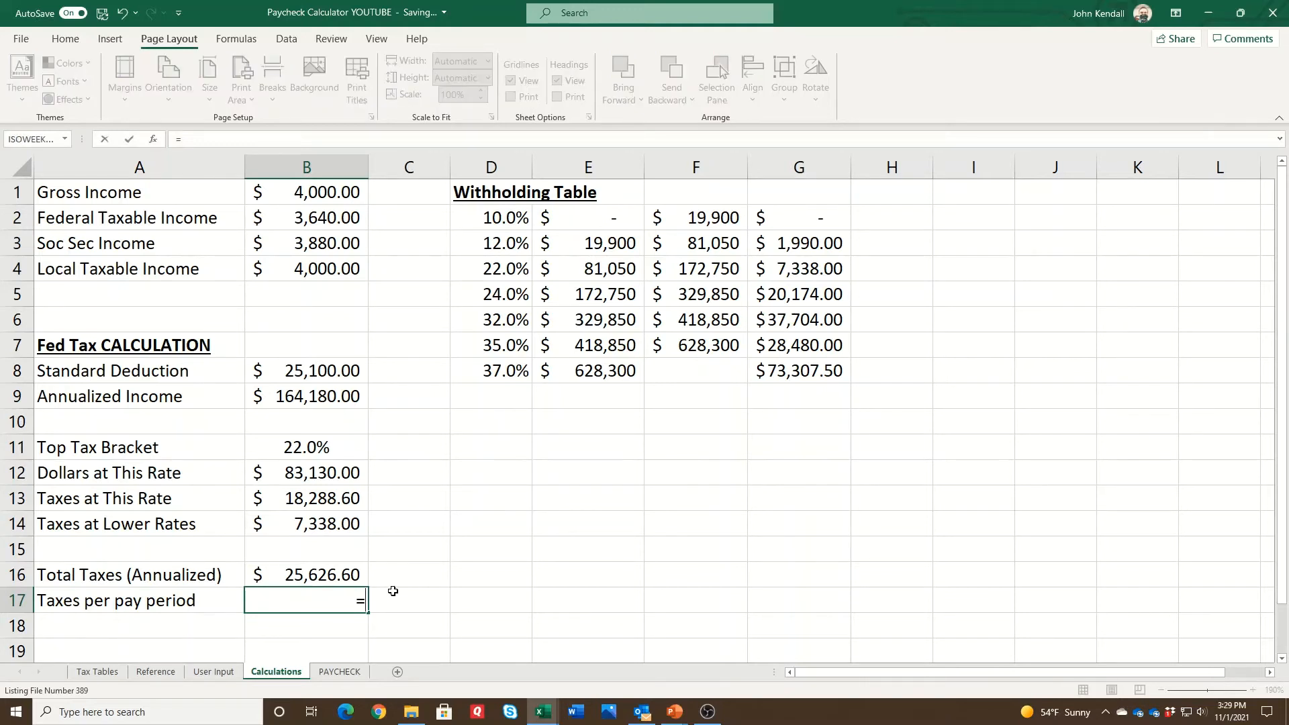
pyautogui.press('Up')
pyautogui.write('/')
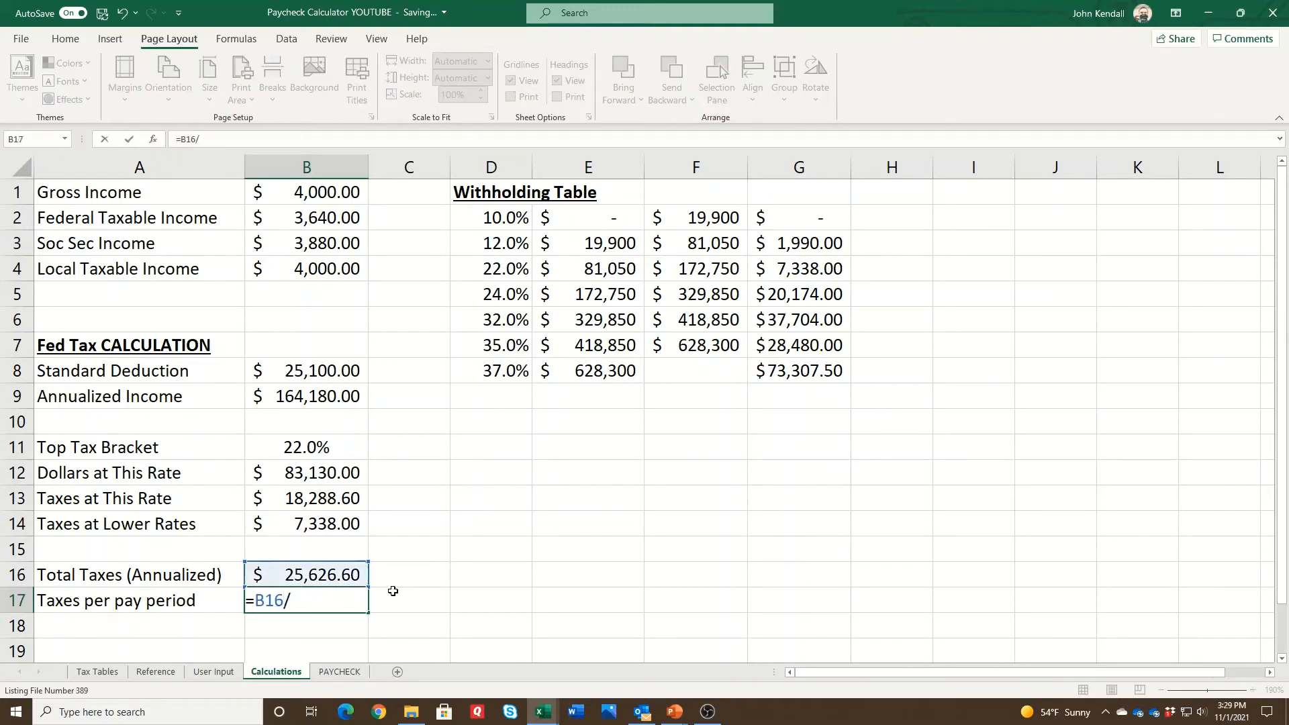
pyautogui.write('pay')
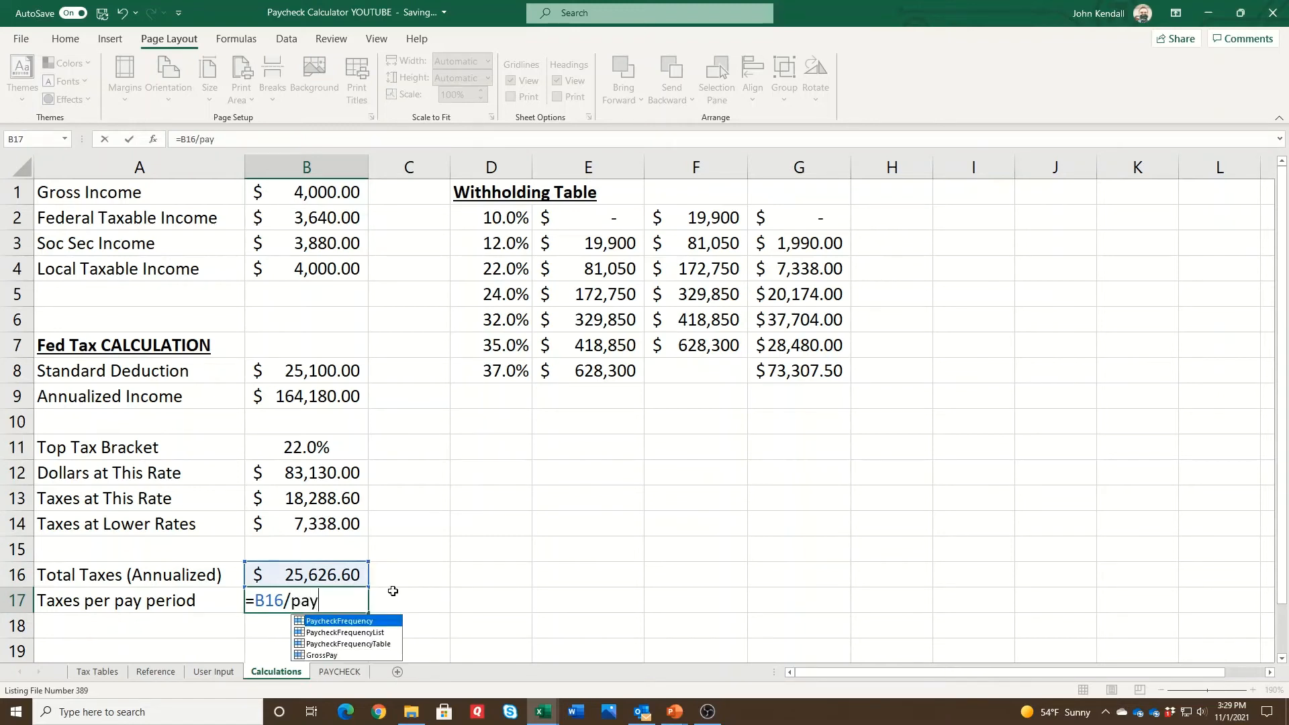
pyautogui.press('Tab')
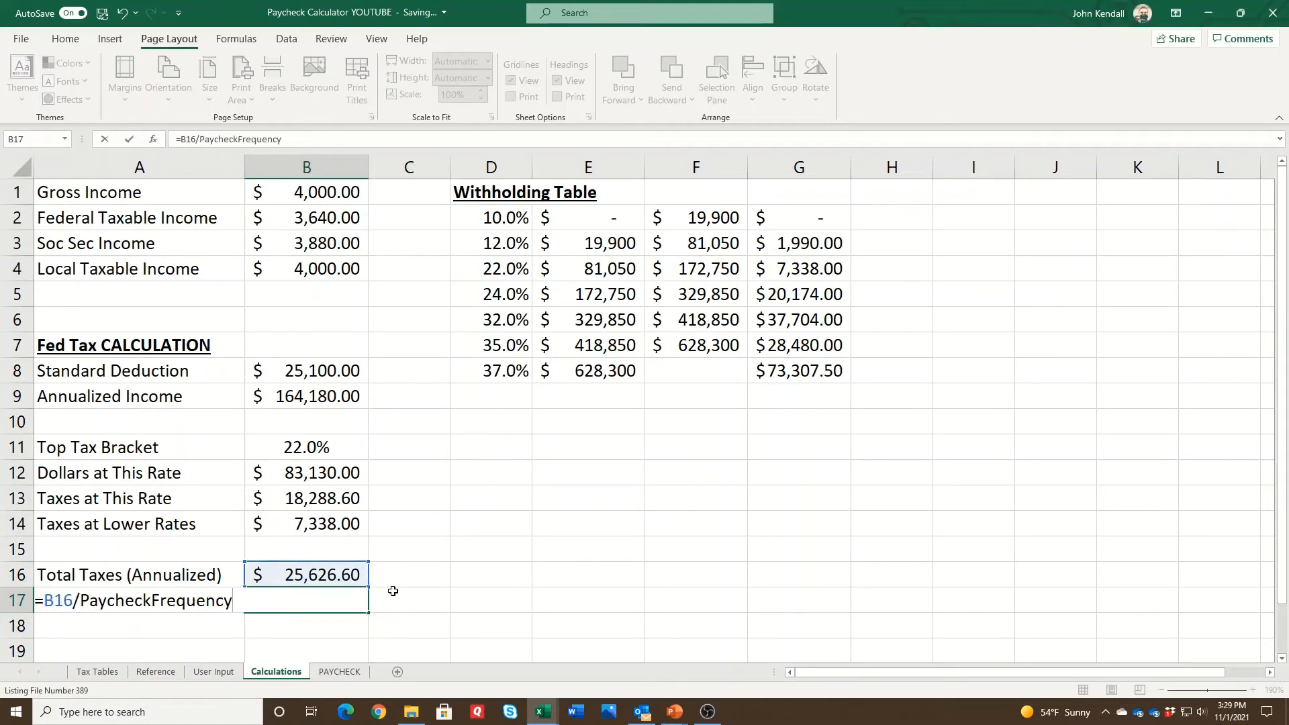
pyautogui.press('Return')
# Wrap the B17 formula in ROUND with two decimal digits, making it =ROUND(B16/PaycheckFrequency,2).
pyautogui.click(348, 604)
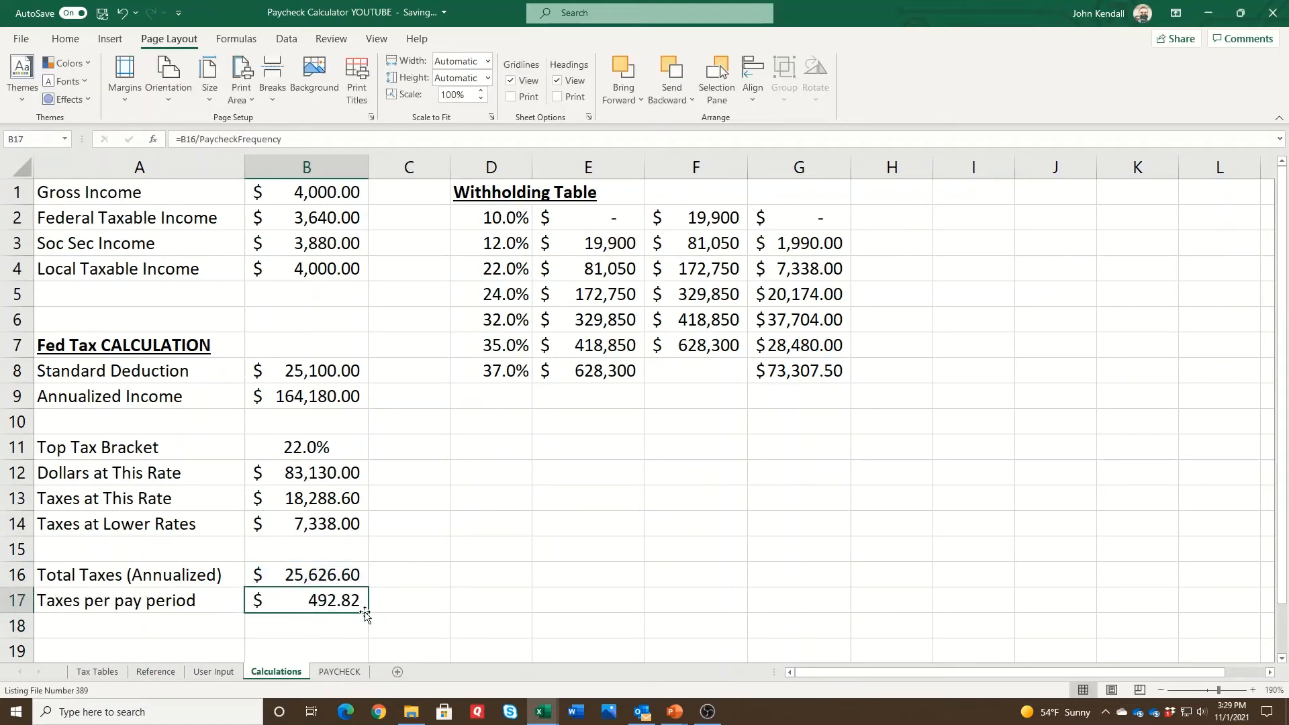
pyautogui.click(179, 139)
pyautogui.write('round(')
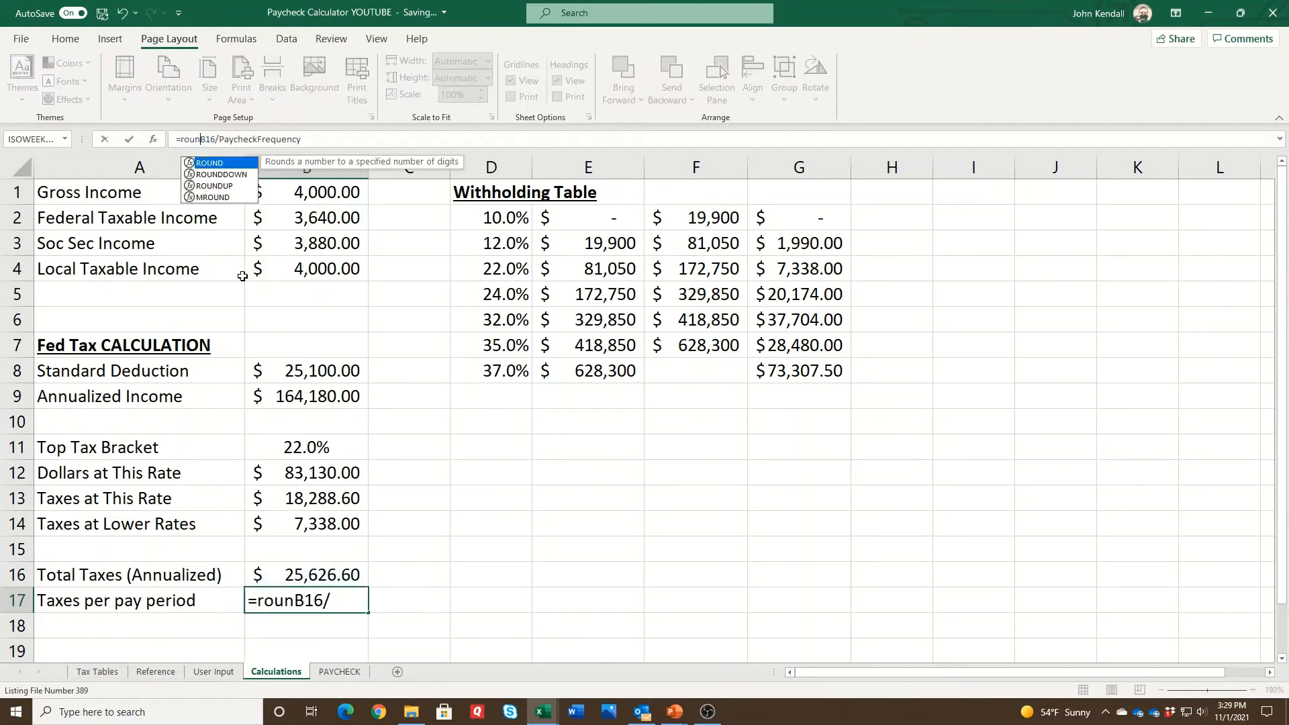
pyautogui.press('End')
pyautogui.write(',0')
pyautogui.write('2')
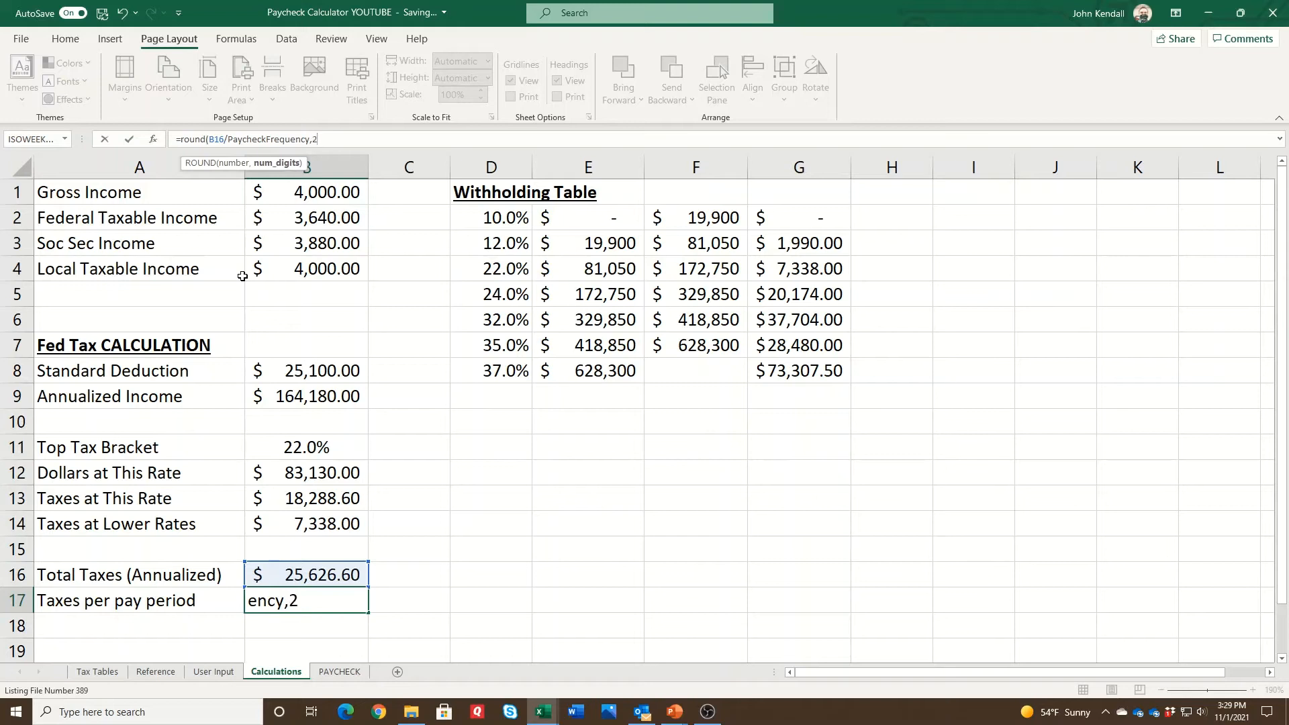
pyautogui.press('Return')
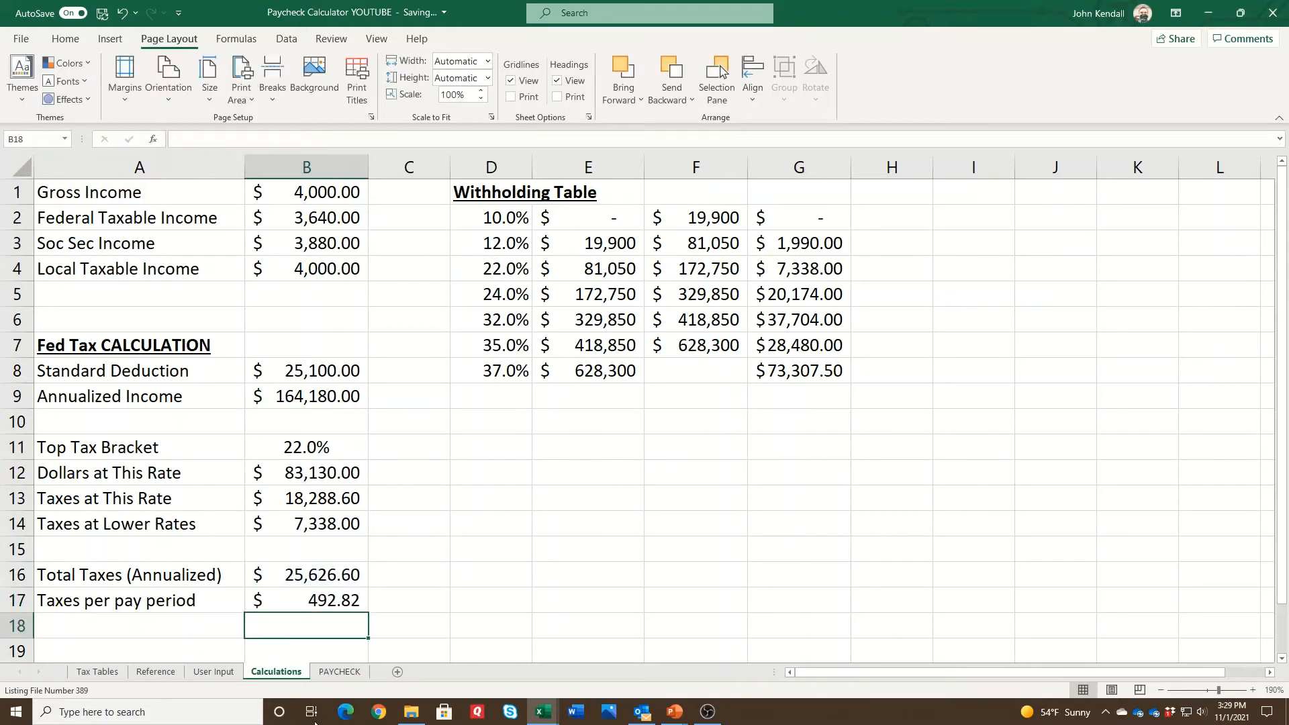
pyautogui.click(332, 598)
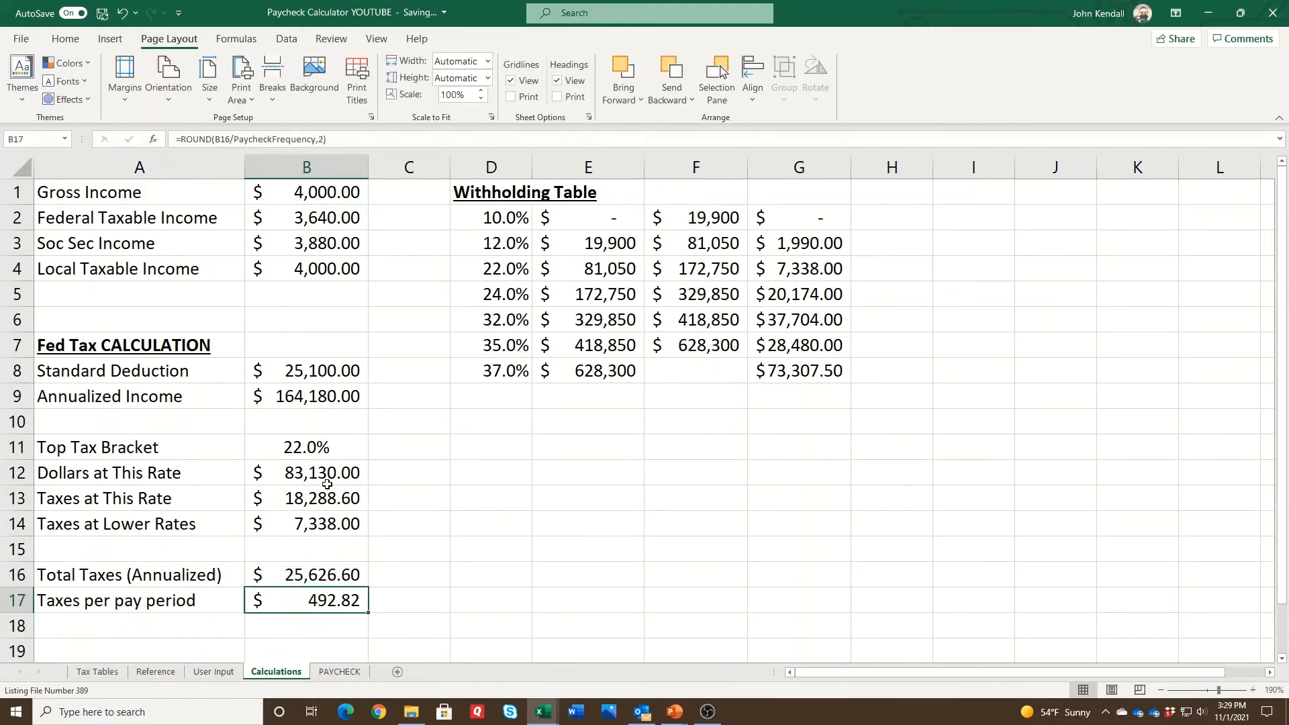
# Set Base Pay on the User Input sheet to 1000.
pyautogui.click(213, 671)
pyautogui.click(357, 272)
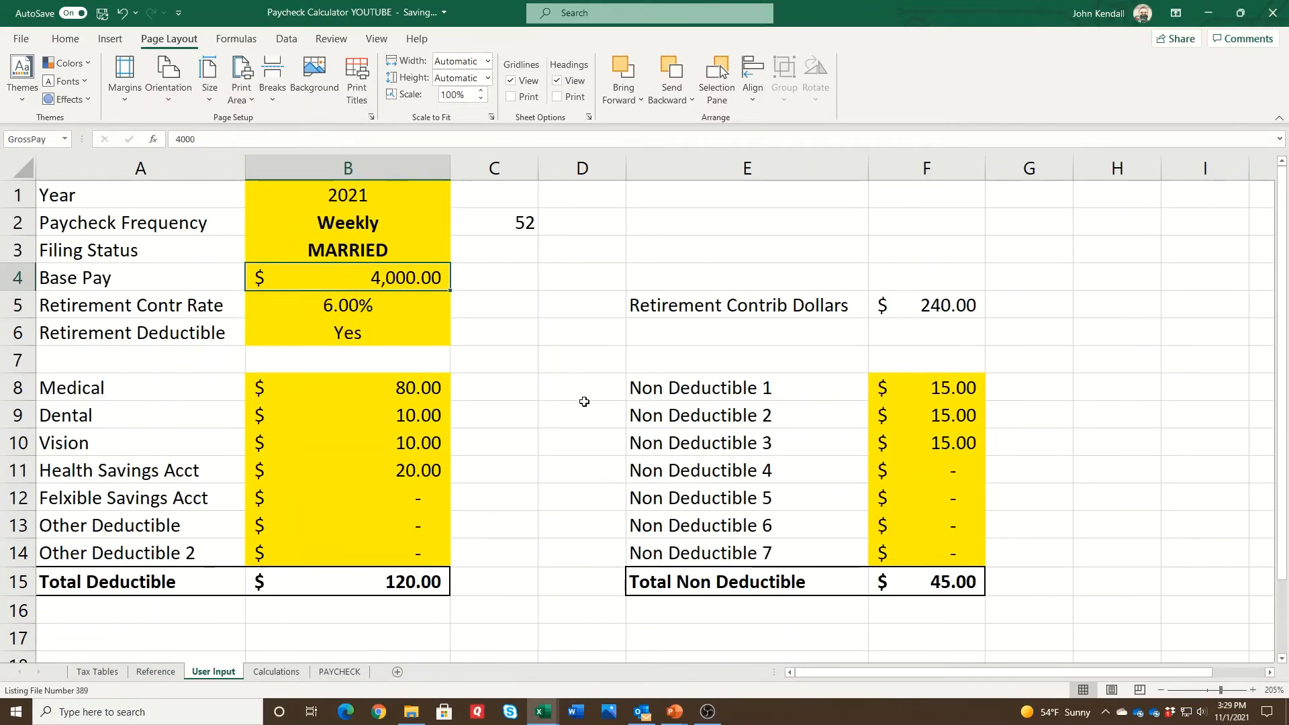
pyautogui.write('1000')
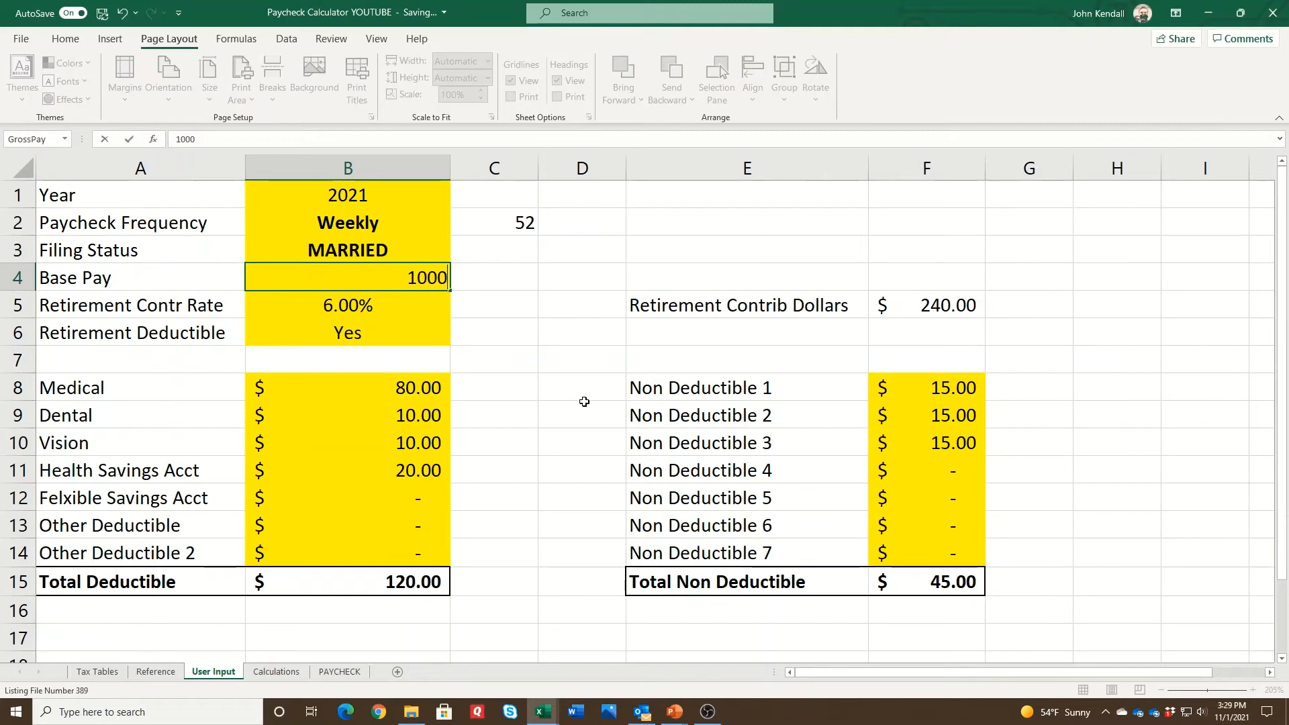
pyautogui.press('Return')
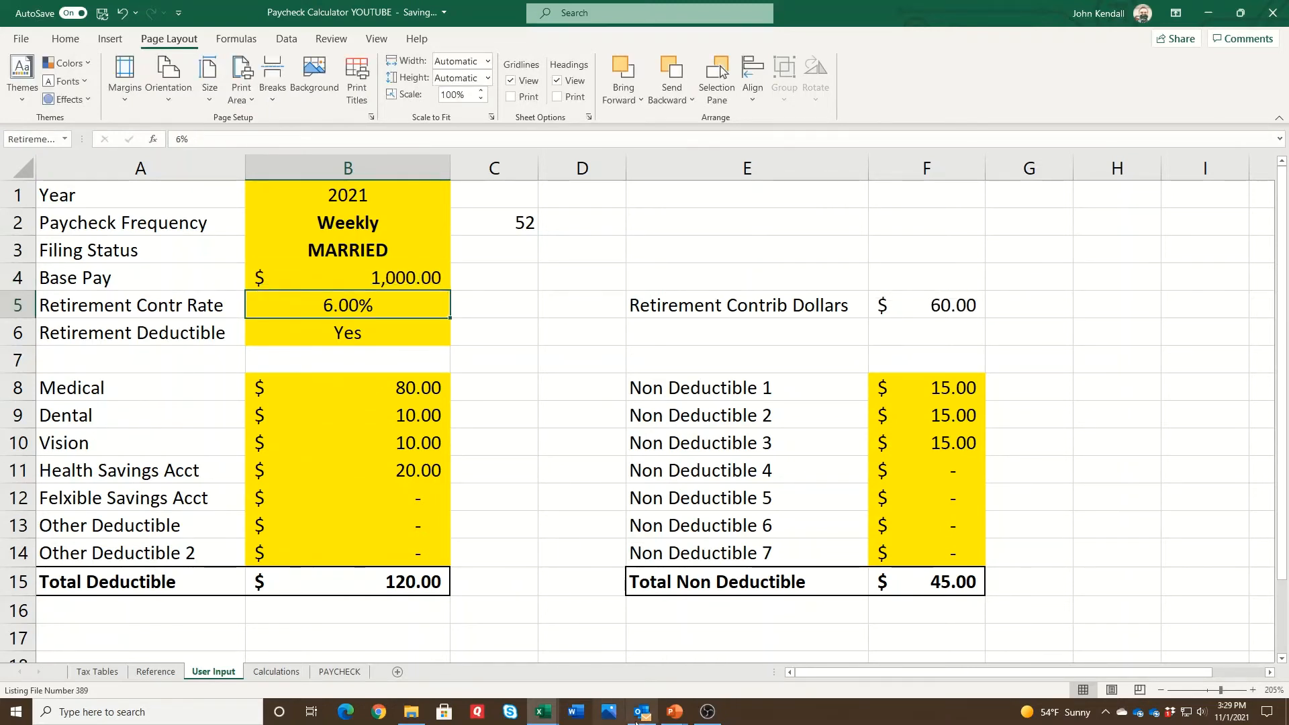
# Switch to the PowerPoint presentation, check the withholding-per-pay-period calculation on slide 23, and return to the Excel paycheck workbook.
pyautogui.click(675, 713)
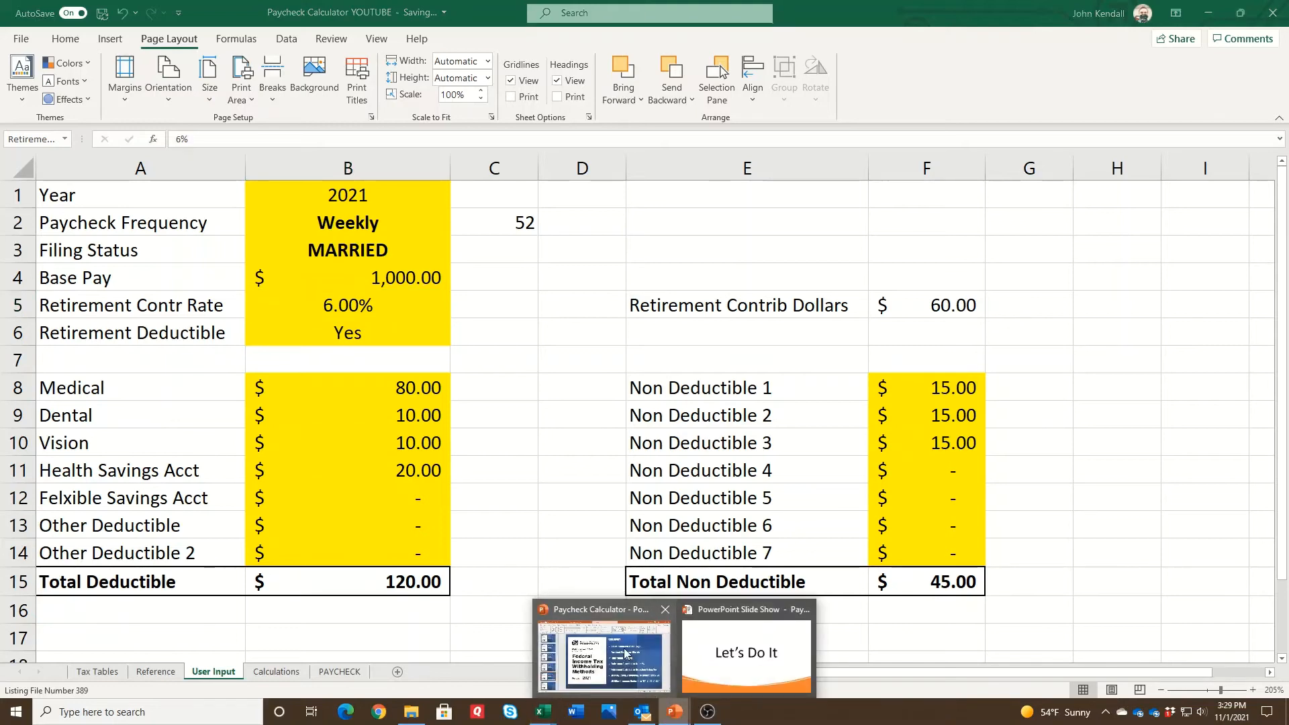
pyautogui.click(624, 652)
pyautogui.scroll(-5, 150, 543)
pyautogui.scroll(-1, 150, 542)
pyautogui.click(102, 469)
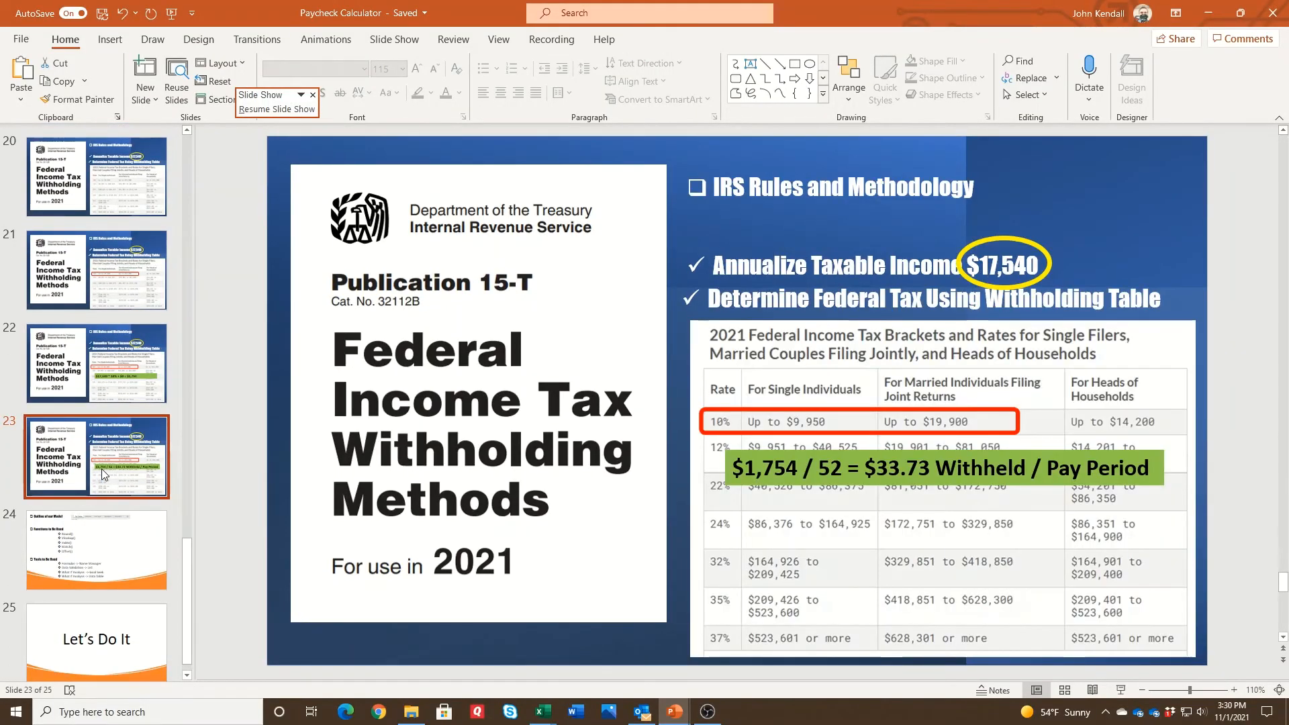
pyautogui.moveTo(540, 712)
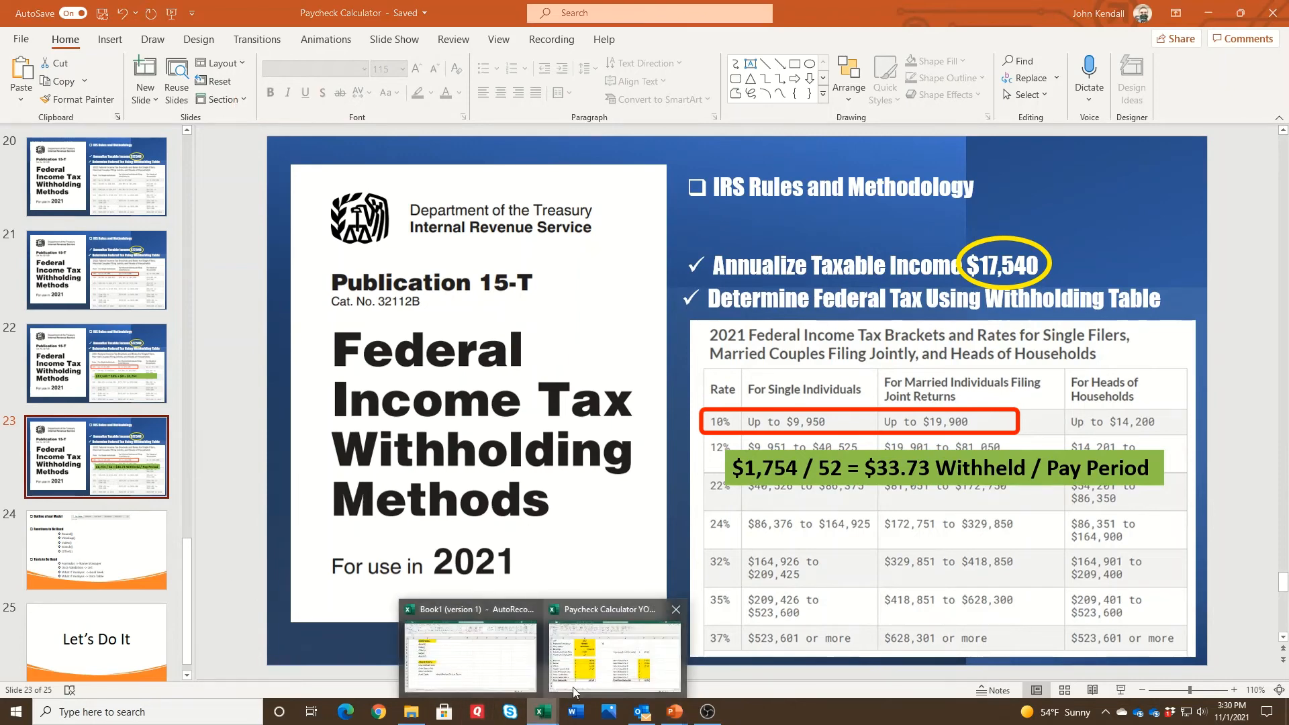
pyautogui.click(577, 678)
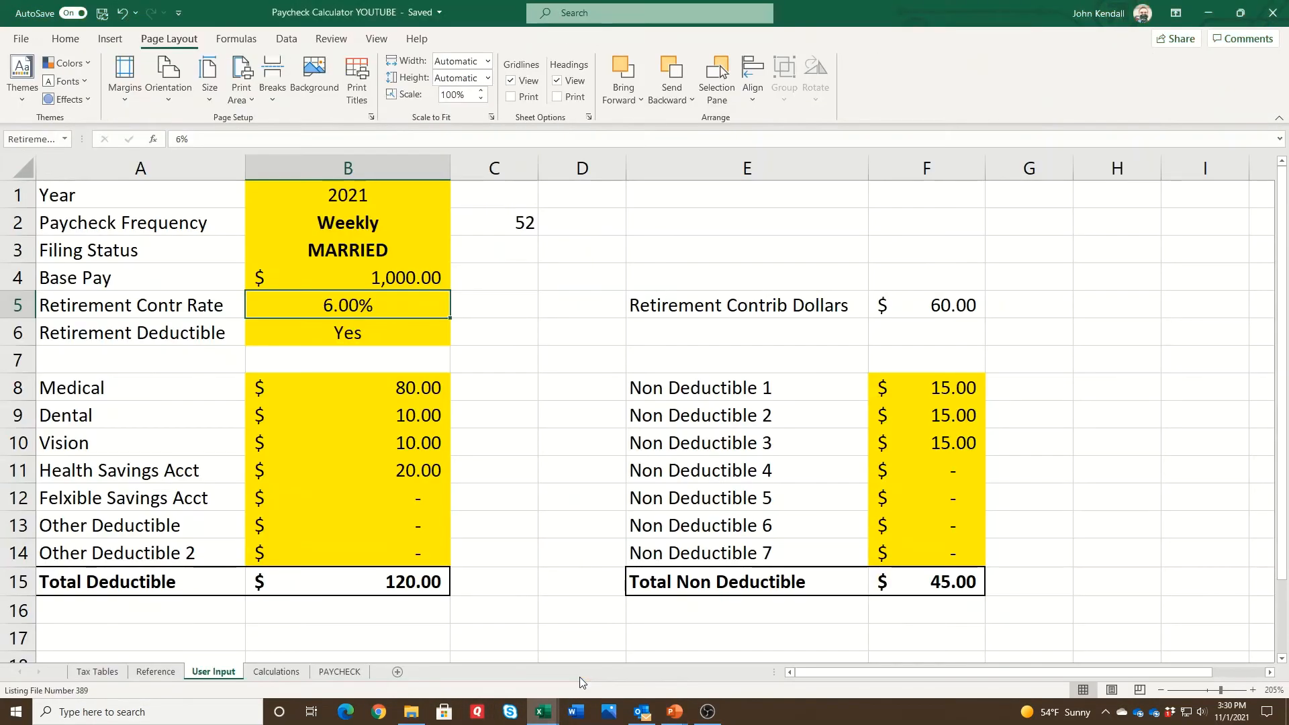
# Name the Taxes per pay period cell B17 on the Calculations sheet TaxesPerPeriod.
pyautogui.click(267, 673)
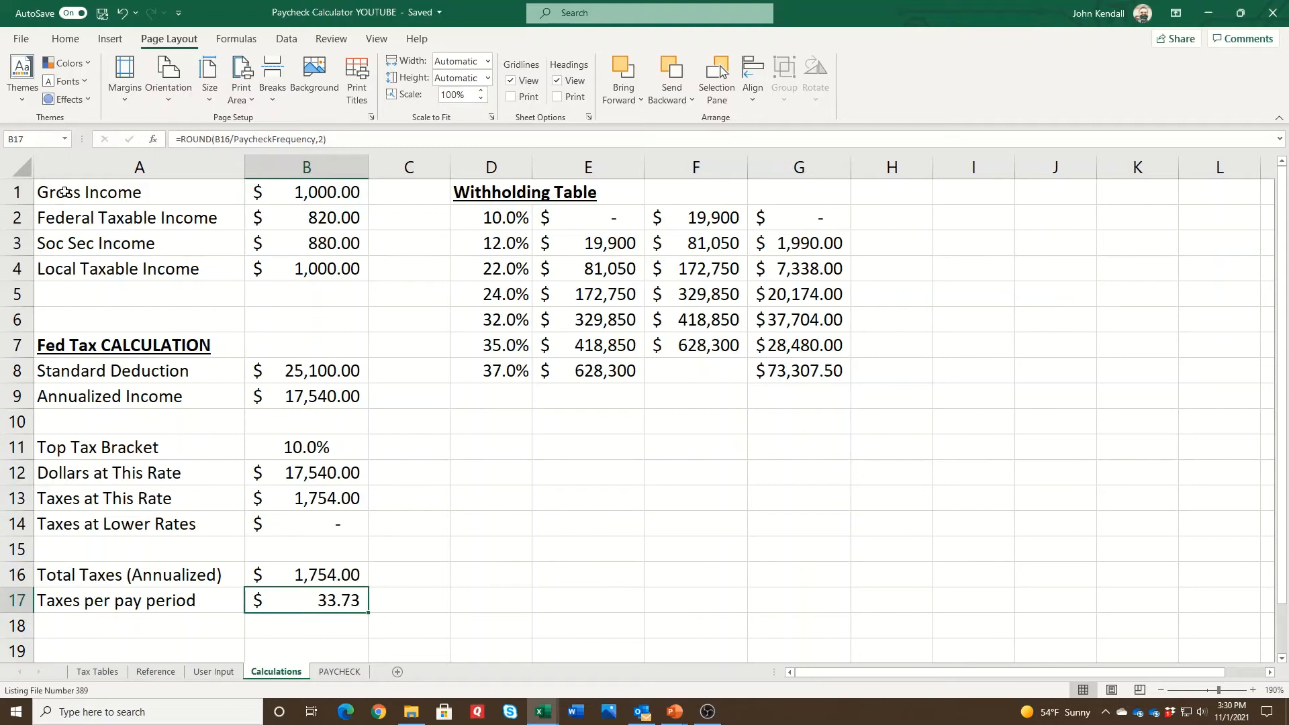
pyautogui.click(36, 139)
pyautogui.write('Taxess')
pyautogui.press('BackSpace')
pyautogui.write('PerPayPeriod')
pyautogui.press('Return')
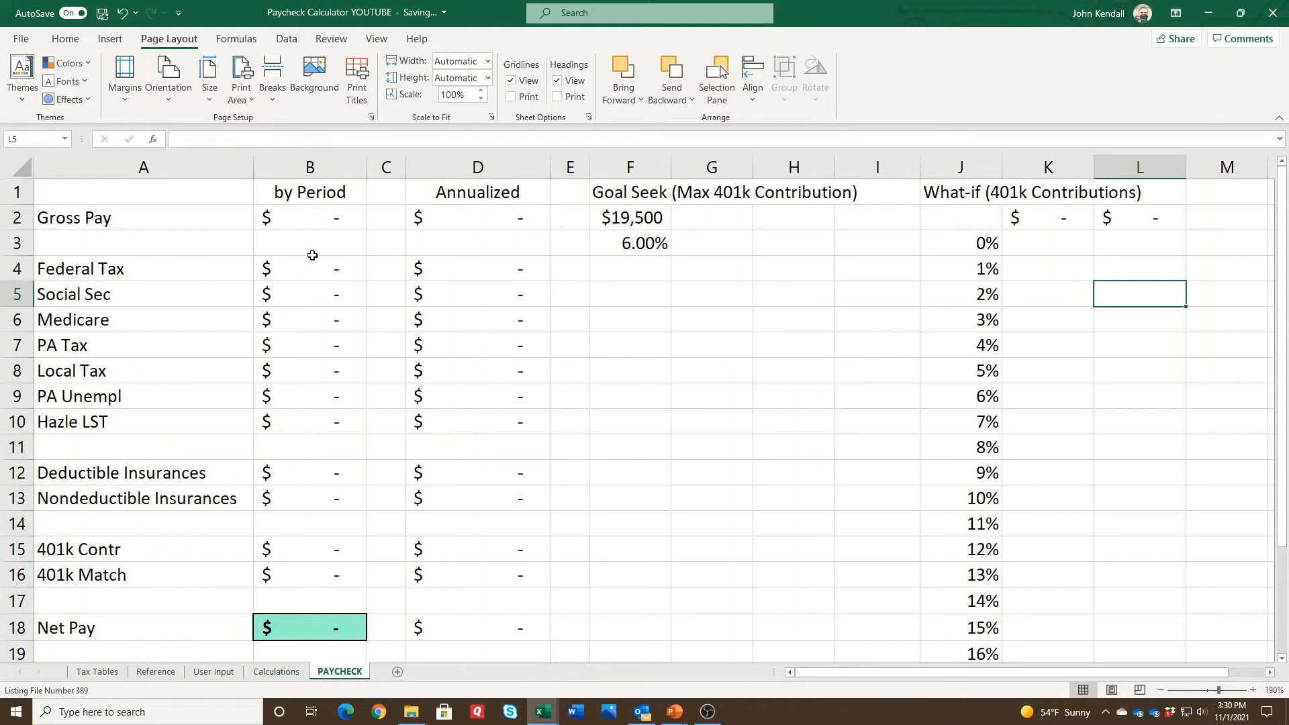
# On the PAYCHECK sheet, set the by-period Gross Pay to =GrossPay and the by-period Federal Tax to =TaxesPerPeriod.
pyautogui.click(288, 216)
pyautogui.write('=GrossPay')
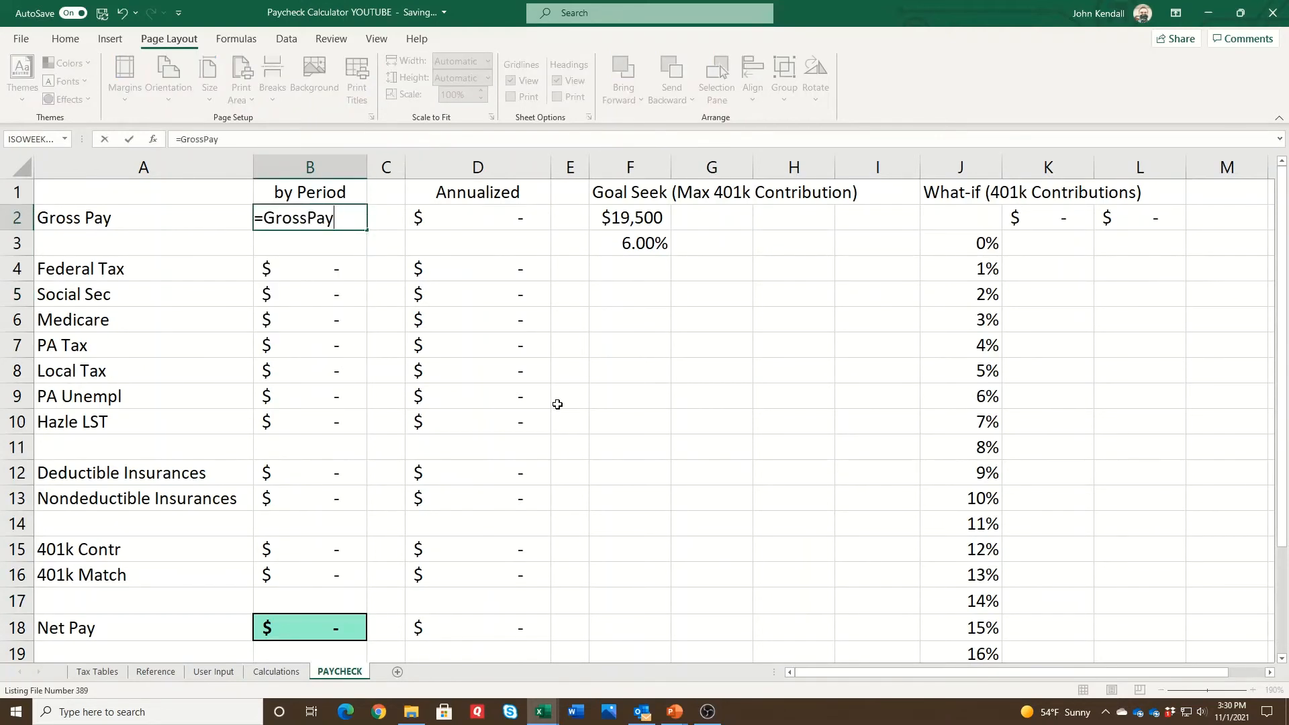
pyautogui.press('Return')
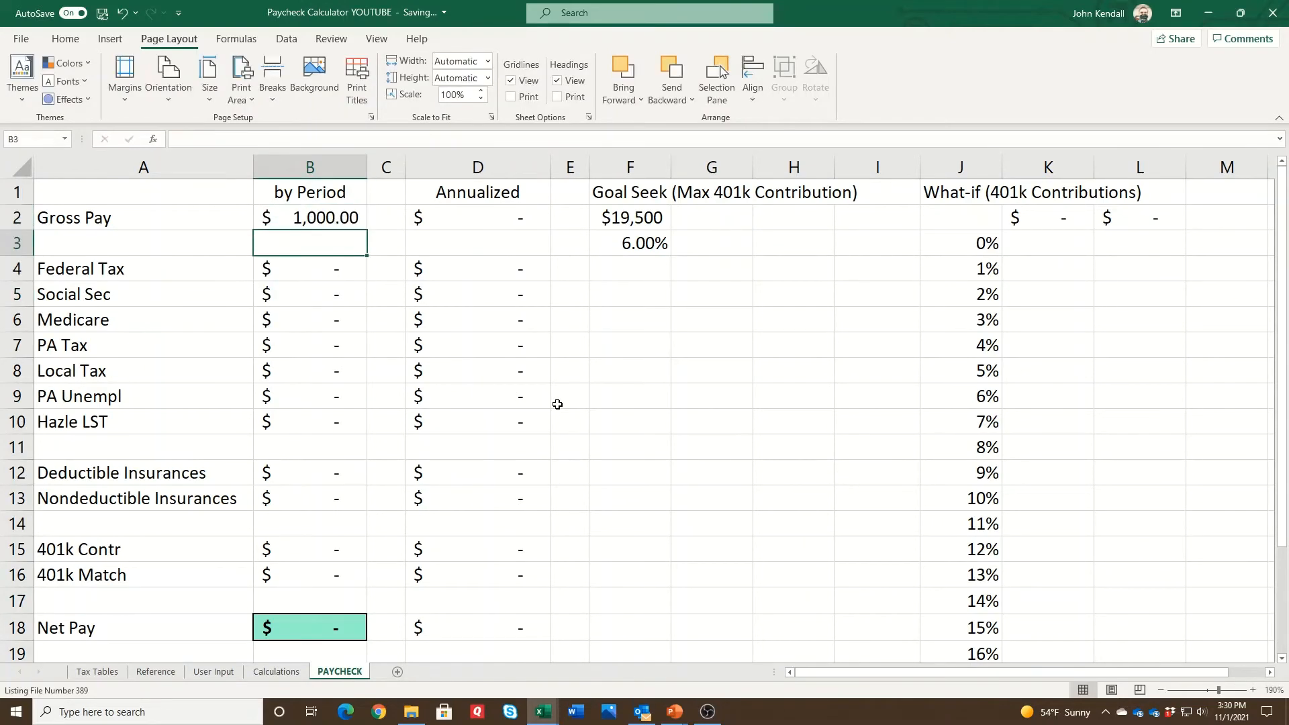
pyautogui.press('Return')
pyautogui.write('=')
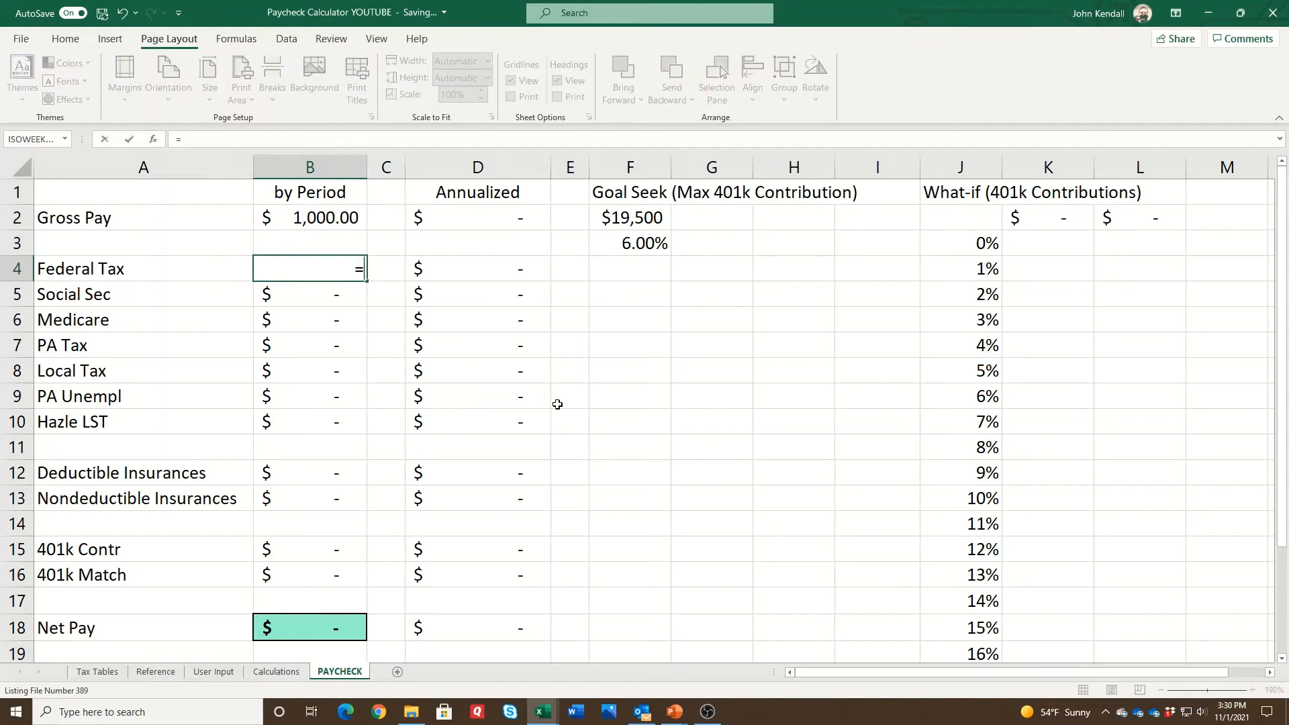
pyautogui.write('taxe')
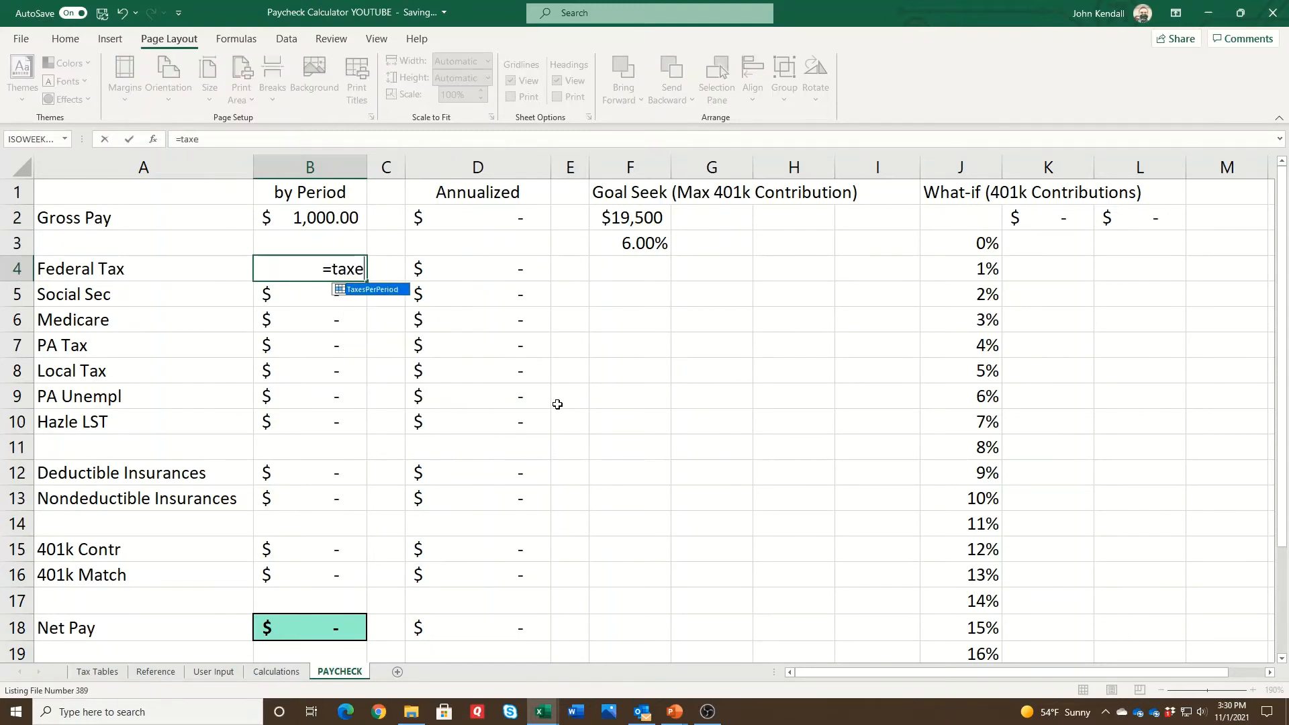
pyautogui.press('Tab')
pyautogui.press('Return')
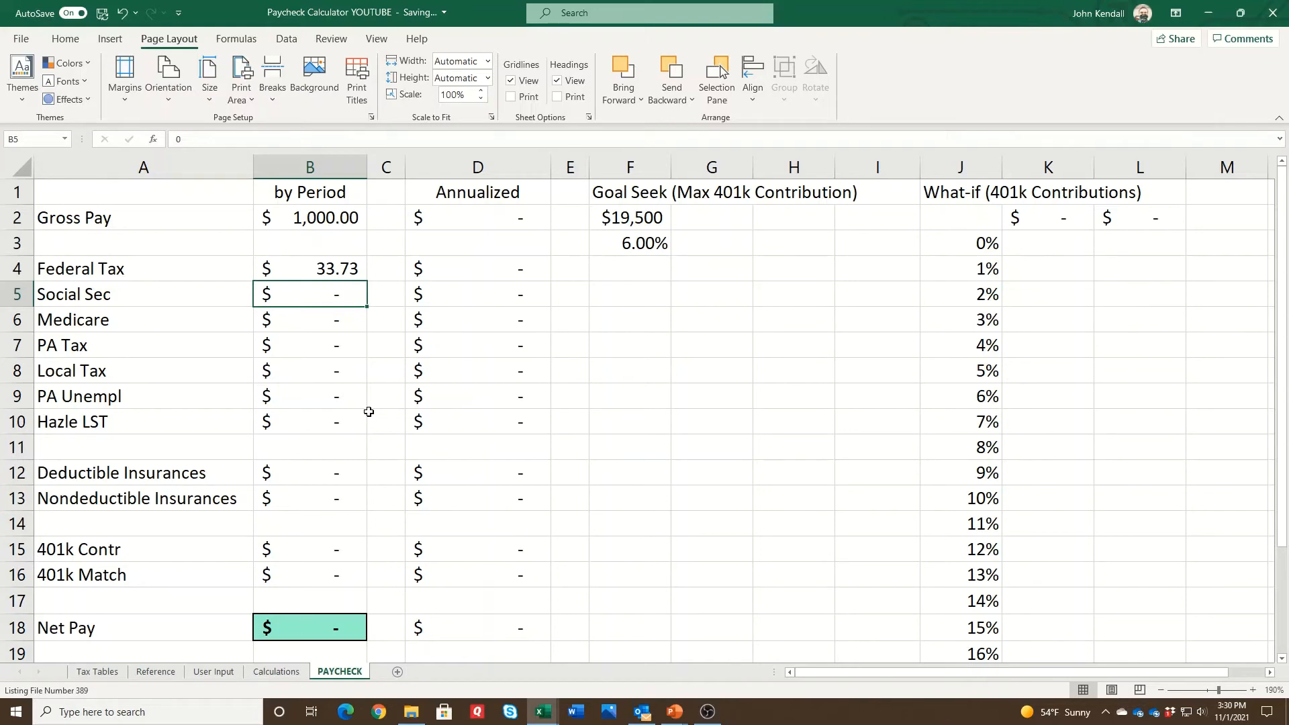
# Copy the labels Social Sec through Hazle LST from the PAYCHECK sheet and paste them as values at D10 on the Calculations sheet.
pyautogui.click(276, 671)
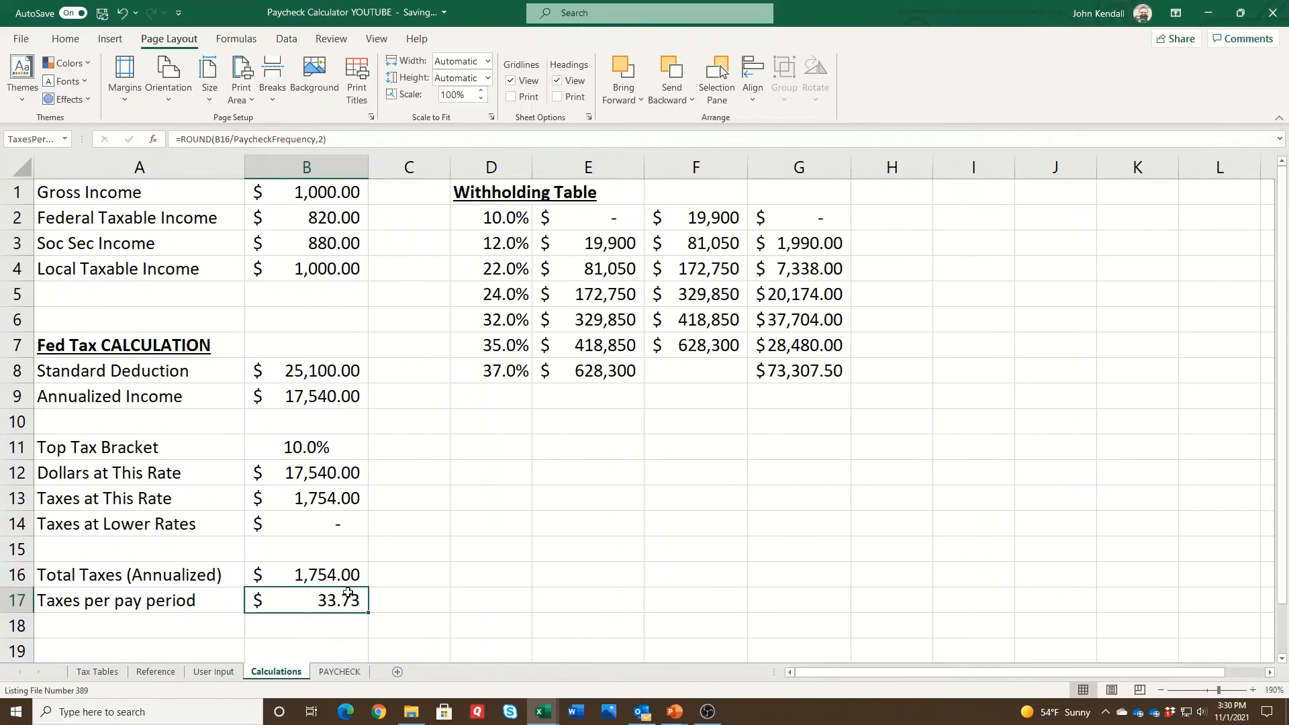
pyautogui.click(339, 672)
pyautogui.moveTo(92, 294); pyautogui.dragTo(94, 424)
pyautogui.rightClick(108, 335)
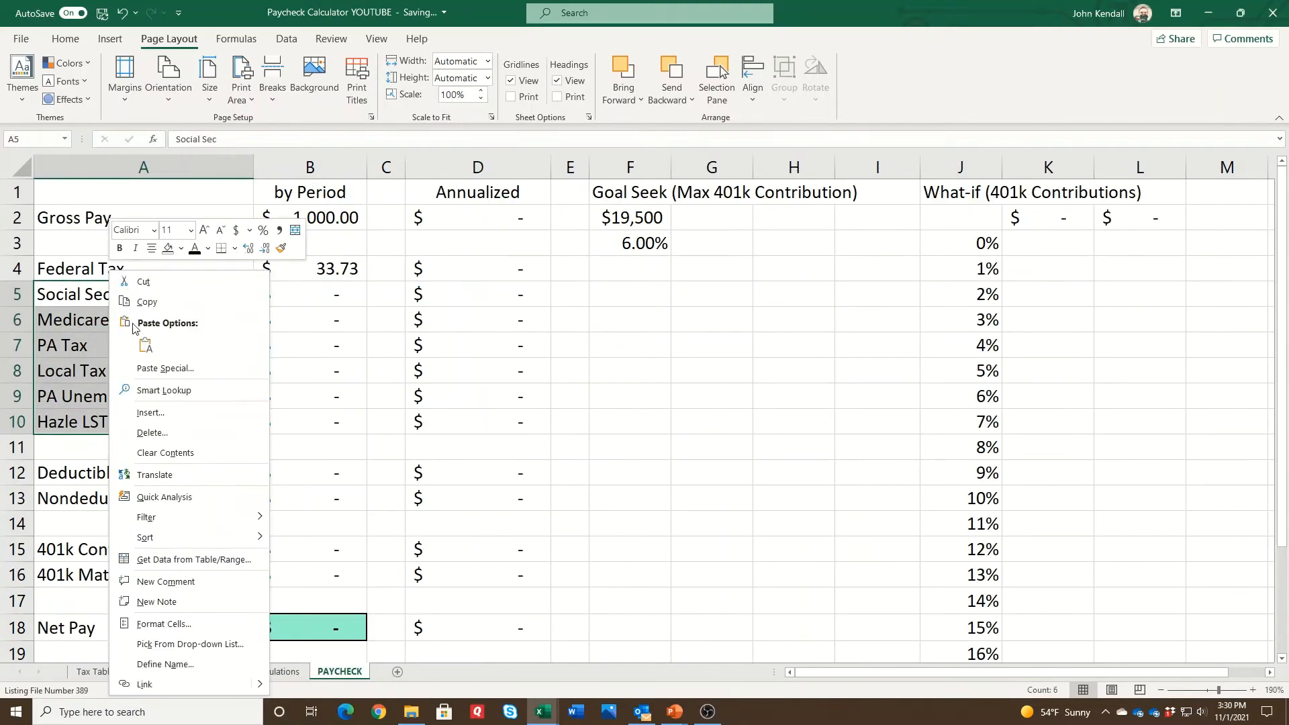
pyautogui.click(145, 301)
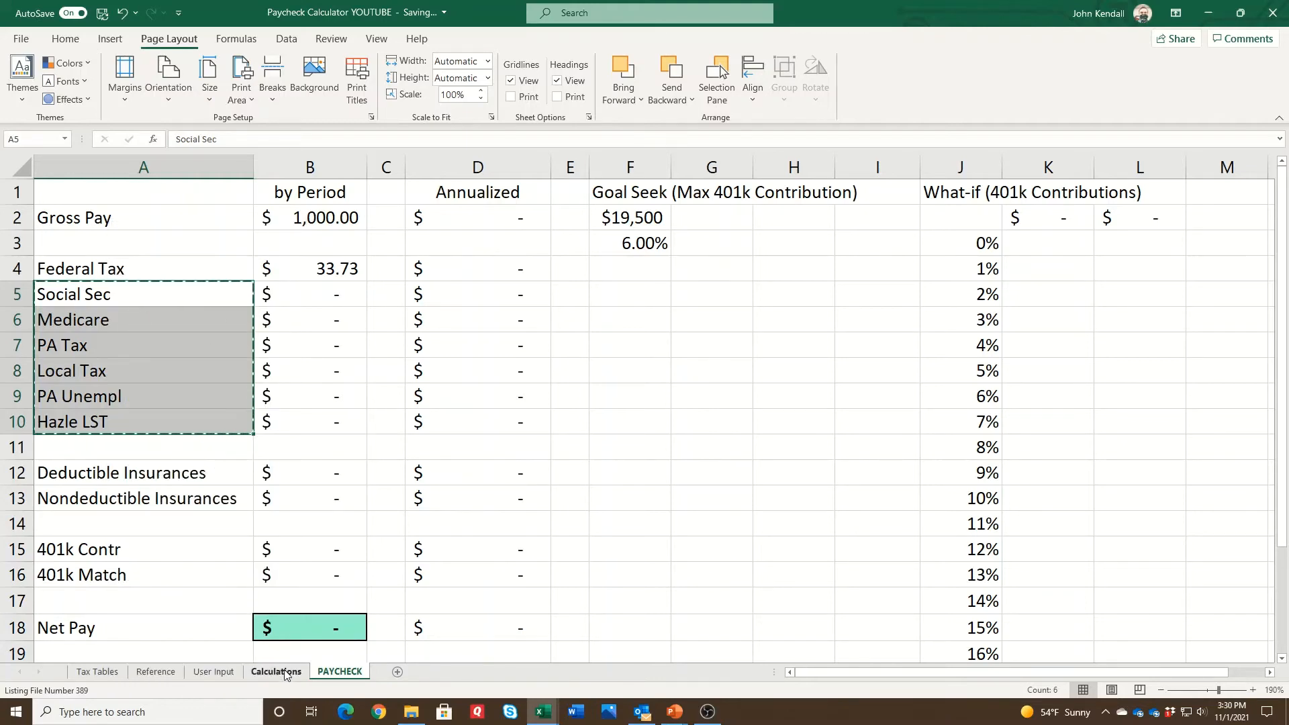
pyautogui.click(284, 671)
pyautogui.rightClick(526, 427)
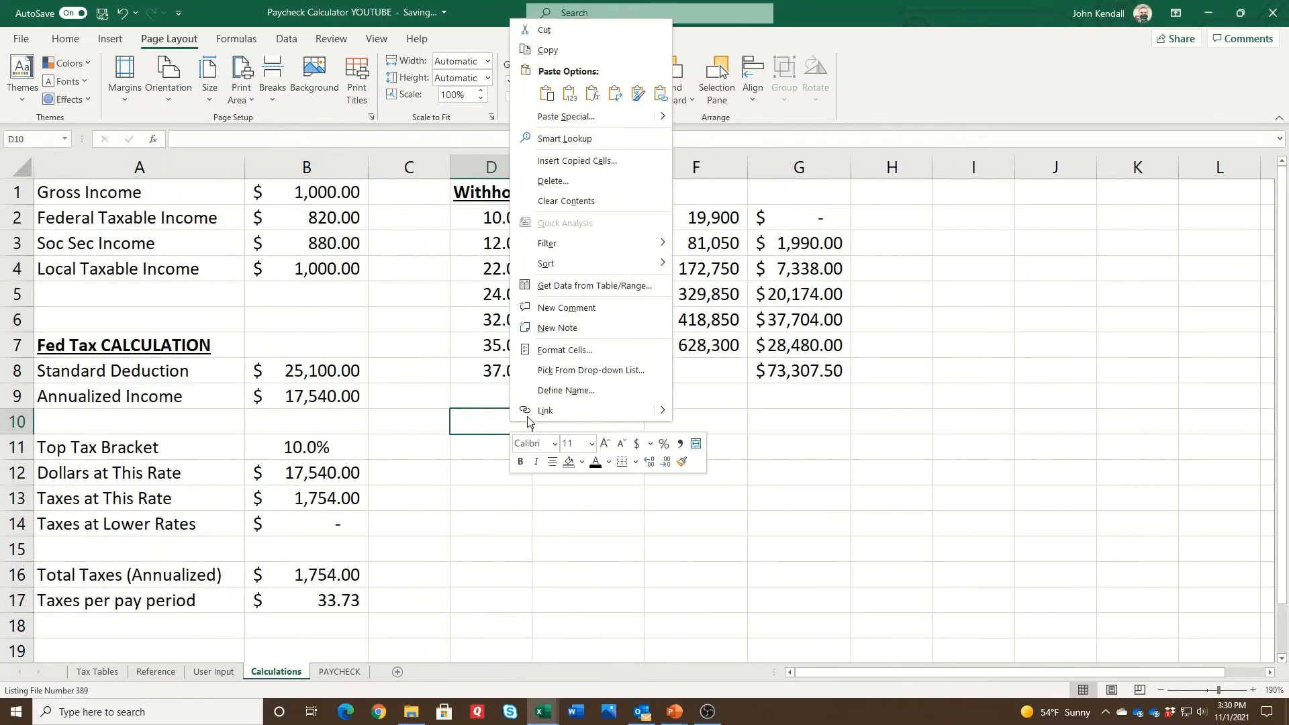
pyautogui.click(569, 94)
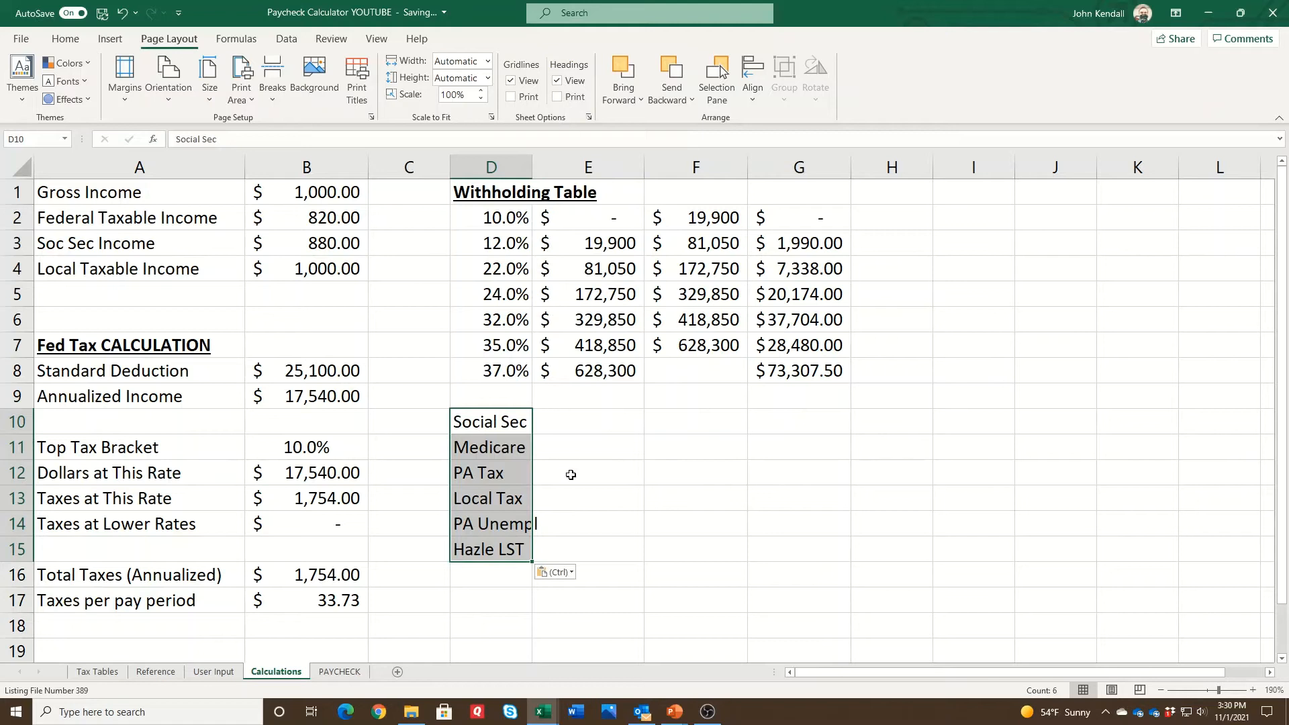
pyautogui.click(579, 423)
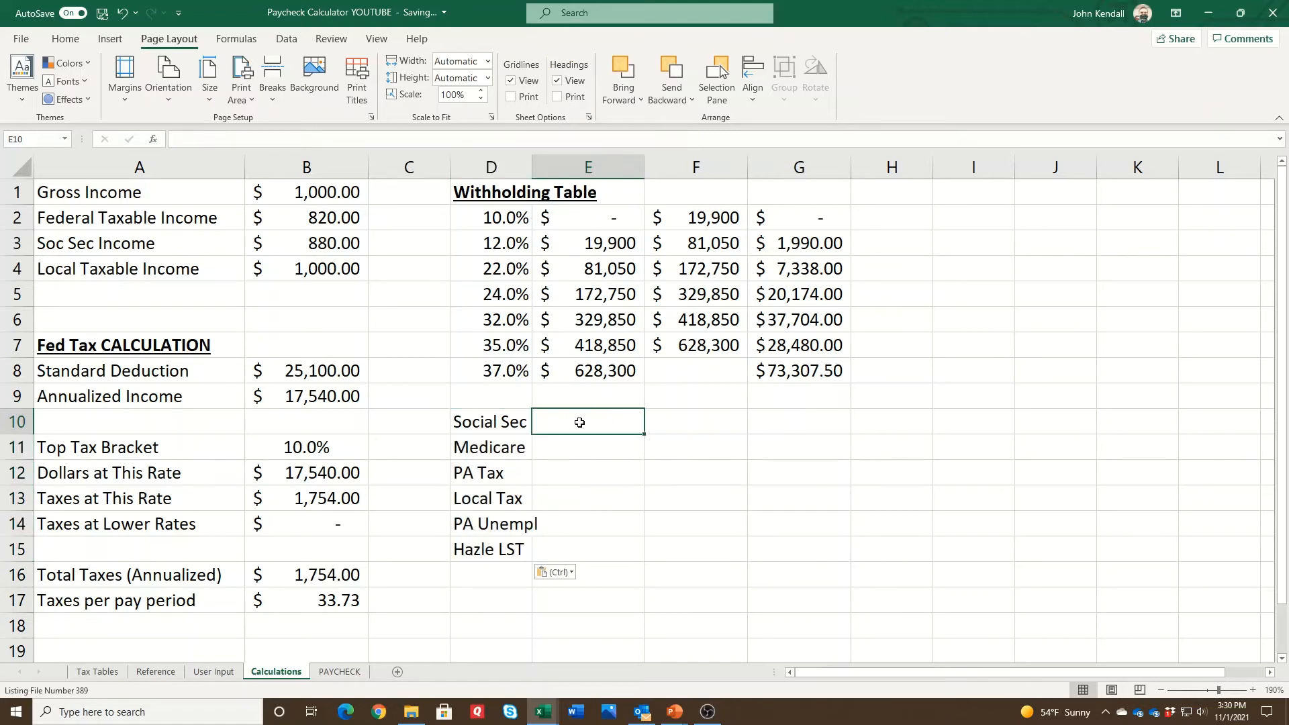
pyautogui.write('=ofs')
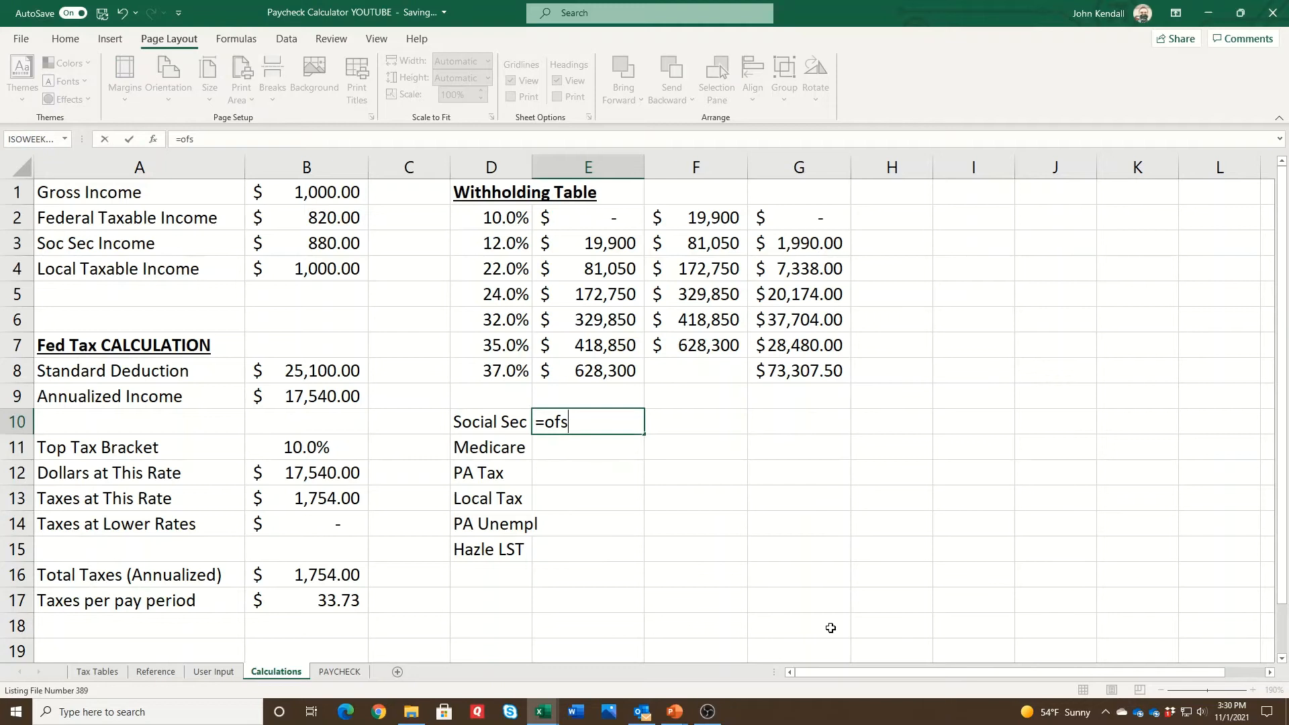
pyautogui.press('BackSpace')
pyautogui.write('fset(')
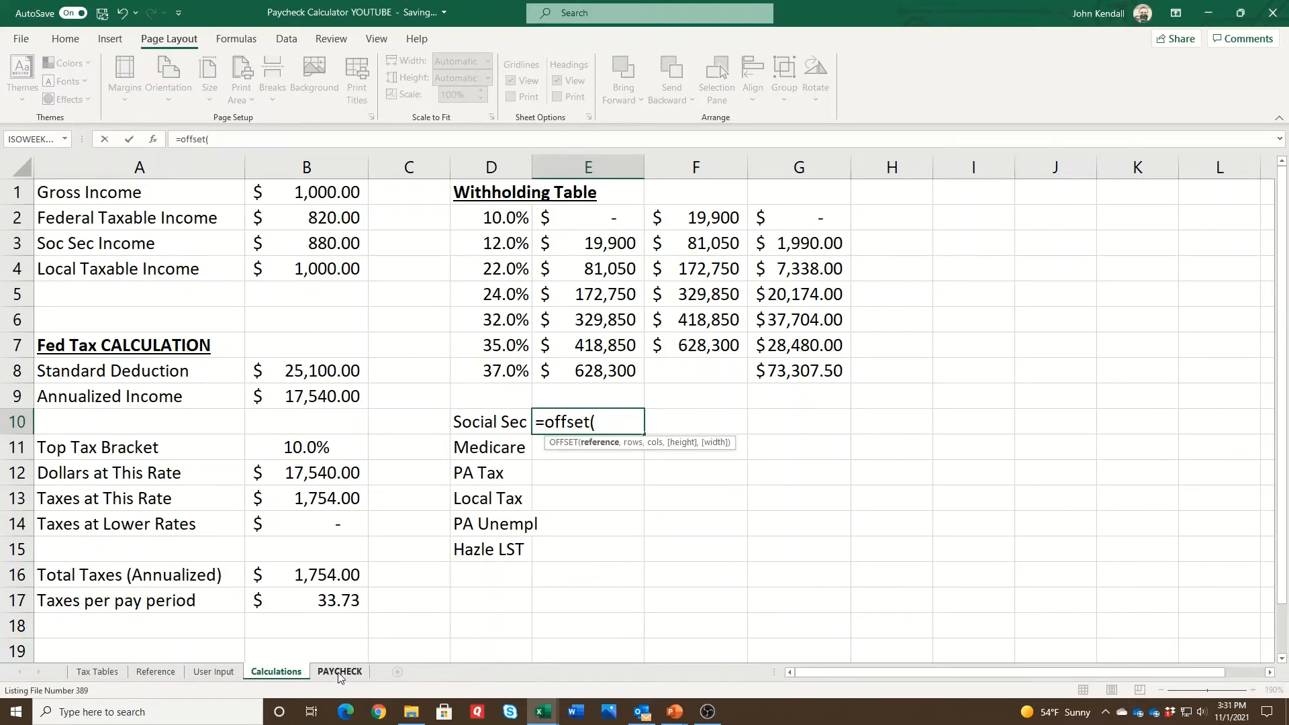
pyautogui.click(97, 671)
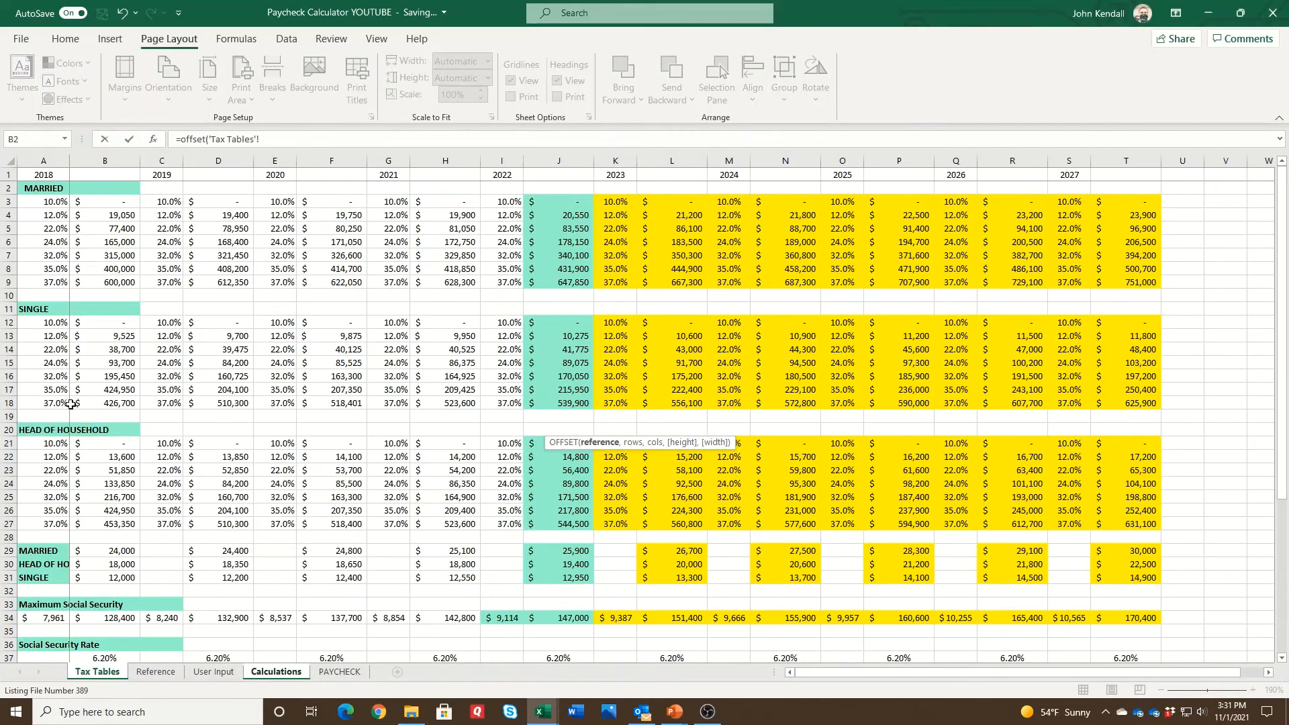
pyautogui.scroll(-8, 71, 382)
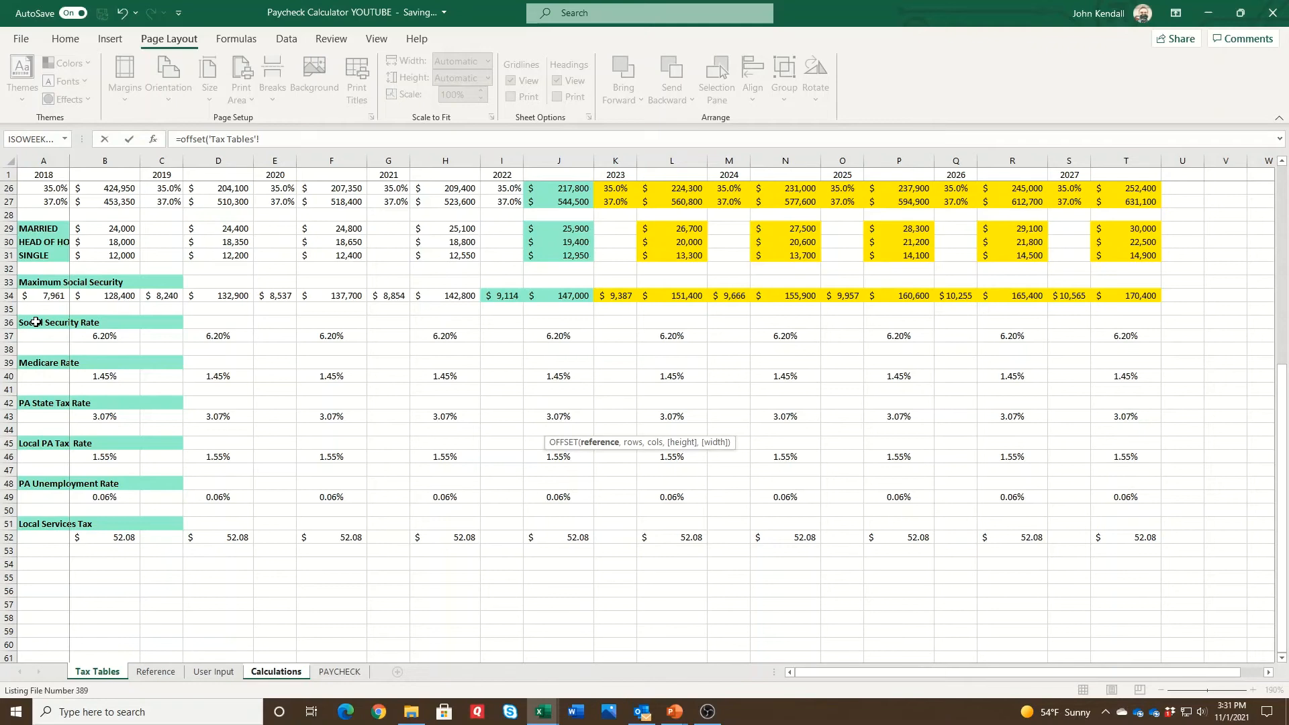
pyautogui.press('Escape')
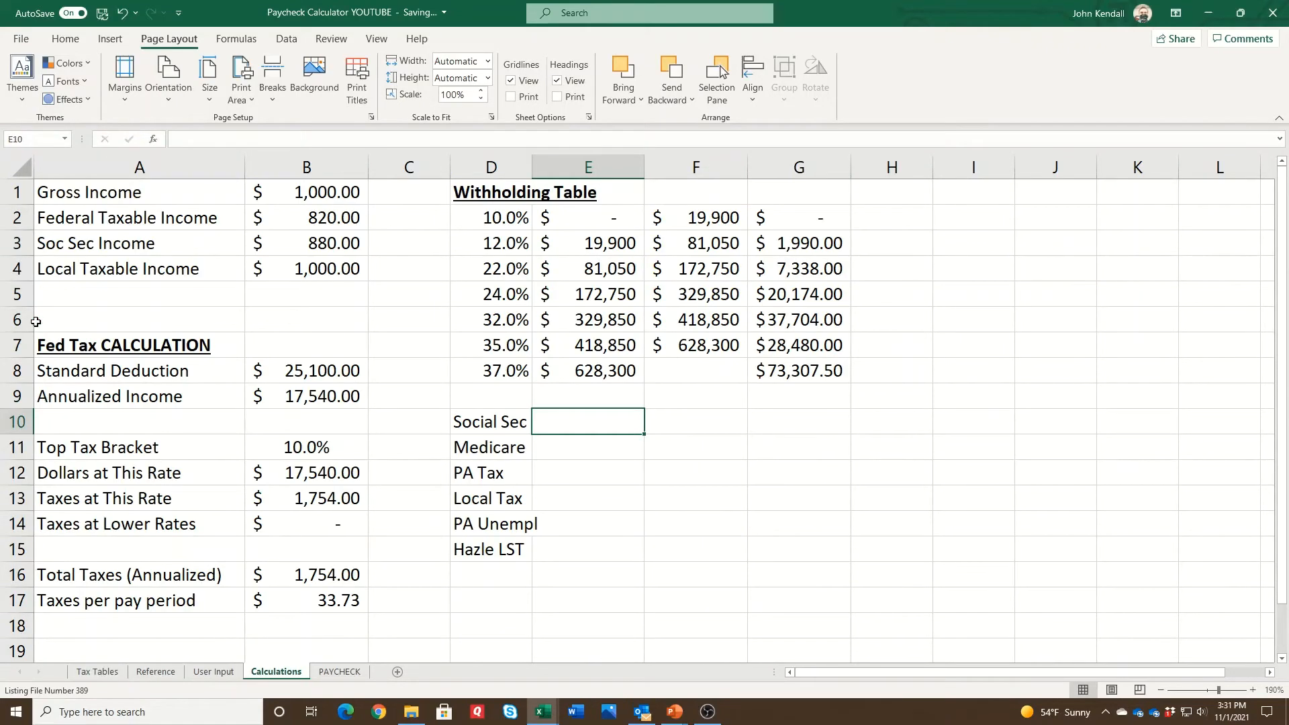
# Copy the six headings from Social Security Rate to Local Services Tax on Tax Tables and paste them as values from D10 on Calculations.
pyautogui.click(94, 671)
pyautogui.click(34, 325)
pyautogui.keyDown('ctrl'); pyautogui.click(33, 362); pyautogui.keyUp('ctrl')
pyautogui.keyDown('ctrl'); pyautogui.click(39, 405); pyautogui.keyUp('ctrl')
pyautogui.keyDown('ctrl'); pyautogui.click(45, 441); pyautogui.keyUp('ctrl')
pyautogui.keyDown('ctrl'); pyautogui.click(44, 482); pyautogui.keyUp('ctrl')
pyautogui.keyDown('ctrl'); pyautogui.click(42, 529); pyautogui.keyUp('ctrl')
pyautogui.rightClick(42, 528)
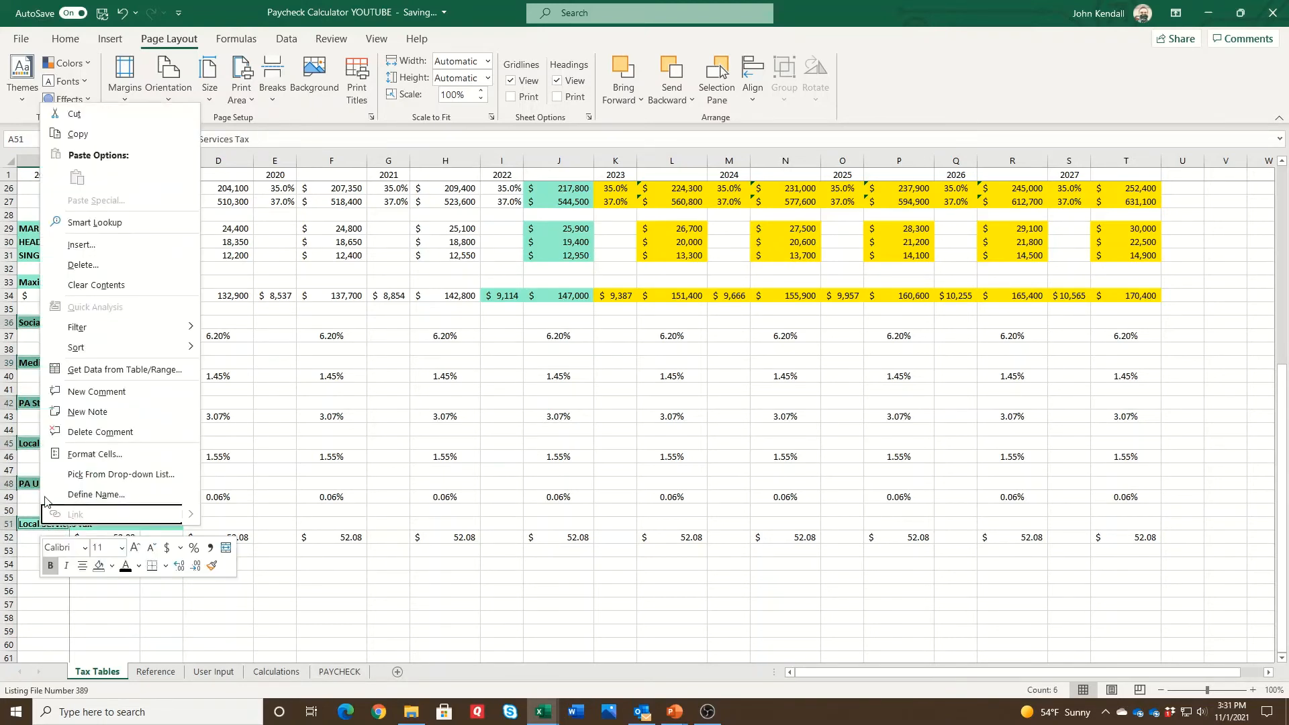
pyautogui.click(78, 135)
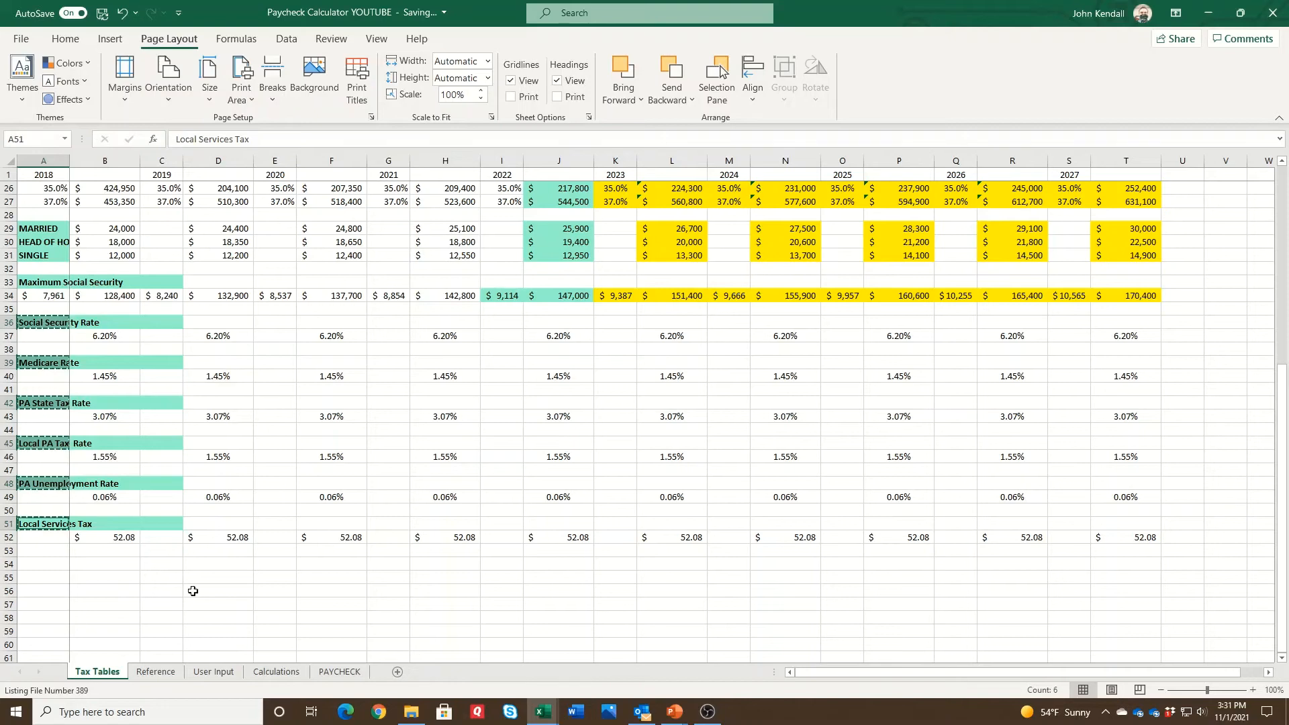
pyautogui.click(265, 671)
pyautogui.rightClick(480, 428)
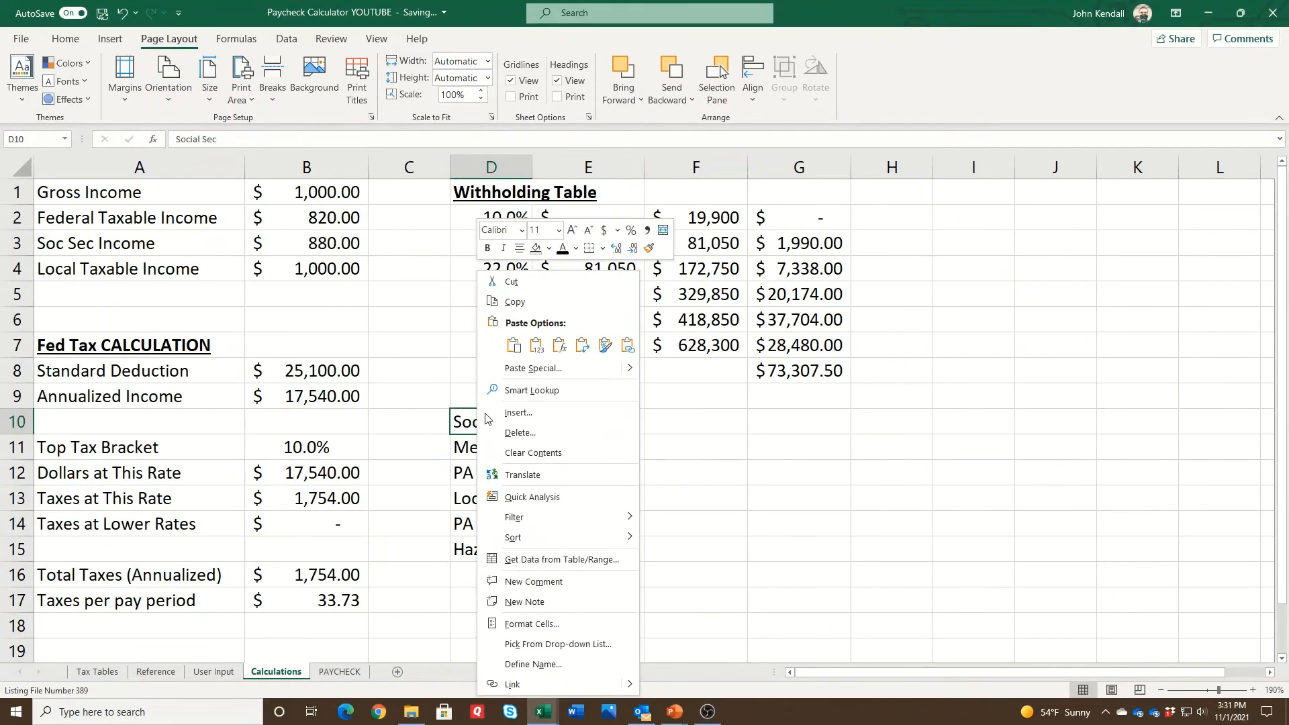
pyautogui.click(536, 345)
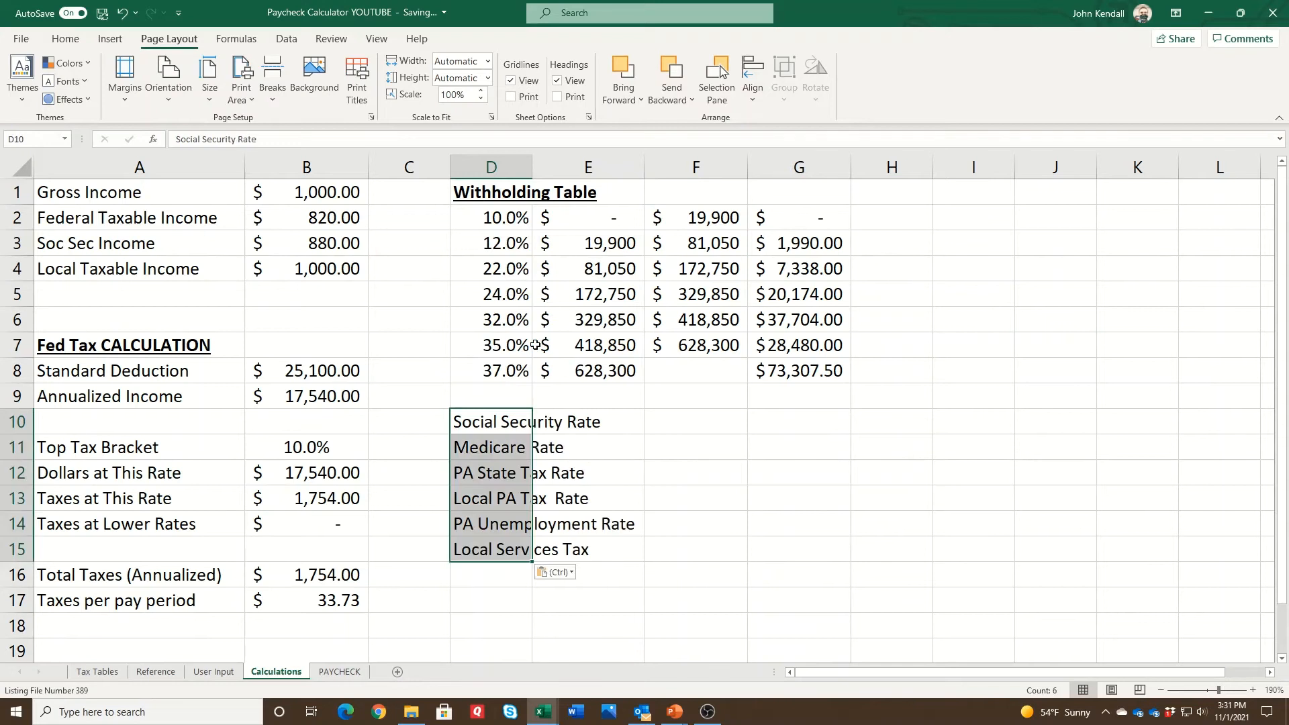
# Begin an OFFSET formula in F10 beside Social Security Rate, with absolute reference 'Tax Tables'!$A$35 and a row offset of 1.
pyautogui.click(667, 419)
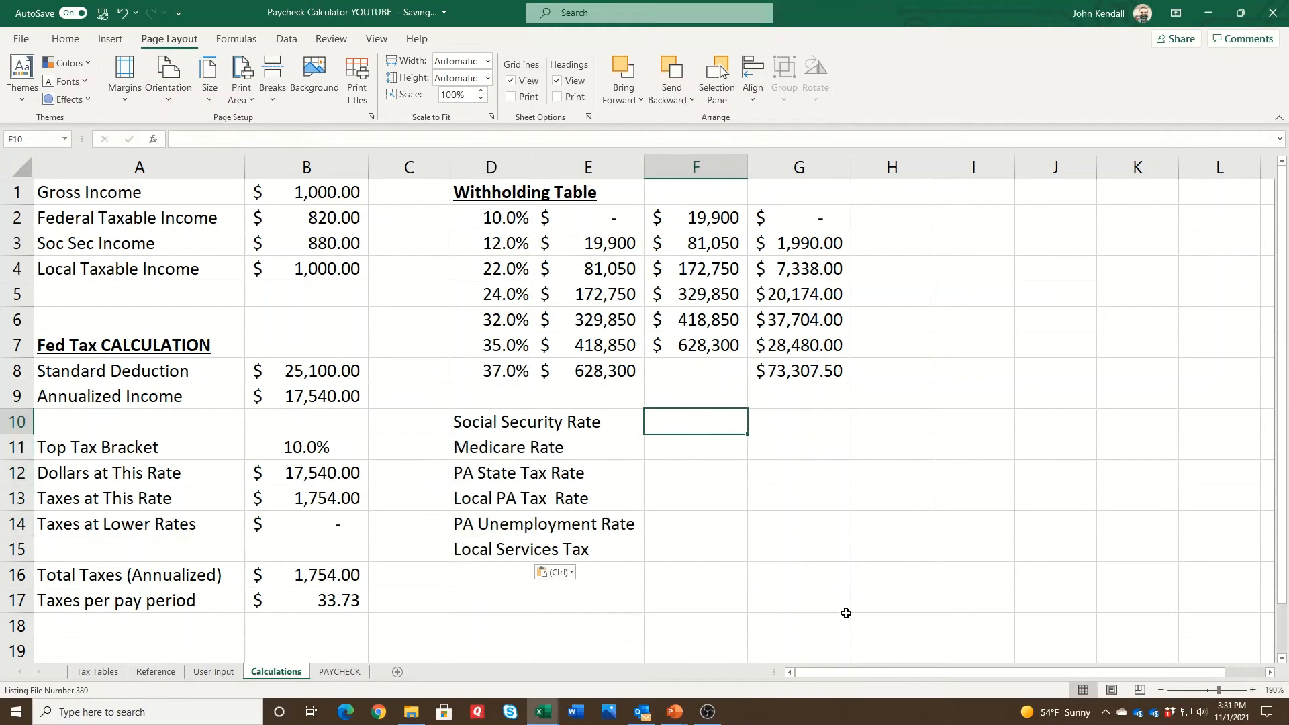
pyautogui.write('=')
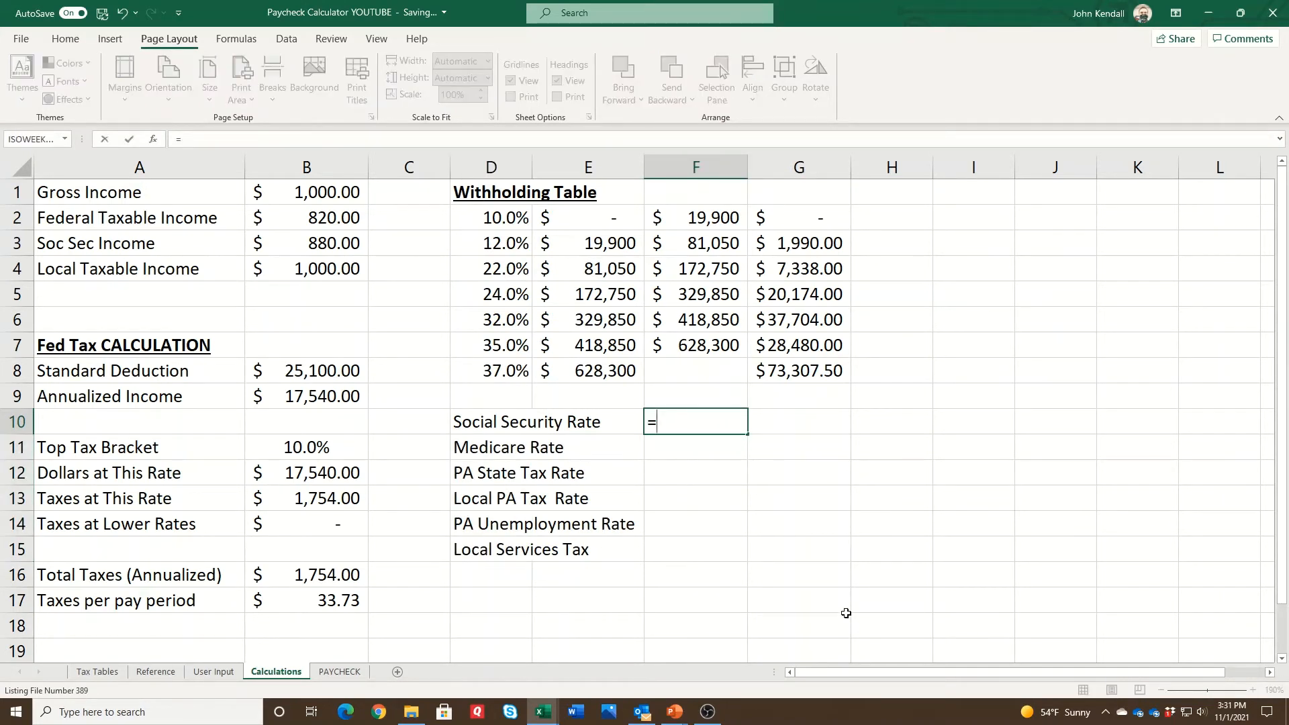
pyautogui.write('offset(')
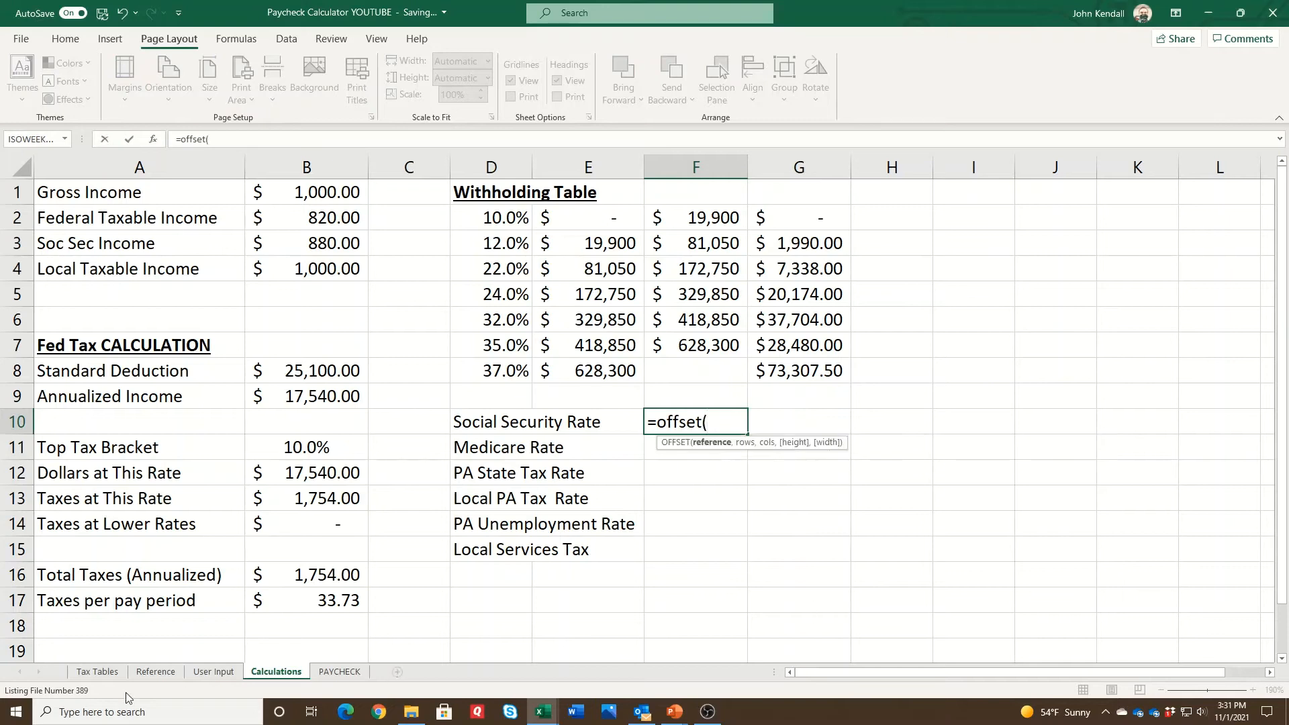
pyautogui.click(98, 672)
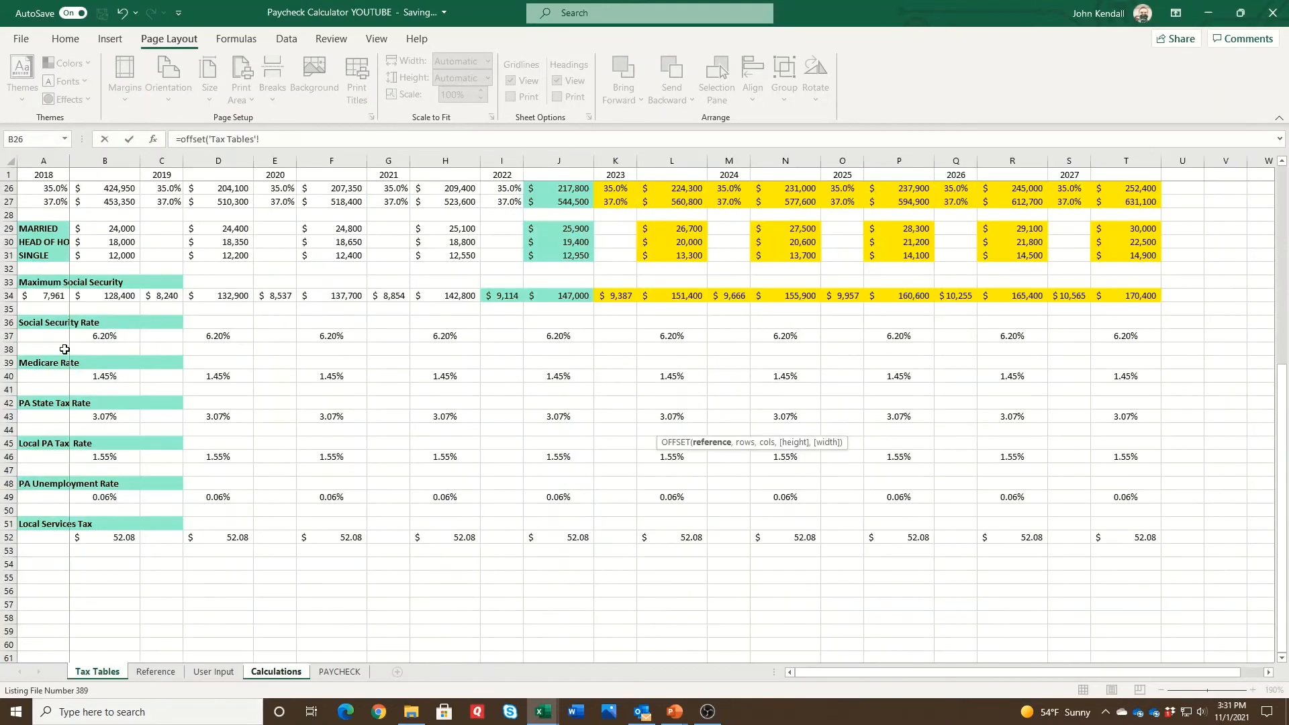
pyautogui.click(45, 310)
pyautogui.press('F4')
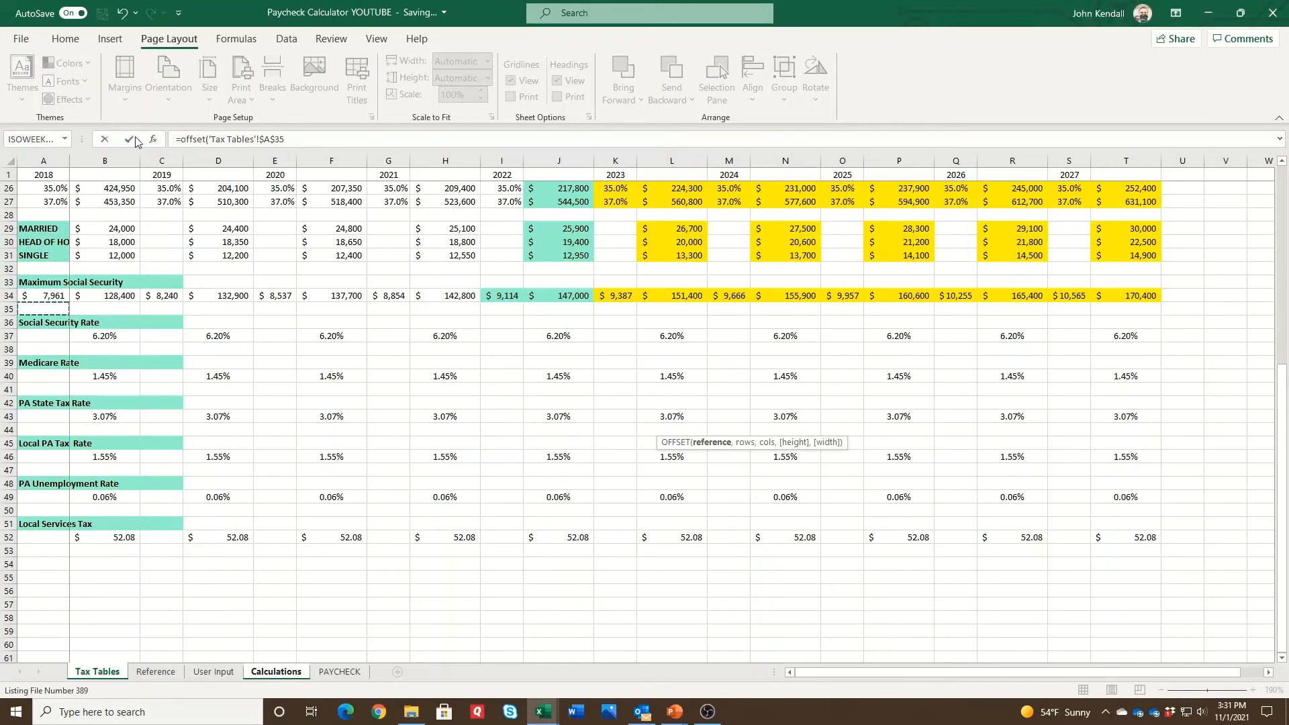
pyautogui.click(154, 139)
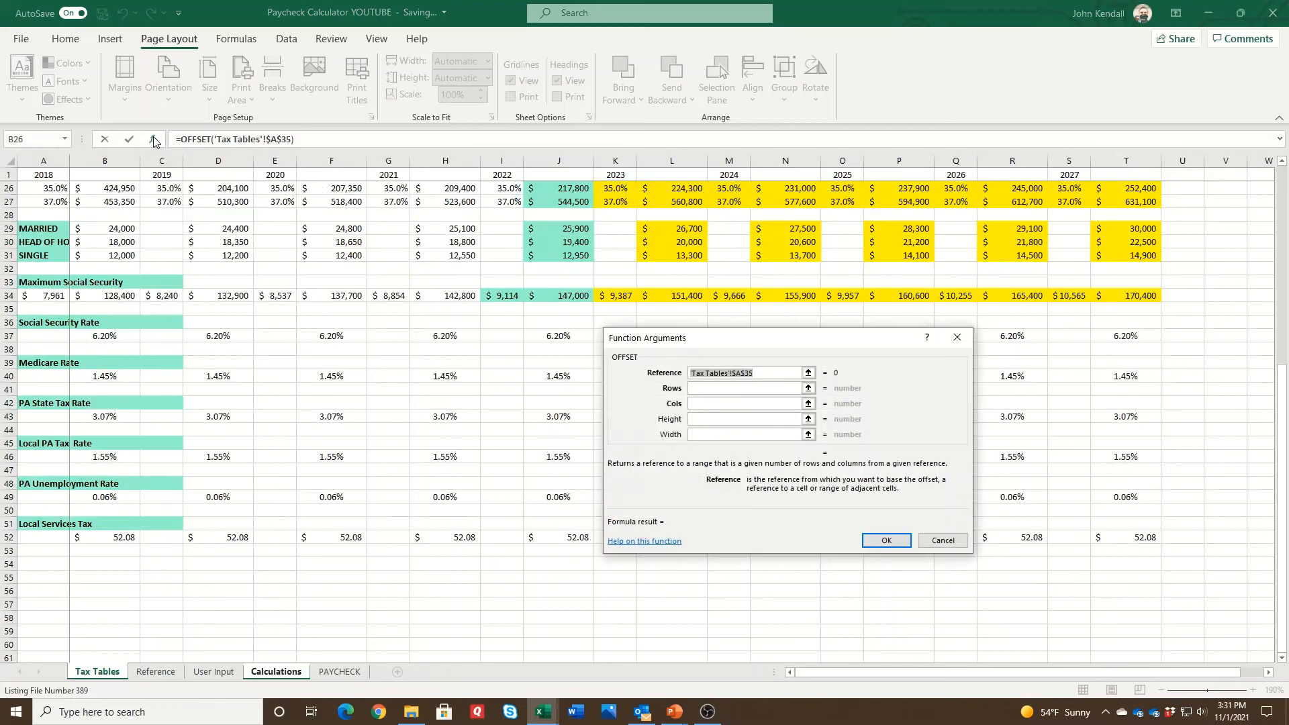
pyautogui.click(704, 387)
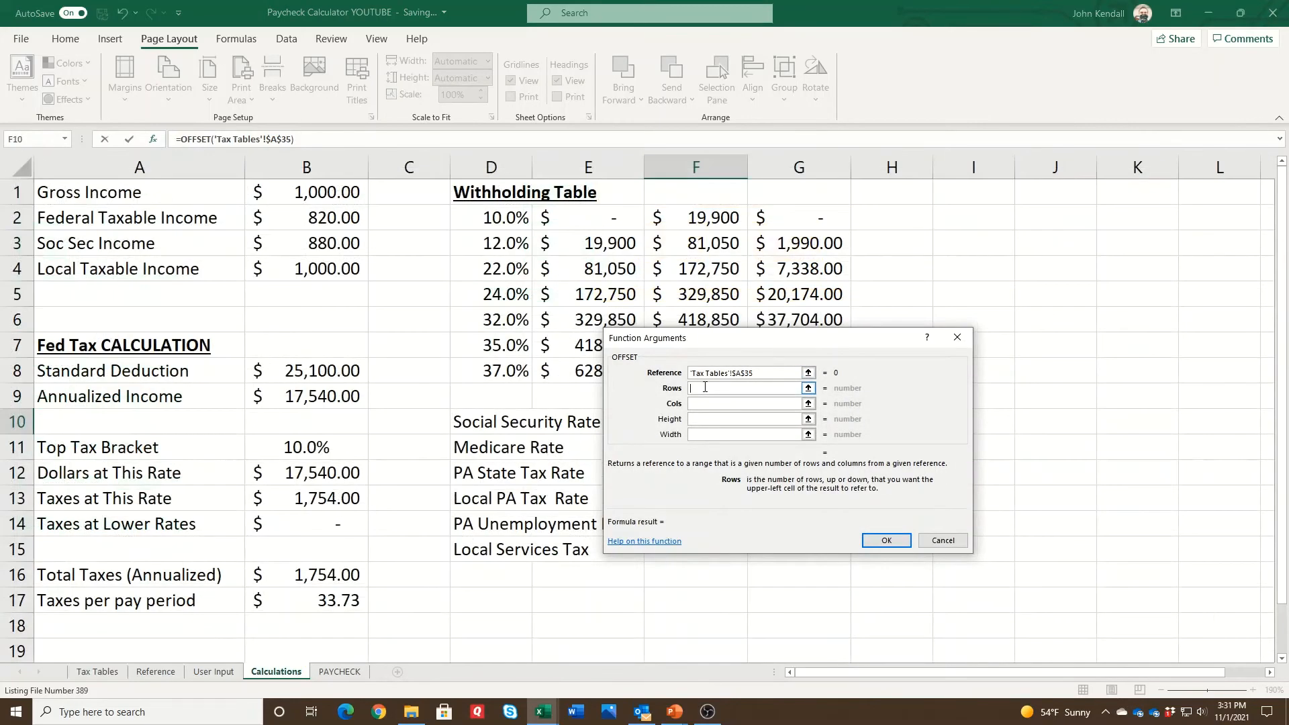
pyautogui.write('1+')
pyautogui.click(99, 672)
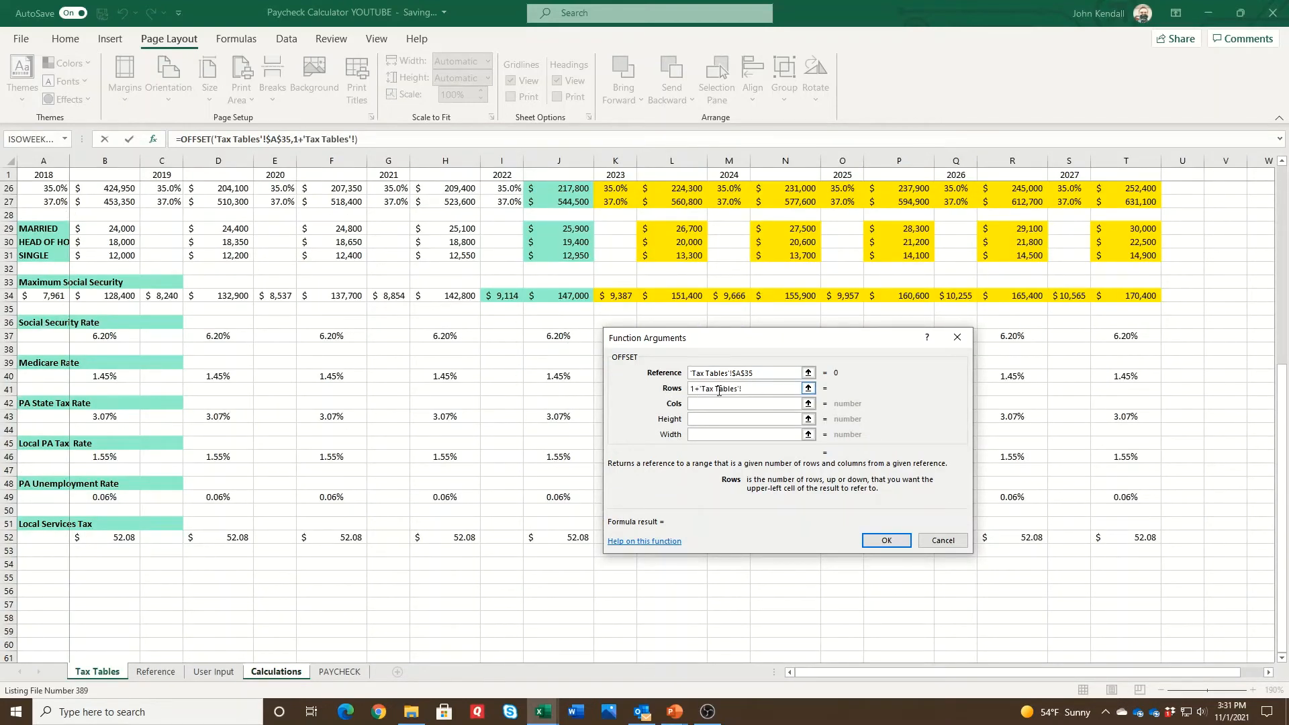
pyautogui.press('BackSpace')
pyautogui.press('BackSpace')
pyautogui.press('BackSpace')
pyautogui.press('BackSpace')
pyautogui.press('BackSpace')
pyautogui.press('BackSpace')
# Complete the OFFSET formula in F10 with a column offset of 7, a height of 1 and a width of 1.
pyautogui.click(776, 402)
pyautogui.write('7')
pyautogui.press('Tab')
pyautogui.write('1')
pyautogui.press('Tab')
pyautogui.write('1')
pyautogui.press('Tab')
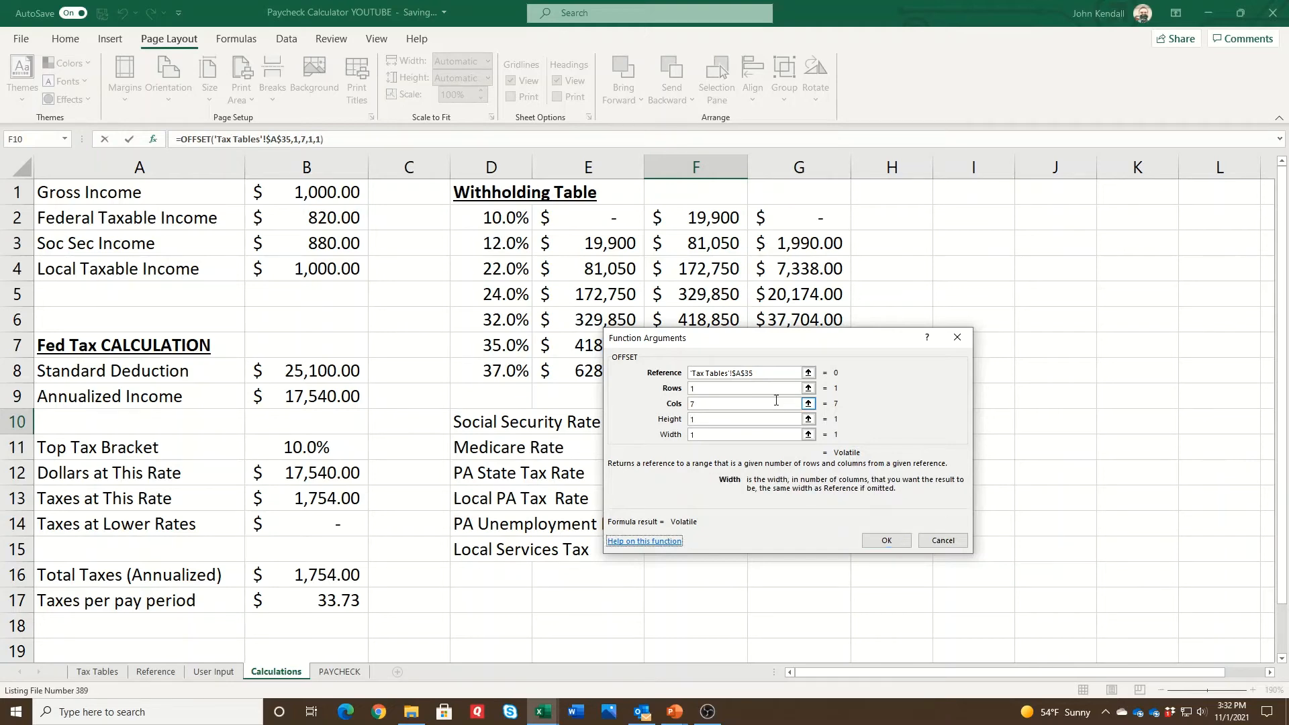
pyautogui.click(885, 540)
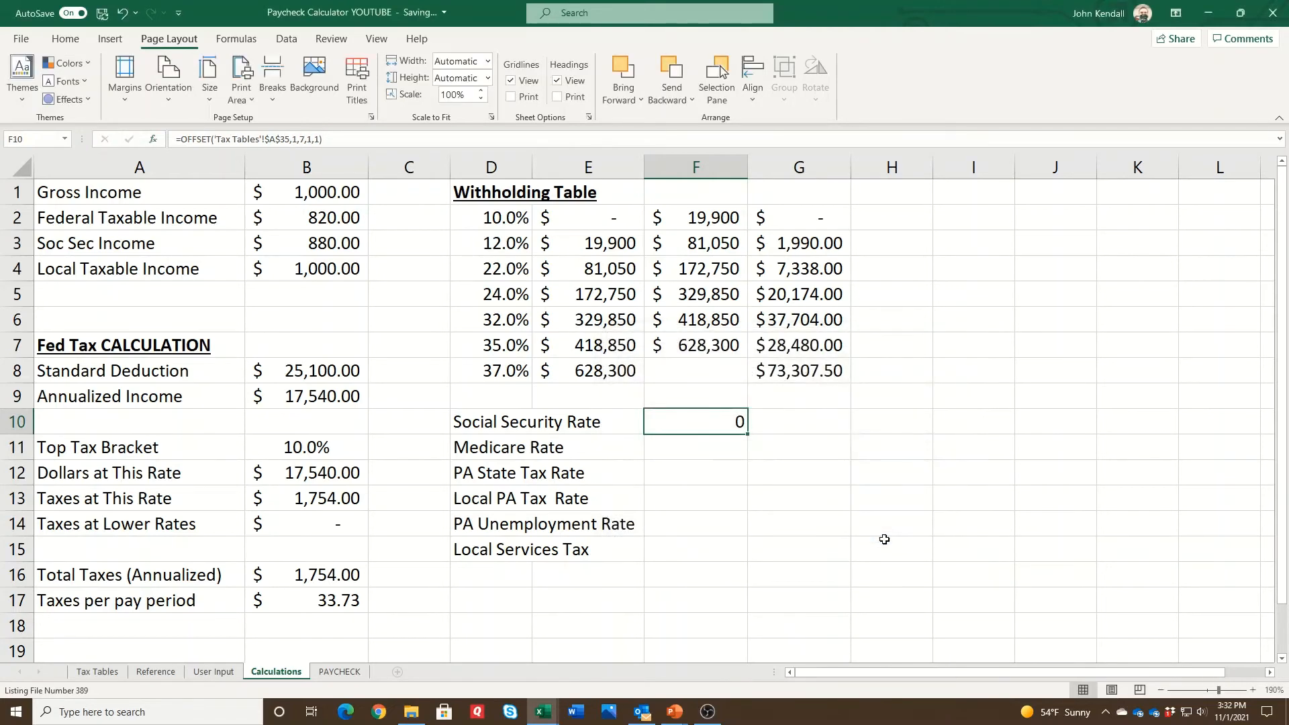
# Format the Social Security Rate cell F10 as a percentage with two decimal places.
pyautogui.rightClick(728, 421)
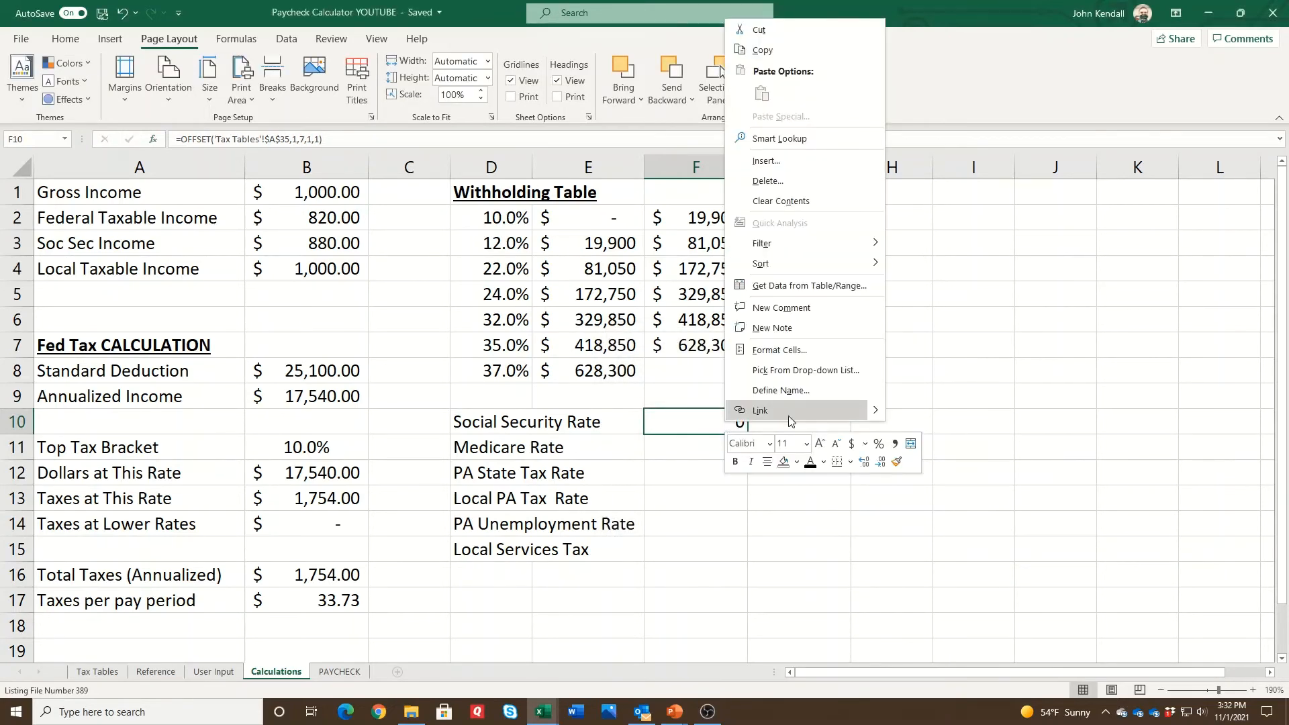
pyautogui.click(864, 463)
pyautogui.click(864, 462)
pyautogui.click(879, 443)
pyautogui.click(864, 463)
pyautogui.click(864, 462)
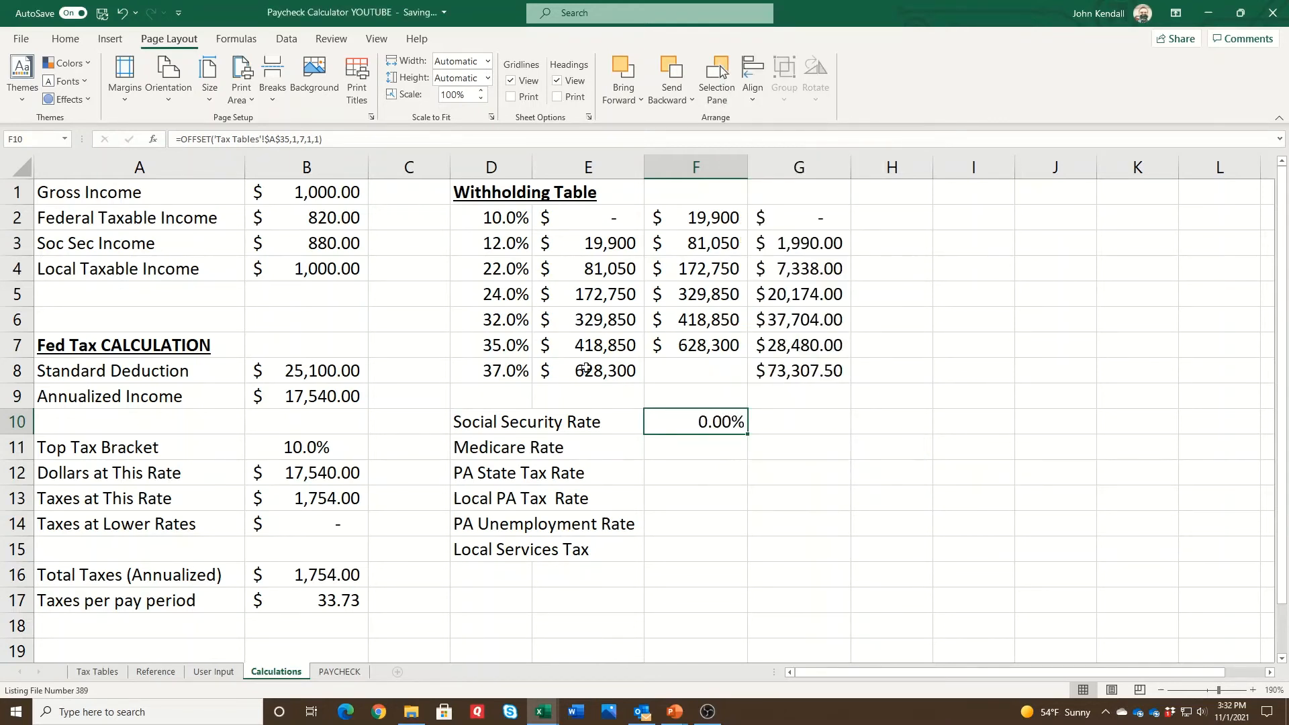
# Try a column offset of 6 in the Social Security Rate formula in F10.
pyautogui.click(298, 139)
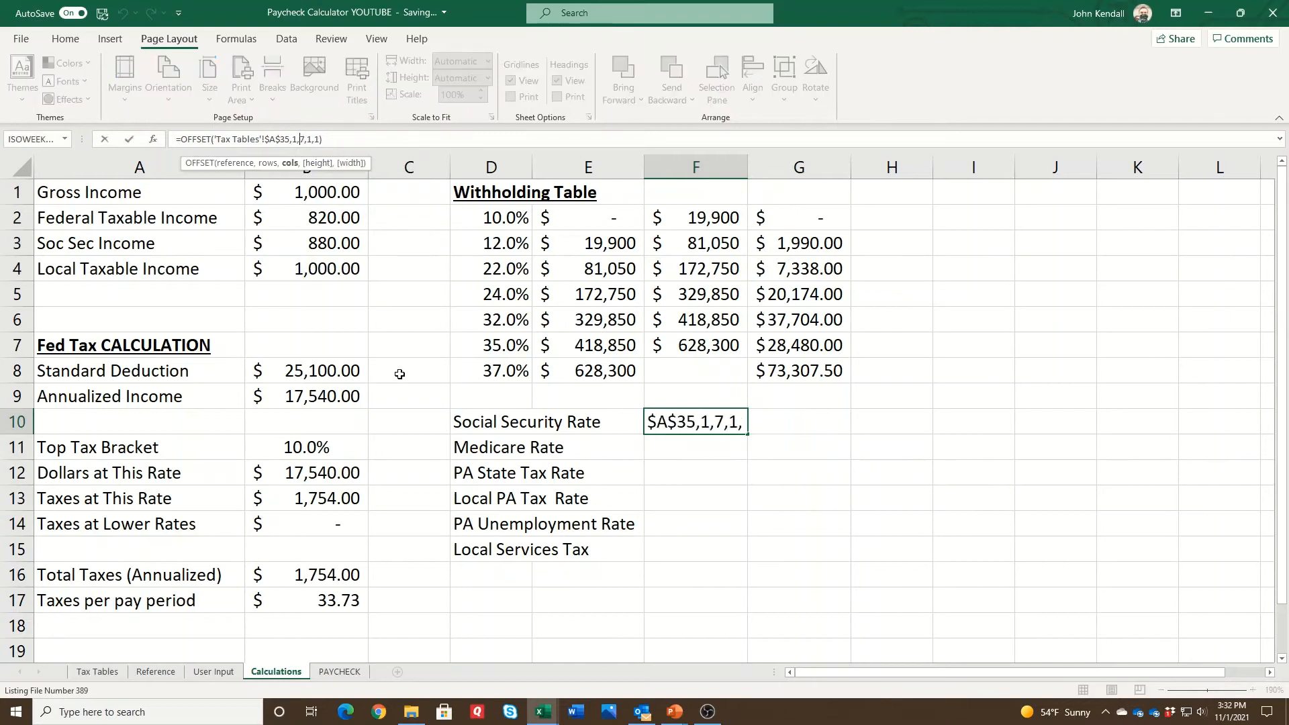
pyautogui.press('BackSpace')
pyautogui.write('6')
pyautogui.press('Return')
pyautogui.press('Up')
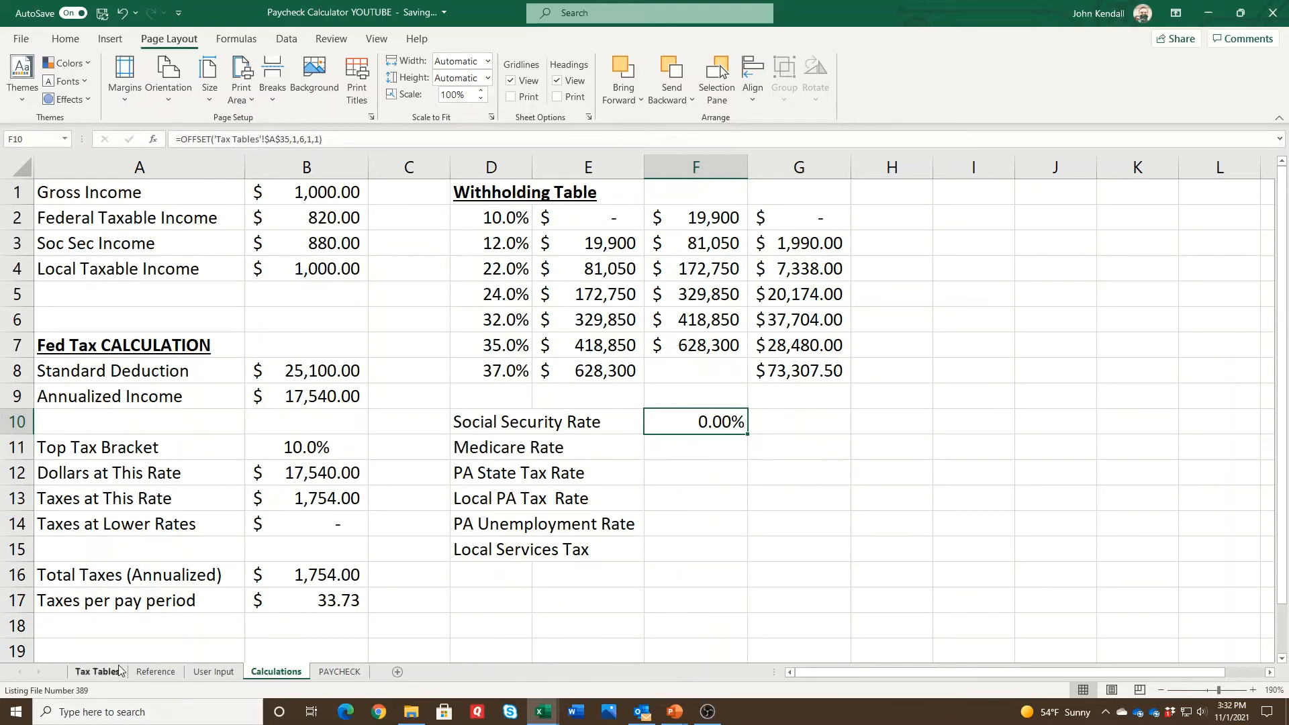
# On Tax Tables, count the cells across from the Social Security Rate heading to check the row and column offsets, and return to Calculations.
pyautogui.click(96, 672)
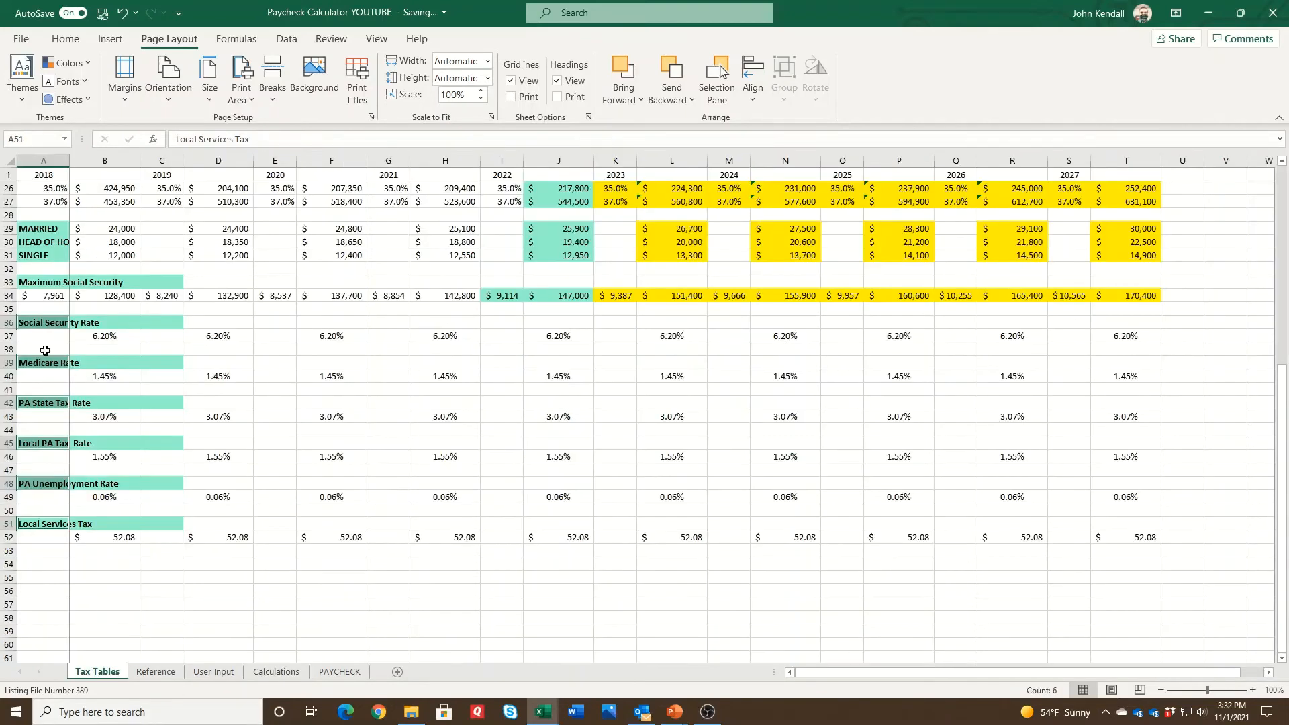
pyautogui.scroll(2, 37, 336)
pyautogui.click(34, 379)
pyautogui.click(38, 403)
pyautogui.press('Right')
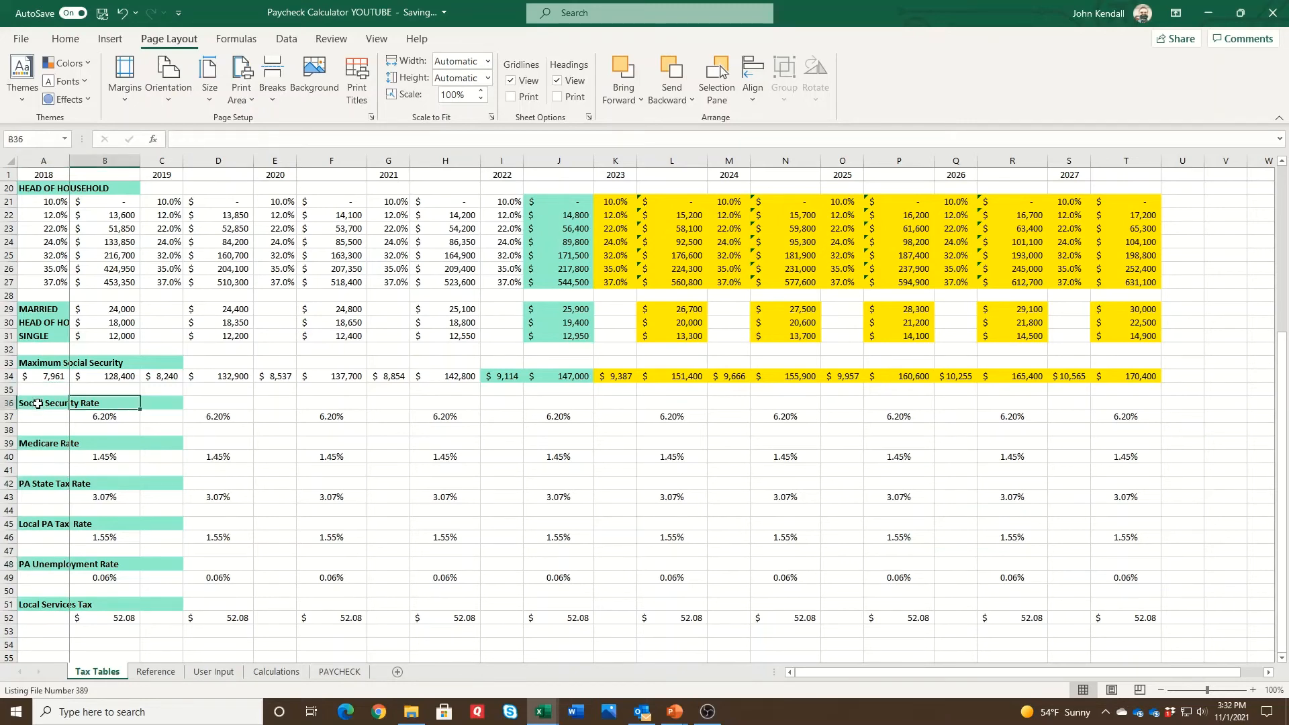
pyautogui.press('Right')
pyautogui.press('Right')
pyautogui.press('Right')
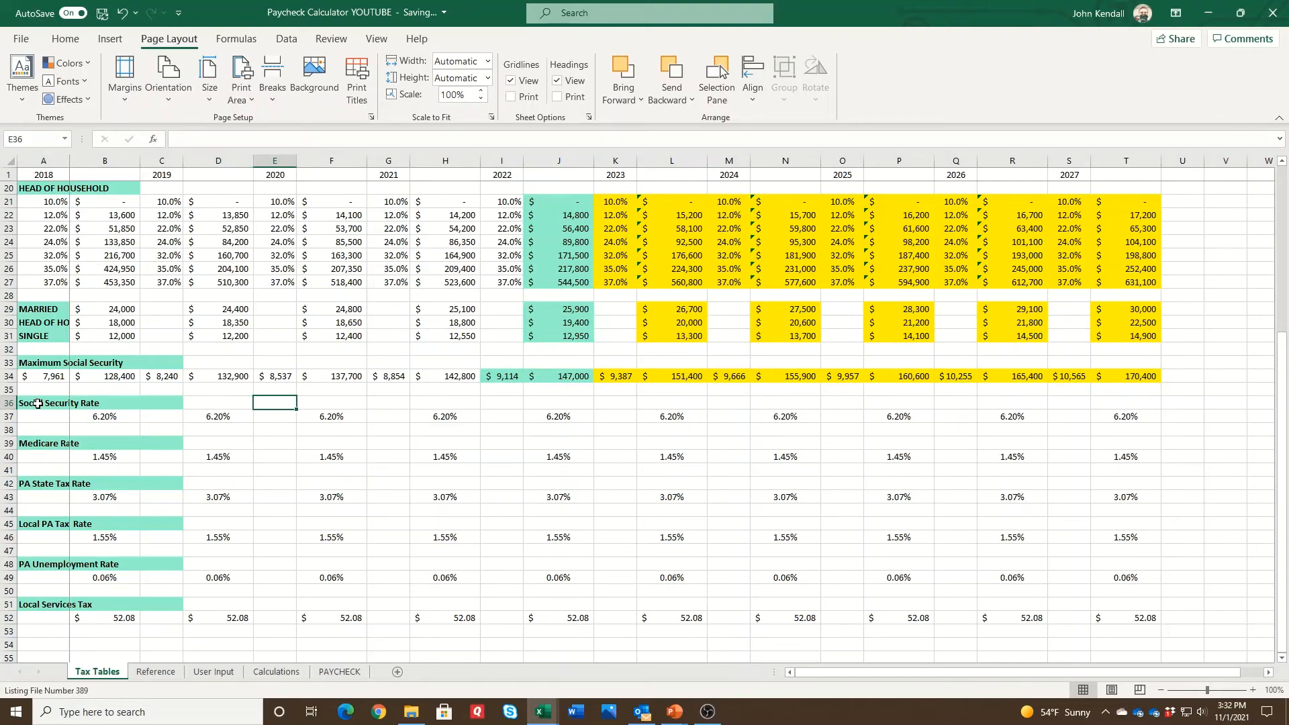
pyautogui.click(276, 672)
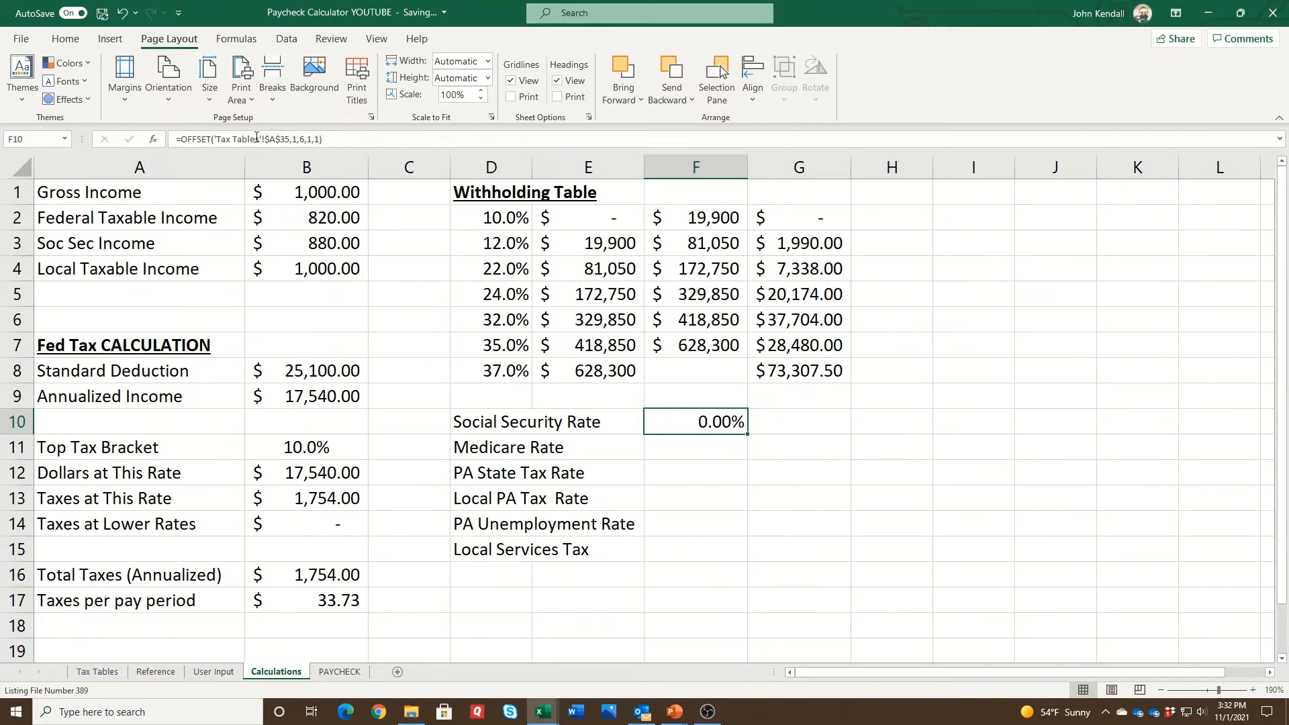
# In the F10 formula, set the OFFSET reference to 'Tax Tables'!$A$36 and the column offset to 7.
pyautogui.click(284, 139)
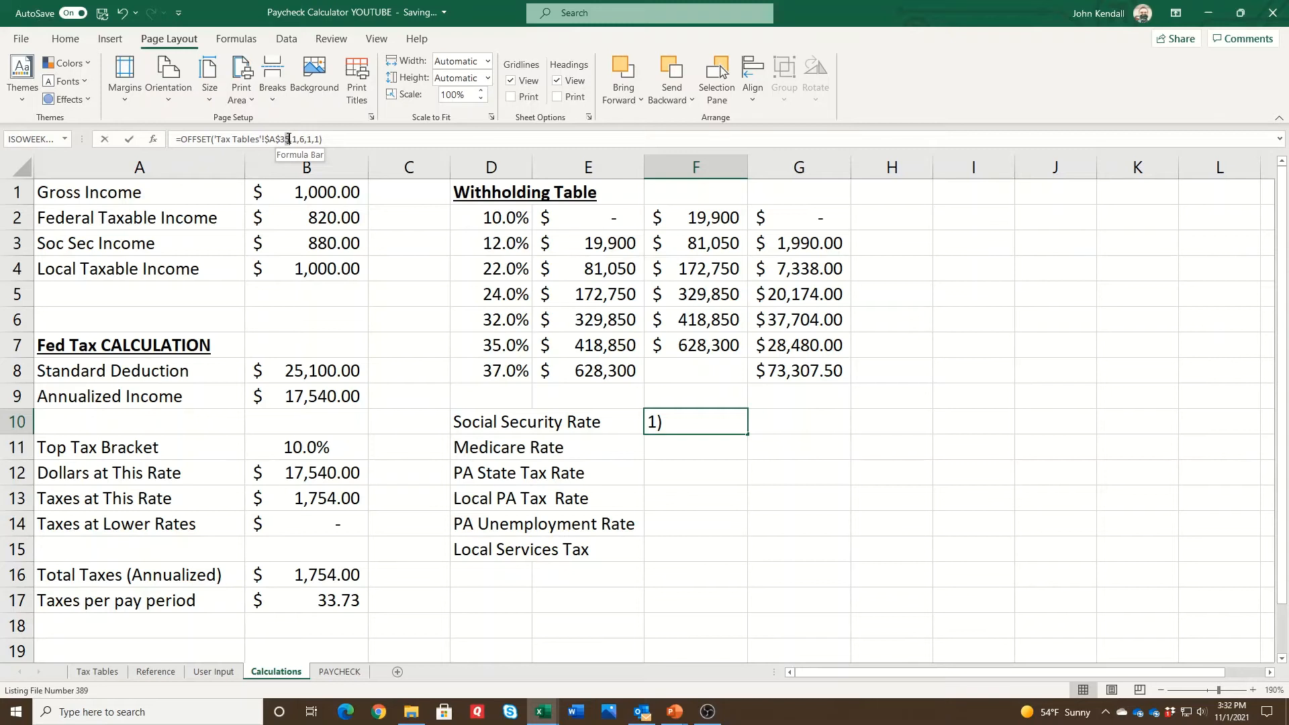
pyautogui.click(288, 138)
pyautogui.press('BackSpace')
pyautogui.write('6')
pyautogui.hotkey('ctrl', 'Return')
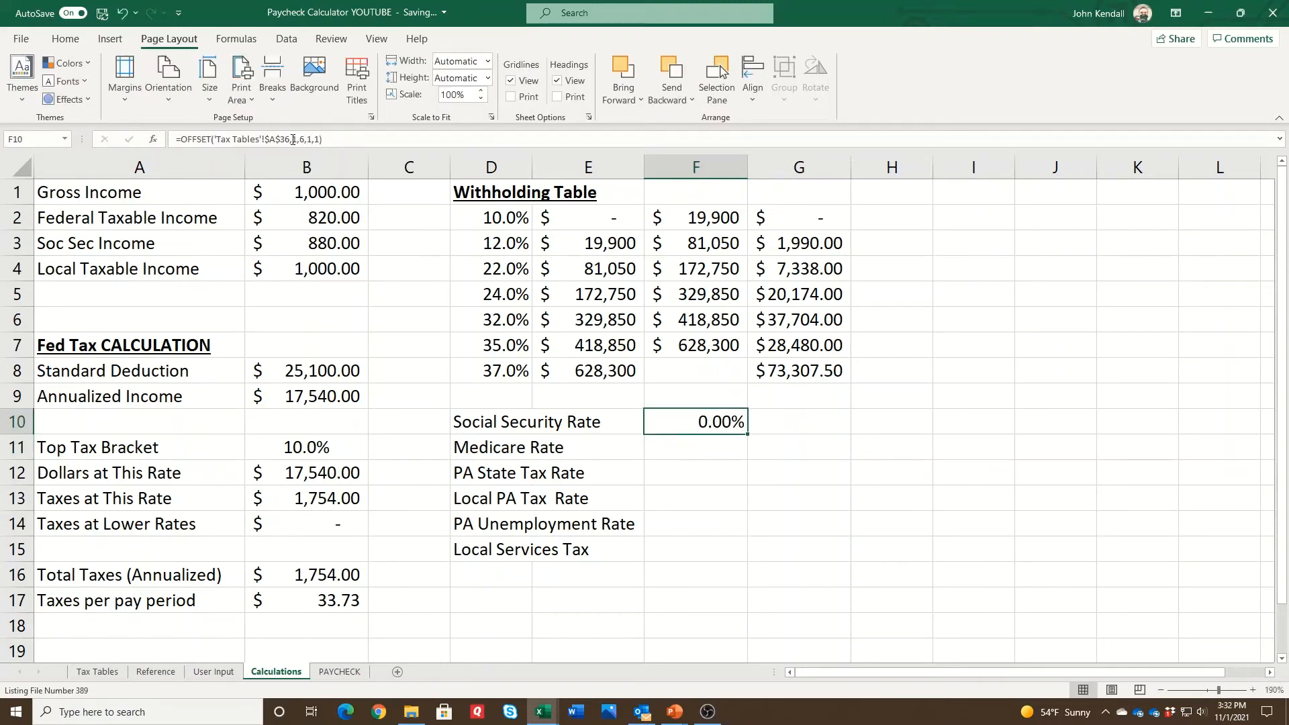
pyautogui.click(293, 139)
pyautogui.click(303, 138)
pyautogui.press('BackSpace')
pyautogui.write('7')
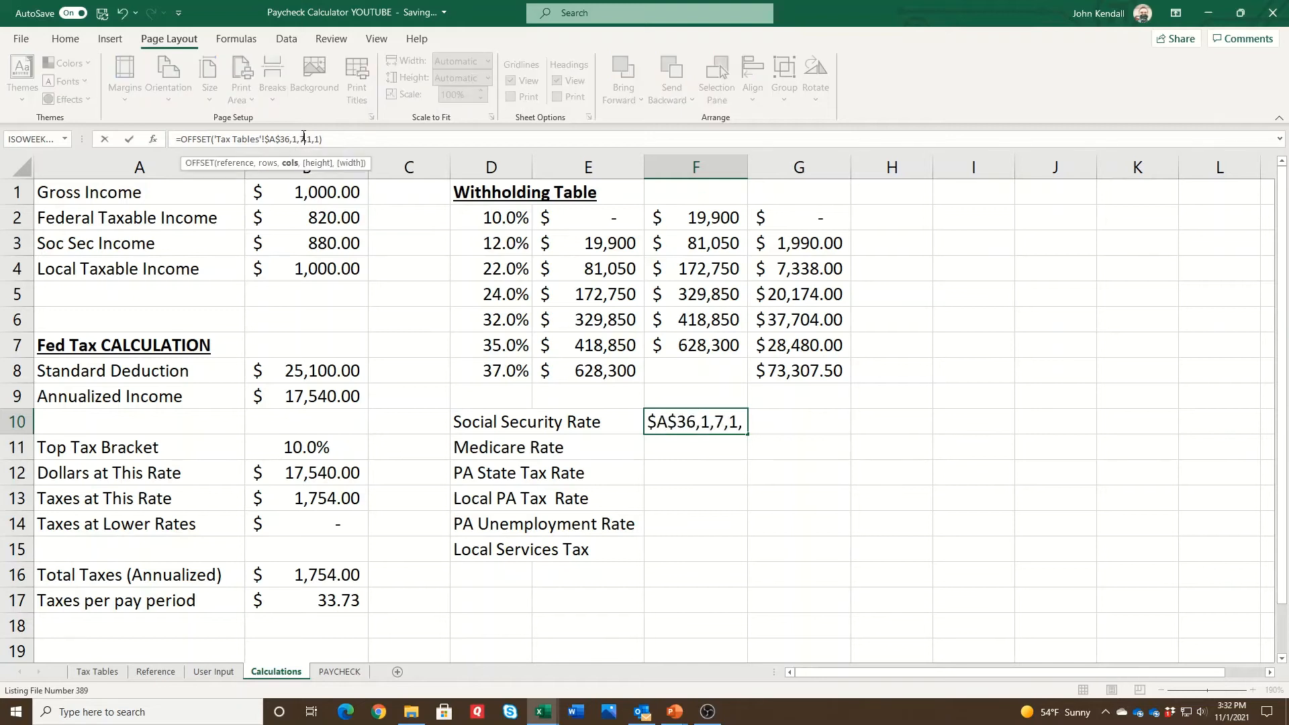
pyautogui.press('Return')
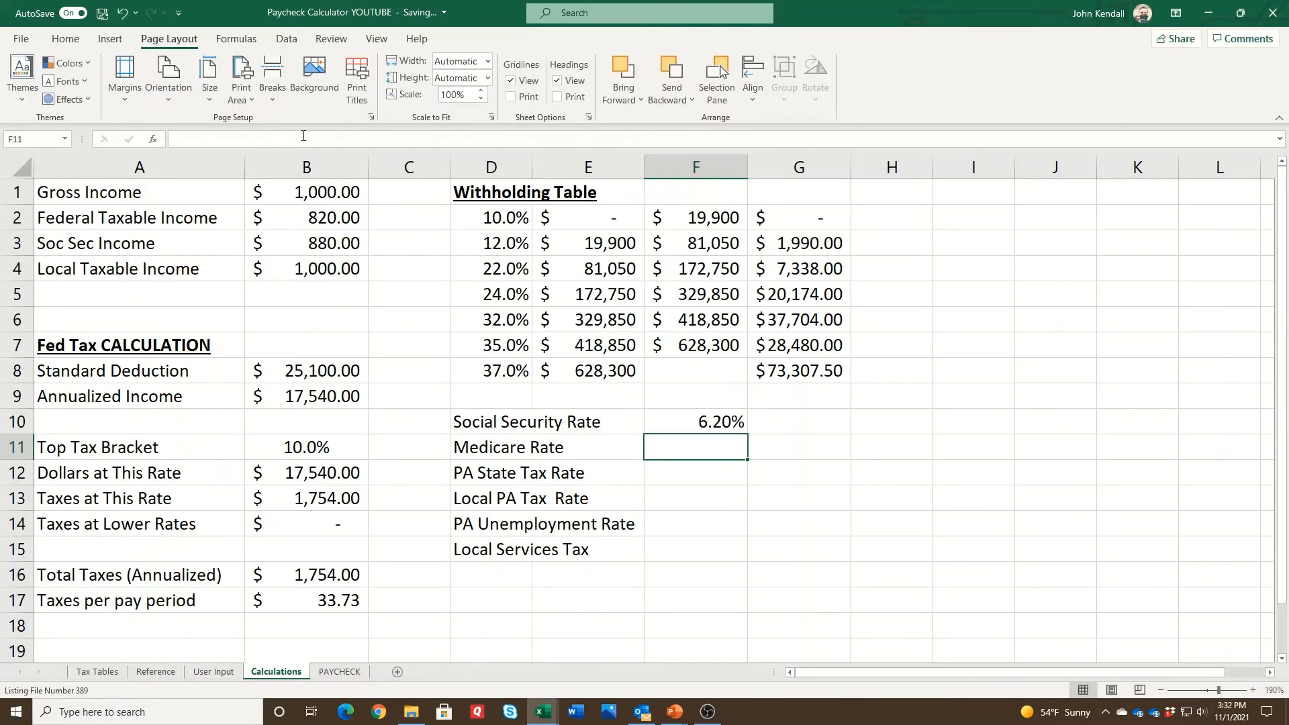
# Replace the column offset in the F10 formula with MATCH(TaxYear,'Tax Tables'!$1:$1,0).
pyautogui.click(721, 424)
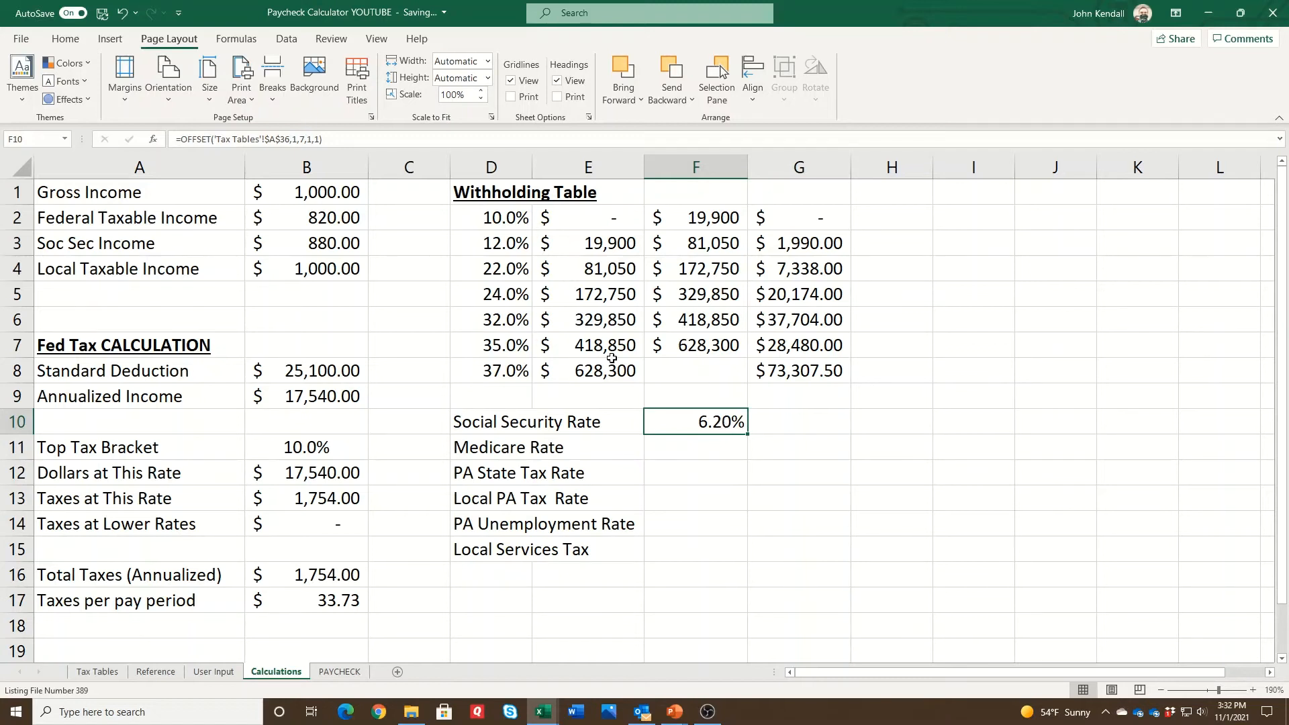
pyautogui.click(302, 141)
pyautogui.press('BackSpace')
pyautogui.write('match(taxye')
pyautogui.press('Tab')
pyautogui.write(',')
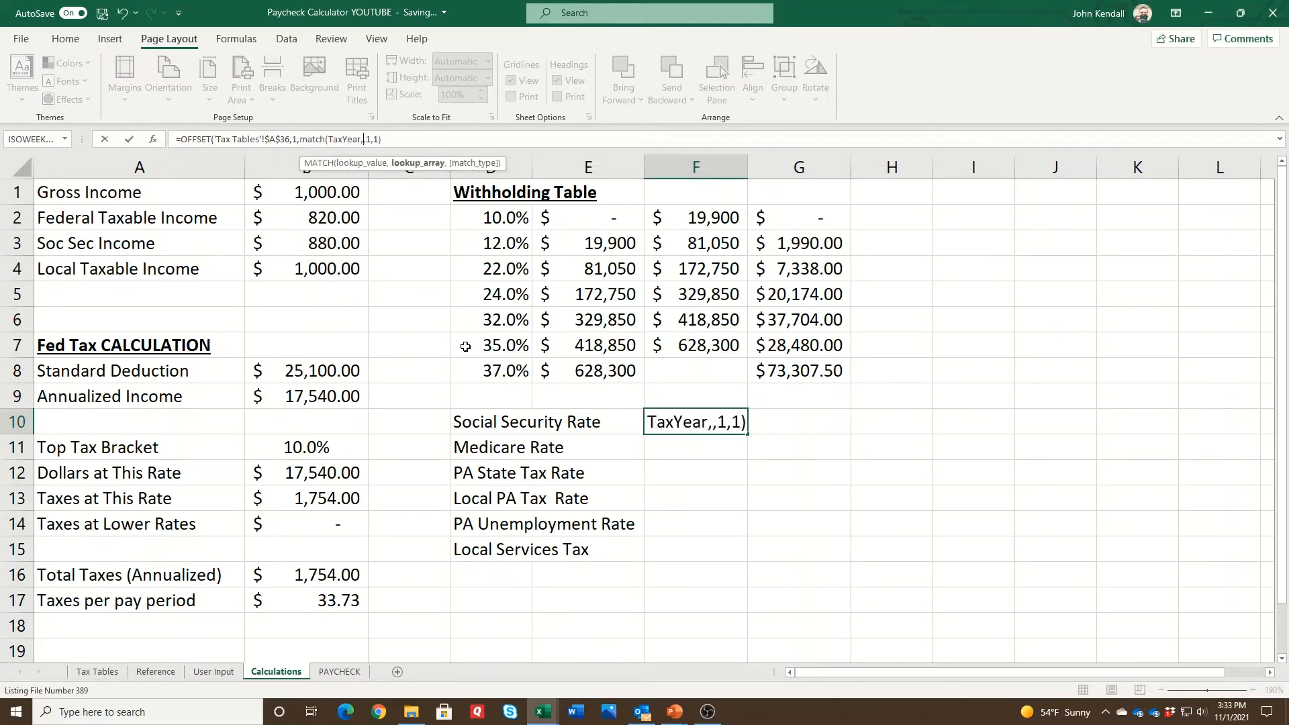
pyautogui.click(98, 671)
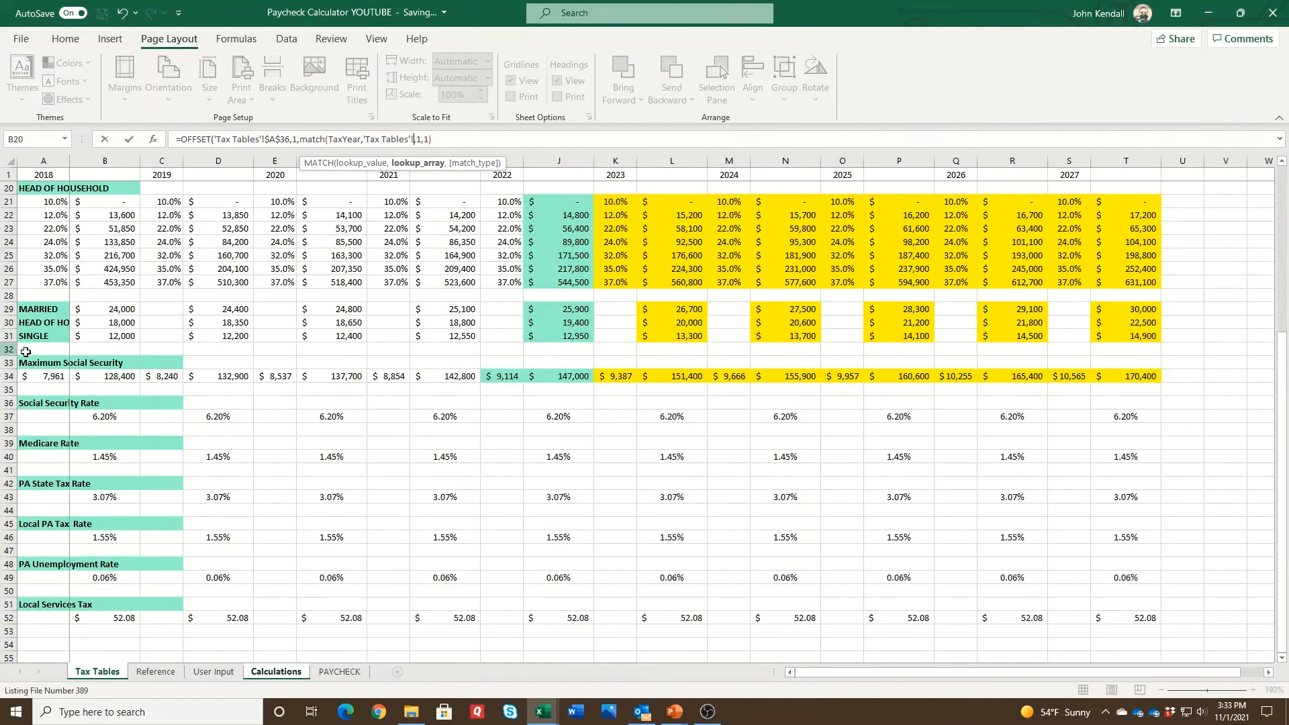
pyautogui.click(5, 174)
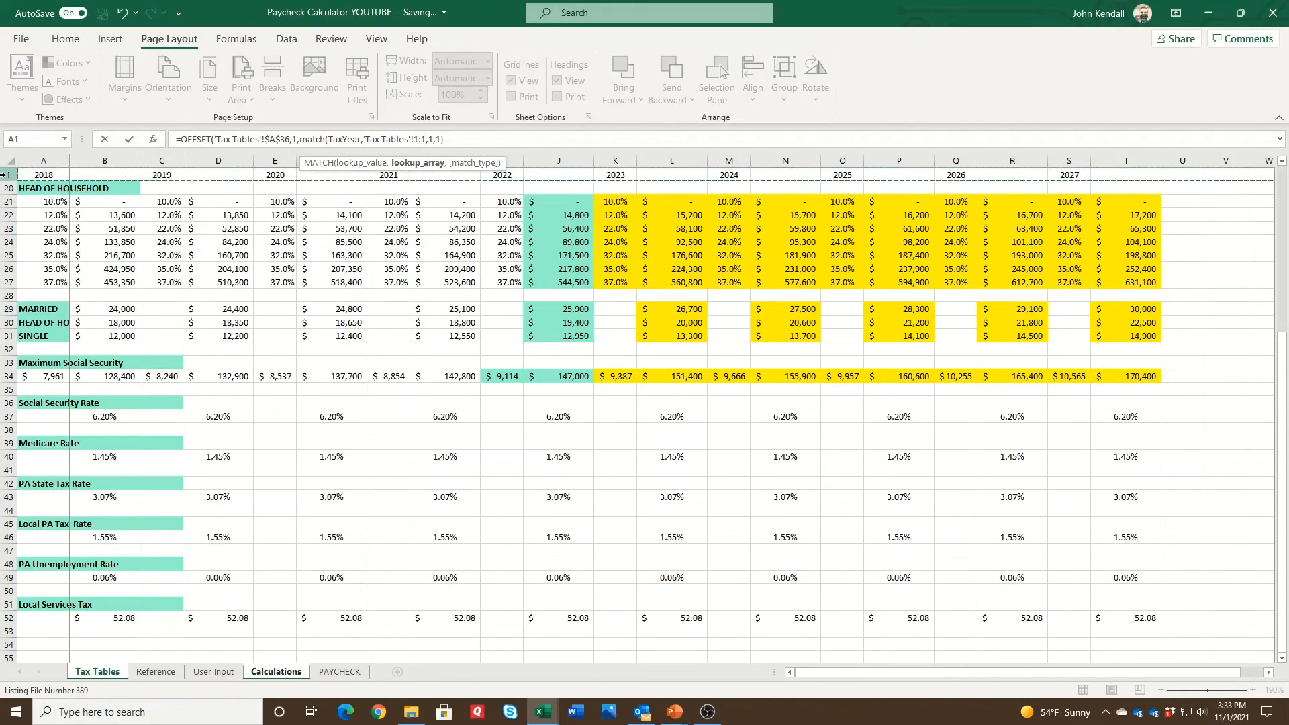
pyautogui.write(',0)')
pyautogui.press('Return')
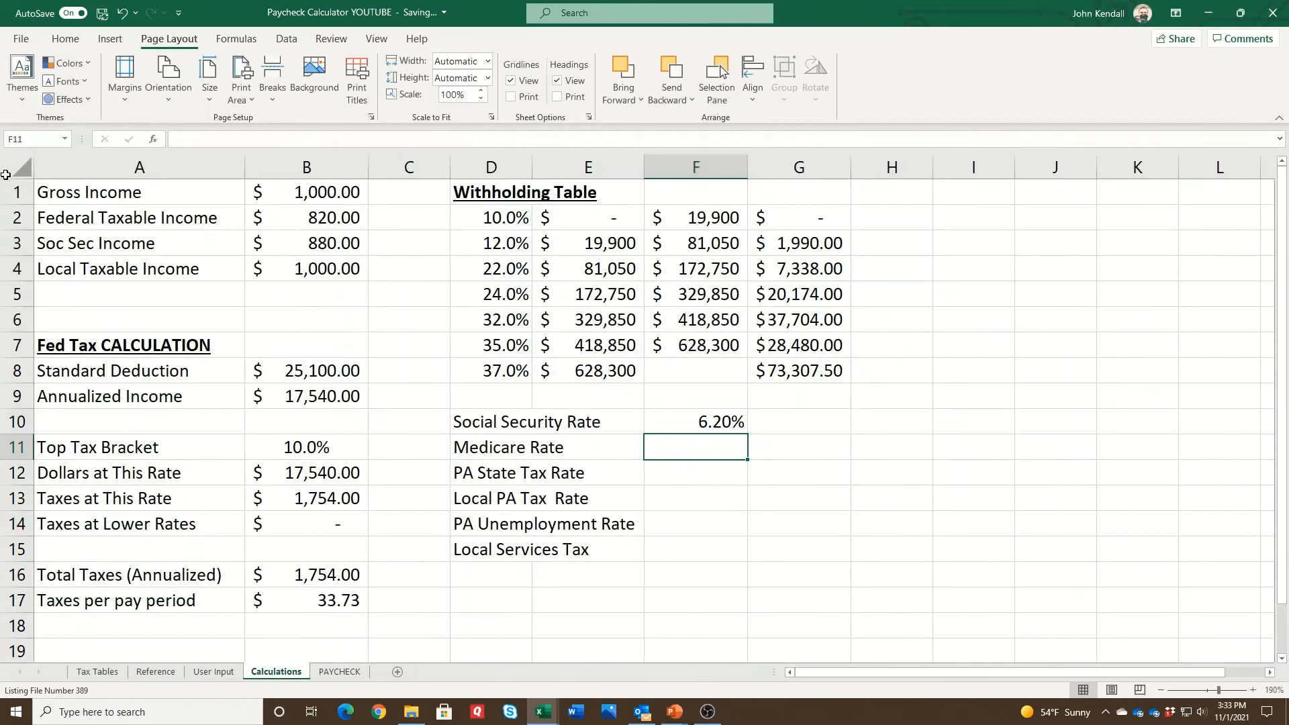
# Replace the row offset in the F10 formula with MATCH(D10,'Tax Tables'!$A$36:$A$51,0).
pyautogui.click(719, 420)
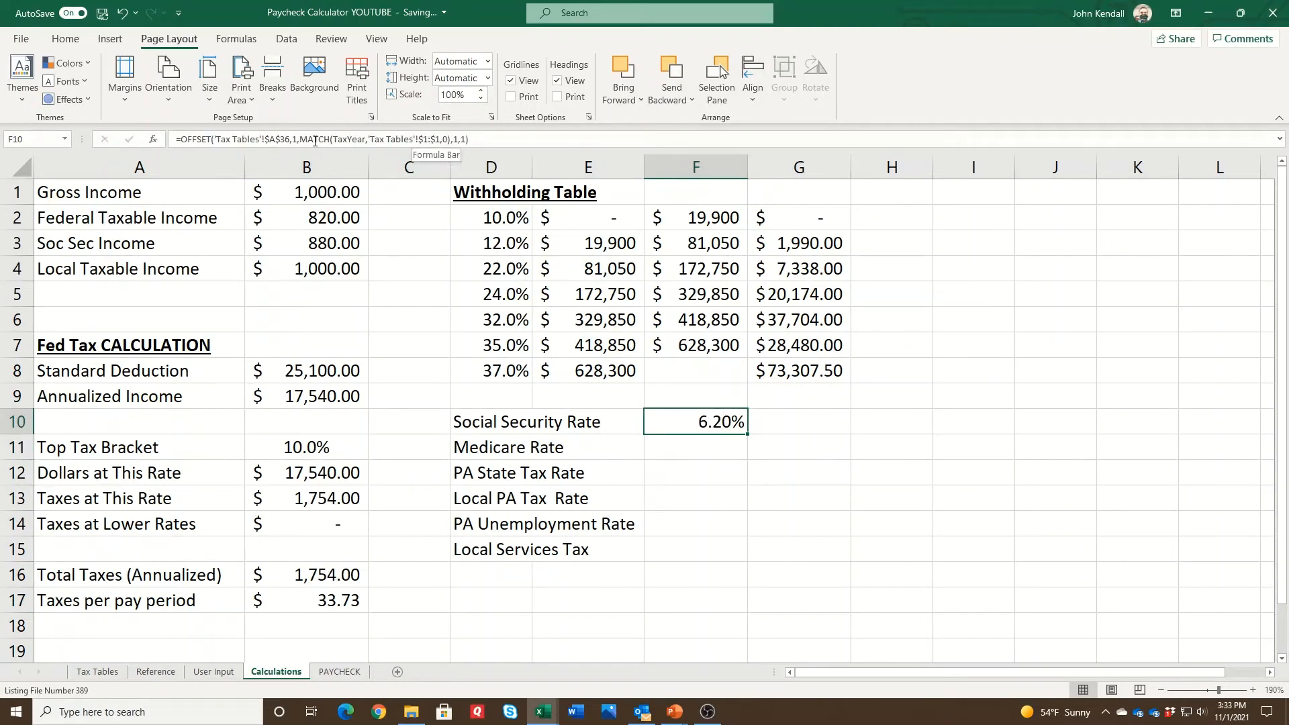
pyautogui.click(294, 139)
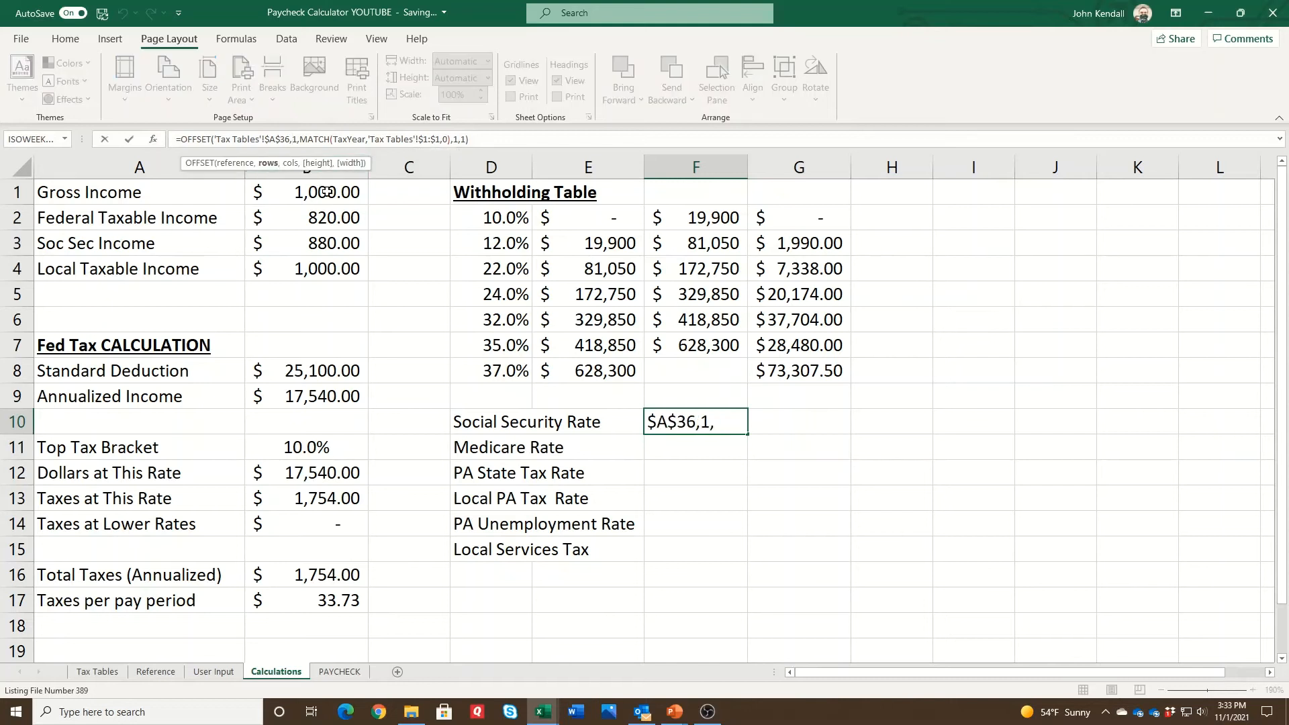
pyautogui.press('Delete')
pyautogui.write('ma')
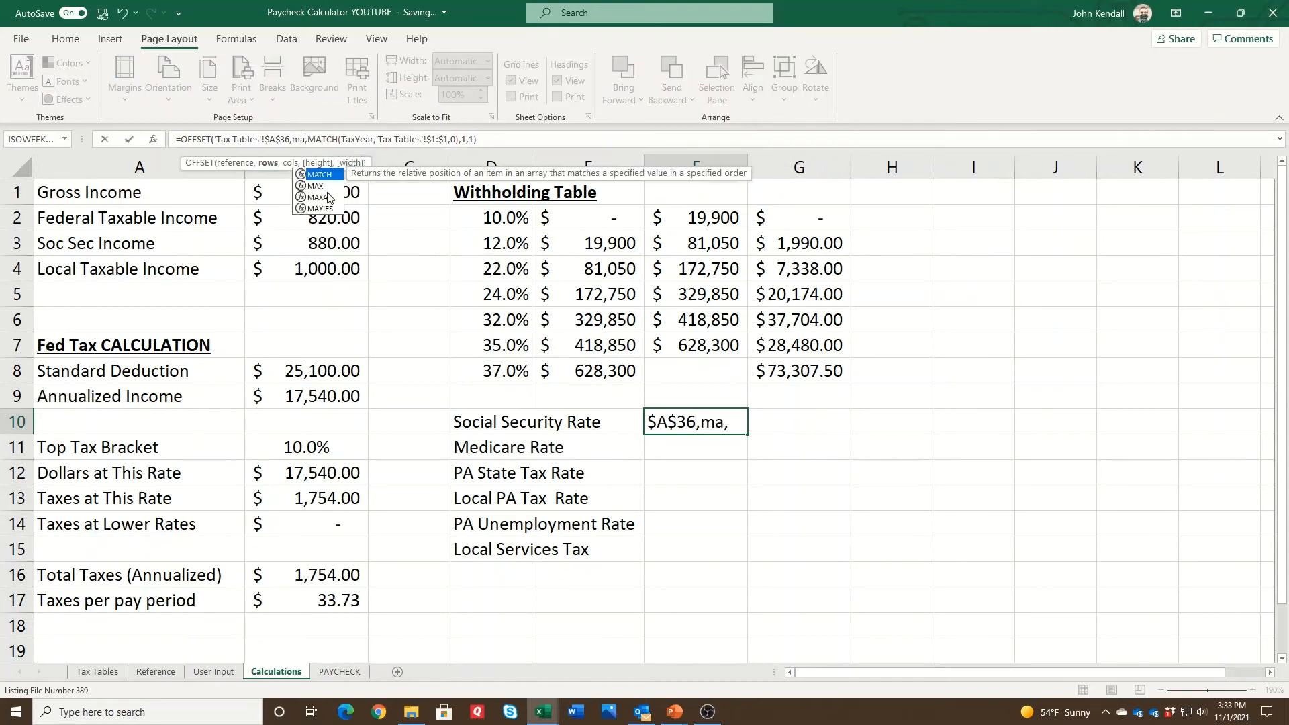
pyautogui.write('tch')
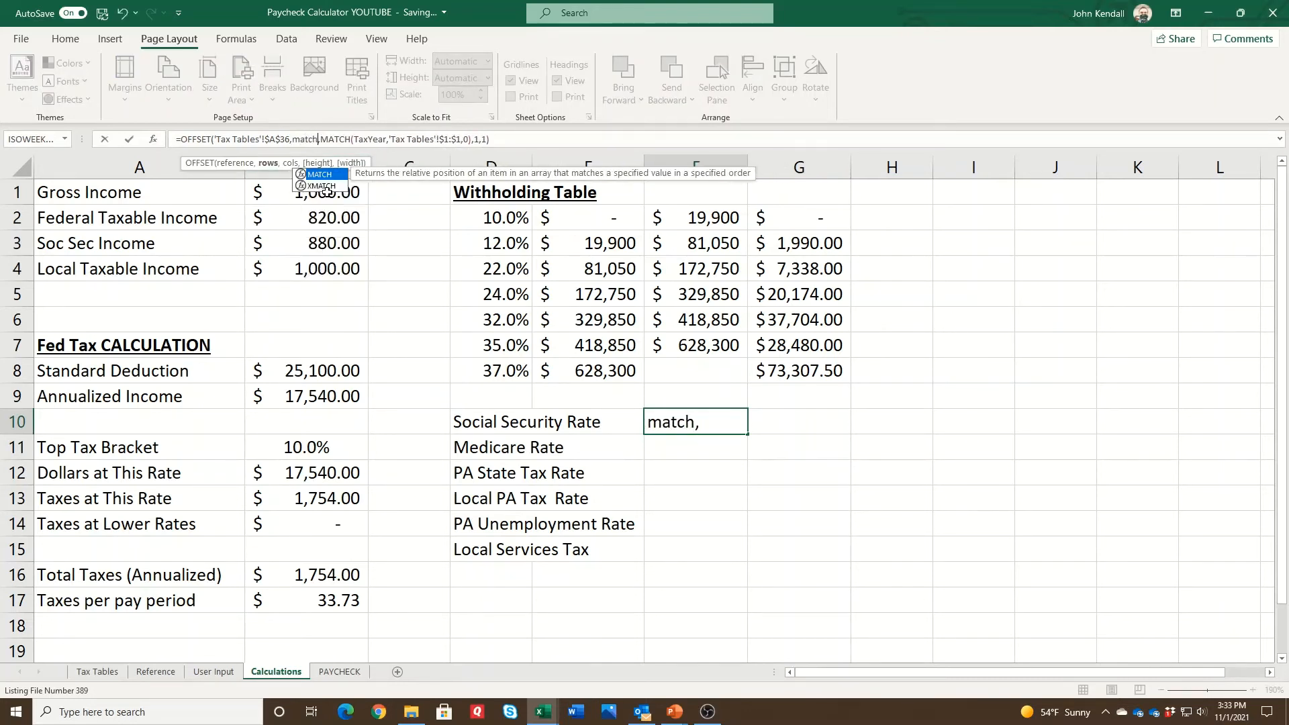
pyautogui.write('(')
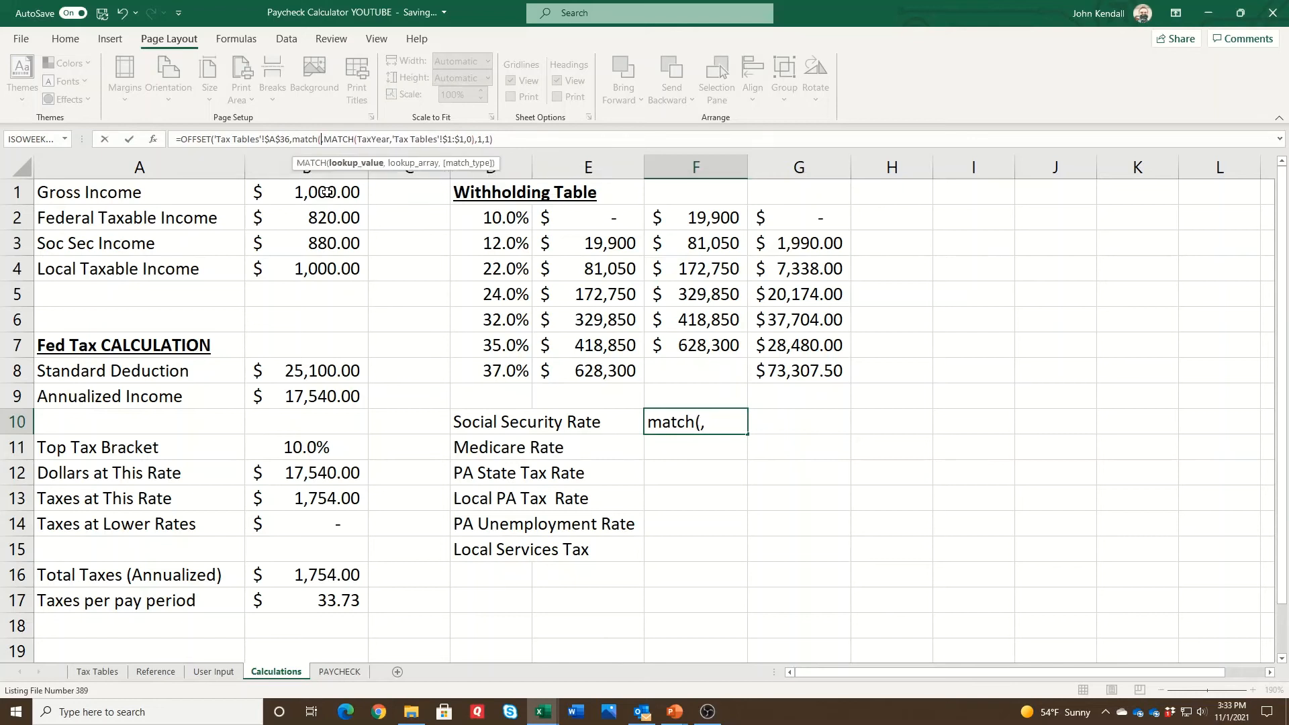
pyautogui.click(479, 427)
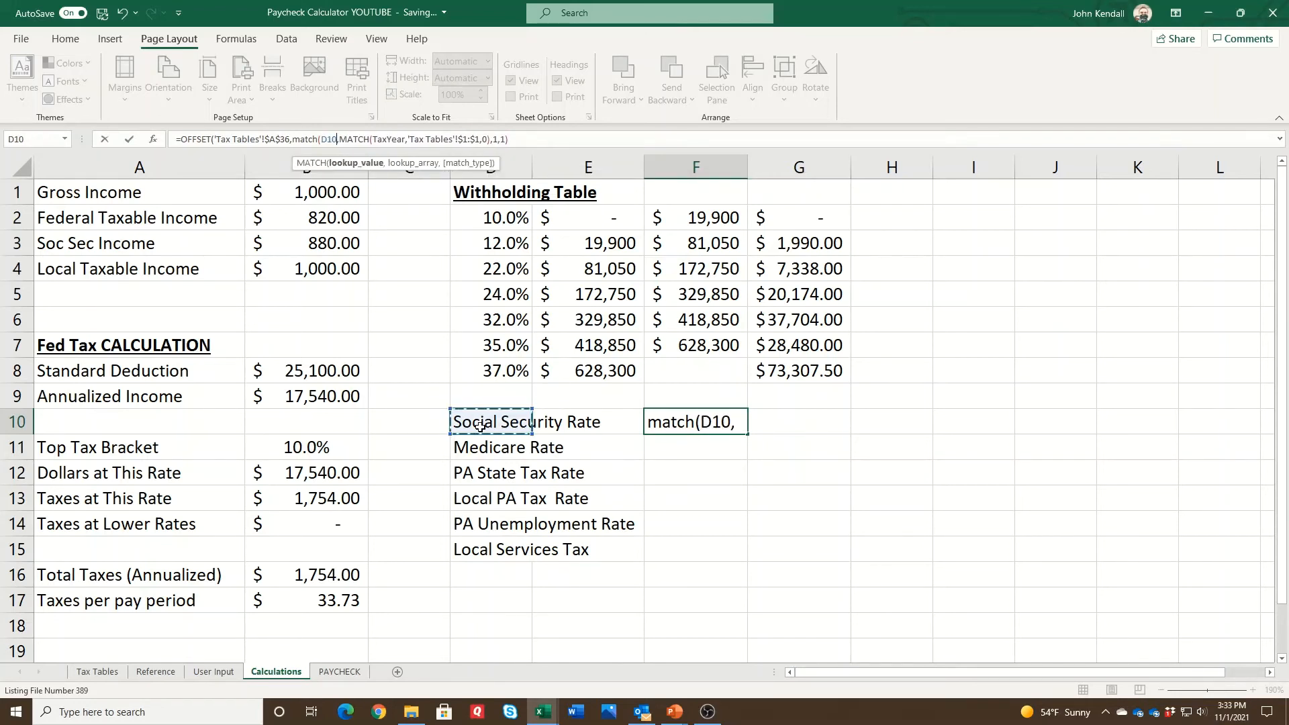
pyautogui.write(',')
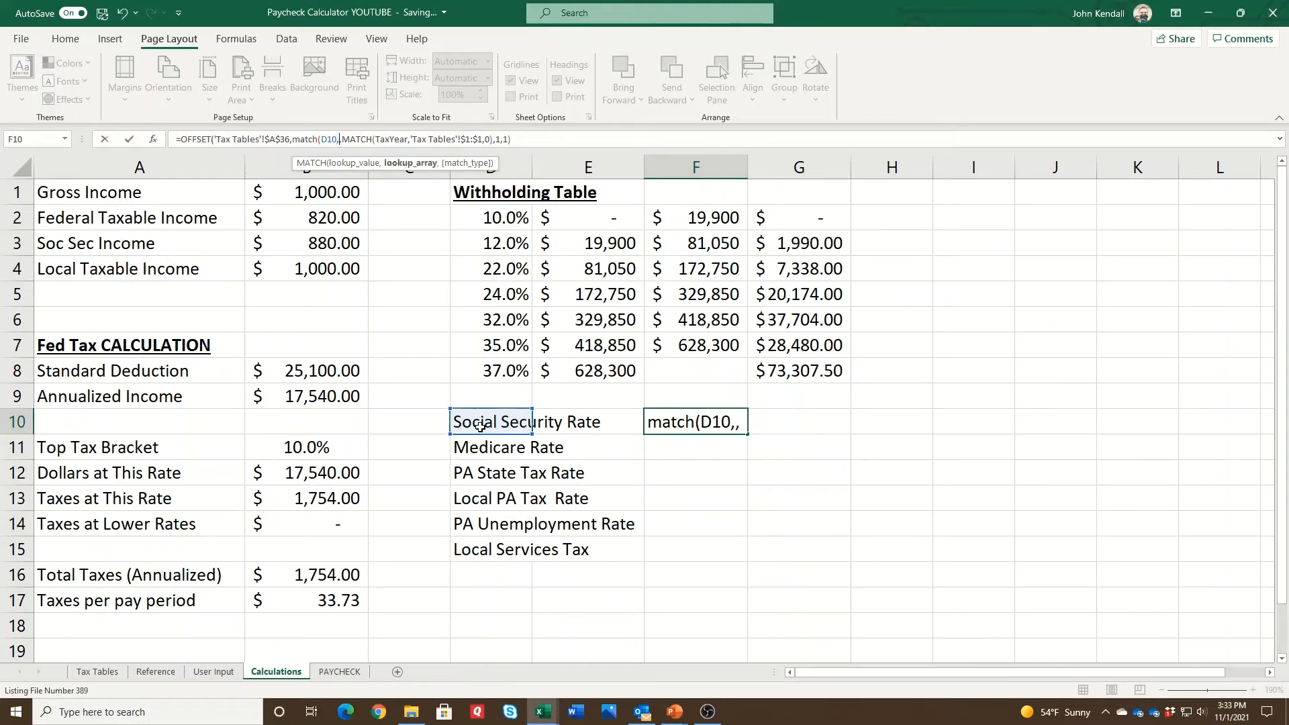
pyautogui.click(114, 674)
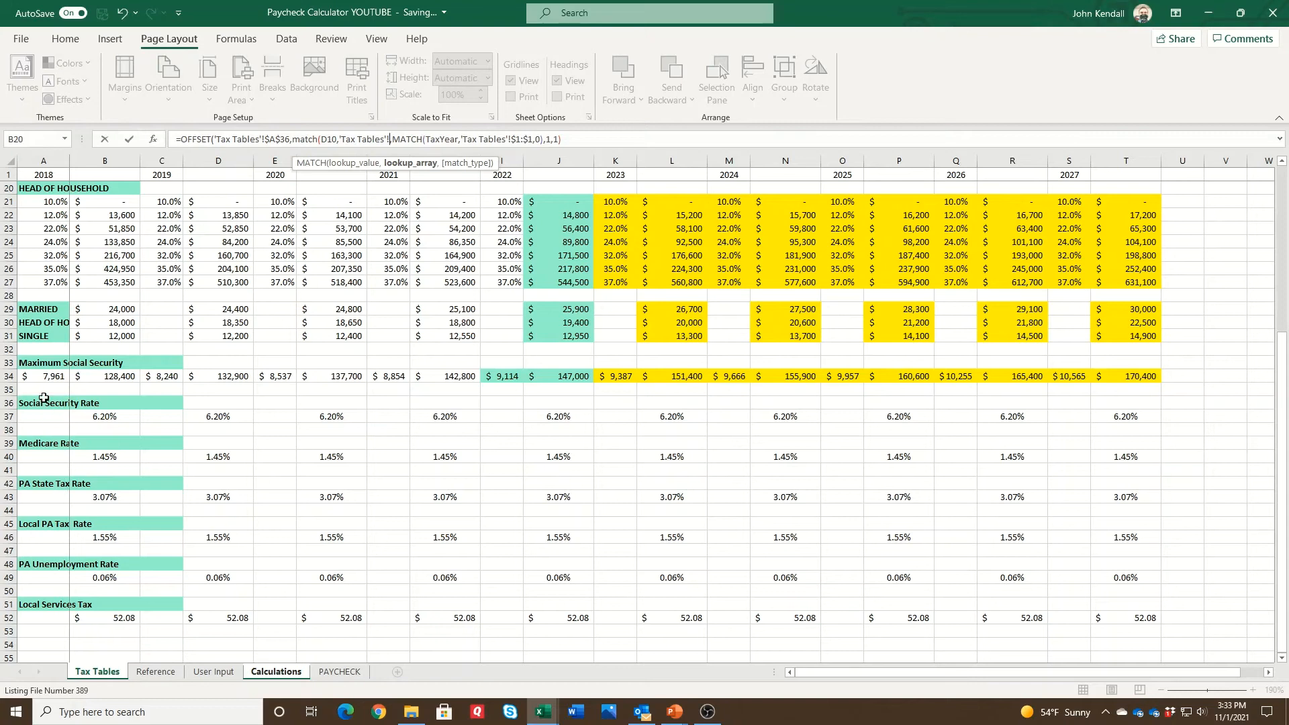
pyautogui.moveTo(45, 403); pyautogui.dragTo(40, 606)
pyautogui.press('F4')
pyautogui.write(',0')
pyautogui.press('Return')
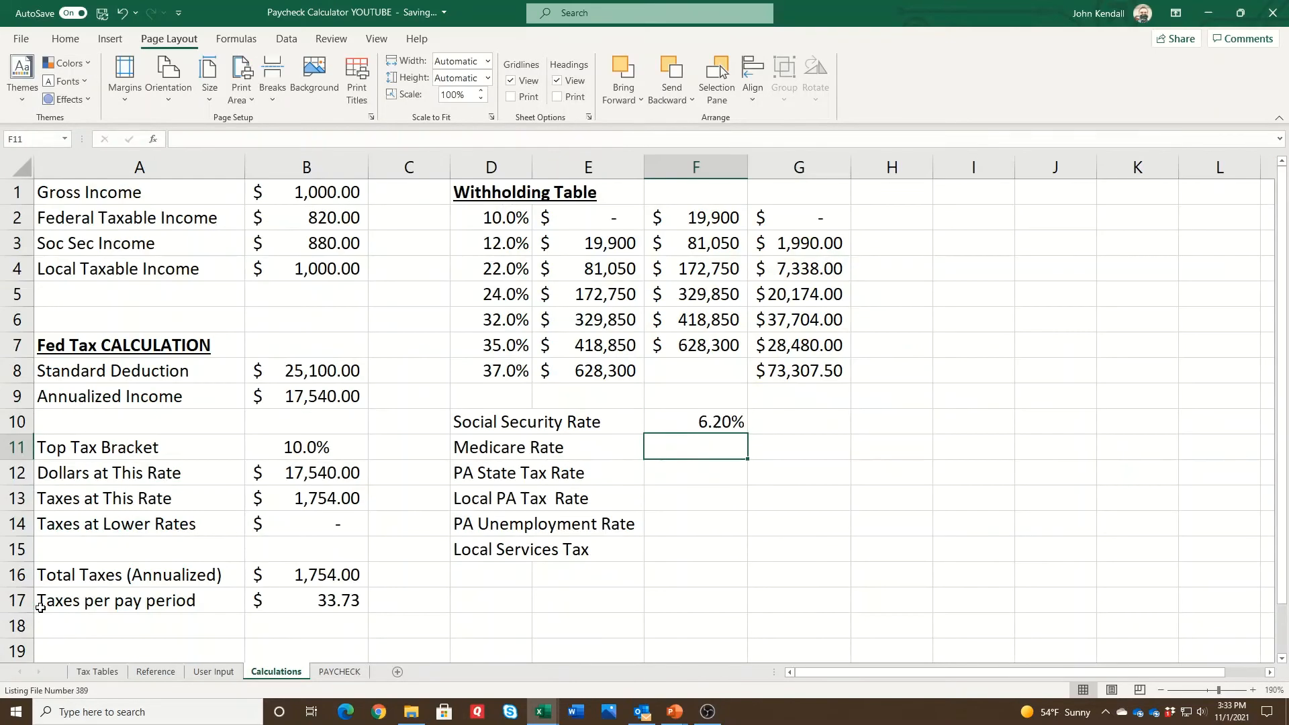
# Fill the Social Security Rate formula from F10 down to F15 beside Local Services Tax.
pyautogui.click(689, 414)
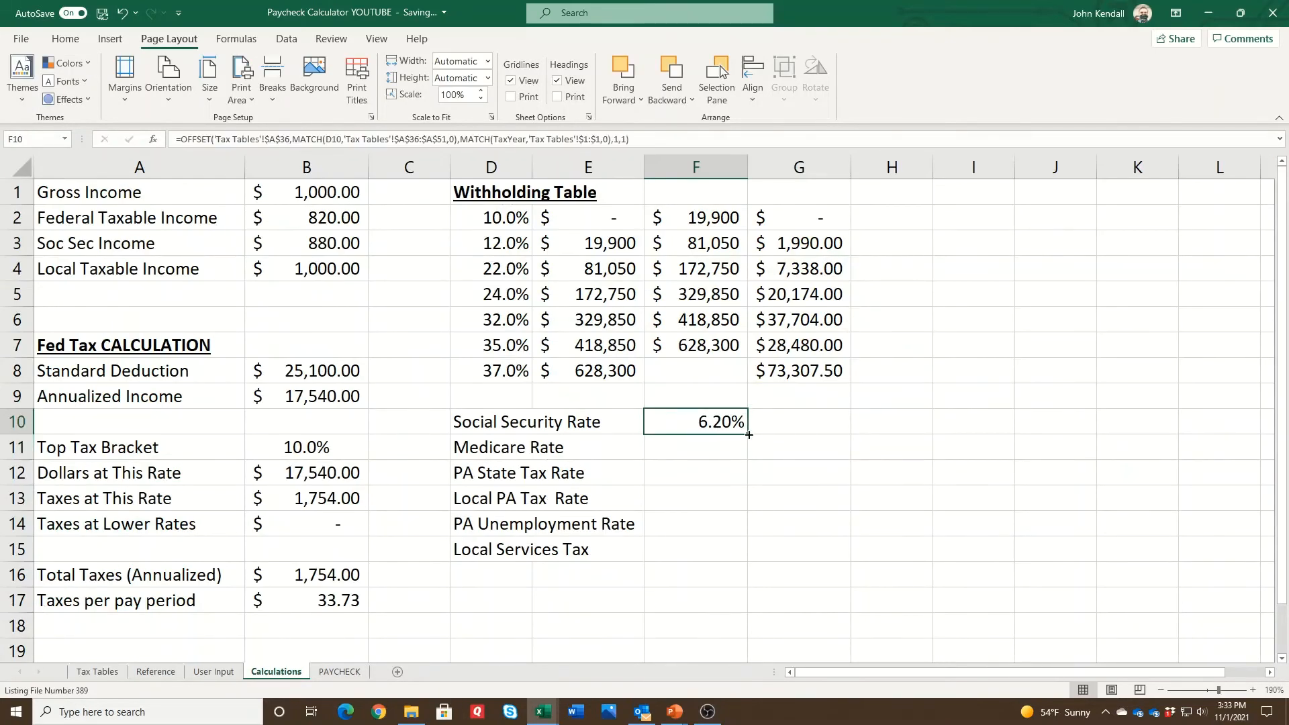
pyautogui.moveTo(749, 435); pyautogui.dragTo(741, 539)
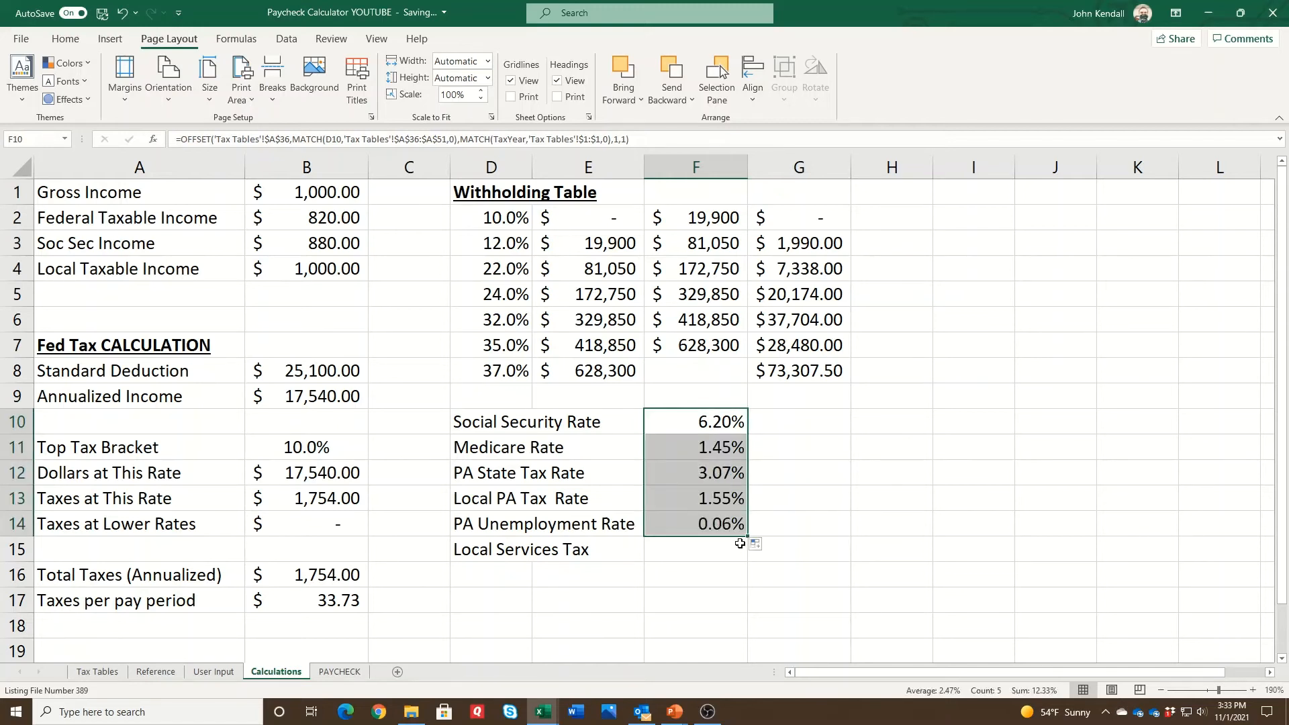
pyautogui.moveTo(746, 537); pyautogui.dragTo(743, 564)
# Format the Local Services Tax amount in F15 as dollars in accounting format.
pyautogui.click(724, 550)
pyautogui.rightClick(724, 550)
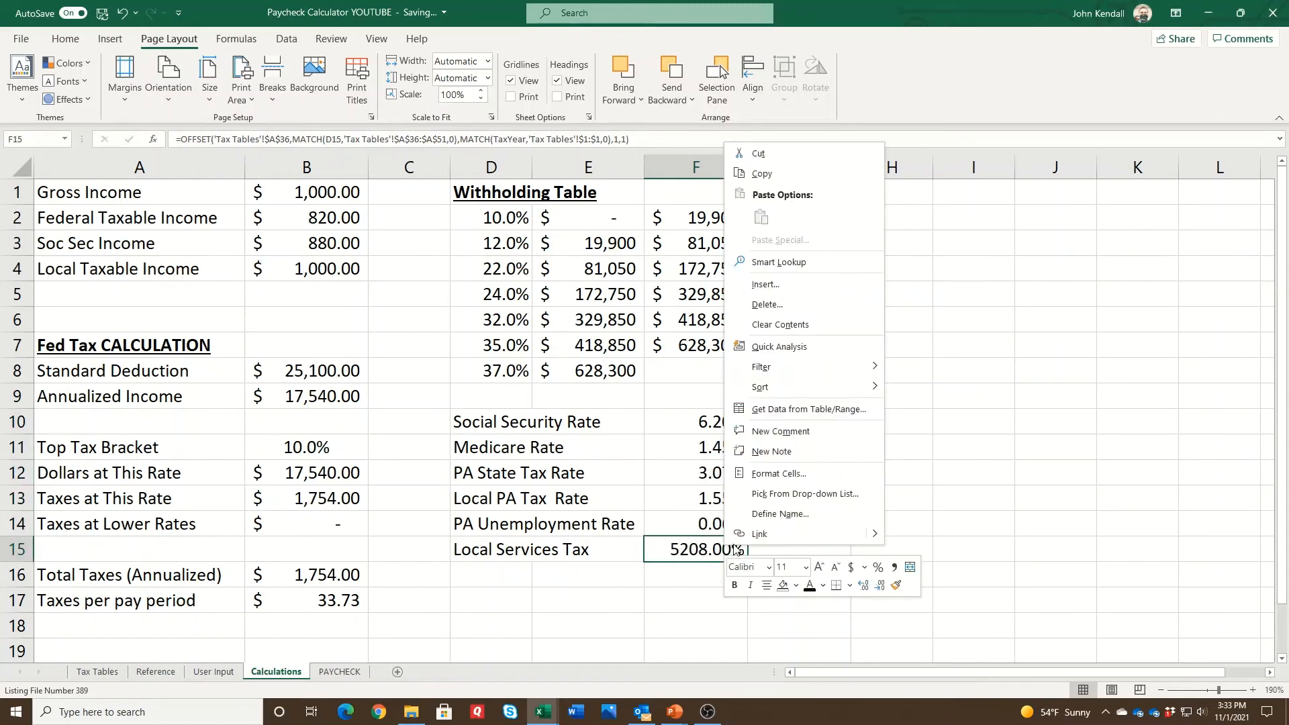
pyautogui.click(850, 570)
pyautogui.click(804, 472)
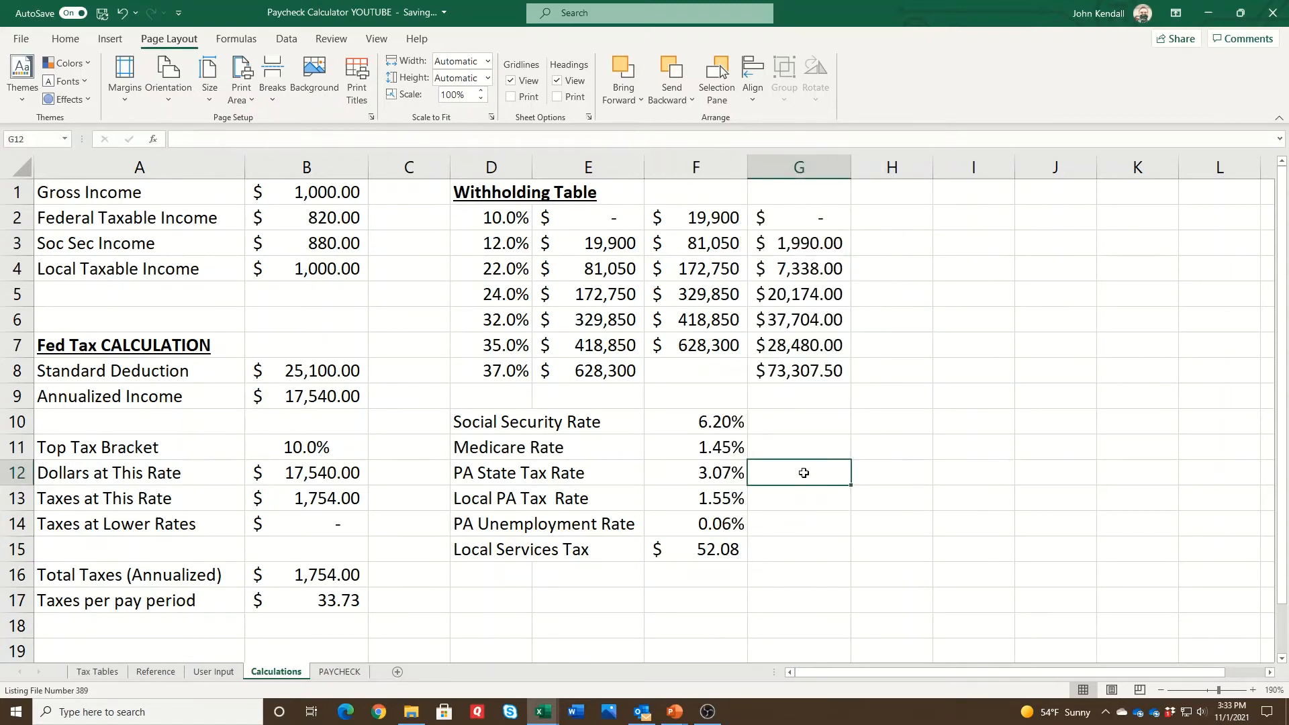
# Name the Social Security Rate cell F10 SocSecRate.
pyautogui.click(708, 425)
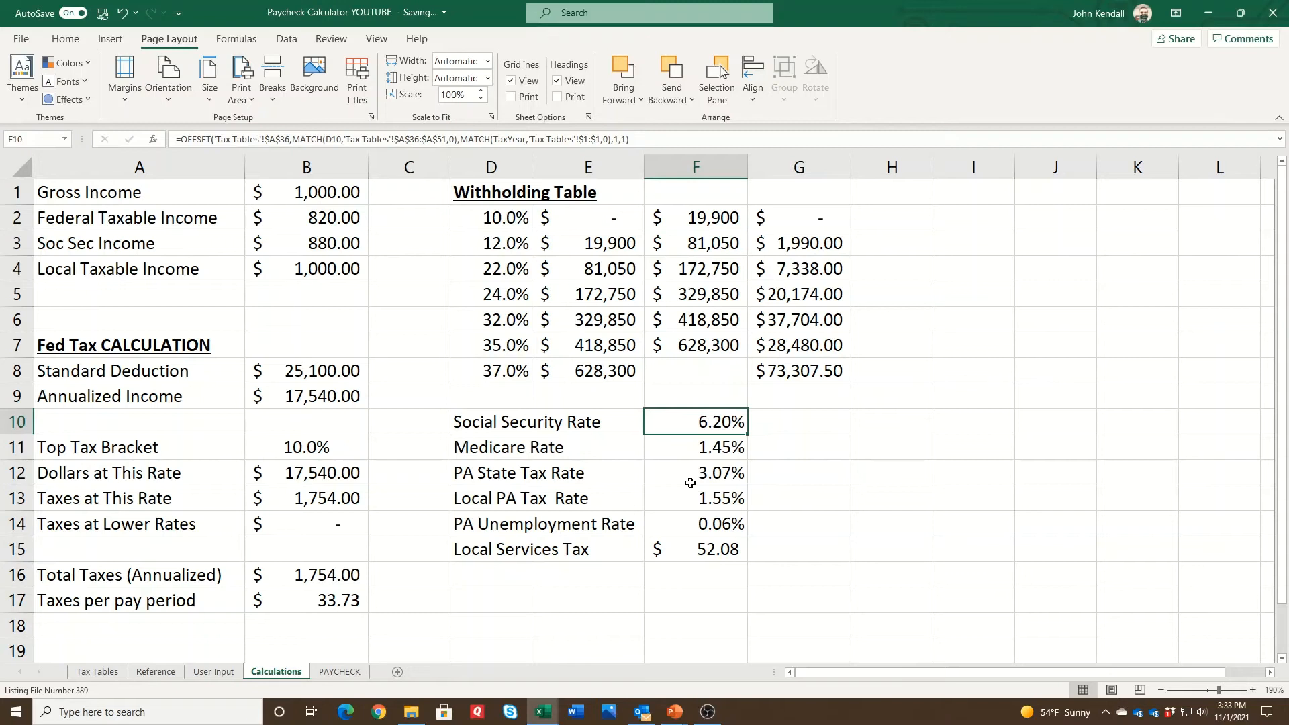
pyautogui.click(39, 141)
pyautogui.write('SocSecRate')
pyautogui.press('Return')
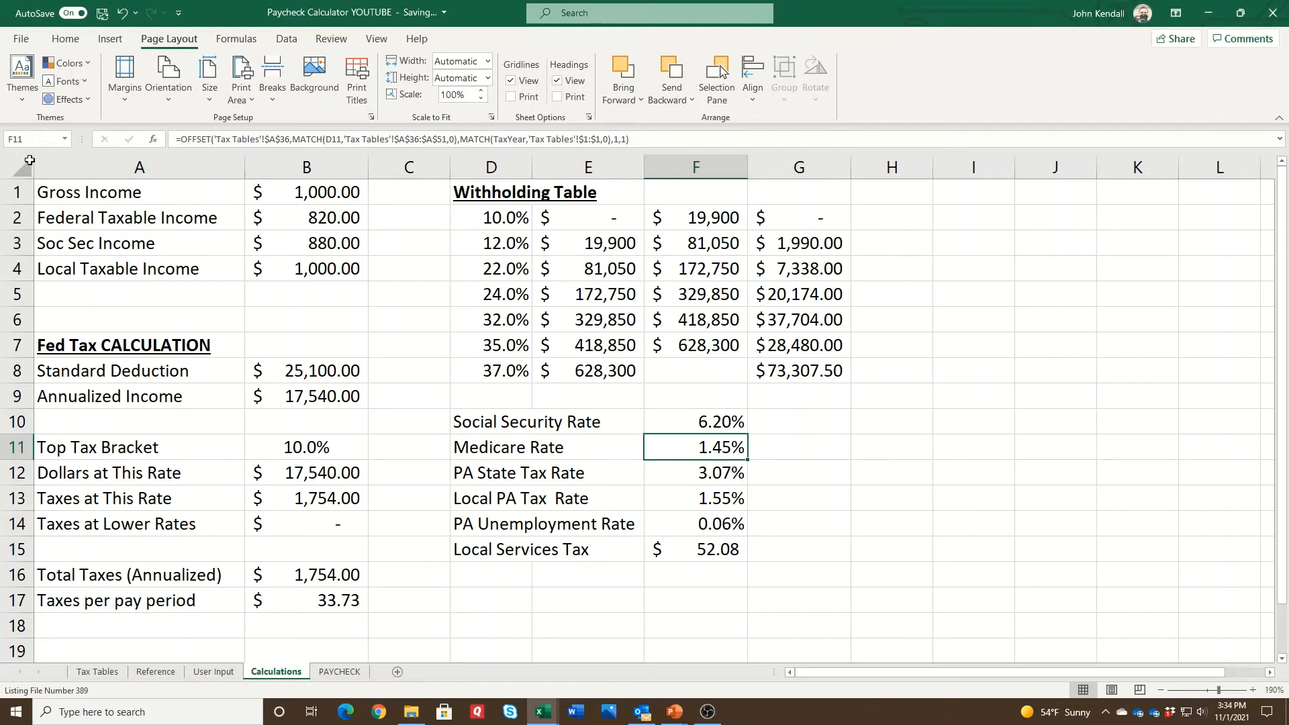
# Name the Medicare Rate cell F11 MedicareRate.
pyautogui.click(20, 138)
pyautogui.write('MedicareRe')
pyautogui.write('te')
pyautogui.press('Return')
# Name the PA State Tax Rate cell F12 PARate.
pyautogui.press('Down')
pyautogui.click(30, 139)
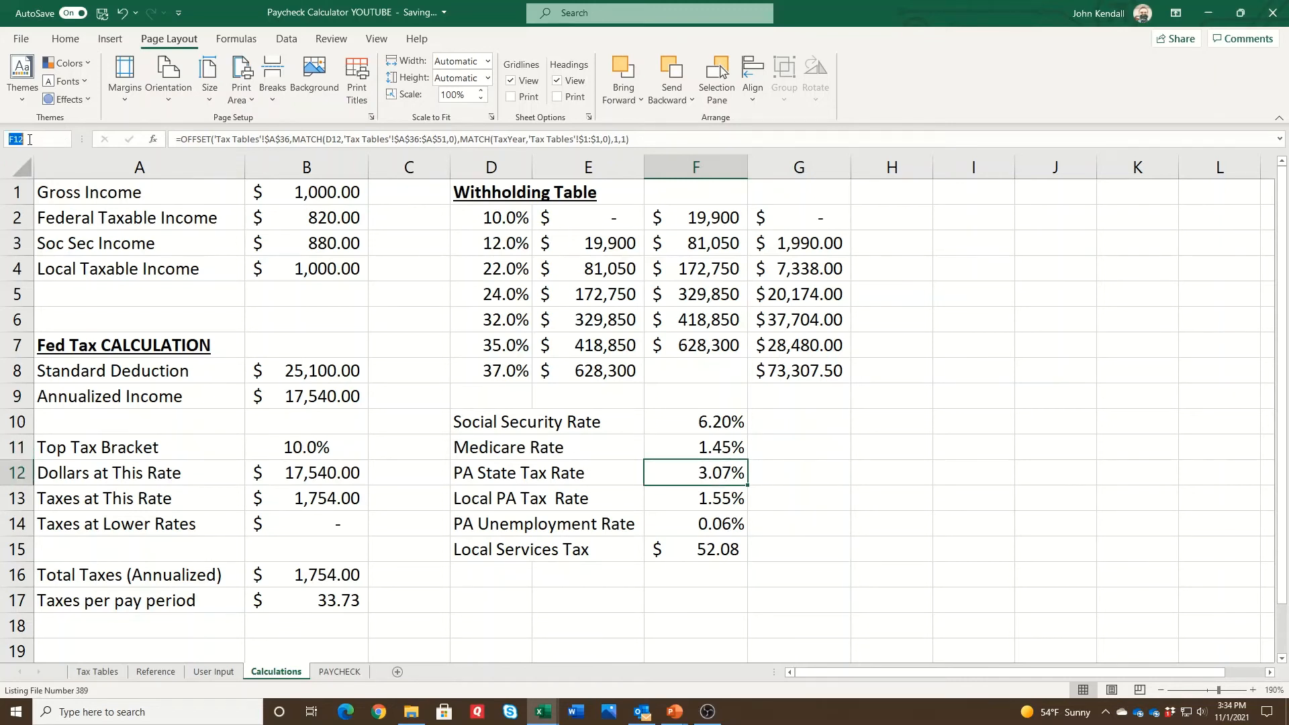
pyautogui.write('PASate')
pyautogui.press('Return')
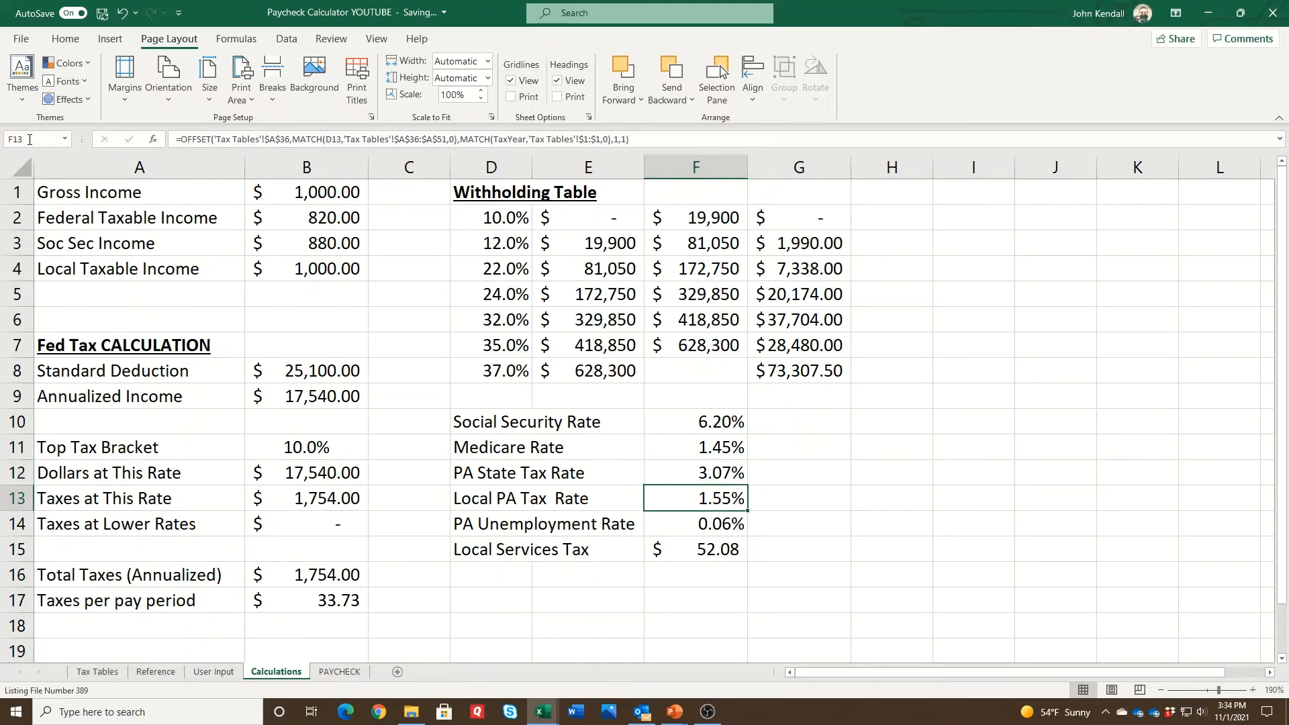
# Name the Local PA Tax Rate cell F13 LocalRate.
pyautogui.click(30, 139)
pyautogui.write('LocalRat')
pyautogui.write('e')
pyautogui.press('Return')
# Name the PA Unemployment Rate cell F14 UnemploymentRate.
pyautogui.press('Down')
pyautogui.click(30, 139)
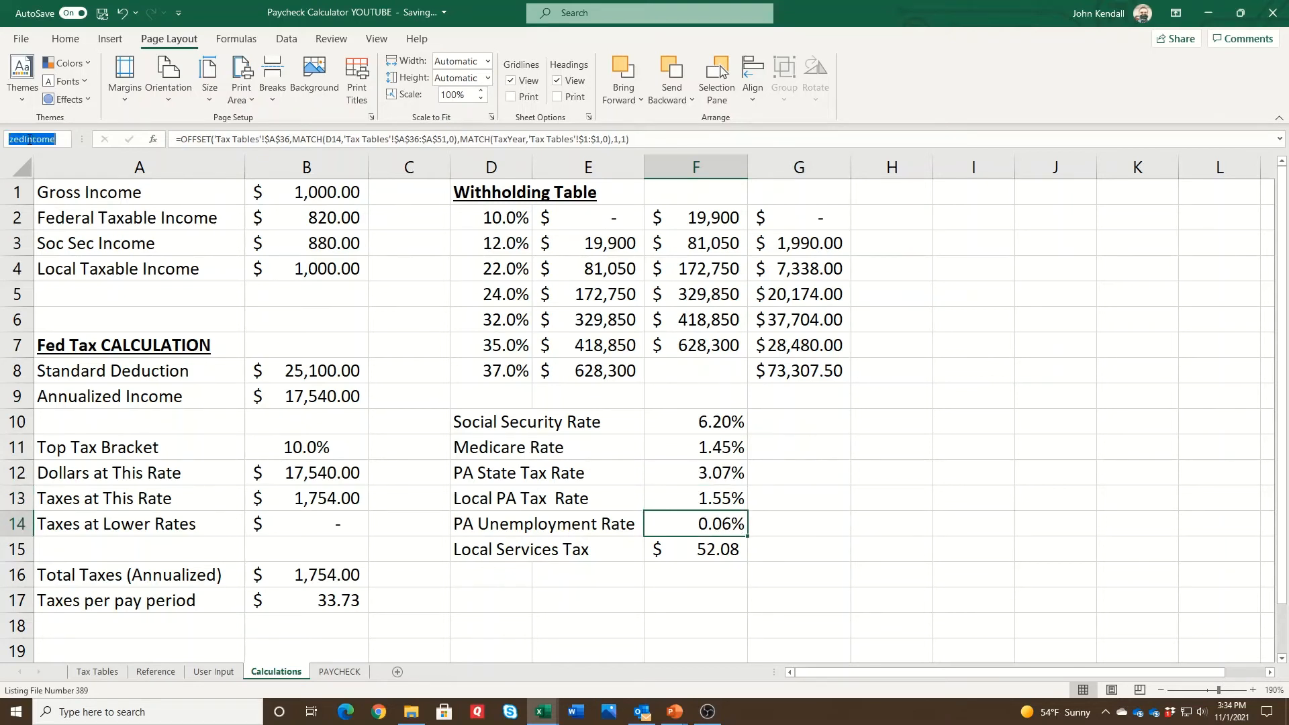
pyautogui.write('UnemploymentRate')
pyautogui.press('Return')
# Name the Local Services Tax cell F15 LSTTax.
pyautogui.press('Down')
pyautogui.click(29, 139)
pyautogui.write('LSTax')
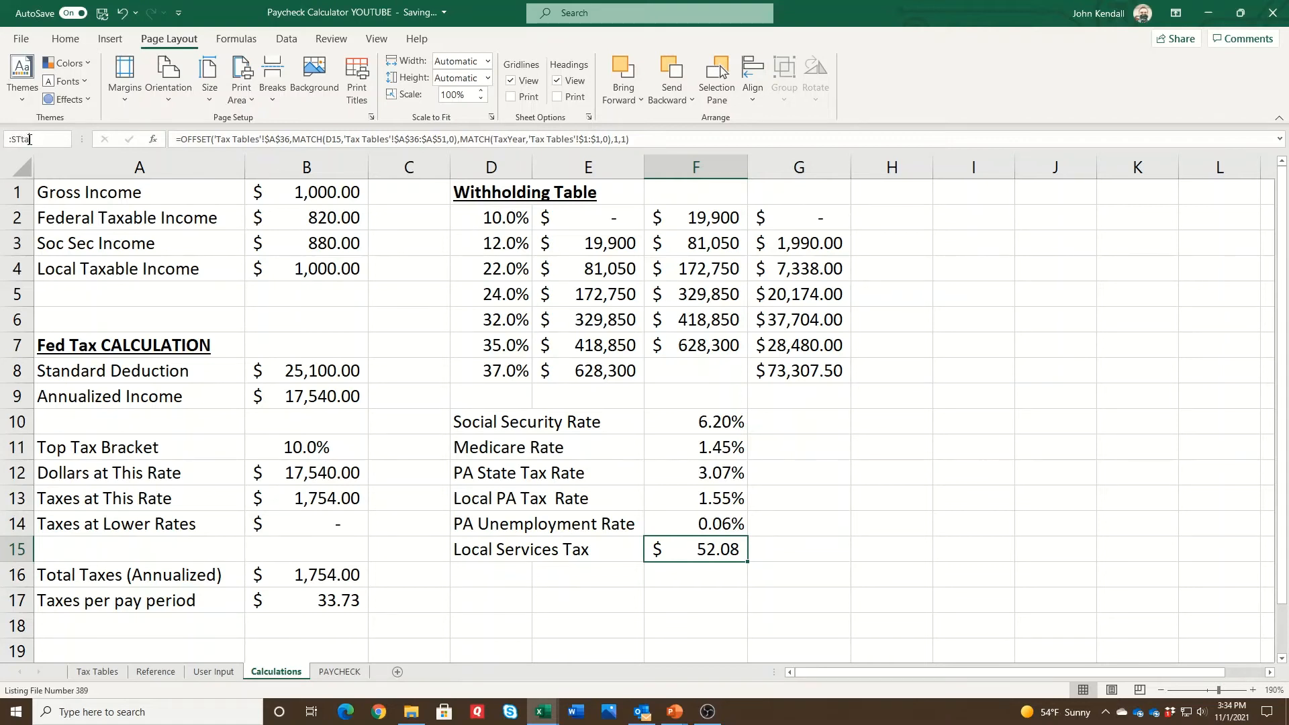
pyautogui.press('Return')
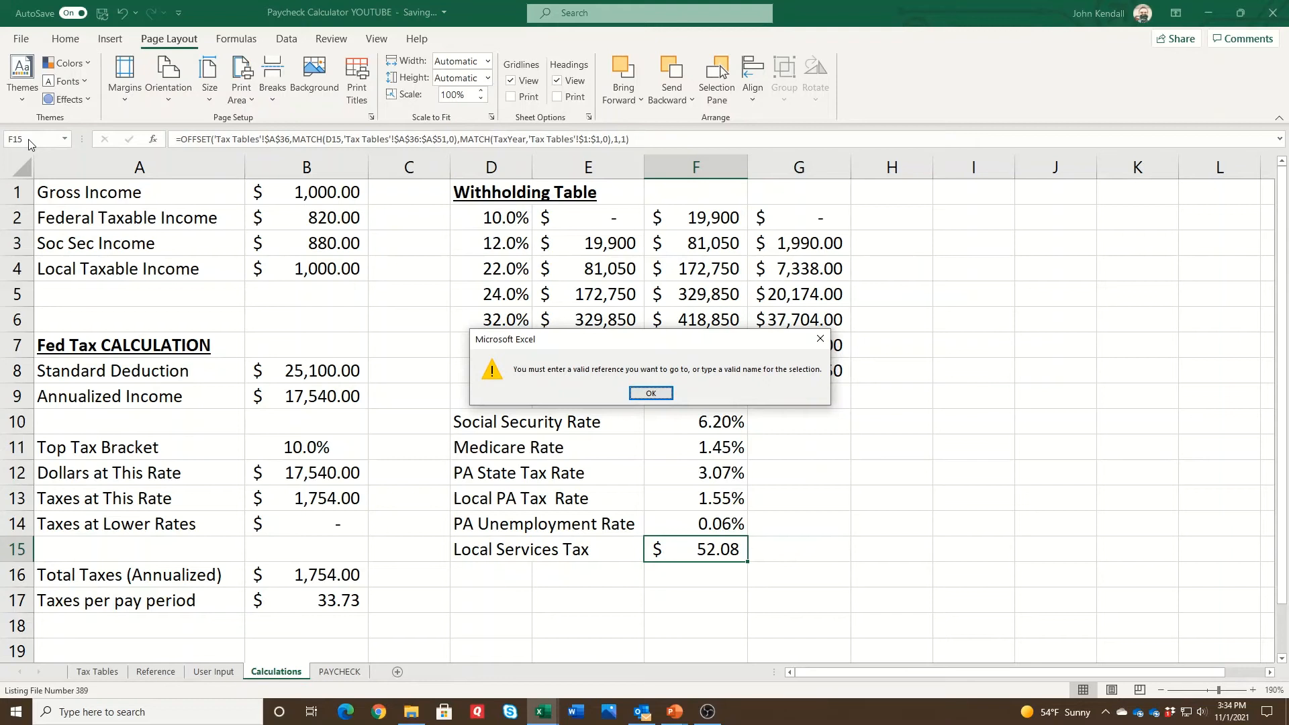
pyautogui.click(651, 393)
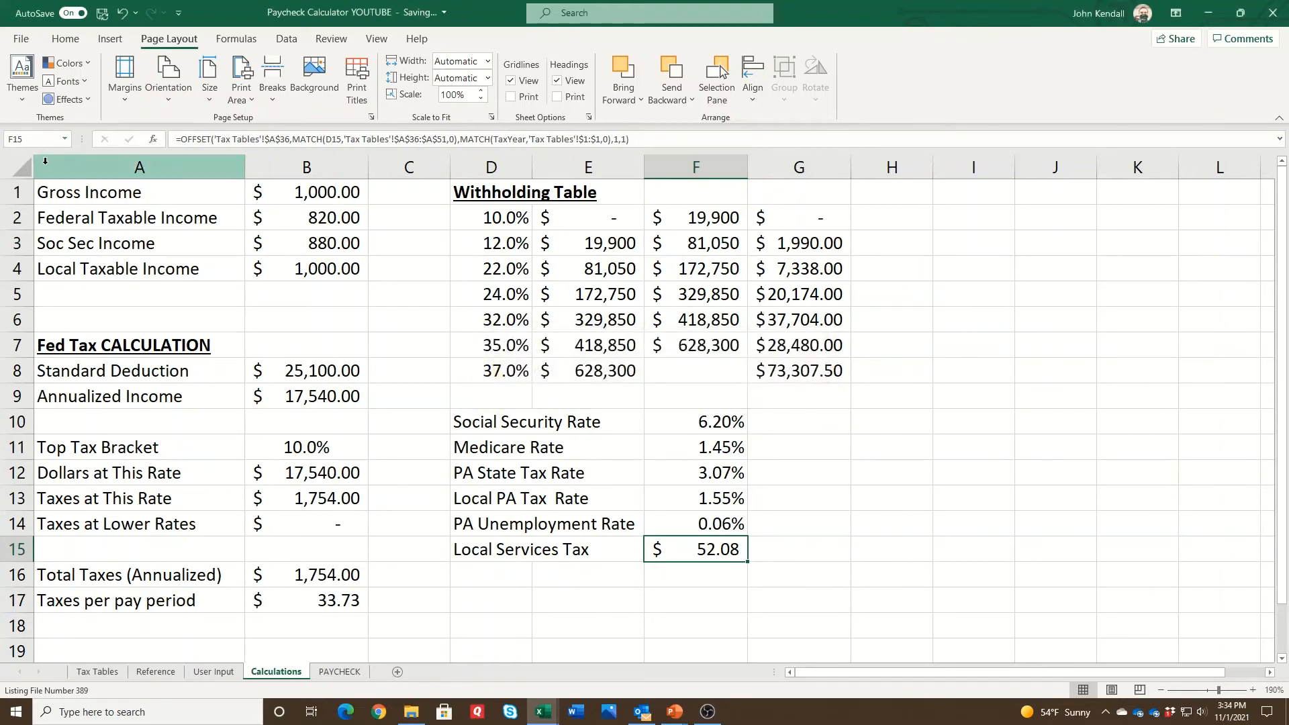
pyautogui.click(65, 139)
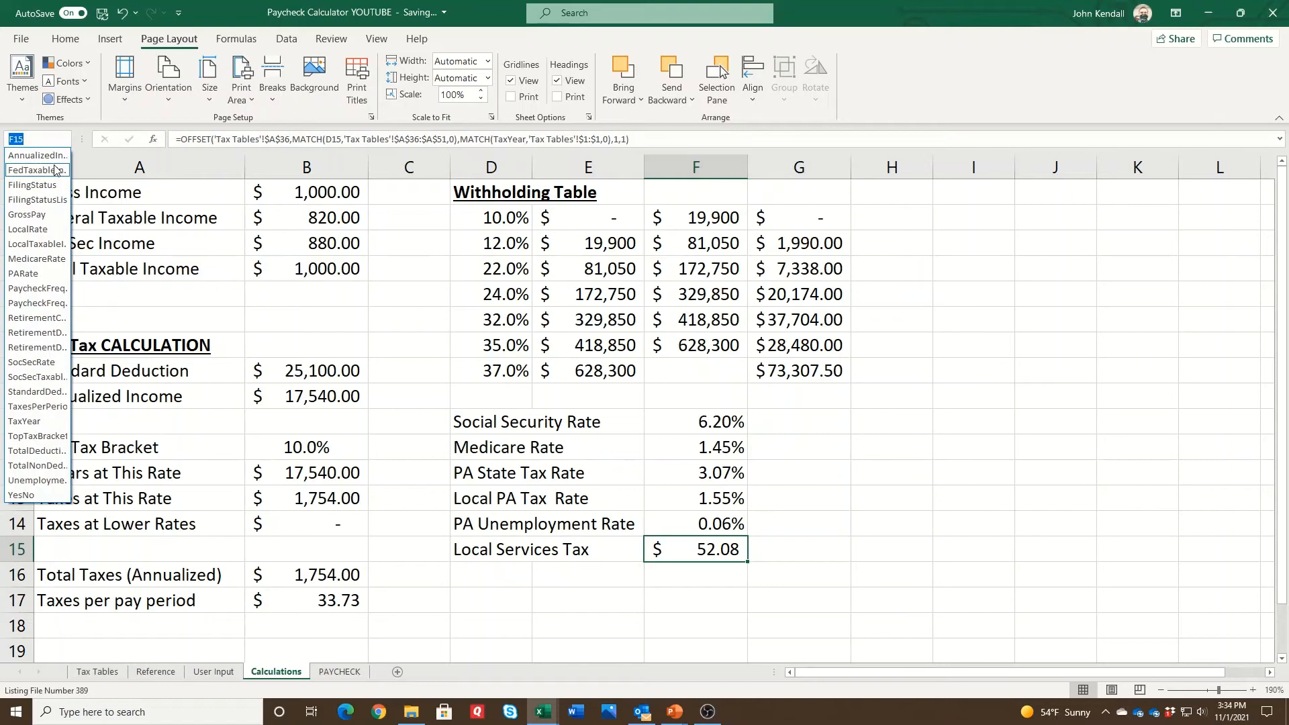
pyautogui.click(38, 139)
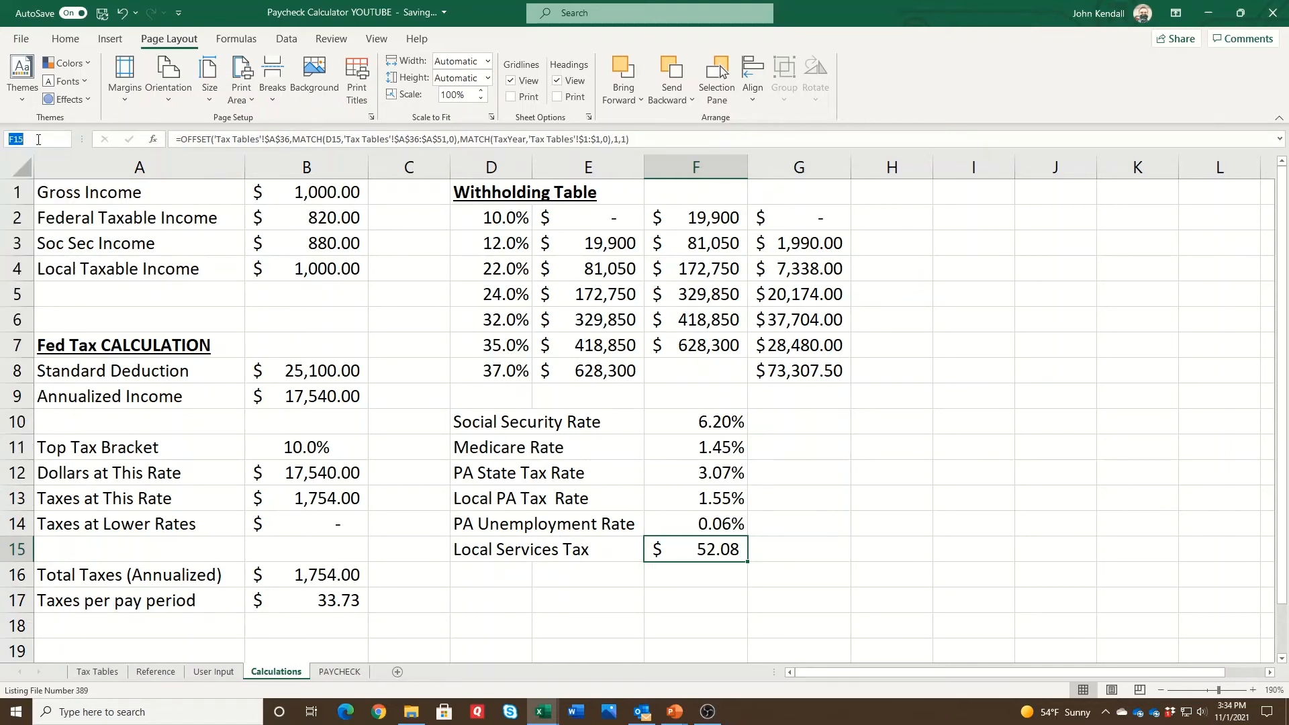
pyautogui.write('LSTTax')
pyautogui.press('Return')
pyautogui.click(603, 523)
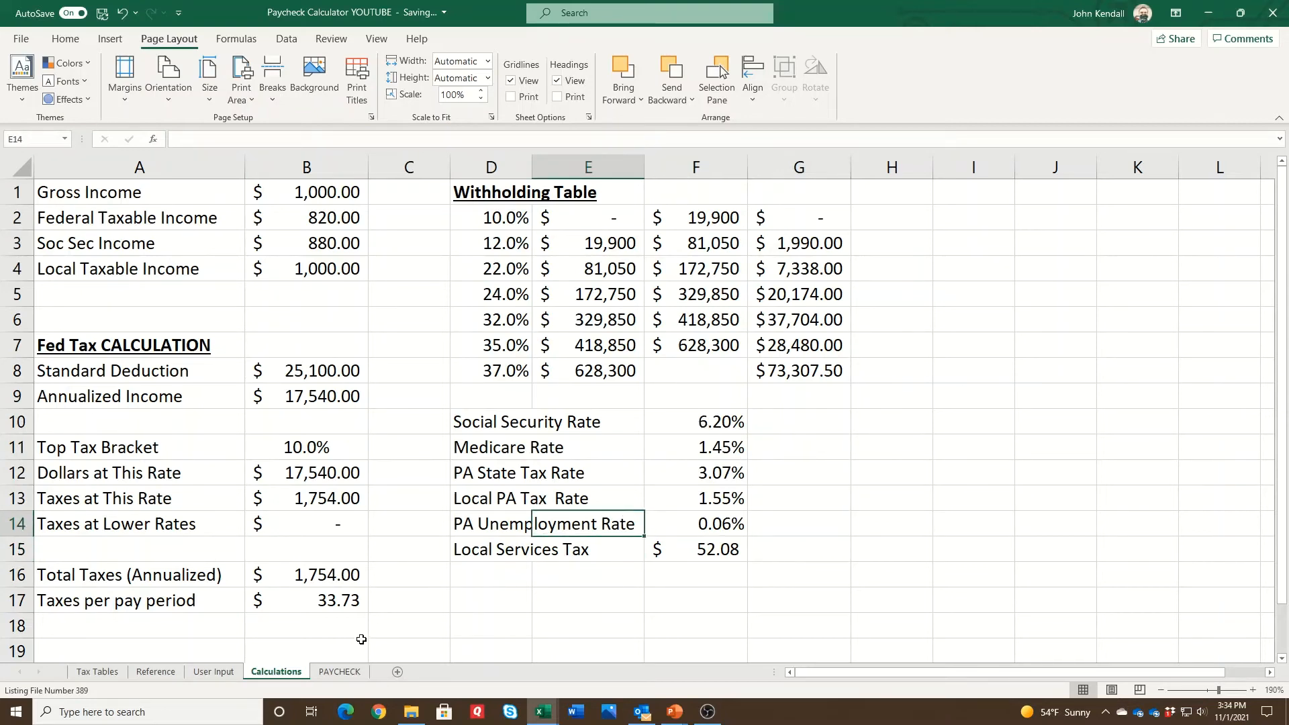
# On the PAYCHECK sheet, calculate the per-period Social Sec amount in B5 with =SocSecTaxableIncome*SocSecRate.
pyautogui.click(339, 671)
pyautogui.click(315, 298)
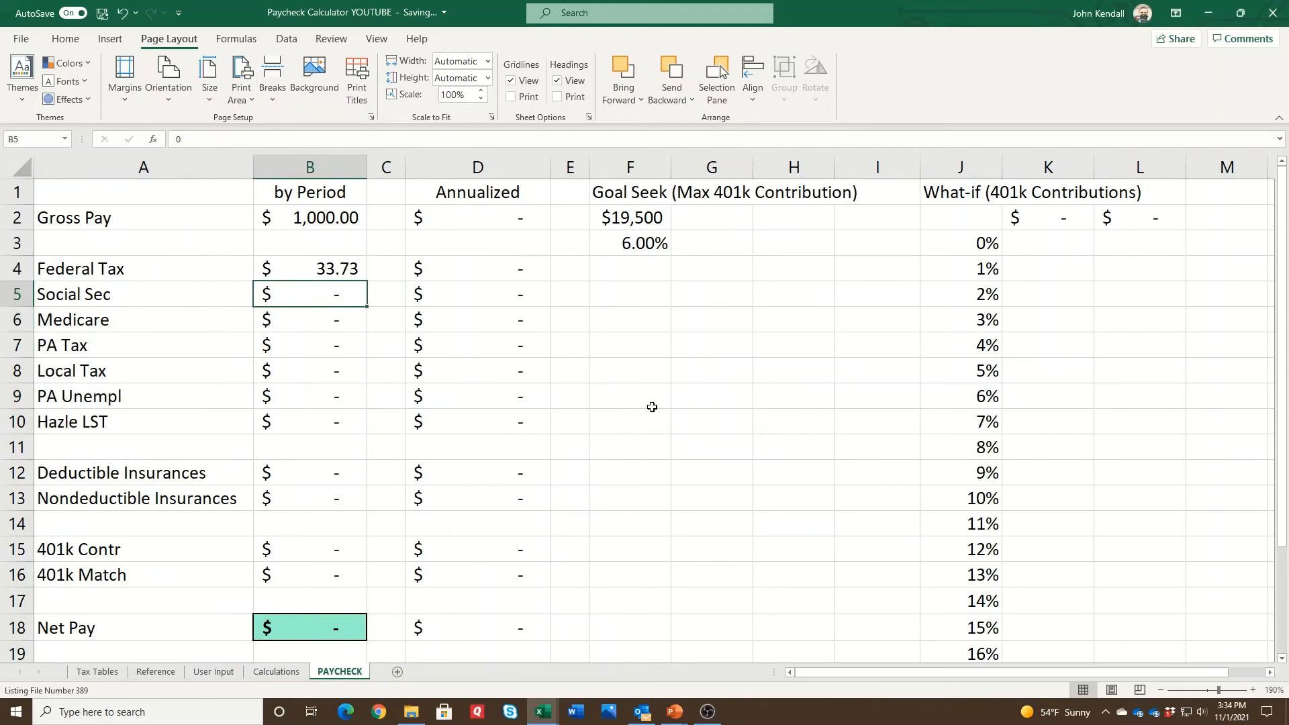
pyautogui.write('=')
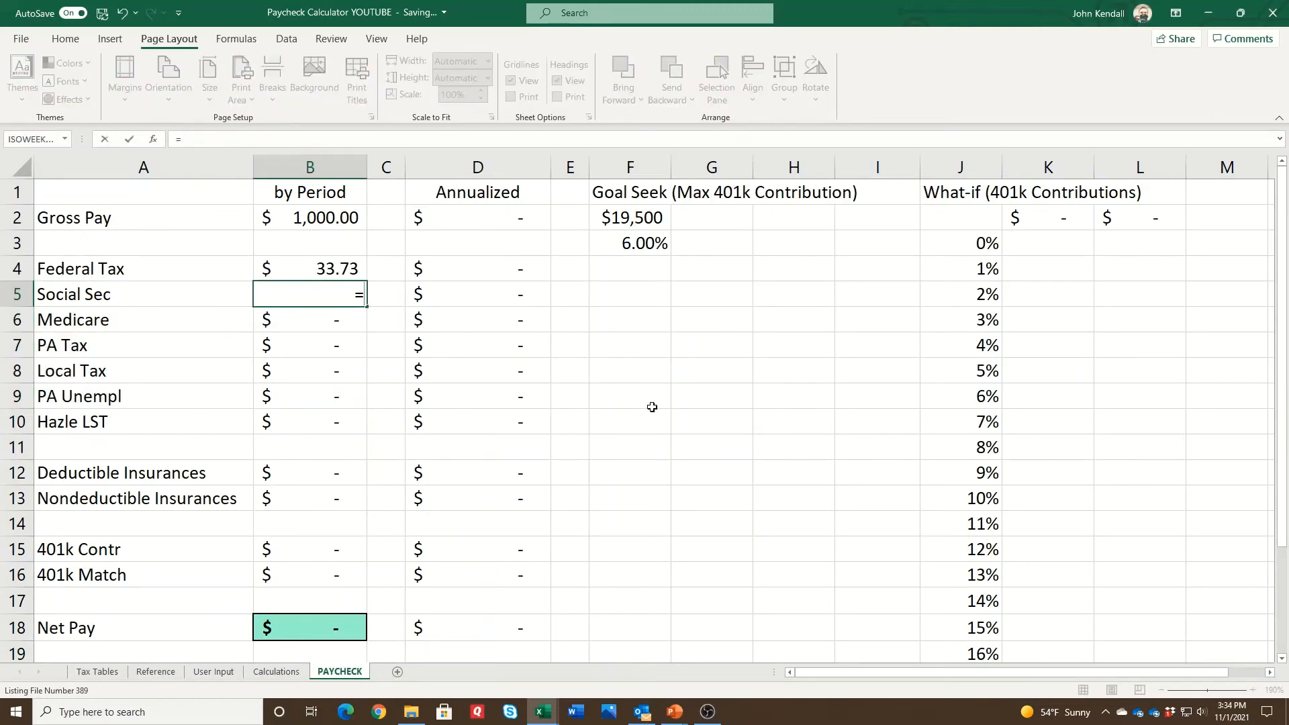
pyautogui.write('soc')
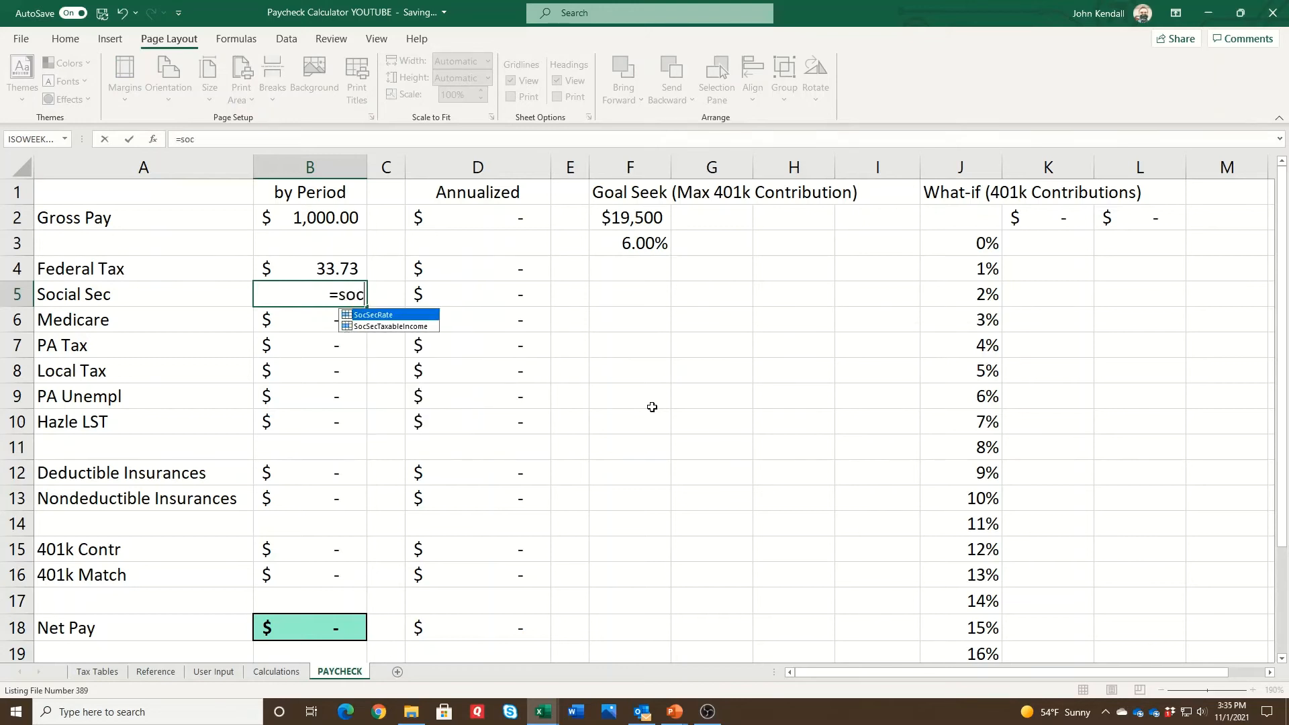
pyautogui.press('Down')
pyautogui.press('Tab')
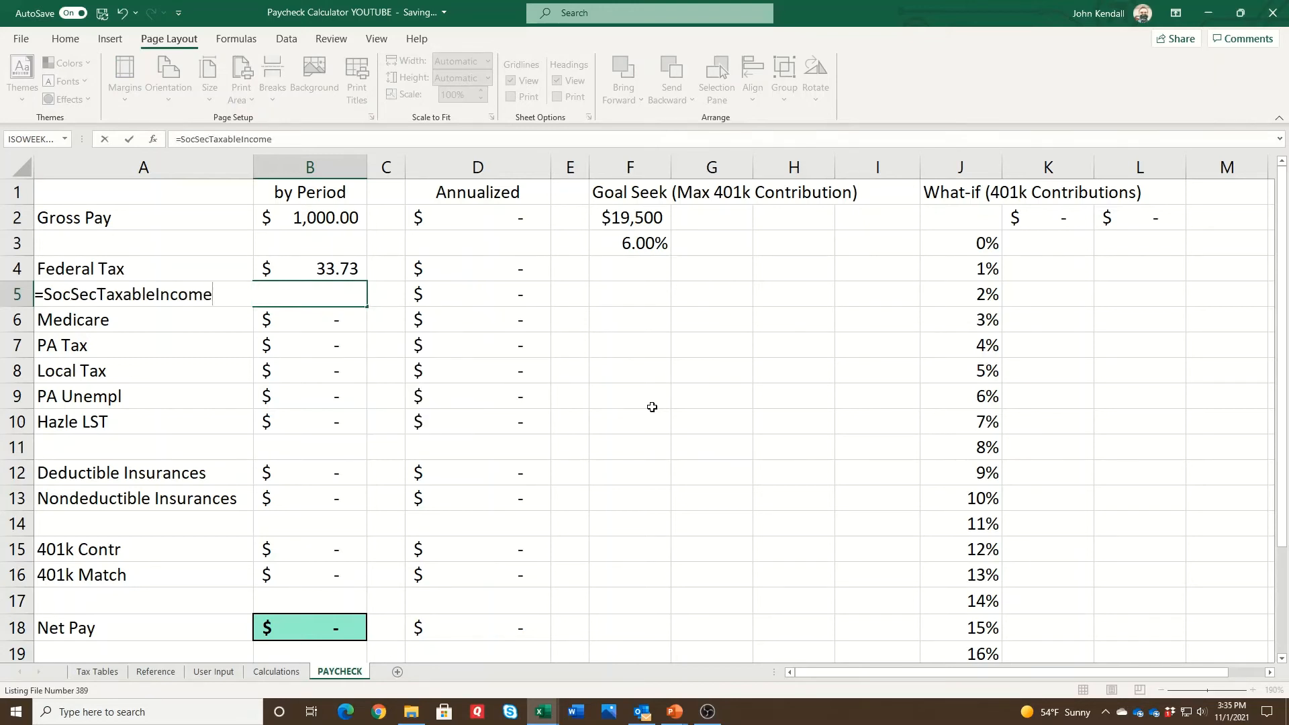
pyautogui.write('*soc')
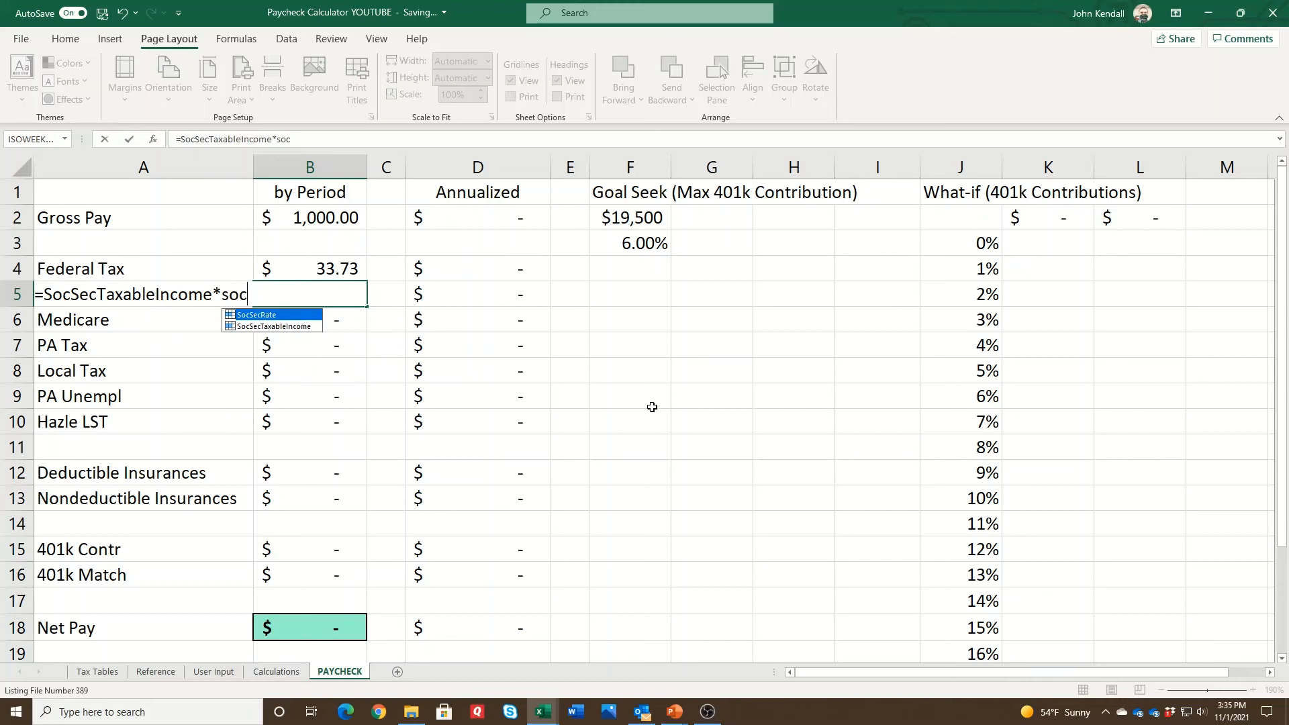
pyautogui.press('Tab')
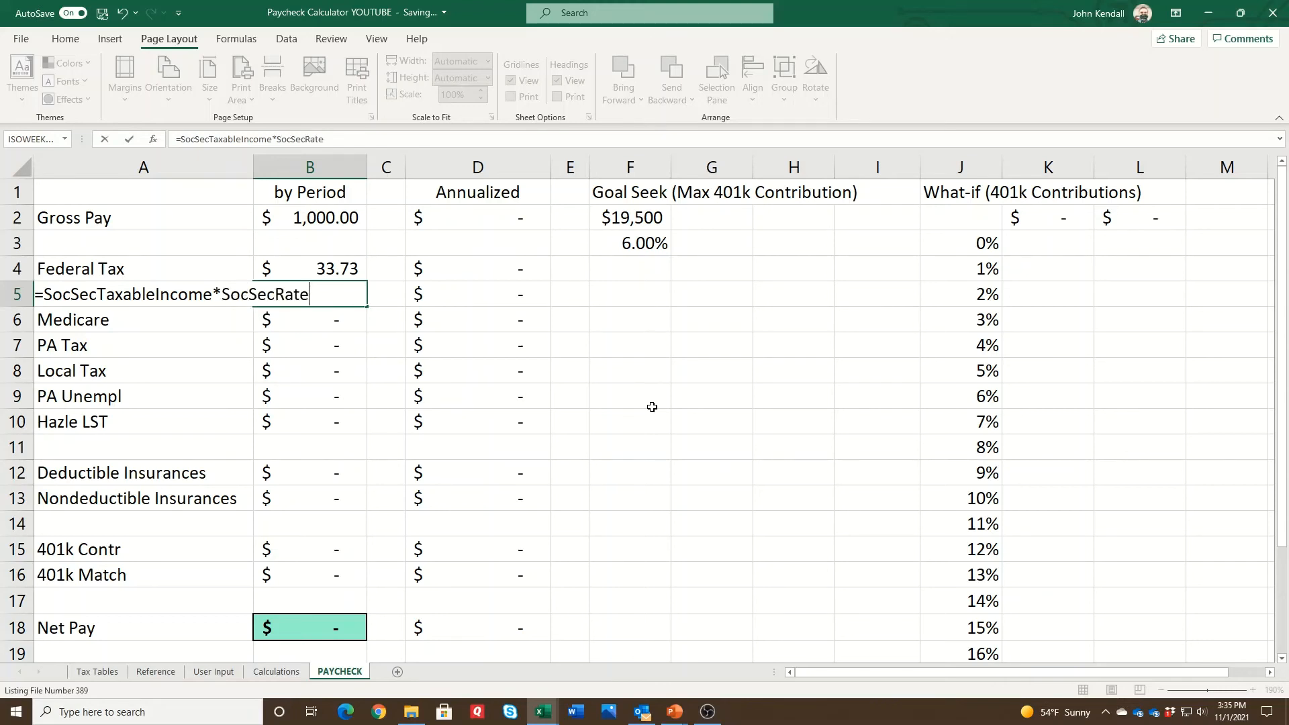
pyautogui.hotkey('ctrl', 'Return')
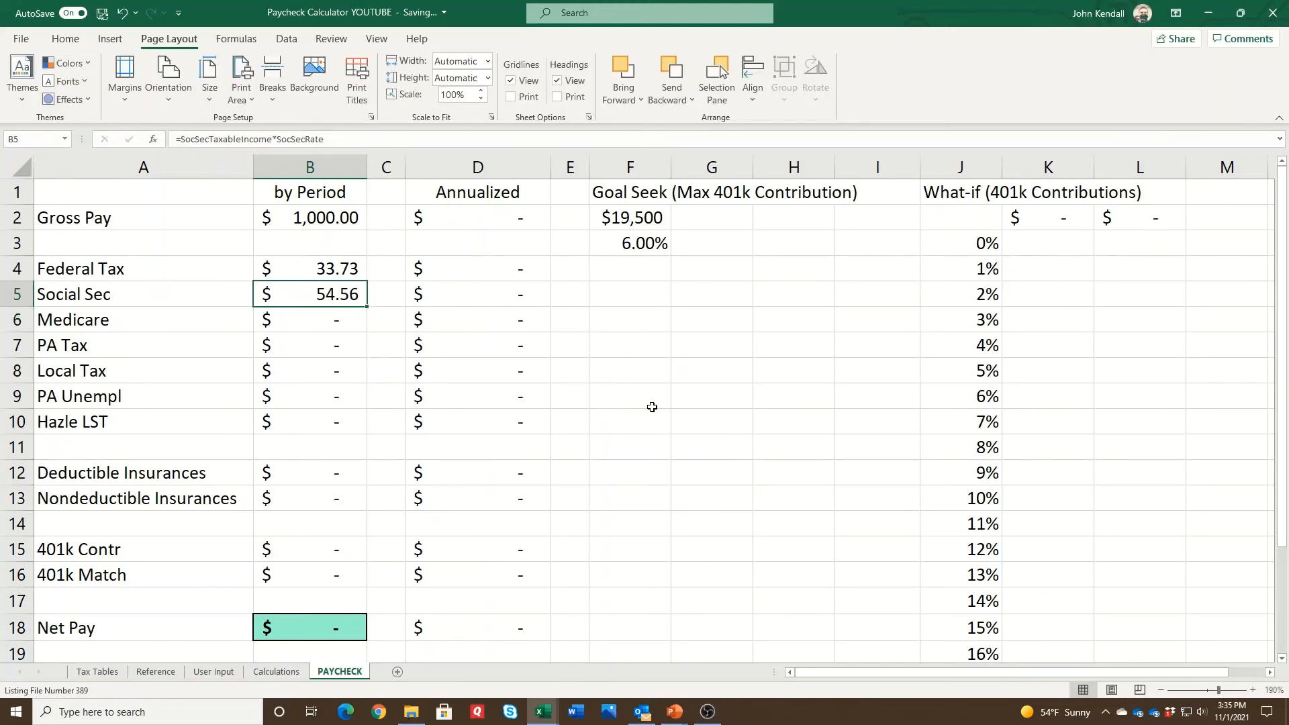
# Wrap the Social Sec formula in B5 in ROUND with 2 decimal places.
pyautogui.click(179, 139)
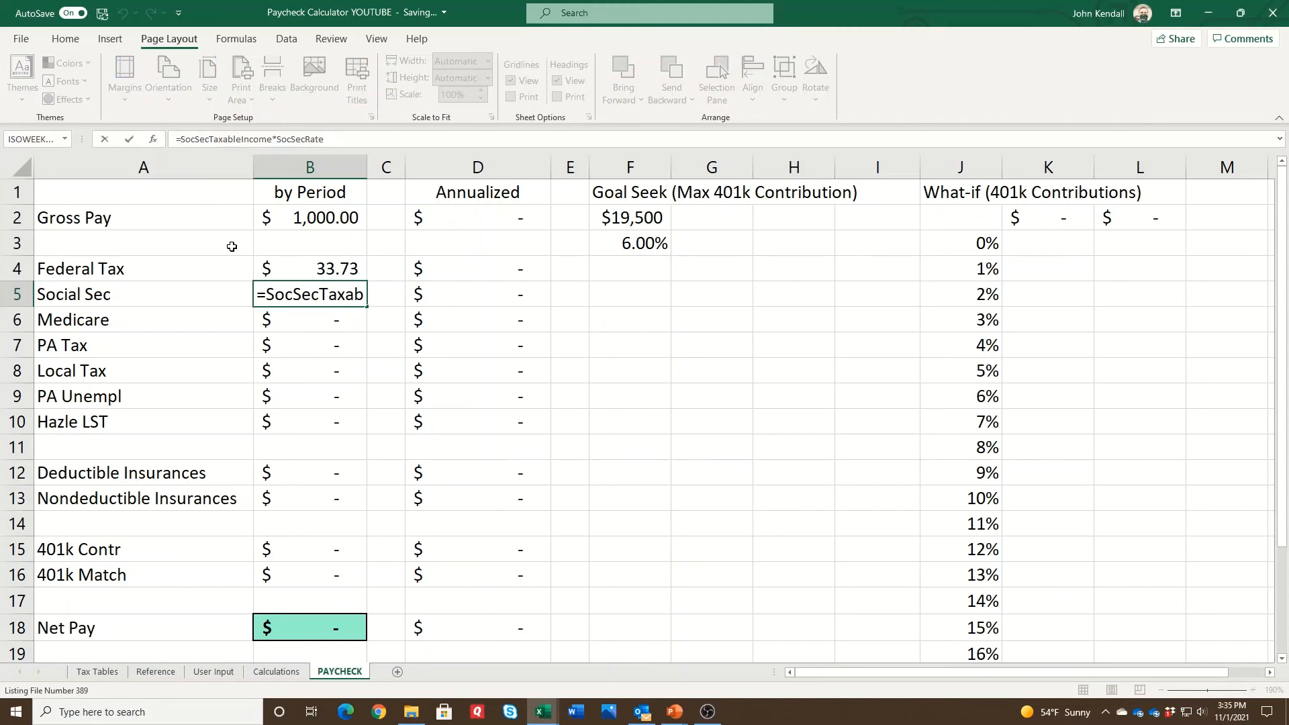
pyautogui.write('round(')
pyautogui.press('End')
pyautogui.write(',2)')
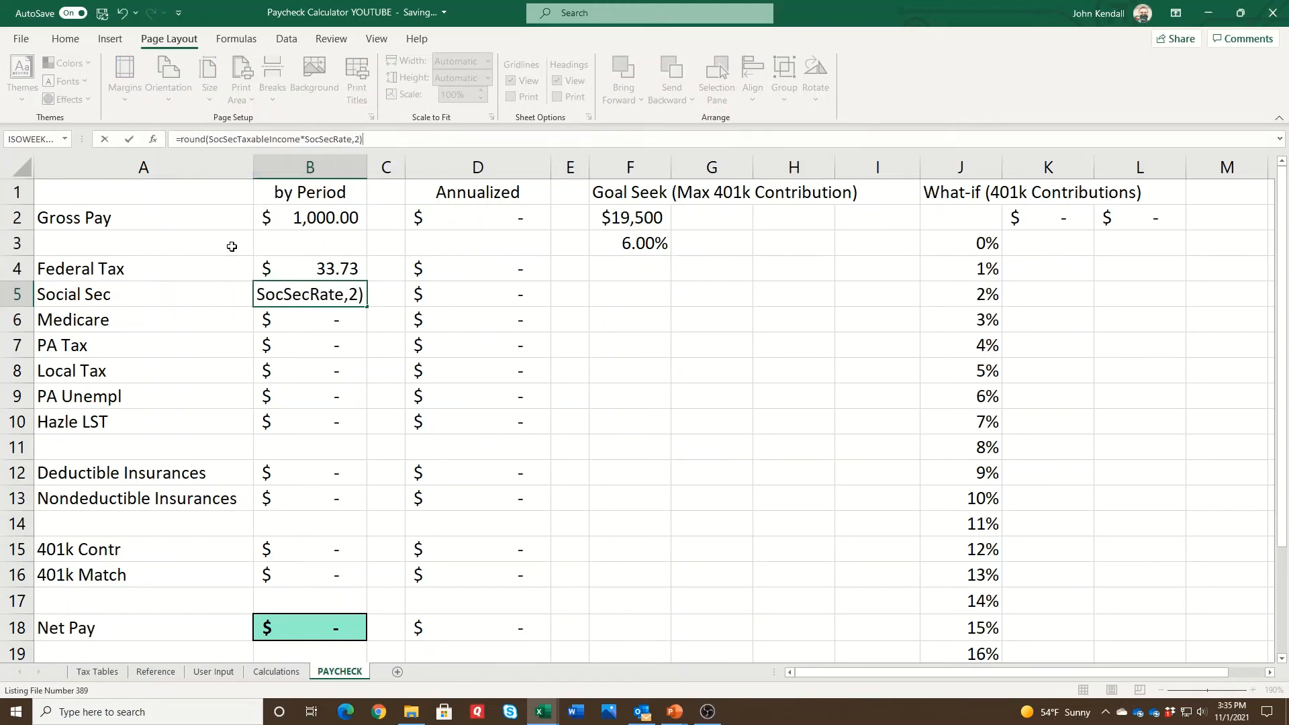
pyautogui.press('Return')
# Calculate the per-period Medicare amount in B6 with =ROUND(SocSecTaxableIncome*MedicareRate,2).
pyautogui.click(208, 140)
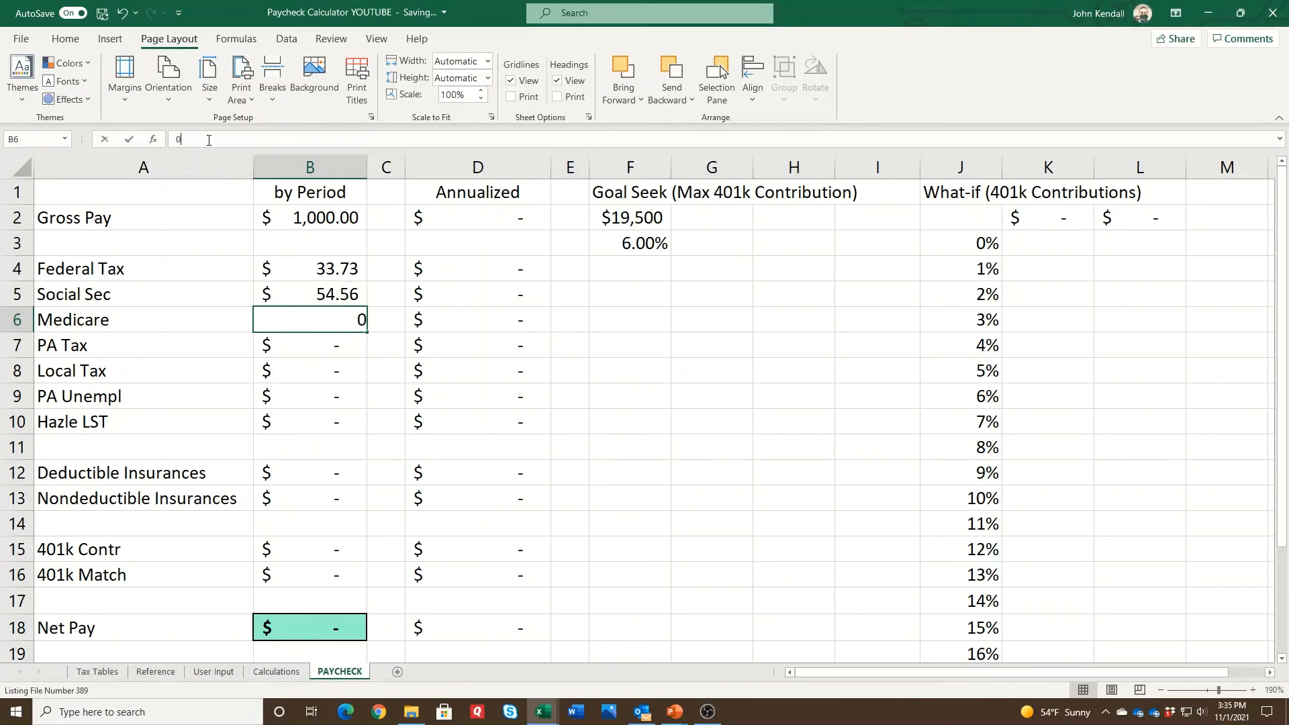
pyautogui.press('BackSpace')
pyautogui.write('=r')
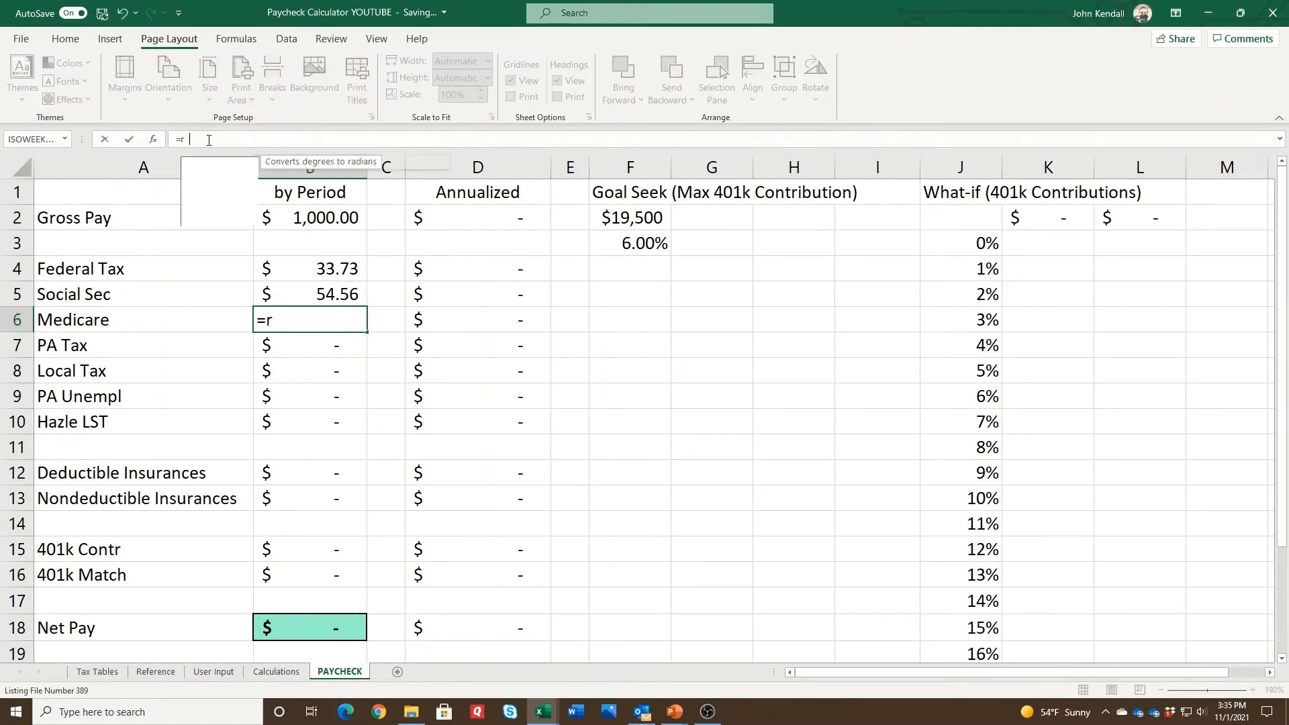
pyautogui.write('ound(soc')
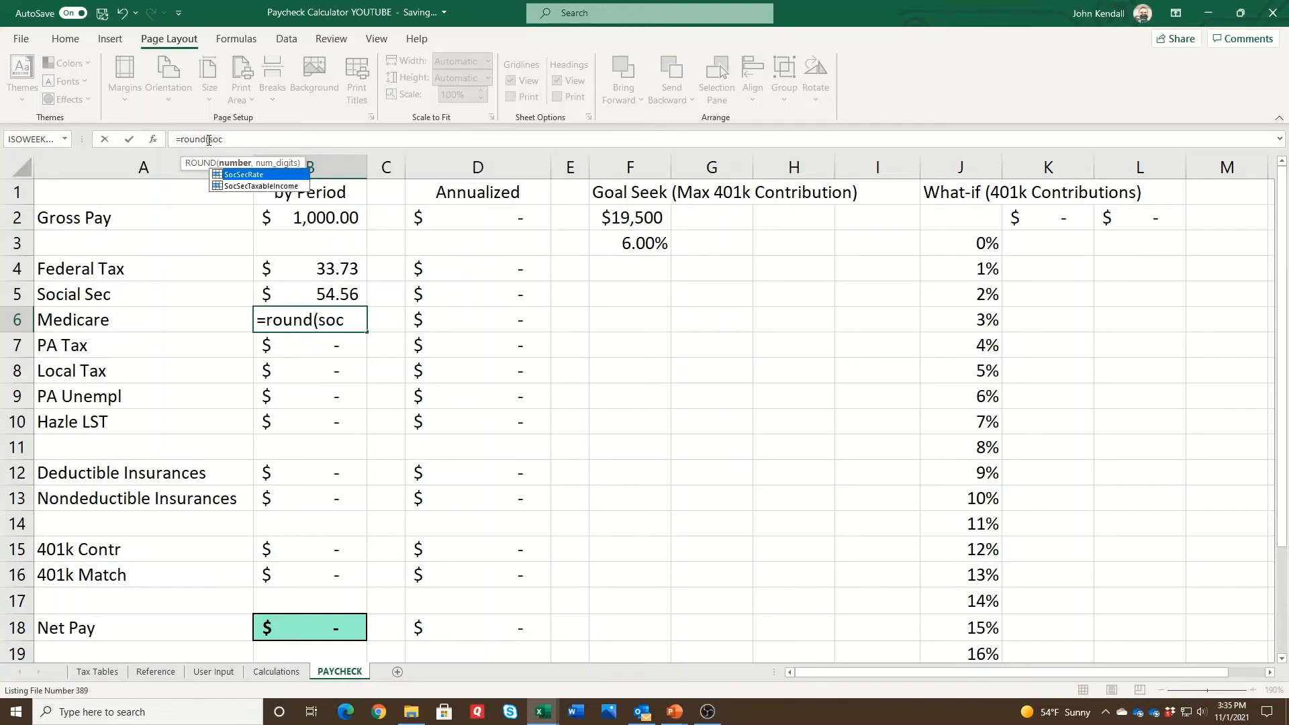
pyautogui.press('Down')
pyautogui.press('Tab')
pyautogui.write('*')
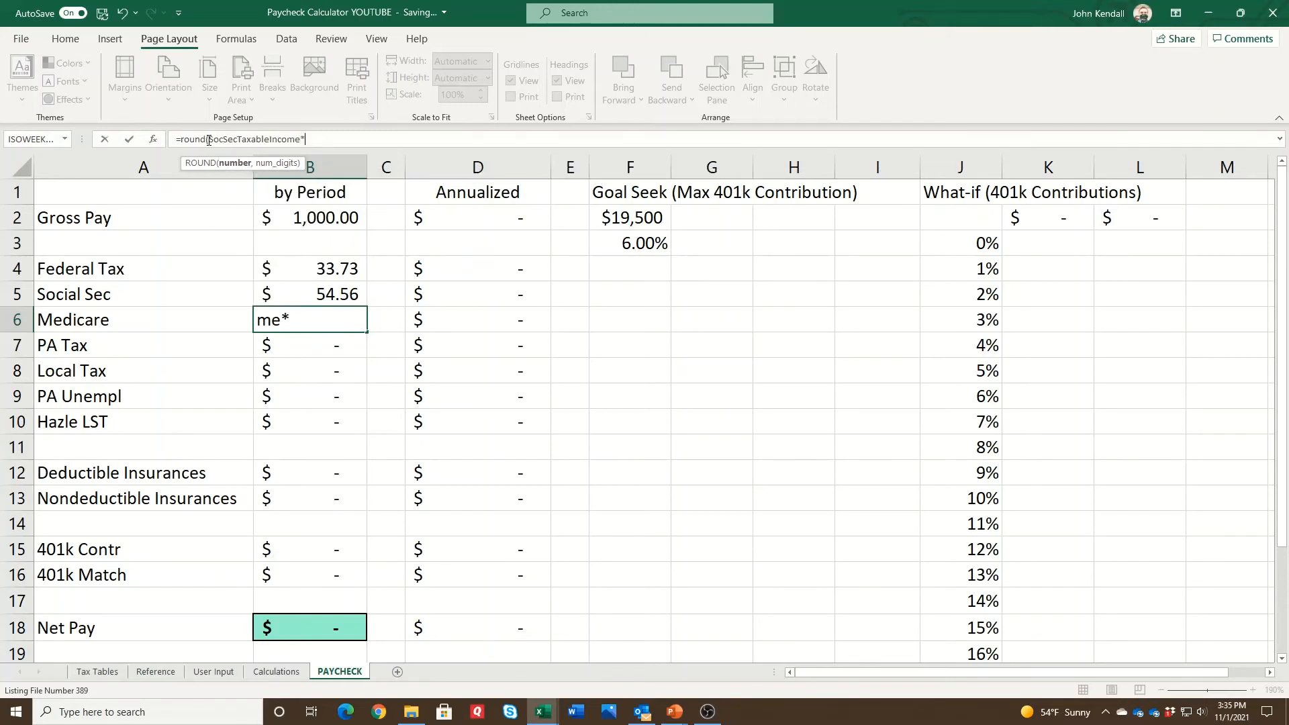
pyautogui.write('med')
pyautogui.press('Down')
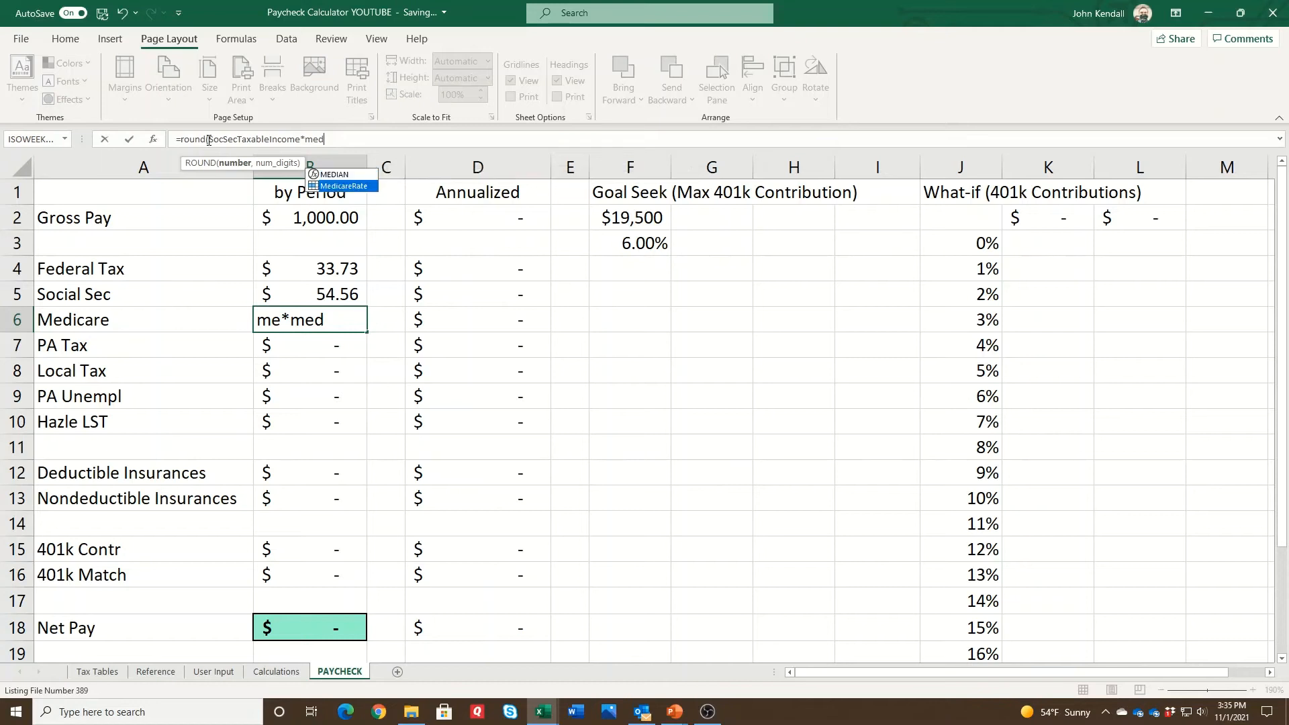
pyautogui.press('Tab')
pyautogui.write(',2)')
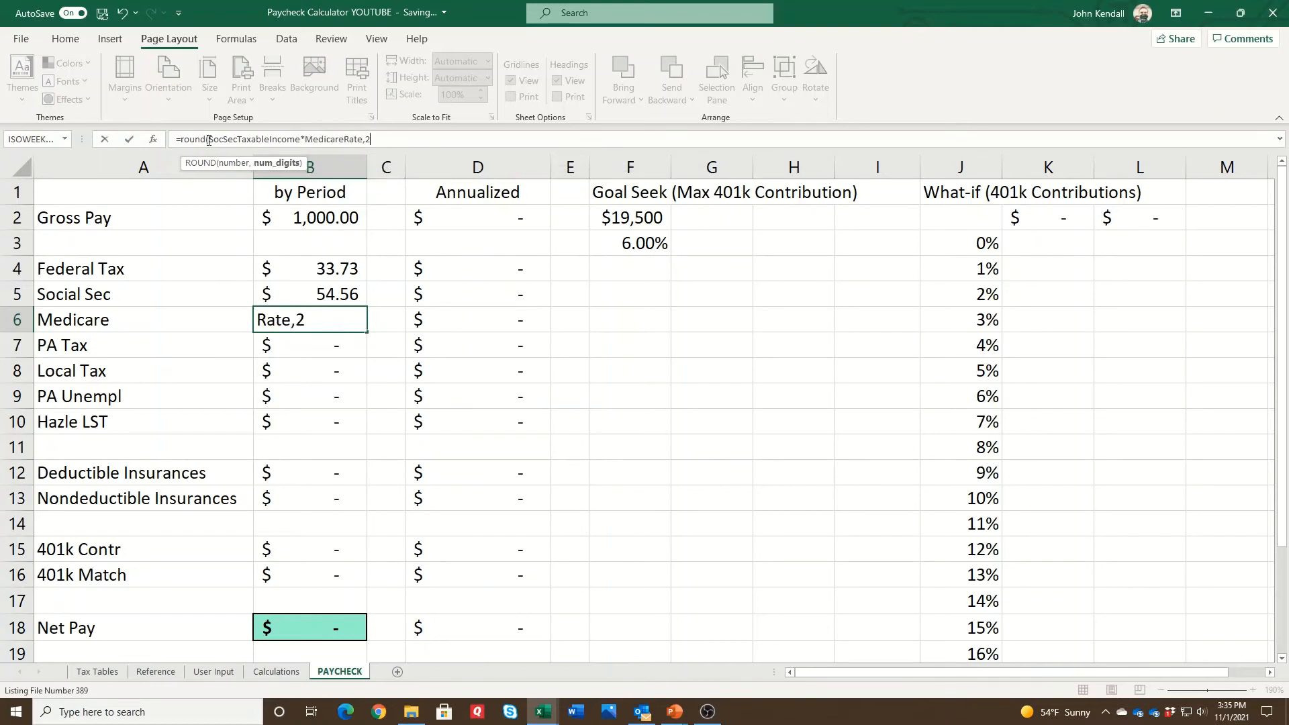
pyautogui.press('Return')
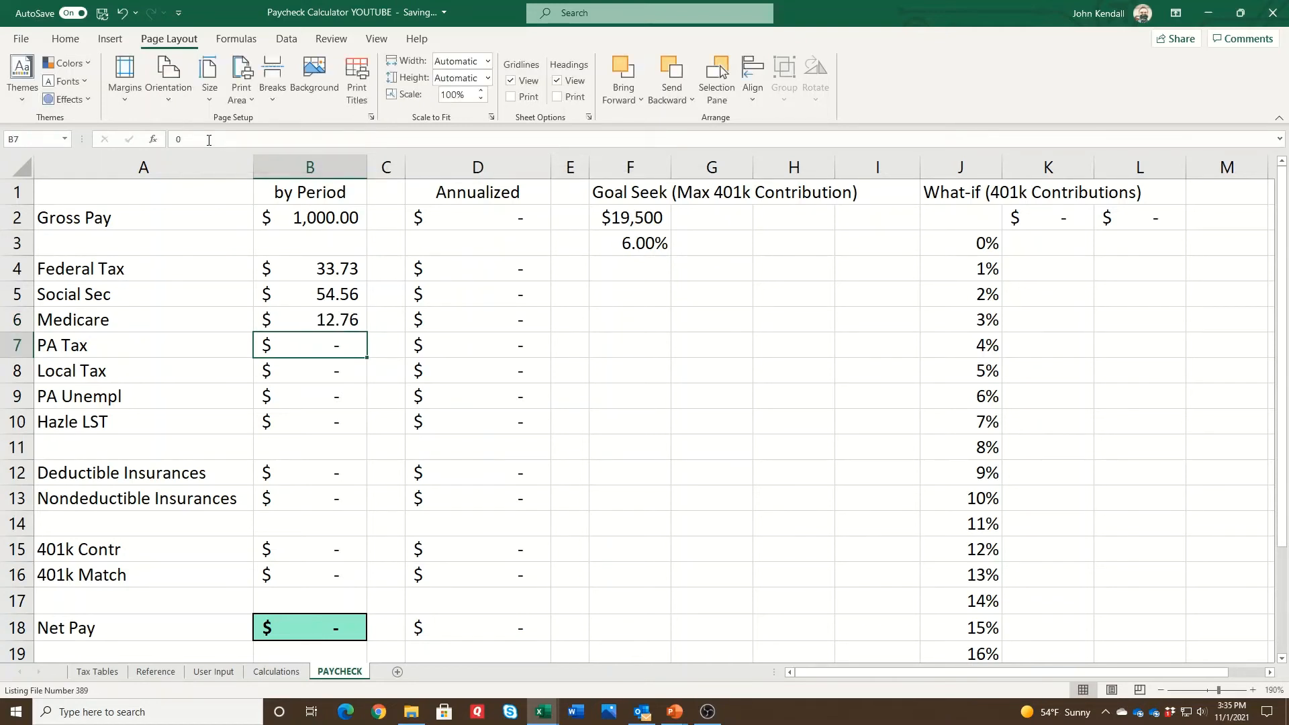
# Calculate the per-period PA Tax amount in B7 with =ROUND(SocSecTaxableIncome*PARate,2).
pyautogui.click(209, 140)
pyautogui.press('BackSpace')
pyautogui.write('=')
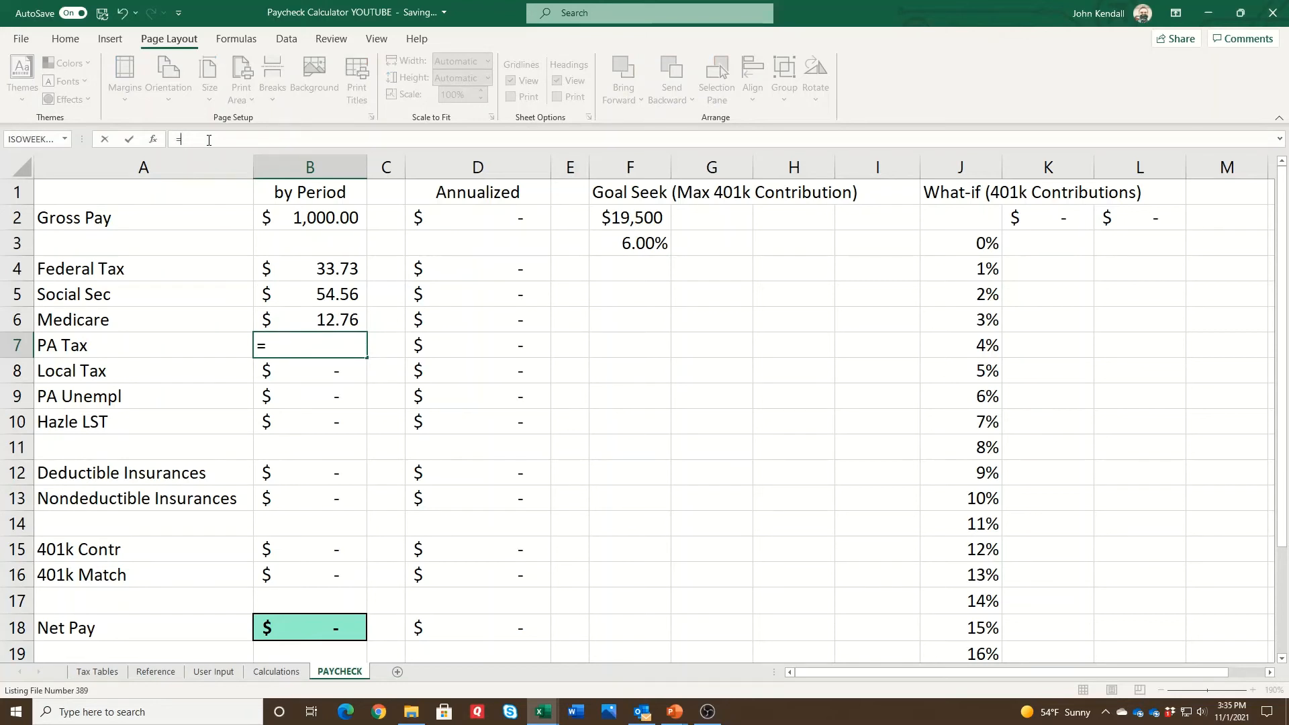
pyautogui.write('round(')
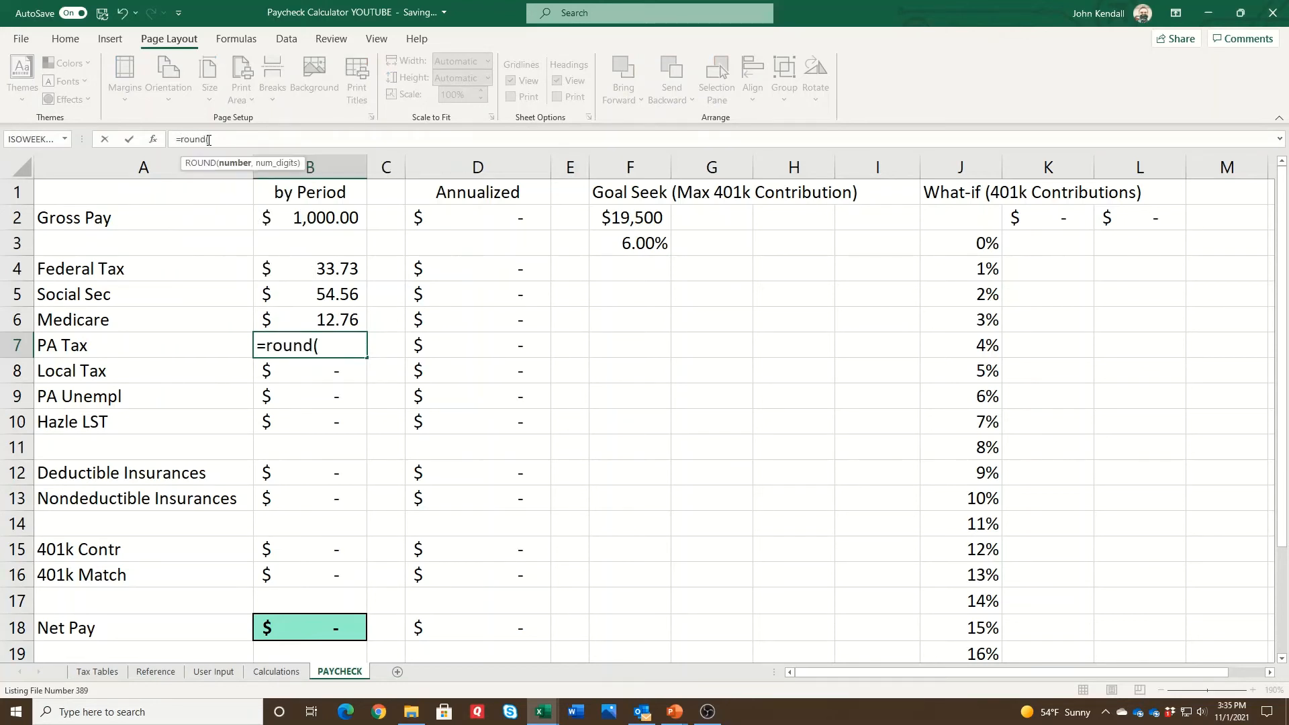
pyautogui.write('soc')
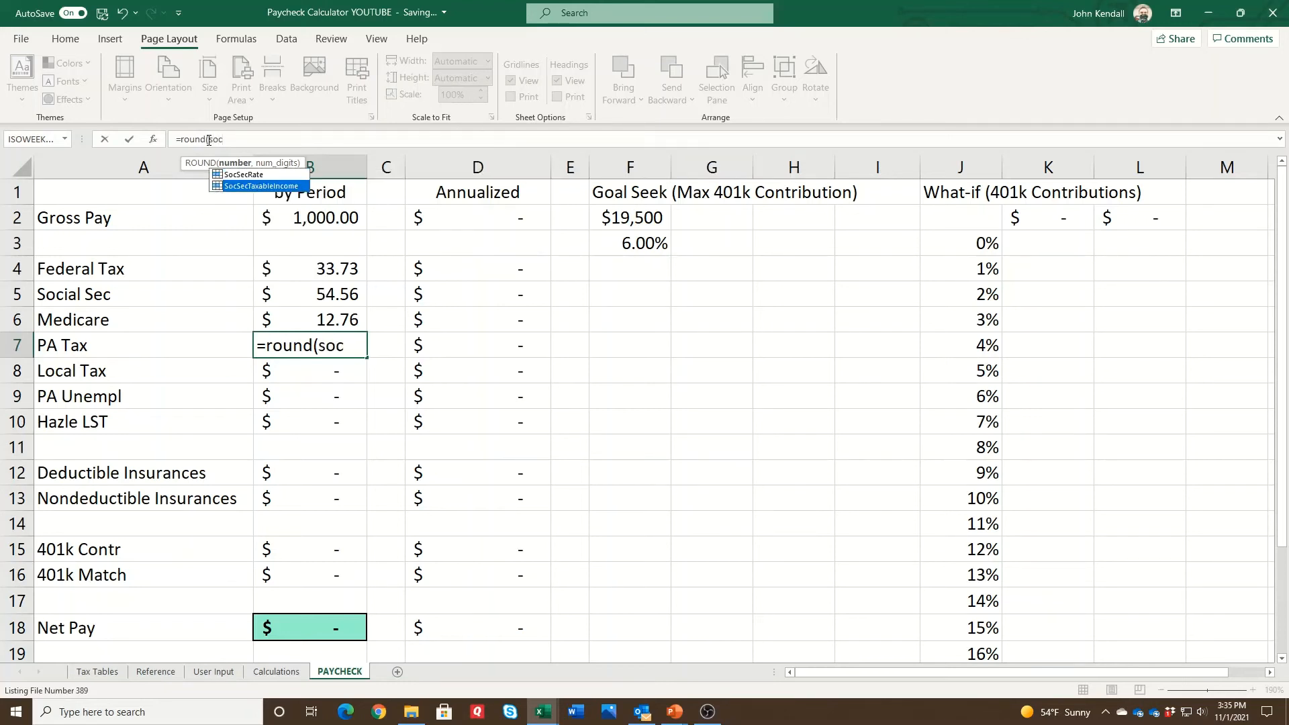
pyautogui.press('Tab')
pyautogui.write('*')
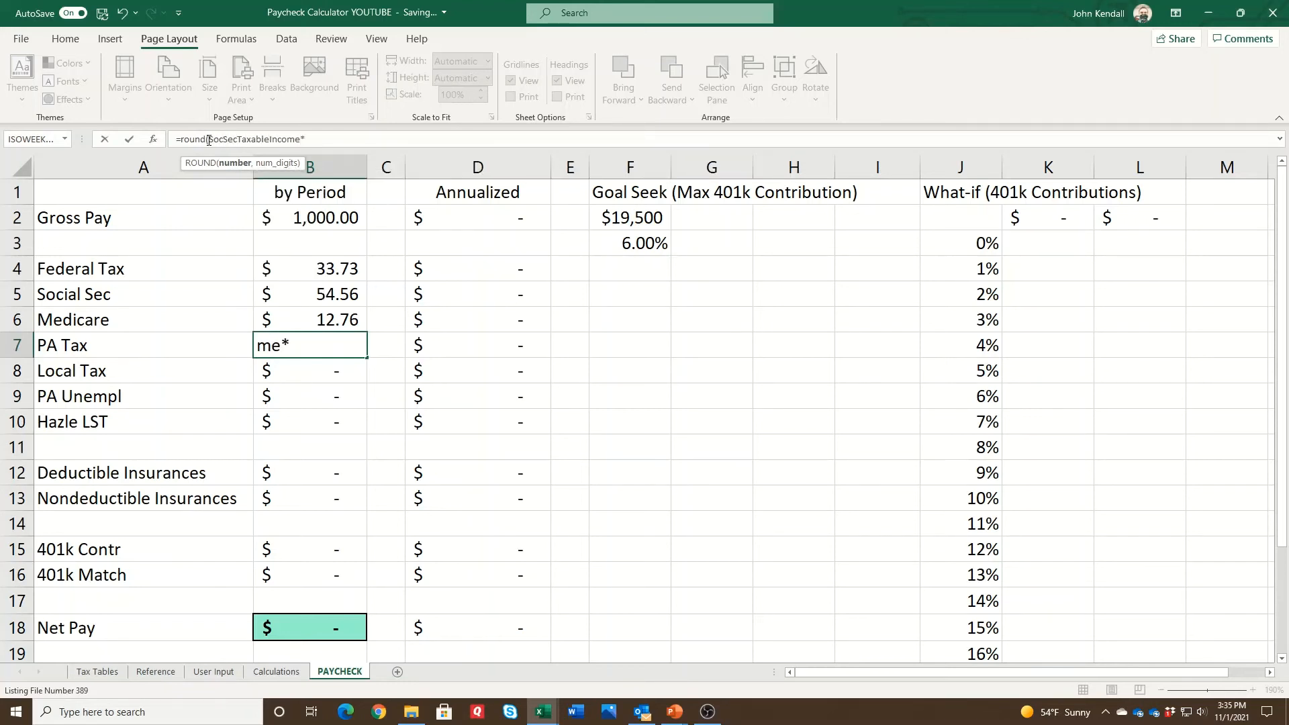
pyautogui.write('pa')
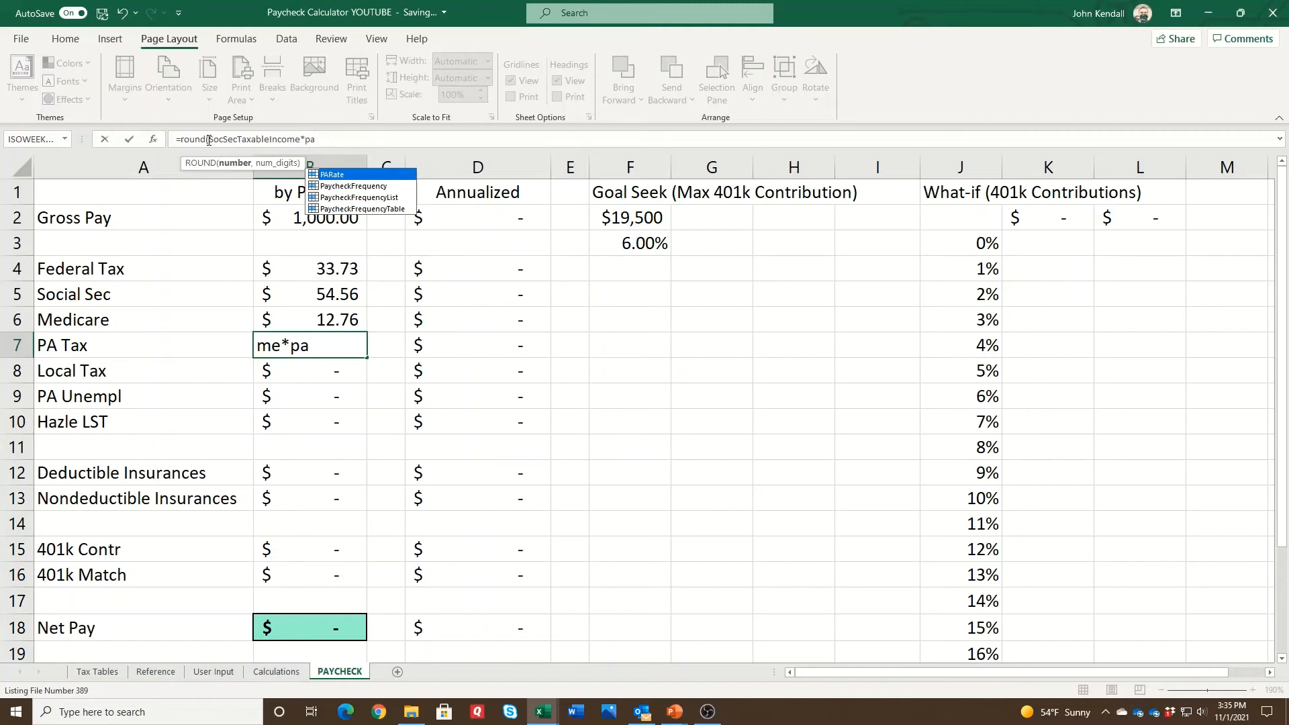
pyautogui.press('Tab')
pyautogui.write(',2)')
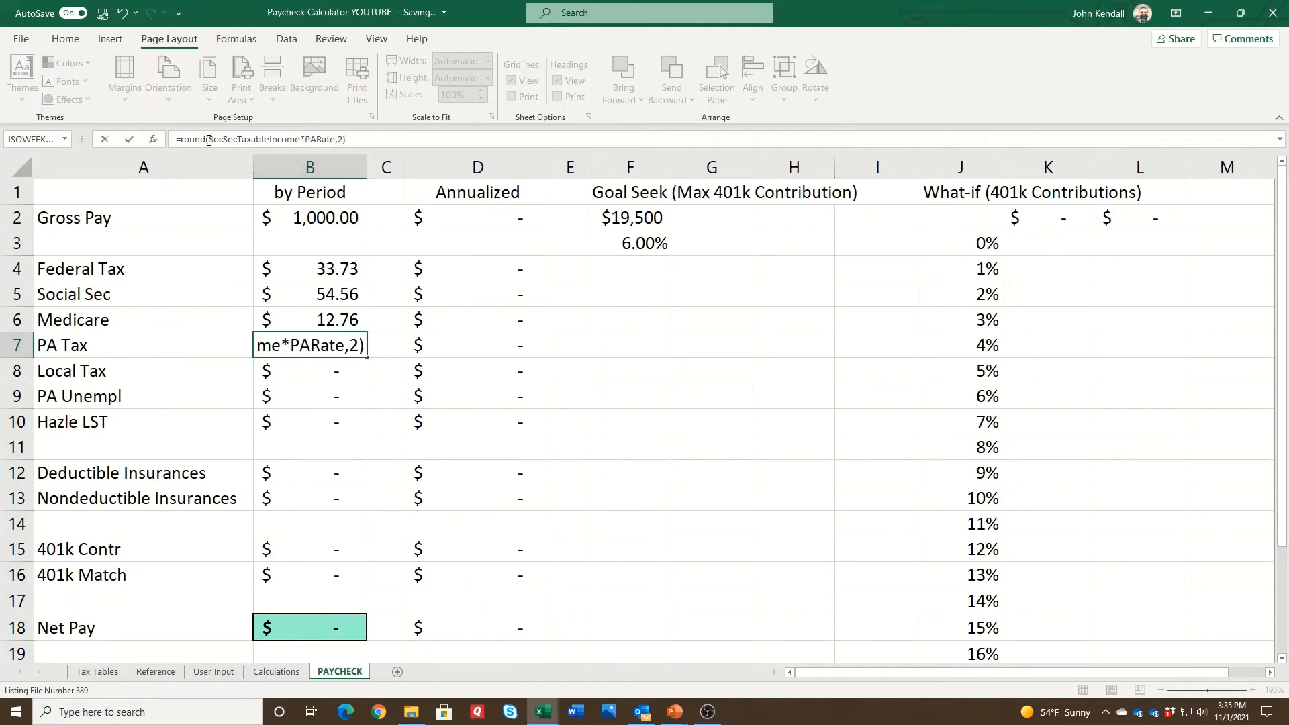
pyautogui.press('Return')
# Start a ROUND formula in B8 for the per-period Local Tax amount.
pyautogui.click(208, 140)
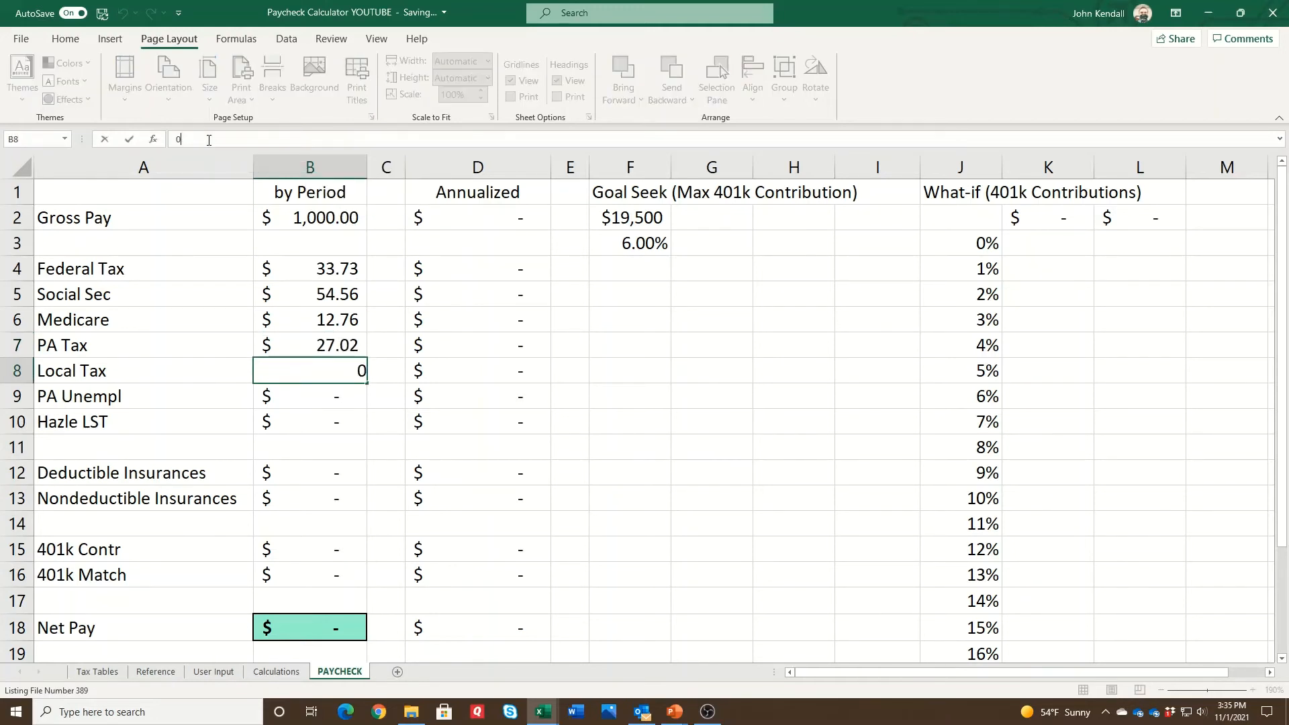
pyautogui.press('BackSpace')
pyautogui.write('=round(gross')
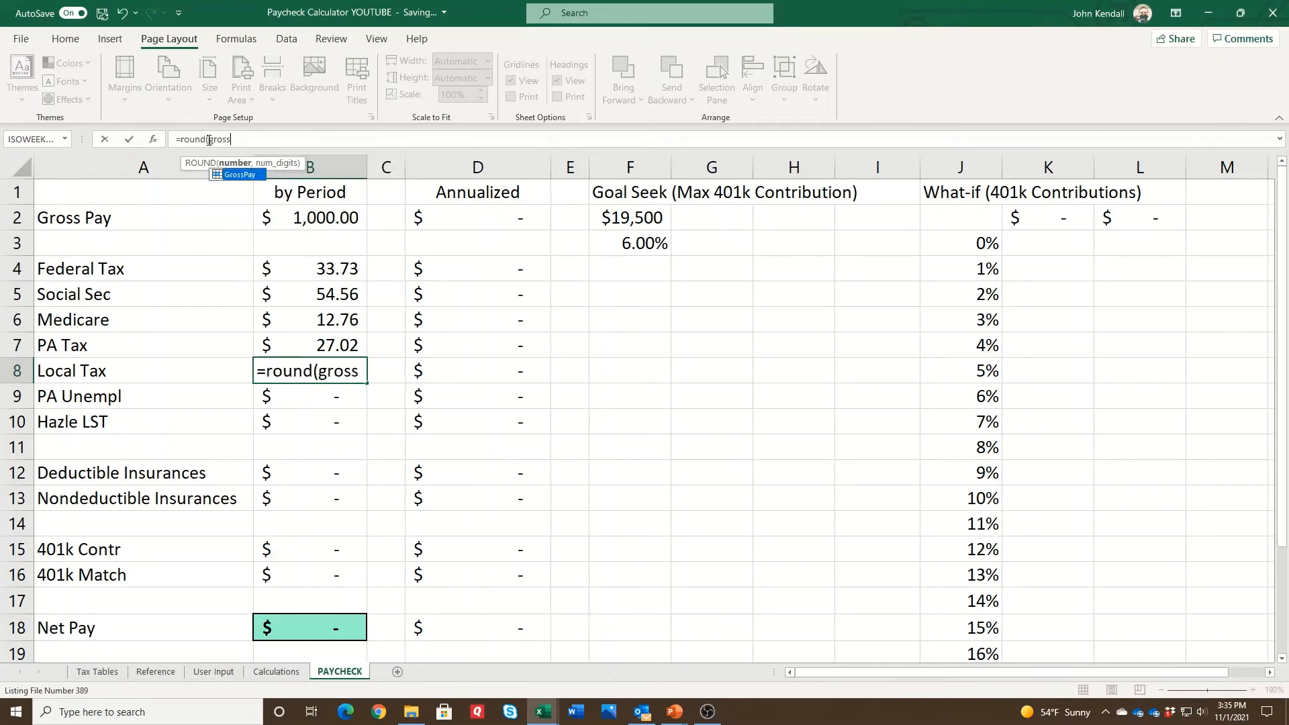
pyautogui.press('Tab')
pyautogui.write('*')
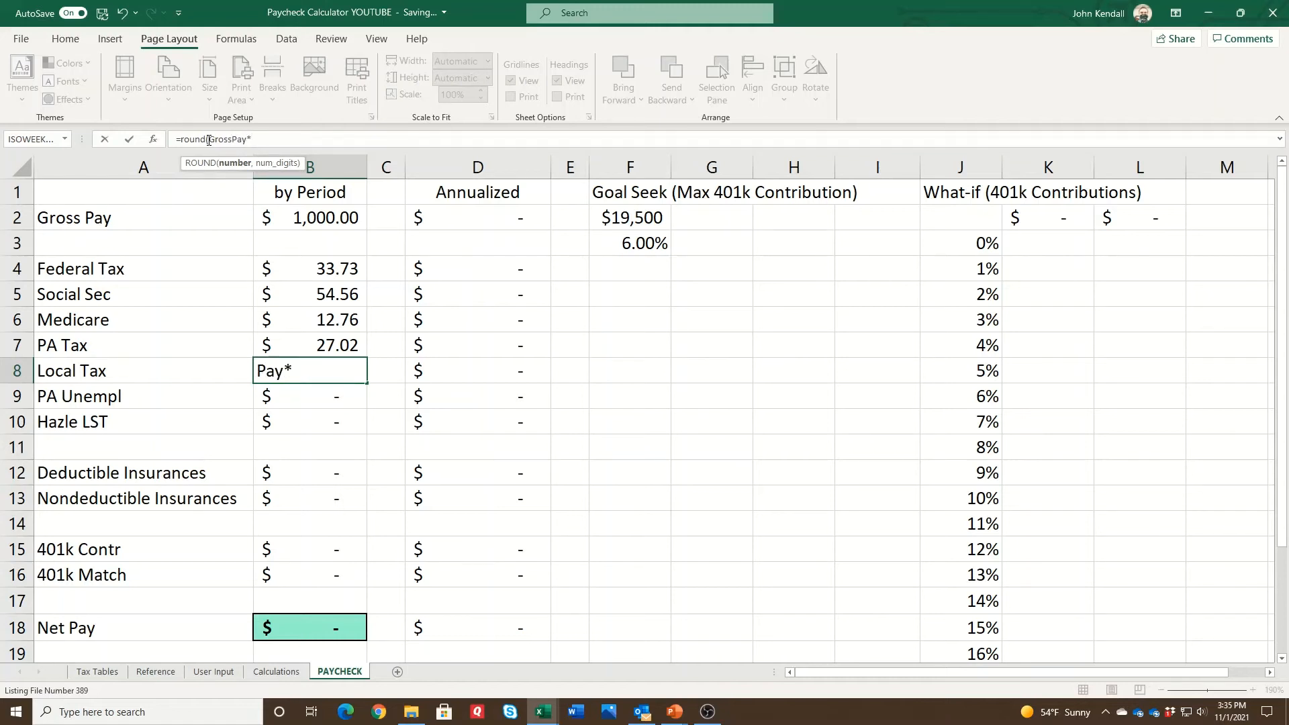
pyautogui.write('local')
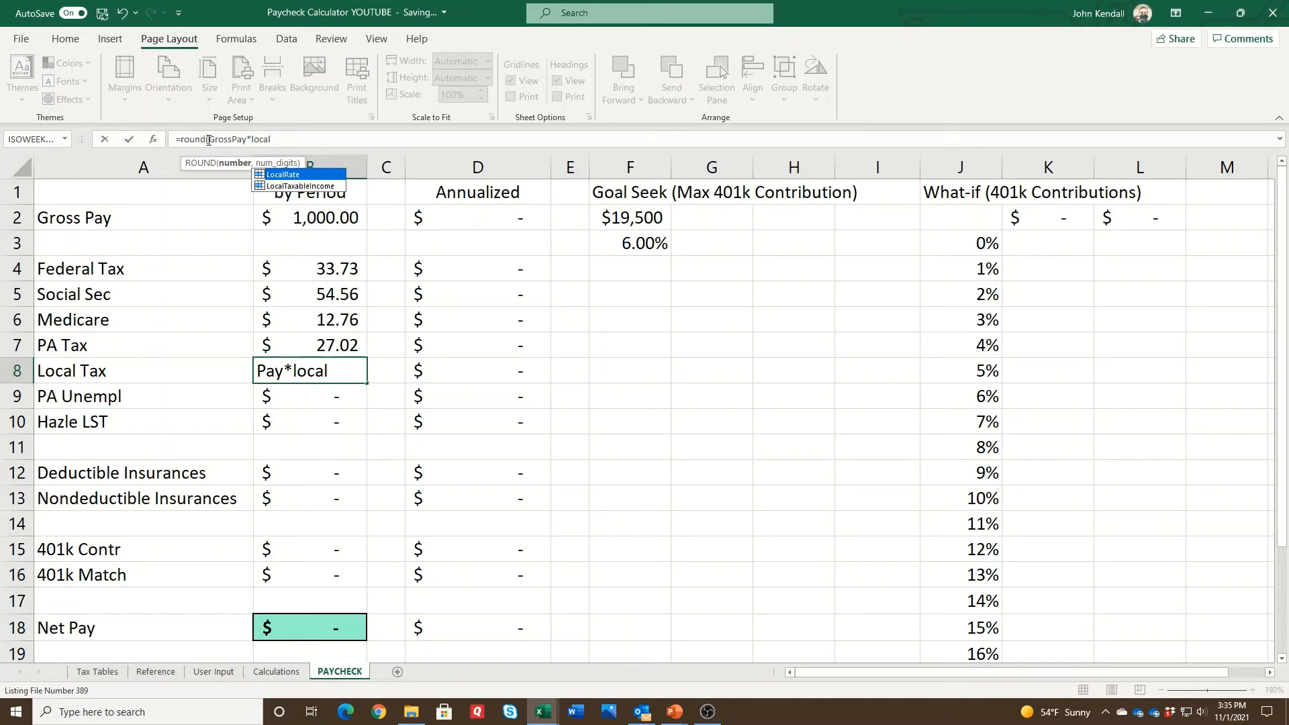
pyautogui.press('BackSpace')
pyautogui.press('BackSpace')
pyautogui.press('BackSpace')
pyautogui.press('BackSpace')
pyautogui.press('BackSpace')
pyautogui.press('BackSpace')
pyautogui.press('BackSpace')
pyautogui.press('BackSpace')
pyautogui.press('BackSpace')
pyautogui.press('BackSpace')
pyautogui.press('BackSpace')
pyautogui.press('BackSpace')
pyautogui.press('BackSpace')
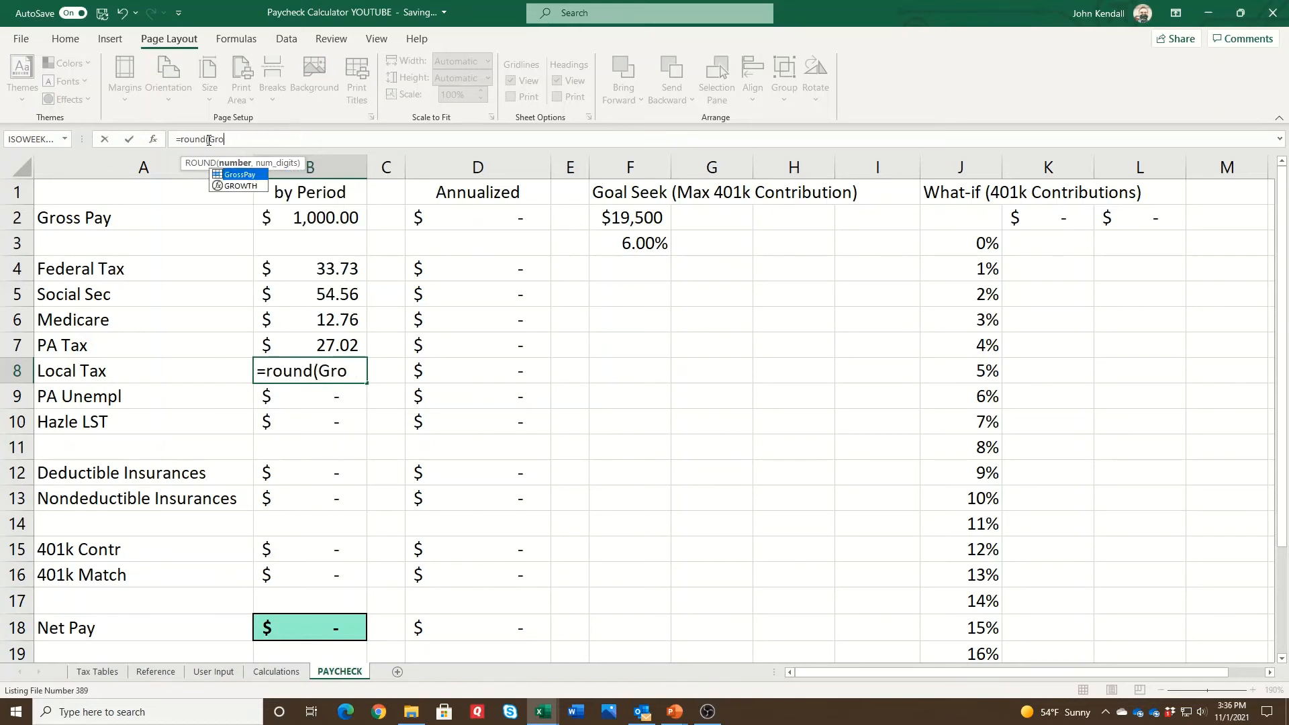
pyautogui.press('BackSpace')
# Complete the per-period Local Tax formula in B8 as =ROUND(SocSecTaxableIncome*LocalRate,2).
pyautogui.write('soc')
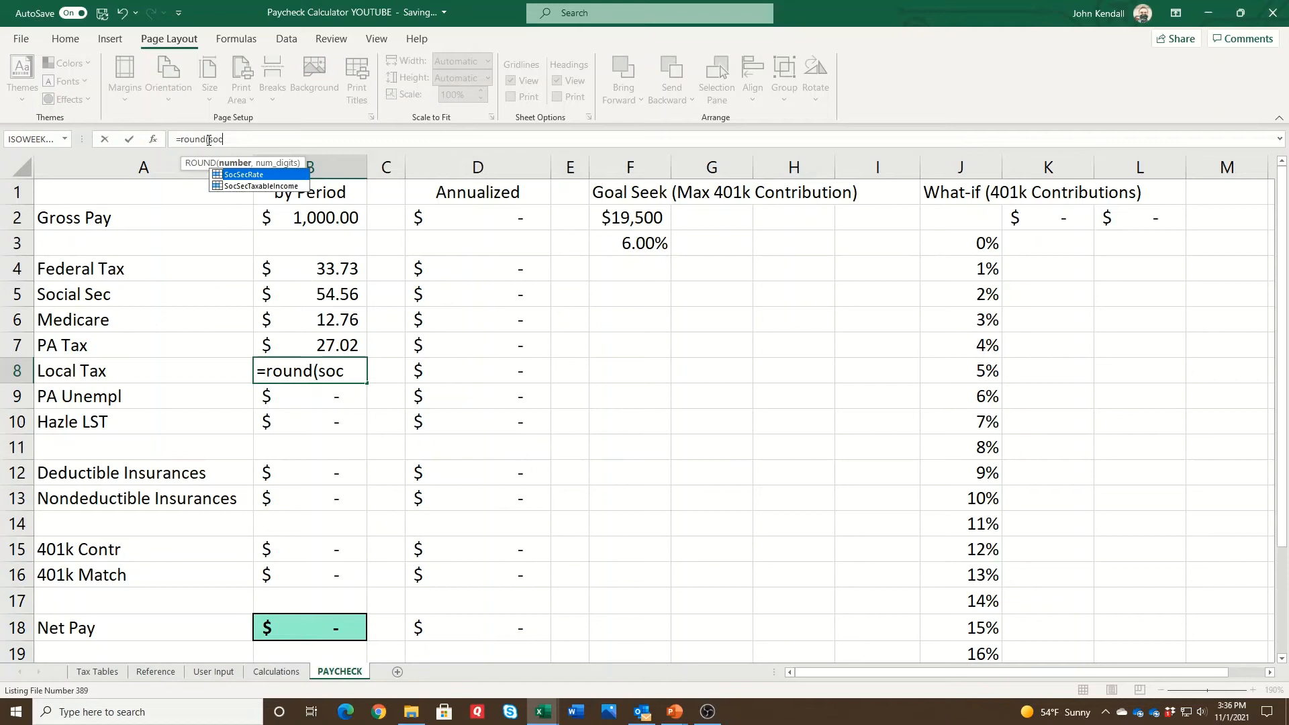
pyautogui.press('Down')
pyautogui.press('Tab')
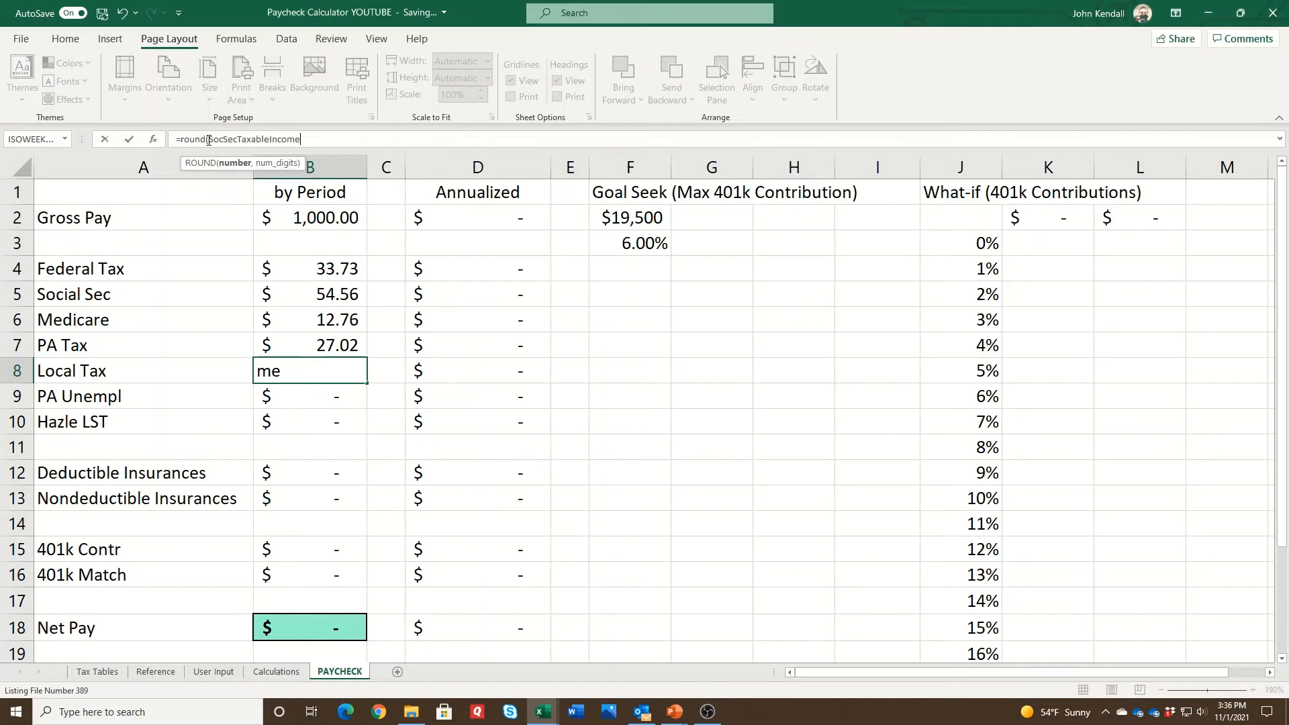
pyautogui.write('*lo')
pyautogui.press('Tab')
pyautogui.write(',')
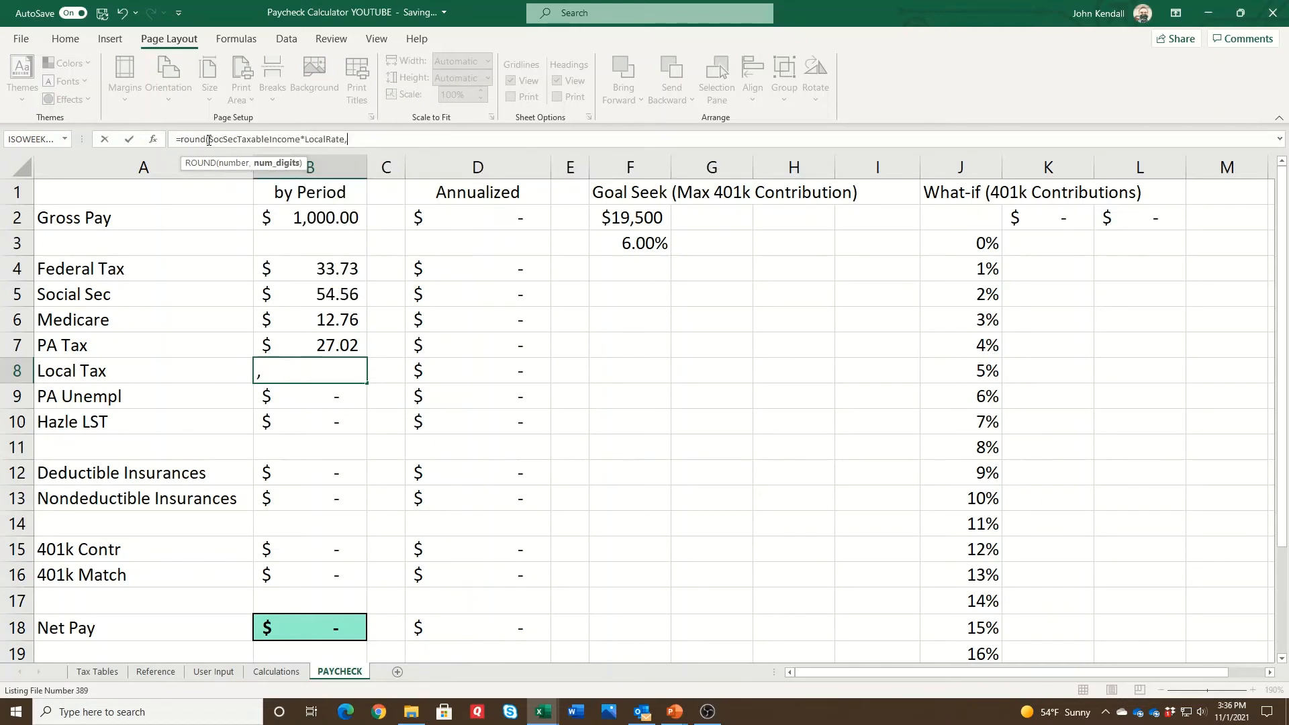
pyautogui.write('2)')
pyautogui.press('Return')
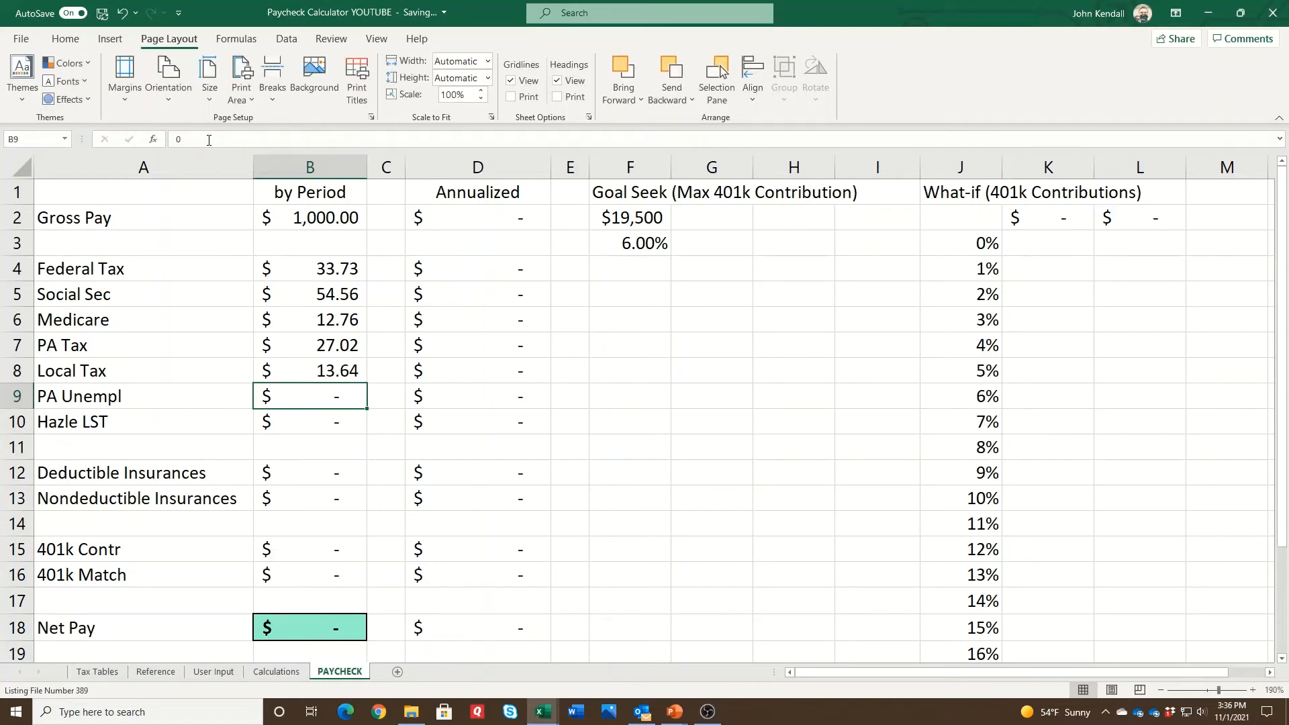
# Calculate the per-period PA Unempl amount in B9 as GrossPay times the named unemployment rate, rounded to 2 decimal places.
pyautogui.click(209, 139)
pyautogui.press('BackSpace')
pyautogui.write('=')
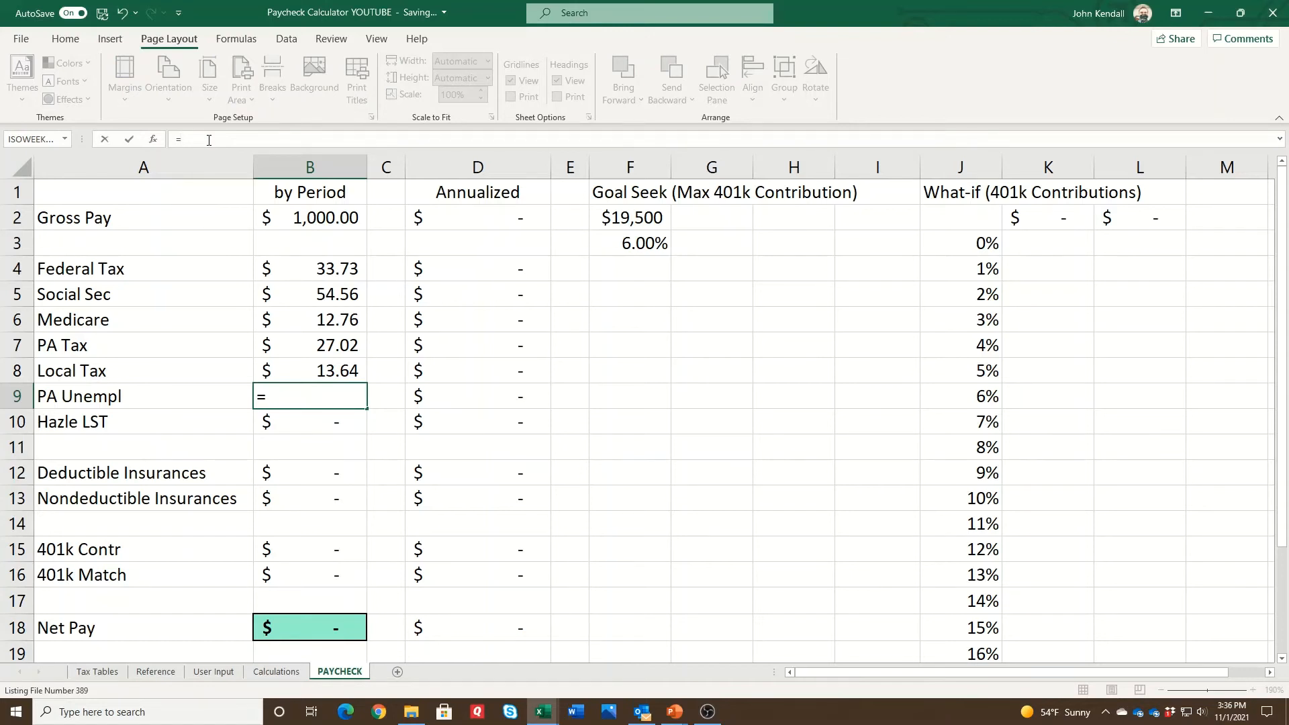
pyautogui.write('round(gr')
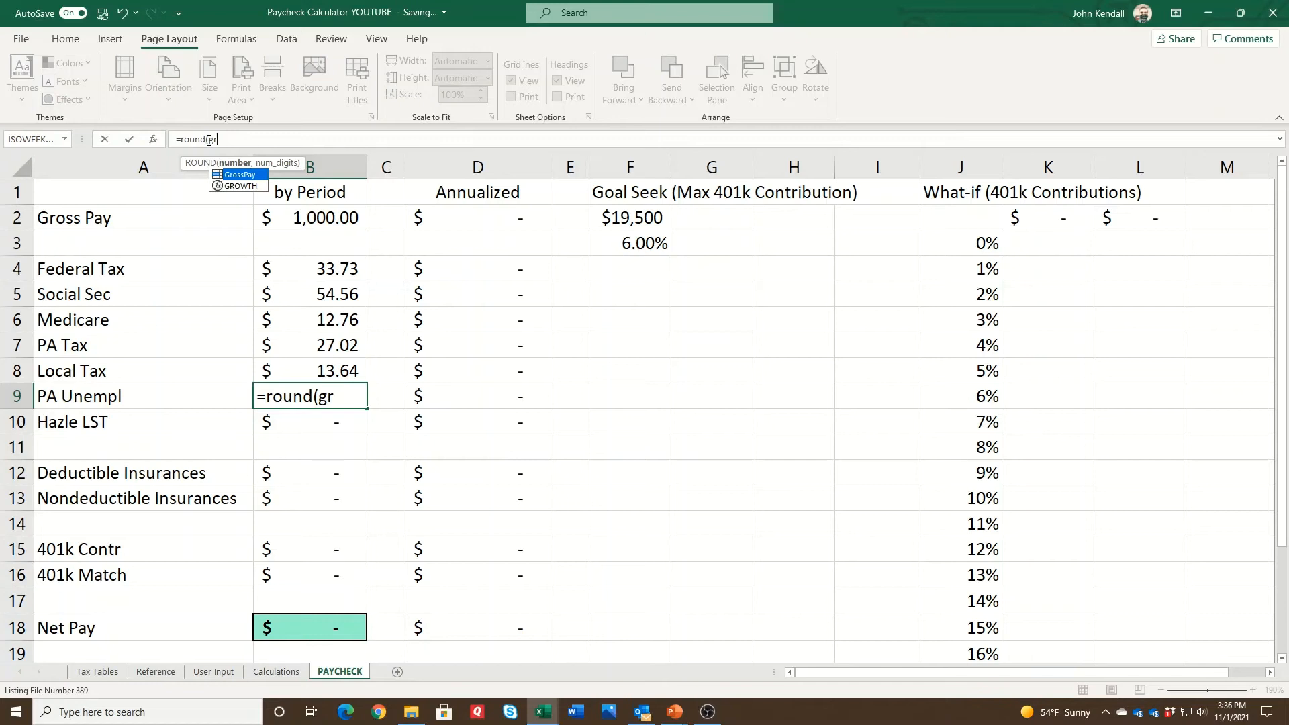
pyautogui.press('Tab')
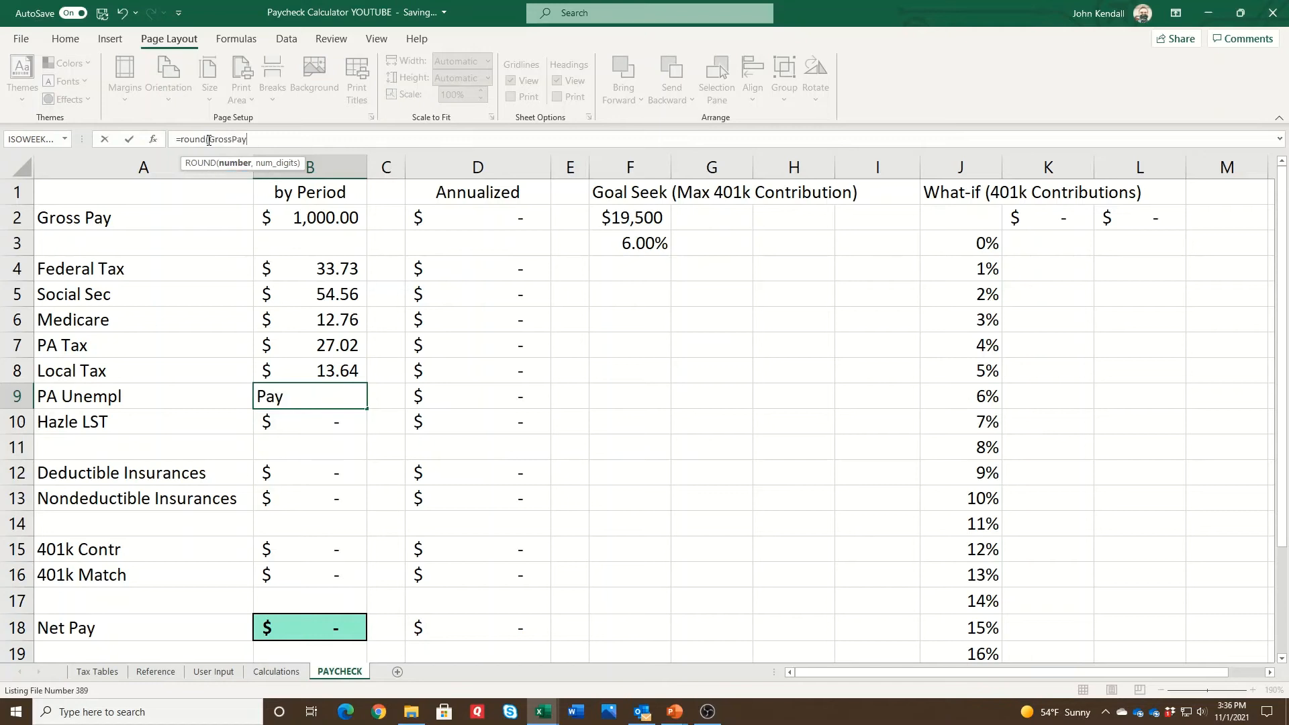
pyautogui.write('*u')
pyautogui.press('Tab')
pyautogui.write(',2)')
pyautogui.hotkey('ctrl', 'Return')
pyautogui.press('Return')
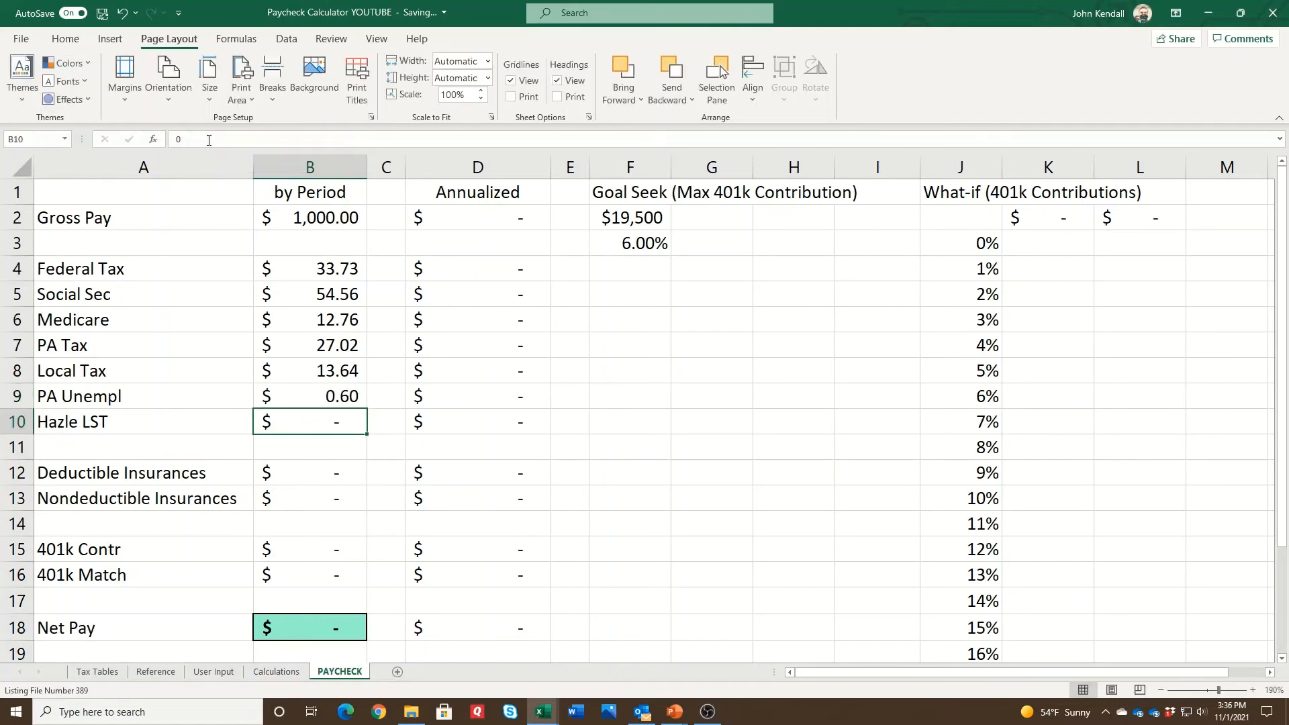
# Calculate the per-period Hazle LST amount in B10 with =ROUND(LSTTax/12,2).
pyautogui.click(209, 140)
pyautogui.press('BackSpace')
pyautogui.write('=')
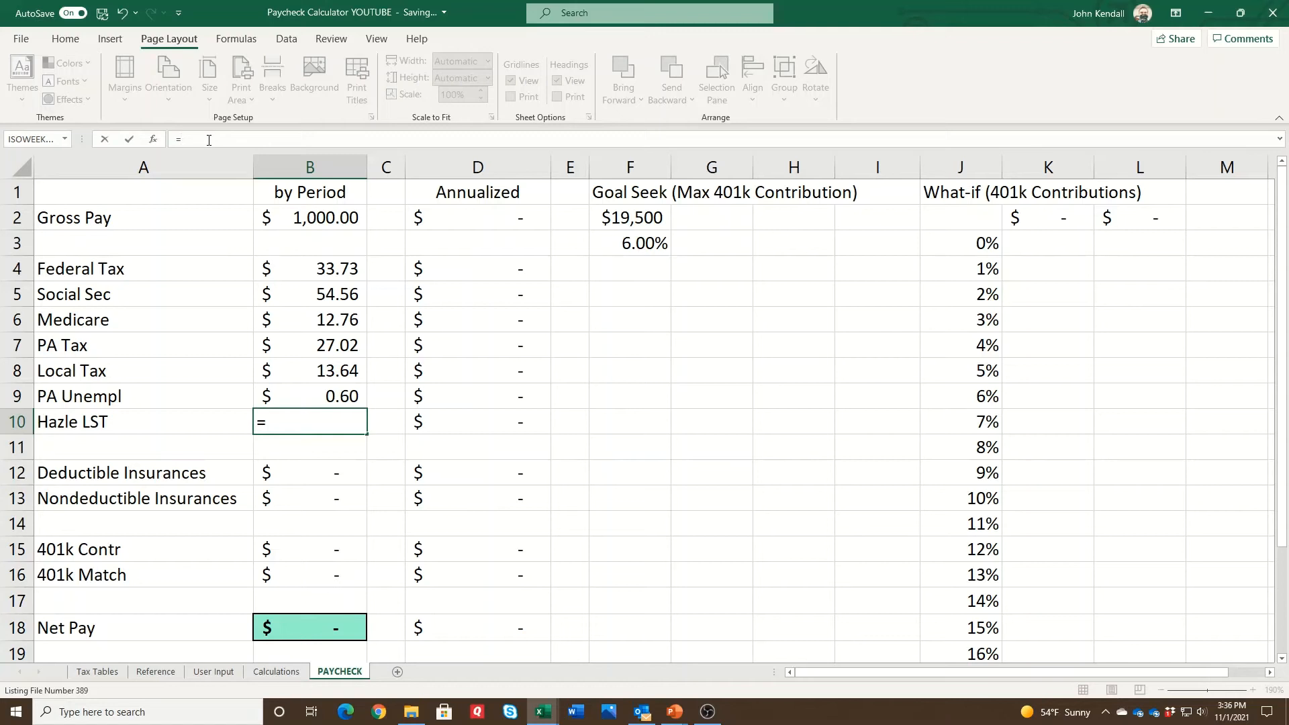
pyautogui.write('round(gross')
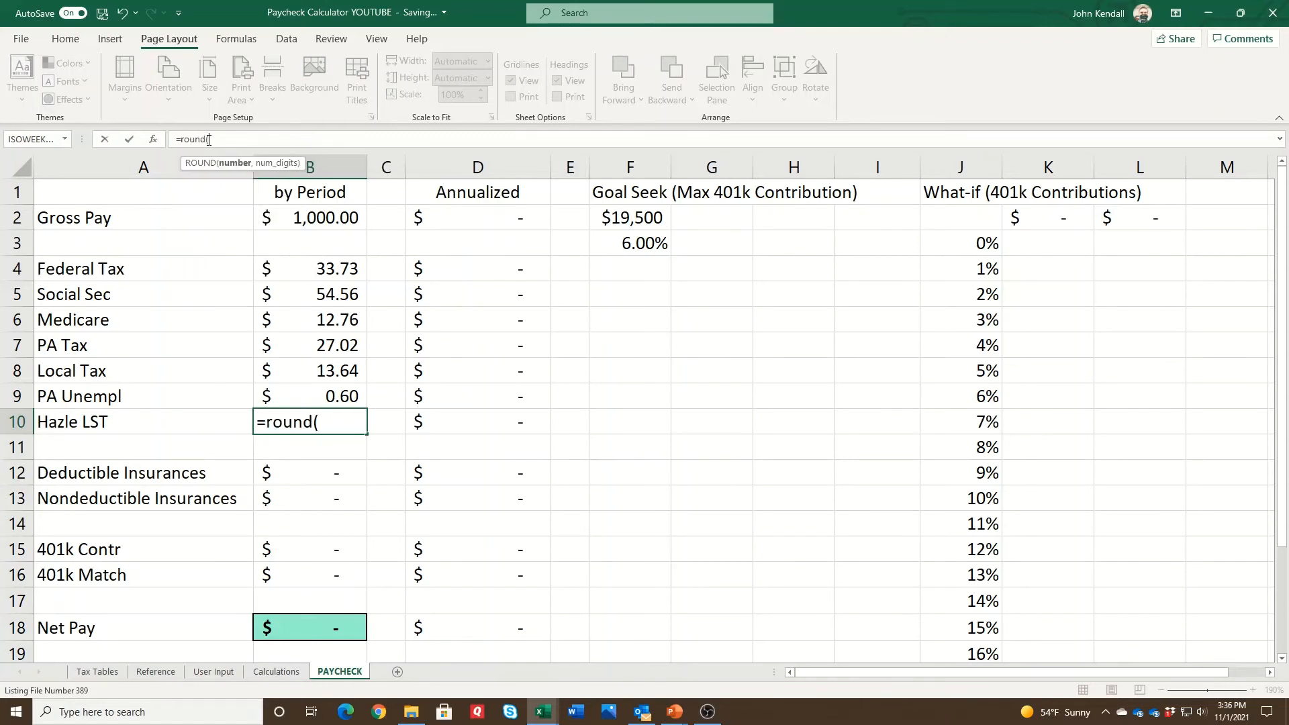
pyautogui.press('BackSpace')
pyautogui.press('BackSpace')
pyautogui.press('BackSpace')
pyautogui.press('BackSpace')
pyautogui.press('BackSpace')
pyautogui.write('lst')
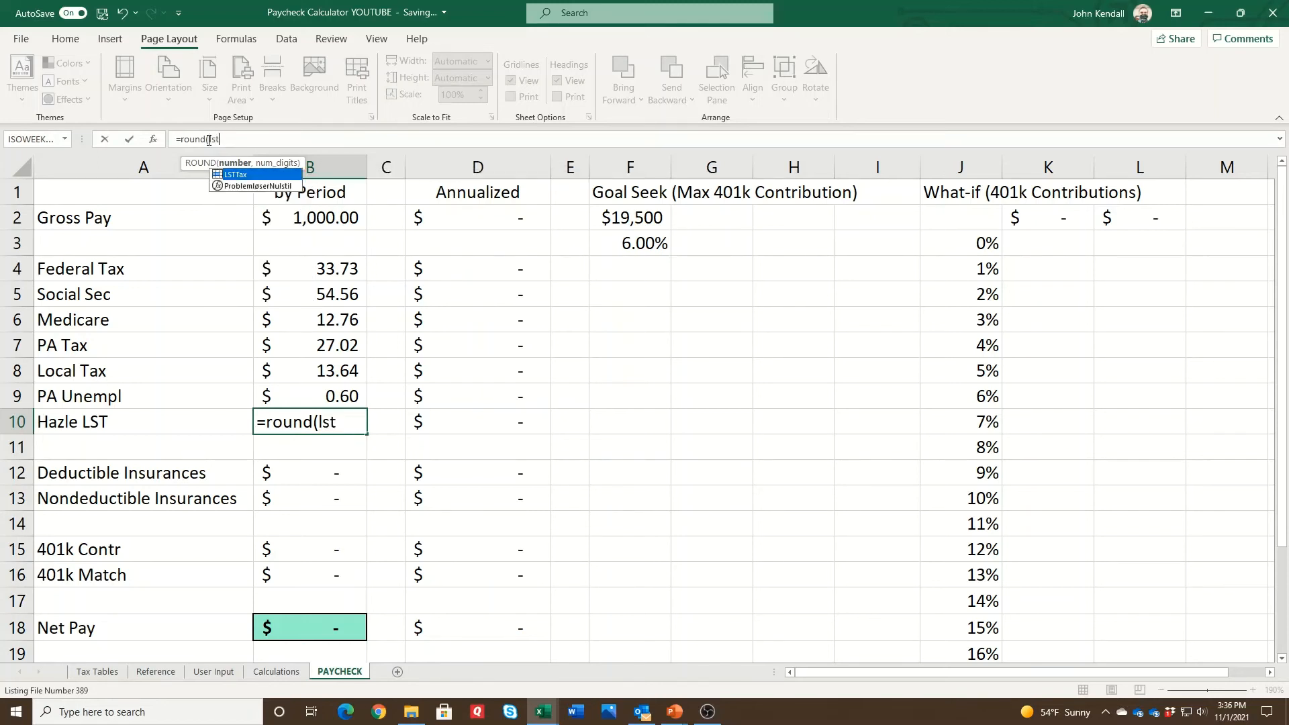
pyautogui.press('Tab')
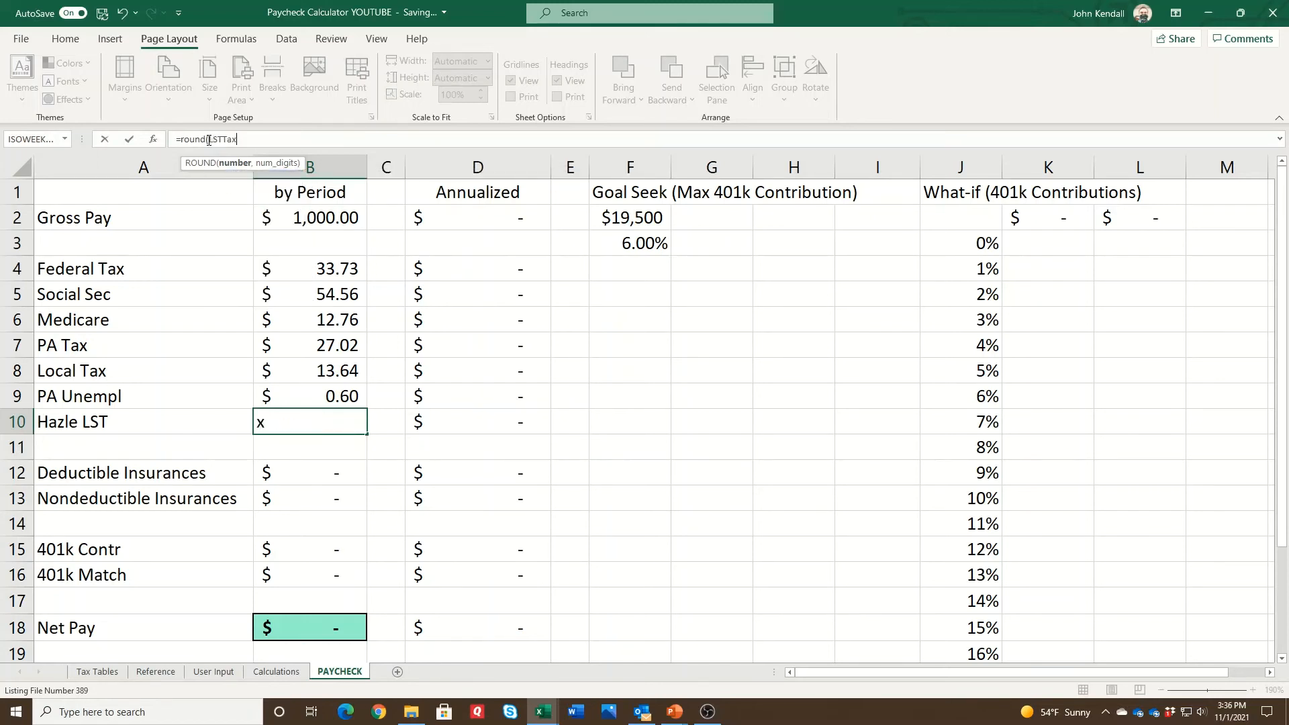
pyautogui.write('/12,2)')
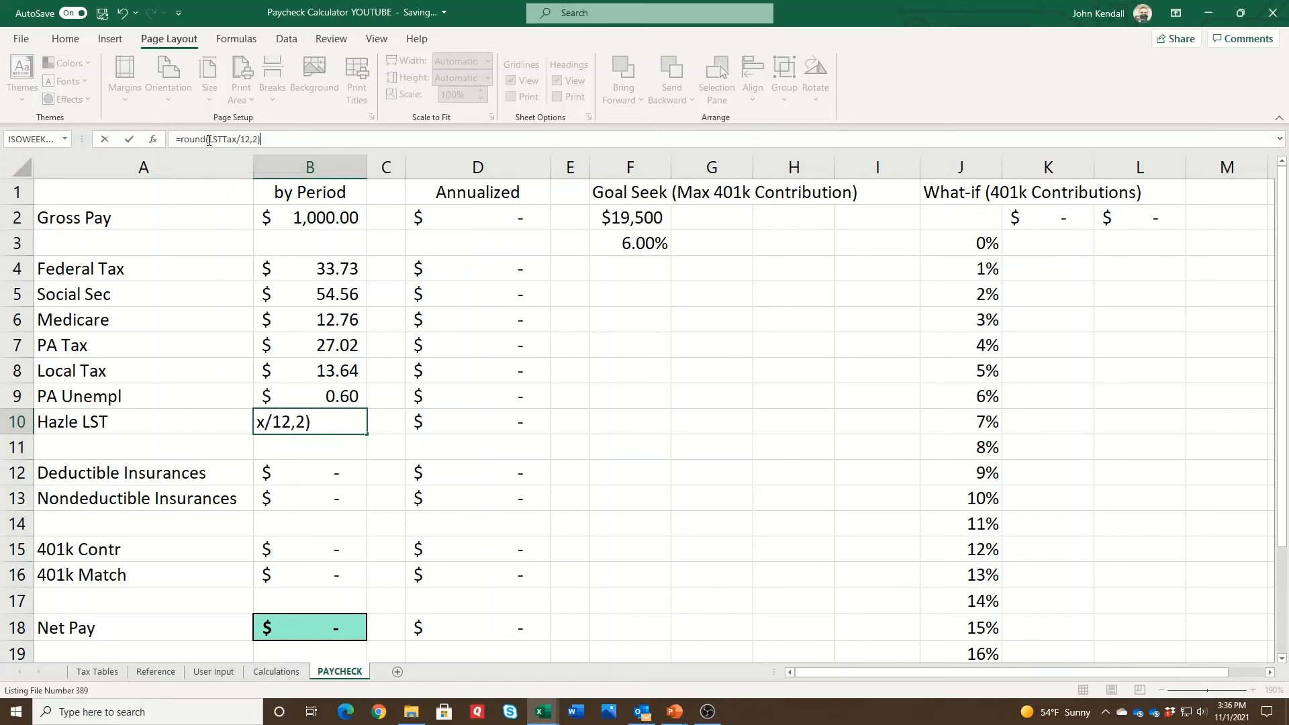
pyautogui.press('Return')
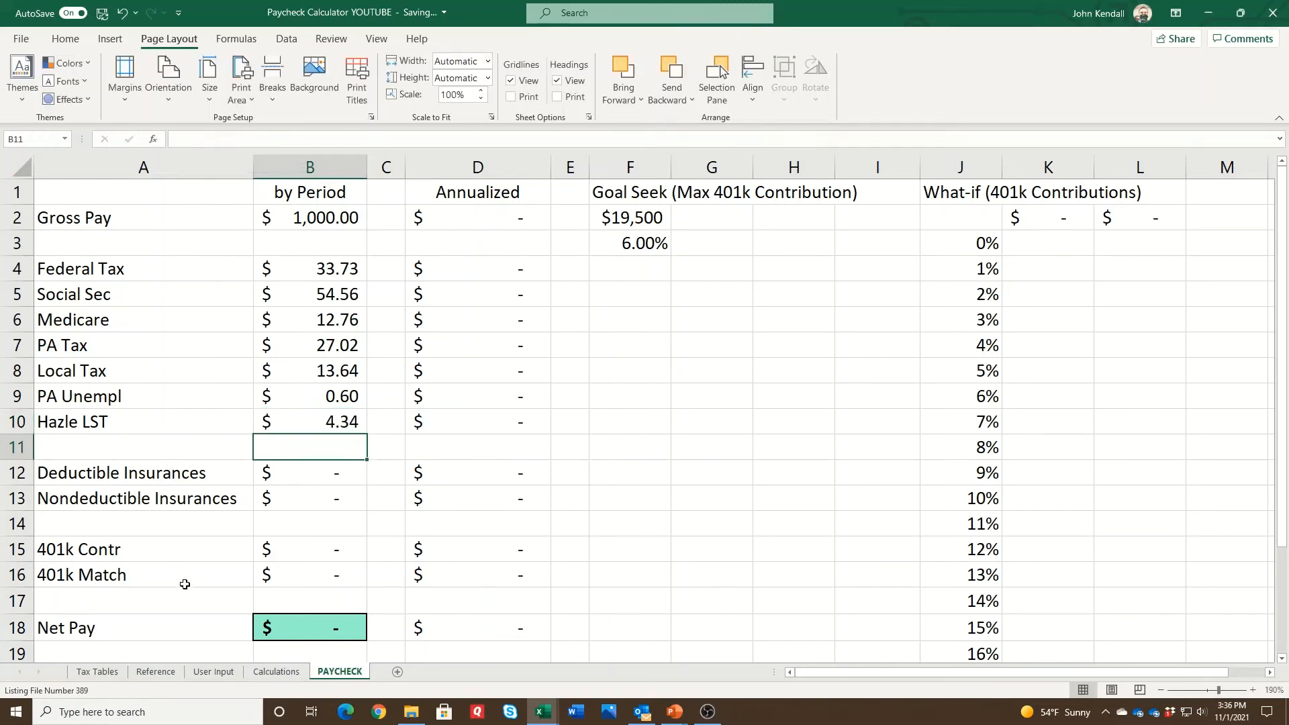
# Fill the per-period Deductible Insurances amount in B12 with =TotalDeductibleInsurance.
pyautogui.click(276, 465)
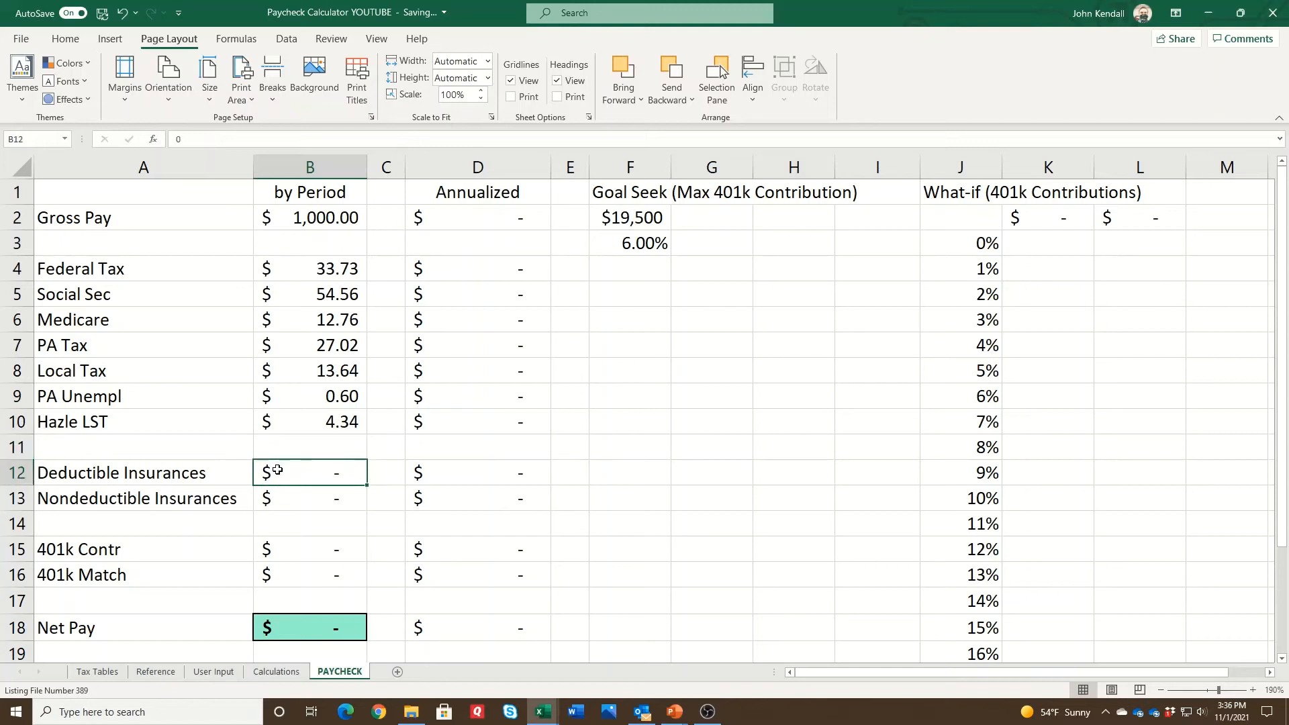
pyautogui.write('=ded')
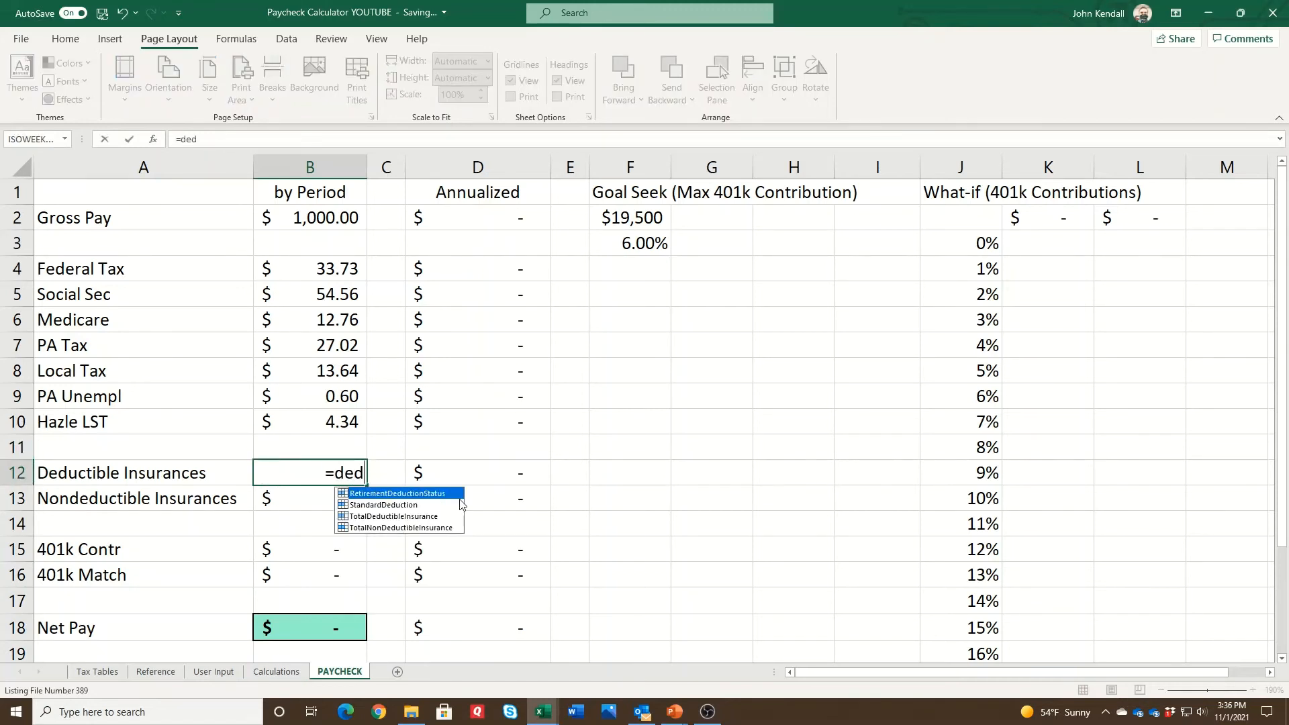
pyautogui.press('Down')
pyautogui.press('Down')
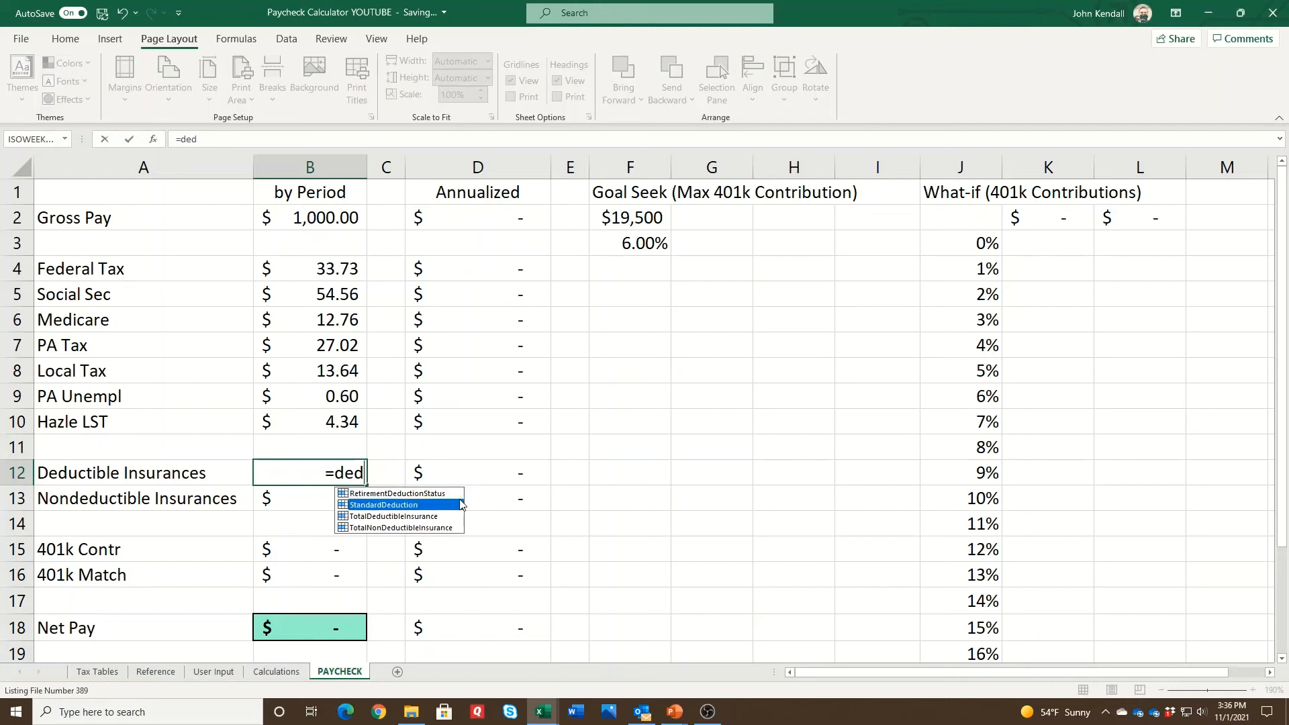
pyautogui.press('Tab')
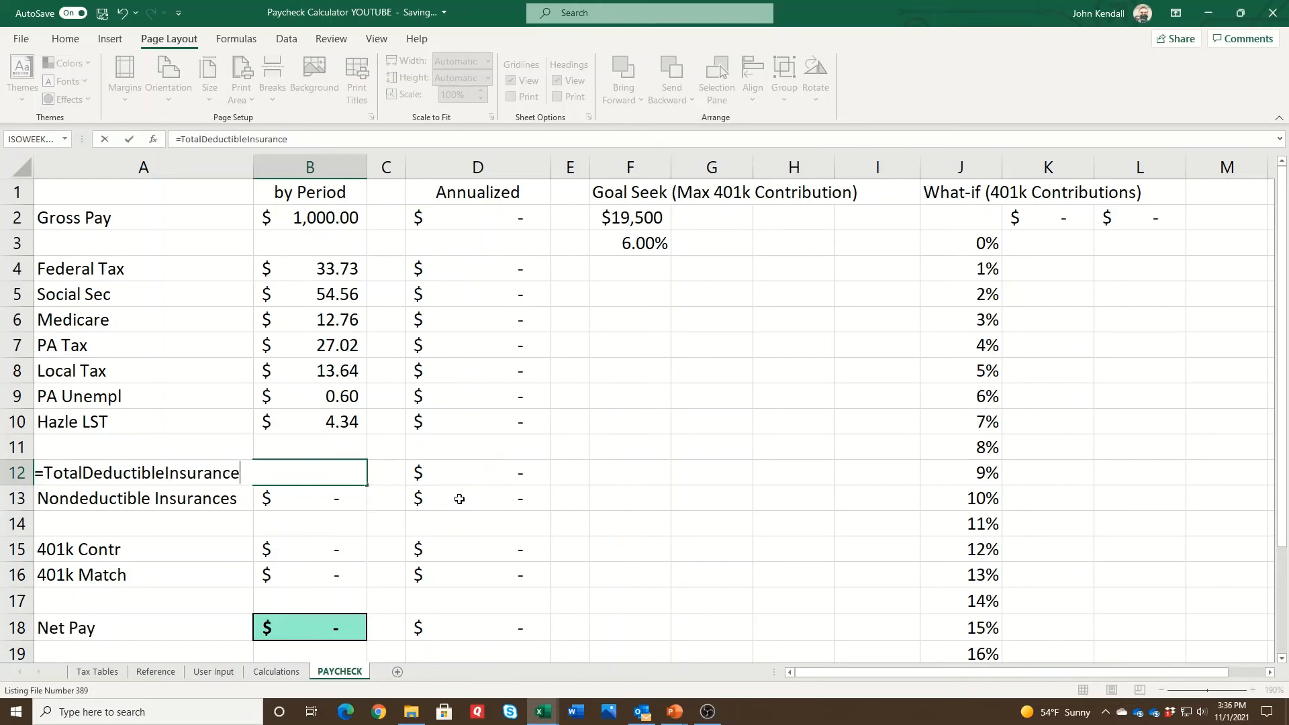
pyautogui.press('Return')
# Fill the per-period Nondeductible Insurances amount in B13 with =TotalNonDeductibleInsurance.
pyautogui.press('F2')
pyautogui.press('BackSpace')
pyautogui.write('=total')
pyautogui.press('Down')
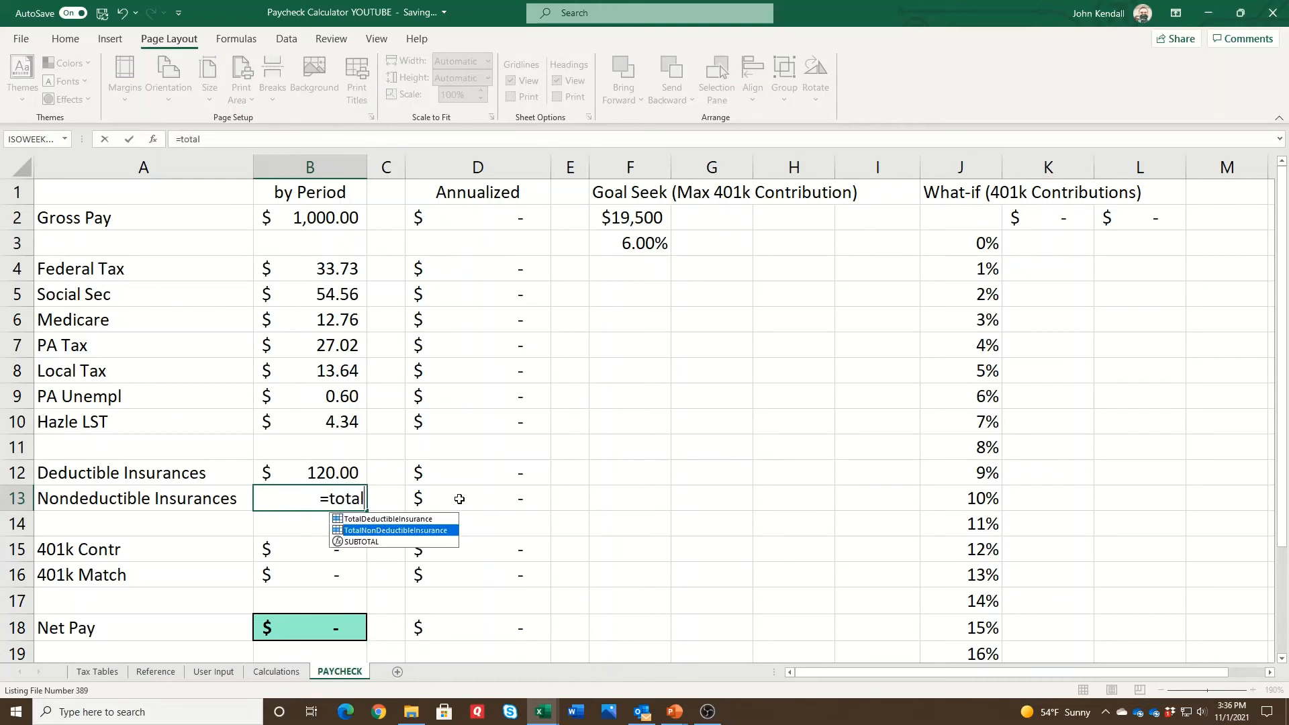
pyautogui.press('Tab')
pyautogui.press('Return')
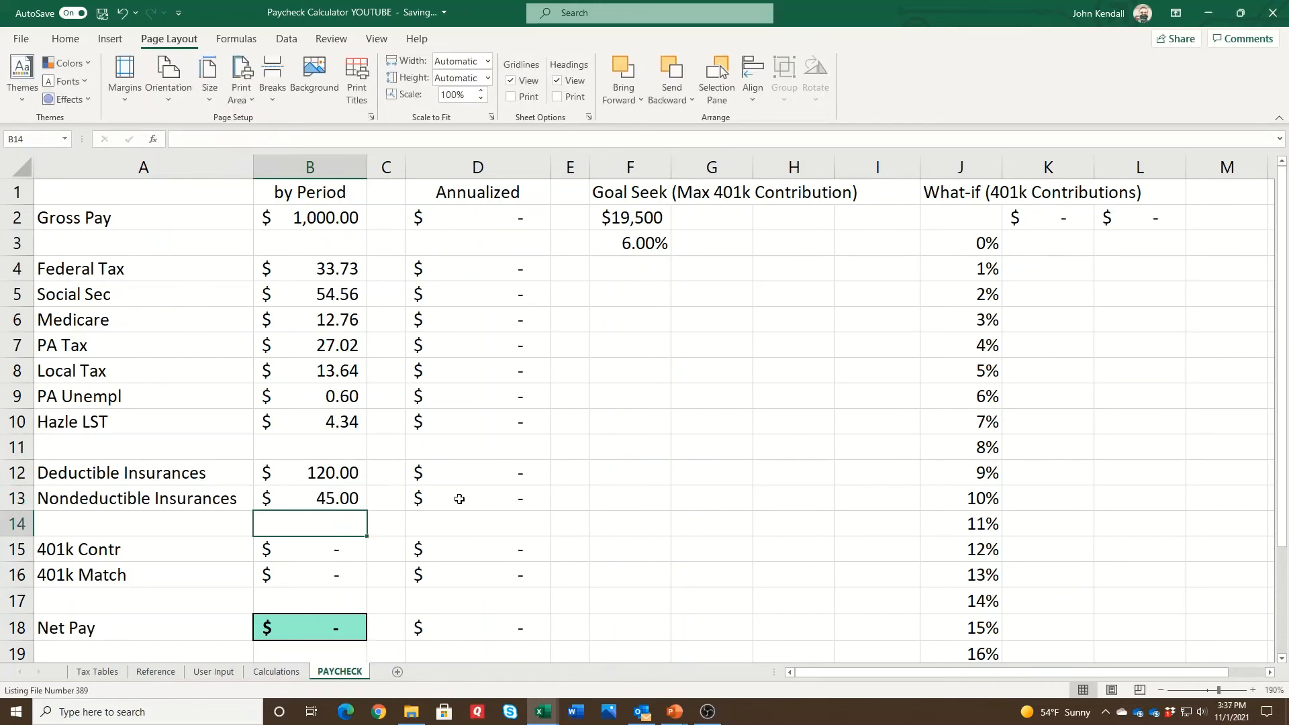
# Fill the per-period 401k Contr amount in B15 with =RetirementDollars.
pyautogui.press('Down')
pyautogui.write('=')
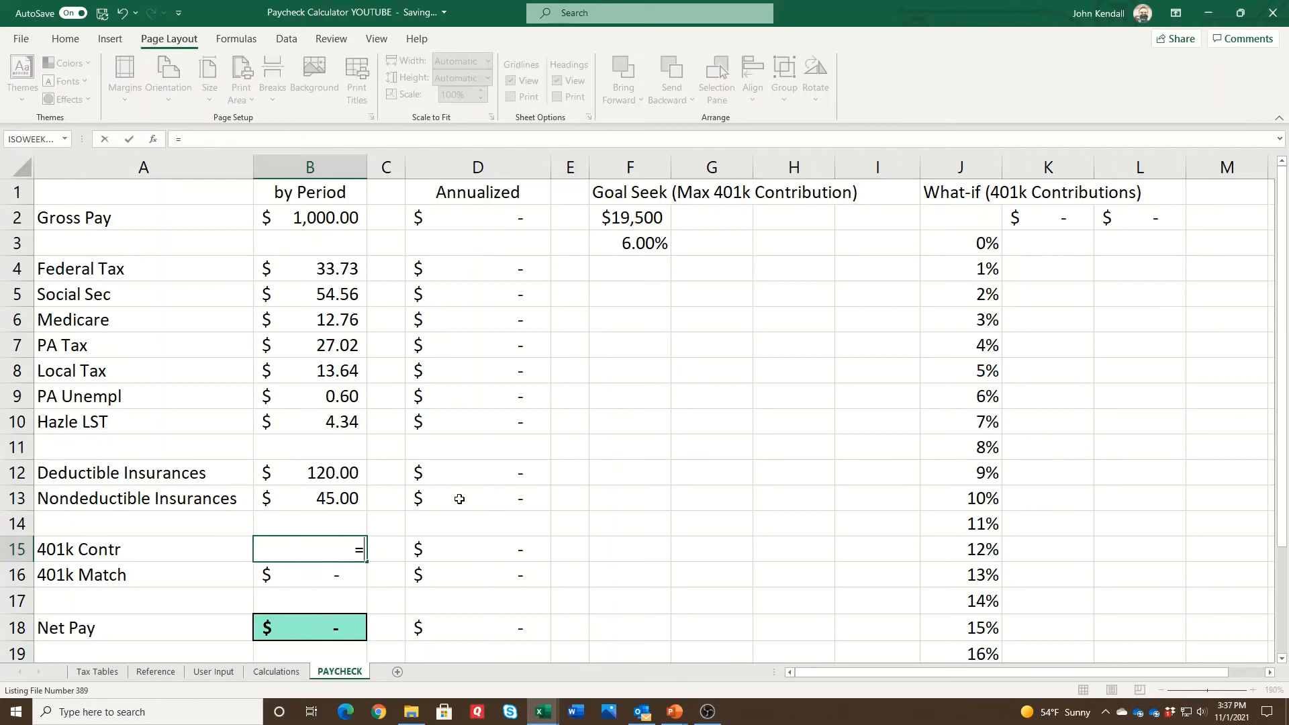
pyautogui.write('retire')
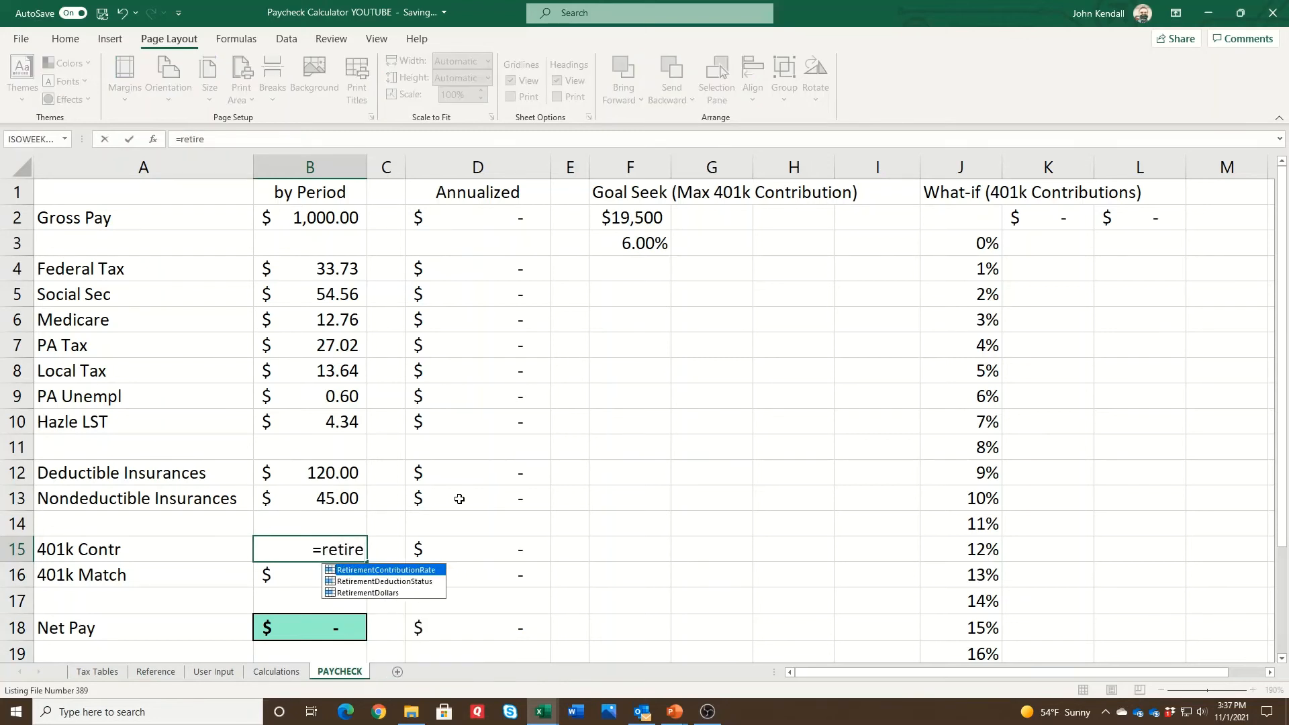
pyautogui.press('Down')
pyautogui.press('Down')
pyautogui.press('Tab')
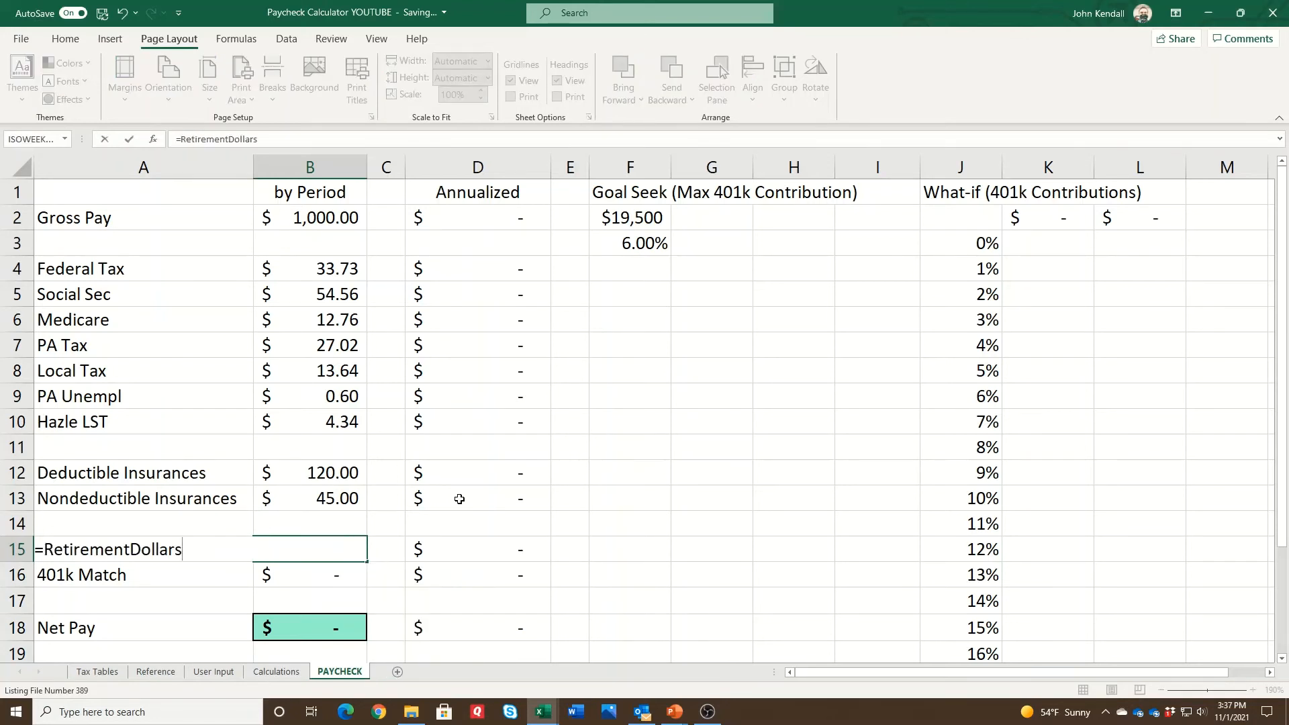
pyautogui.press('Return')
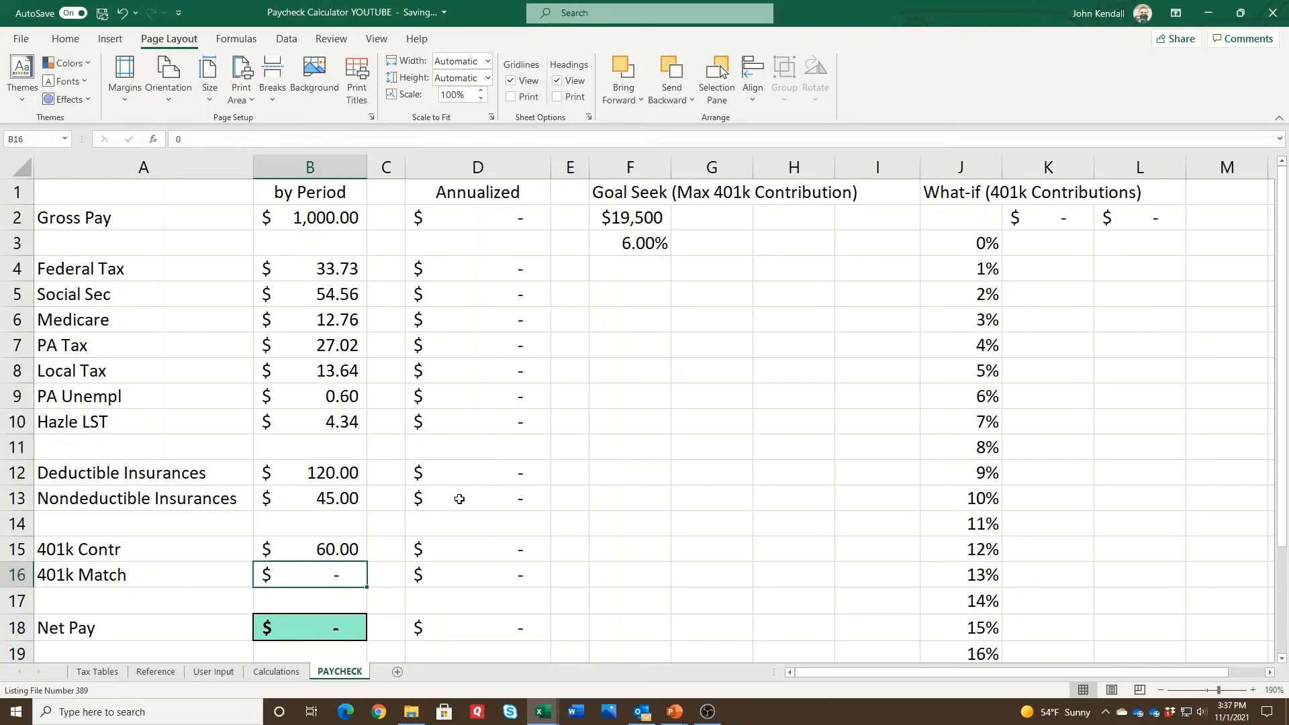
# Calculate the per-period 401k Match amount in B16 with =GrossPay*.03.
pyautogui.write('=gross')
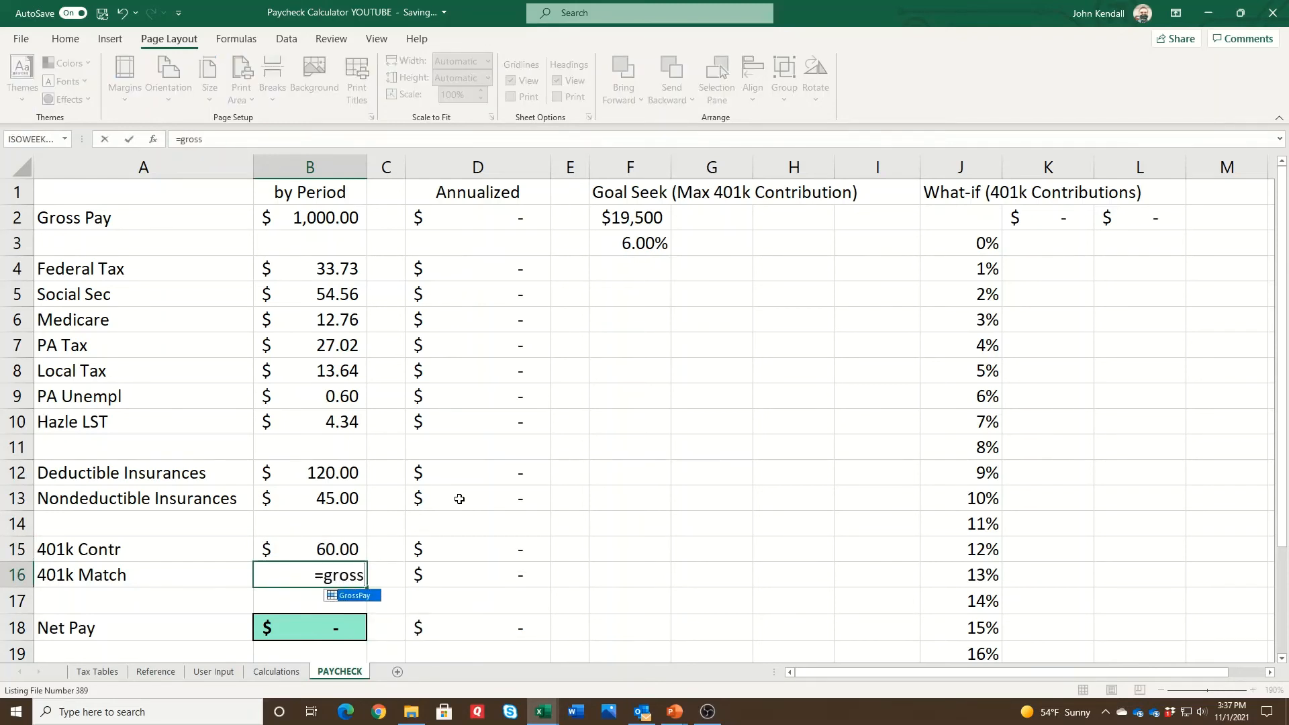
pyautogui.press('Tab')
pyautogui.write('*')
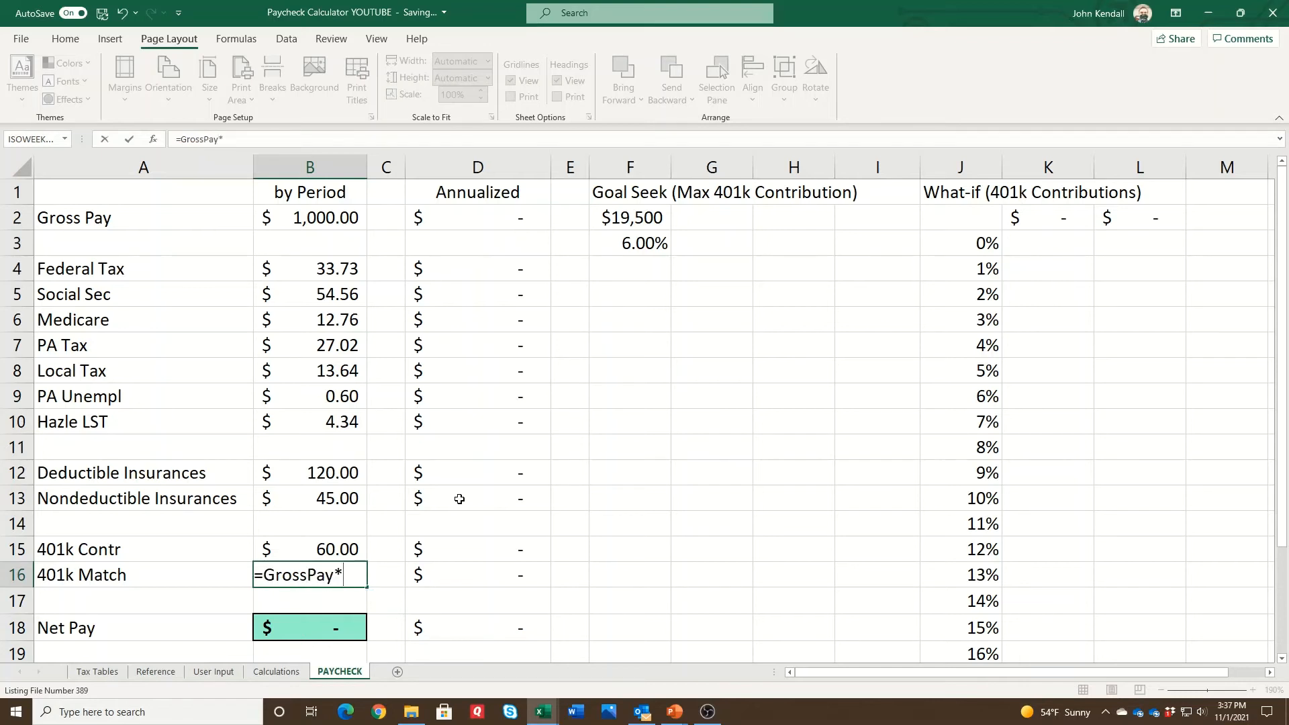
pyautogui.write('.03')
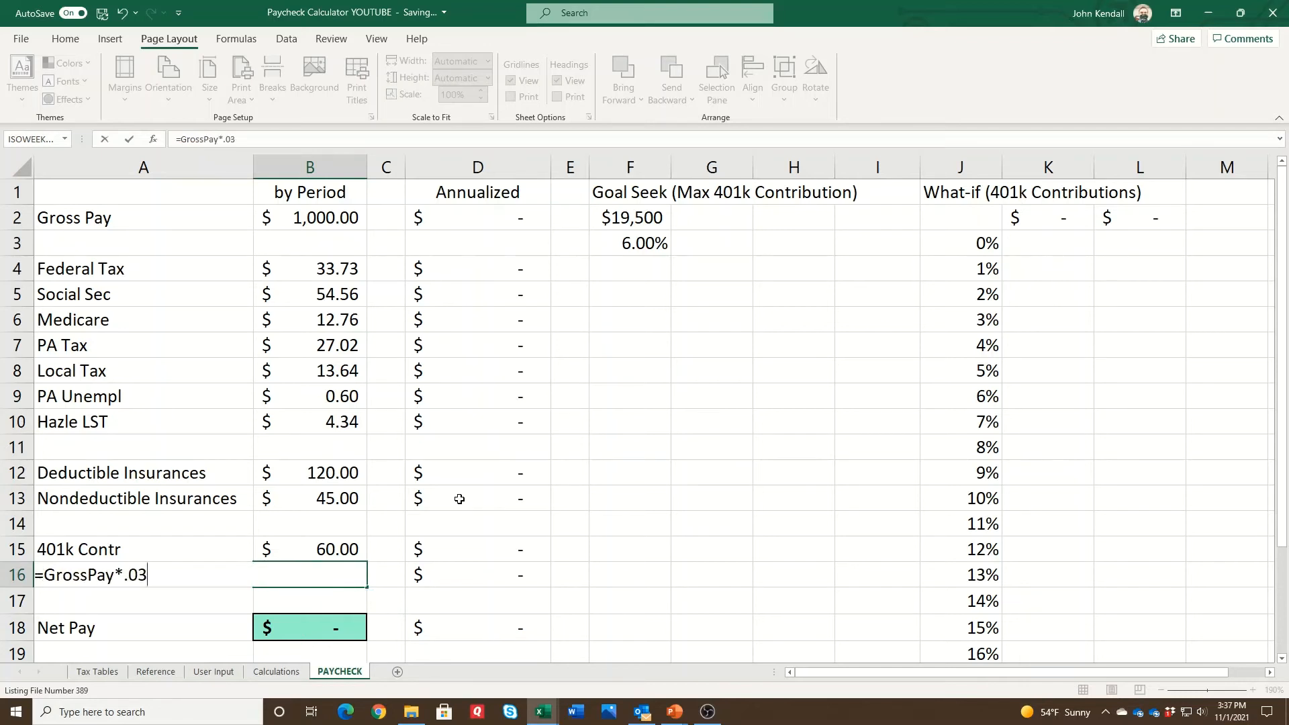
pyautogui.press('Return')
# Finish the 401k Match entry in B16 and go to the per-period Net Pay cell B18.
pyautogui.press('Down')
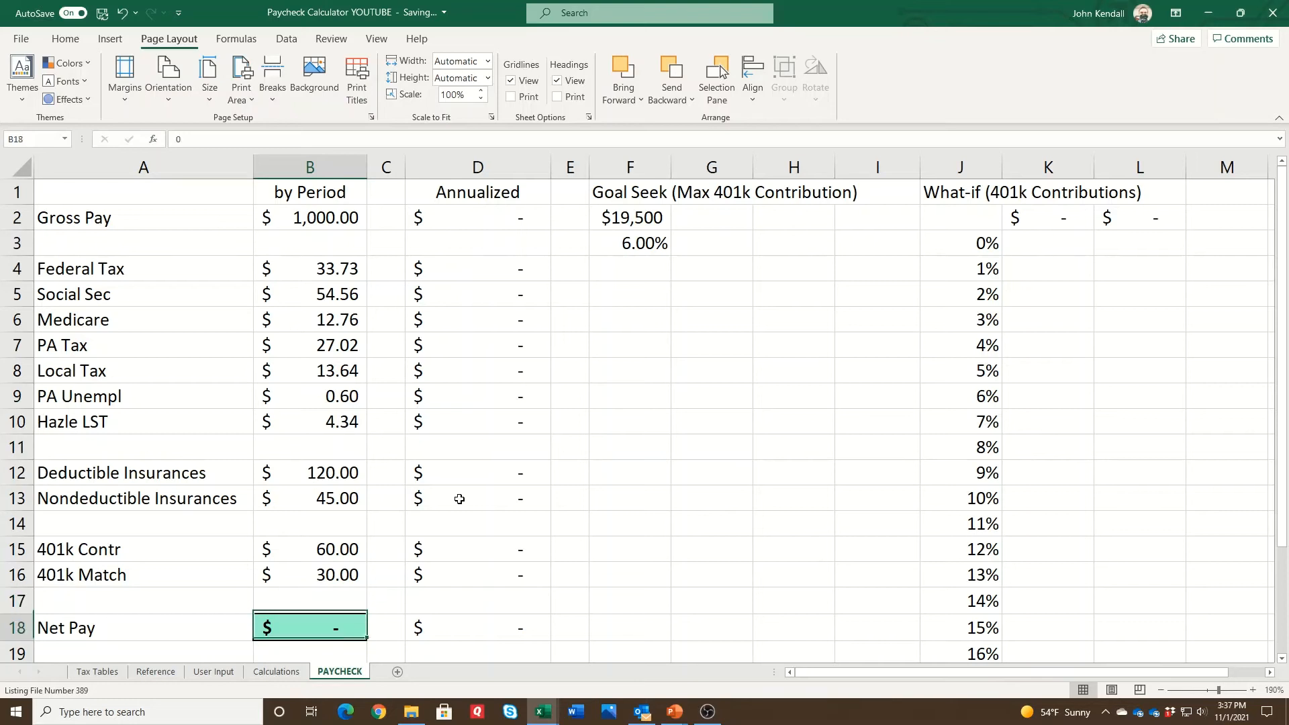
pyautogui.write('=')
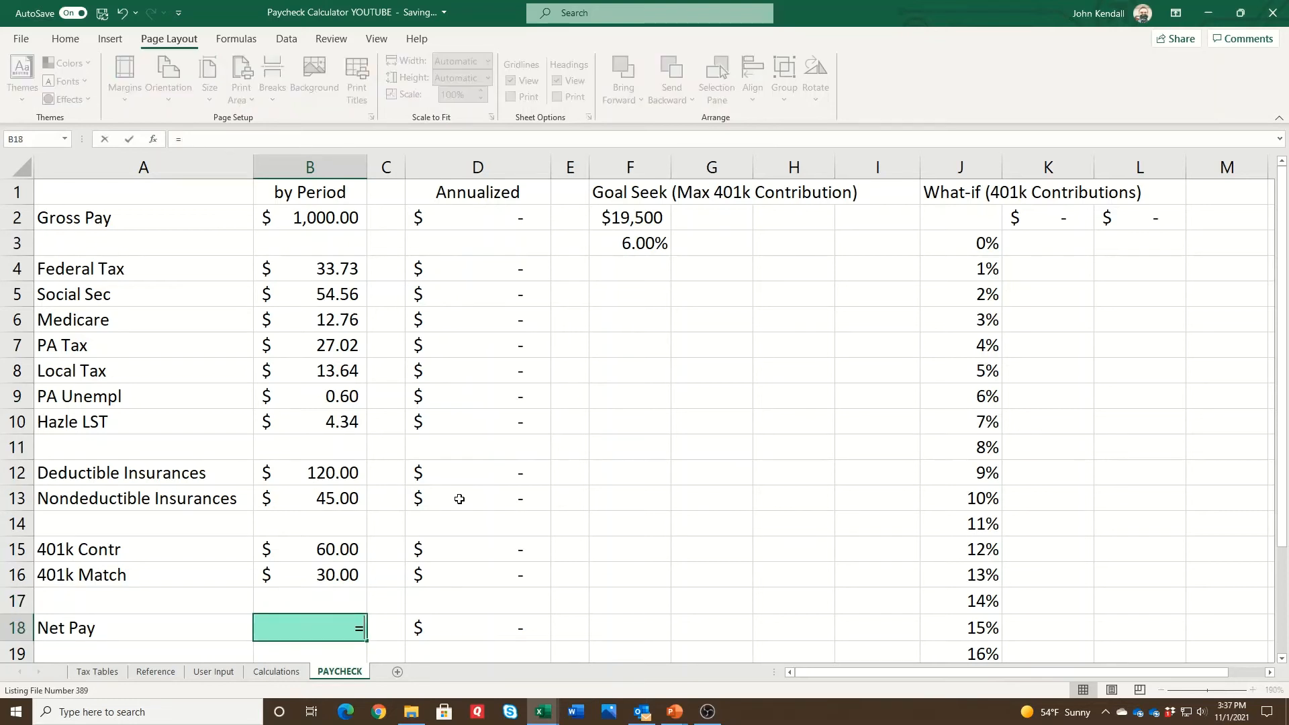
pyautogui.write('sum(')
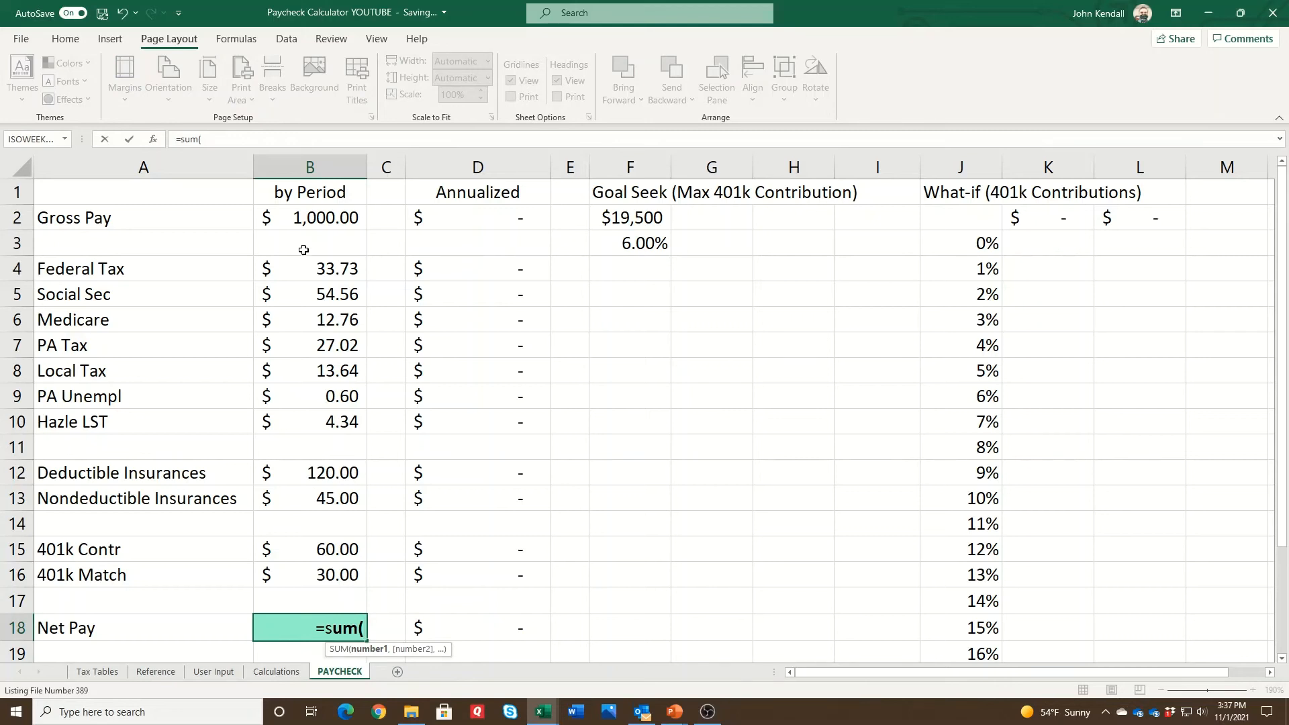
pyautogui.click(315, 218)
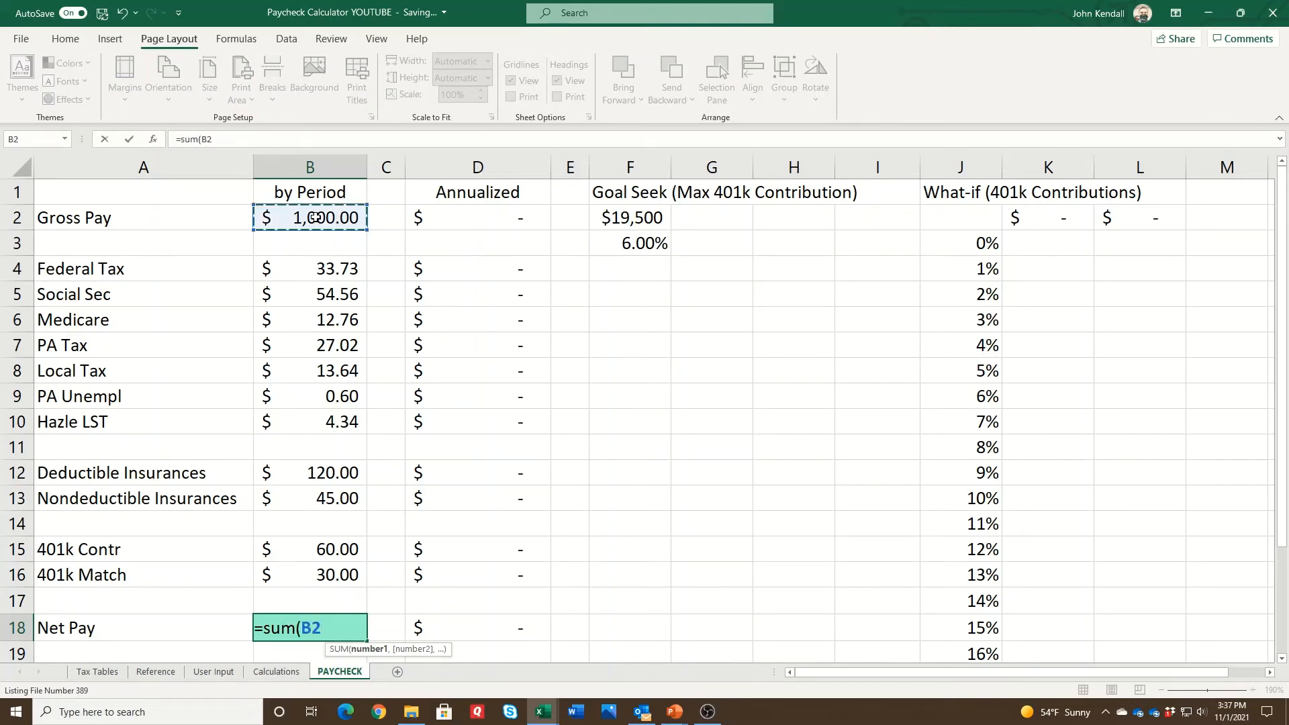
pyautogui.write(',')
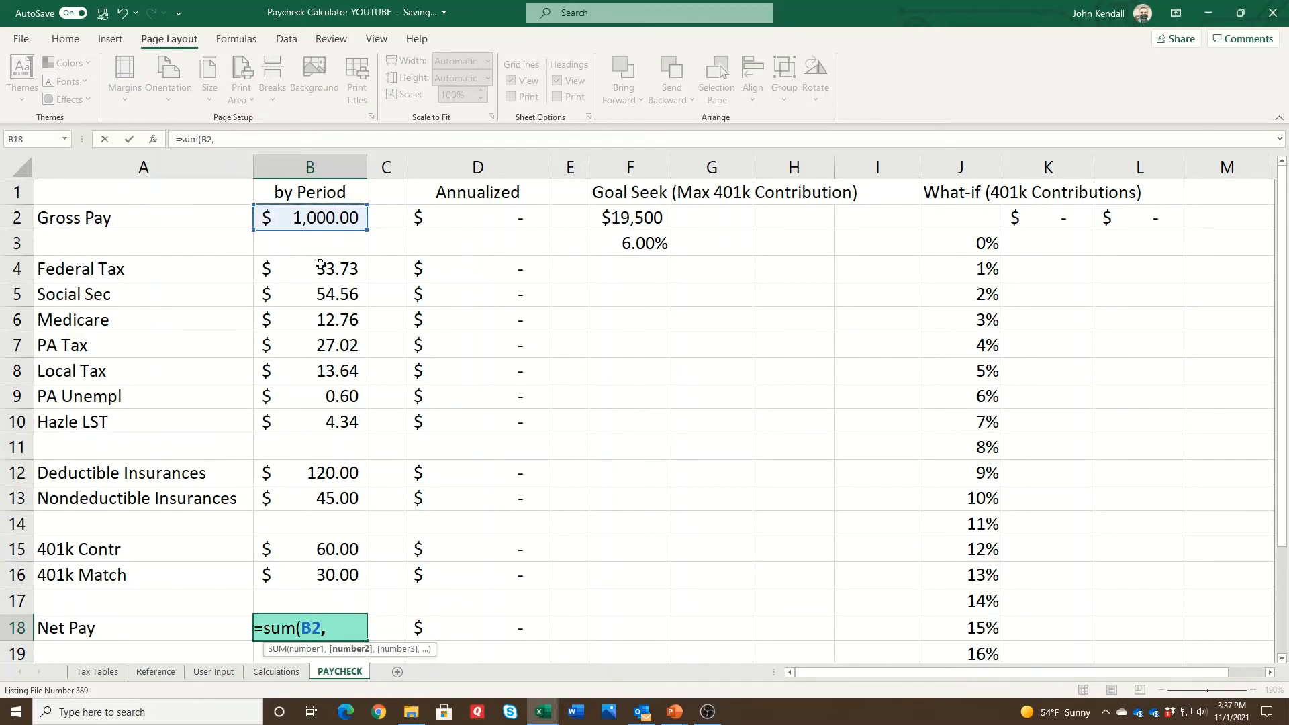
pyautogui.press('Escape')
# Calculate the per-period Net Pay in B18 with =GrossPay-SUM(B4:B15).
pyautogui.write('=')
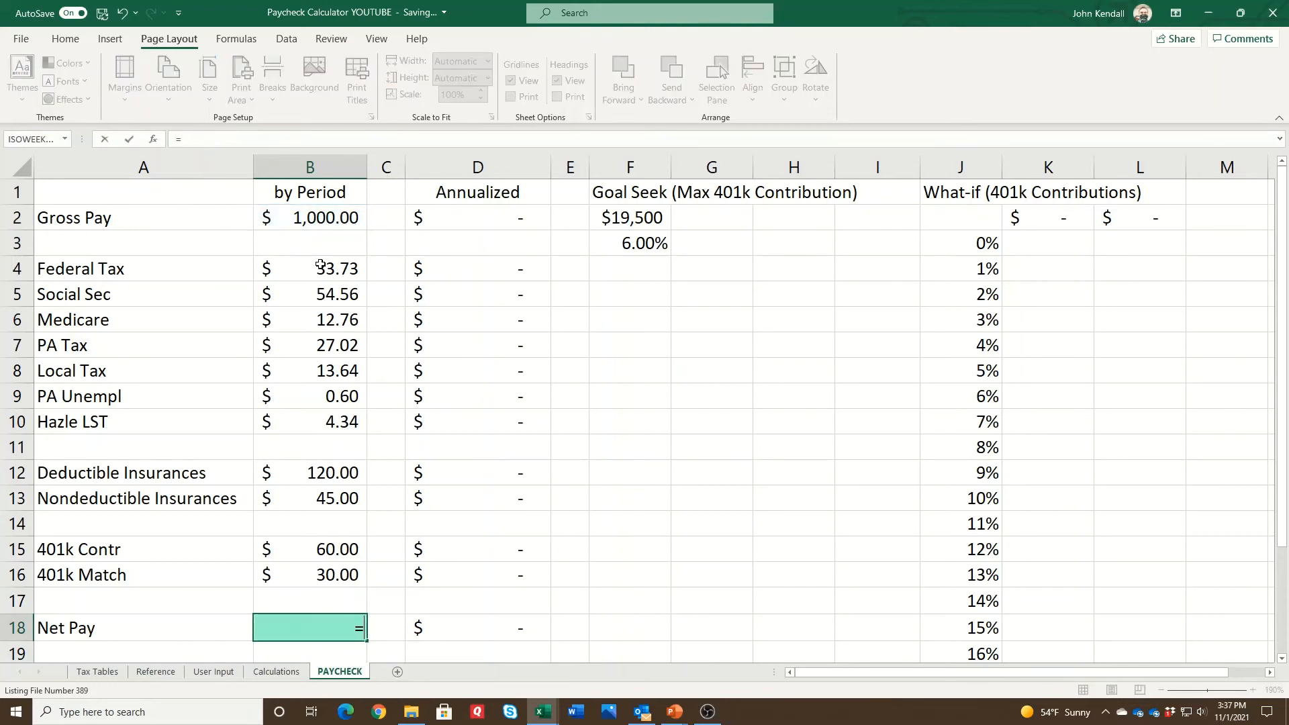
pyautogui.write('grosspay')
pyautogui.press('Tab')
pyautogui.write('-sum(')
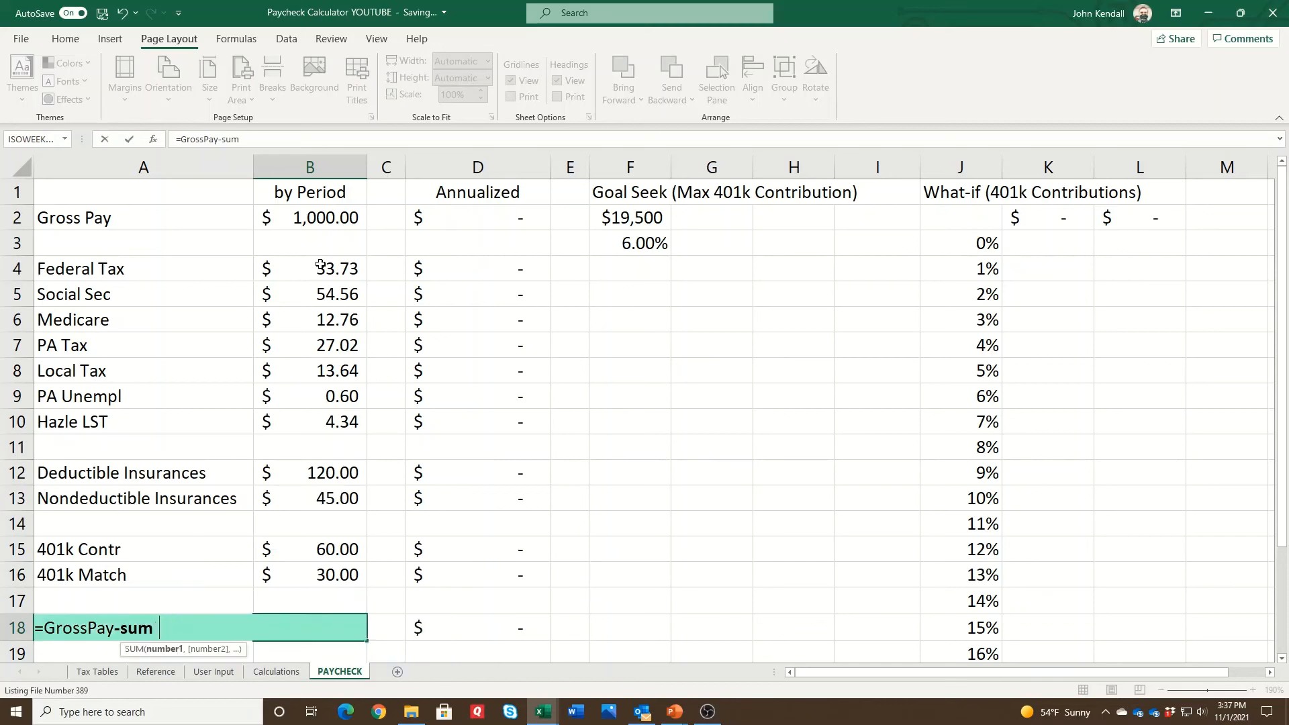
pyautogui.moveTo(321, 267); pyautogui.dragTo(327, 548)
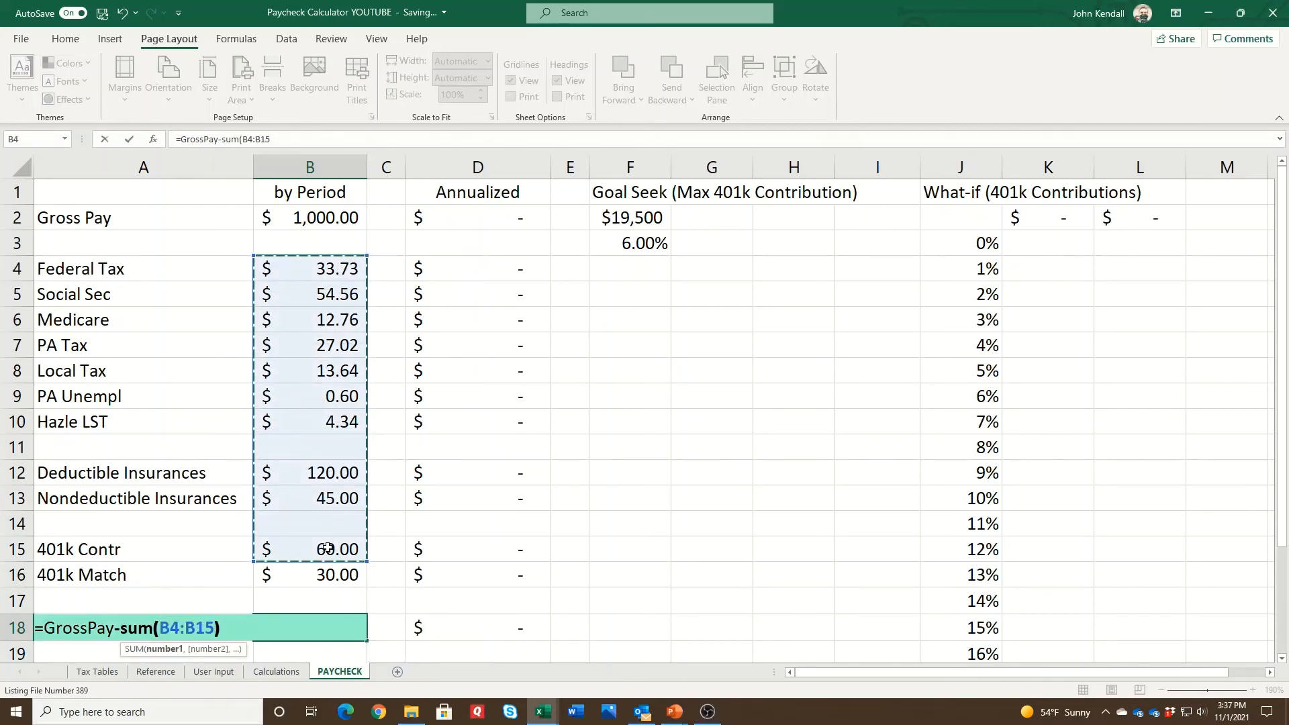
pyautogui.press('Return')
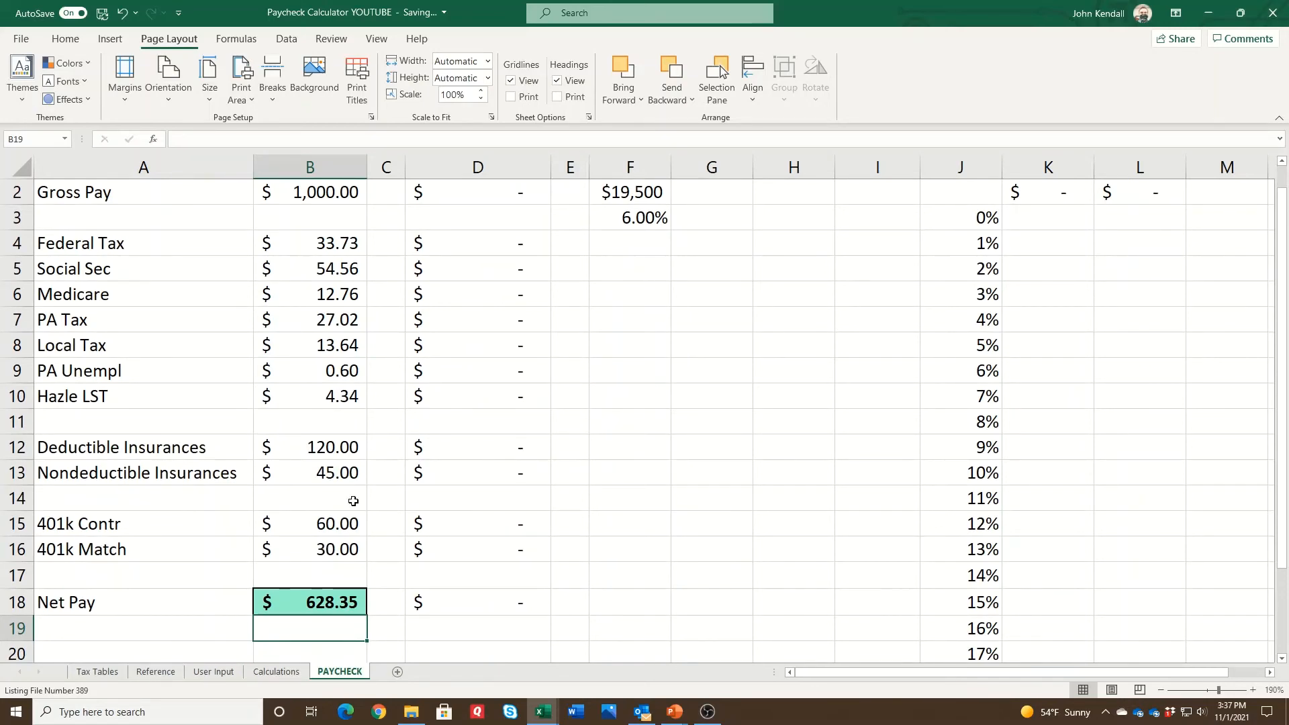
# Calculate the annualized Gross Pay in D2 with =B2*PaycheckFrequency.
pyautogui.scroll(1, 415, 502)
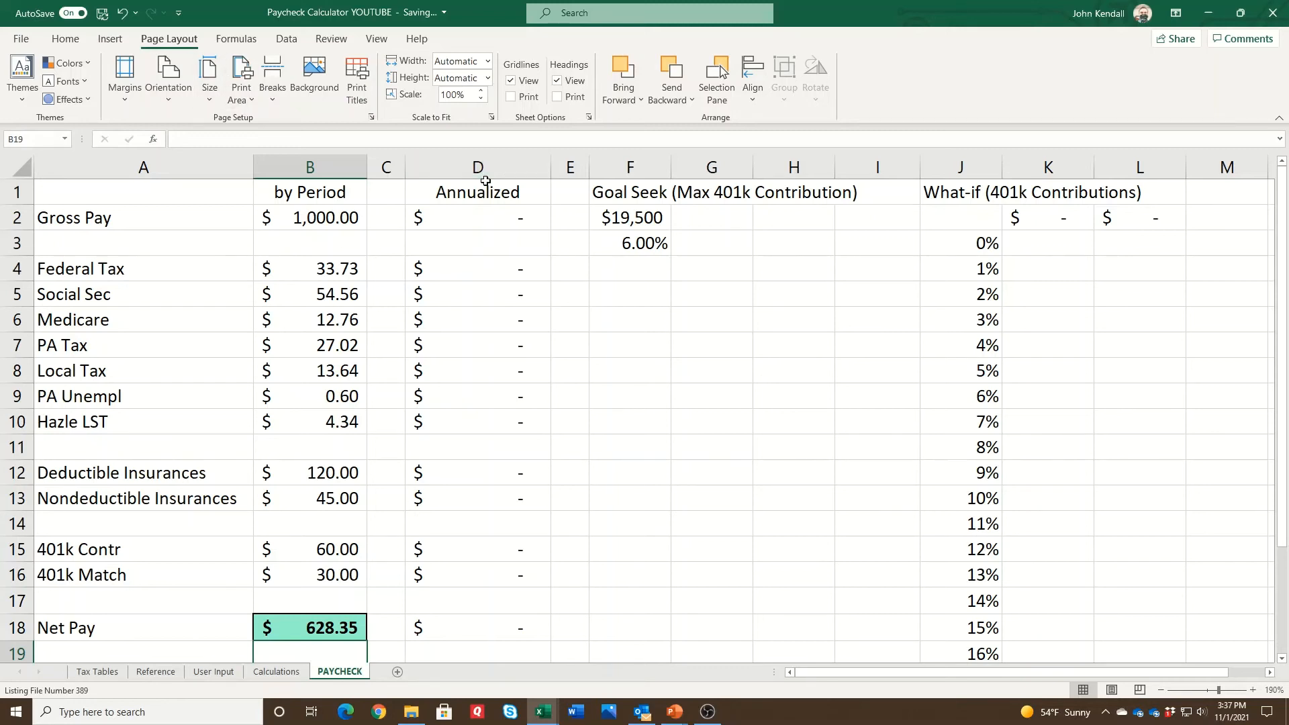
pyautogui.click(469, 219)
pyautogui.write('=')
pyautogui.press('Left')
pyautogui.press('Left')
pyautogui.write('*')
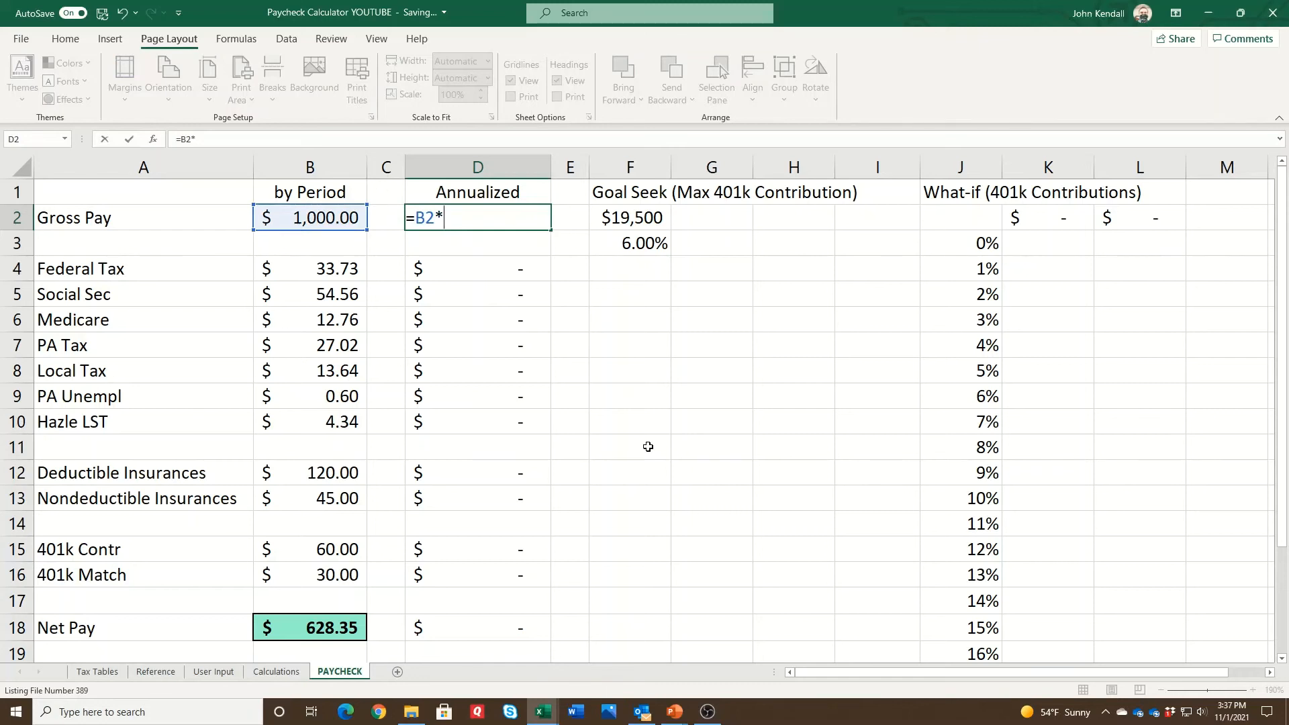
pyautogui.write('pay')
pyautogui.press('Tab')
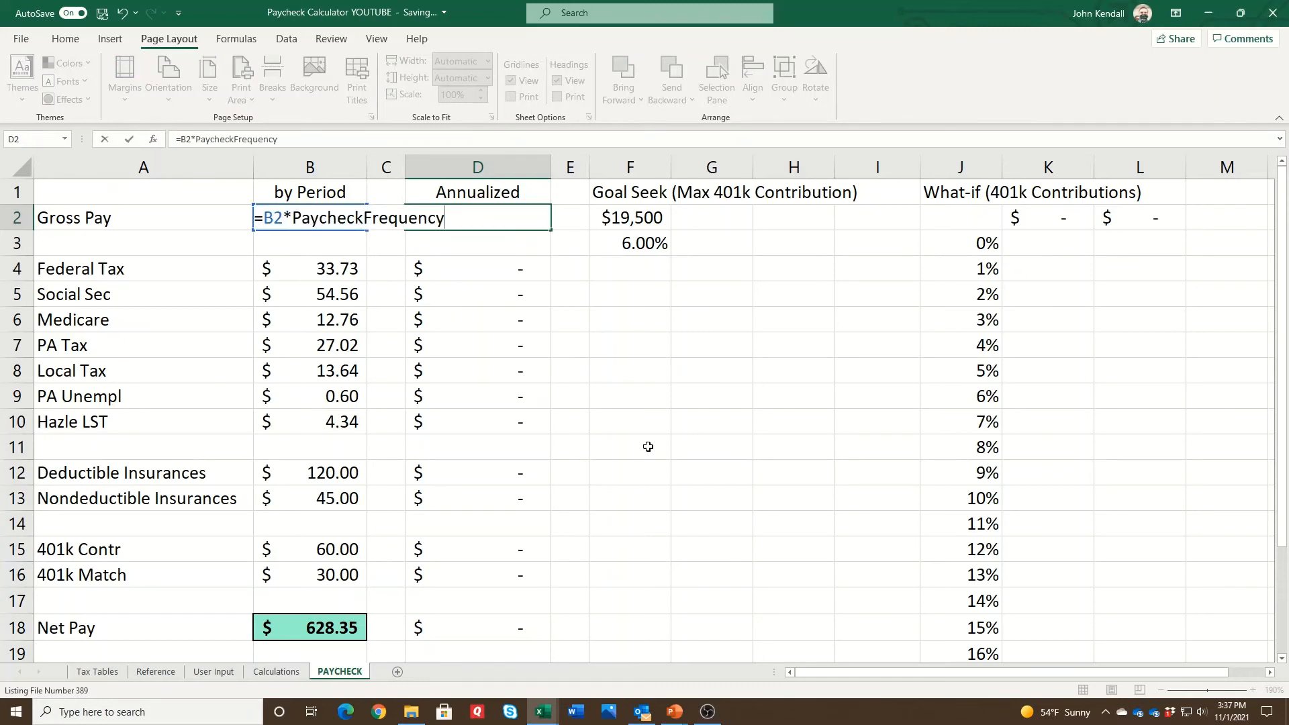
pyautogui.press('Return')
# Copy the annualized formula from D2 to the tax rows D4 through D10, Federal Tax to Hazle LST.
pyautogui.press('Up')
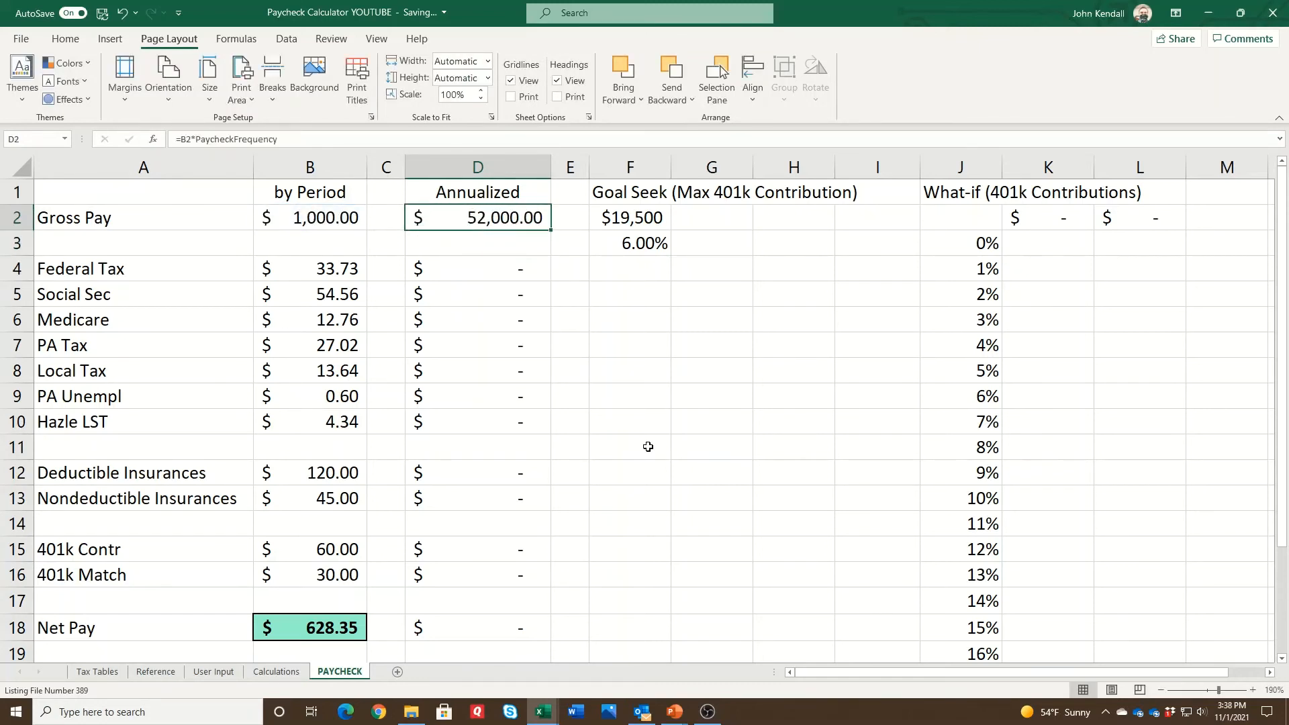
pyautogui.hotkey('ctrl', 'c')
pyautogui.press('Down')
pyautogui.press('Down')
pyautogui.hotkey('ctrl', 'v')
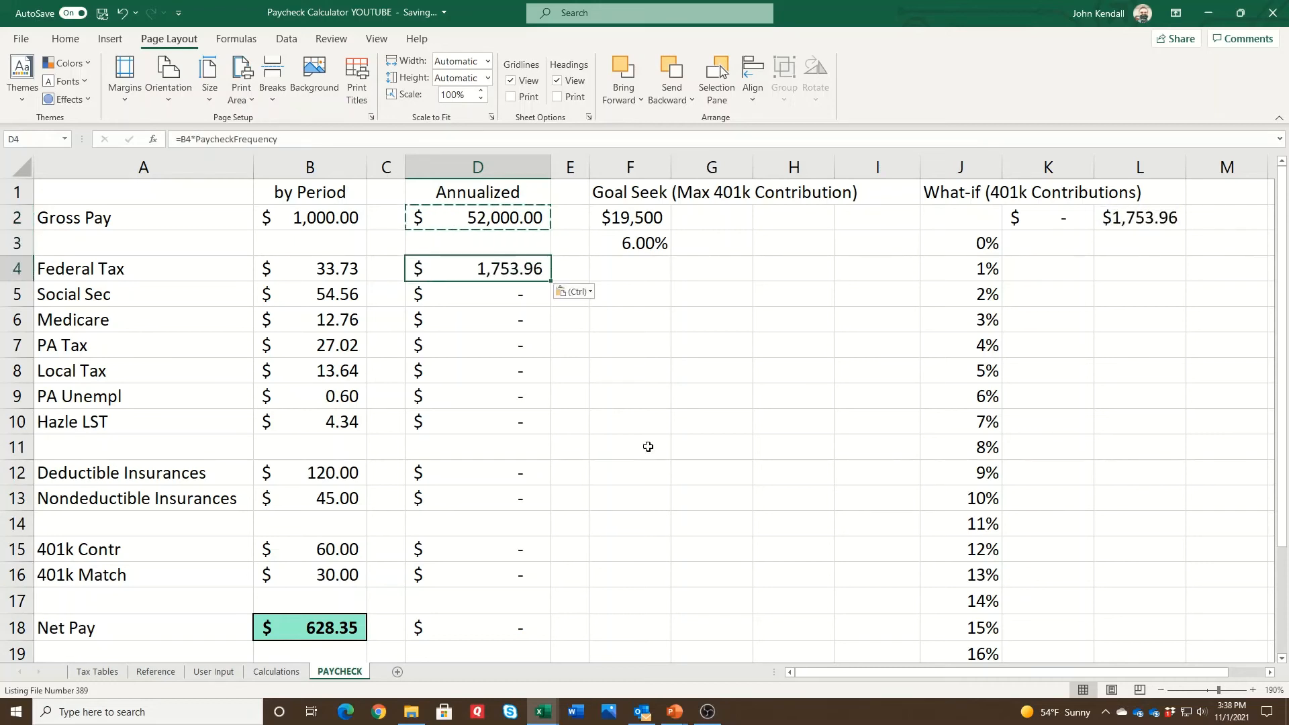
pyautogui.press('Down')
pyautogui.hotkey('ctrl', 'v')
pyautogui.press('Down')
pyautogui.hotkey('ctrl', 'v')
pyautogui.press('Down')
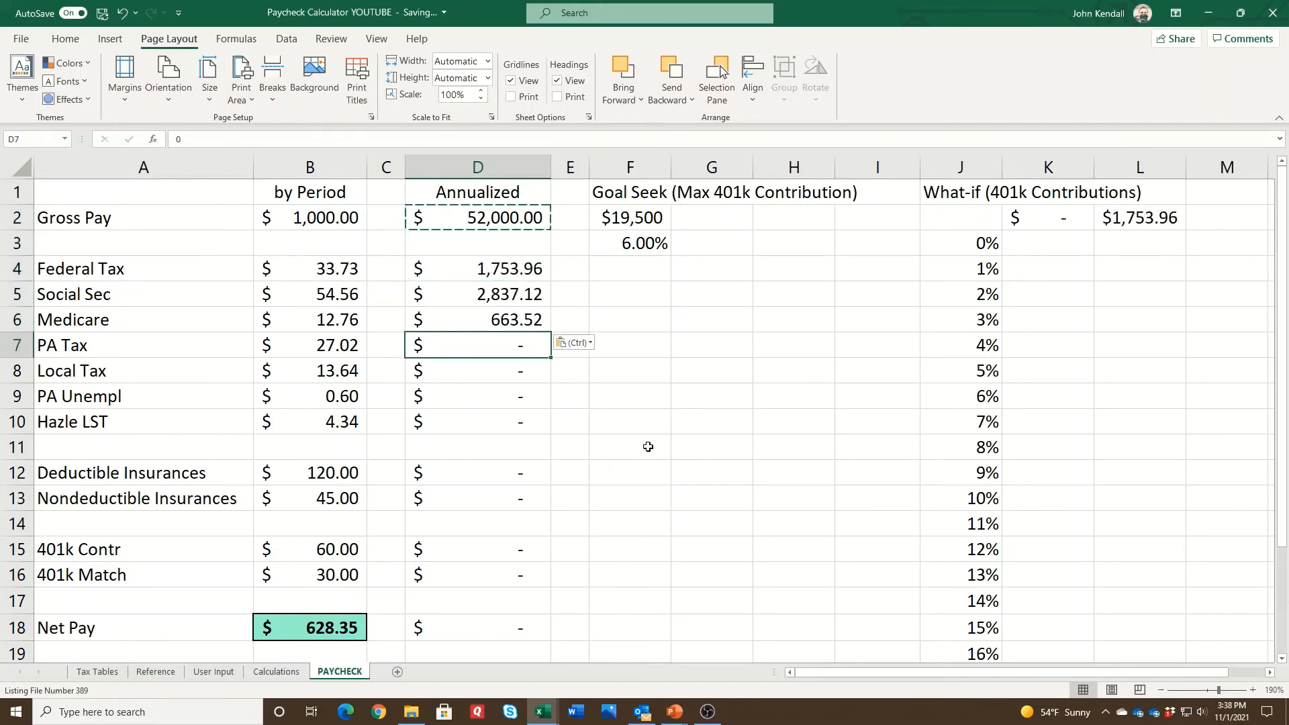
pyautogui.hotkey('ctrl', 'v')
pyautogui.press('Down')
pyautogui.hotkey('ctrl', 'v')
pyautogui.press('Down')
pyautogui.hotkey('ctrl', 'v')
pyautogui.press('Down')
pyautogui.hotkey('ctrl', 'v')
# Paste the annualized formula into D12, D13, D15, D16 and D18 for the insurances, 401k amounts and Net Pay.
pyautogui.press('Down')
pyautogui.press('Down')
pyautogui.hotkey('ctrl', 'v')
pyautogui.press('Down')
pyautogui.hotkey('ctrl', 'v')
pyautogui.press('Down')
pyautogui.press('Down')
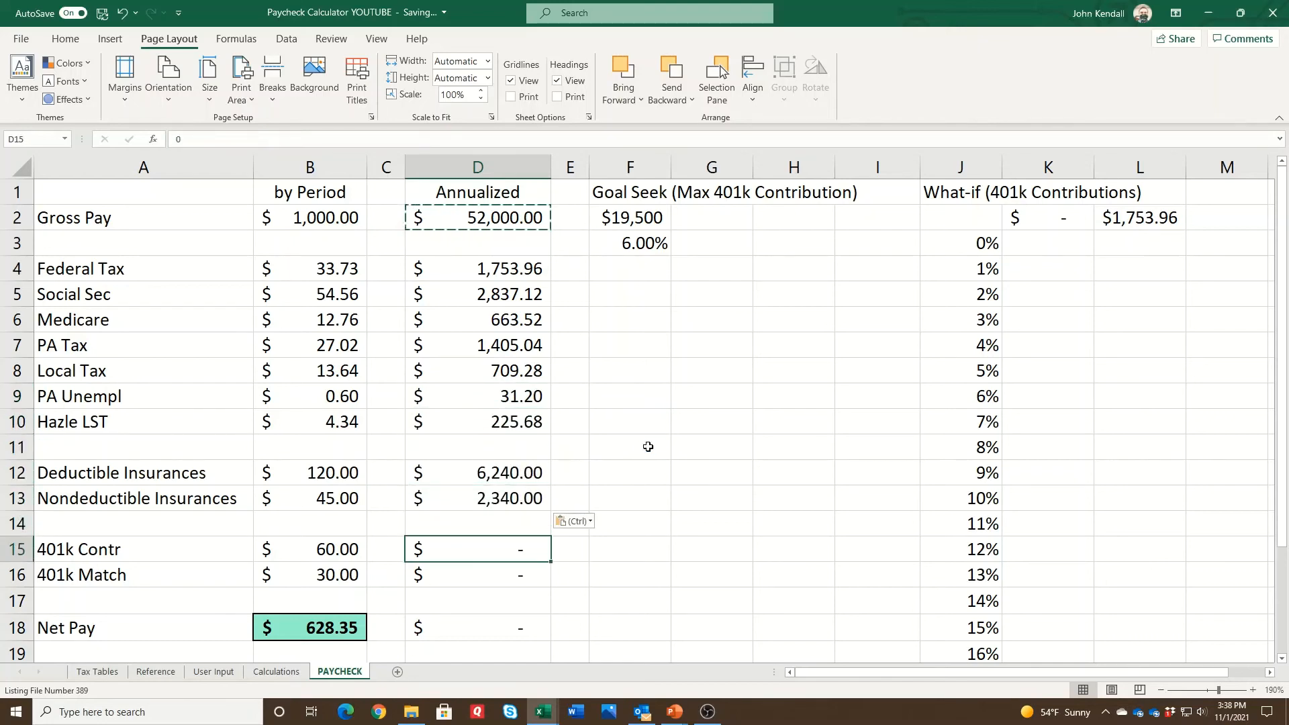
pyautogui.hotkey('ctrl', 'v')
pyautogui.press('Down')
pyautogui.hotkey('ctrl', 'v')
pyautogui.press('Down')
pyautogui.press('Down')
pyautogui.hotkey('ctrl', 'v')
pyautogui.press('Down')
pyautogui.press('Escape')
pyautogui.press('Up')
pyautogui.press('Right')
pyautogui.scroll(1, 647, 447)
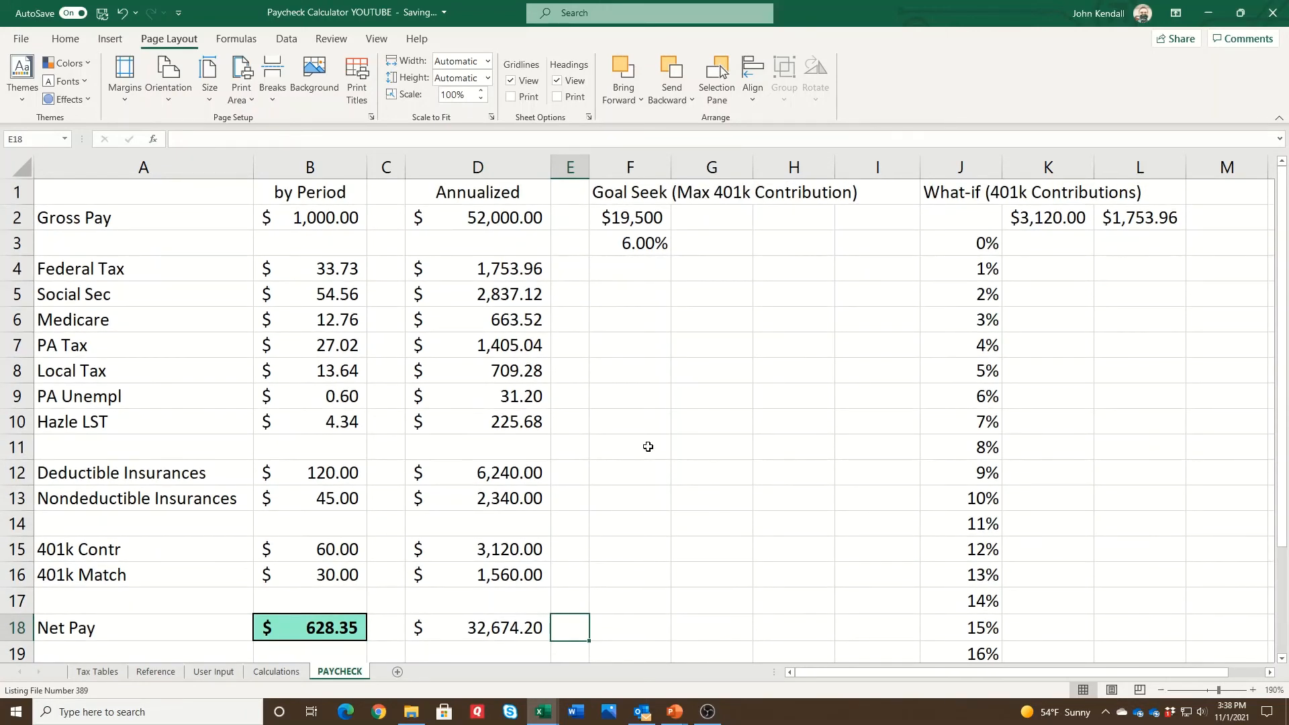
# Set up a Goal Seek on the annualized 401k Contr cell D15 with a target value of 19500.
pyautogui.click(522, 272)
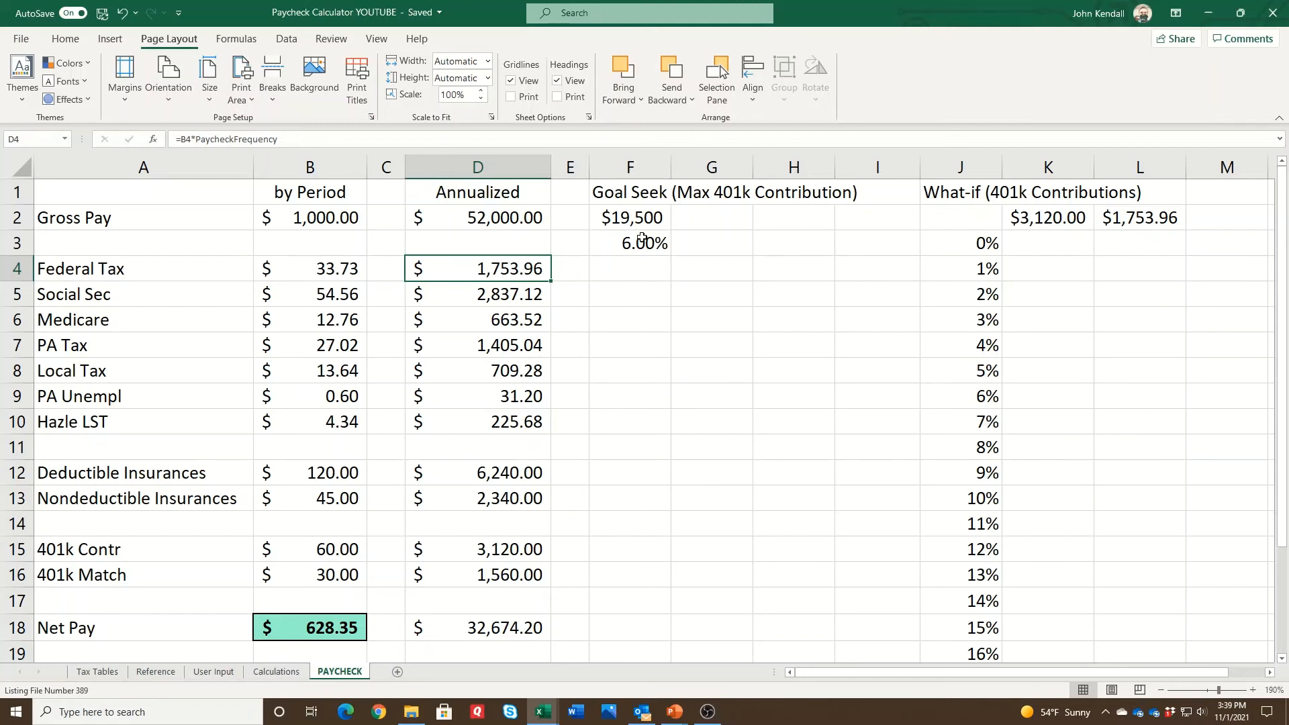
pyautogui.click(640, 211)
pyautogui.click(642, 302)
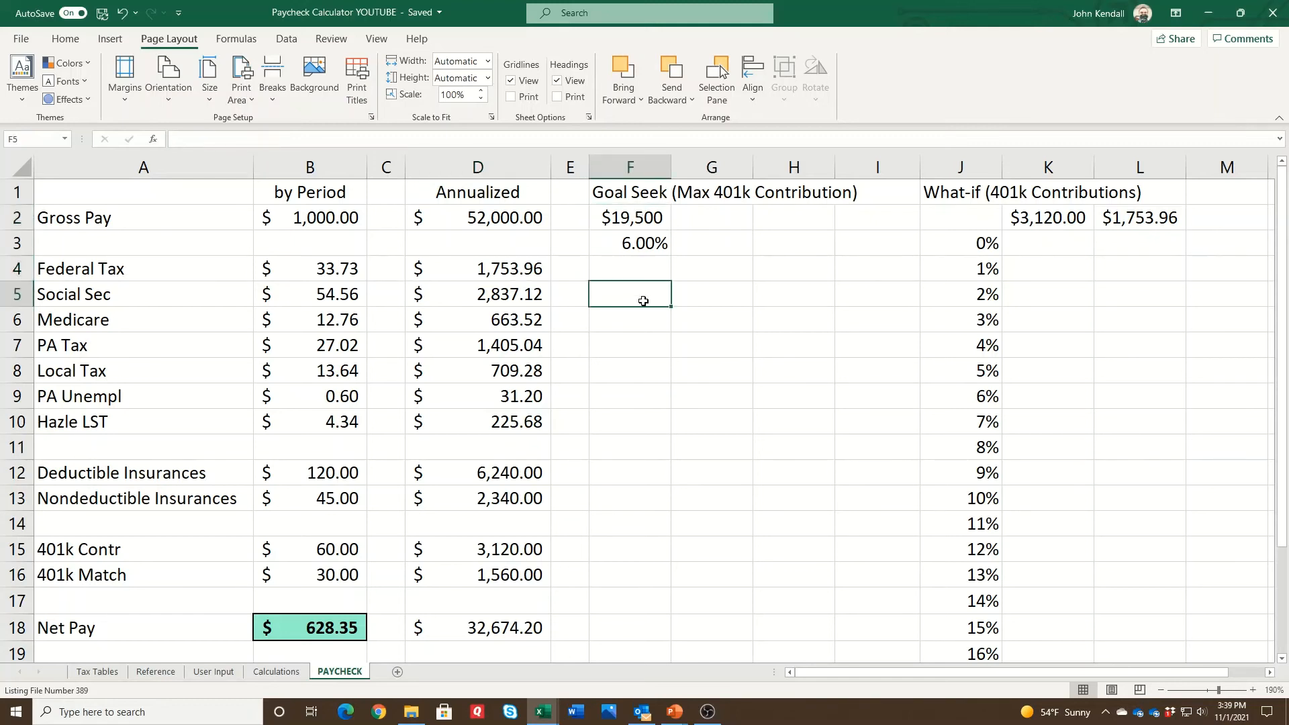
pyautogui.click(288, 40)
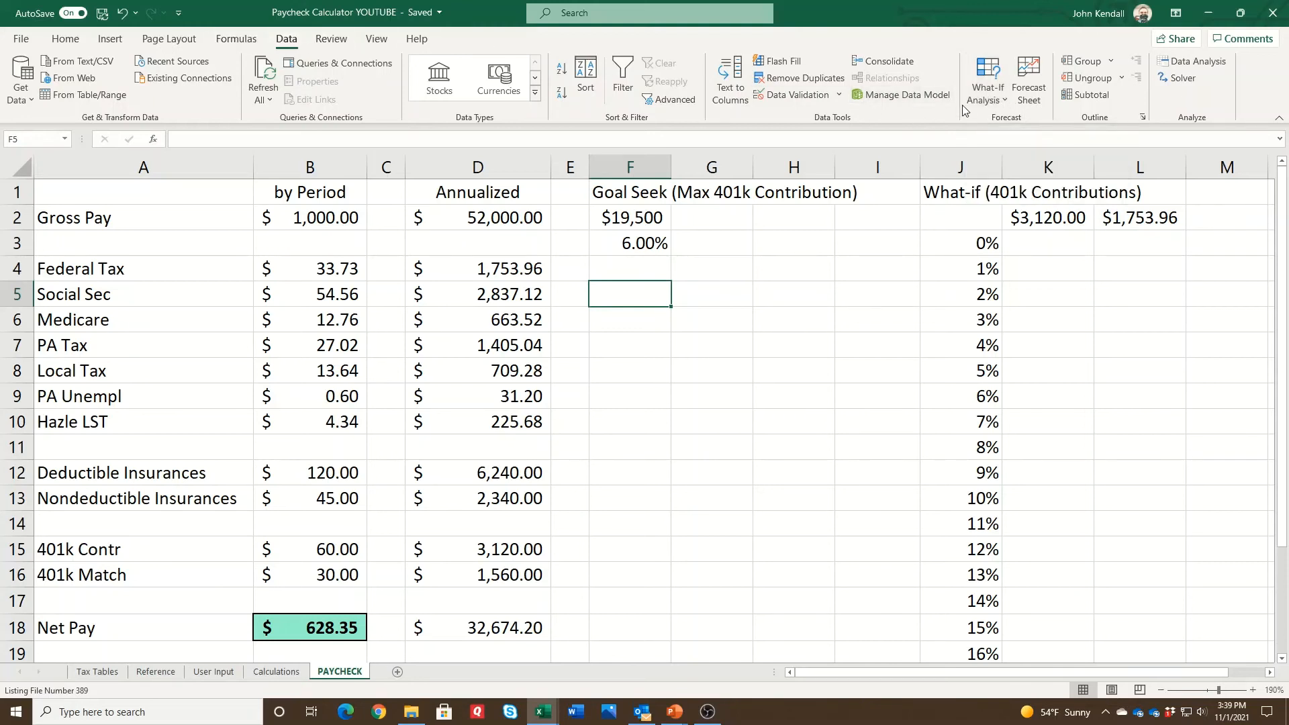
pyautogui.click(989, 94)
pyautogui.click(1016, 144)
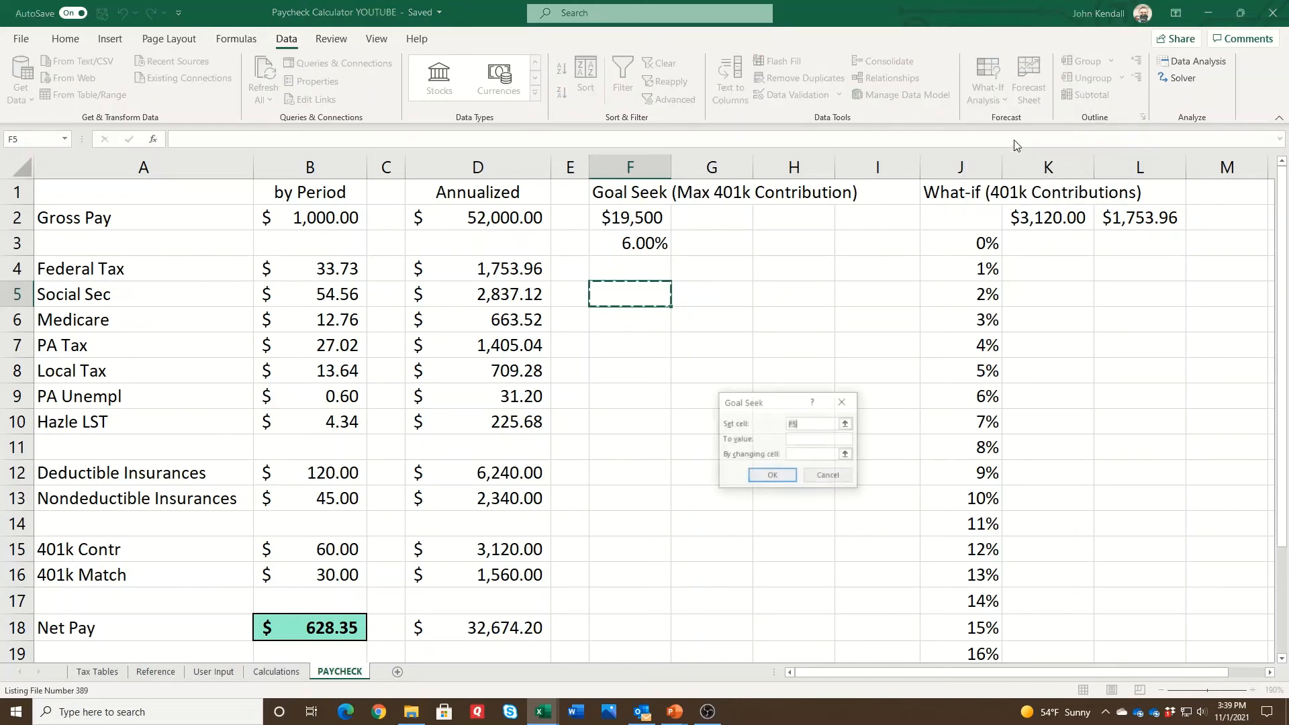
pyautogui.moveTo(774, 406); pyautogui.dragTo(759, 452)
pyautogui.click(423, 551)
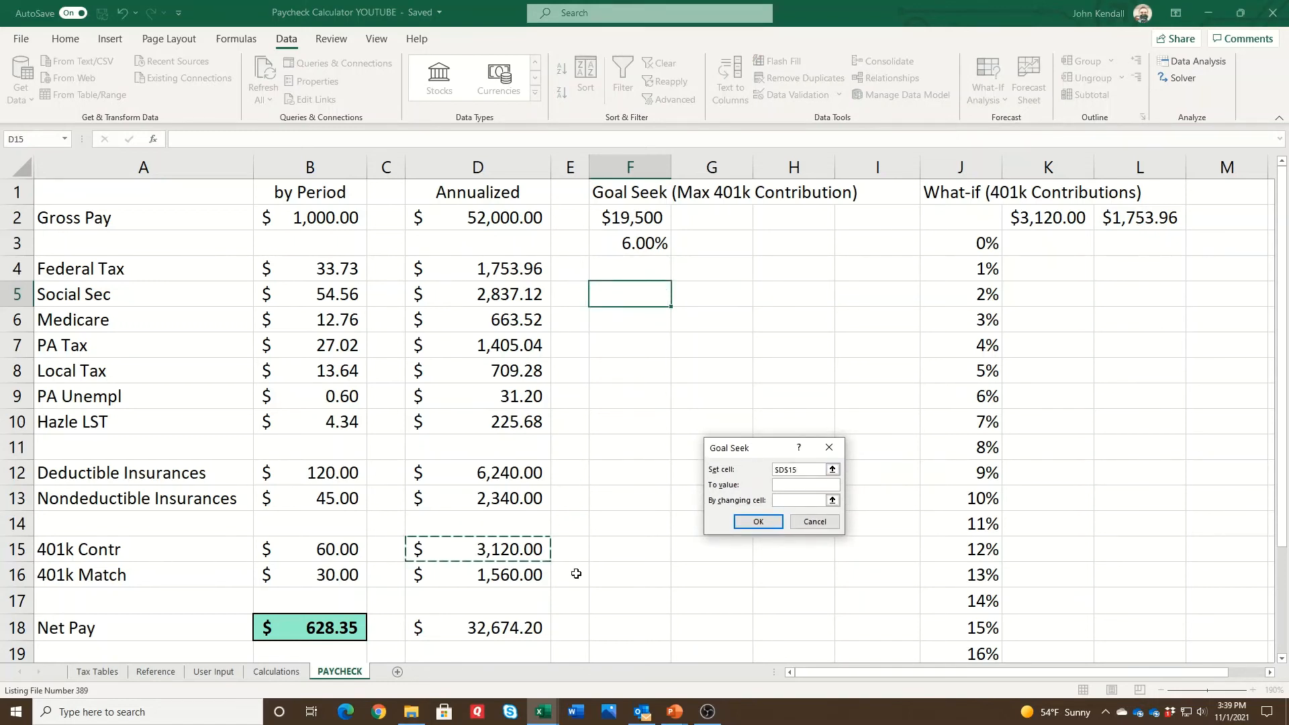
pyautogui.press('Tab')
pyautogui.write('19500')
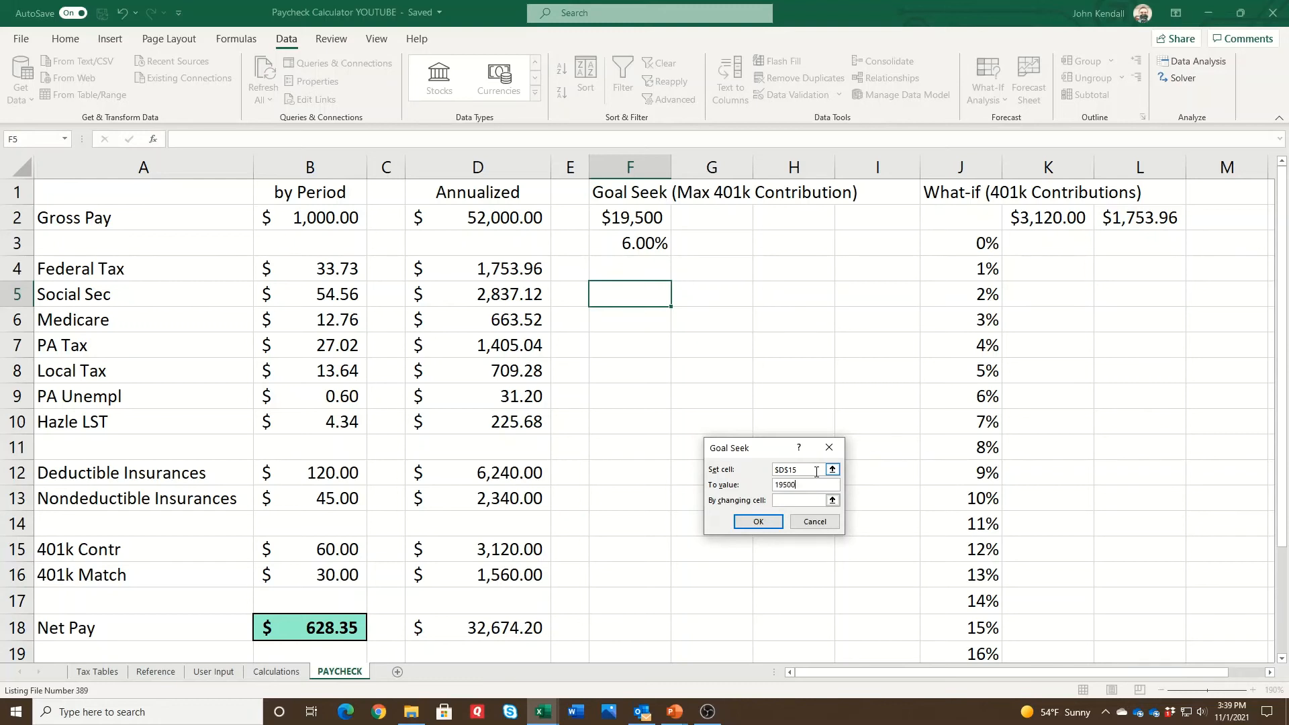
# Use the Retirement Contr Rate in B5 of the User Input sheet as the changing cell, run Goal Seek and keep its solution.
pyautogui.press('Tab')
pyautogui.click(213, 671)
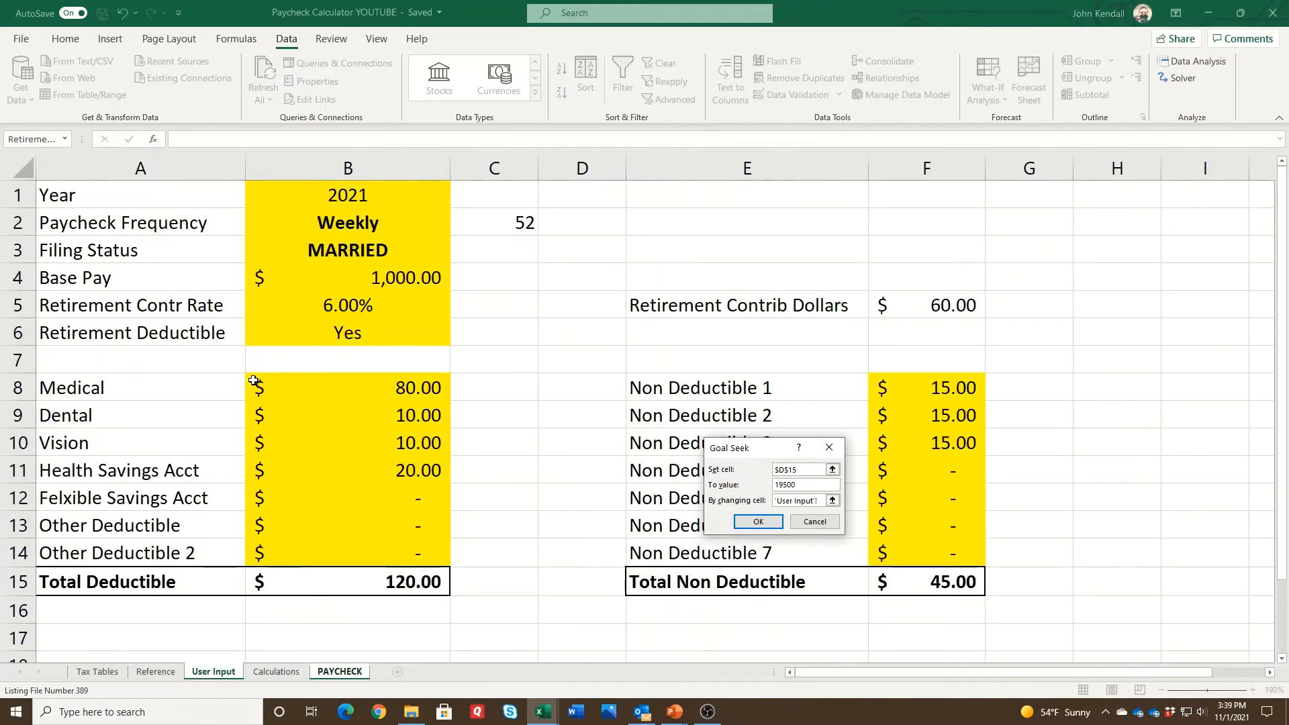
pyautogui.click(334, 306)
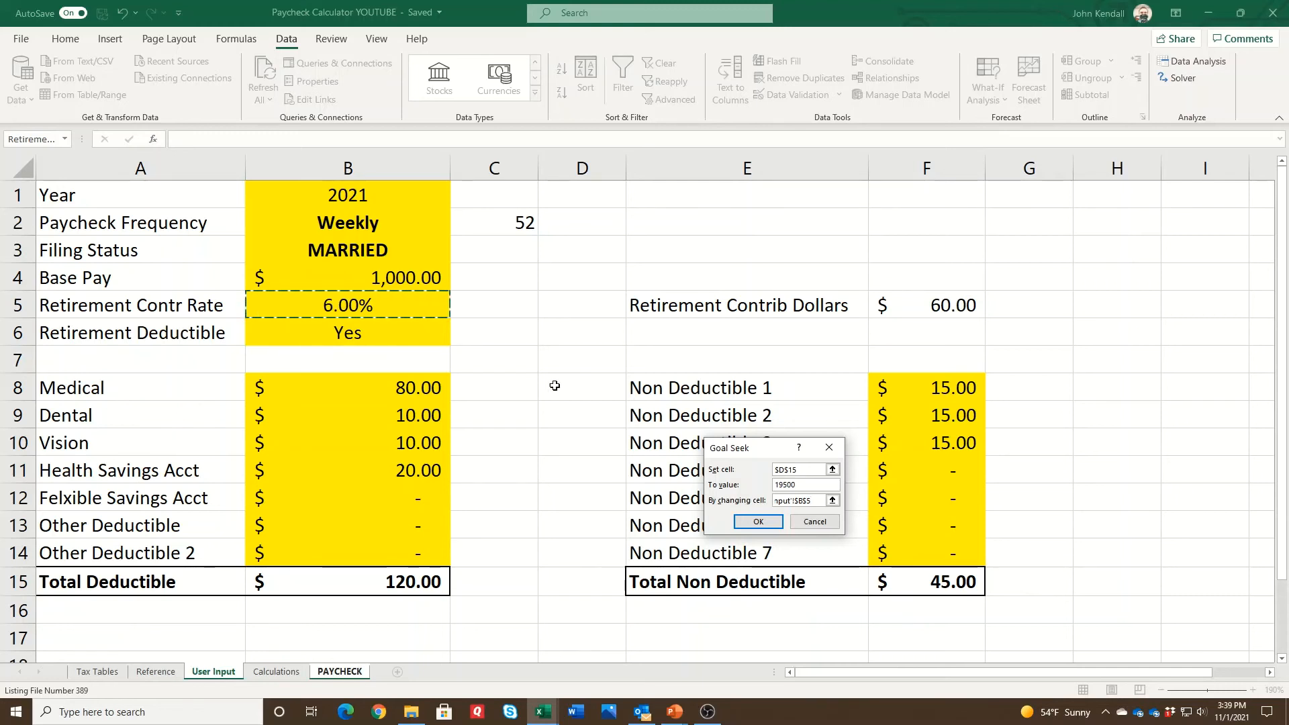
pyautogui.click(758, 522)
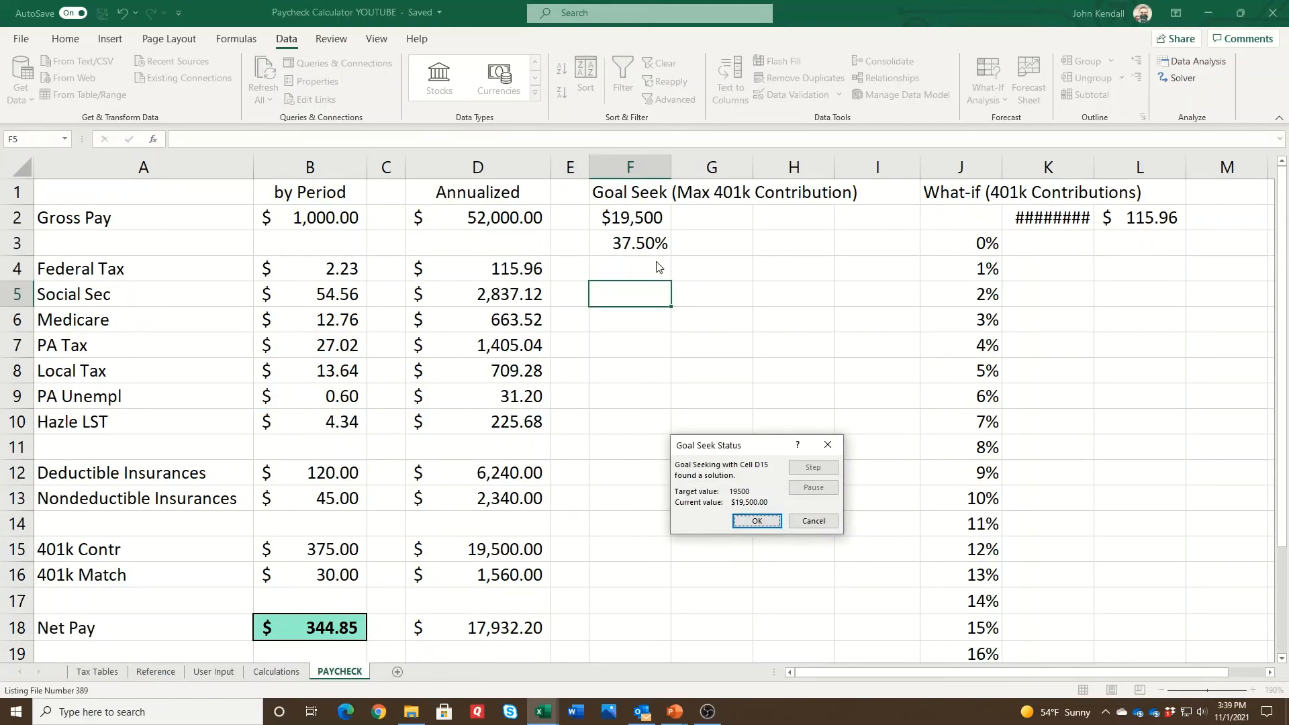
pyautogui.click(758, 521)
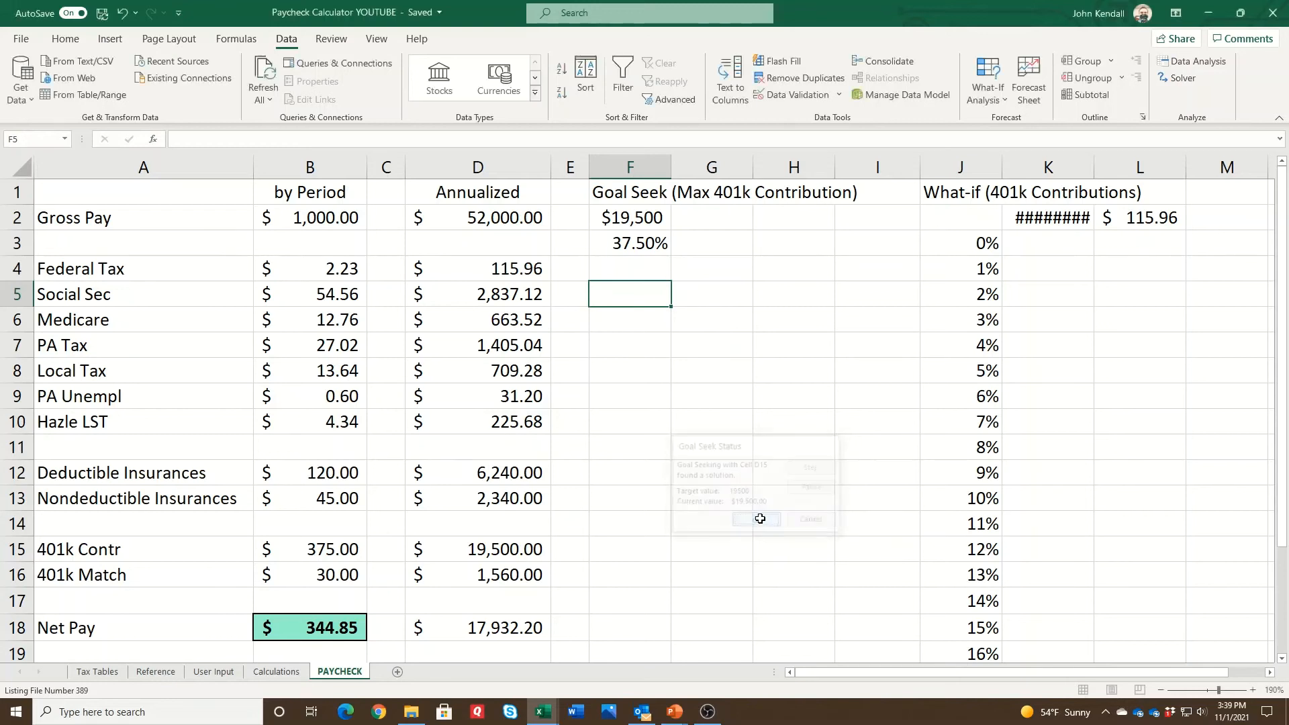
# Examine the solved contribution rate in F3 and its effect on the 401k Contr, Federal Tax and Net Pay cells.
pyautogui.click(637, 243)
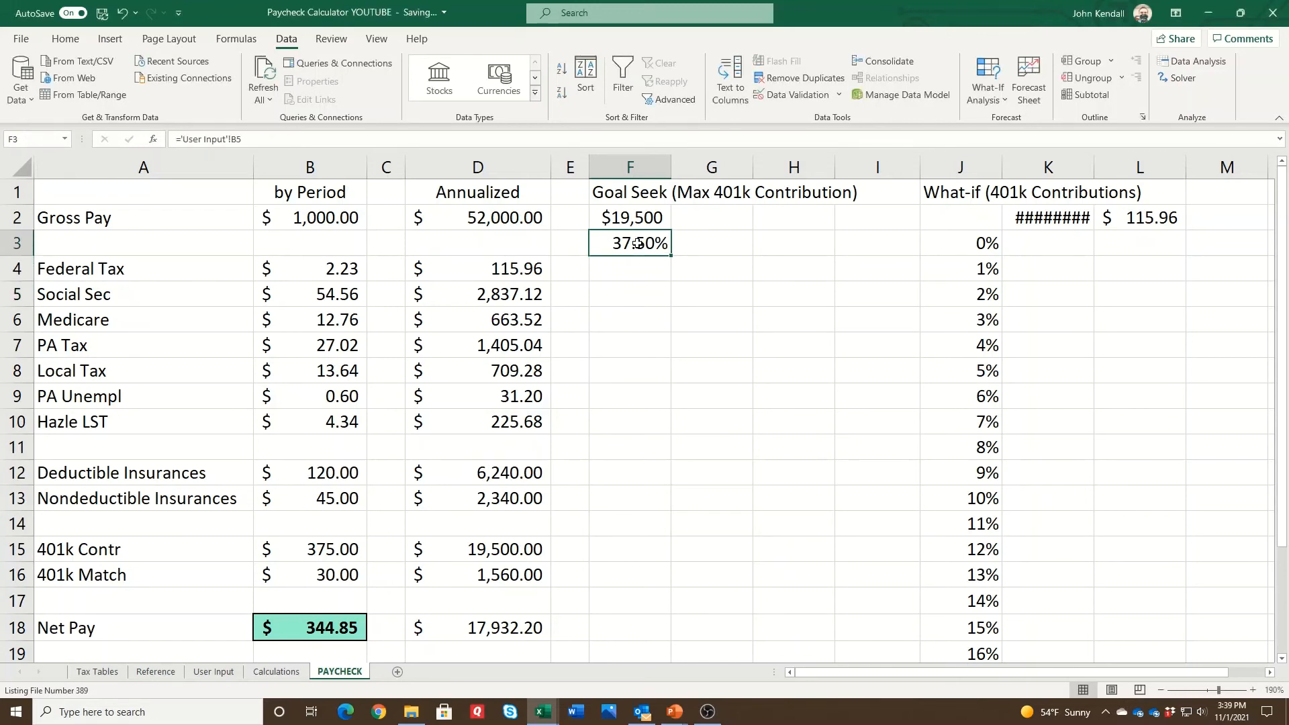
pyautogui.click(520, 552)
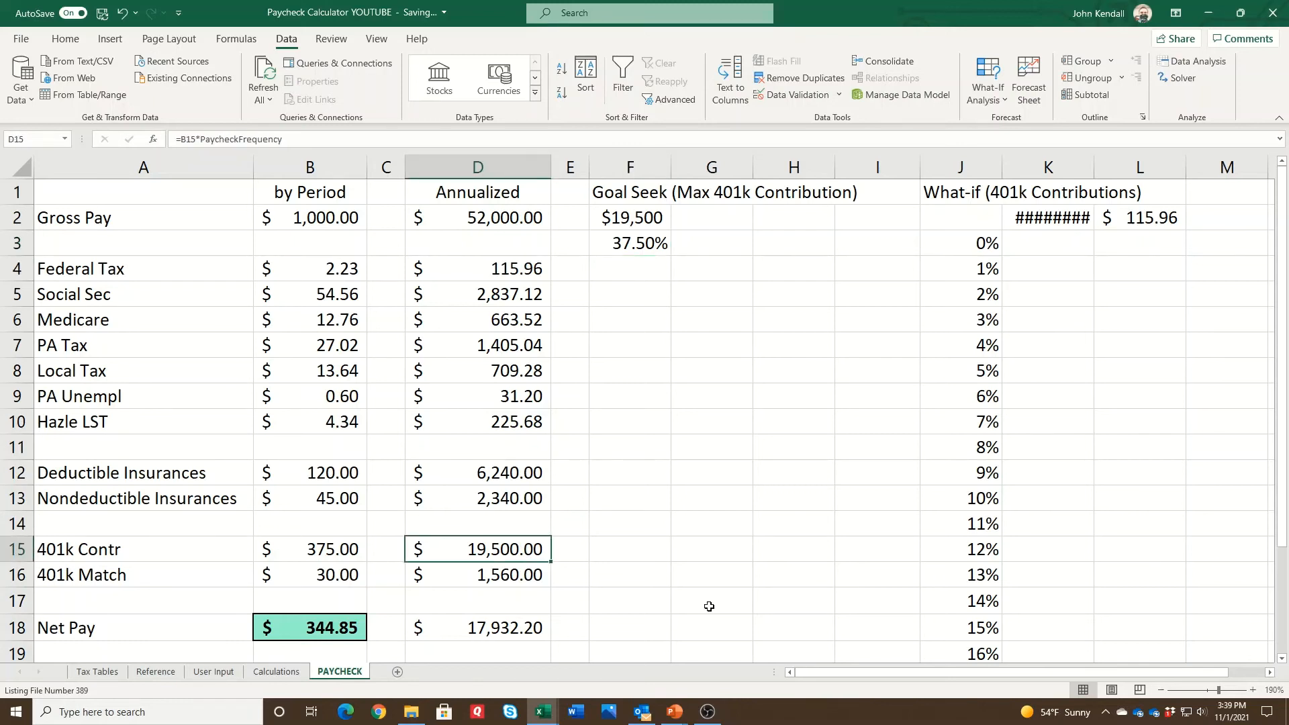
pyautogui.click(319, 631)
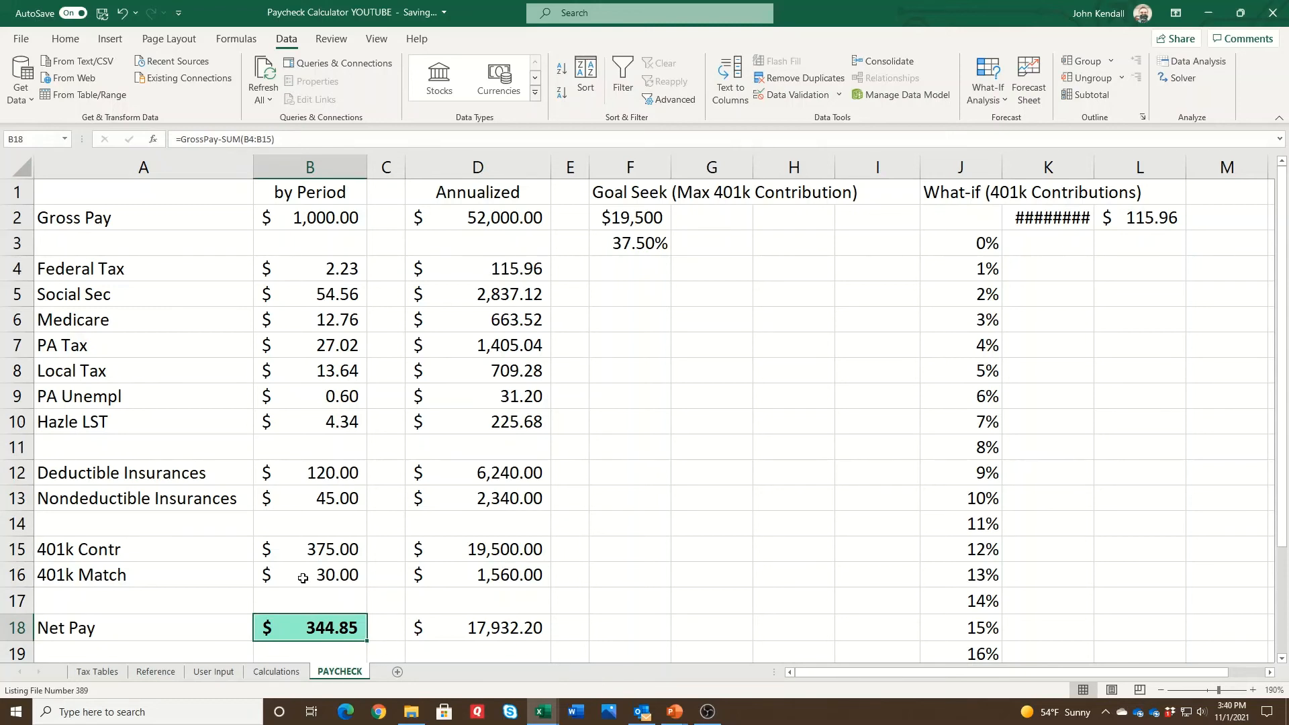
pyautogui.click(314, 551)
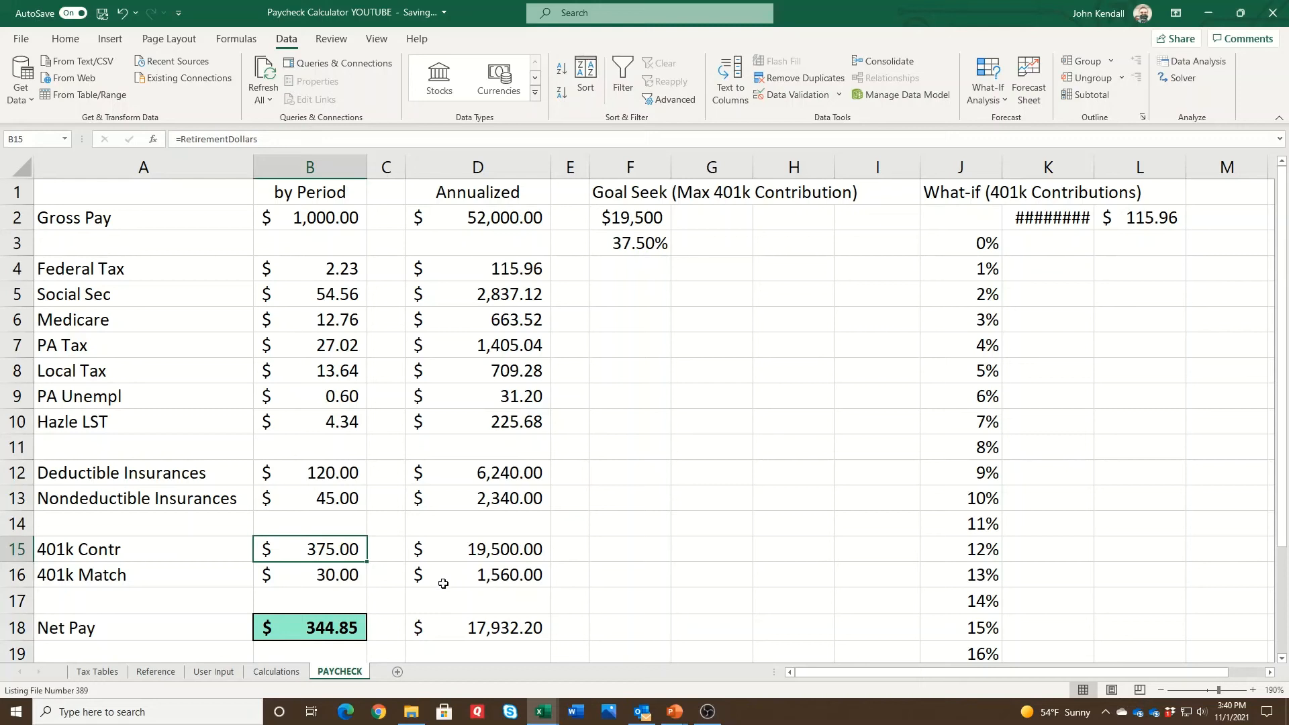
pyautogui.click(327, 267)
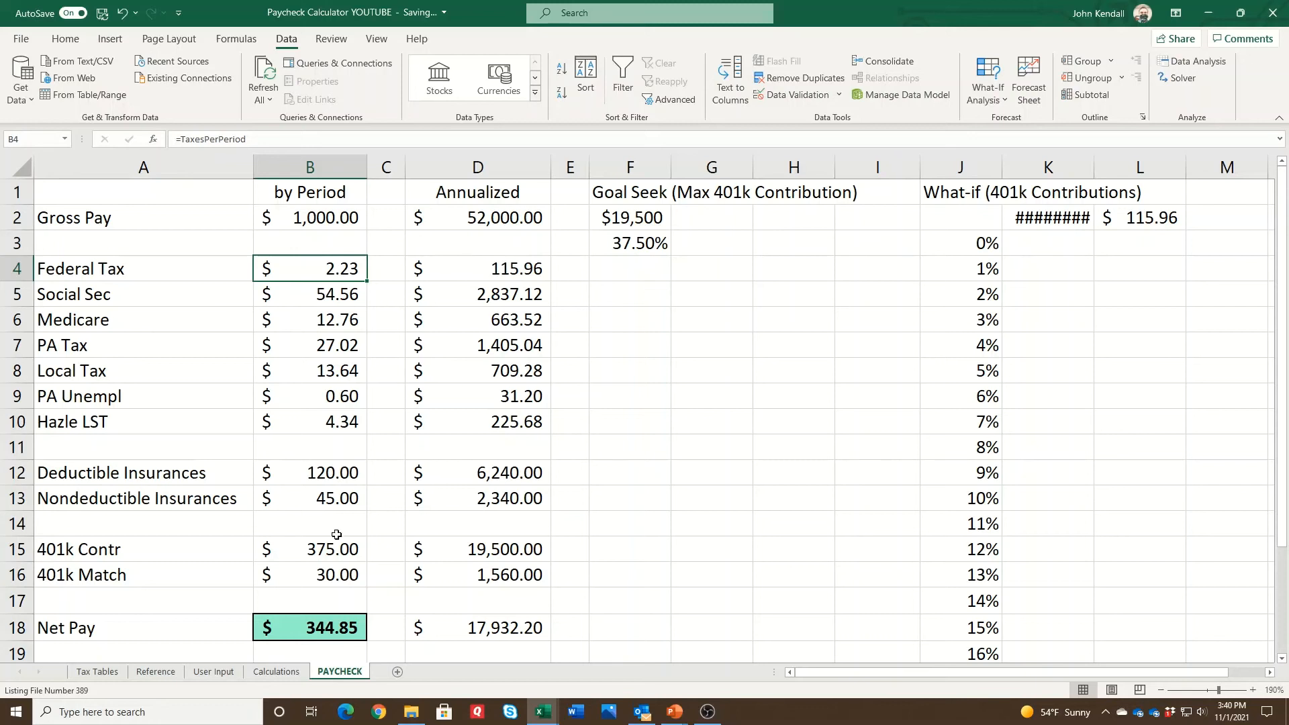
pyautogui.click(327, 626)
pyautogui.click(686, 309)
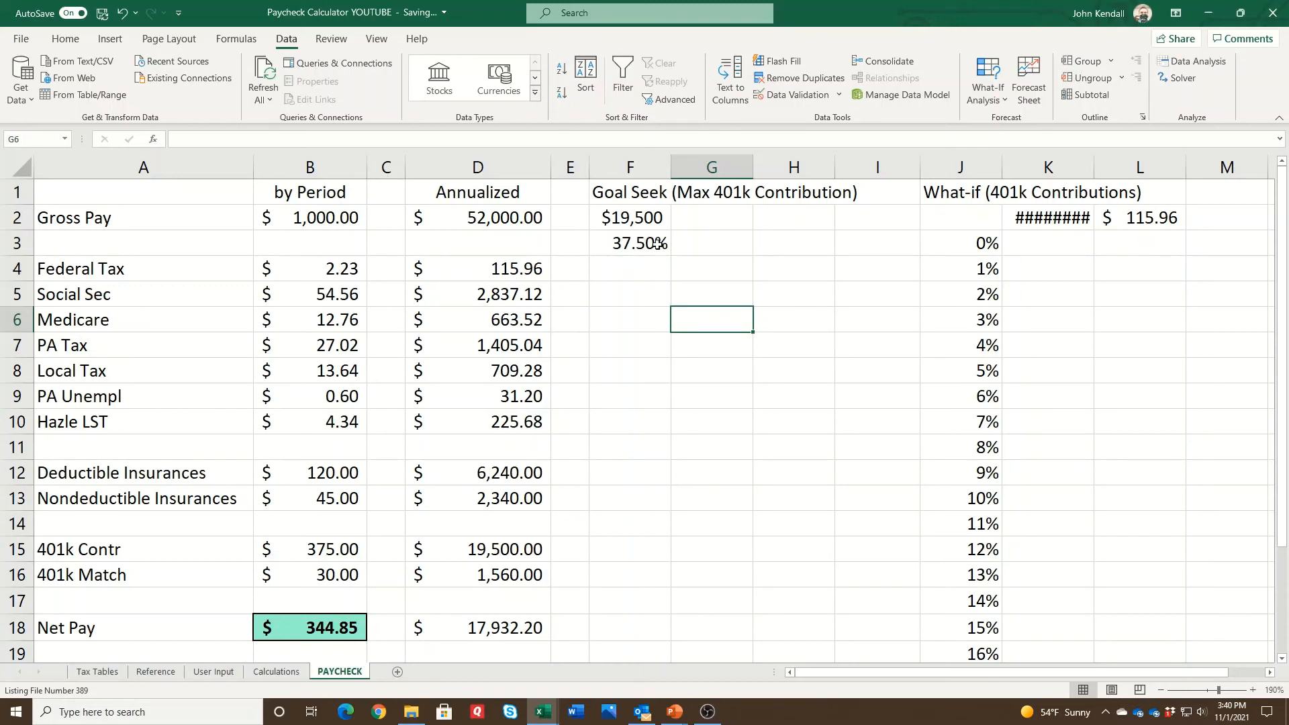
# Widen column K of the What-if table to fit the full dollar amount in K2, and select the 0% cell J3.
pyautogui.moveTo(1094, 166); pyautogui.dragTo(1116, 166)
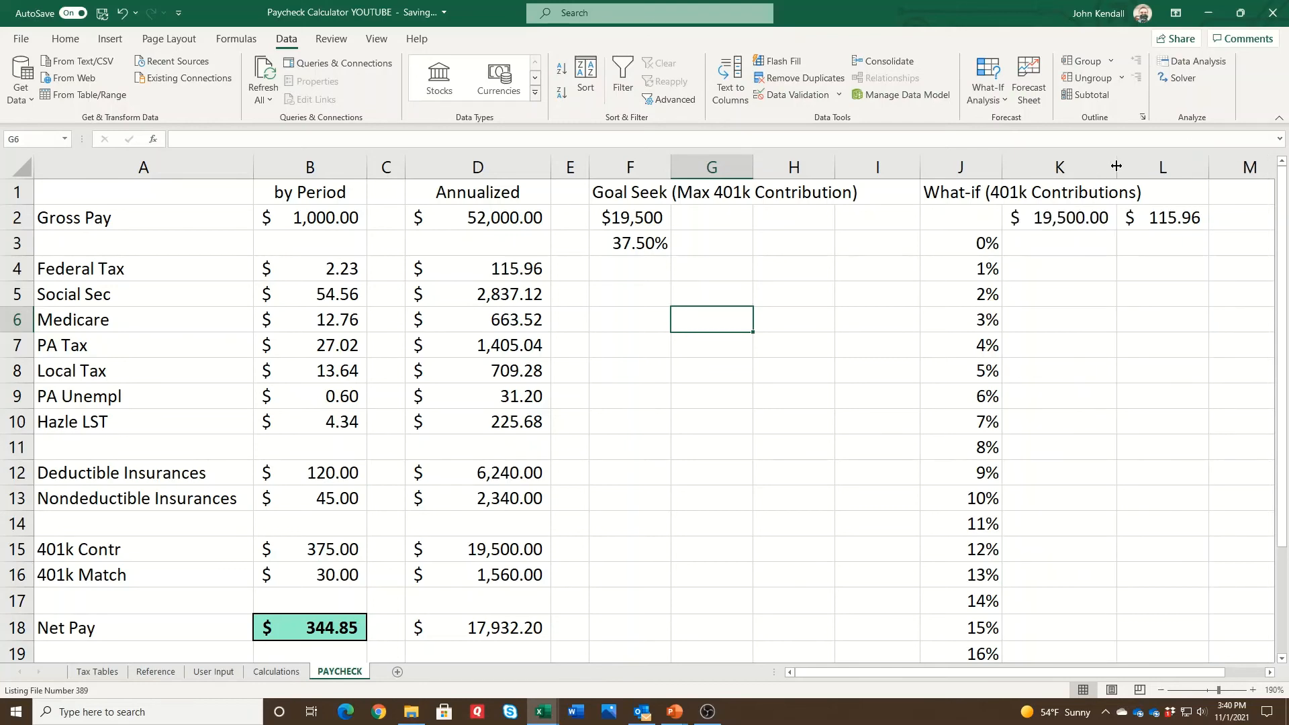
pyautogui.scroll(-7, 977, 470)
pyautogui.scroll(7, 963, 520)
pyautogui.click(986, 240)
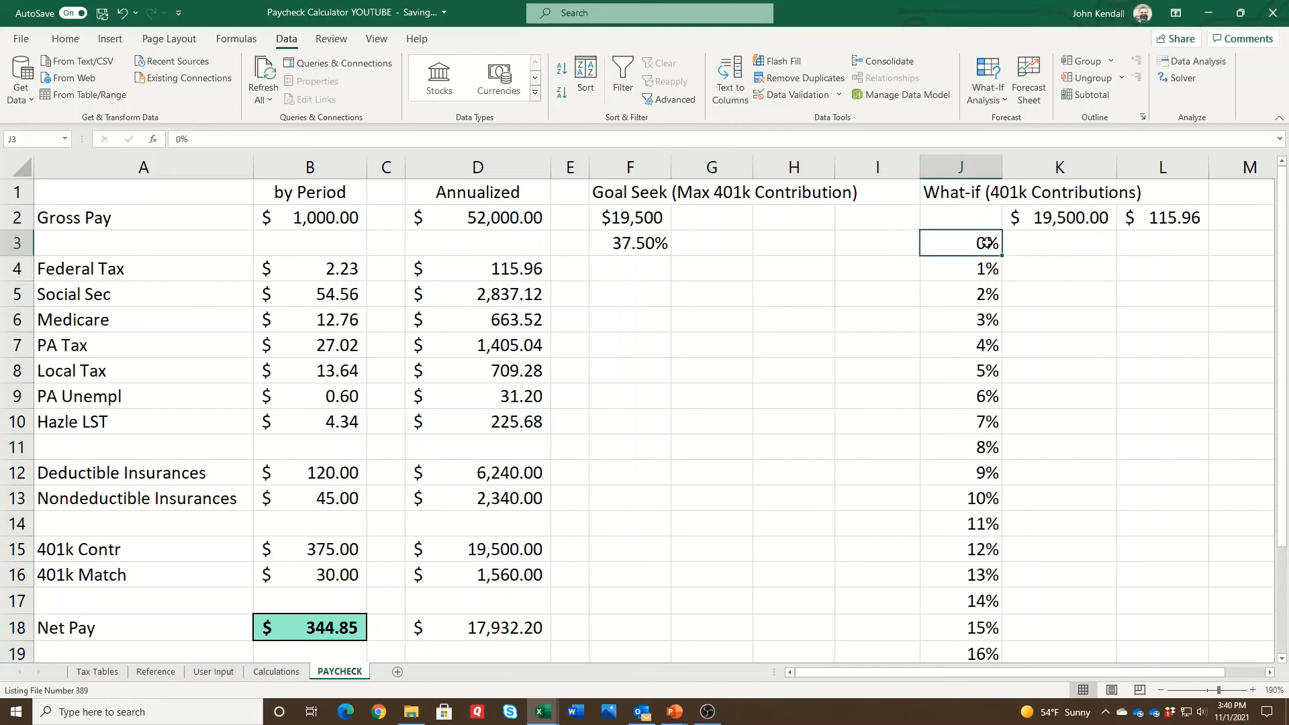
# Extend the 1% contribution rate series in column J down to 38% in J41, clearing the surplus 39% and 40% cells.
pyautogui.scroll(-6, 988, 247)
pyautogui.scroll(6, 988, 247)
pyautogui.moveTo(979, 243); pyautogui.dragTo(965, 564)
pyautogui.scroll(-4, 1015, 455)
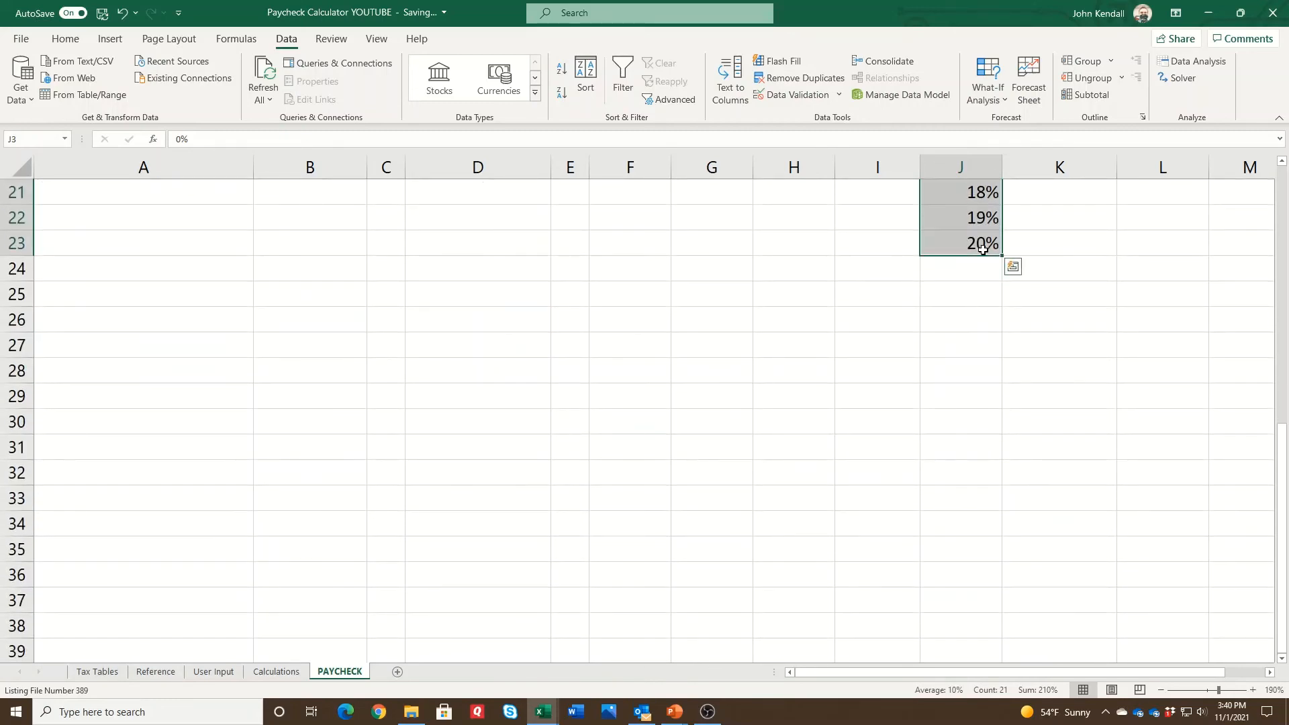
pyautogui.click(982, 248)
pyautogui.moveTo(1003, 256); pyautogui.dragTo(980, 589)
pyautogui.scroll(-4, 1034, 458)
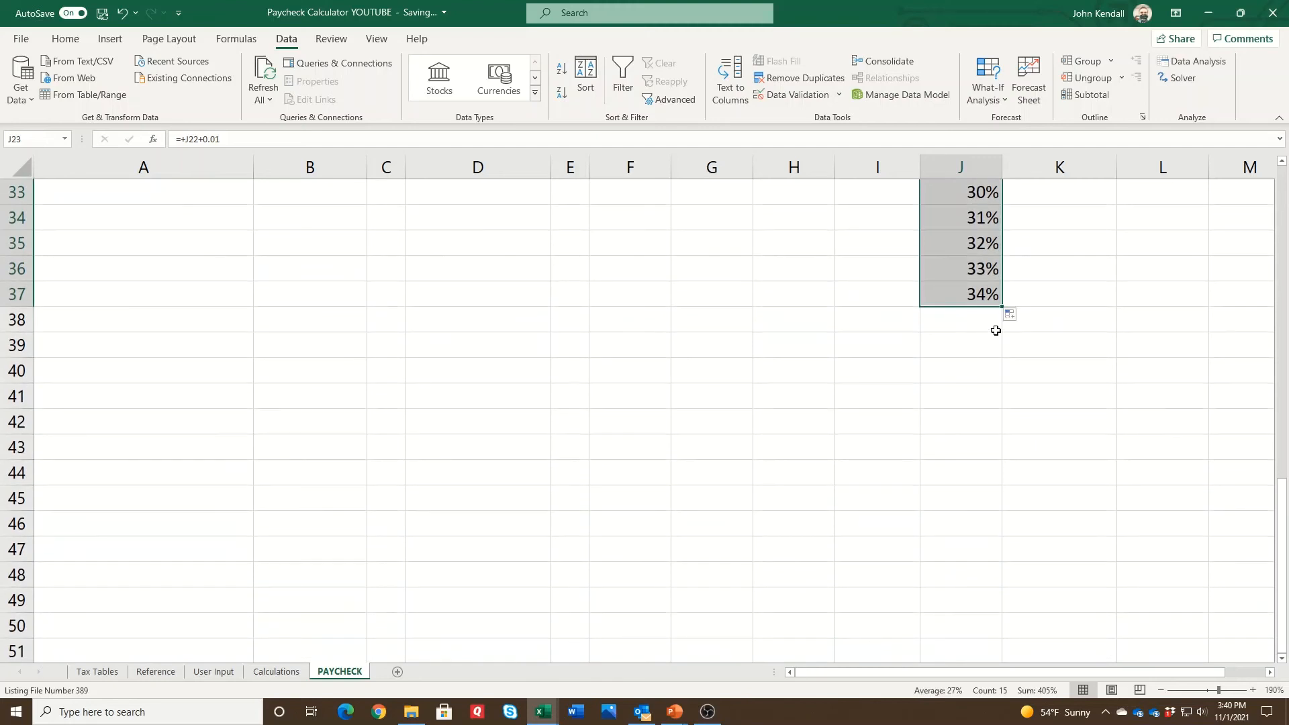
pyautogui.moveTo(1003, 310); pyautogui.dragTo(981, 447)
pyautogui.click(982, 434)
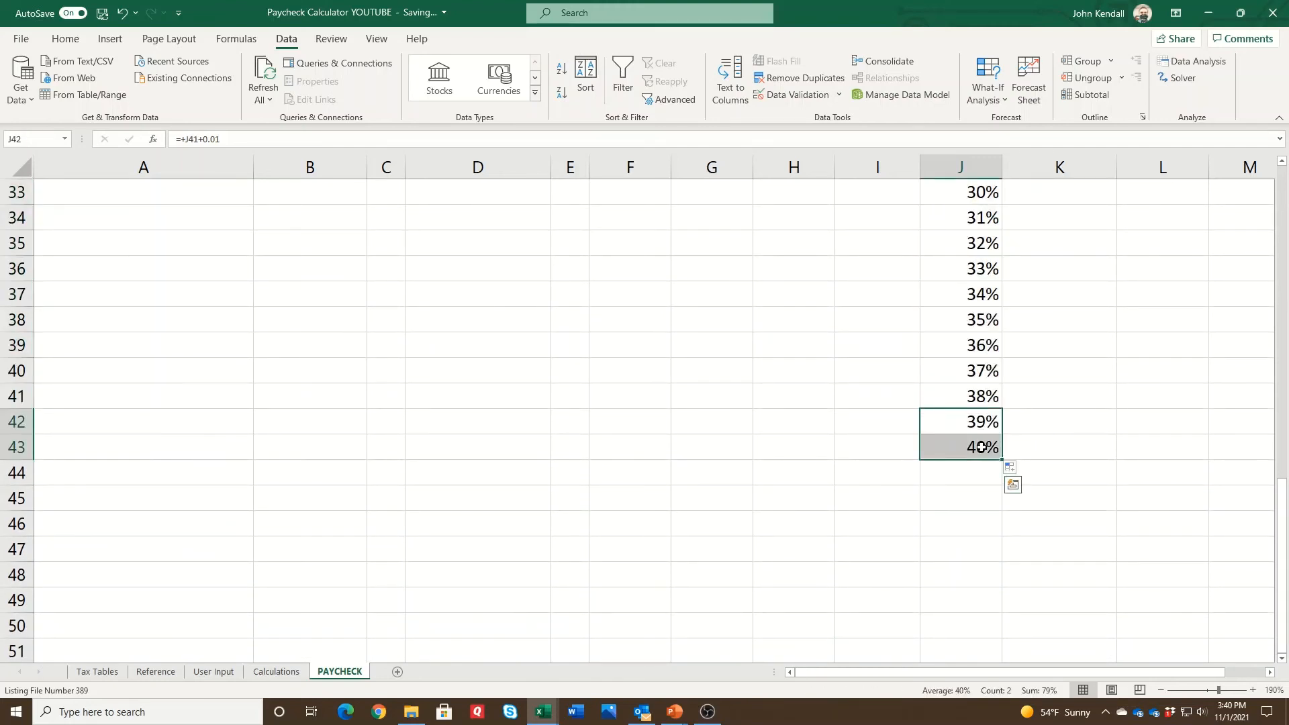
pyautogui.press('Delete')
pyautogui.scroll(11, 1055, 378)
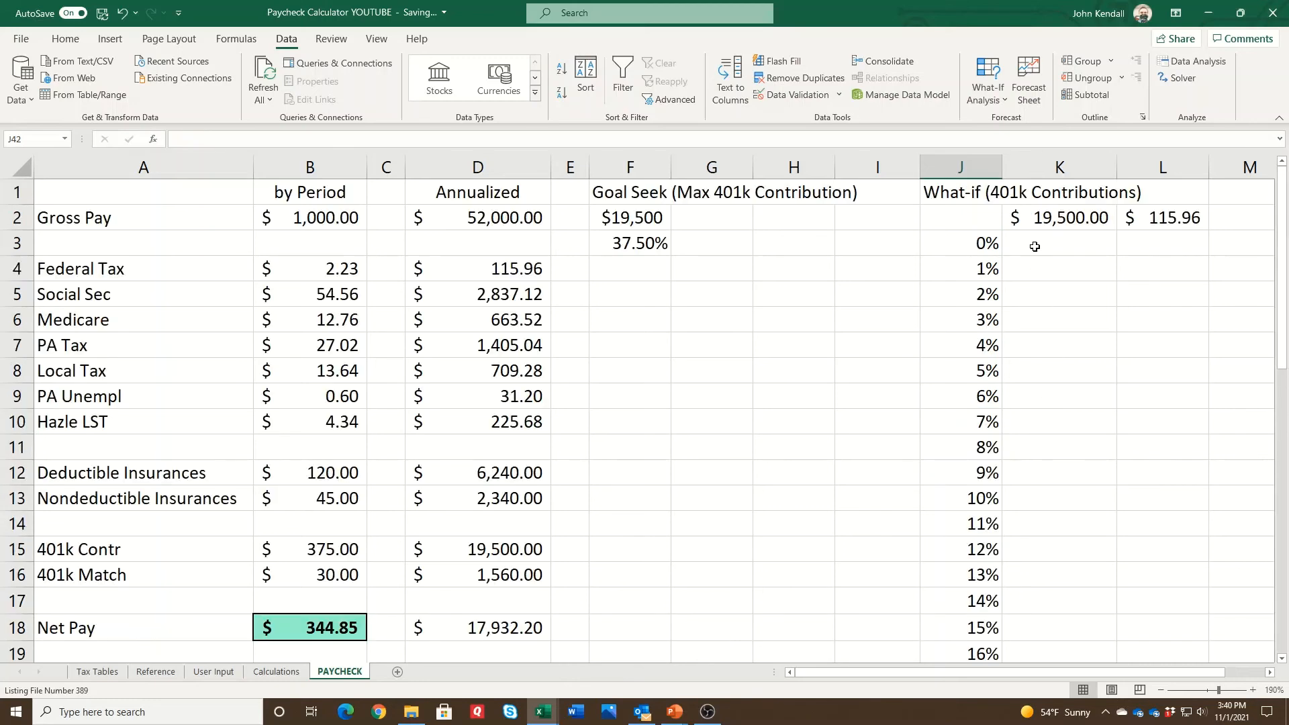
# Examine the formulas behind the What-if header cells K2 and L2 and the contribution rate in F3.
pyautogui.click(1047, 217)
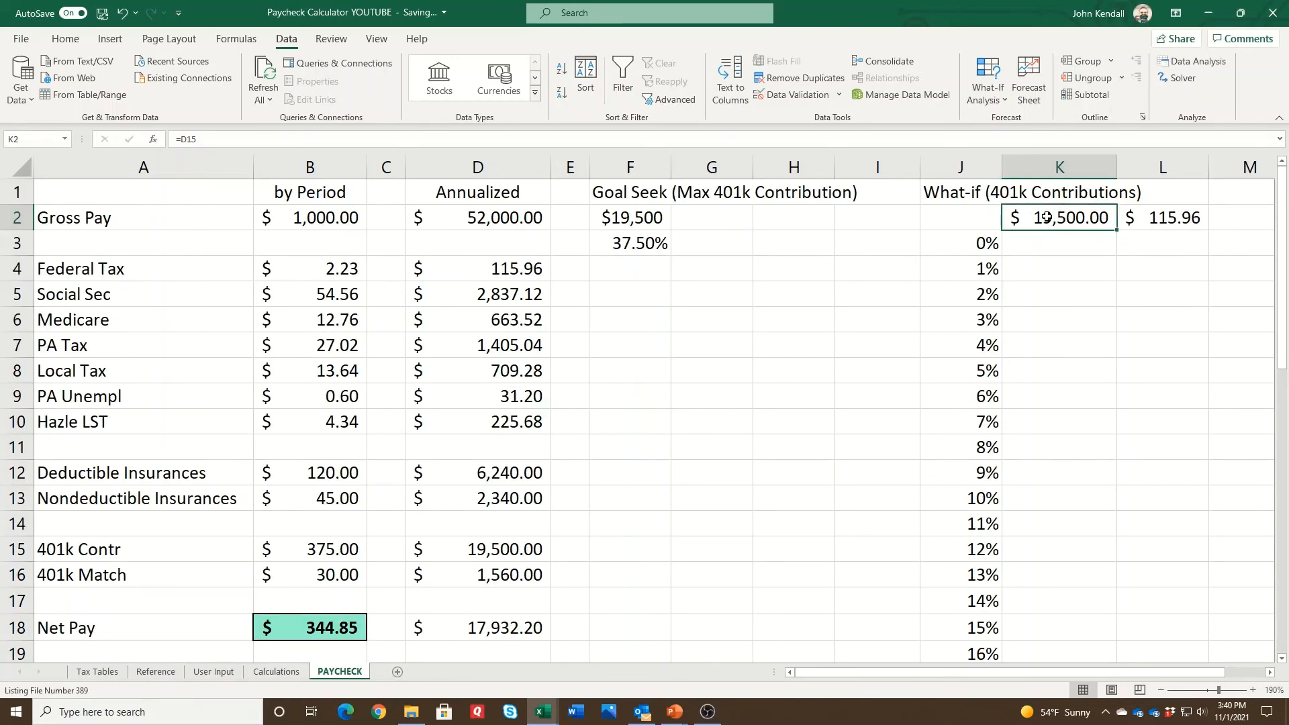
pyautogui.click(1171, 222)
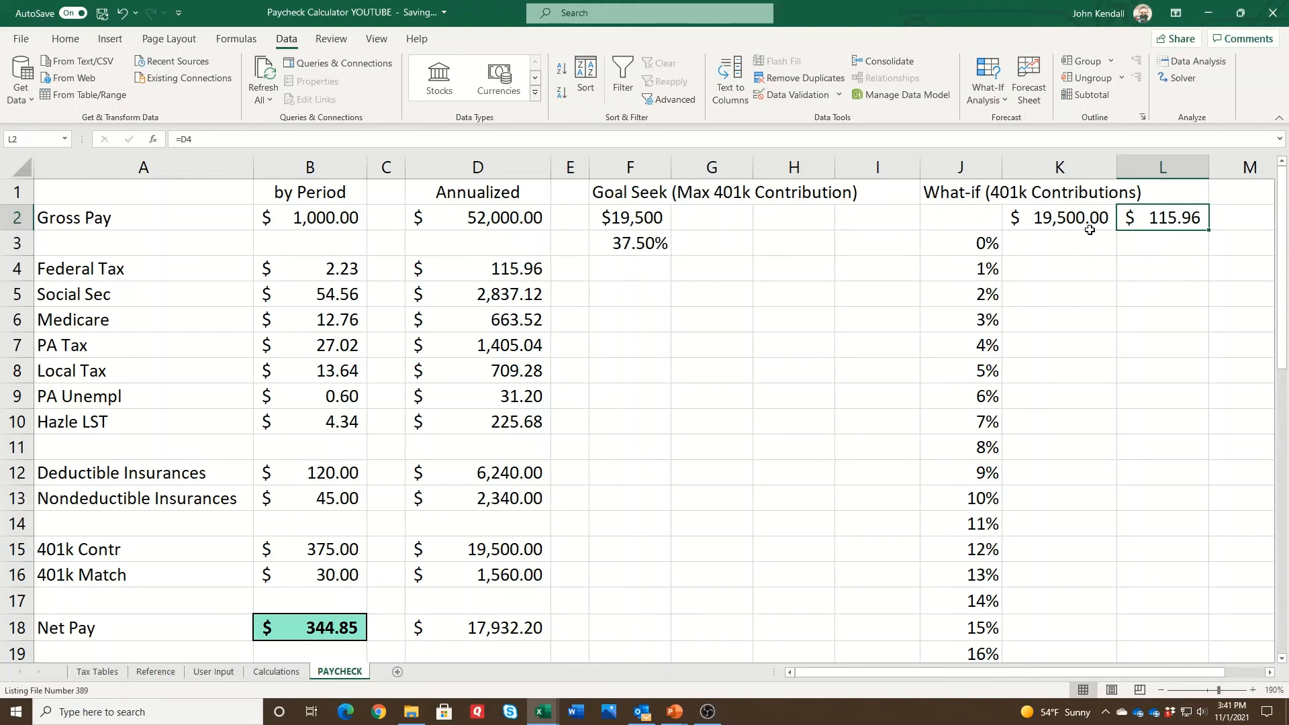
pyautogui.click(639, 242)
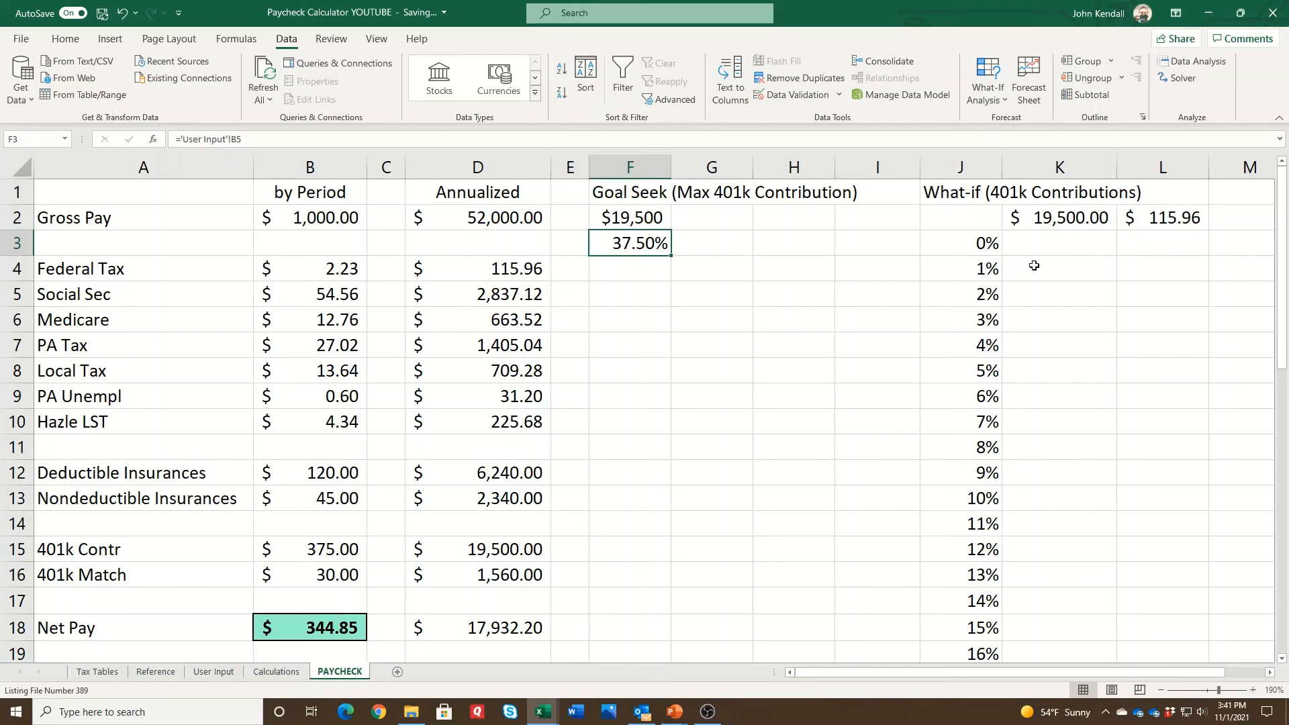
# Select the What-if range J2:L41 and start a What-If Analysis Data Table for it.
pyautogui.moveTo(967, 217); pyautogui.dragTo(1121, 596)
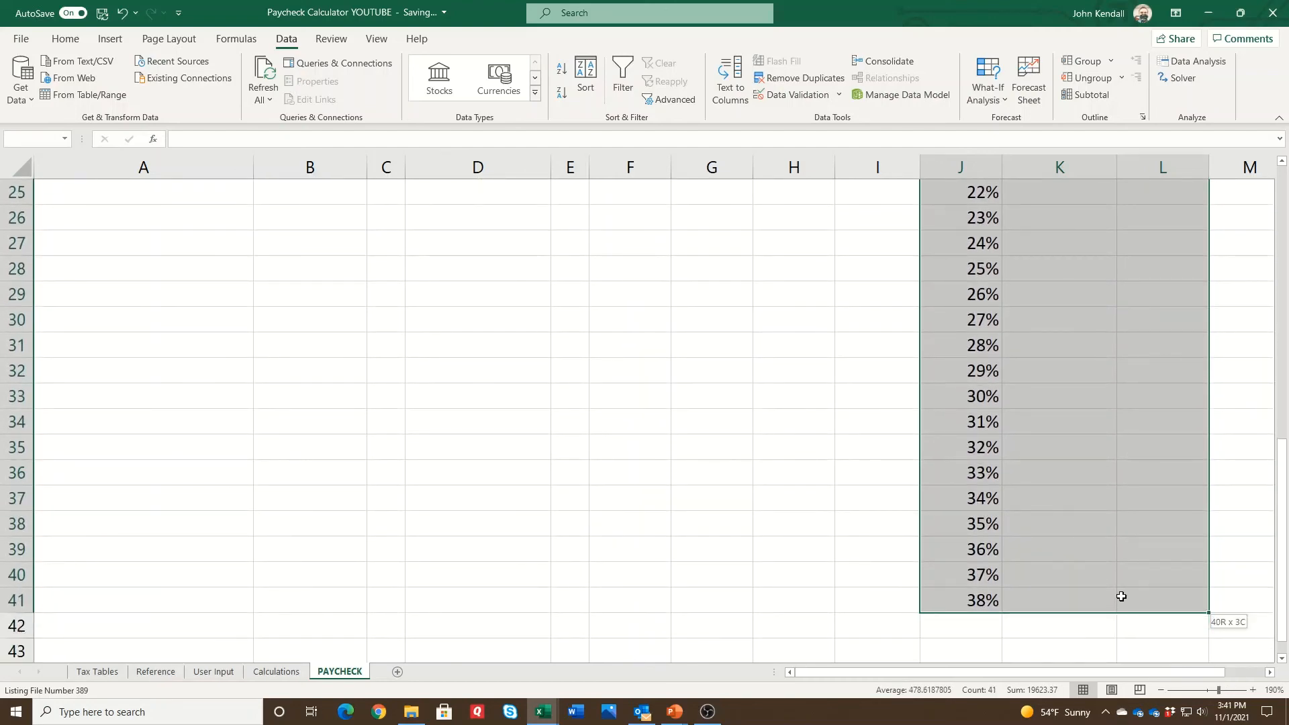
pyautogui.scroll(8, 1119, 322)
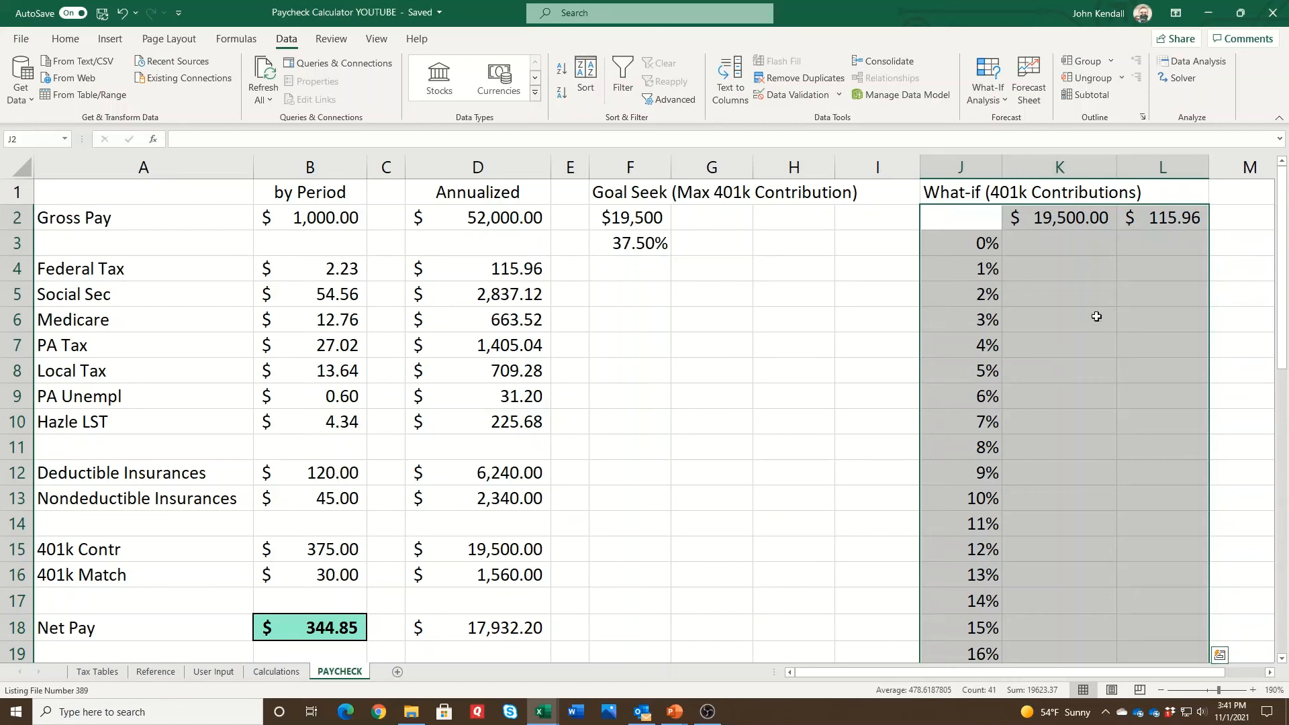
pyautogui.scroll(1, 1003, 106)
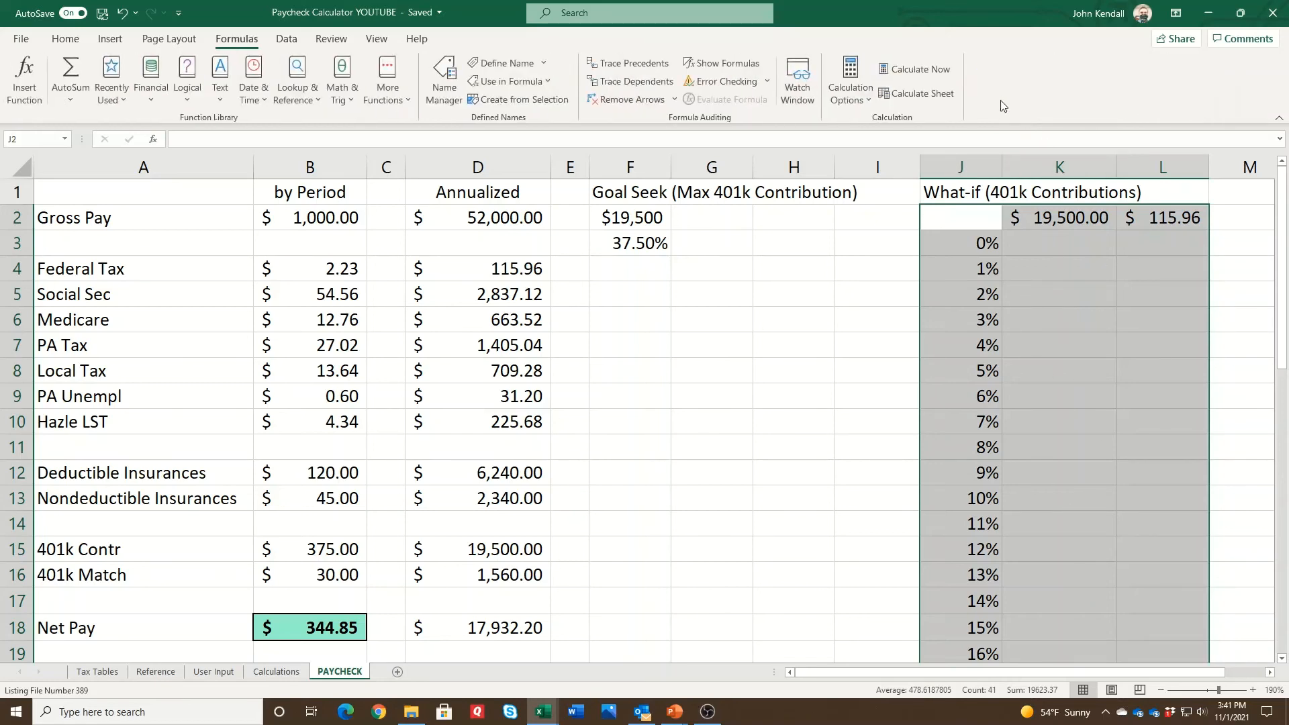
pyautogui.click(277, 42)
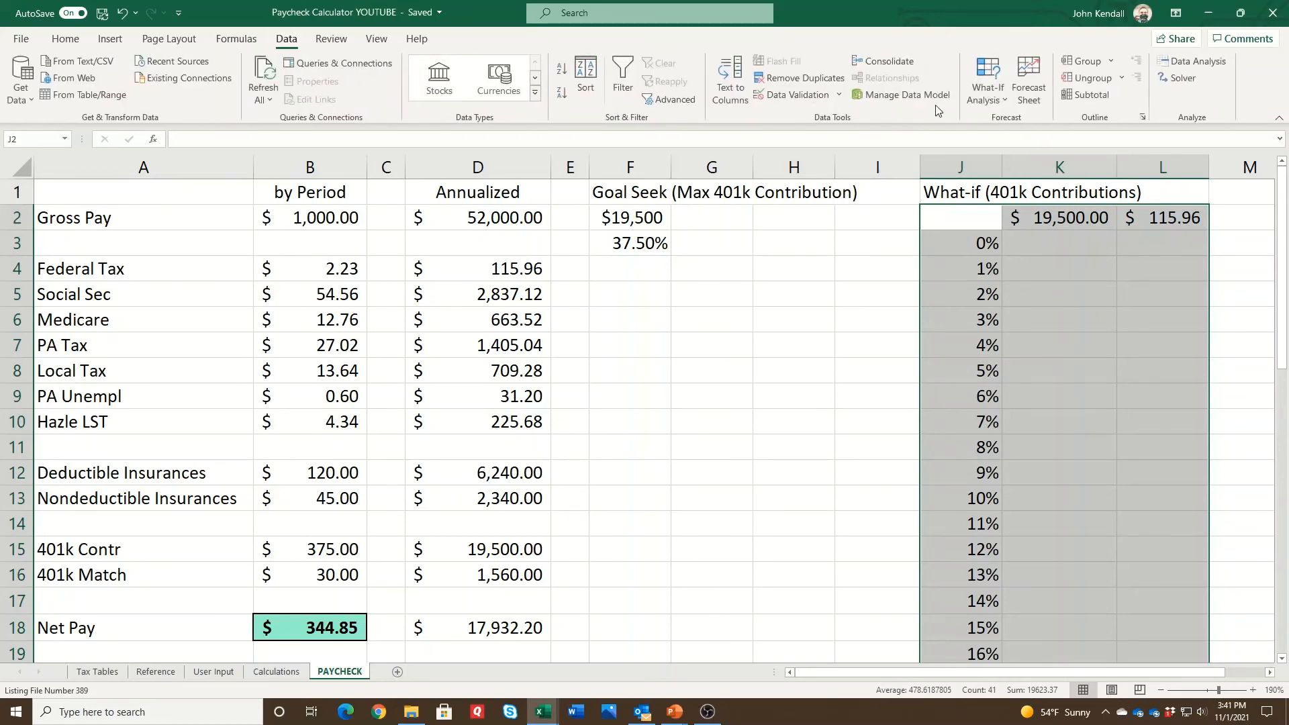
pyautogui.click(977, 101)
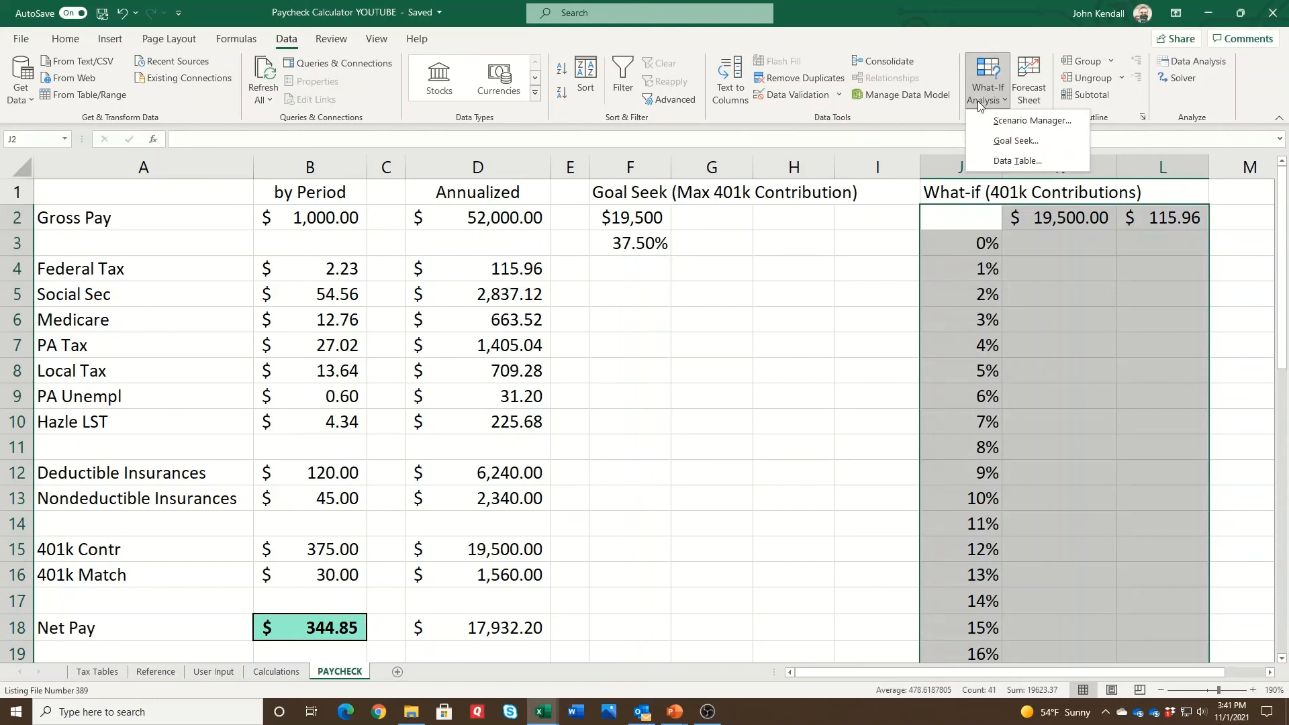
pyautogui.click(1017, 162)
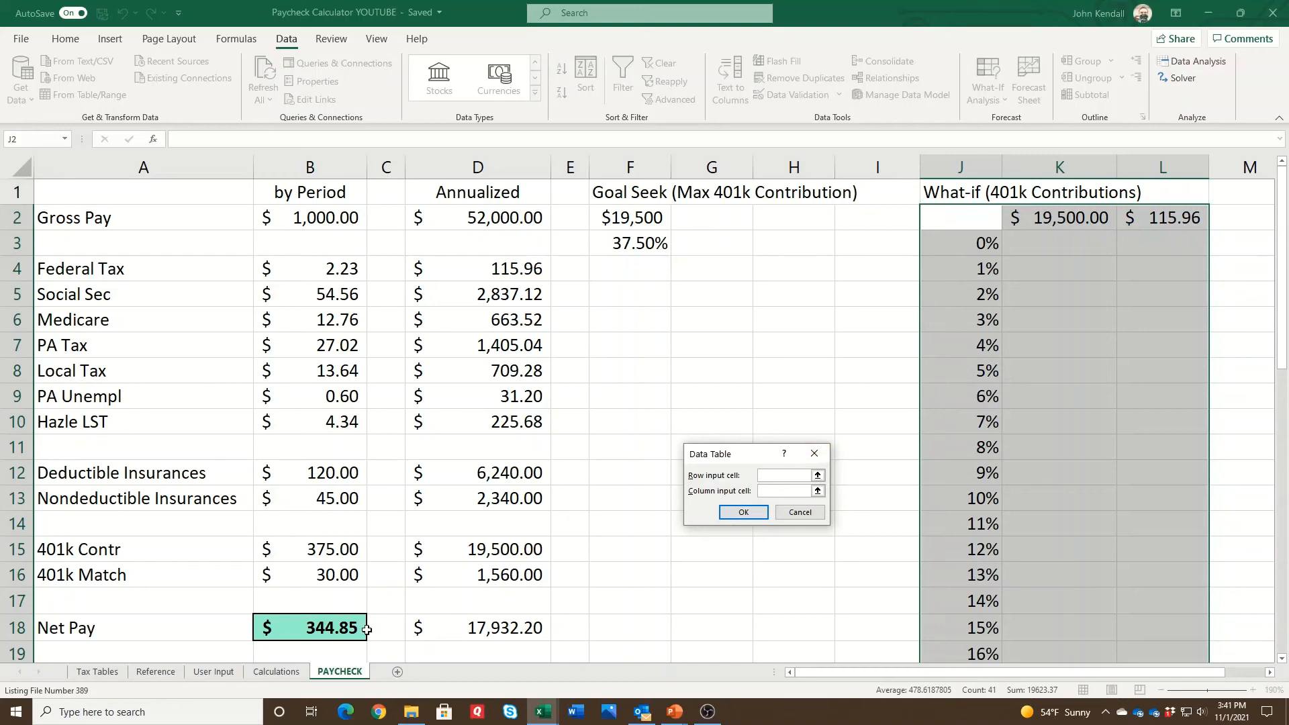
# Try to create the Data Table with the Retirement Contr Rate in B5 of the User Input sheet as column input cell, and cancel it.
pyautogui.click(208, 672)
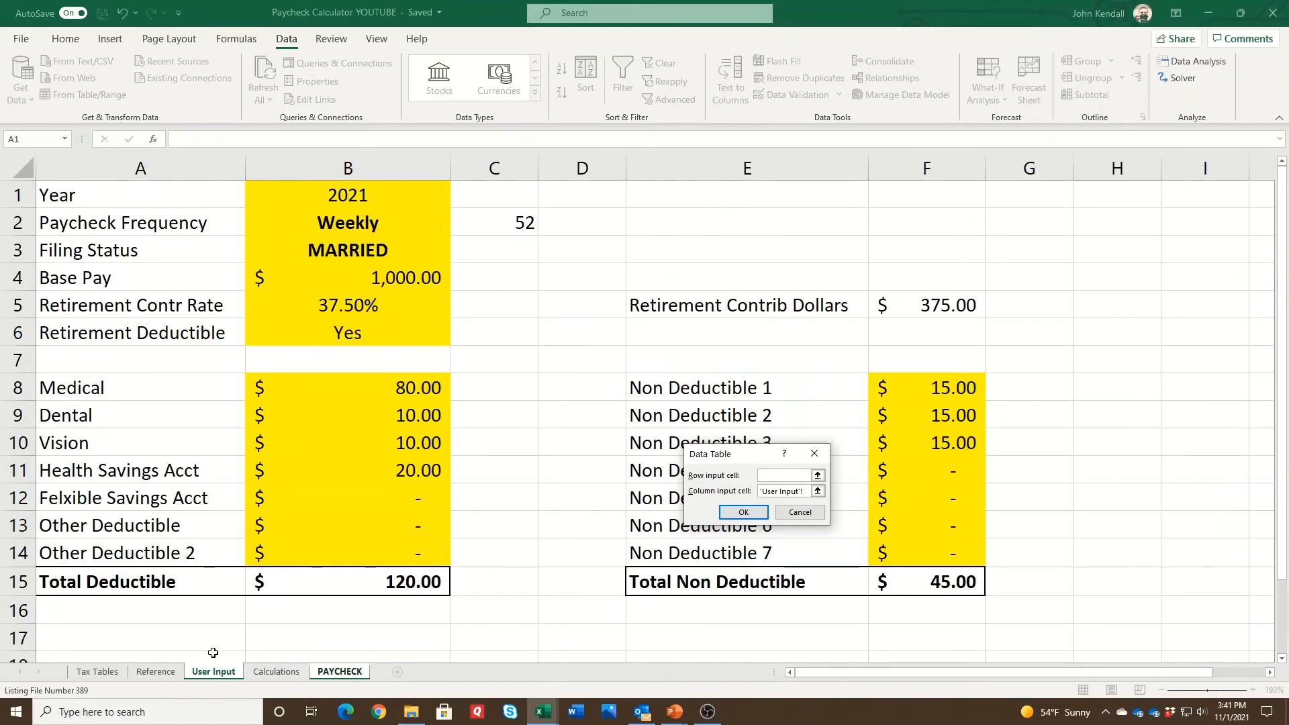
pyautogui.click(297, 307)
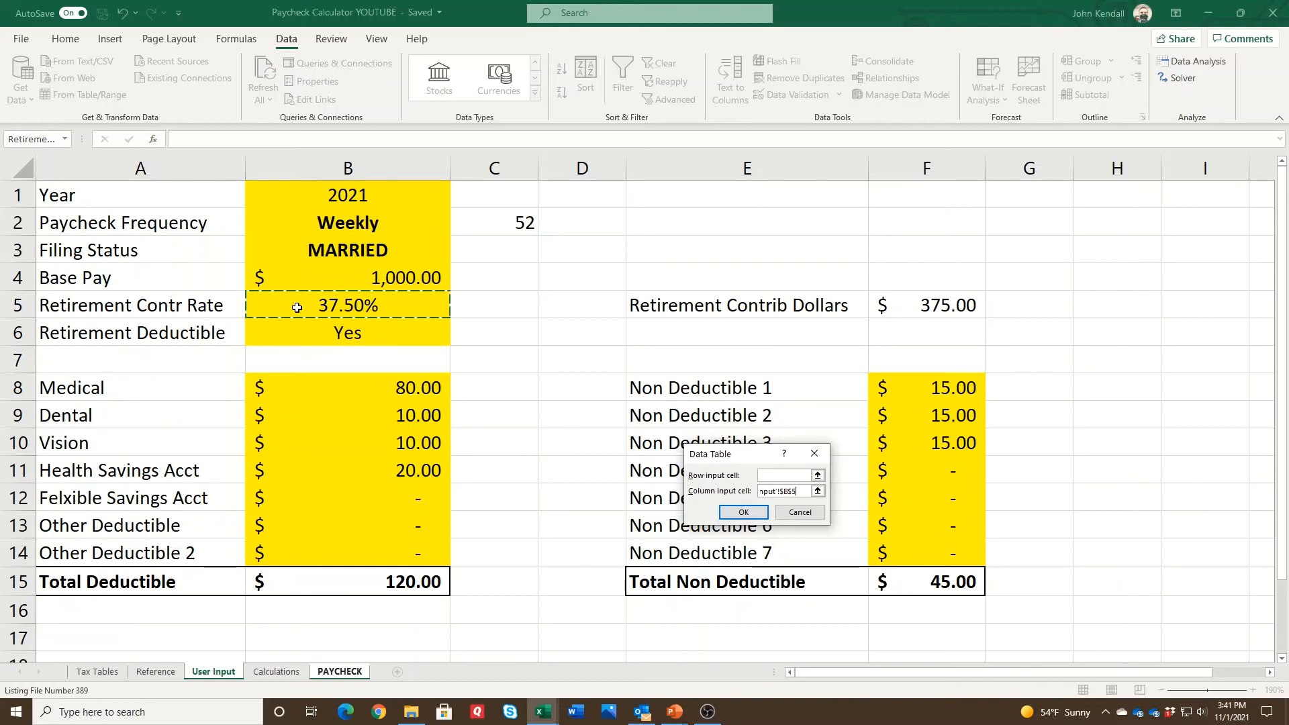
pyautogui.press('Return')
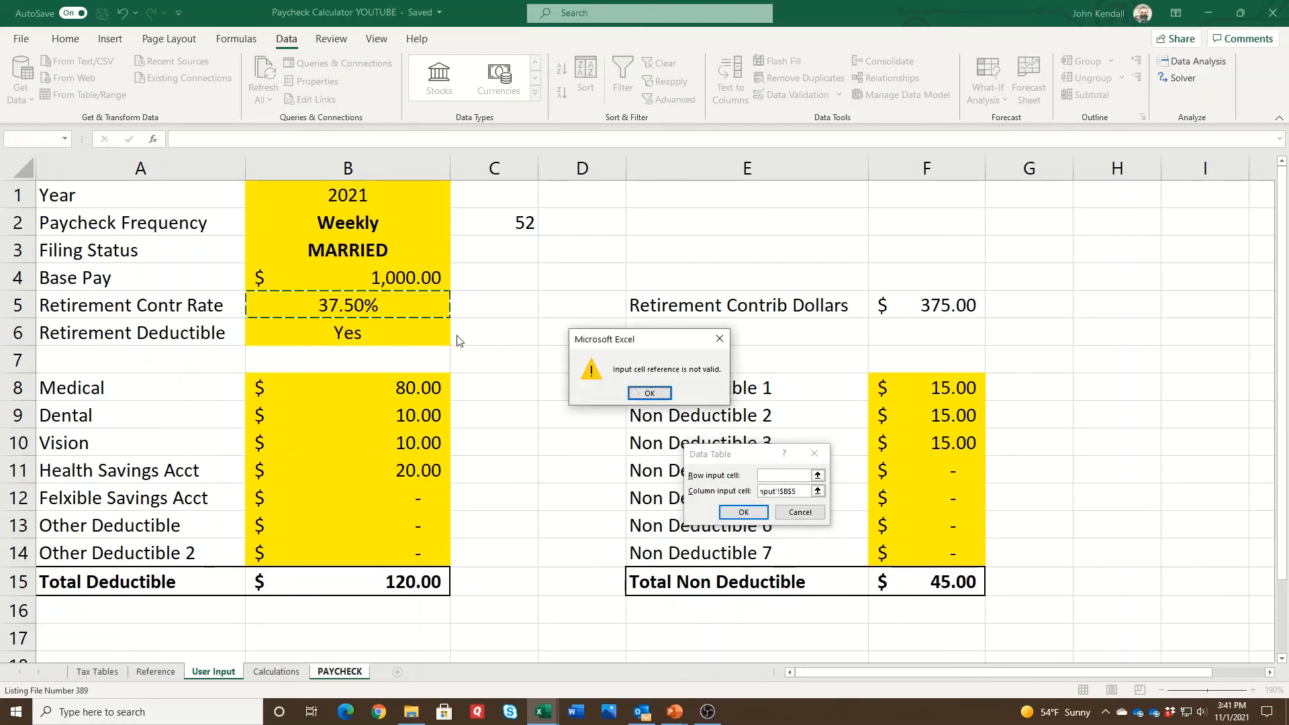
pyautogui.click(651, 396)
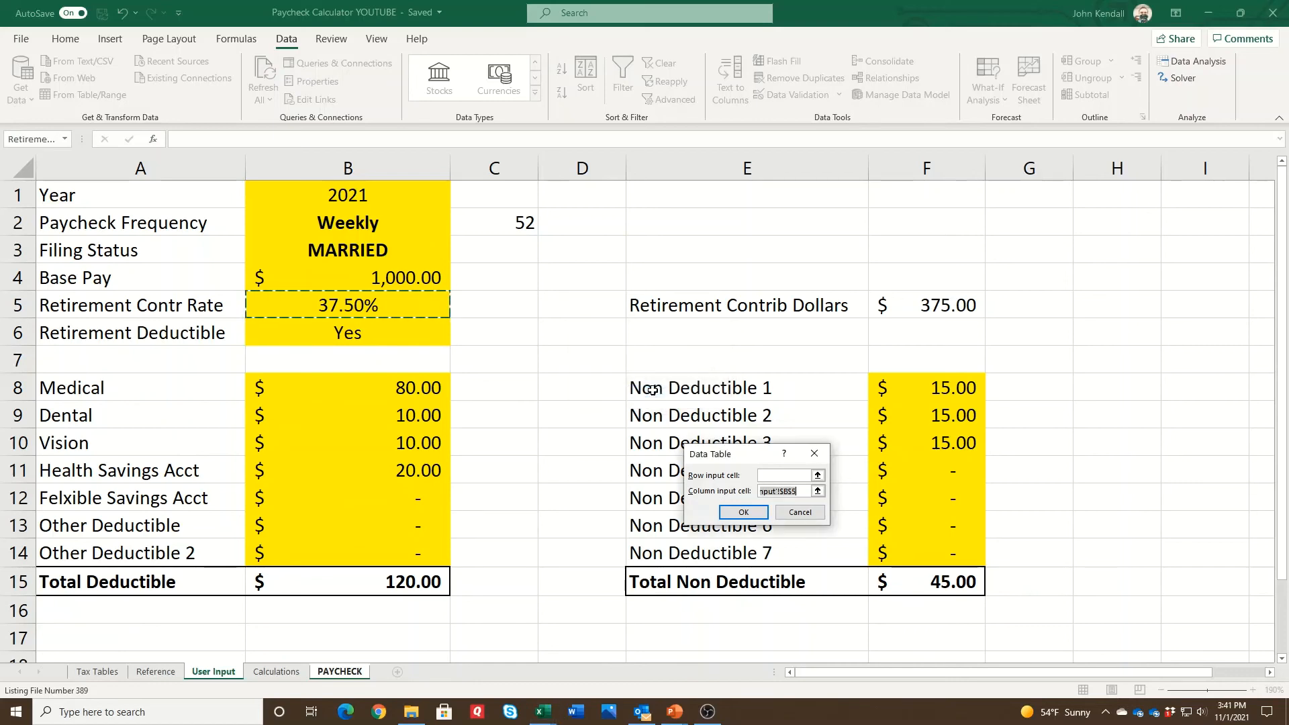
pyautogui.click(744, 513)
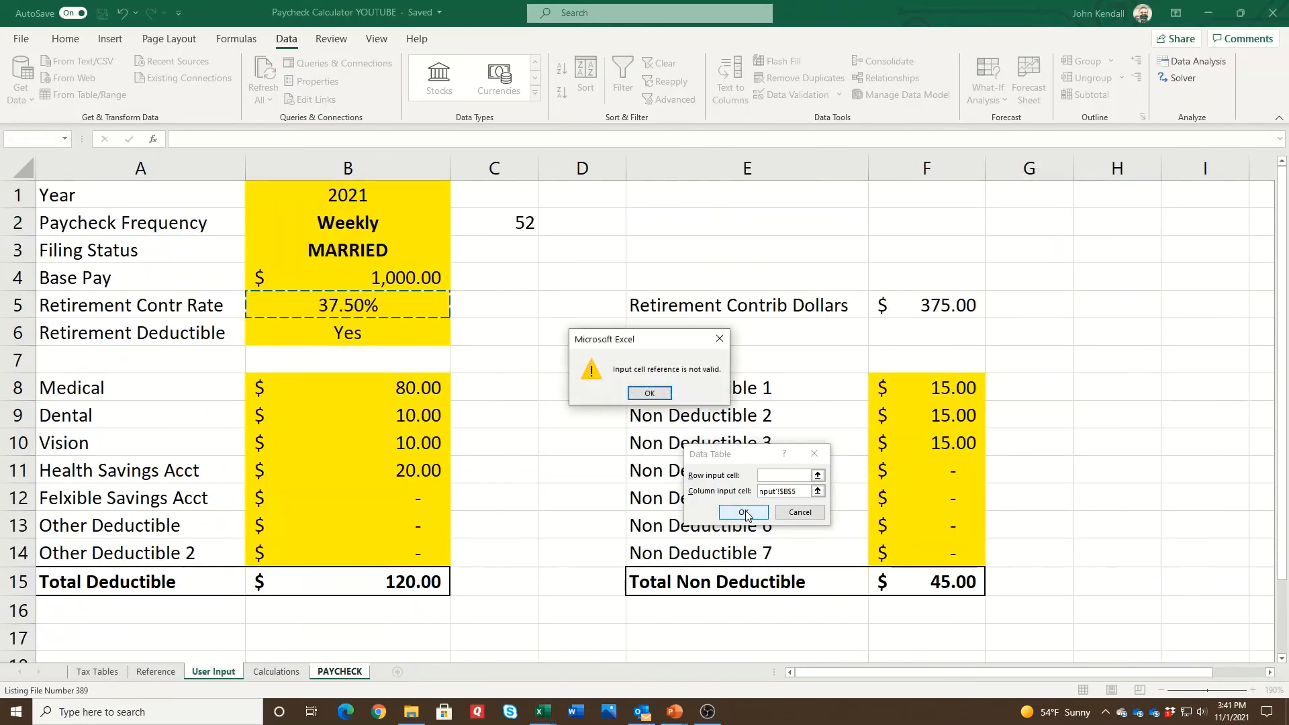
pyautogui.click(649, 393)
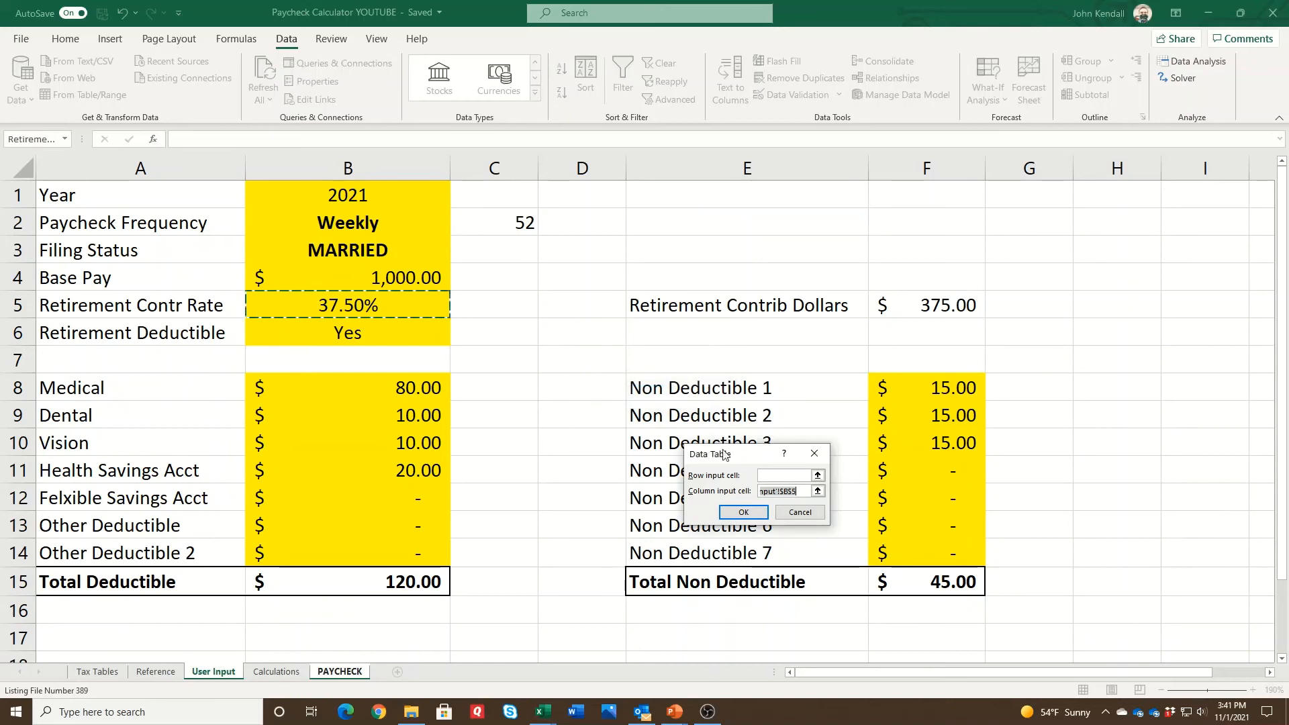
pyautogui.click(808, 515)
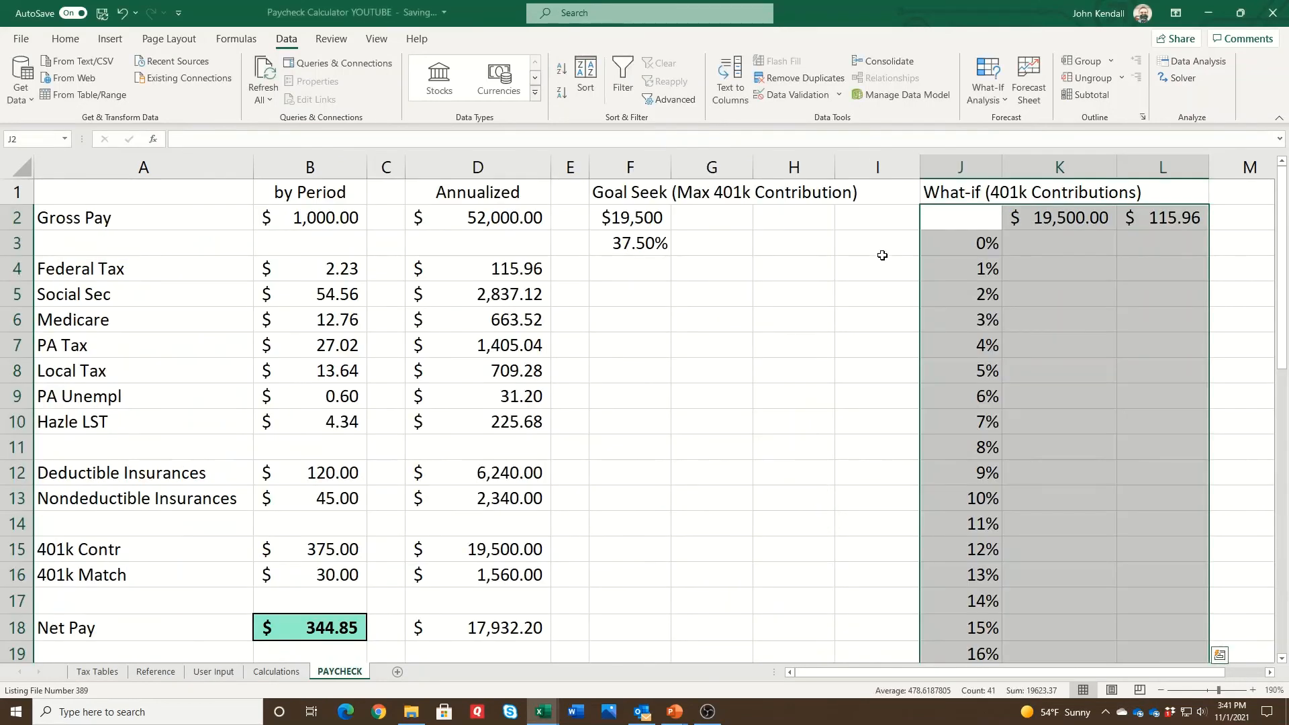
pyautogui.click(879, 250)
# Link the Retirement Contr Rate in B5 of the User Input sheet to cell F3 of the PAYCHECK sheet.
pyautogui.click(213, 672)
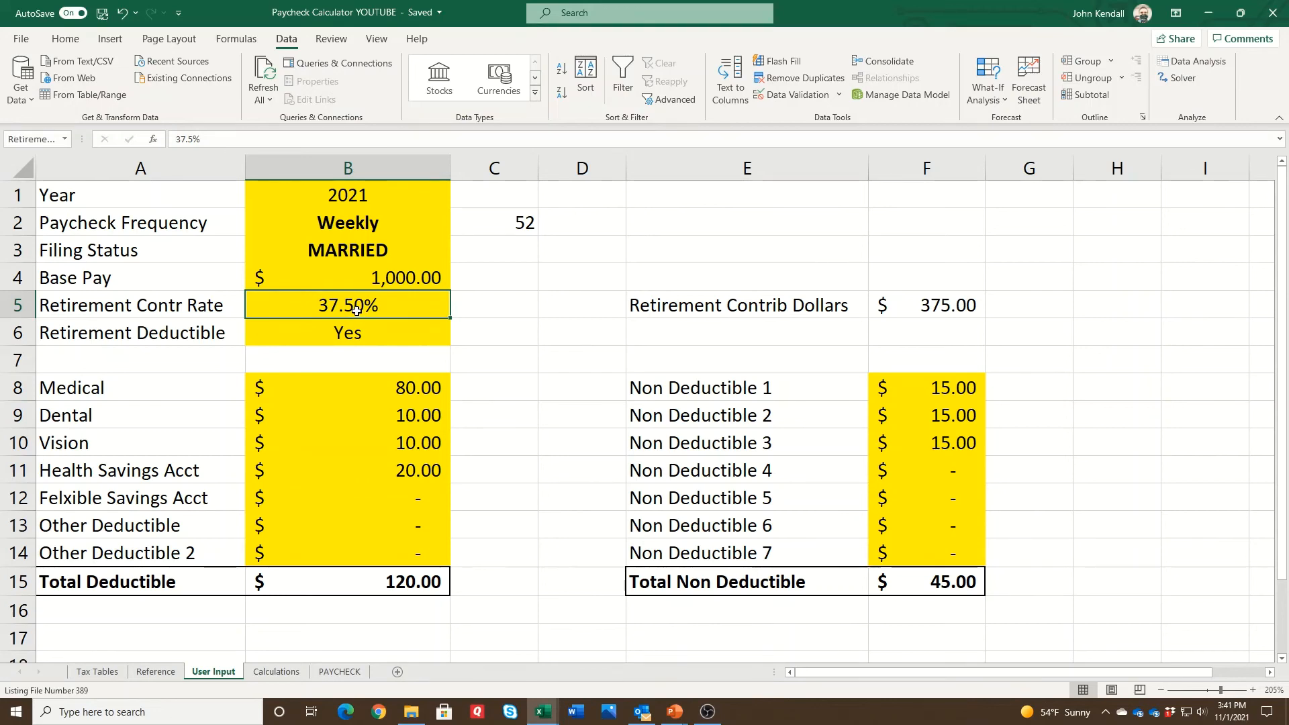
pyautogui.write('=')
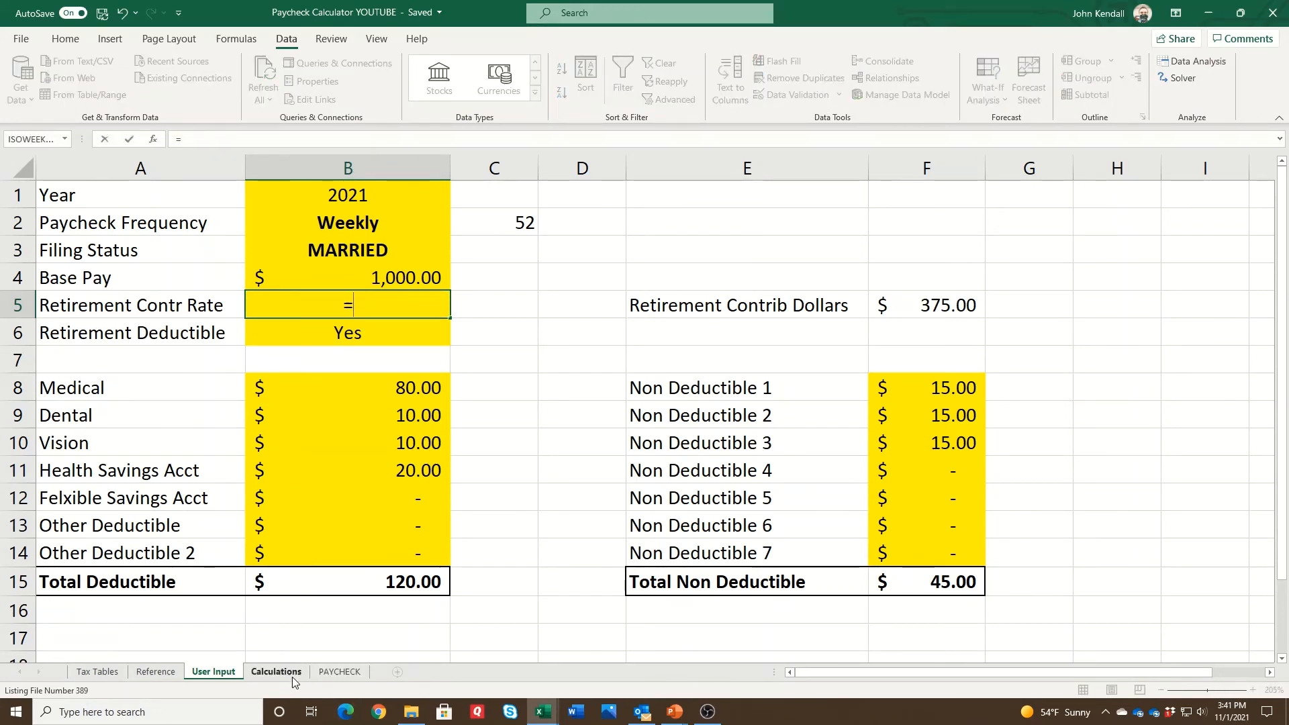
pyautogui.click(340, 672)
pyautogui.click(630, 241)
pyautogui.press('Return')
pyautogui.press('Return')
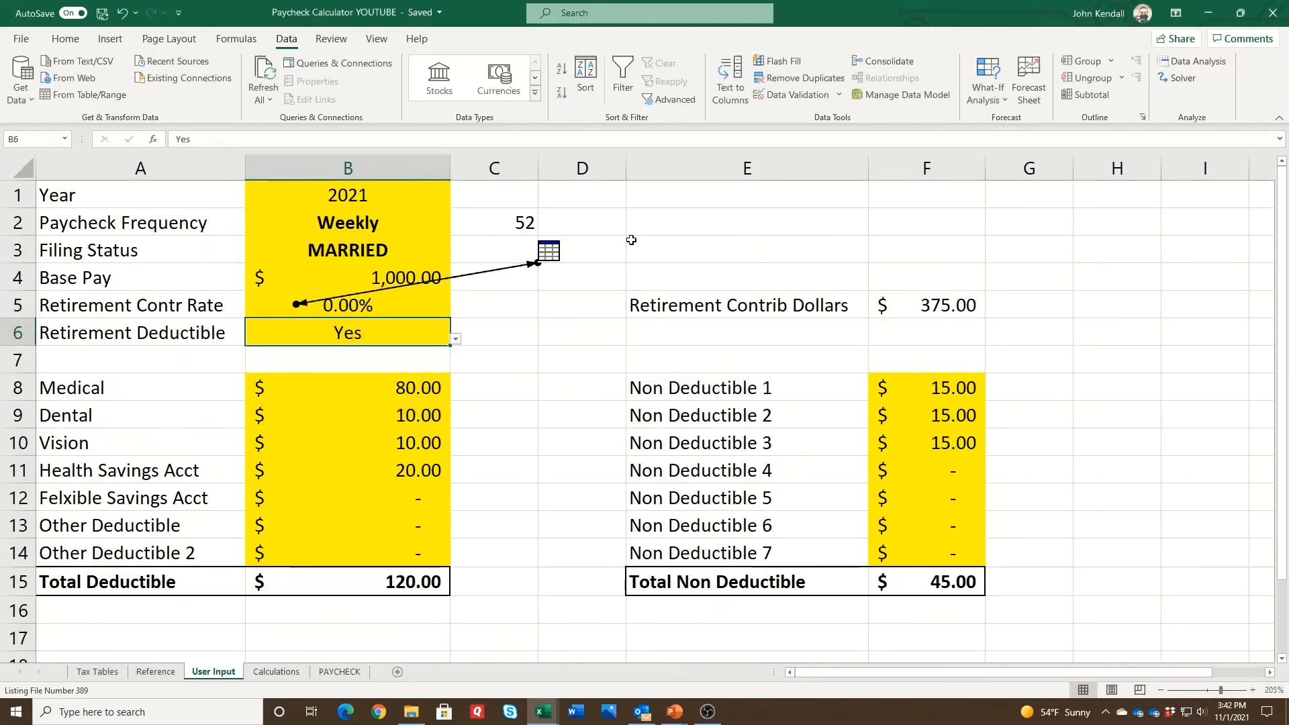
# Replace the circular formula in F3 of the PAYCHECK sheet with a contribution rate of 6%.
pyautogui.click(339, 672)
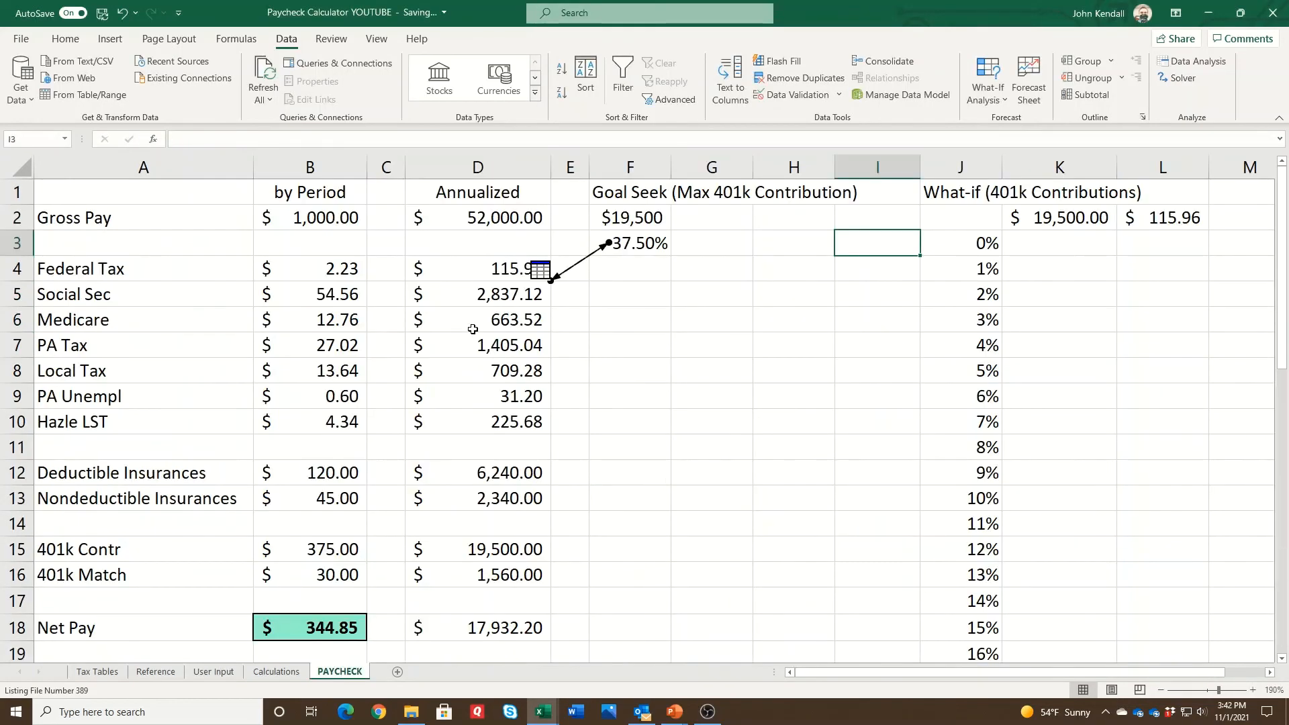
pyautogui.click(608, 247)
pyautogui.write('6%')
pyautogui.press('Return')
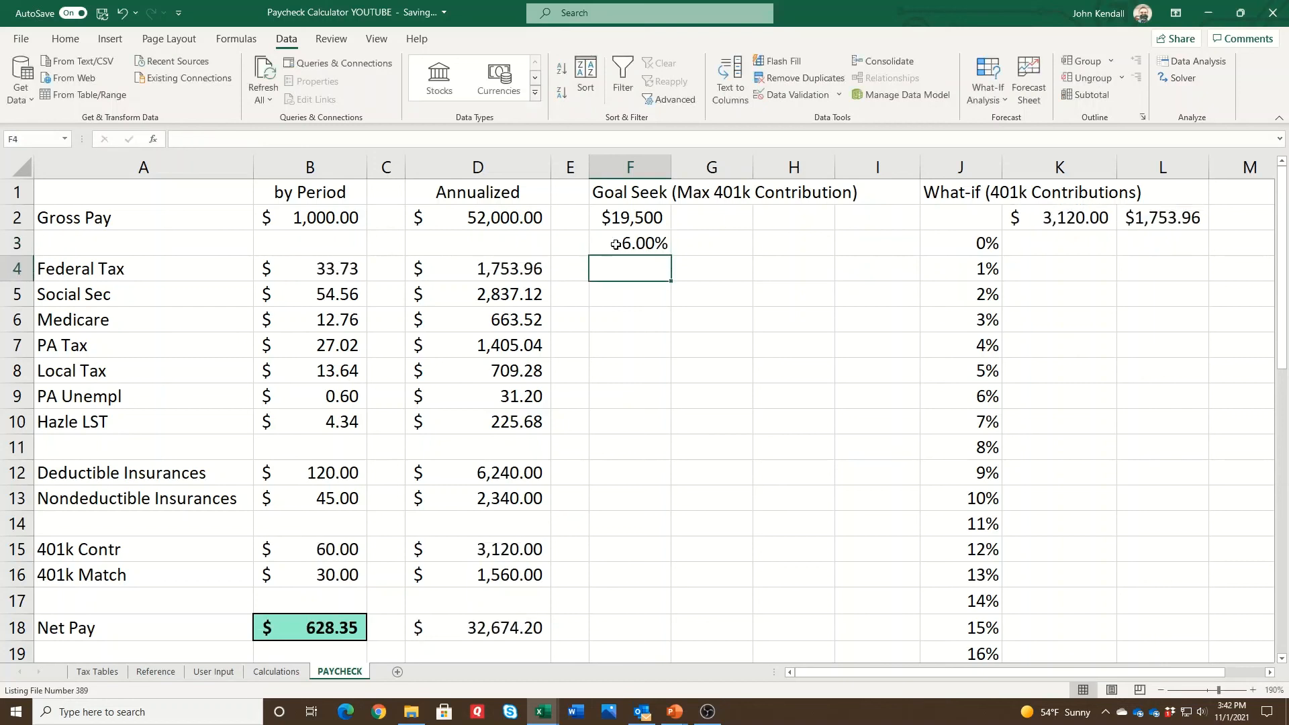
# Check the Retirement Contr Rate formula in B5 of the User Input sheet and return to the PAYCHECK sheet.
pyautogui.click(625, 246)
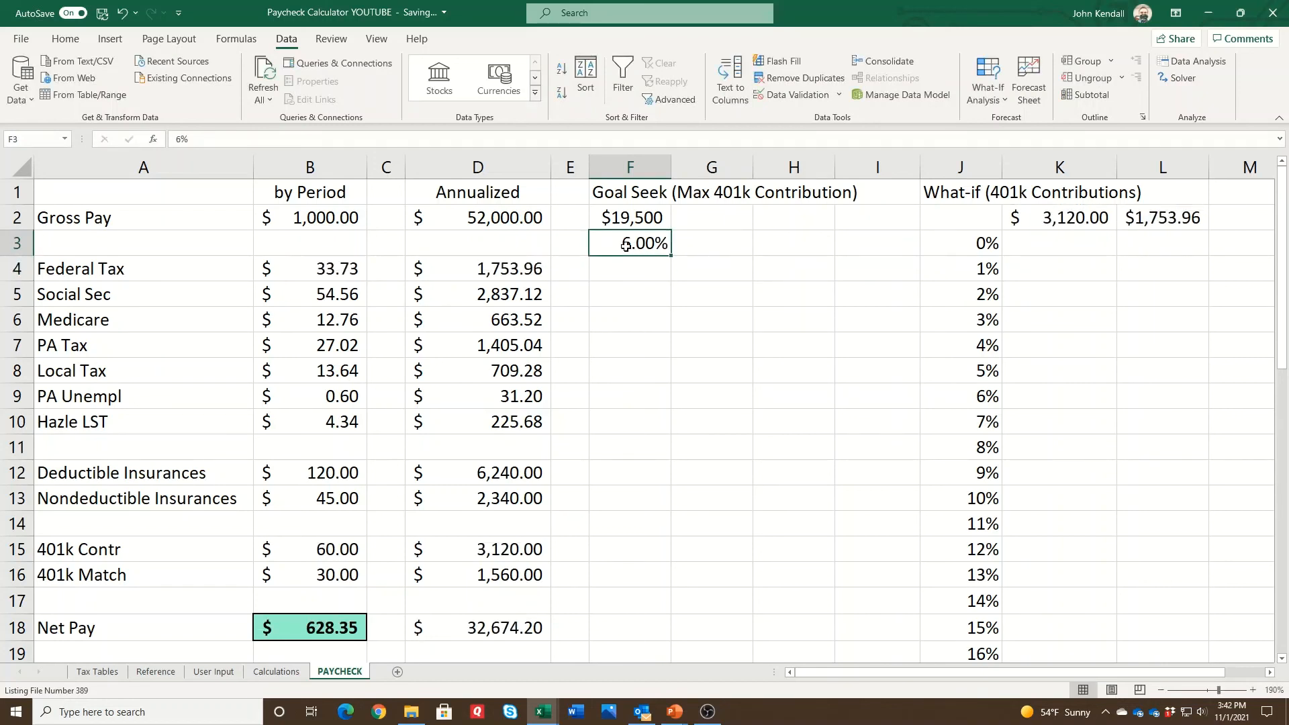
pyautogui.click(224, 677)
pyautogui.click(350, 303)
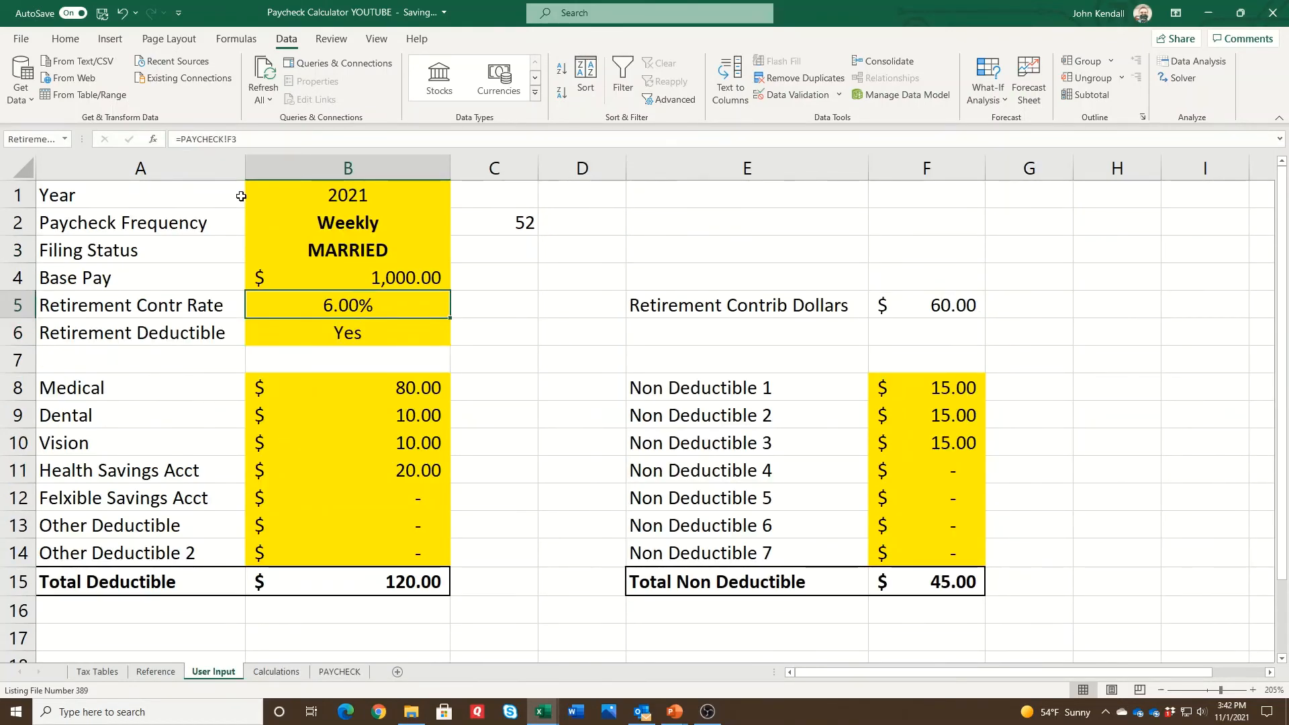
pyautogui.click(349, 672)
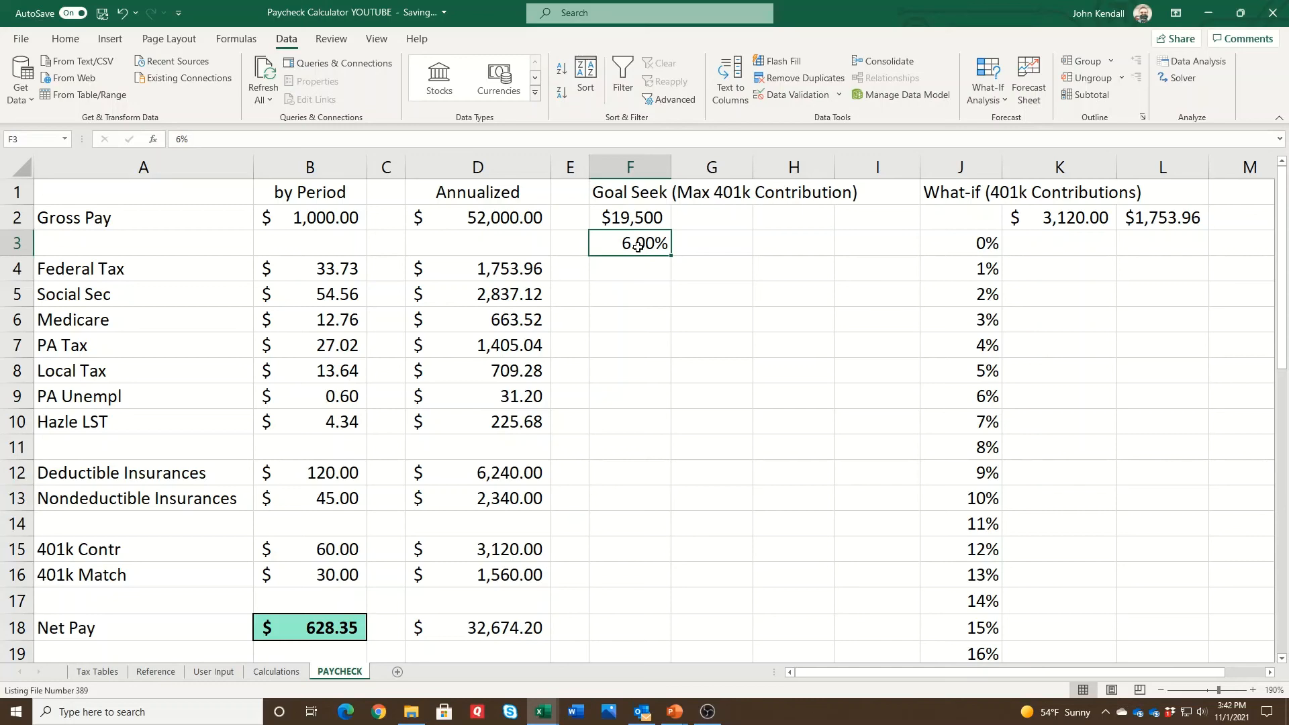
# Test the linked calculation with a contribution rate of 10% in F3, and set it back to 6%.
pyautogui.write('10%')
pyautogui.press('Return')
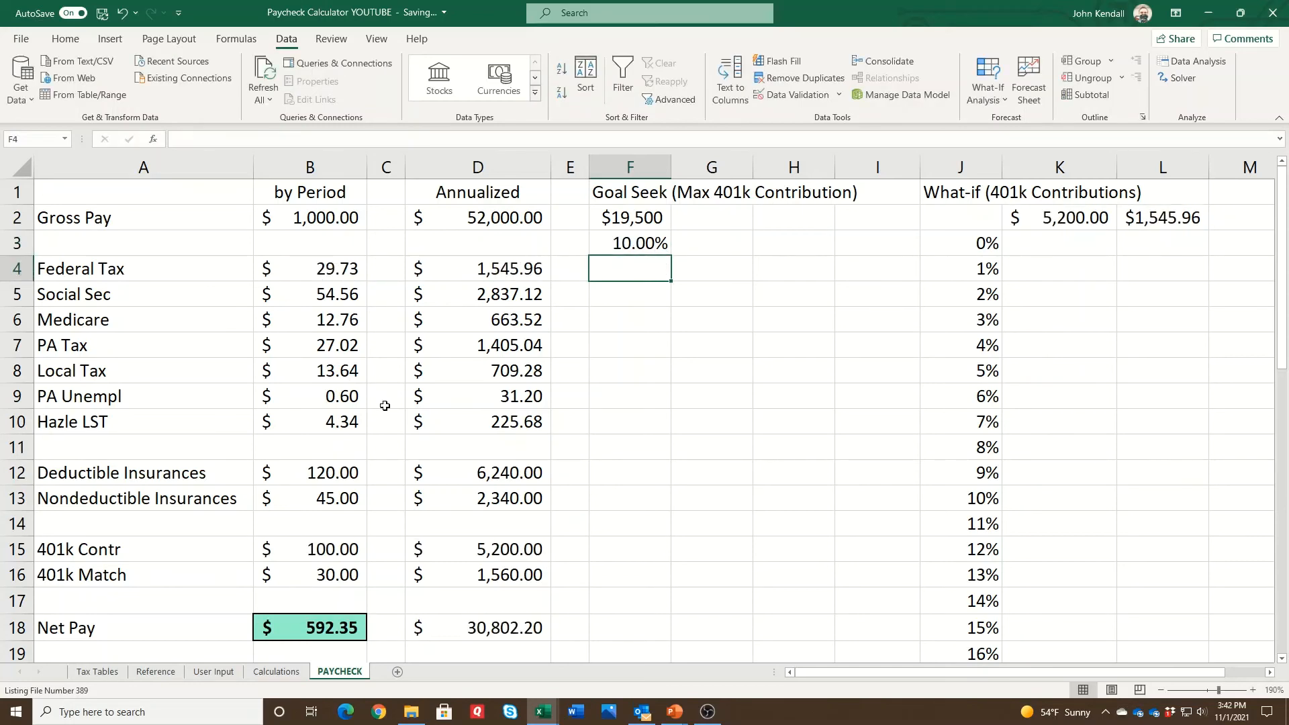
pyautogui.click(647, 241)
pyautogui.write('6')
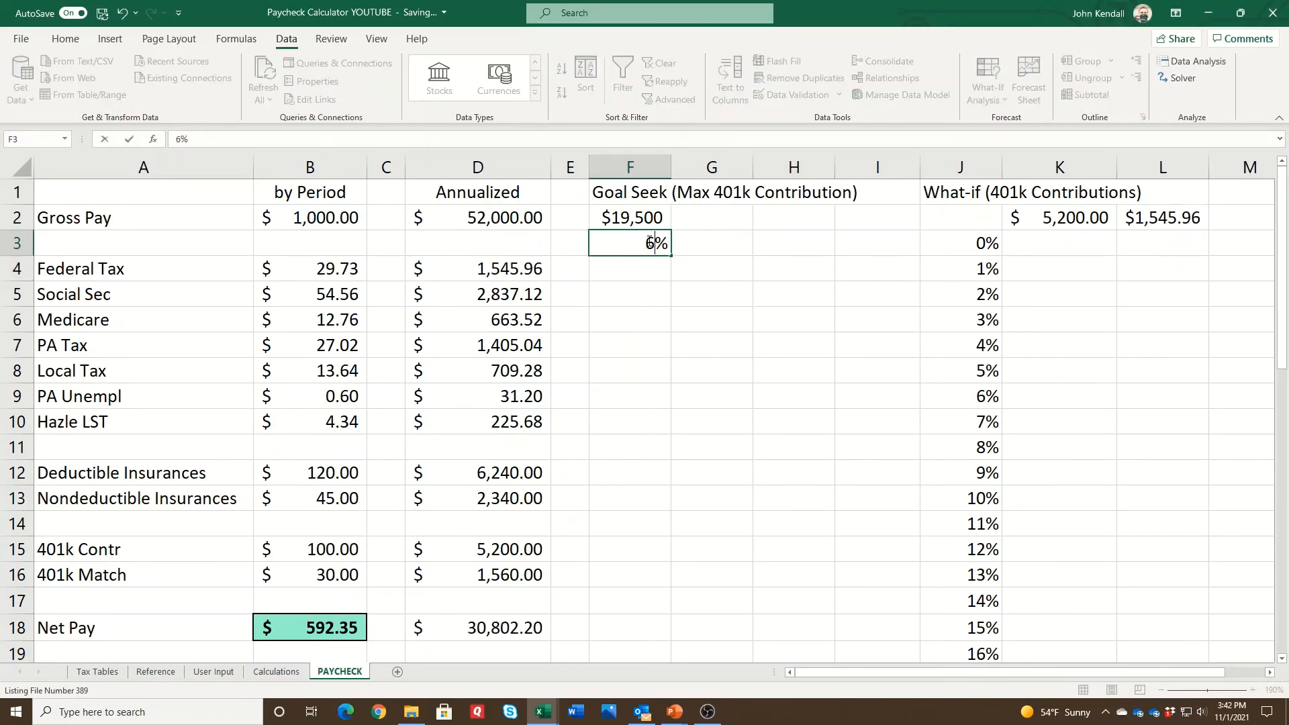
pyautogui.press('Return')
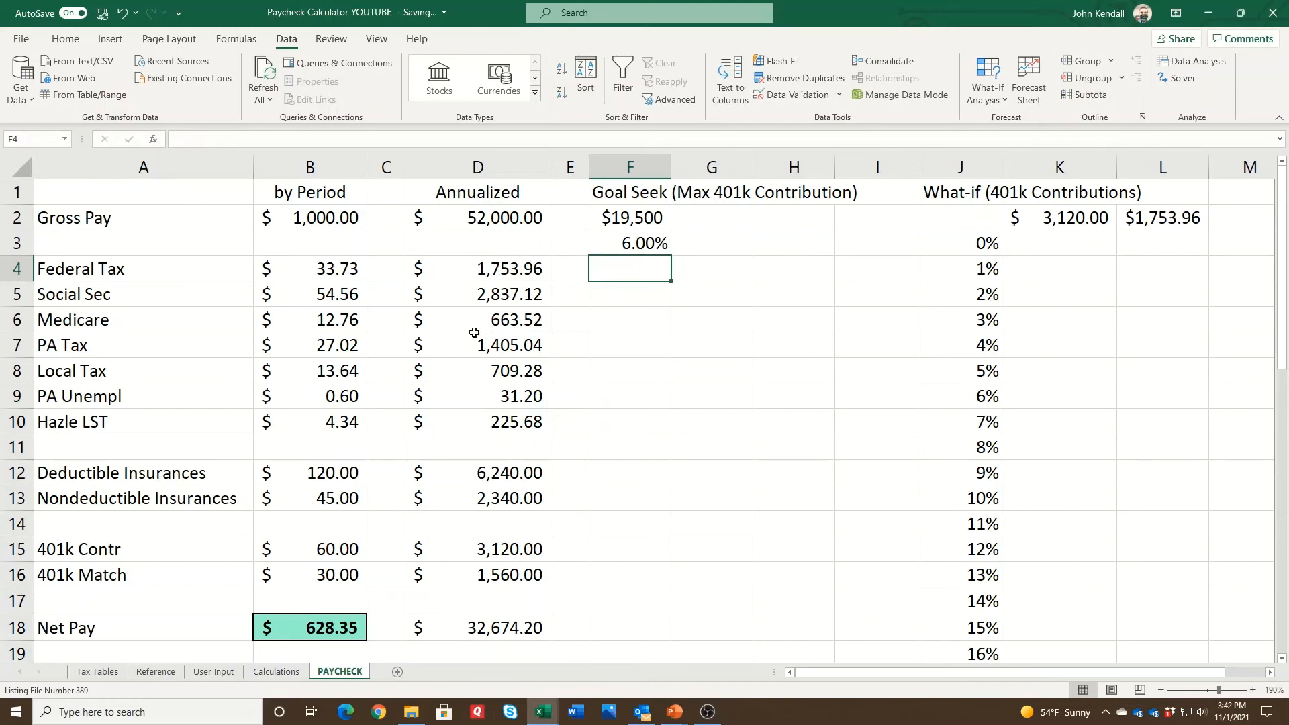
# Compare the annualized 401k Contr in D15 and Federal Tax in D4 with the What-if header cells that reference them.
pyautogui.click(510, 548)
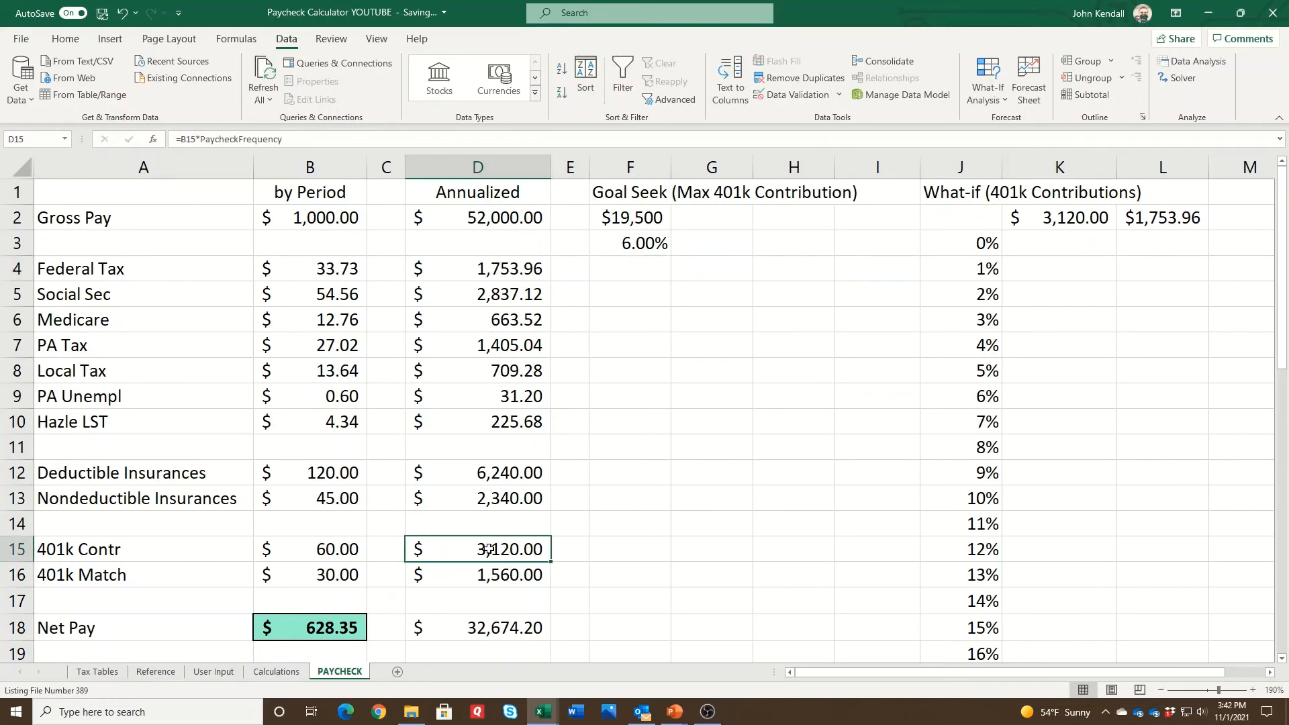
pyautogui.click(1073, 242)
pyautogui.click(1154, 216)
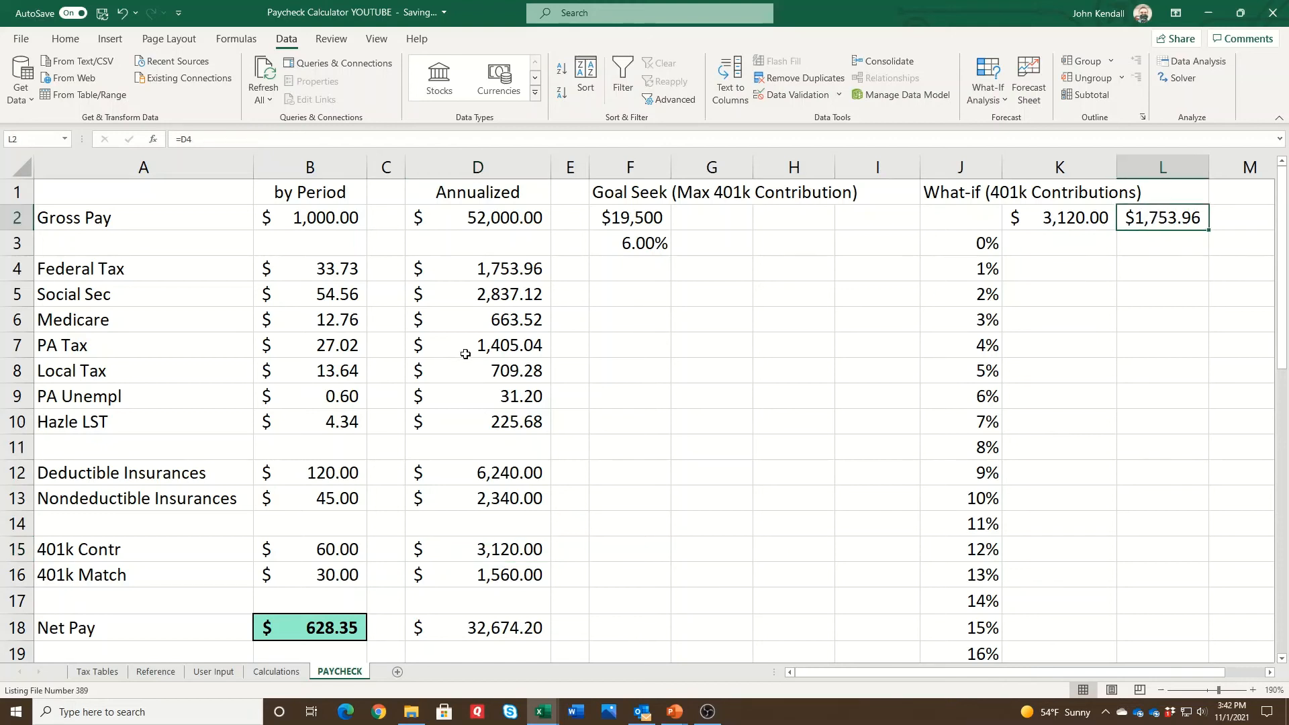
pyautogui.click(516, 268)
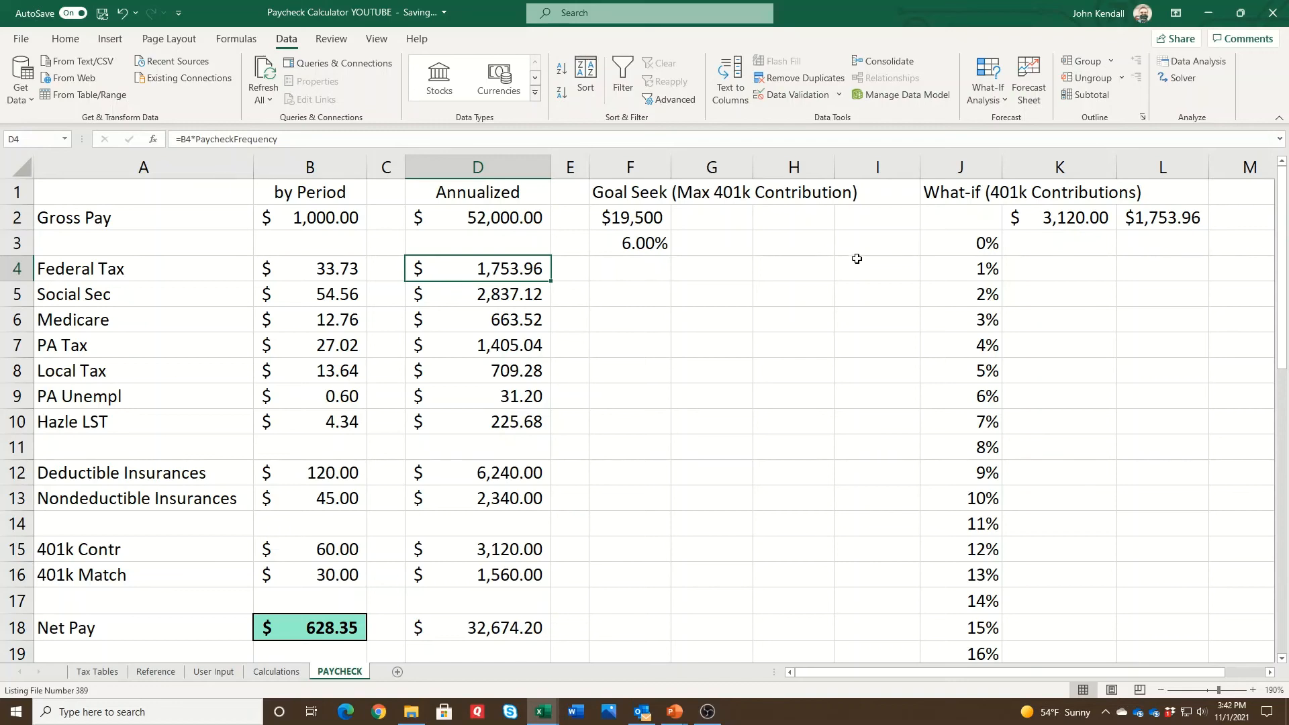
# Create a one-variable Data Table over J2:L41 with F3 as the column input cell.
pyautogui.moveTo(953, 216); pyautogui.dragTo(1130, 610)
pyautogui.scroll(8, 1107, 488)
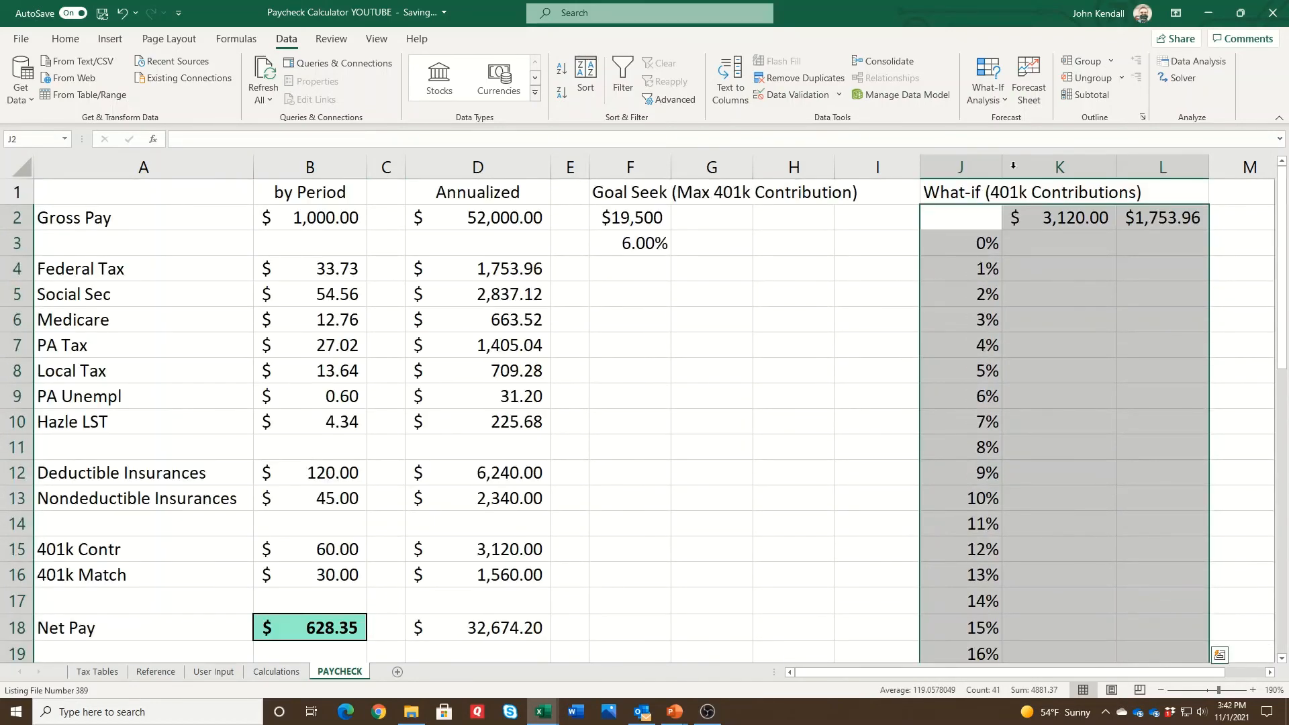
pyautogui.scroll(1, 1003, 82)
pyautogui.click(286, 40)
pyautogui.click(986, 91)
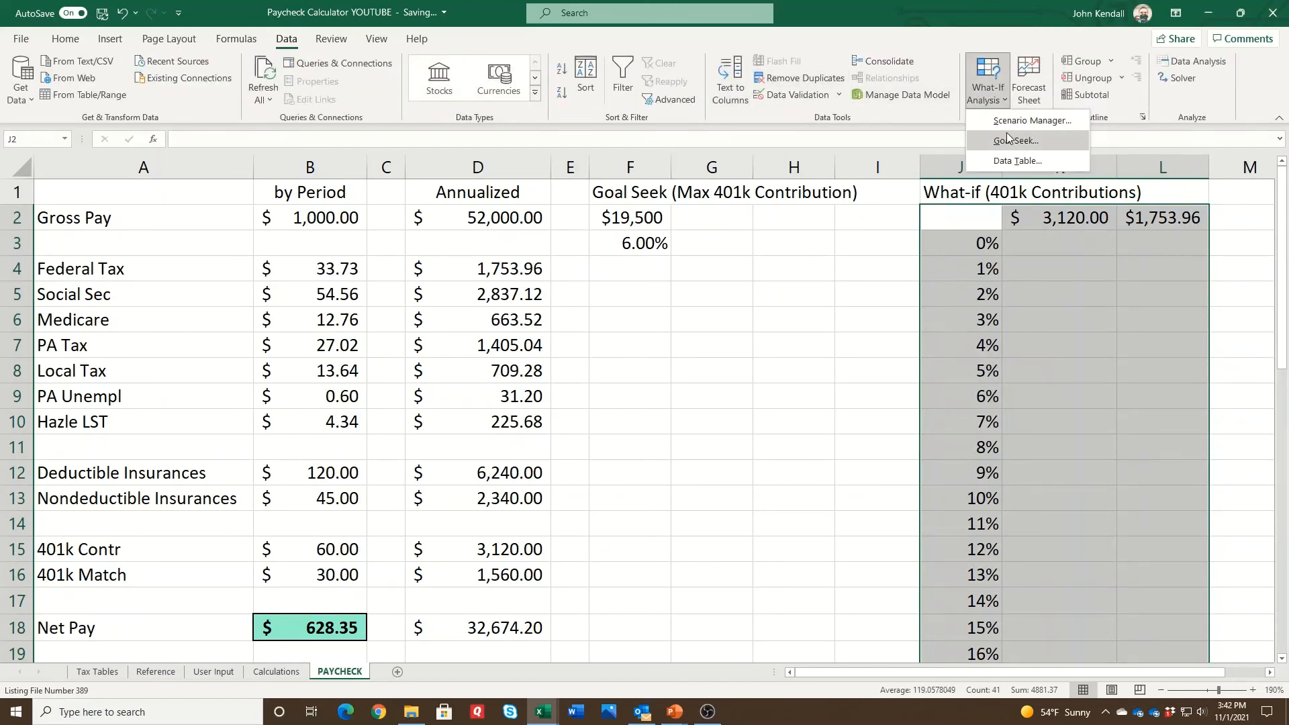
pyautogui.click(1017, 160)
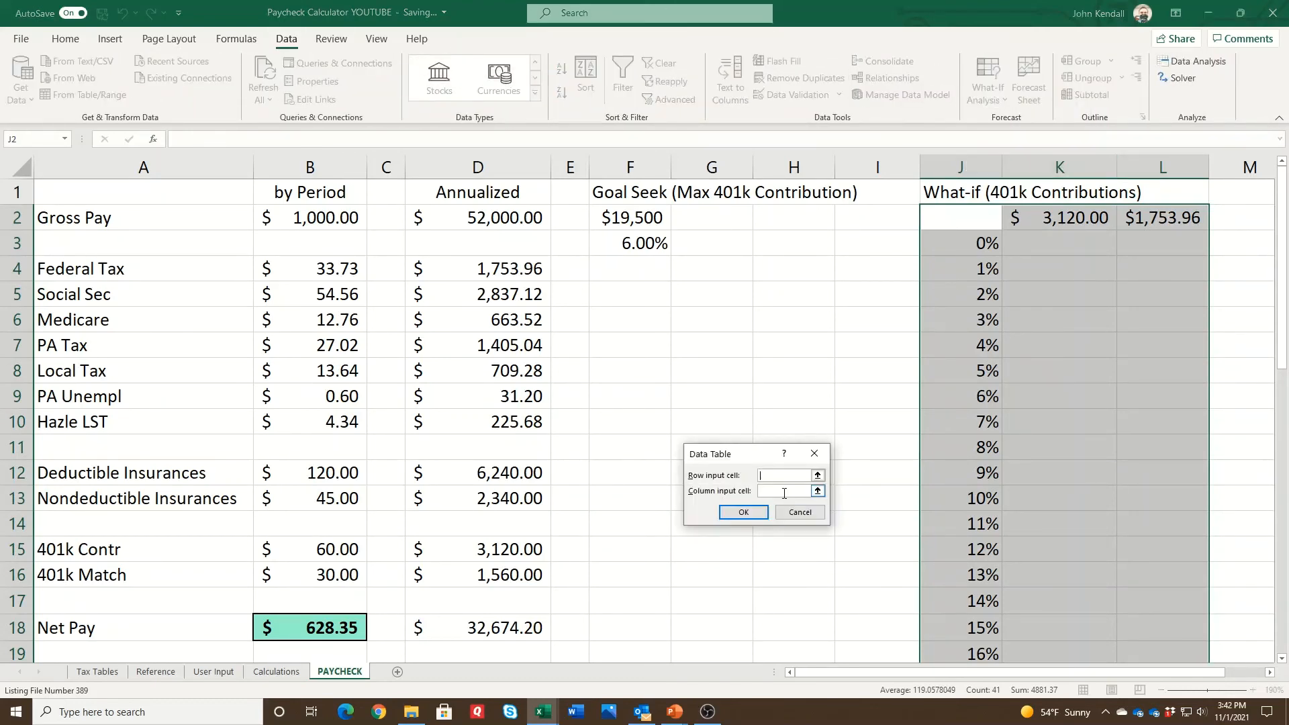
pyautogui.click(631, 242)
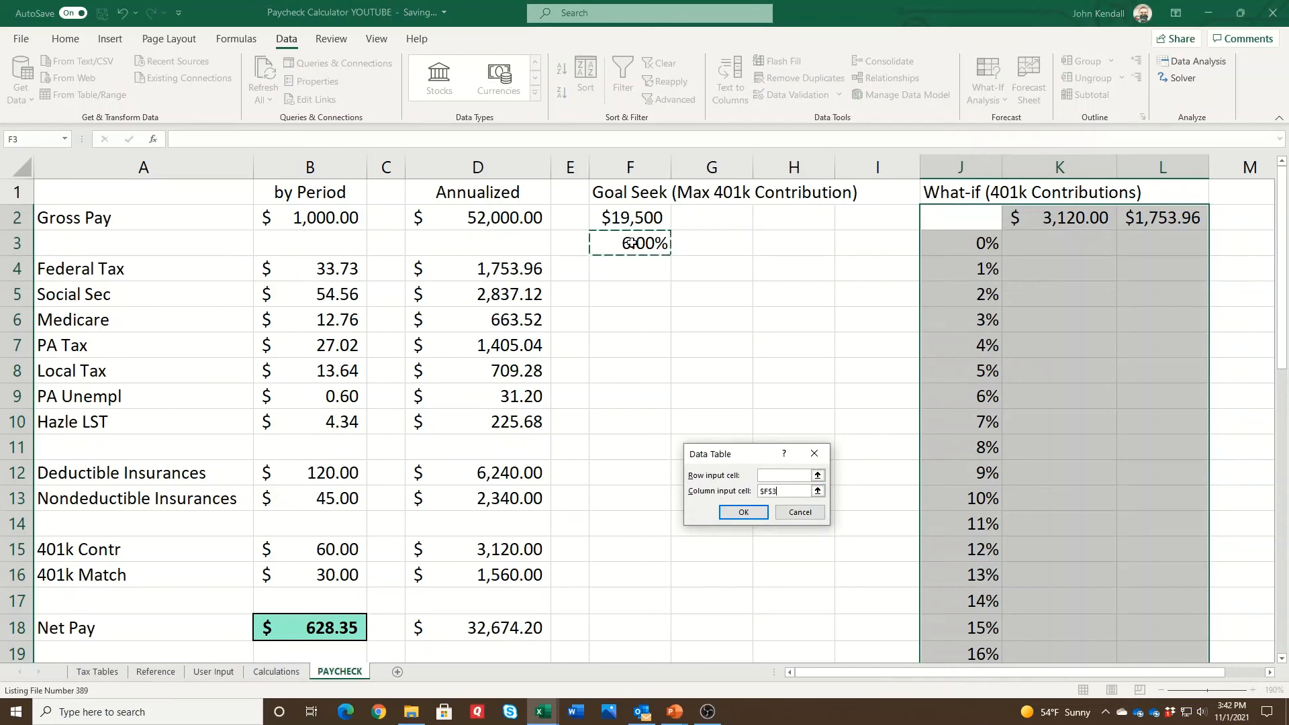
pyautogui.click(745, 514)
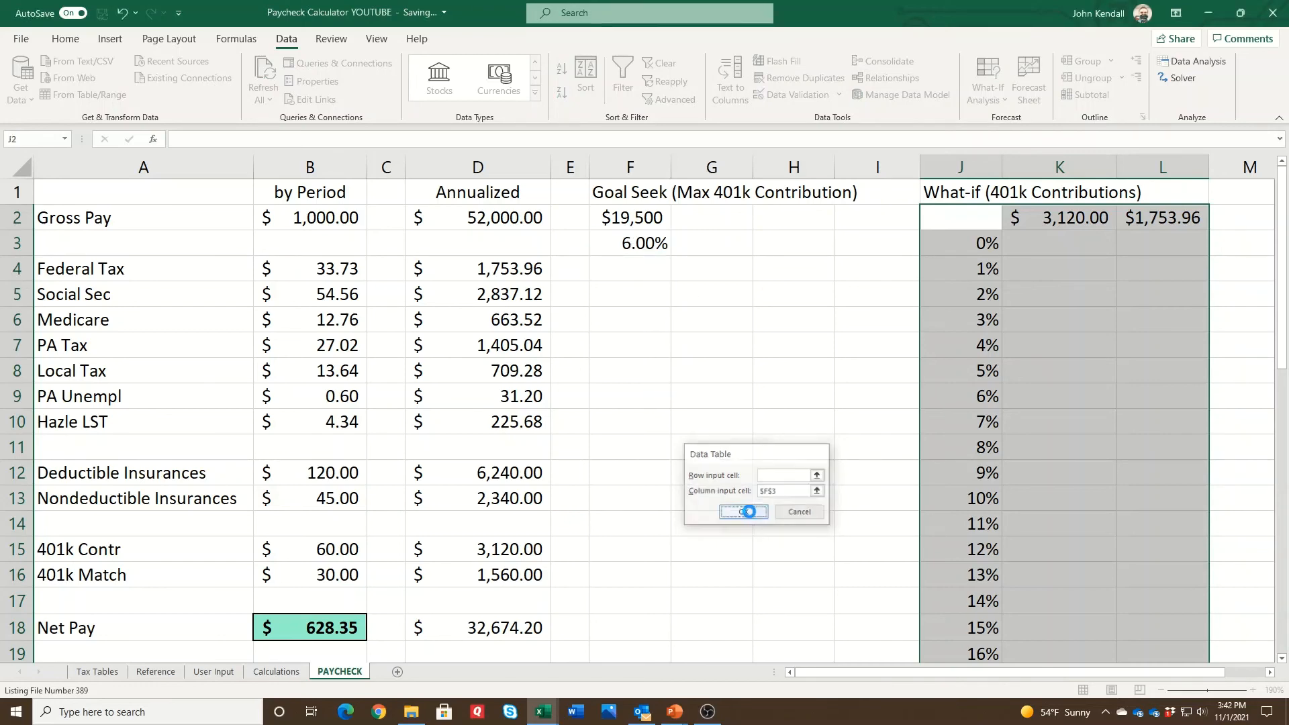
# Format the Data Table results in K3:L41 as dollar amounts without decimals.
pyautogui.moveTo(1035, 236); pyautogui.dragTo(1166, 604)
pyautogui.rightClick(1107, 398)
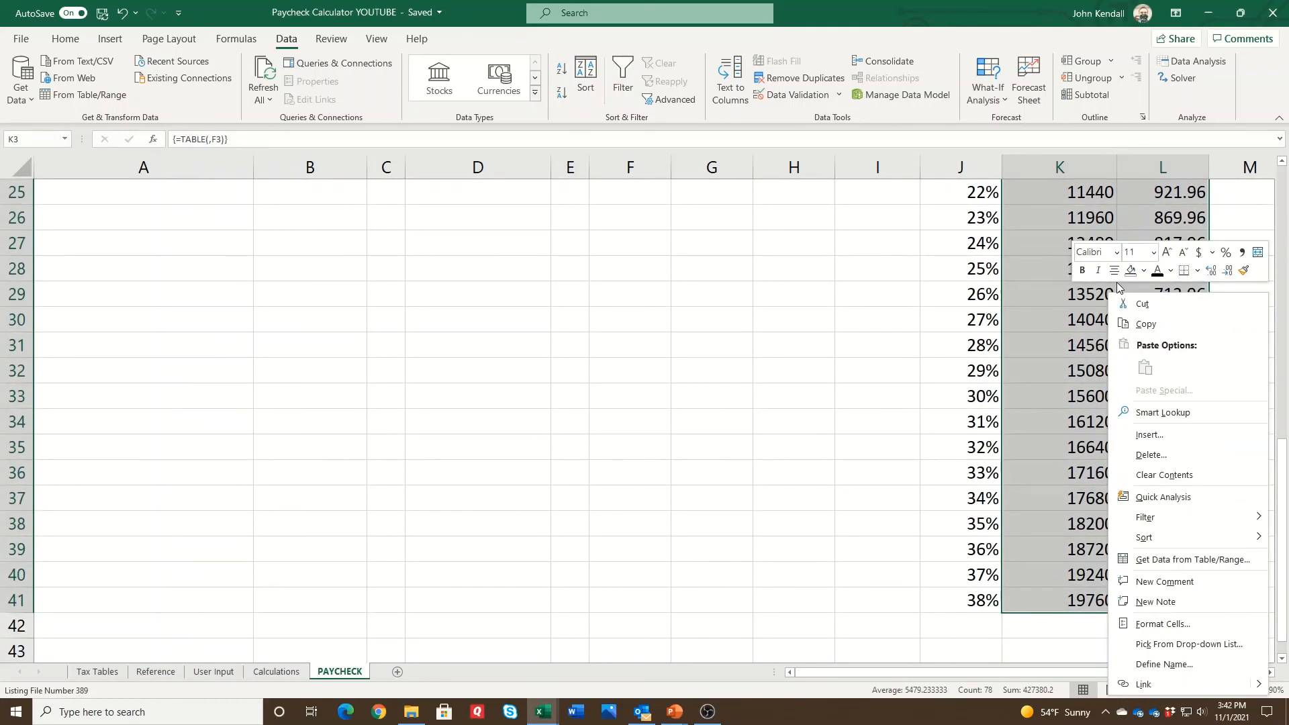
pyautogui.click(1198, 252)
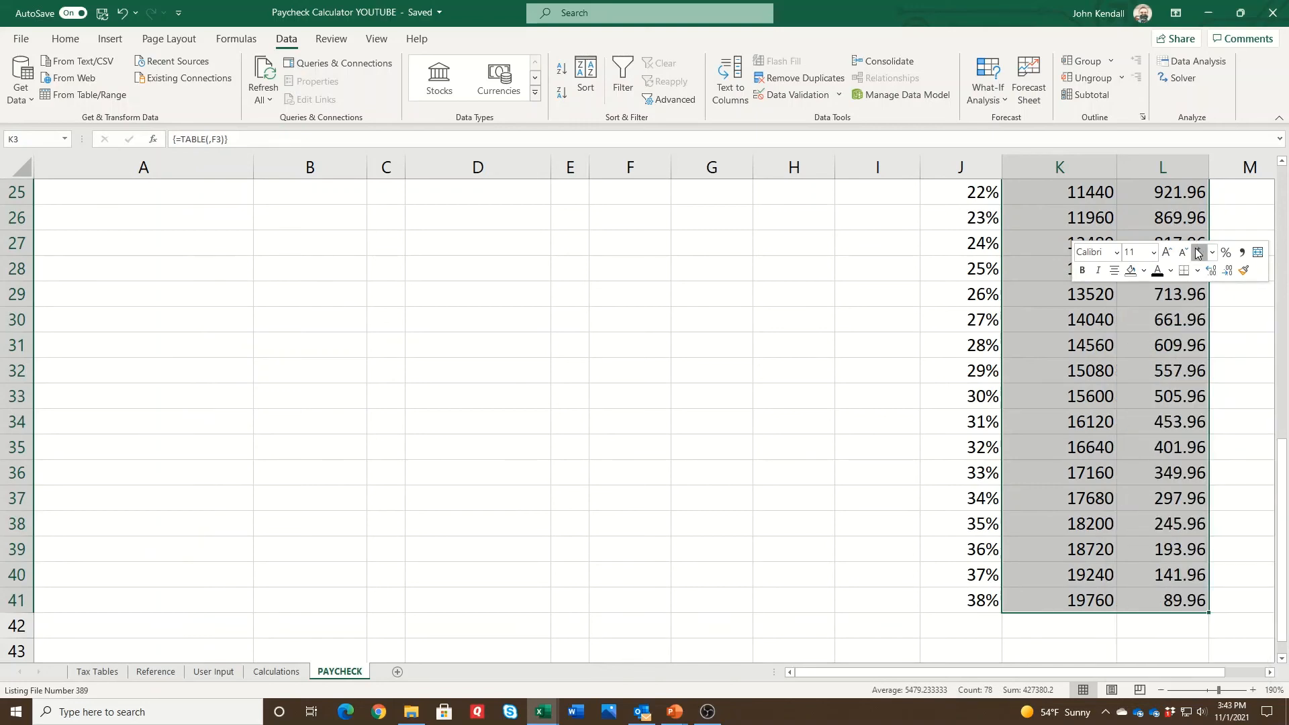
pyautogui.click(1226, 270)
pyautogui.click(1227, 270)
pyautogui.moveTo(1141, 447); pyautogui.dragTo(1140, 421)
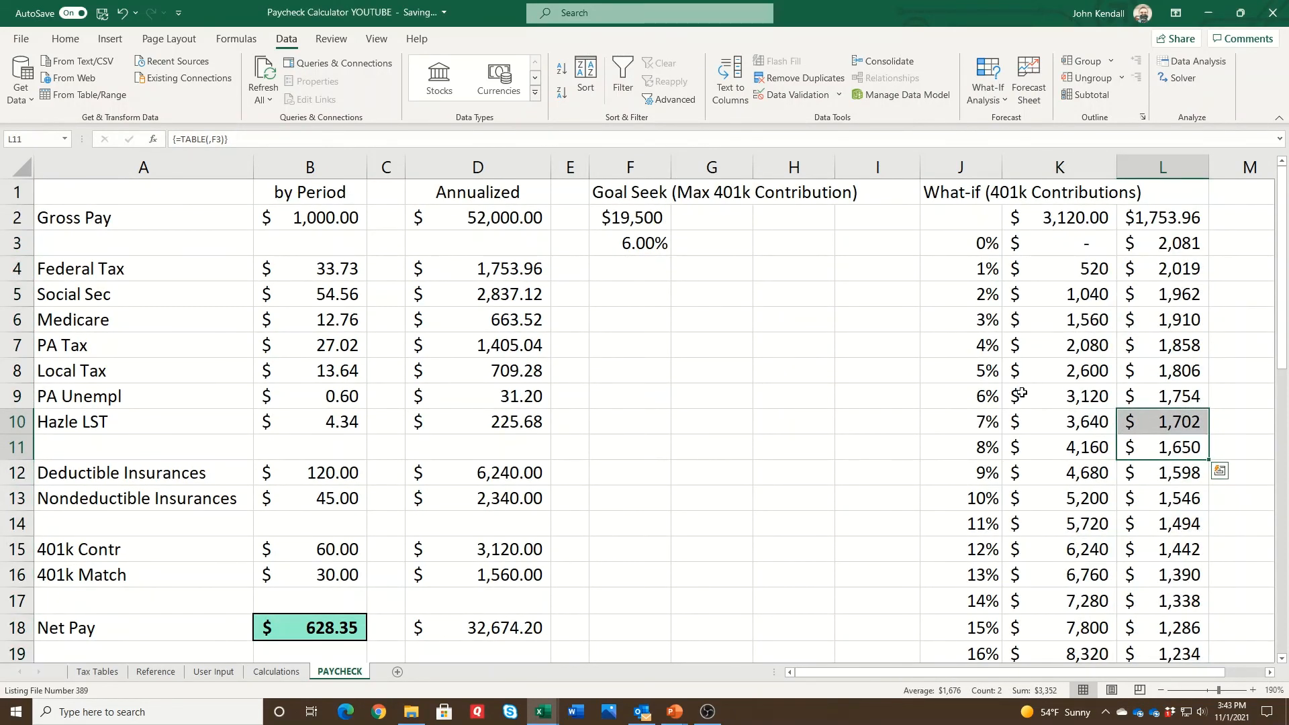
# Compare the 401k contribution and federal tax in the 6%, 0% and 10% rows of the What-if table.
pyautogui.moveTo(989, 397); pyautogui.dragTo(1164, 397)
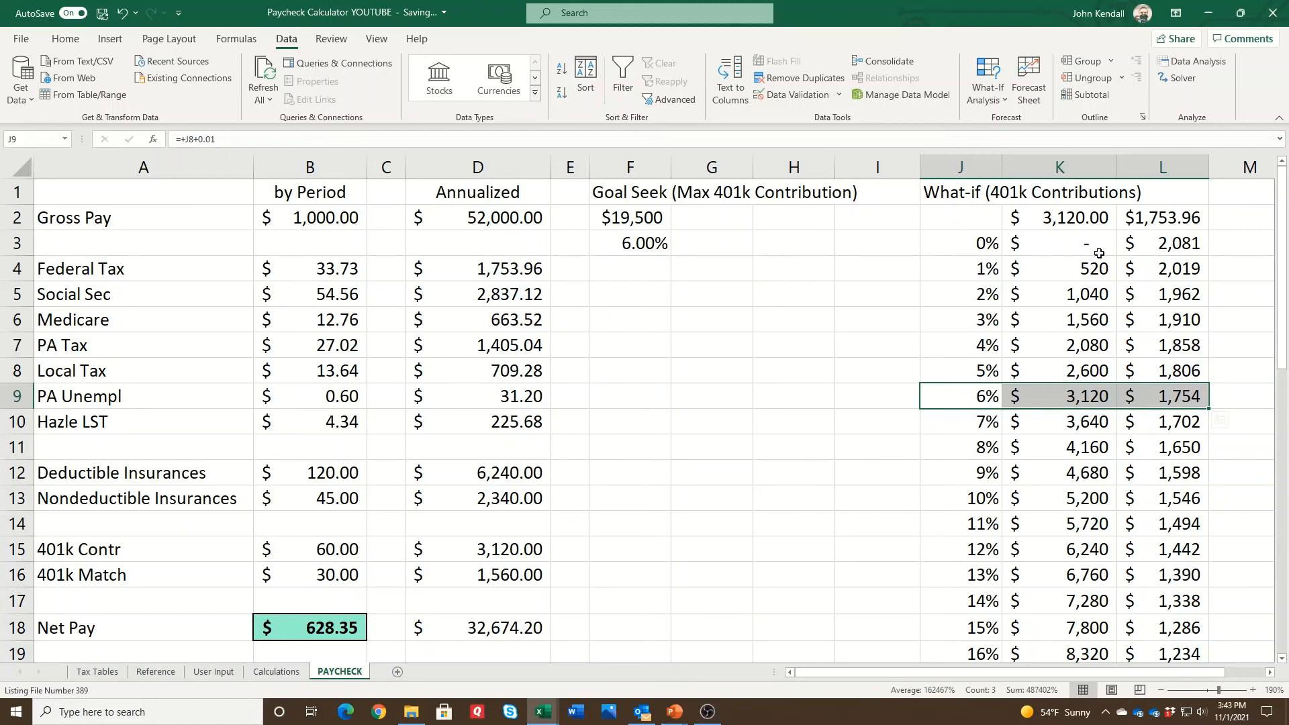
pyautogui.click(1167, 241)
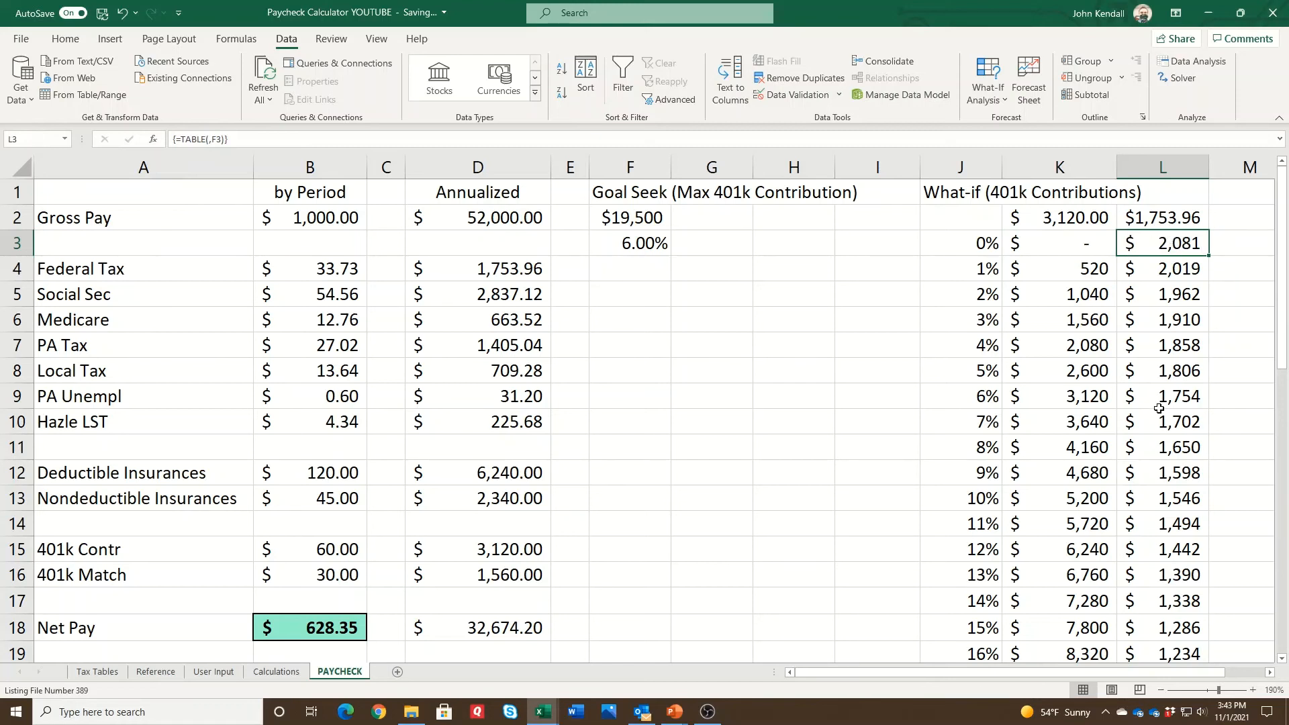
pyautogui.moveTo(1066, 507)
pyautogui.mouseDown()
pyautogui.moveTo(1171, 490)
pyautogui.moveTo(1087, 499)
pyautogui.mouseUp()
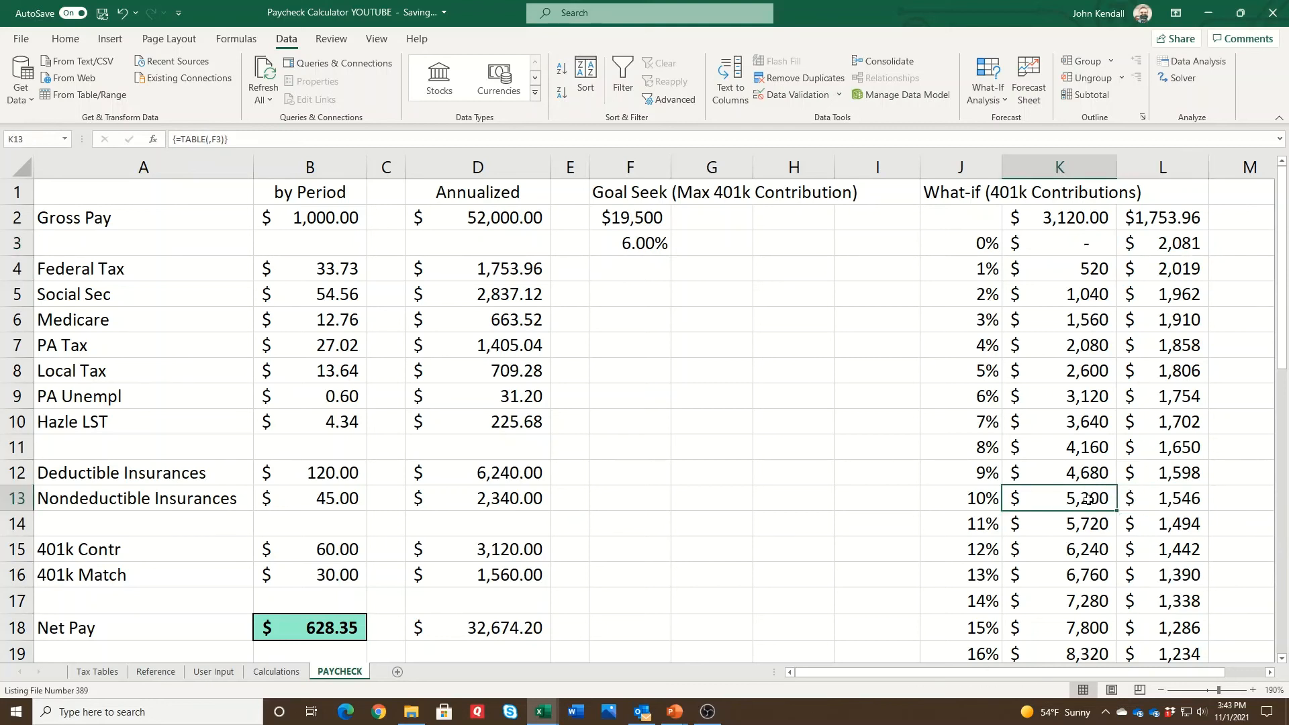
pyautogui.click(1182, 497)
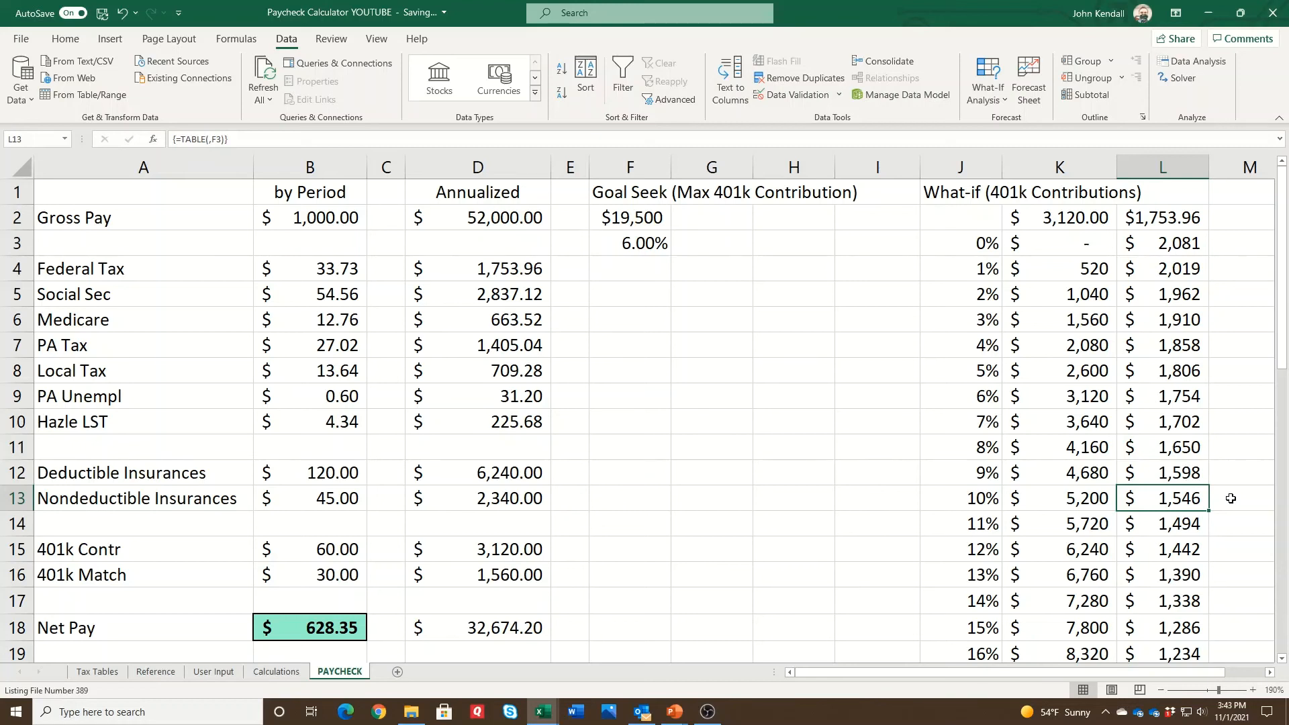
# Review the Data Table's range J2:L41, its blank corner cell J2, the rate column and the input cell F3.
pyautogui.moveTo(984, 219); pyautogui.dragTo(1170, 657)
pyautogui.moveTo(1173, 661); pyautogui.dragTo(1183, 636)
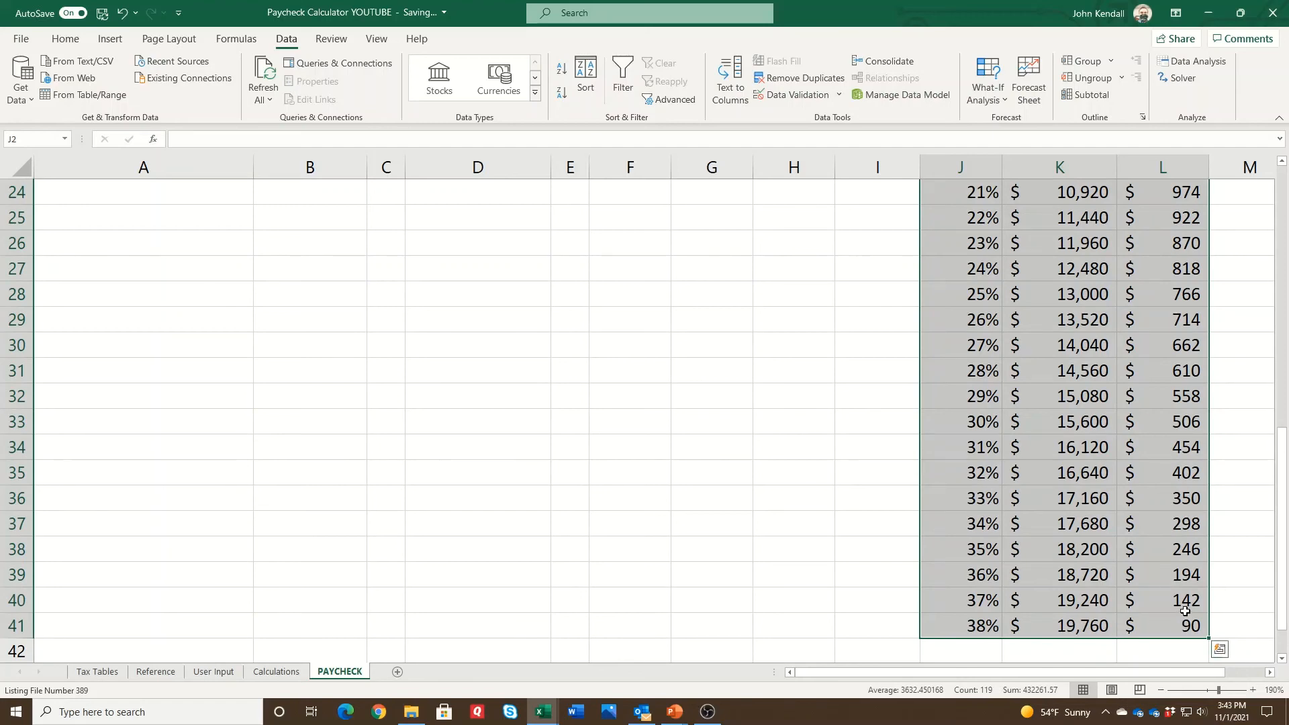
pyautogui.scroll(8, 1181, 614)
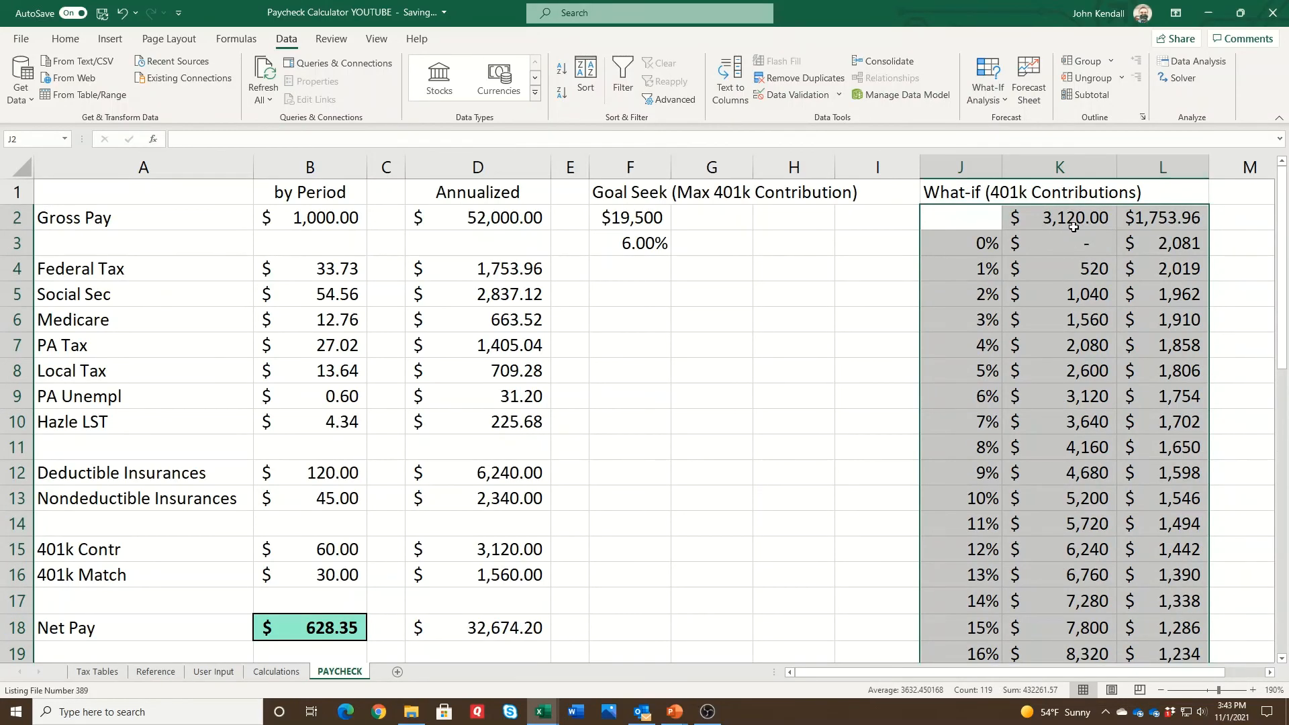
pyautogui.click(980, 216)
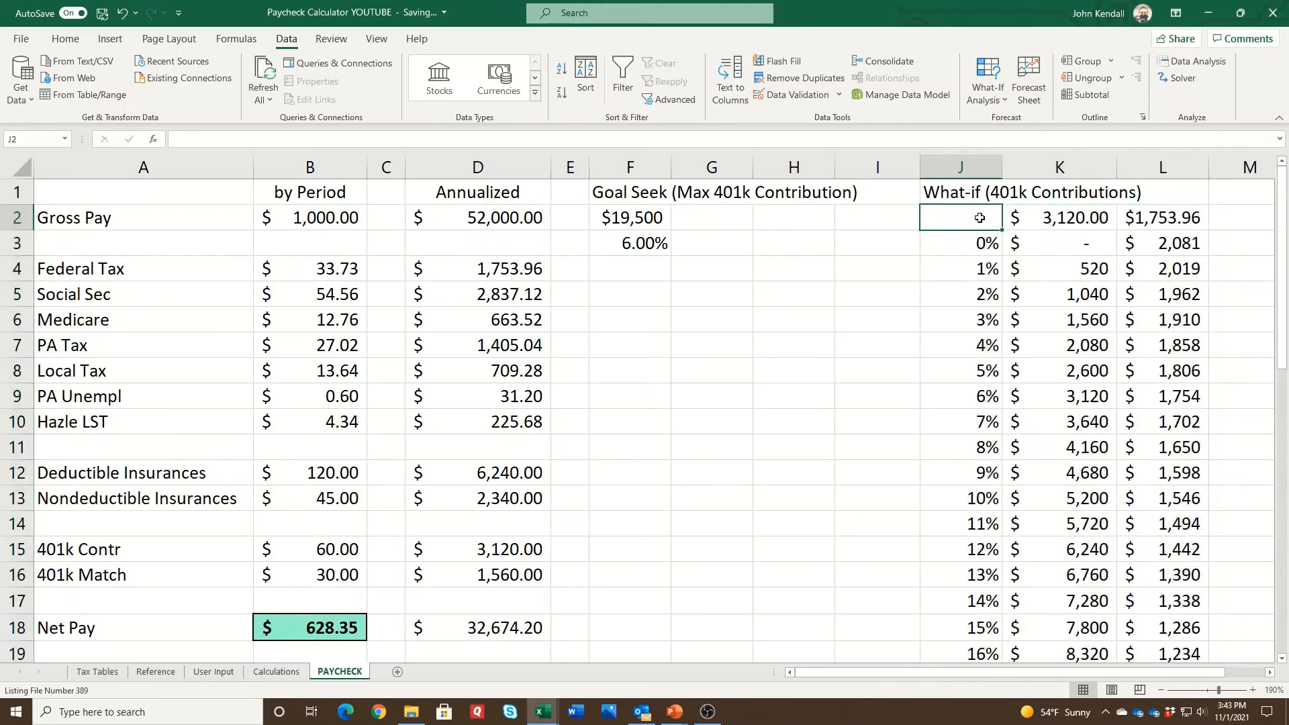
pyautogui.click(981, 275)
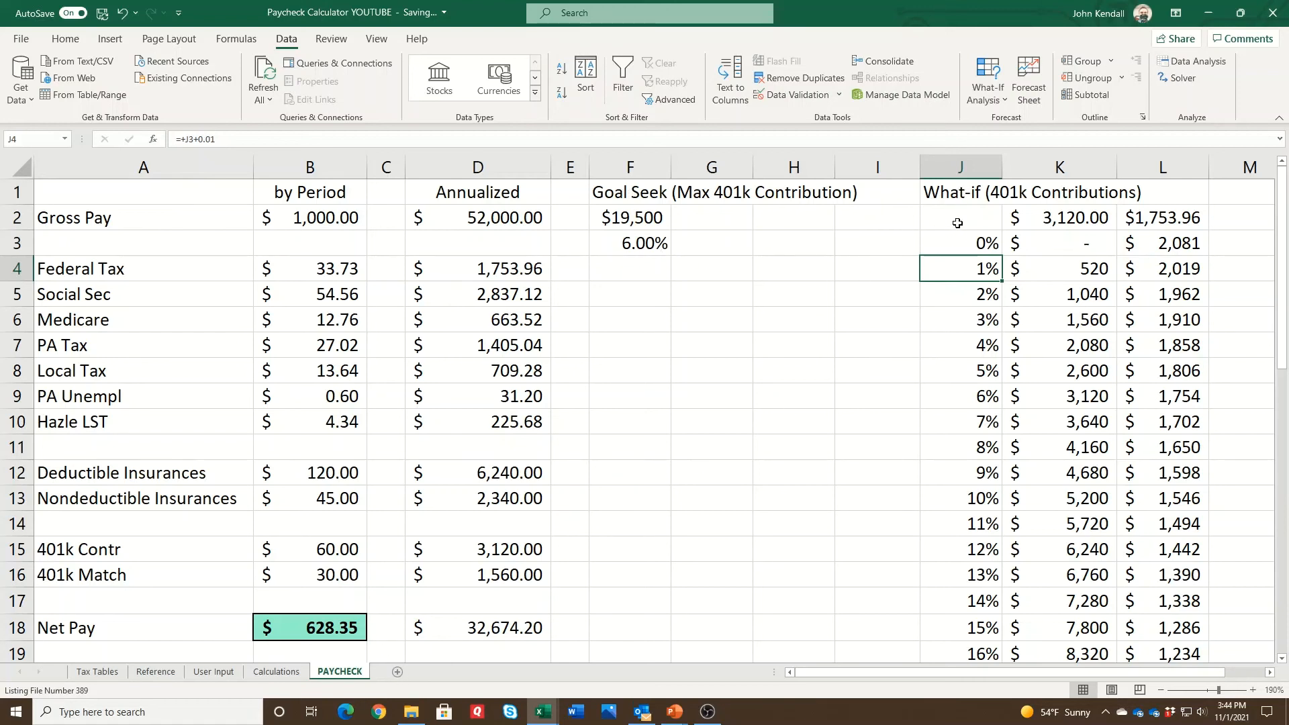
pyautogui.click(640, 242)
pyautogui.click(1044, 318)
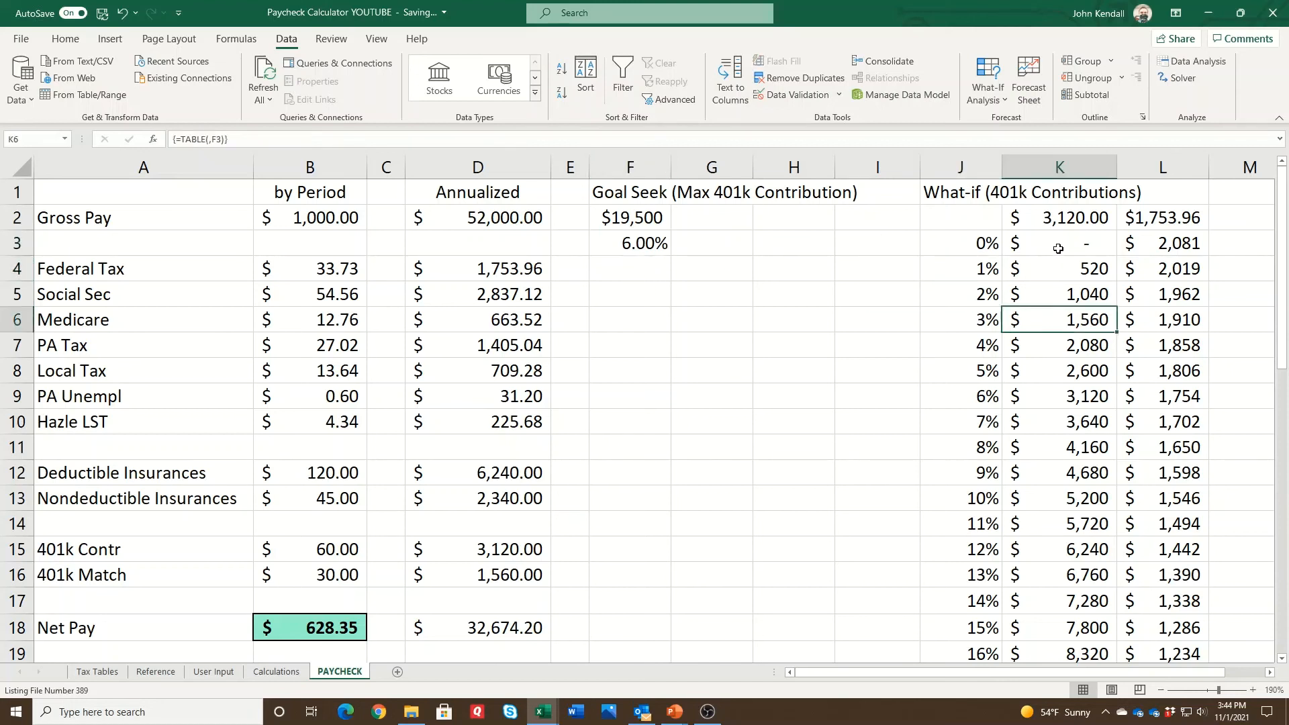
pyautogui.click(647, 246)
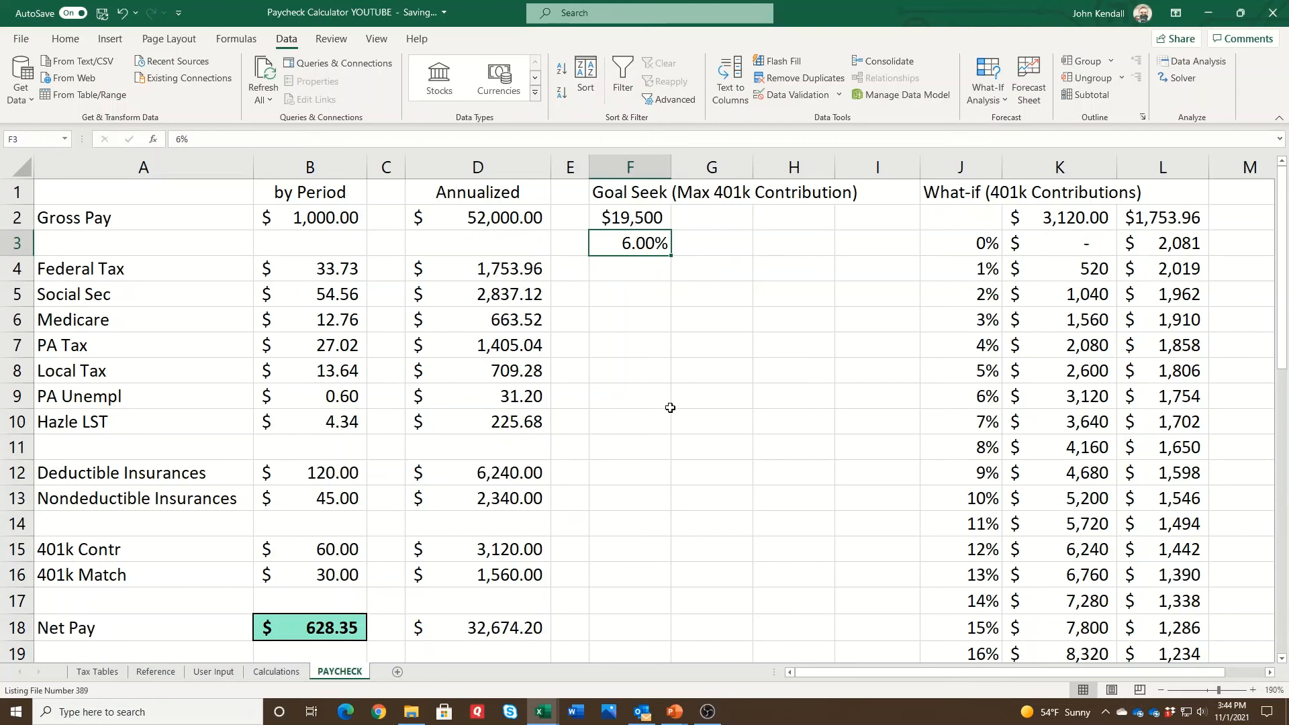
# Switch to the PowerPoint presentation and show slide 24 with the model outline, functions and tools.
pyautogui.click(674, 711)
pyautogui.click(634, 661)
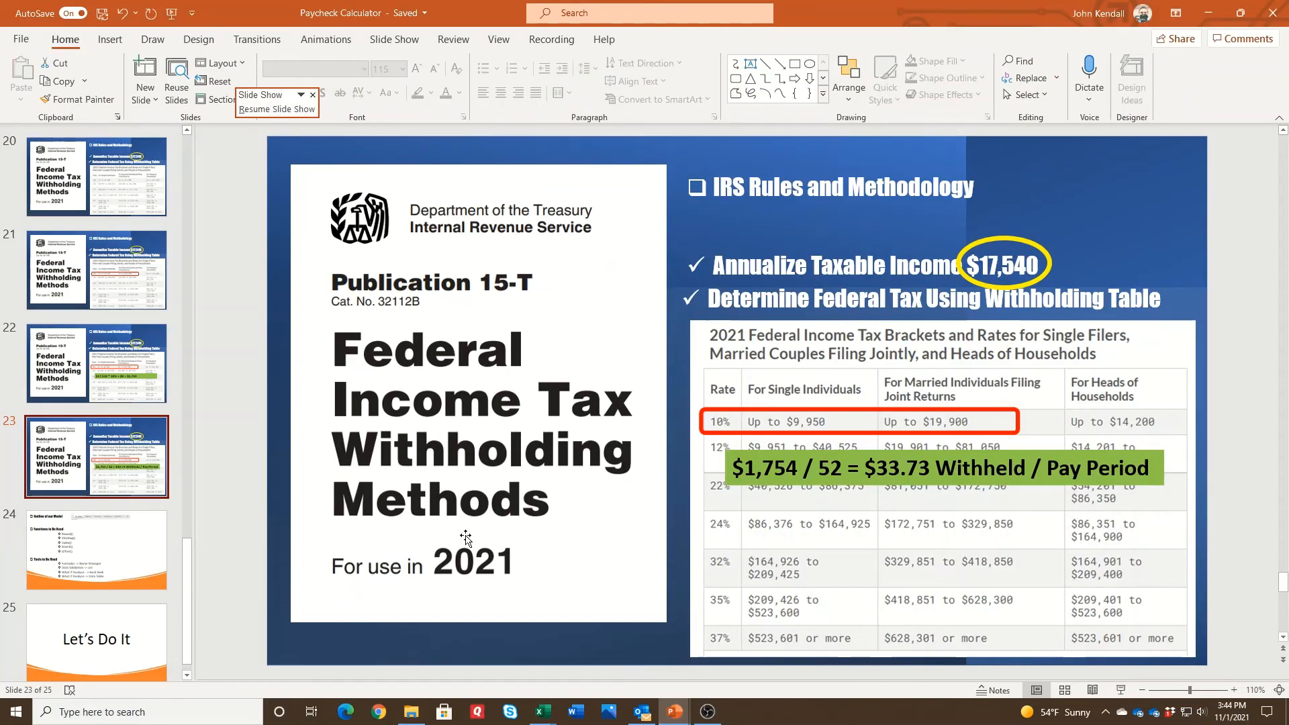
pyautogui.scroll(-2, 463, 536)
pyautogui.click(95, 533)
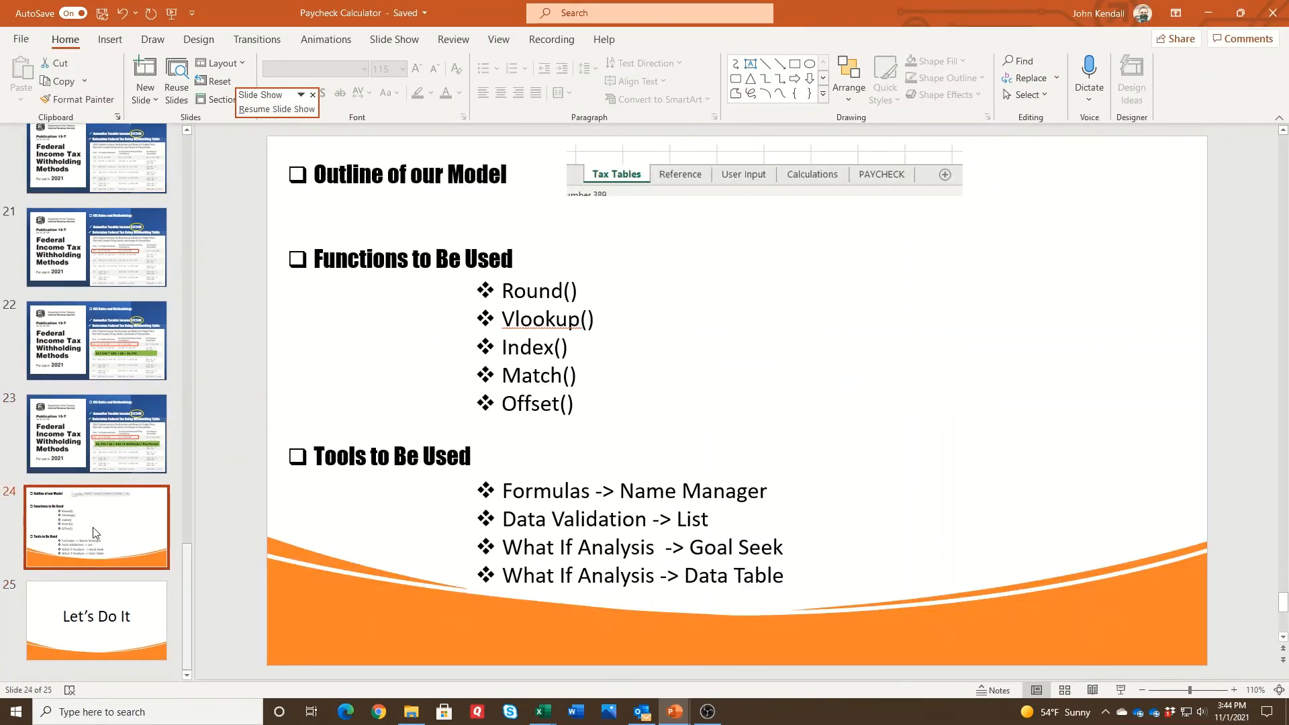
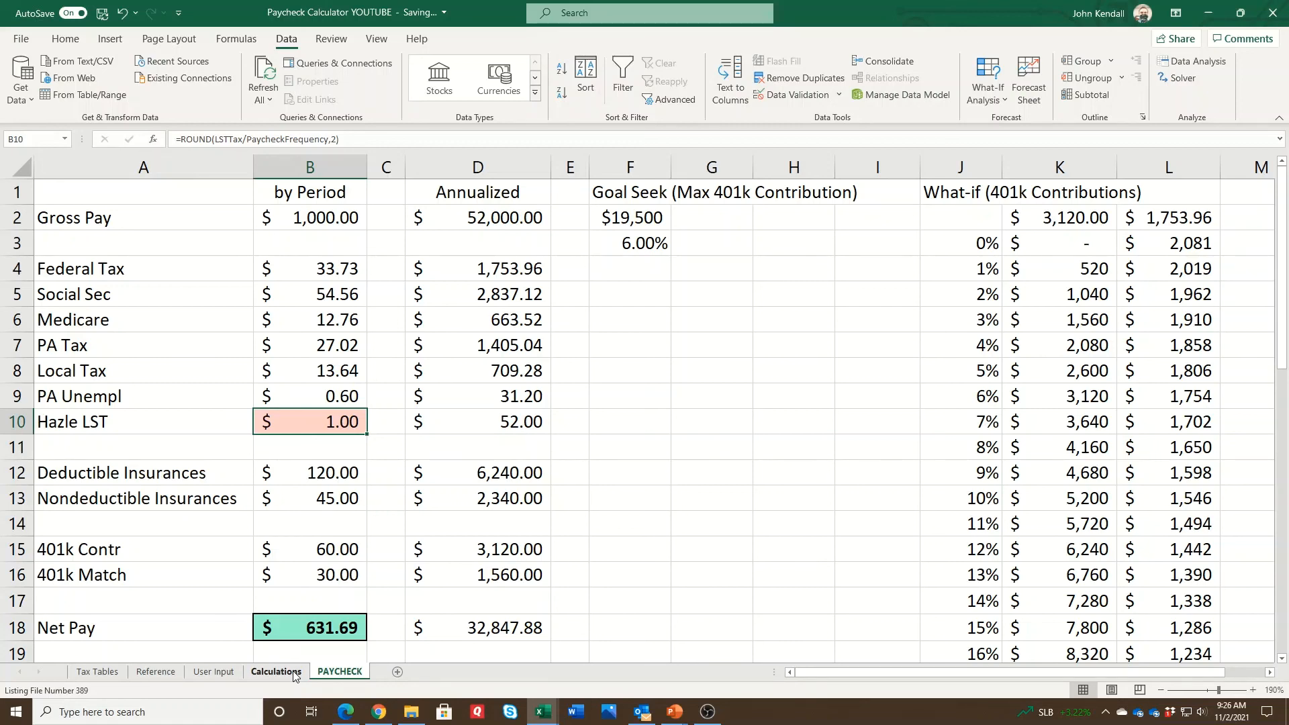
# Inspect the WithholdingTable named range's OFFSET formula and the Tax Tables range it refers to, starting from the Calculations sheet.
pyautogui.click(275, 671)
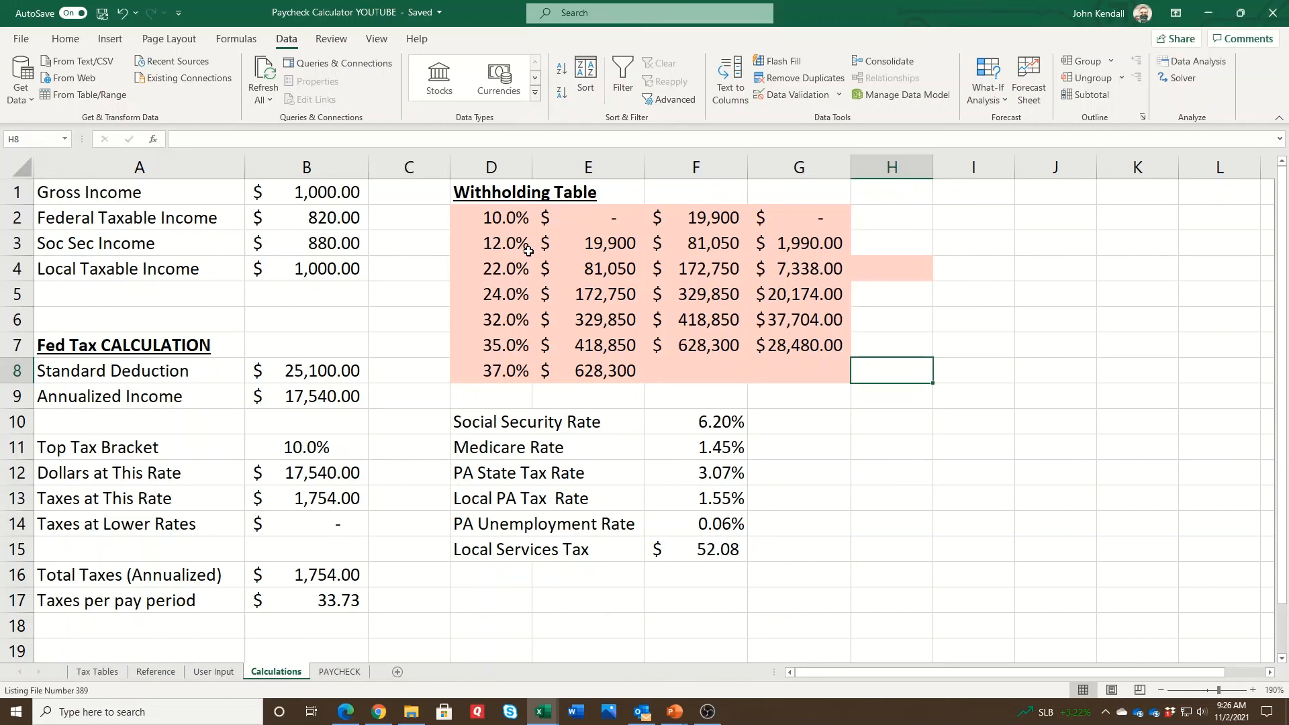
pyautogui.click(249, 42)
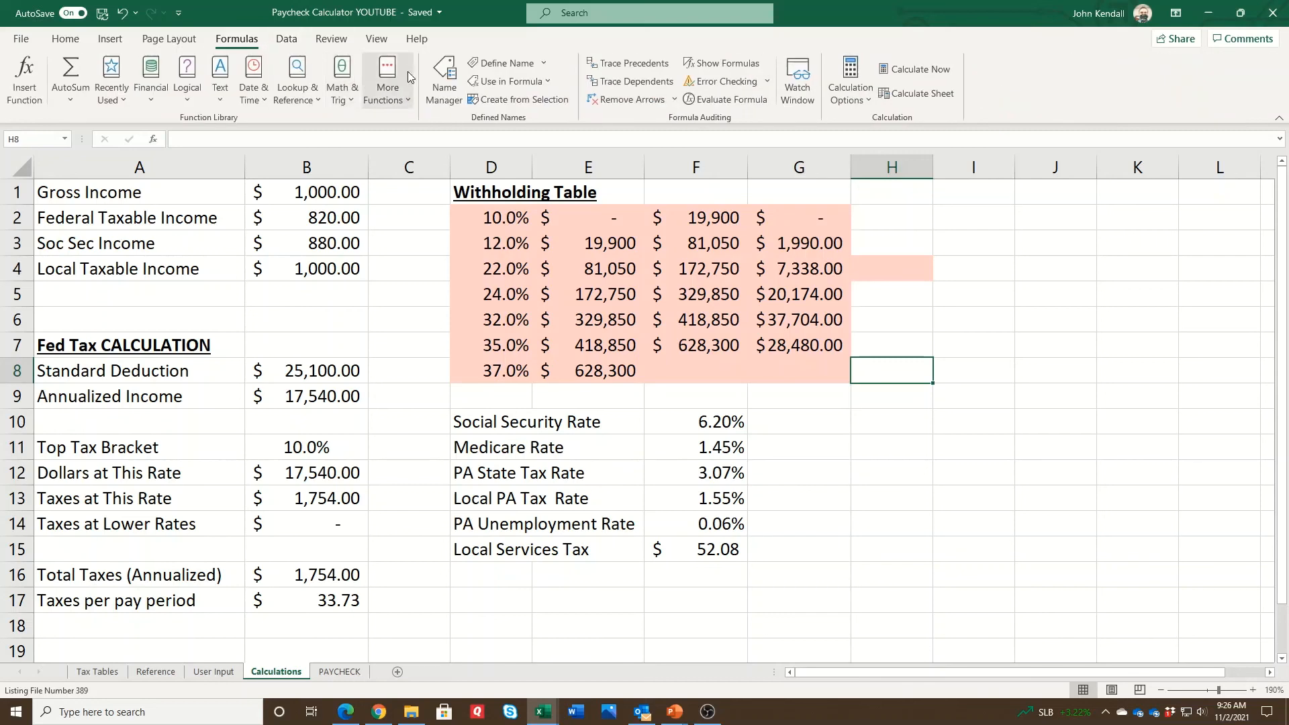
pyautogui.click(443, 77)
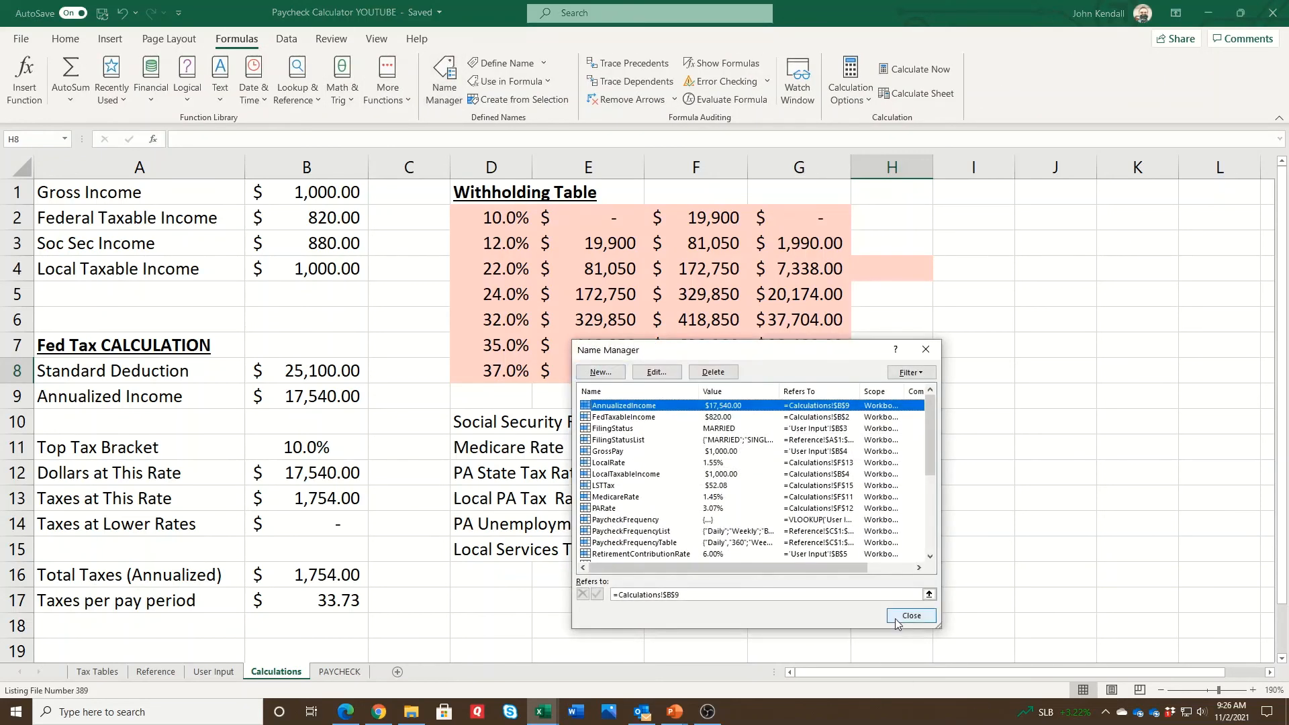
pyautogui.scroll(-5, 666, 564)
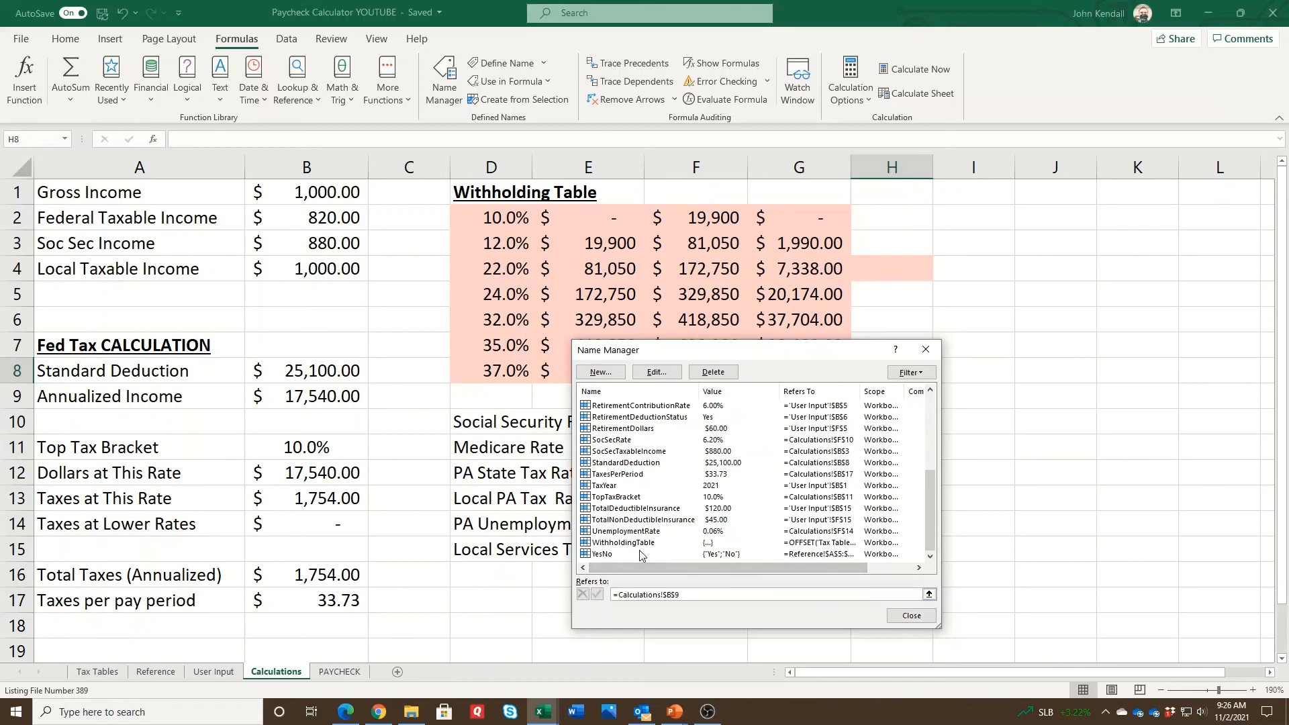
pyautogui.click(639, 542)
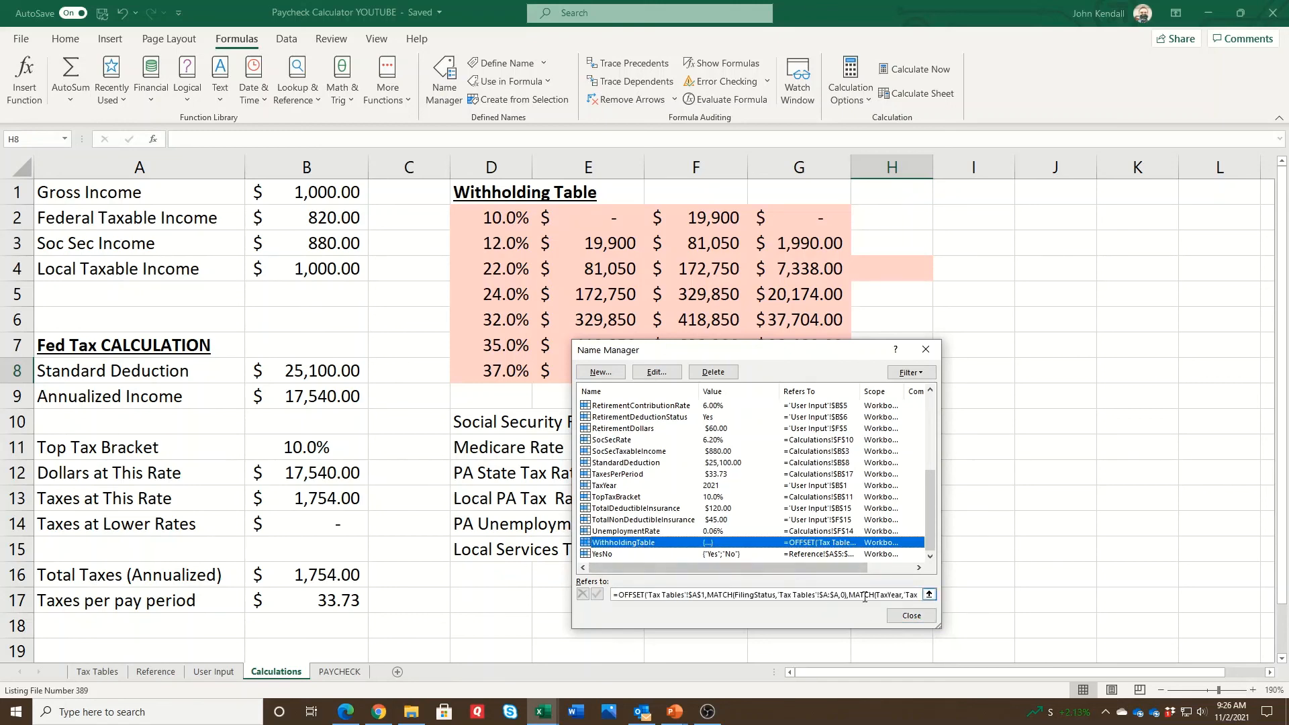
pyautogui.click(929, 594)
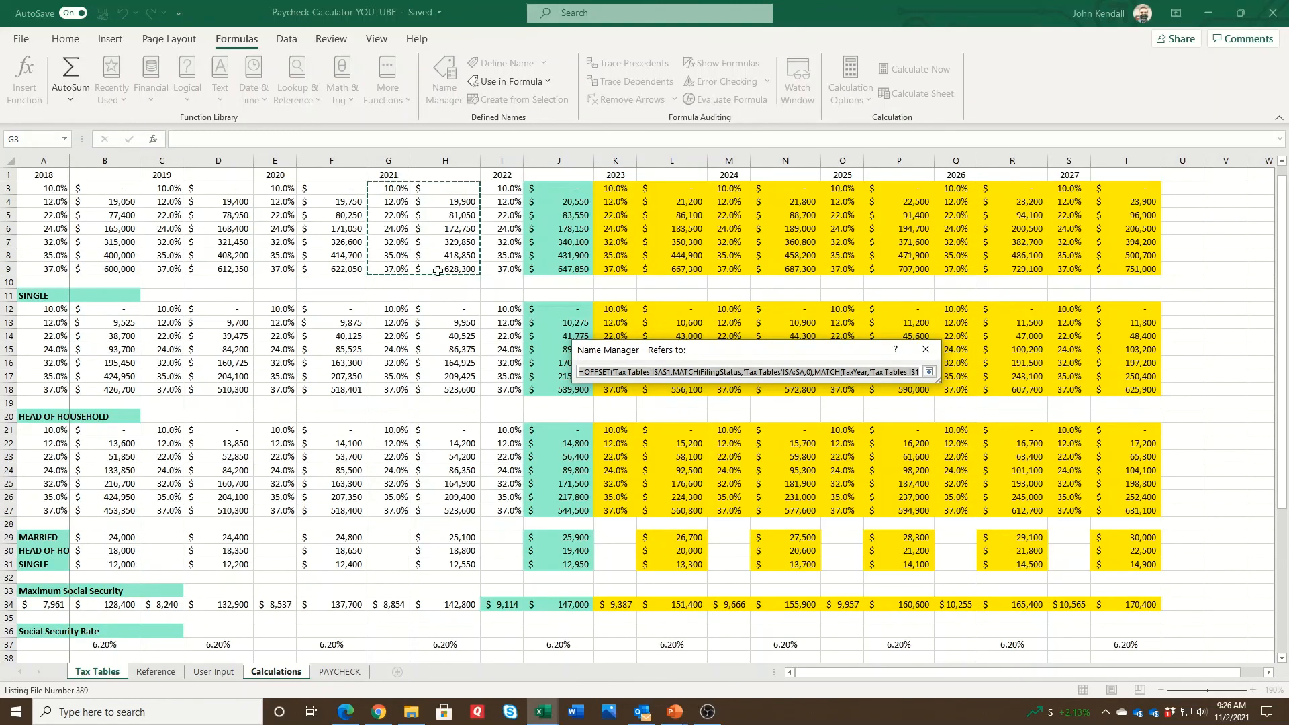
pyautogui.click(929, 371)
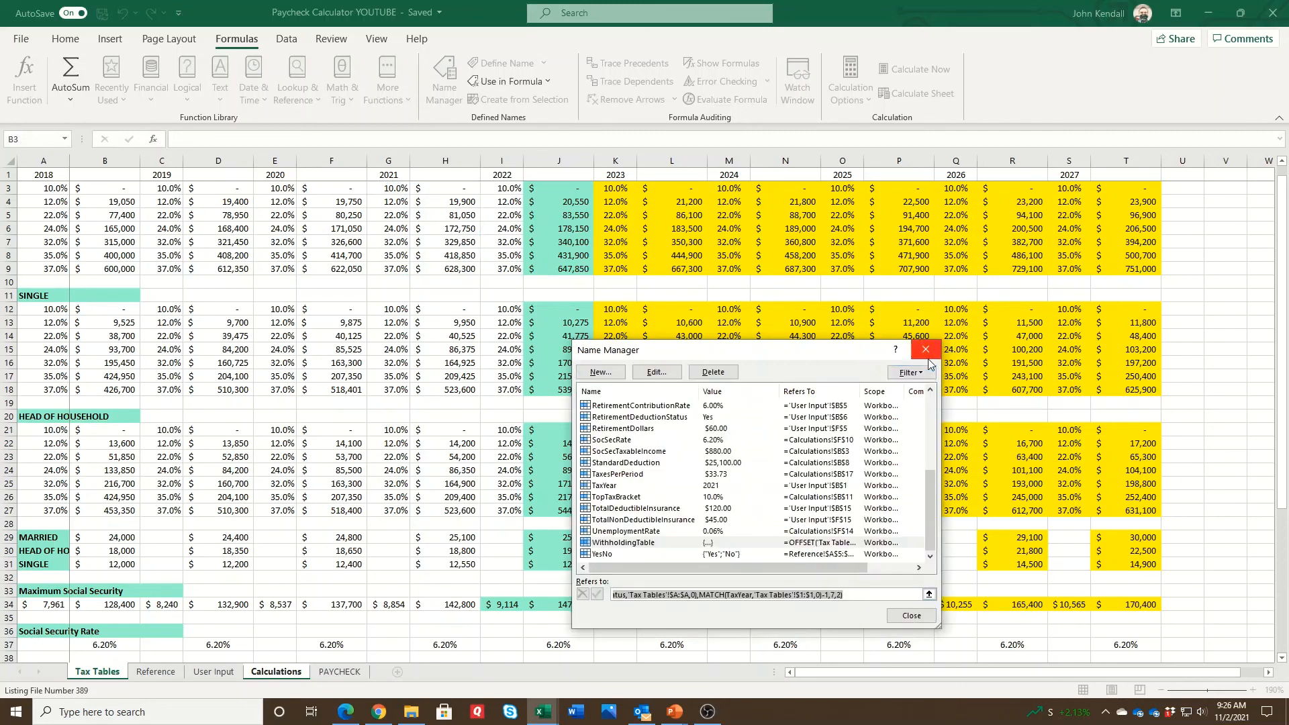
pyautogui.click(925, 349)
# Examine the Withholding Table in D2:G8, the Top Tax Bracket formula in B11 and the bracket taxes in G3:G7.
pyautogui.moveTo(508, 215); pyautogui.dragTo(803, 370)
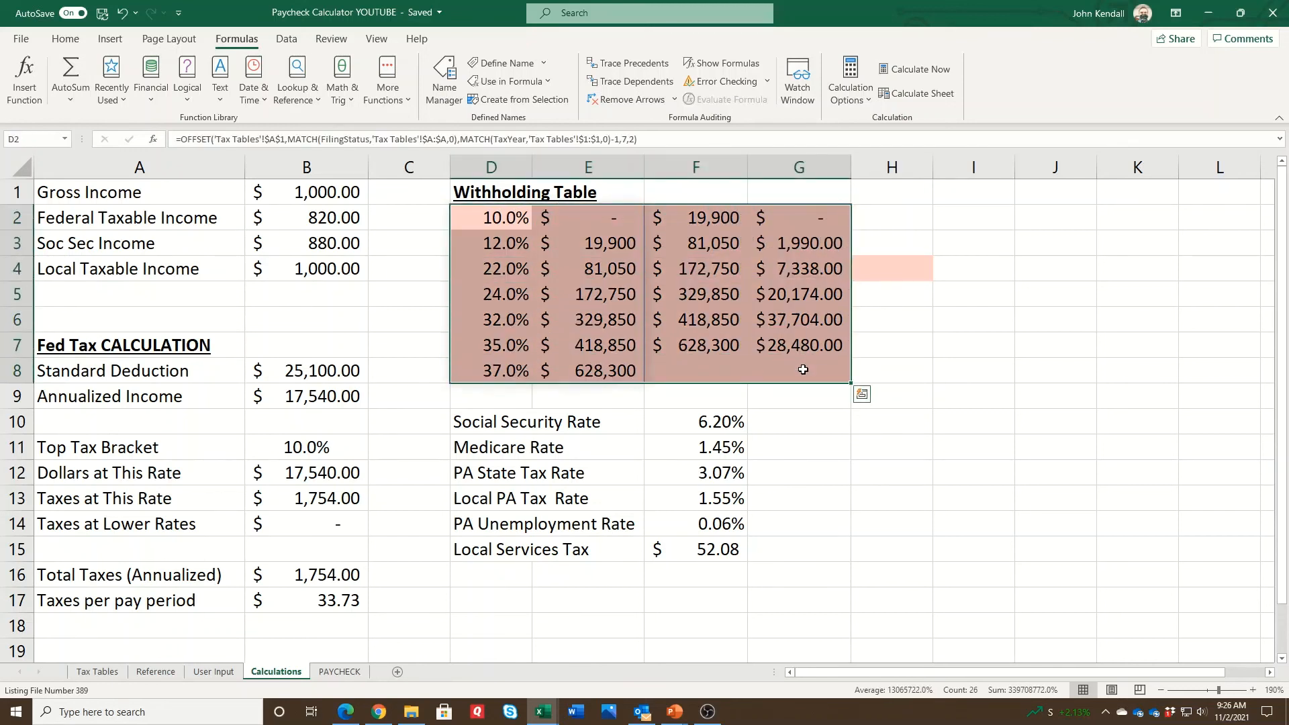
pyautogui.click(494, 214)
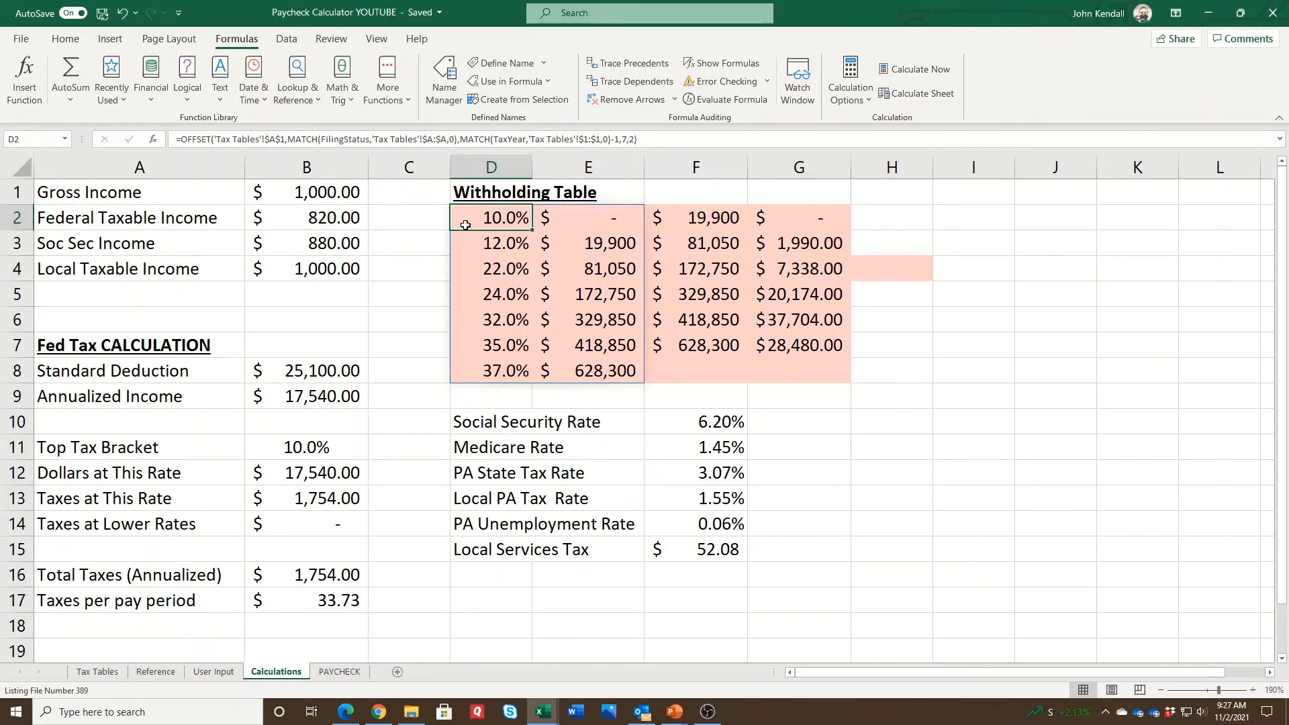
pyautogui.moveTo(537, 220); pyautogui.dragTo(792, 371)
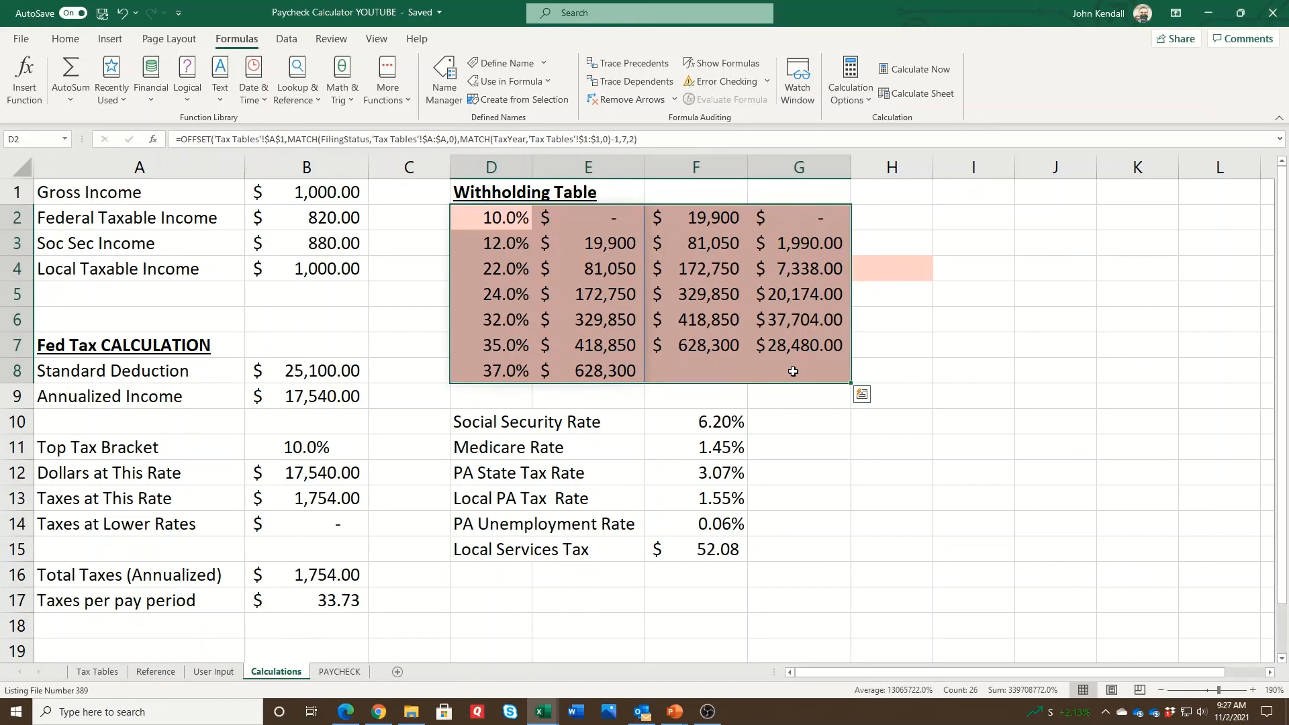
pyautogui.click(319, 455)
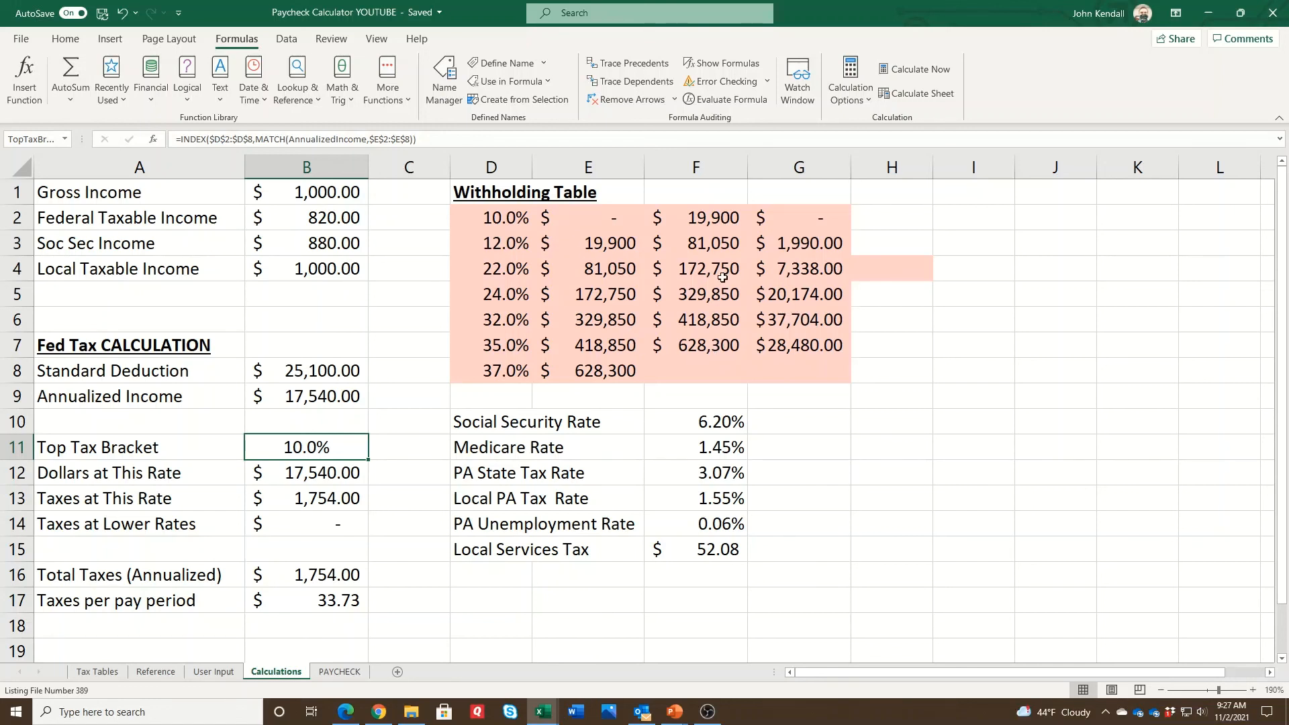
pyautogui.click(796, 245)
pyautogui.moveTo(797, 262); pyautogui.dragTo(807, 351)
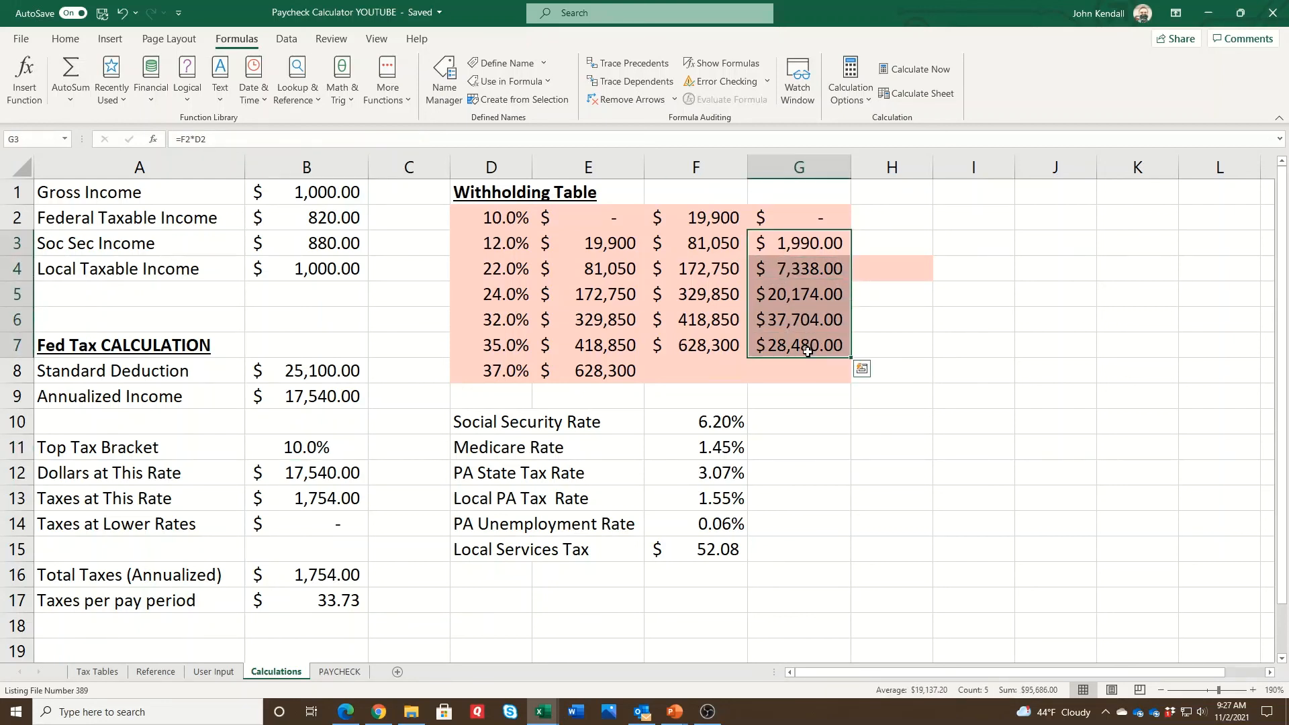
# Add the preceding bracket's cumulative tax to the 22% bracket formula in G4, making it =(F3-E3)*D3+G3.
pyautogui.click(807, 267)
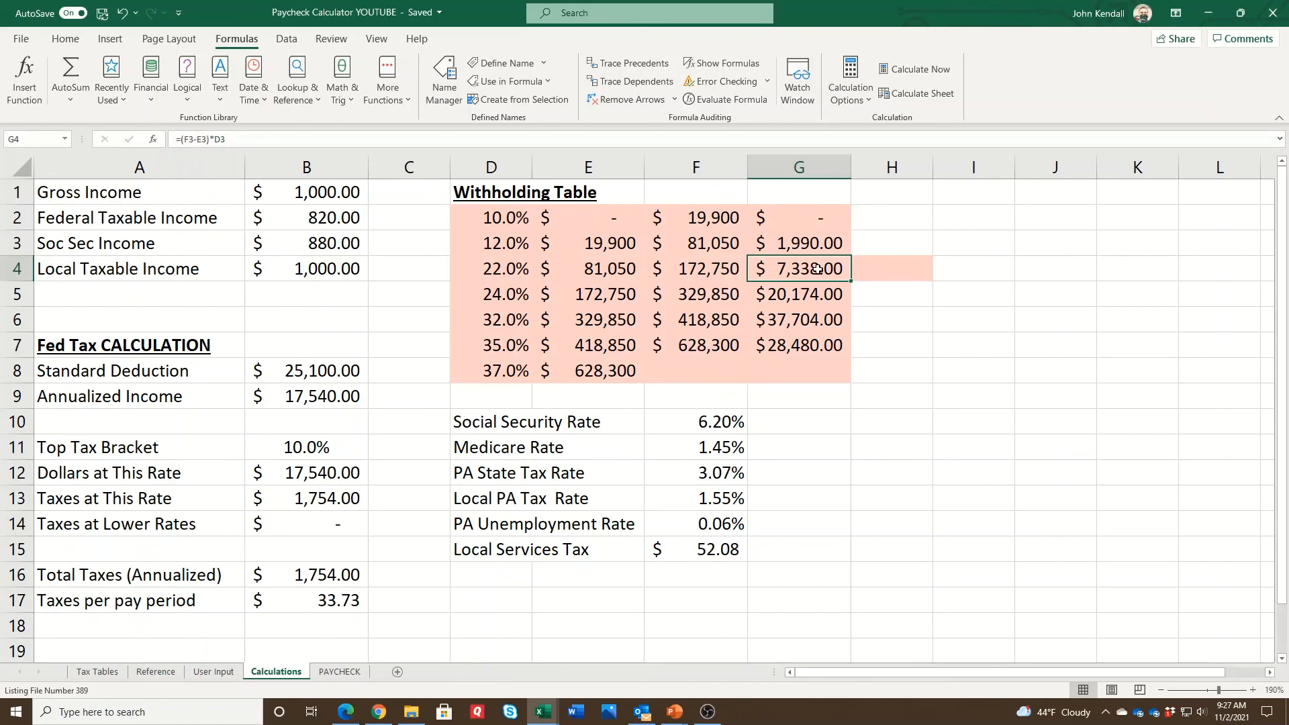
pyautogui.click(273, 142)
pyautogui.write('+')
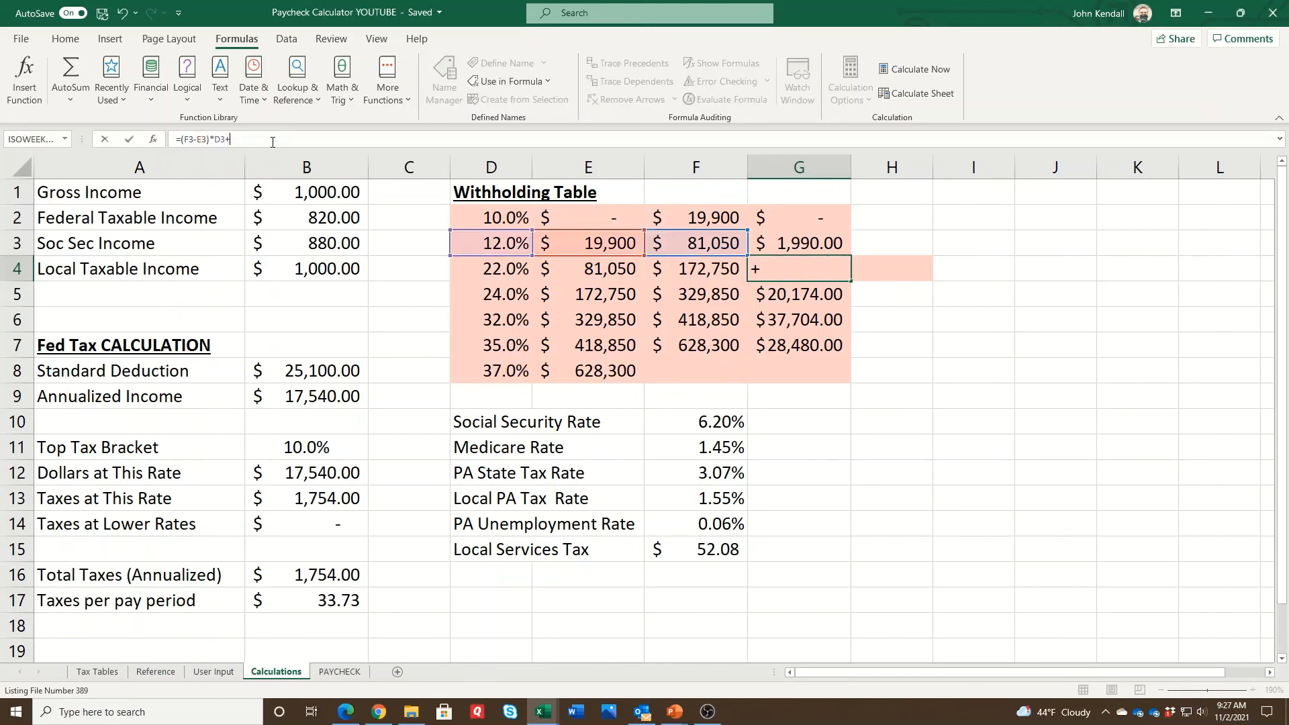
pyautogui.click(789, 246)
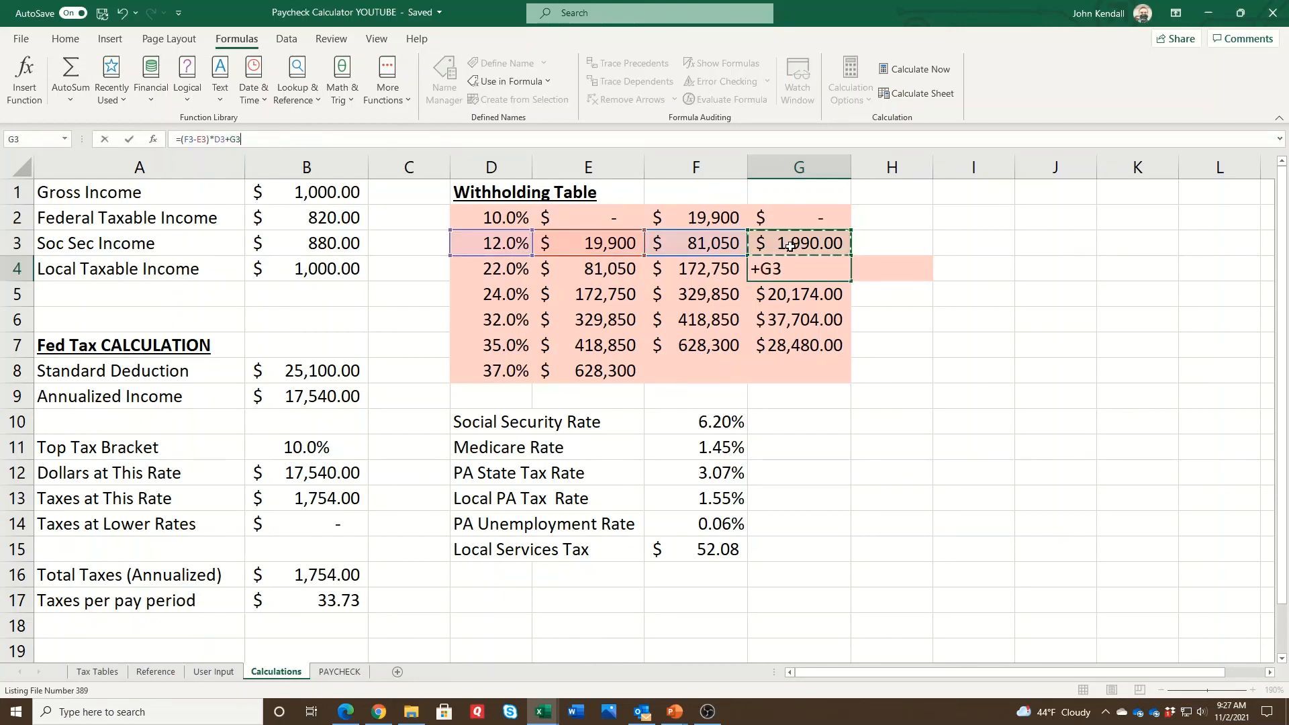
pyautogui.press('Return')
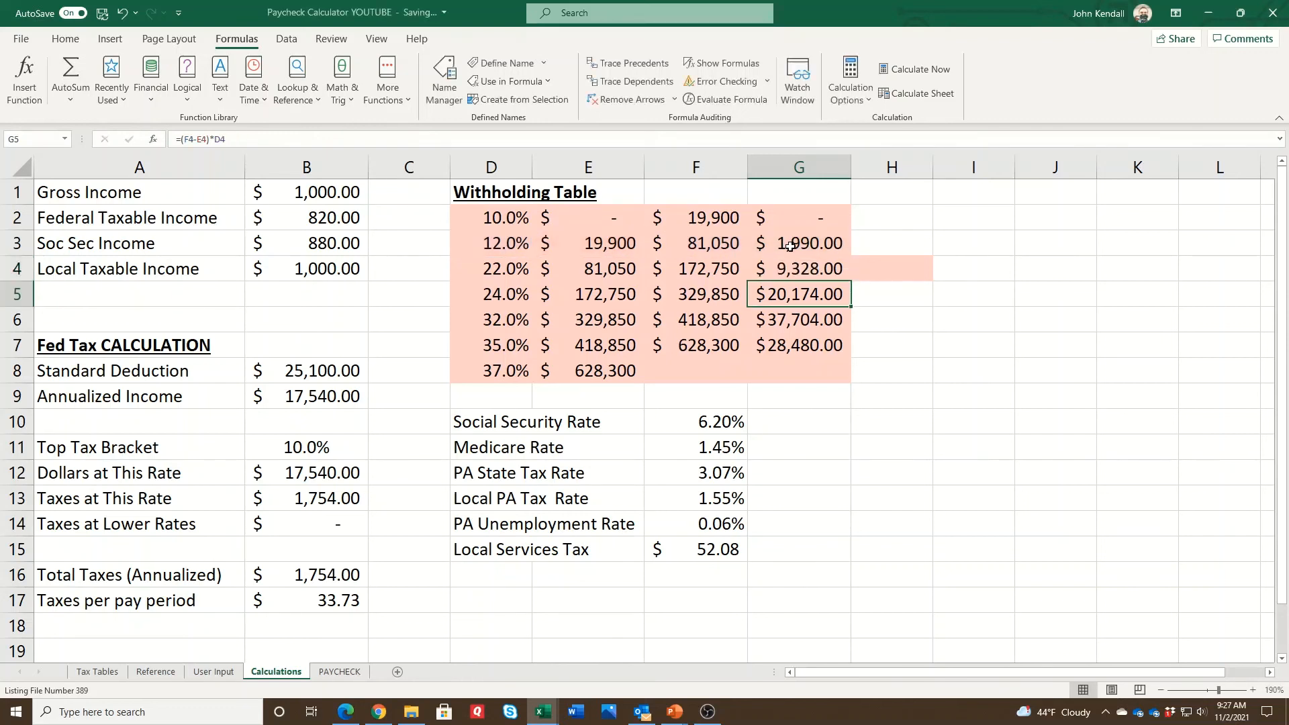
# Fill the G4 formula down through G7 and check the cumulative taxes in the Withholding Table.
pyautogui.click(822, 272)
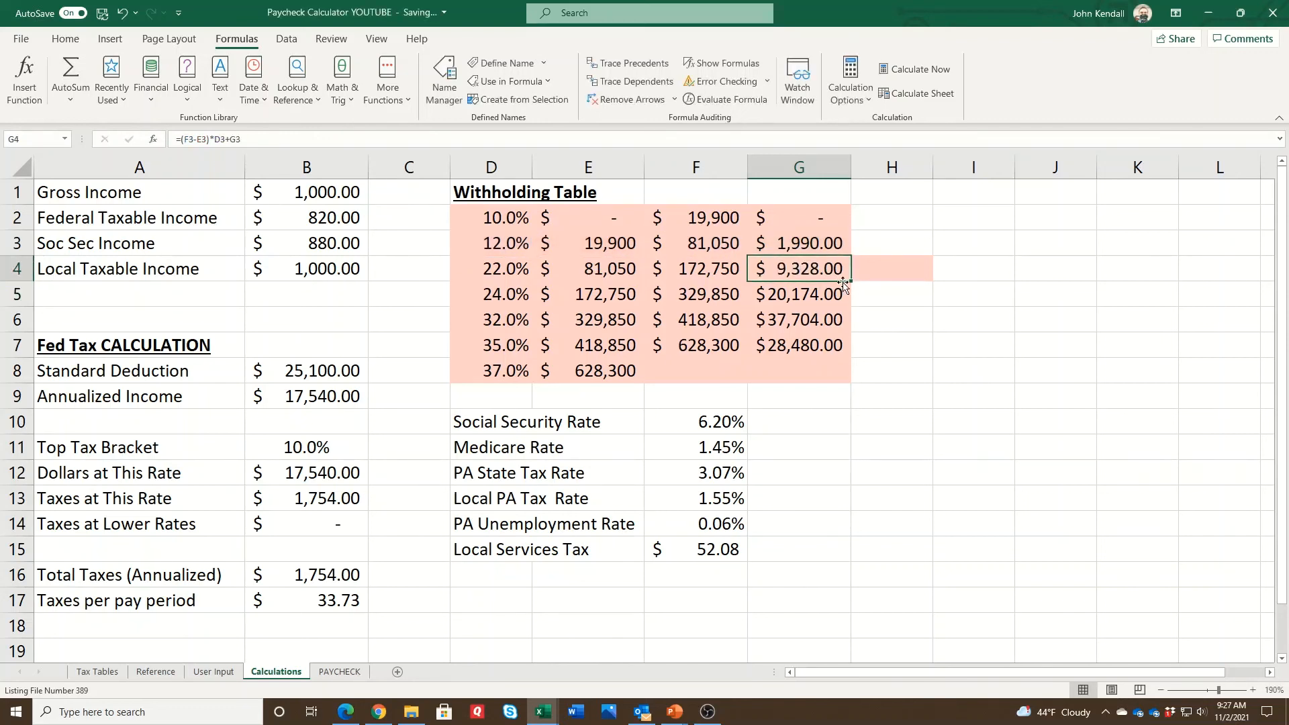
pyautogui.moveTo(850, 281); pyautogui.dragTo(851, 357)
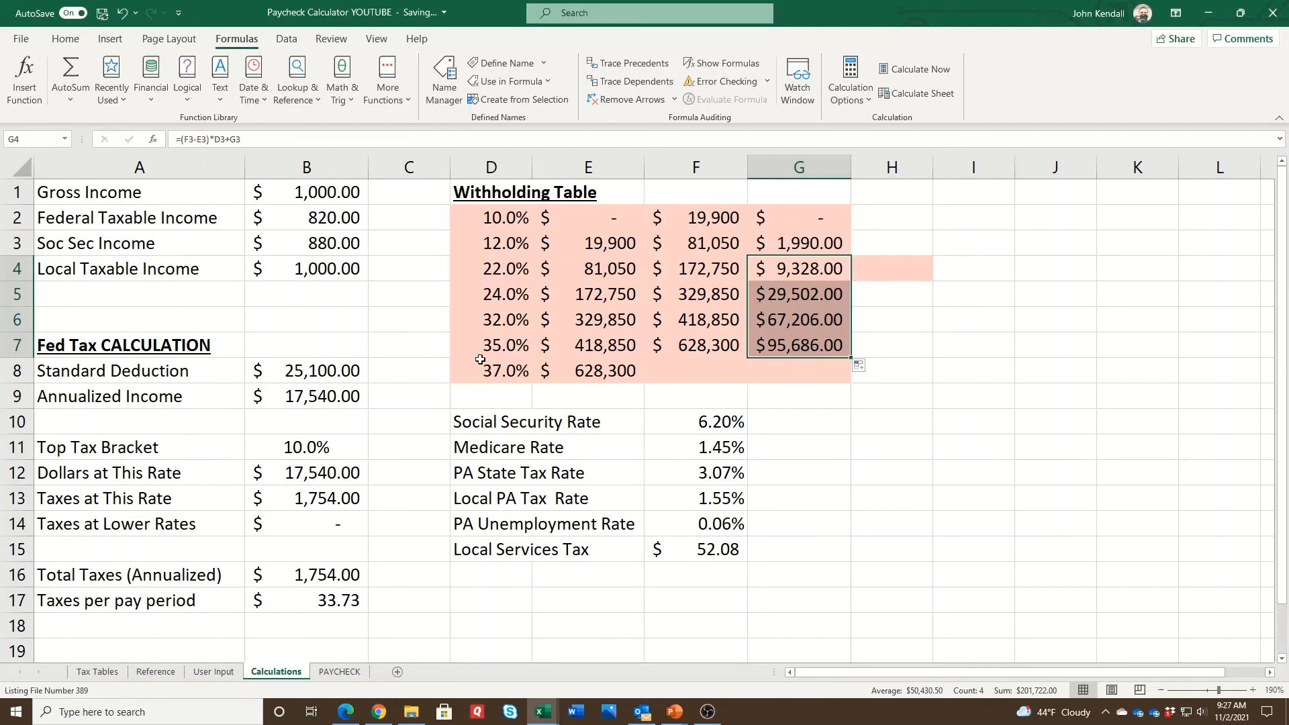
pyautogui.click(772, 343)
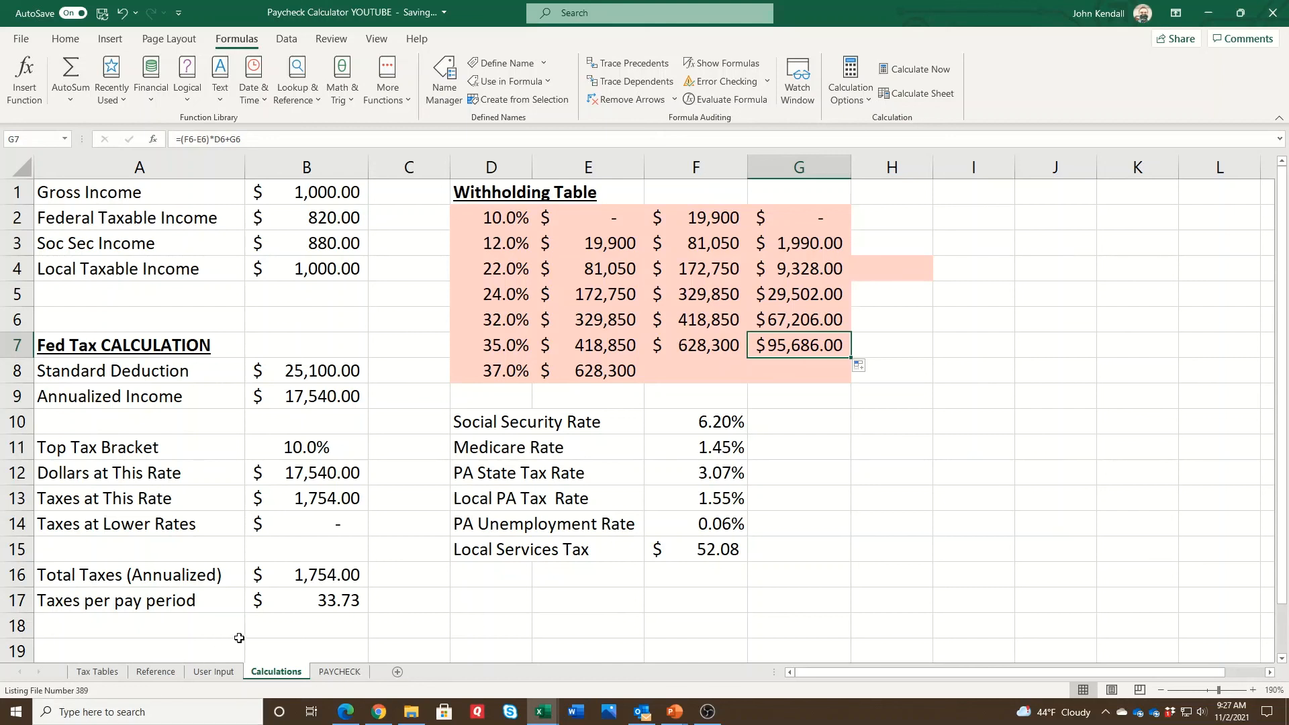
pyautogui.click(304, 602)
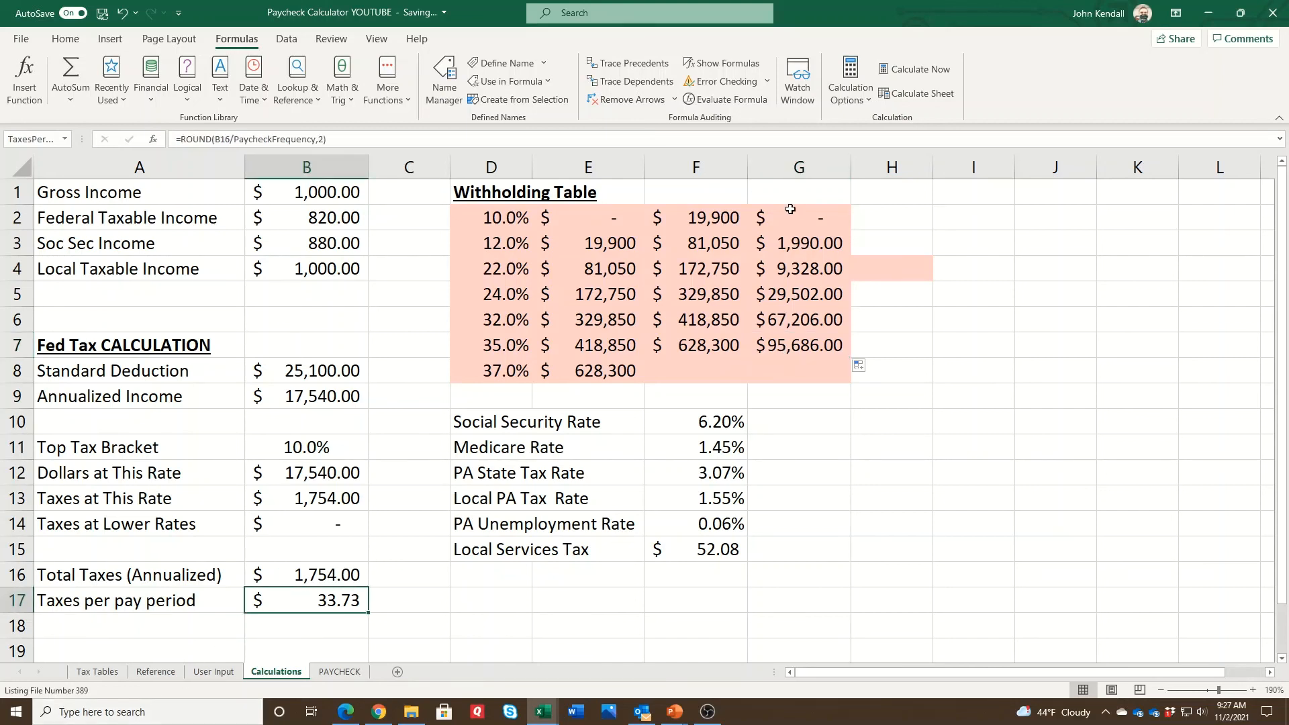
pyautogui.moveTo(793, 242); pyautogui.dragTo(788, 345)
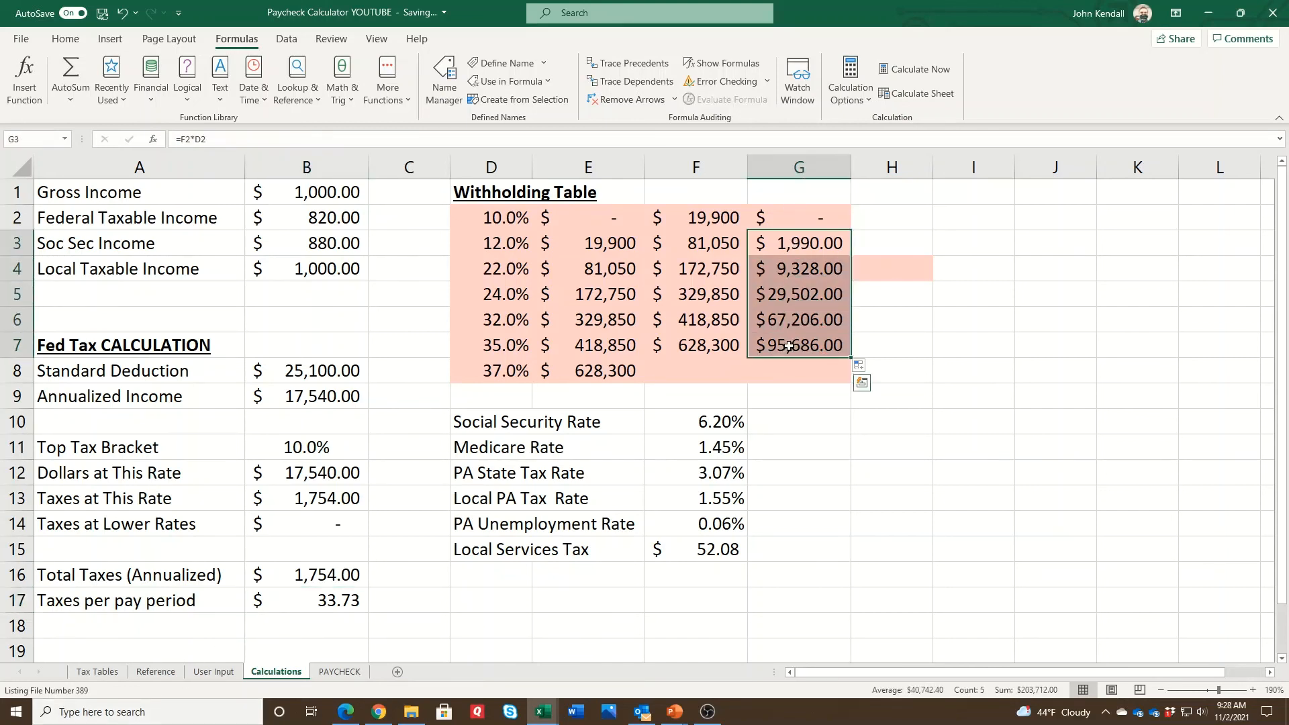
# Set Retirement Deductible on the User Input sheet to No and check the taxes on the PAYCHECK sheet.
pyautogui.click(210, 672)
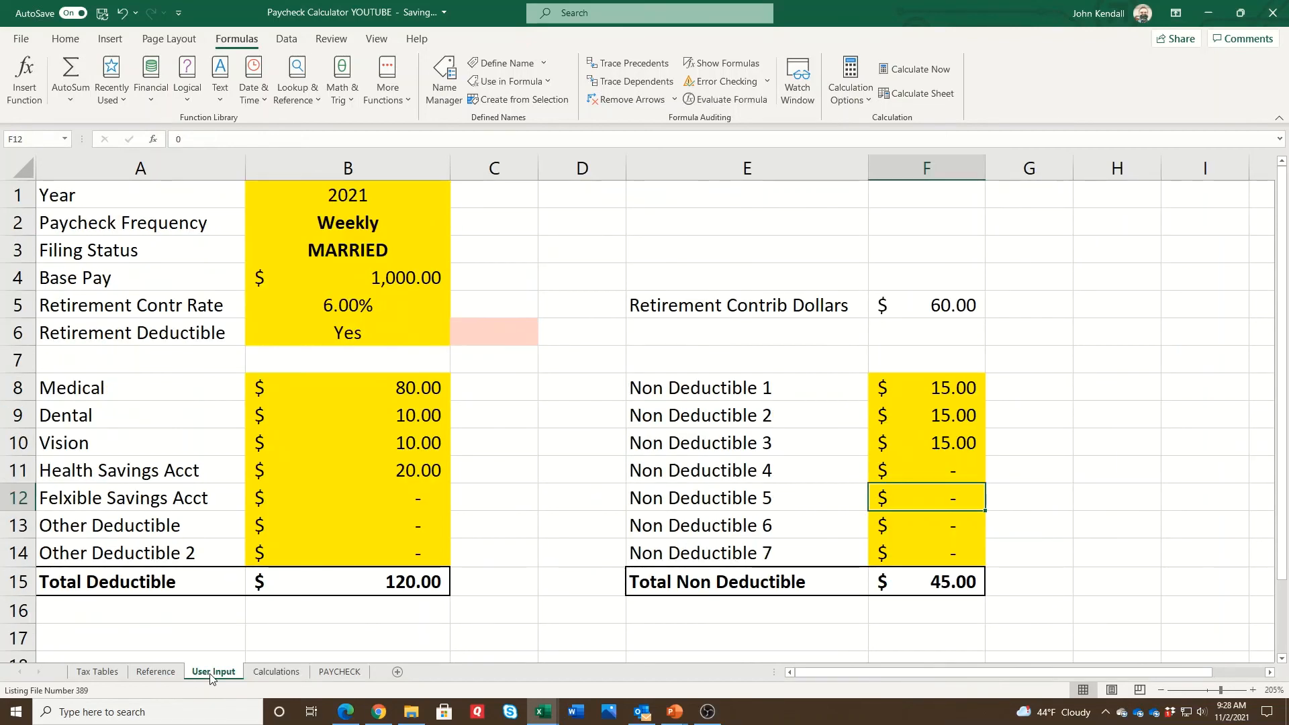
pyautogui.click(505, 328)
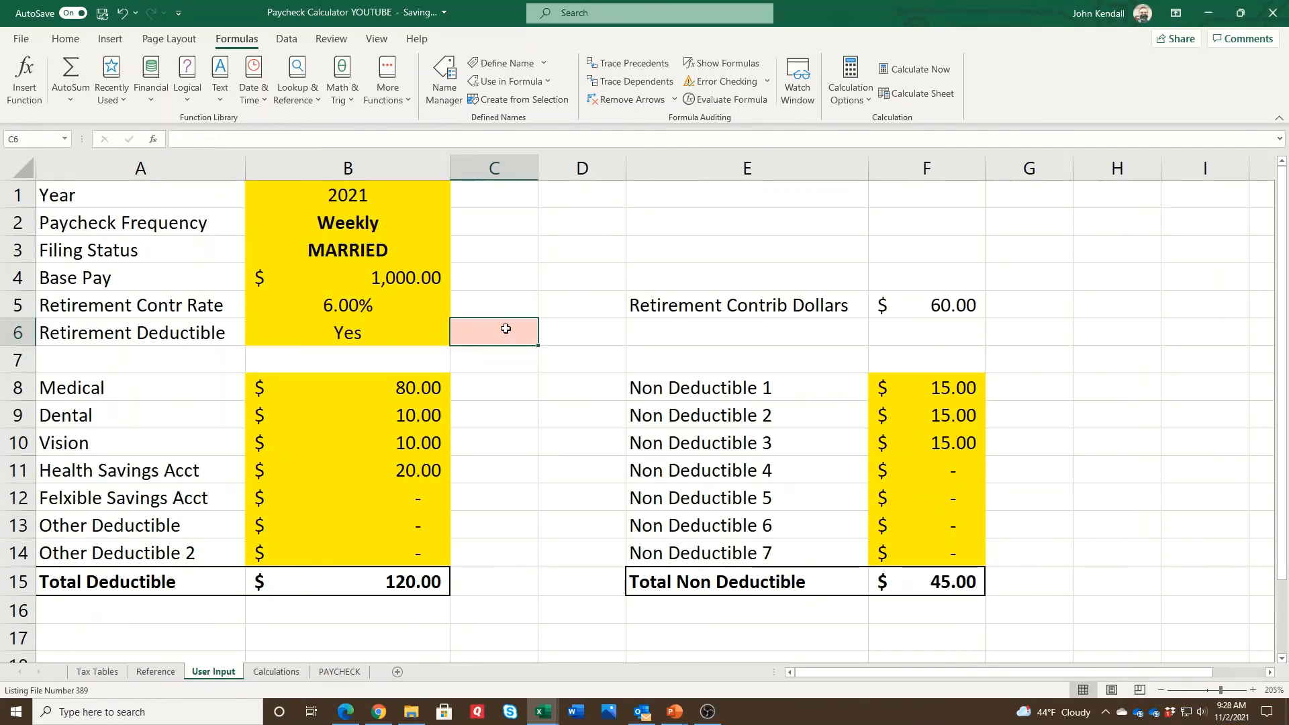
pyautogui.moveTo(100, 336); pyautogui.dragTo(346, 344)
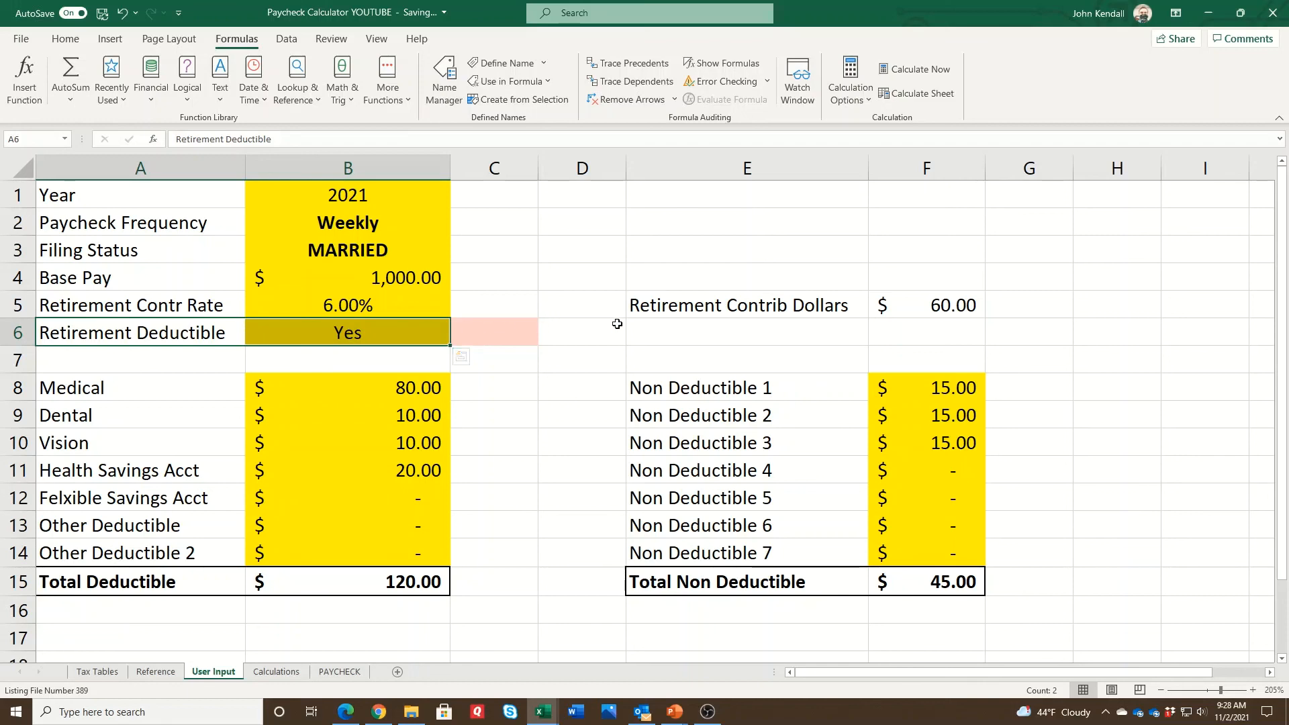
pyautogui.click(430, 342)
pyautogui.click(455, 339)
pyautogui.click(406, 372)
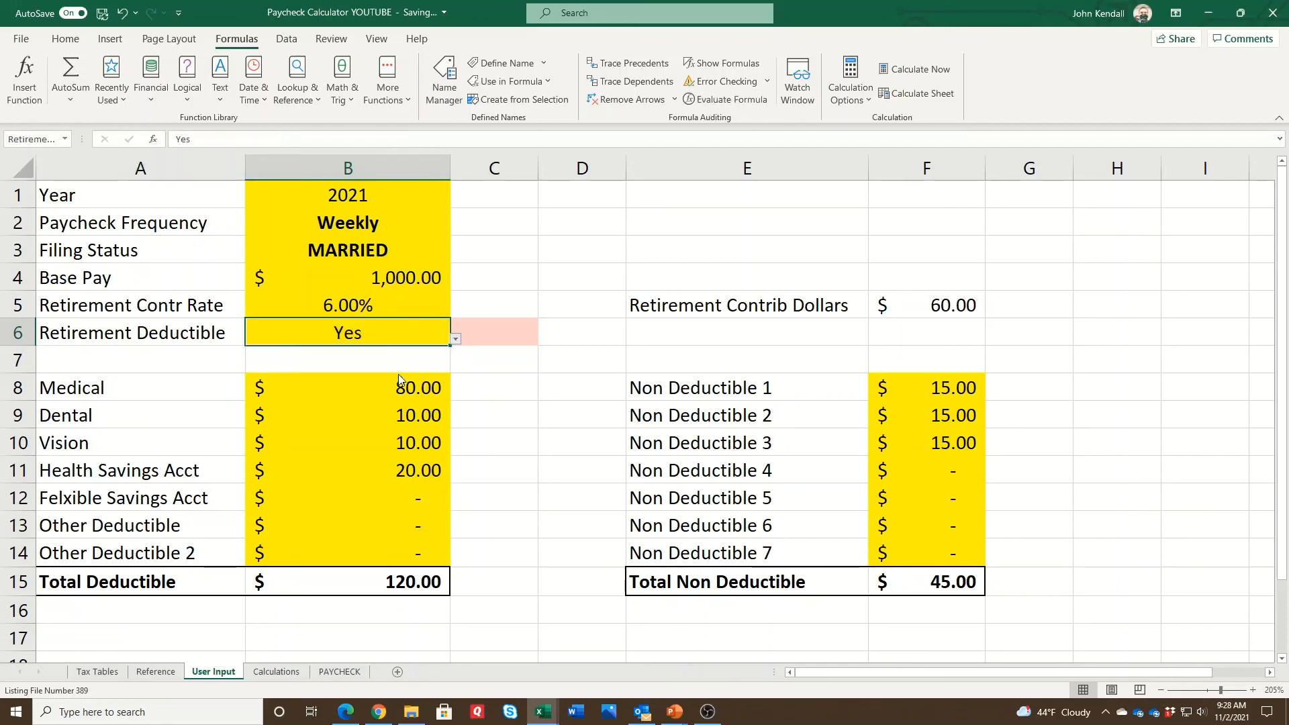
pyautogui.click(339, 671)
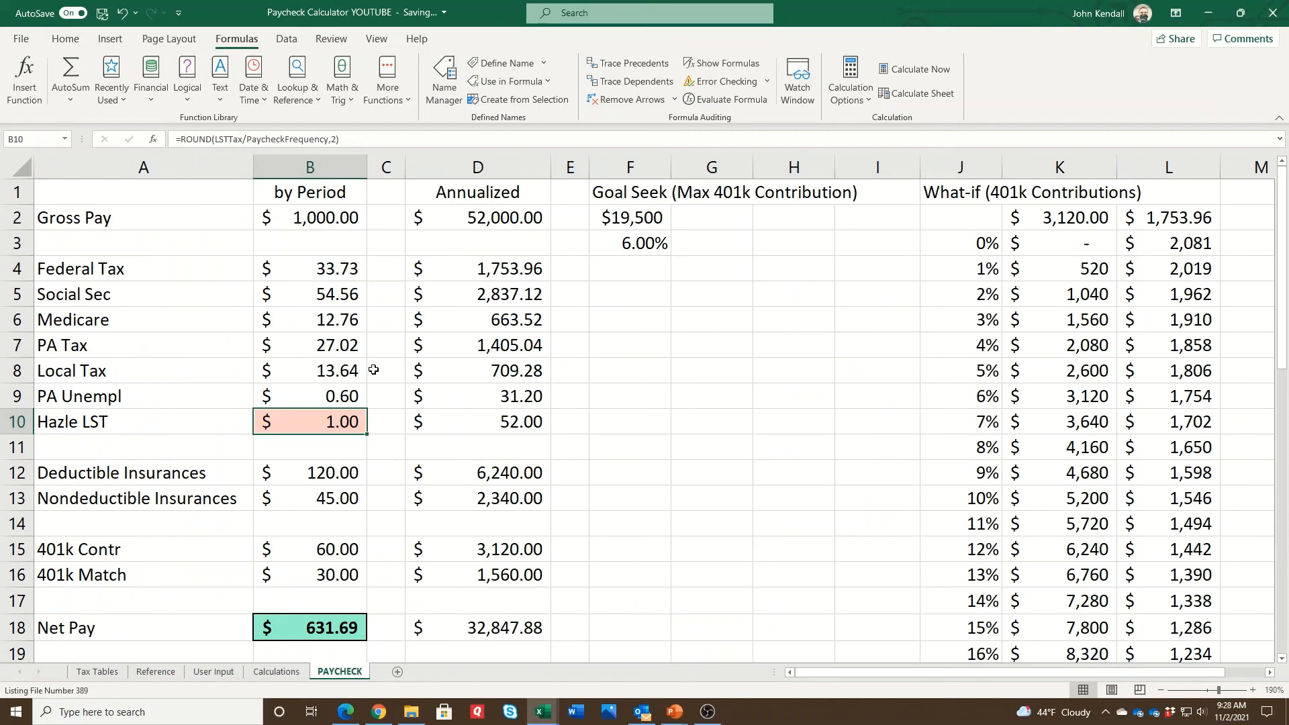
pyautogui.click(213, 671)
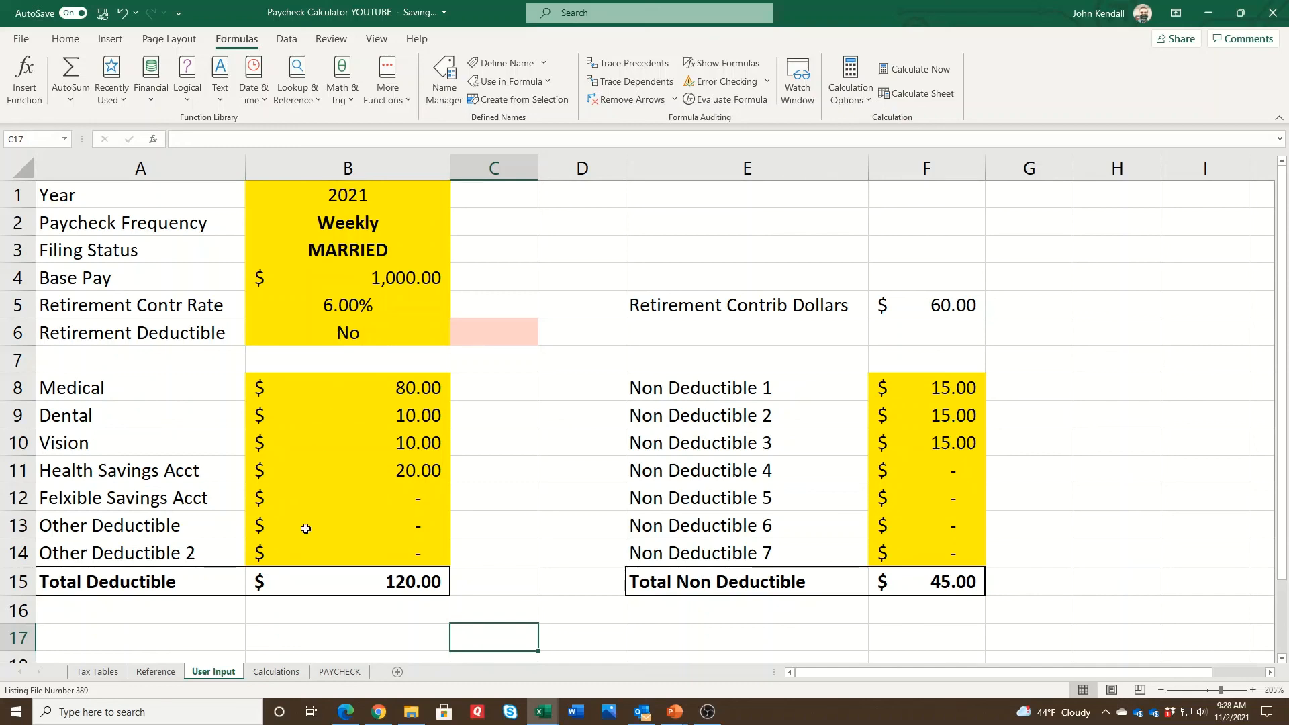
# On the Calculations sheet, change Federal Taxable Income in B2 to =GrossPay-IF(RetirementDeductionStatus="Yes",RetirementDollars,0)-TotalDeductibleInsurance.
pyautogui.click(286, 674)
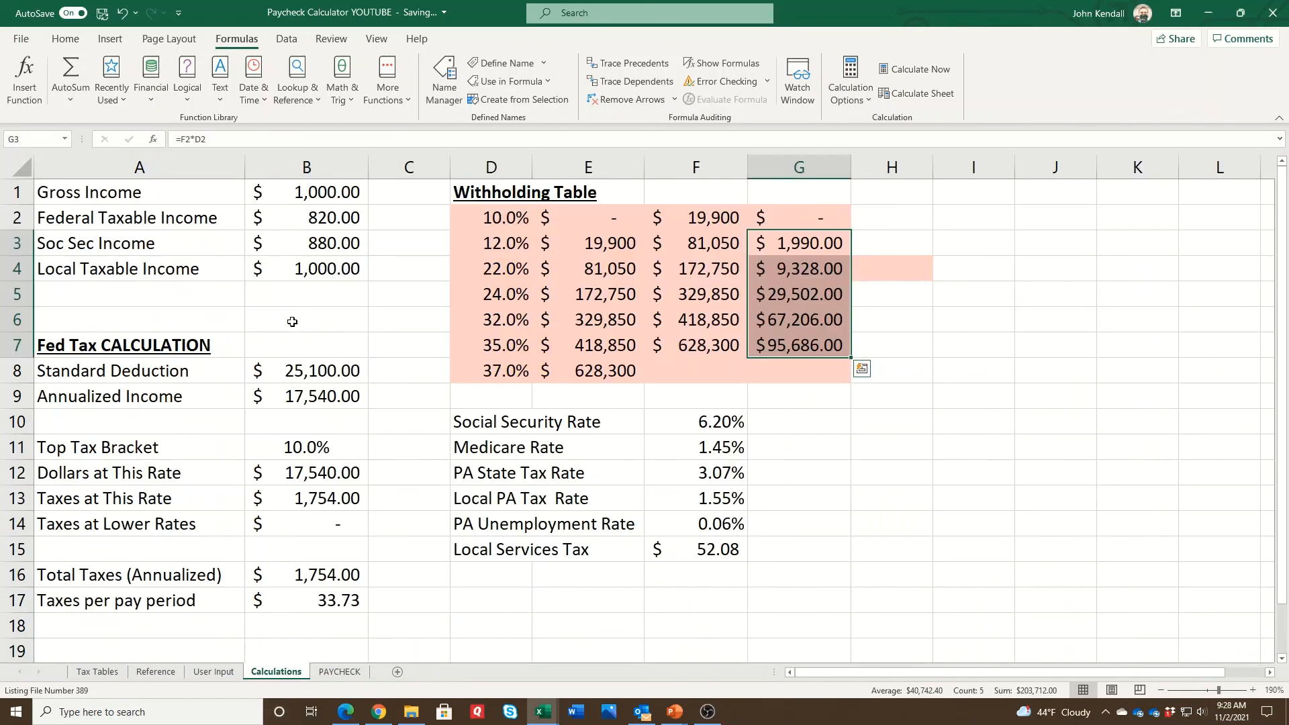
pyautogui.click(300, 218)
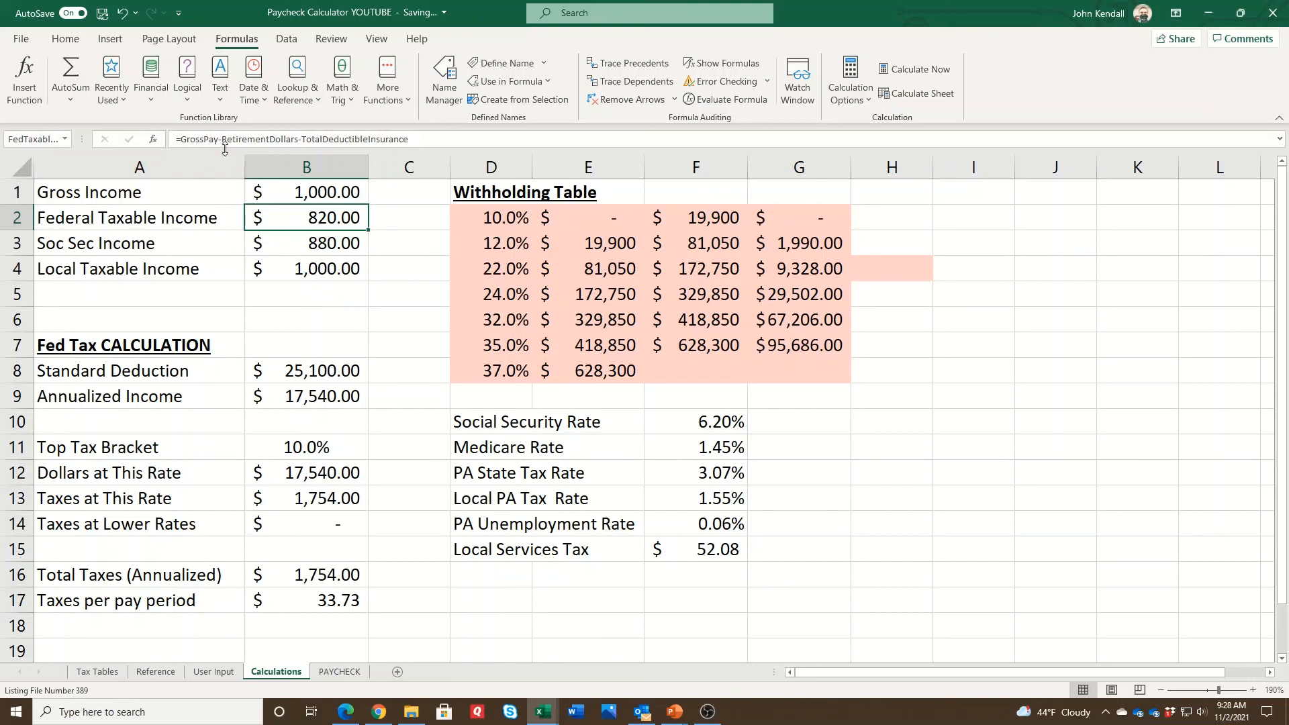
pyautogui.moveTo(222, 138); pyautogui.dragTo(300, 138)
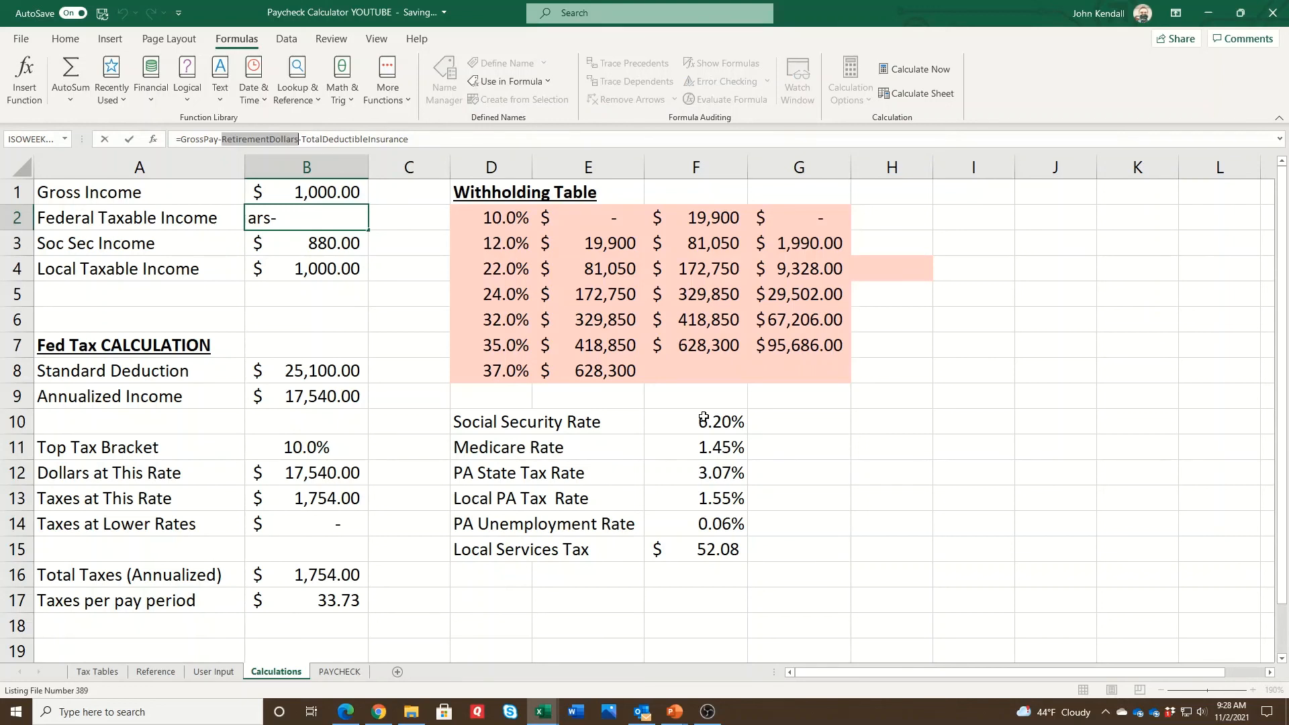
pyautogui.press('Delete')
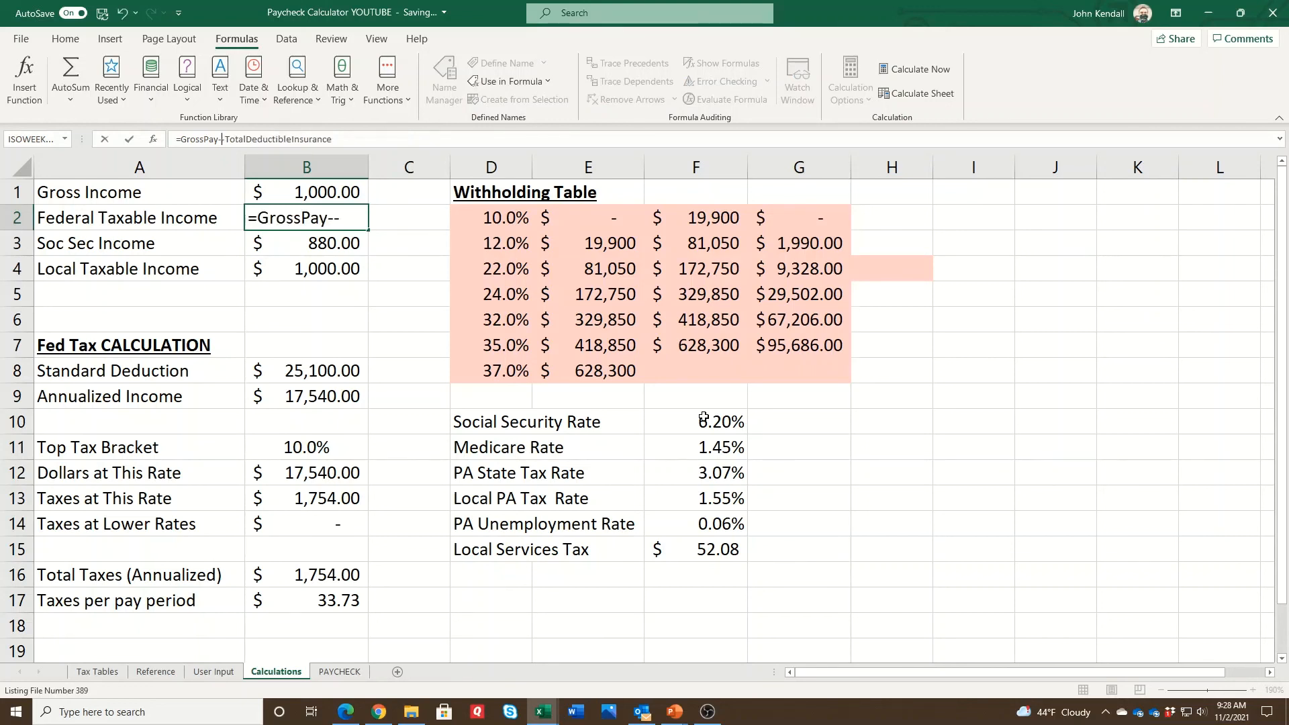
pyautogui.write('if(')
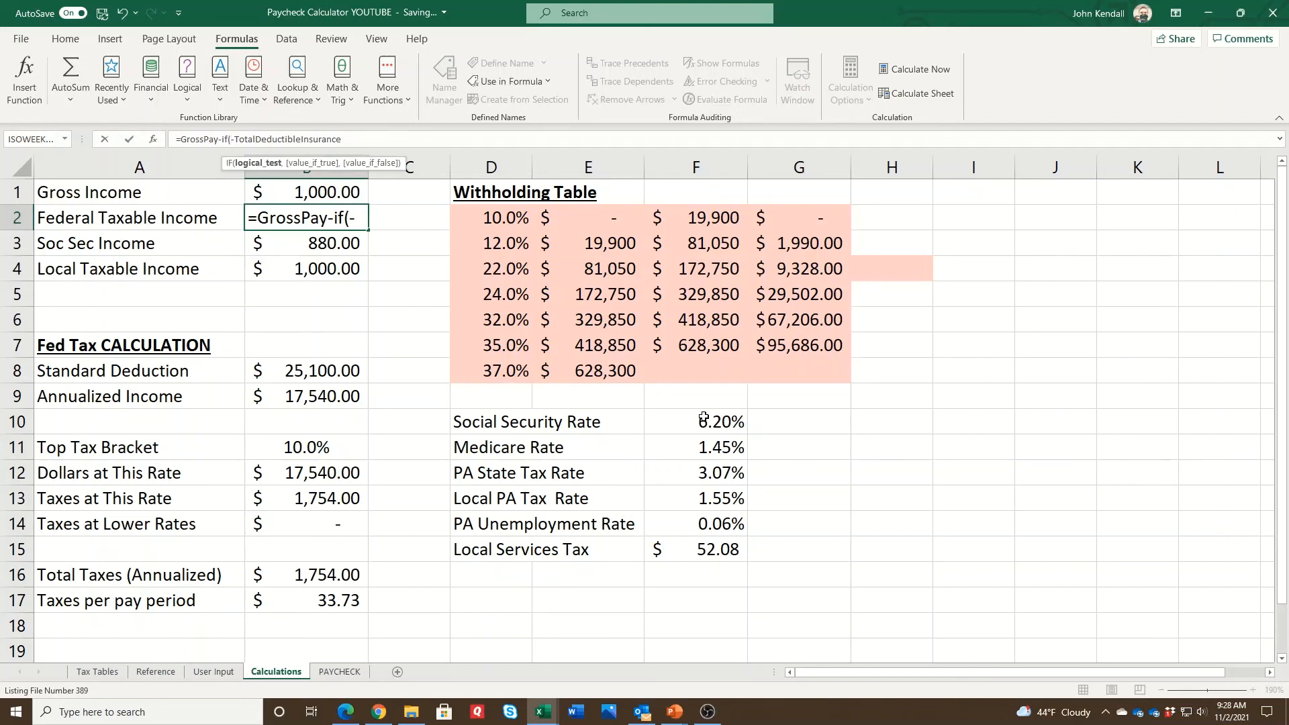
pyautogui.write('retire')
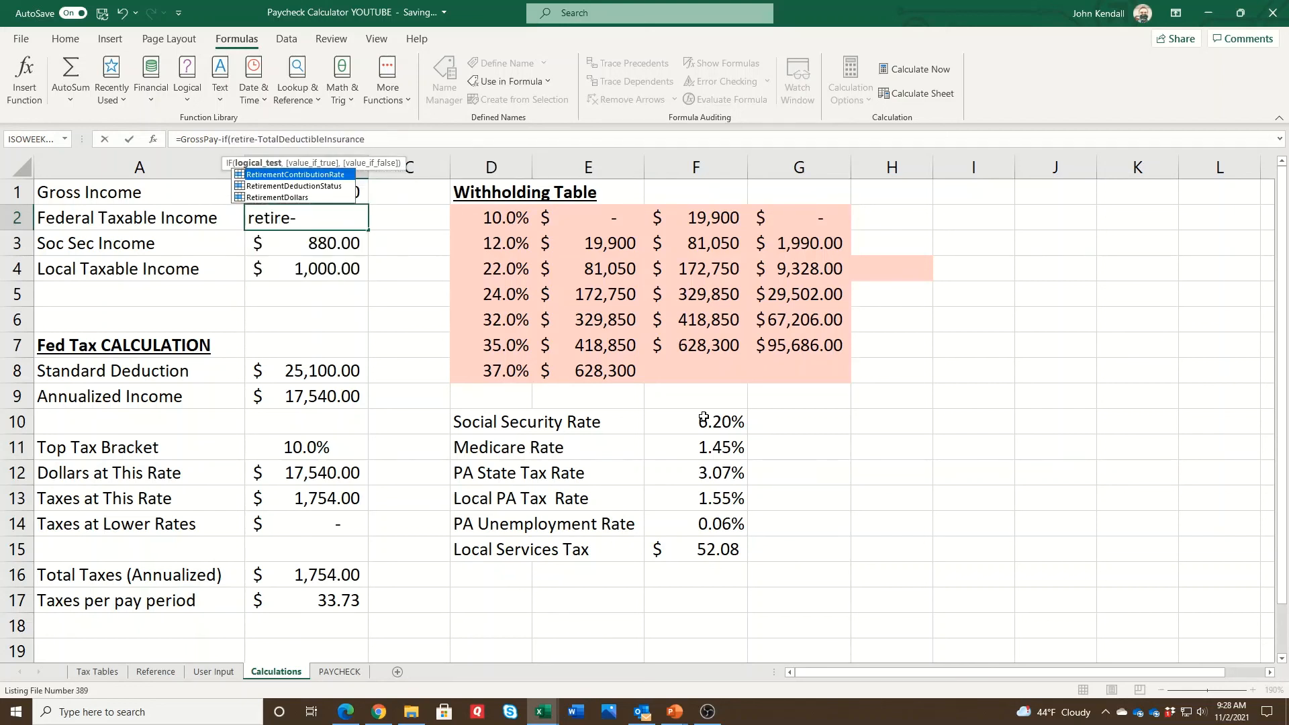
pyautogui.click(339, 188)
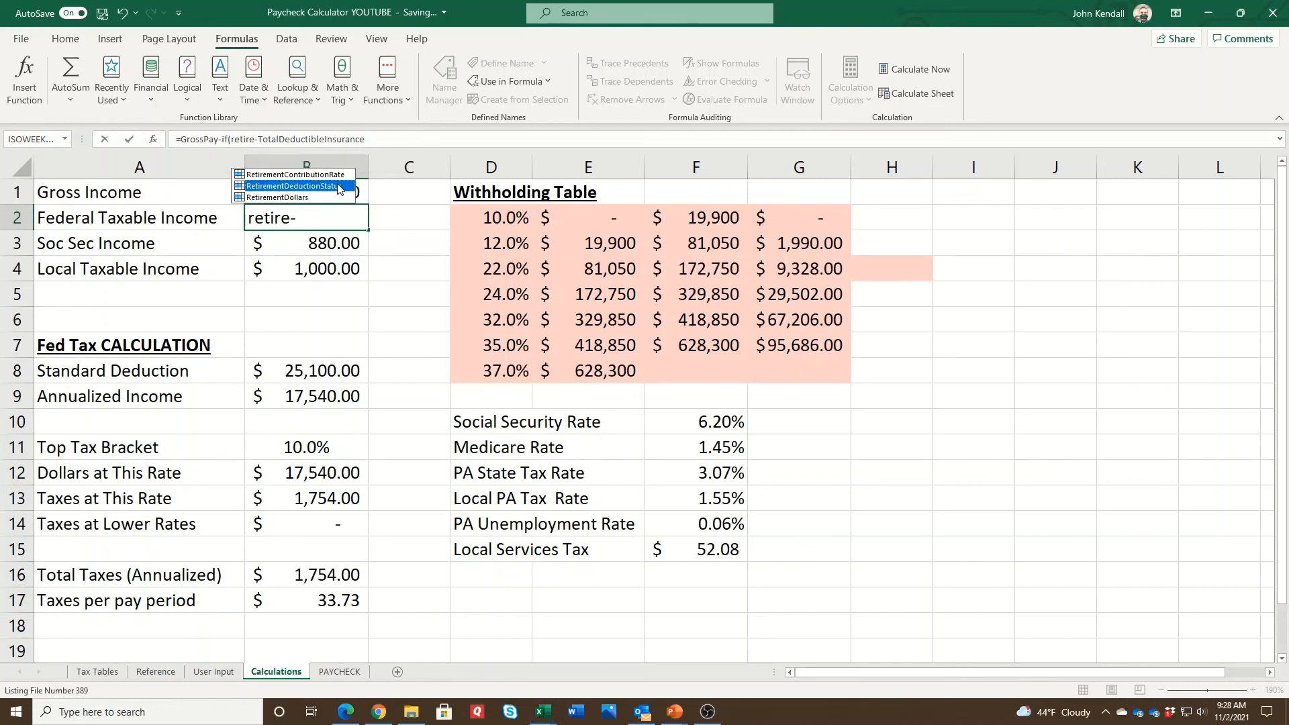
pyautogui.doubleClick(339, 187)
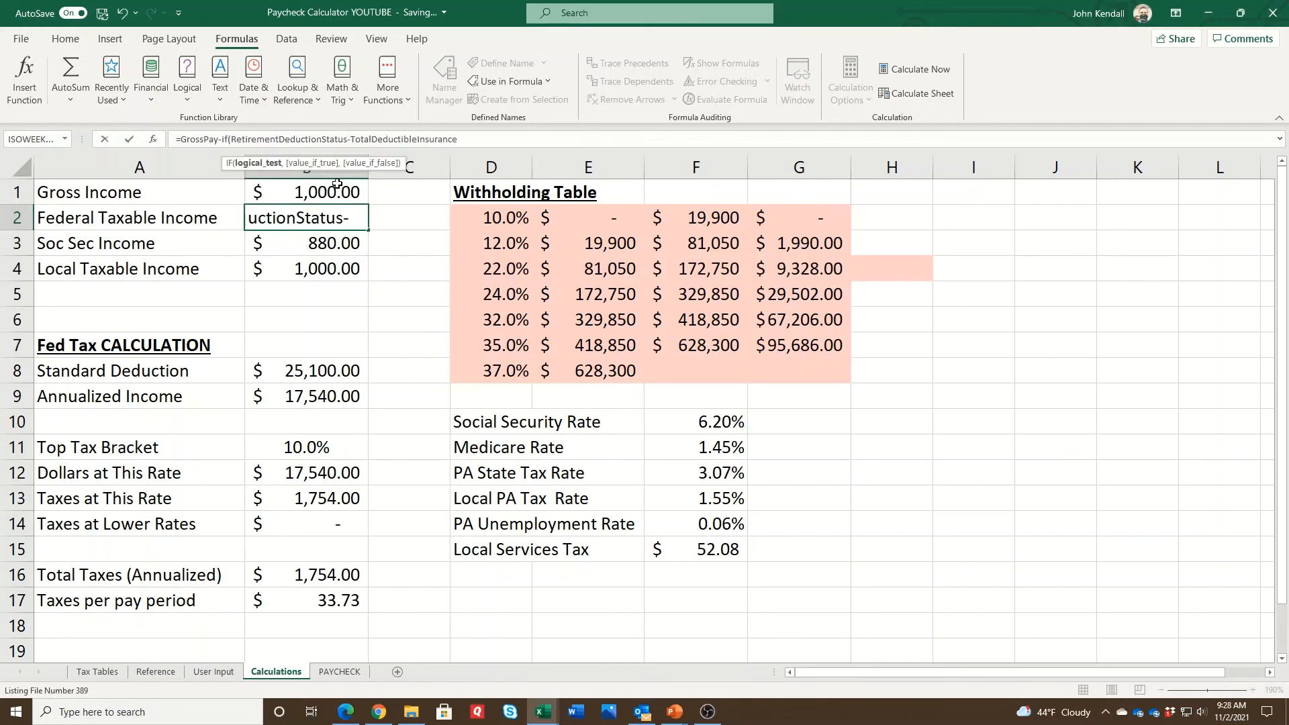
pyautogui.write('="Y')
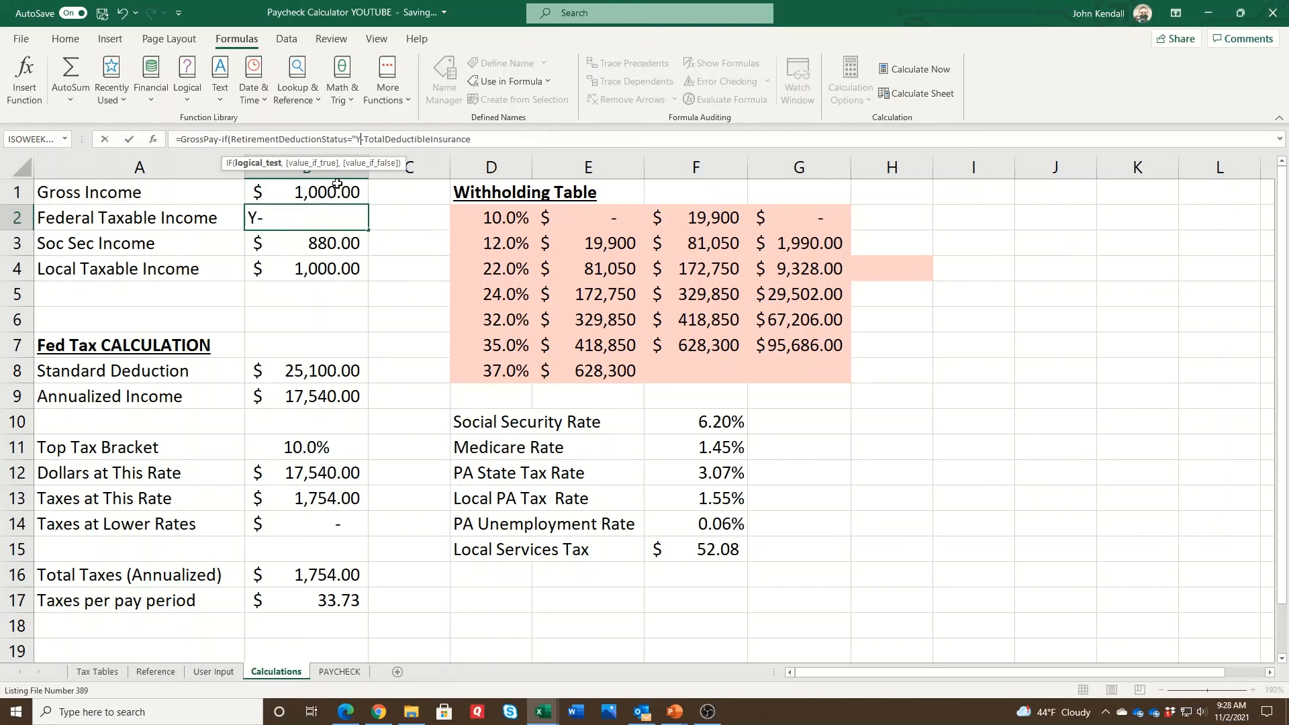
pyautogui.write('es",RetirementDollars')
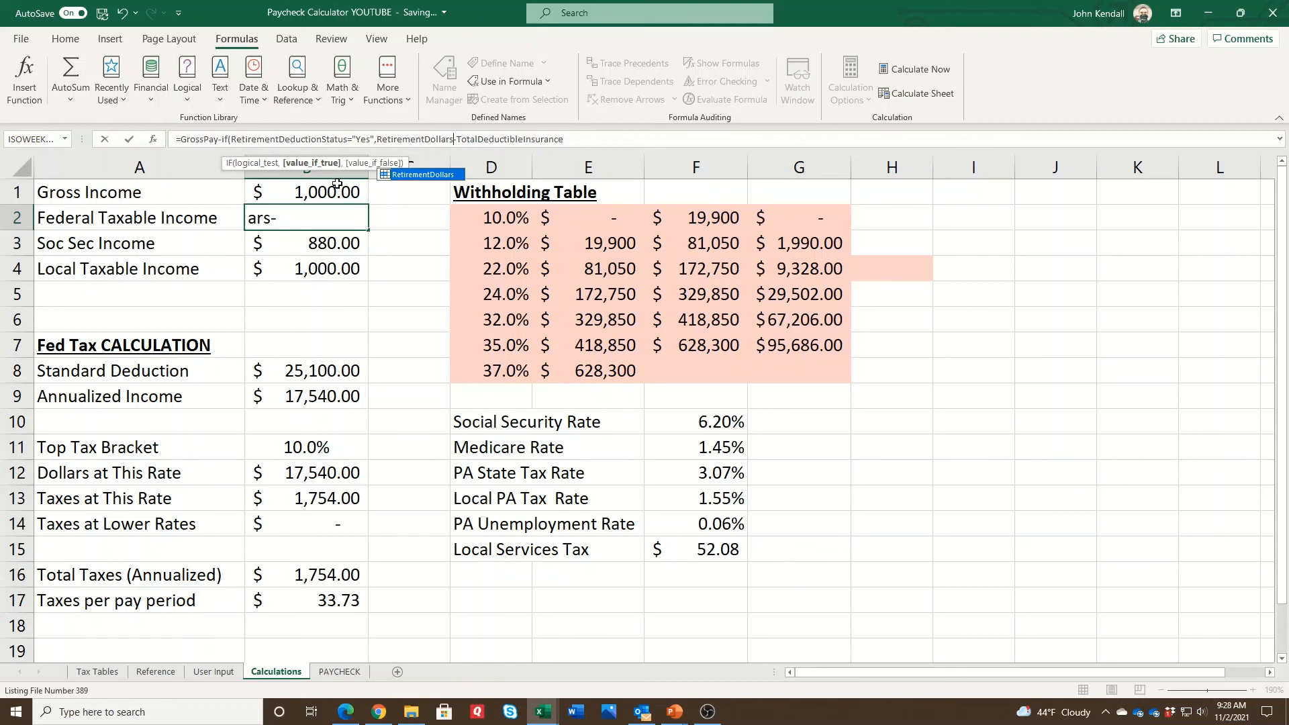
pyautogui.write(',0)')
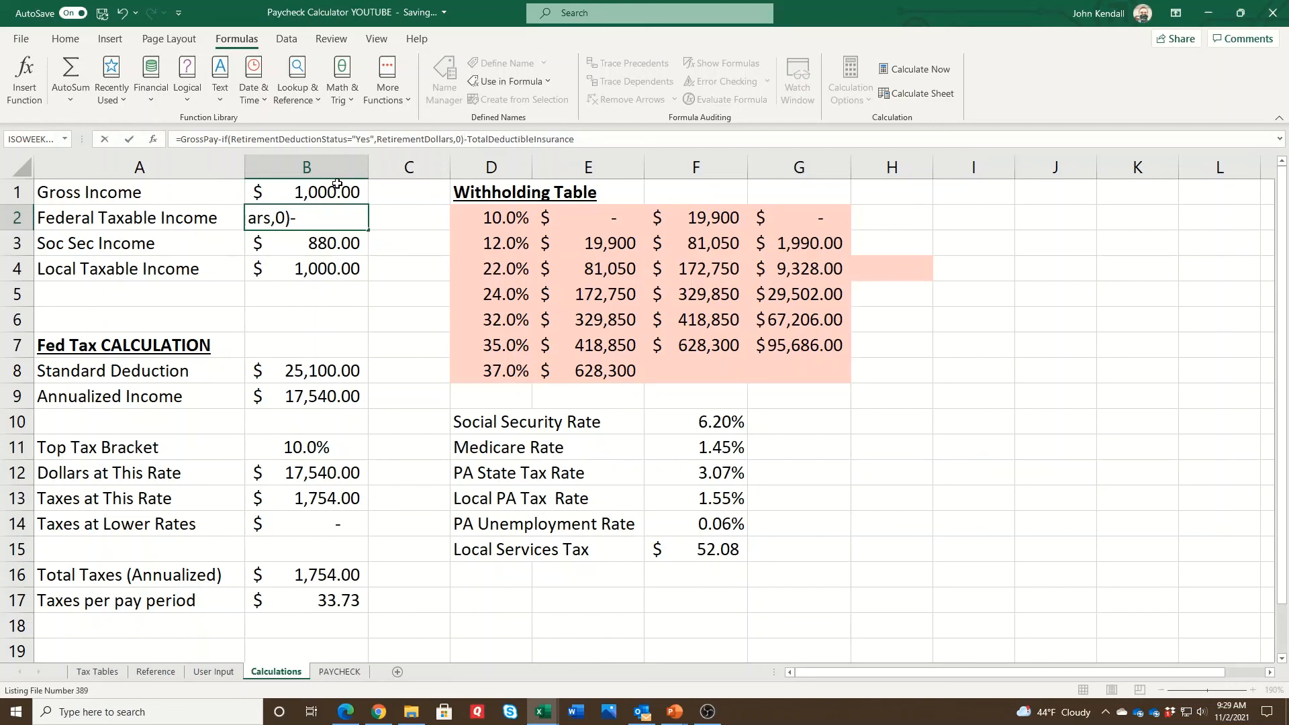
pyautogui.press('Return')
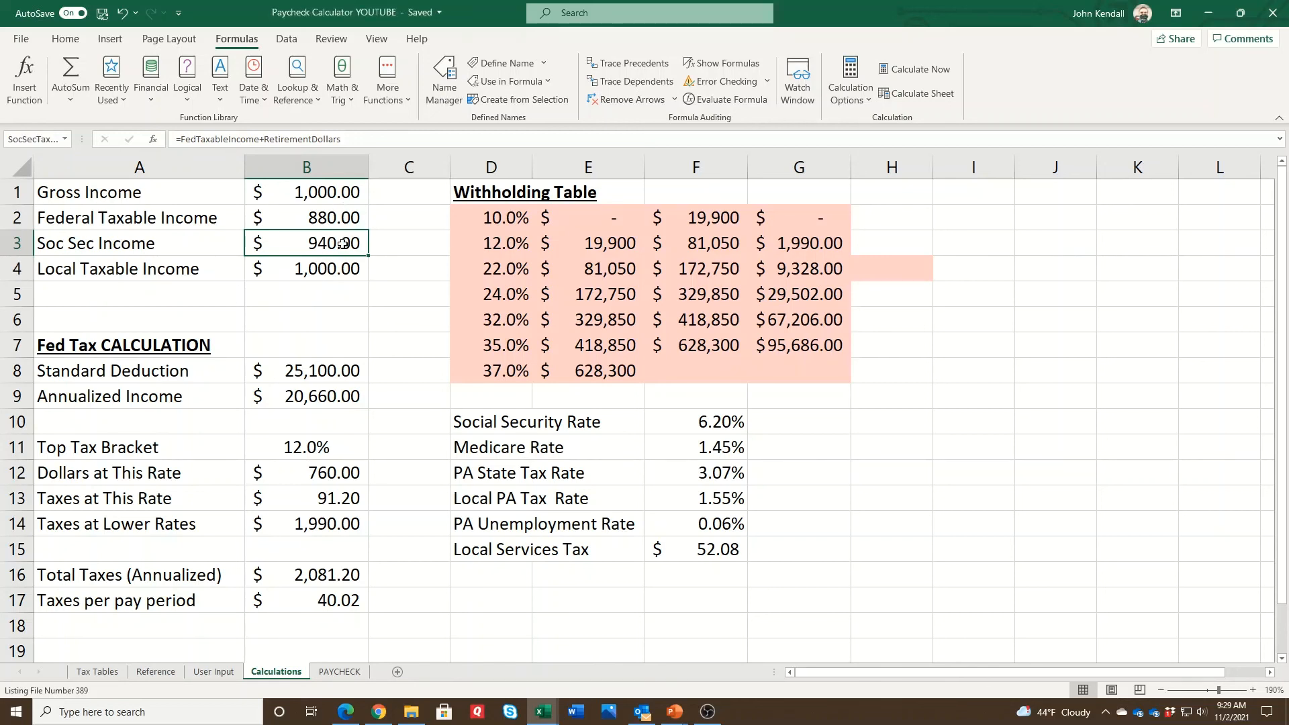
pyautogui.click(322, 215)
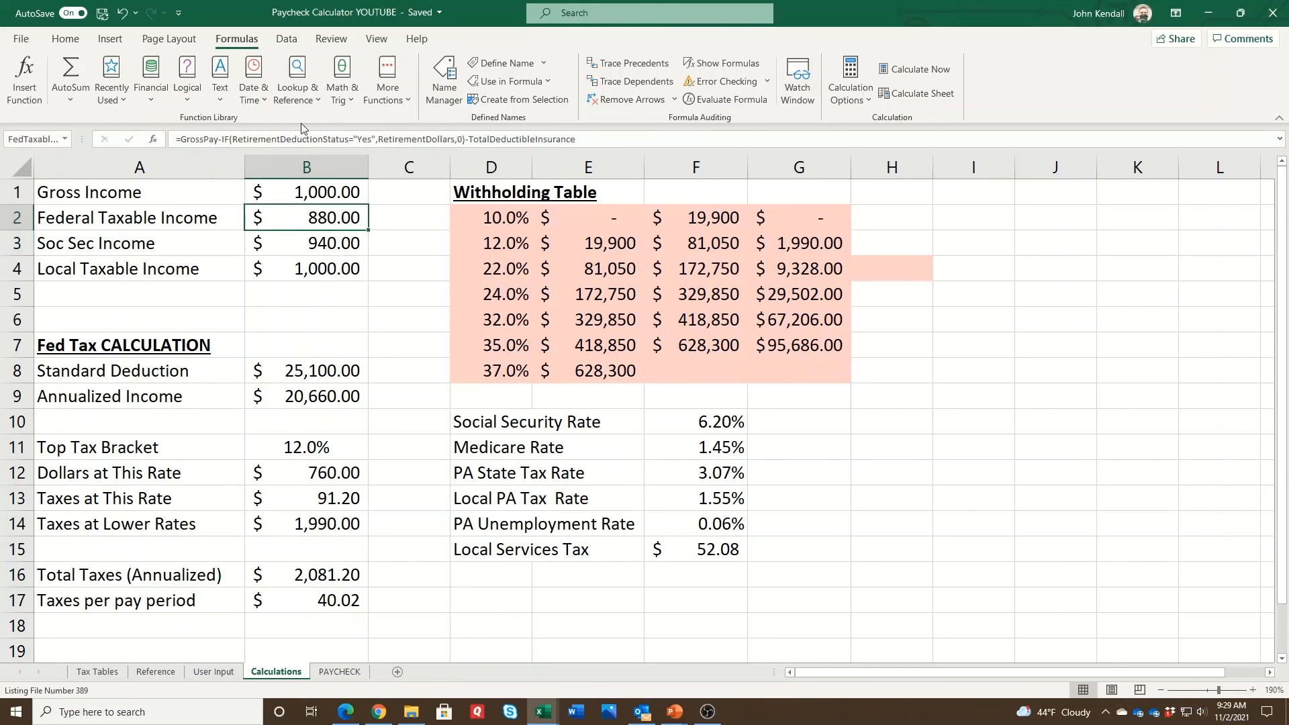
# Set Retirement Deductible on the User Input sheet back to Yes.
pyautogui.click(214, 671)
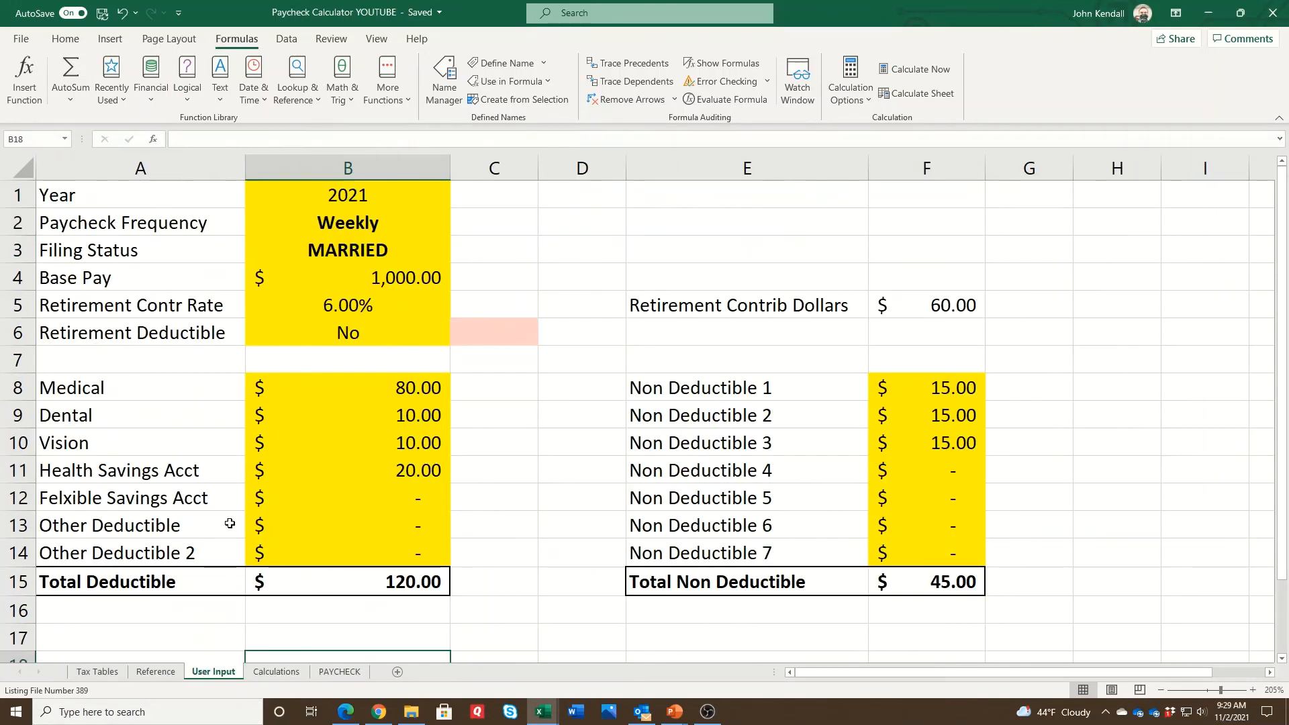
pyautogui.click(426, 331)
pyautogui.click(454, 339)
pyautogui.click(406, 355)
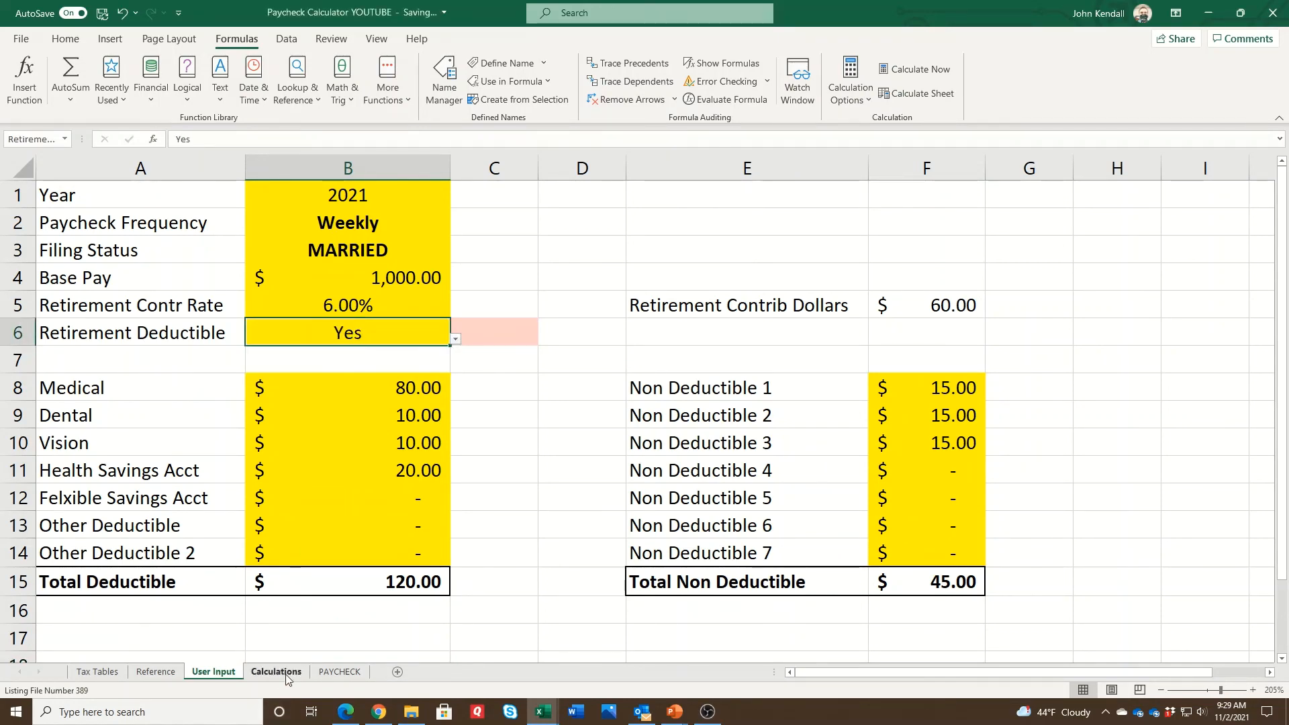
# On the Calculations sheet, change Soc Sec Income in B3 to =FedTaxableIncome+IF(RetirementDeductionStatus="Yes",RetirementDollars,0).
pyautogui.click(276, 671)
pyautogui.click(346, 240)
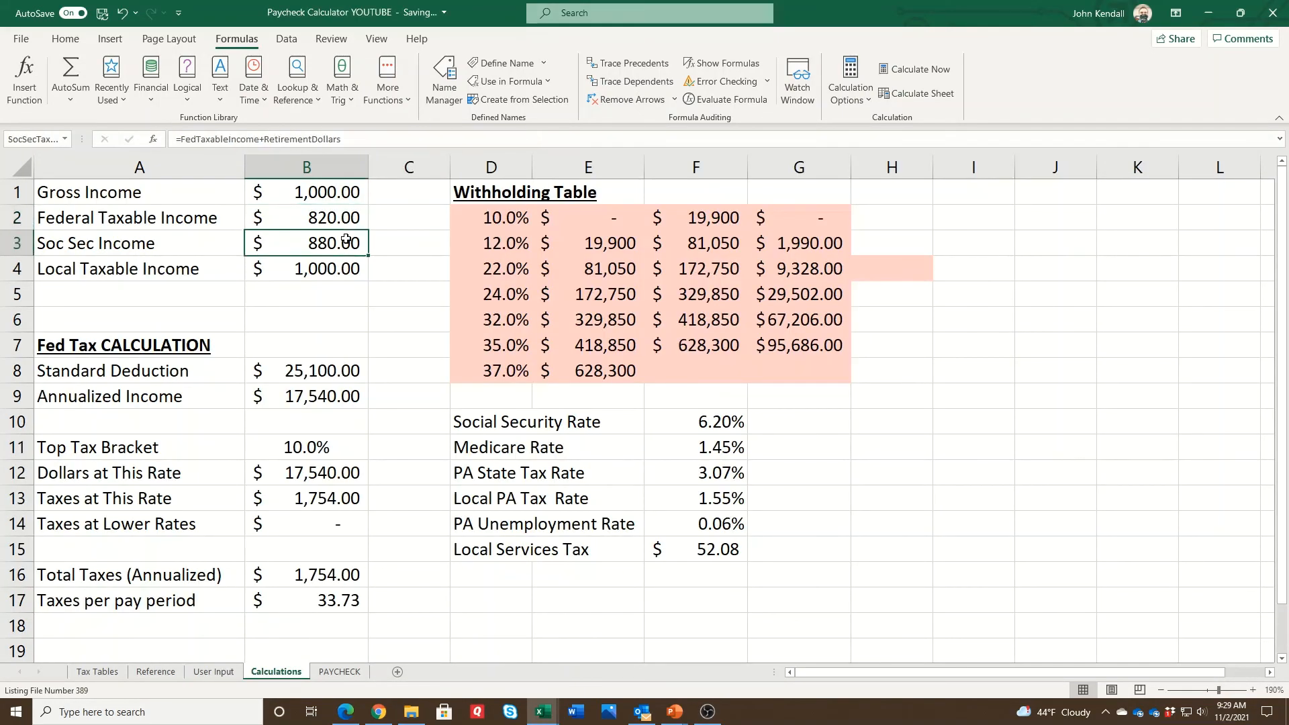
pyautogui.moveTo(261, 138); pyautogui.dragTo(339, 137)
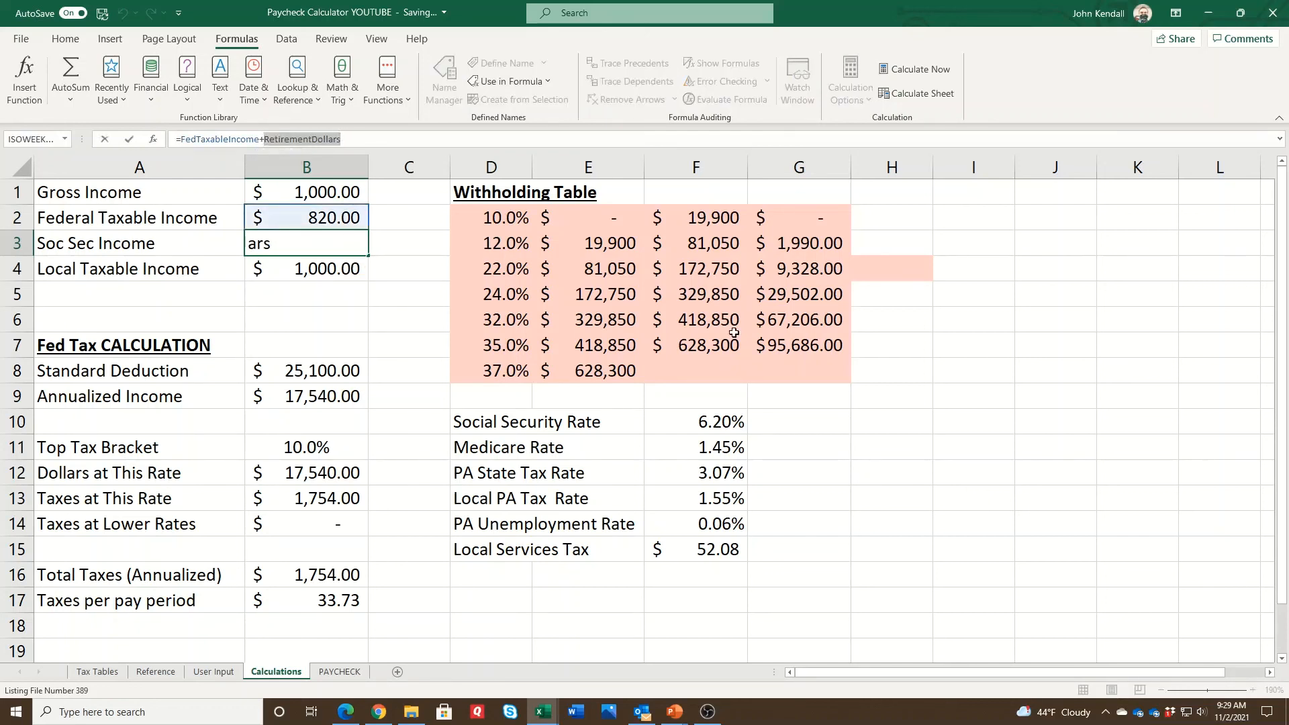
pyautogui.press('Delete')
pyautogui.write('if')
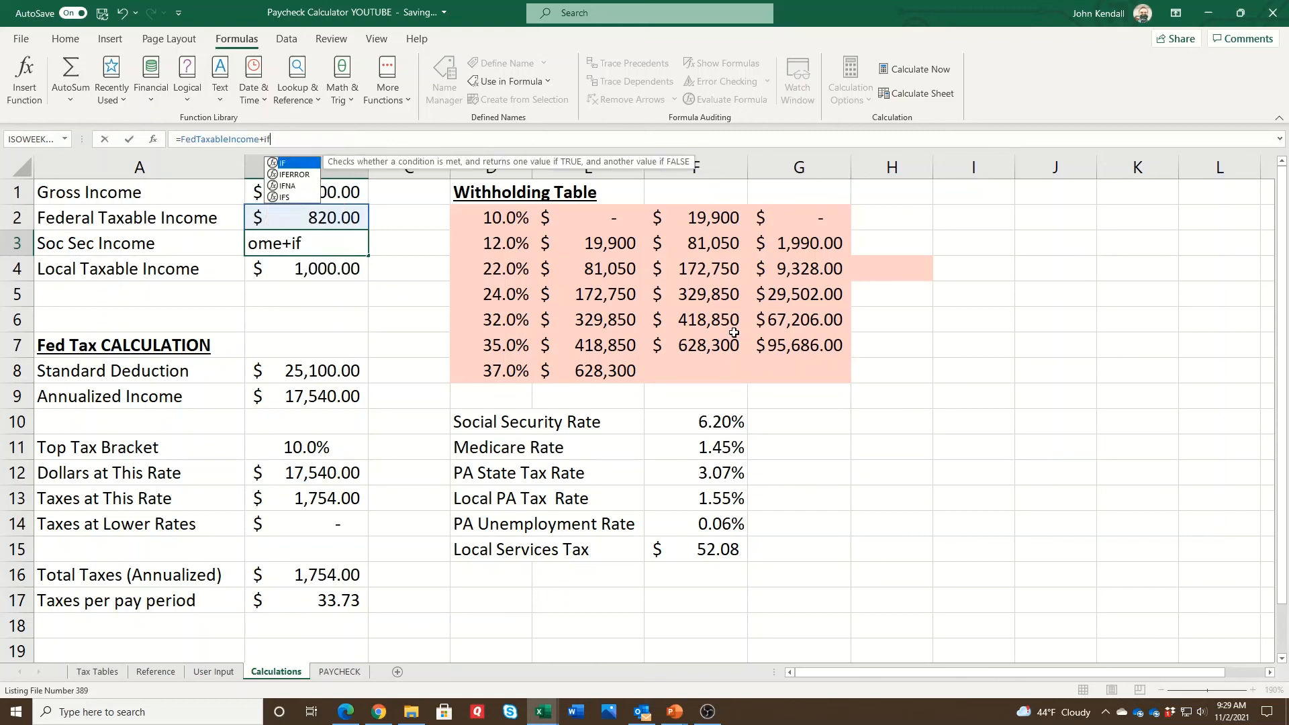
pyautogui.write('(re')
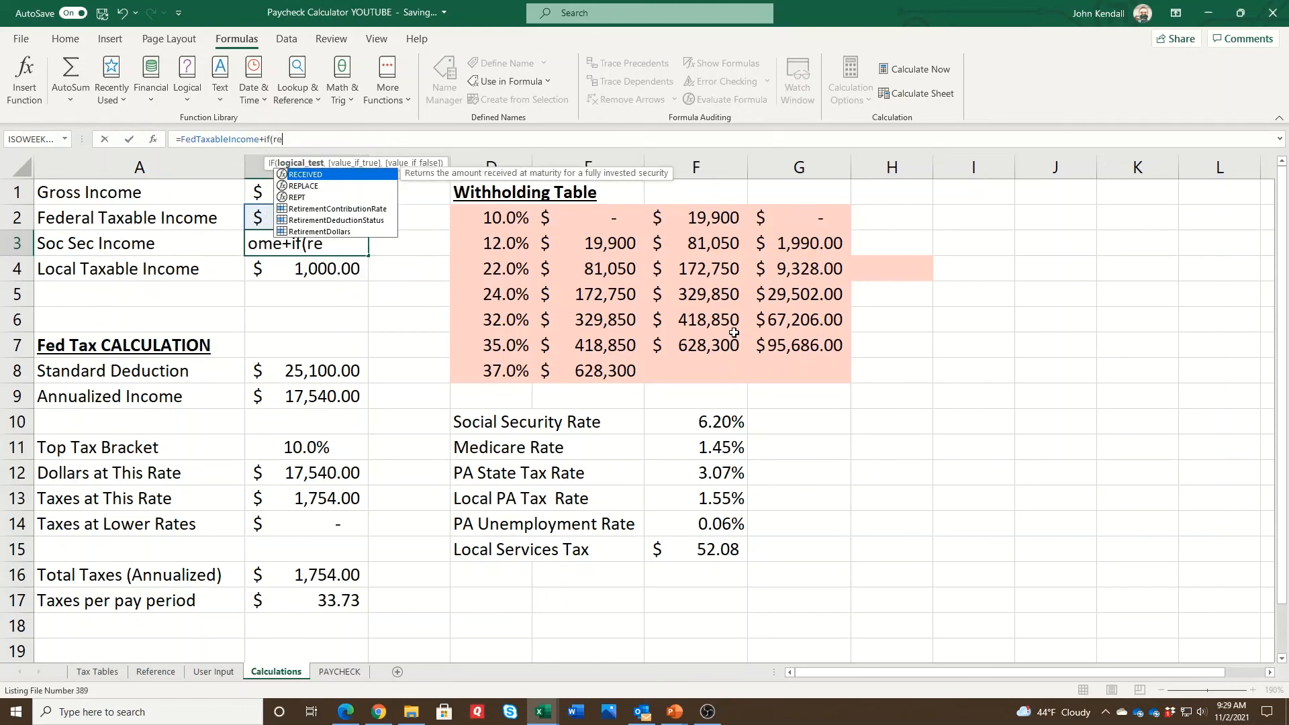
pyautogui.write('tire')
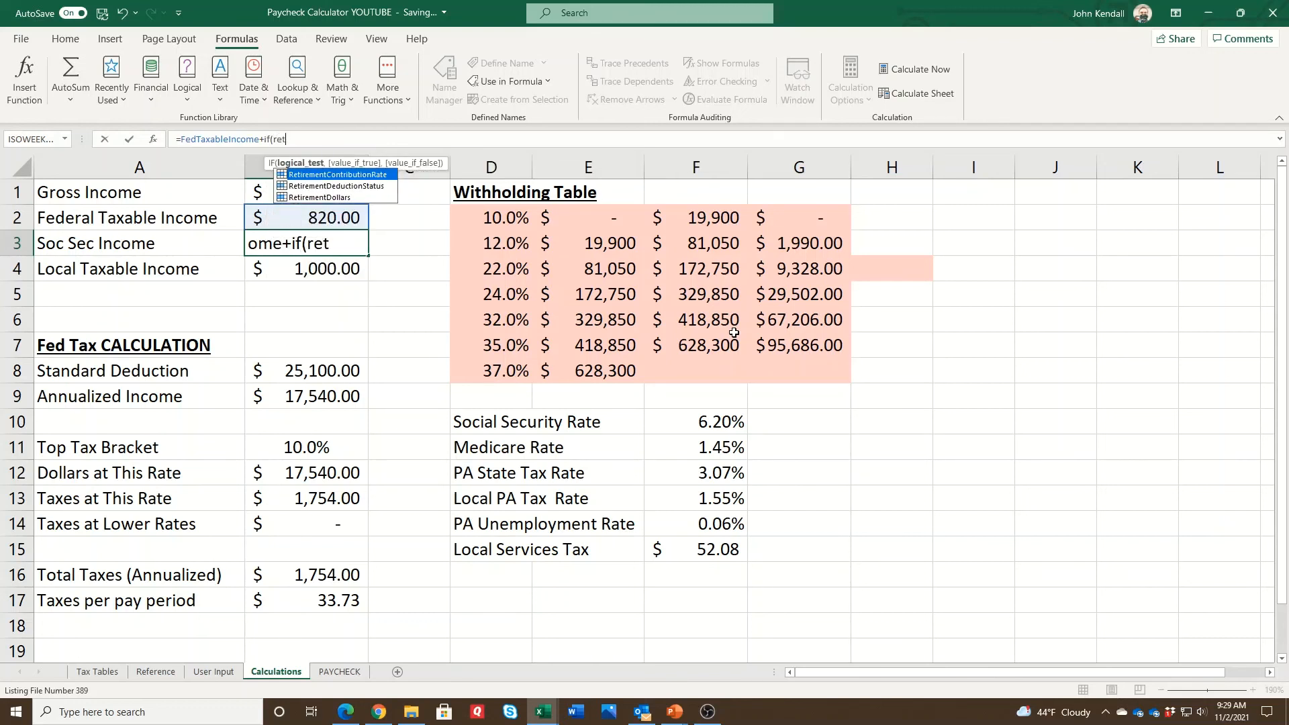
pyautogui.press('Down')
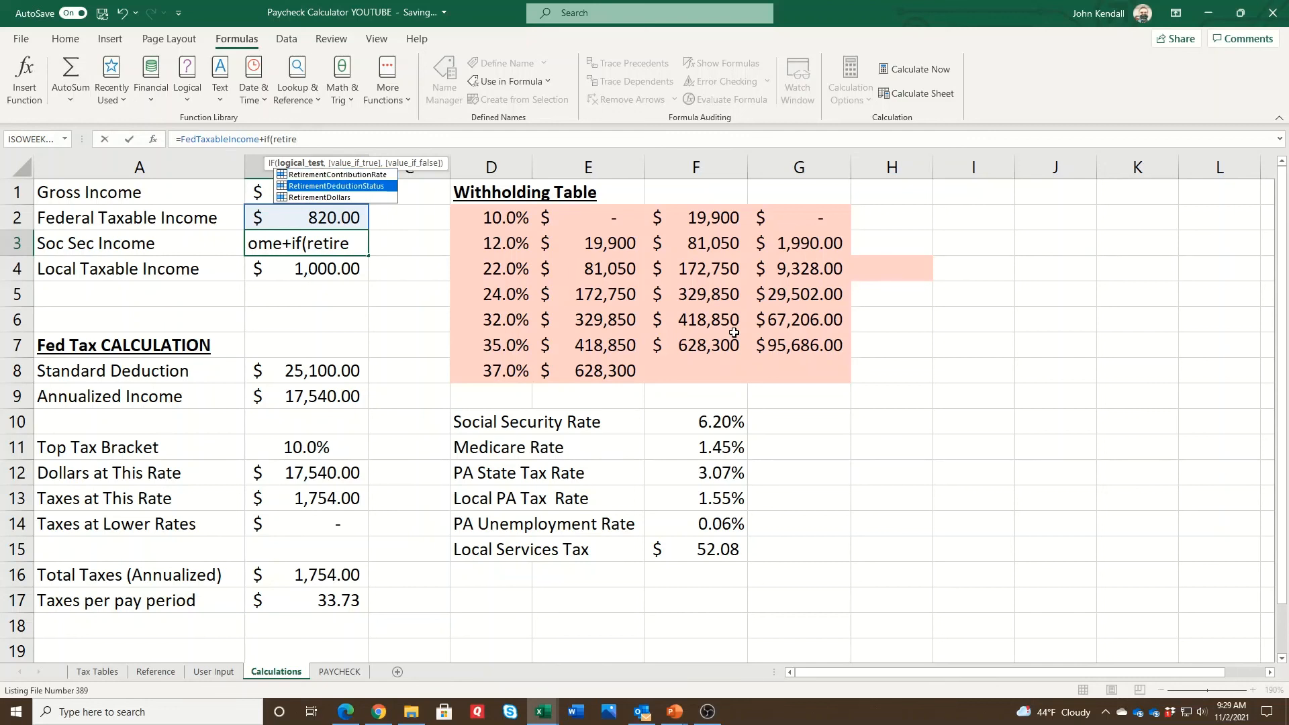
pyautogui.press('Tab')
pyautogui.write('=')
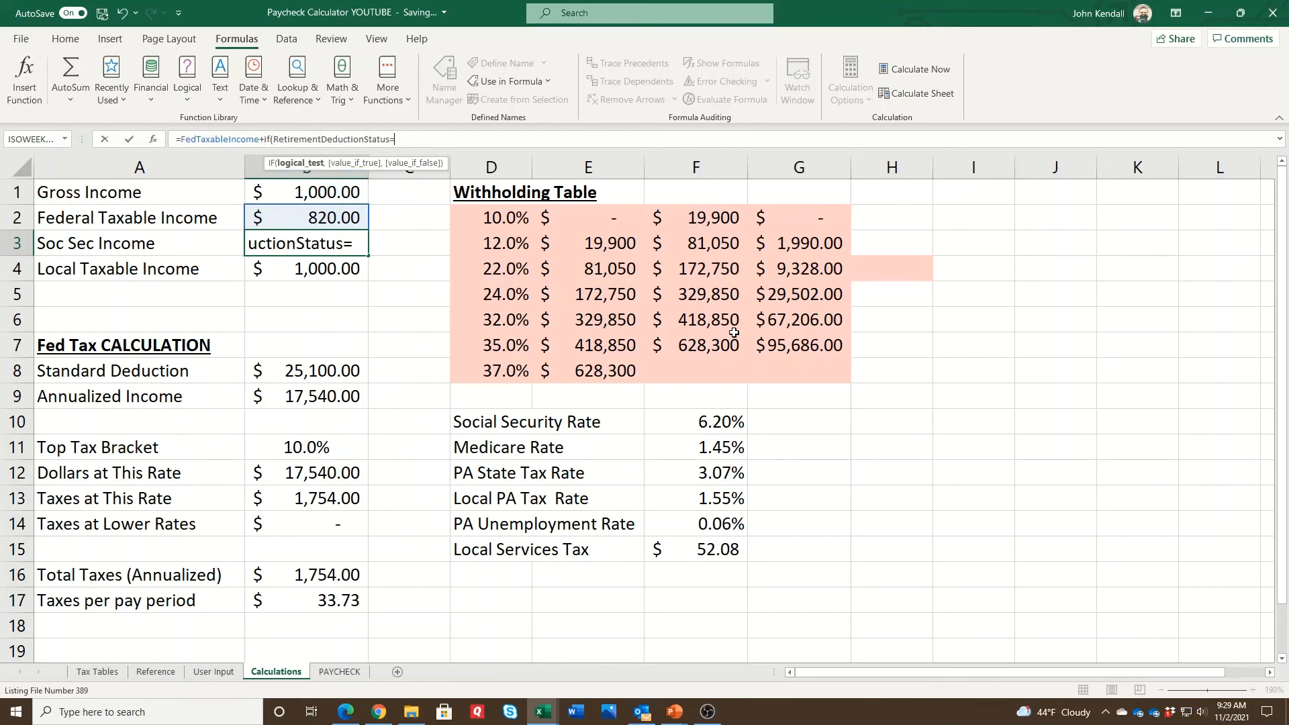
pyautogui.write('"Yes')
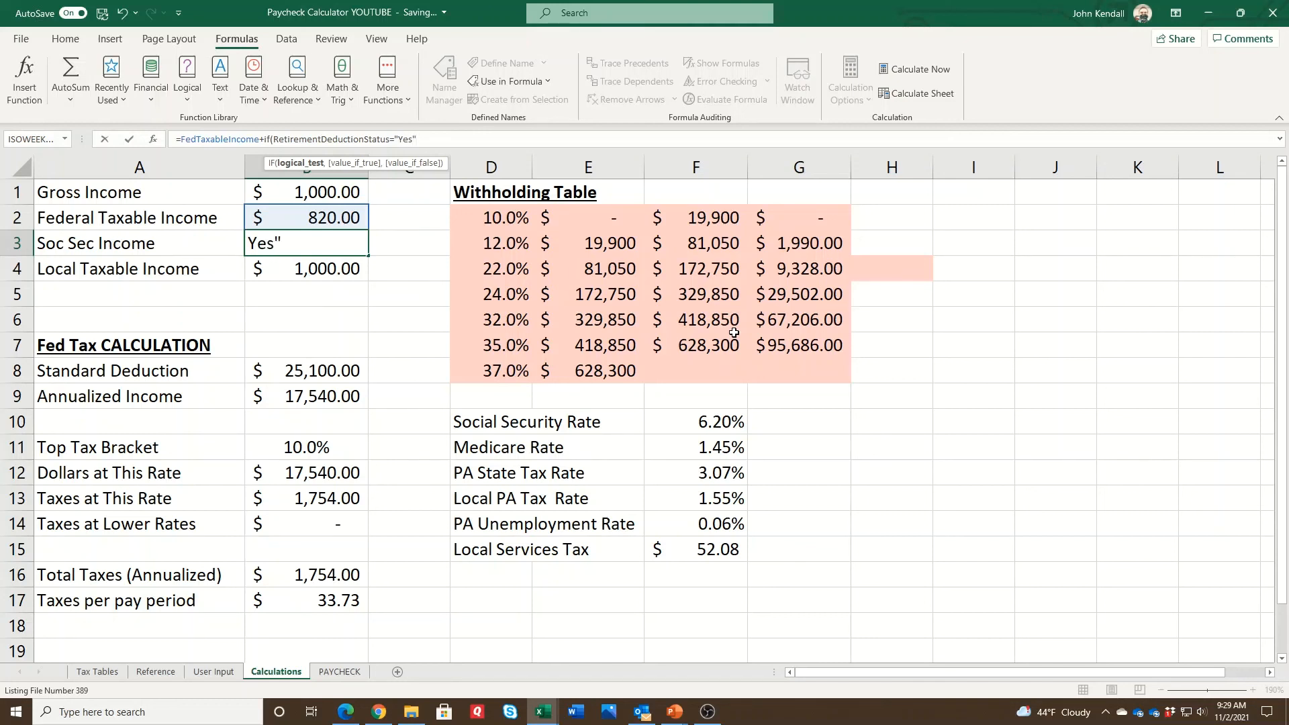
pyautogui.write('",')
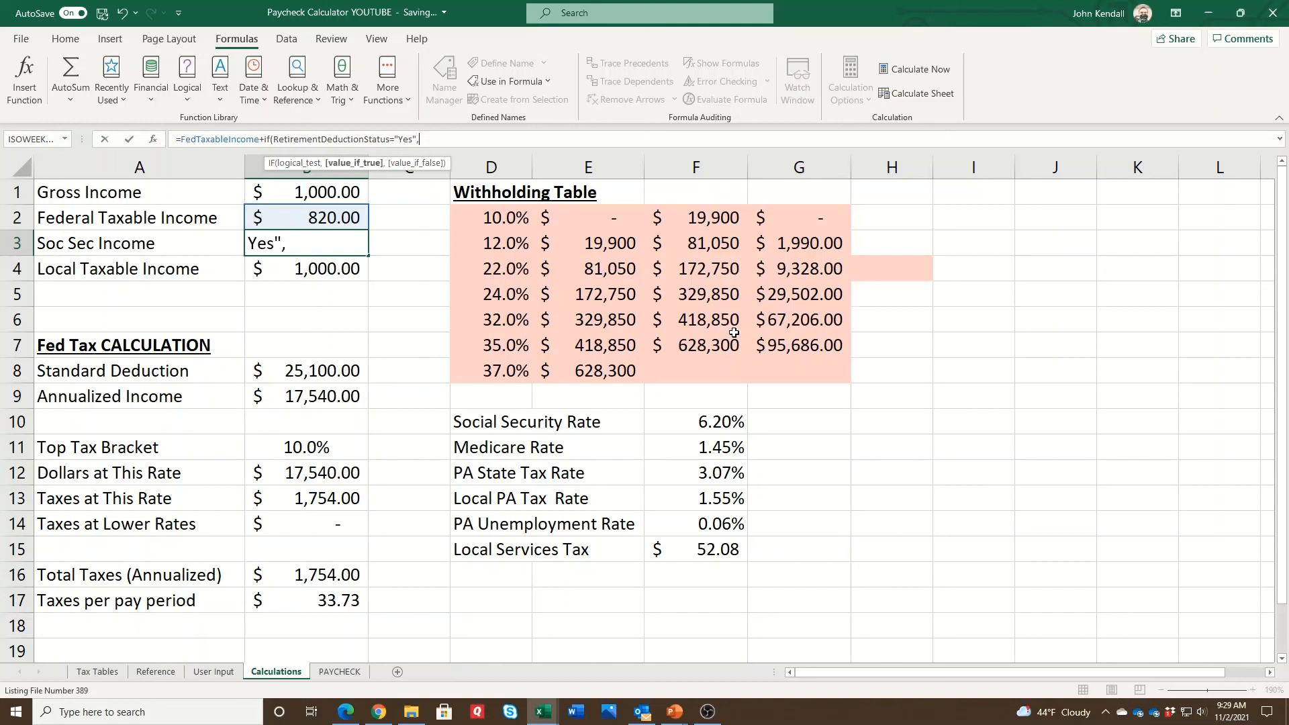
pyautogui.write('RetirementDollars,0)')
pyautogui.press('Return')
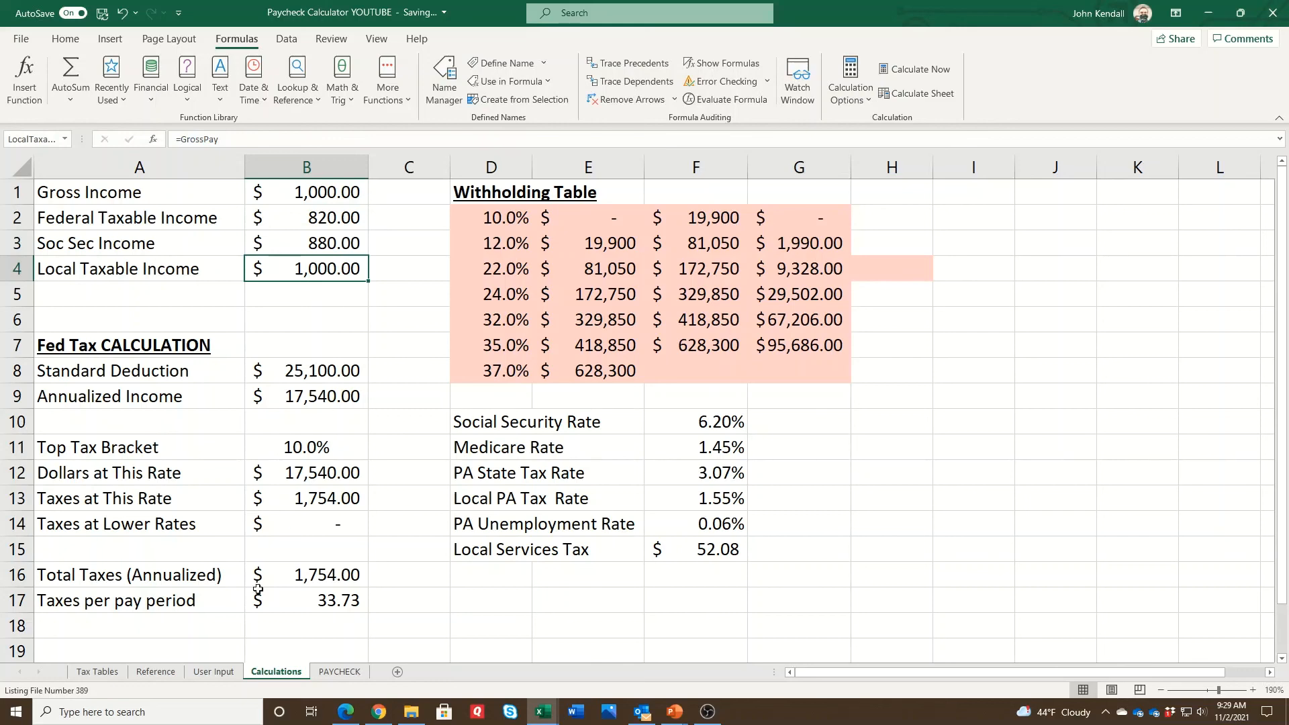
# Set Retirement Deductible on the User Input sheet to No and compare Federal Taxable Income with Soc Sec Income on the Calculations sheet.
pyautogui.click(212, 672)
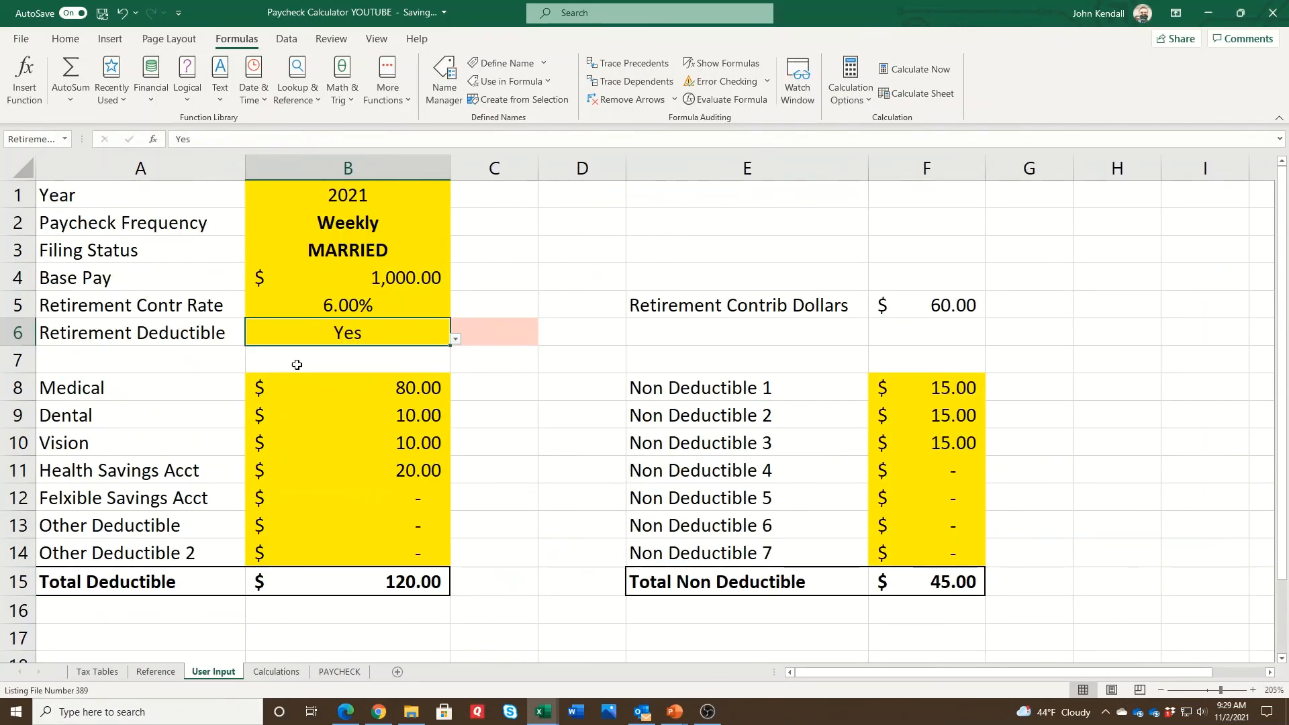
pyautogui.click(456, 339)
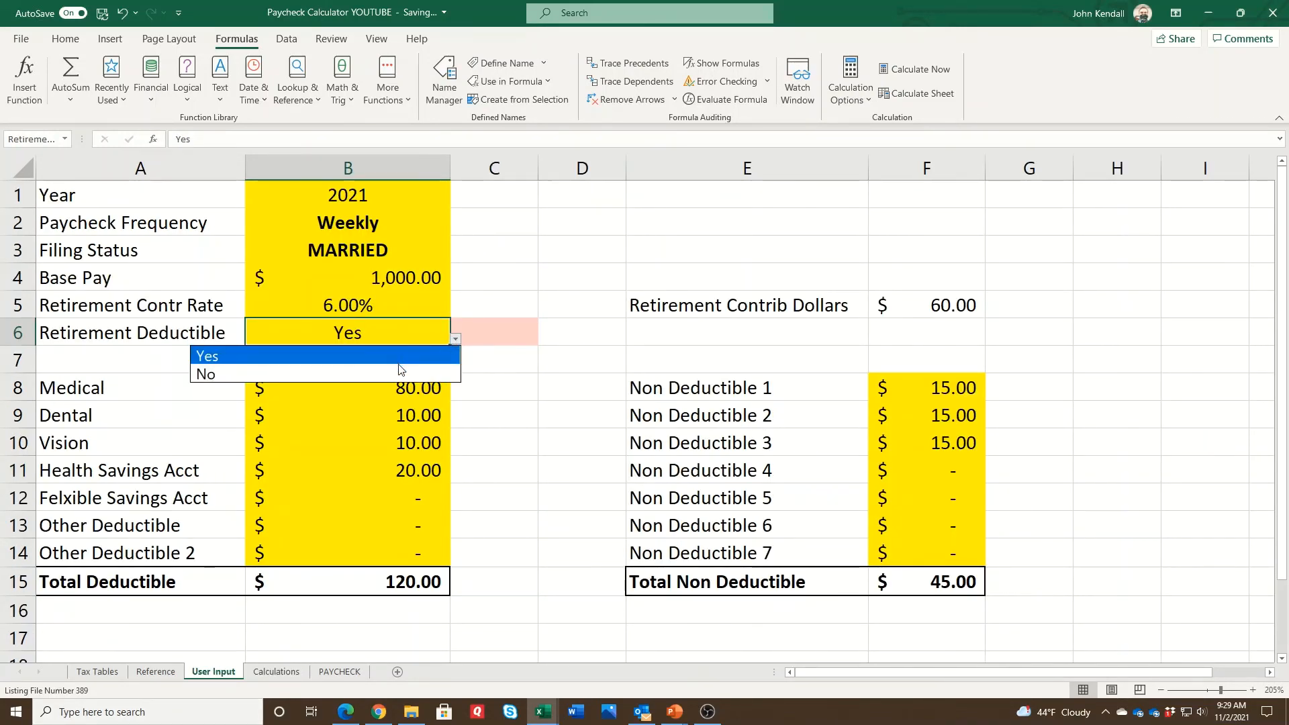
pyautogui.click(402, 374)
pyautogui.click(255, 677)
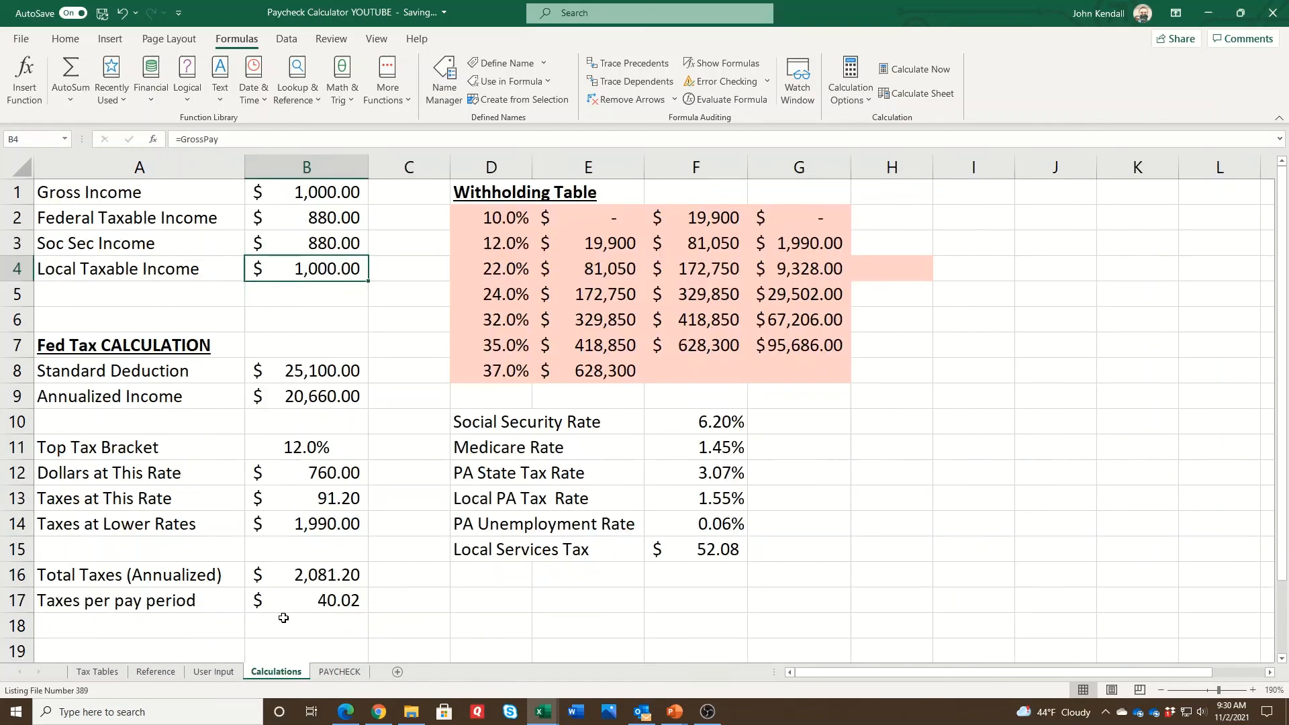
pyautogui.moveTo(352, 214); pyautogui.dragTo(349, 244)
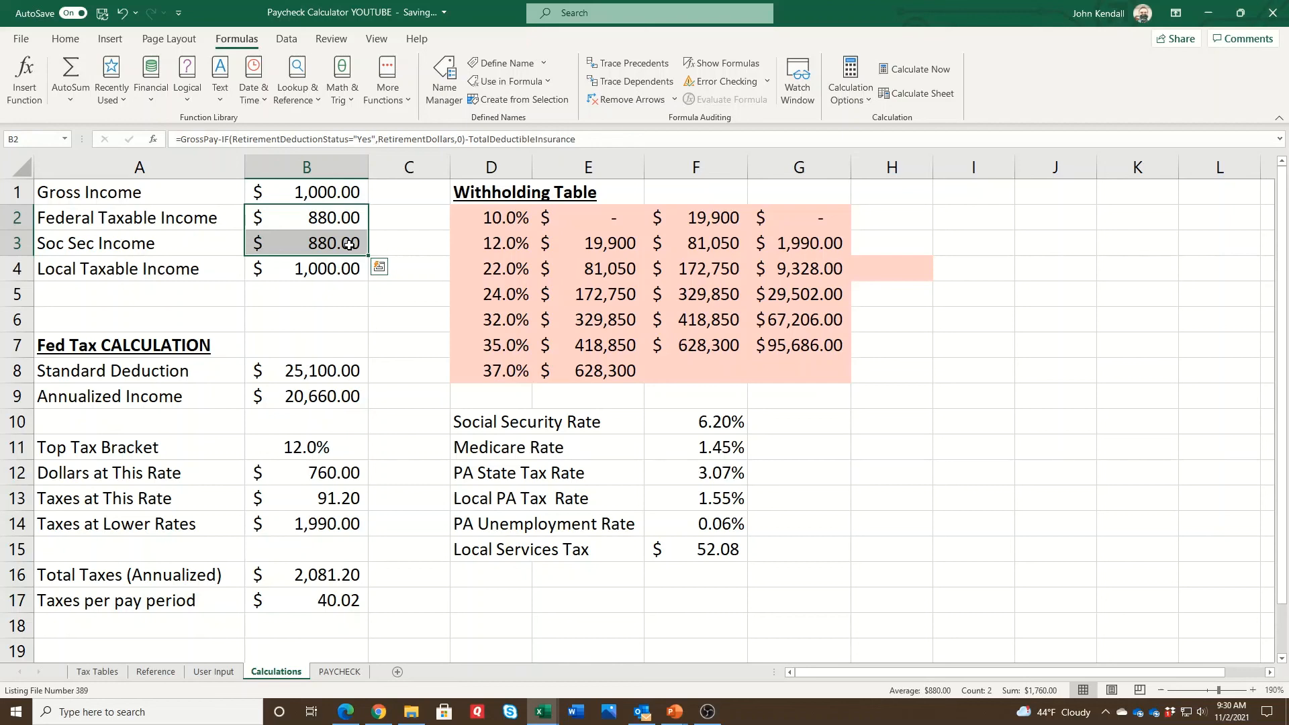
# Set Retirement Deductible back to Yes and check the Soc Sec Income formula in B3 on the Calculations sheet.
pyautogui.click(213, 671)
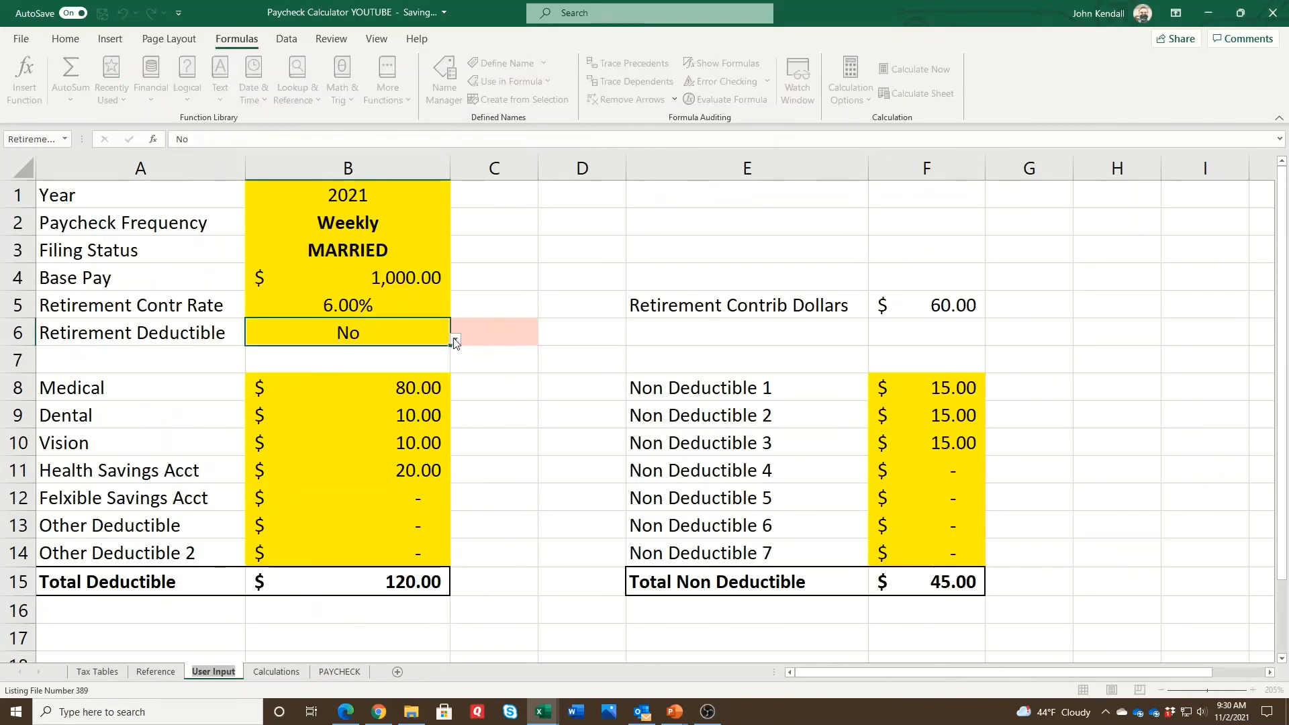
pyautogui.click(455, 340)
pyautogui.click(426, 349)
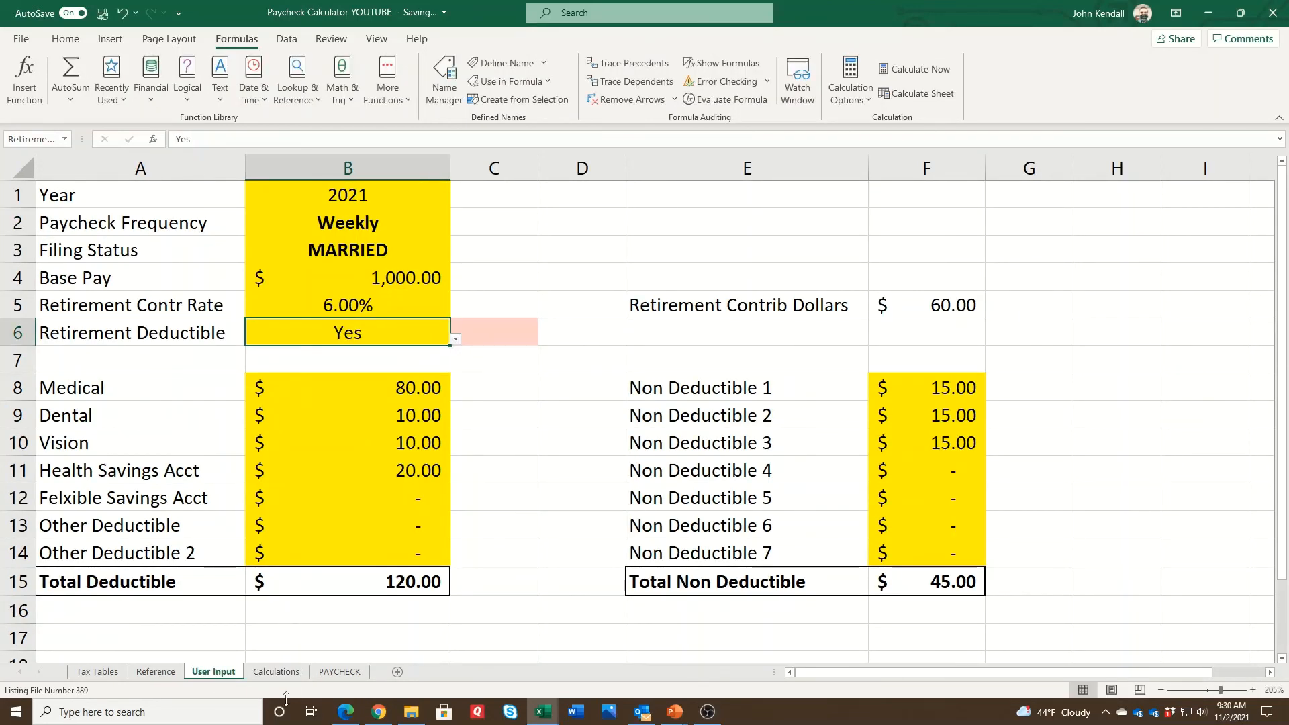
pyautogui.click(276, 671)
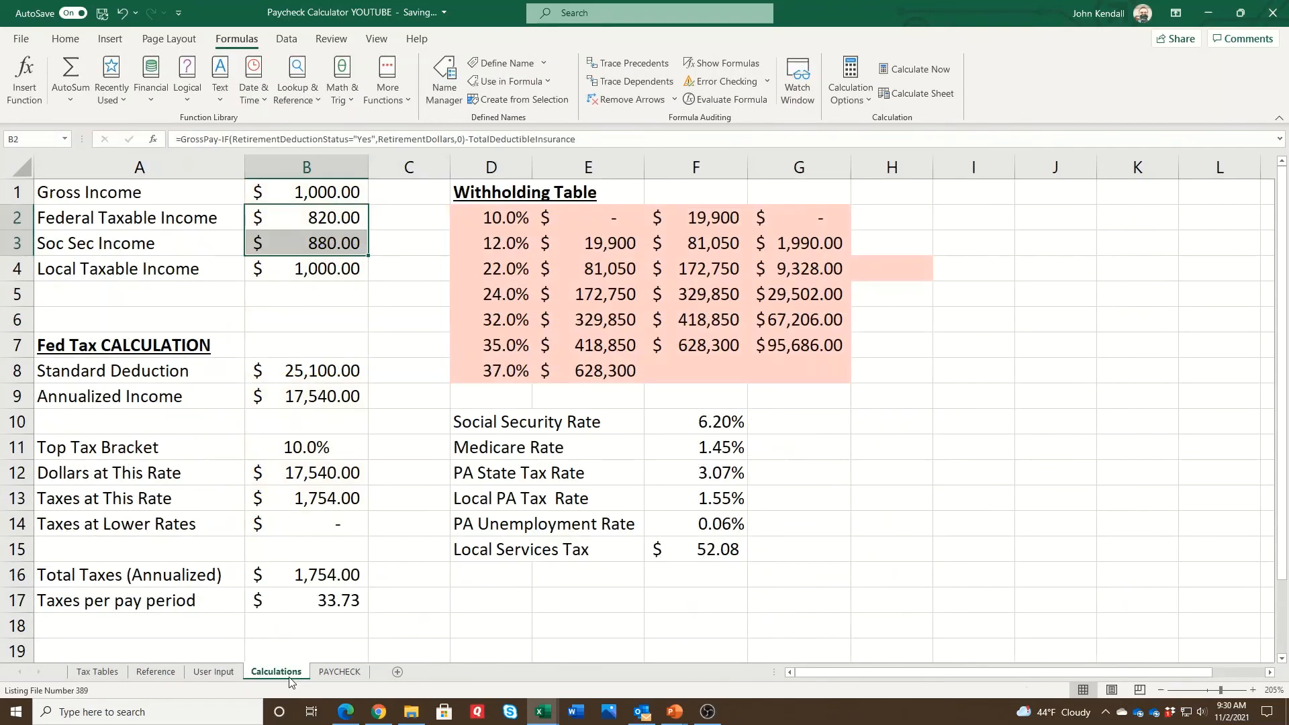
pyautogui.click(325, 237)
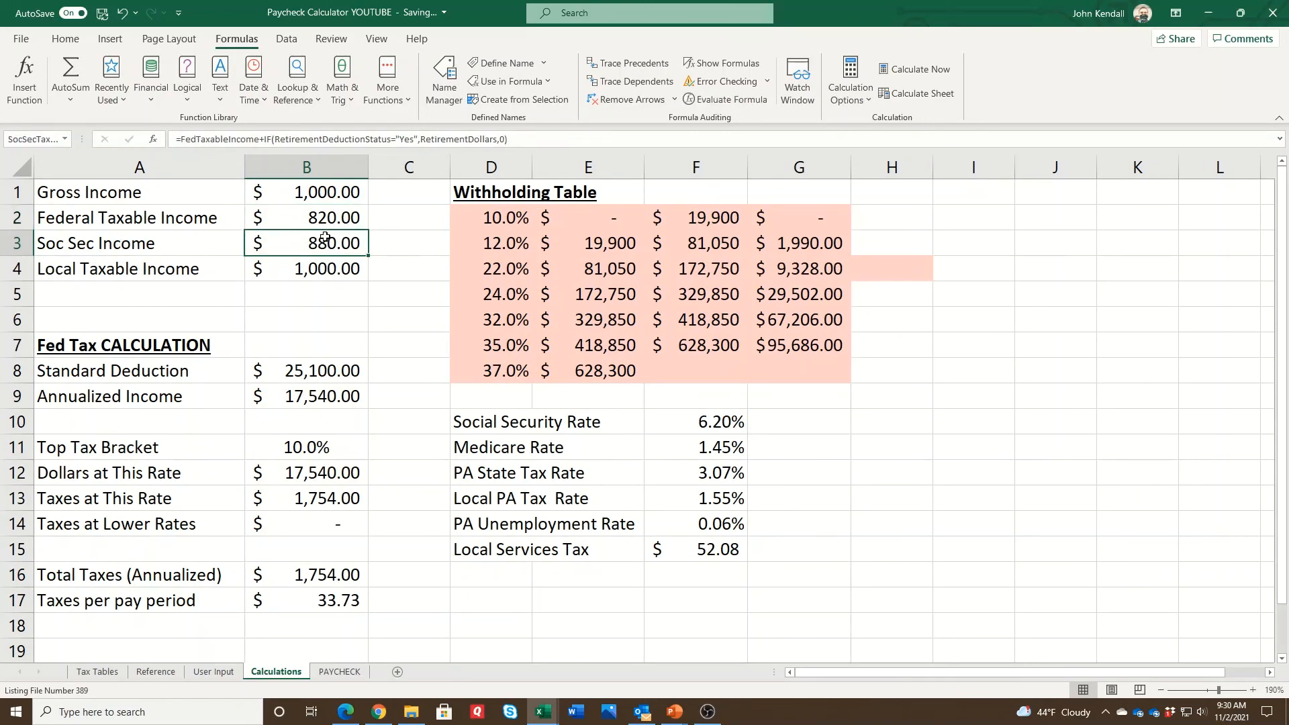
# Set Retirement Deductible to No again and check the taxable incomes on the Calculations sheet and the Federal Tax on the PAYCHECK sheet.
pyautogui.click(214, 671)
pyautogui.click(455, 339)
pyautogui.click(207, 374)
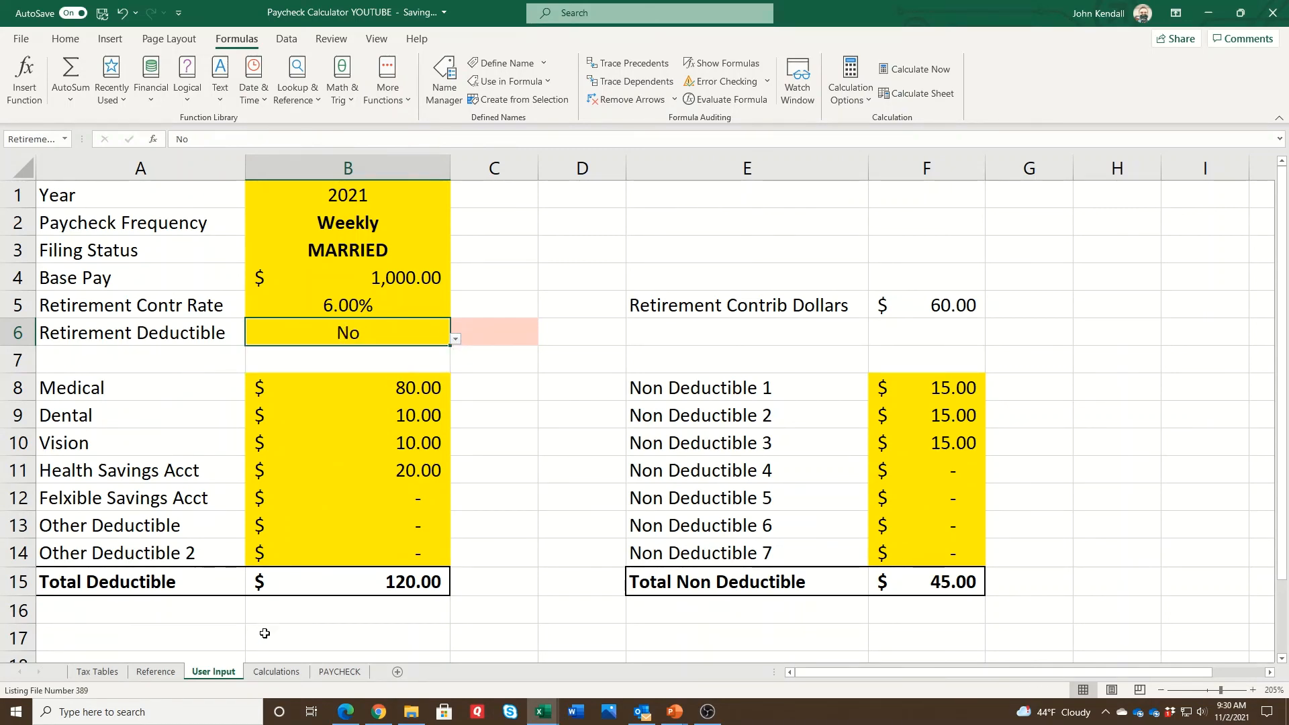
pyautogui.click(275, 671)
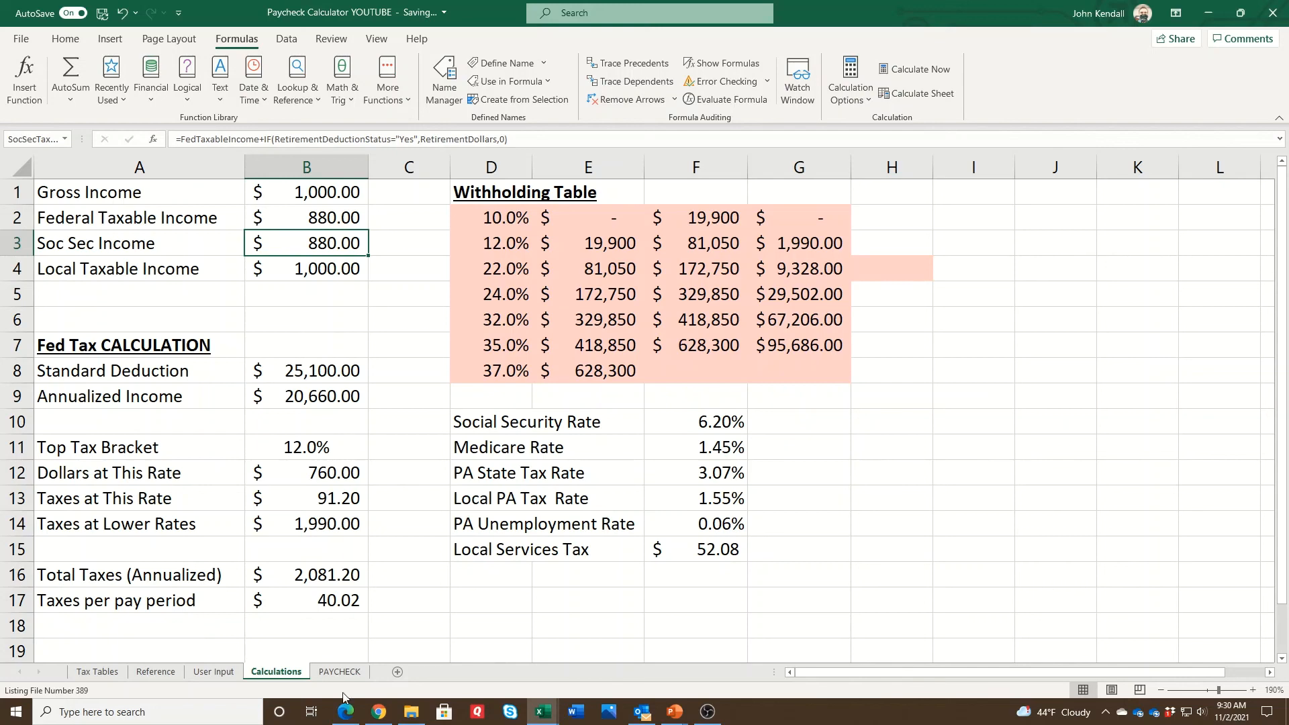
pyautogui.click(340, 672)
pyautogui.click(335, 270)
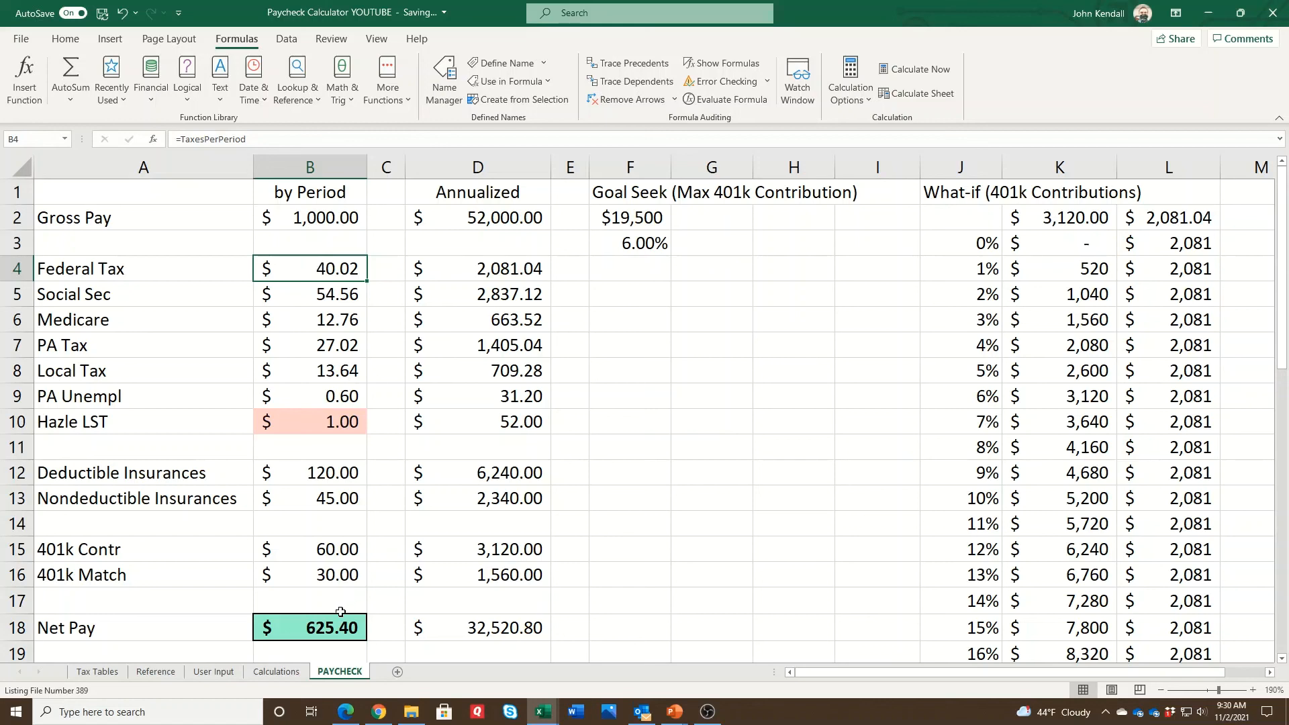
# Review the Reference, Tax Tables, User Input, Calculations and PAYCHECK sheets of the finished workbook.
pyautogui.click(214, 671)
pyautogui.click(178, 673)
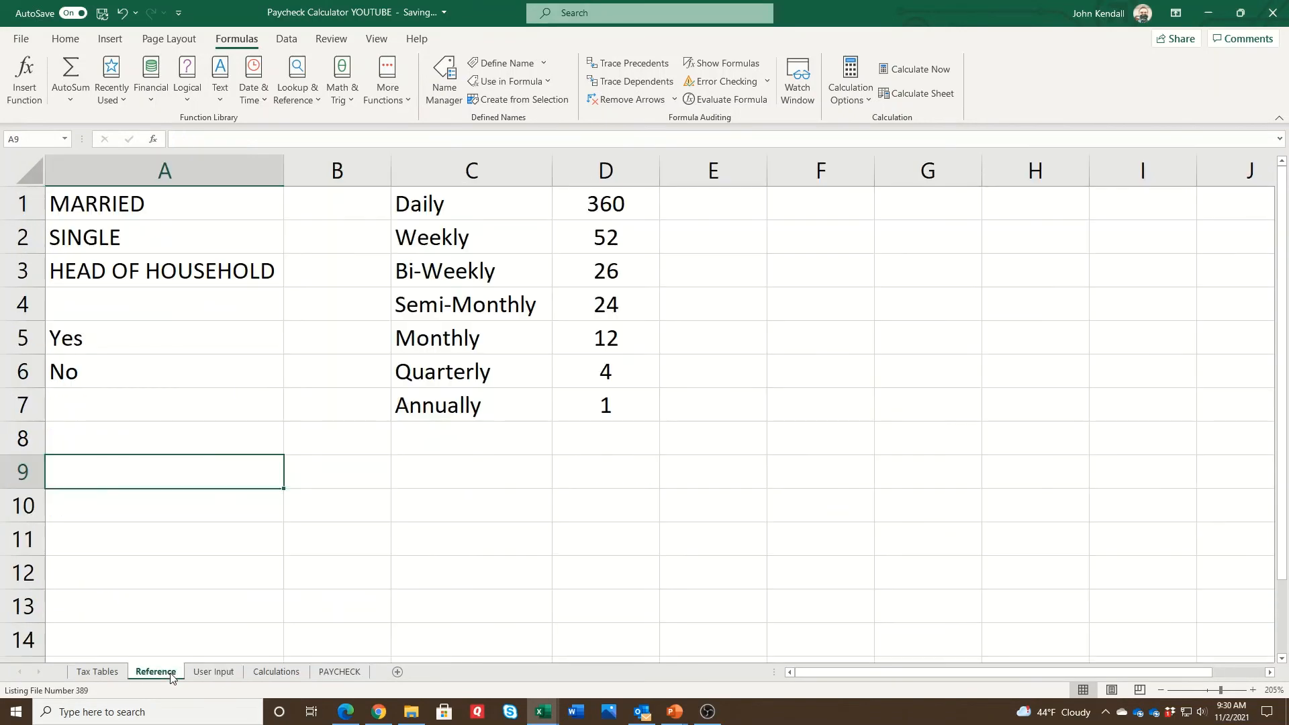
pyautogui.click(111, 674)
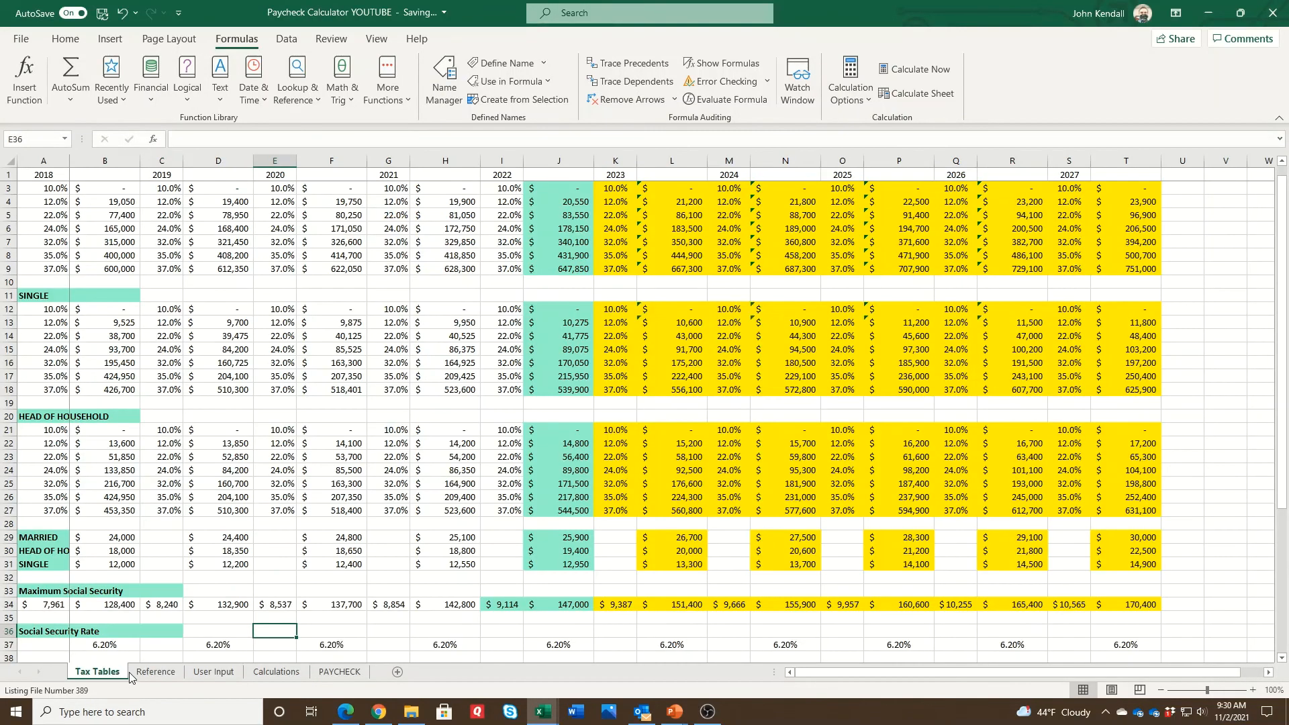
pyautogui.click(213, 671)
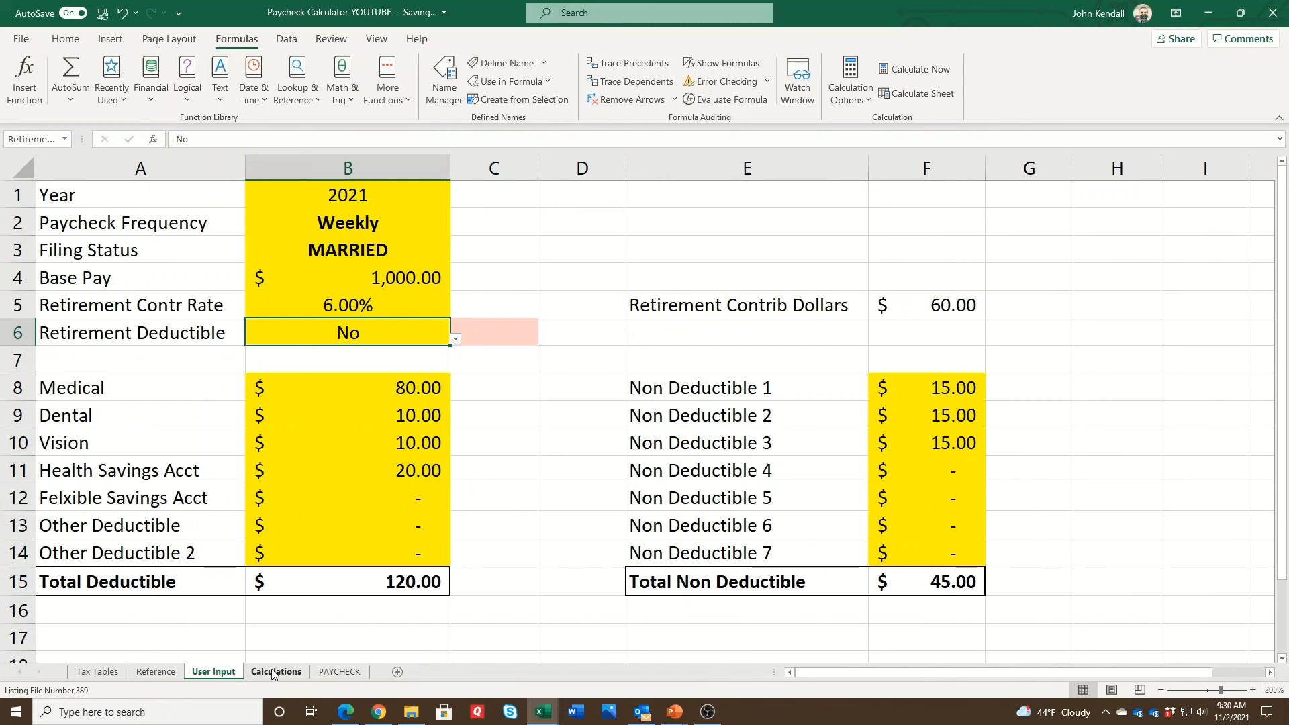
pyautogui.click(273, 673)
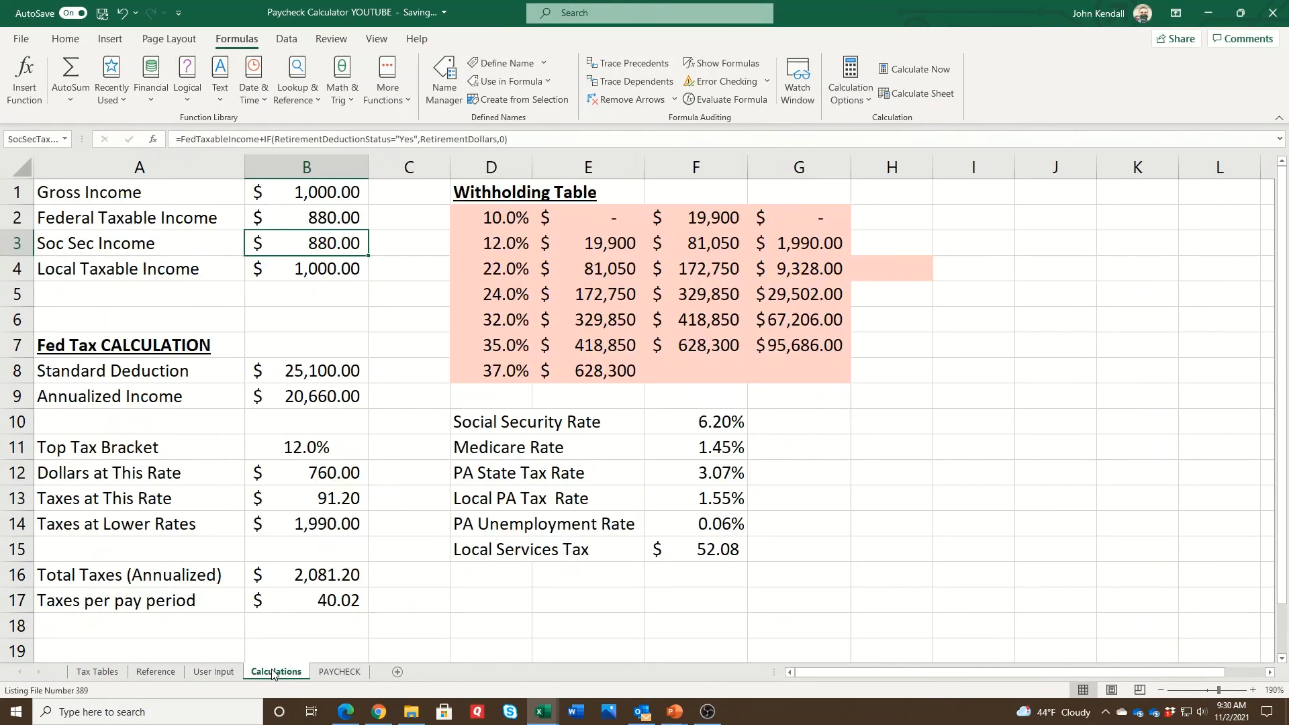
pyautogui.click(329, 673)
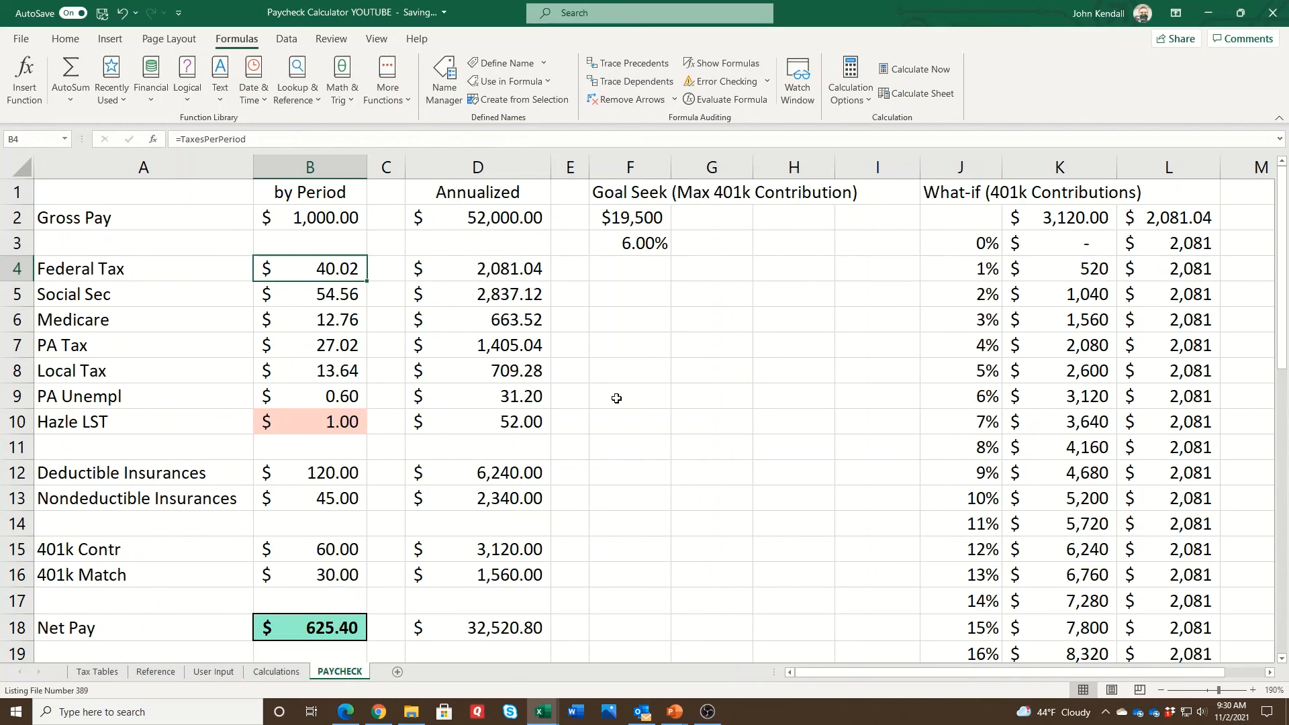
# Restore Retirement Deductible on the User Input sheet to Yes and check the taxes and what-if table on the PAYCHECK sheet.
pyautogui.click(214, 672)
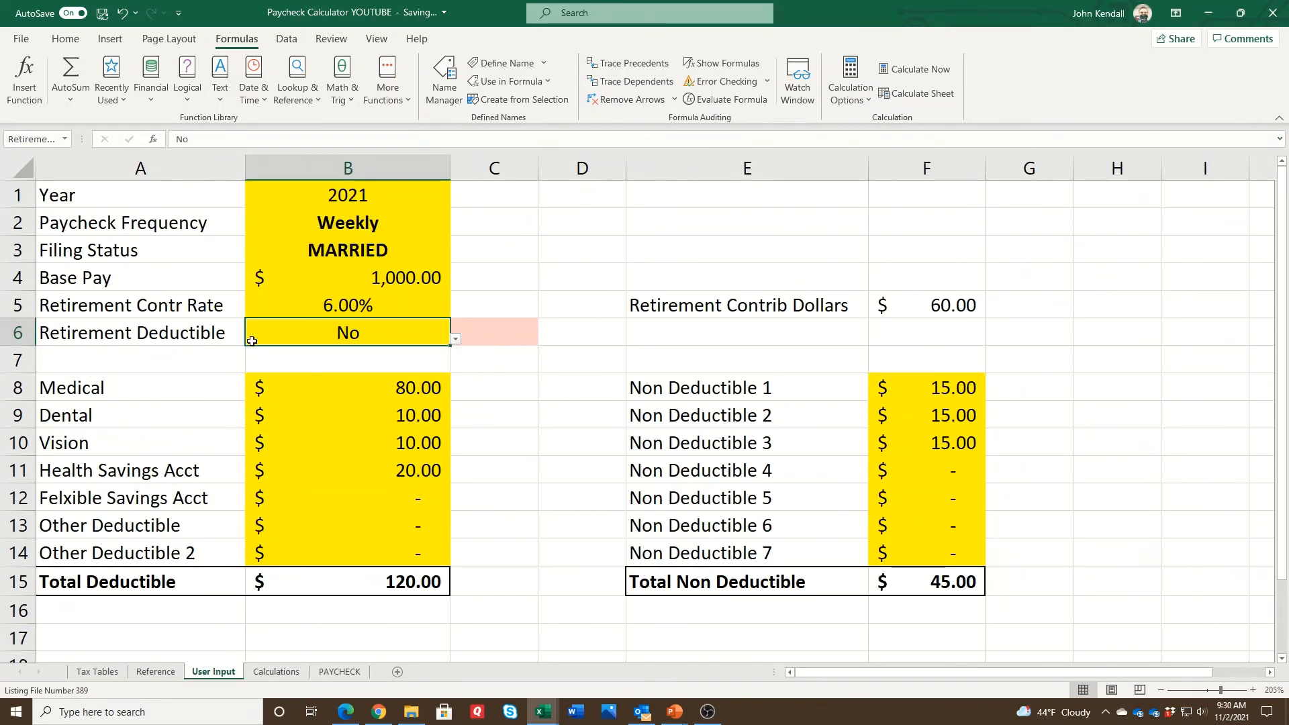
pyautogui.click(455, 340)
pyautogui.click(439, 356)
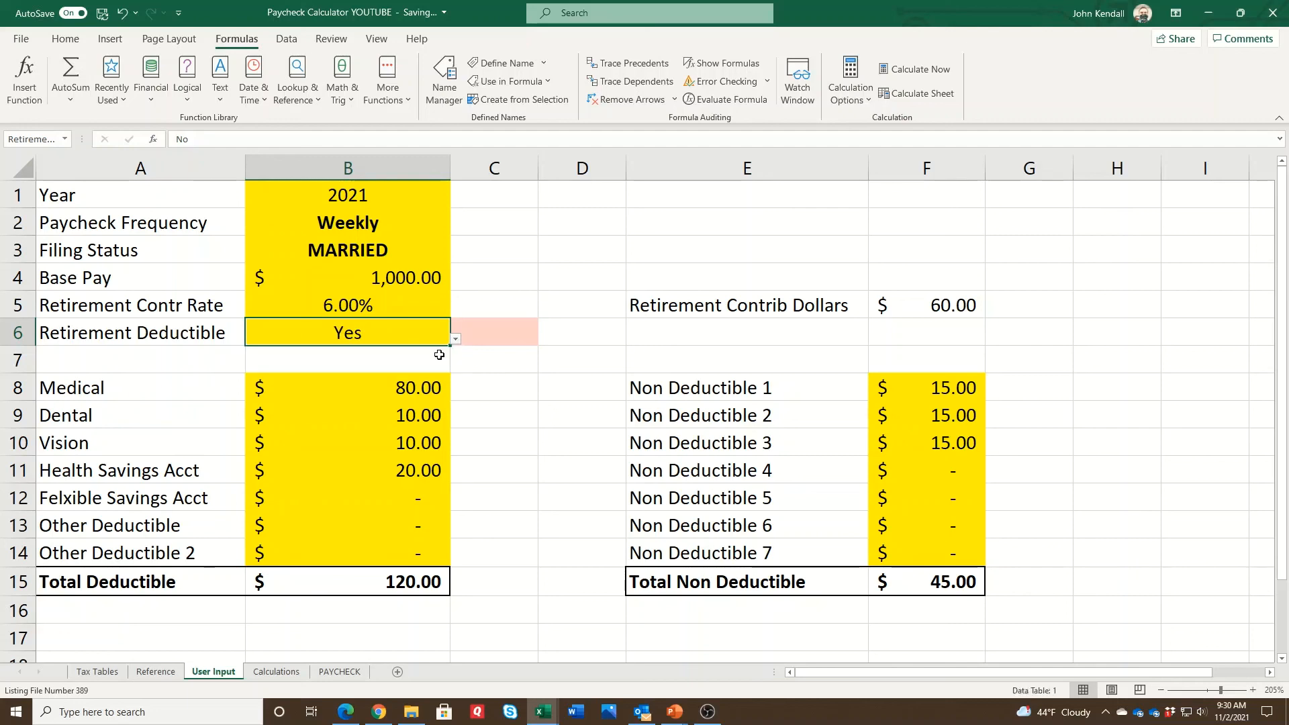
pyautogui.click(348, 672)
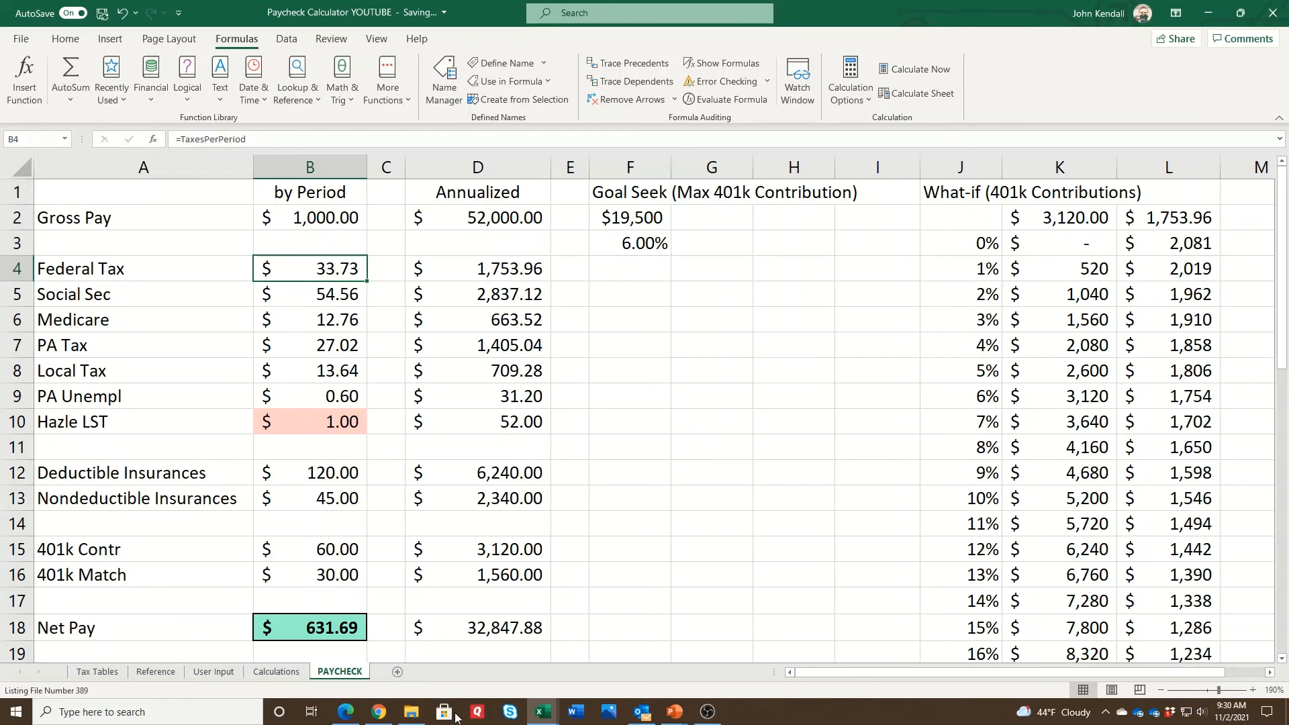
pyautogui.moveTo(707, 712)
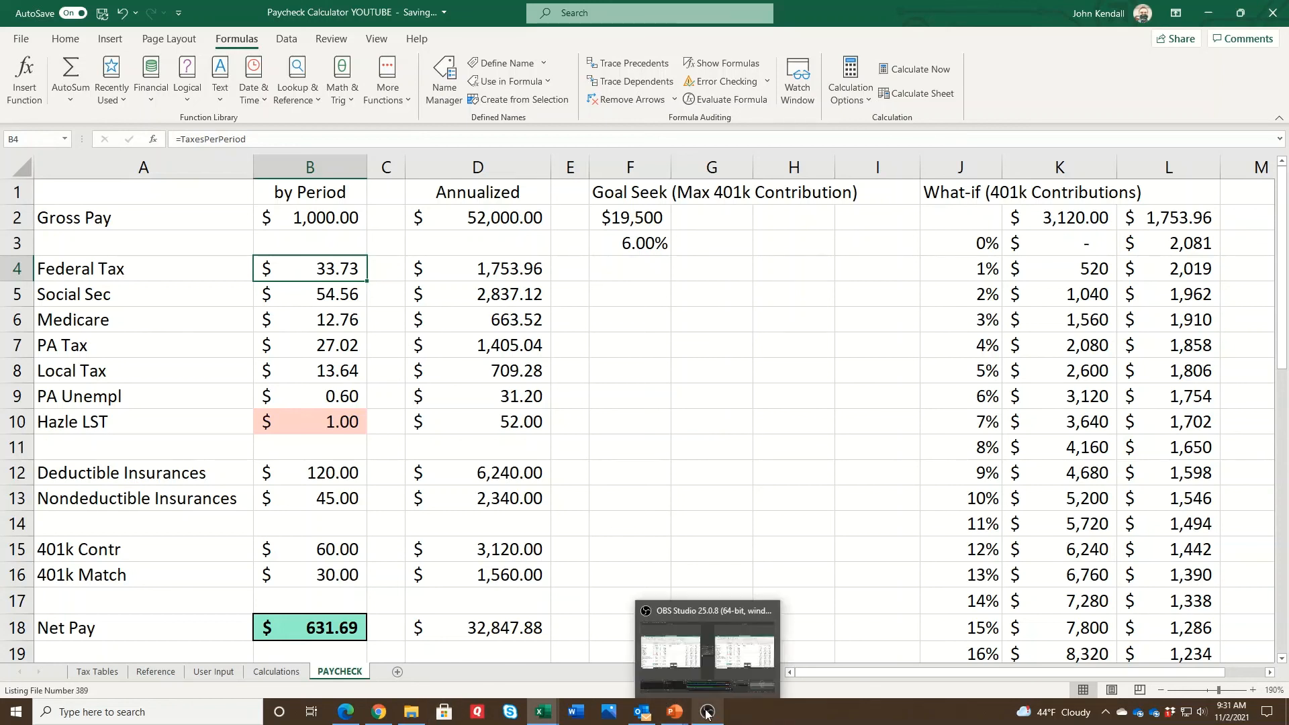